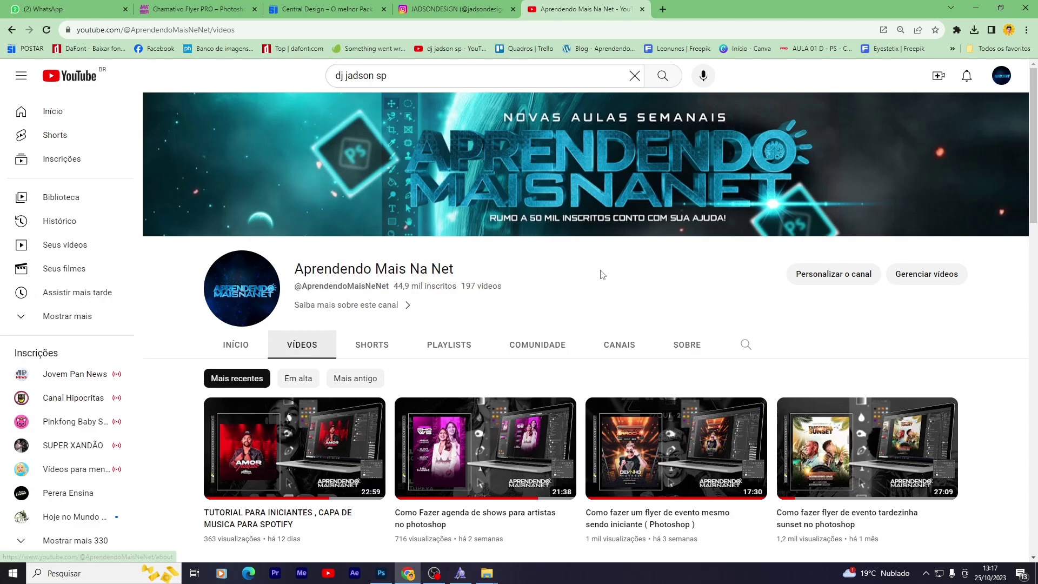
Step: Scroll through the channel's flyer tutorial videos and move to the JADSONDESIGN Instagram profile
scroll(559, 325, "down", 3)
scroll(869, 473, "down", 7)
scroll(757, 427, "down", 7)
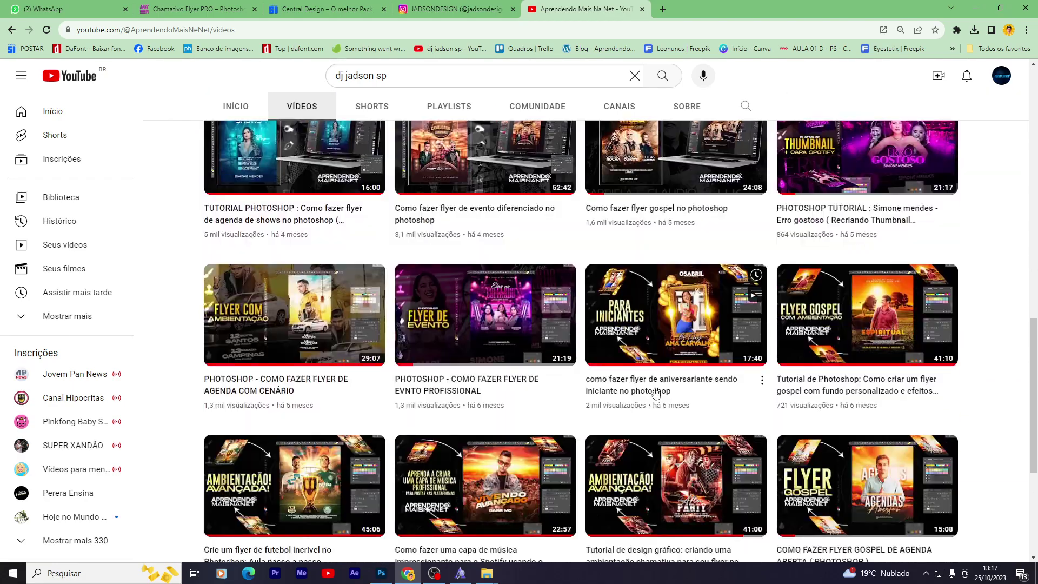
scroll(649, 383, "down", 3)
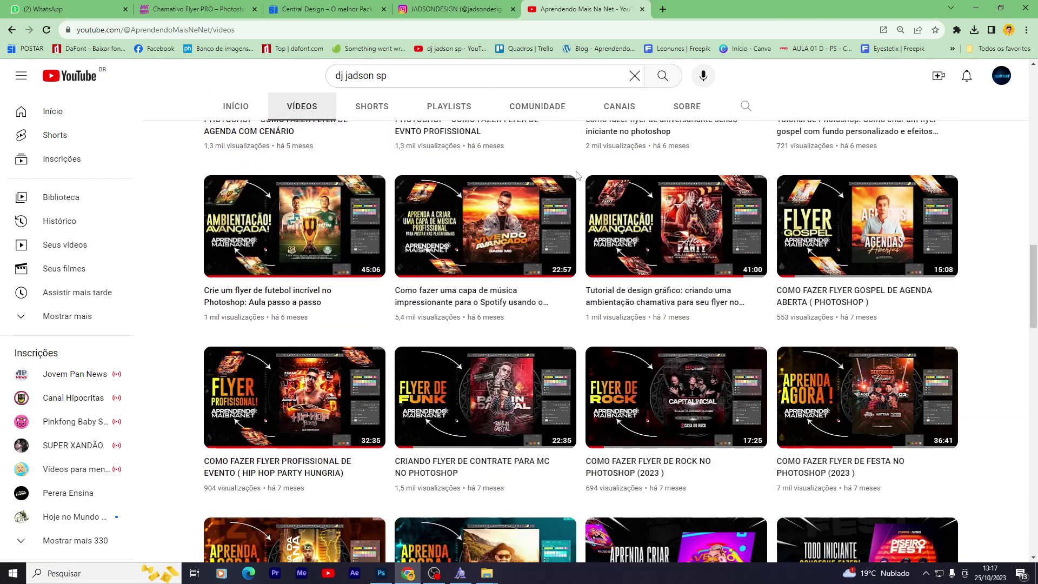
mouse_move(867, 243)
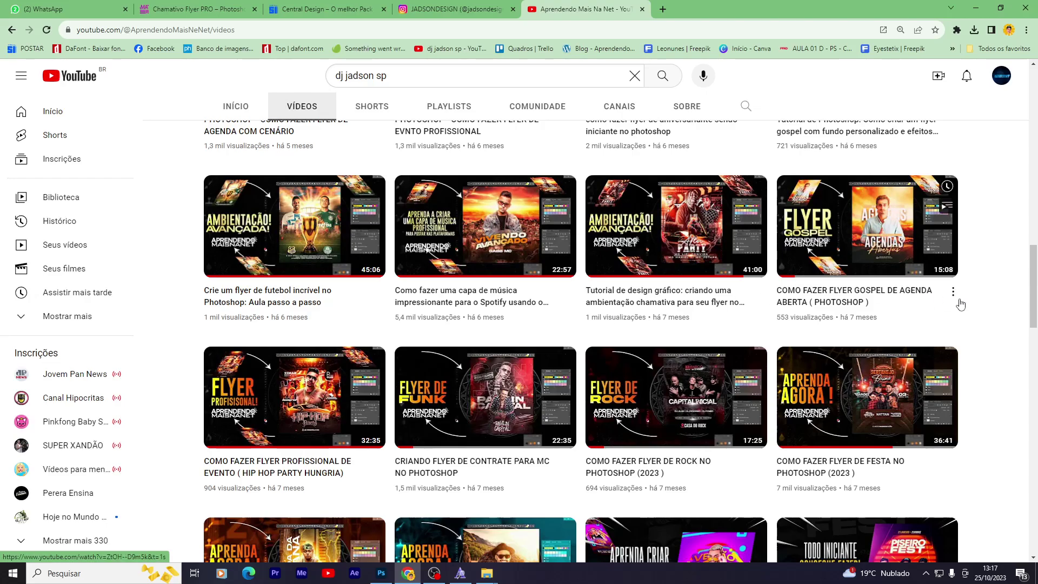
scroll(146, 314, "down", 3)
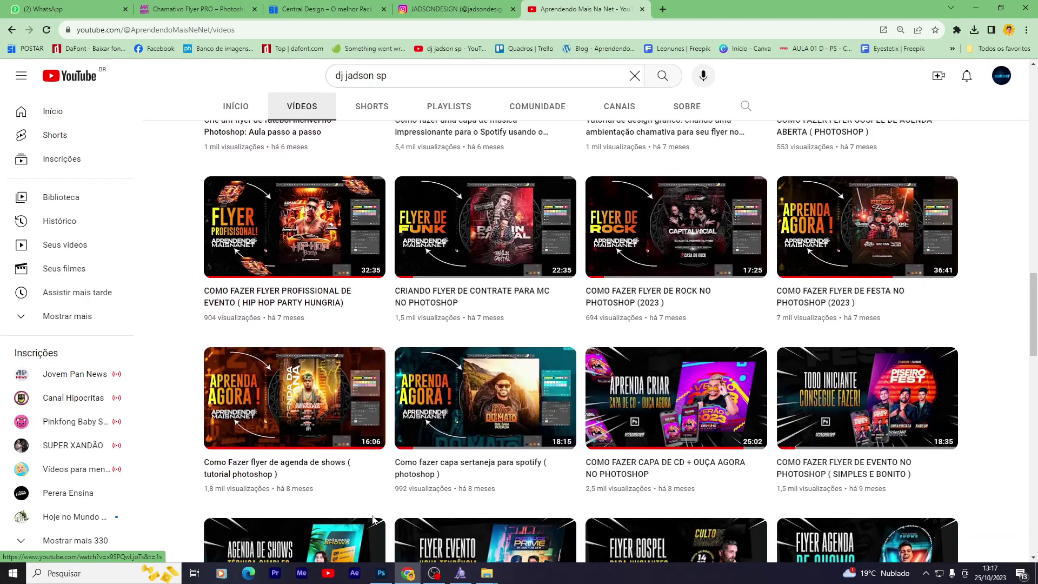
scroll(540, 524, "up", 3)
scroll(514, 522, "up", 5)
scroll(471, 521, "up", 5)
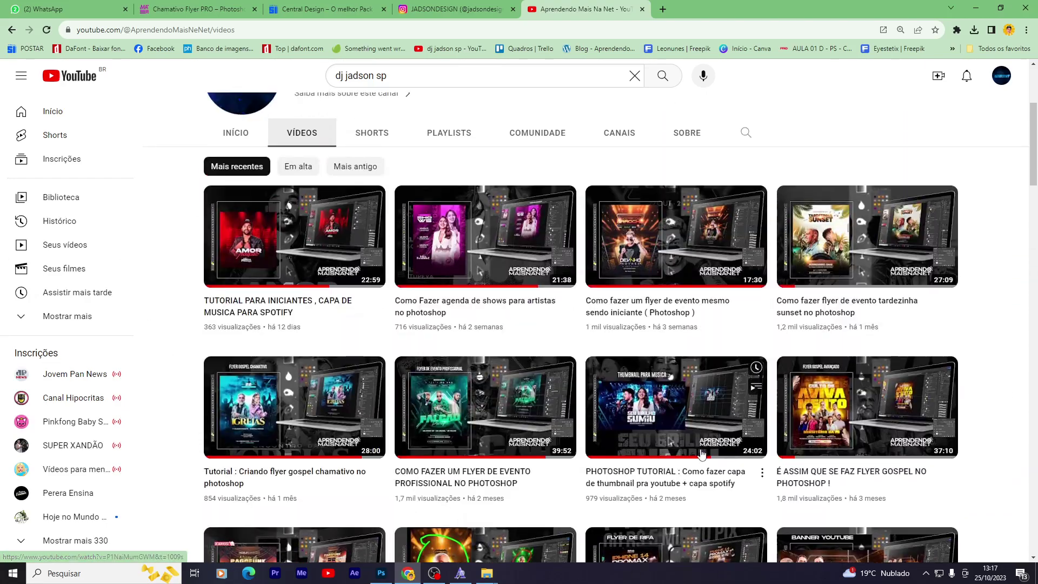
scroll(218, 361, "up", 4)
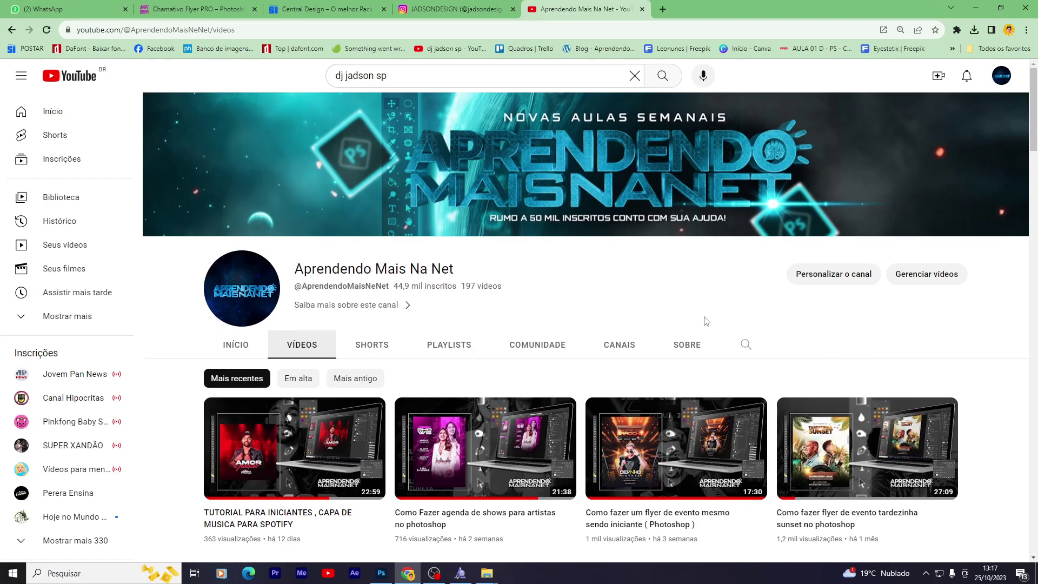
left_click(481, 16)
scroll(166, 330, "down", 5)
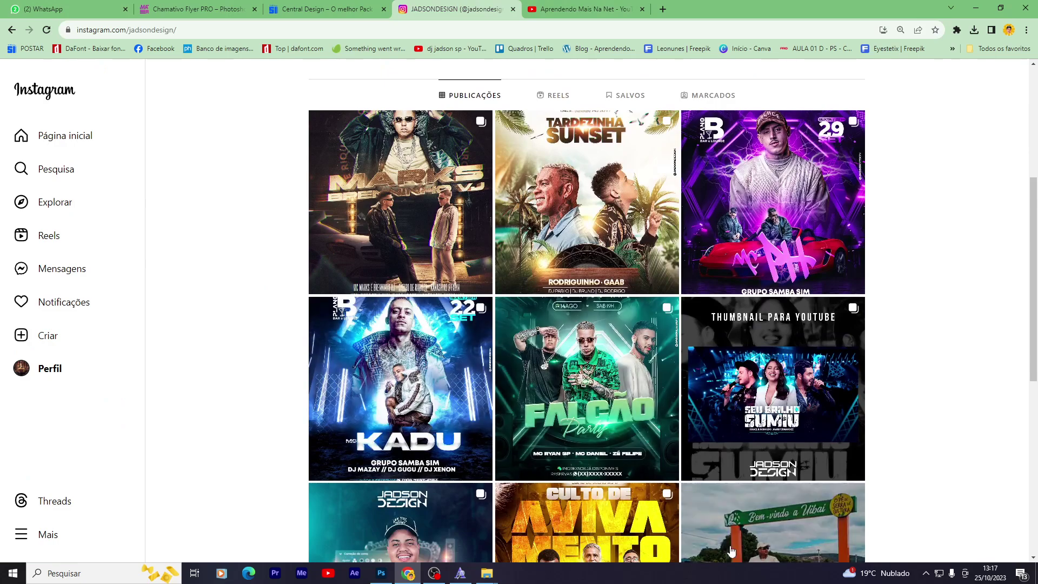
scroll(285, 173, "down", 3)
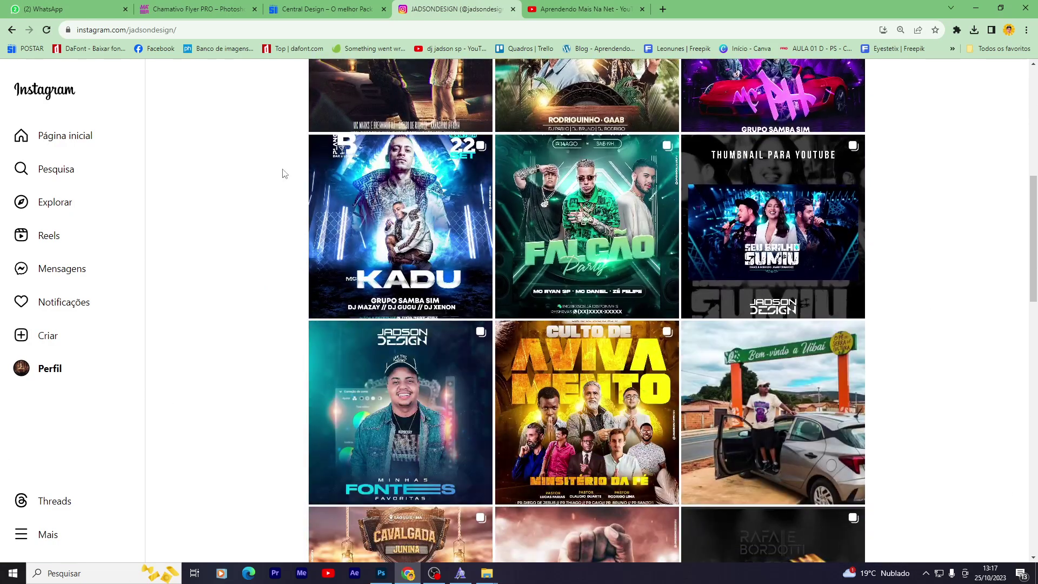
scroll(541, 405, "down", 3)
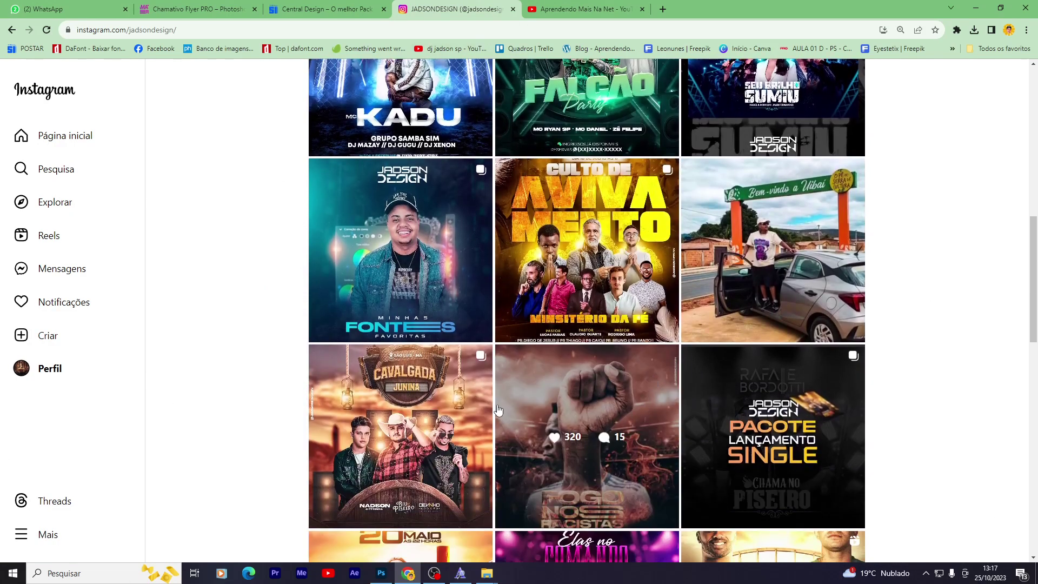
scroll(649, 378, "up", 6)
scroll(352, 192, "up", 4)
scroll(581, 296, "down", 5)
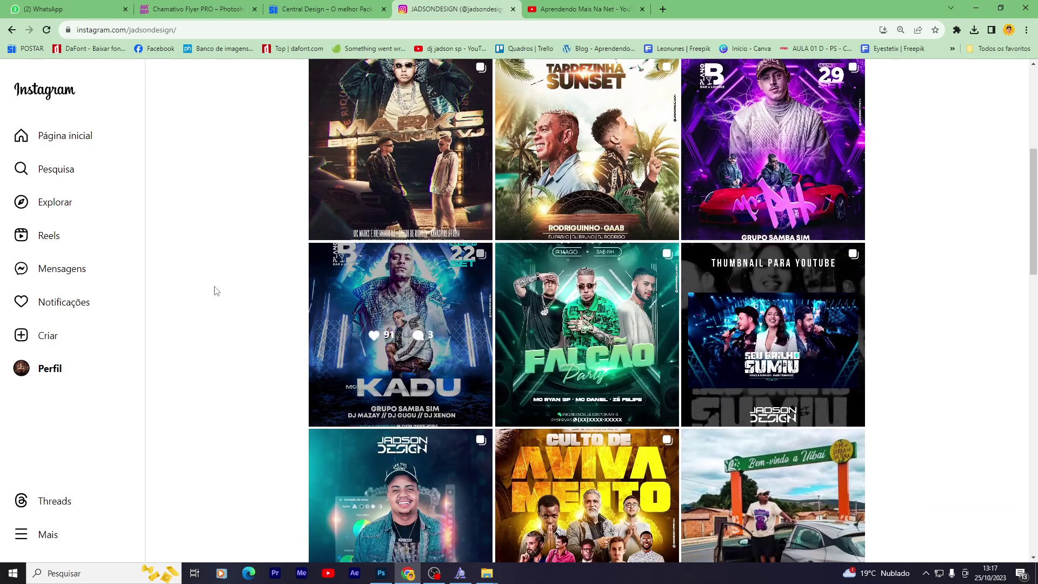
scroll(906, 269, "up", 1)
scroll(846, 264, "up", 4)
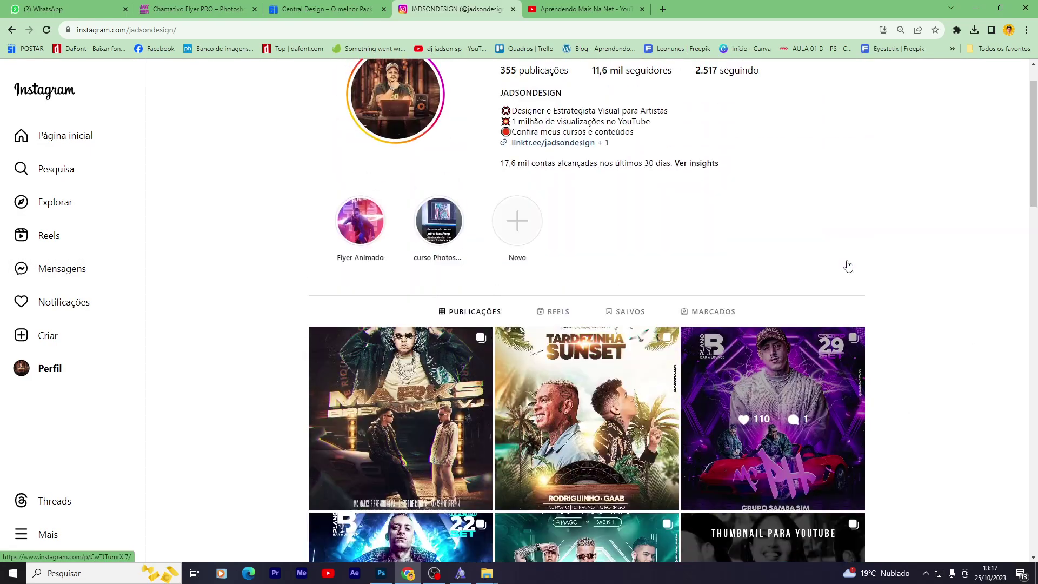
scroll(269, 310, "down", 4)
scroll(269, 309, "up", 5)
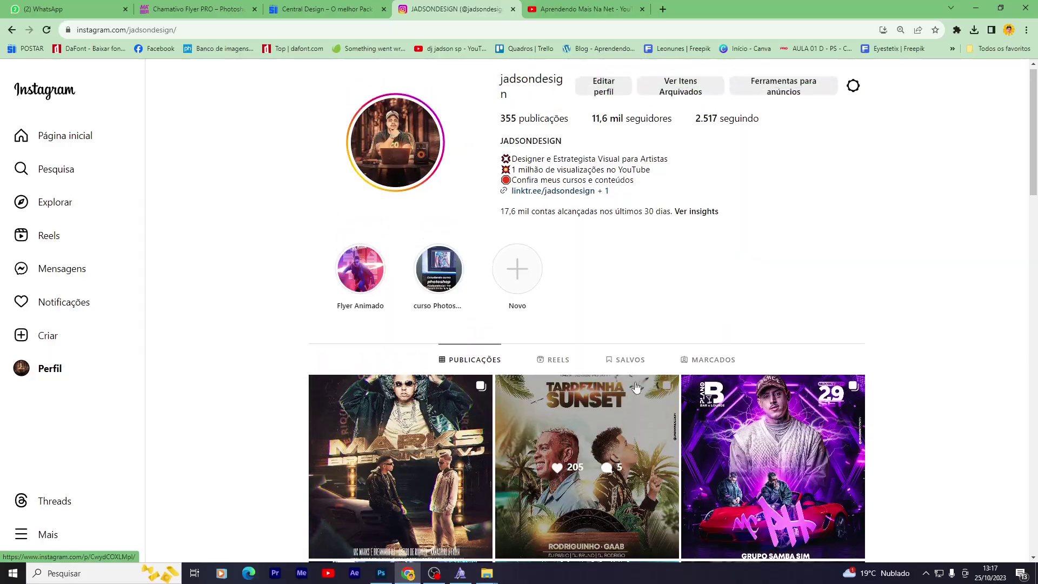
scroll(268, 309, "down", 5)
scroll(779, 418, "down", 8)
scroll(778, 418, "down", 5)
scroll(778, 432, "up", 1)
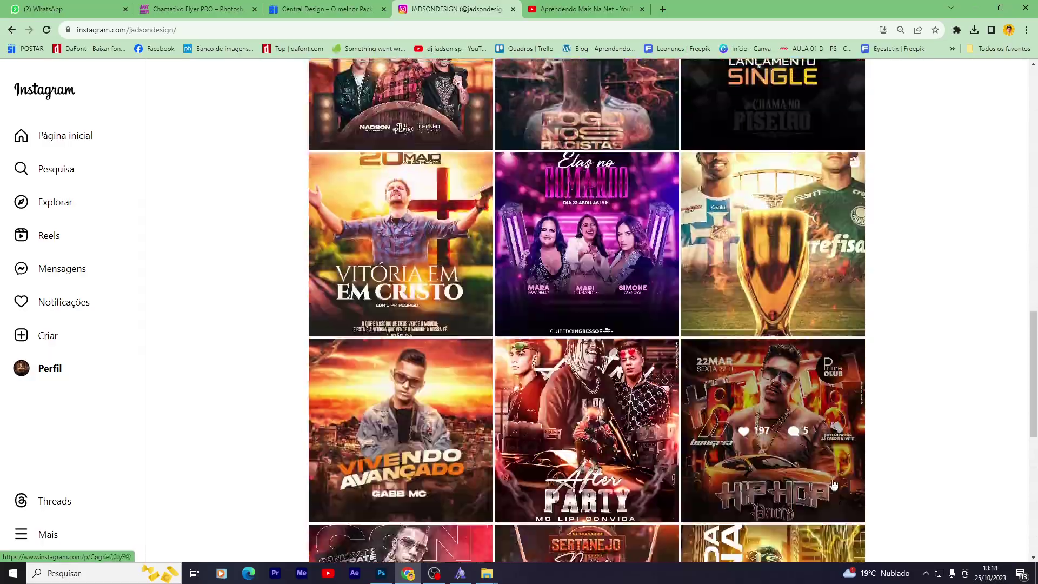
scroll(433, 393, "down", 2)
scroll(433, 393, "down", 3)
scroll(432, 393, "up", 10)
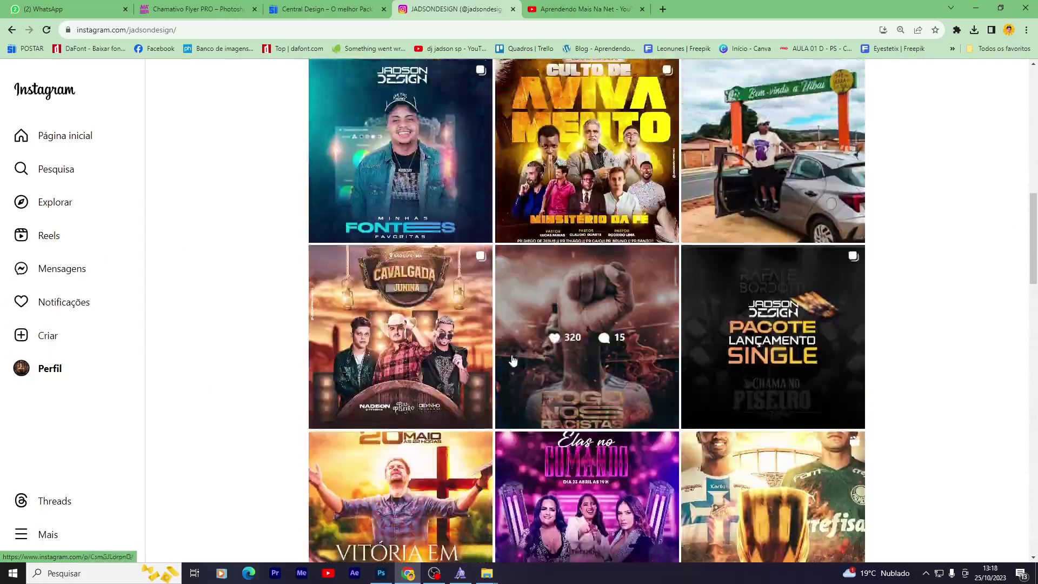
scroll(756, 442, "up", 10)
scroll(756, 442, "up", 4)
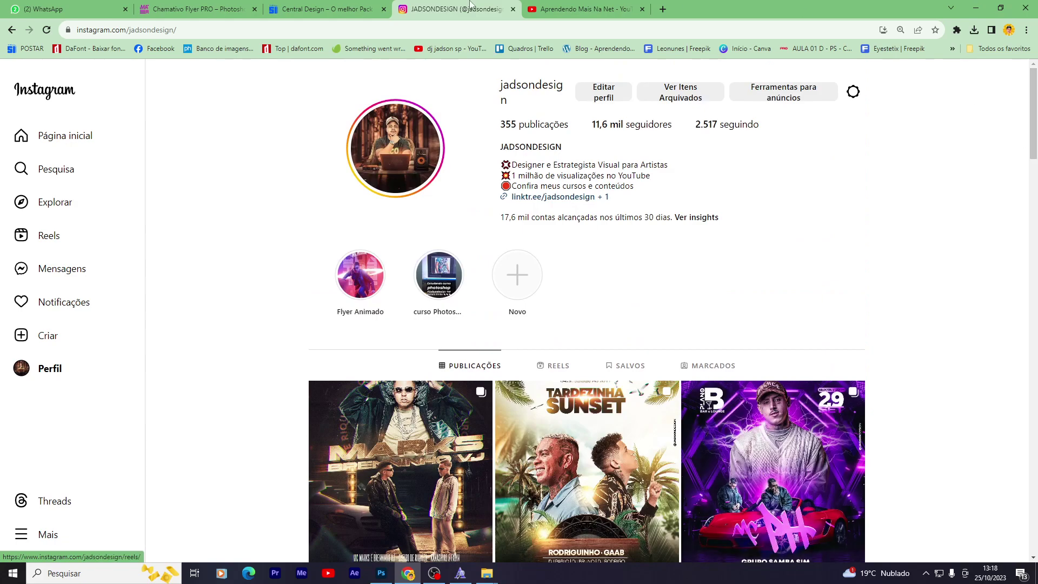
left_click(227, 8)
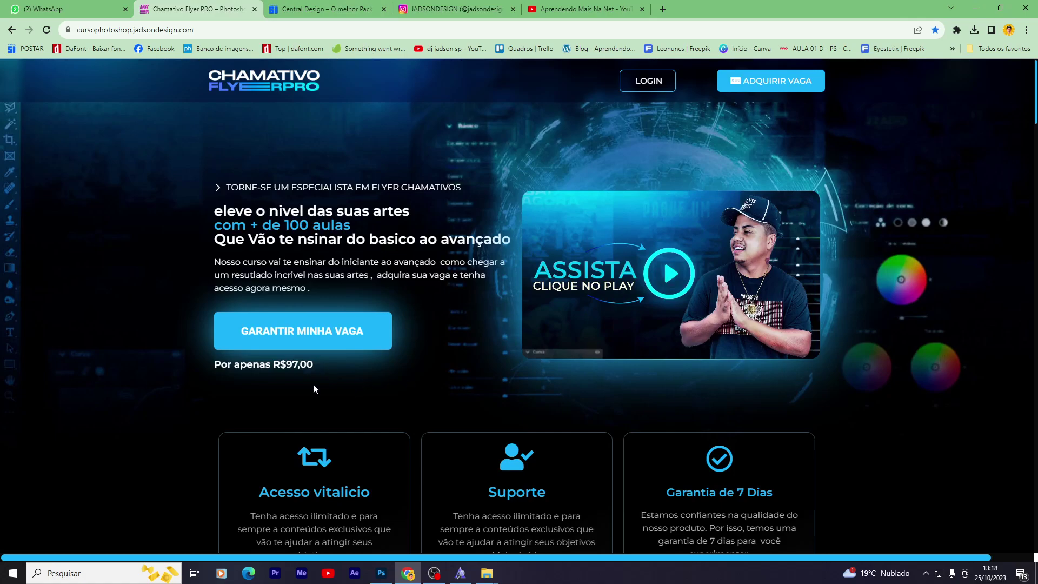
left_click(218, 363)
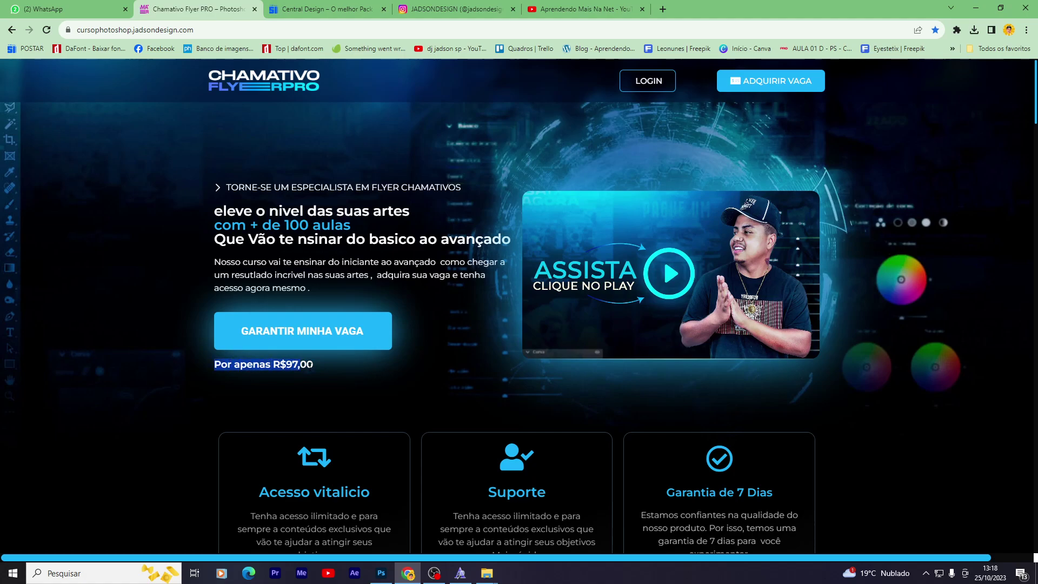
scroll(207, 357, "down", 6)
scroll(195, 351, "down", 4)
scroll(185, 351, "down", 4)
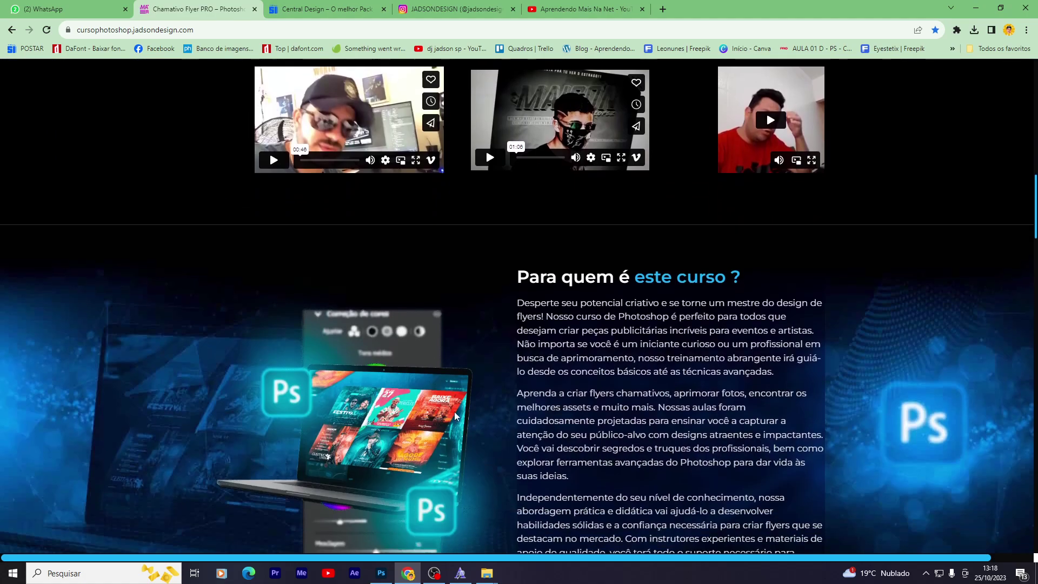
scroll(915, 500, "down", 5)
scroll(915, 500, "down", 2)
scroll(93, 383, "down", 2)
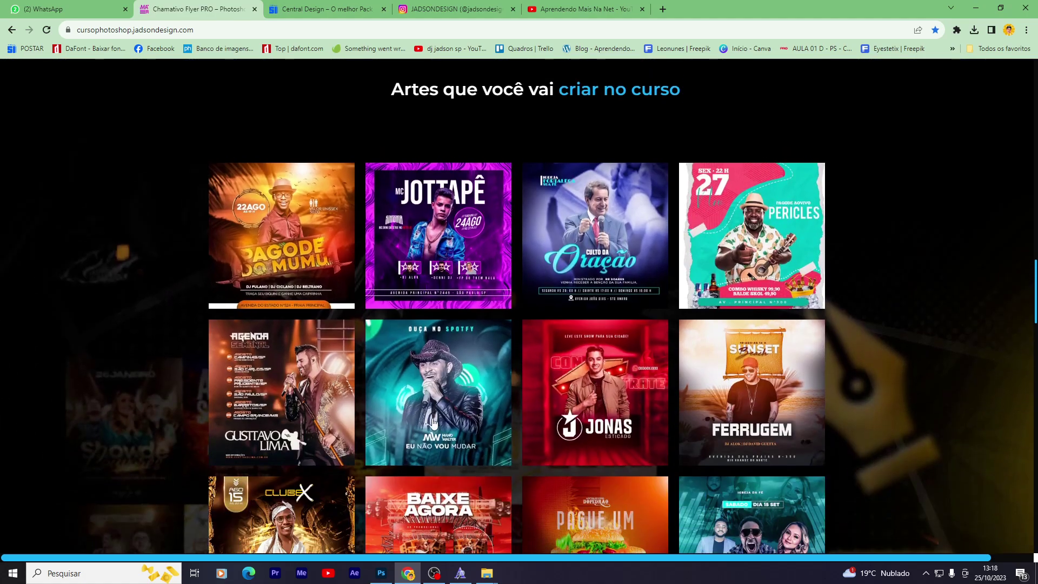
scroll(599, 369, "up", 10)
scroll(599, 369, "up", 10)
scroll(604, 329, "up", 5)
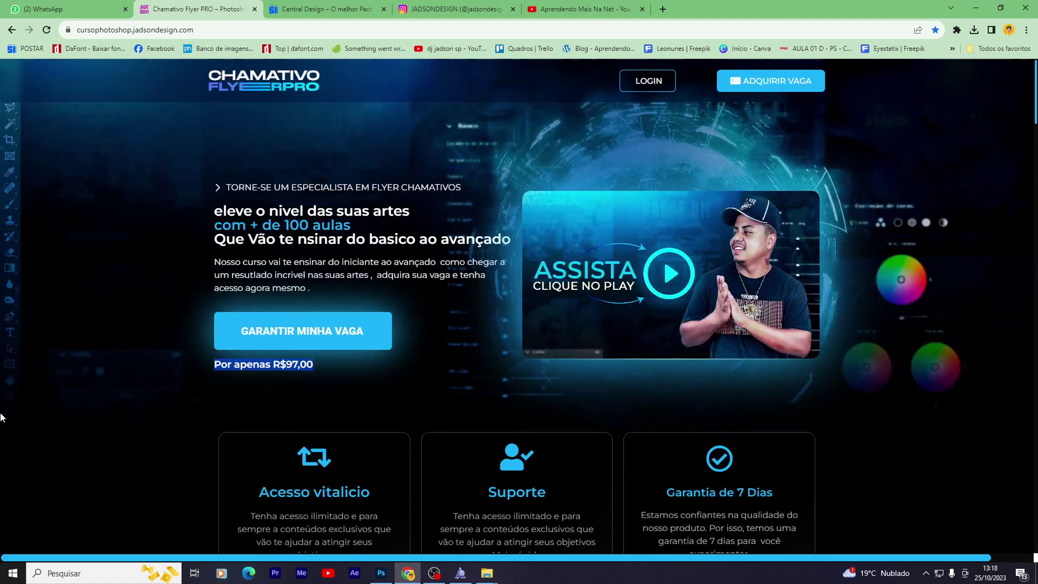
left_click(460, 9)
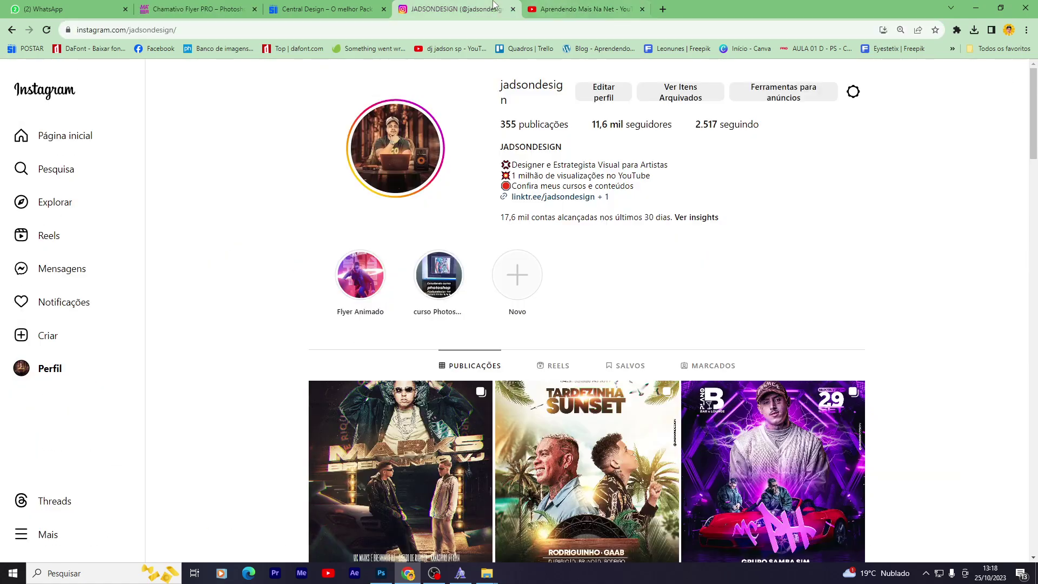
Step: Glance over the Central do Design site, then the Instagram profile grid
left_click(364, 7)
scroll(469, 433, "down", 5)
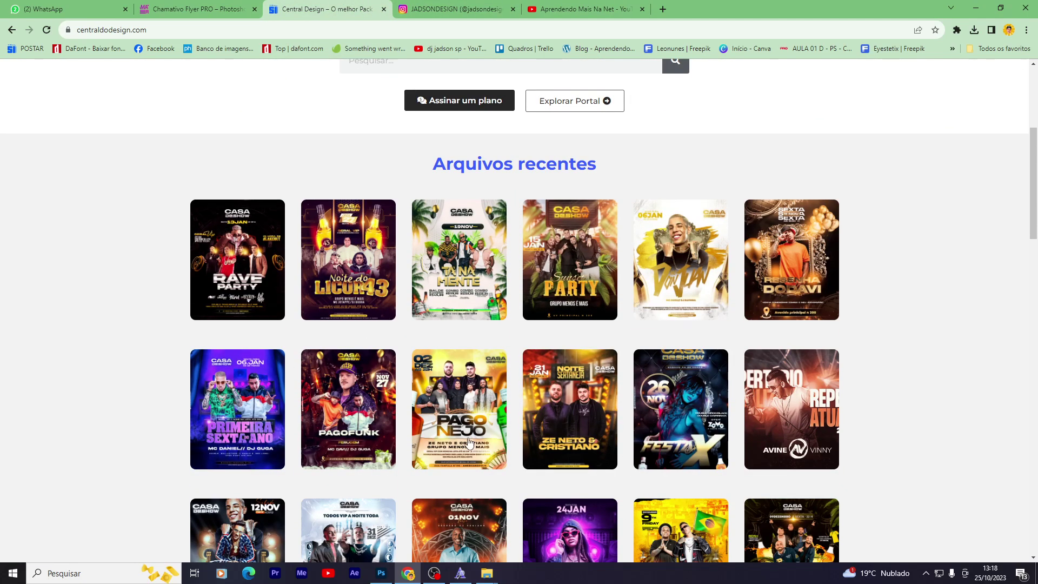
left_click(459, 8)
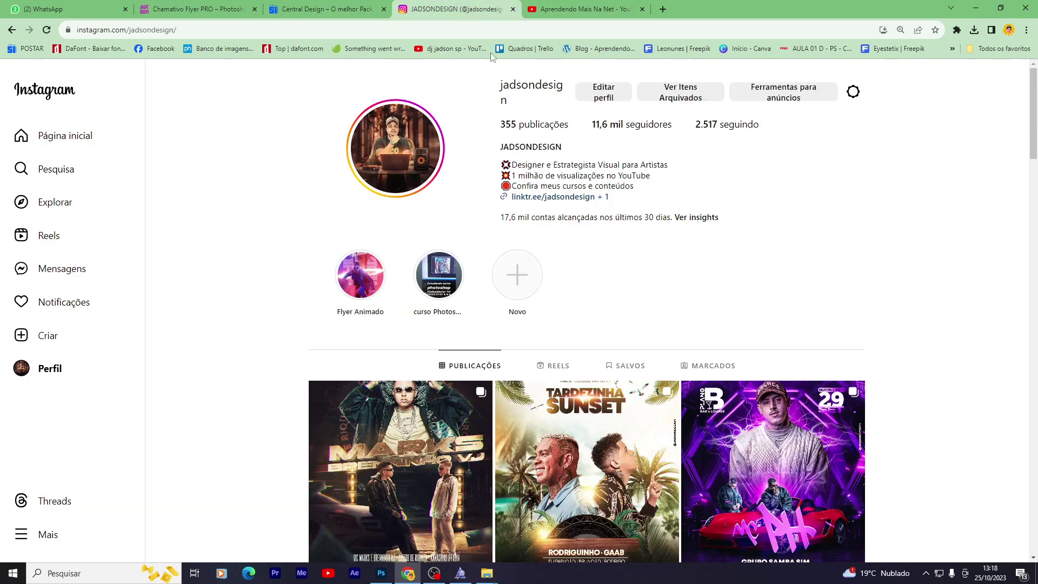
scroll(107, 141, "down", 5)
Step: Browse the Noite do Licor PSD flyer page on Central do Design, then return to Instagram
left_click(304, 7)
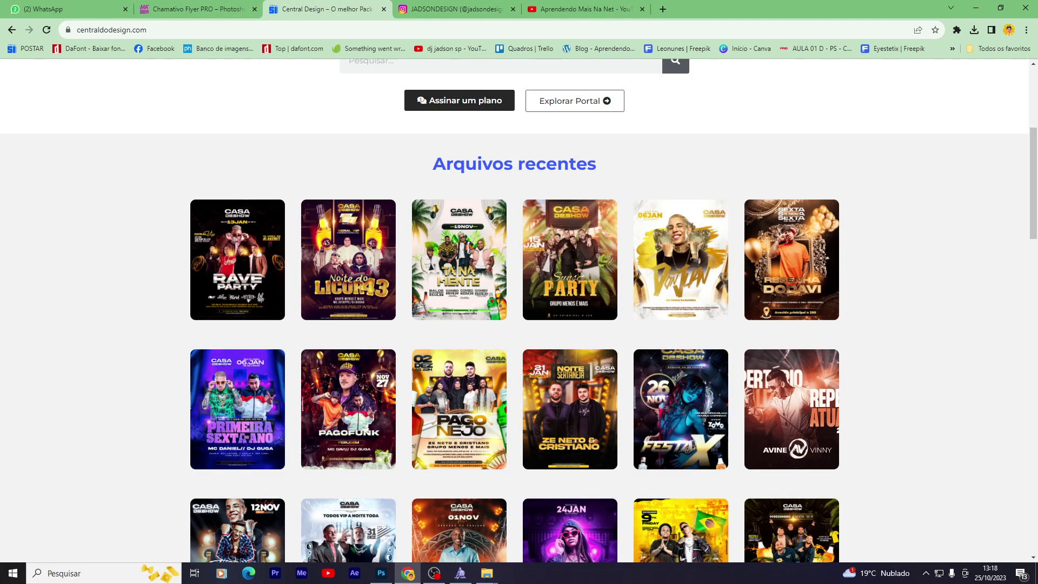
left_click(229, 401)
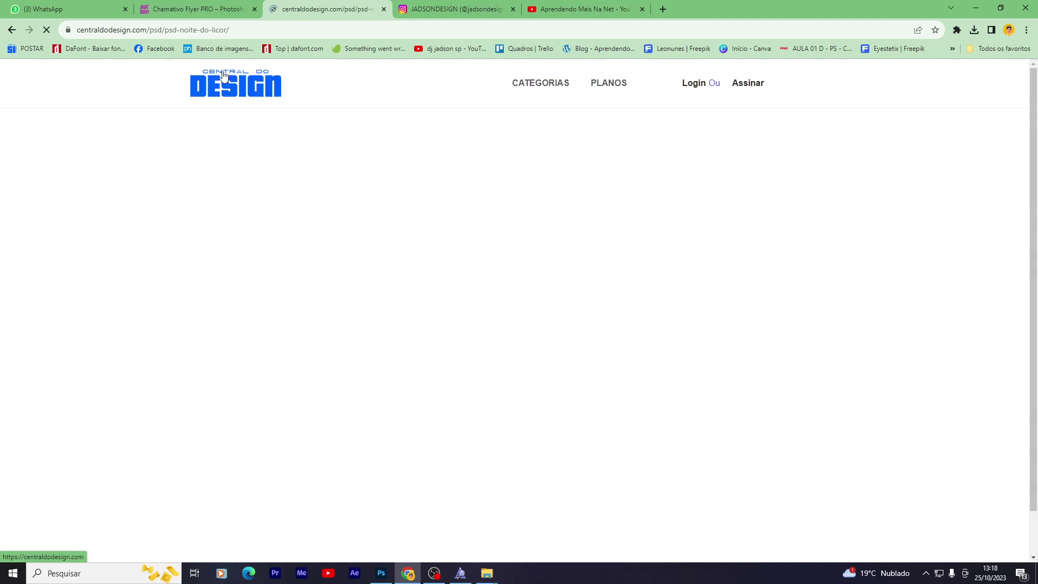
scroll(381, 200, "down", 3)
scroll(382, 200, "down", 6)
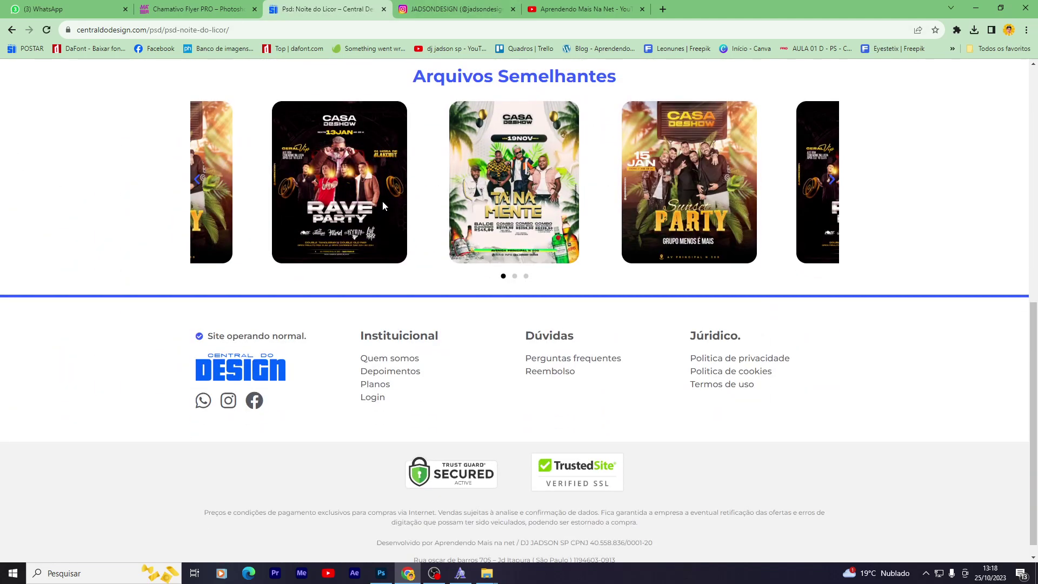
scroll(385, 204, "up", 7)
scroll(386, 208, "up", 2)
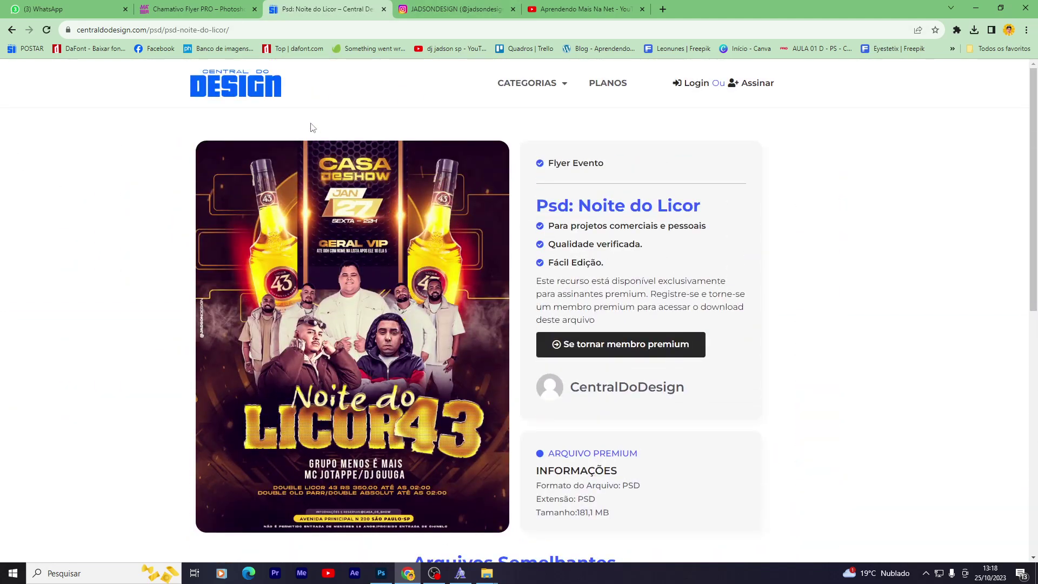
left_click(254, 101)
left_click(514, 6)
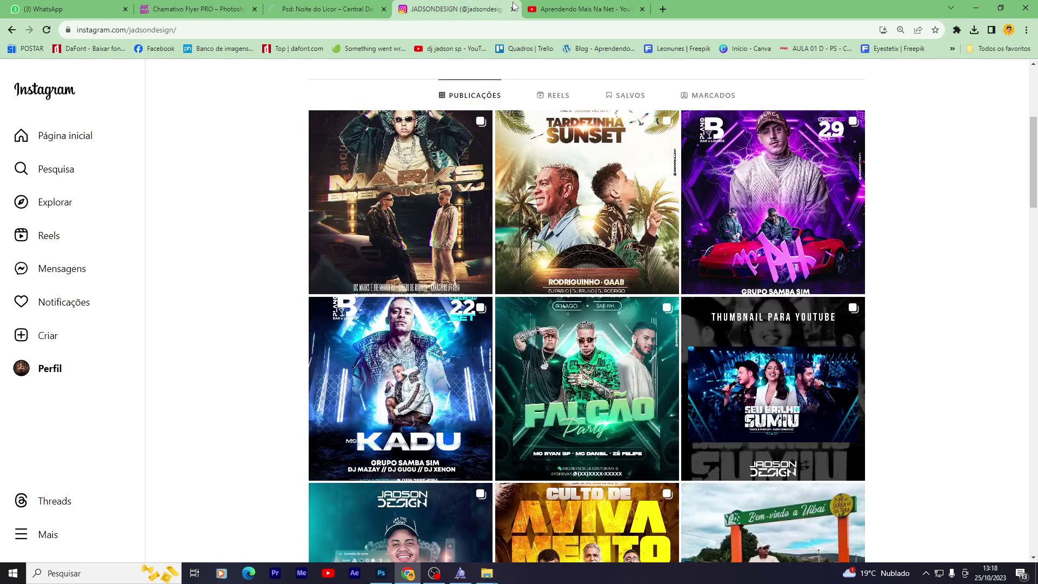
Step: Preview the Unsplash road photo and the sitting-figure cut-out from the D: drive, closing each viewer
left_click(381, 573)
mouse_move(487, 573)
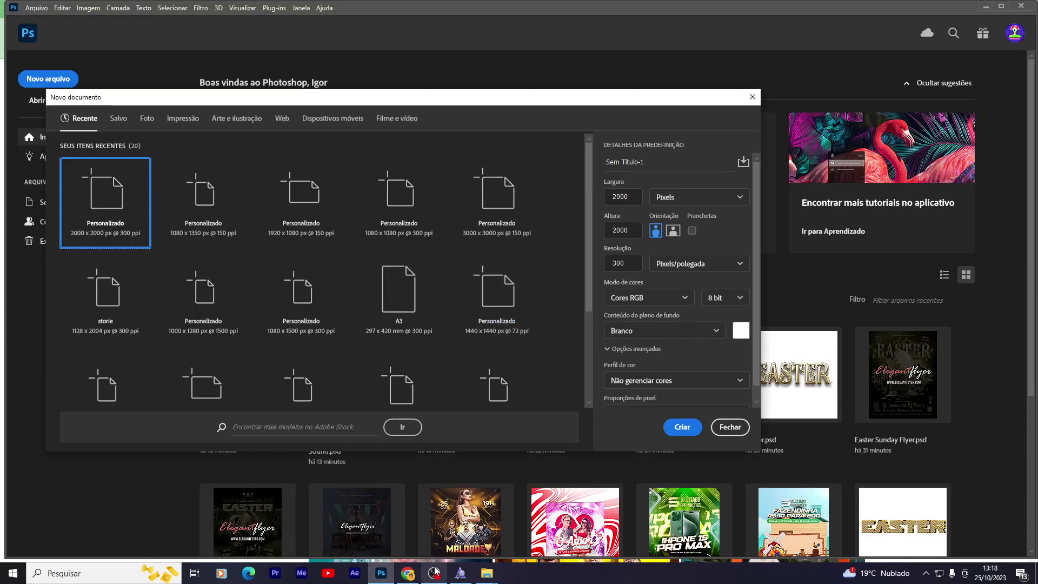
left_click(546, 525)
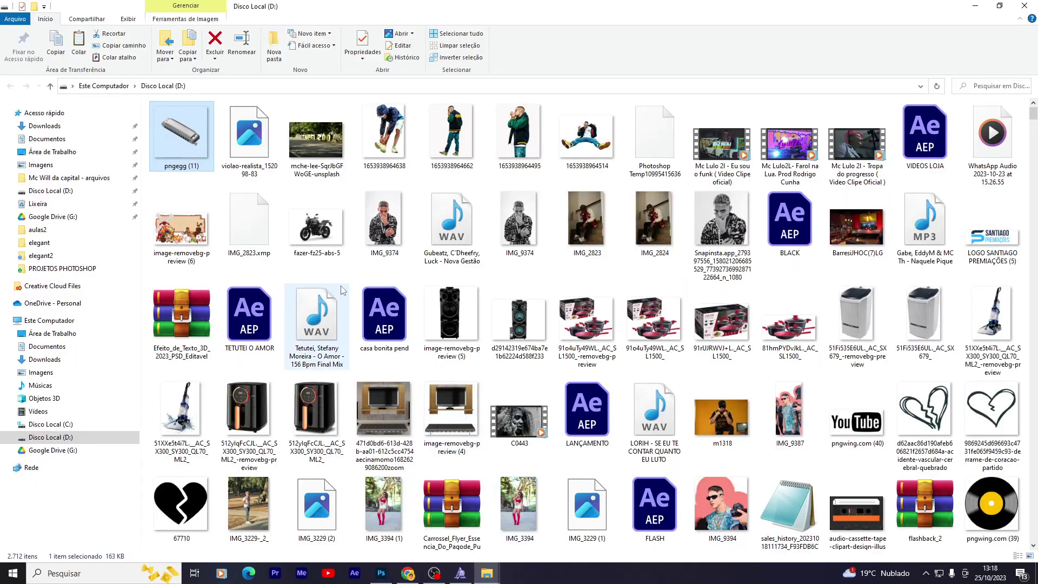
left_click(338, 158)
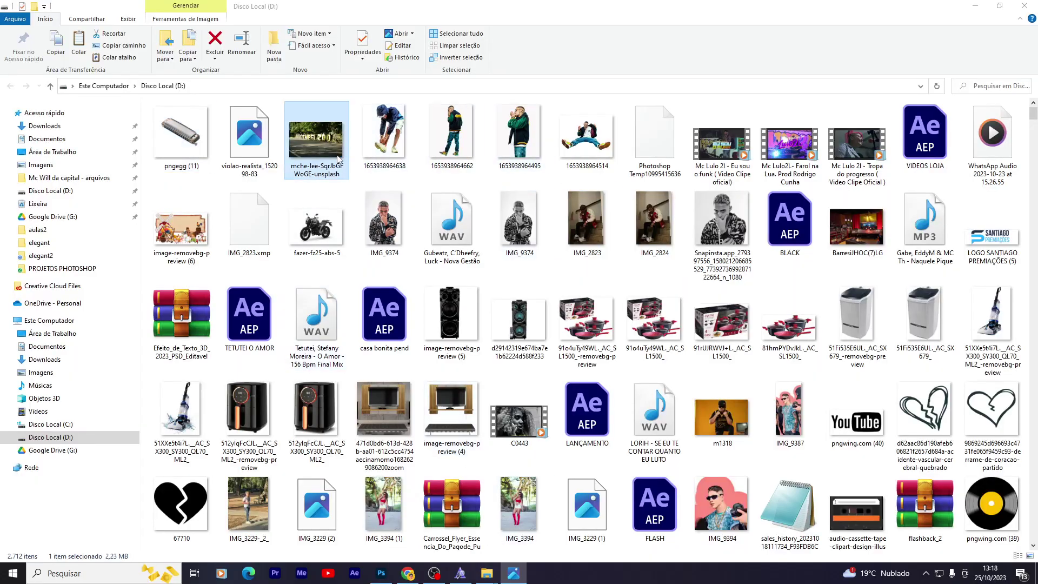
double_click(338, 158)
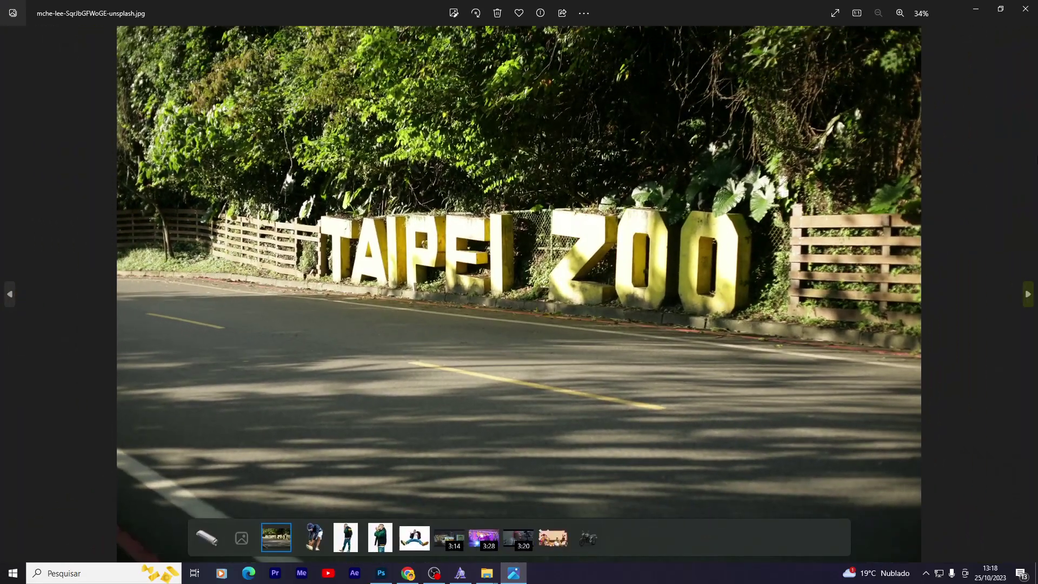
key("Escape")
left_click(452, 130)
double_click(573, 124)
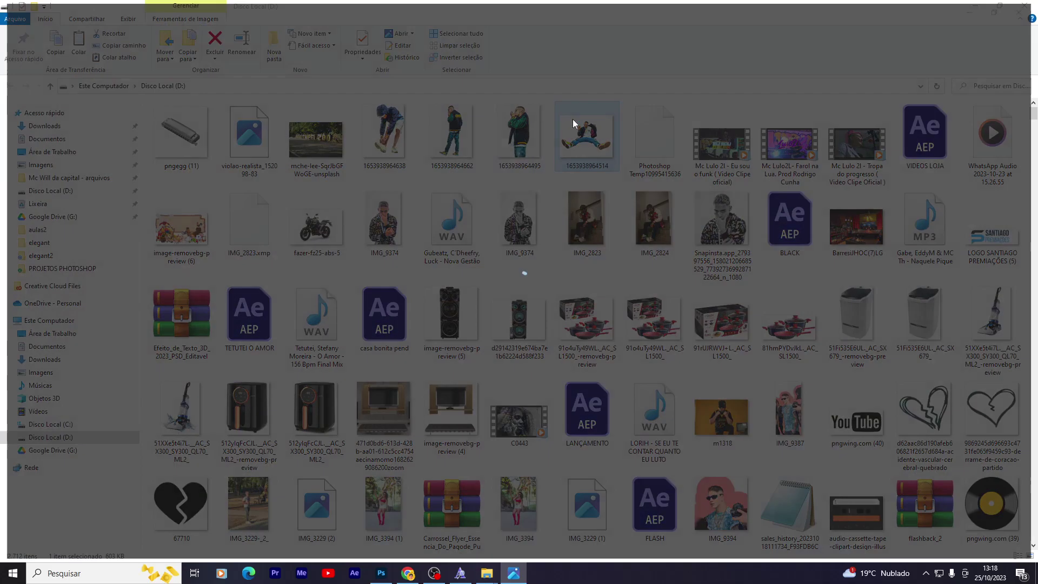
key("Escape")
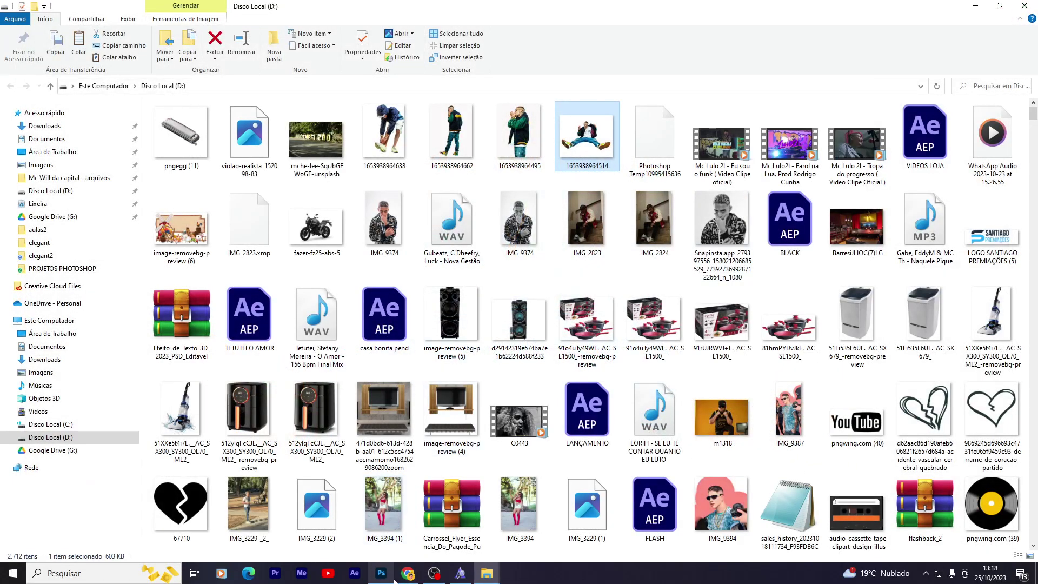
mouse_move(407, 573)
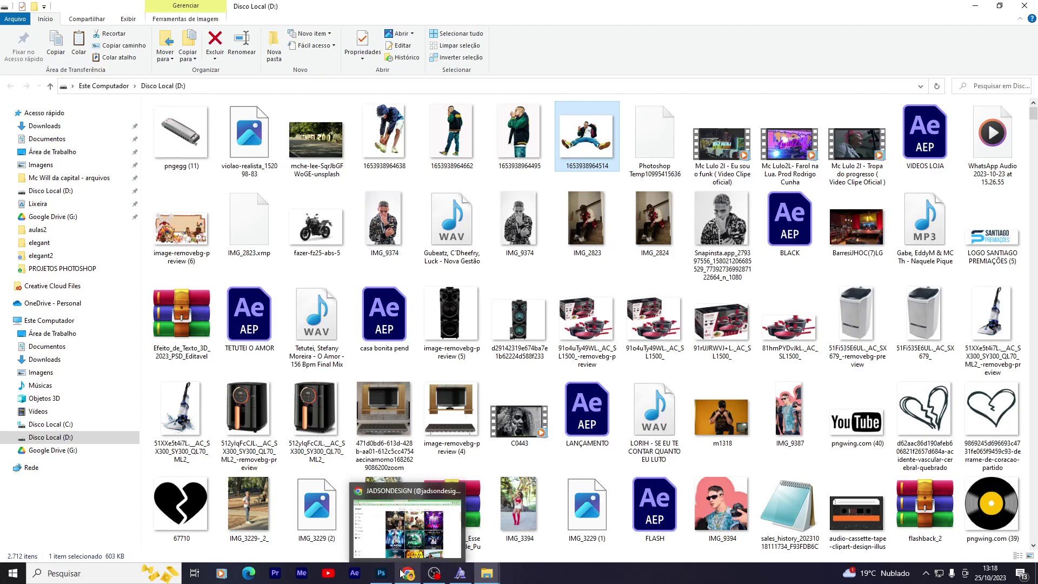
Step: Scroll up and down through the Instagram profile's flyer grid
left_click(402, 574)
scroll(621, 411, "up", 4)
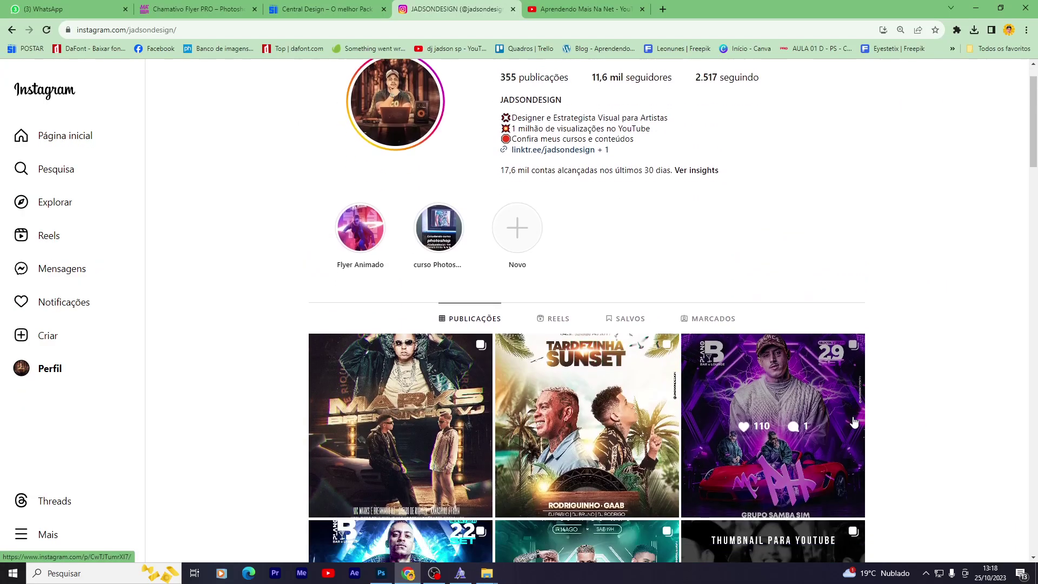
scroll(621, 411, "down", 4)
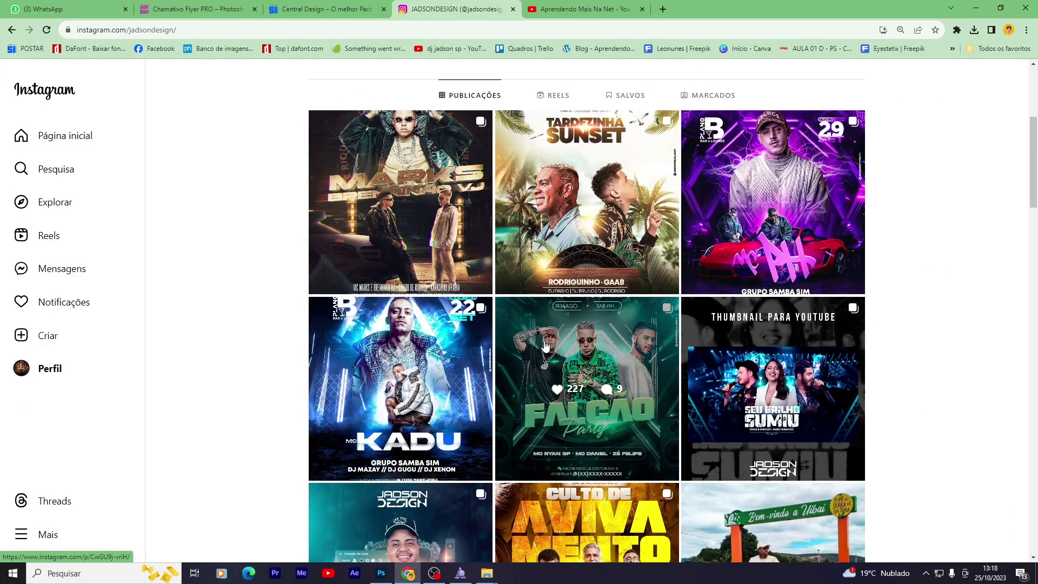
scroll(927, 457, "up", 2)
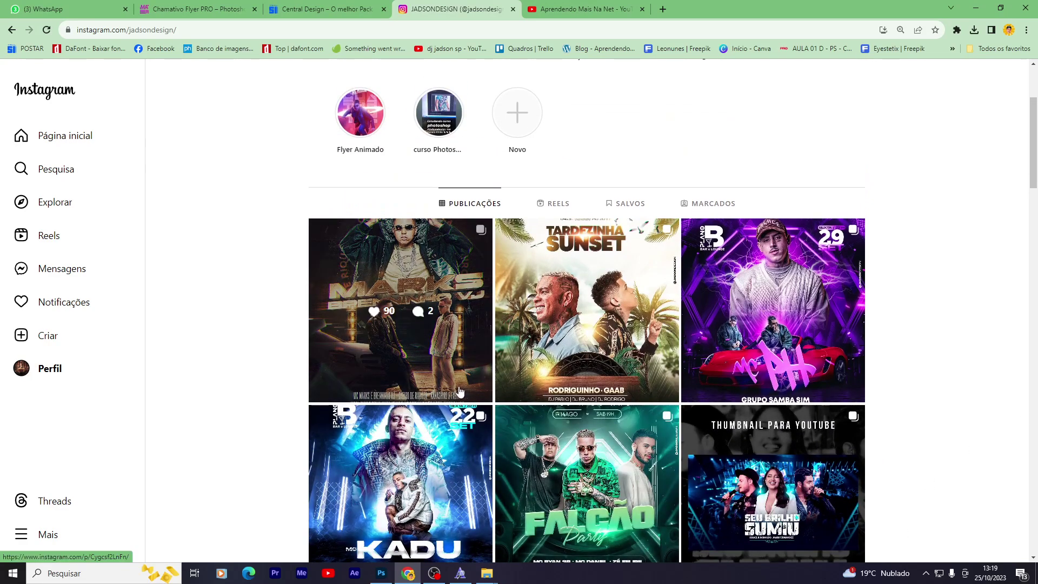
scroll(459, 391, "down", 4)
scroll(576, 439, "up", 3)
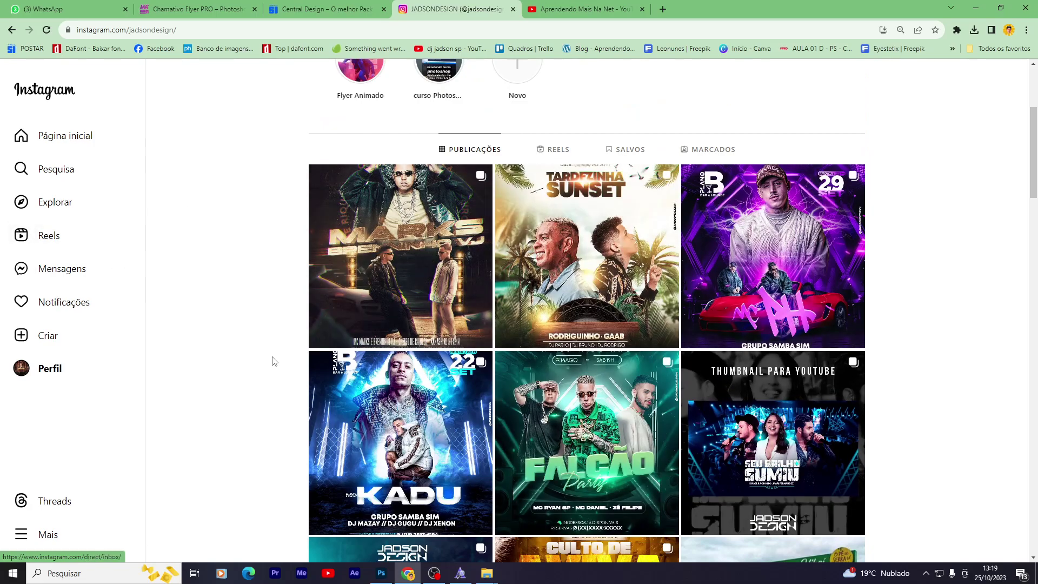
scroll(540, 421, "down", 3)
scroll(464, 335, "up", 4)
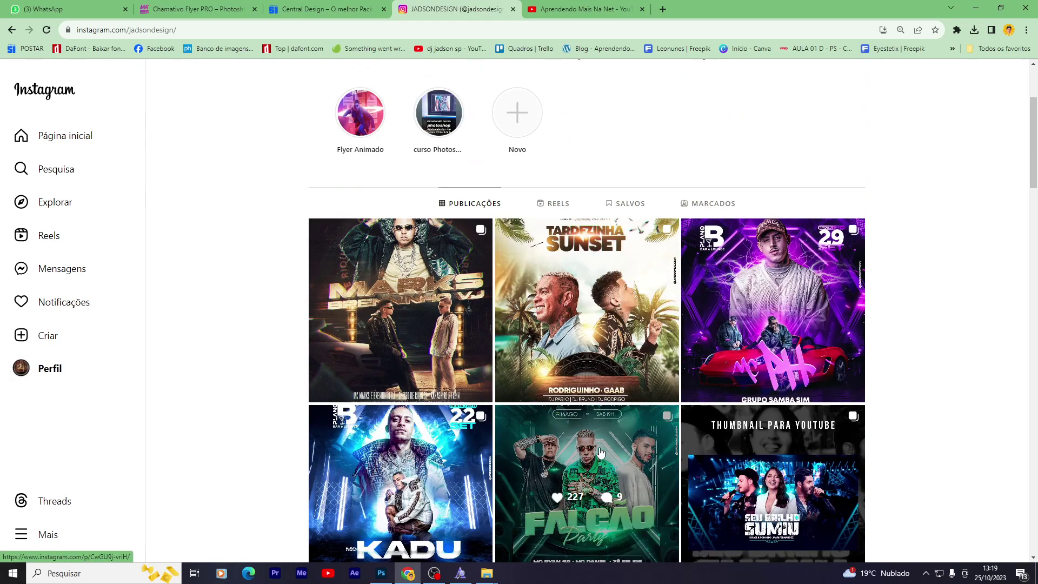
scroll(790, 424, "down", 3)
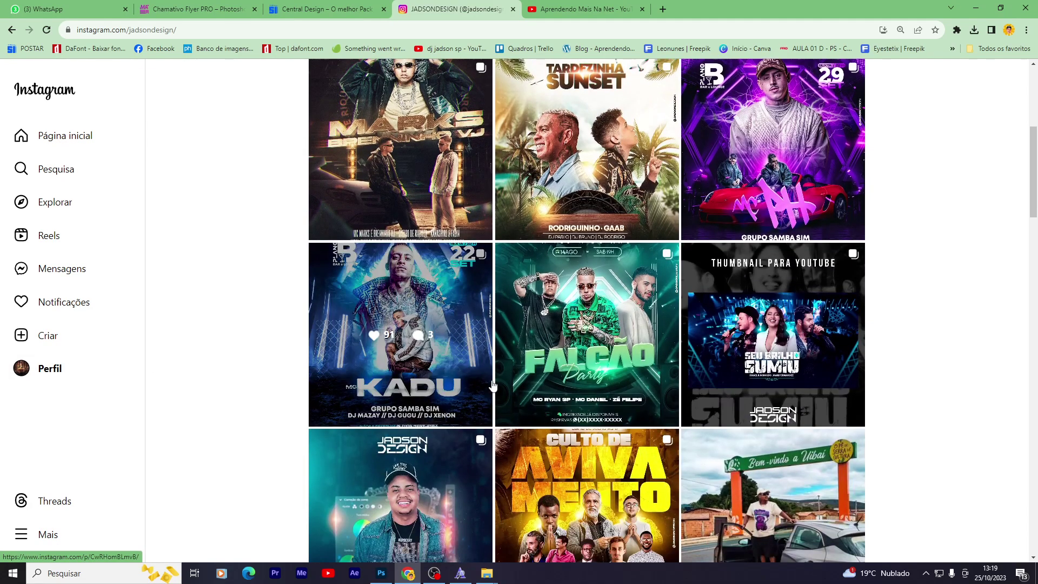
Step: View the purple Grupo Samba Sim flyer post, then switch to Photoshop
left_click(809, 218)
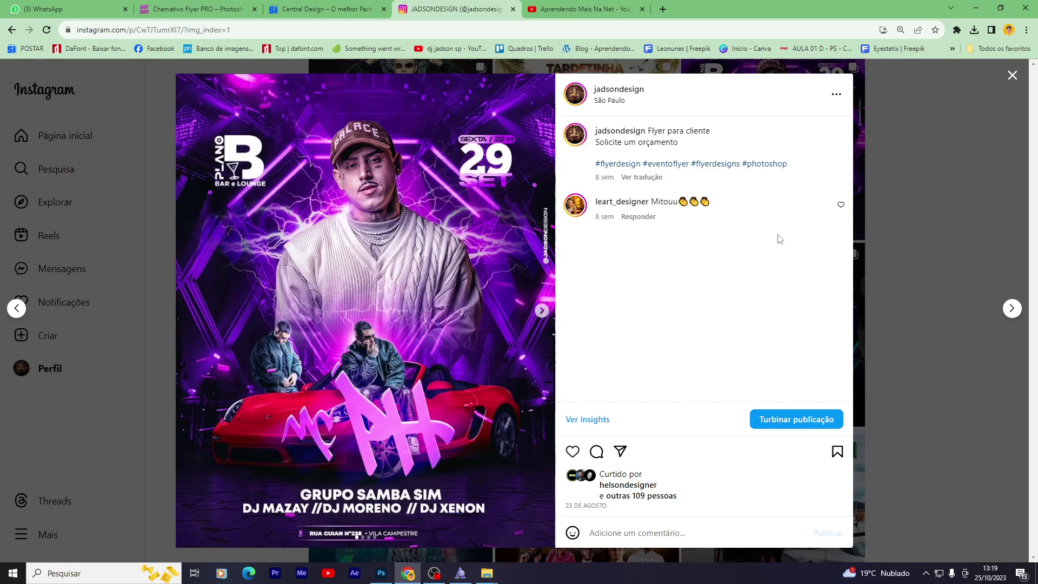
left_click(943, 331)
scroll(695, 267, "down", 5)
scroll(695, 266, "down", 2)
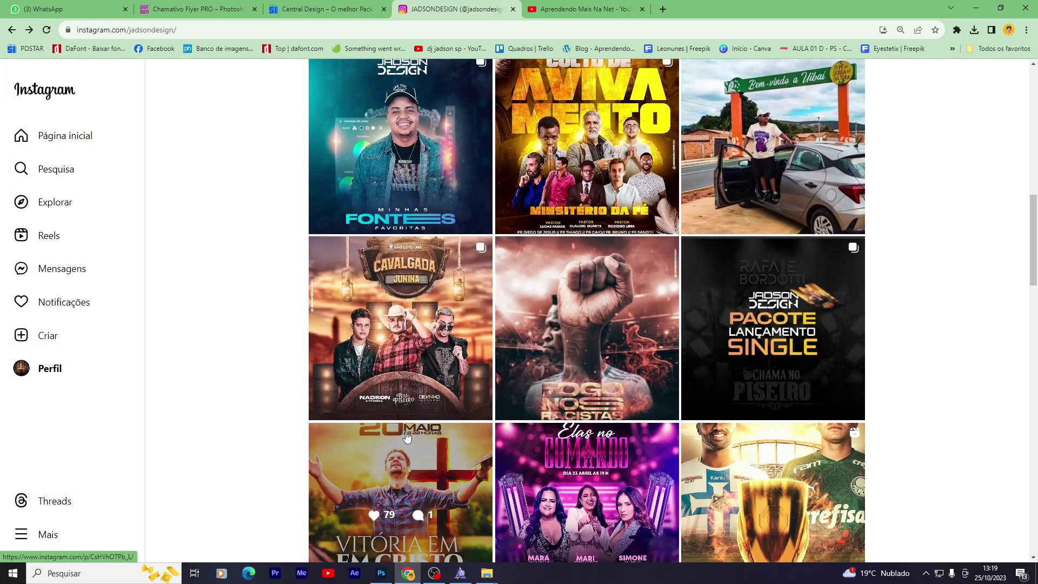
scroll(406, 437, "up", 8)
scroll(406, 436, "up", 4)
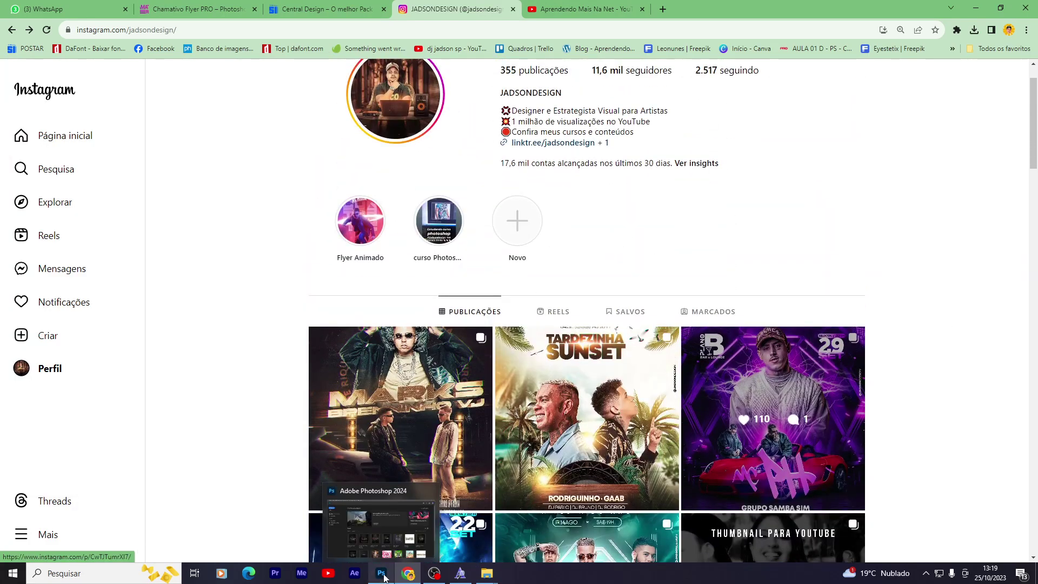
left_click(381, 573)
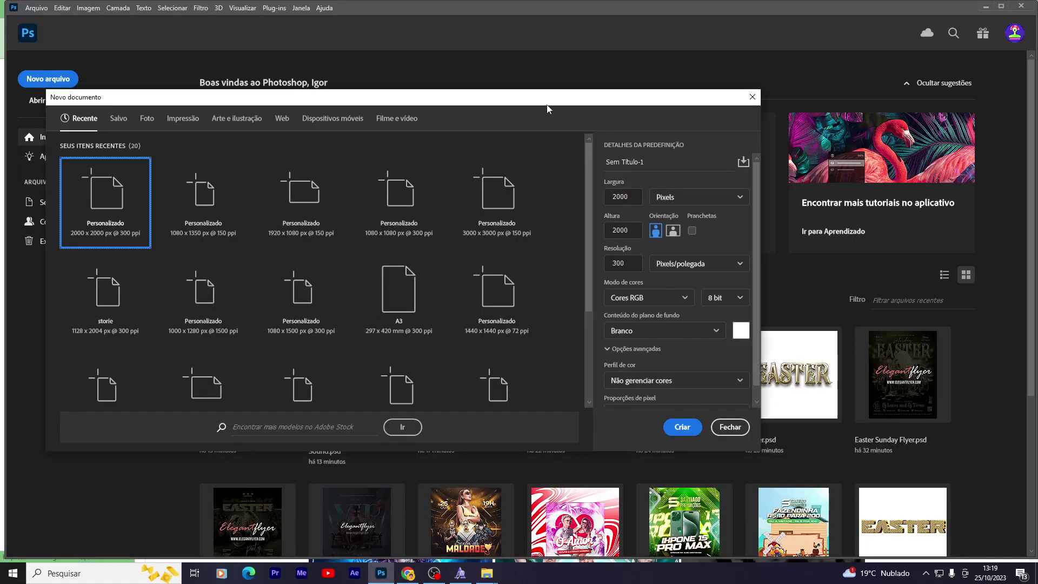
Step: Create the blank Sem Título-1 document at 1080 × 1350 px and 300 ppi
left_click_drag(546, 104, 590, 148)
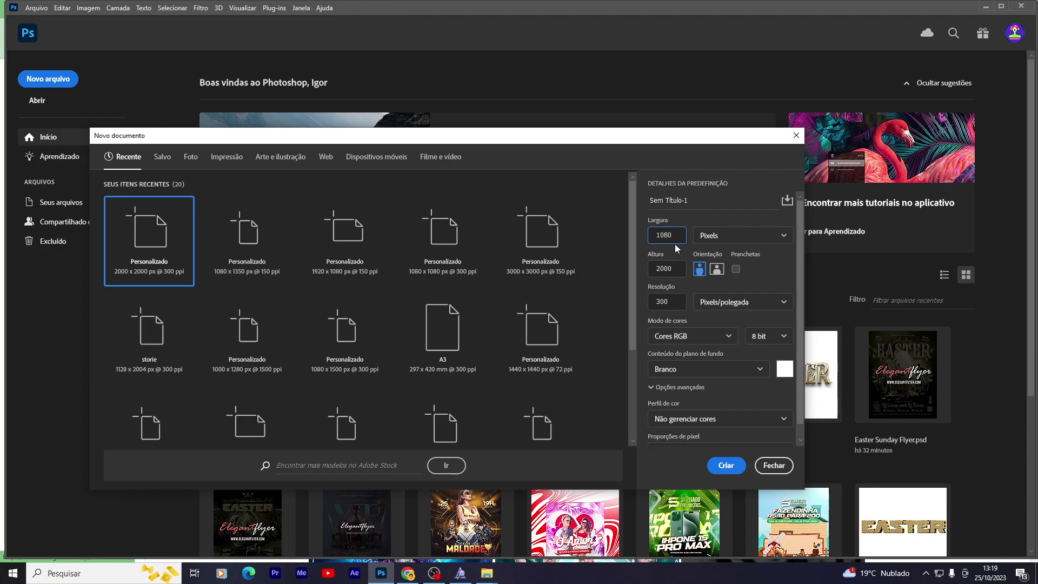
left_click(775, 466)
left_click(61, 83)
left_click(725, 466)
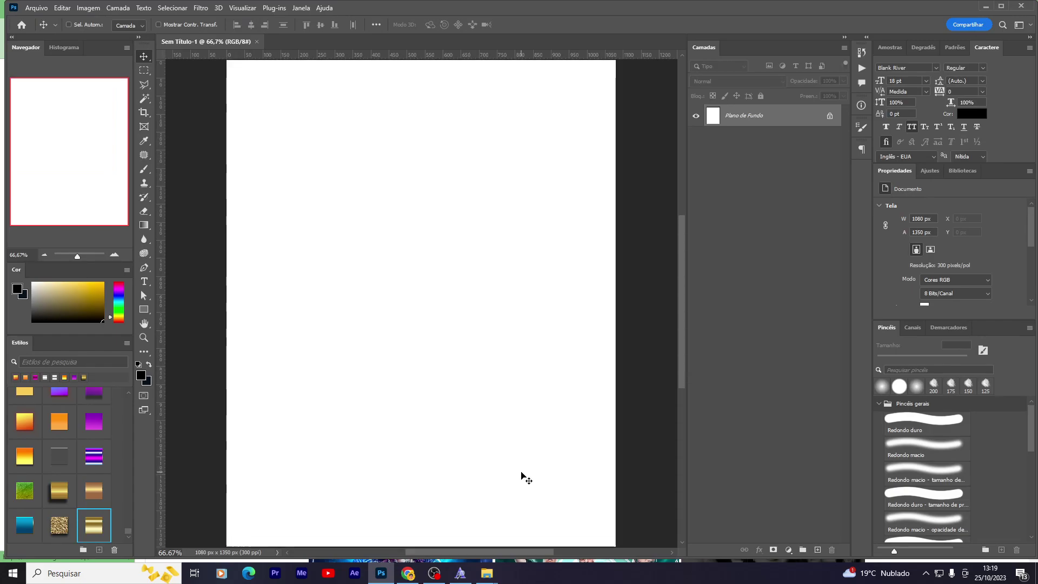
Step: Open the MARKS / Brenninho VJ flyer post on Instagram and view its second image
left_click(408, 573)
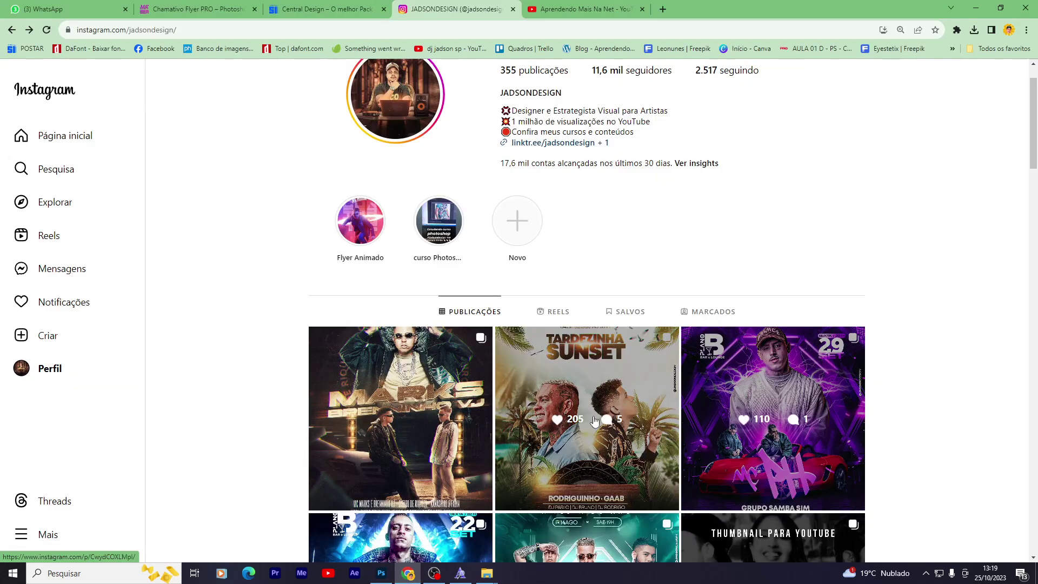
scroll(595, 420, "down", 6)
scroll(741, 377, "up", 5)
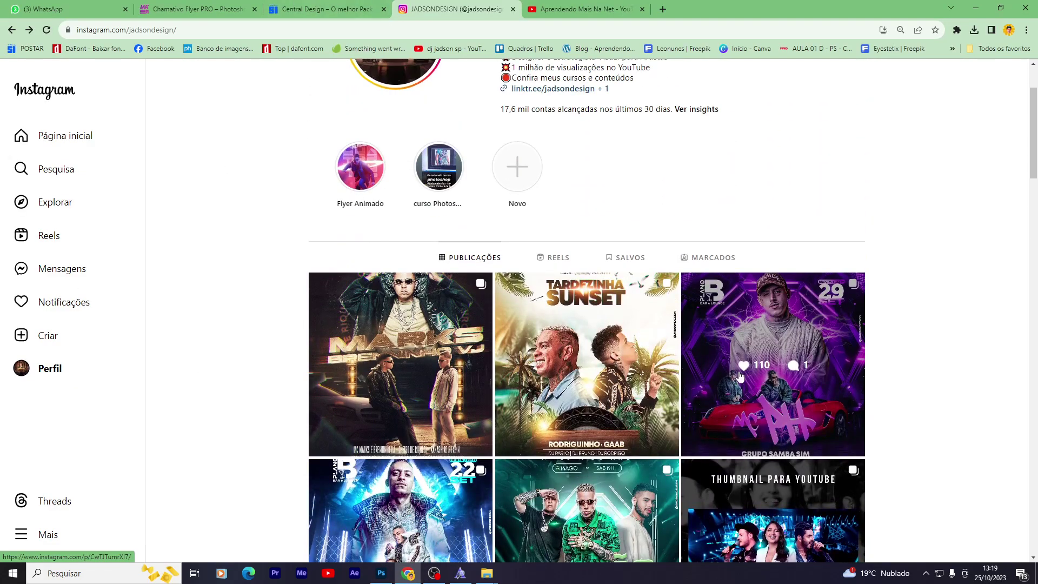
scroll(346, 329, "up", 2)
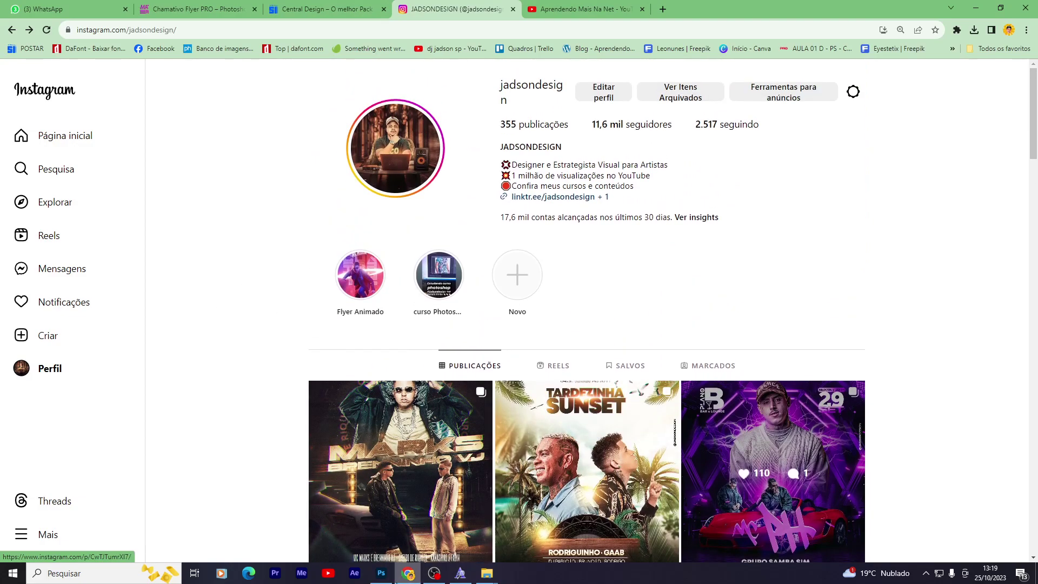
mouse_move(381, 573)
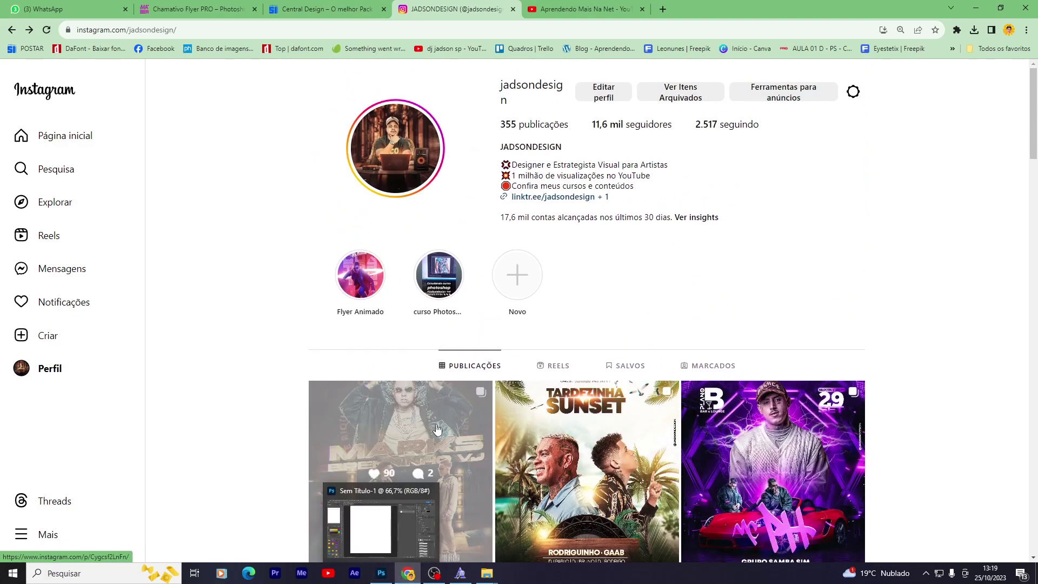
left_click(411, 422)
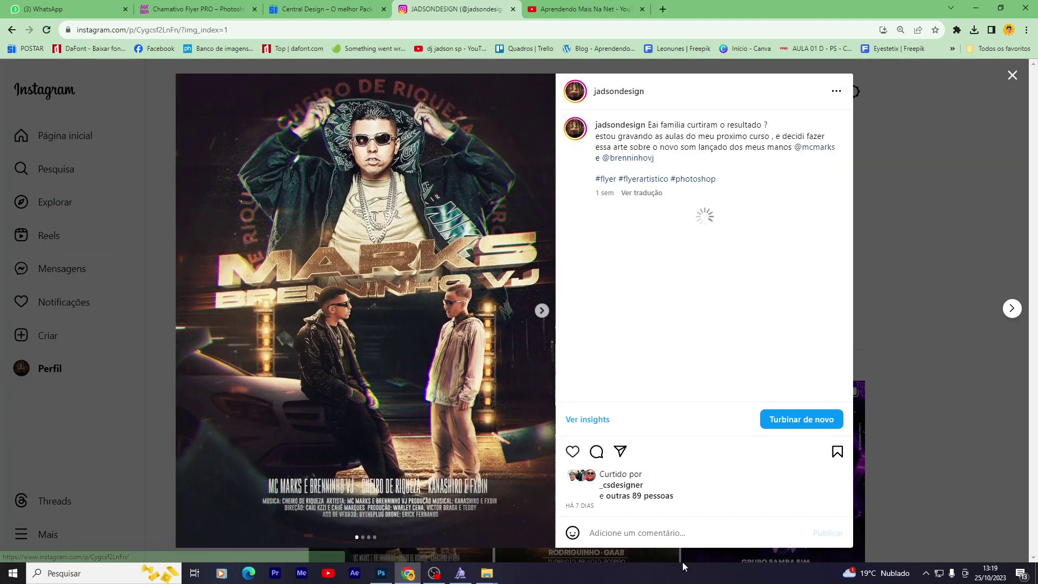
left_click(542, 310)
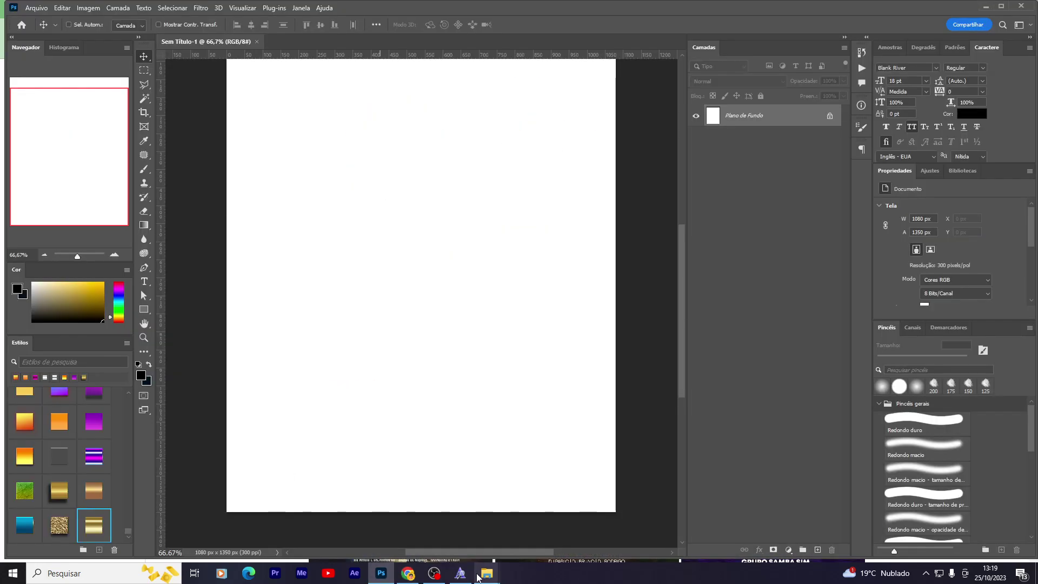
Step: Place the Unsplash road photo into Sem Título-1 and stretch it to fill the canvas
mouse_move(487, 573)
left_click(549, 521)
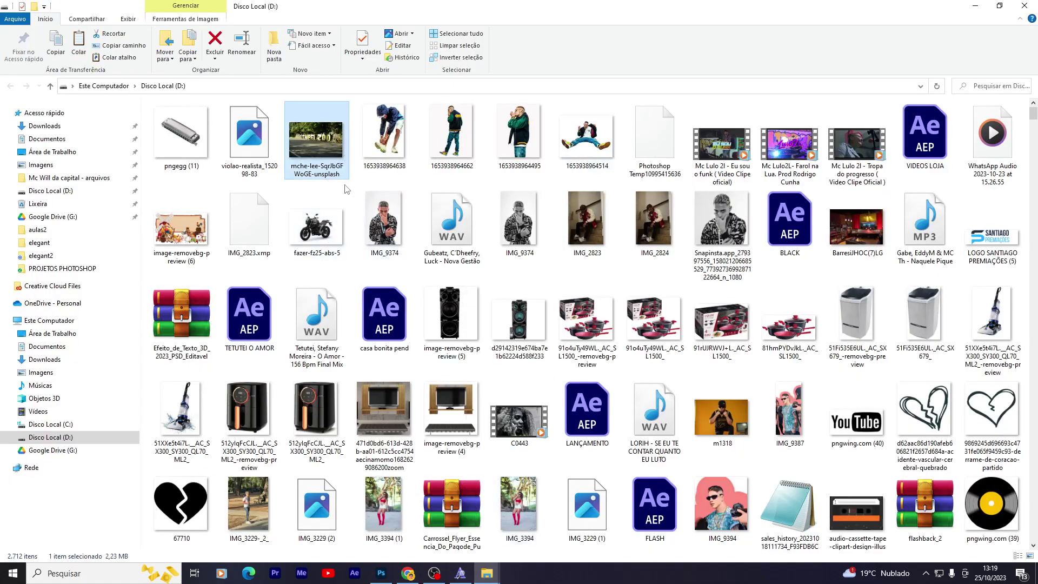
double_click(587, 137)
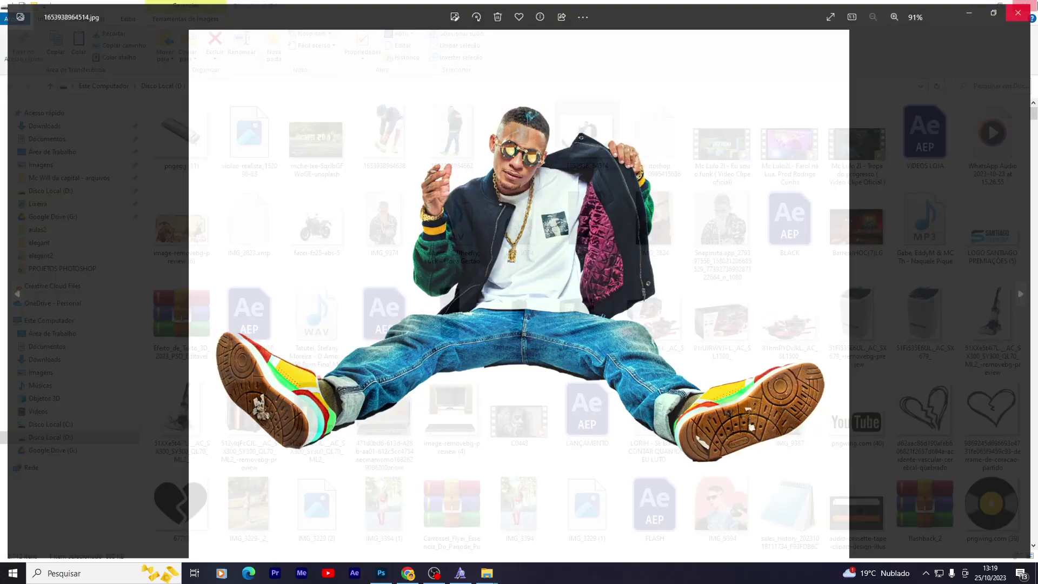
left_click(316, 140)
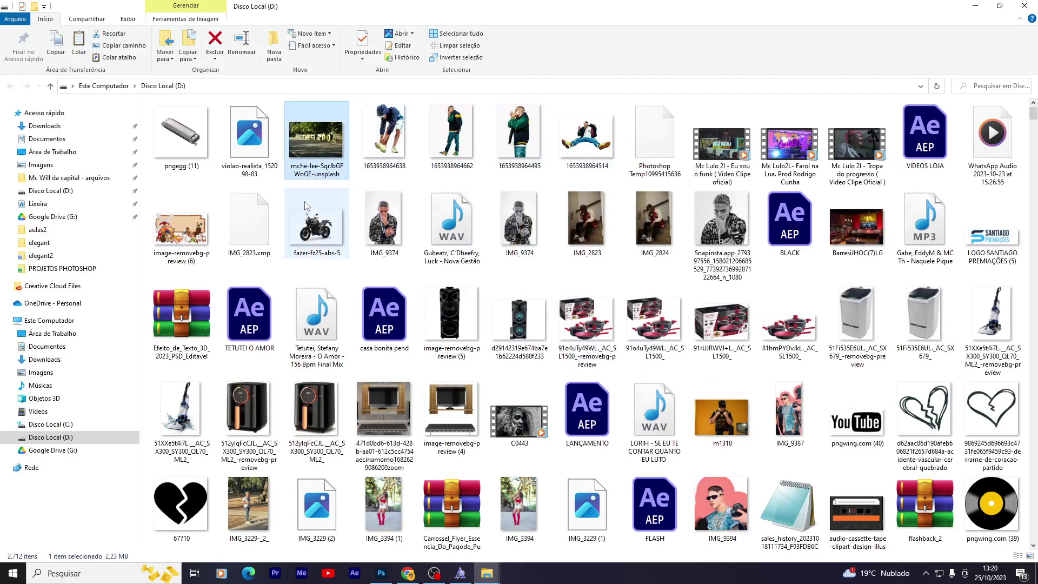
left_click_drag(306, 206, 438, 385)
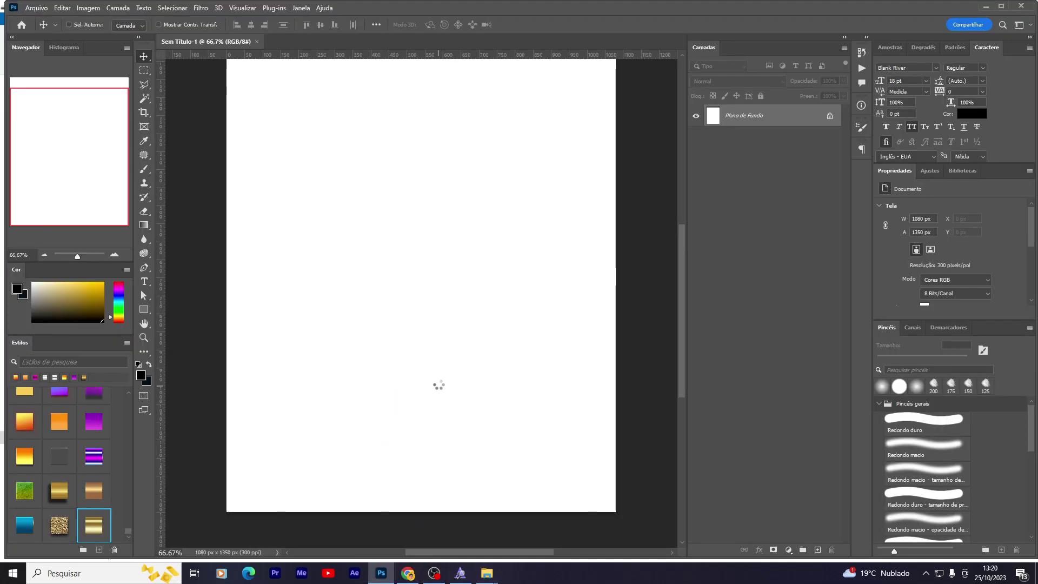
left_click_drag(430, 419, 440, 518)
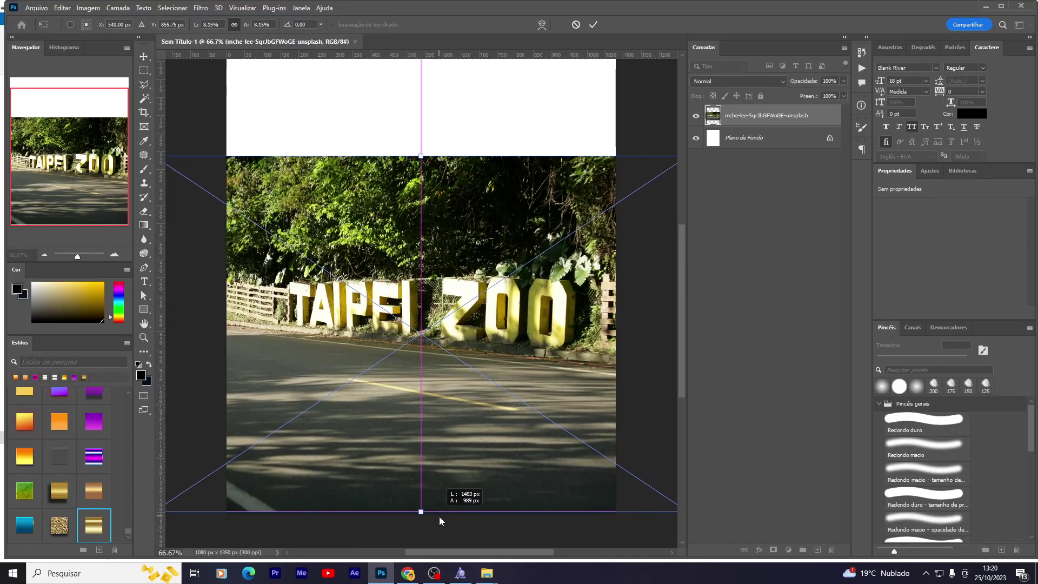
left_click_drag(429, 153, 430, 81)
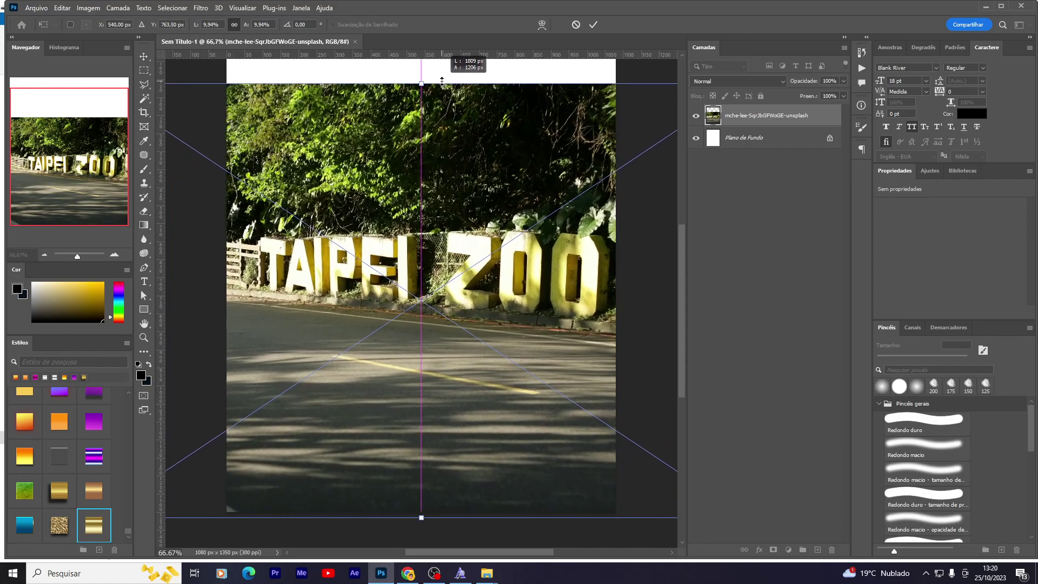
key("Return")
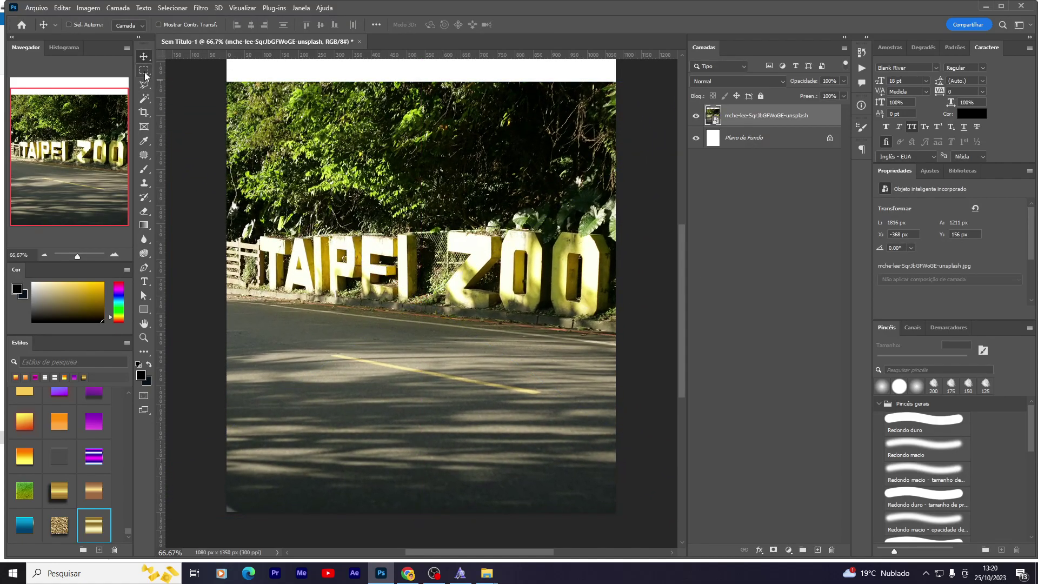
Step: Select the road with the Polygonal Lasso and add a layer mask keeping only the road
left_click(144, 72)
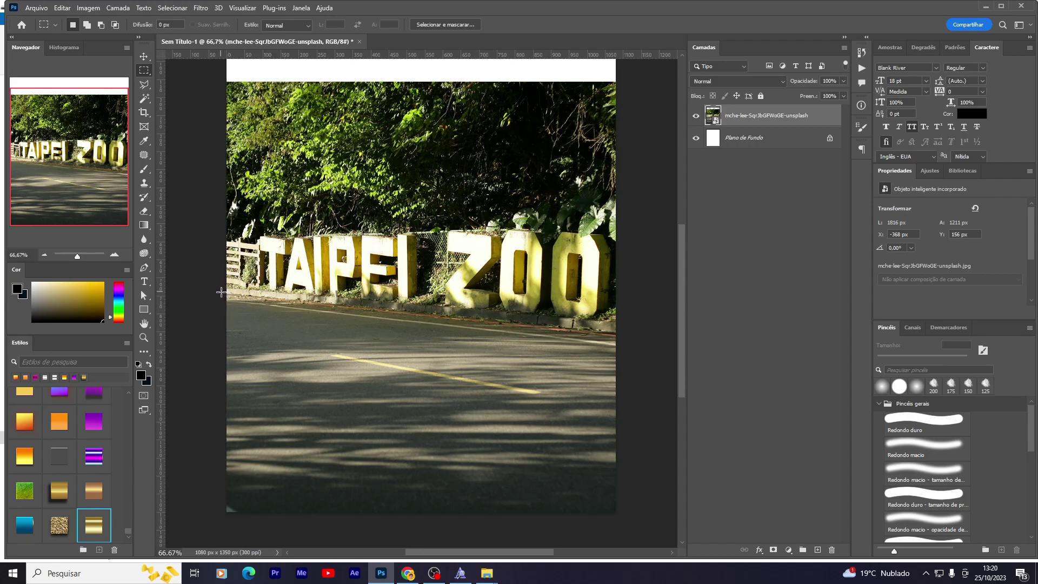
mouse_move(226, 293)
left_mouse_down()
mouse_move(489, 462)
mouse_move(630, 491)
left_mouse_up()
left_click(144, 84)
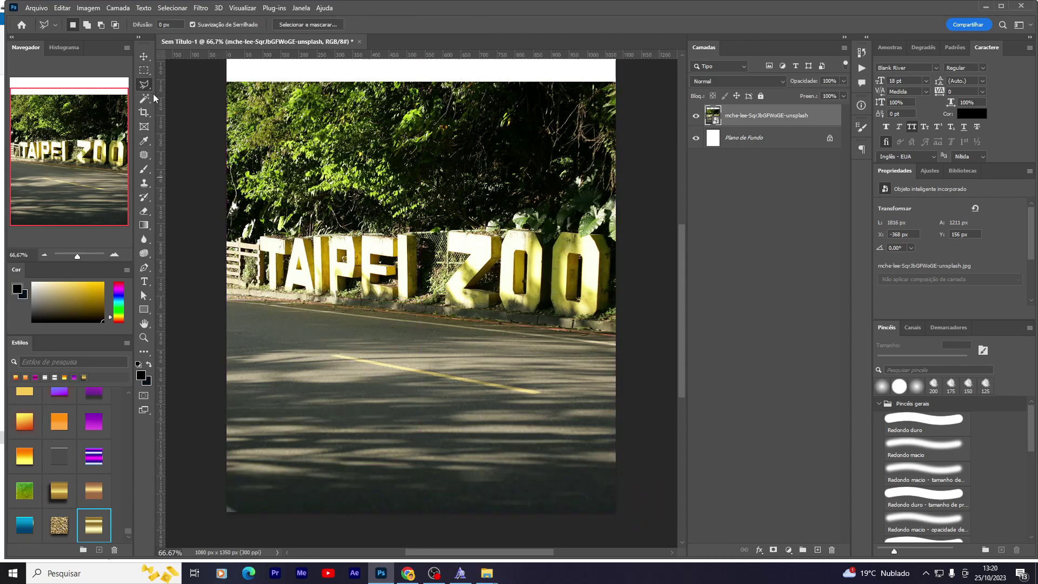
left_click(221, 295)
left_click(200, 527)
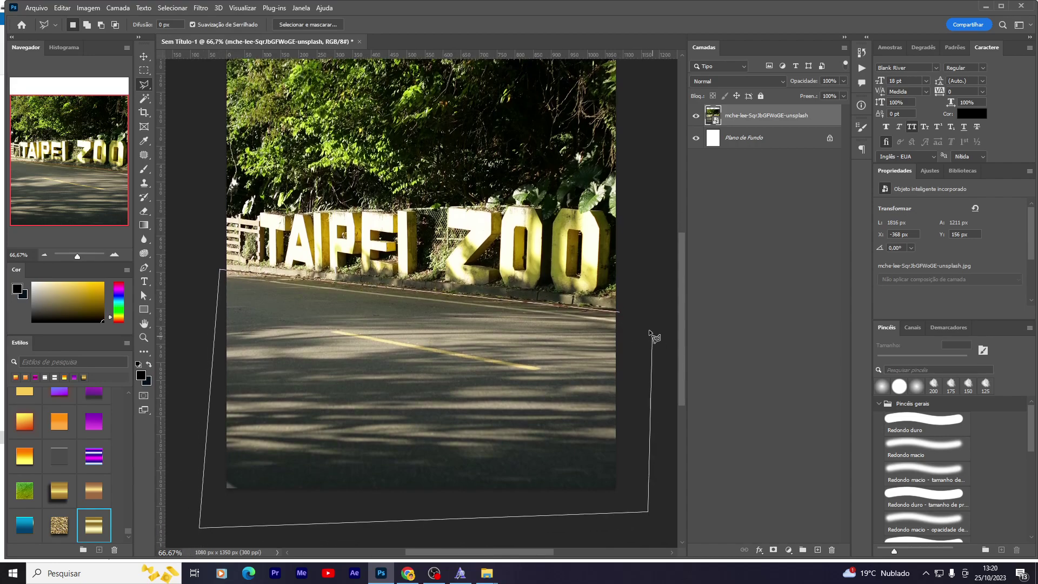
left_click(619, 313)
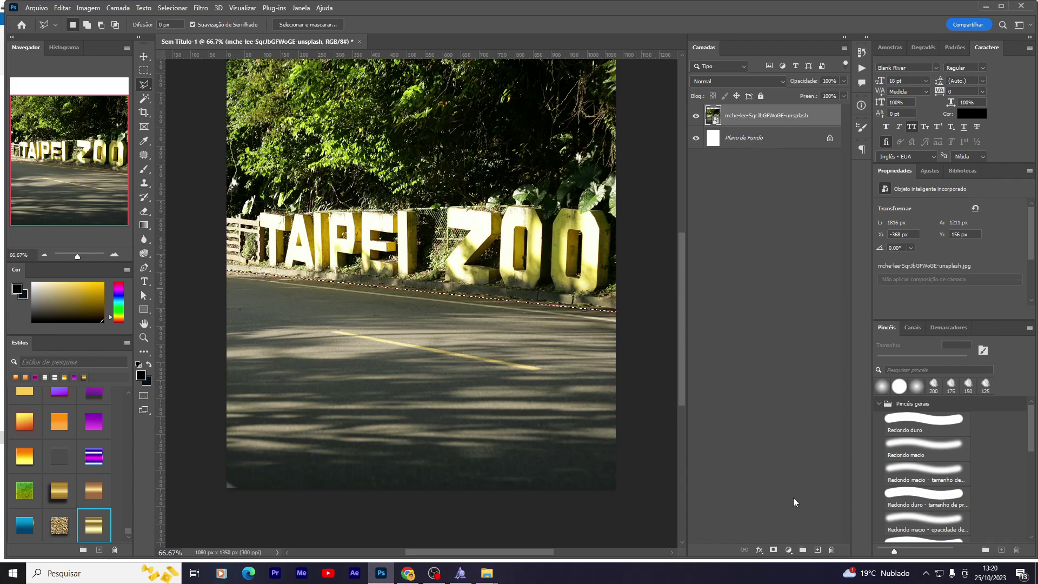
left_click(774, 549)
scroll(393, 386, "up", 2)
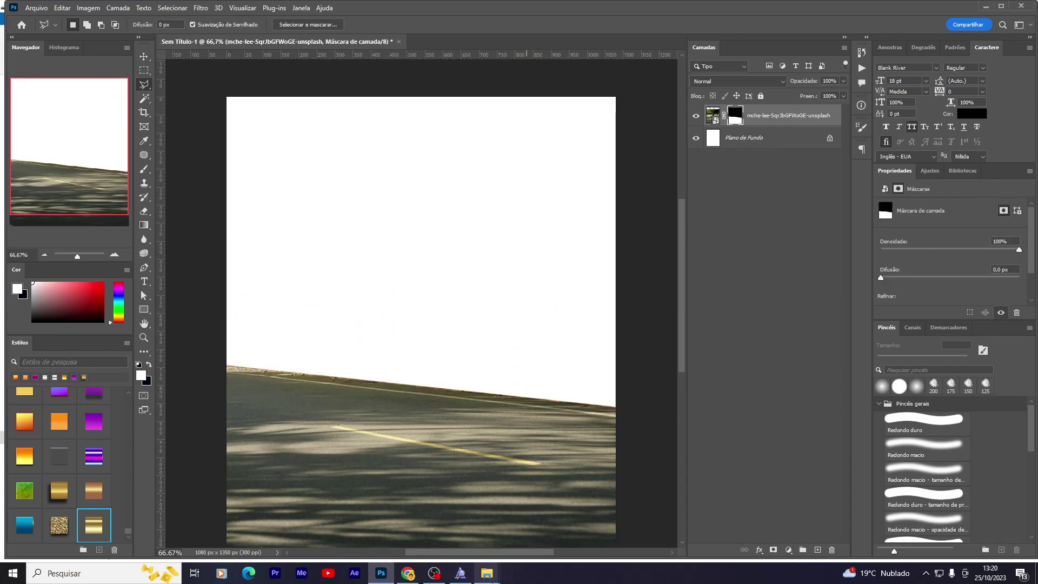
left_click(459, 529)
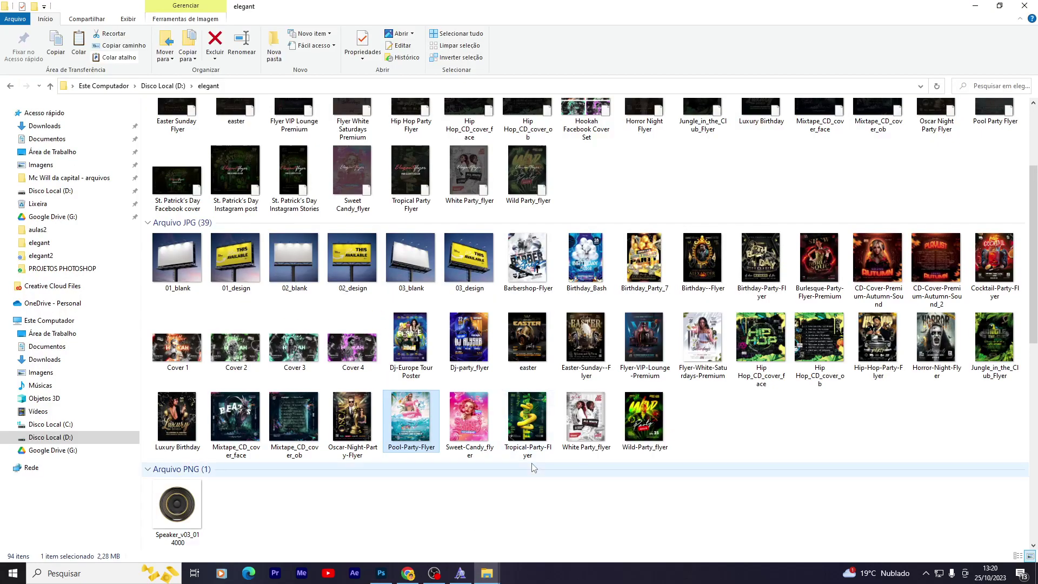
Step: Open the D:\EVENTO PRO\elegant2 folder in File Explorer
left_click(1025, 6)
key("super")
left_click(207, 403)
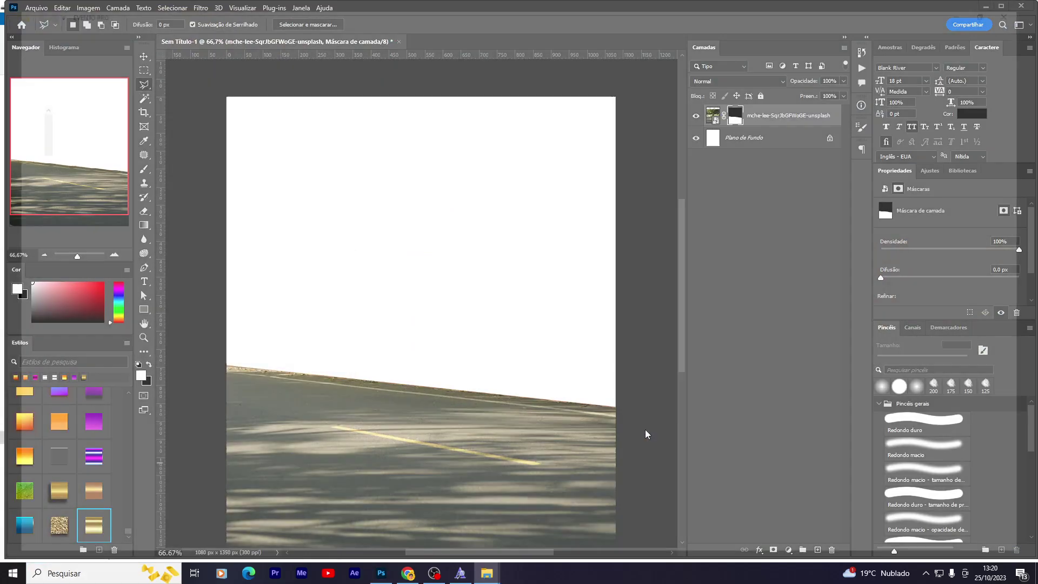
scroll(570, 488, "down", 10)
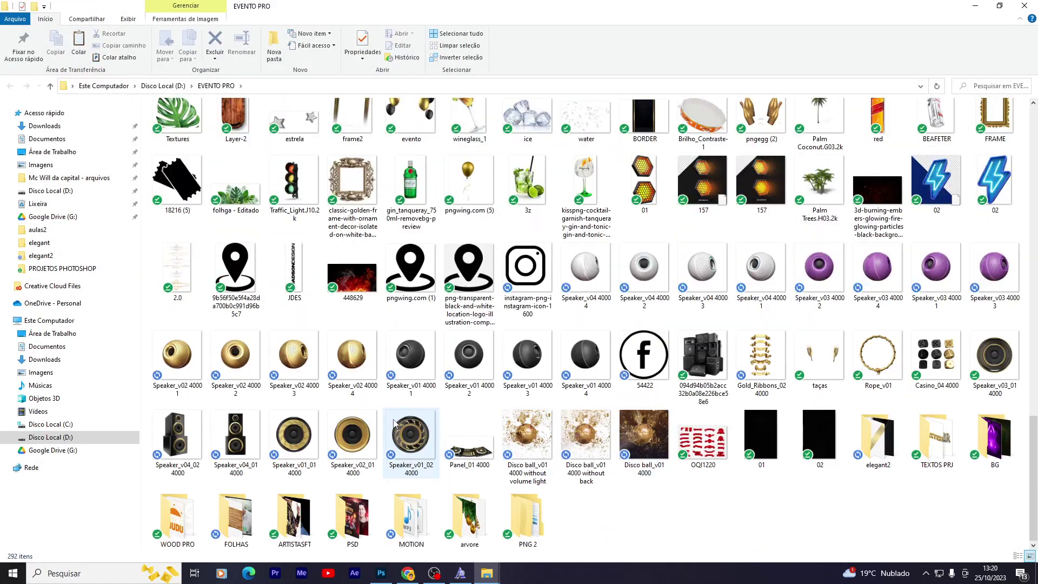
double_click(878, 435)
scroll(395, 201, "up", 2, "ctrl")
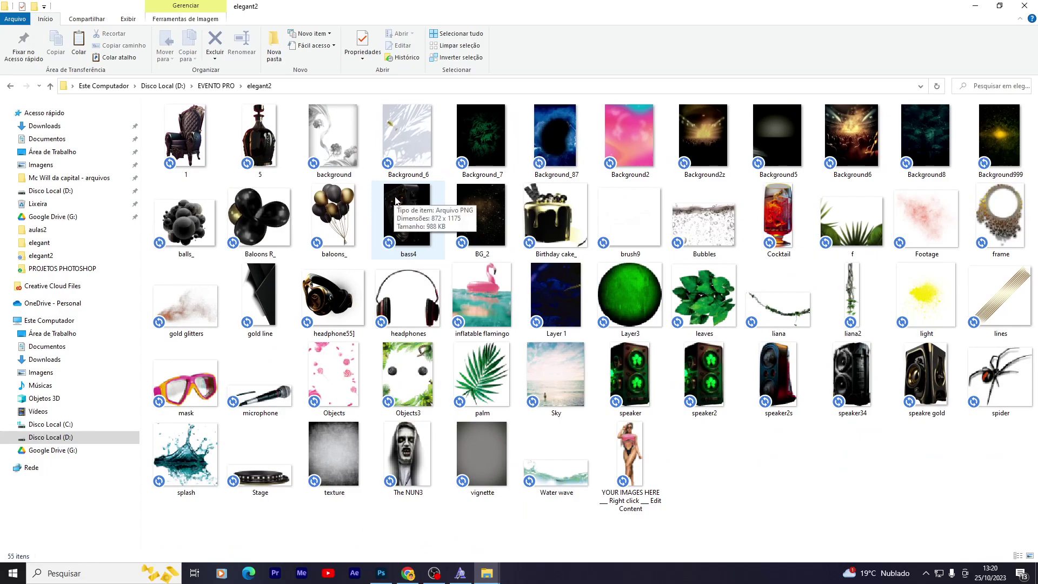
scroll(411, 206, "up", 2, "ctrl")
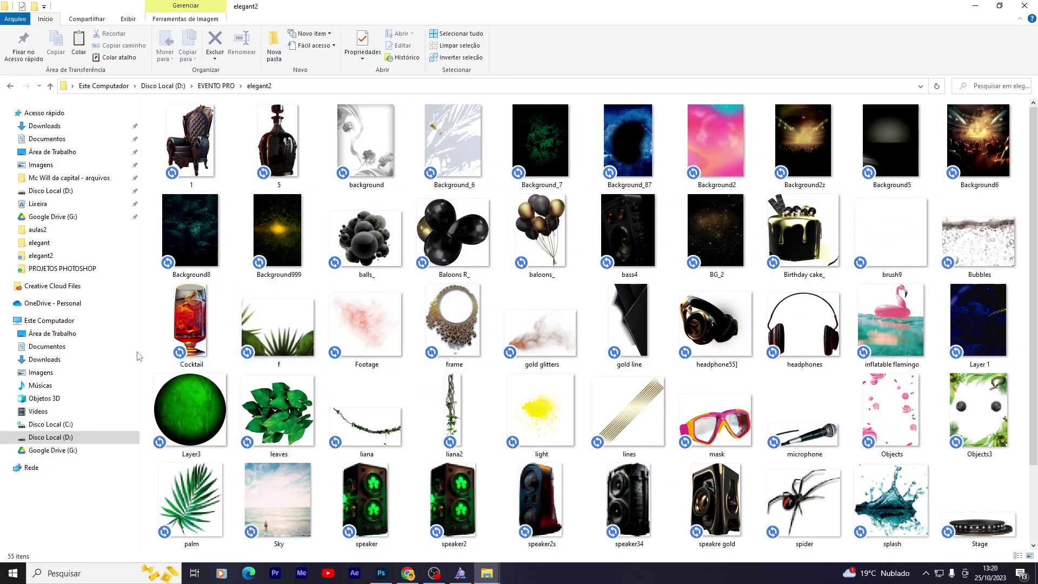
Step: Preview Background_7 and Background8, then drag the Sky image into the flyer
double_click(540, 156)
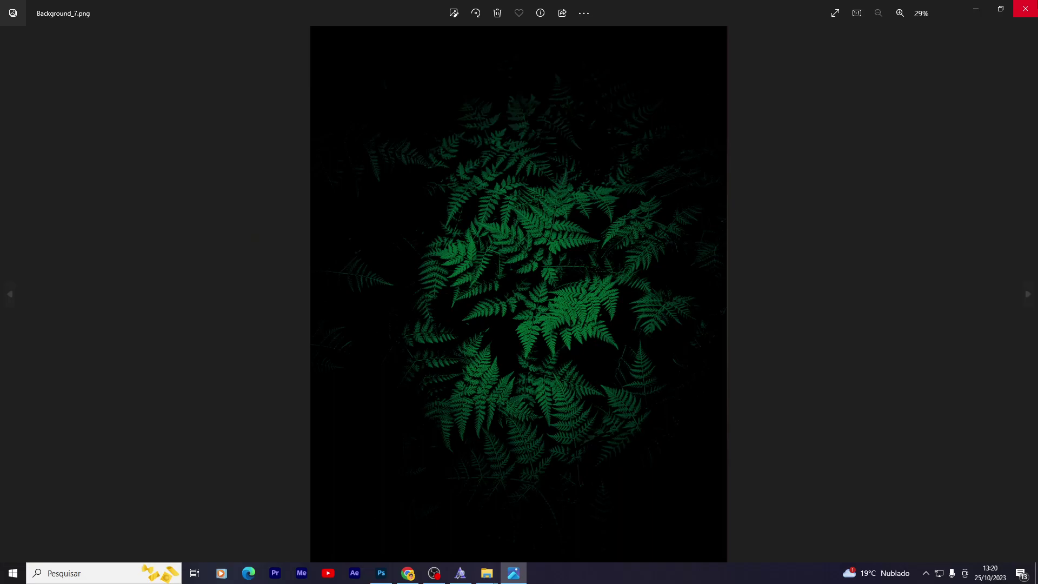
left_click(1024, 7)
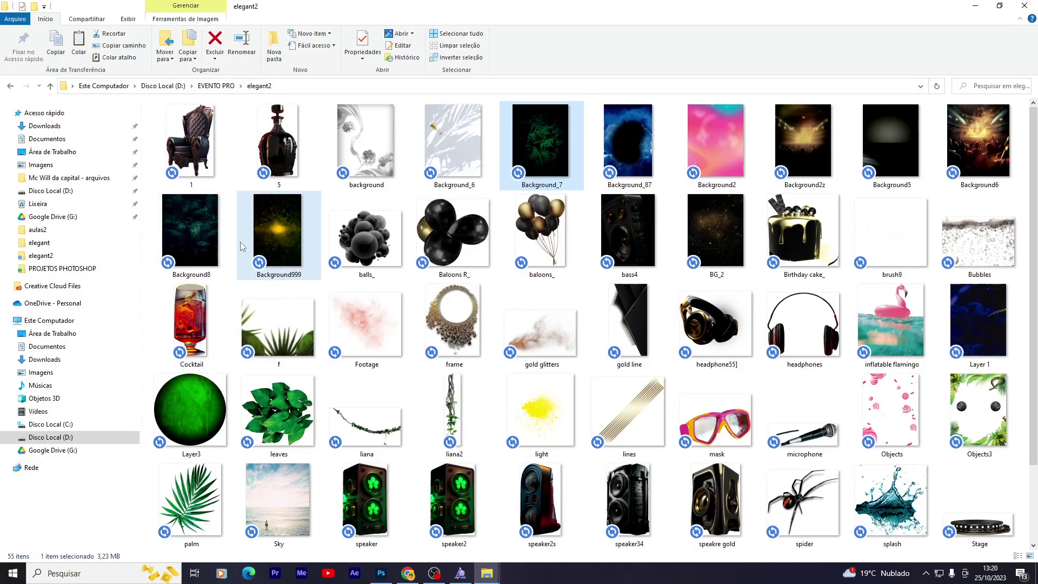
left_click(240, 241)
double_click(202, 248)
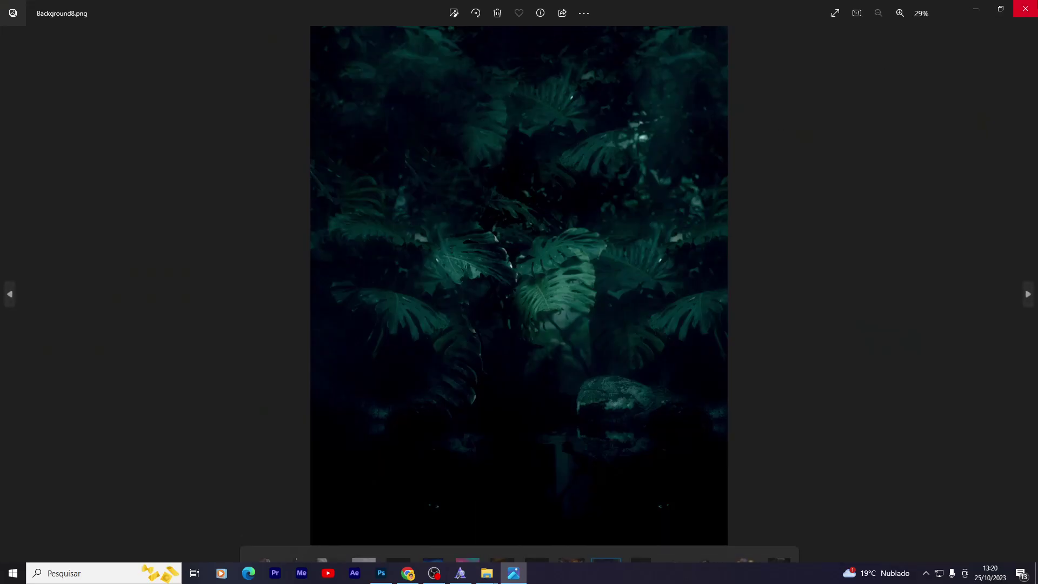
left_click(1024, 7)
scroll(806, 297, "down", 3)
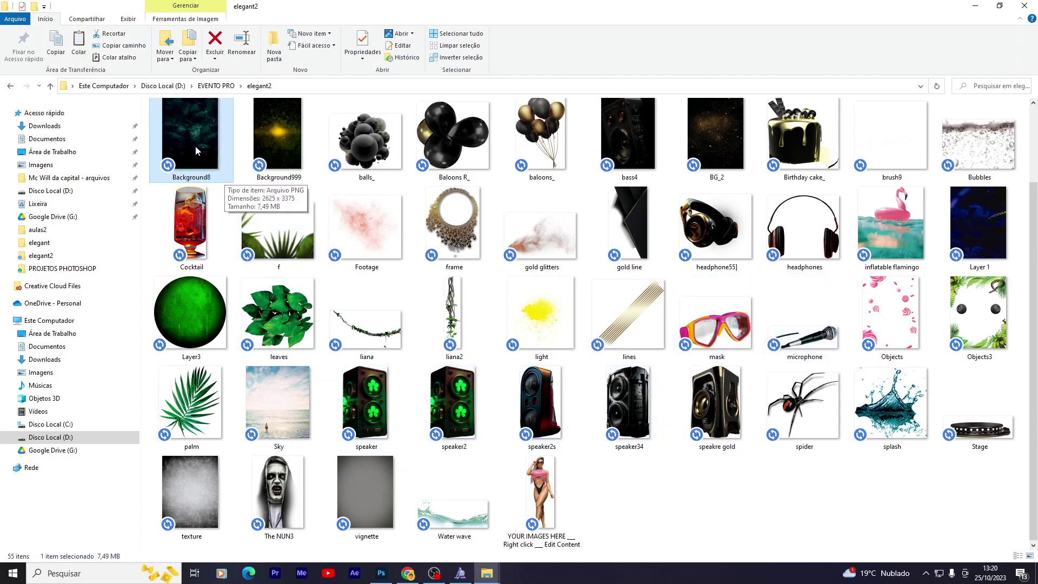
mouse_move(279, 403)
left_mouse_down()
mouse_move(381, 572)
mouse_move(468, 367)
left_mouse_up()
Step: Enlarge the placed Sky image, nudge it up, and mask it to the upper canvas
scroll(468, 366, "down", 2)
left_click_drag(423, 500, 427, 544)
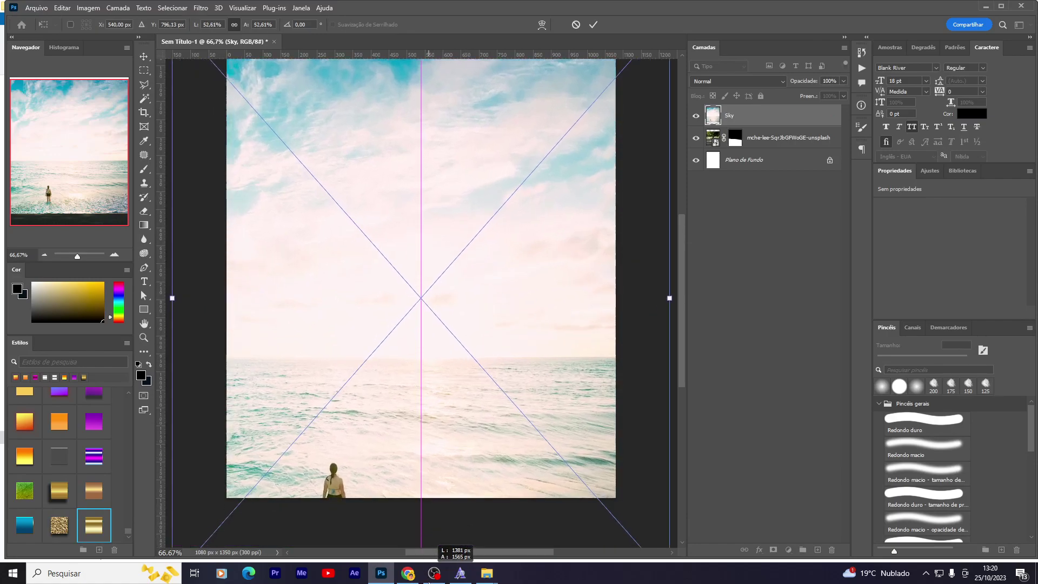
key("Return")
scroll(504, 353, "up", 2)
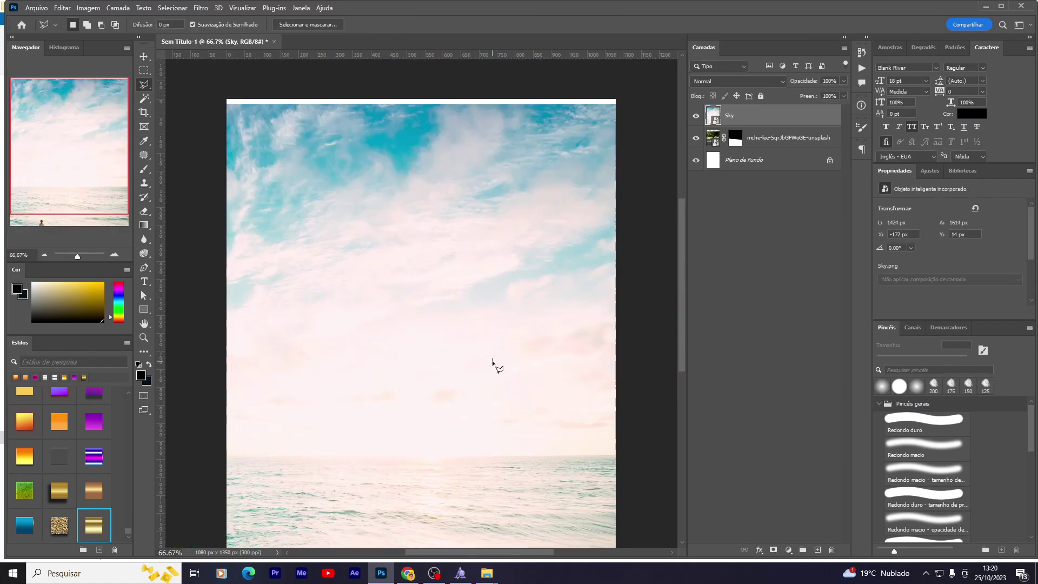
key("v")
left_click_drag(487, 383, 487, 361)
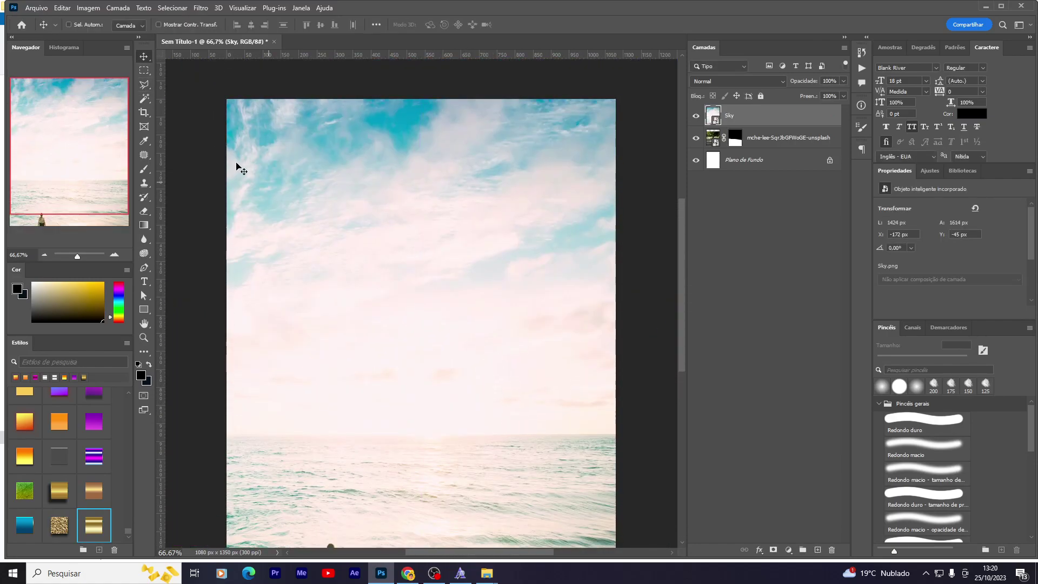
left_click(144, 70)
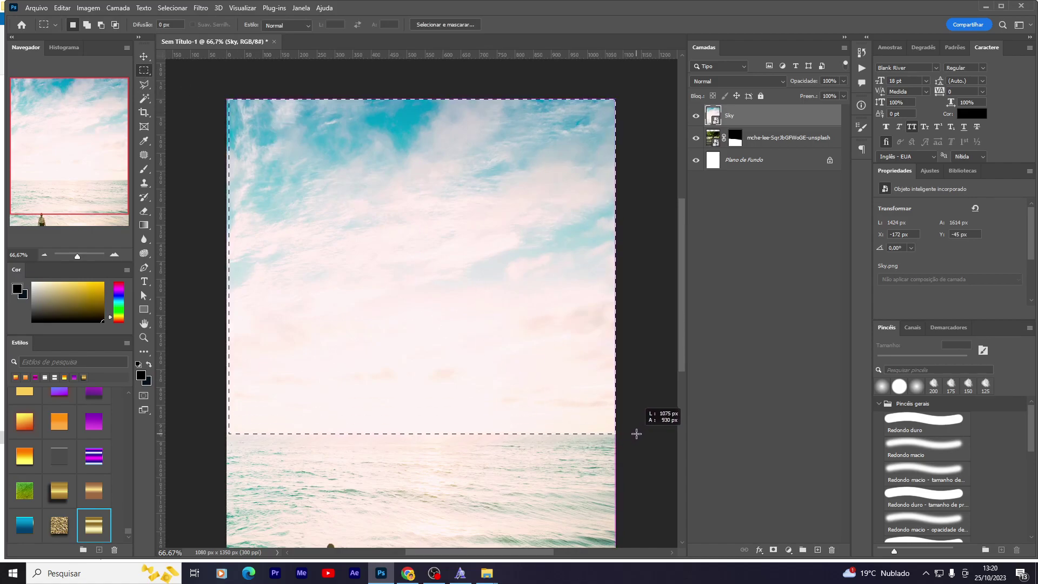
left_click(773, 548)
Step: Move the Sky layer beneath the road layer and shift the sky up and left
key("v")
scroll(289, 343, "down", 1)
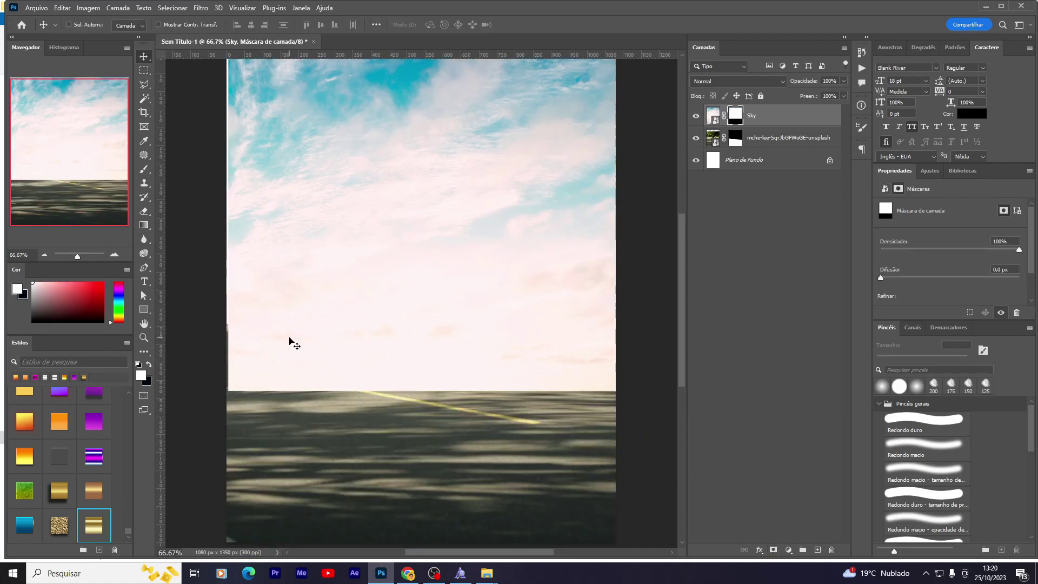
scroll(333, 363, "down", 1)
scroll(341, 334, "up", 2)
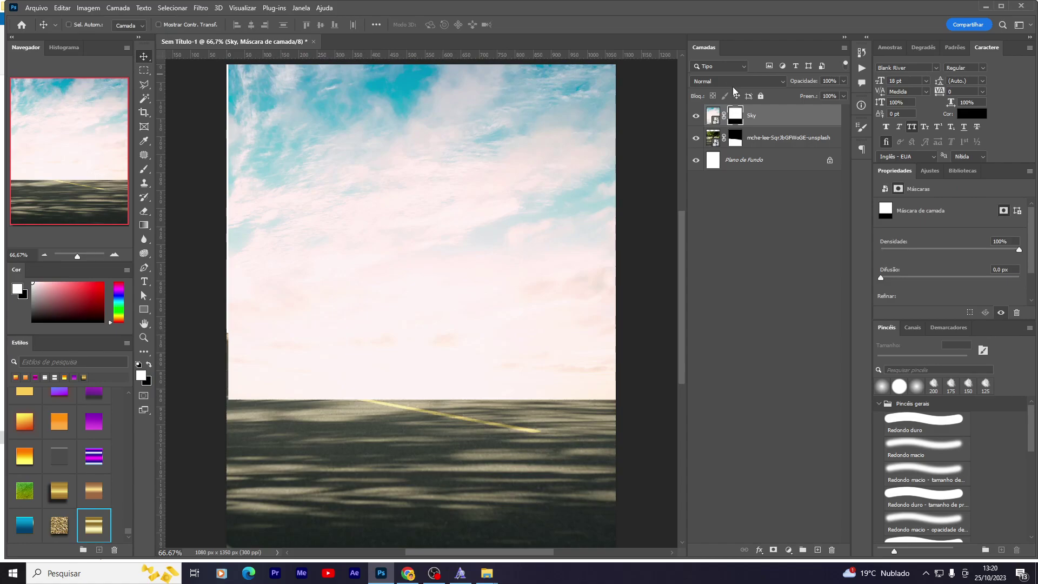
left_click(793, 125)
left_click_drag(567, 273, 568, 258)
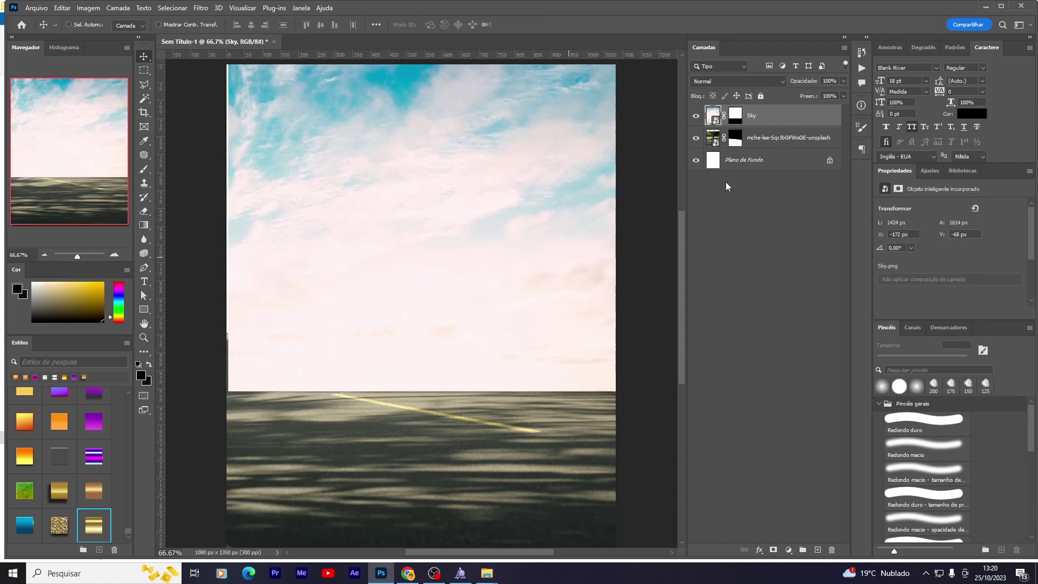
left_click_drag(805, 119, 788, 157)
mouse_move(526, 316)
left_mouse_down()
mouse_move(519, 298)
mouse_move(577, 258)
left_mouse_up()
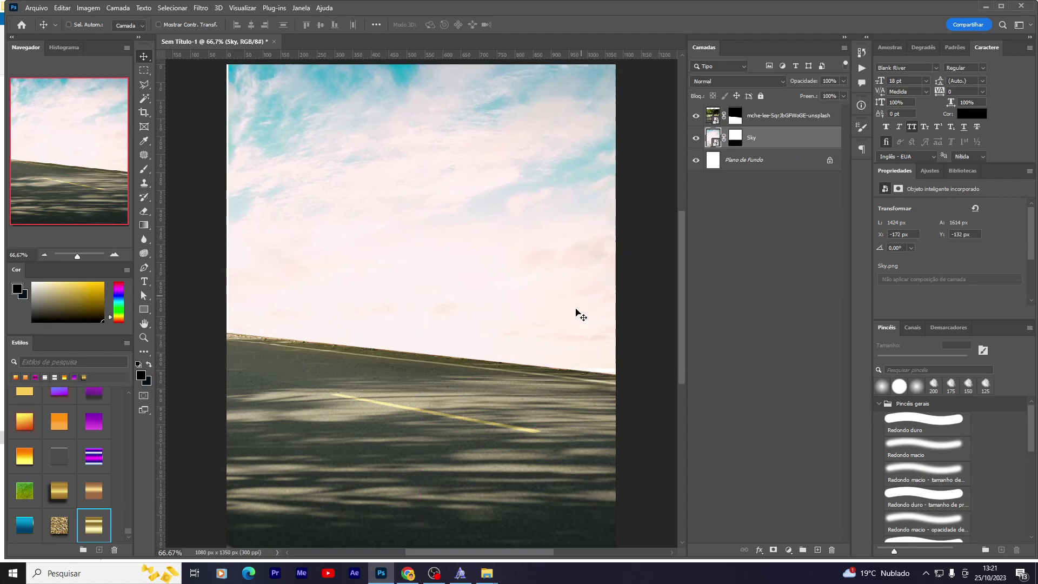
Step: Look through the elegant2 images and drag leaves.png into the flyer
left_click(541, 522)
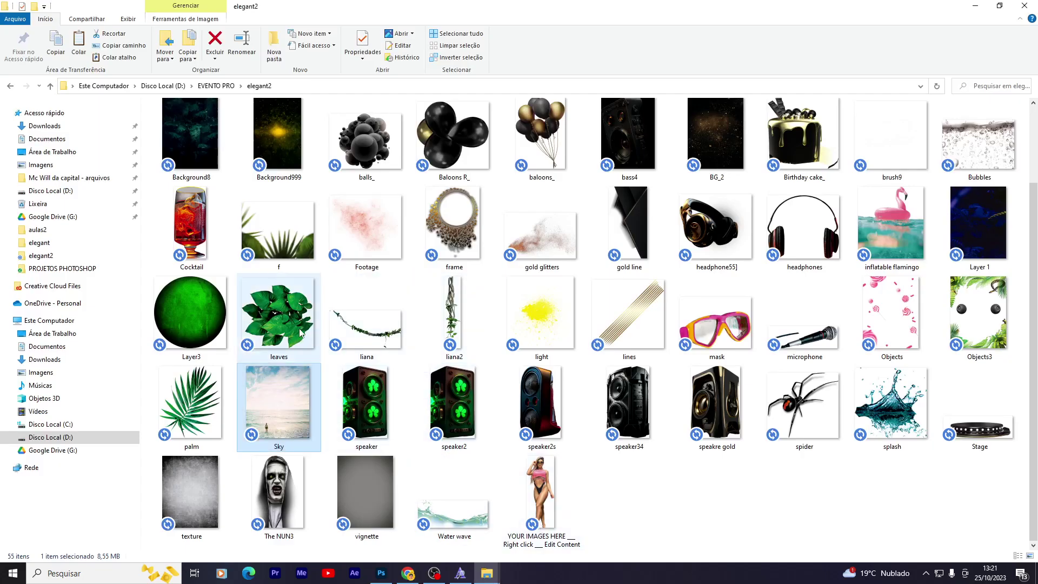
left_click(287, 270)
key("Down")
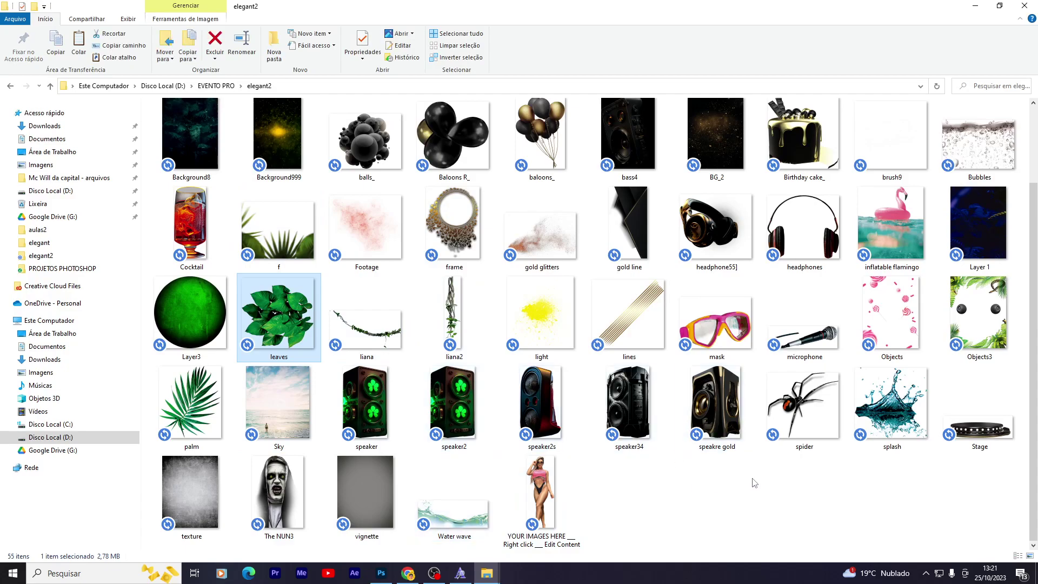
left_click(954, 358)
scroll(972, 421, "up", 2)
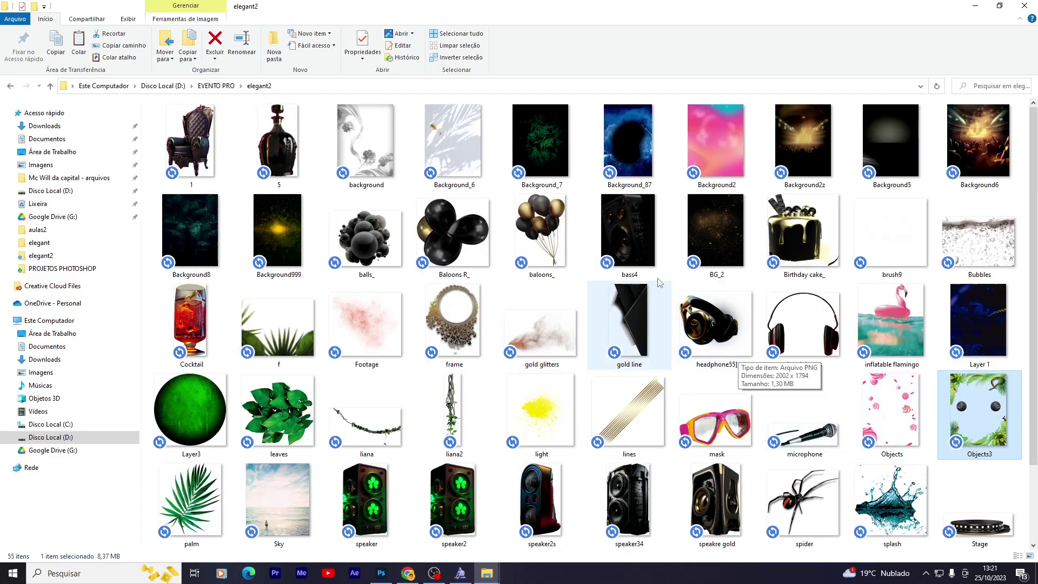
left_click(442, 182)
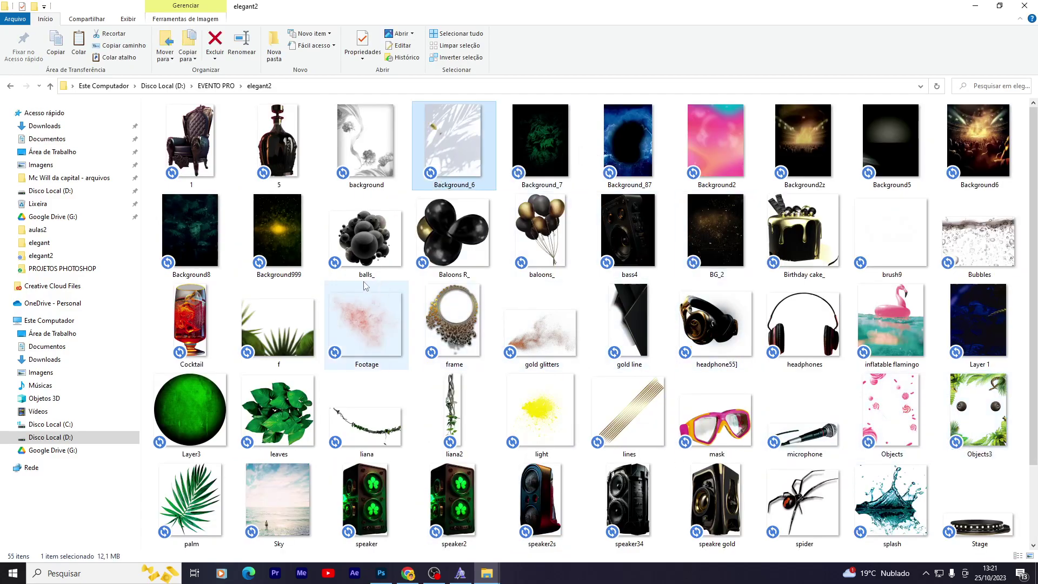
scroll(627, 346, "down", 2)
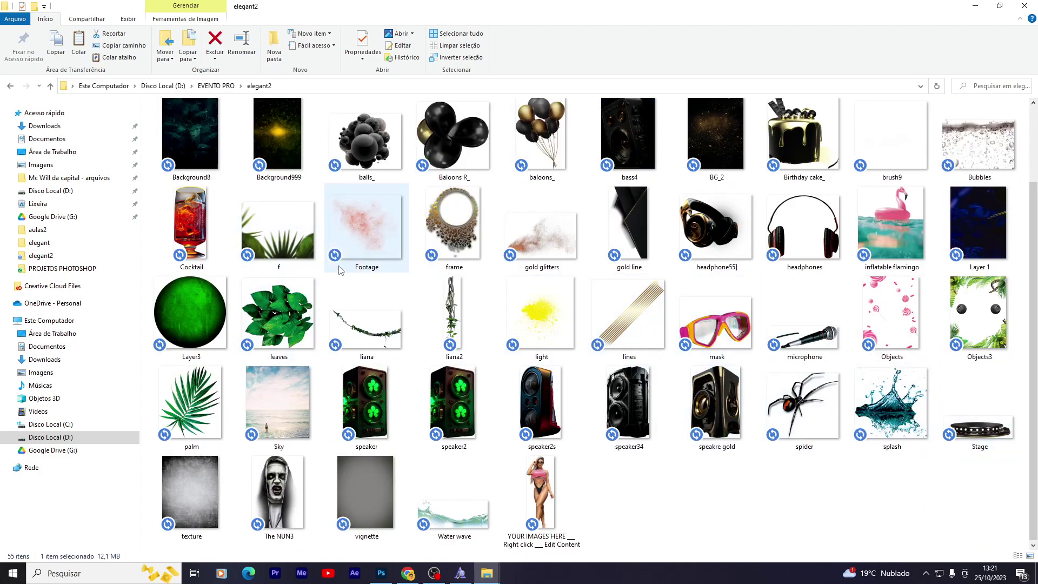
mouse_move(278, 316)
left_mouse_down()
mouse_move(382, 577)
mouse_move(456, 337)
left_mouse_up()
Step: Shrink the leaves to about 35% and set them at the right edge above the road
left_click_drag(425, 498, 425, 387)
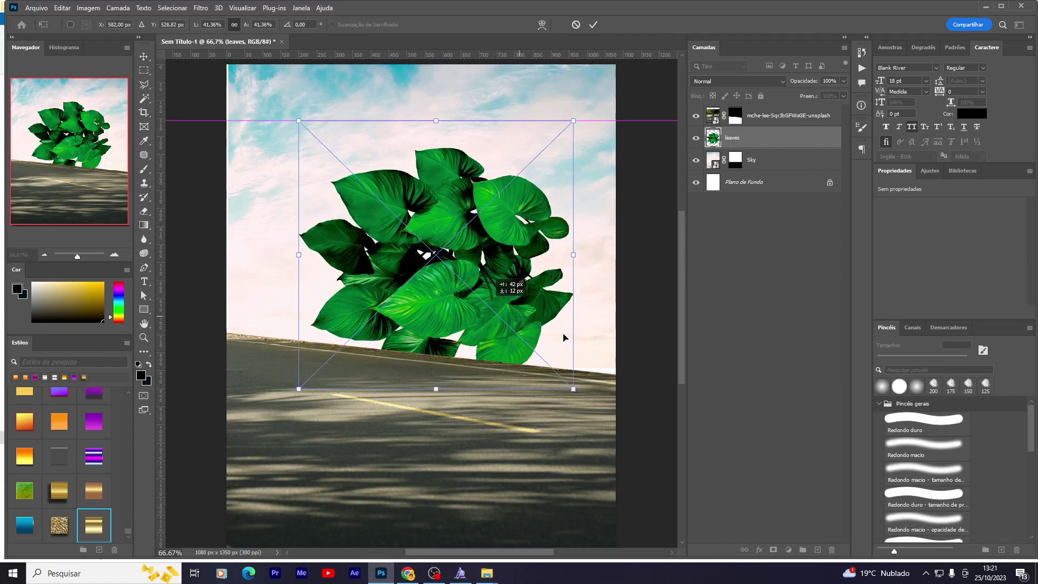
left_click_drag(424, 286, 604, 343)
mouse_move(600, 441)
left_mouse_down()
mouse_move(578, 397)
mouse_move(592, 368)
mouse_move(592, 383)
left_mouse_up()
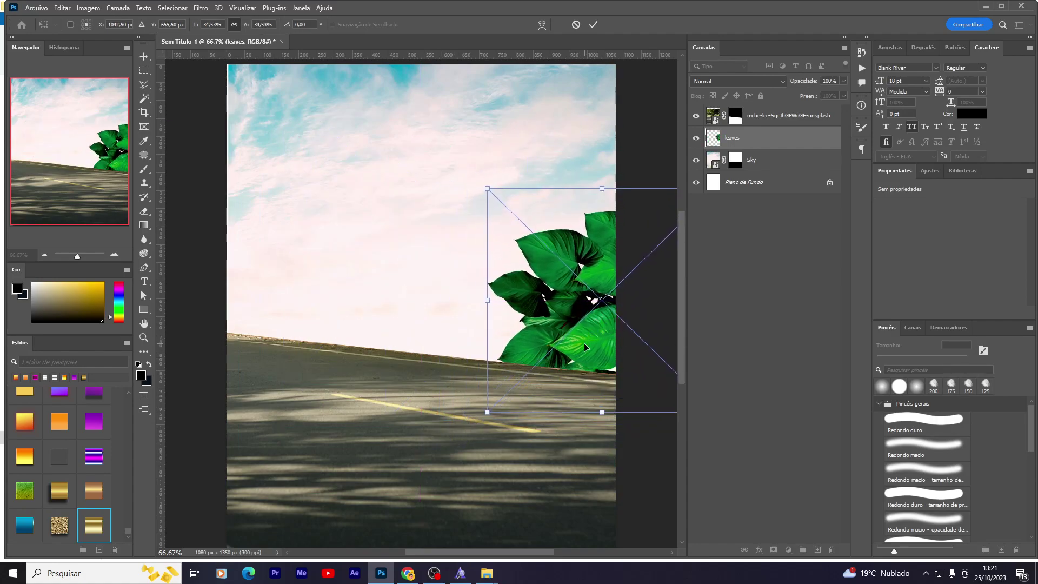
scroll(592, 376, "up", 2)
key("Return")
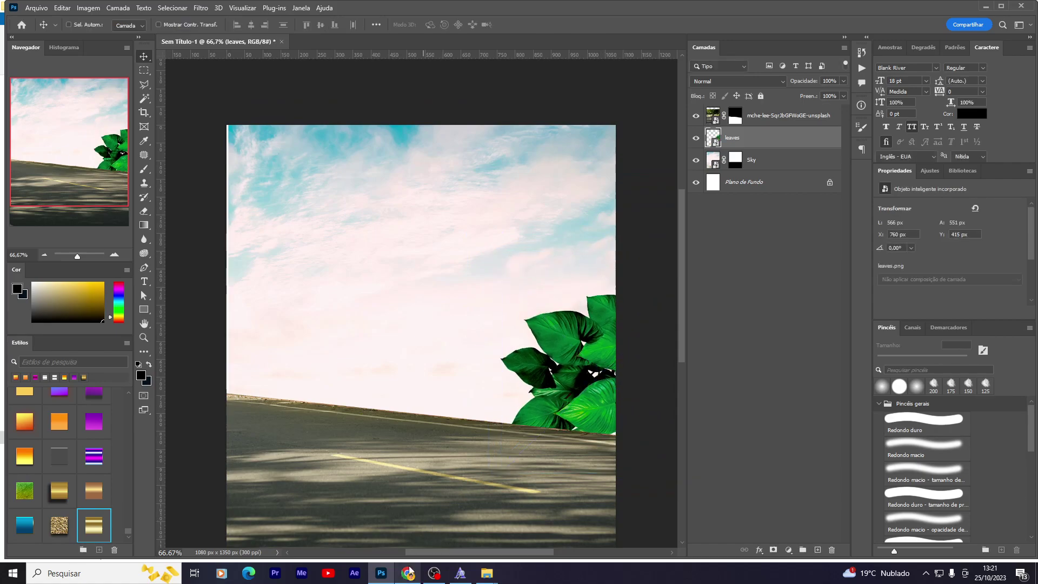
left_click(408, 573)
left_click(531, 7)
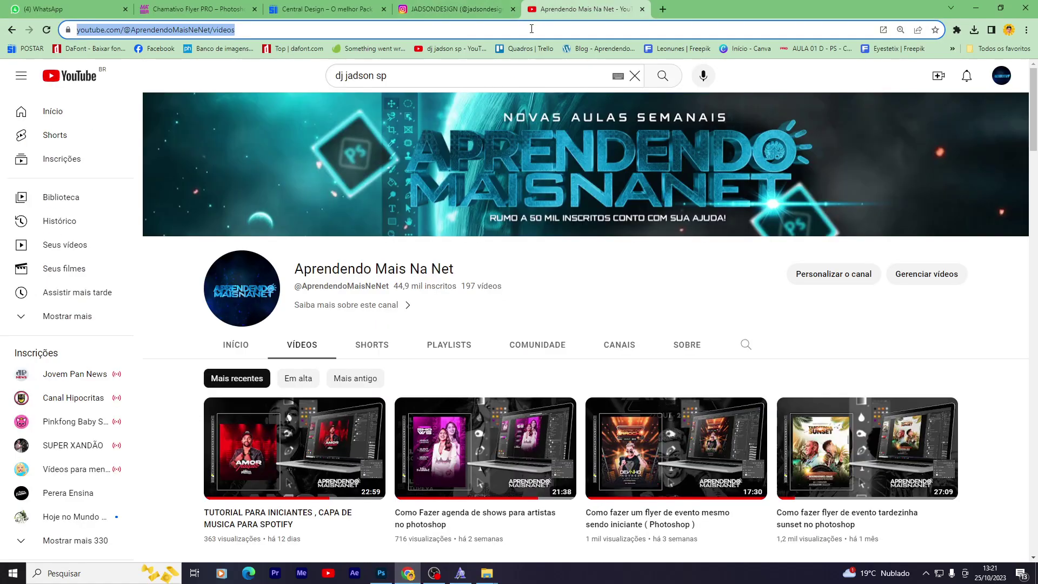
Step: Go to Unsplash and search for 'estada mata' photos
type("unsplash.com")
key("Return")
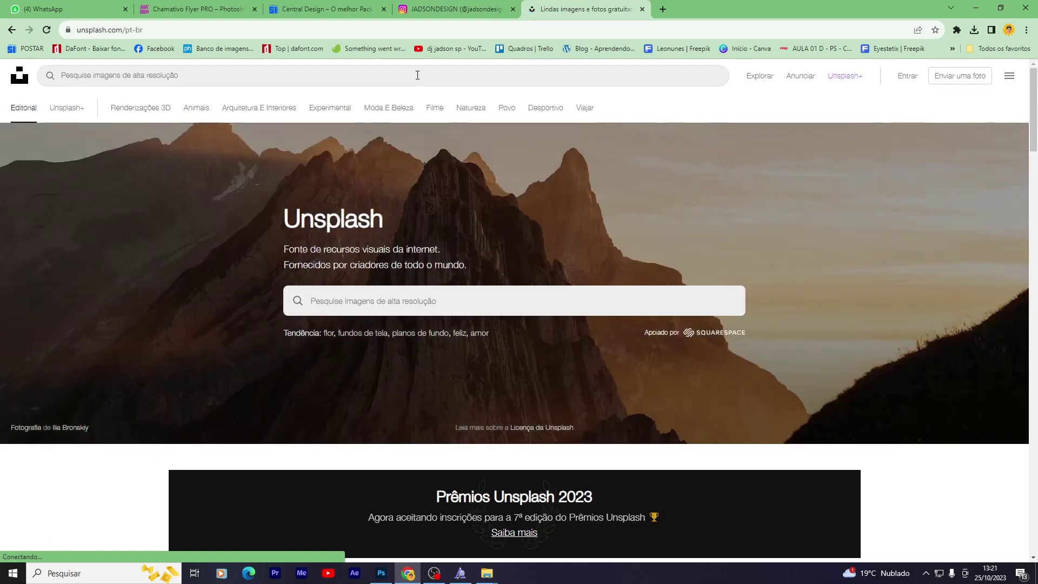
left_click(417, 75)
type("es")
key("BackSpace")
key("BackSpace")
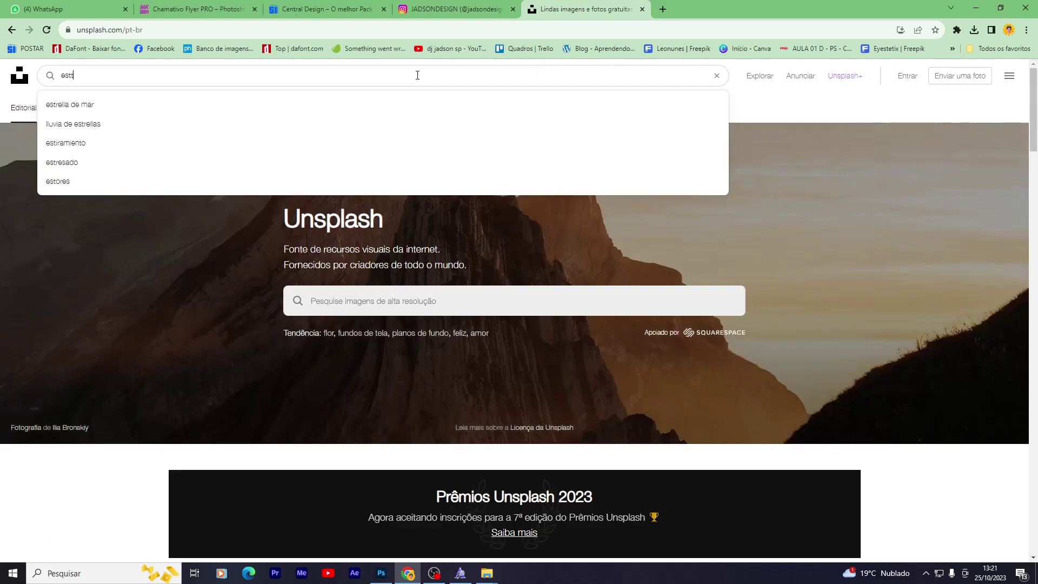
type("ada mata")
key("Return")
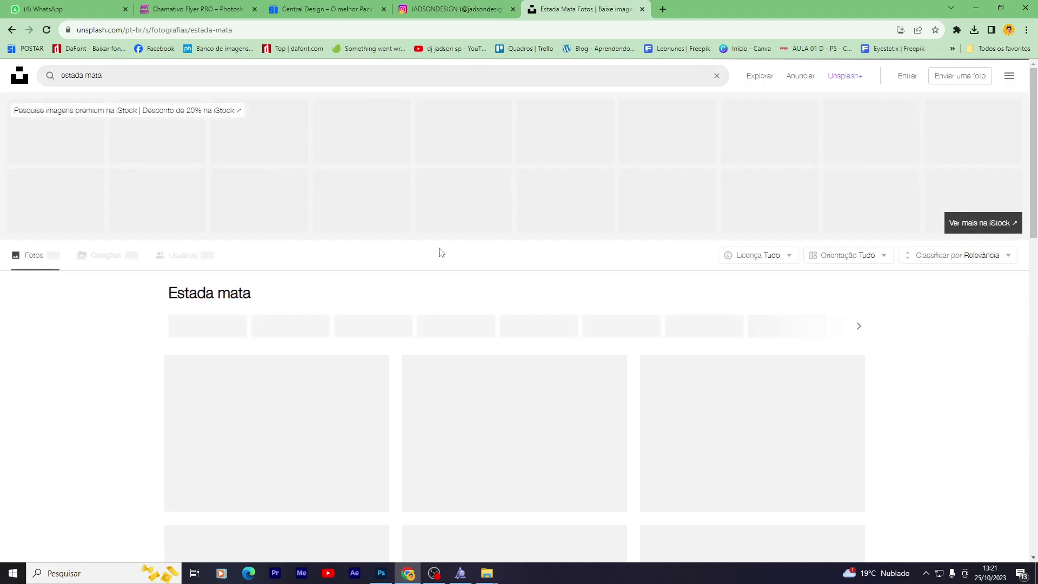
Step: Download the free photo of a figure on a tree-lined road and show it in its folder
scroll(723, 336, "down", 2)
scroll(920, 429, "down", 2)
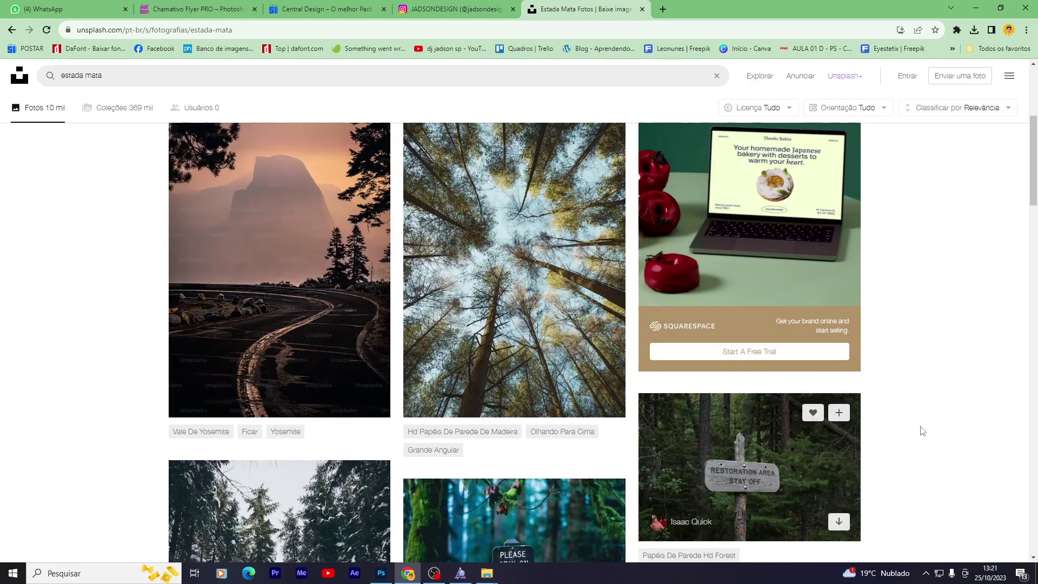
scroll(1000, 400, "down", 4)
scroll(1036, 379, "down", 4)
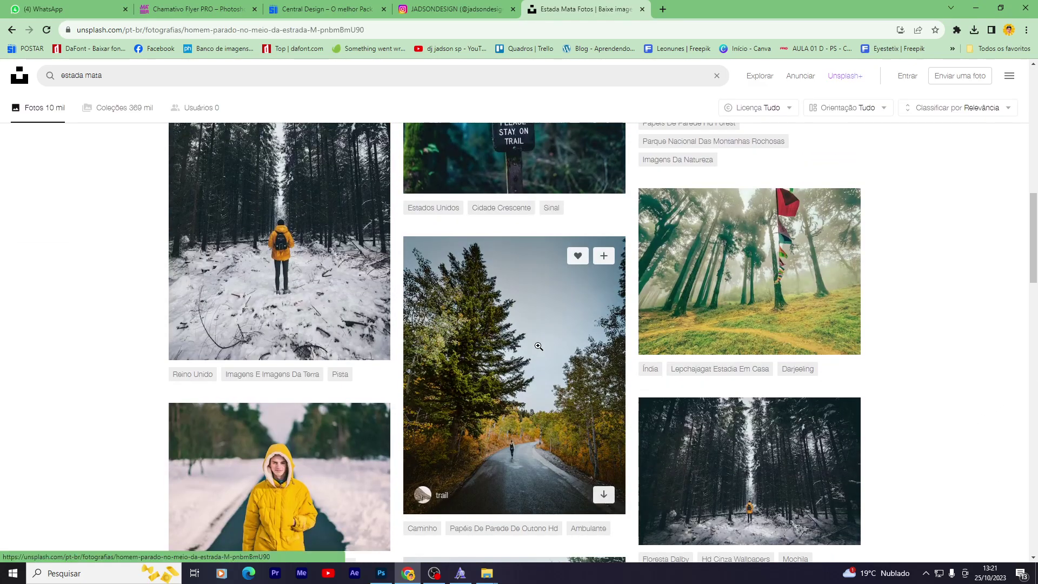
left_click(503, 362)
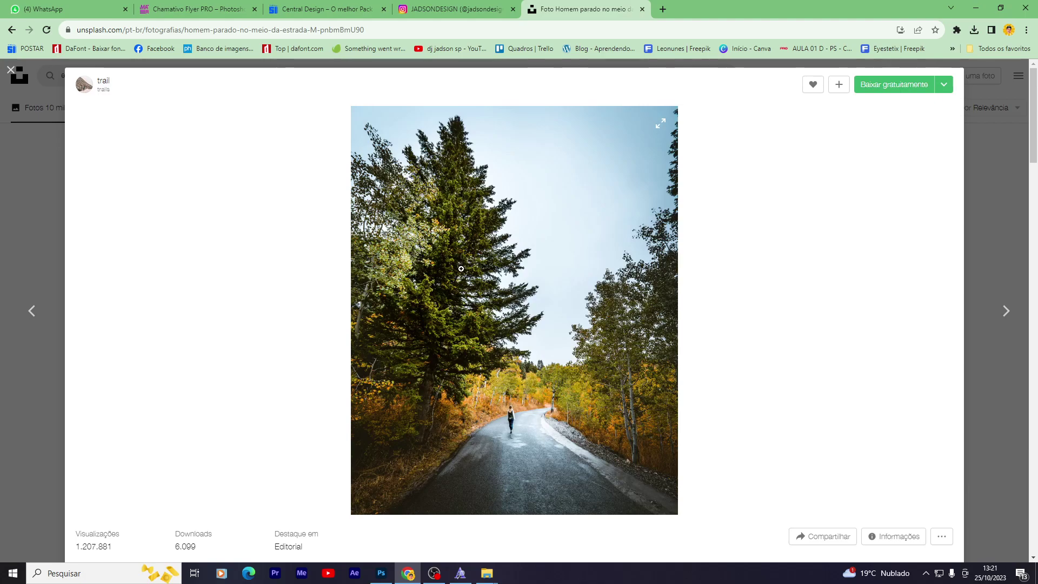
right_click(494, 276)
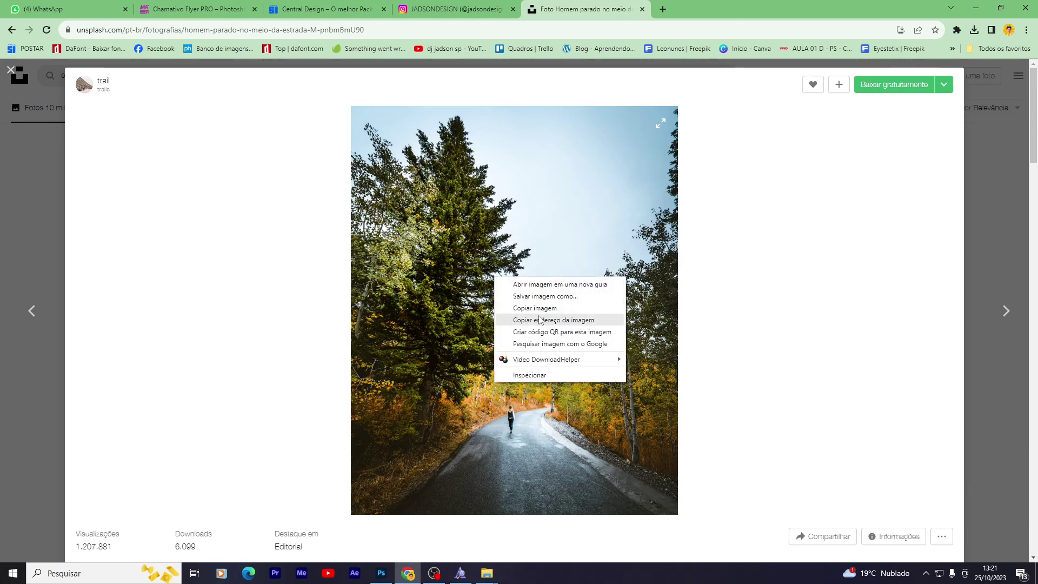
left_click(935, 84)
key("Return")
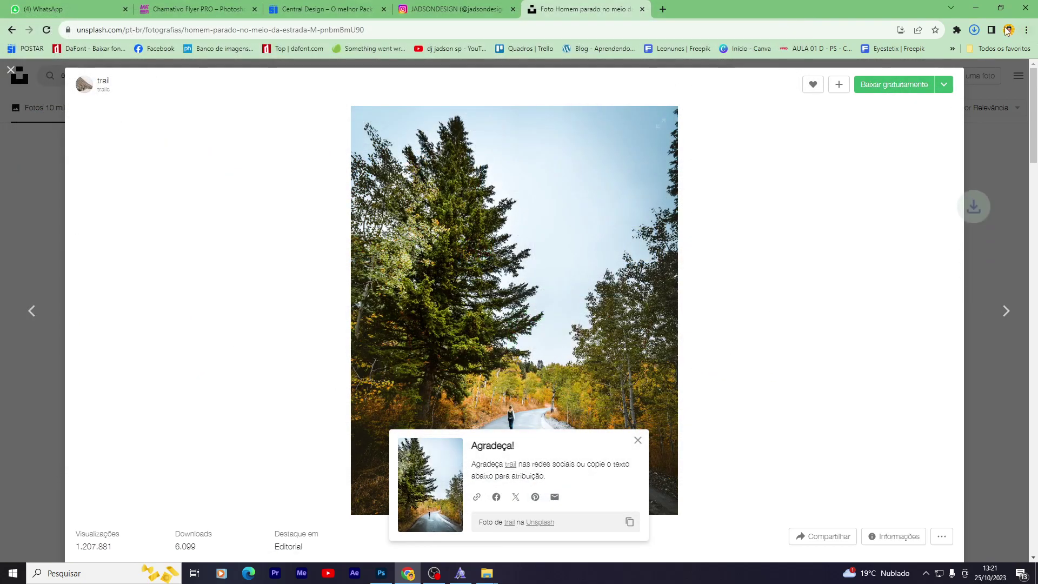
left_click(959, 55)
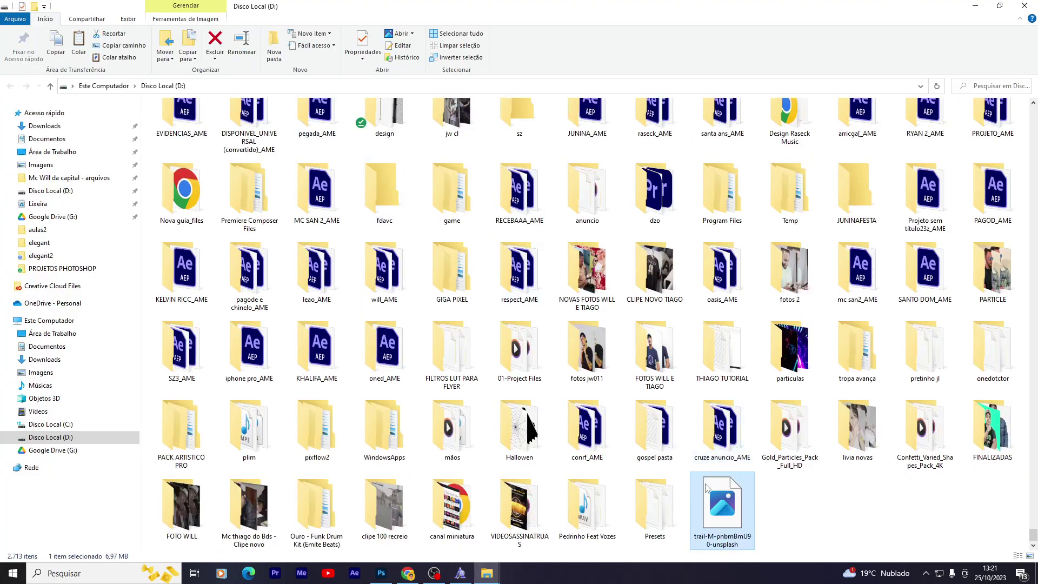
Step: Place the autumn trail photo into the flyer, scaled and moved left onto the road line
left_click_drag(705, 488, 453, 413)
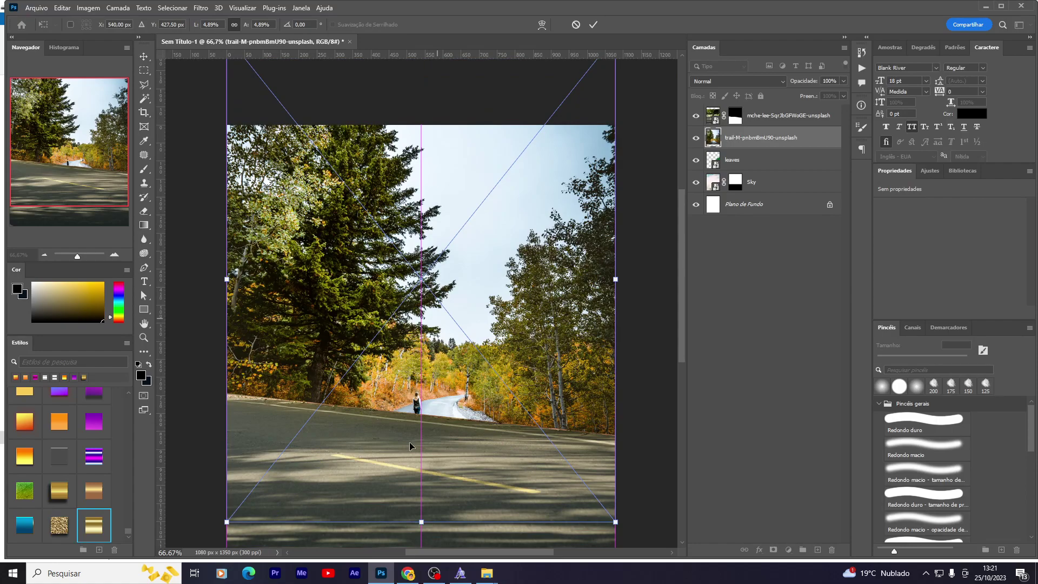
left_click_drag(417, 522, 442, 389)
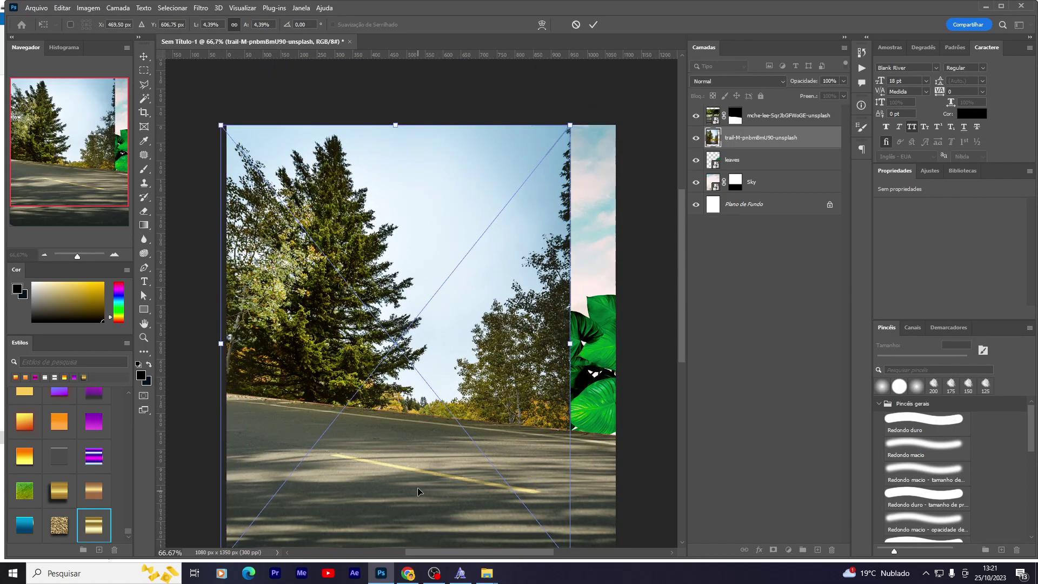
left_click_drag(418, 492, 412, 267)
left_click_drag(415, 230, 331, 403)
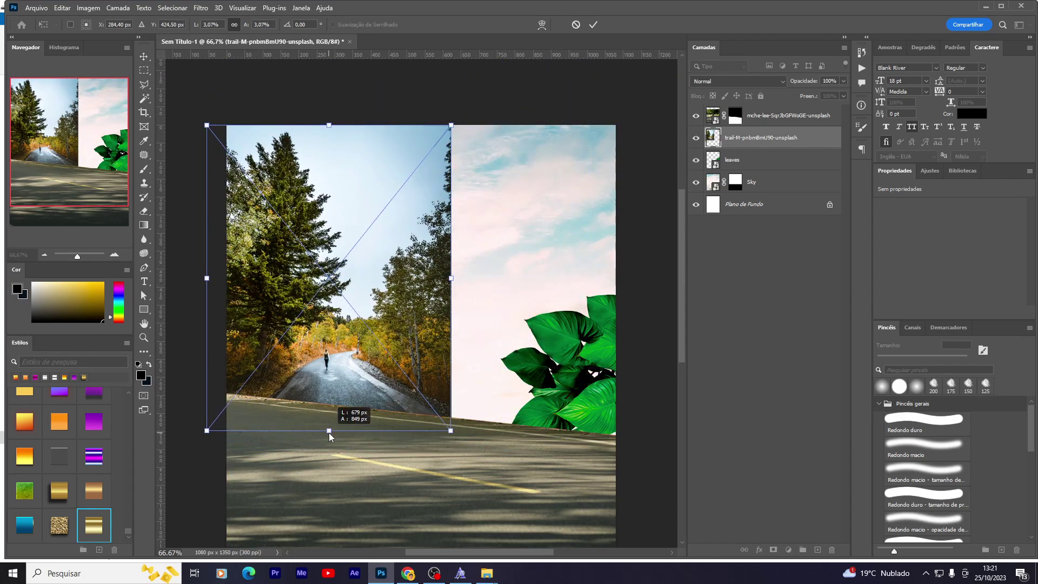
left_click_drag(329, 442, 329, 444)
mouse_move(355, 400)
left_mouse_down()
mouse_move(355, 429)
mouse_move(358, 402)
left_mouse_up()
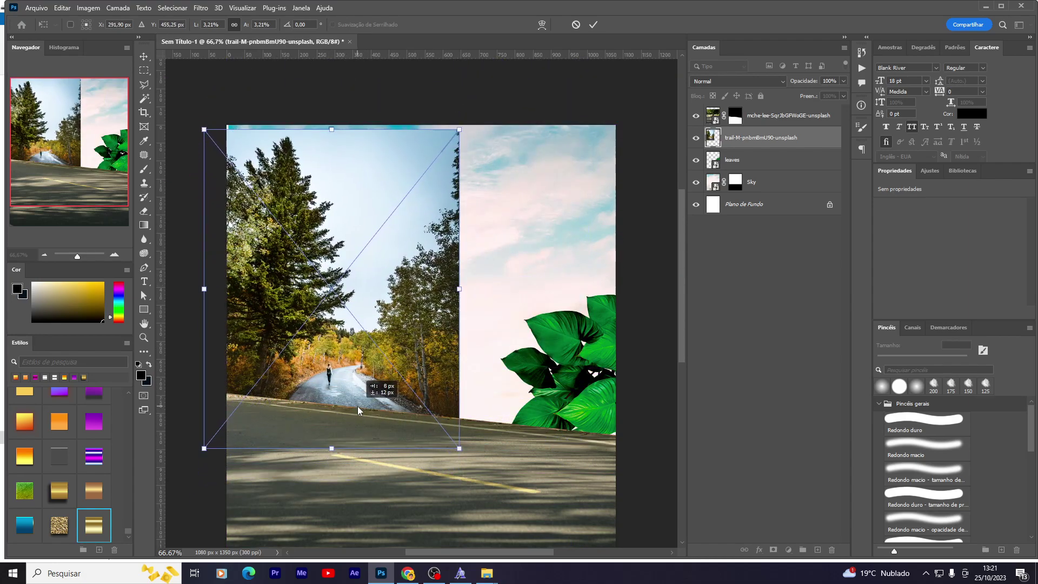
key("Return")
Step: Add a layer mask to the trail photo and cancel the accidental crop
left_click(773, 549)
key("e")
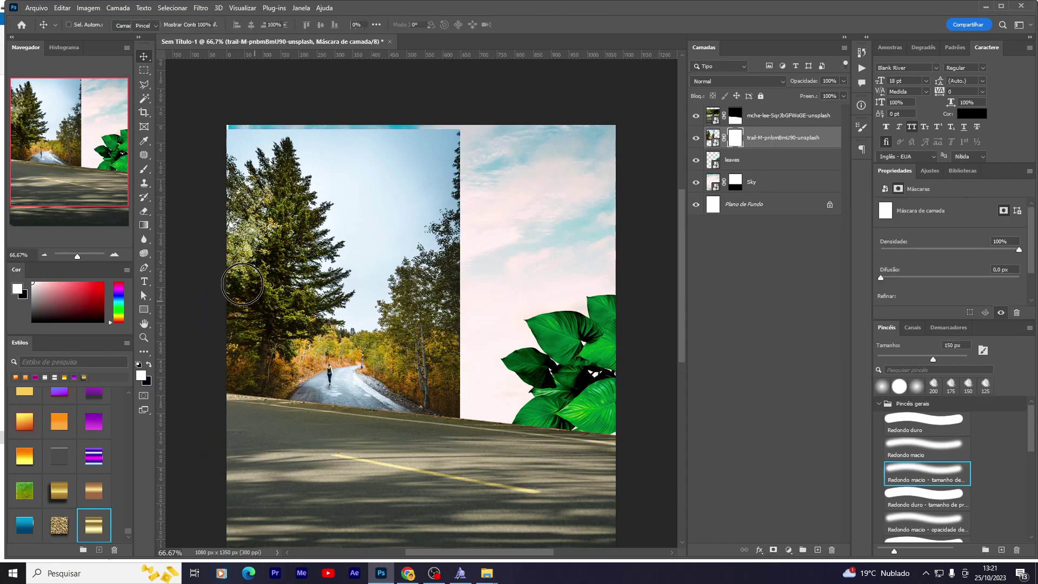
key("c")
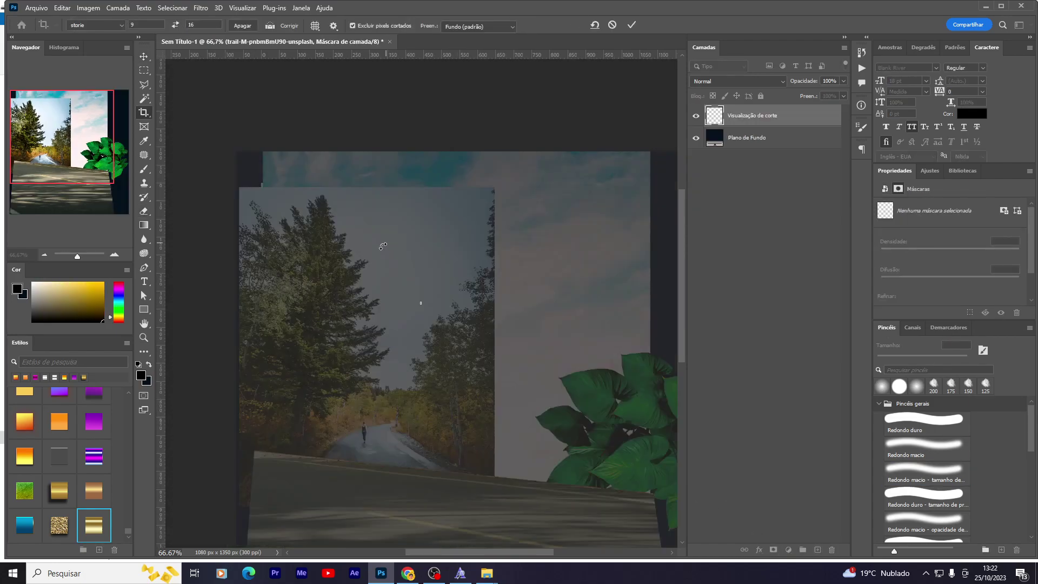
right_click(383, 262)
left_click(420, 505)
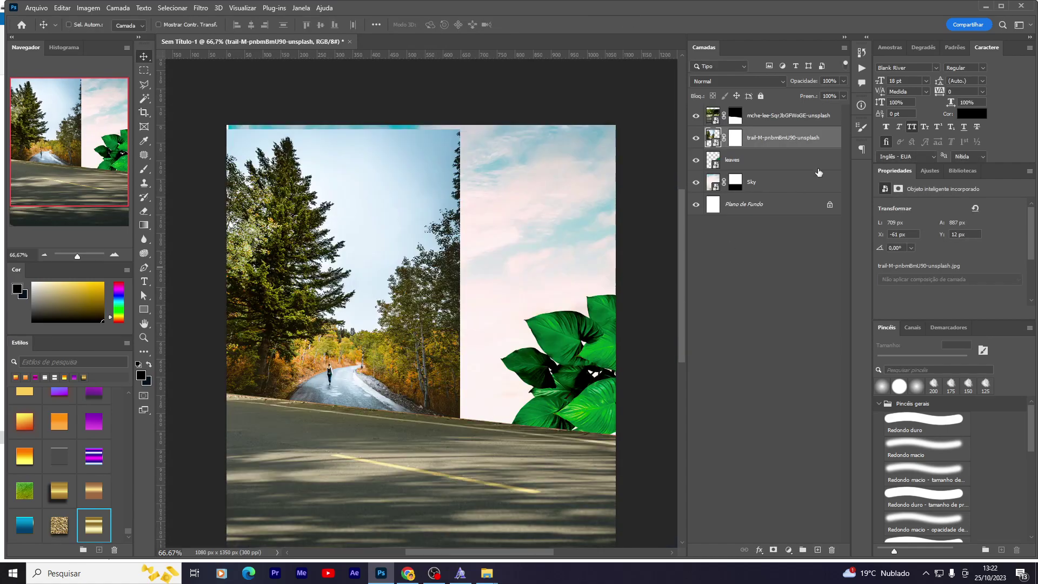
Step: Paint on the mask to fade the right side into the sky and hide the road and walker
left_click(735, 137)
key("e")
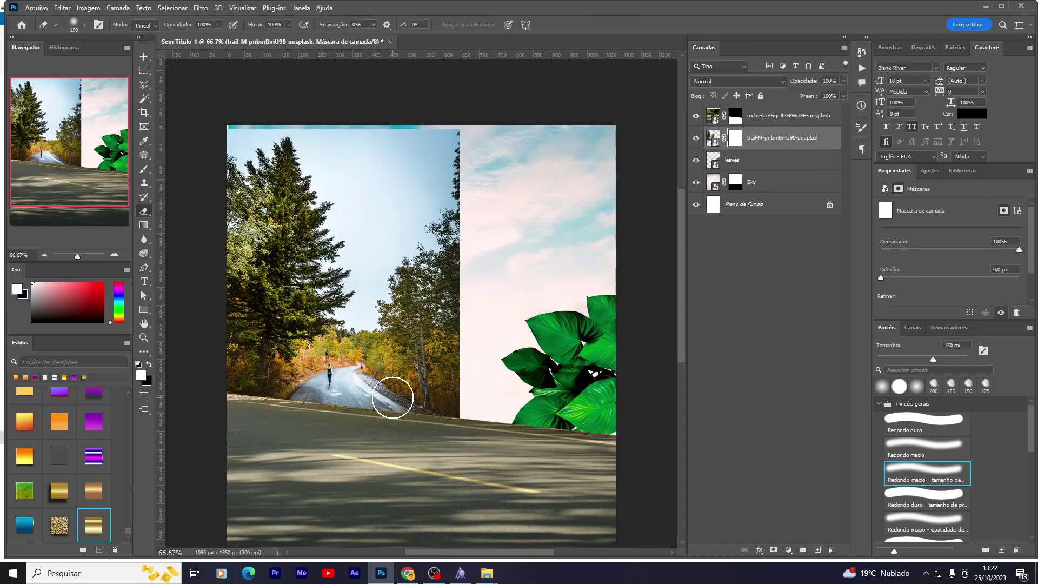
left_click_drag(453, 370, 433, 147)
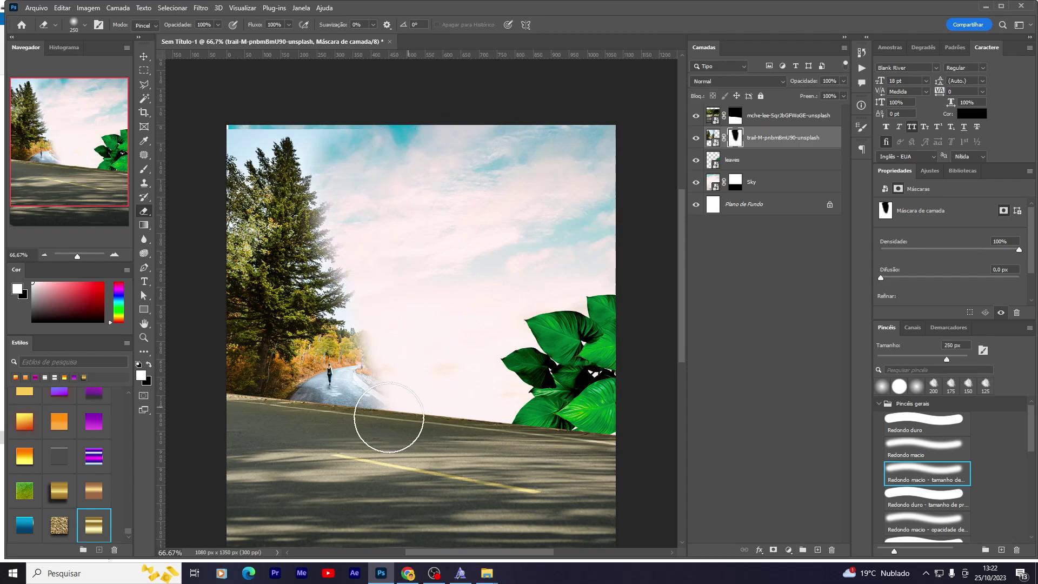
key("bracketleft")
mouse_move(389, 418)
left_mouse_down()
mouse_move(382, 370)
mouse_move(350, 372)
left_mouse_up()
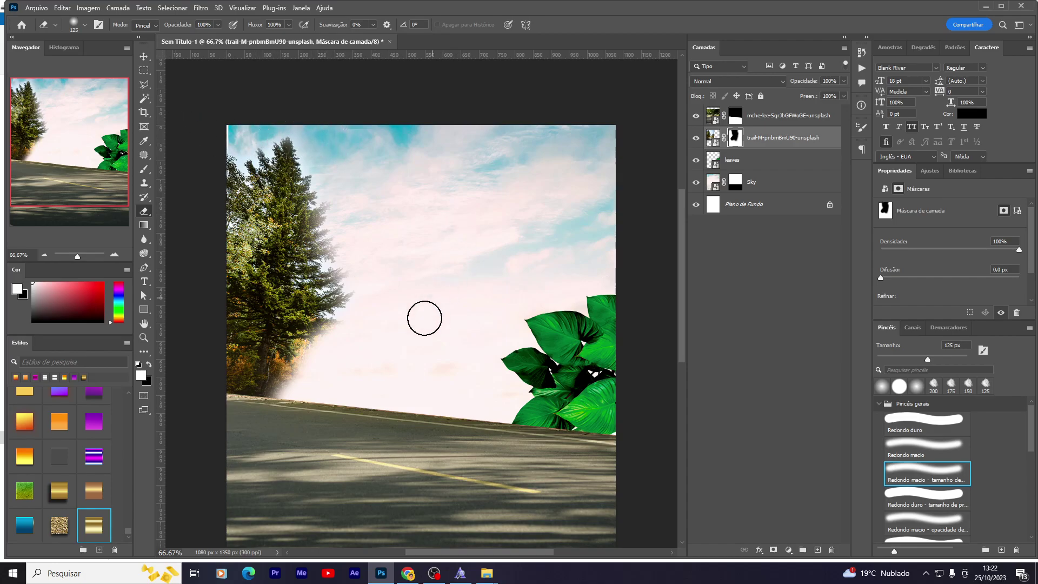
Step: Move the leaves layer up and to the left
left_click(717, 160)
key("v")
mouse_move(573, 359)
left_mouse_down()
mouse_move(546, 335)
mouse_move(557, 346)
left_mouse_up()
key("ctrl+t")
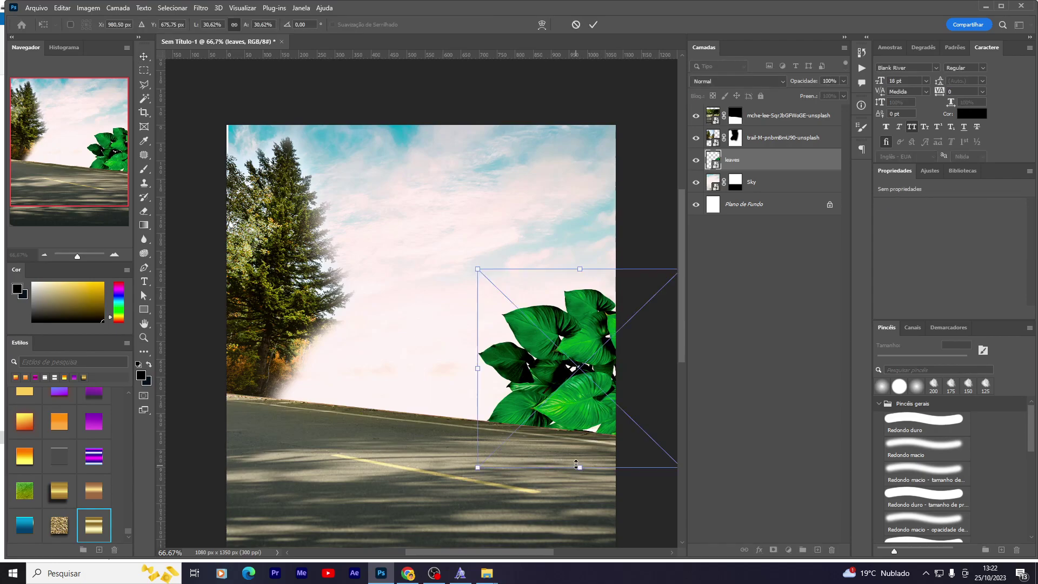
Step: Cancel the leaves resize and move the leaves layer to the top of the stack
left_click_drag(577, 471, 584, 433)
key("Escape")
key("ctrl+shift+bracketright")
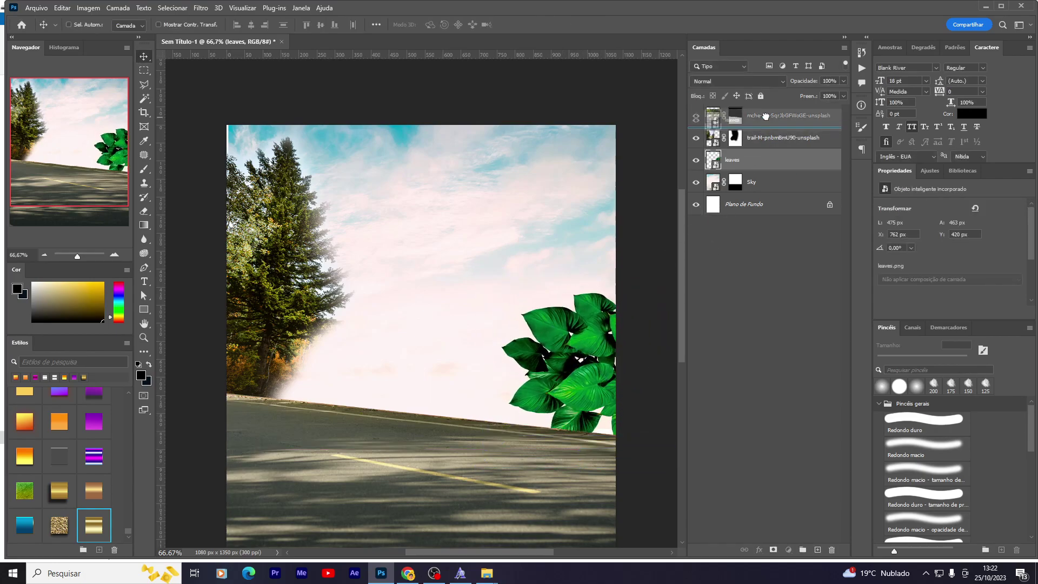
Step: Tilt the leaves about 6.7°, shrink them at the right road edge, and duplicate them upward
key("ctrl+t")
left_click_drag(590, 248, 606, 249)
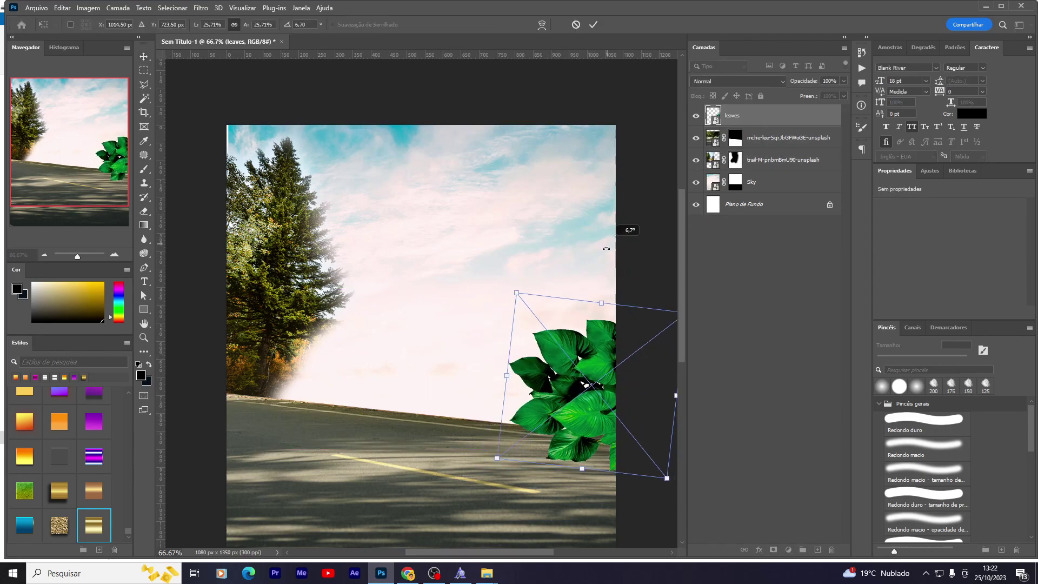
left_click_drag(590, 301, 610, 274)
left_click_drag(546, 439, 576, 431)
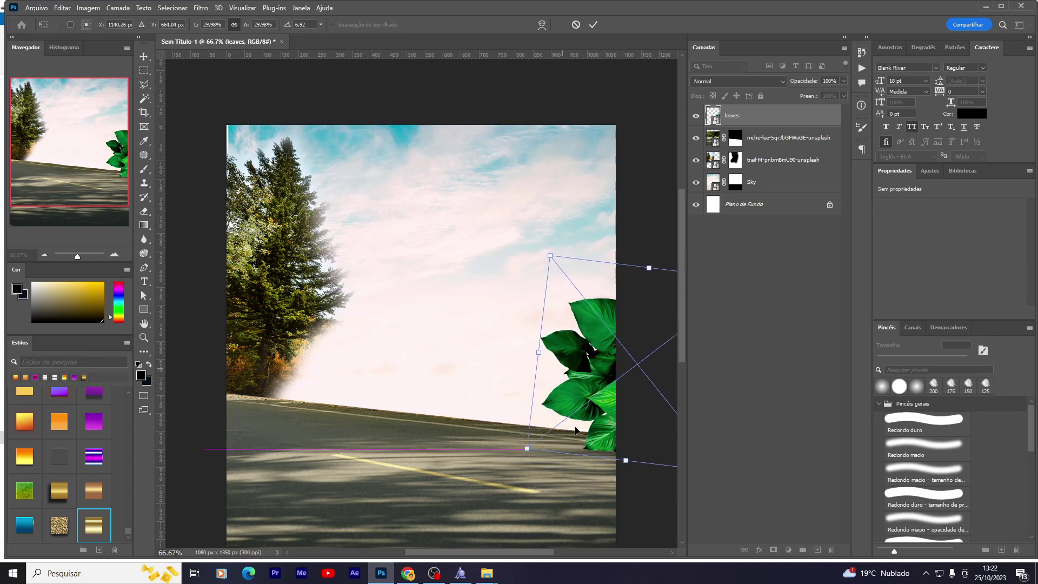
left_click_drag(621, 458, 616, 431)
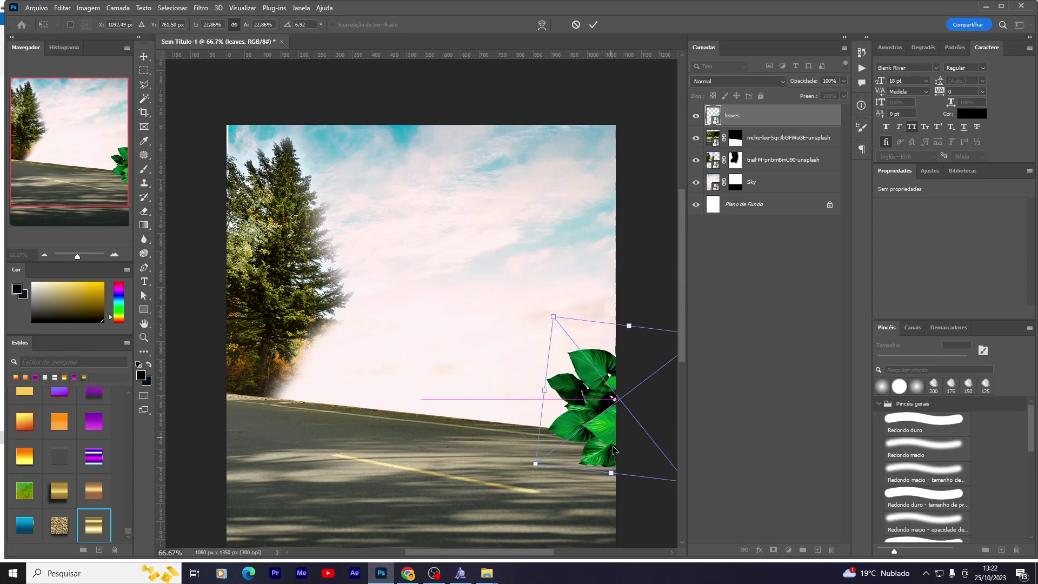
left_click_drag(600, 389, 600, 427)
key("Return")
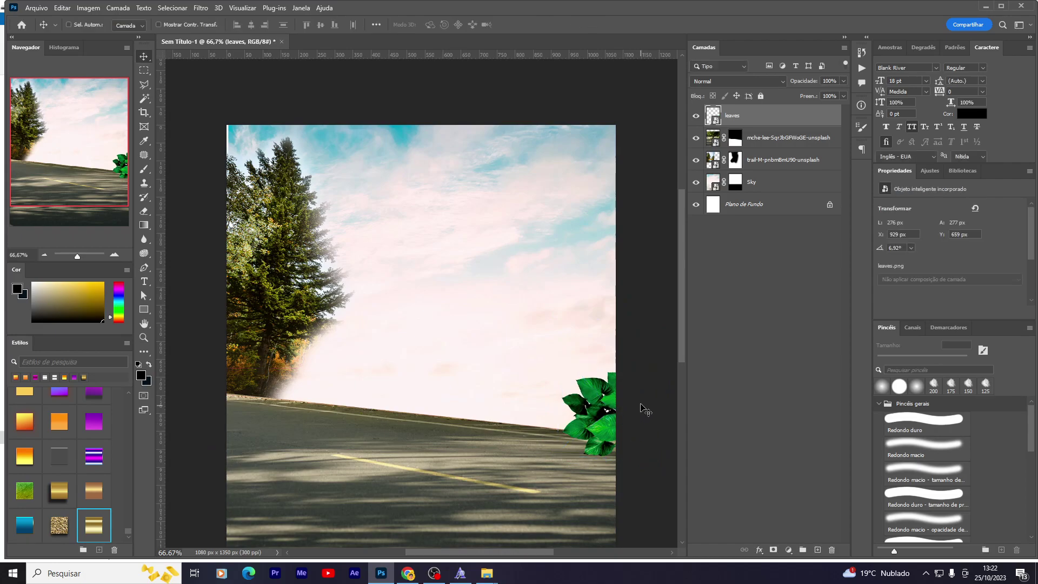
scroll(651, 391, "down", 2)
left_click_drag(627, 384, 603, 305)
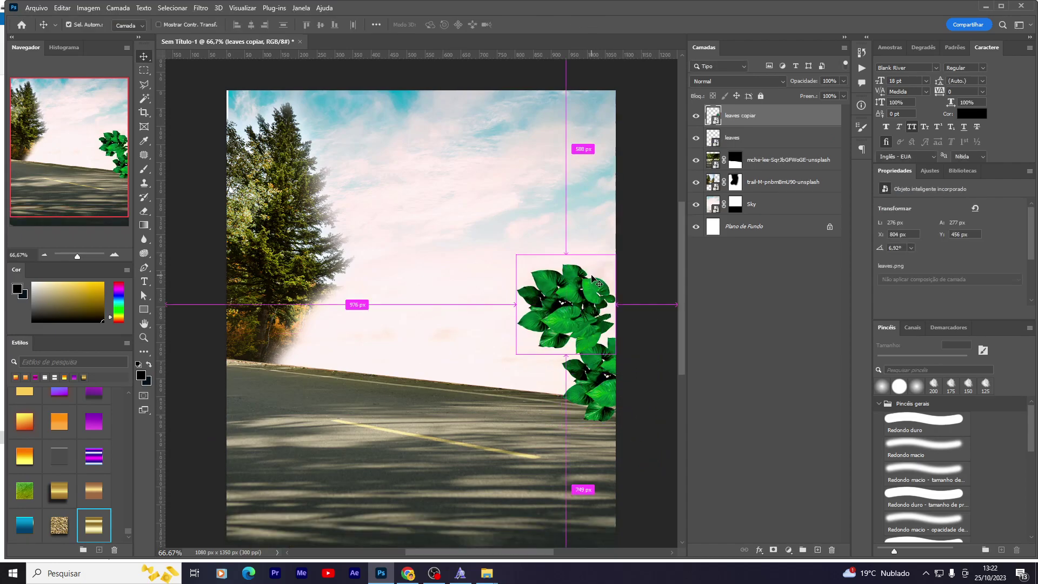
Step: Rotate the leaves copy 180° and push it against the right canvas edge
key("ctrl+t")
right_click(587, 291)
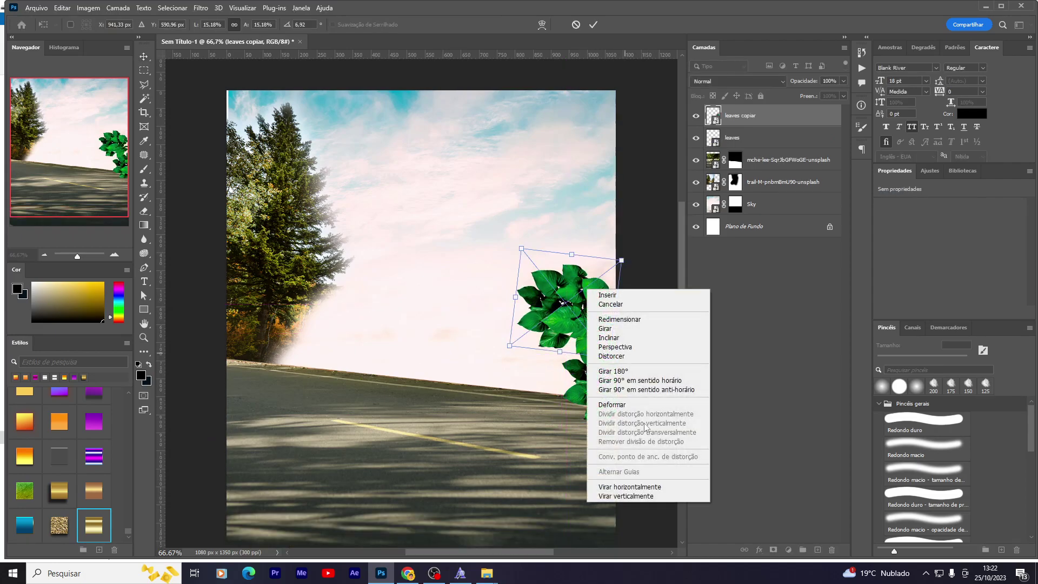
left_click(629, 372)
key("Return")
mouse_move(576, 346)
left_mouse_down()
mouse_move(622, 388)
mouse_move(607, 306)
left_mouse_up()
Step: Make a third leaves copy, rotate it upright and nudge it into place
key("ctrl+t")
right_click(605, 279)
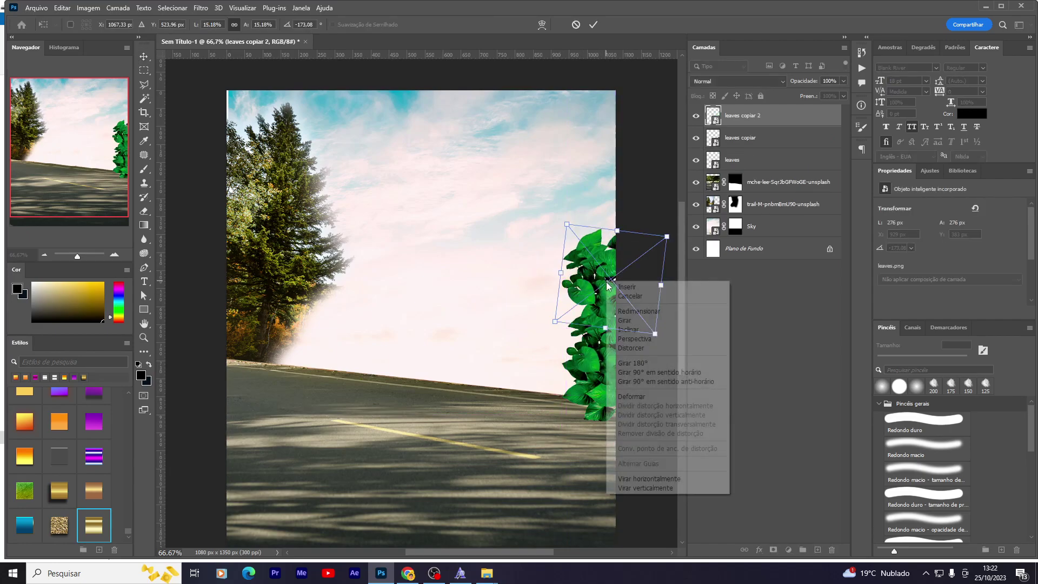
left_click(553, 323)
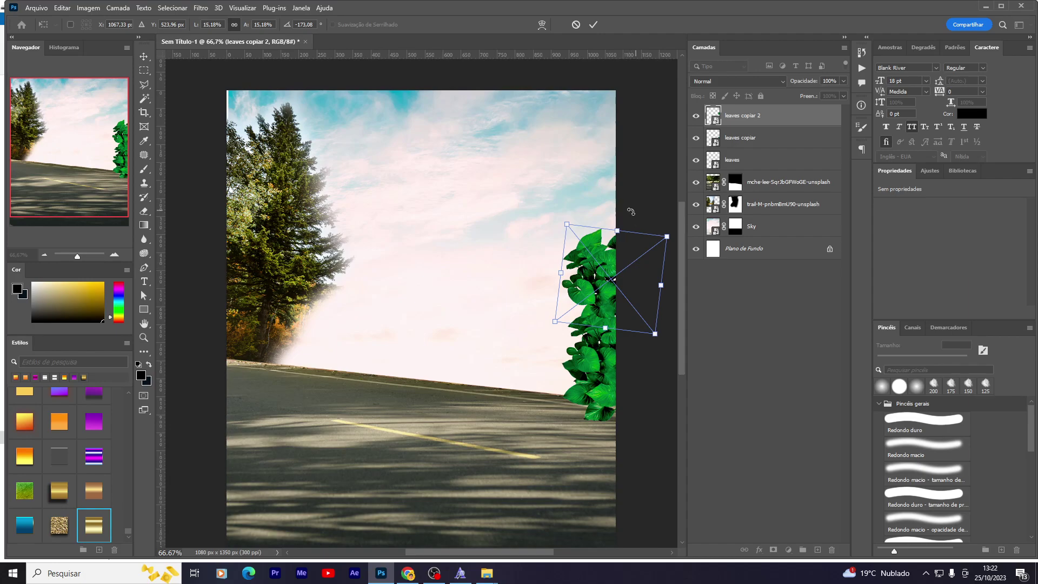
left_click_drag(630, 212, 543, 273)
key("Return")
left_click_drag(613, 333, 618, 341)
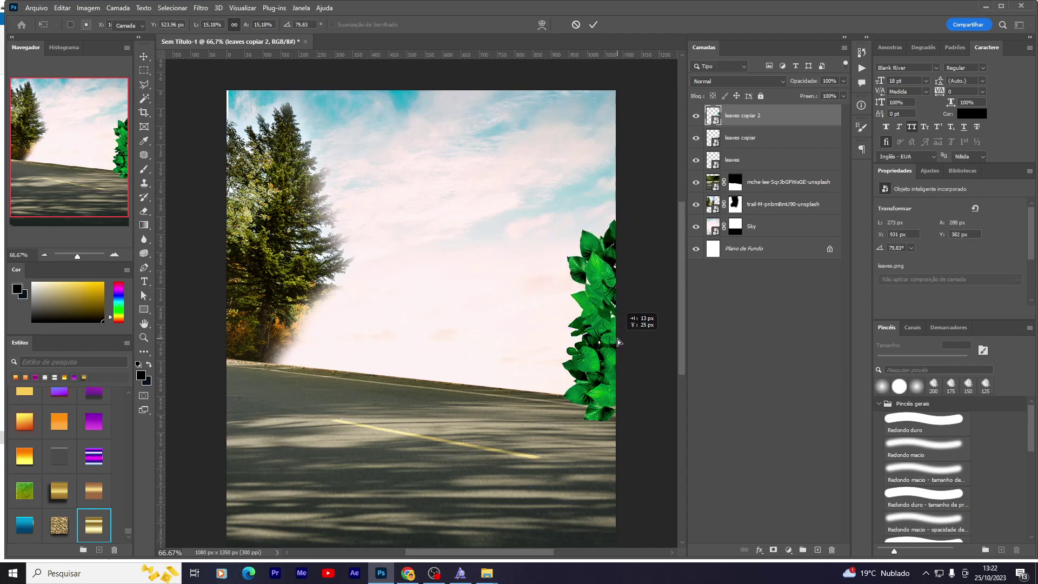
key("Return")
Step: Move the leaves column up and select all three leaves layers
scroll(541, 388, "down", 1)
left_click(753, 160, "shift")
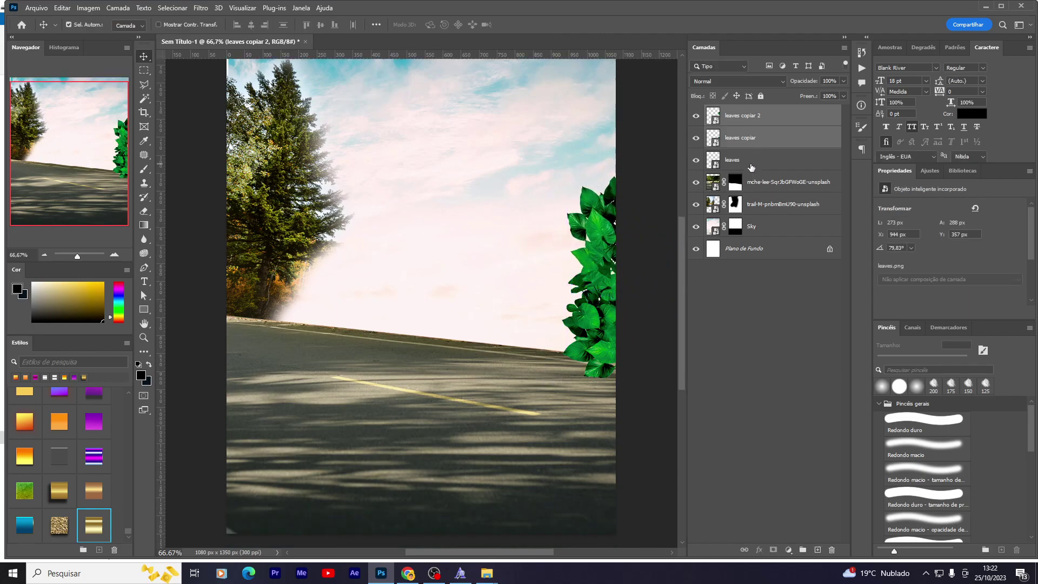
mouse_move(591, 300)
left_mouse_down()
mouse_move(593, 287)
mouse_move(577, 342)
left_mouse_up()
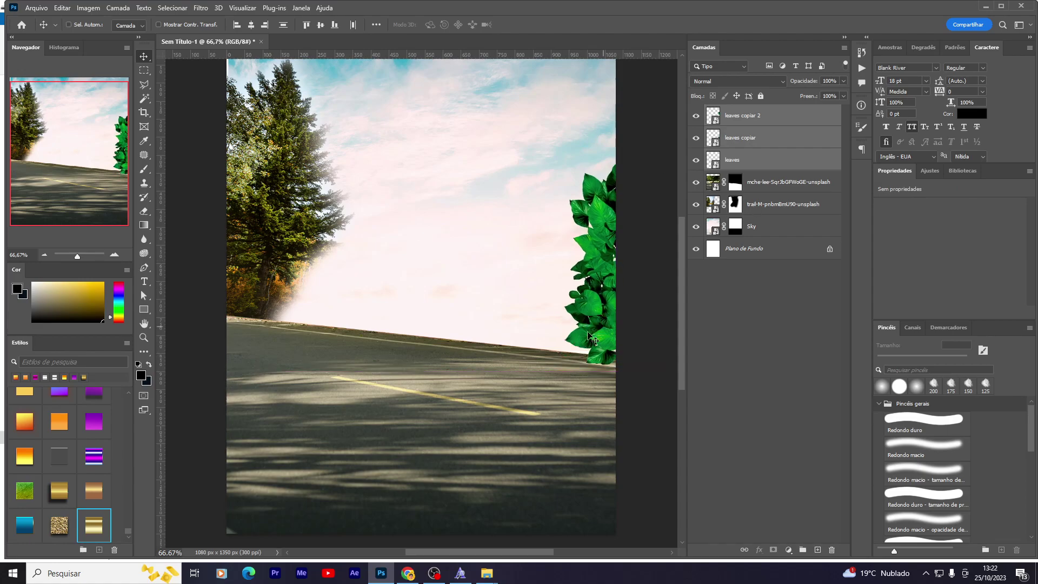
scroll(593, 340, "down", 1)
left_click(723, 139)
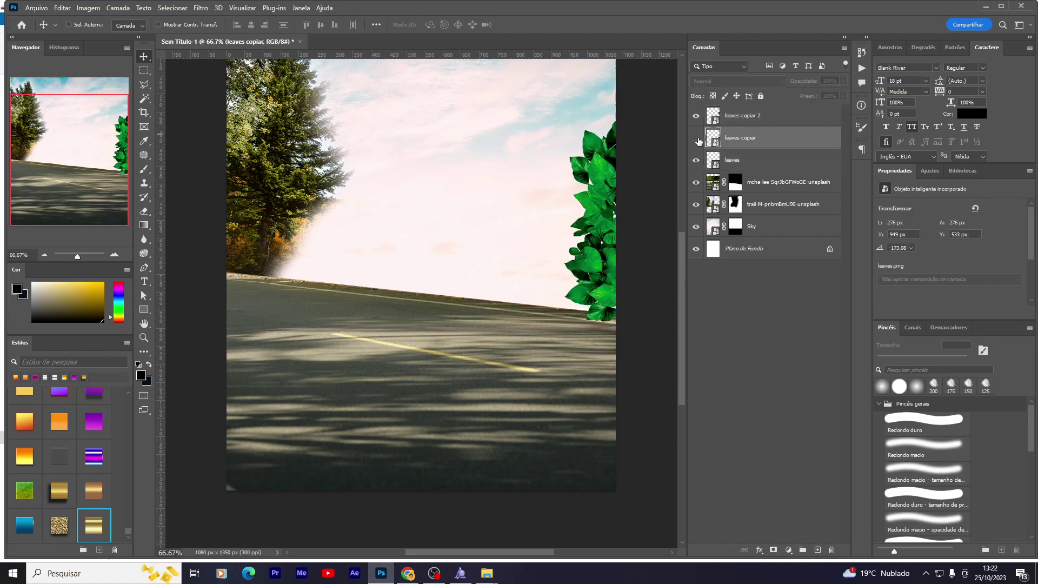
scroll(531, 172, "up", 1)
left_click(733, 160, "ctrl")
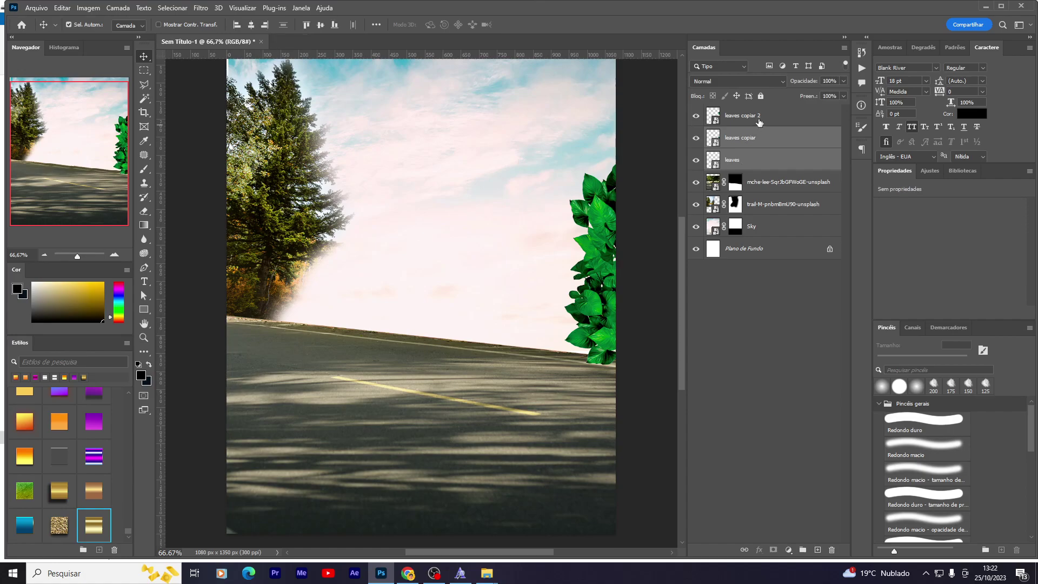
left_click(741, 115, "ctrl")
scroll(617, 303, "up", 2)
Step: Group the three leaves layers, keeping the group at the right edge
key("ctrl+g")
scroll(621, 305, "down", 1)
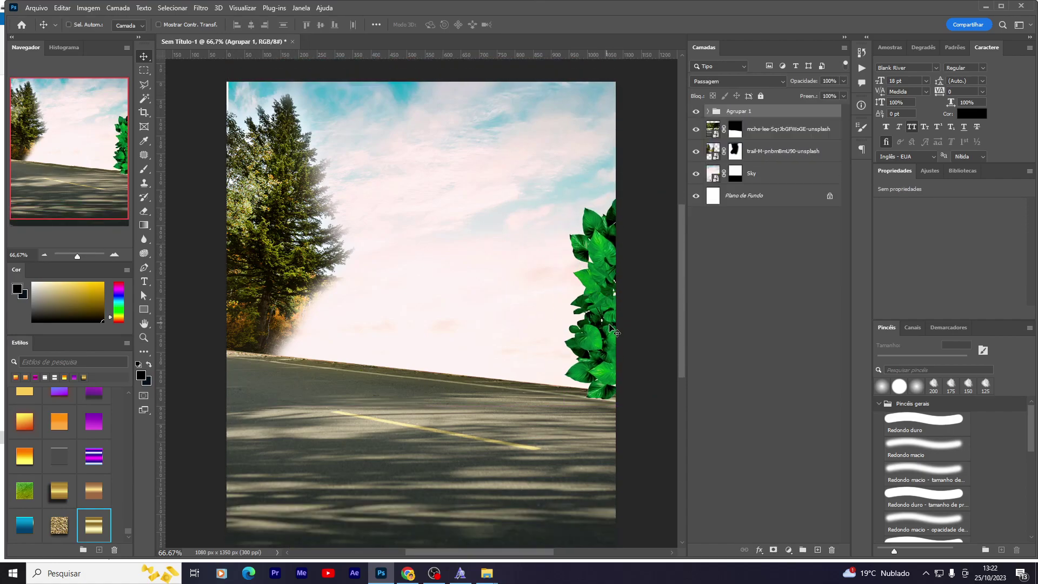
scroll(622, 335, "down", 1)
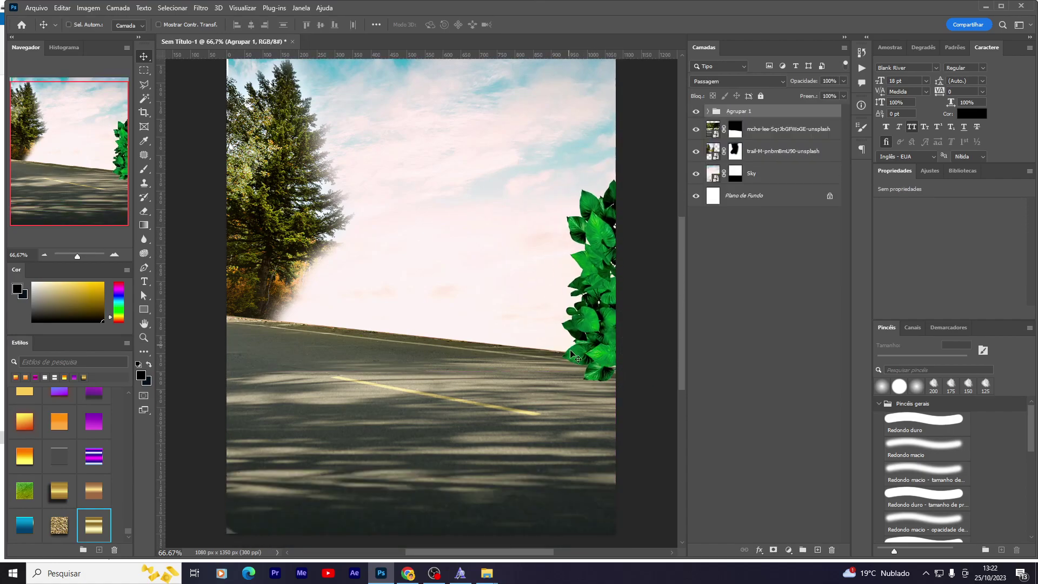
scroll(460, 367, "up", 1)
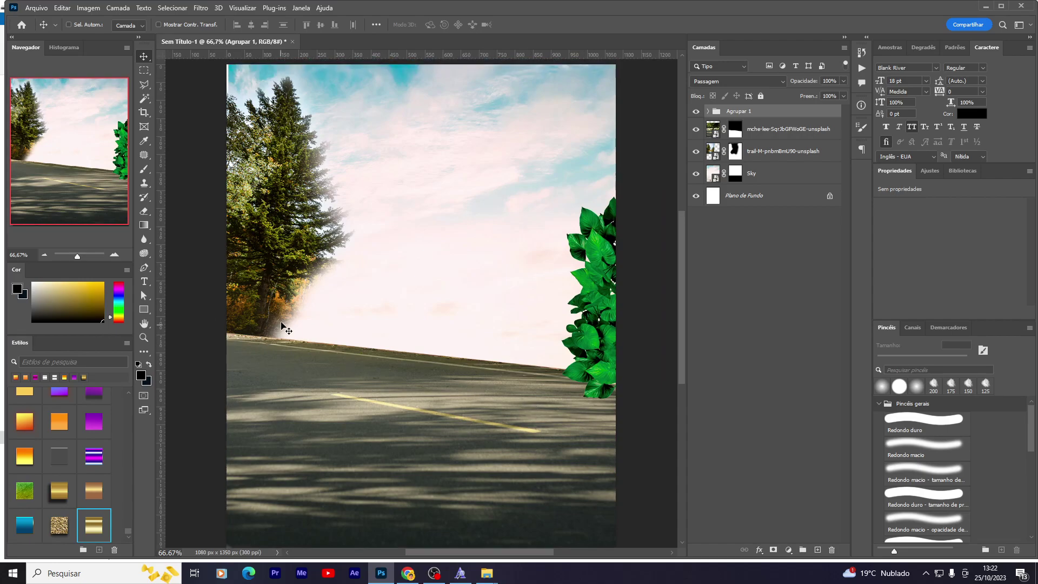
scroll(294, 316, "up", 1)
scroll(429, 273, "up", 1)
key("ctrl+z")
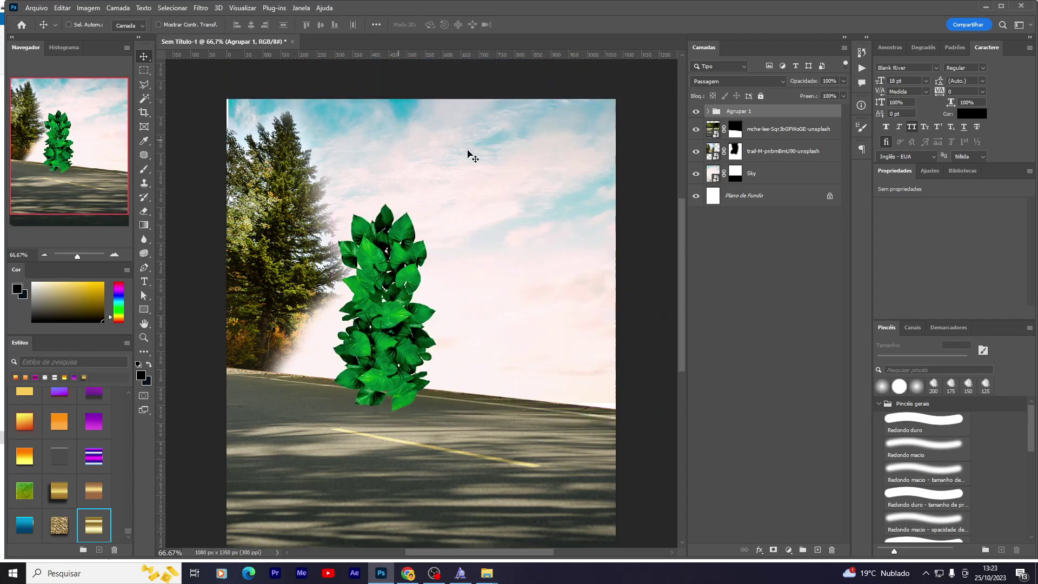
key("ctrl+shift+z")
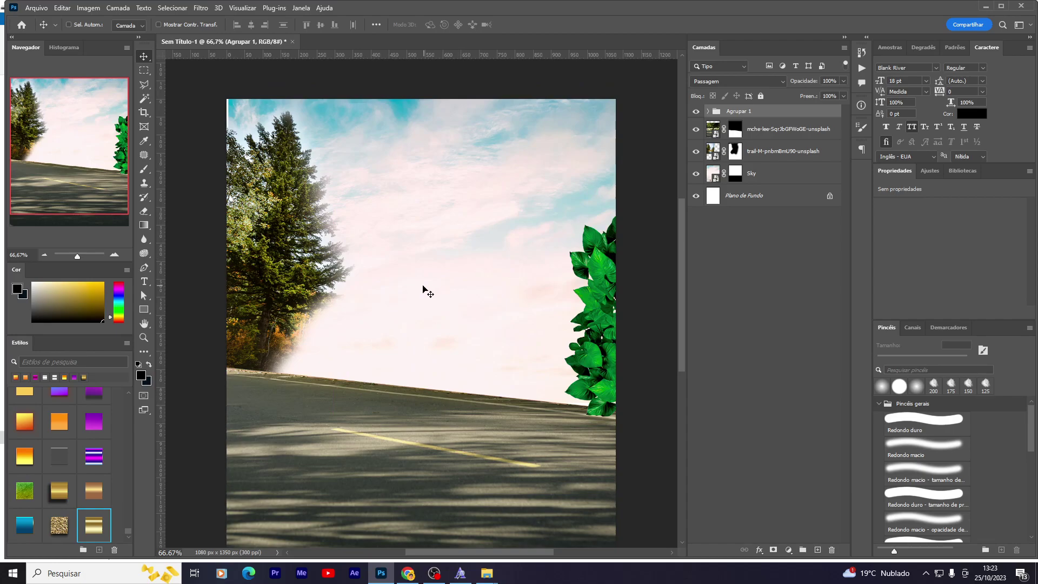
scroll(423, 288, "down", 2)
scroll(563, 244, "up", 1)
Step: Duplicate the leaves group to the left and rotate it upright flush with the left edge
mouse_move(616, 332)
left_mouse_down()
mouse_move(257, 315)
mouse_move(270, 346)
left_mouse_up()
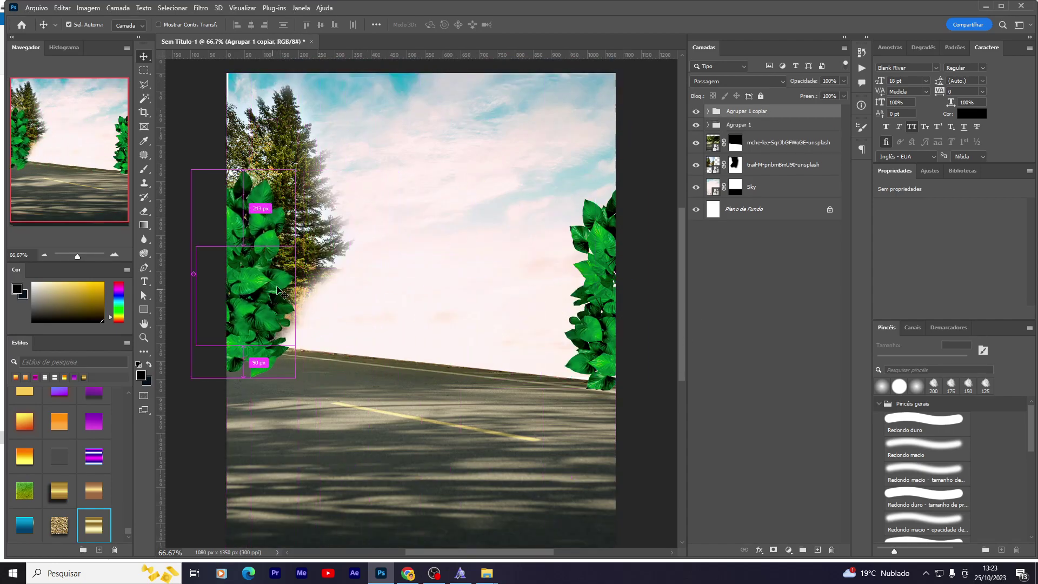
key("ctrl+t")
mouse_move(305, 384)
left_mouse_down()
mouse_move(346, 303)
mouse_move(323, 350)
left_mouse_up()
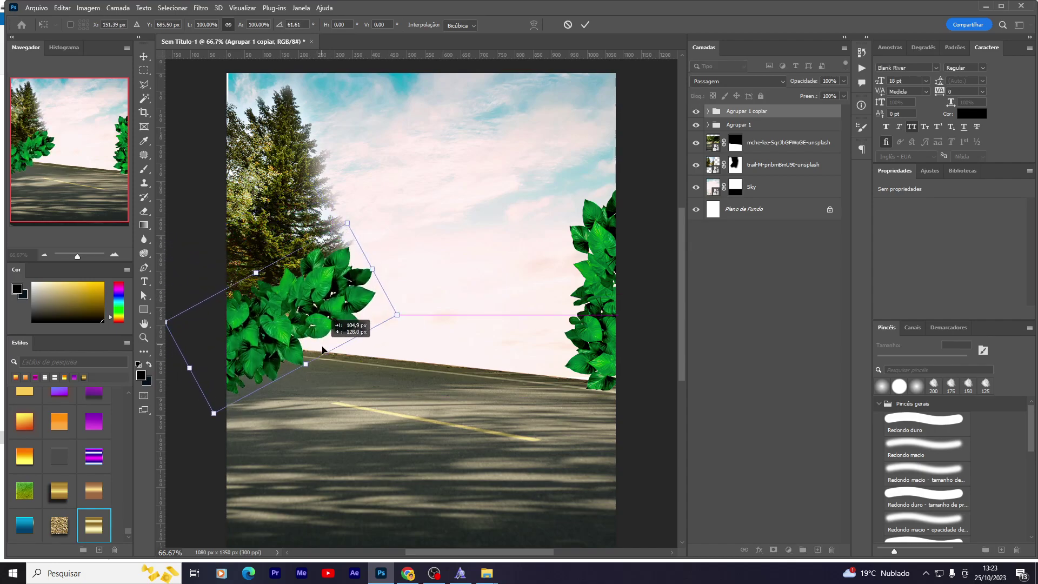
left_click_drag(400, 303, 381, 262)
mouse_move(324, 368)
left_mouse_down()
mouse_move(287, 311)
mouse_move(344, 300)
left_mouse_up()
key("Return")
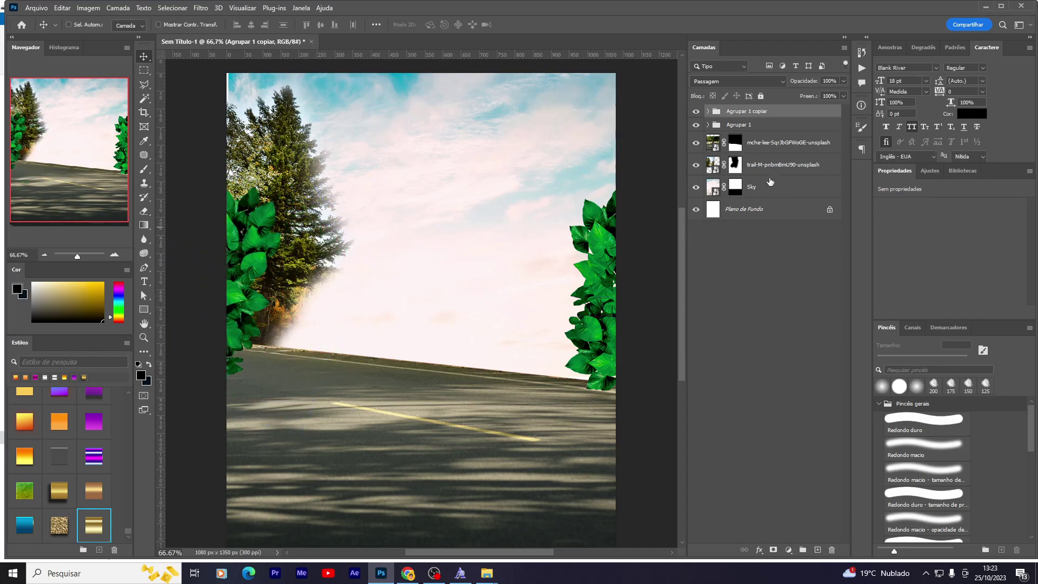
left_click(779, 164)
Step: Reposition the trail-M tree photo slightly
left_click_drag(360, 182, 389, 193)
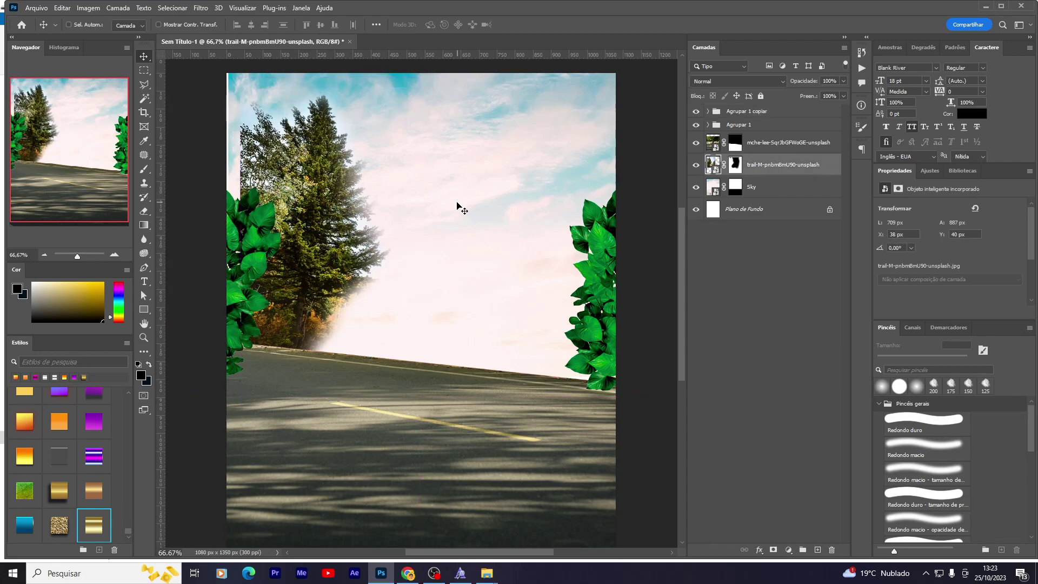
left_click_drag(456, 205, 440, 211)
scroll(332, 224, "down", 2)
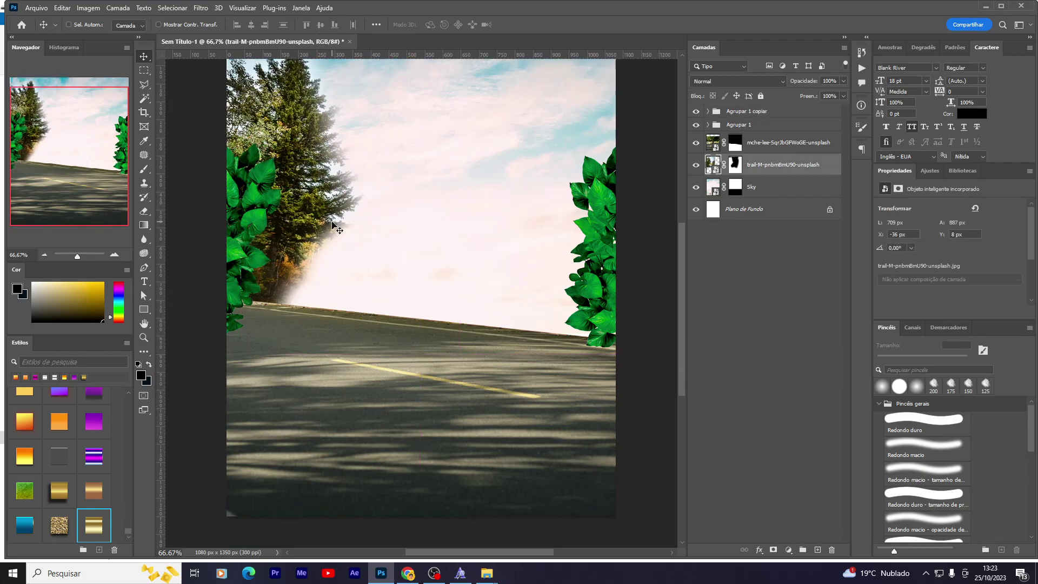
left_click_drag(354, 243, 348, 245)
Step: Paint white on the tree photo's mask to reveal more trees at the sky's left edge
left_click(734, 164)
key("e")
key("x")
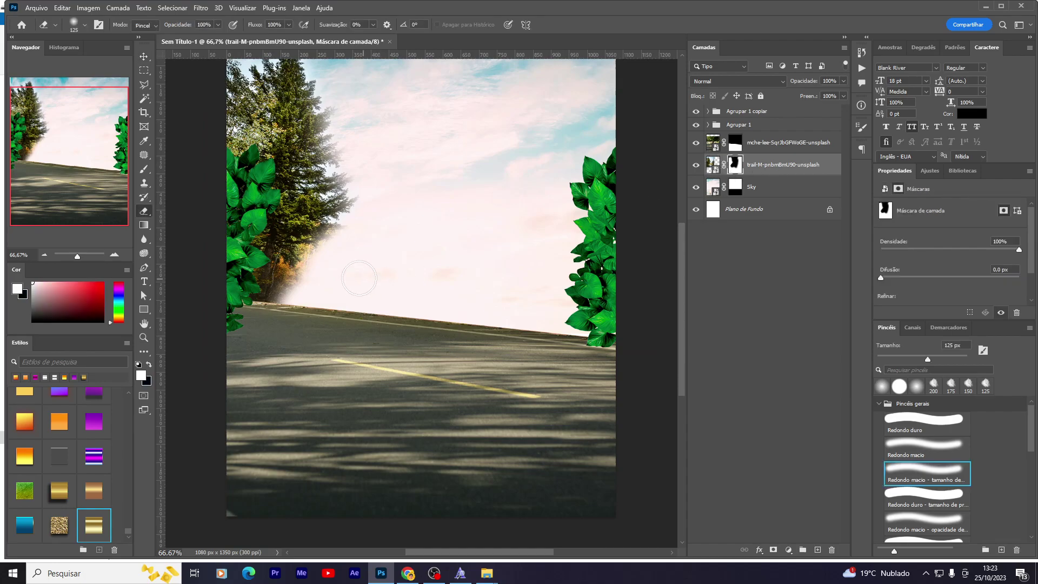
left_click_drag(299, 275, 329, 260)
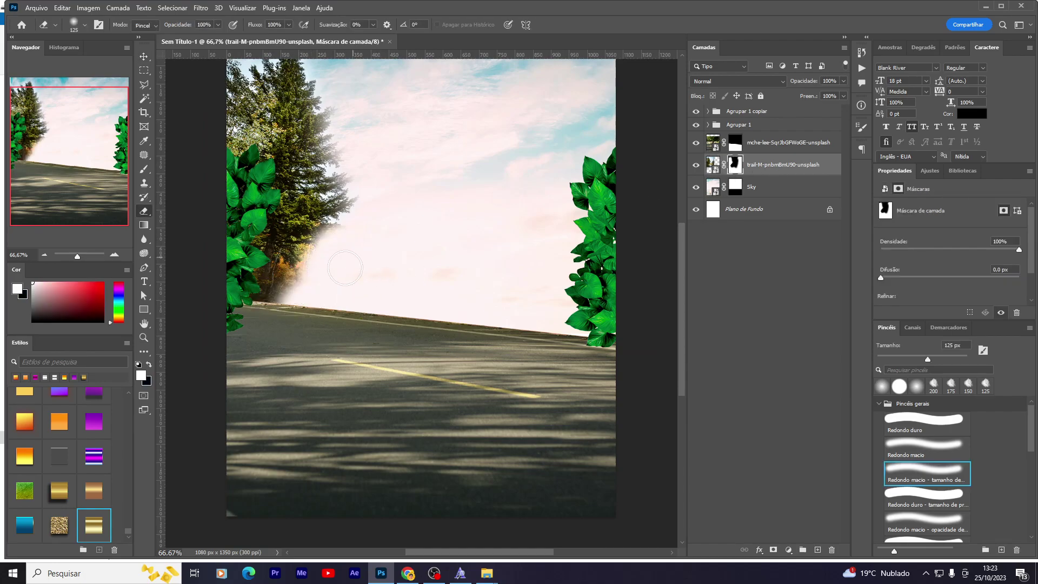
key("v")
Step: Close the enlarged Unsplash photo view and open the elegant2 asset folder
scroll(367, 255, "up", 2)
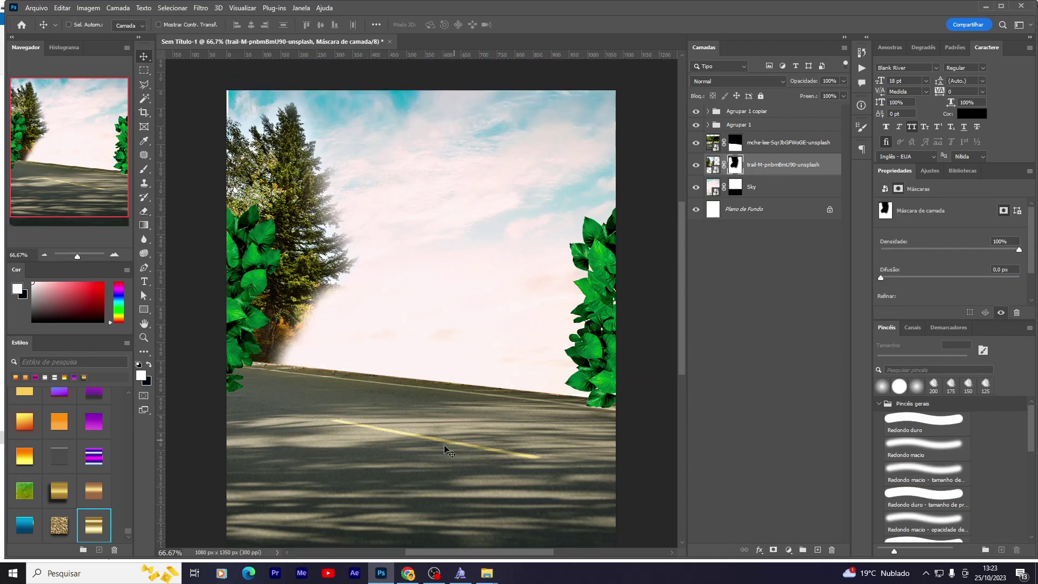
left_click(408, 573)
key("Escape")
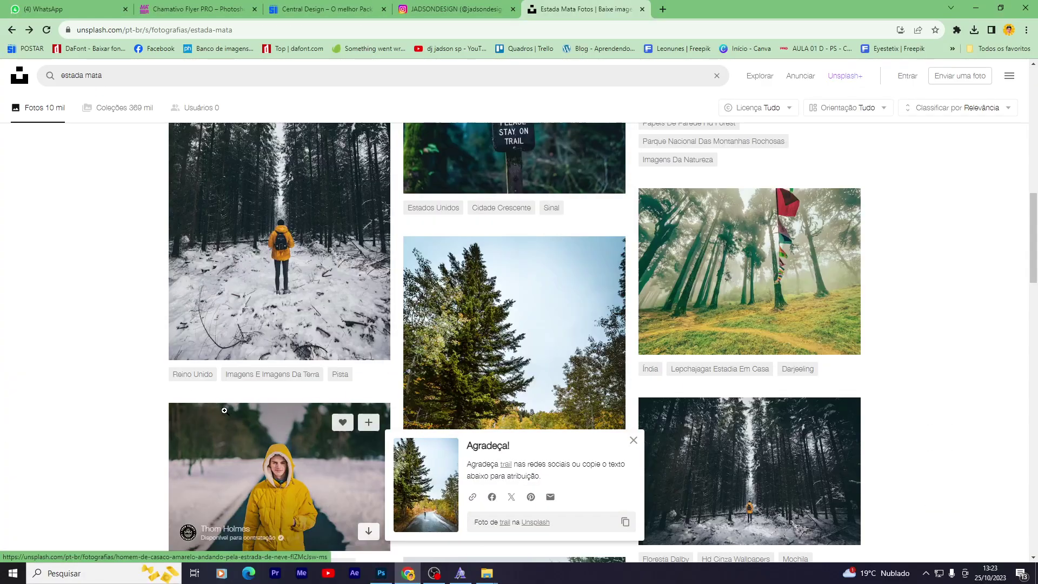
scroll(270, 352, "down", 10)
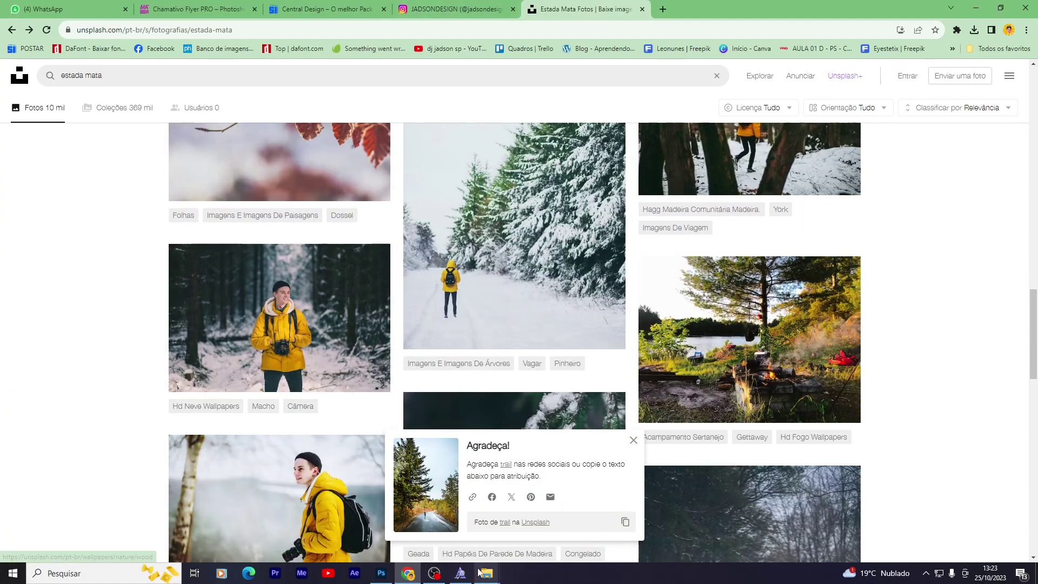
left_click(517, 513)
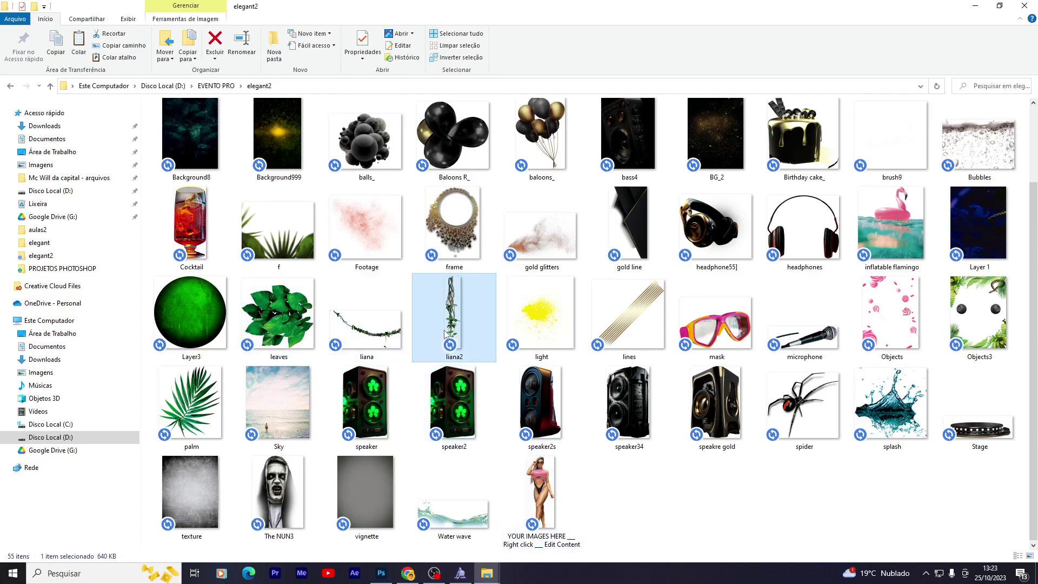
Step: Place liana.png into the flyer and raise the vine to the top edge
left_click(381, 332)
mouse_move(389, 335)
left_mouse_down()
mouse_move(468, 373)
mouse_move(491, 178)
left_mouse_up()
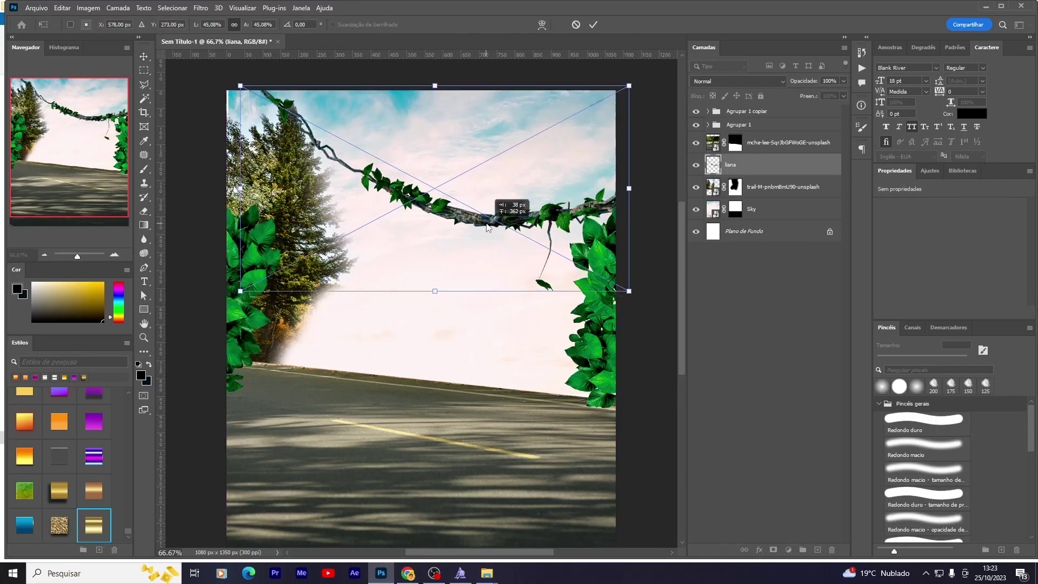
key("Return")
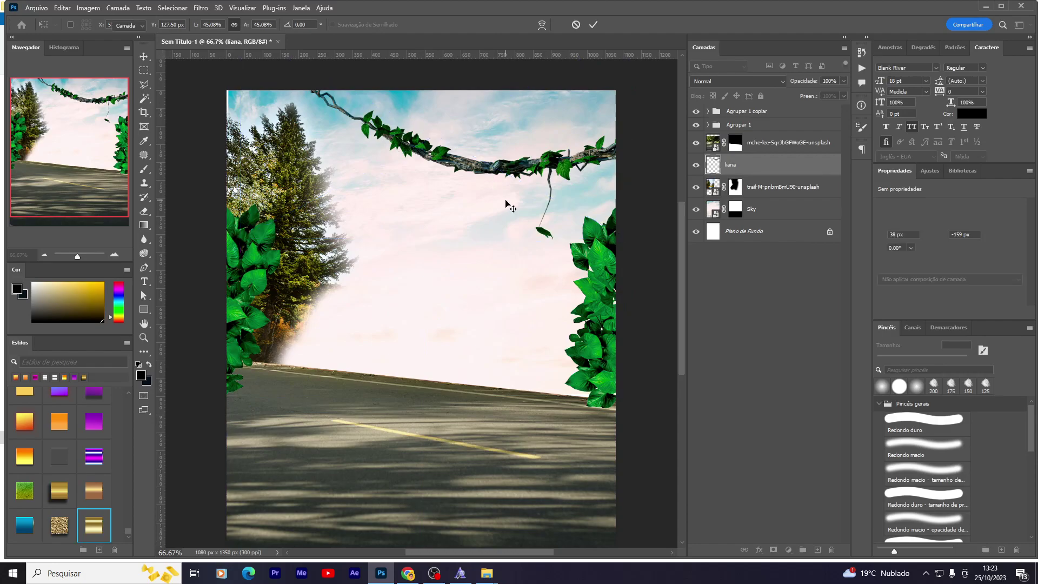
left_click_drag(505, 203, 506, 180)
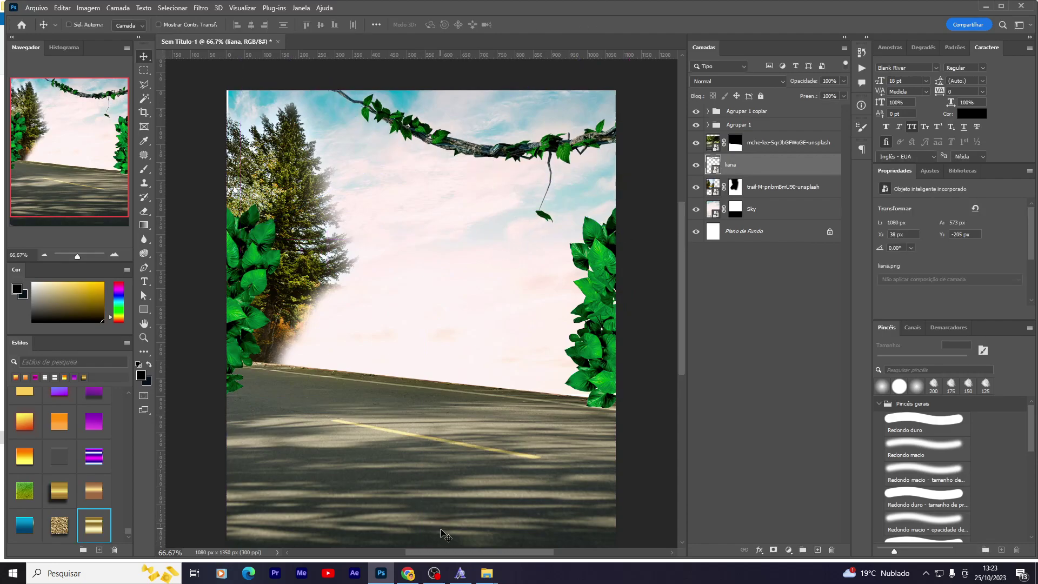
left_click(437, 510)
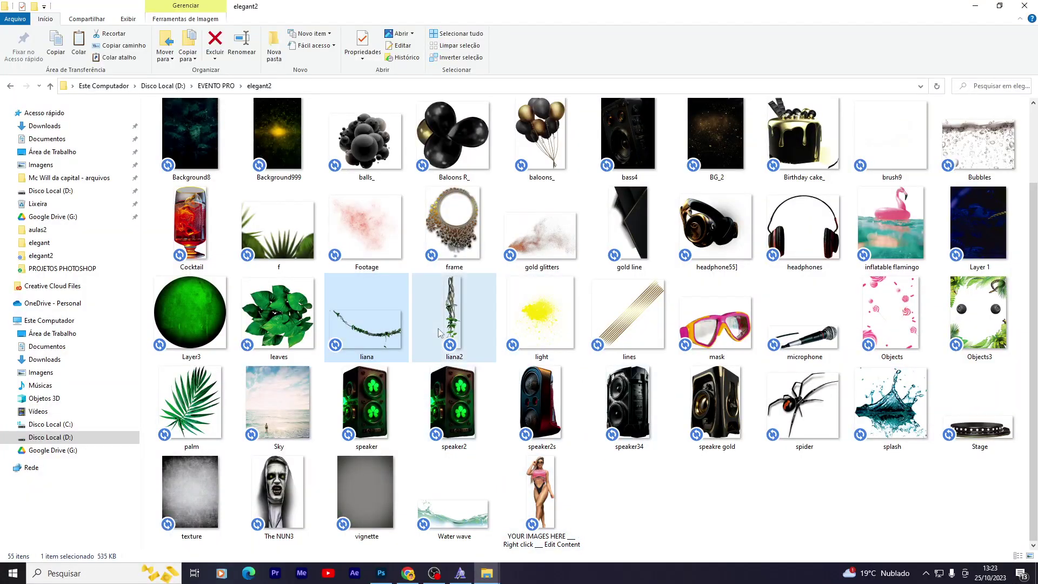
Step: Try the liana2 vine in the flyer, discard it, and select the mche-lee layer
mouse_move(439, 332)
left_mouse_down()
mouse_move(273, 460)
mouse_move(283, 316)
mouse_move(306, 340)
left_mouse_up()
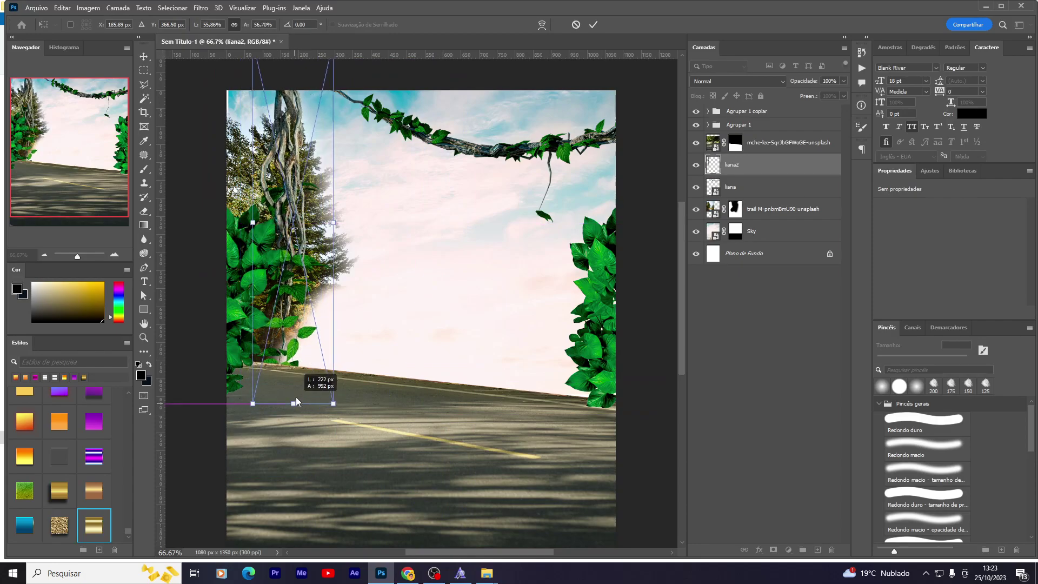
left_click_drag(296, 401, 303, 351)
key("Escape")
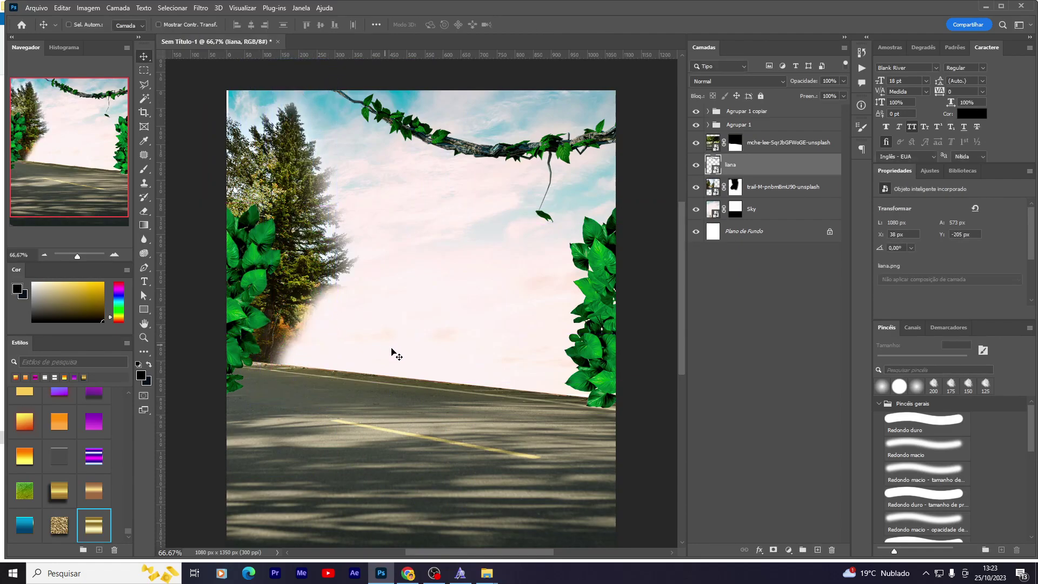
left_click(778, 149)
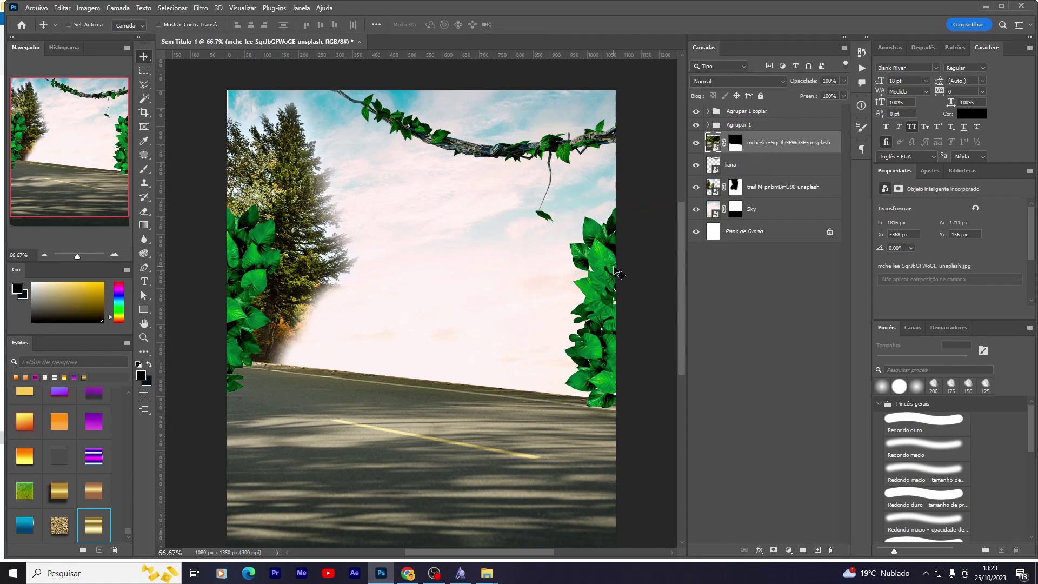
Step: Browse the asset folder and choose the speakre gold speaker image
scroll(473, 324, "down", 2)
left_click(540, 527)
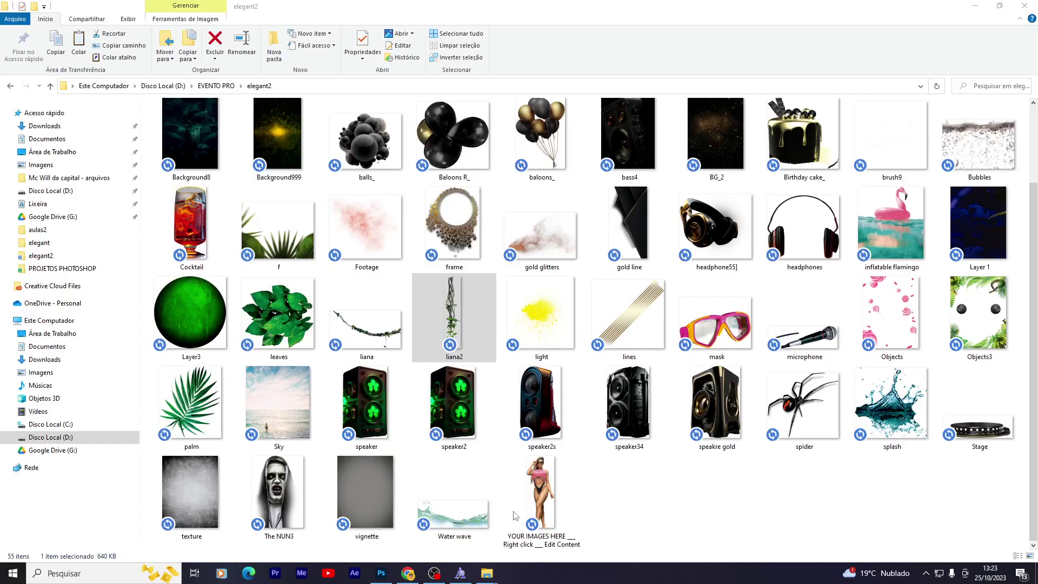
left_click(604, 395)
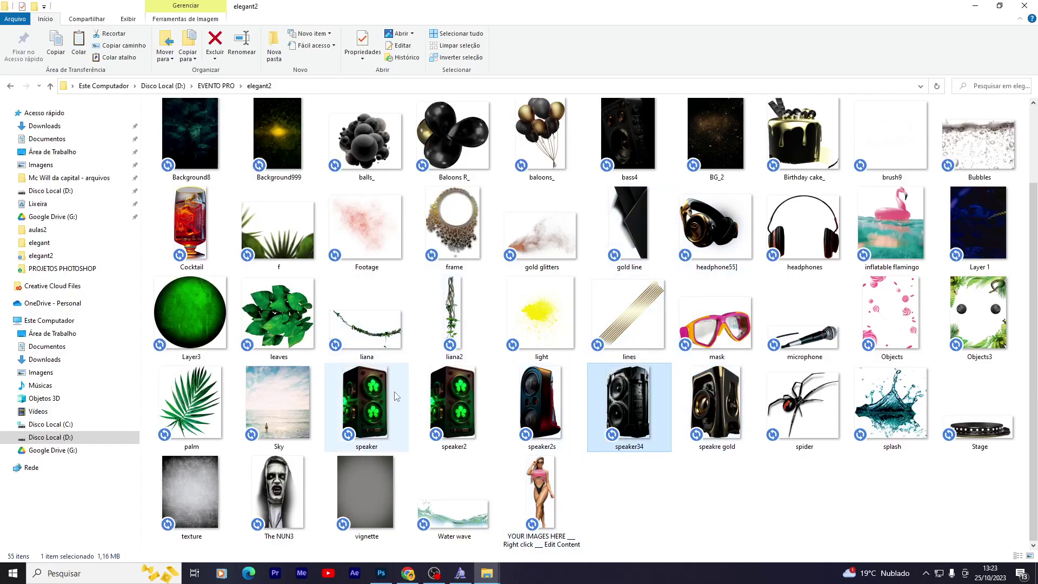
scroll(699, 414, "up", 2)
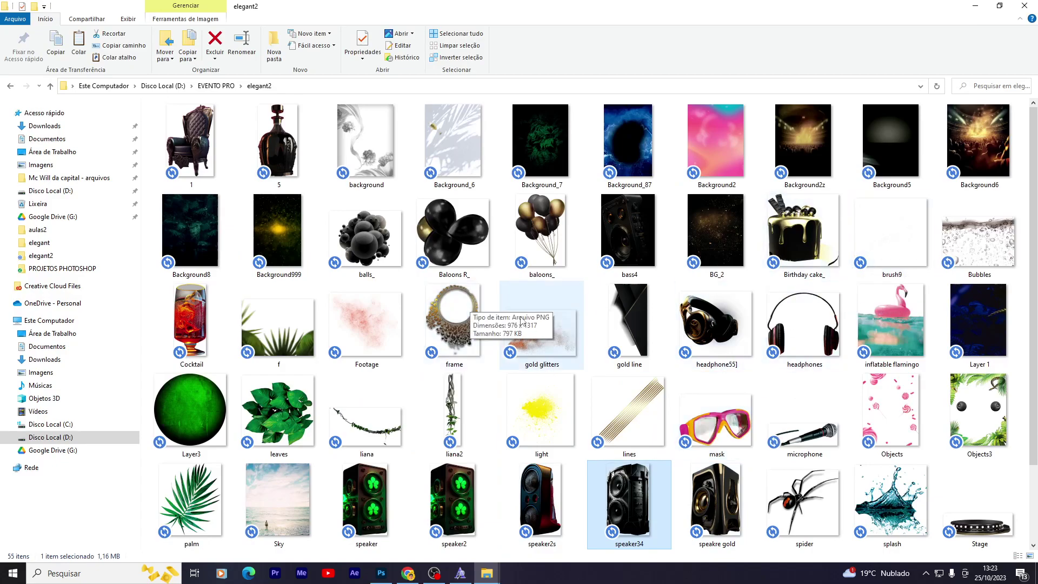
scroll(752, 416, "down", 2)
left_click(749, 443)
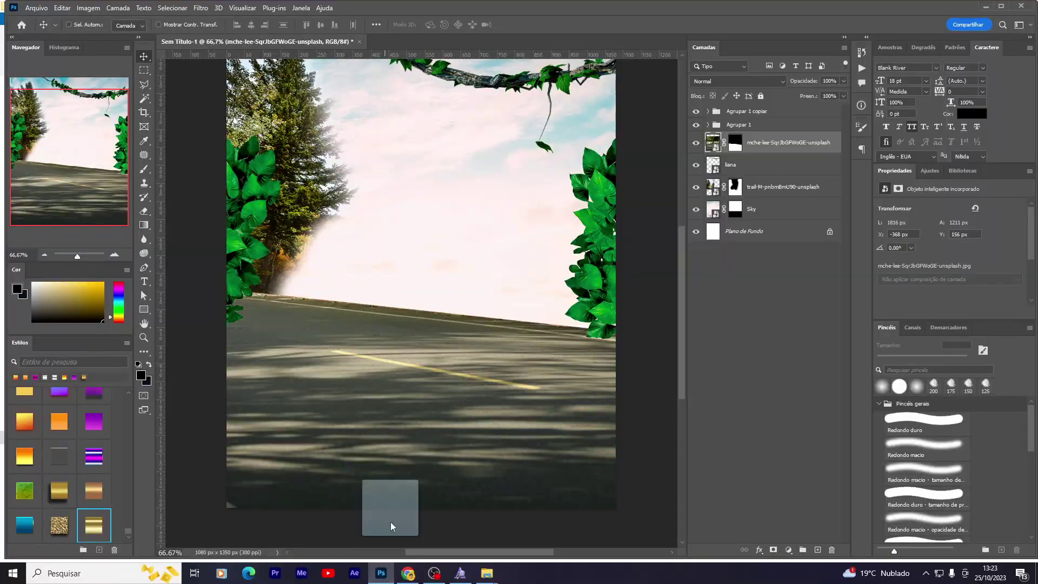
Step: Place the gold speaker into the flyer and distort its lower corners slightly
mouse_move(456, 557)
left_mouse_down()
mouse_move(419, 488)
mouse_move(416, 267)
mouse_move(410, 364)
left_mouse_up()
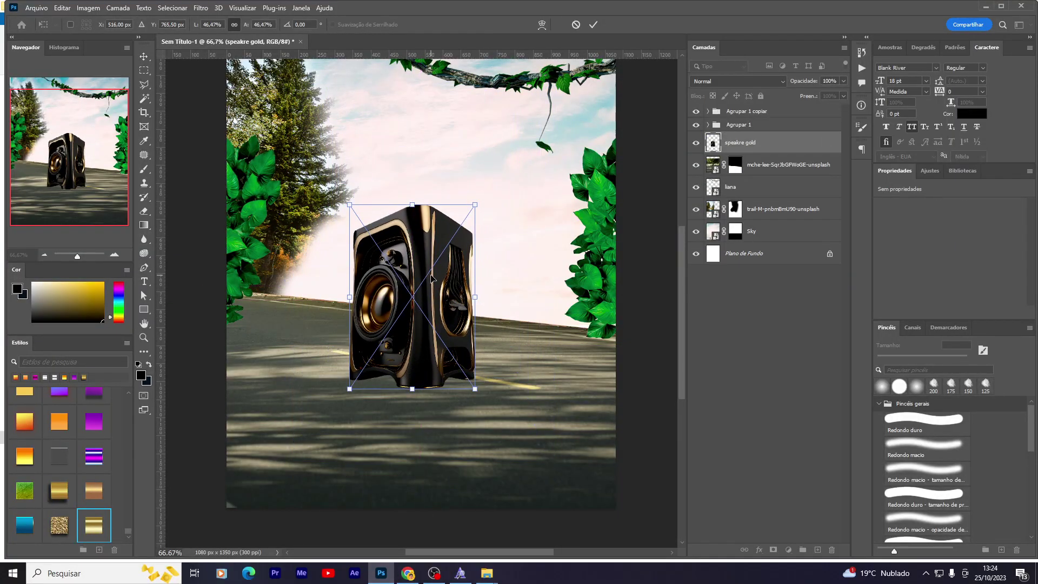
left_click_drag(473, 390, 469, 379)
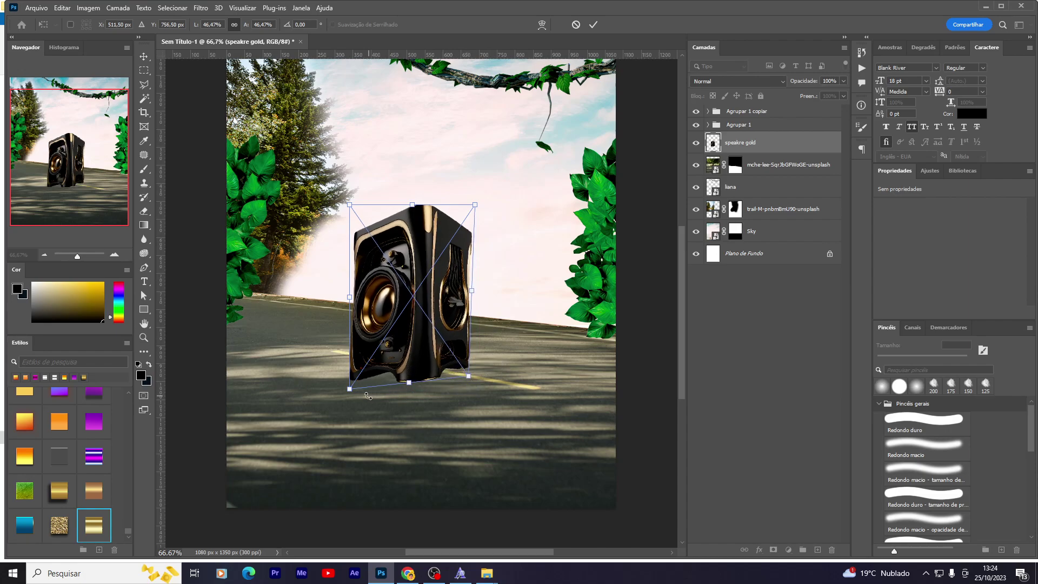
left_click_drag(368, 396, 355, 383)
key("Return")
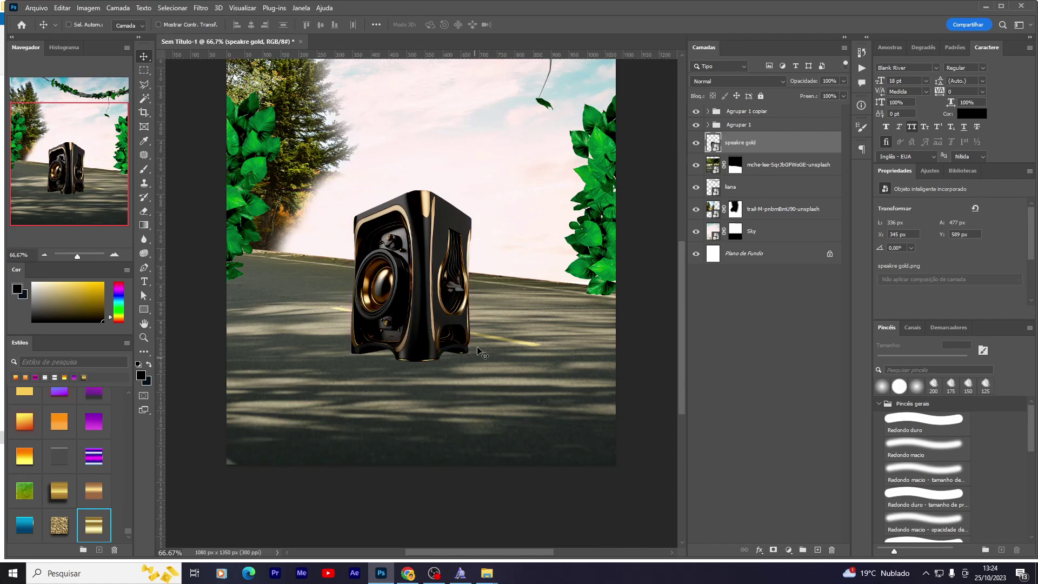
Step: Enlarge the speaker to about 375 × 533 px and centre it on the road
key("ctrl+t")
left_click_drag(411, 181, 419, 163)
key("Return")
scroll(459, 369, "up", 2)
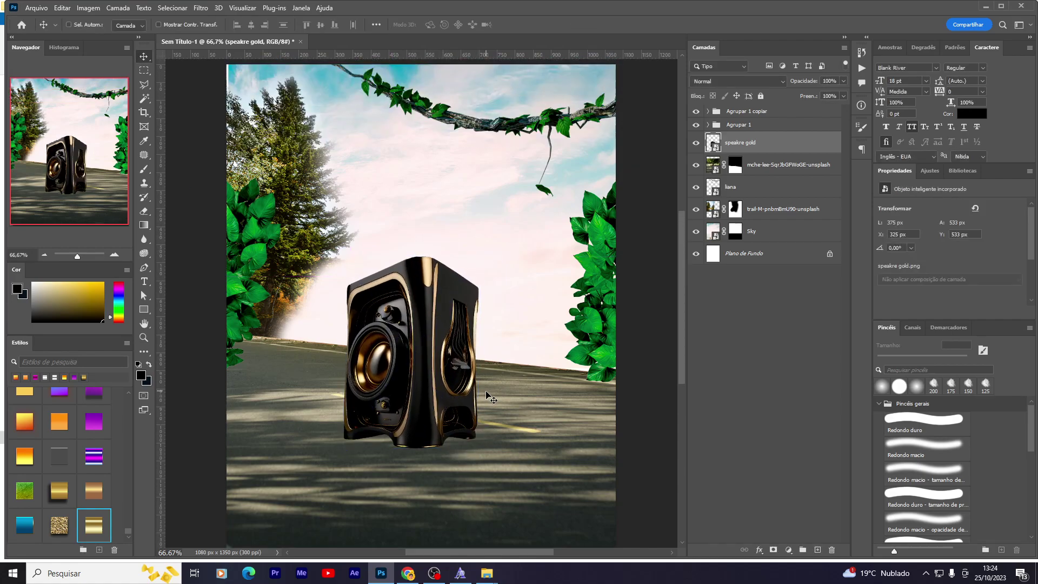
mouse_move(486, 395)
left_mouse_down()
mouse_move(456, 444)
mouse_move(443, 427)
left_mouse_up()
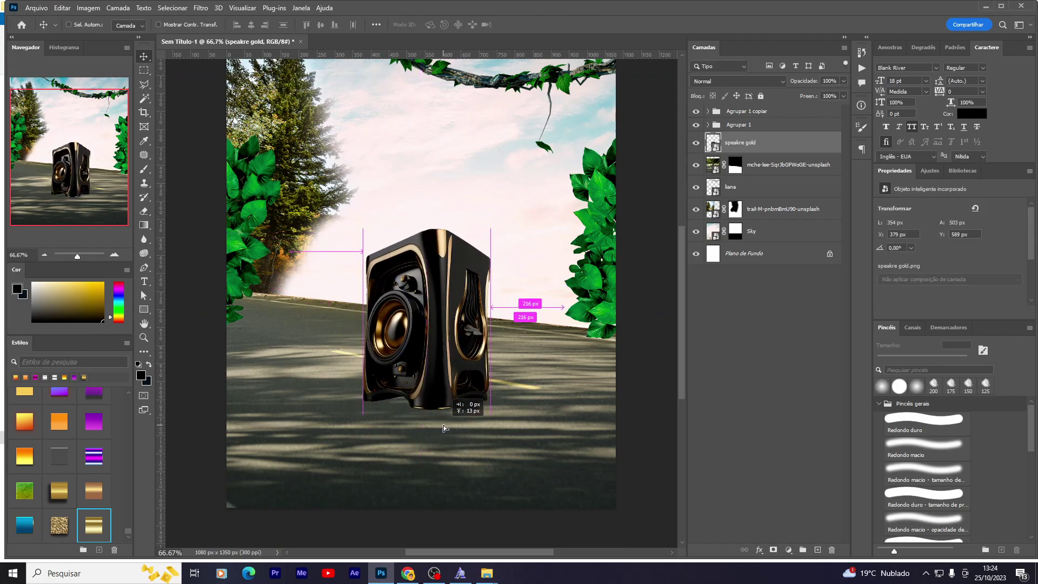
mouse_move(486, 573)
left_click(412, 527)
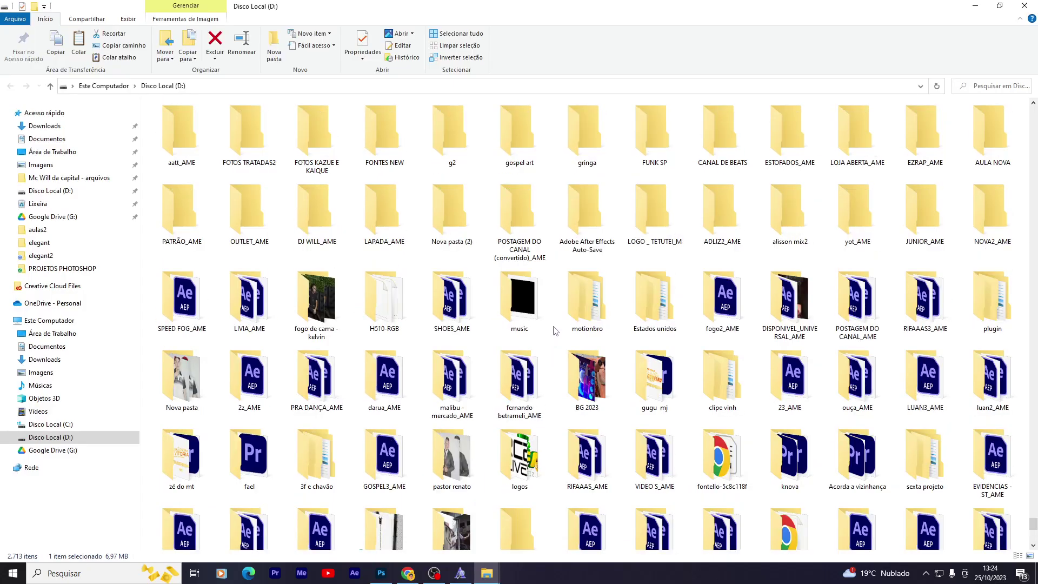
Step: Return to the flyer and undo, then redo, the speaker's last resize to compare
scroll(555, 330, "up", 10)
scroll(575, 187, "up", 10)
scroll(1036, 403, "up", 10)
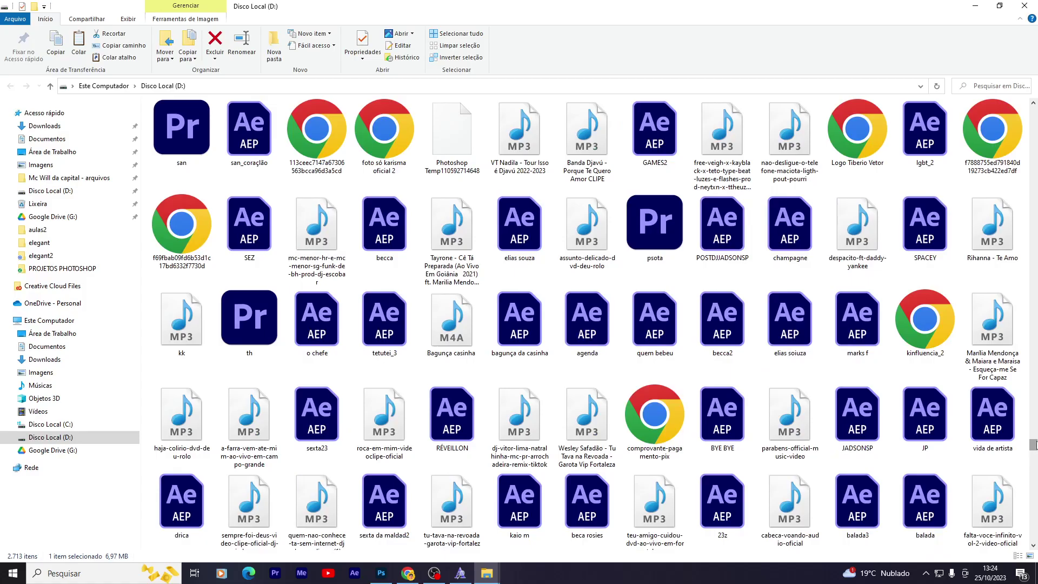
scroll(1033, 444, "up", 10)
scroll(1032, 445, "up", 10)
scroll(1032, 445, "up", 5)
left_click(381, 573)
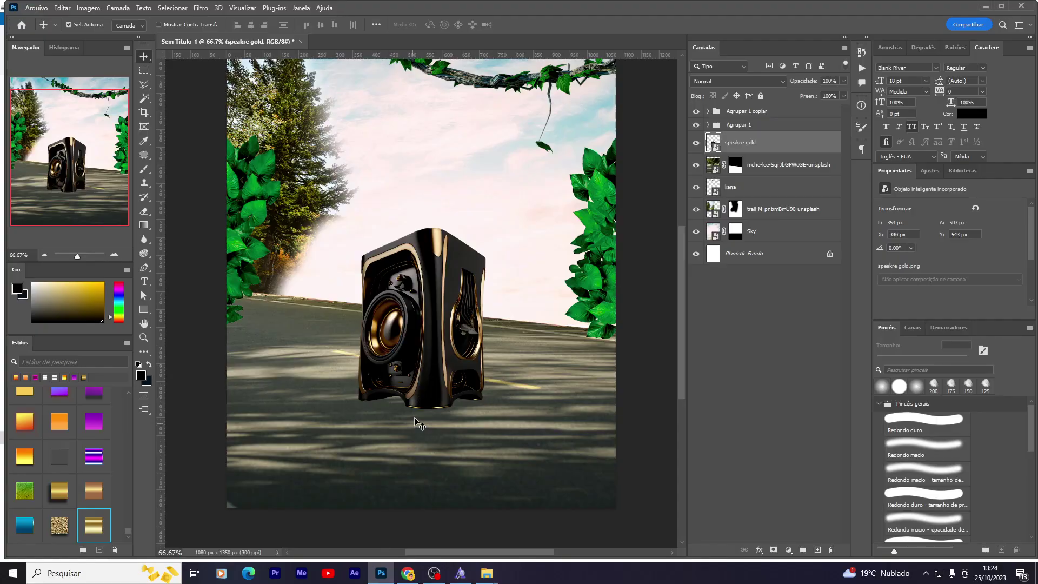
key("ctrl+z")
key("ctrl+z")
key("ctrl+z")
key("ctrl+z")
key("ctrl+z")
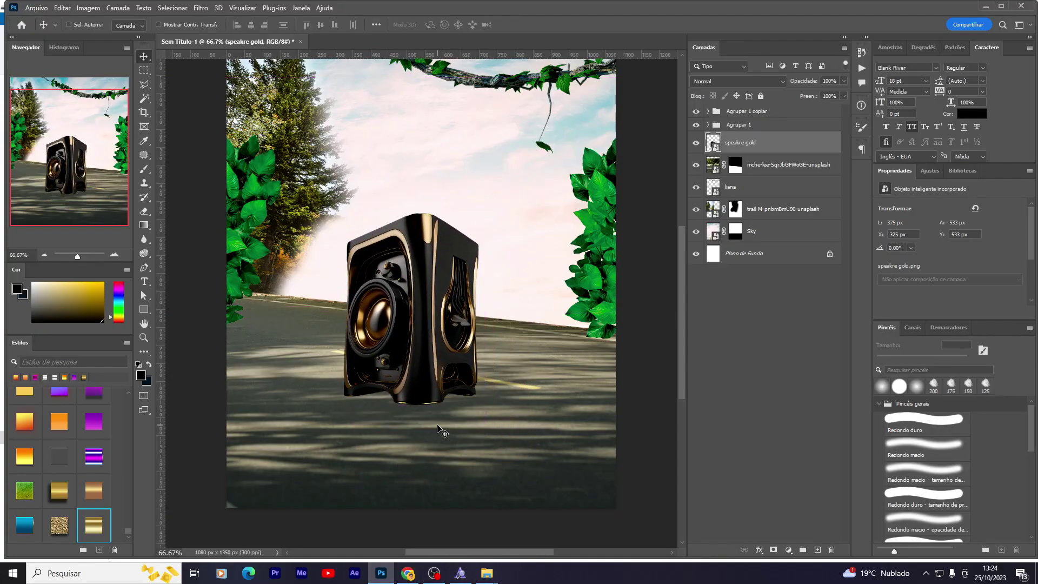
key("ctrl+z")
Step: Bring the gold speaker image into the flyer again and shrink it from its bottom edge
left_click(543, 522)
mouse_move(713, 405)
left_mouse_down()
mouse_move(668, 476)
mouse_move(392, 576)
mouse_move(422, 371)
left_mouse_up()
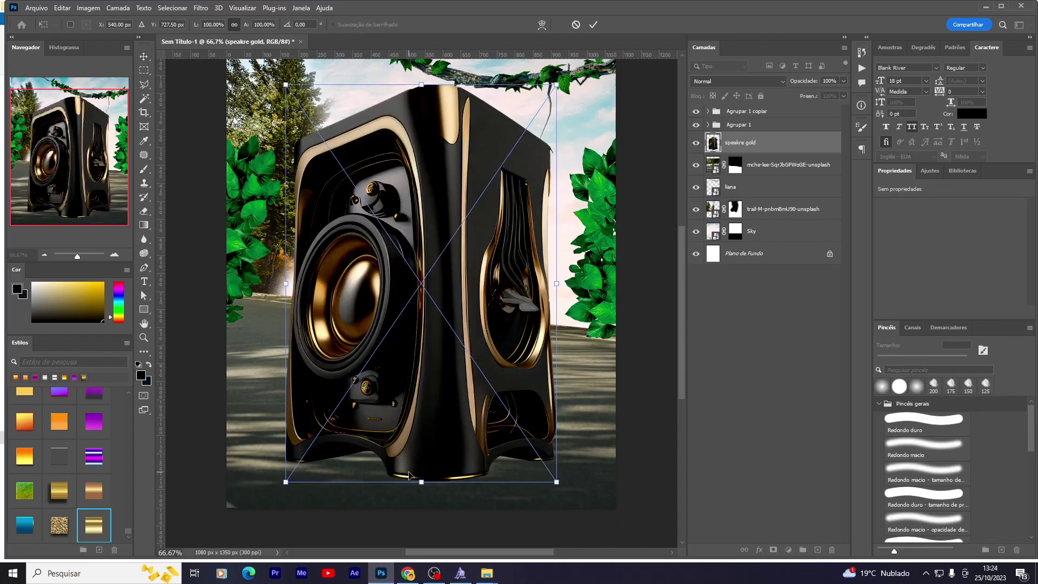
mouse_move(422, 482)
left_mouse_down()
mouse_move(424, 263)
mouse_move(430, 432)
mouse_move(430, 408)
left_mouse_up()
key("Return")
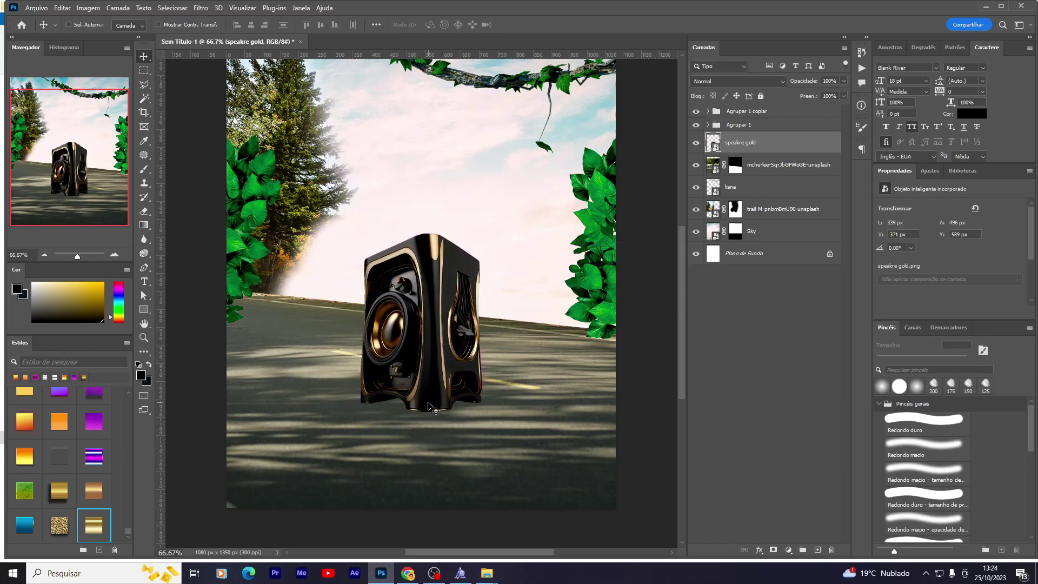
Step: Raise both bottom corners of the speaker to give it slight perspective
key("ctrl+t")
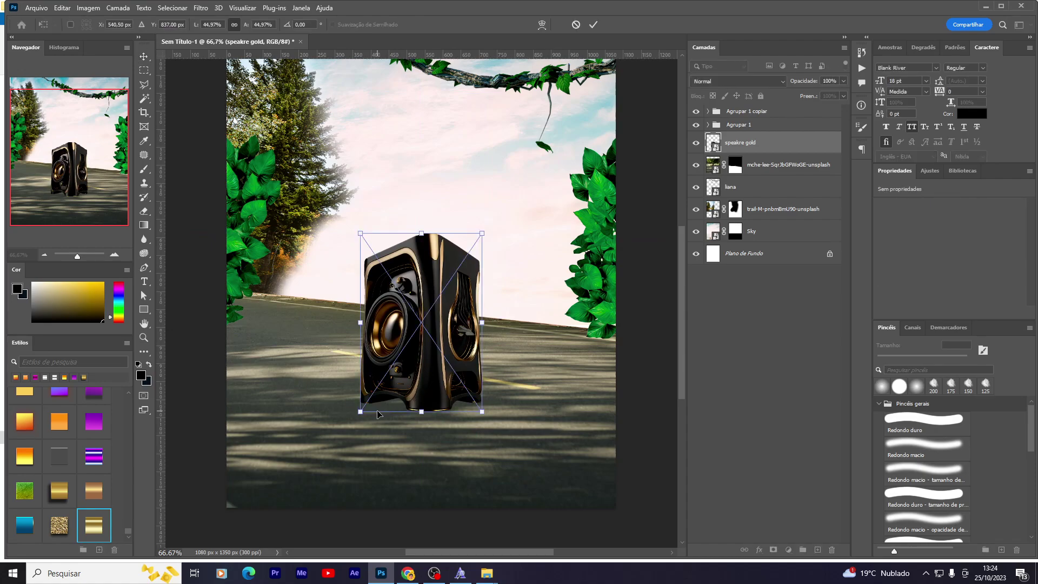
left_click_drag(361, 413, 361, 394)
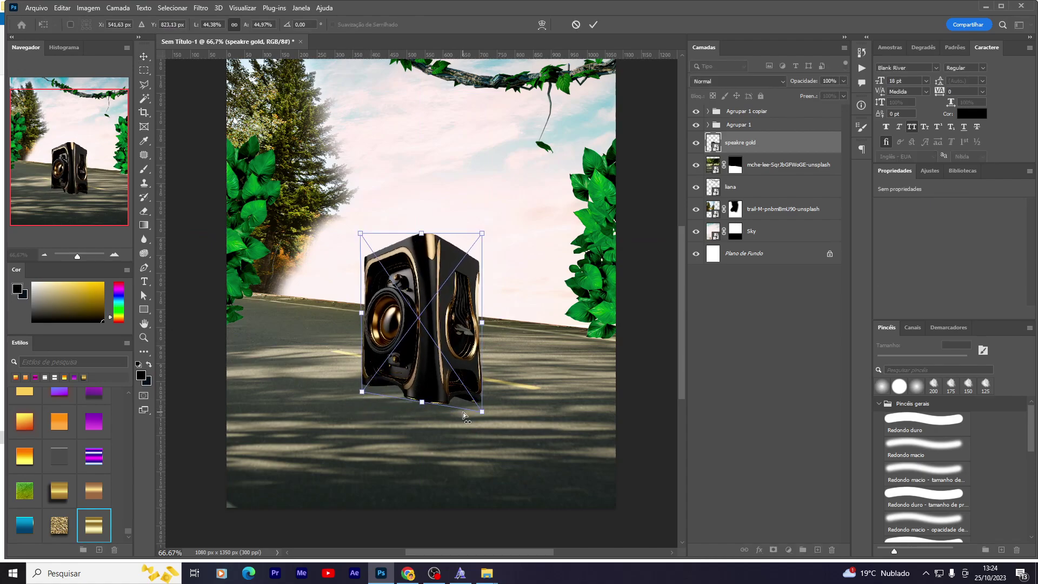
left_click_drag(481, 412, 479, 399)
key("Return")
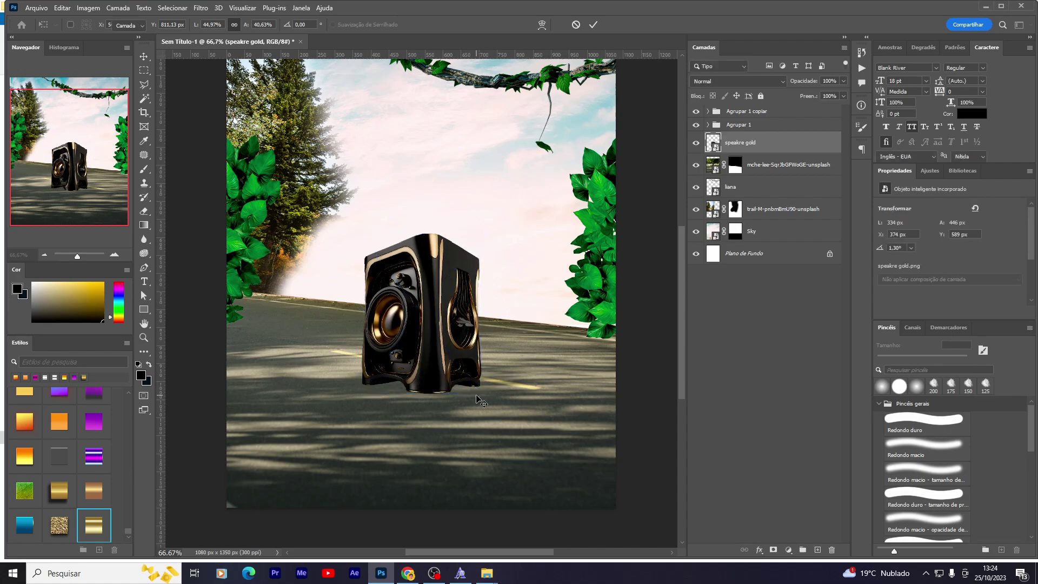
Step: Compare the distortion in History, then move the speaker lower on the road and shrink it slightly
left_click(855, 56)
left_click(787, 83)
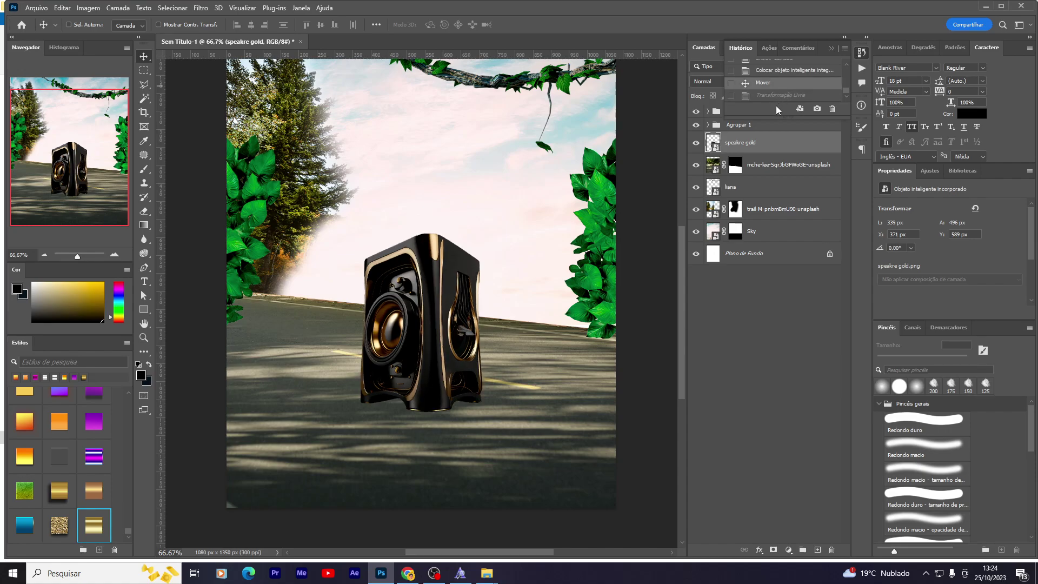
left_click(772, 95)
left_click_drag(470, 409, 480, 431)
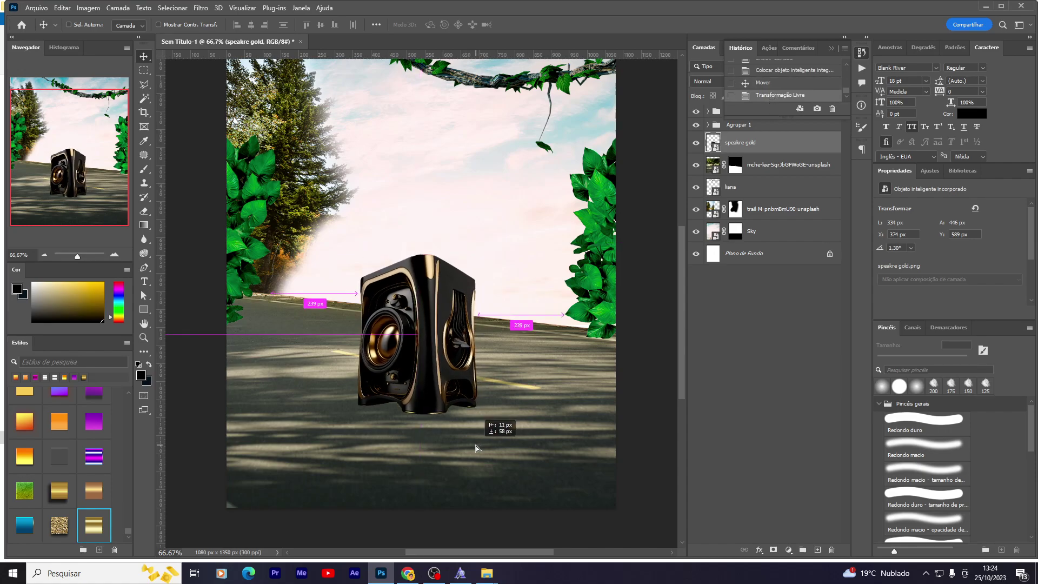
key("ctrl+t")
key("Return")
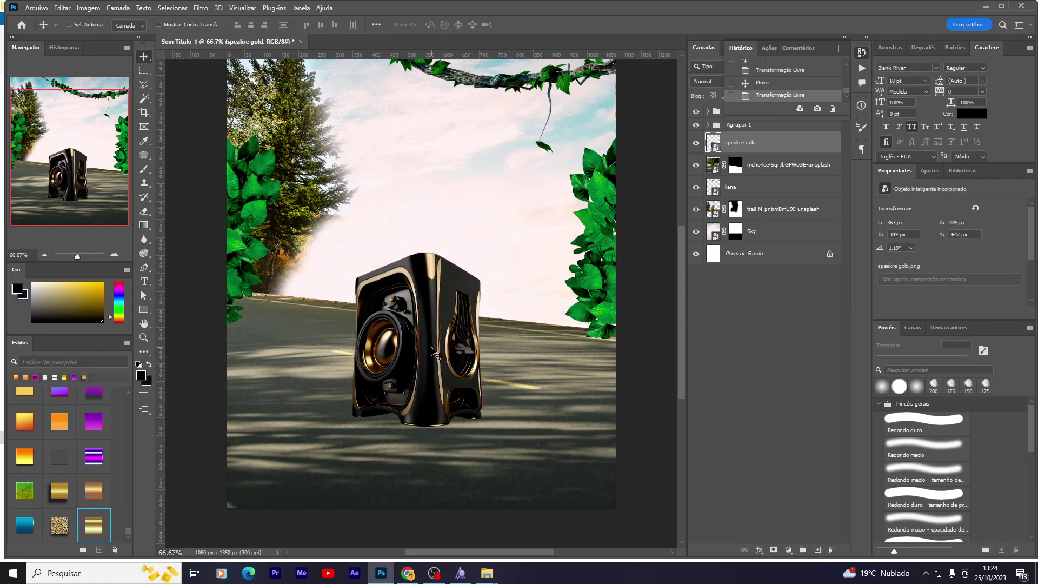
key("ctrl+t")
left_click_drag(353, 239, 364, 264)
key("Return")
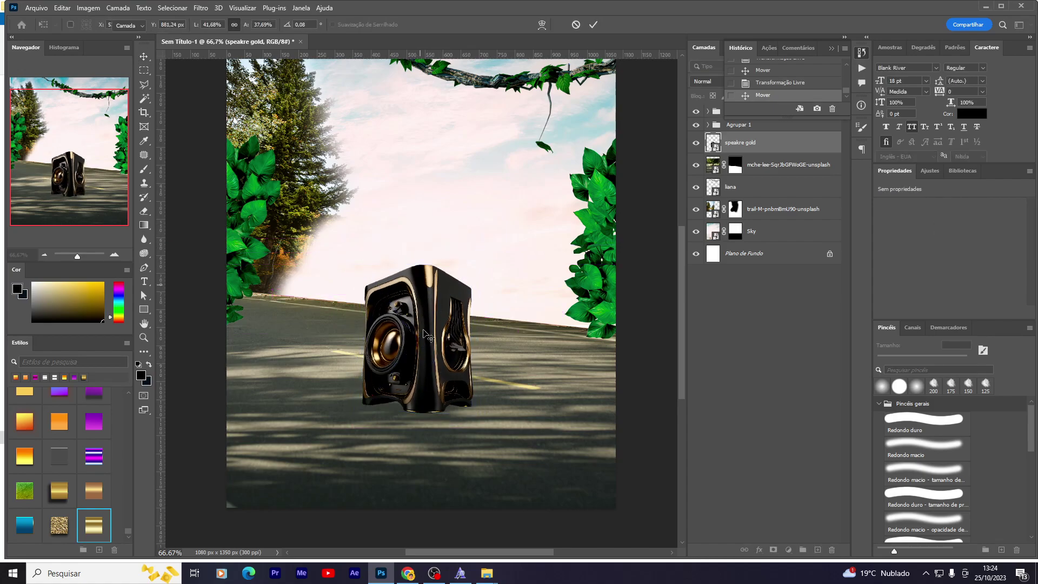
left_click(466, 532)
mouse_move(487, 572)
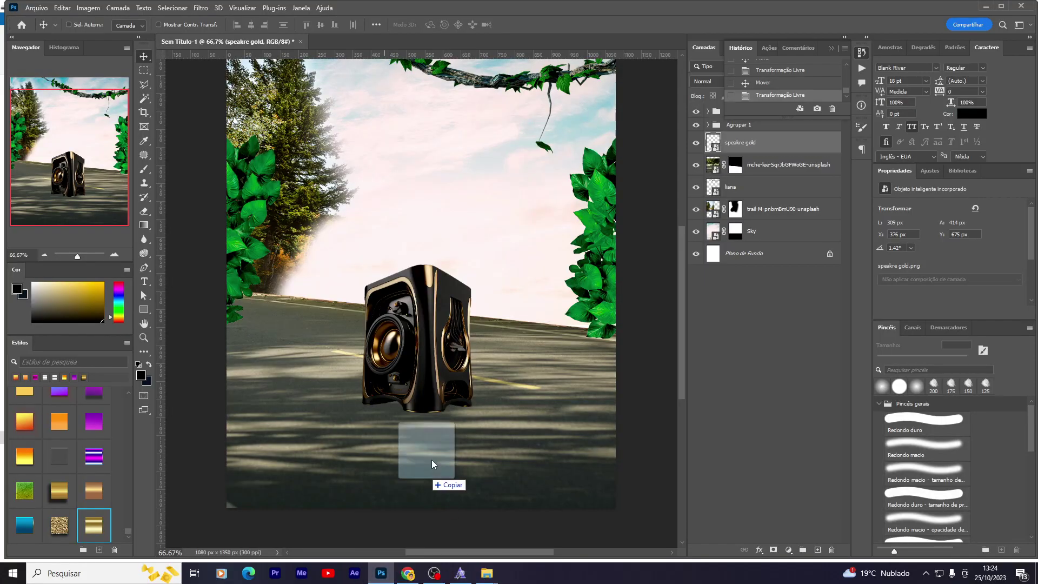
left_click_drag(444, 508, 423, 422)
key("Return")
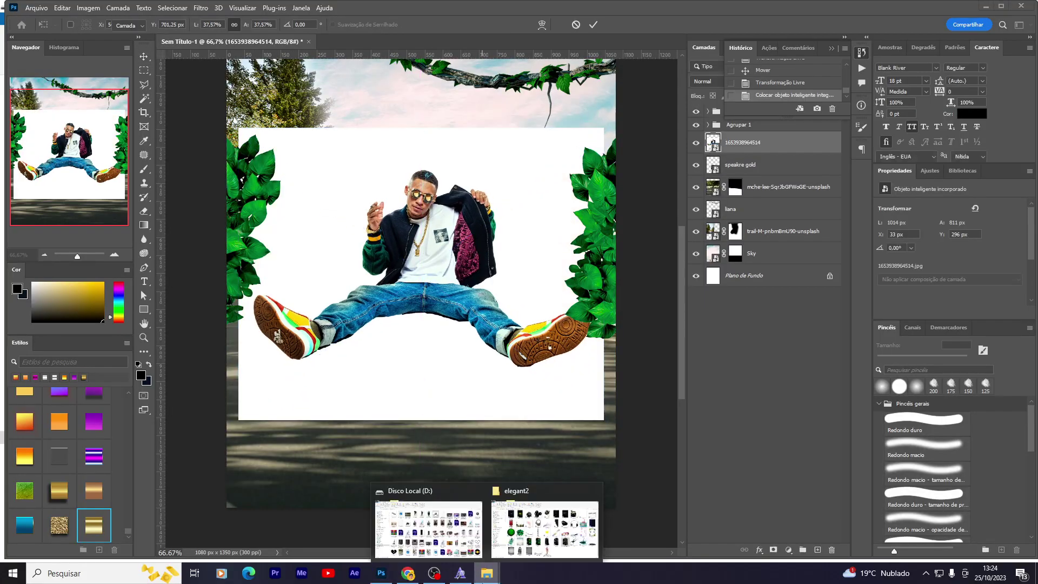
left_click_drag(509, 291, 498, 304)
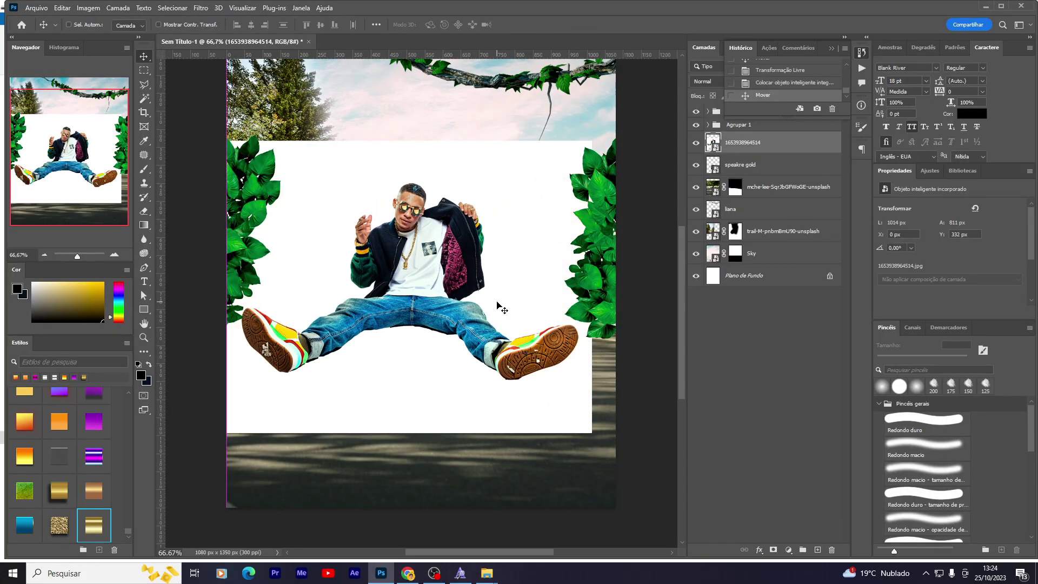
Step: Cut the seated man out with Select Subject and a layer mask, make him a smart object, and move him down
key("w")
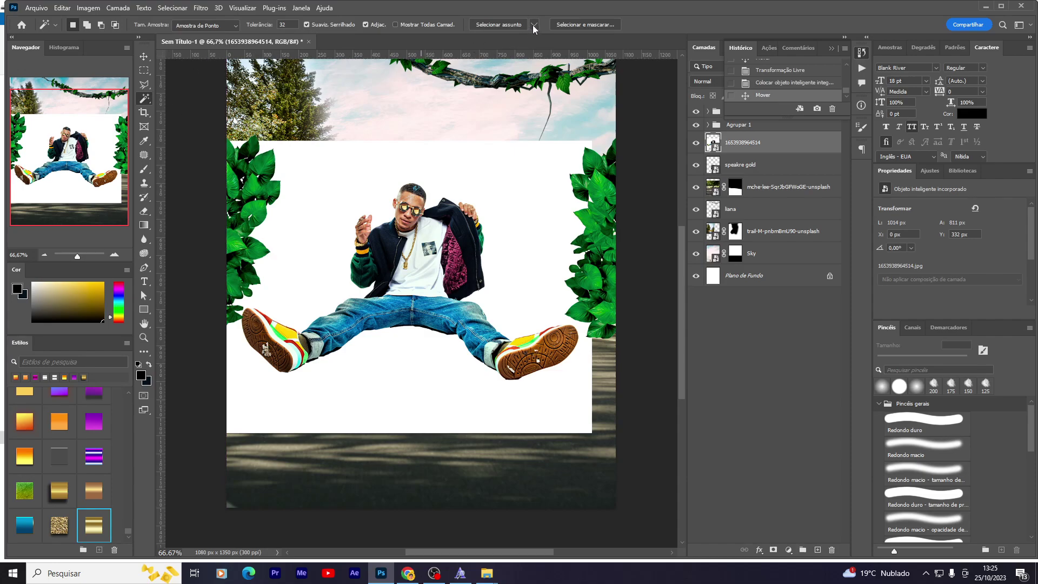
left_click(533, 25)
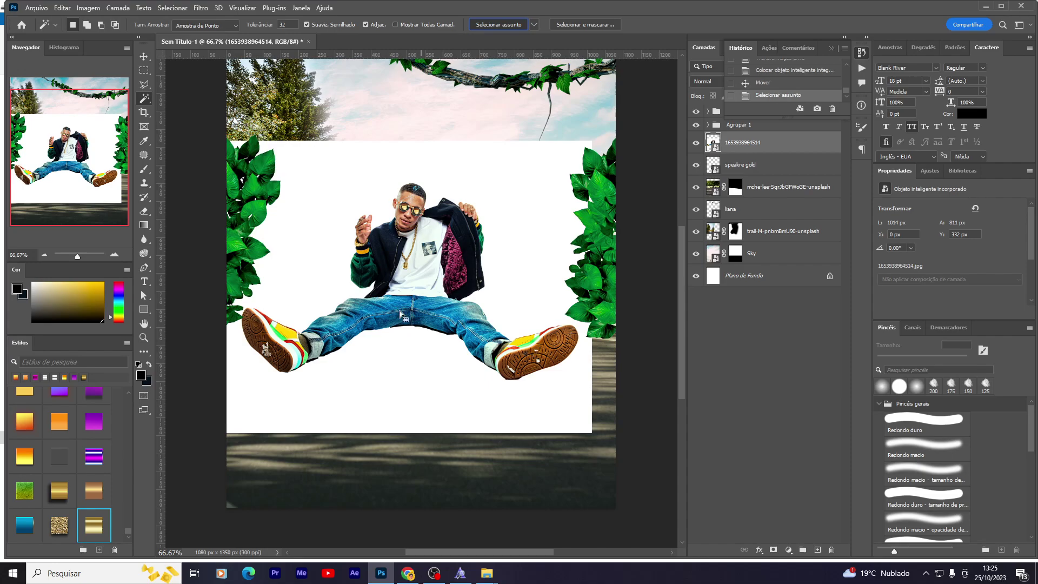
left_click(773, 549)
key("v")
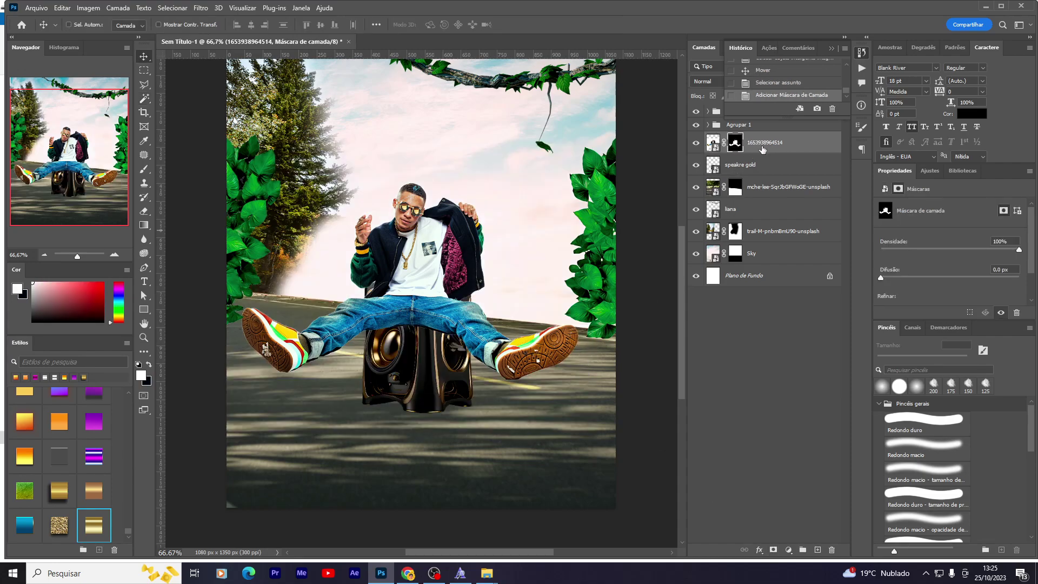
right_click(776, 143)
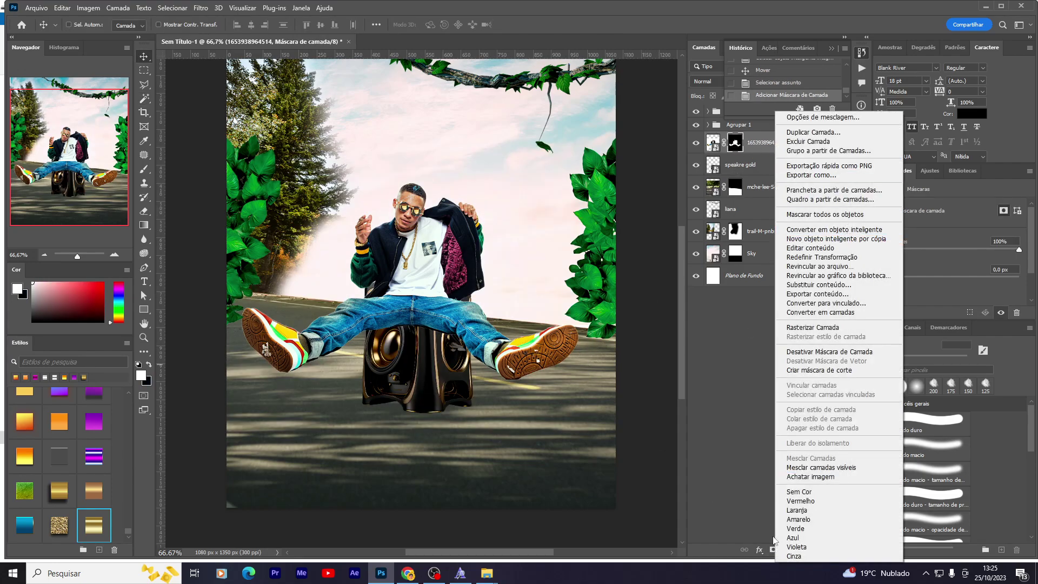
left_click(859, 230)
left_click_drag(476, 357, 484, 474)
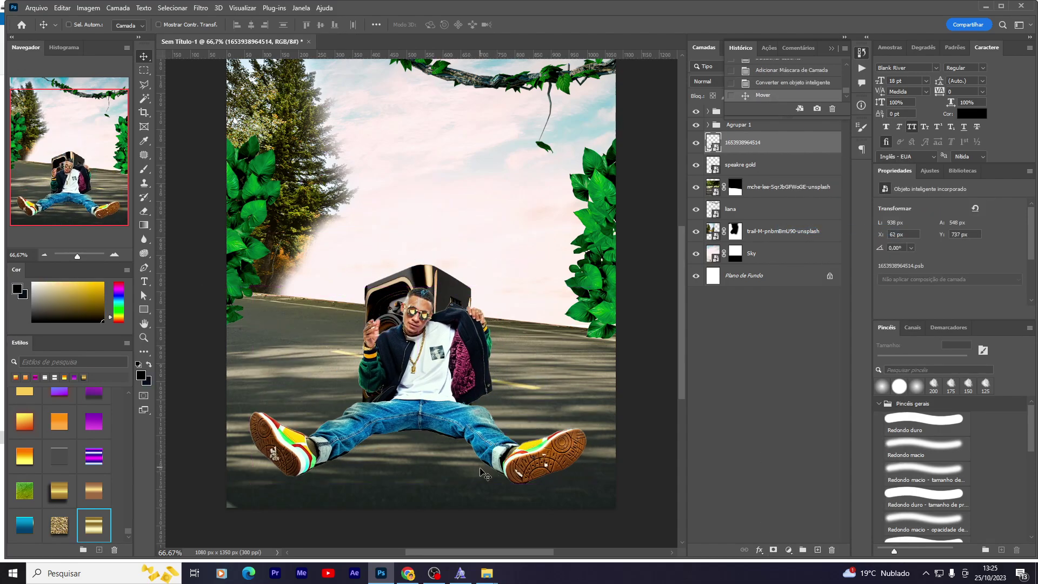
Step: Scale the seated man and the speaker down together
scroll(479, 459, "down", 3)
left_click_drag(480, 459, 538, 359)
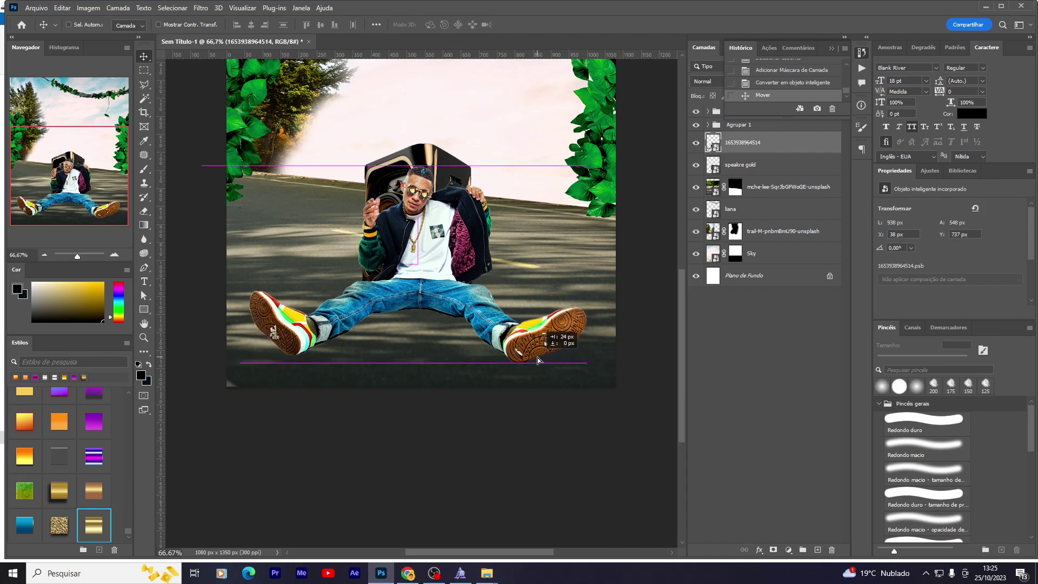
scroll(381, 402, "up", 3)
left_click(740, 165, "ctrl")
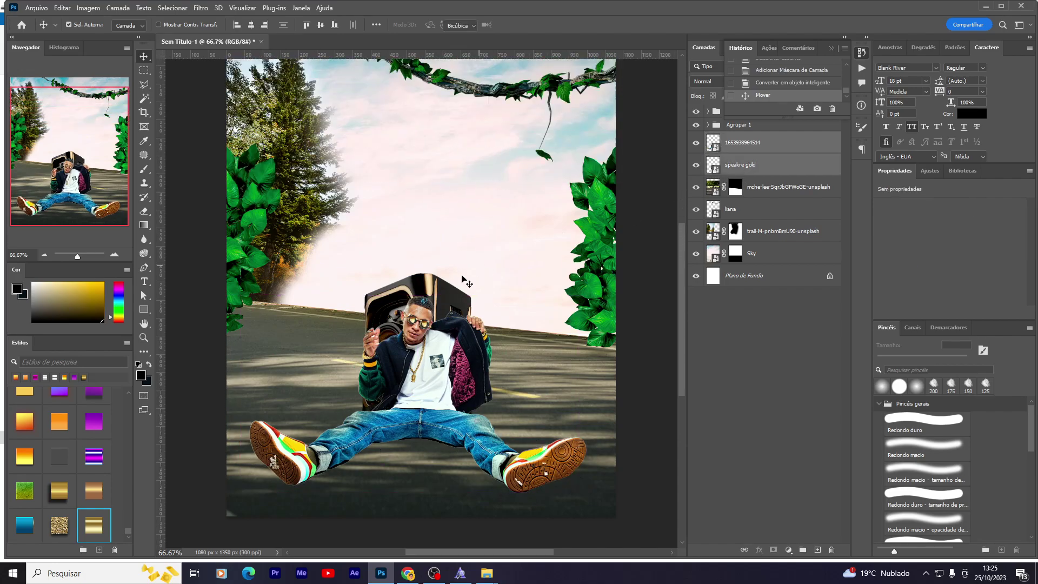
key("ctrl+t")
left_click_drag(248, 270, 265, 295)
key("Return")
Step: Enlarge the speaker alone and reposition it behind the man
left_click(738, 165)
key("ctrl+t")
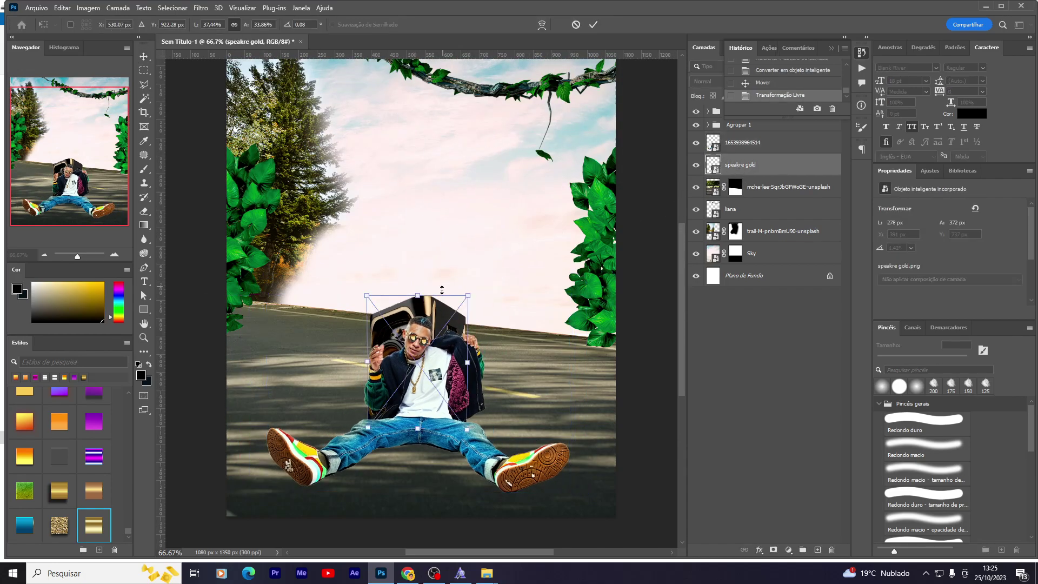
left_click_drag(465, 296, 543, 250)
key("Return")
mouse_move(457, 325)
left_mouse_down()
mouse_move(469, 324)
mouse_move(462, 329)
left_mouse_up()
Step: Shrink the speaker slightly to 328 × 440 px and nudge it down behind the man
scroll(473, 446, "down", 3)
scroll(474, 446, "up", 2)
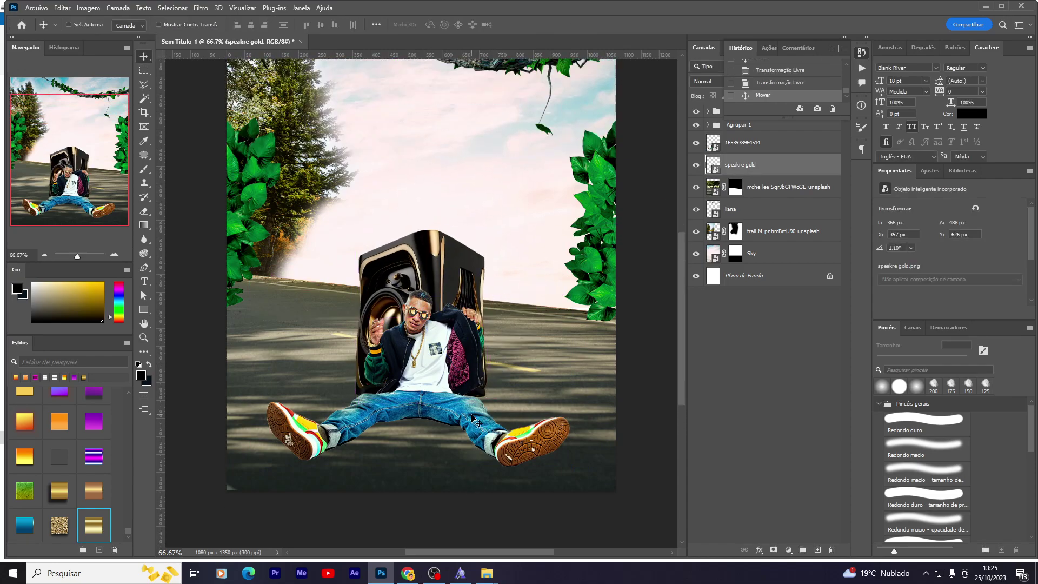
scroll(473, 410, "down", 1)
key("ctrl+t")
left_click_drag(424, 178, 427, 197)
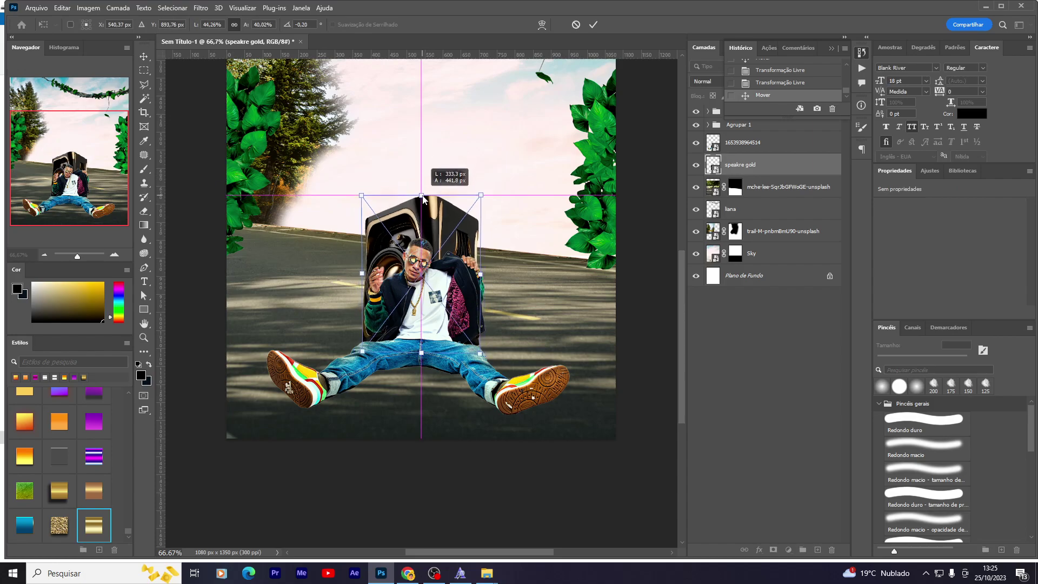
key("Return")
left_click_drag(448, 311, 451, 315)
scroll(455, 350, "up", 2)
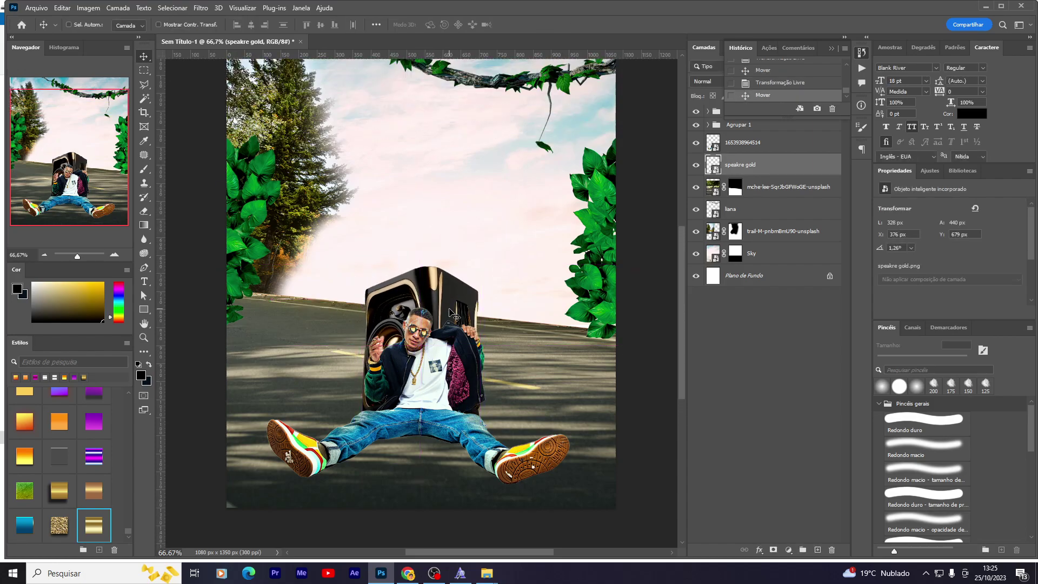
scroll(454, 350, "up", 1)
scroll(455, 350, "up", 1)
scroll(454, 350, "down", 3)
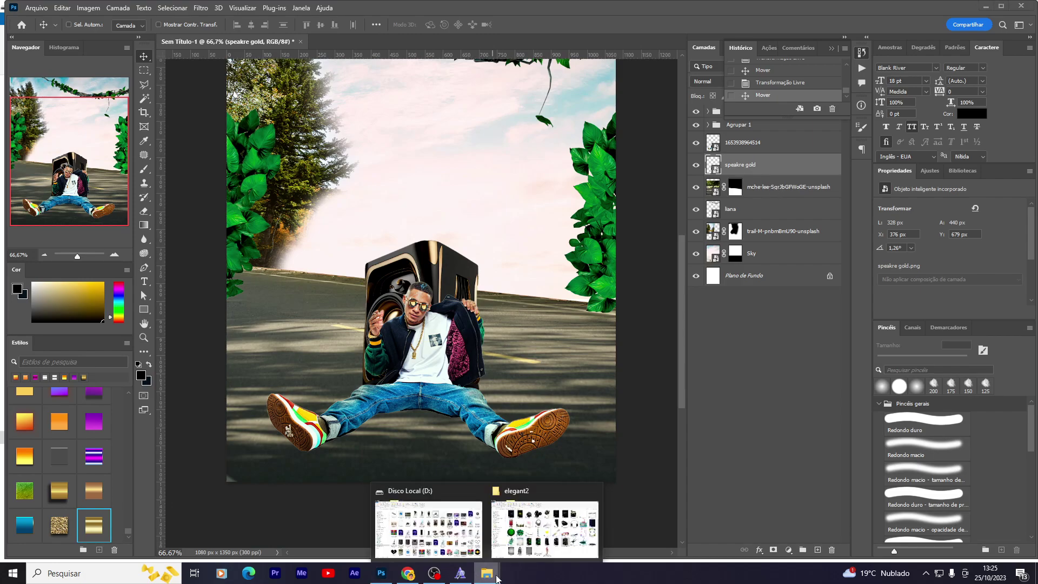
left_click(412, 500)
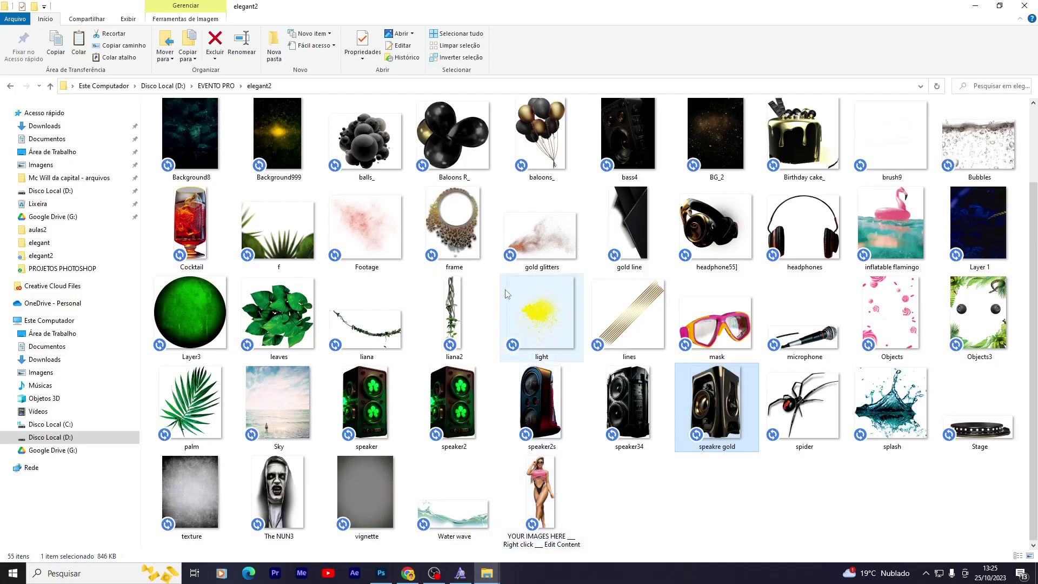
left_click(642, 438)
left_click(454, 411)
left_click(355, 414)
mouse_move(287, 354)
left_mouse_down()
mouse_move(392, 578)
mouse_move(378, 270)
left_mouse_up()
mouse_move(501, 174)
left_mouse_down()
mouse_move(355, 282)
mouse_move(350, 243)
left_mouse_up()
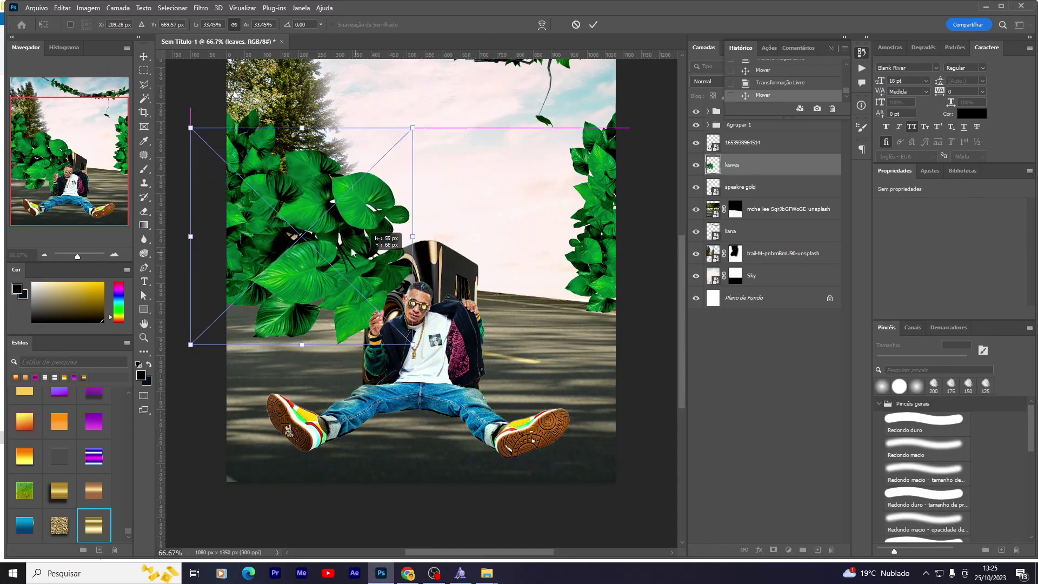
left_click_drag(391, 90, 274, 203)
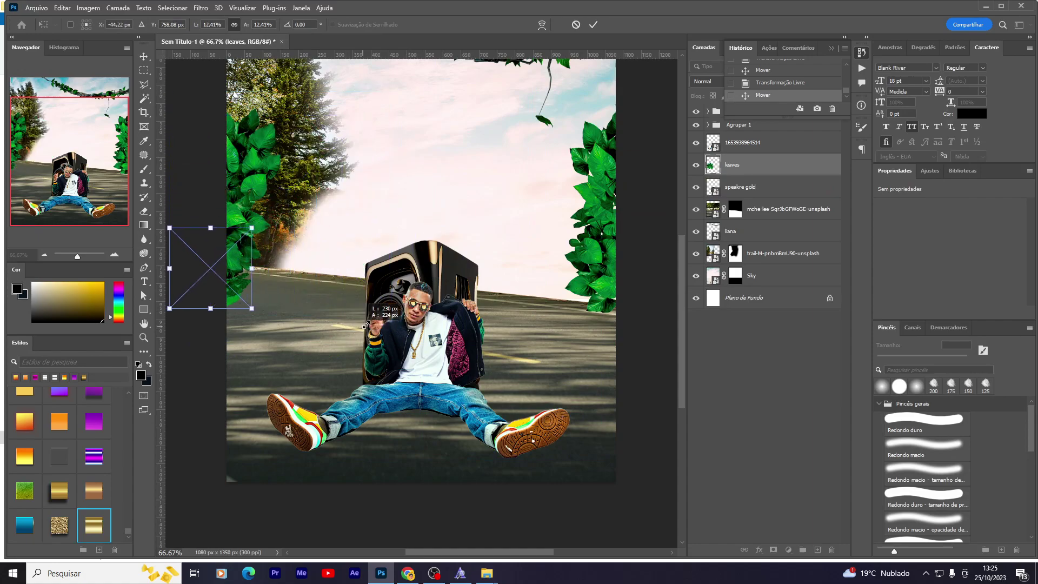
left_click_drag(243, 254, 288, 234)
left_click_drag(352, 225, 270, 310)
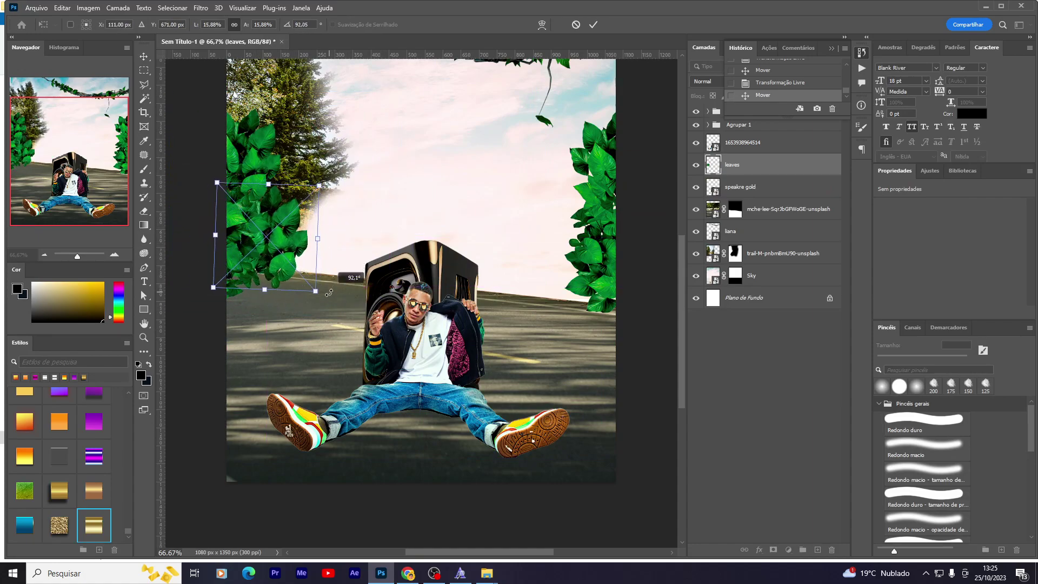
key("Return")
key("Delete")
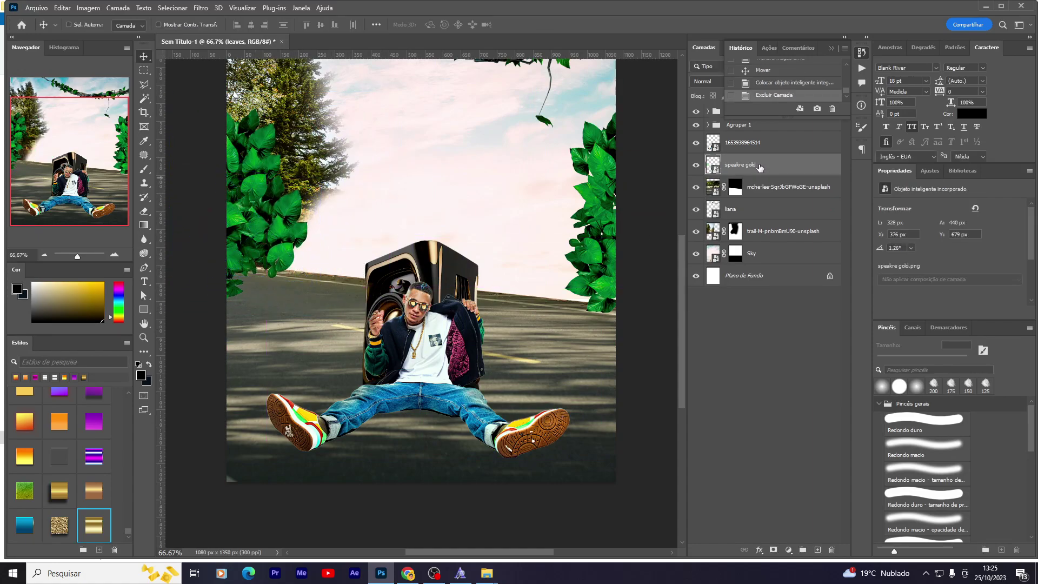
left_click(760, 209)
left_click_drag(770, 165, 745, 222)
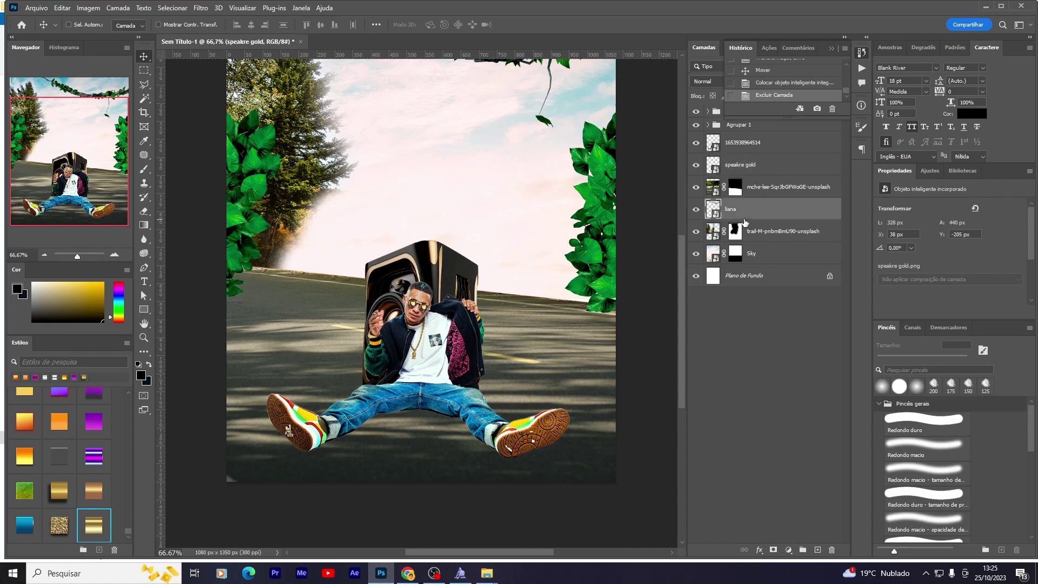
Step: Delete the trail photo's layer mask and enlarge the photo to fill the canvas
left_click(834, 48)
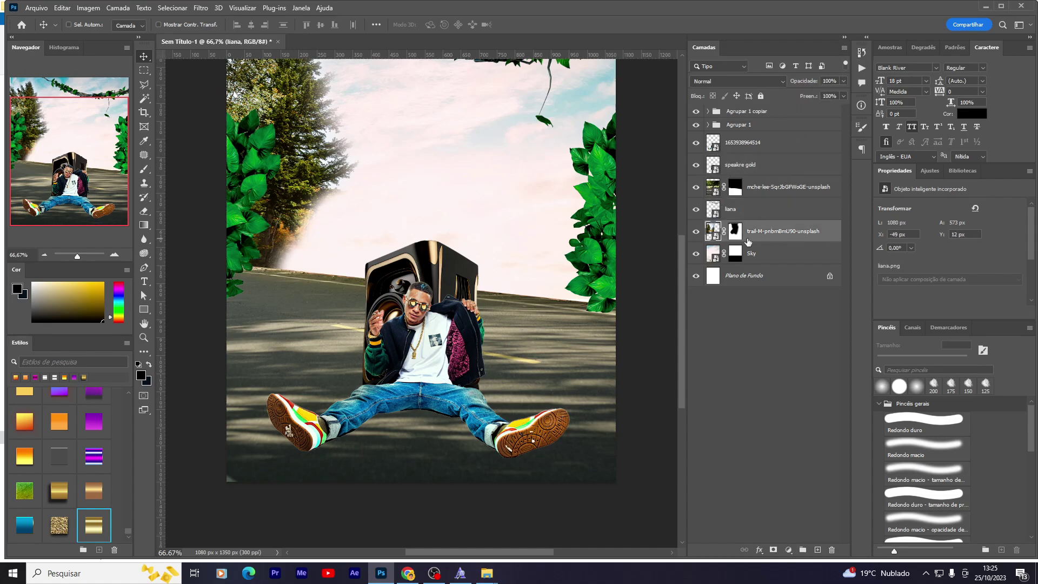
left_click(783, 231)
scroll(475, 249, "up", 3)
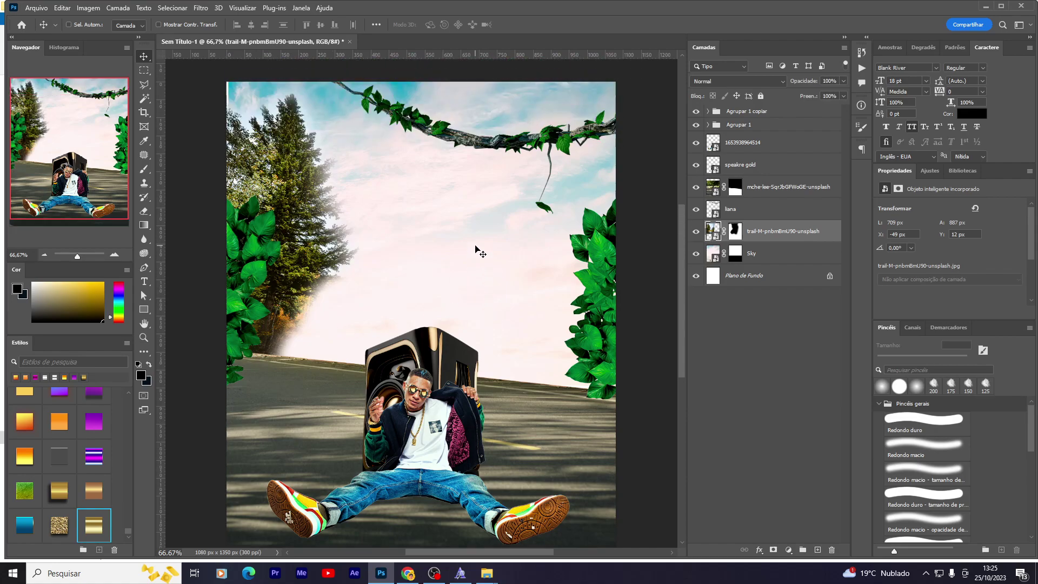
right_click(740, 232)
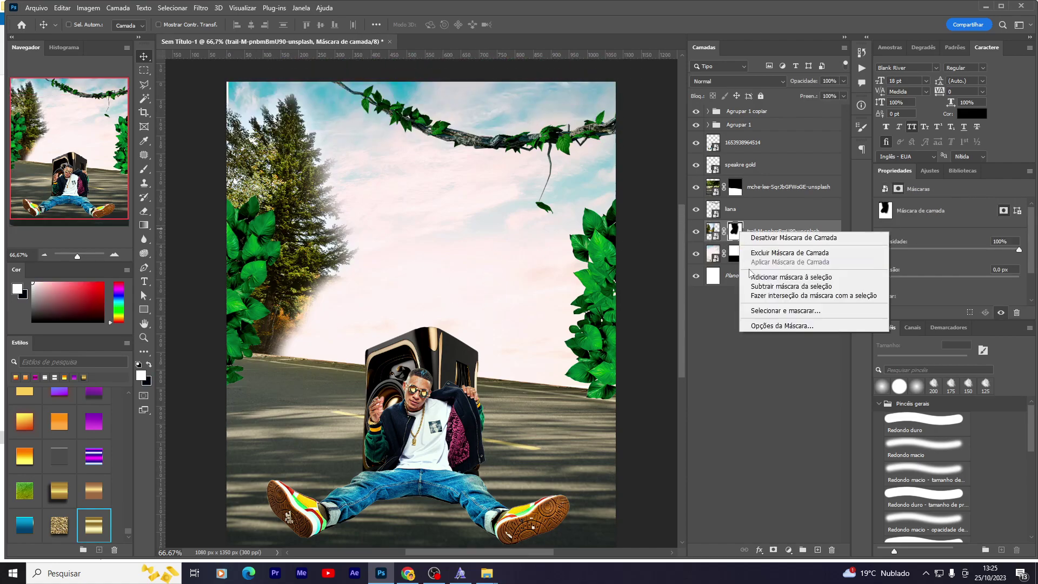
left_click(769, 254)
key("ctrl+t")
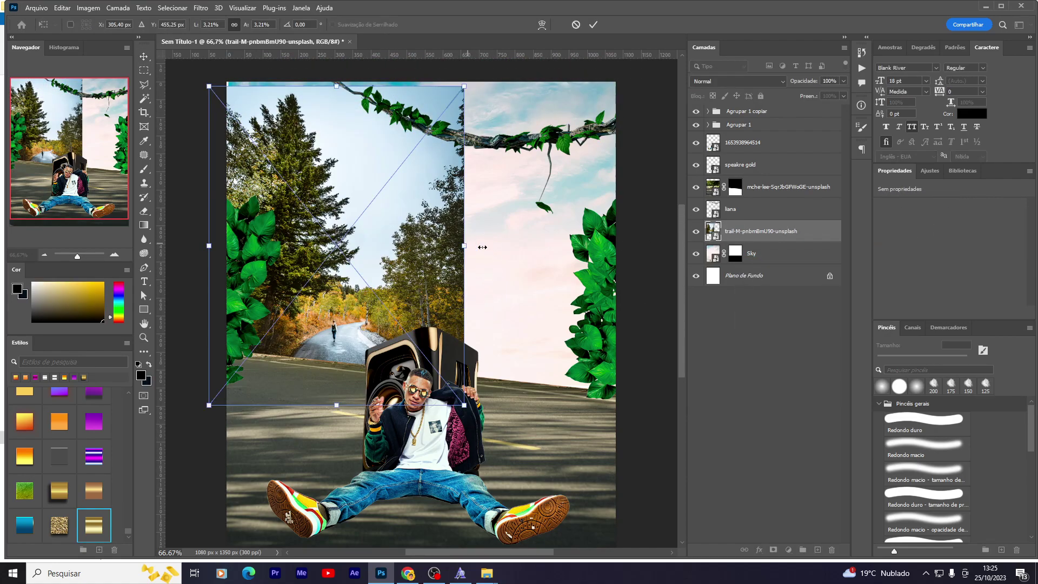
mouse_move(480, 244)
left_mouse_down()
mouse_move(494, 365)
mouse_move(525, 359)
left_mouse_up()
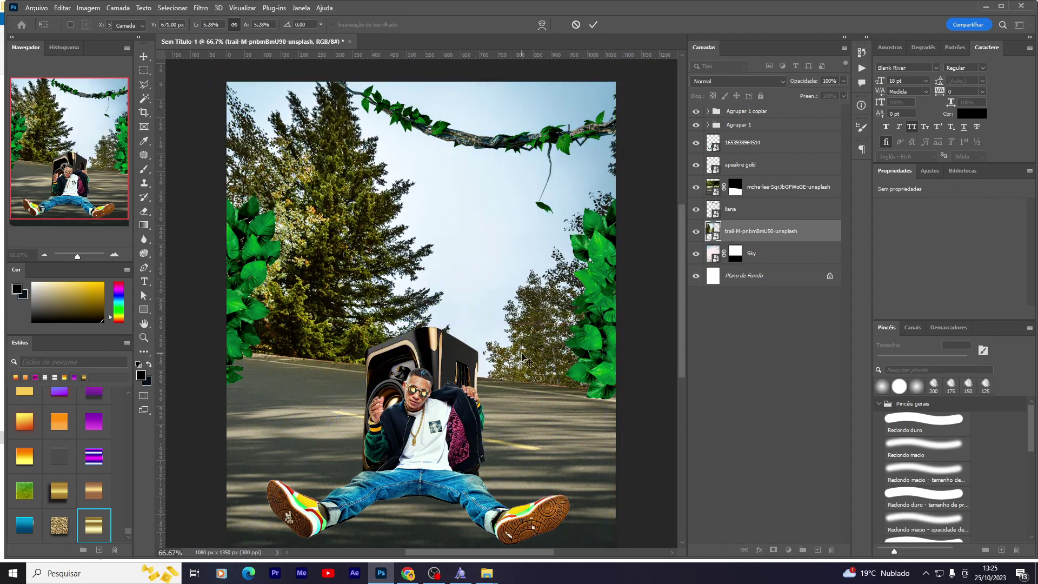
key("Return")
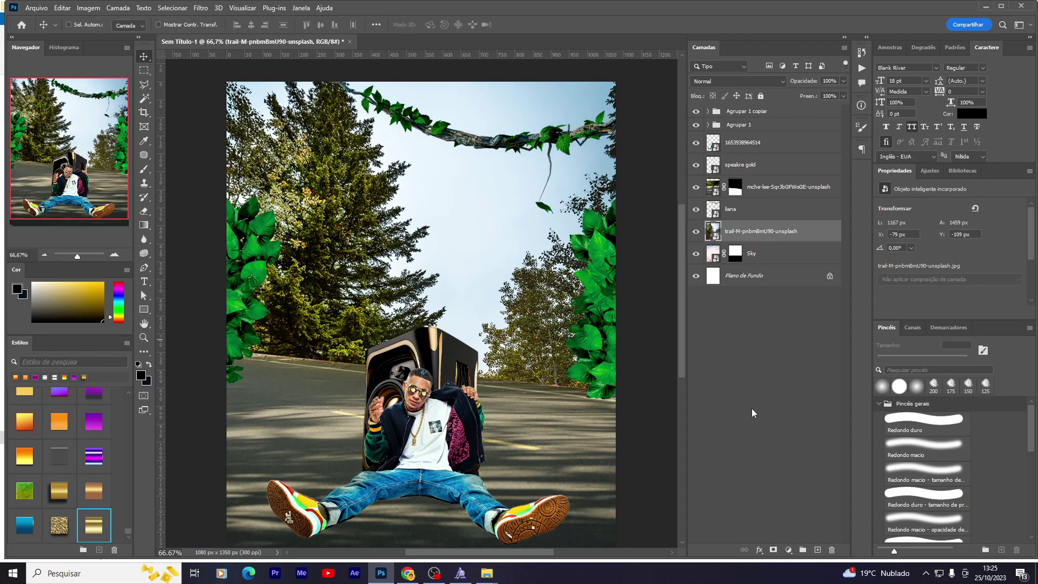
Step: Add a new mask and erase the photo's top with a soft brush to reveal the pink sky
left_click(773, 550)
key("x")
key("e")
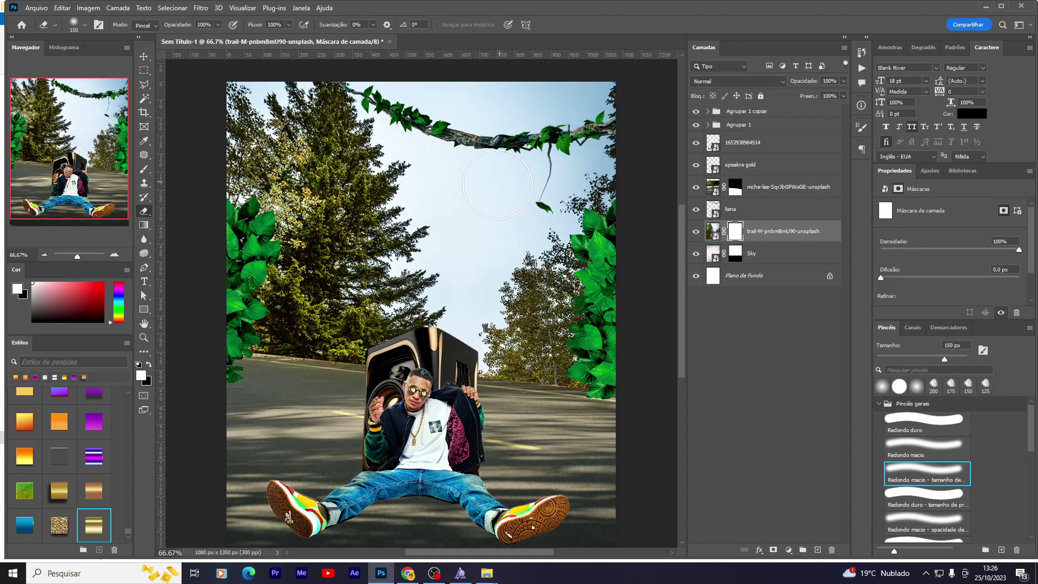
key("bracketright")
key("bracketright")
key("bracketright")
mouse_move(579, 115)
left_mouse_down()
mouse_move(487, 150)
mouse_move(475, 105)
mouse_move(480, 213)
mouse_move(443, 232)
left_mouse_up()
key("bracketleft")
key("bracketleft")
left_click_drag(440, 301, 463, 308)
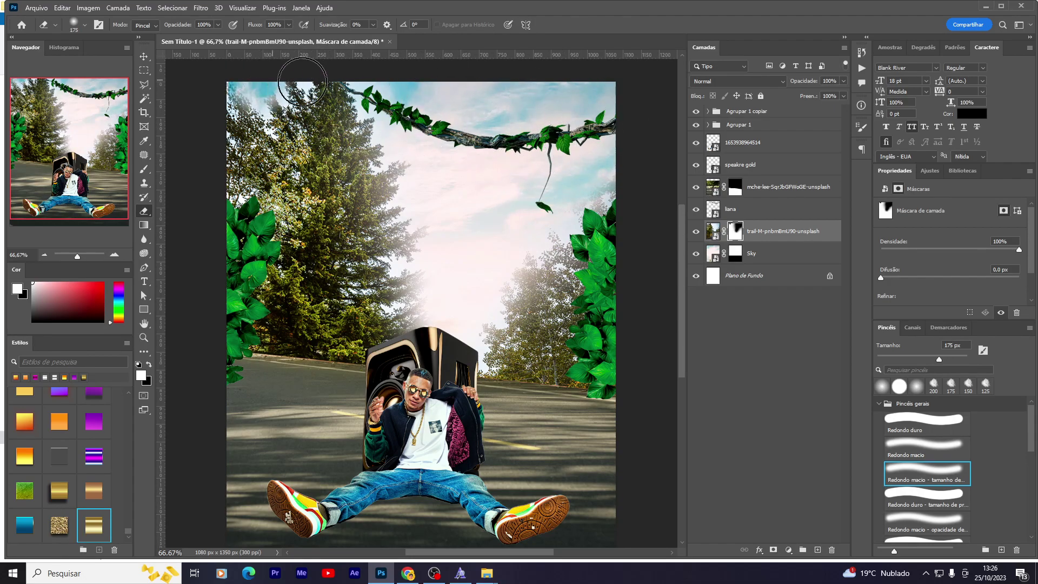
Step: Check the scene with the seated figure hidden
scroll(501, 172, "down", 1)
key("v")
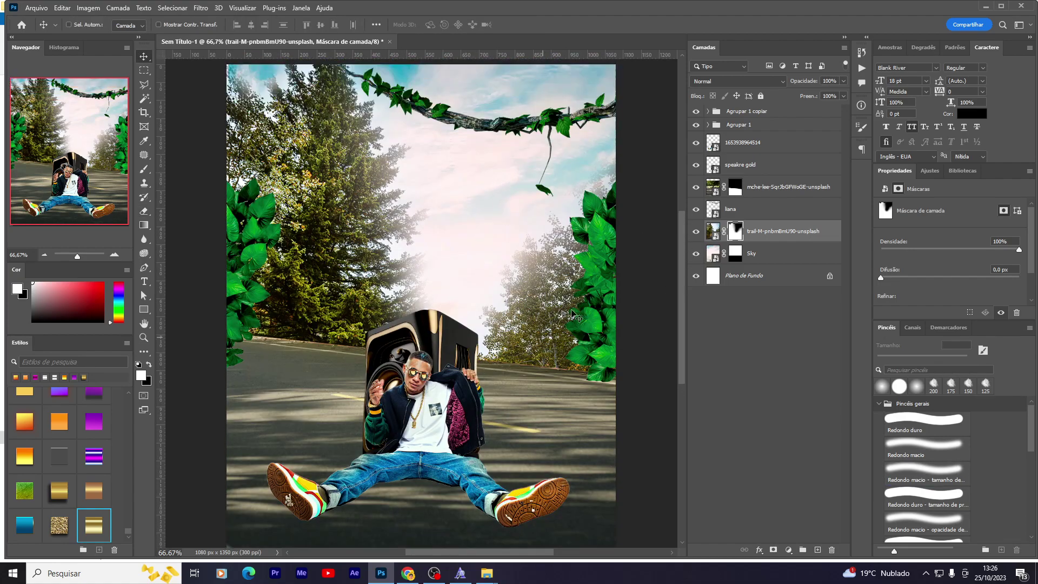
left_click(696, 142)
scroll(432, 356, "down", 3)
scroll(508, 317, "down", 3)
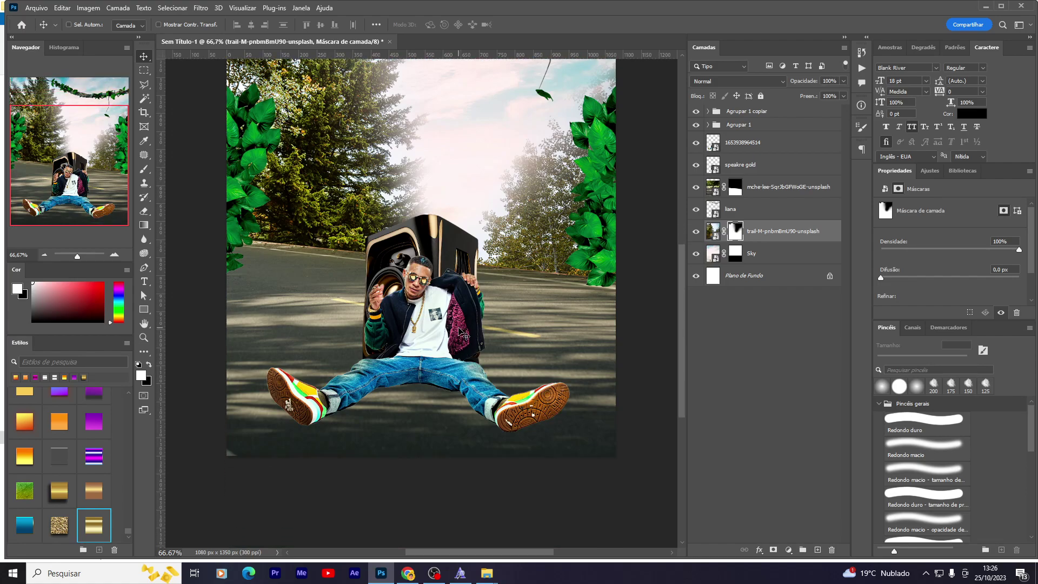
scroll(489, 316, "up", 2)
mouse_move(486, 573)
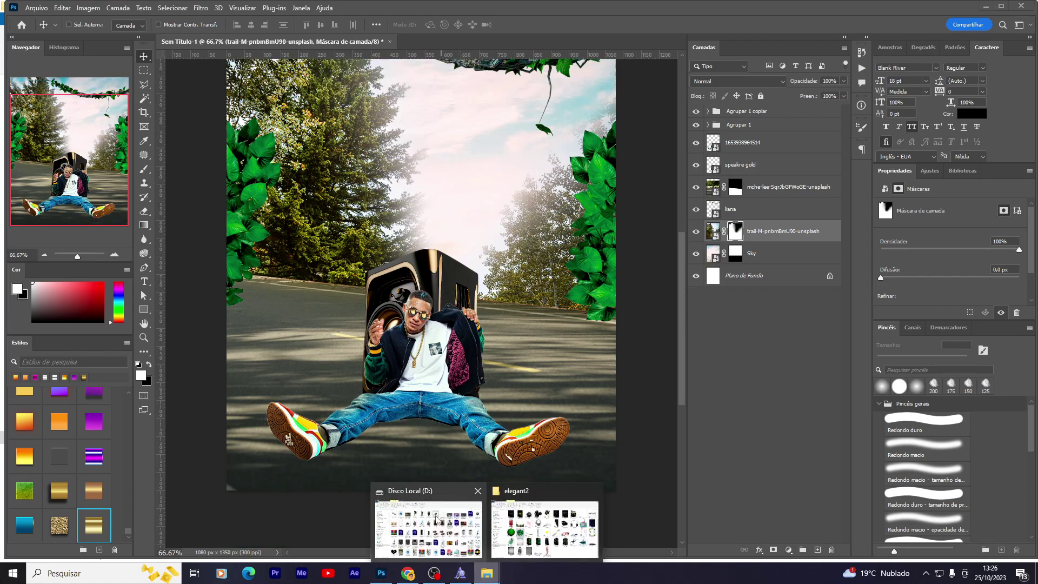
Step: Place the hooded man photo from the figures folder into the flyer and shrink it
left_click(438, 519)
left_click(402, 134)
left_click_drag(408, 133, 378, 362)
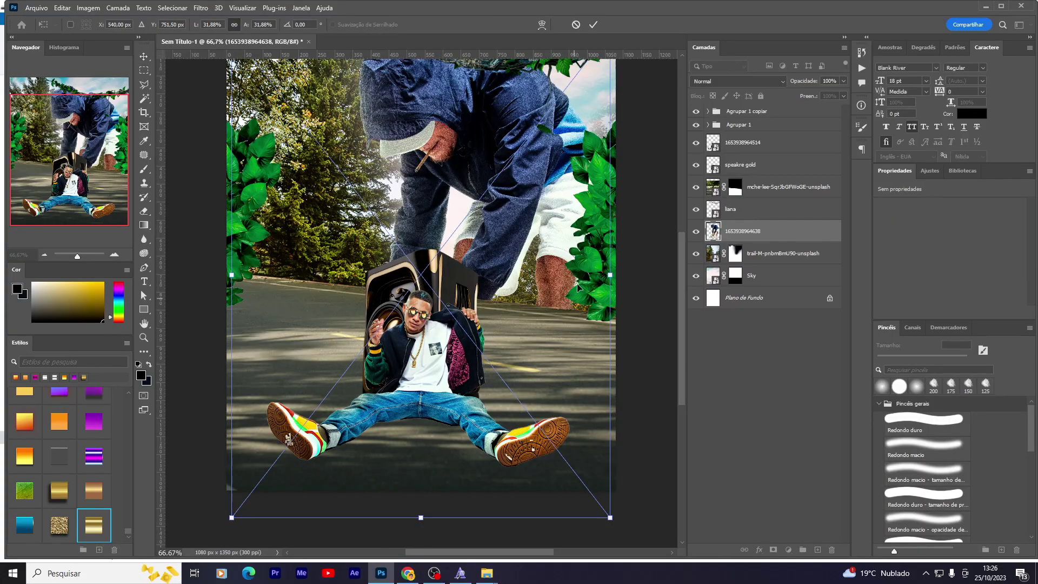
left_click_drag(610, 275, 427, 254)
key("Return")
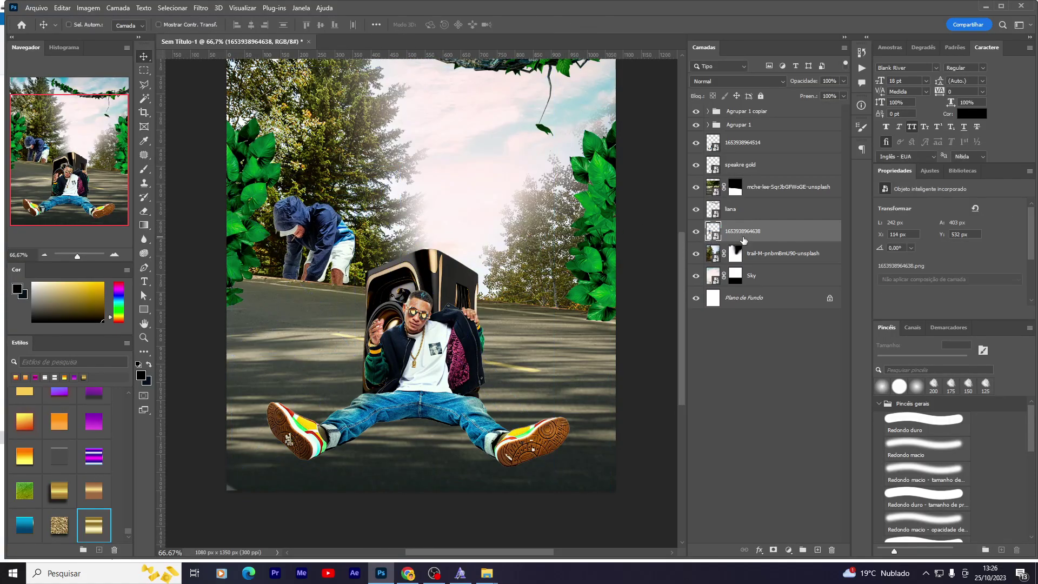
Step: Raise the hooded man's layer, set him on the left of the road, and shrink him further
left_click_drag(745, 232, 746, 135)
left_click_drag(363, 290, 362, 310)
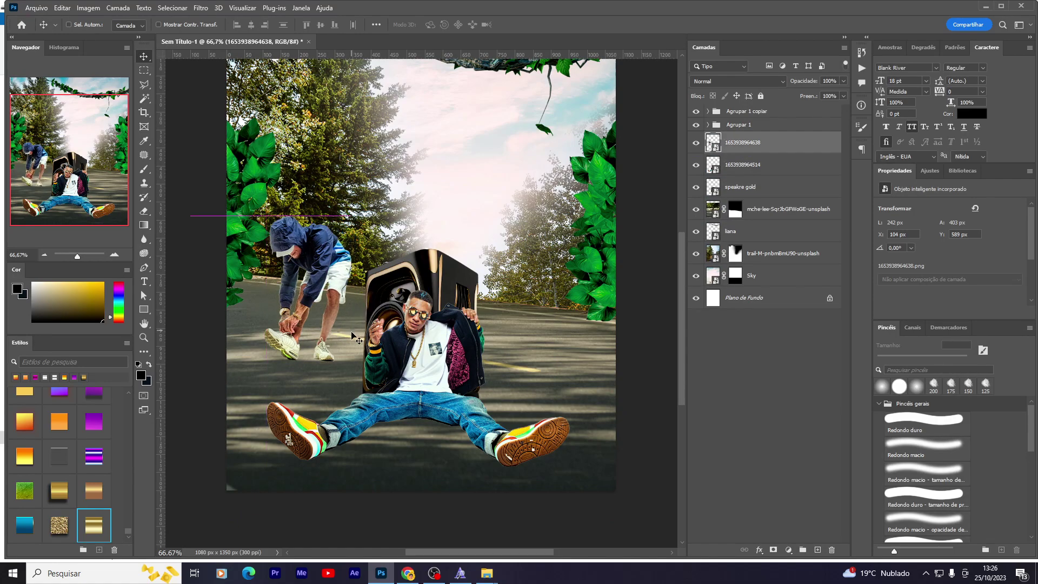
key("ctrl+t")
left_click_drag(301, 190, 301, 236)
key("Return")
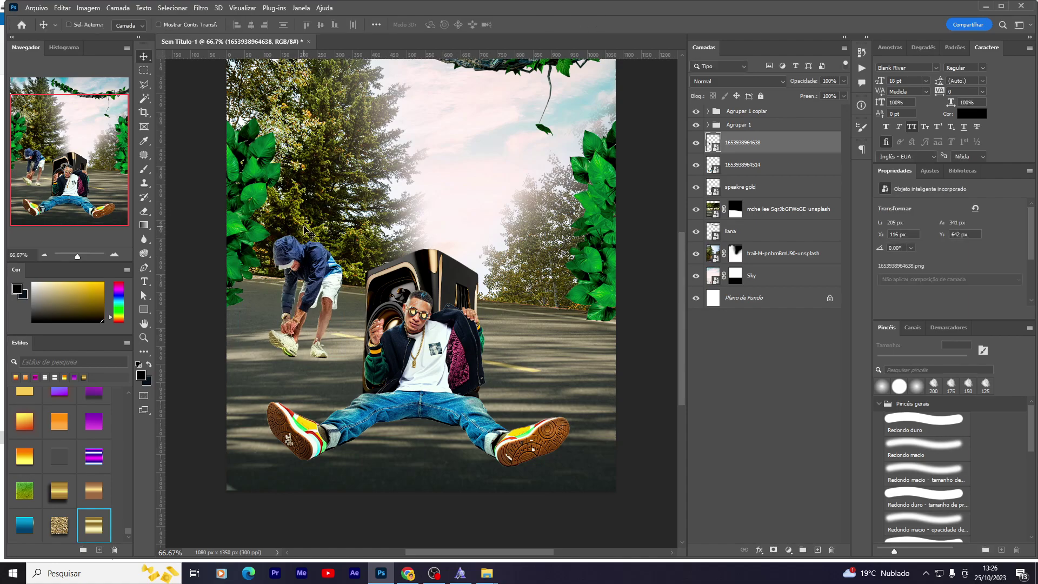
scroll(379, 404, "up", 2)
scroll(377, 405, "down", 1)
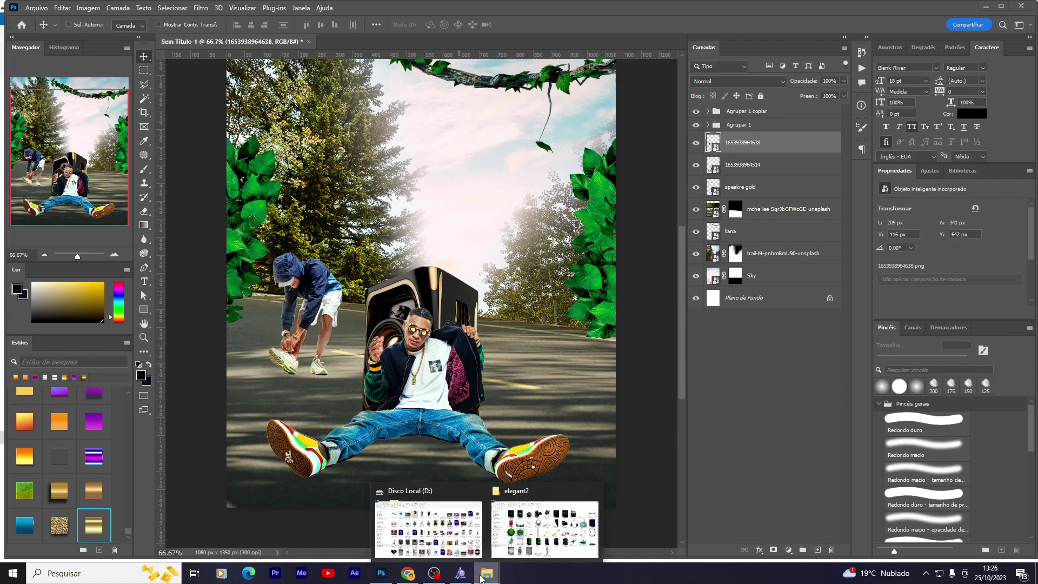
left_click(443, 519)
left_click(541, 164)
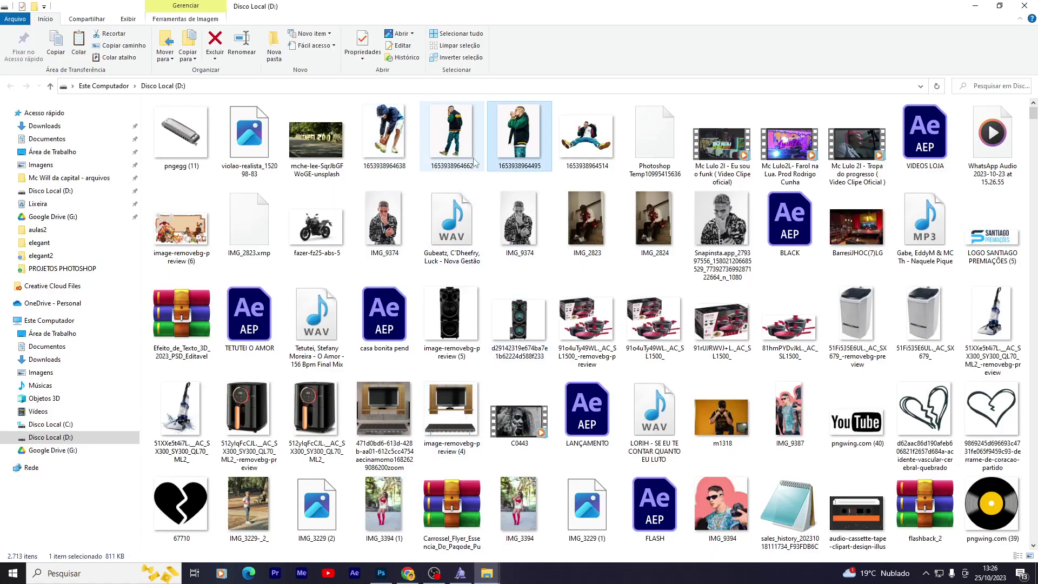
left_click(468, 157)
mouse_move(452, 132)
left_mouse_down()
mouse_move(429, 526)
mouse_move(431, 385)
left_mouse_up()
key("Return")
Step: Mask the standing man's white background, convert him to a smart object, and shrink him to about 60%
key("w")
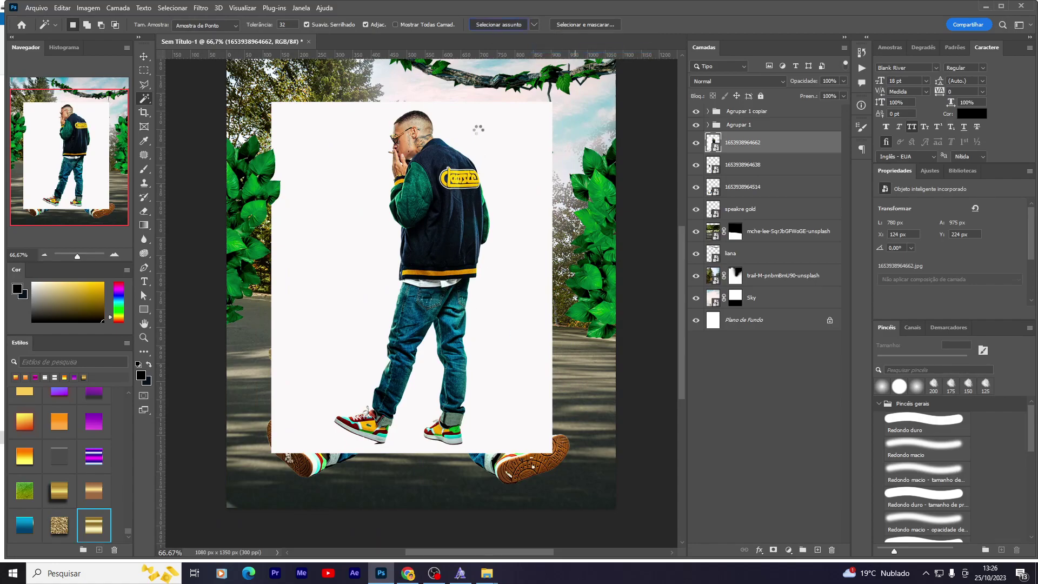
left_click(772, 550)
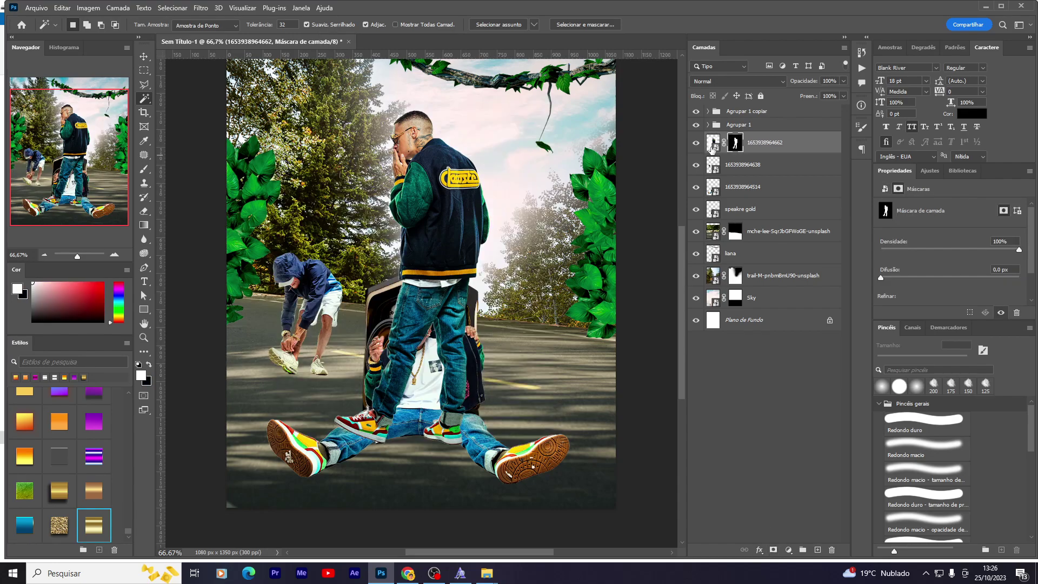
right_click(712, 149)
left_click(817, 232)
key("ctrl+t")
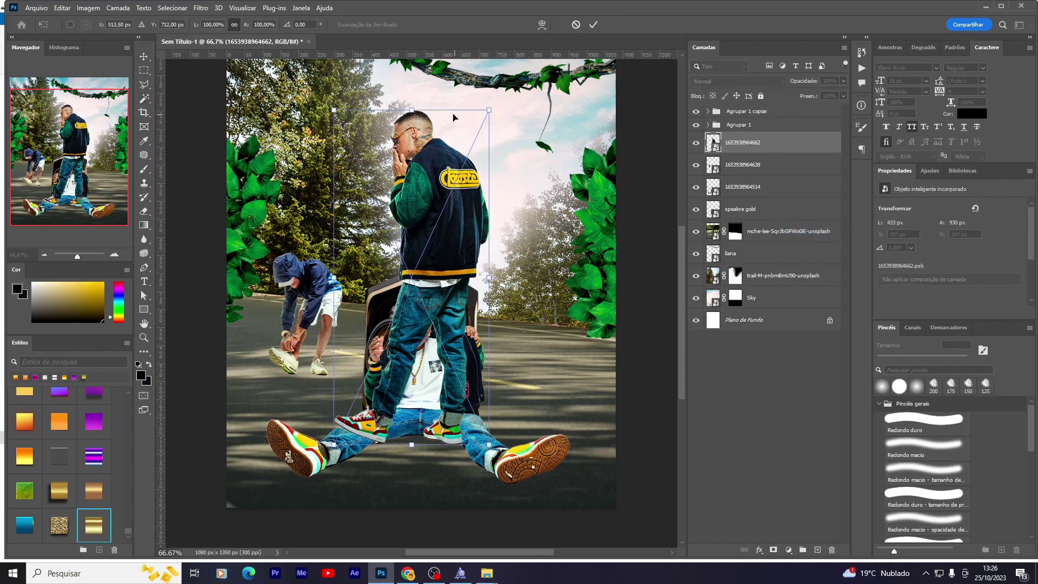
left_click_drag(411, 110, 412, 245)
key("Return")
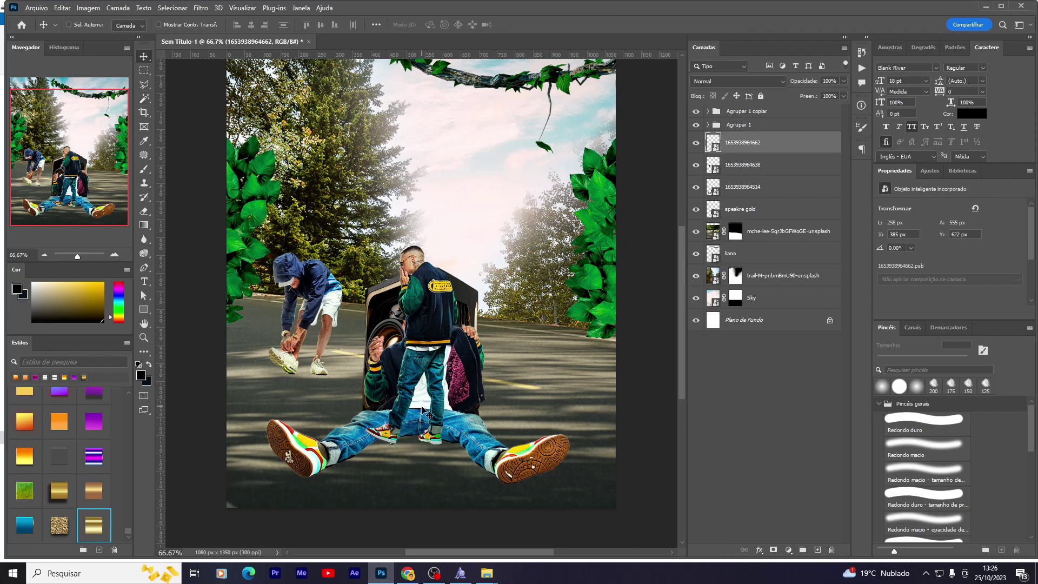
Step: Move the standing man to the right side of the road and fine-tune his placement
left_click_drag(421, 407, 557, 369)
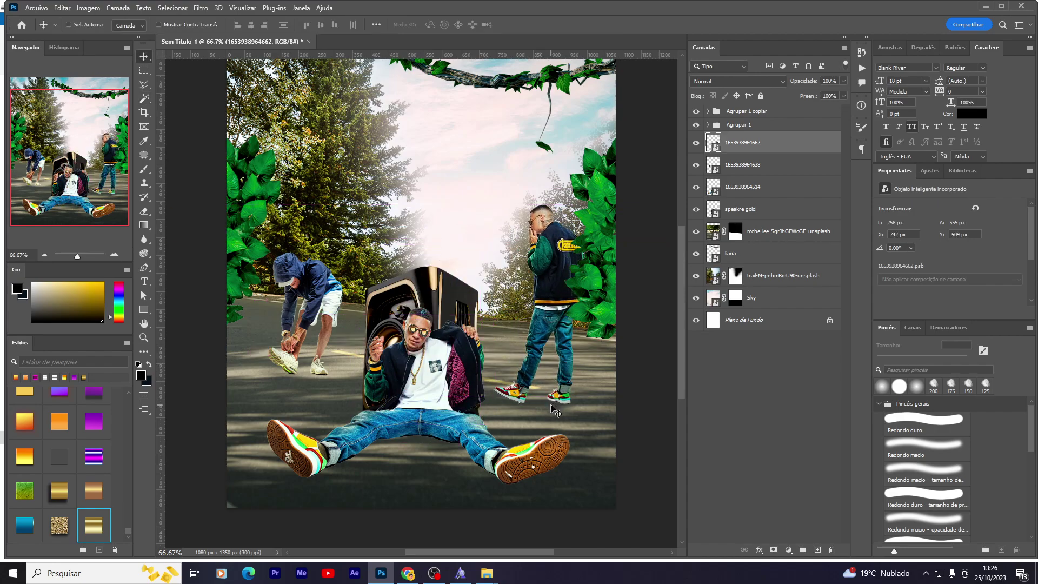
key("ctrl+t")
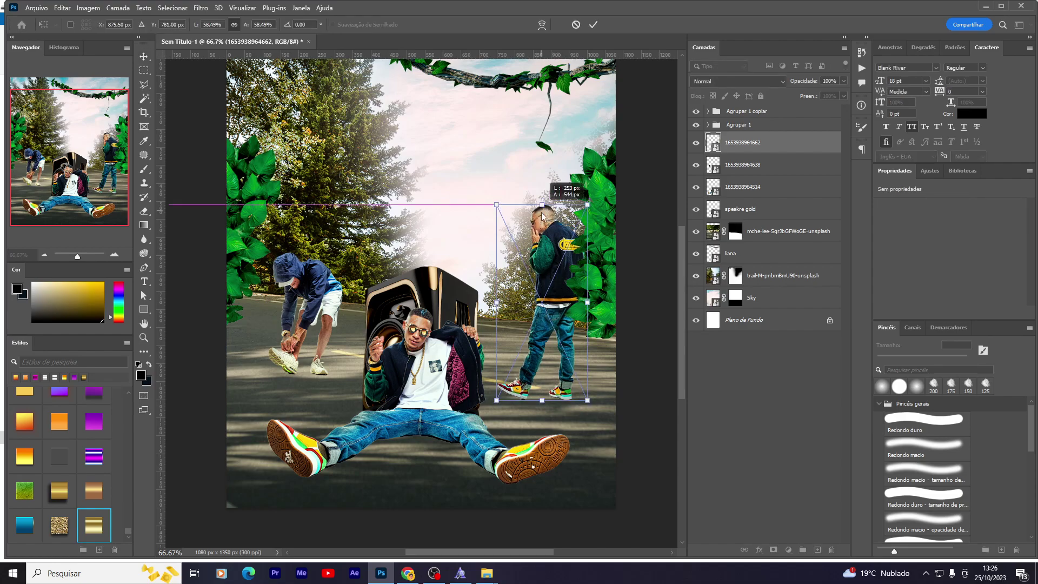
left_click_drag(500, 307, 496, 299)
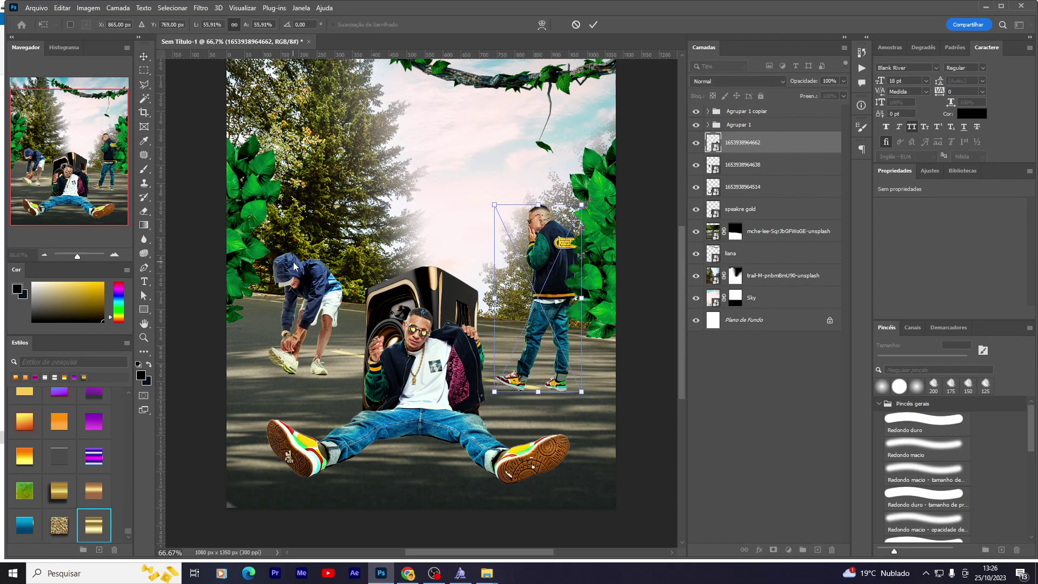
left_click_drag(538, 204, 538, 200)
key("Return")
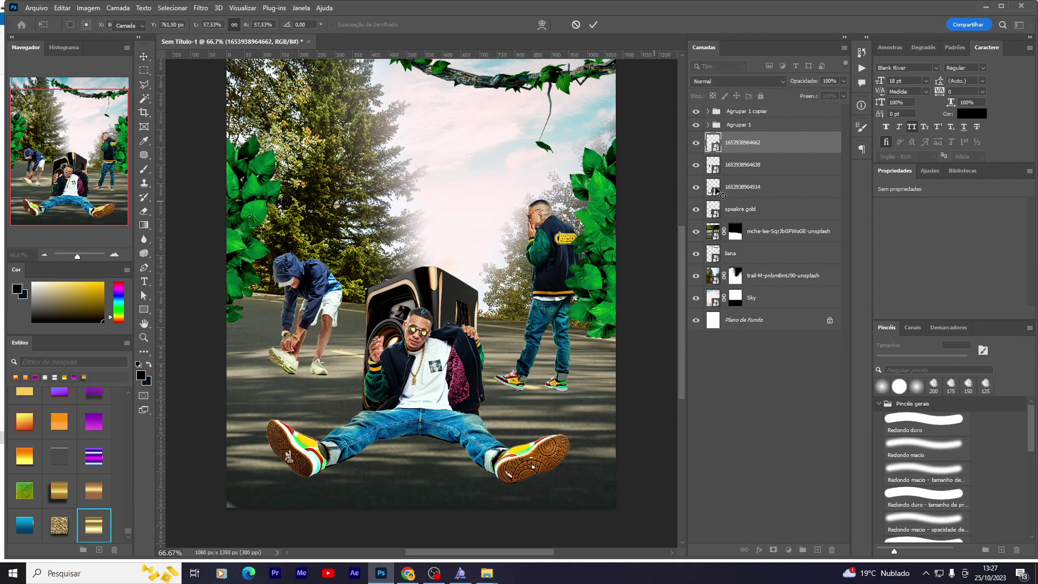
Step: Enlarge the hooded man slightly
left_click(742, 164)
key("ctrl+t")
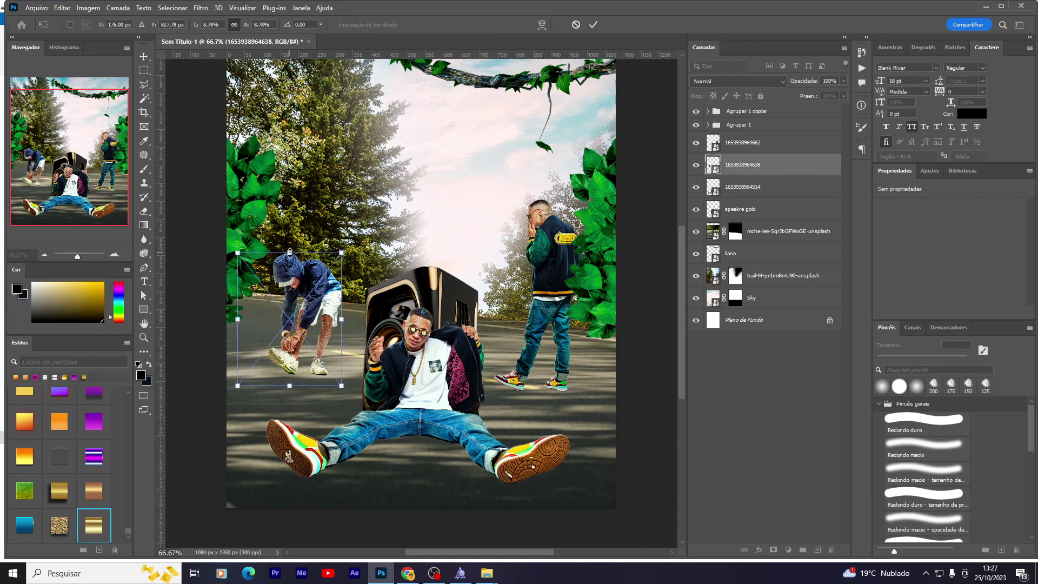
left_click_drag(290, 253, 291, 245)
key("Return")
scroll(529, 393, "up", 2)
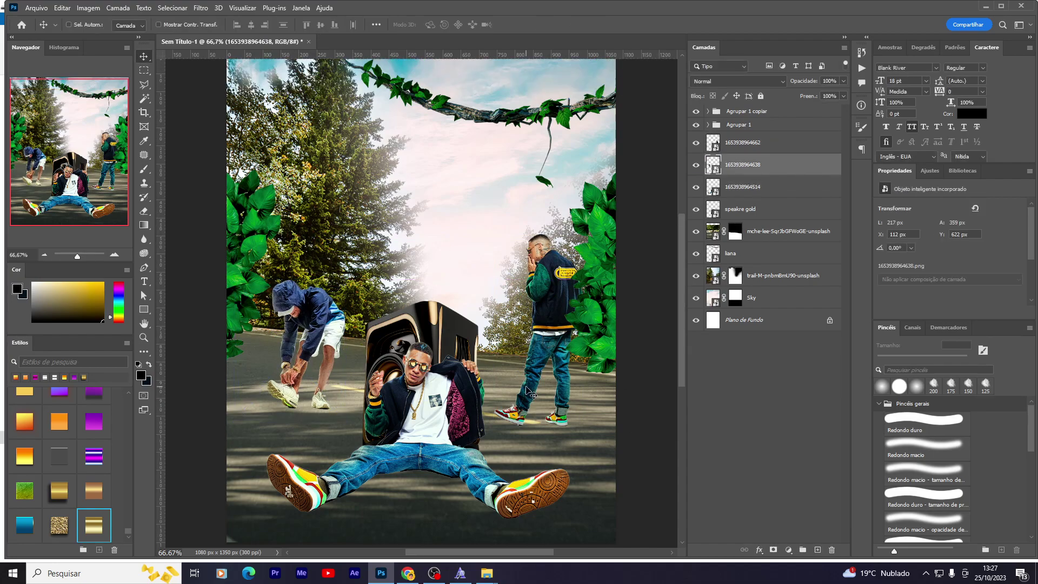
scroll(403, 417, "down", 3)
scroll(484, 432, "down", 2)
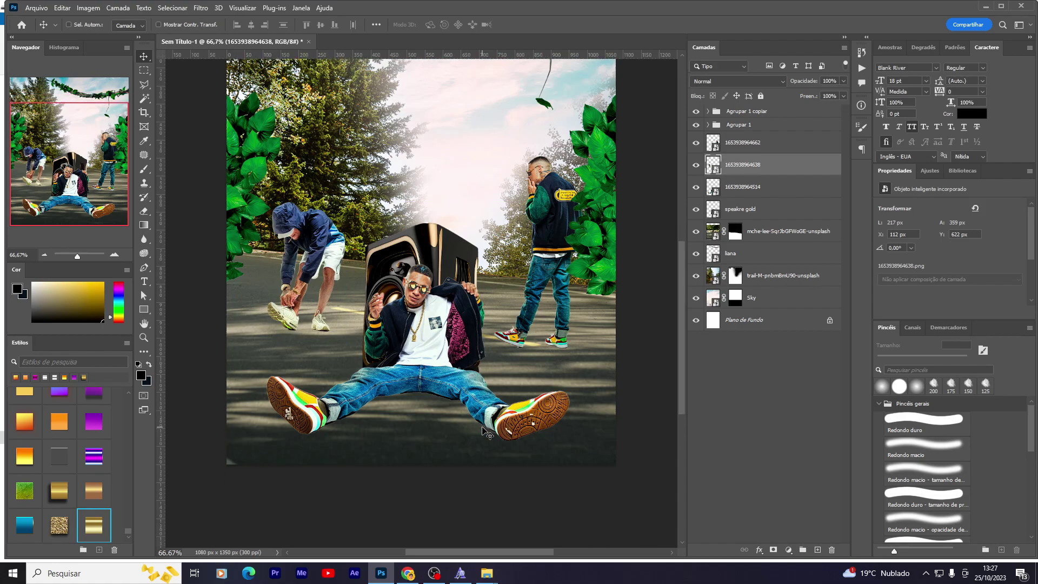
scroll(485, 433, "up", 3)
scroll(541, 389, "down", 3)
scroll(600, 341, "up", 3)
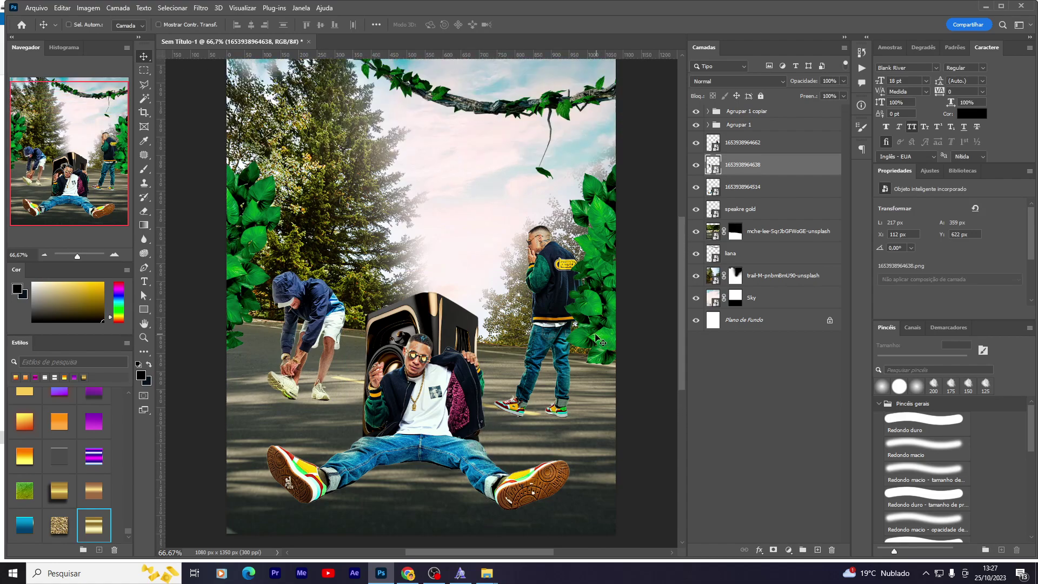
Step: Step through the seated man, standing man and speaker layers, checking each transform
key("alt+bracketleft")
key("ctrl+t")
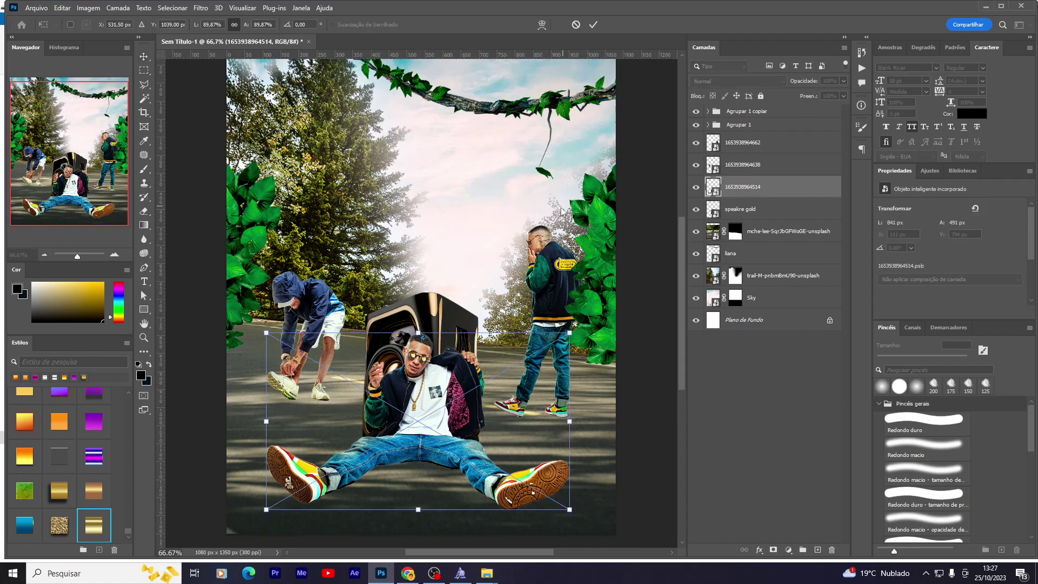
key("Return")
key("alt+bracketleft")
left_click(557, 216, "ctrl")
key("ctrl+t")
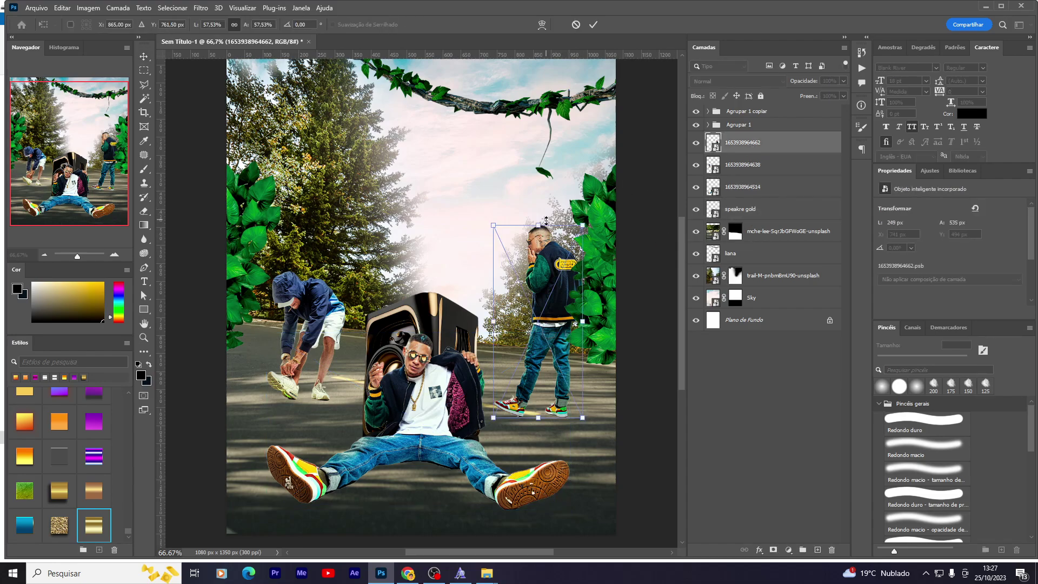
key("Return")
key("alt+bracketleft")
key("alt+bracketleft")
key("alt+bracketleft")
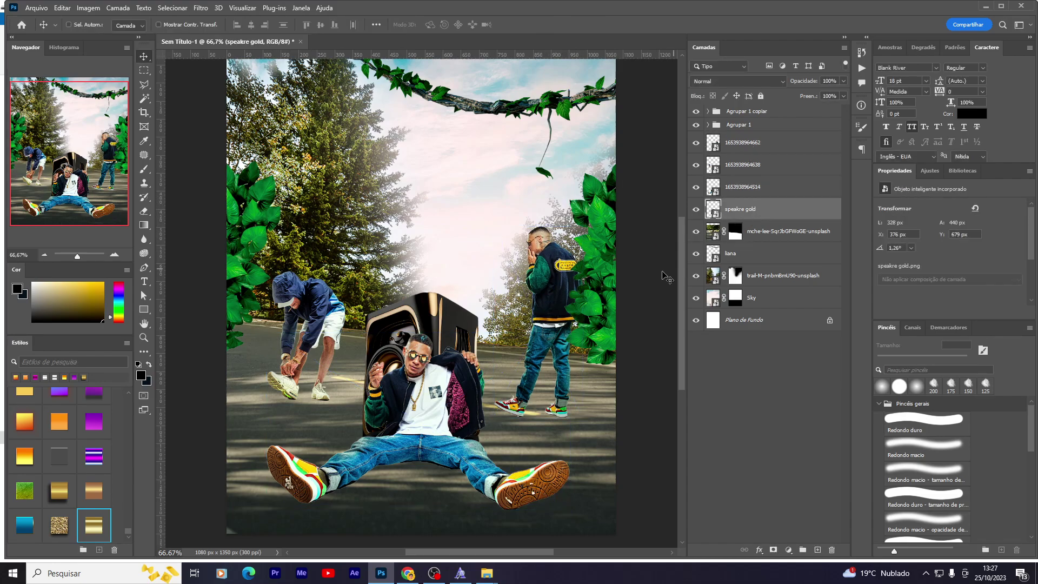
mouse_move(486, 573)
left_click(416, 522)
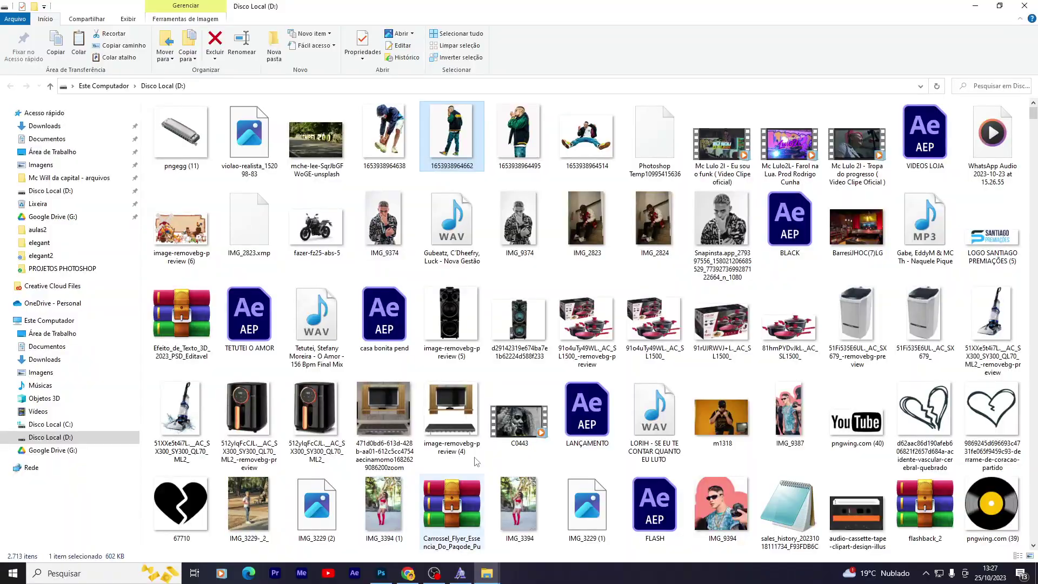
left_click(530, 155)
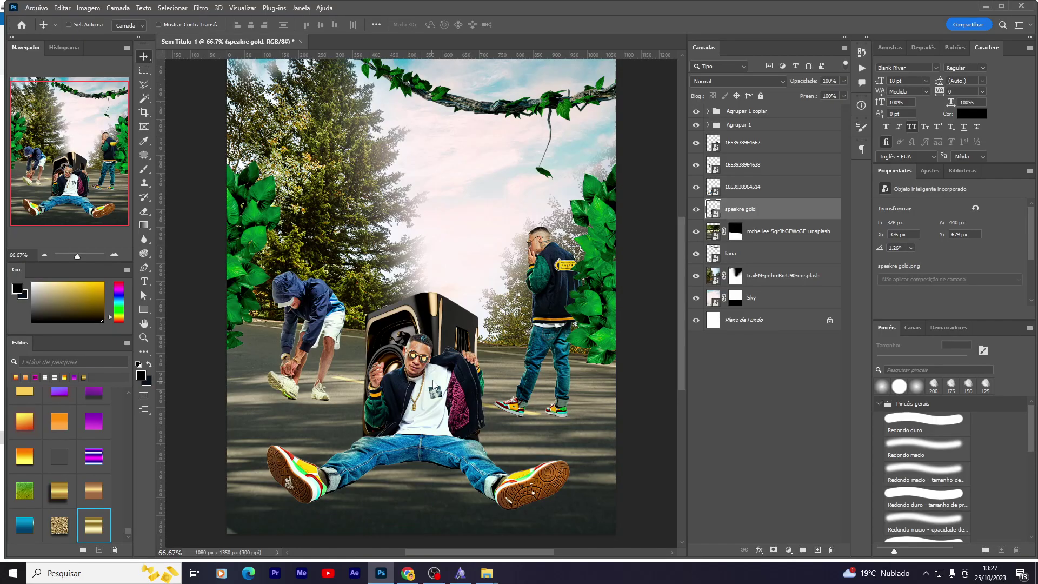
left_click_drag(512, 152, 433, 384)
Step: Cut the large figure out of its white background with Select Subject and a layer mask
key("Return")
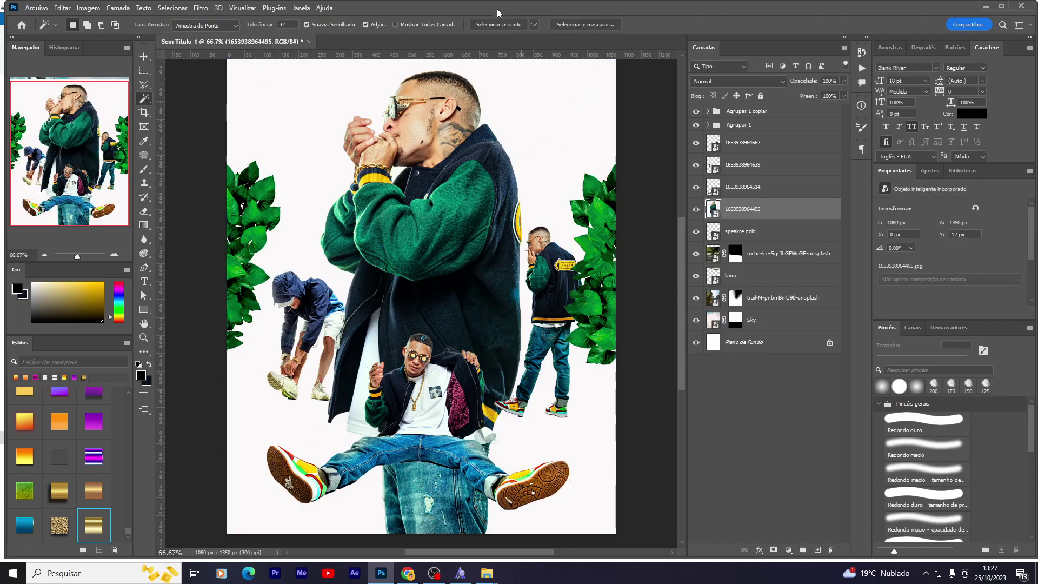
left_click(534, 24)
left_click(509, 35)
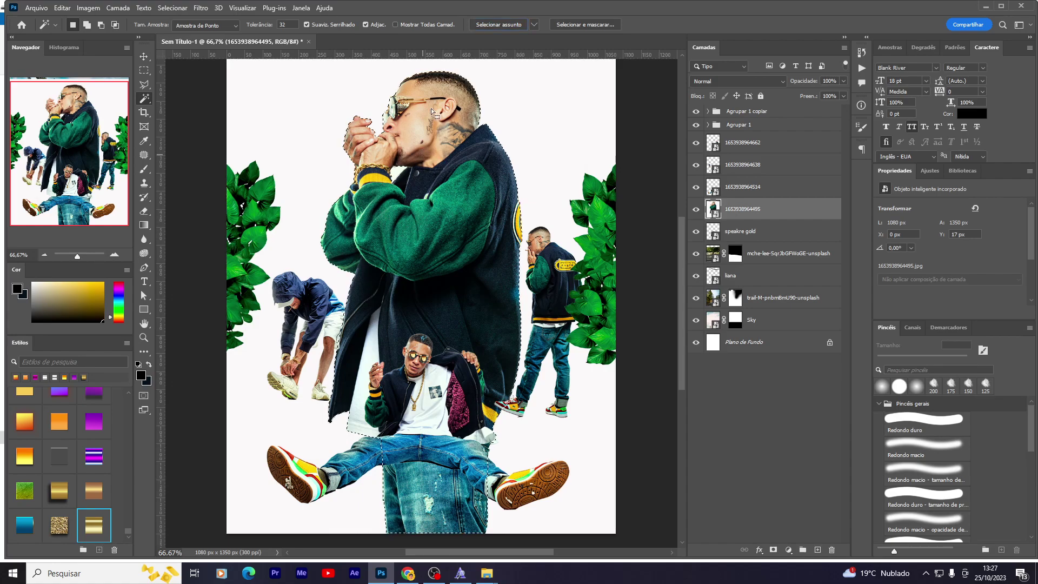
left_click(773, 550)
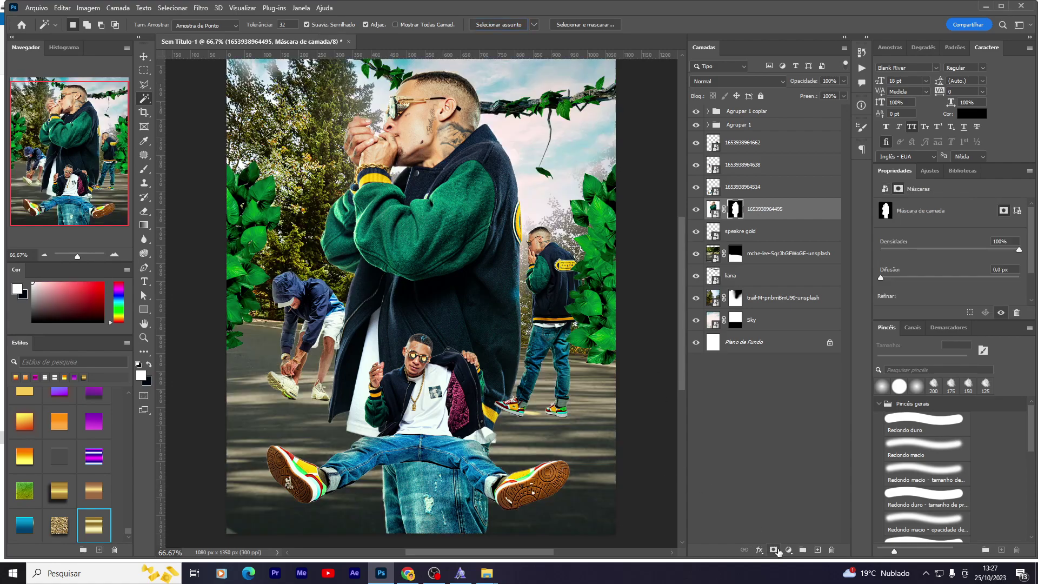
key("v")
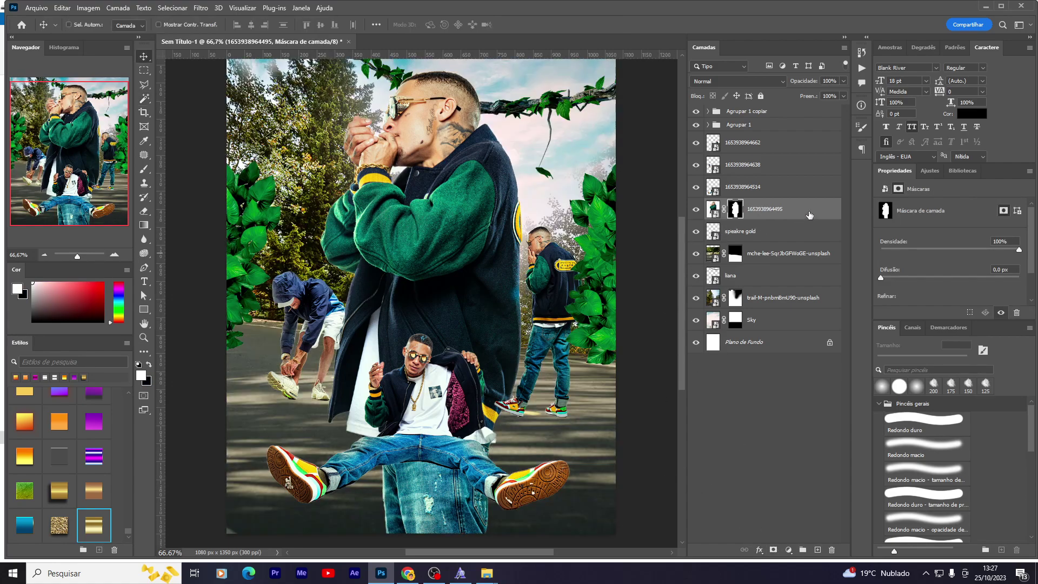
Step: Convert the figure to a Smart Object, scale it to 400 px and move it up
right_click(809, 215)
left_click(832, 236)
key("ctrl+t")
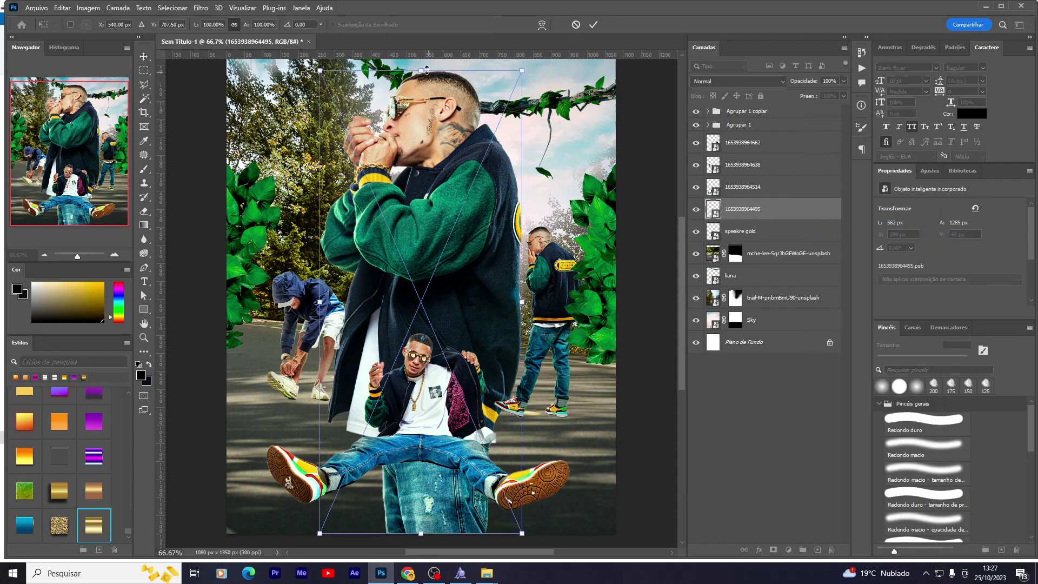
left_click_drag(427, 70, 427, 203)
key("Return")
left_click_drag(450, 293, 450, 210)
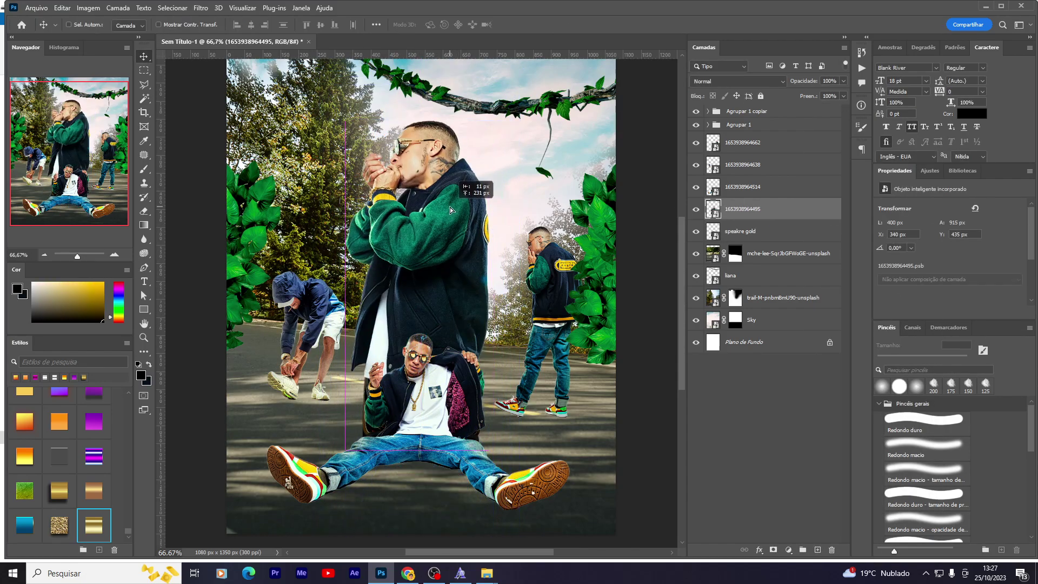
Step: Erase the figure's lower body on a new mask around the seated man
left_click(774, 549)
key("e")
key("x")
mouse_move(487, 454)
left_mouse_down()
mouse_move(433, 398)
mouse_move(411, 324)
left_mouse_up()
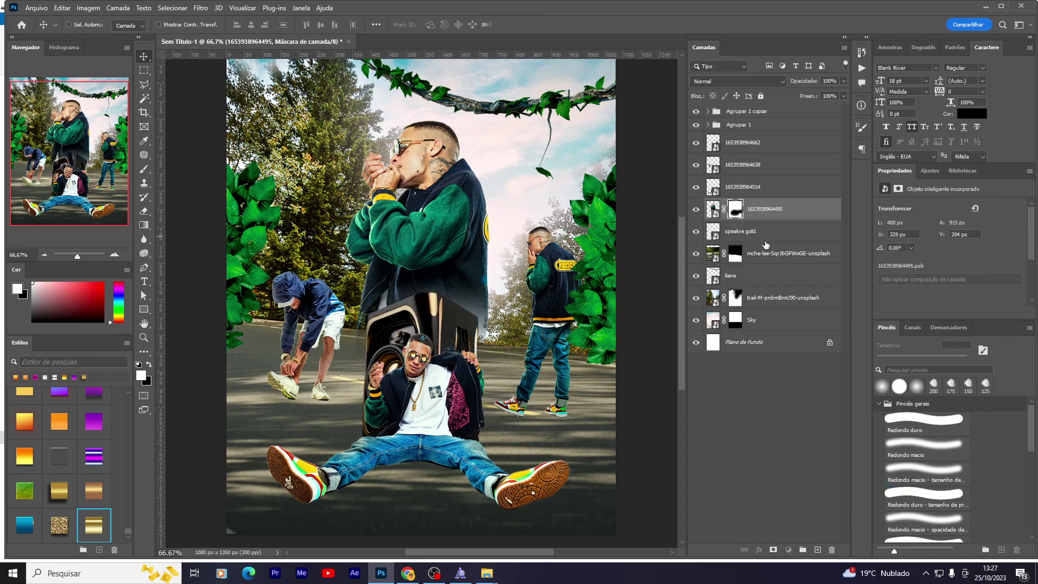
Step: Move the figure's layer below the gold speaker and raise the figure slightly higher
left_click_drag(713, 209, 714, 238)
key("x")
left_click_drag(449, 311, 449, 291)
key("v")
left_click_drag(470, 361, 470, 338)
left_click(741, 209)
Step: Group the speaker and seated man as 'caixa + foto frente' and shift them right
left_click(742, 187, "ctrl")
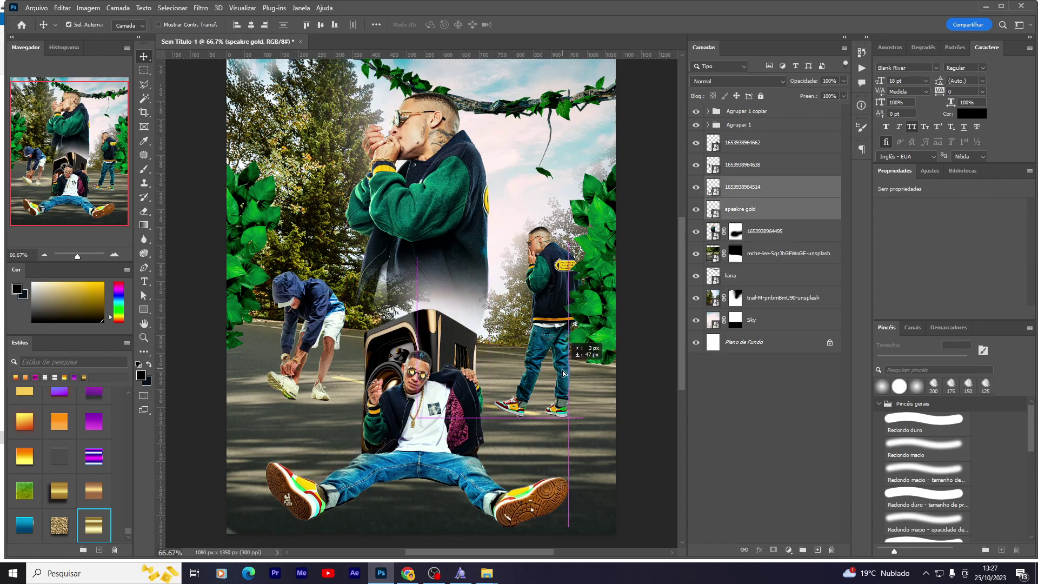
left_click_drag(655, 250, 654, 268)
key("ctrl+g")
type("caixa + foto frente")
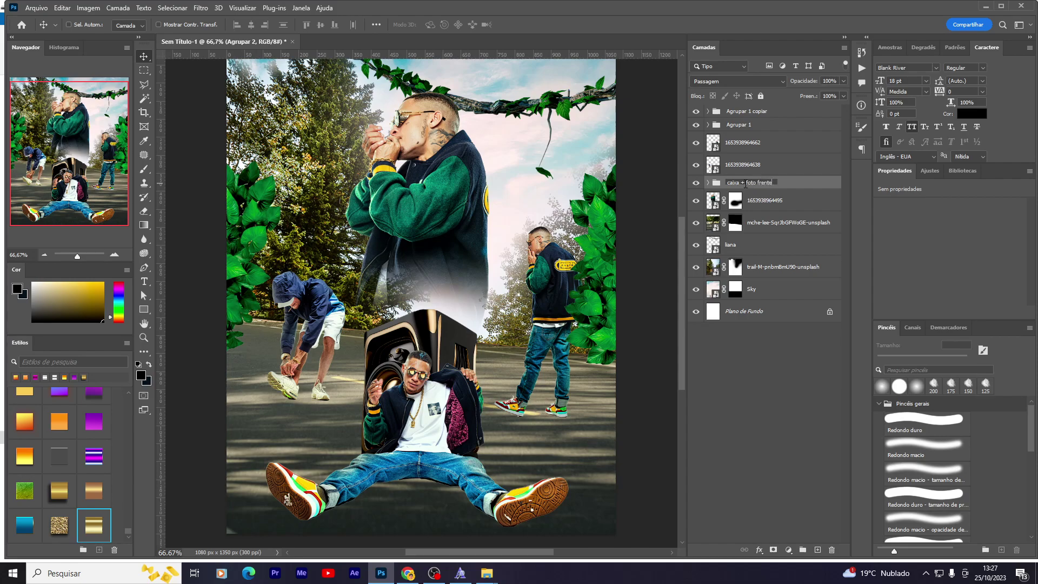
key("Return")
left_click_drag(468, 431, 476, 431)
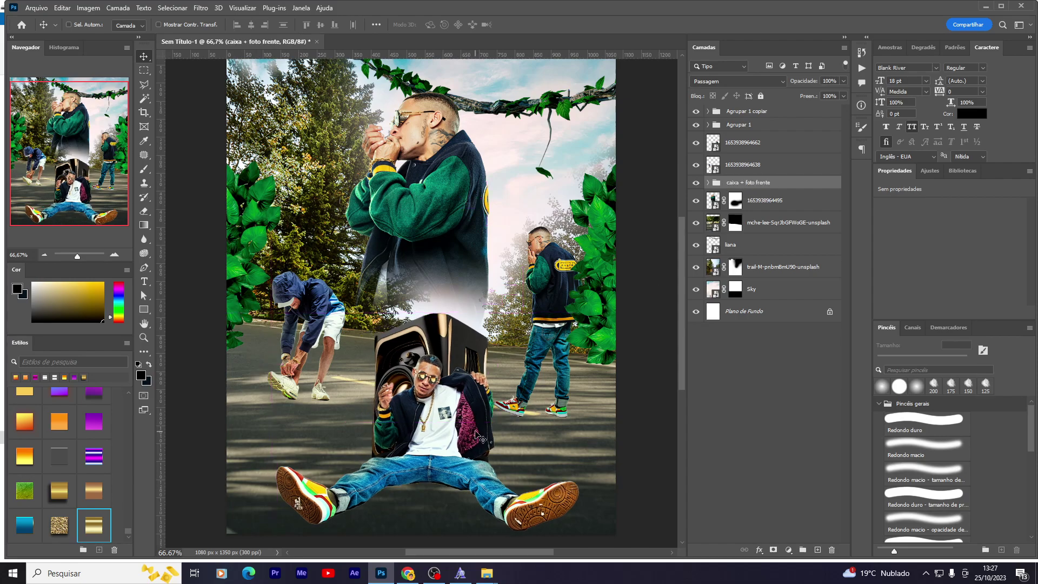
Step: Rename the left leaf group to planta1
left_click(729, 166)
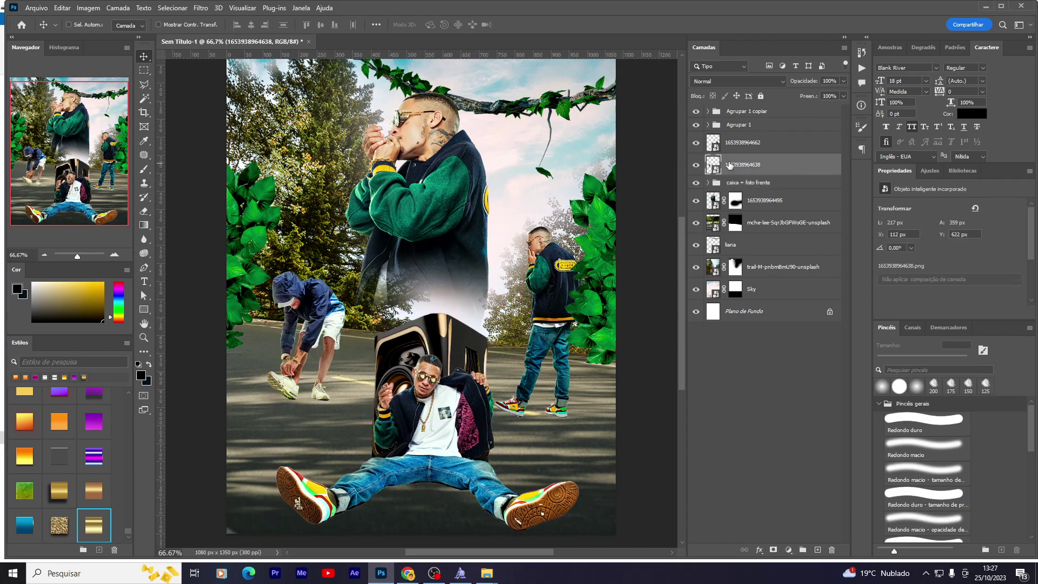
double_click(697, 143)
left_click(696, 114)
left_click(740, 111)
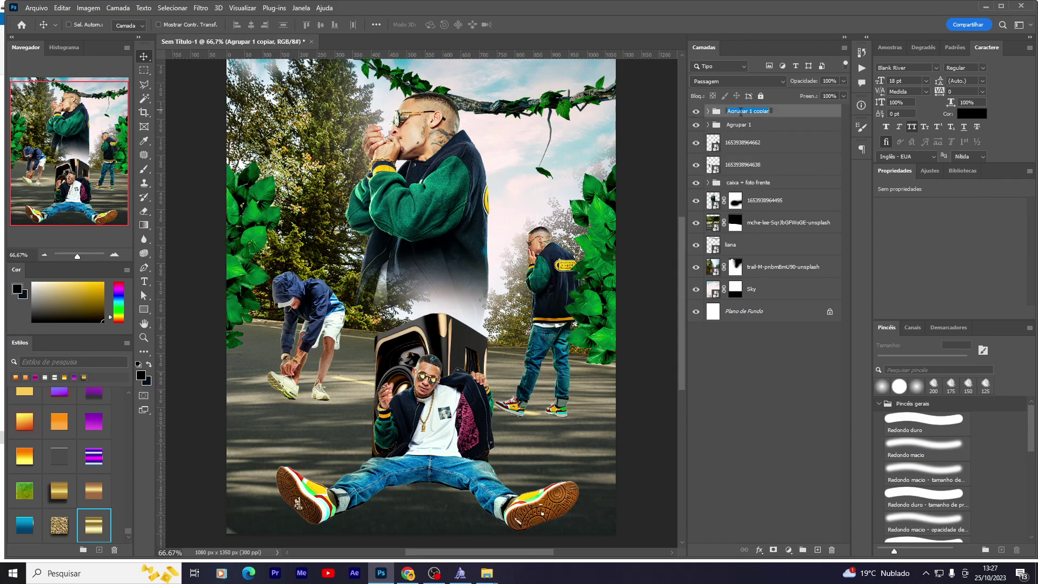
type("planta")
key("Return")
Step: Rename the other leaf group to planta2 and check the trail photo's visibility
left_click(742, 126)
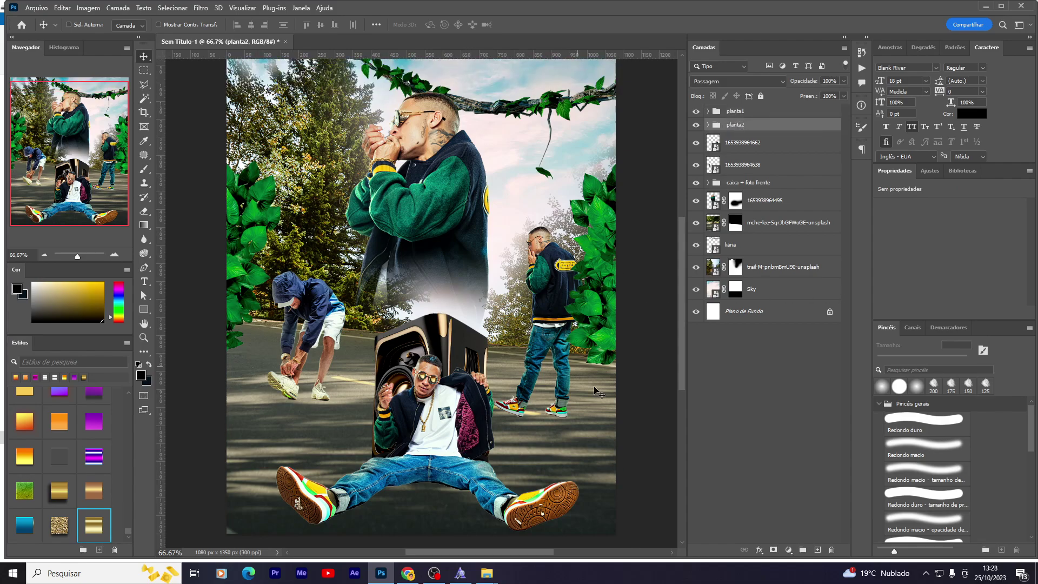
left_click(697, 269)
left_click(757, 269)
left_click(695, 267)
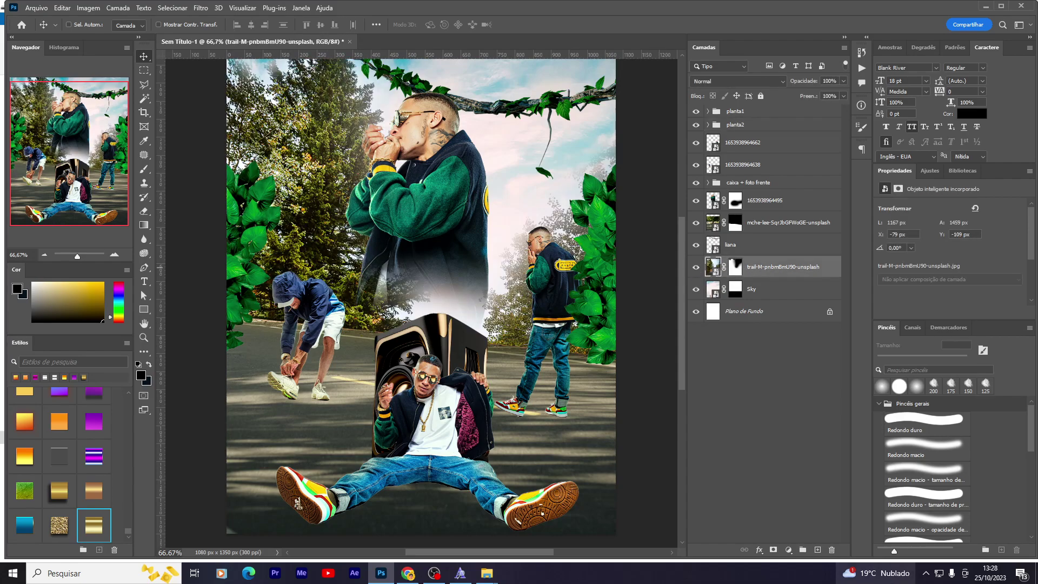
Step: Add an Exposição adjustment above the trail photo with exposure set to -3,80
left_click(788, 550)
left_click(811, 421)
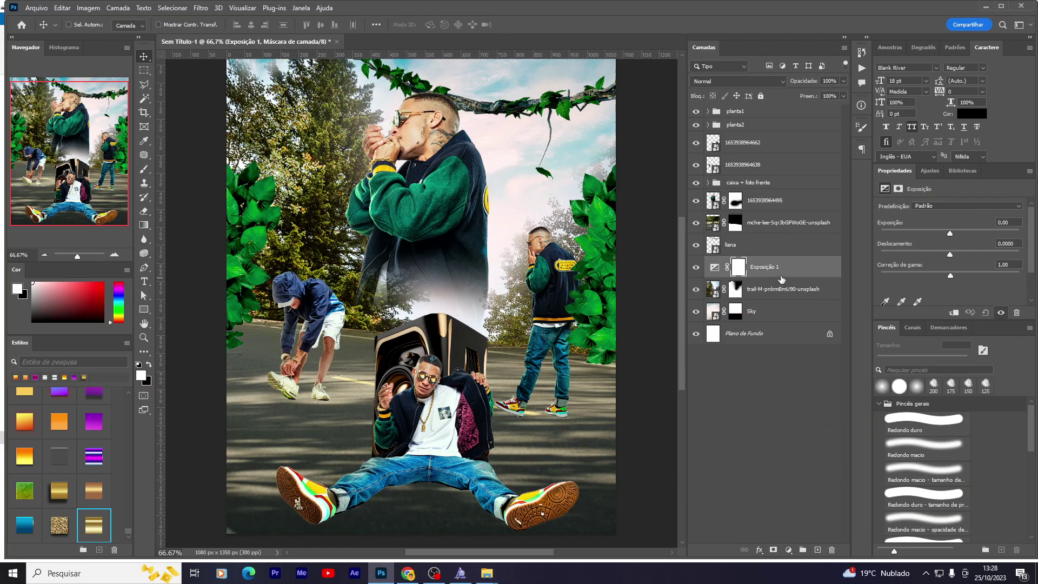
right_click(757, 267)
key("Escape")
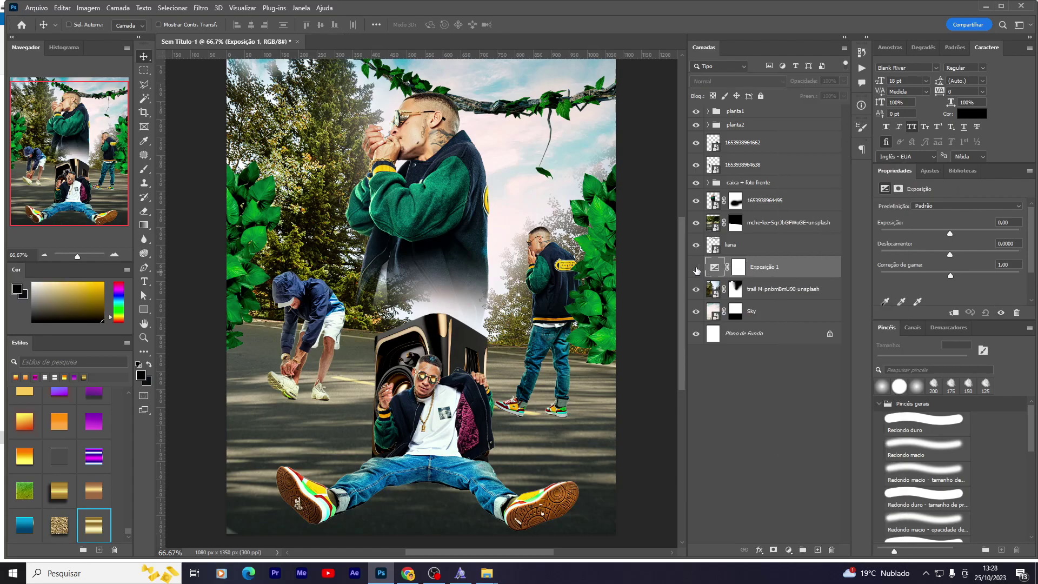
left_click_drag(950, 233, 899, 233)
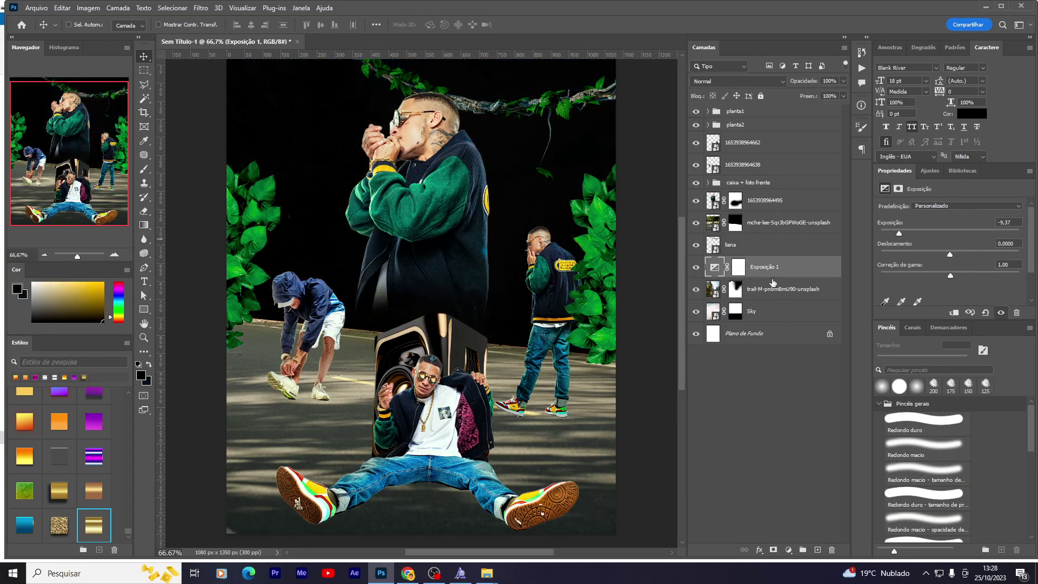
left_click_drag(900, 233, 910, 233)
Step: Invert the exposure mask and paint it white near the speaker with a small soft round brush
key("b")
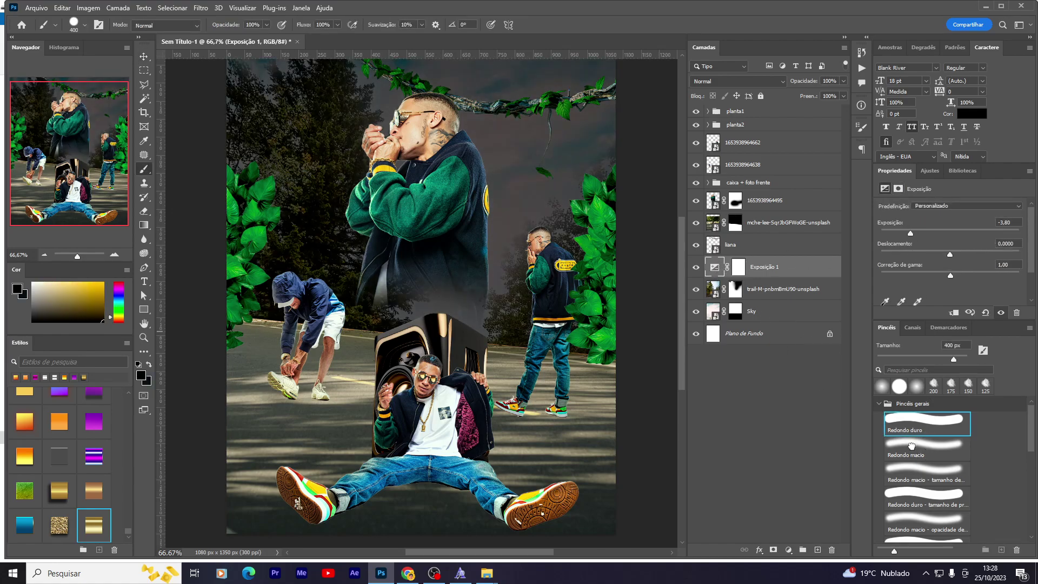
left_click(911, 446)
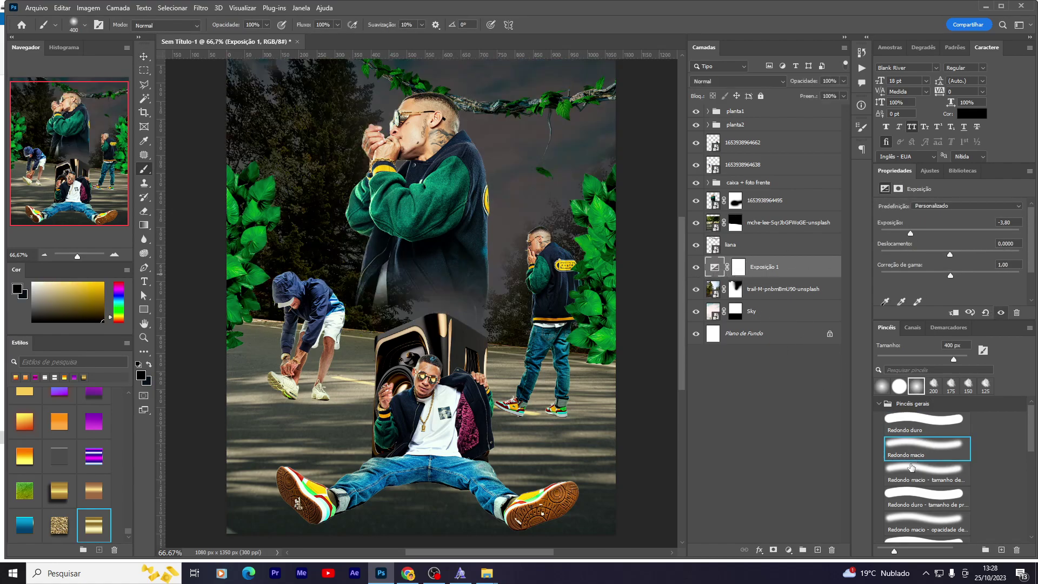
left_click(928, 481)
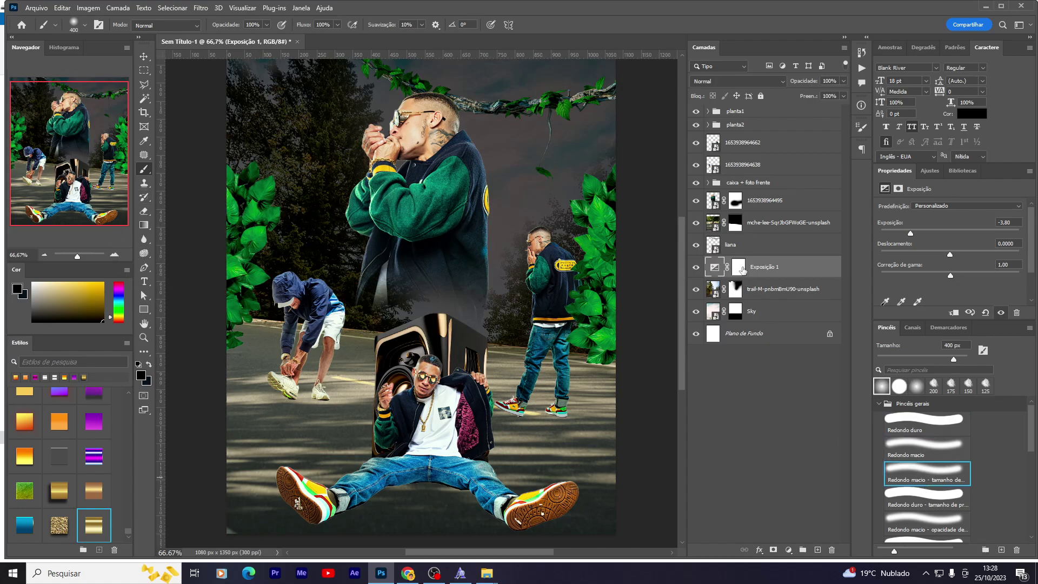
left_click(907, 447)
left_click(739, 267)
key("x")
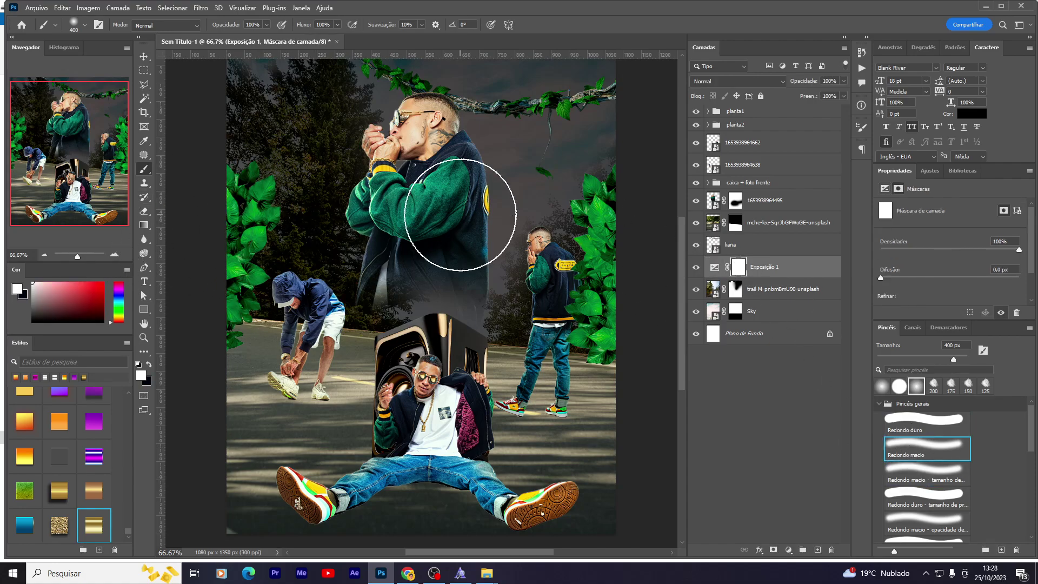
key("ctrl+i")
key("bracketleft")
key("bracketleft")
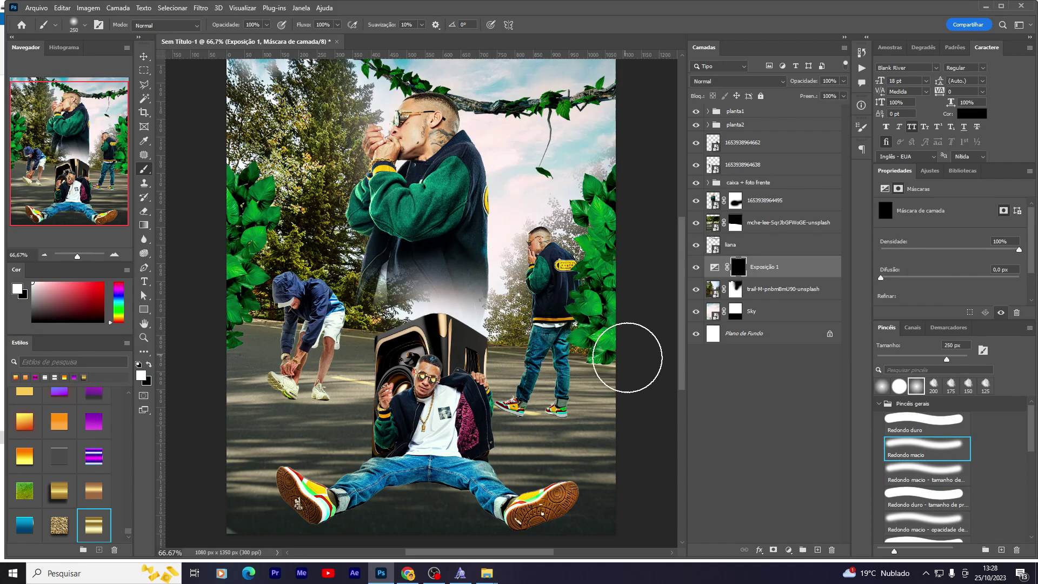
key("bracketleft")
key("bracketleft")
key("bracketleft")
left_click_drag(478, 350, 516, 358)
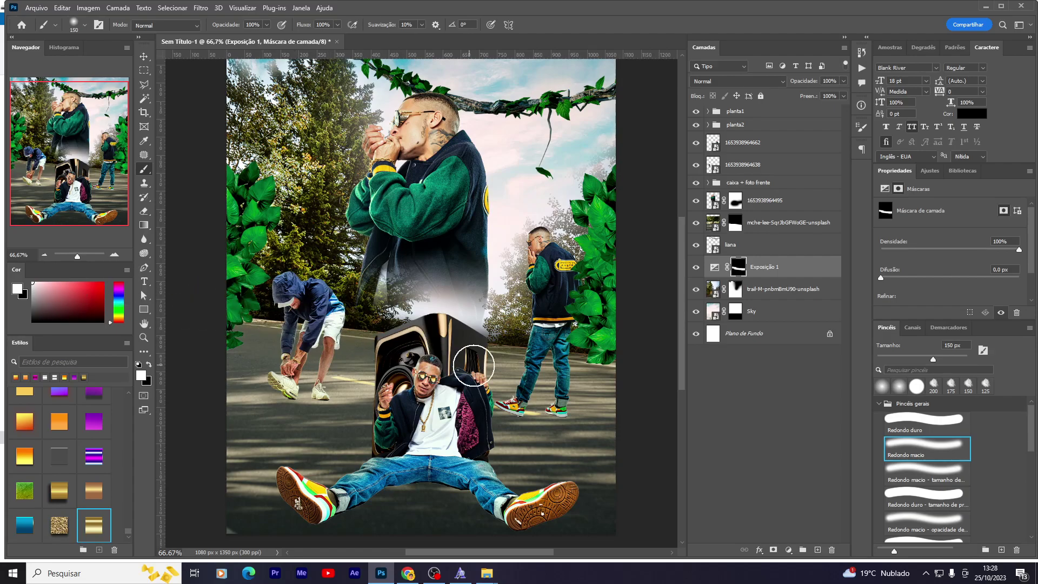
Step: Compare the result by toggling the vine, exposure and forest road photo layers
key("v")
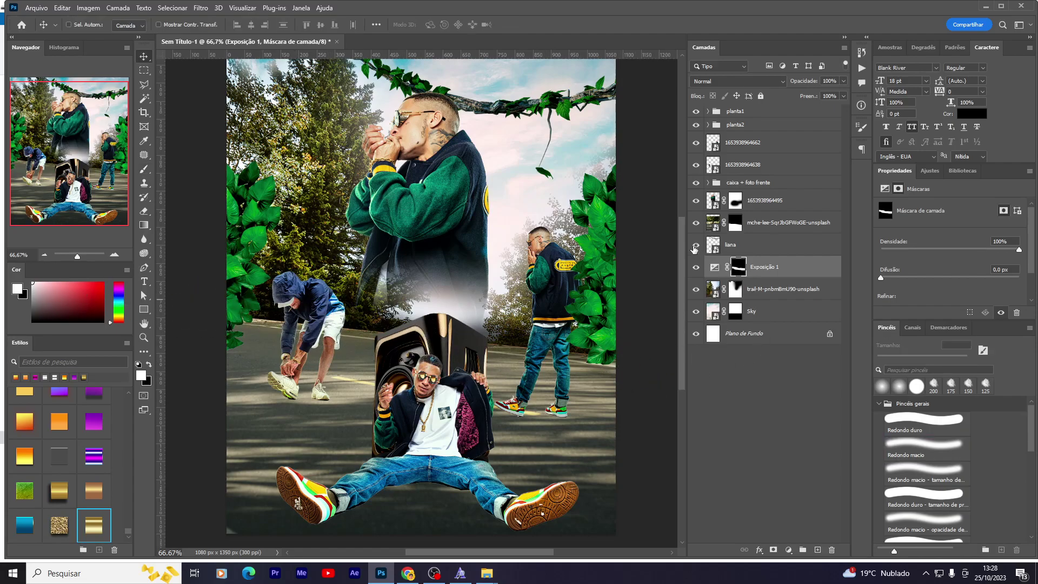
left_click(696, 245)
left_click(696, 245)
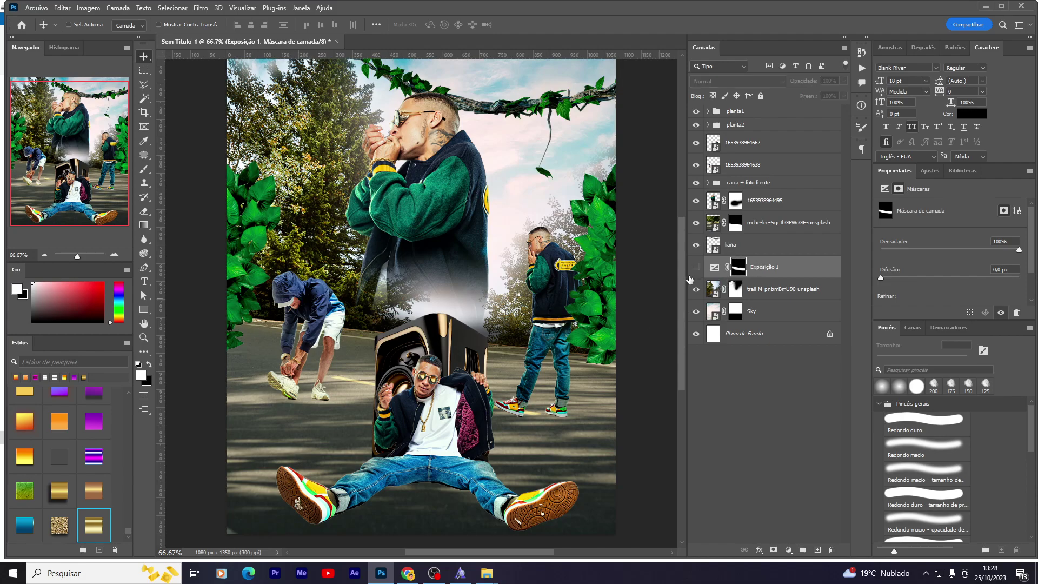
left_click(696, 267)
left_click(696, 245)
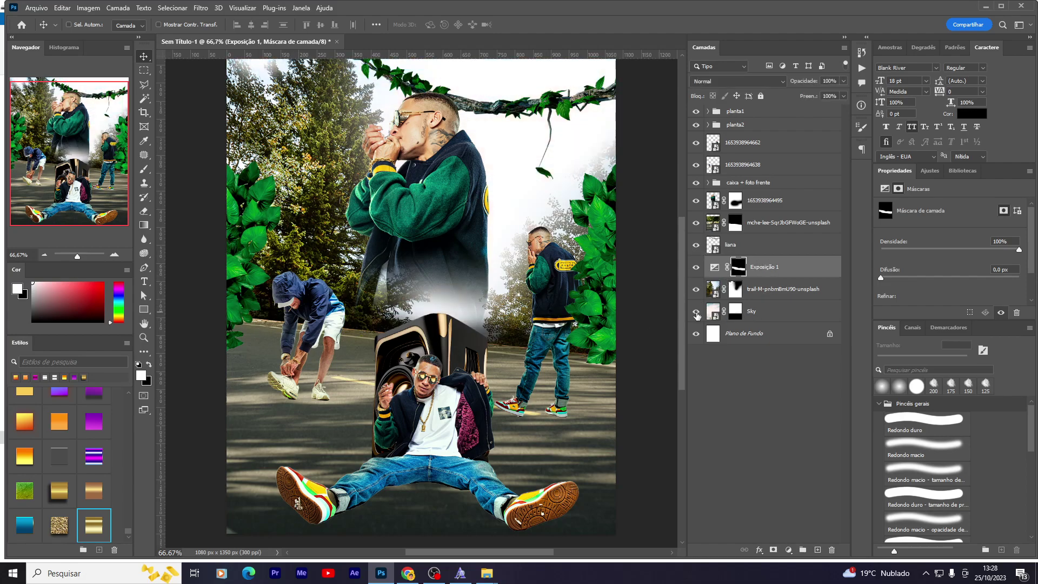
left_click(696, 222)
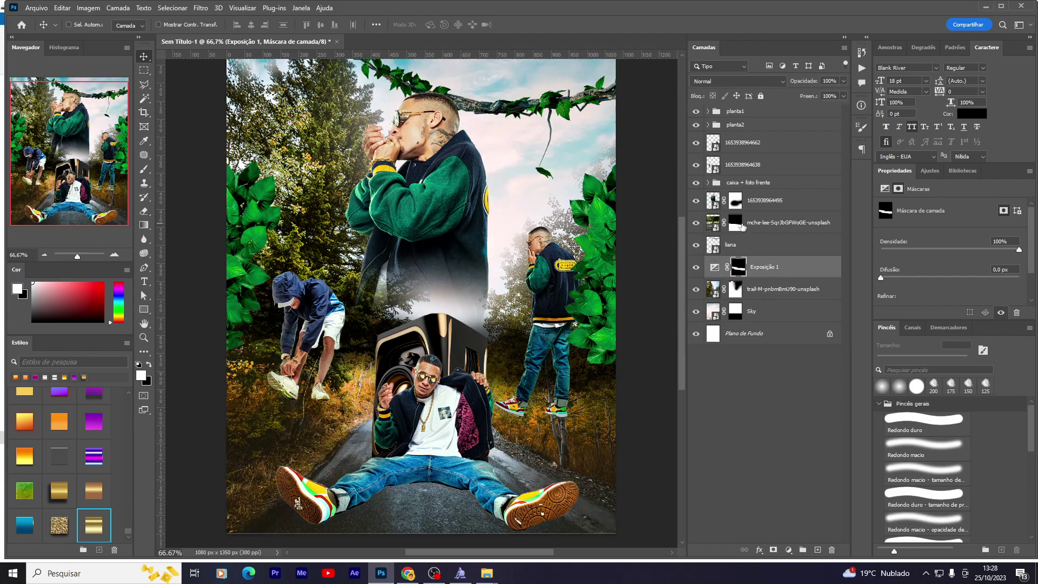
left_click(784, 222)
left_click(788, 550)
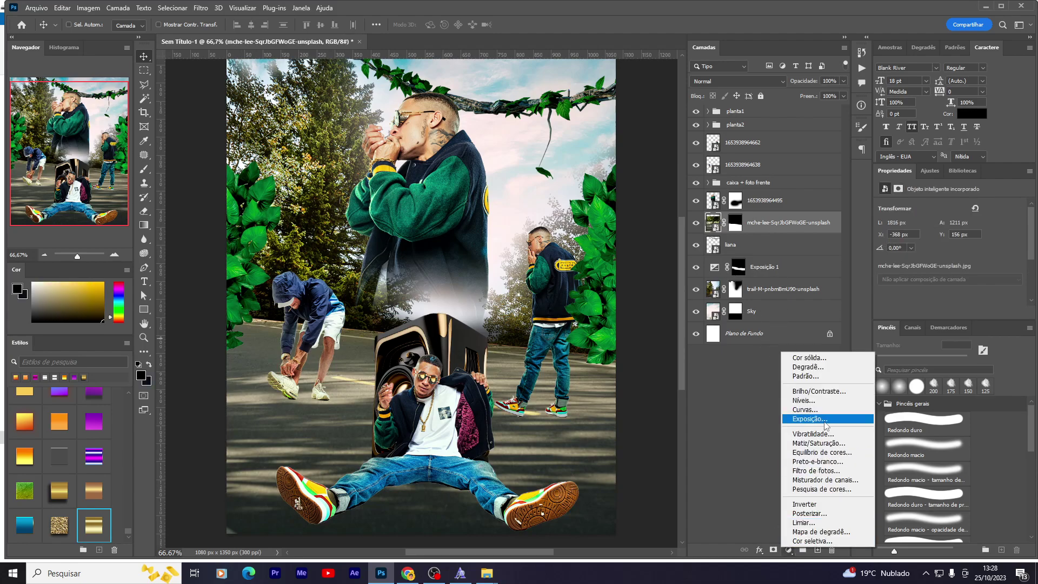
Step: Add an Exposição 2 adjustment at -2,97 clipped to the forest road photo, its mask inverted to black
left_click(800, 428)
right_click(817, 224)
left_click(861, 346)
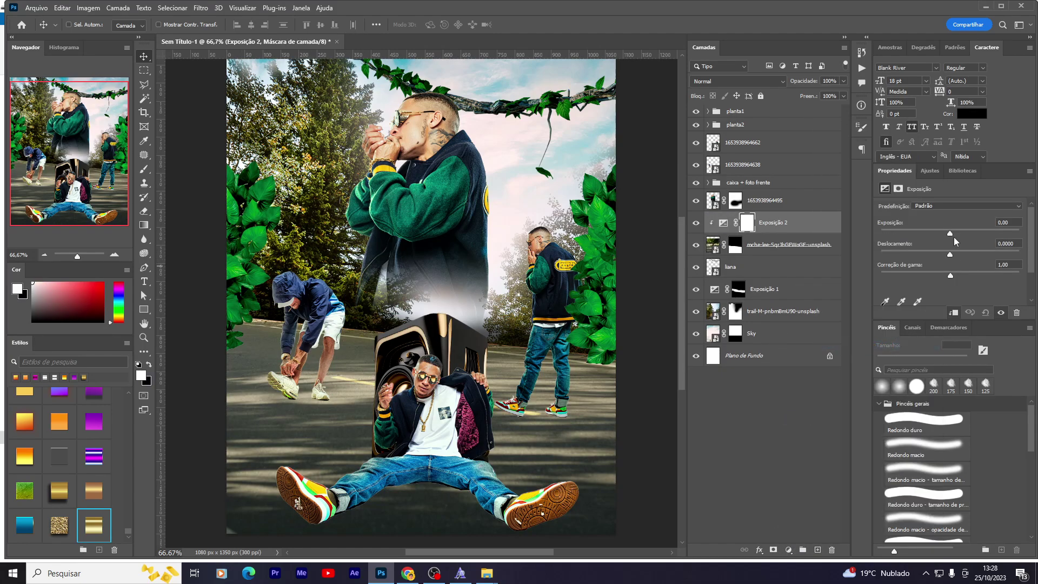
left_click_drag(950, 233, 922, 234)
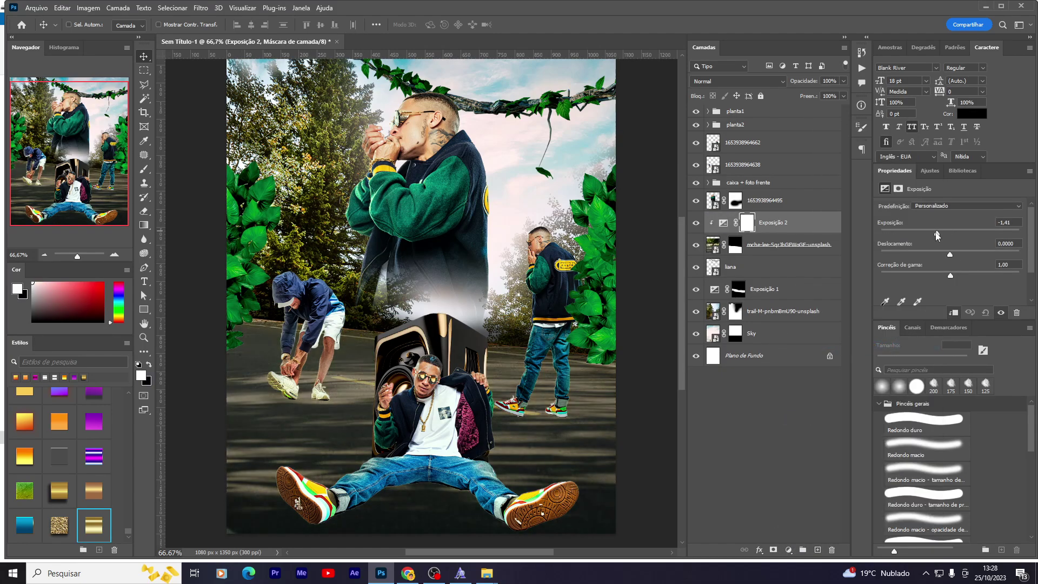
left_click(750, 224)
key("ctrl+i")
key("b")
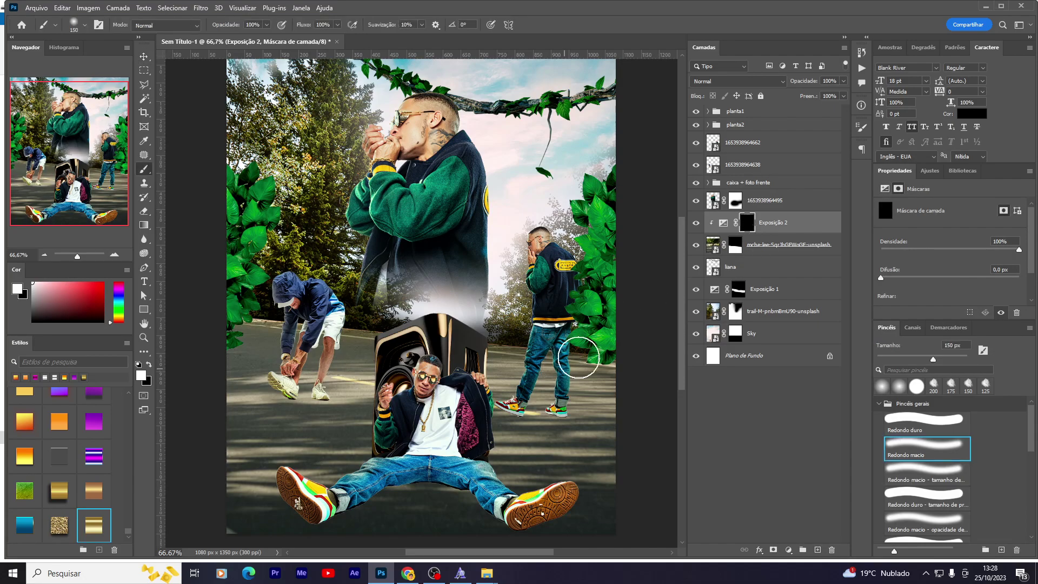
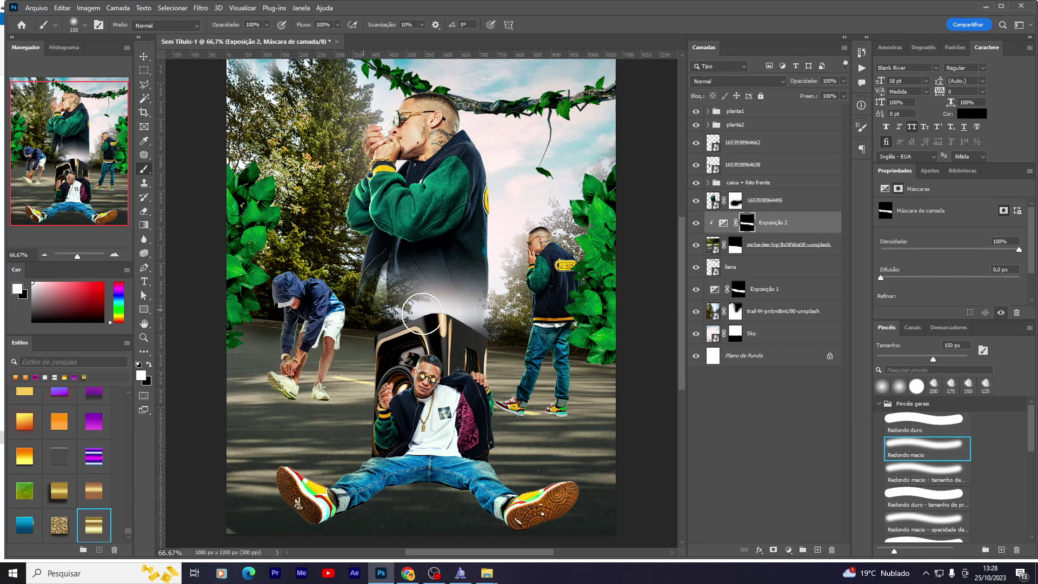
Step: Soften the darkened area near the speaker box on the Exposição 2 mask
scroll(433, 375, "up", 2)
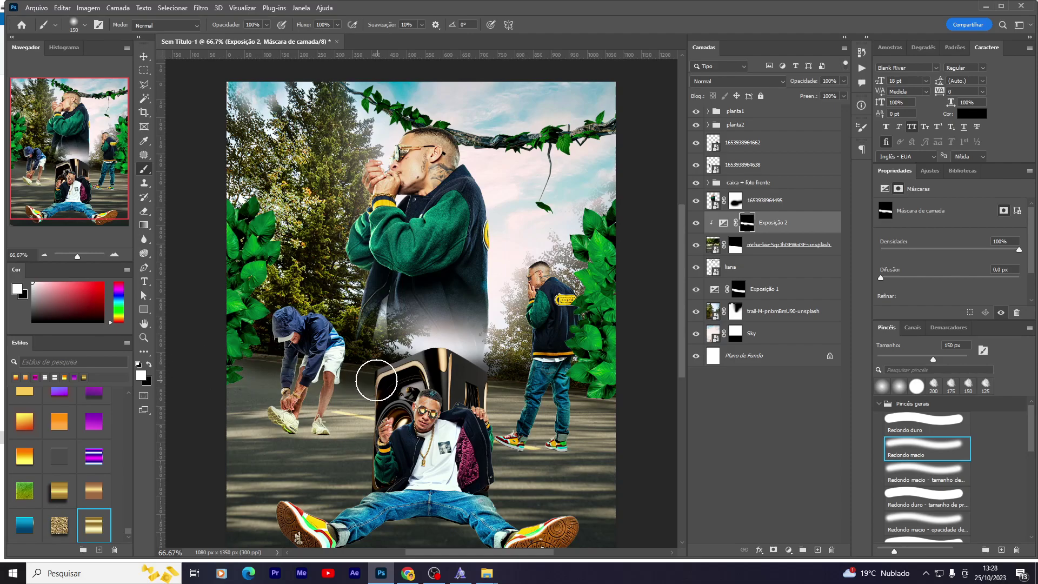
left_click_drag(376, 380, 358, 370)
key("e")
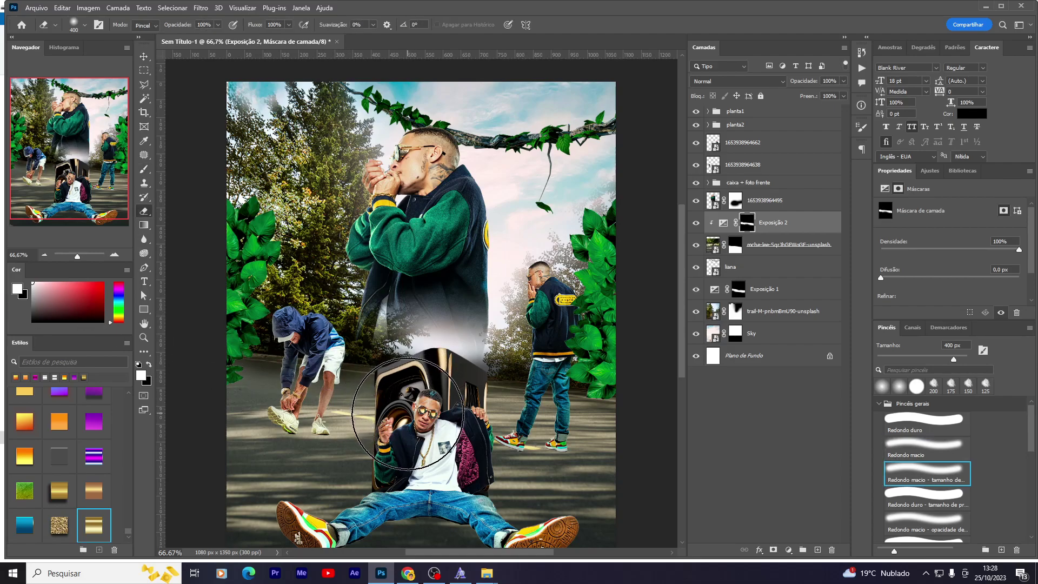
Step: Move the large man in the green jacket slightly lower
key("v")
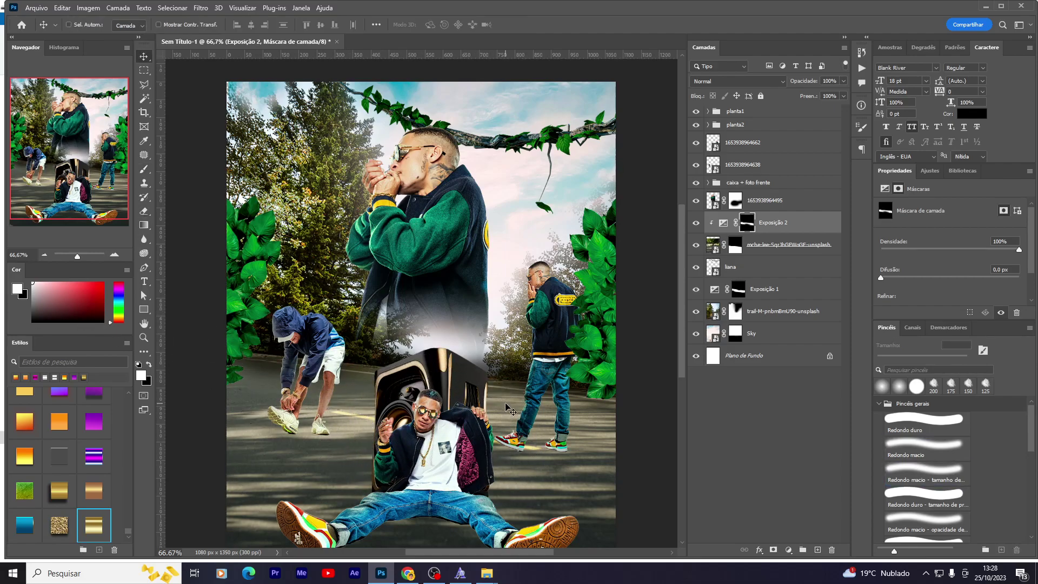
scroll(409, 281, "up", 3)
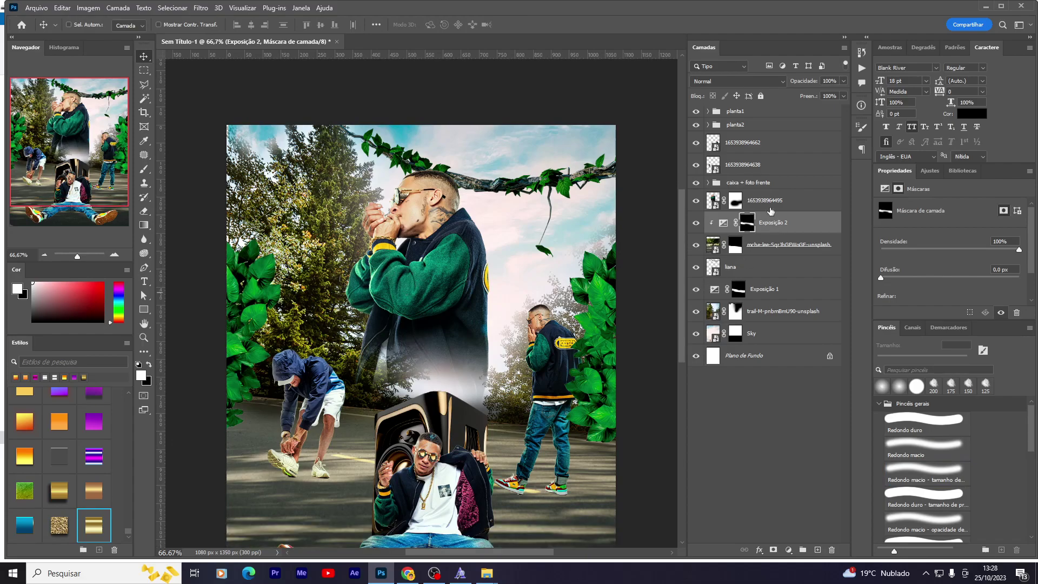
left_click(770, 208)
left_click_drag(492, 266, 493, 294)
Step: Scale down the man standing on the right
scroll(494, 294, "down", 2)
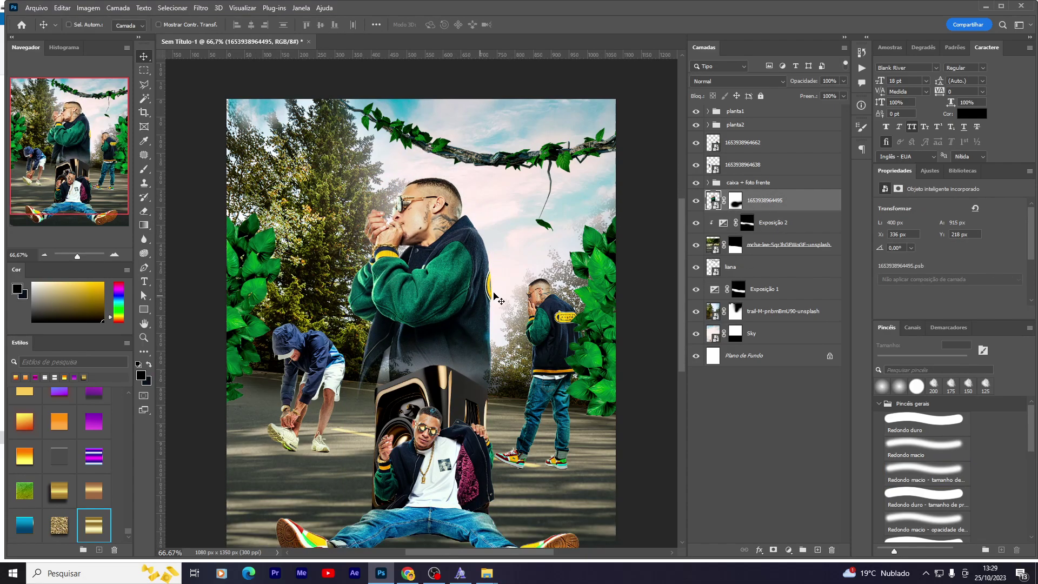
left_click(757, 164)
key("ctrl+t")
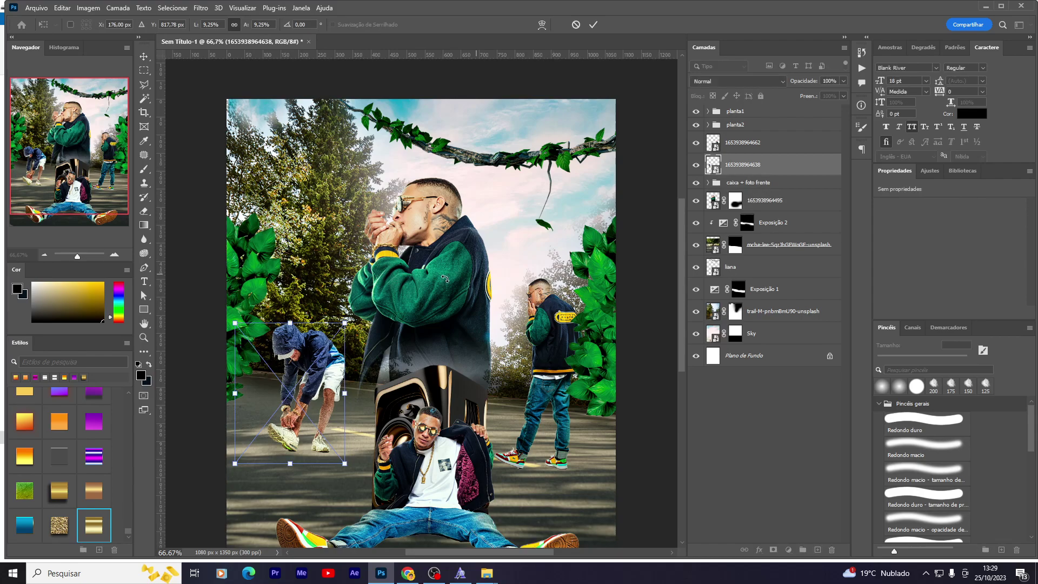
left_click(781, 153)
key("ctrl+t")
left_click_drag(539, 271, 541, 310)
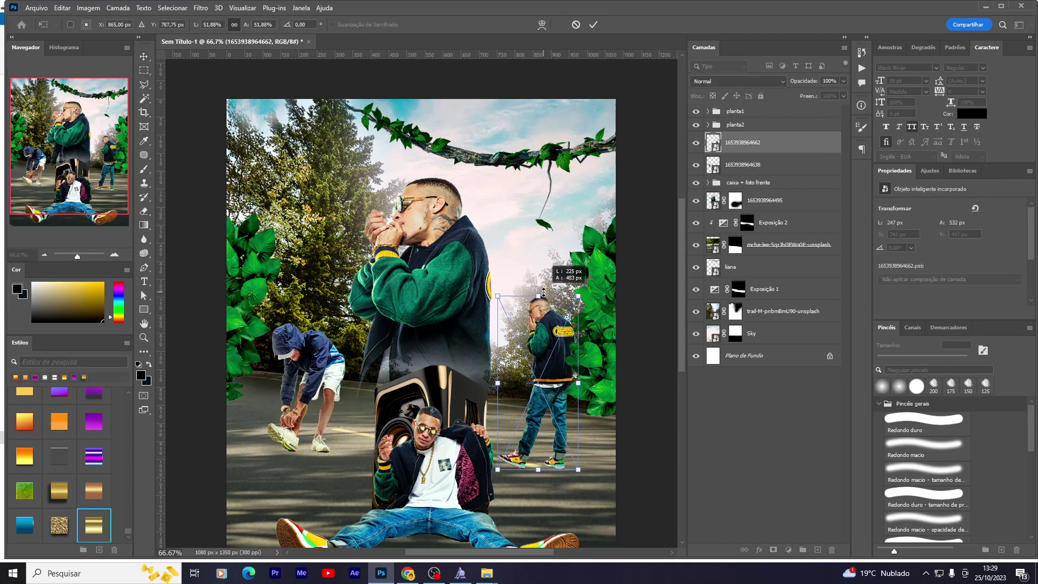
key("Return")
Step: Shift the right-side man right, shrink him a little more, and raise him about 20 px
mouse_move(536, 376)
left_mouse_down()
mouse_move(546, 362)
mouse_move(544, 376)
left_mouse_up()
key("ctrl+t")
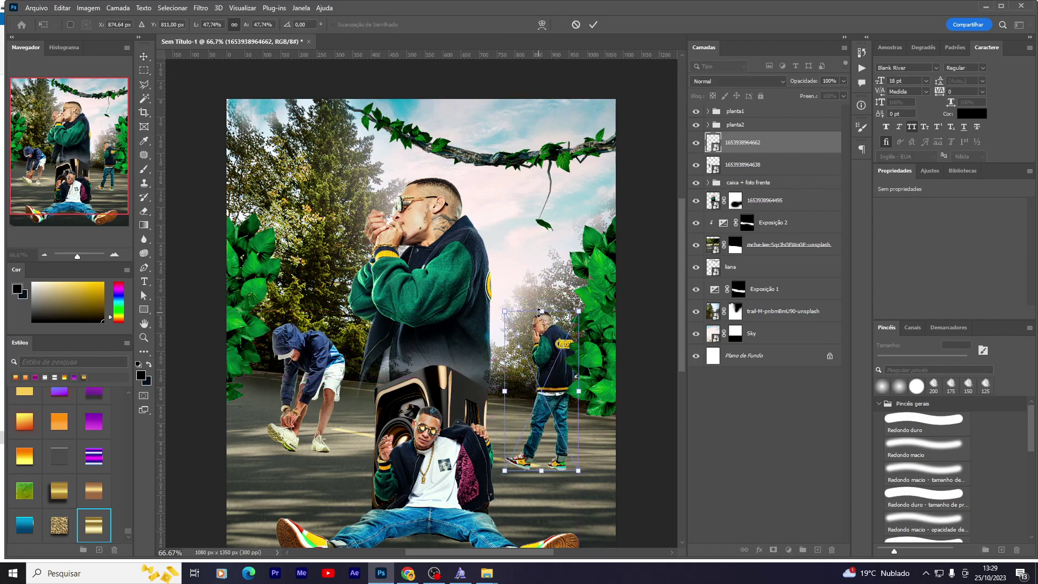
left_click_drag(541, 311, 539, 326)
key("Return")
left_click_drag(541, 379, 538, 367)
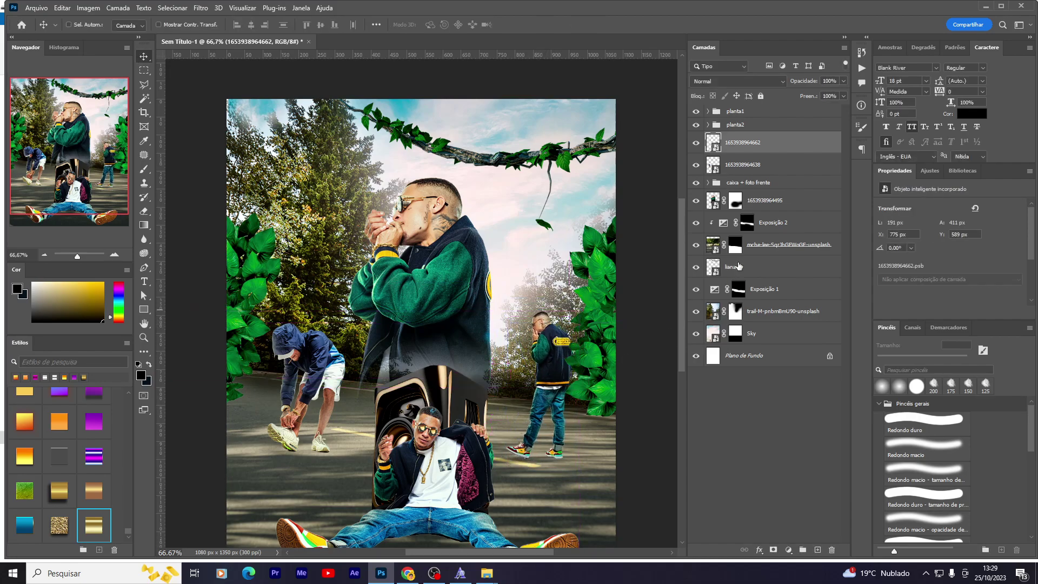
Step: Shrink the bending hooded man slightly and select both men's layers
left_click(765, 203)
left_click(757, 165)
key("ctrl+t")
left_click_drag(346, 327, 403, 306)
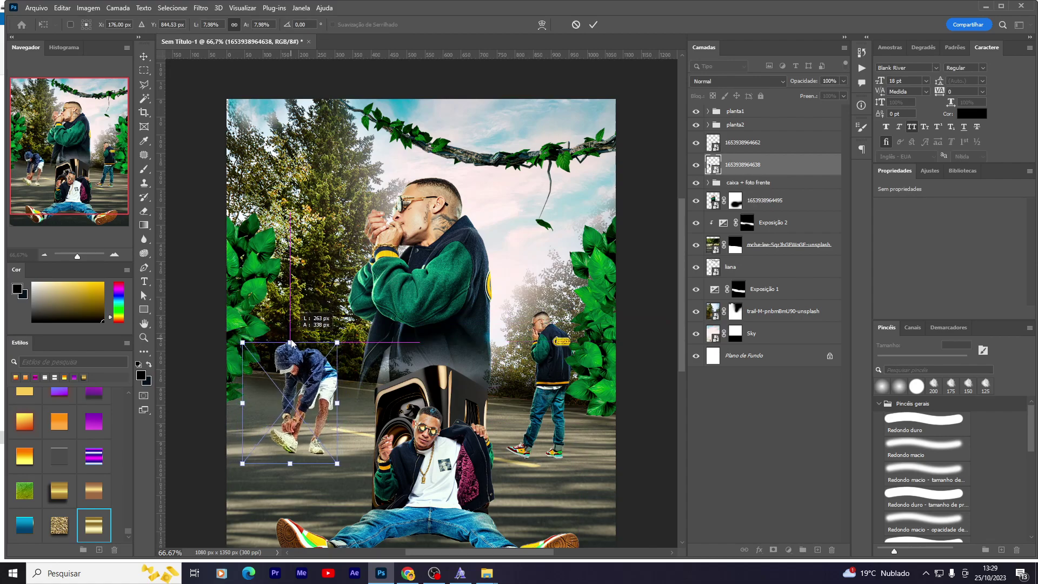
key("Return")
scroll(403, 307, "down", 3)
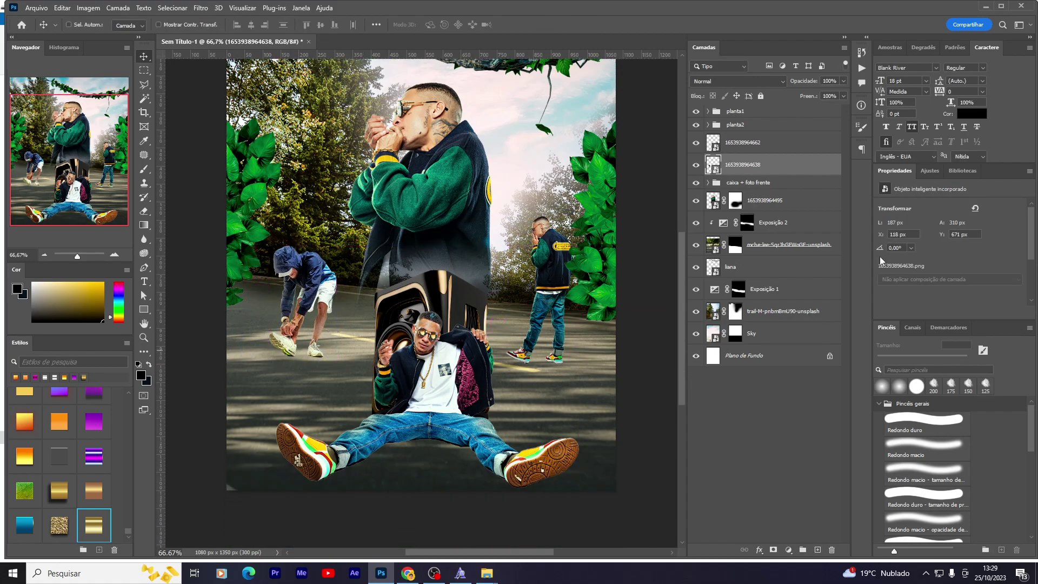
left_click(749, 143, "shift")
Step: Group the two men as 'FOTOS SOLTAS' and put the central man in his own group
key("ctrl+g")
double_click(744, 138)
type("FOTOS SOLTAS")
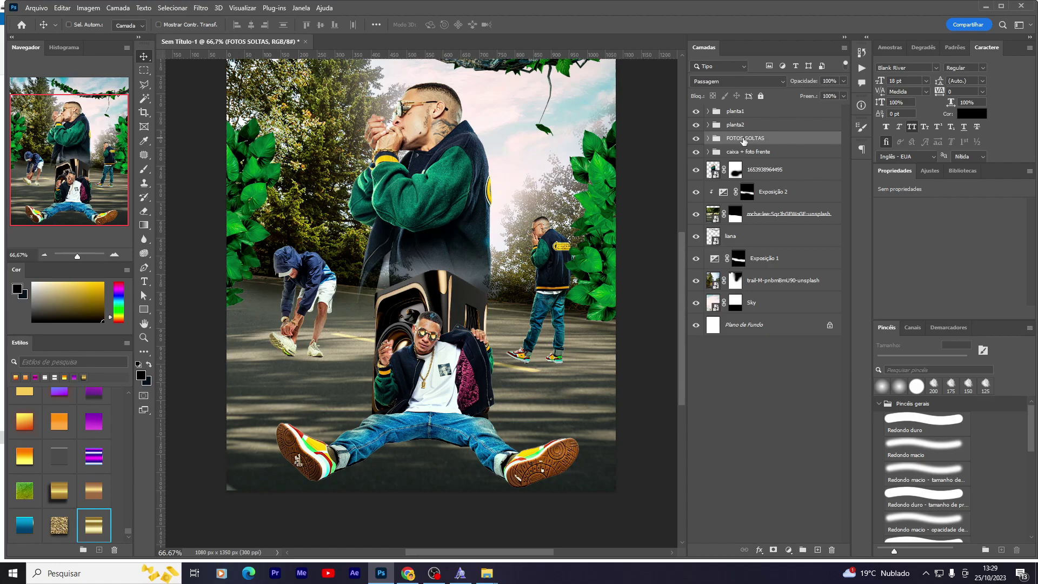
left_click(756, 172)
key("ctrl+g")
type("foto tras")
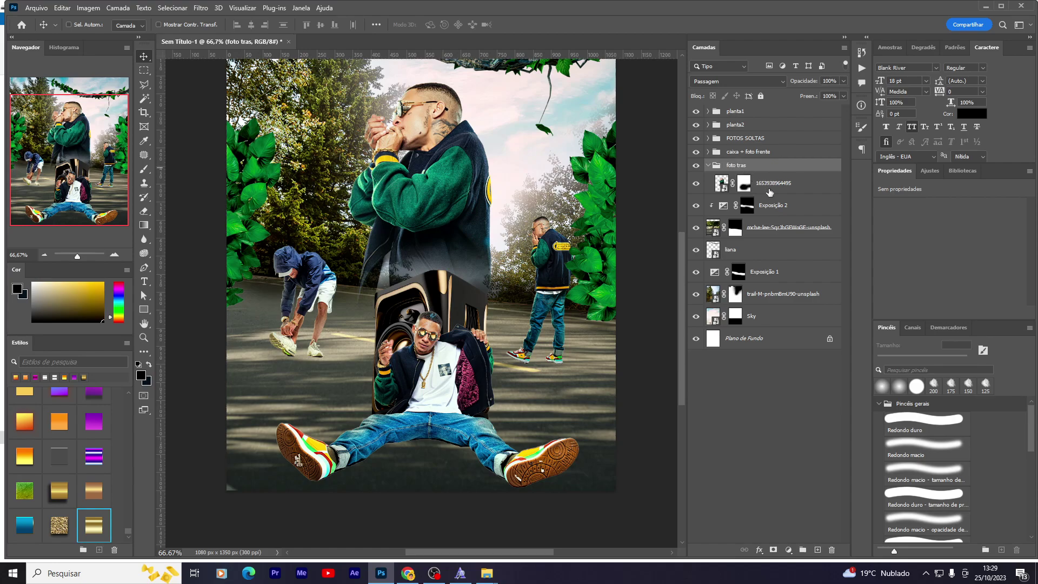
Step: Select the background layers from Exposição 2 down to Sky, collapsing foto tras
left_click(787, 208)
left_click(744, 315, "shift")
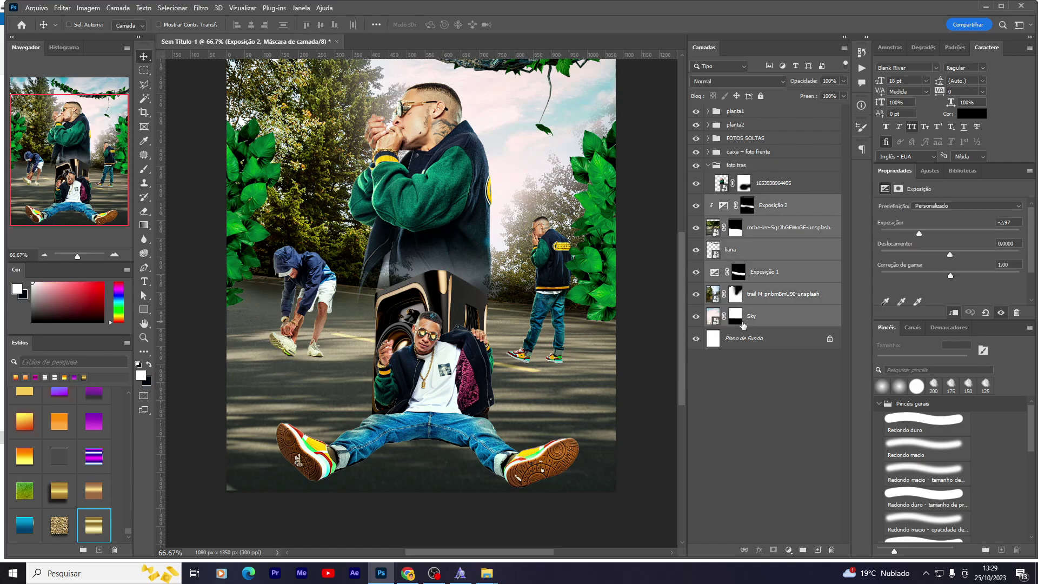
left_click(712, 166)
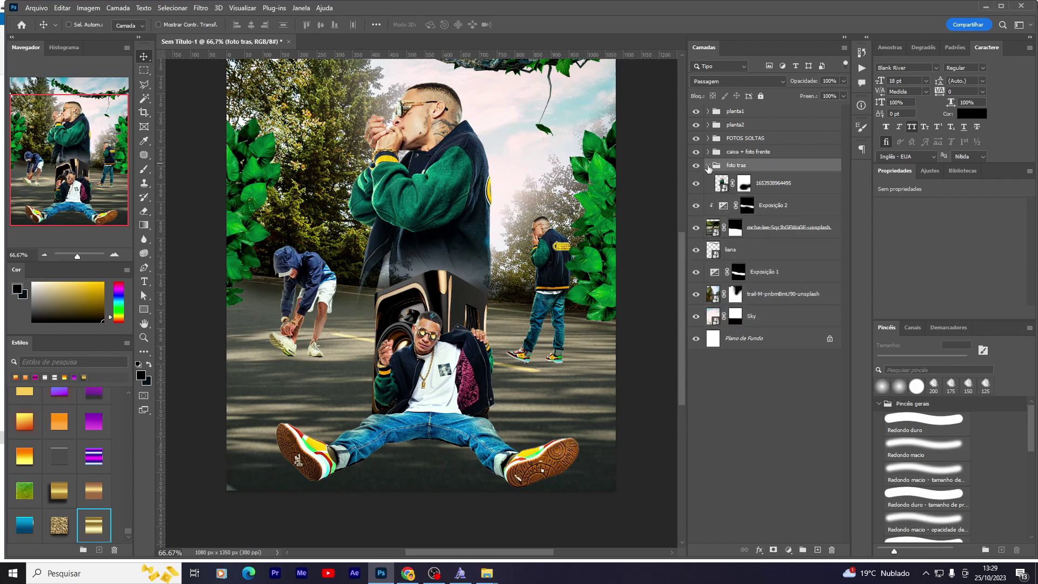
left_click(708, 165)
left_click(784, 205)
left_click(784, 272)
left_click(782, 185, "shift")
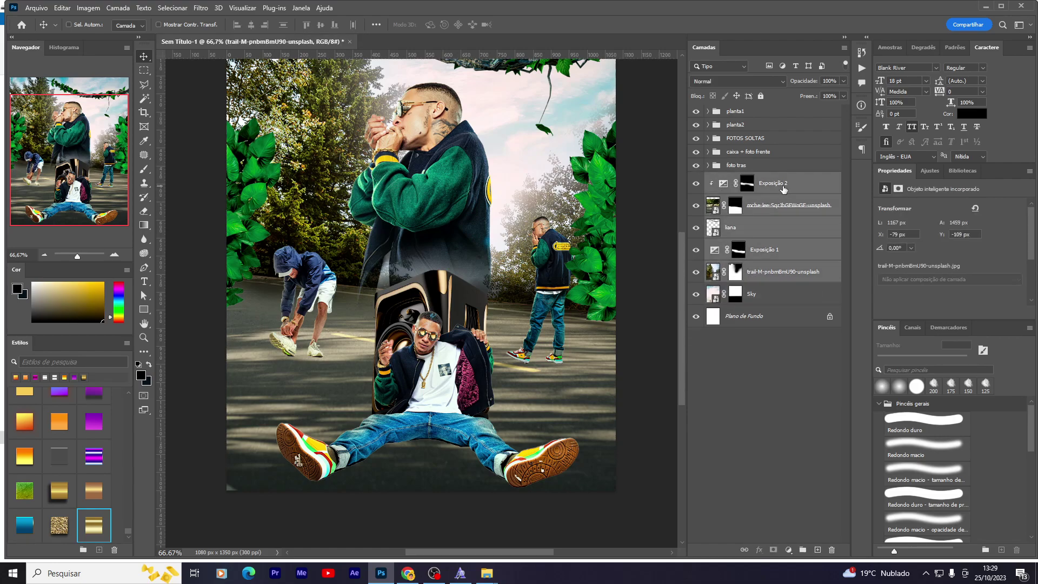
left_click(743, 294, "ctrl")
Step: Group the background layers as 'bg', check the cut-outs with it hidden, then return to the browser
key("ctrl+g")
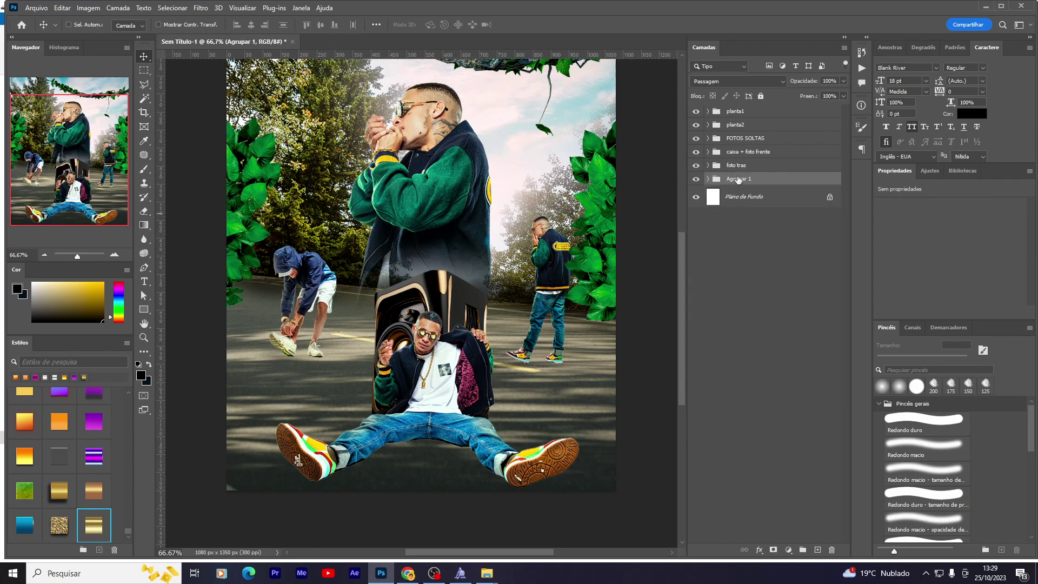
type("bg")
key("Return")
left_click(696, 178)
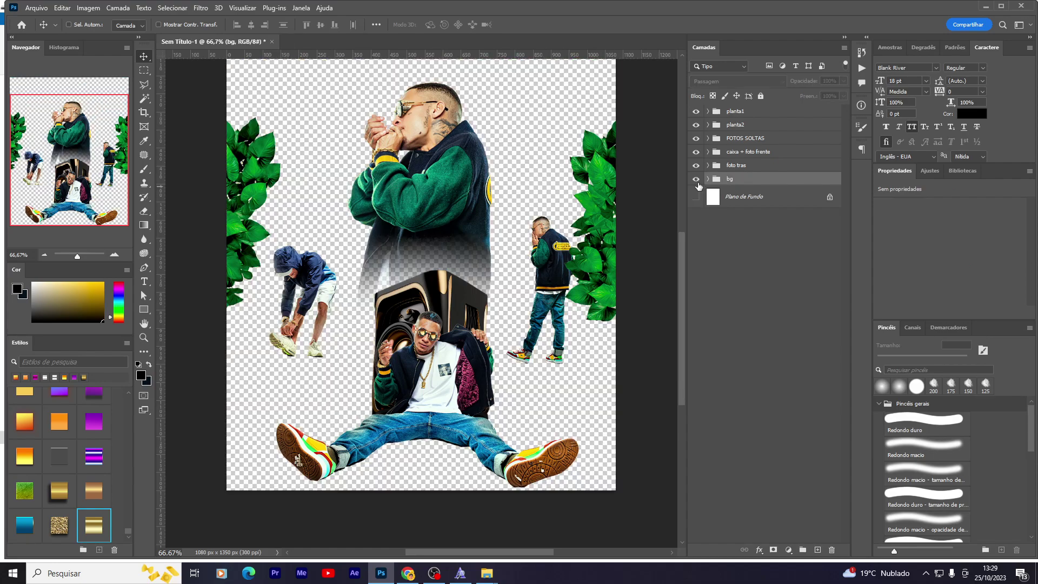
left_click(407, 573)
Step: Search Yandex for 'raios do sol' and browse the image results
left_click(495, 29)
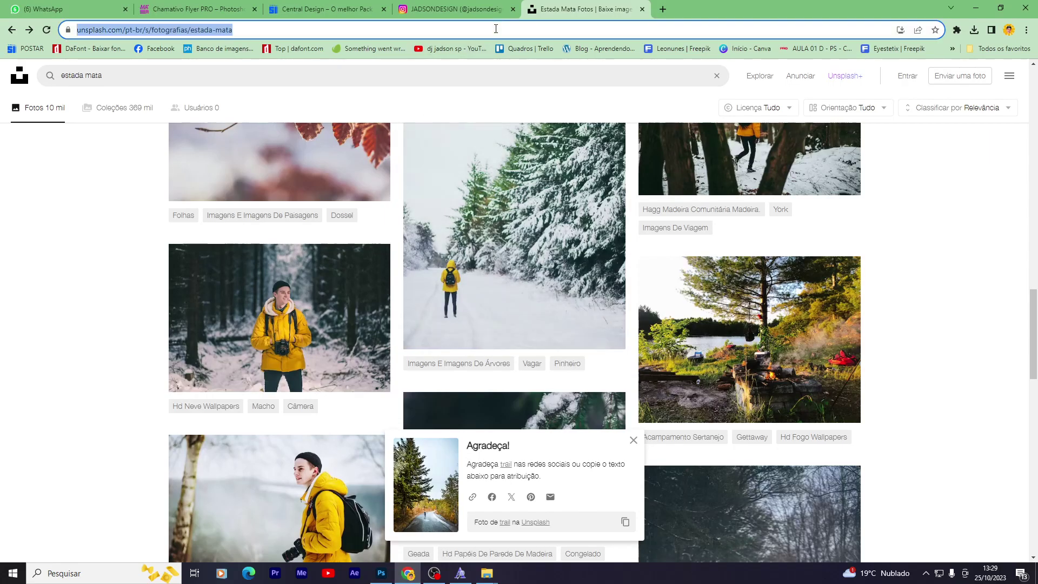
type("y")
key("Return")
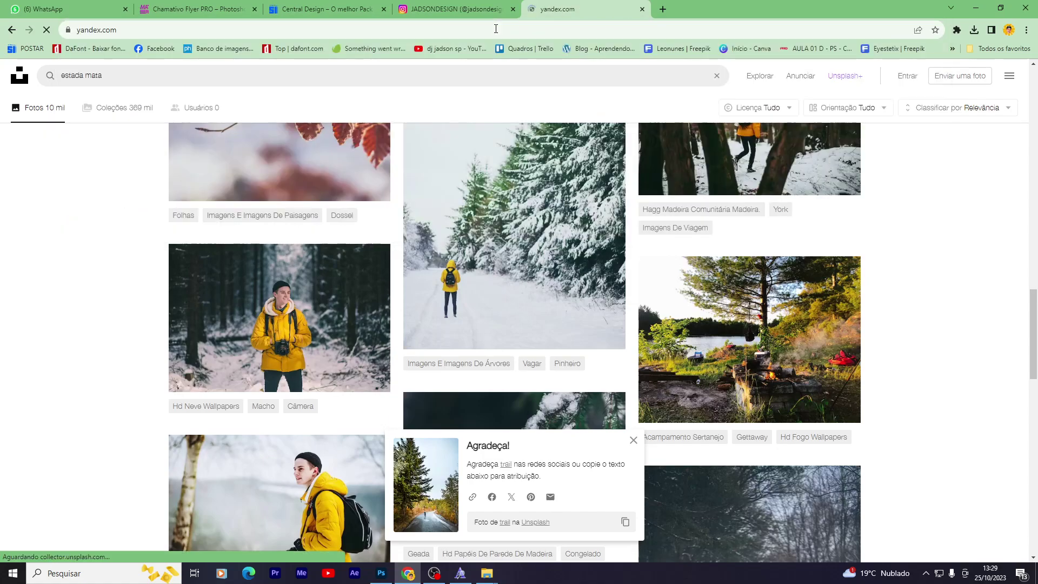
type("raios do d")
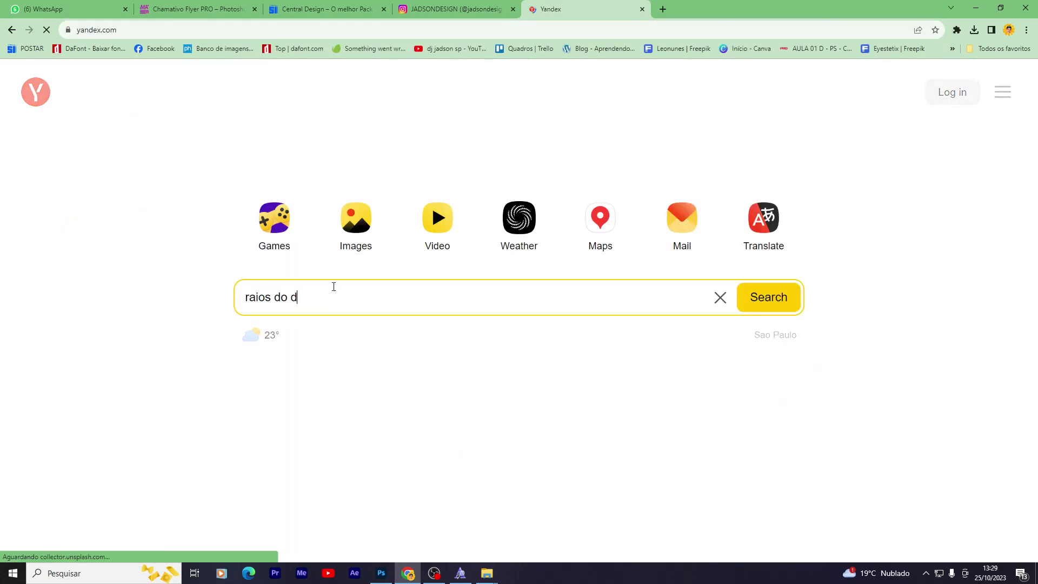
key("BackSpace")
type("sol")
key("Return")
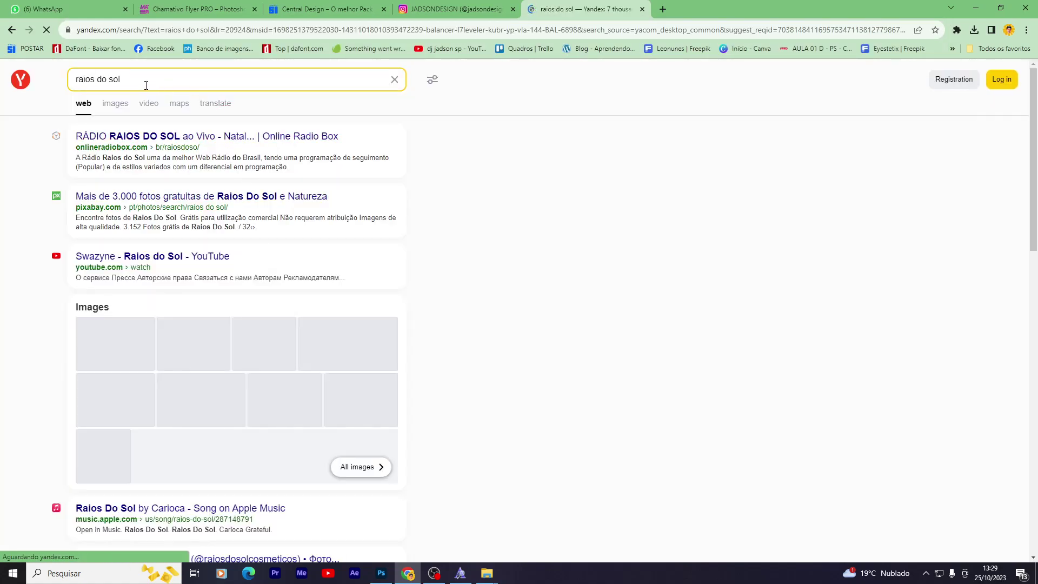
left_click(135, 110)
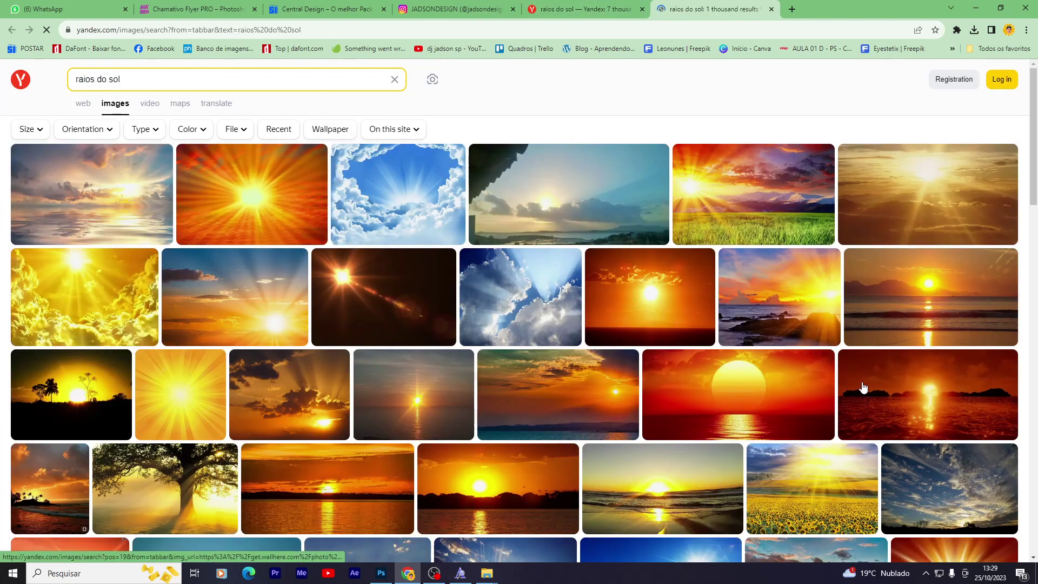
scroll(863, 387, "down", 4)
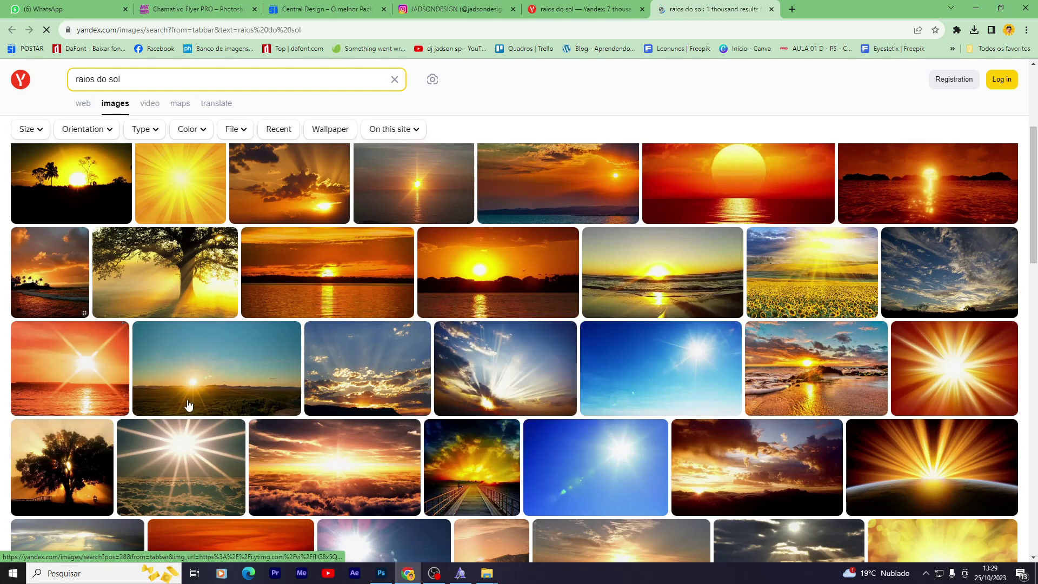
left_click(581, 9)
Step: Load the Unsplash home page
left_click(466, 29)
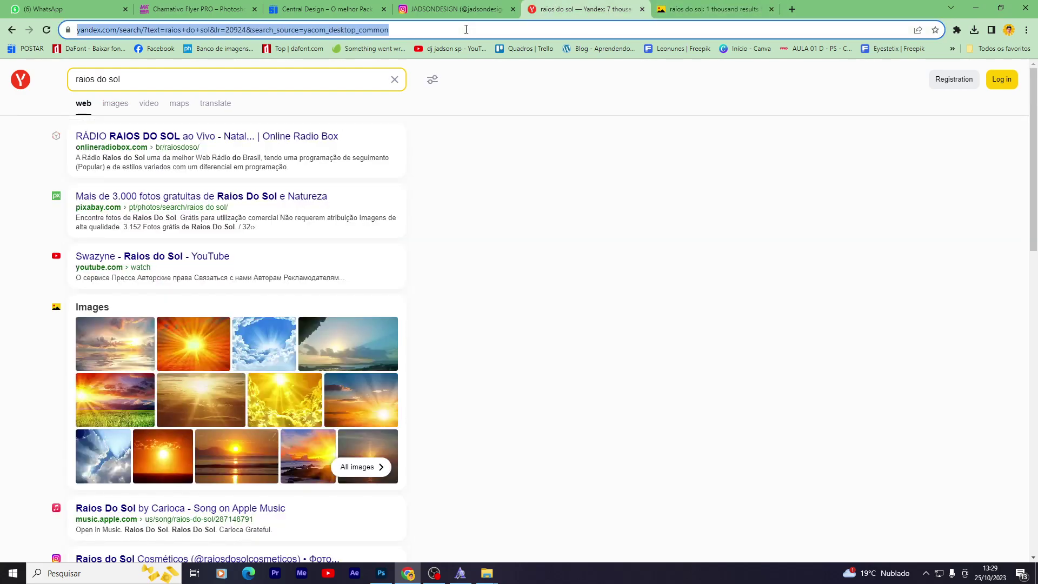
type("yan")
key("BackSpace")
key("BackSpace")
key("BackSpace")
type("uns")
key("Return")
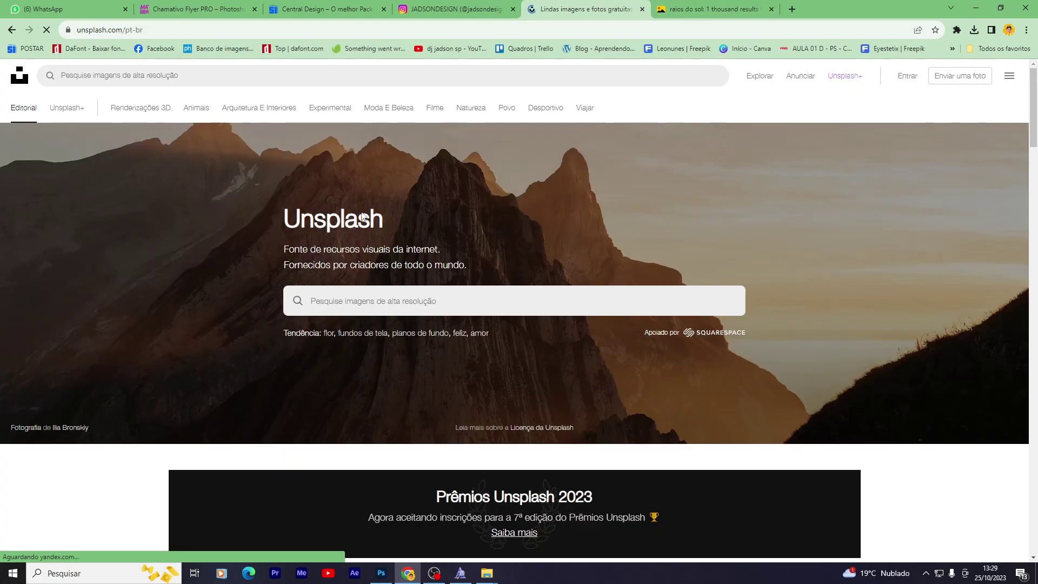
Step: Search Unsplash for 'raios de sol' and scroll through the photos
left_click(352, 81)
type("raios de so")
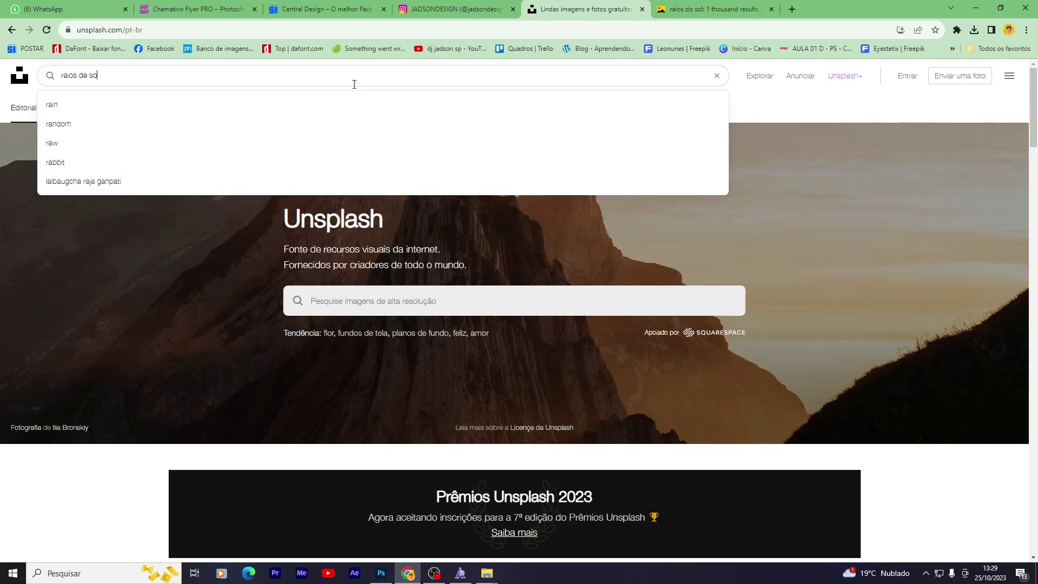
type("l")
key("Return")
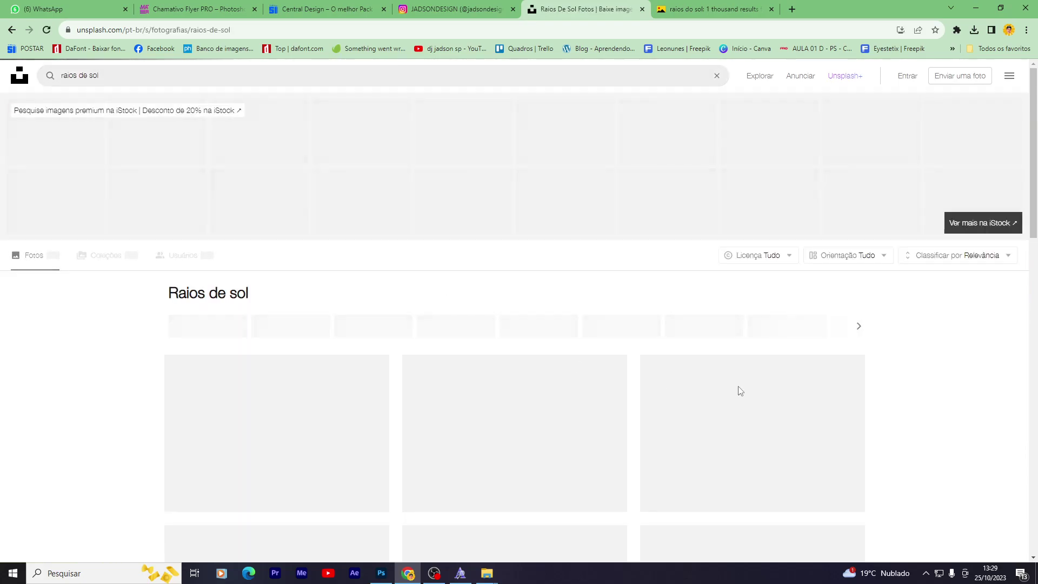
scroll(740, 390, "down", 5)
scroll(714, 436, "down", 5)
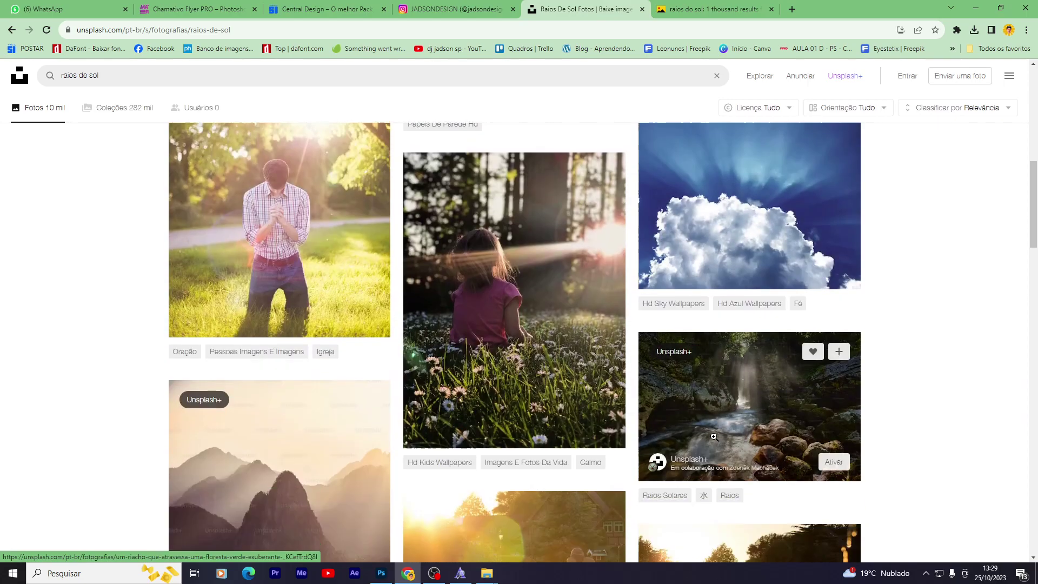
scroll(714, 436, "down", 3)
scroll(808, 414, "down", 2)
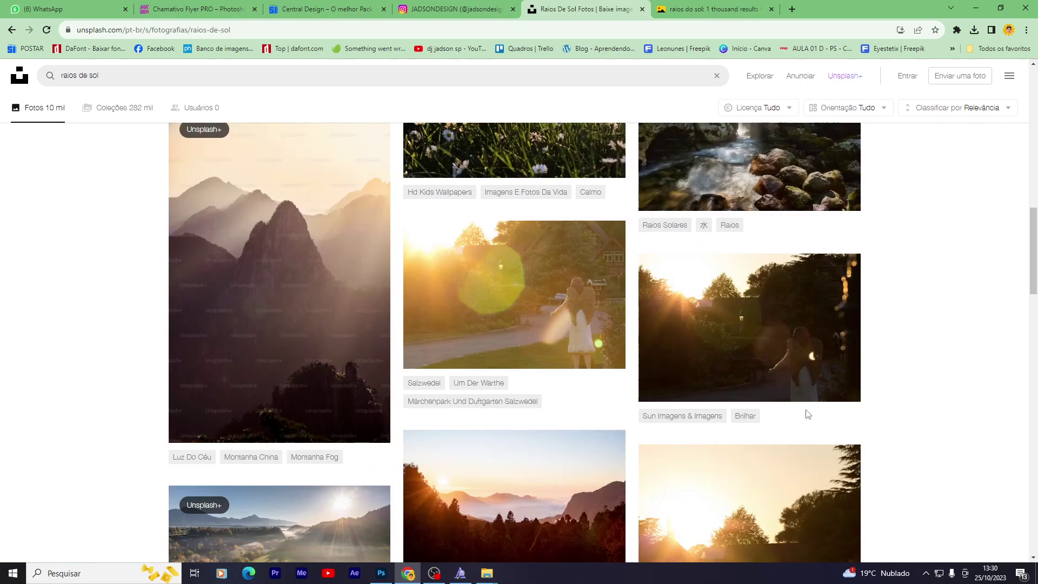
scroll(808, 415, "down", 5)
scroll(808, 414, "down", 6)
scroll(806, 410, "down", 5)
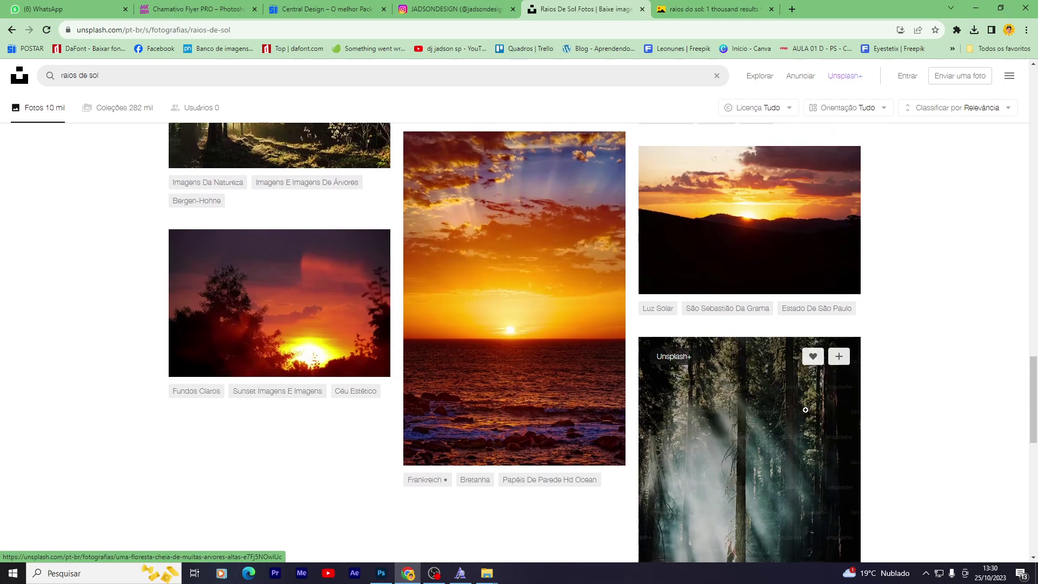
scroll(806, 410, "down", 5)
scroll(805, 417, "down", 3)
Step: Search Google Images for 'lens flare sol'
left_click(473, 31)
type("g")
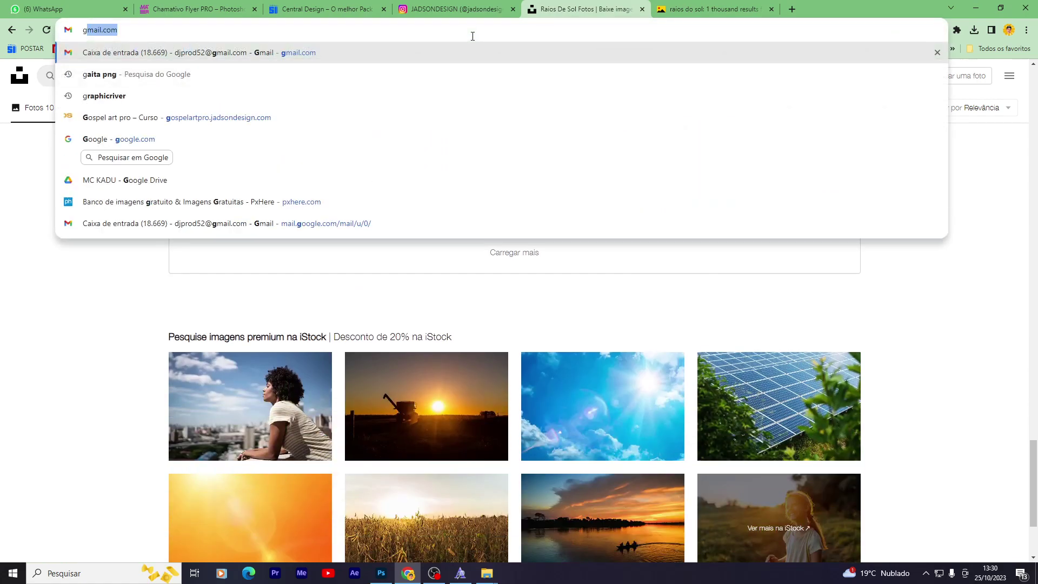
type("oogle.com")
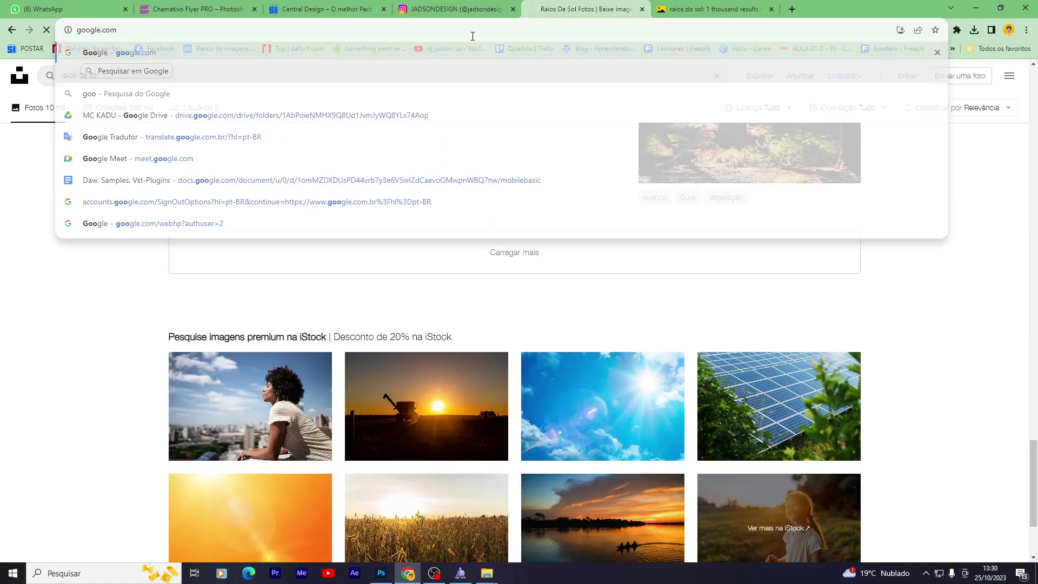
key("Return")
type("lens flare sol")
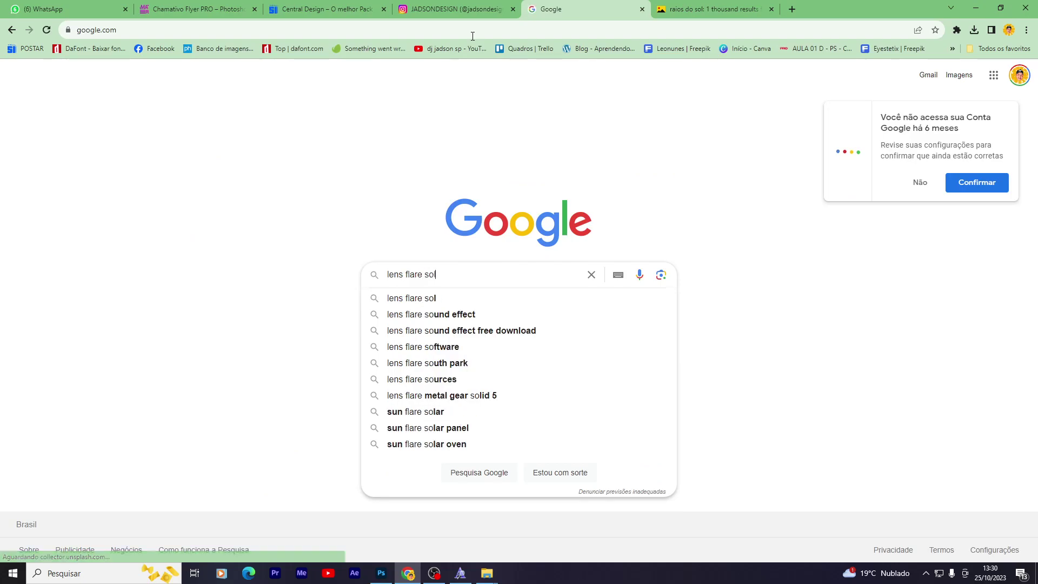
key("Return")
left_click(195, 127)
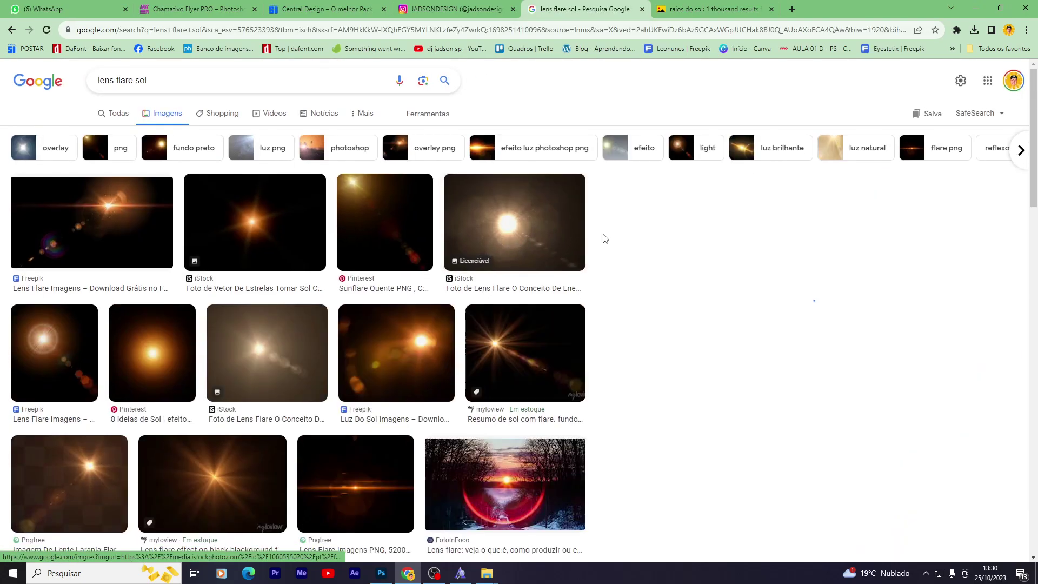
Step: Copy the iStock lens flare image and return to Photoshop
left_click(604, 239)
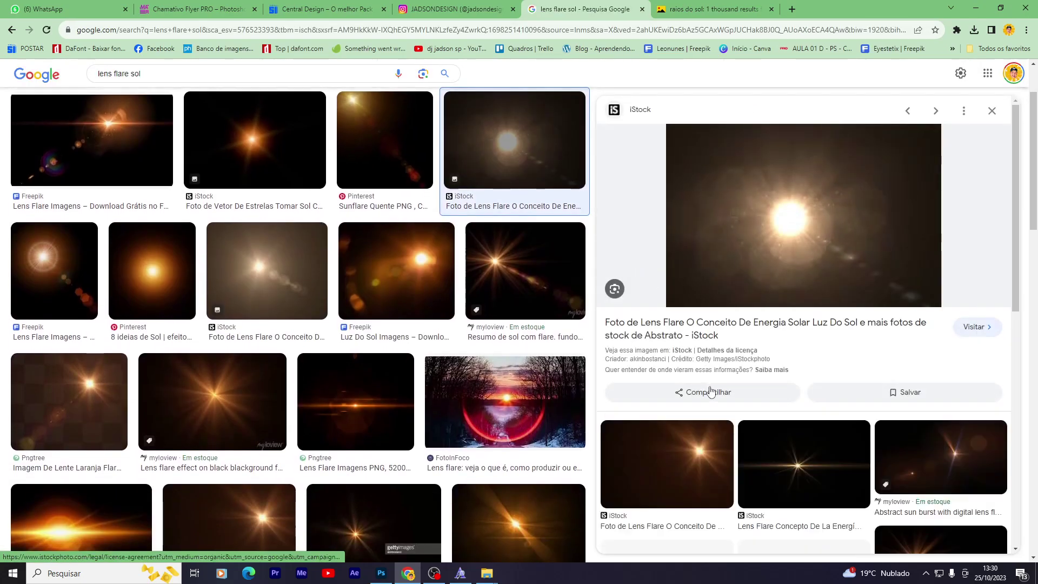
right_click(793, 198)
left_click(835, 324)
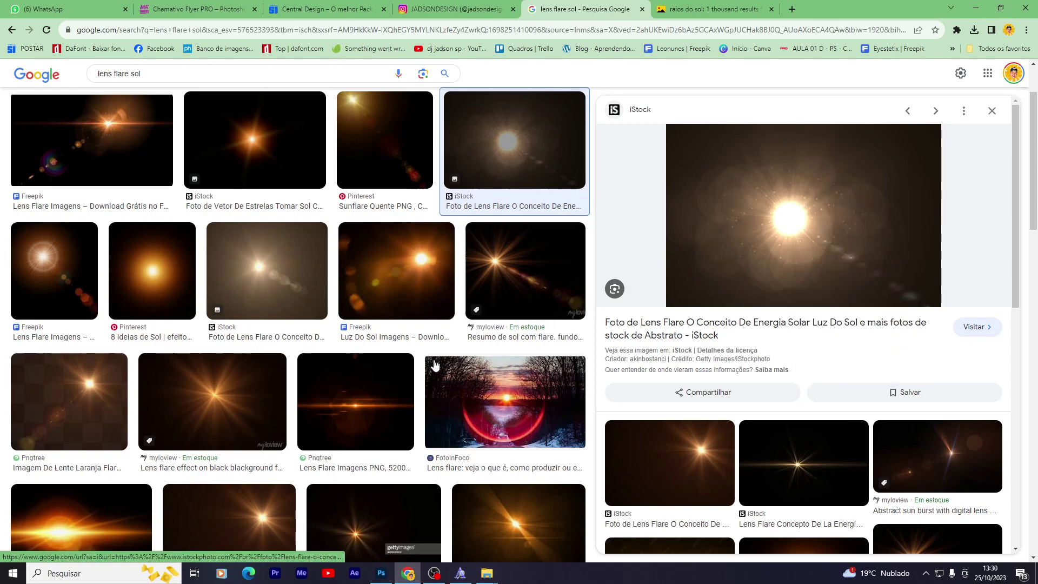
left_click(382, 573)
Step: Paste the lens flare, enlarge it behind the figures, and blend it in Divisão mode
key("ctrl+v")
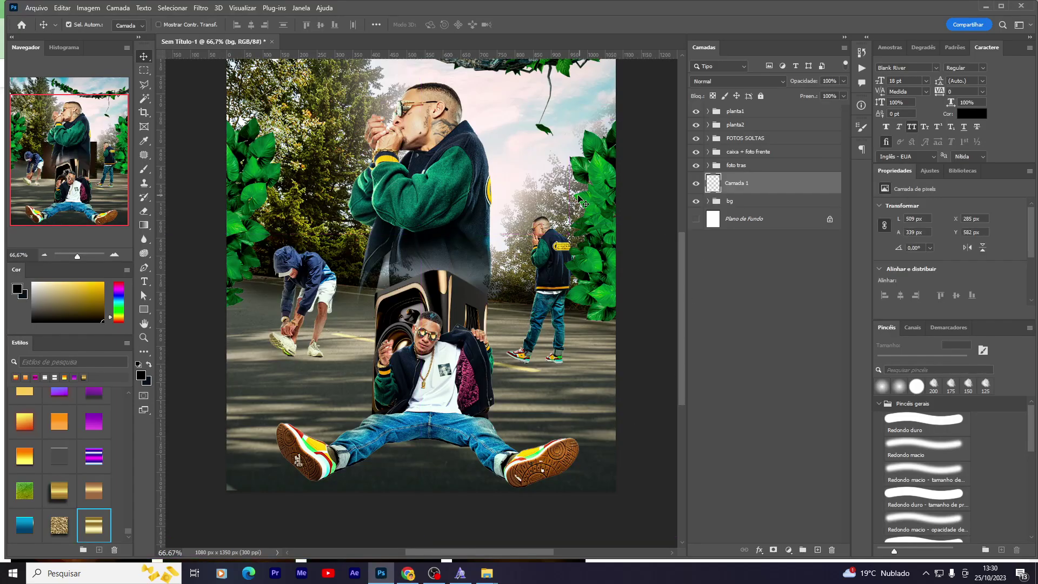
key("ctrl+t")
left_click_drag(418, 205, 468, 226)
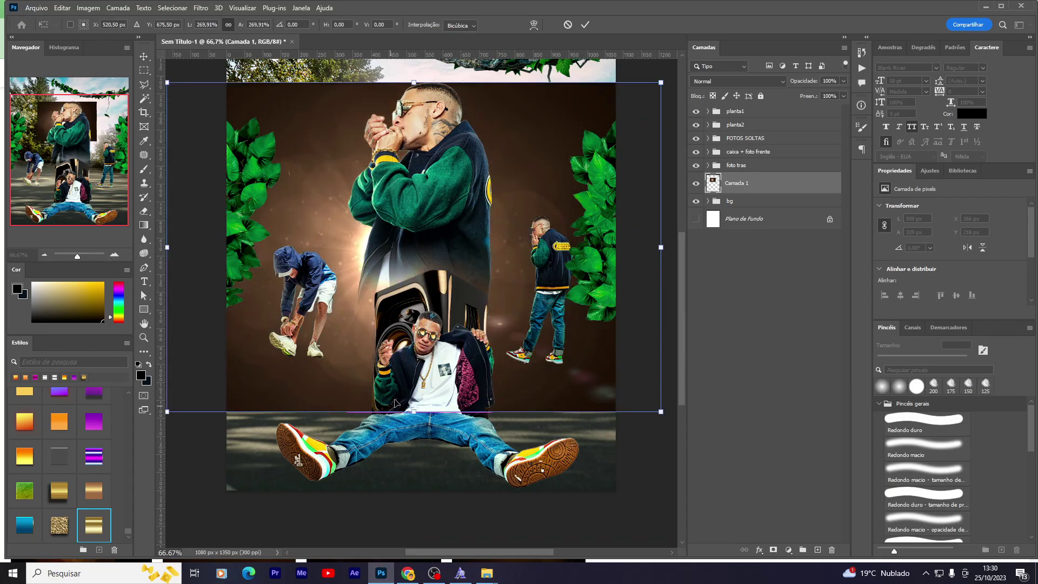
key("Return")
left_click(735, 81)
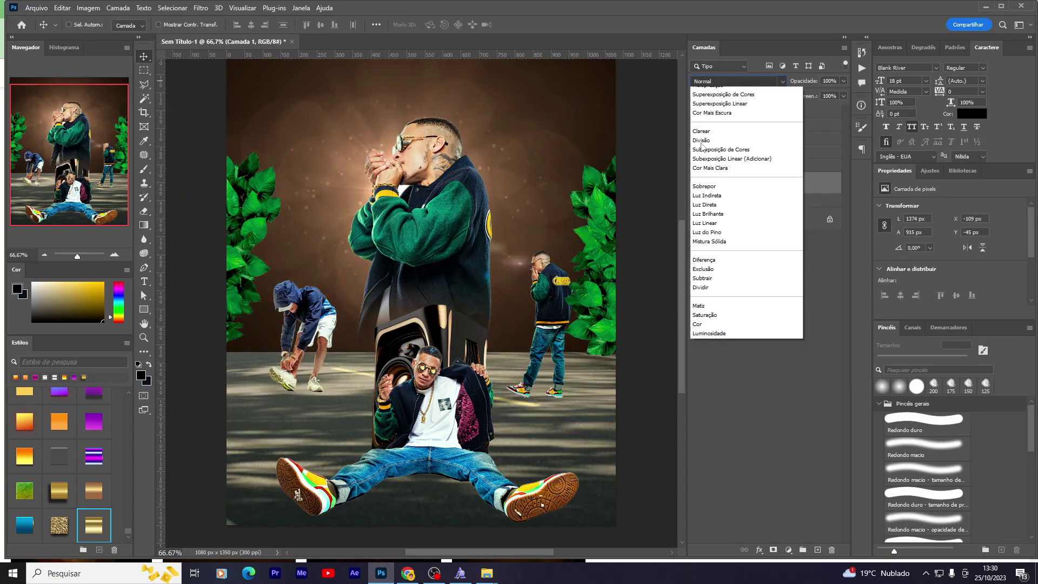
left_click(708, 331)
left_click_drag(491, 183, 513, 196)
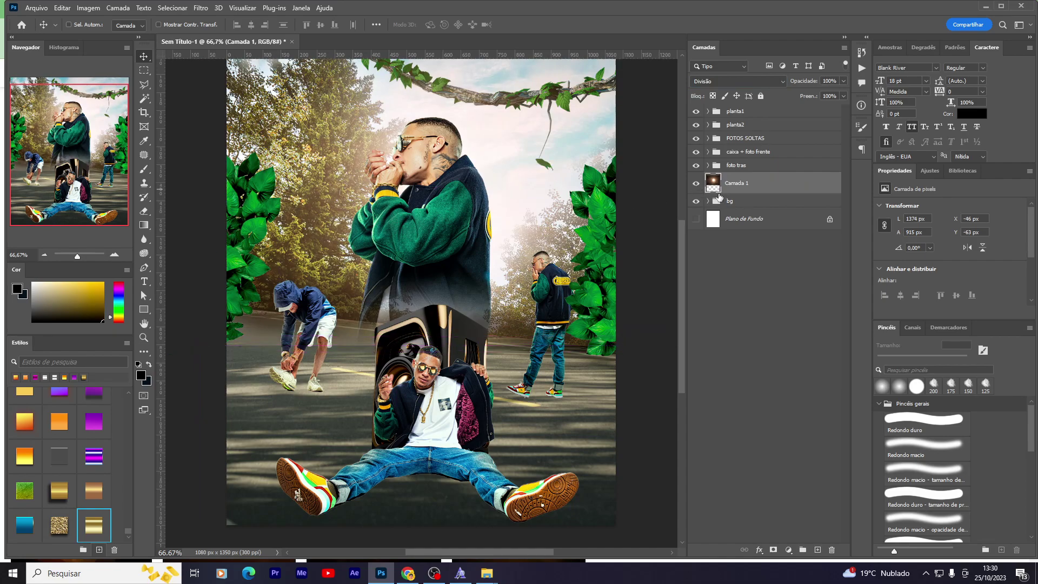
Step: Add a layer mask and erase the flare around the bent-over man
left_click(773, 550)
key("e")
left_click_drag(567, 325, 371, 343)
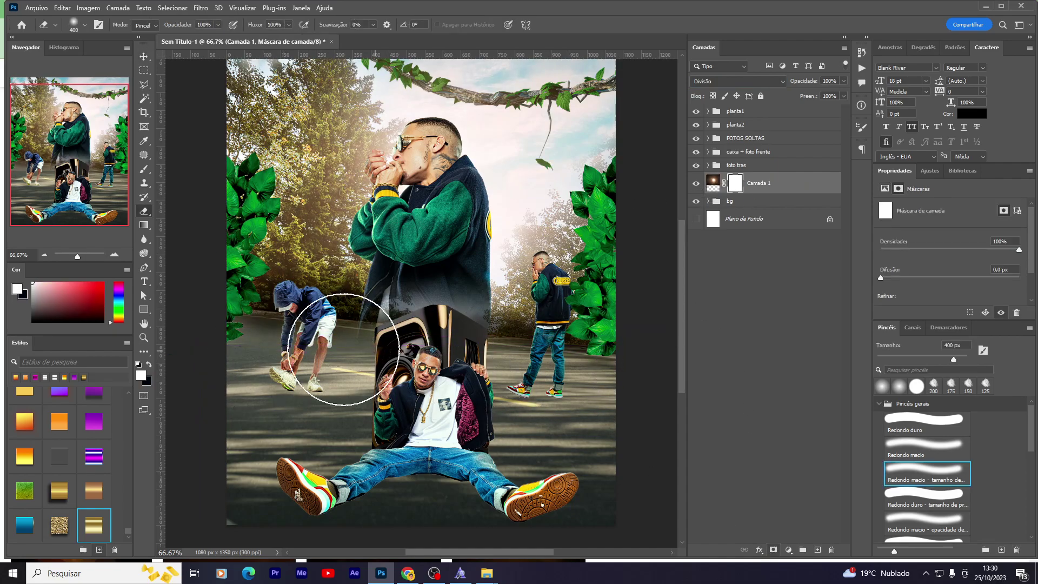
key("v")
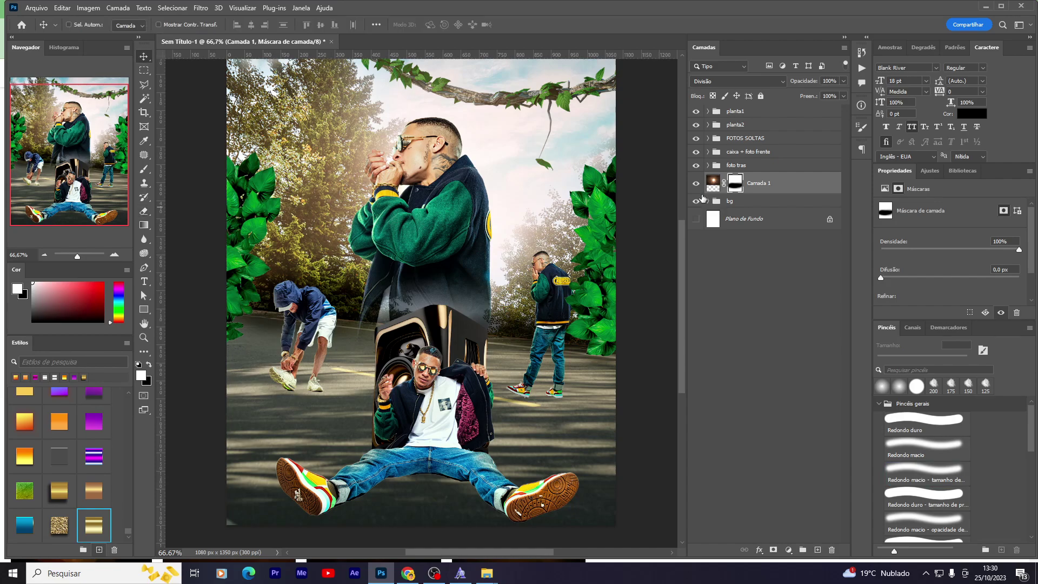
scroll(286, 159, "up", 2)
scroll(286, 159, "up", 1)
scroll(635, 316, "up", 1)
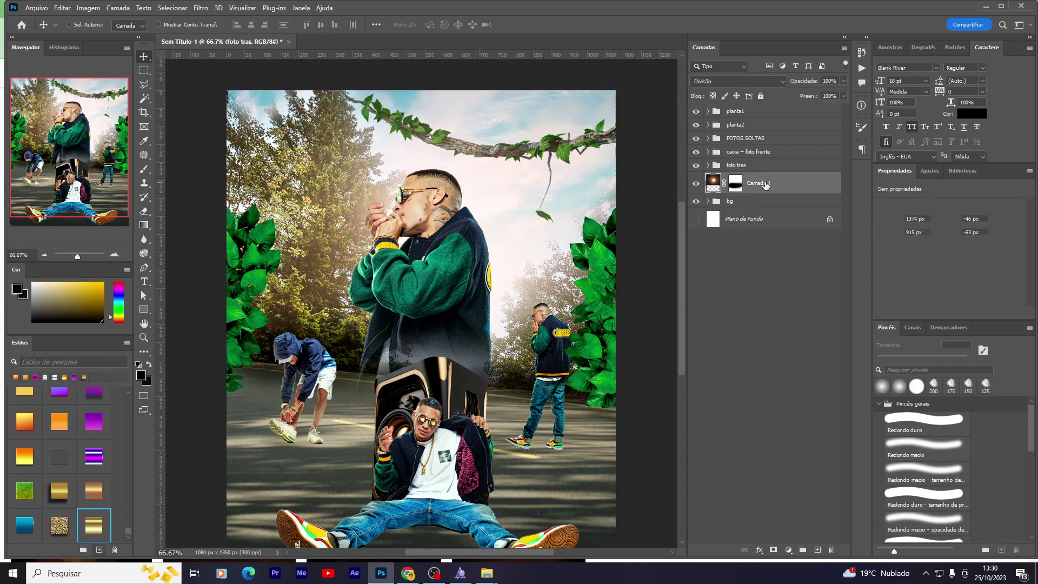
Step: Duplicate the flare, move the copy to the top, and enlarge it over the central man
key("ctrl+j")
mouse_move(772, 183)
left_mouse_down()
mouse_move(764, 122)
mouse_move(745, 130)
mouse_move(762, 95)
mouse_move(762, 105)
left_mouse_up()
key("ctrl+t")
left_click_drag(462, 400, 468, 387)
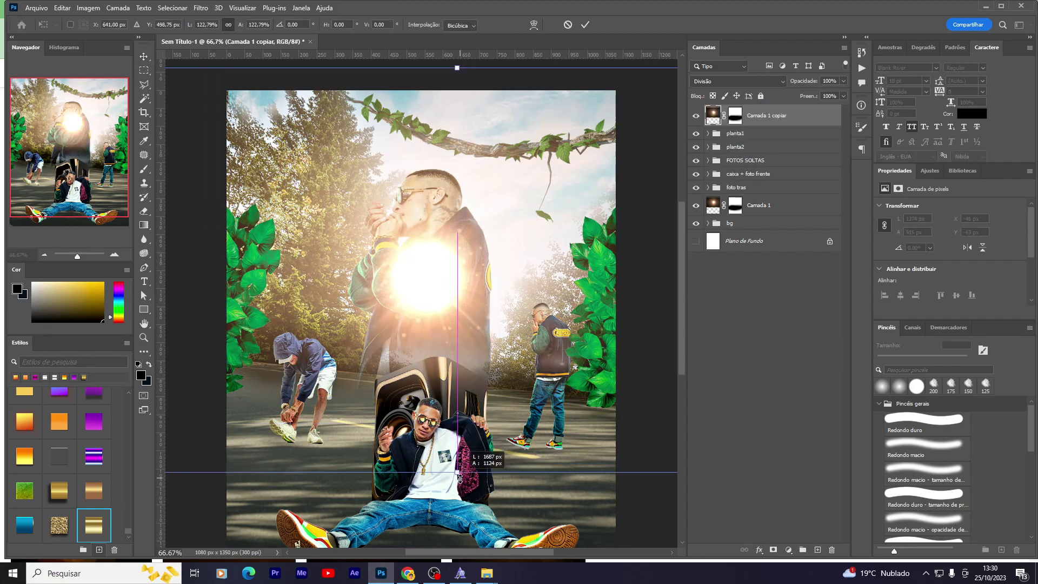
key("Return")
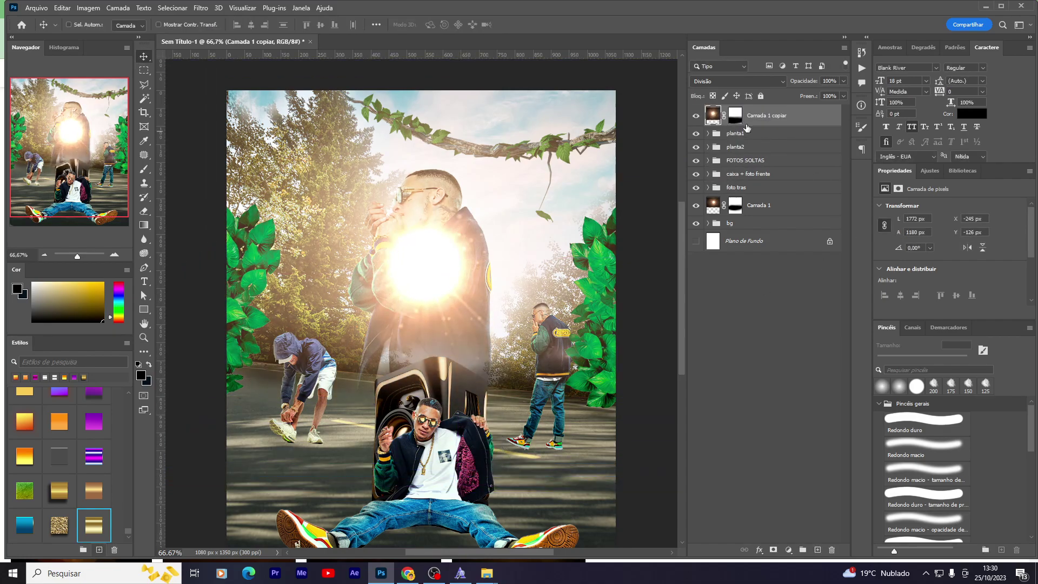
Step: Mask the copy's glow off the central man and lower its opacity to 53%
mouse_move(441, 246)
left_mouse_down()
mouse_move(463, 255)
mouse_move(429, 324)
mouse_move(324, 185)
left_mouse_up()
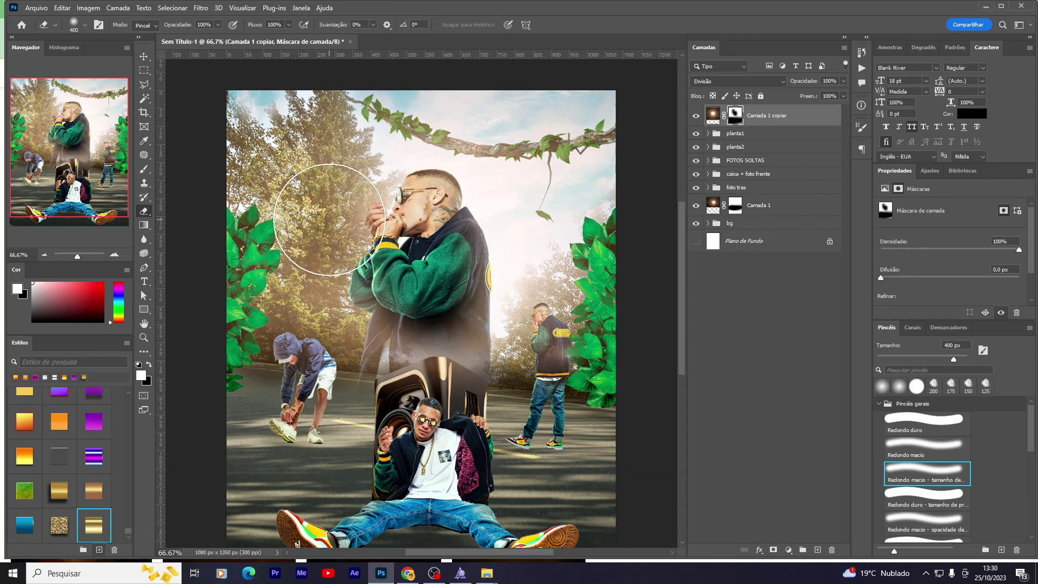
left_click_drag(821, 96, 820, 95)
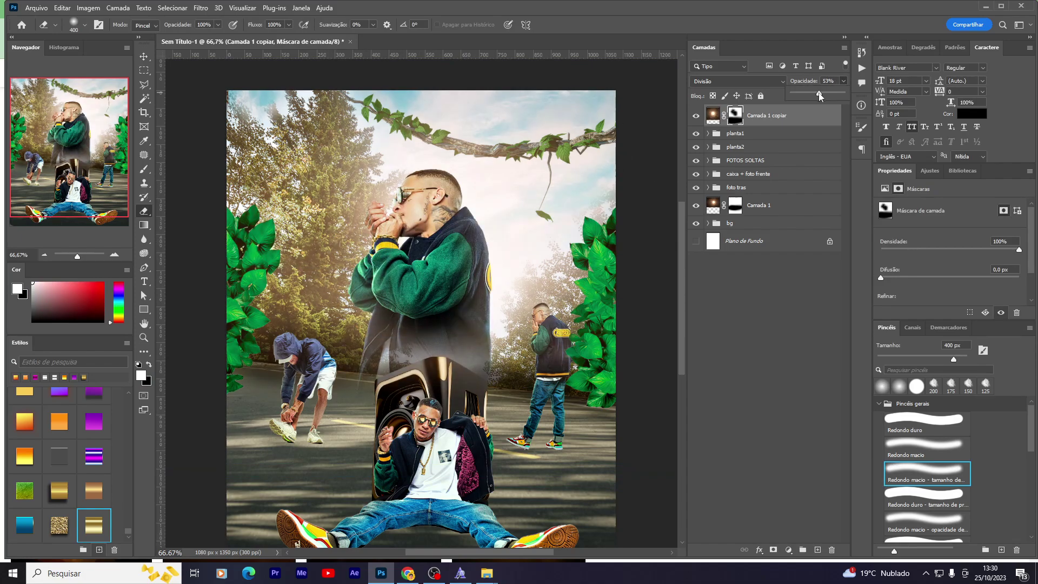
left_click(696, 116)
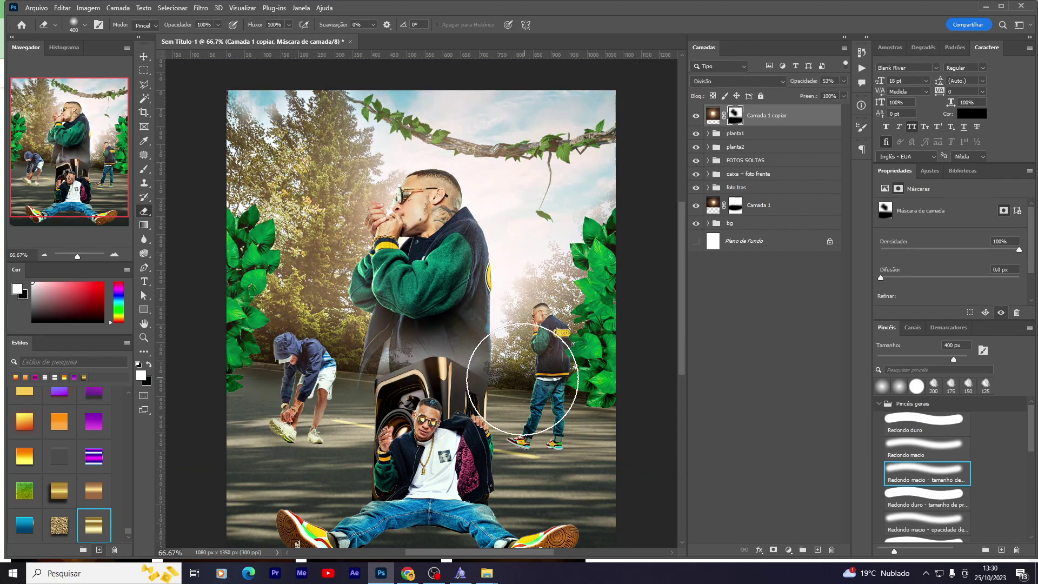
key("v")
scroll(496, 208, "down", 3)
scroll(494, 204, "down", 5)
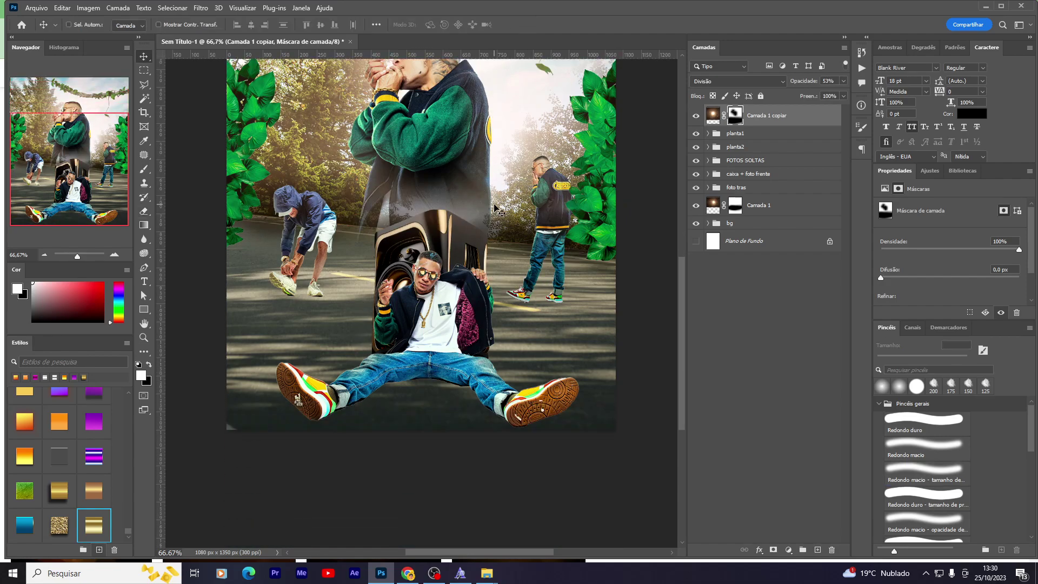
scroll(498, 211, "up", 5)
scroll(503, 219, "down", 1)
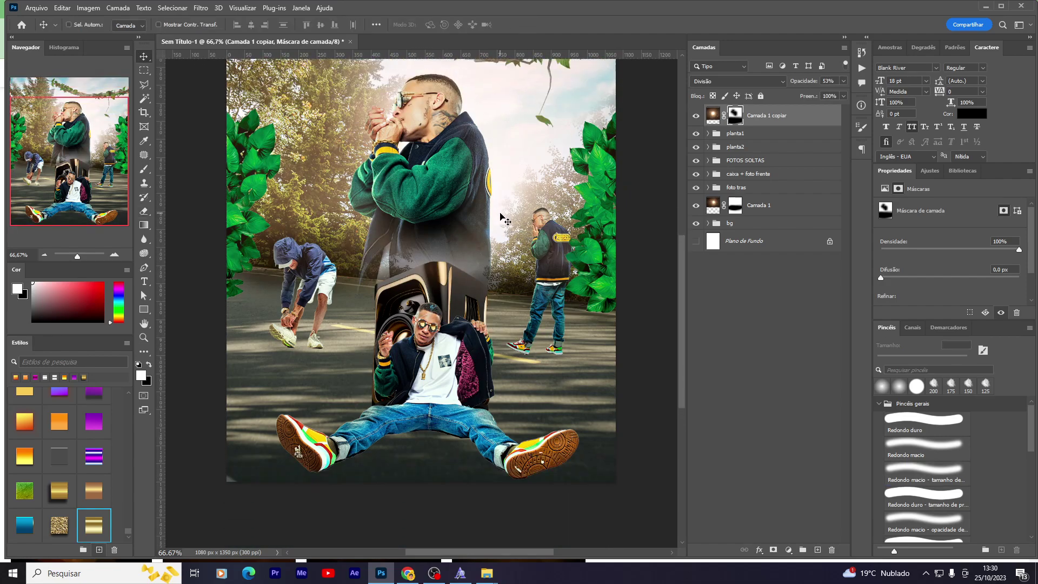
left_click(747, 205)
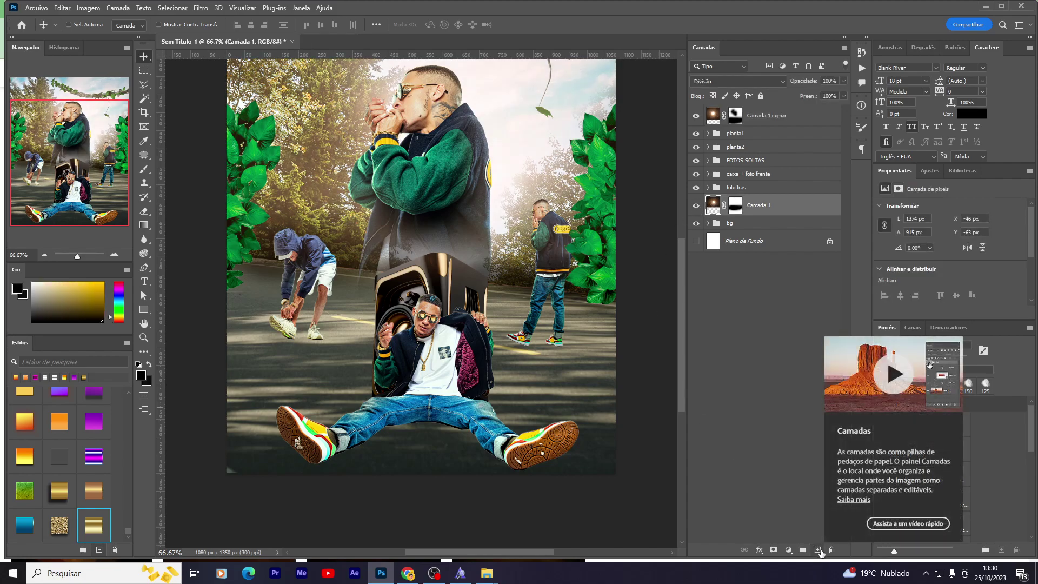
Step: On a new layer, paint soft white haze over the upper image with a 700 px brush
left_click(818, 549)
key("b")
scroll(208, 286, "up", 2)
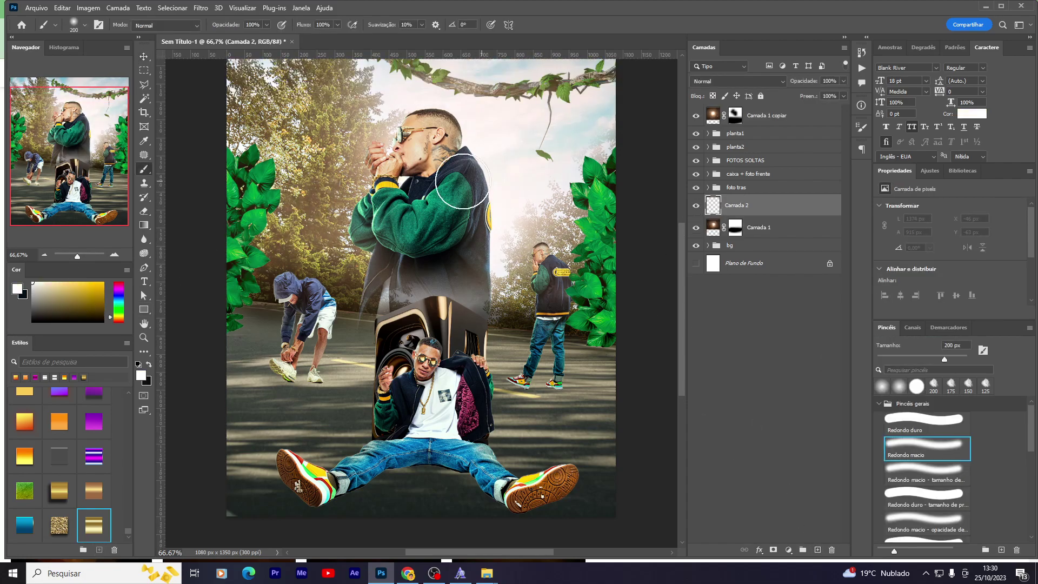
key("bracketright")
key("bracketright")
key("bracketright")
mouse_move(418, 174)
left_mouse_down()
mouse_move(505, 104)
mouse_move(357, 178)
left_mouse_up()
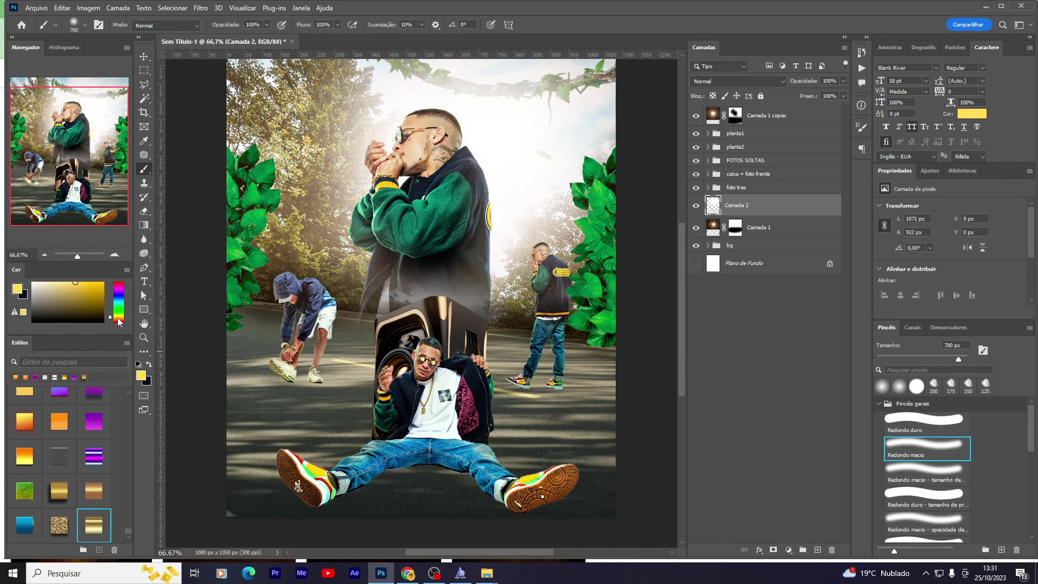
Step: Paint pale yellow glow around the man's head and across the top
left_click(60, 283)
key("bracketleft")
mouse_move(383, 185)
left_mouse_down()
mouse_move(418, 151)
mouse_move(417, 116)
left_mouse_up()
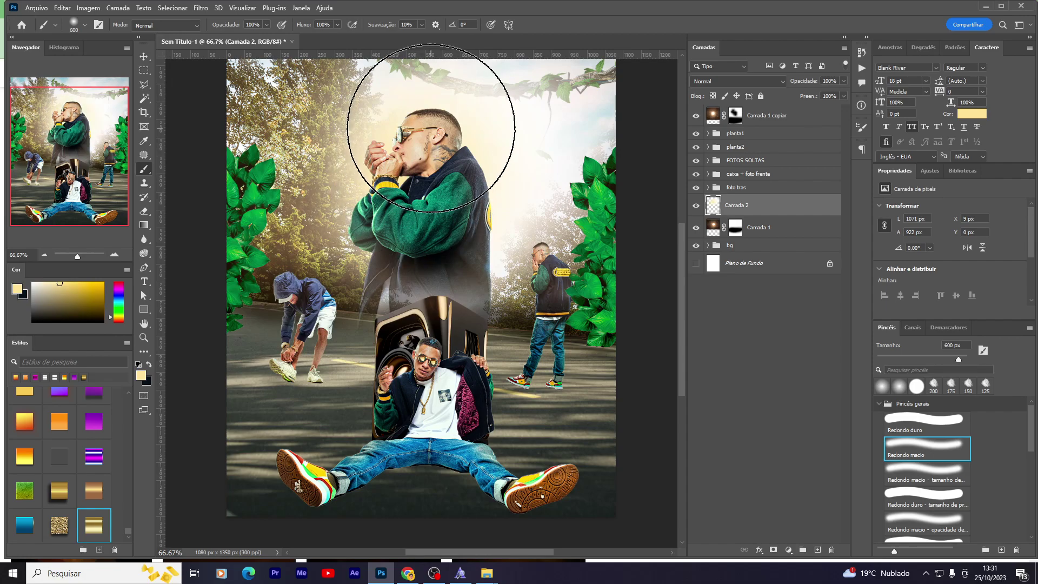
key("bracketright")
left_click_drag(403, 212, 514, 144)
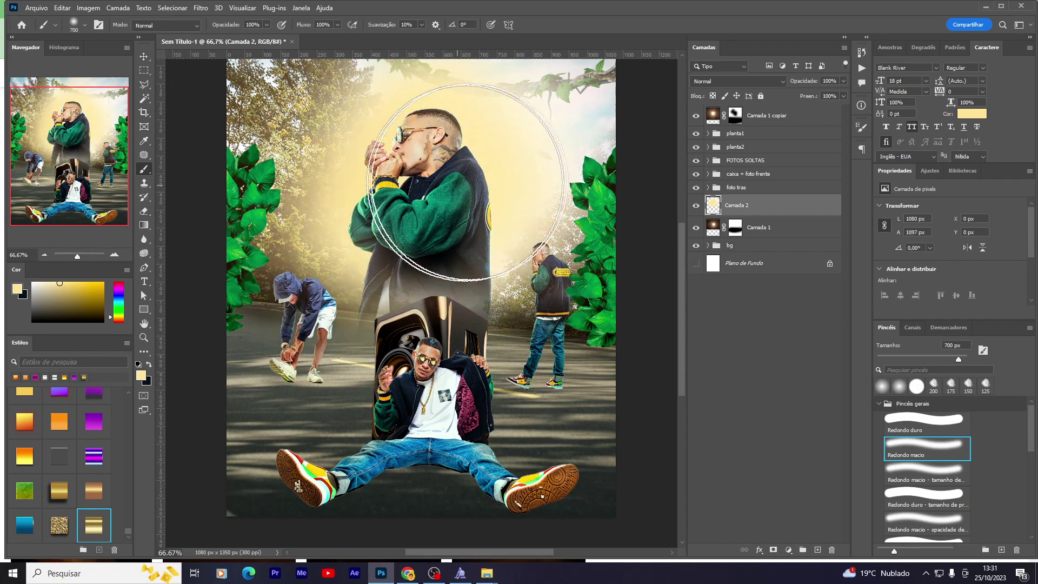
Step: Set the glow layer to Divisão blending and compare it on and off
left_click(717, 81)
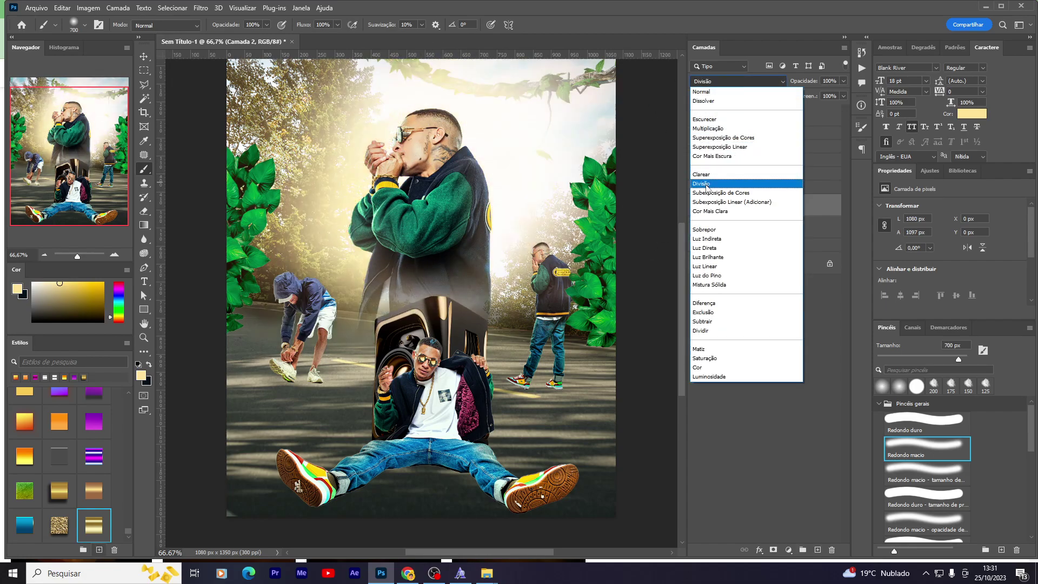
left_click(739, 185)
left_click(143, 56)
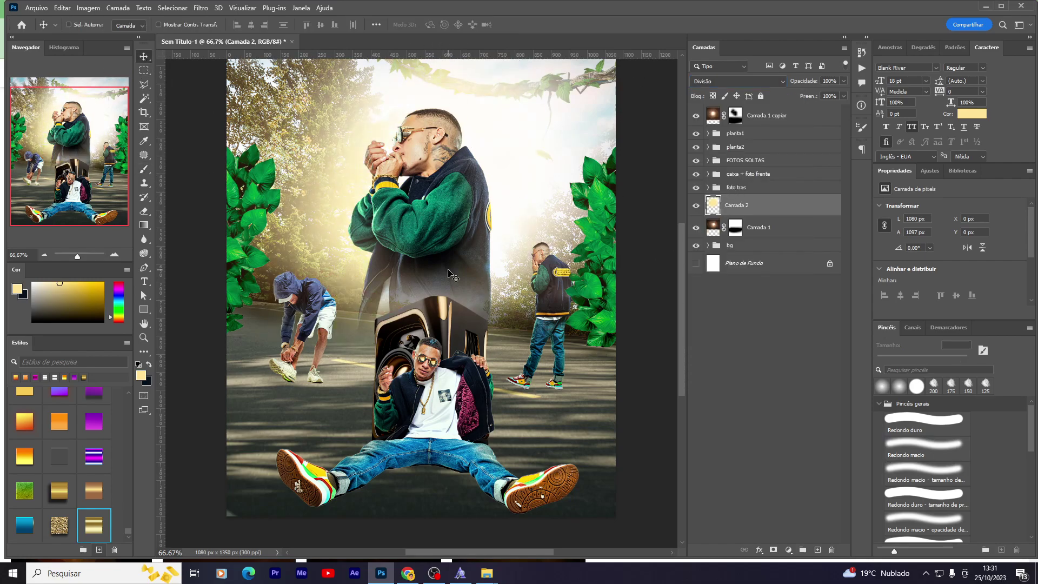
scroll(450, 272, "up", 2)
scroll(453, 275, "down", 2)
left_click(695, 205)
scroll(531, 277, "up", 2)
scroll(531, 278, "down", 2)
scroll(461, 266, "up", 3)
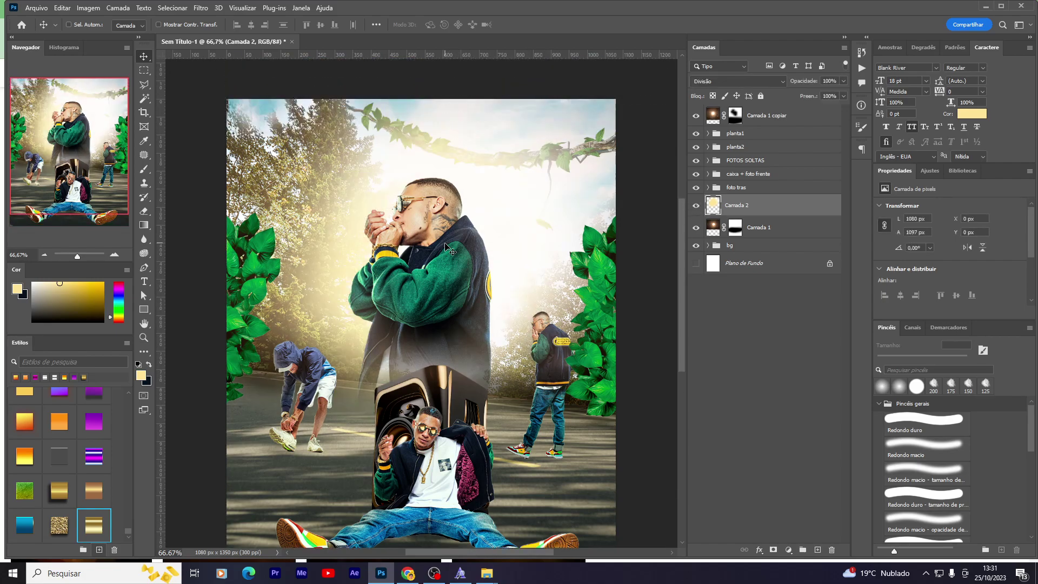
scroll(446, 250, "down", 2)
Step: Move the liana vine layer out of the bg group to sit above Camada 2
key("b")
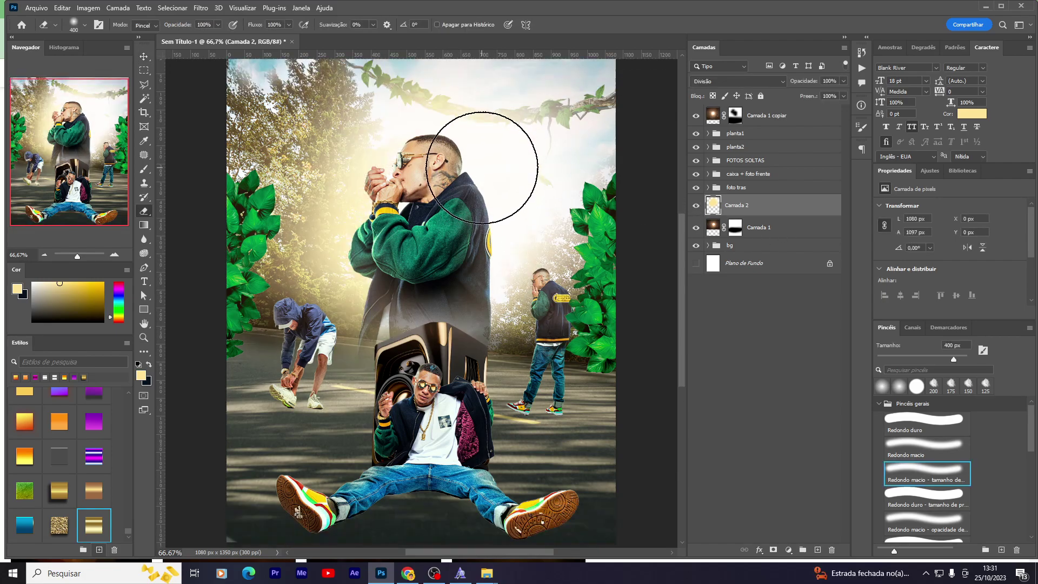
key("v")
left_click(696, 245)
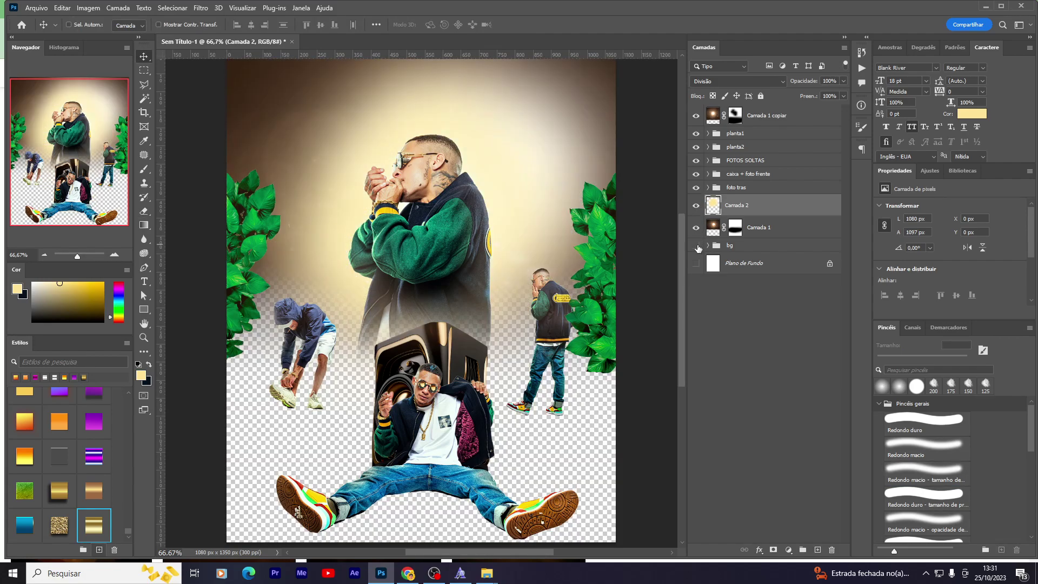
left_click(708, 245)
left_click(696, 307)
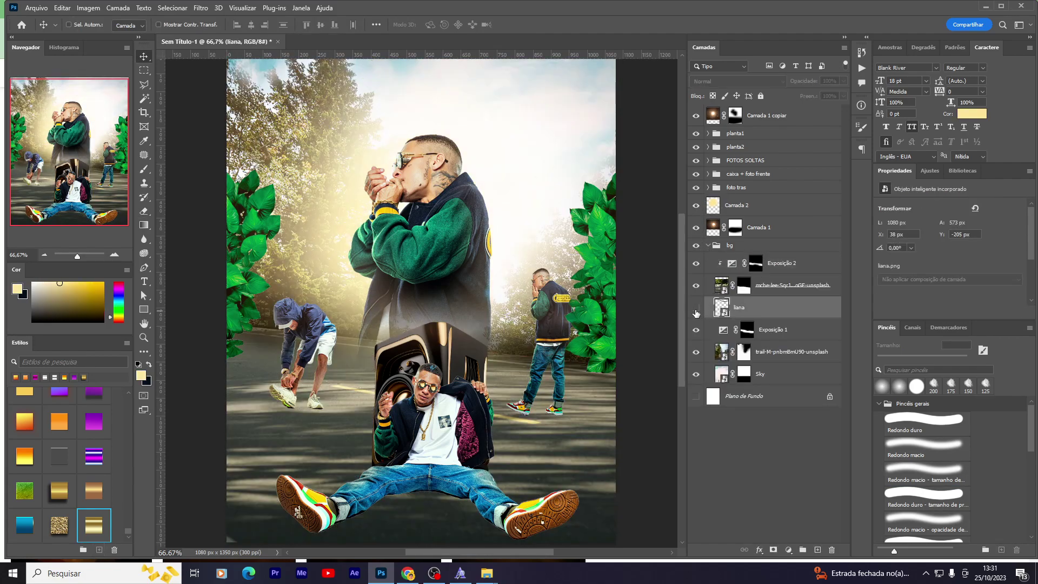
left_click(696, 307)
left_click(739, 307)
left_click_drag(781, 202, 782, 205)
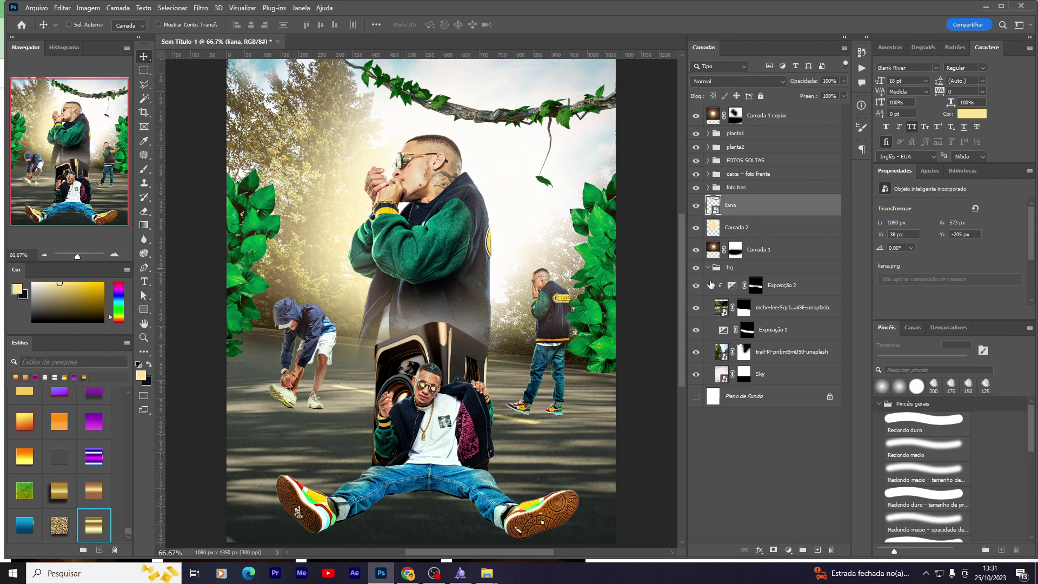
Step: Collapse bg, shift the background scene up about 63 px, and check liana and foto tras
left_click(711, 269)
left_click(708, 267)
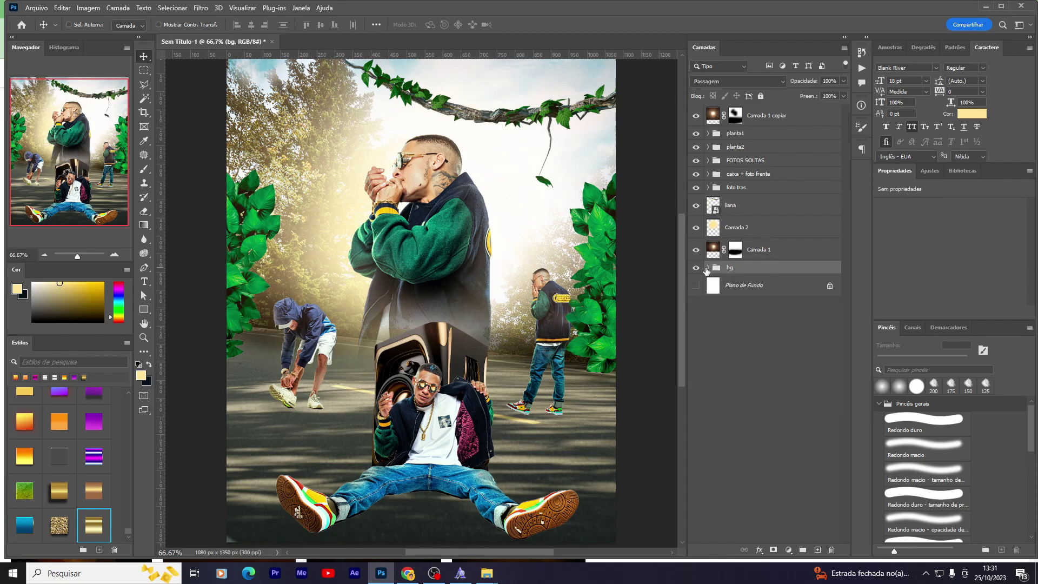
left_click_drag(306, 251, 331, 218)
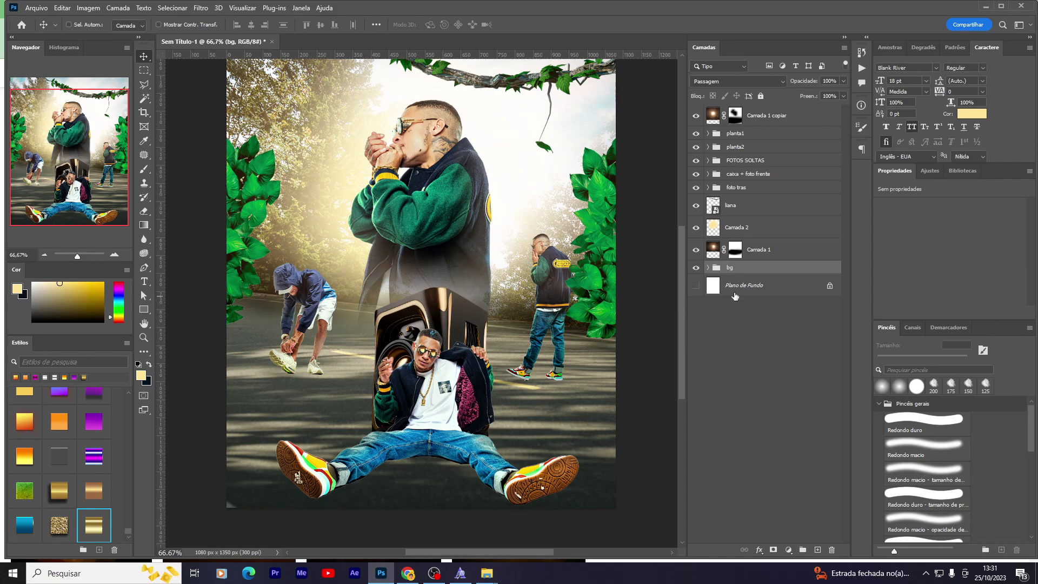
left_click(696, 205)
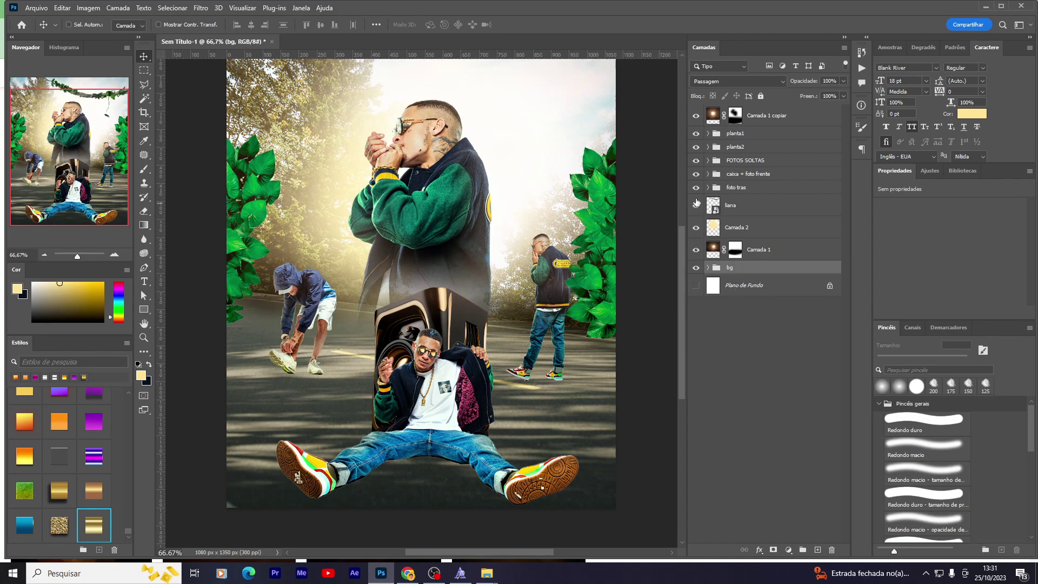
left_click(696, 187)
Step: Try fading the green-jacket man's lower body with a 175 px eraser on his mask, then undo it
left_click(706, 188)
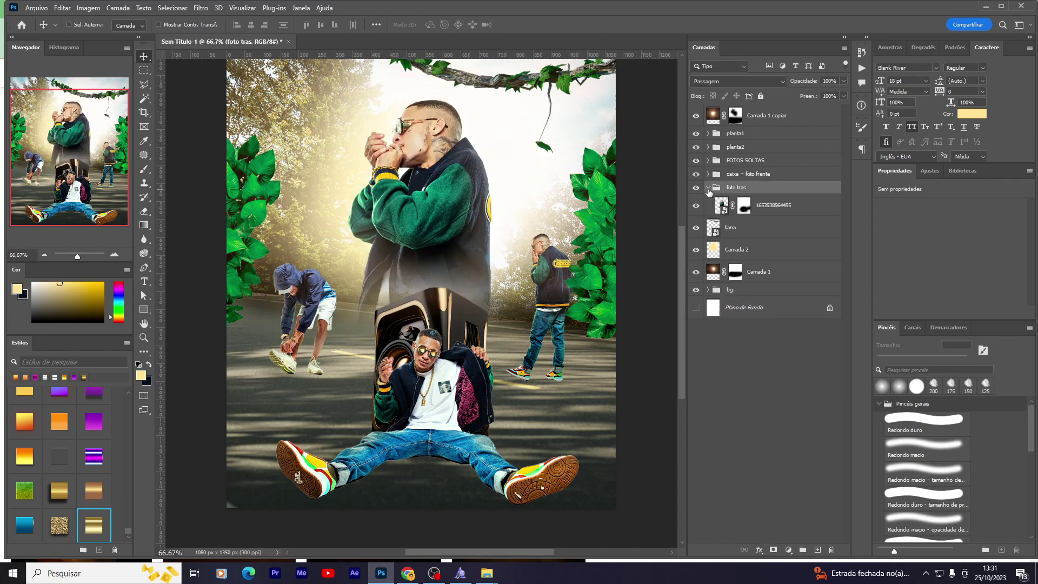
left_click(707, 188)
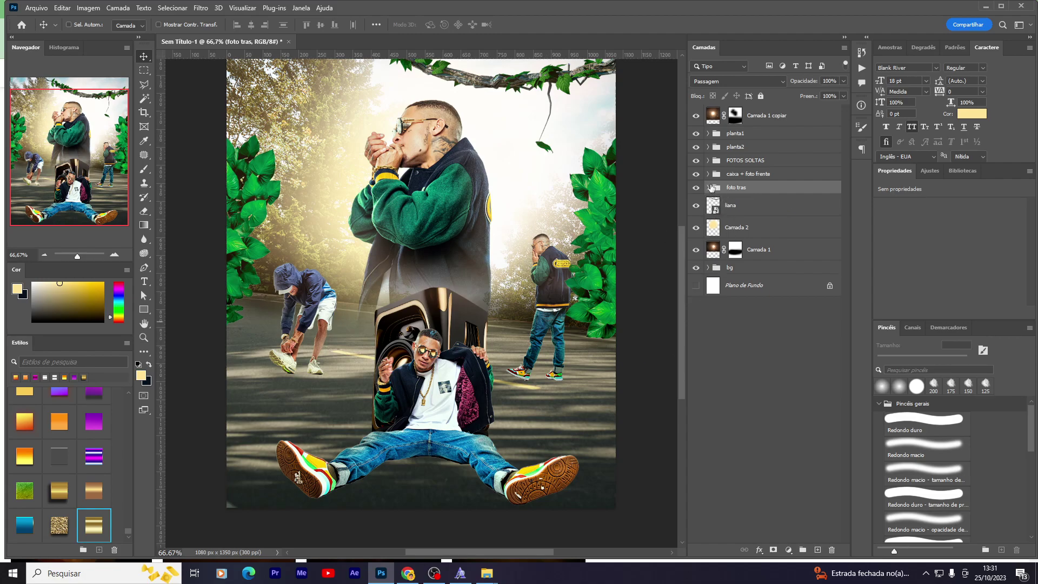
left_click(707, 187)
left_click(743, 205)
key("e")
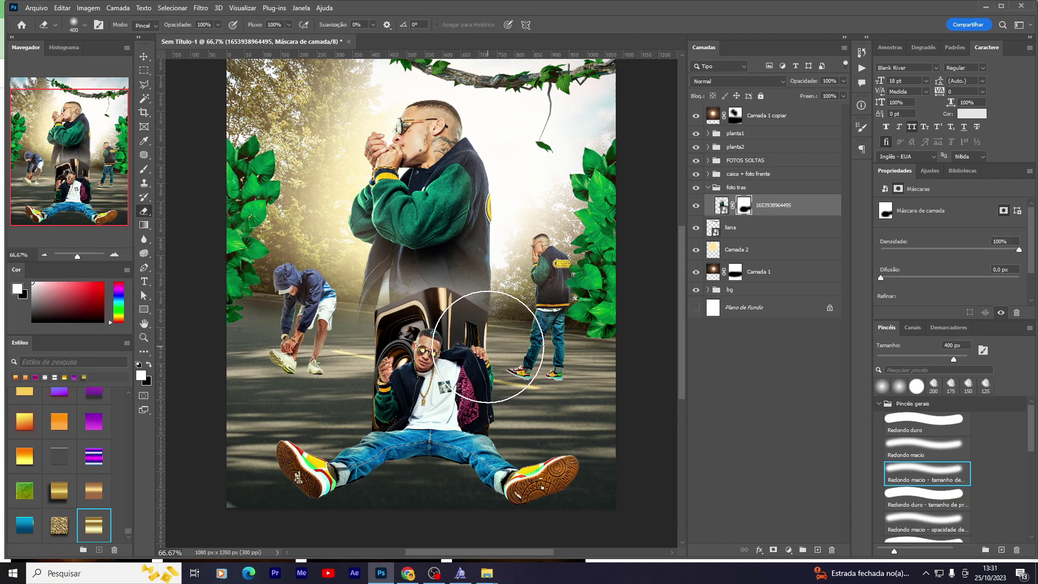
key("bracketleft")
key("bracketleft")
key("bracketleft")
mouse_move(476, 286)
left_mouse_down()
mouse_move(303, 300)
mouse_move(366, 315)
left_mouse_up()
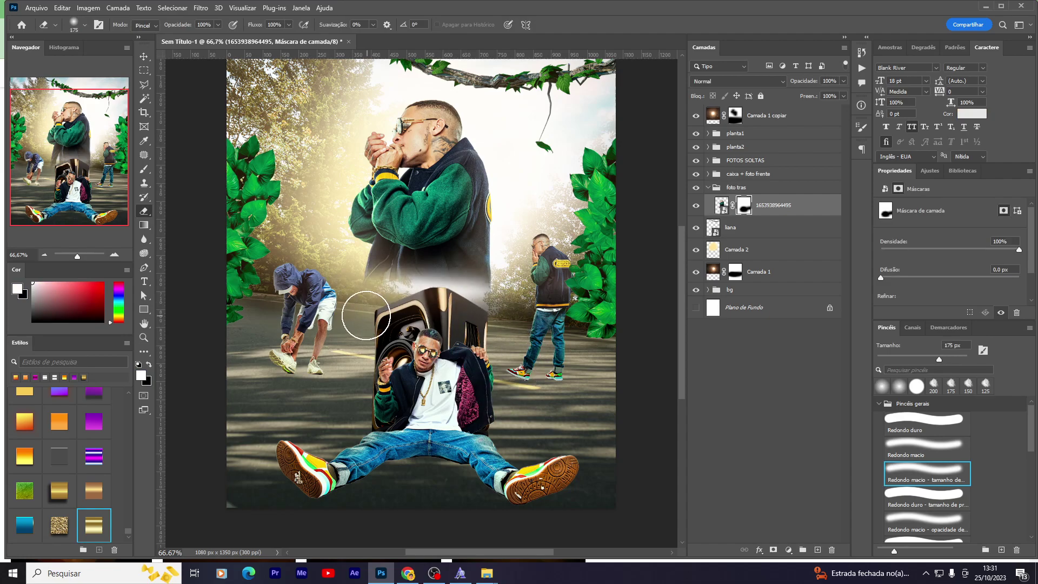
key("ctrl+z")
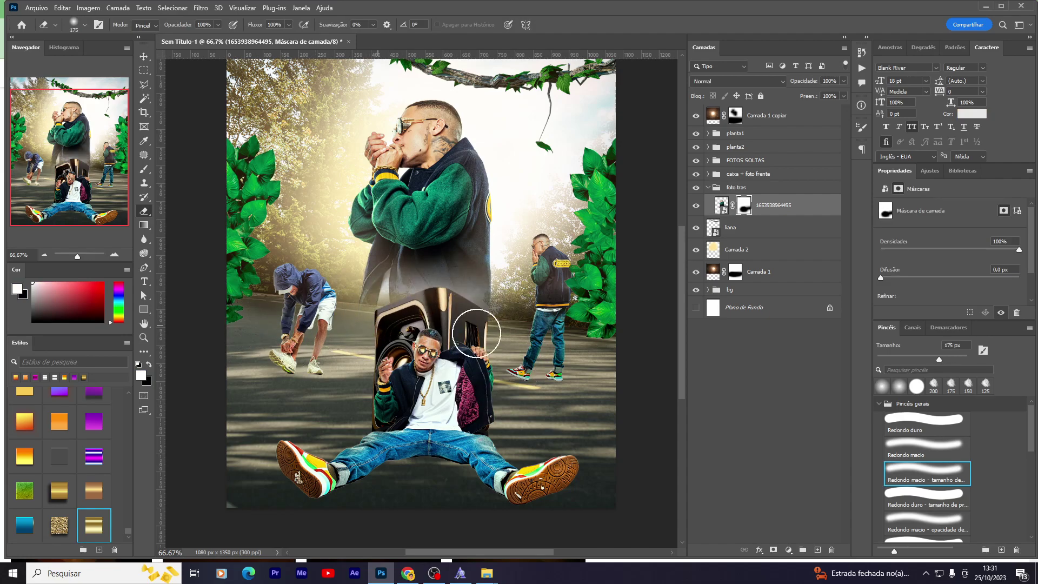
Step: Test-nudge the green-jacket man's position and toggle his visibility to compare
key("v")
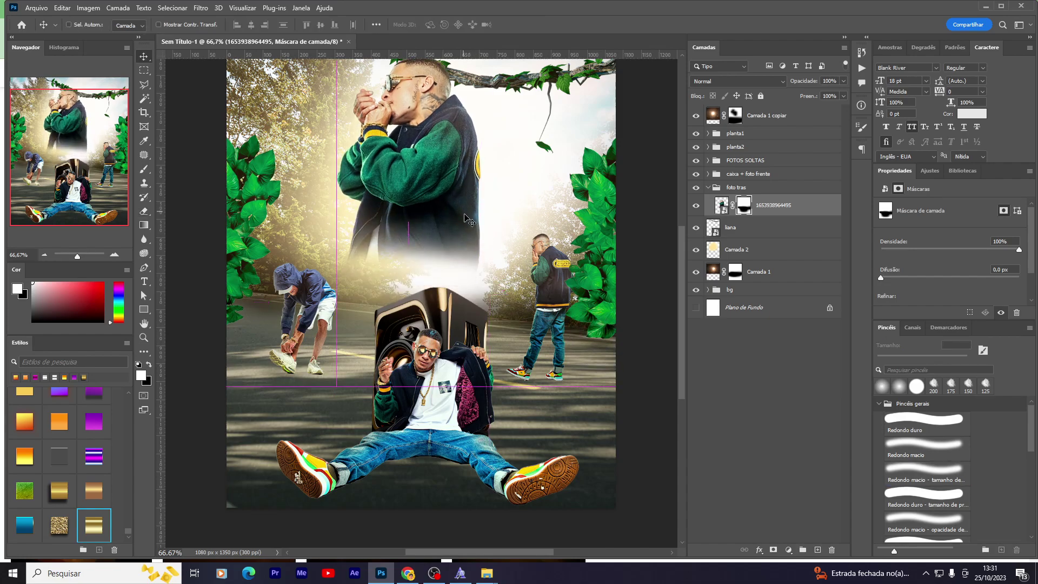
left_click_drag(465, 216, 468, 227)
key("ctrl+comma")
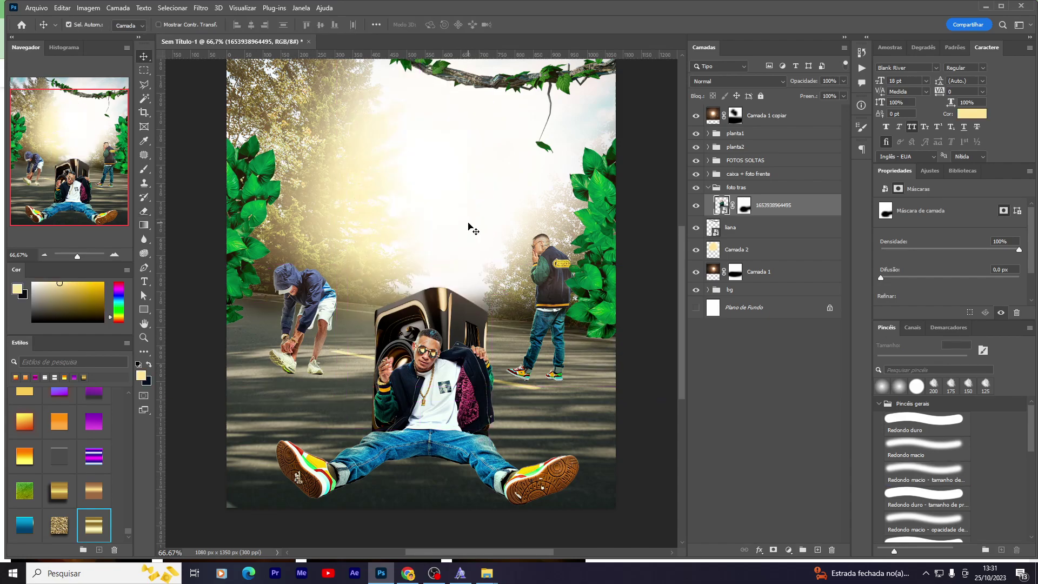
key("ctrl+comma")
Step: Delete the green-jacket man's layer mask and add a fresh white mask
right_click(742, 203)
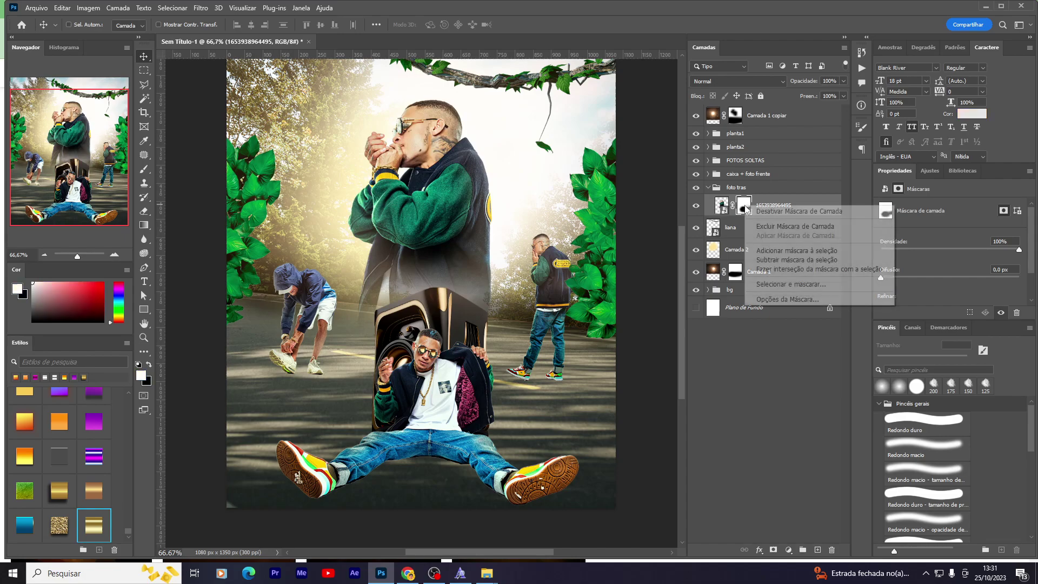
left_click(785, 229)
key("e")
left_click(773, 550)
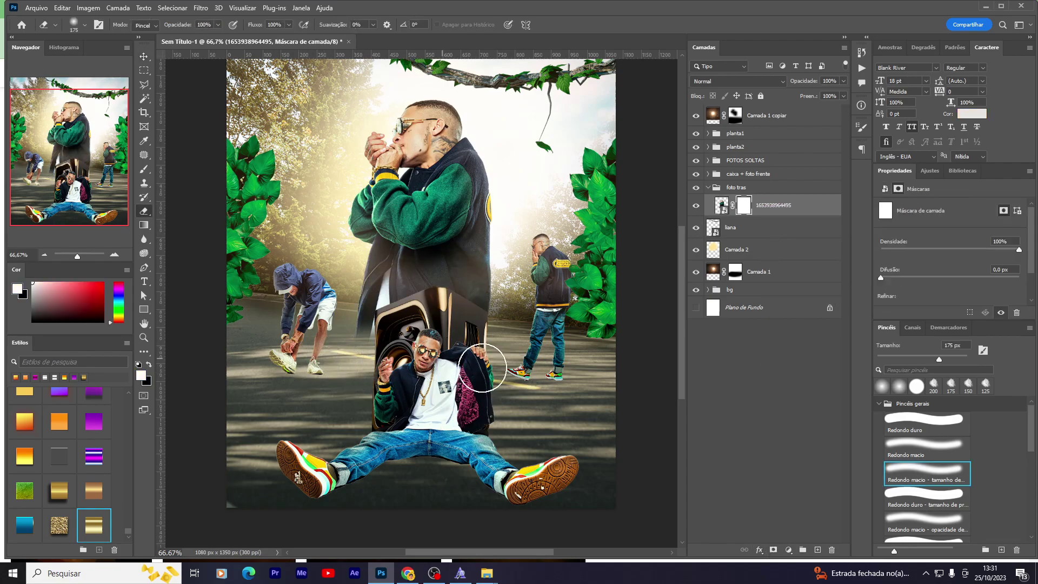
scroll(482, 368, "up", 3)
Step: Raise the green-jacket man about 53 px and collapse the foto tras group
key("v")
left_click_drag(462, 392, 463, 373)
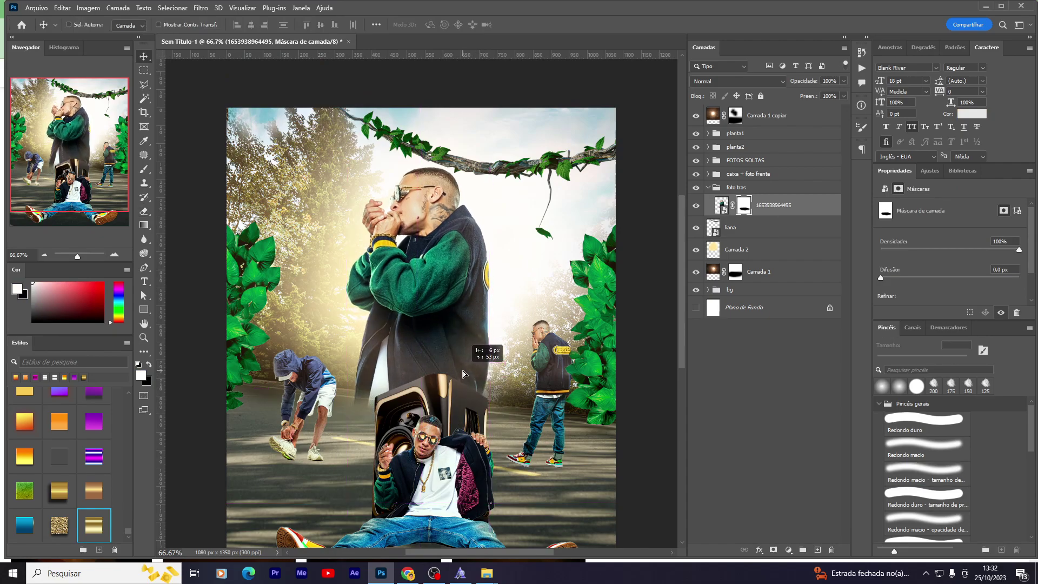
key("e")
key("v")
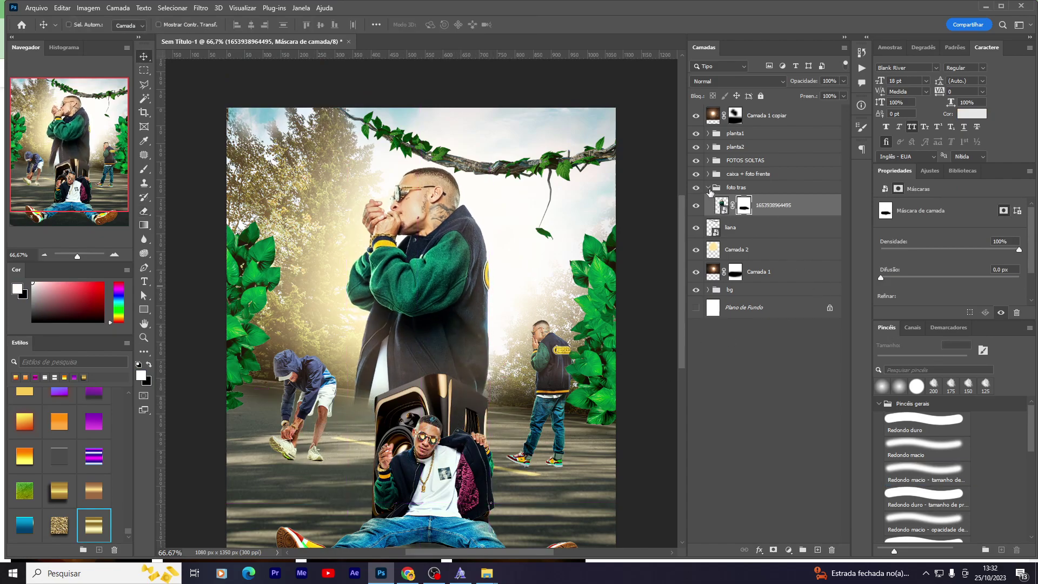
left_click(709, 187)
scroll(668, 185, "down", 5)
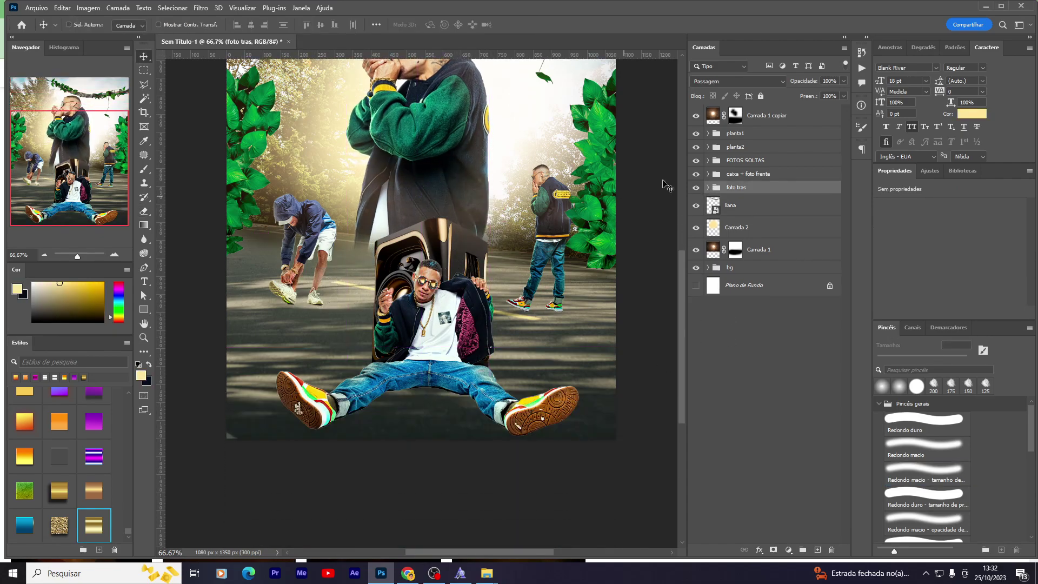
Step: Restore the bg group and gold speaker visibility, and select the speakre gold layer
left_click(697, 206)
left_click(696, 206)
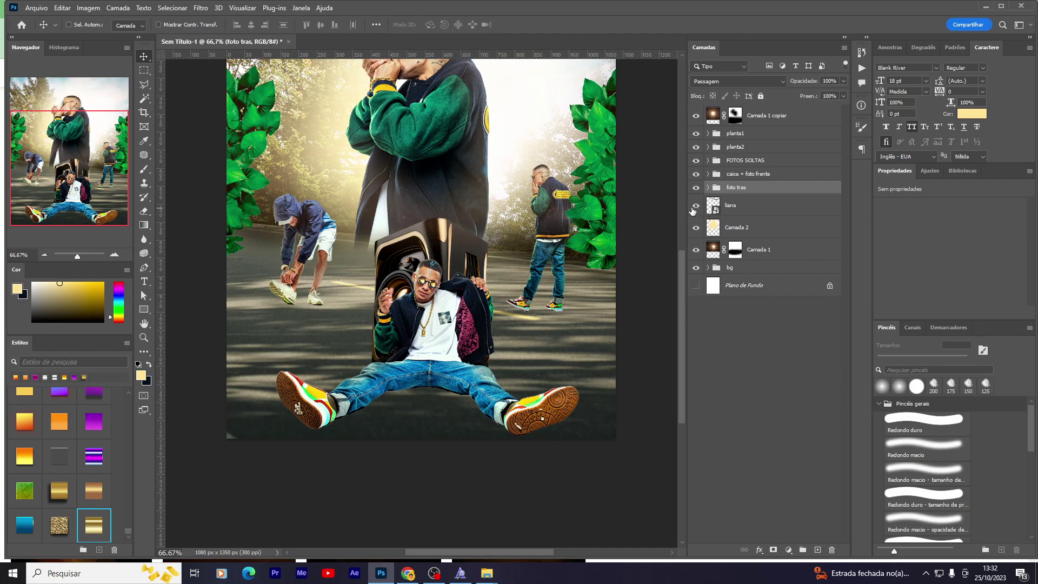
left_click(696, 268)
left_click(697, 174)
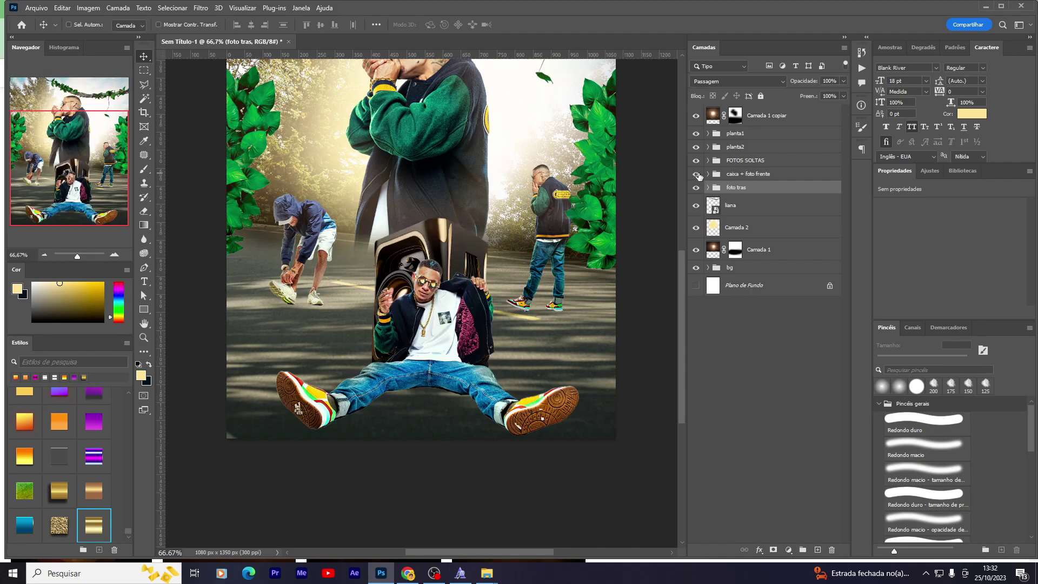
left_click(712, 178)
left_click(703, 216)
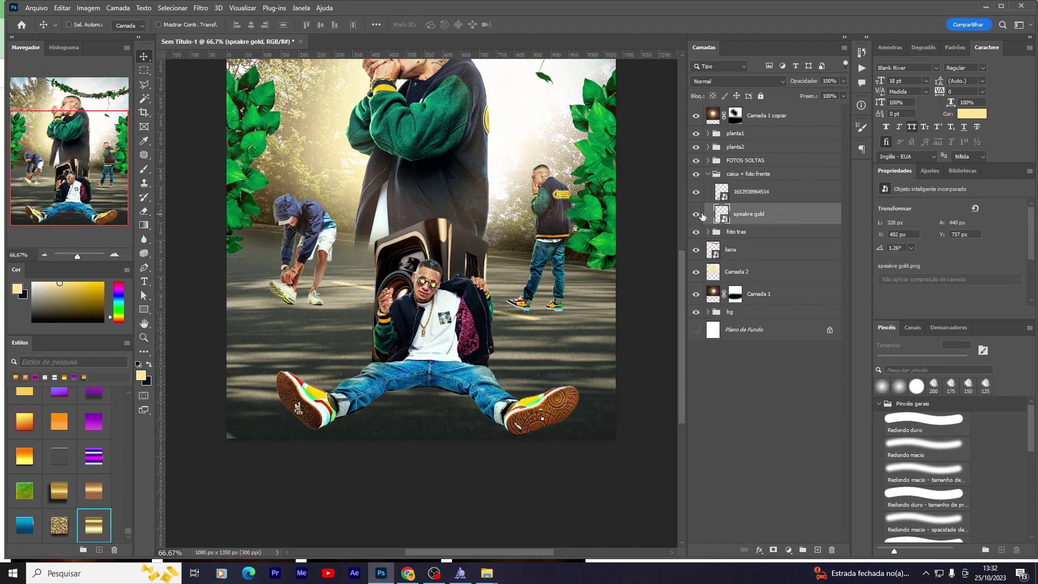
left_click(696, 214)
scroll(450, 251, "up", 3)
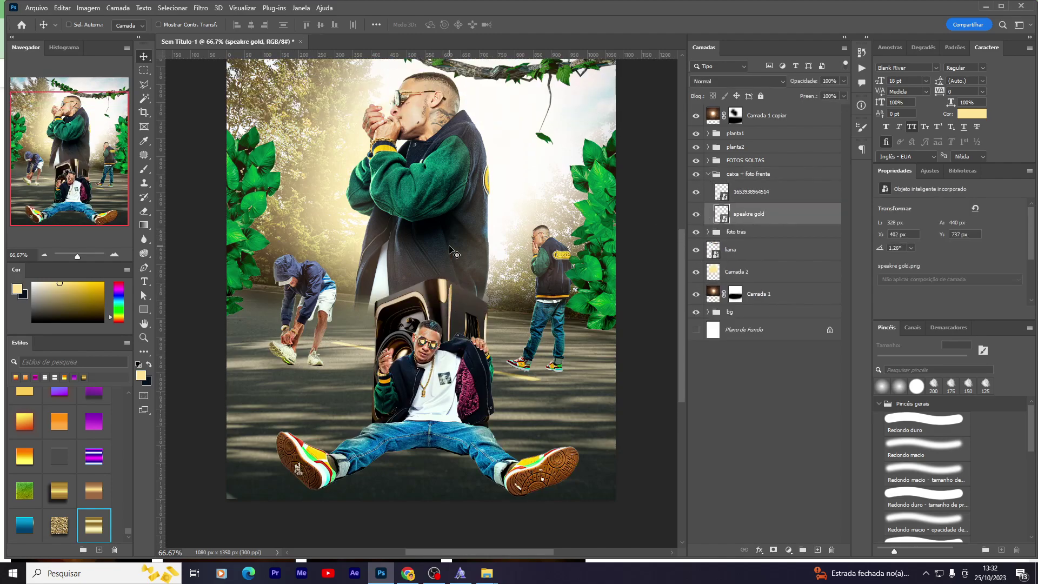
scroll(449, 250, "up", 3)
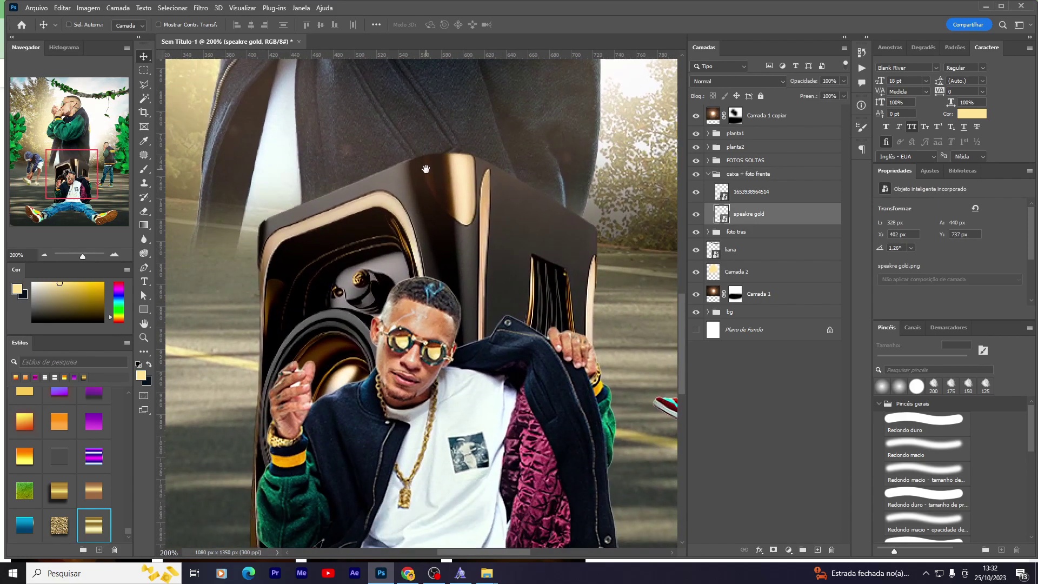
Step: Add a Curves adjustment clipped to the gold speaker and raise the curve strongly
left_click(791, 551)
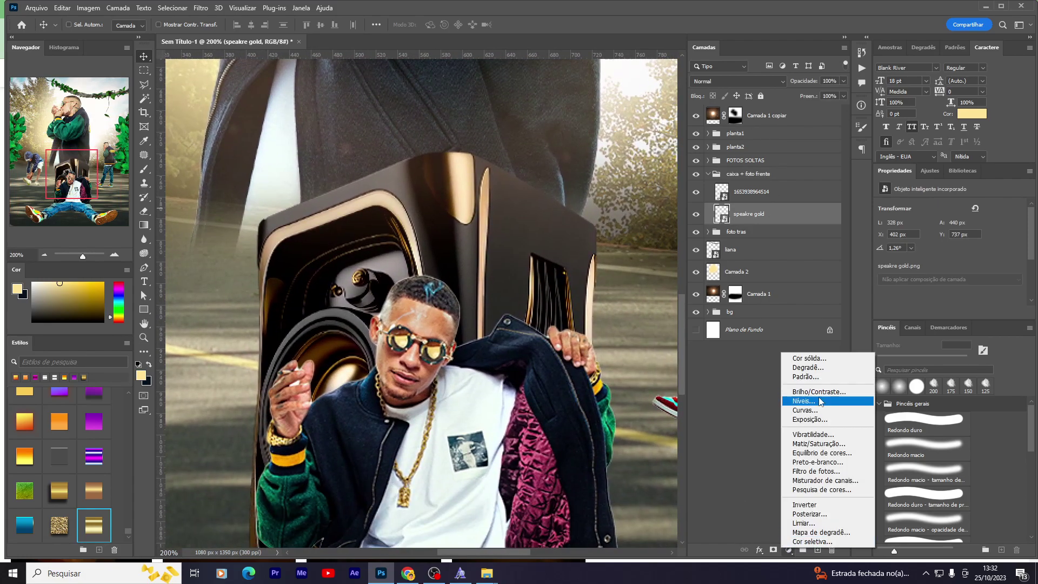
left_click(811, 406)
right_click(767, 217)
left_click(813, 346)
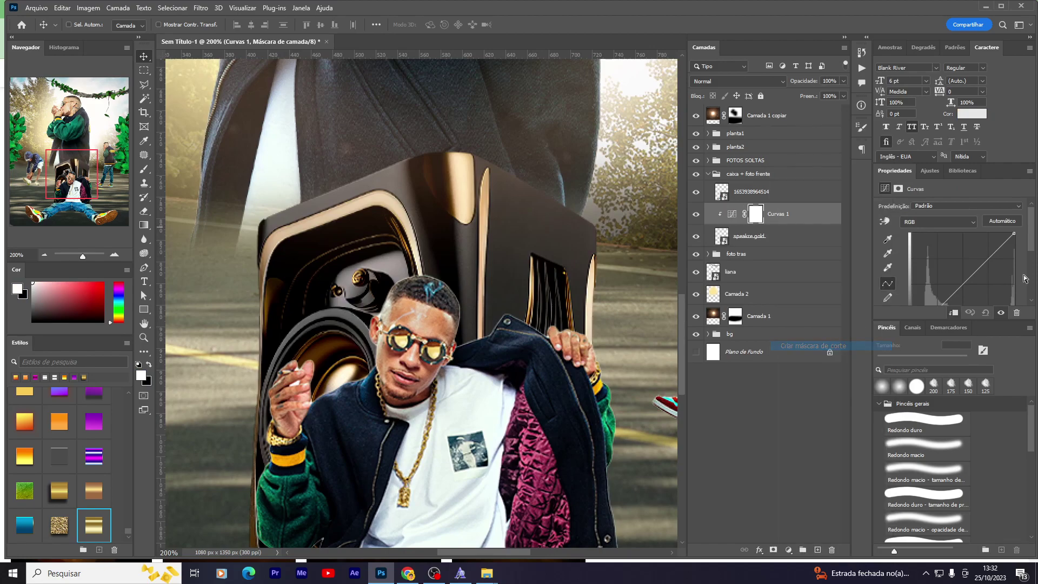
left_click_drag(999, 246, 944, 251)
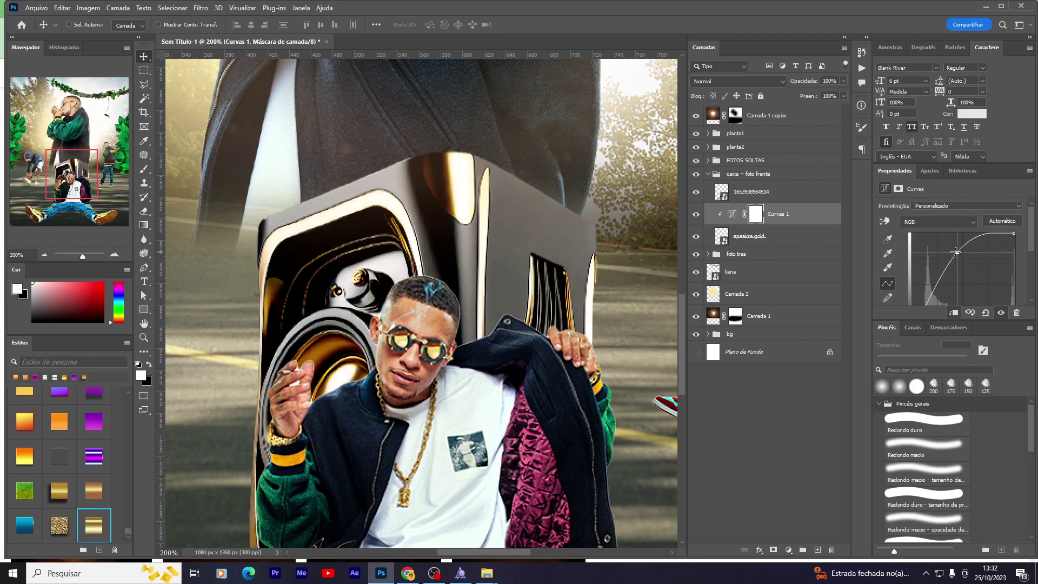
Step: Invert the Curves mask and paint the brightening onto the speaker's right edge with an 80 px brush
left_click(757, 214)
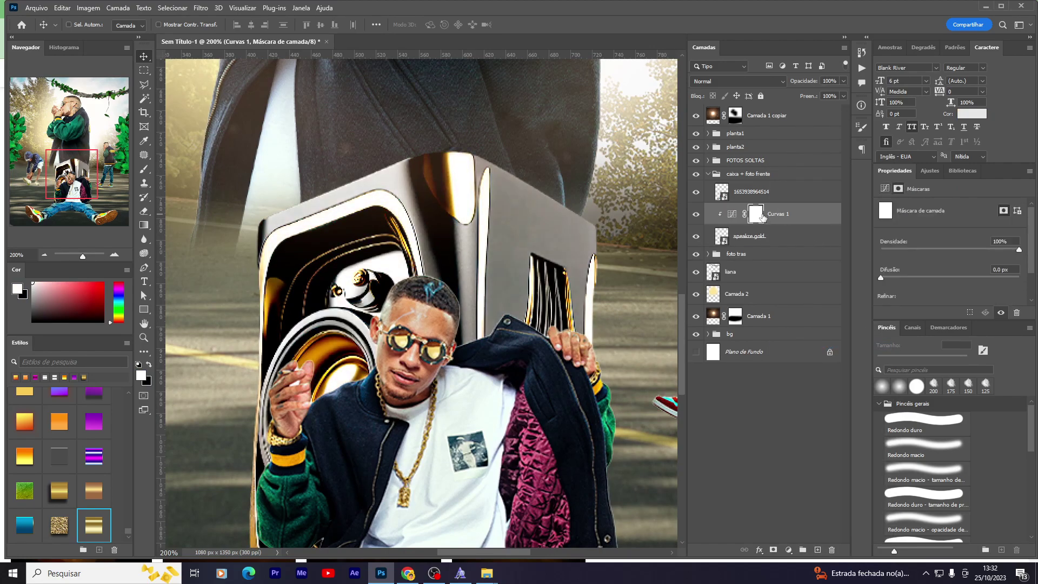
key("ctrl+i")
key("b")
scroll(392, 259, "up", 2)
key("bracketleft")
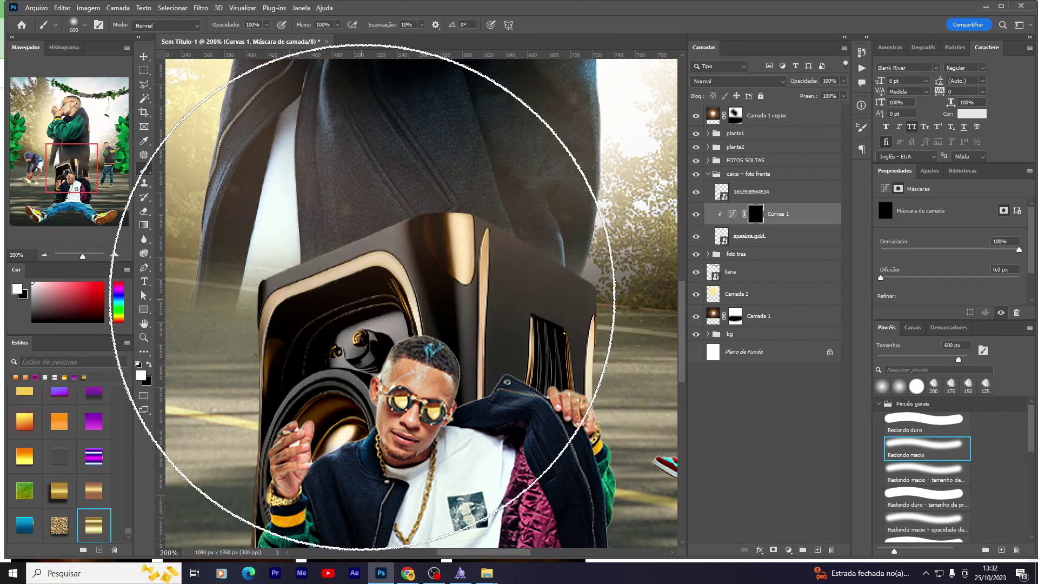
key("bracketleft")
key("bracketleft")
key("bracketleft")
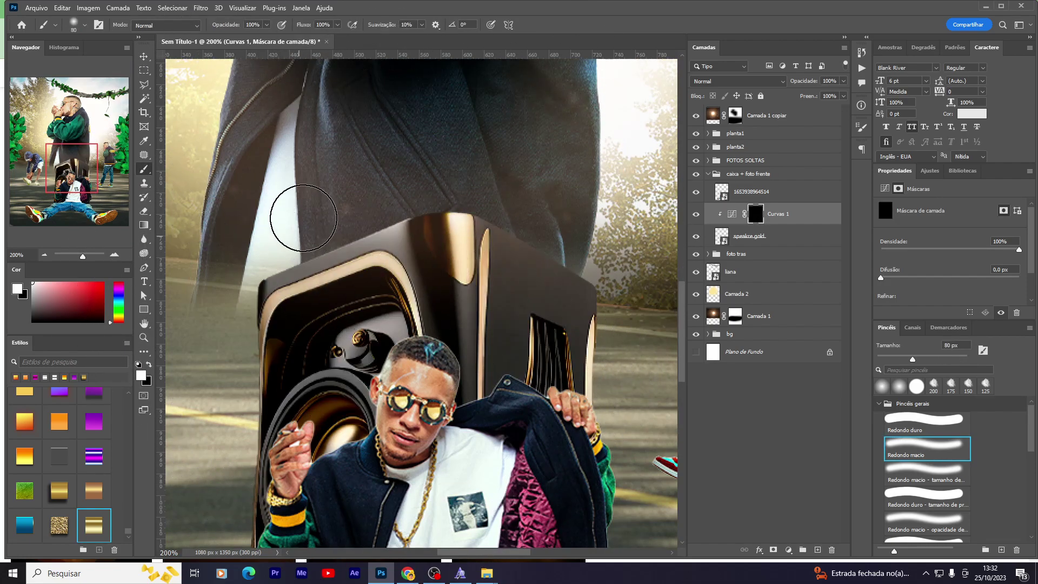
key("ctrl+z")
left_click_drag(602, 240, 622, 408)
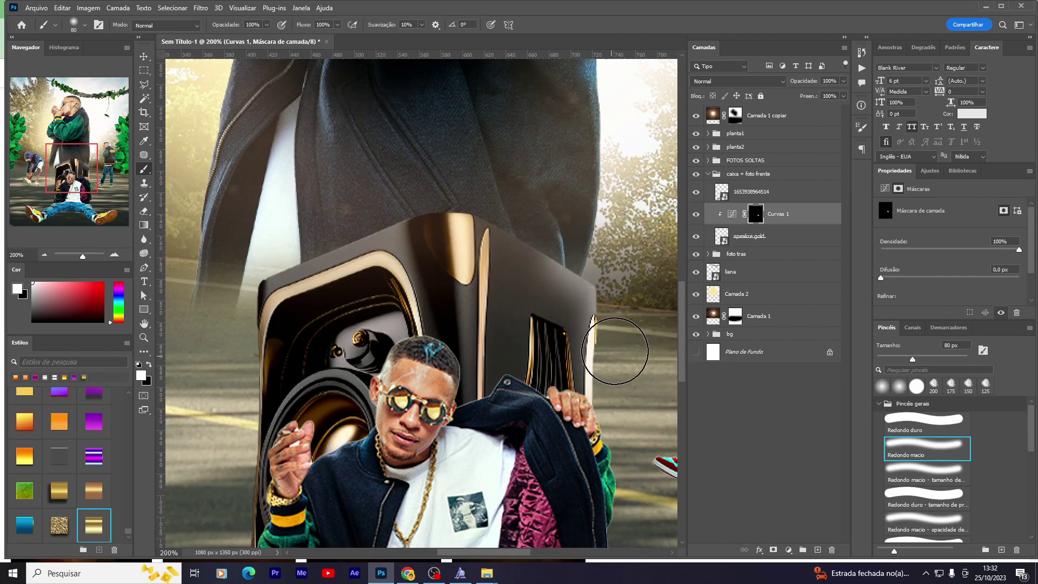
Step: Scroll to the bg group and select its Exposição 2 layer
scroll(615, 347, "down", 2)
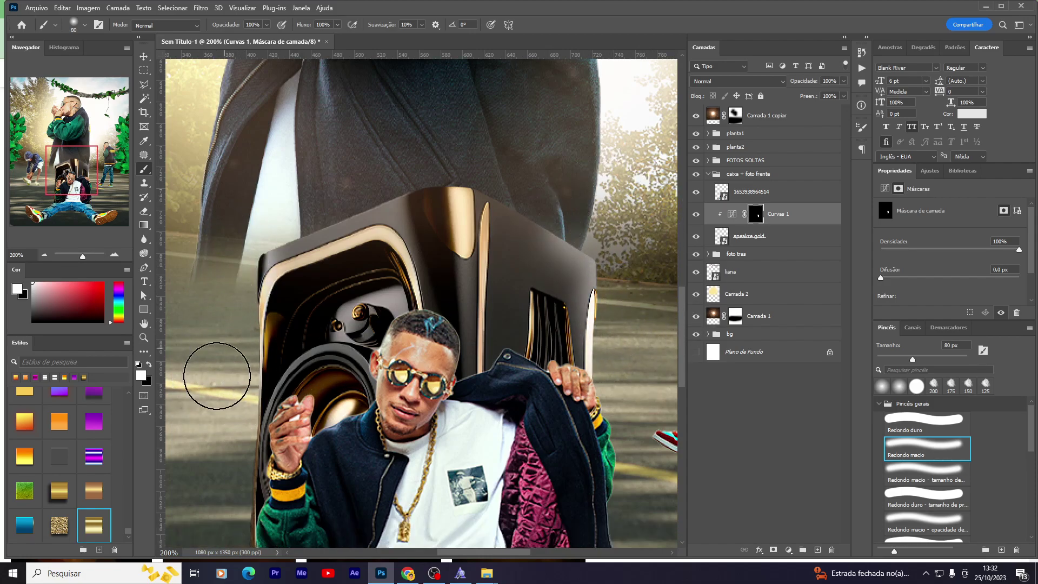
scroll(216, 371, "down", 2)
left_click_drag(233, 459, 225, 295)
scroll(225, 295, "down", 2)
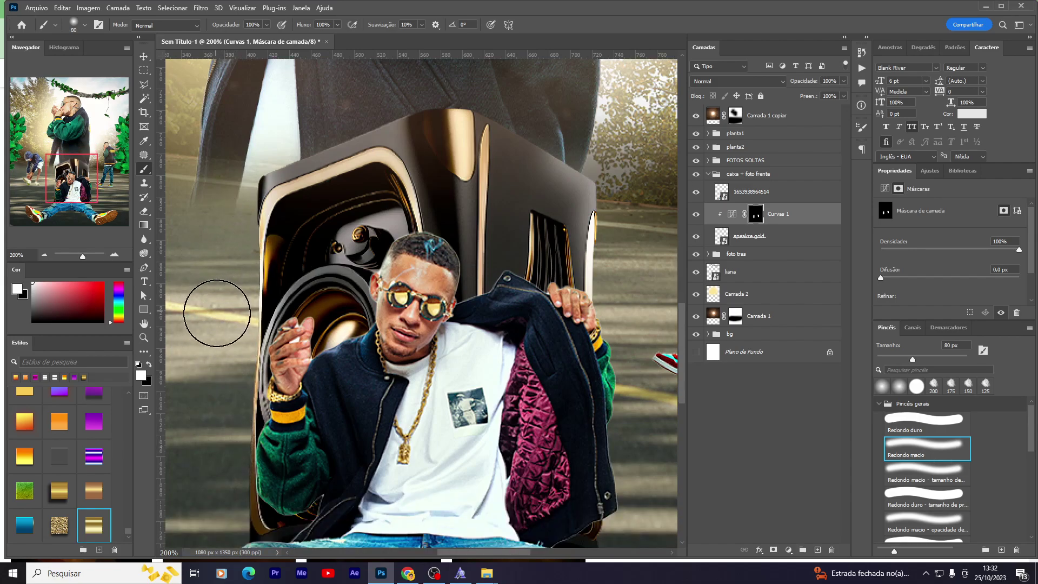
scroll(227, 232, "down", 3)
scroll(240, 326, "down", 2)
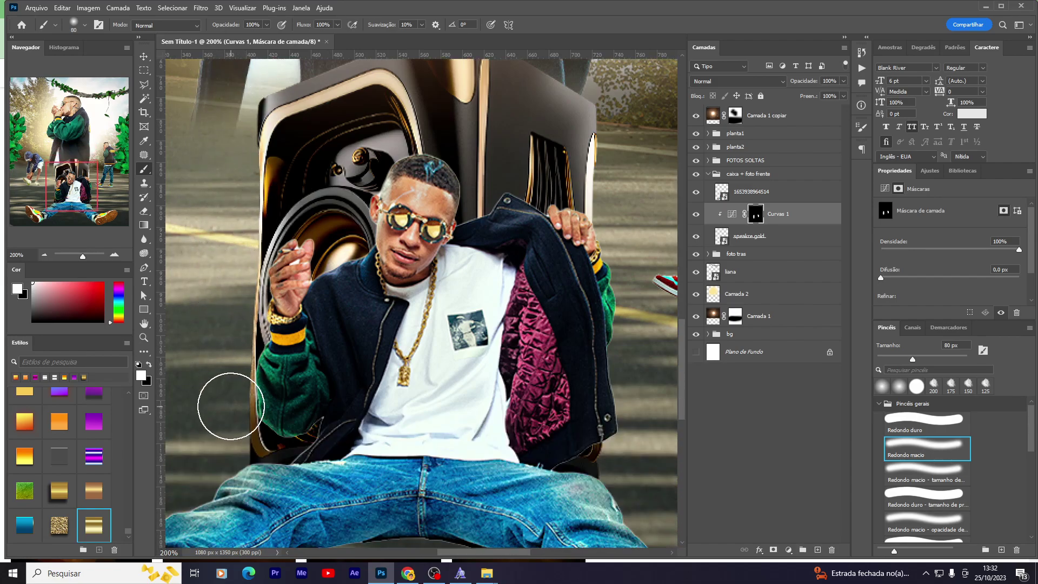
scroll(225, 244, "down", 2)
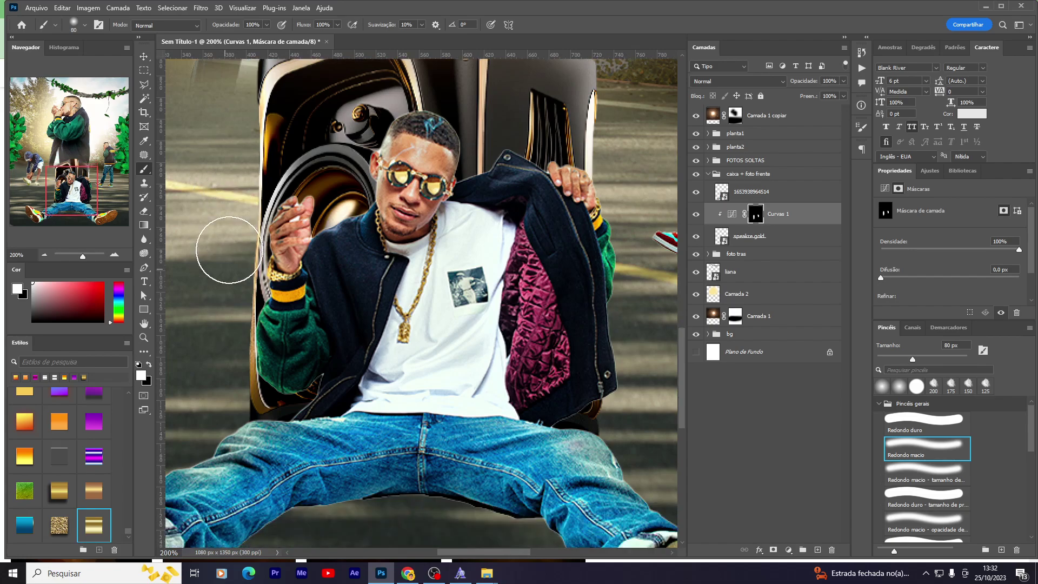
scroll(324, 271, "left", 5)
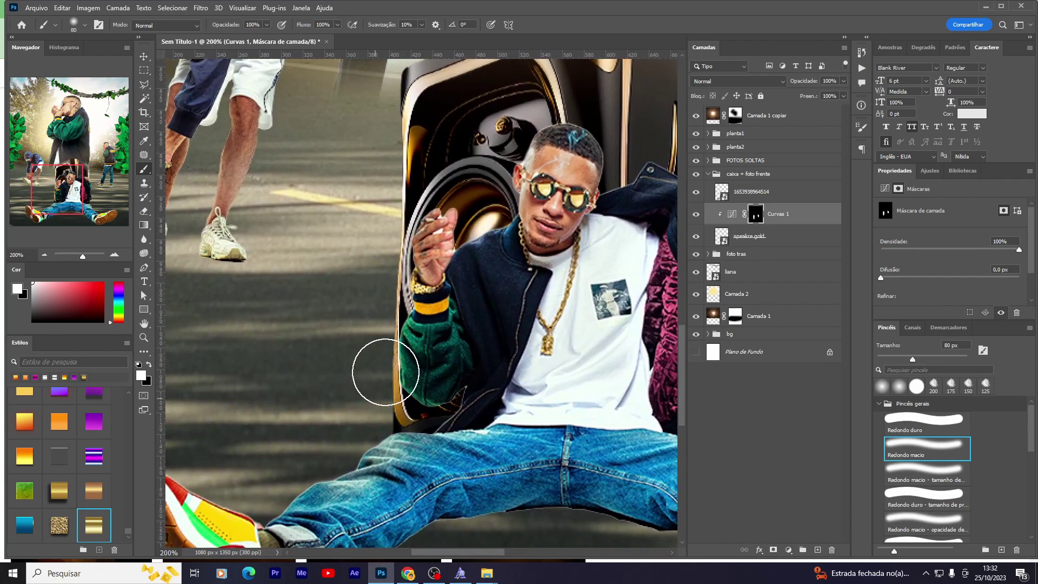
left_click(749, 331)
left_click(708, 333)
Step: Add a Curves adjustment above Exposição 2 and lift the curve to moderately brighten the background
left_click(781, 352)
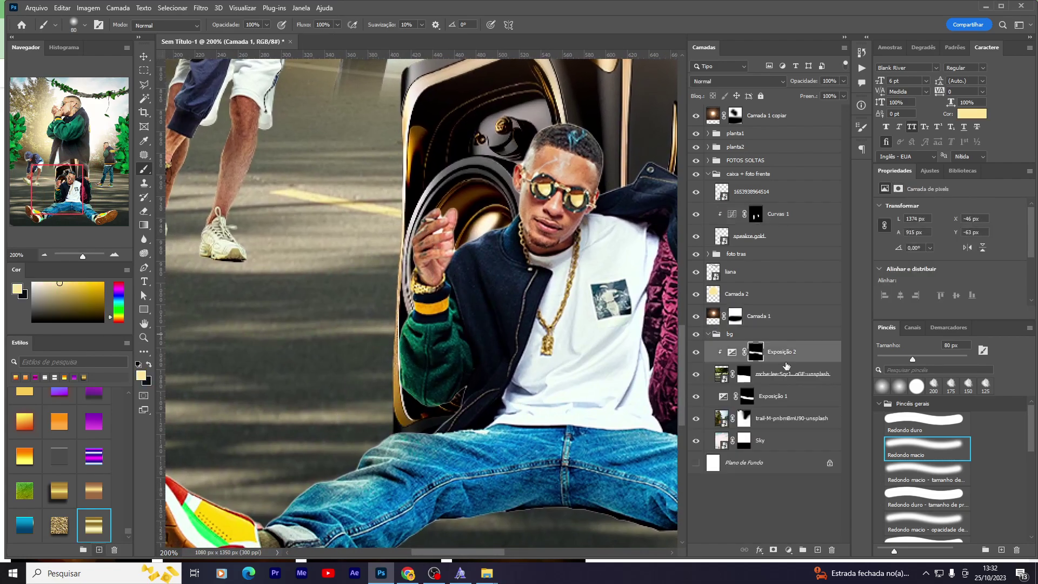
left_click(696, 374)
left_click(789, 549)
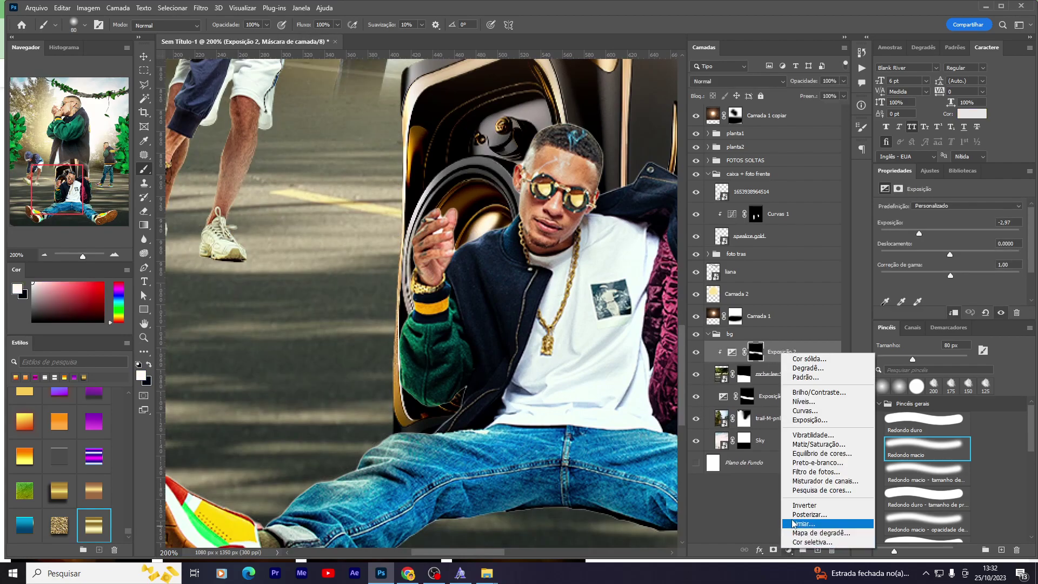
left_click(833, 411)
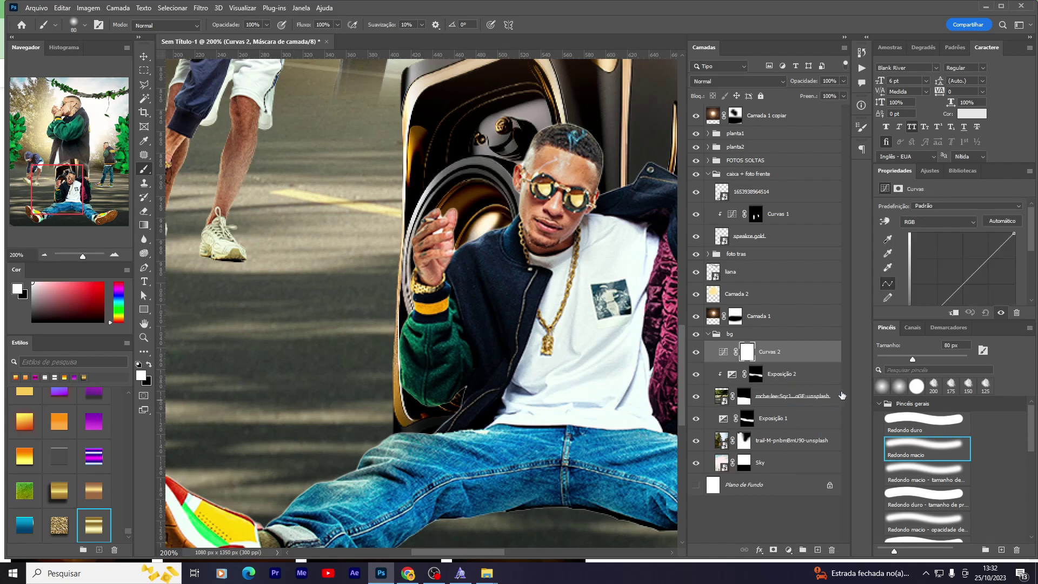
left_click_drag(987, 252, 961, 240)
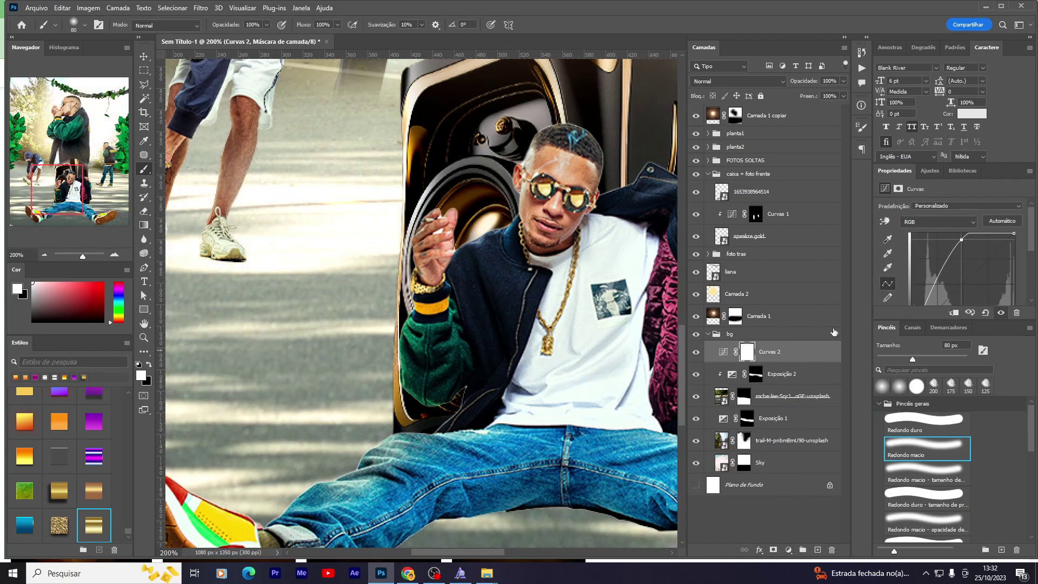
left_click_drag(966, 242, 971, 249)
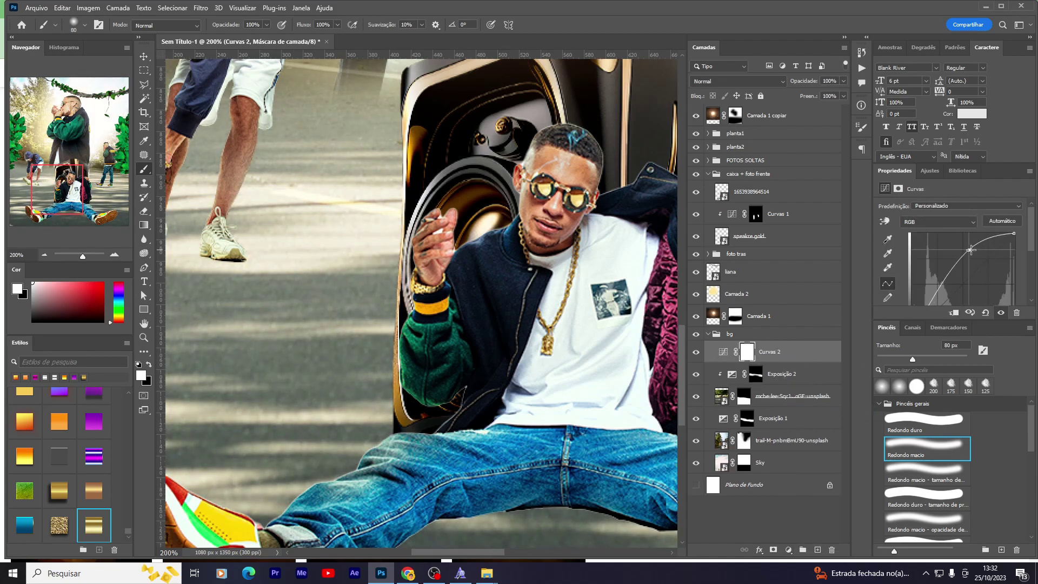
Step: Invert the Curvas 2 mask and paint the brightening onto the road around the man with a 500 px brush
left_click(750, 352)
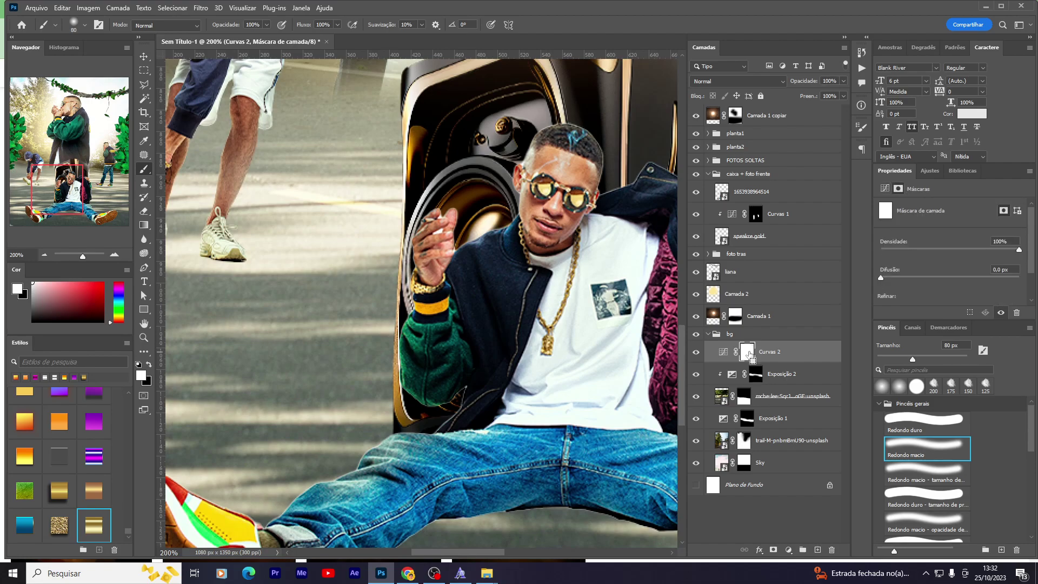
key("ctrl+i")
key("ctrl+0")
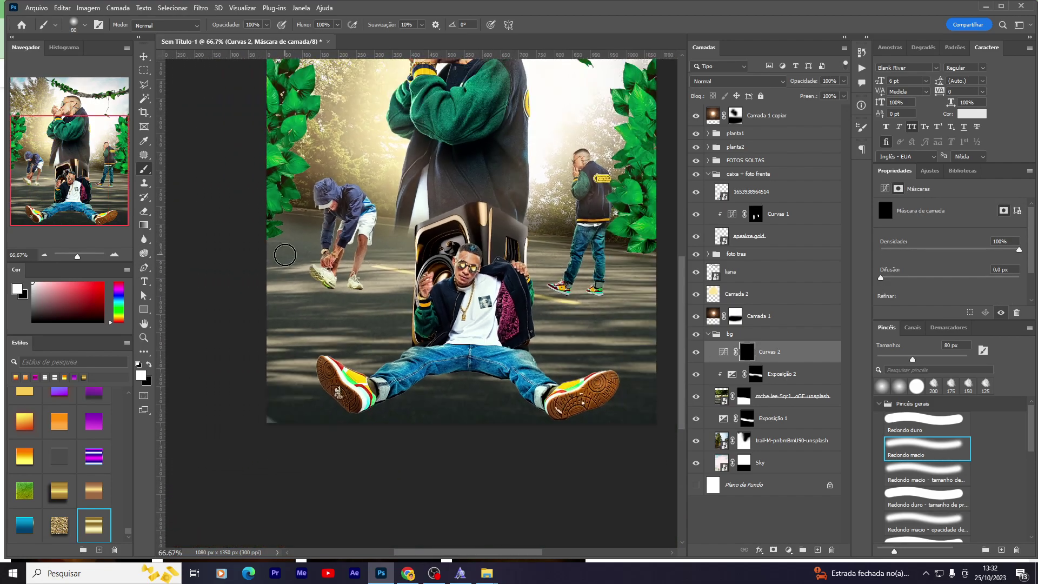
right_click(404, 280)
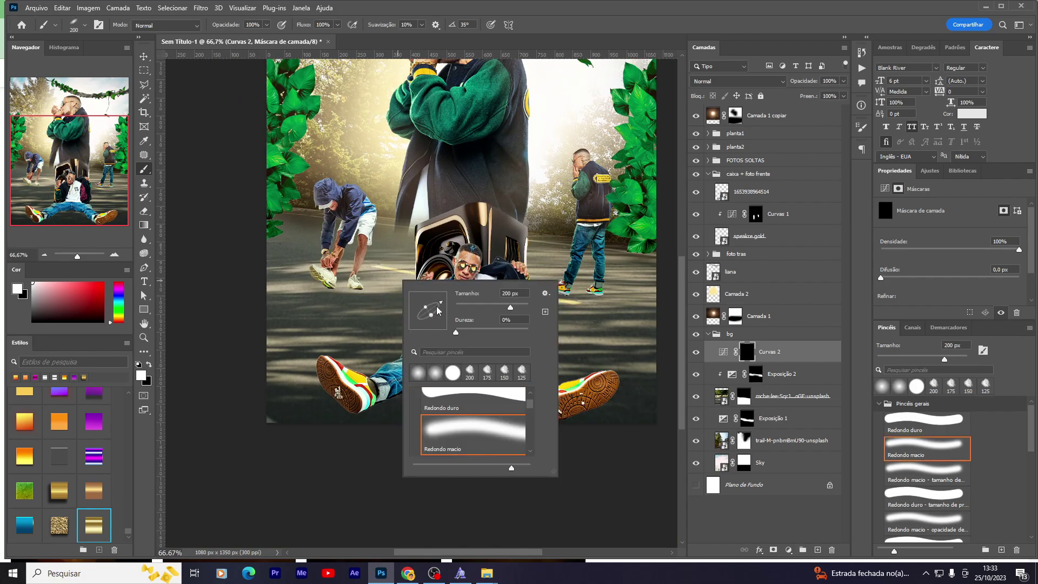
left_click(728, 6)
key("bracketright")
key("bracketright")
key("bracketright")
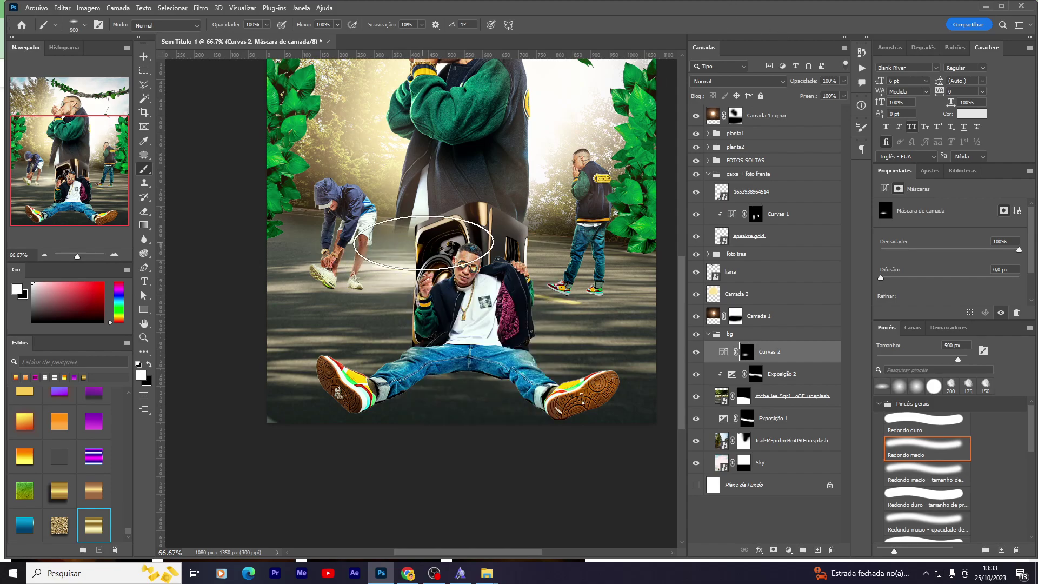
mouse_move(436, 244)
left_mouse_down()
mouse_move(409, 258)
mouse_move(508, 262)
left_mouse_up()
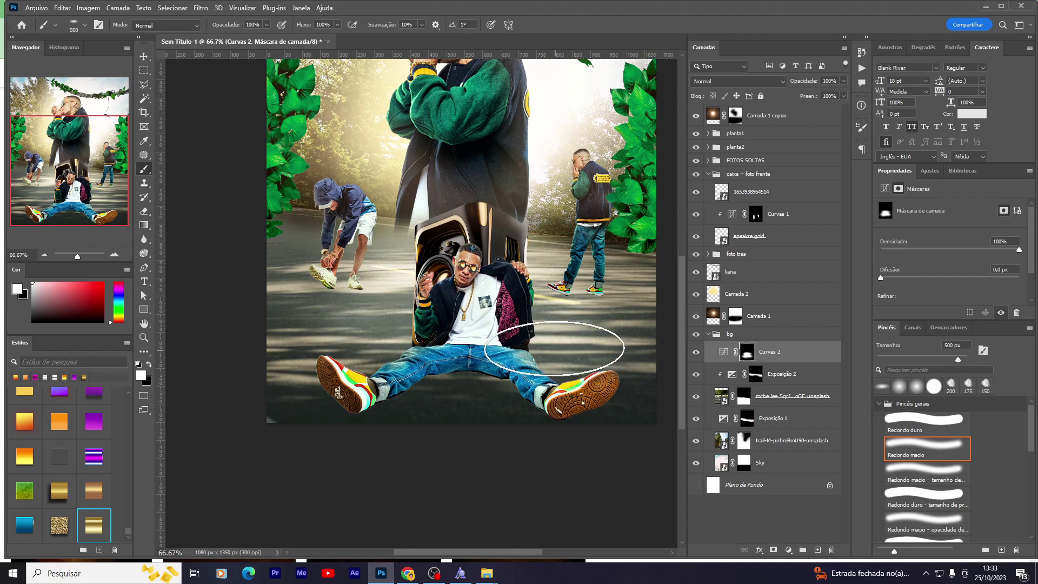
scroll(441, 316, "up", 3)
Step: Select the seated man's photo layer and bring up the Camera Raw filter for it
key("v")
scroll(441, 316, "up", 2)
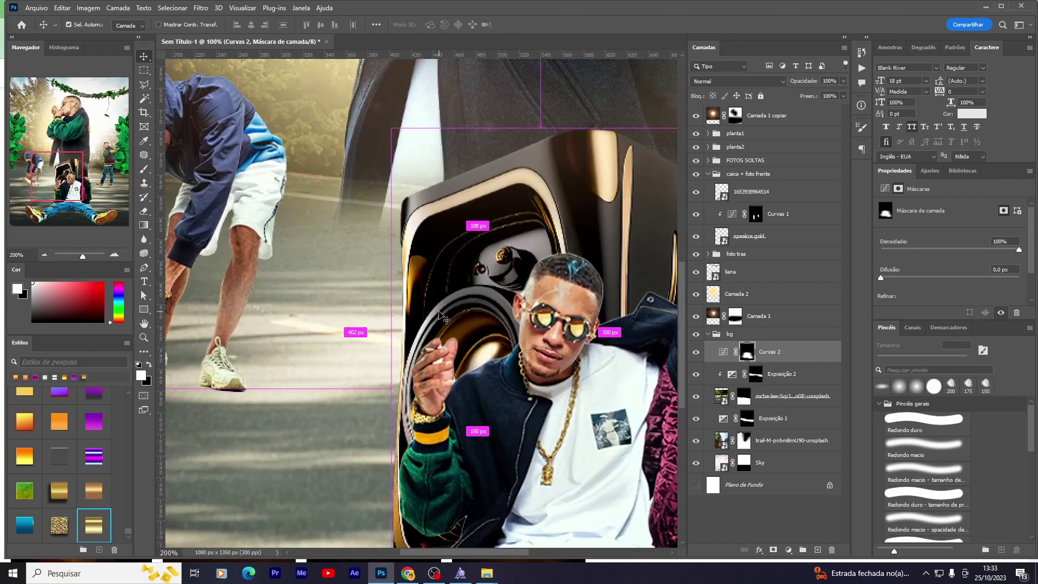
scroll(440, 316, "up", 1)
left_click(708, 335)
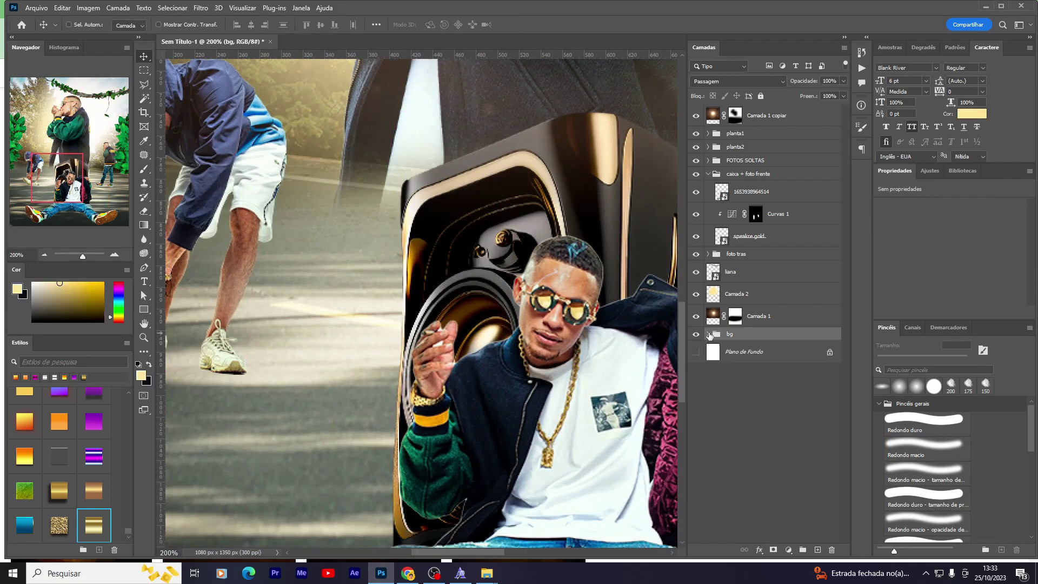
left_click(696, 255)
left_click(723, 187)
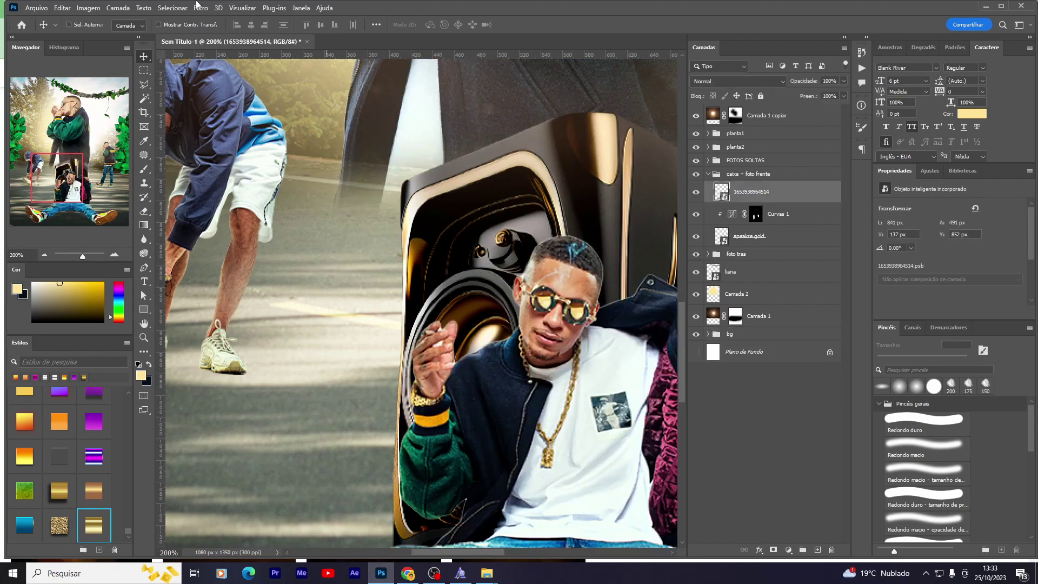
left_click(200, 8)
left_click(260, 90)
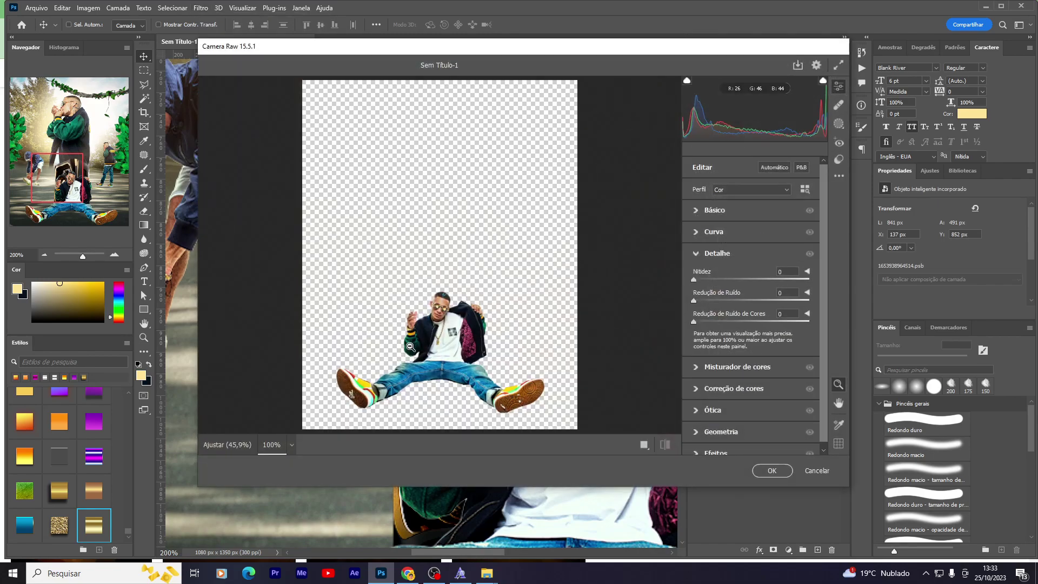
Step: Set Clarity +26 and Shadows +30, strengthen noise reduction, and apply the Camera Raw filter
left_click(410, 347)
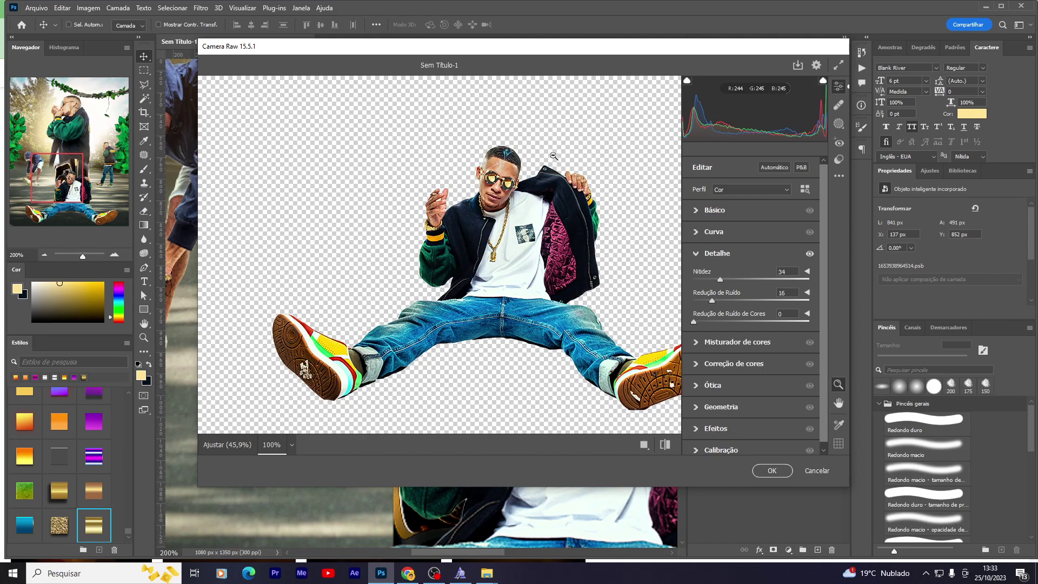
left_click(714, 210)
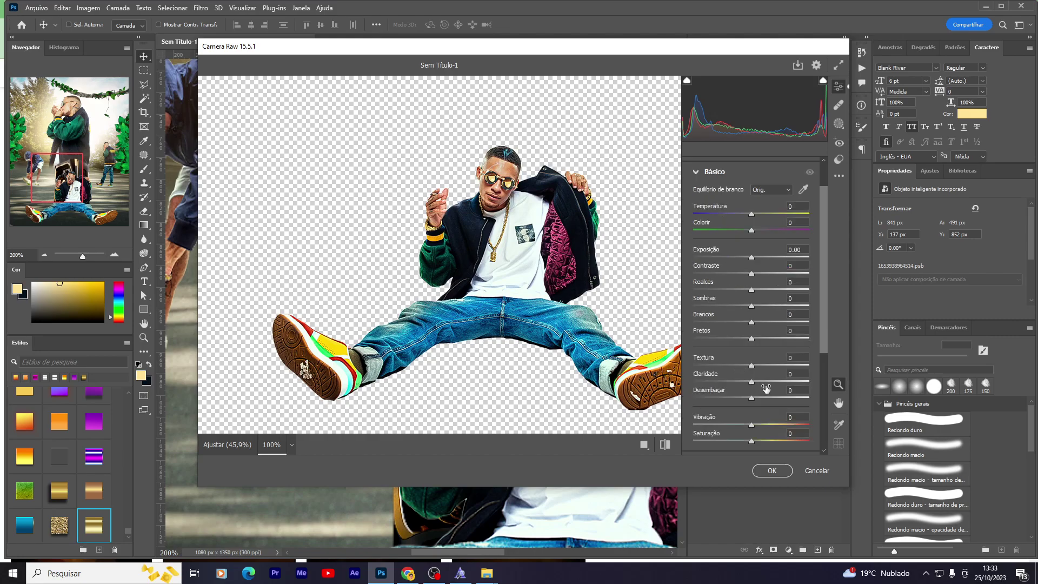
left_click_drag(756, 385, 766, 381)
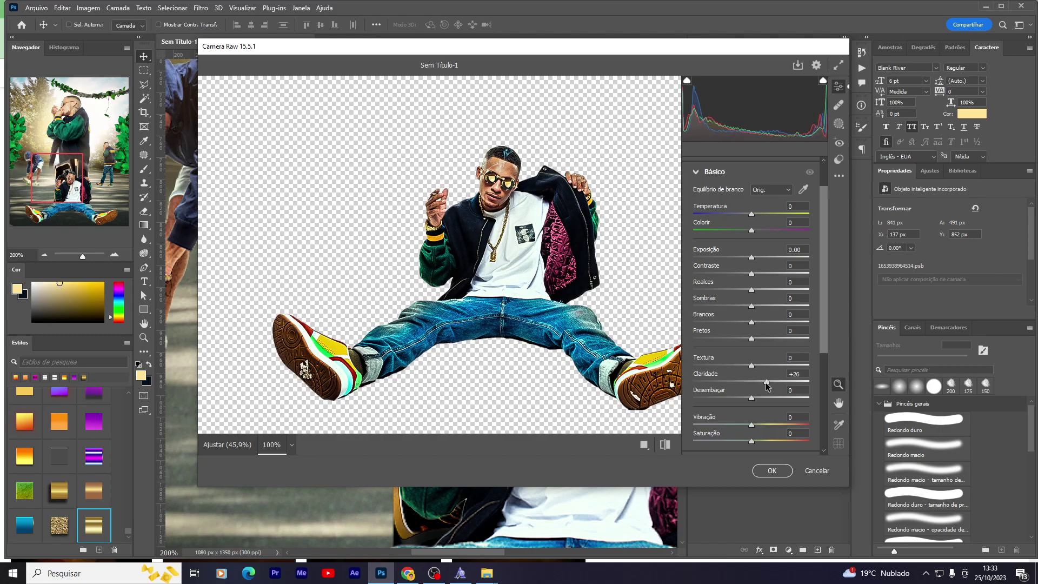
mouse_move(755, 307)
left_mouse_down()
mouse_move(769, 306)
mouse_move(748, 290)
left_mouse_up()
scroll(752, 294, "down", 5)
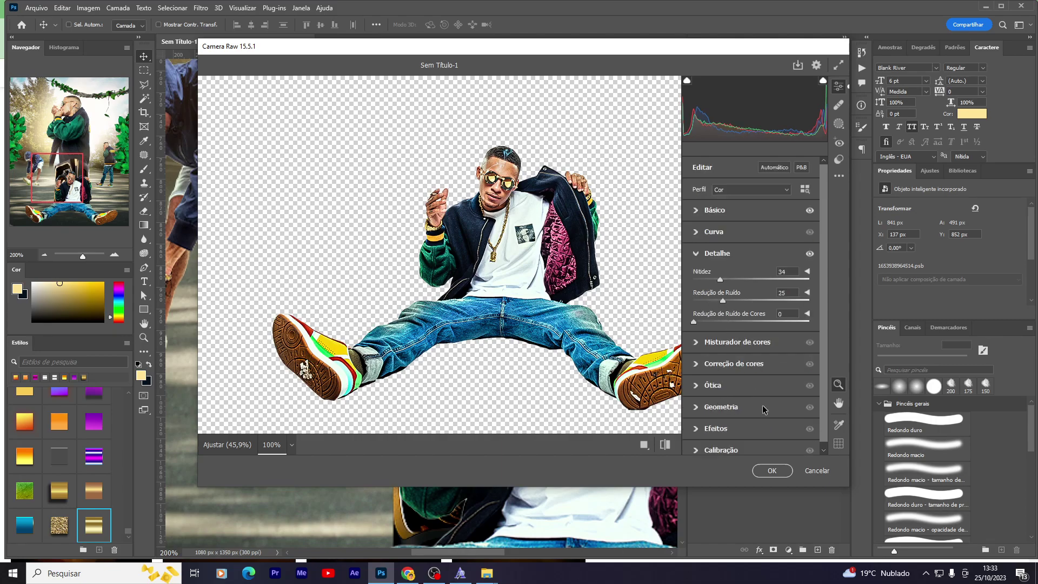
left_click(772, 470)
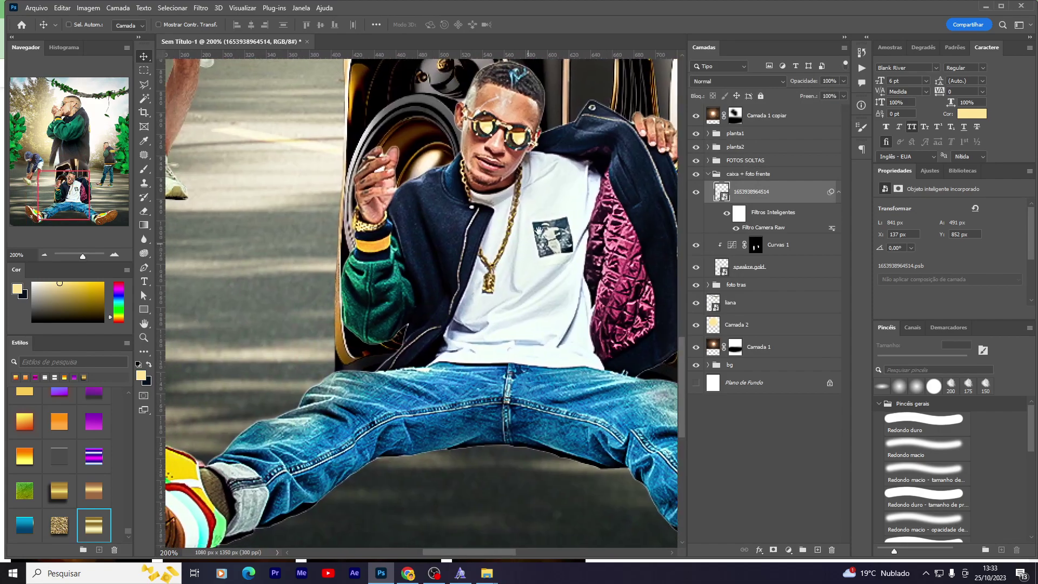
Step: Compare the man's photo and speakre gold layers, then select the foto tras group
left_click_drag(542, 199, 596, 146)
left_click(789, 275)
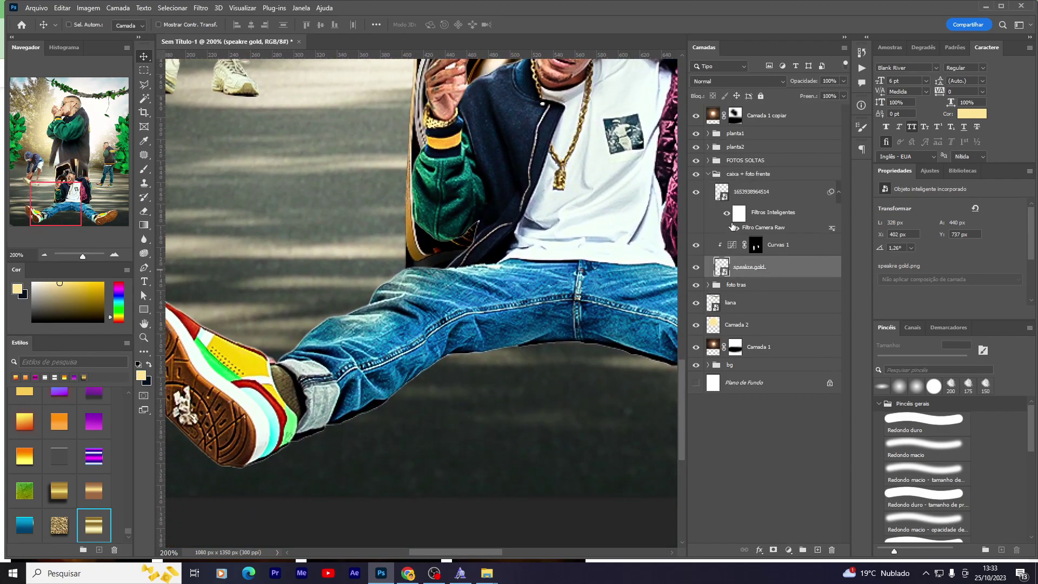
left_click(697, 191)
left_click(767, 191)
left_click(779, 244)
left_click(767, 266)
left_click(697, 267)
left_click(752, 284)
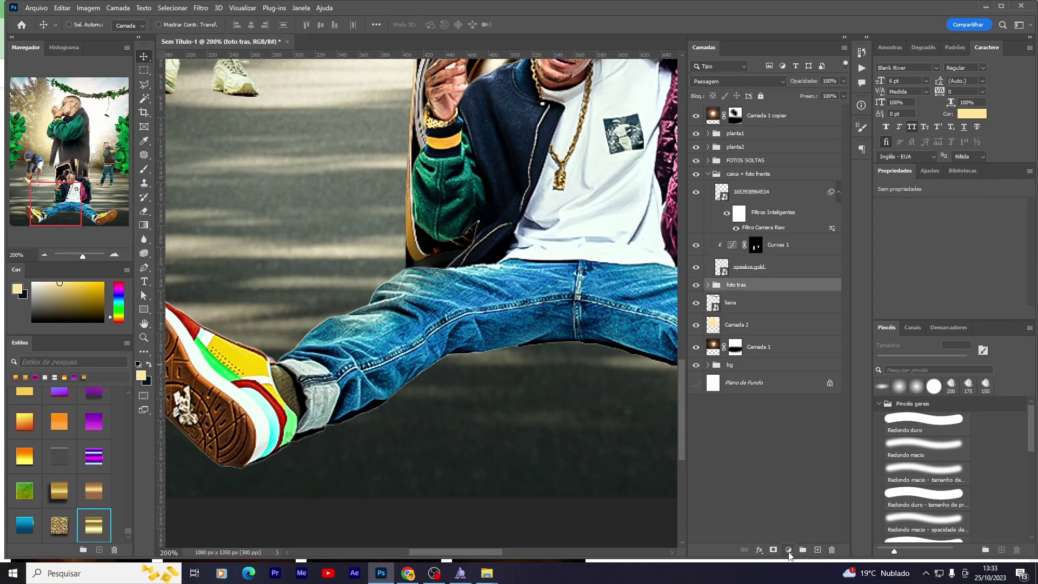
Step: Add an Exposure adjustment above foto tras and lower exposure to -5.00
left_click(789, 550)
left_click(811, 422)
mouse_move(929, 233)
left_mouse_down()
mouse_move(910, 233)
mouse_move(950, 258)
left_mouse_up()
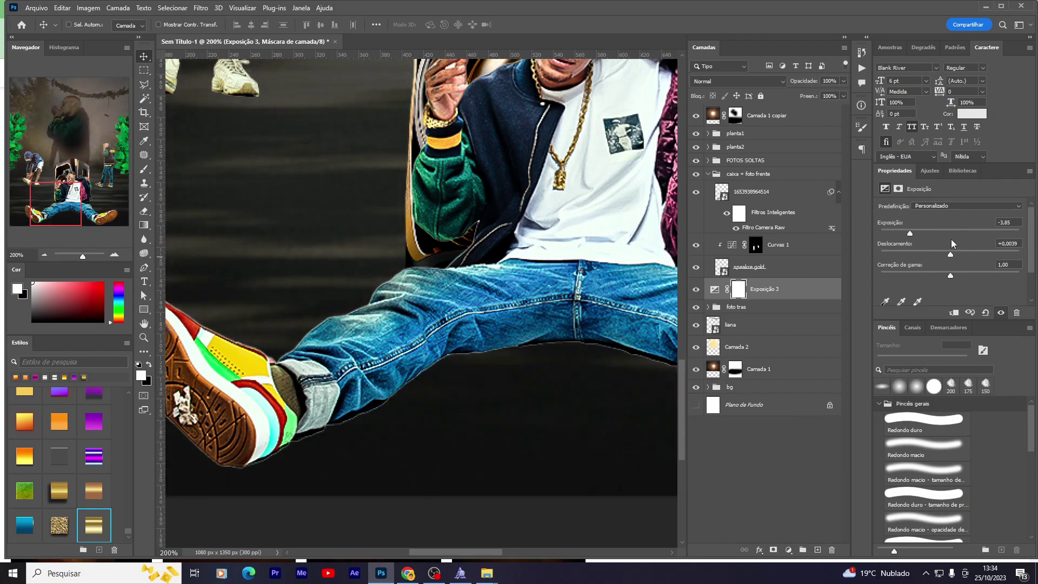
left_click_drag(910, 233, 907, 234)
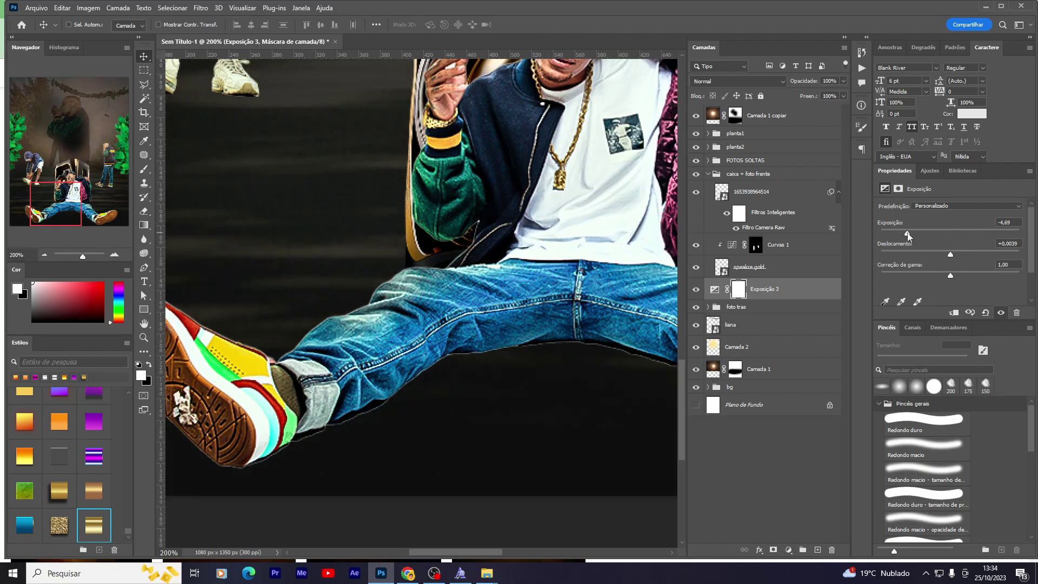
Step: Invert the Exposição 3 mask and shade beneath both shoes with a 50 px brush
left_click(736, 294)
key("ctrl+i")
key("b")
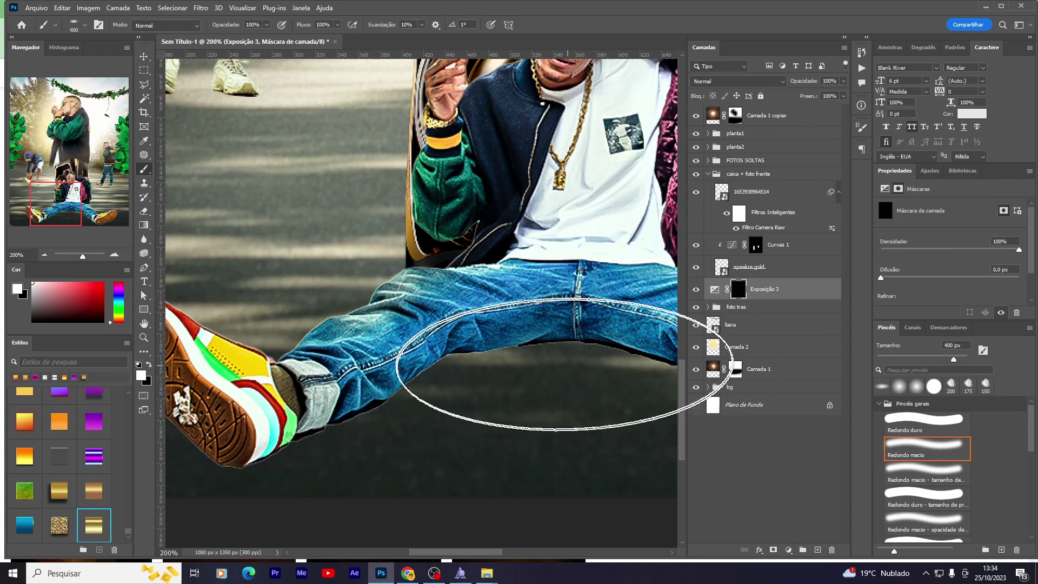
key("bracketleft")
key("bracketleft")
key("bracketleft")
key("bracketleft")
key("bracketleft")
key("bracketleft")
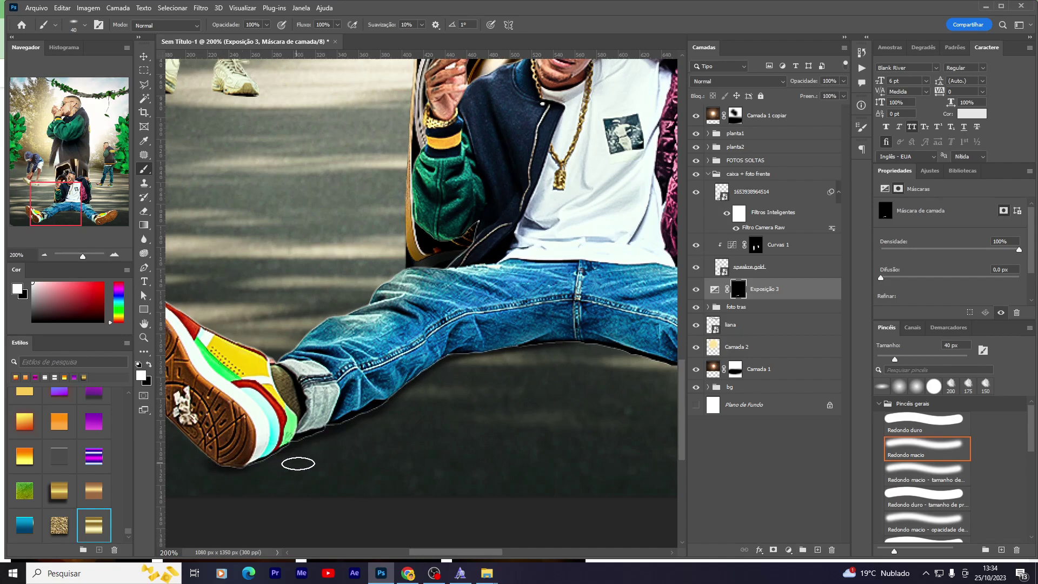
scroll(298, 463, "left", 3)
scroll(298, 463, "down", 1)
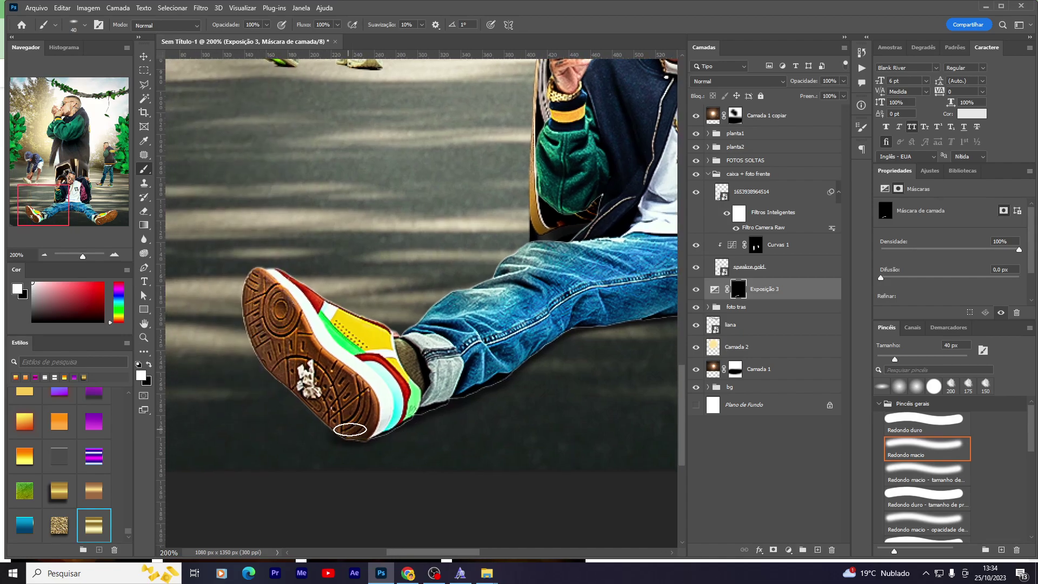
left_click_drag(509, 440, 232, 415)
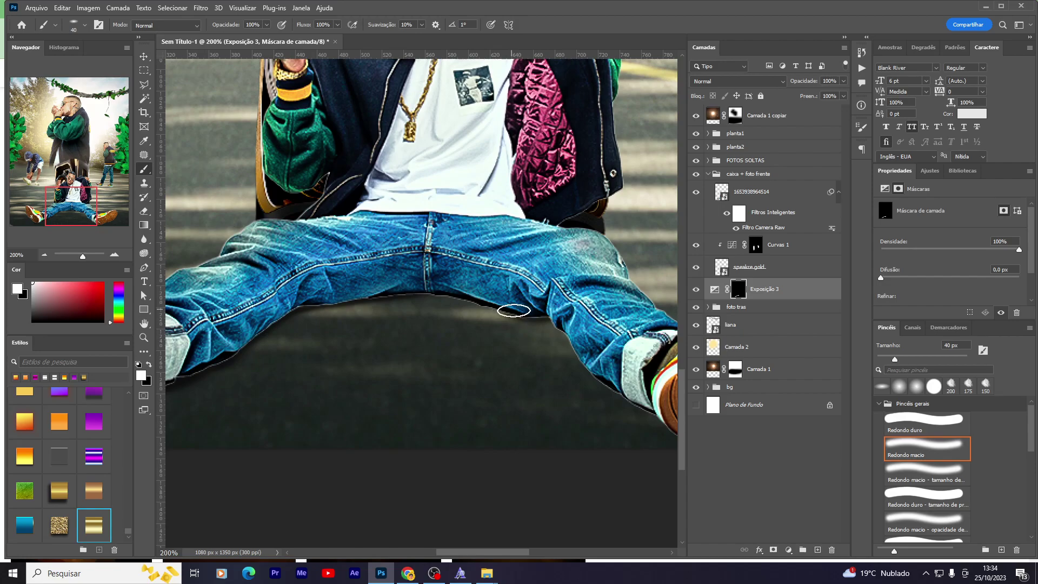
scroll(616, 372, "right", 2)
scroll(616, 372, "down", 1)
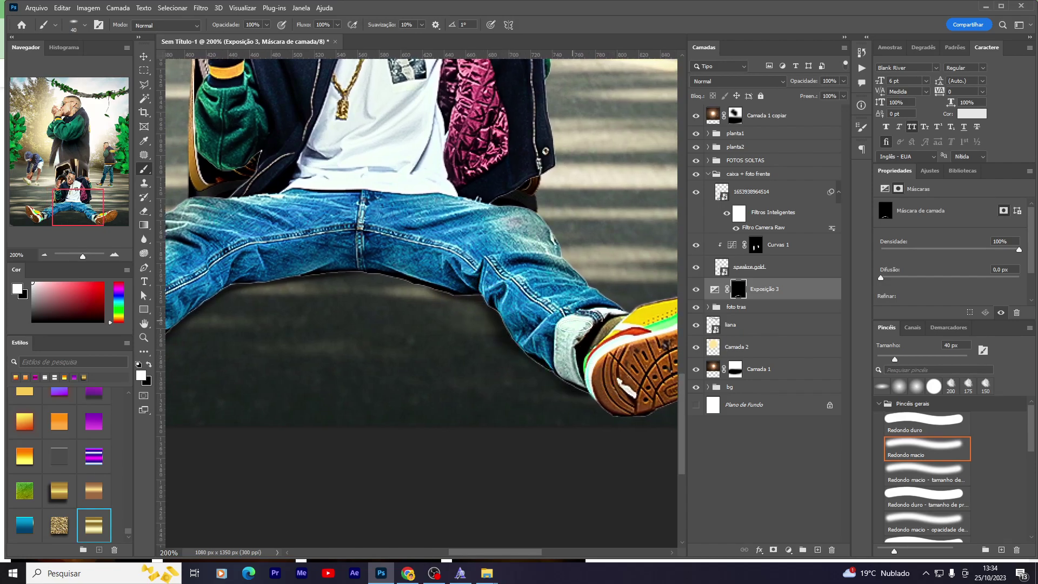
left_click_drag(616, 377, 528, 358)
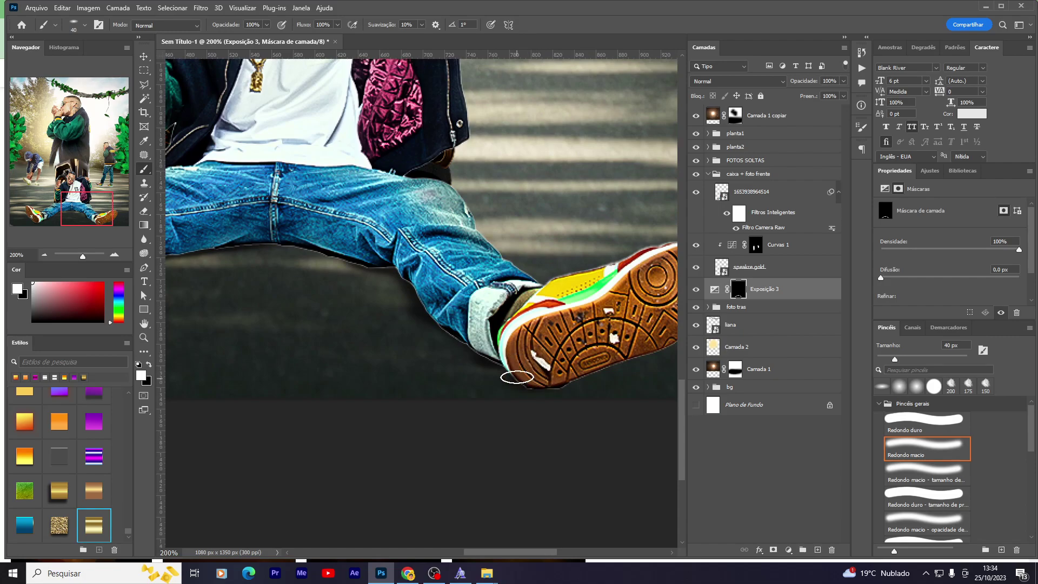
scroll(486, 310, "left", 4)
scroll(487, 311, "up", 2)
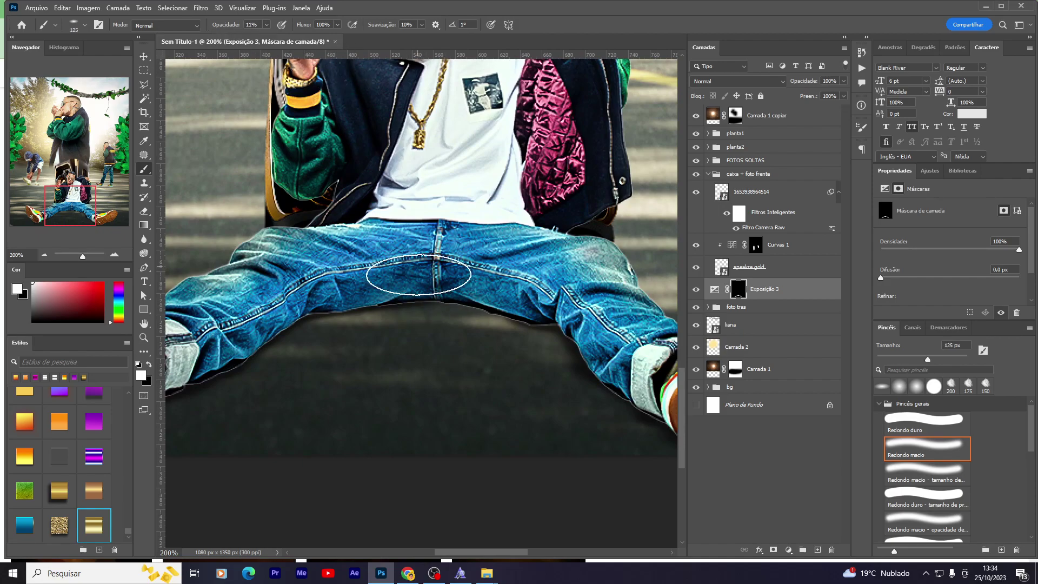
Step: Shade the ground under the jeans with brushes from 100 to 200 px, zooming to 50% to check
key("bracketright")
key("bracketleft")
key("bracketleft")
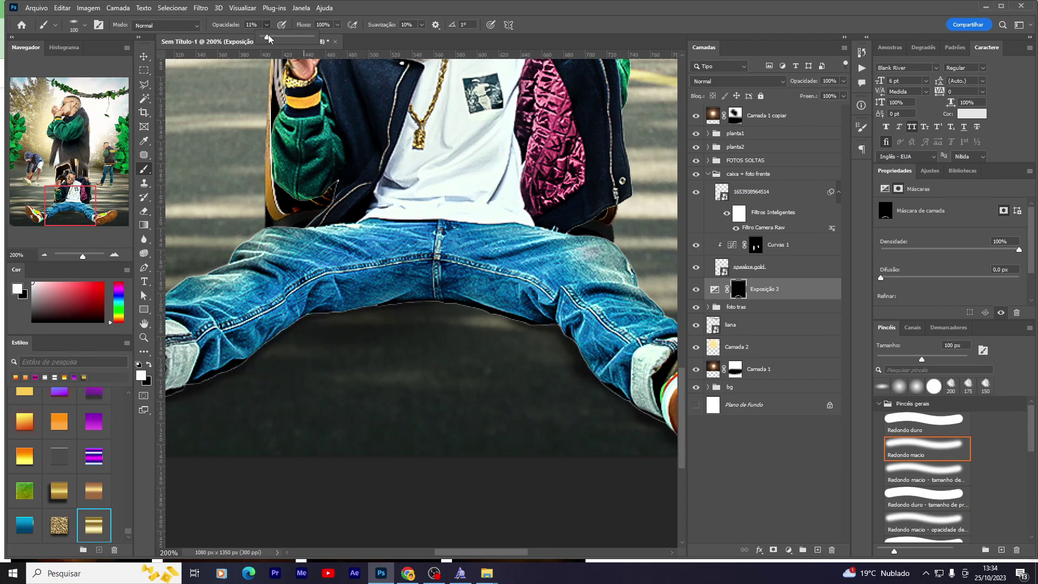
type("27")
left_click(625, 328)
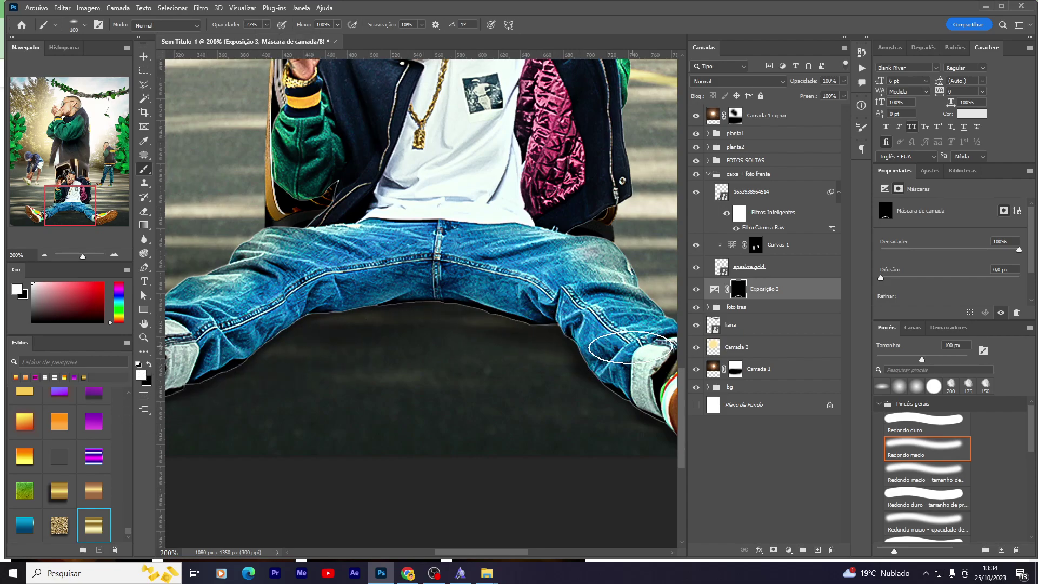
key("bracketright")
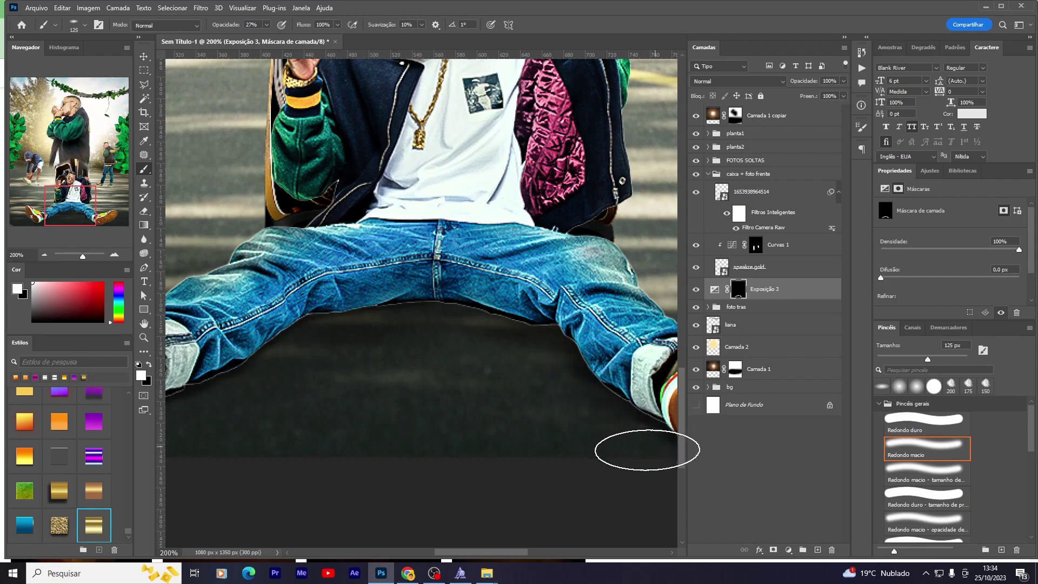
left_click_drag(347, 458, 682, 341)
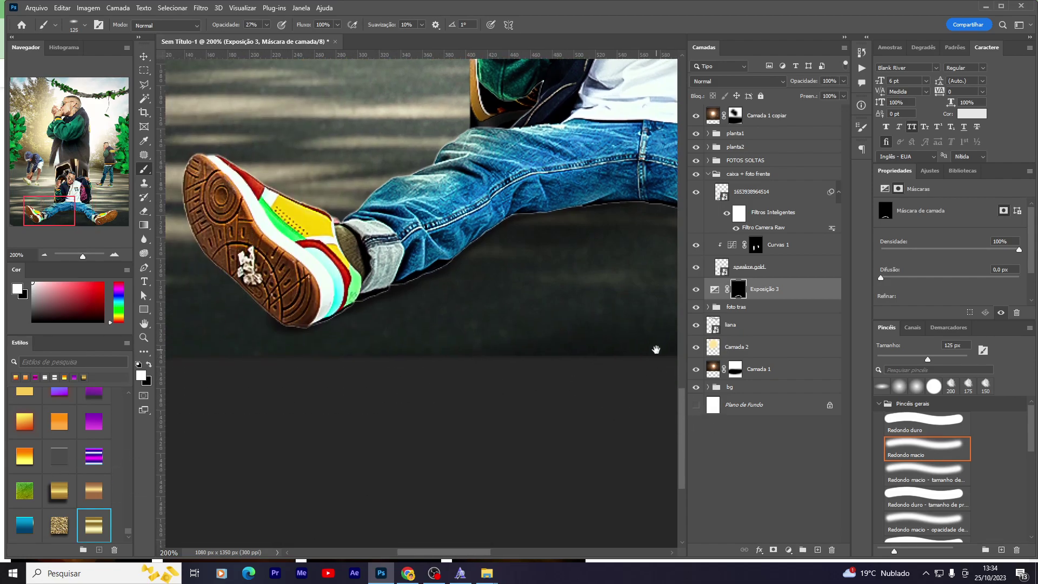
scroll(683, 341, "down", 2)
key("bracketright")
key("bracketright")
key("bracketright")
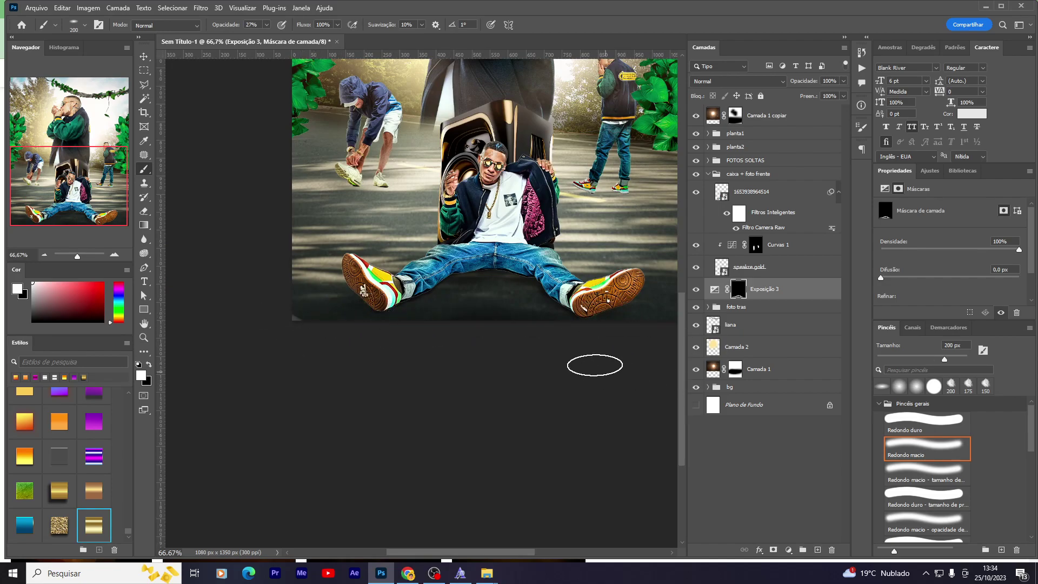
left_click_drag(595, 365, 514, 352)
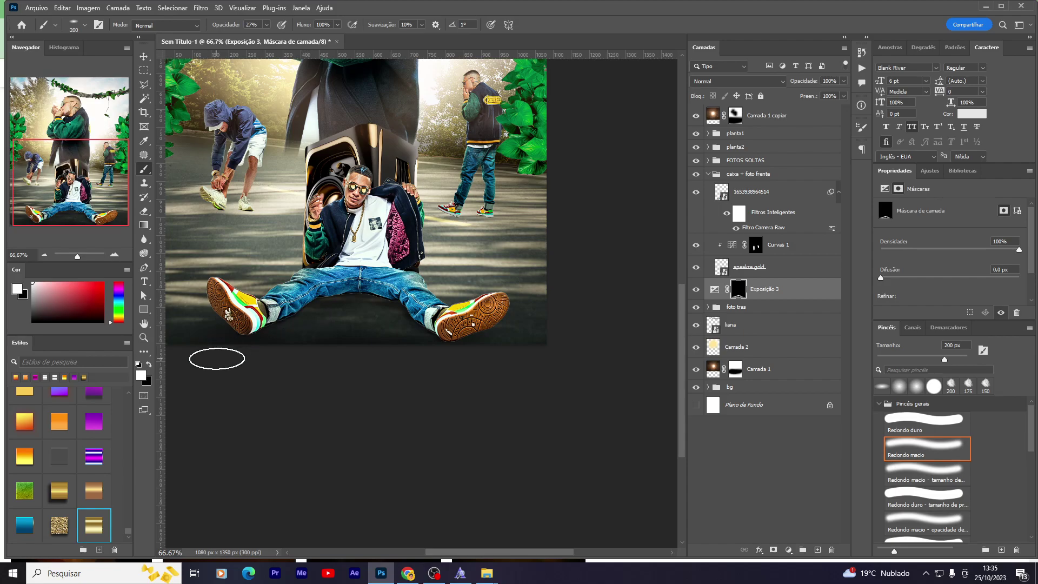
key("ctrl+minus")
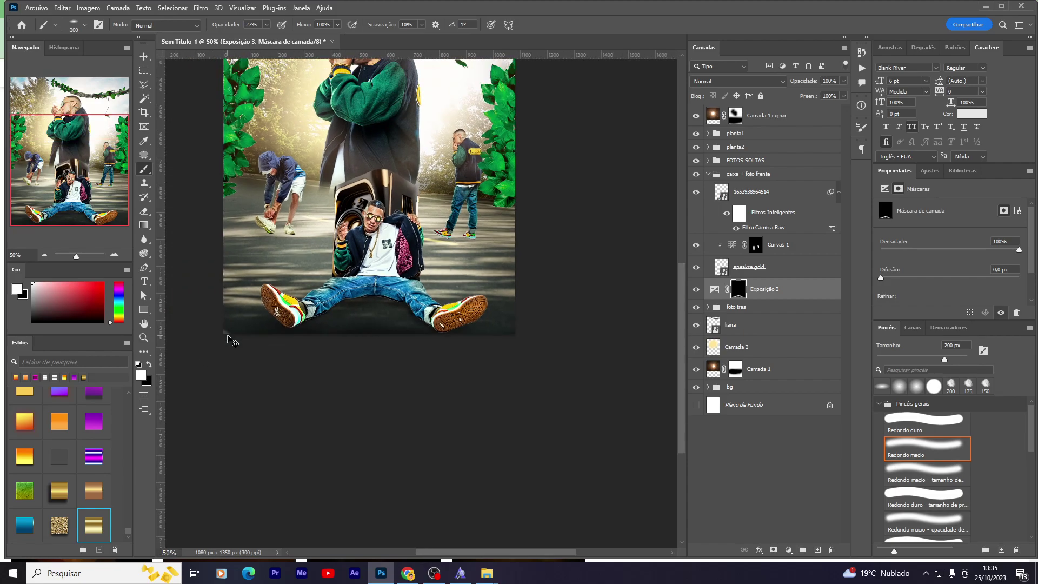
scroll(232, 342, "up", 4)
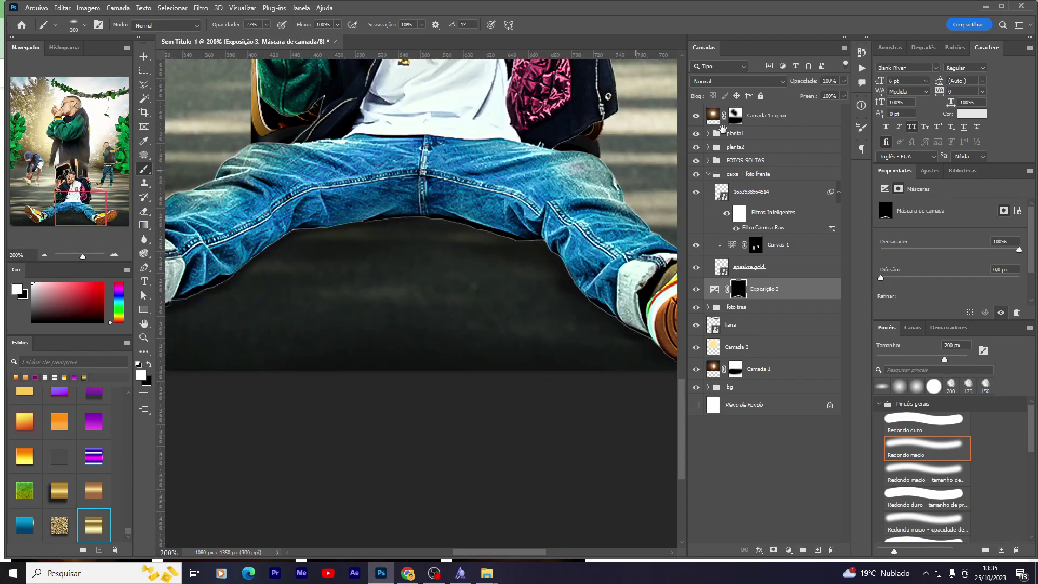
mouse_move(233, 325)
left_mouse_down()
mouse_move(655, 248)
mouse_move(807, 257)
left_mouse_up()
Step: Select the seated man's layer, check beneath it, and bring up the adjustment layer list
left_click(751, 192)
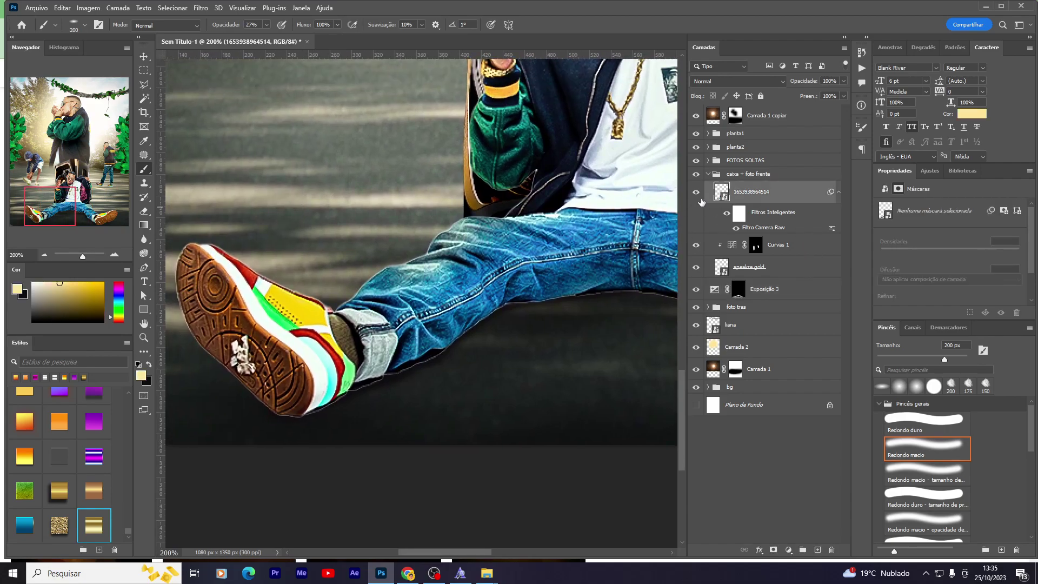
left_click(696, 192)
left_click(788, 550)
Step: Add an Exposure adjustment clipped to the seated man at -7.81 and invert its mask
left_click(795, 420)
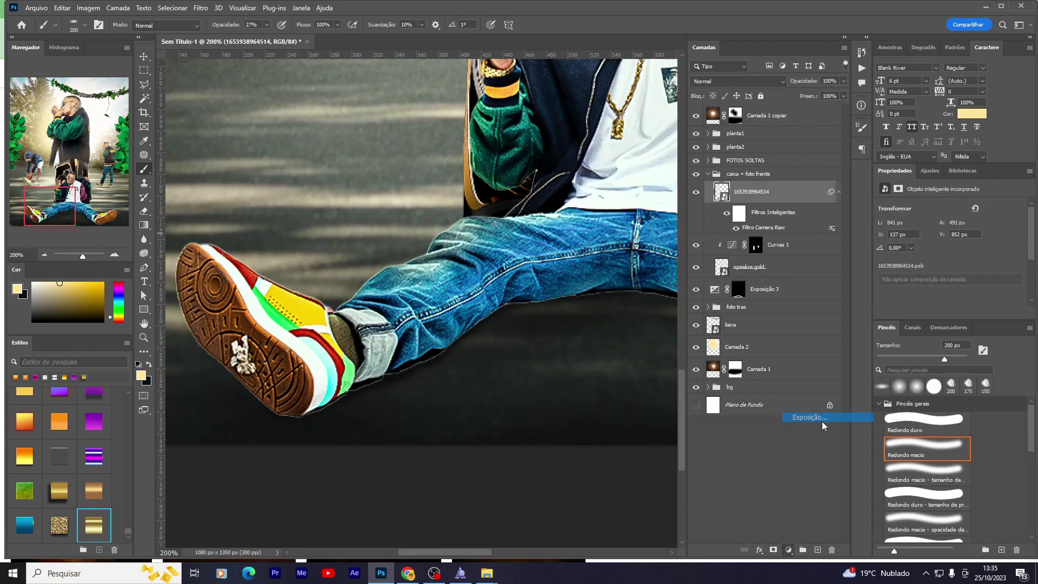
left_click(770, 201, "alt")
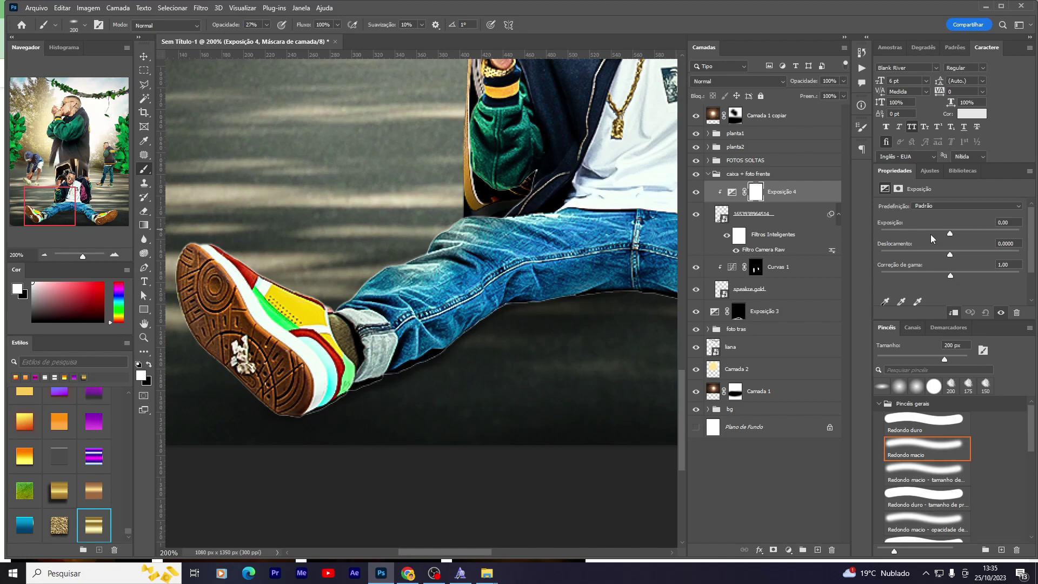
left_click_drag(931, 235, 902, 233)
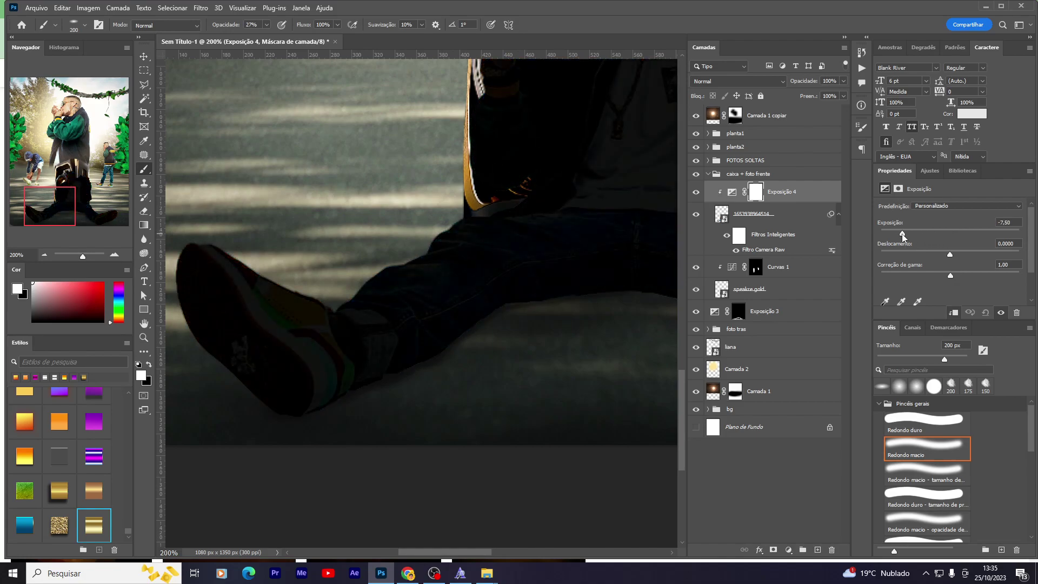
left_click(759, 197)
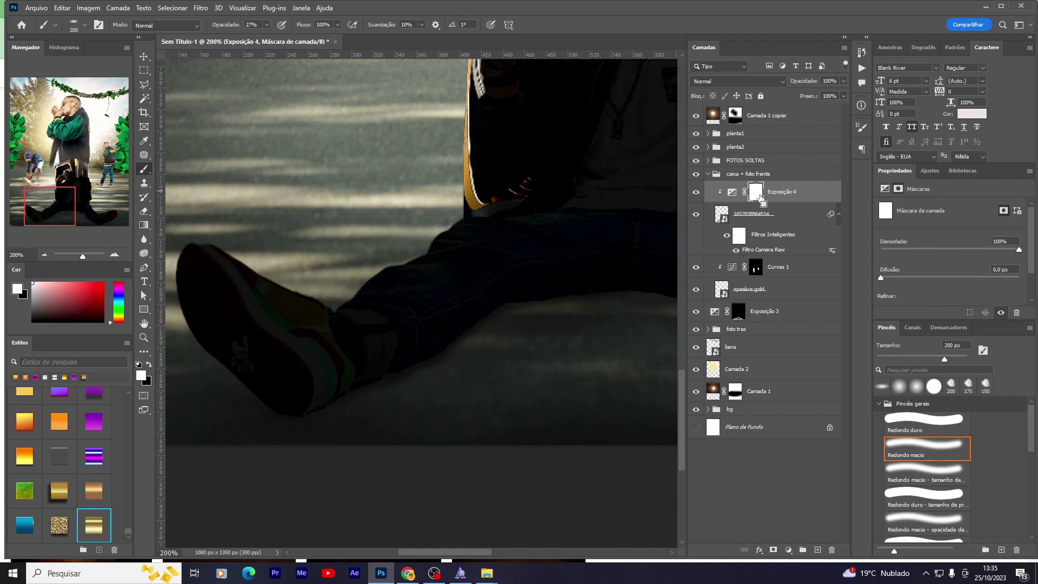
key("ctrl+i")
key("bracketleft")
key("bracketleft")
key("bracketleft")
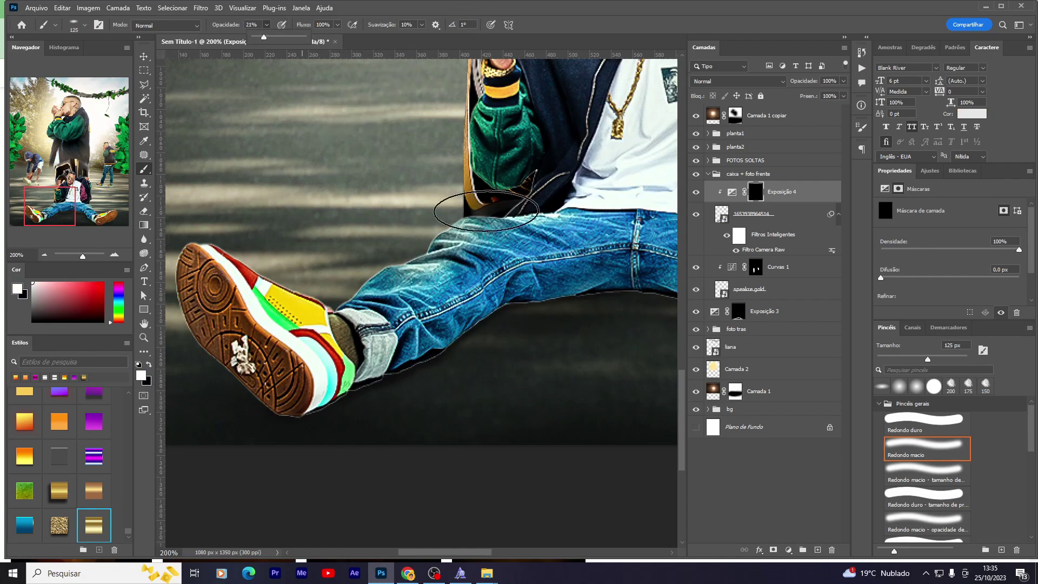
key("bracketleft")
key("bracketleft")
Step: Paint shading under the jeans and on the left shoe sole with 90–125 px brushes
left_click_drag(592, 301, 565, 305)
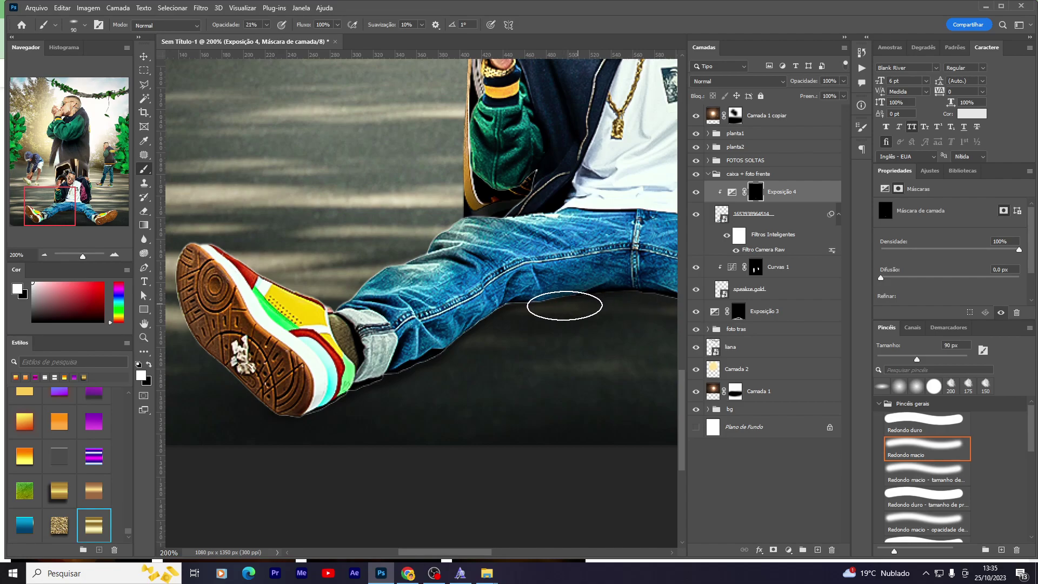
mouse_move(634, 299)
left_mouse_down()
mouse_move(528, 303)
mouse_move(537, 311)
left_mouse_up()
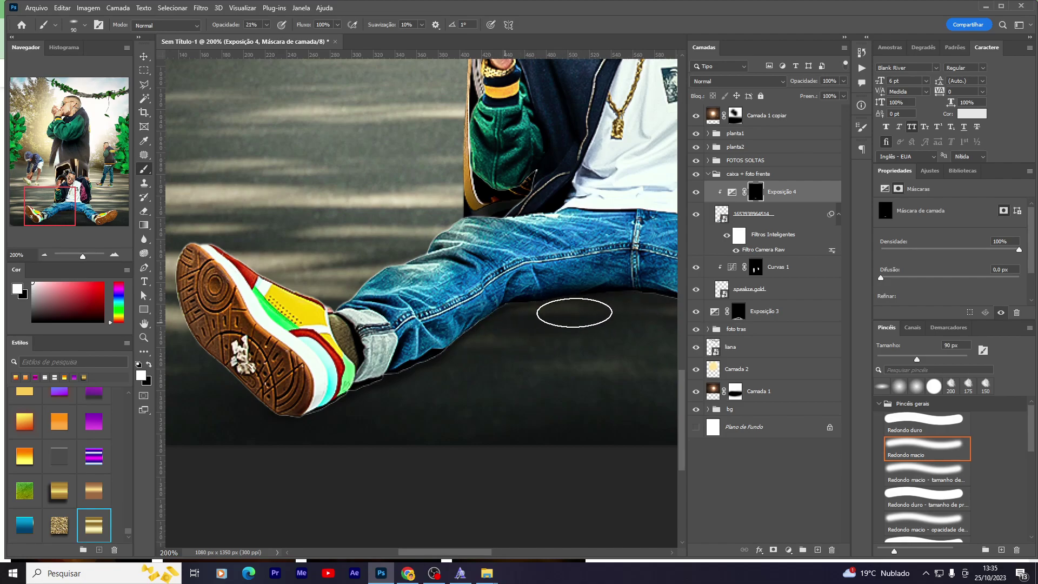
mouse_move(574, 312)
left_mouse_down()
mouse_move(507, 317)
mouse_move(519, 332)
mouse_move(440, 355)
mouse_move(417, 375)
mouse_move(458, 365)
mouse_move(544, 301)
mouse_move(436, 347)
mouse_move(394, 382)
mouse_move(426, 385)
mouse_move(315, 423)
mouse_move(289, 394)
mouse_move(239, 387)
mouse_move(151, 306)
left_mouse_up()
key("bracketright")
key("bracketright")
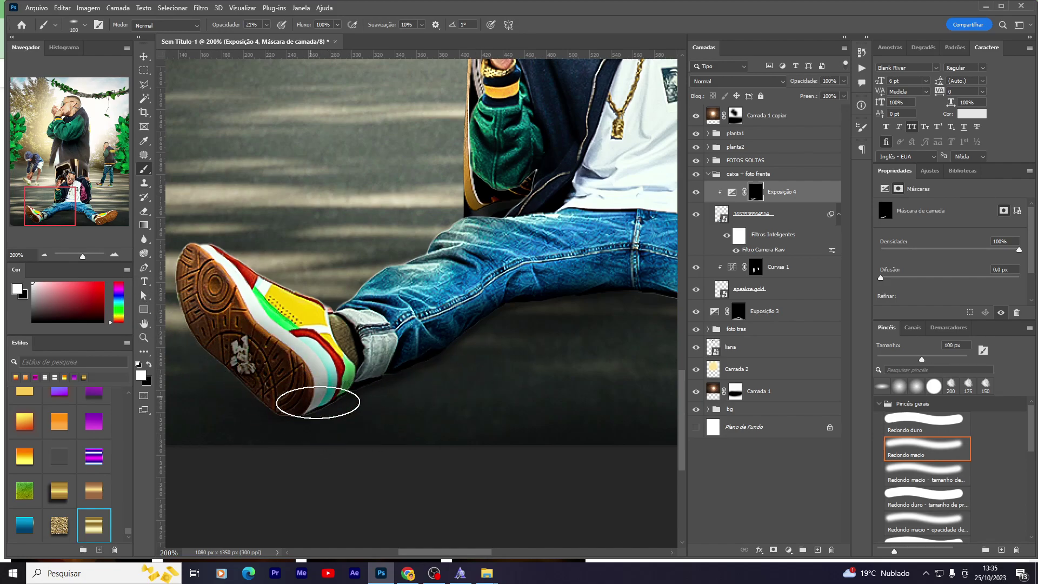
mouse_move(317, 398)
left_mouse_down()
mouse_move(239, 352)
mouse_move(231, 314)
mouse_move(351, 388)
mouse_move(250, 324)
mouse_move(274, 359)
mouse_move(259, 331)
mouse_move(220, 318)
mouse_move(346, 335)
mouse_move(252, 375)
mouse_move(429, 331)
mouse_move(277, 366)
mouse_move(453, 343)
mouse_move(510, 267)
mouse_move(348, 394)
mouse_move(488, 297)
mouse_move(552, 274)
mouse_move(463, 273)
mouse_move(390, 348)
mouse_move(120, 165)
left_mouse_up()
key("bracketleft")
key("bracketleft")
key("bracketright")
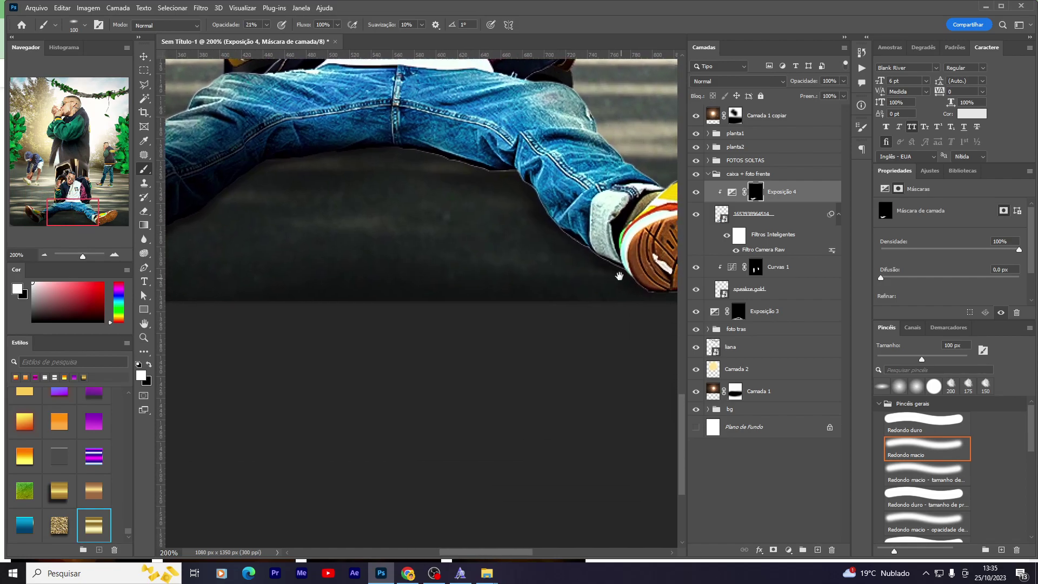
left_click_drag(492, 176, 449, 296)
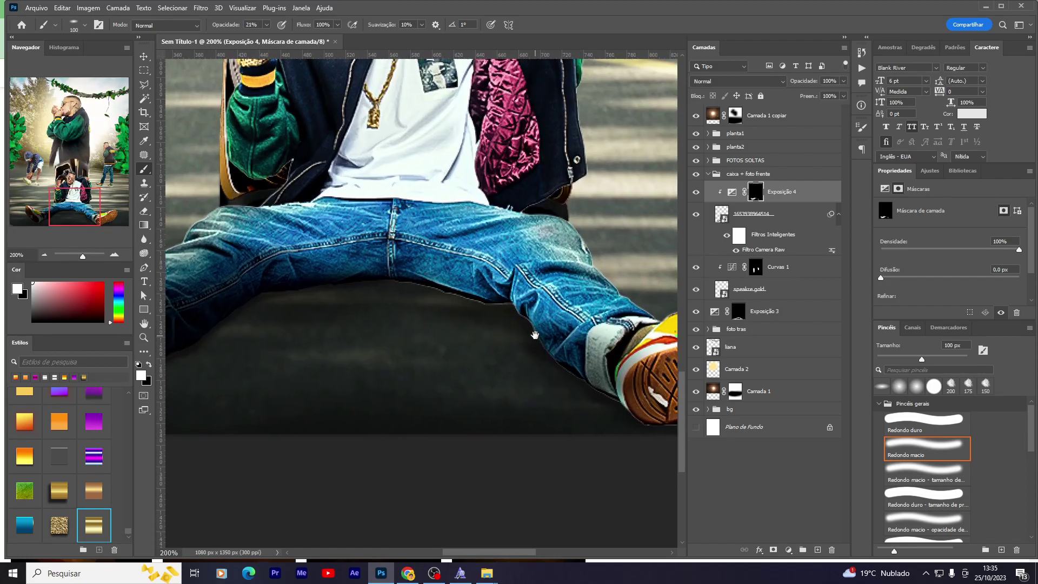
mouse_move(531, 324)
left_mouse_down()
mouse_move(444, 263)
mouse_move(297, 225)
mouse_move(486, 255)
mouse_move(275, 210)
mouse_move(431, 234)
mouse_move(422, 257)
mouse_move(518, 307)
mouse_move(390, 255)
mouse_move(505, 336)
mouse_move(420, 274)
mouse_move(561, 354)
mouse_move(260, 253)
mouse_move(380, 267)
mouse_move(400, 237)
left_mouse_up()
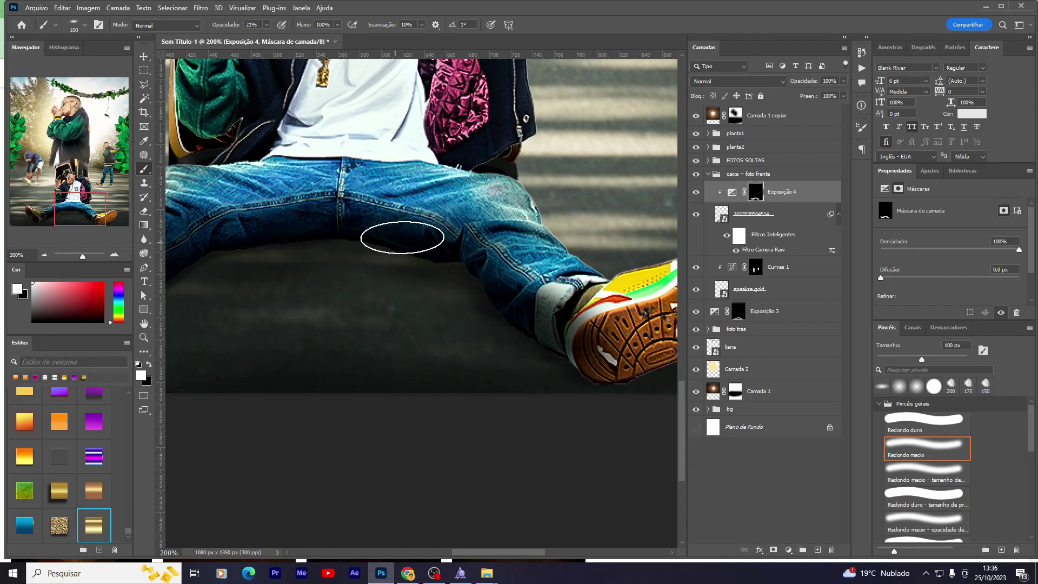
Step: Darken the seated man's right shoe sole from toe to heel on the Exposição 4 mask
left_click(741, 314)
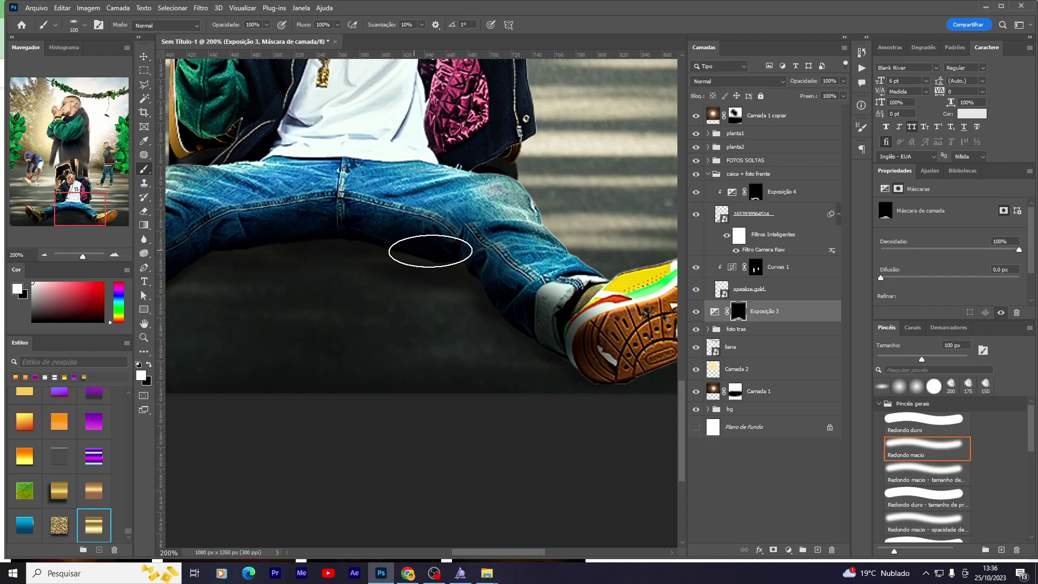
left_click_drag(265, 235, 772, 192)
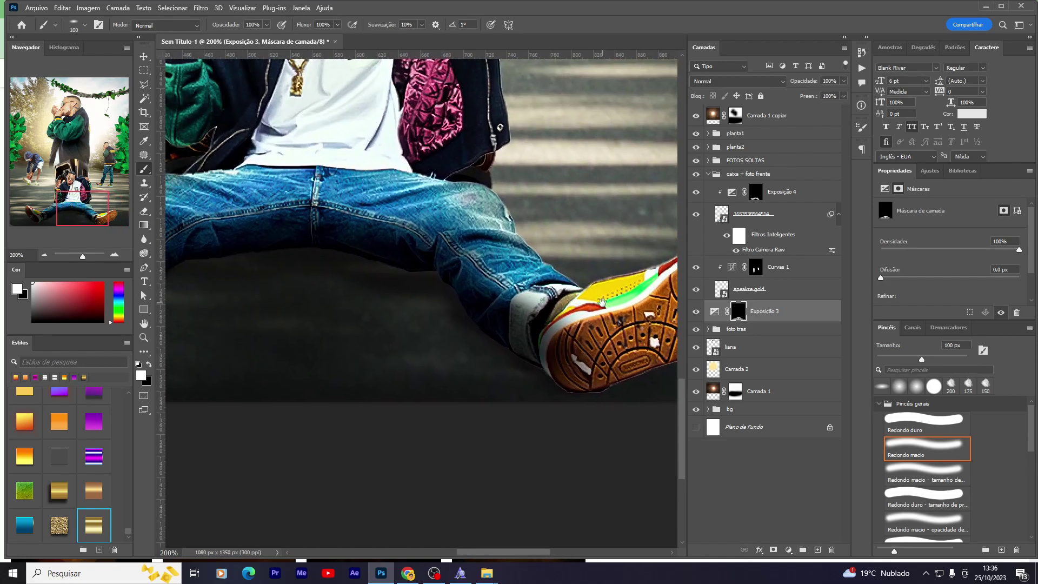
left_click(771, 192)
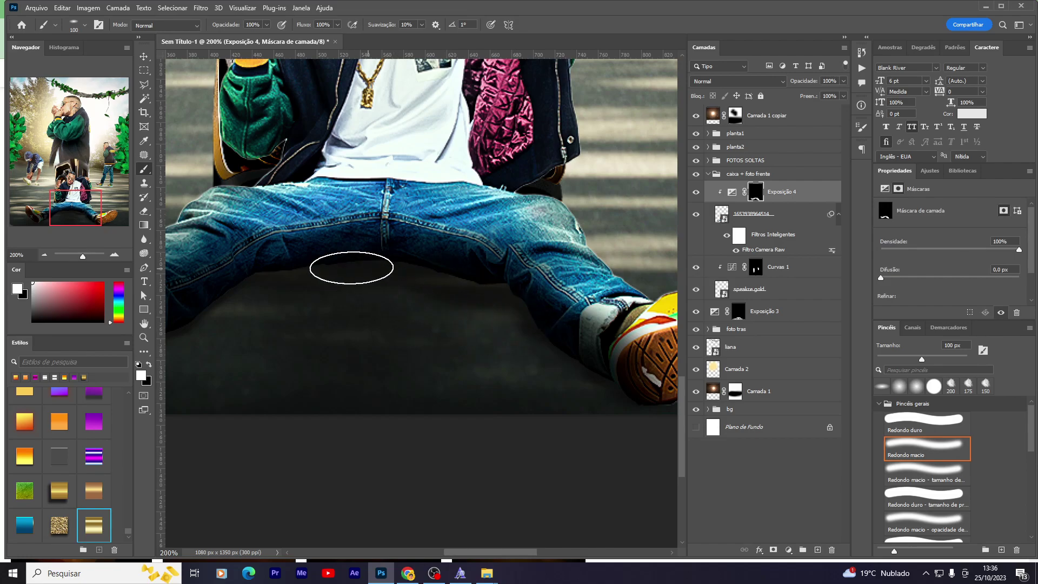
left_click_drag(492, 342, 233, 308)
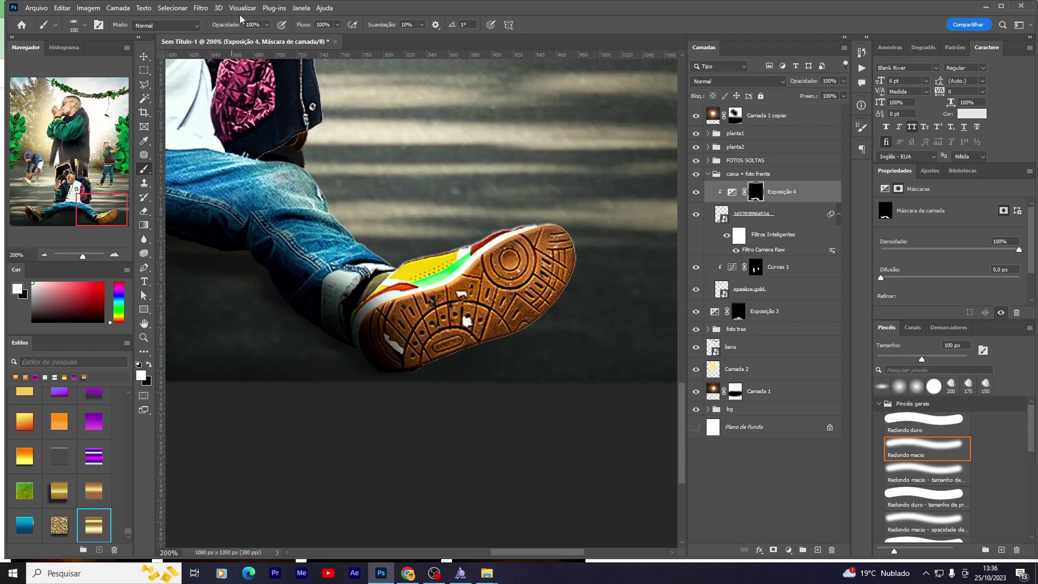
mouse_move(359, 359)
left_mouse_down()
mouse_move(404, 312)
mouse_move(301, 329)
left_mouse_up()
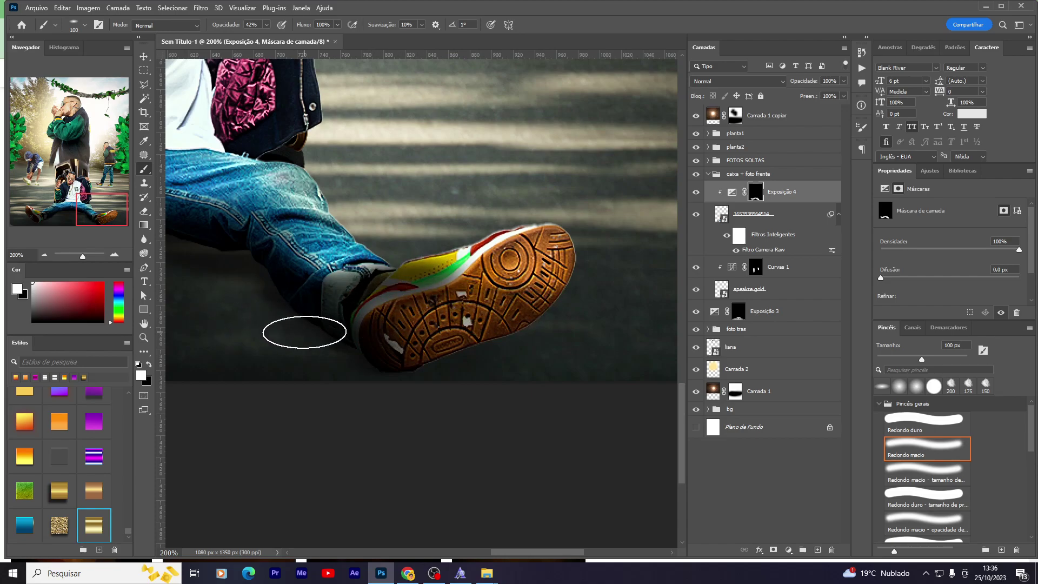
left_click_drag(426, 353, 516, 330)
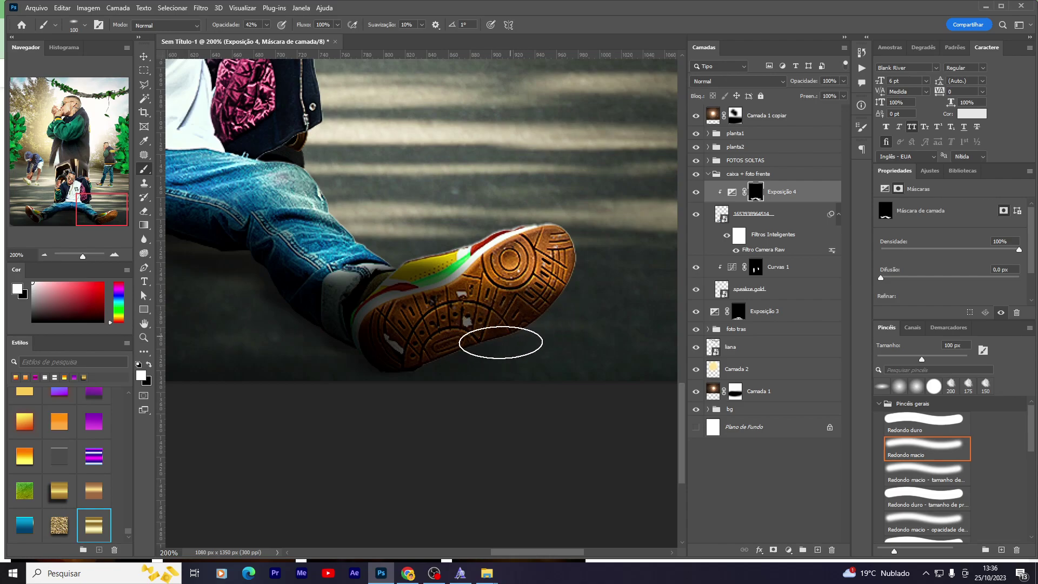
mouse_move(411, 361)
left_mouse_down()
mouse_move(541, 285)
mouse_move(366, 380)
left_mouse_up()
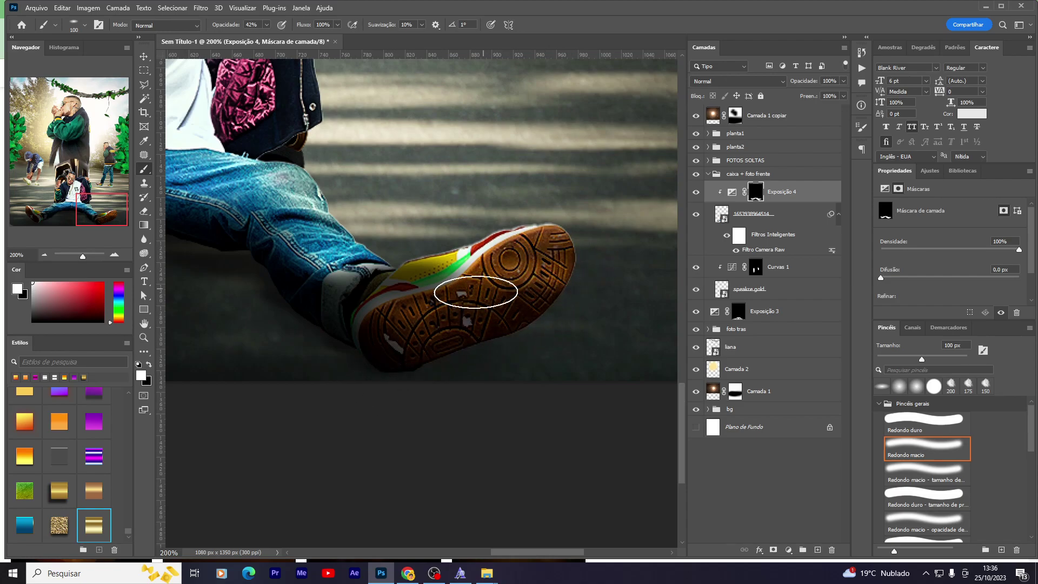
Step: Shade the jeans from the right knee across to the left thigh
left_click_drag(236, 280, 474, 361)
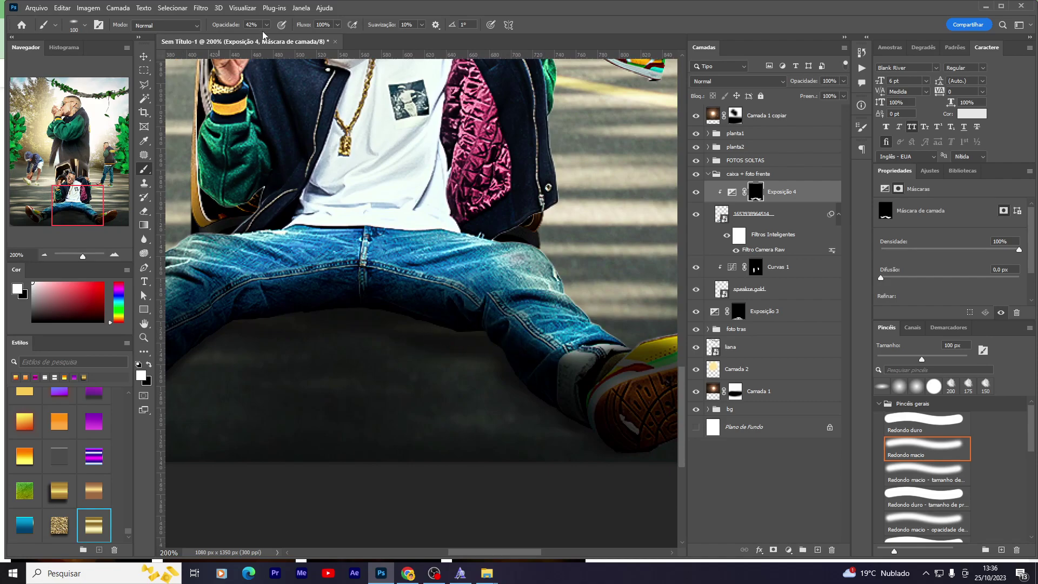
left_click_drag(536, 331, 273, 255)
left_click_drag(238, 286, 389, 248)
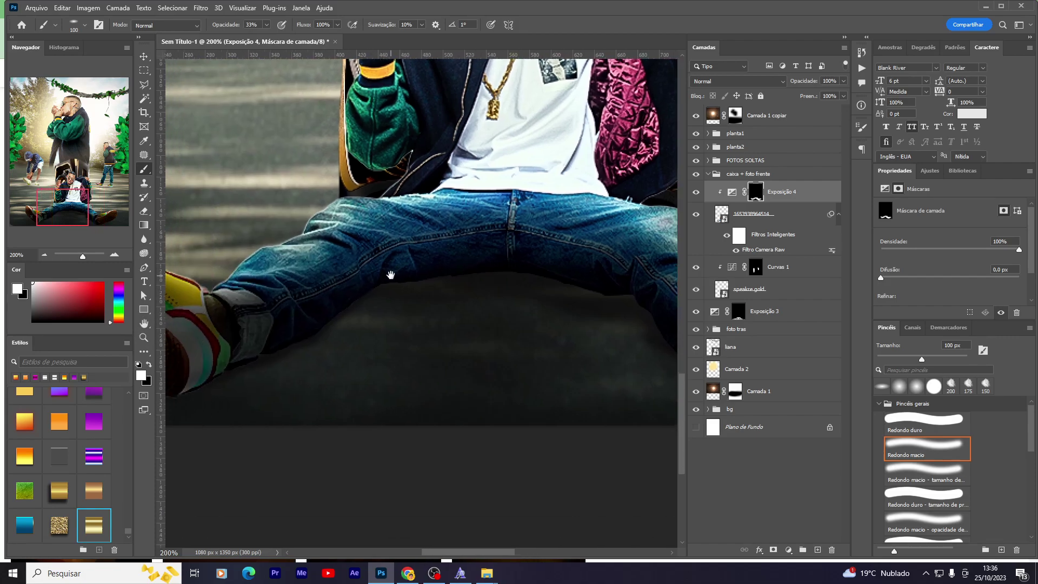
scroll(247, 316, "up", 5)
scroll(280, 66, "right", 4)
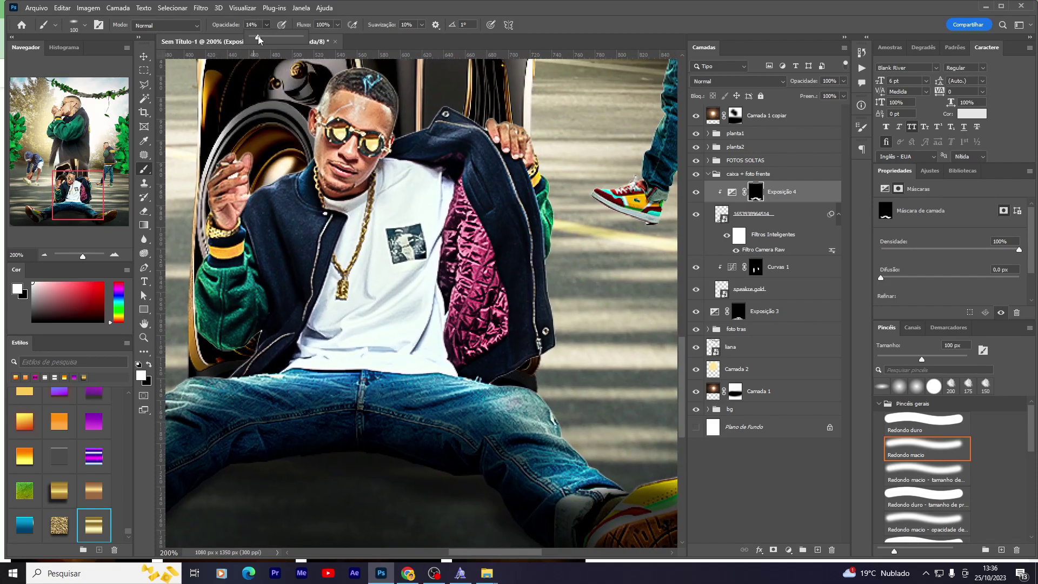
Step: Using a 45 px brush, paint the Exposição 4 mask over the lower shirt, chain and torso
key("bracketleft")
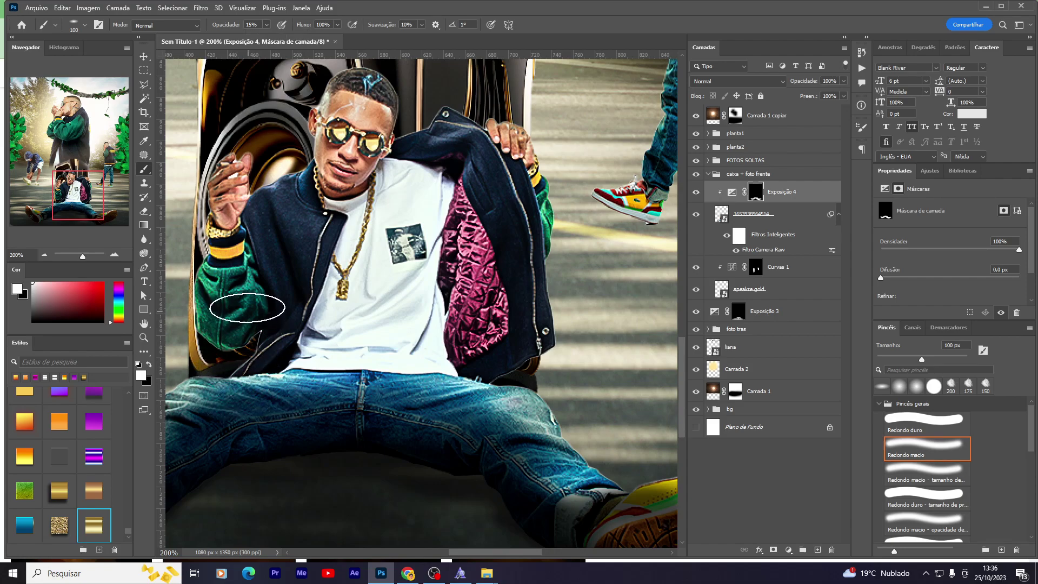
key("bracketleft")
key("bracketleft")
key("bracketleft")
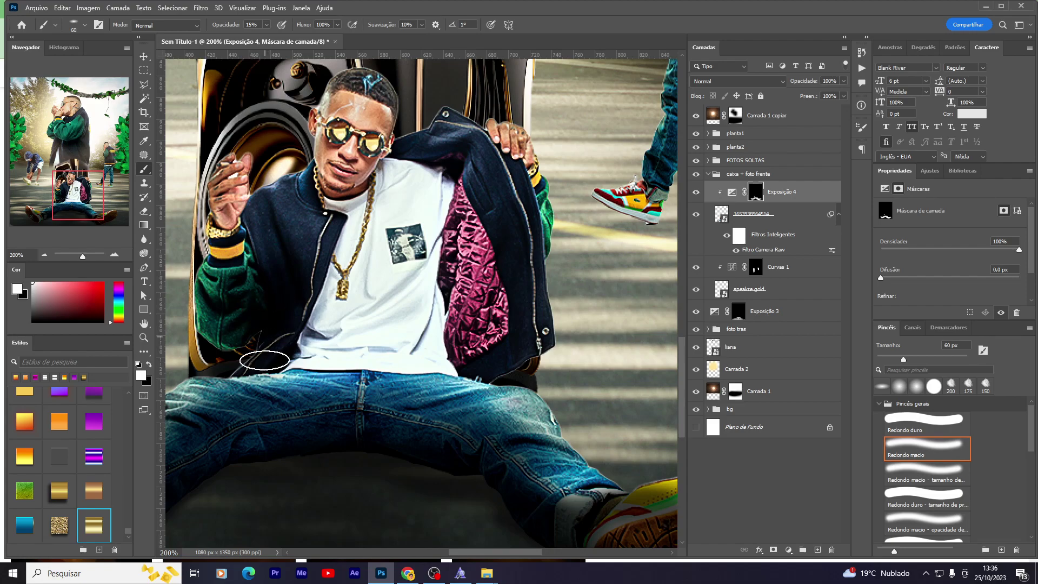
key("bracketleft")
key("bracketleft")
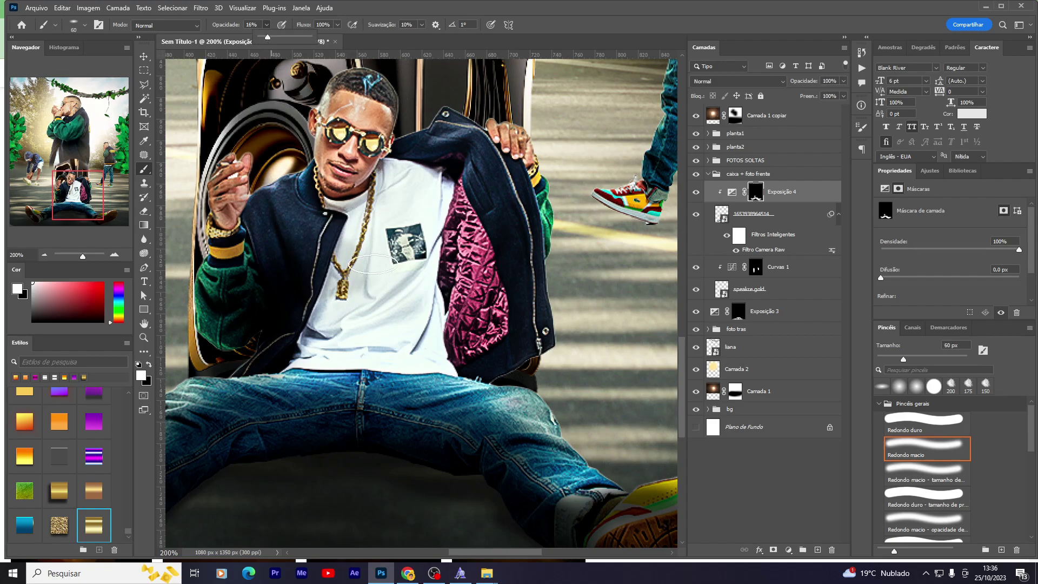
left_click_drag(413, 226, 360, 312)
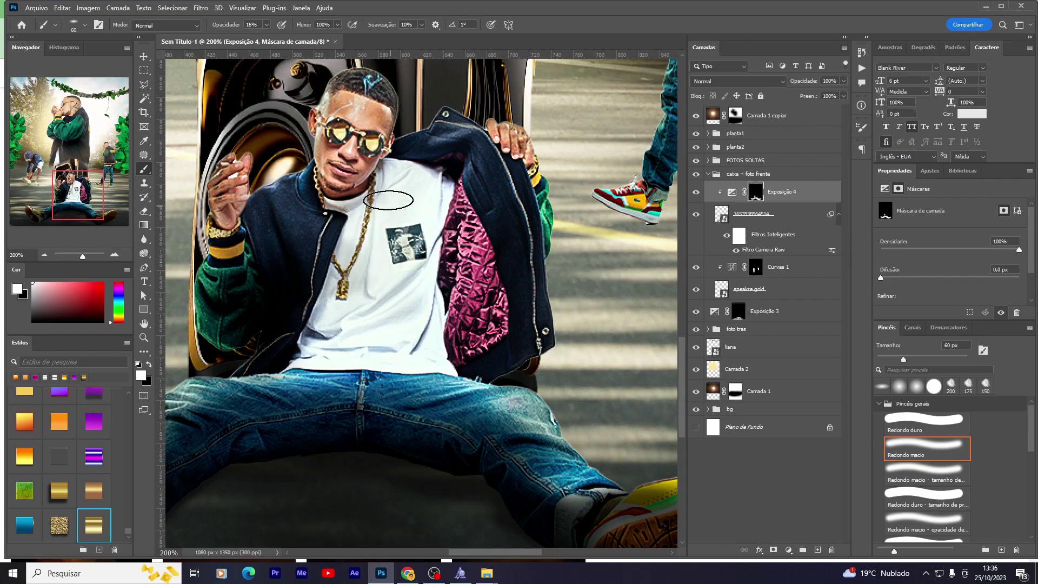
left_click_drag(364, 247, 341, 232)
mouse_move(401, 376)
left_mouse_down()
mouse_move(432, 270)
mouse_move(447, 134)
mouse_move(411, 123)
mouse_move(221, 402)
left_mouse_up()
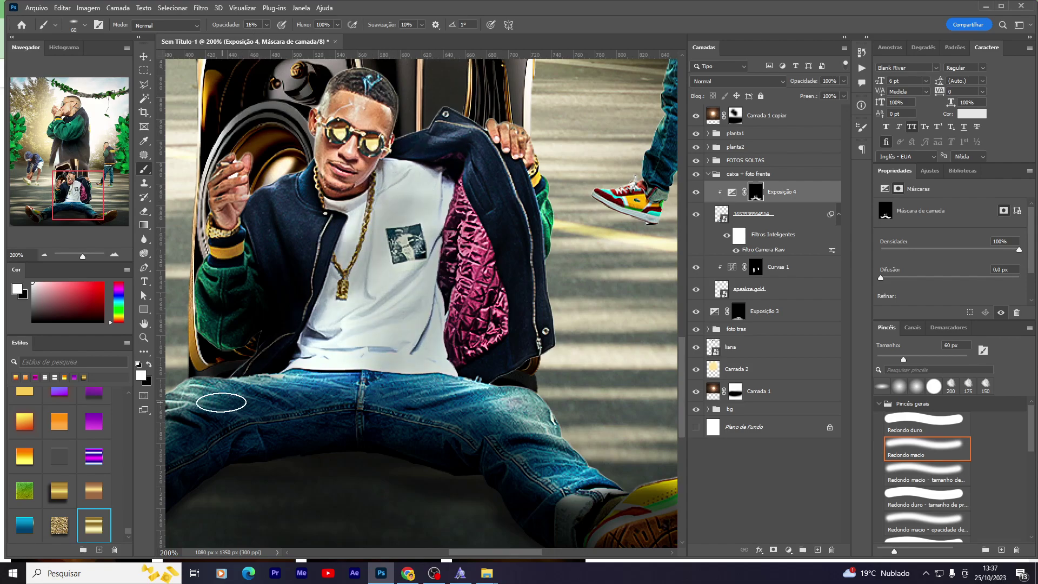
Step: Erase mask strokes over the shirt and jacket with a flat elliptical eraser, then return to Brush
key("e")
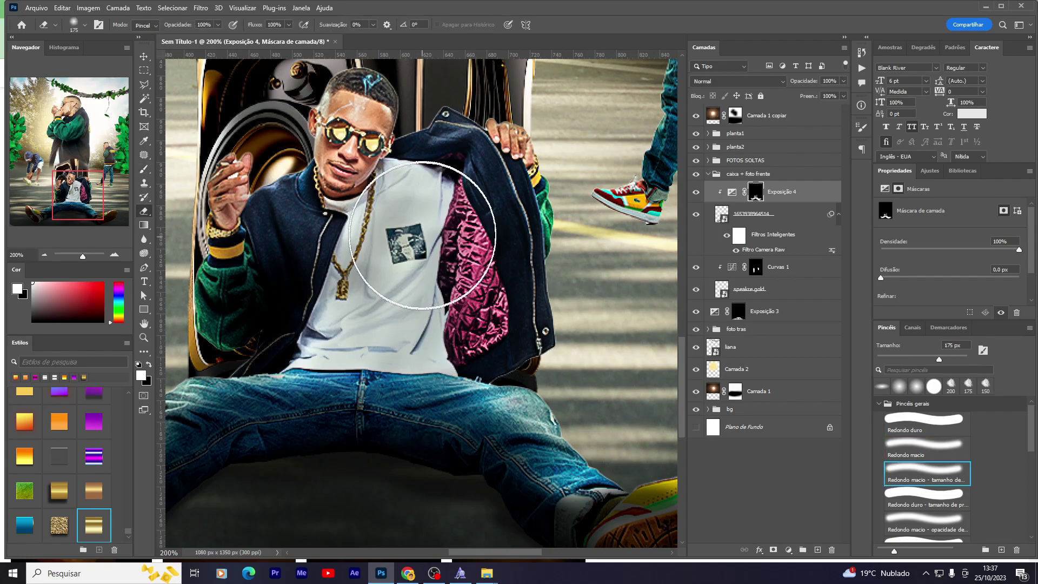
left_click_drag(423, 235, 421, 201)
right_click(421, 201)
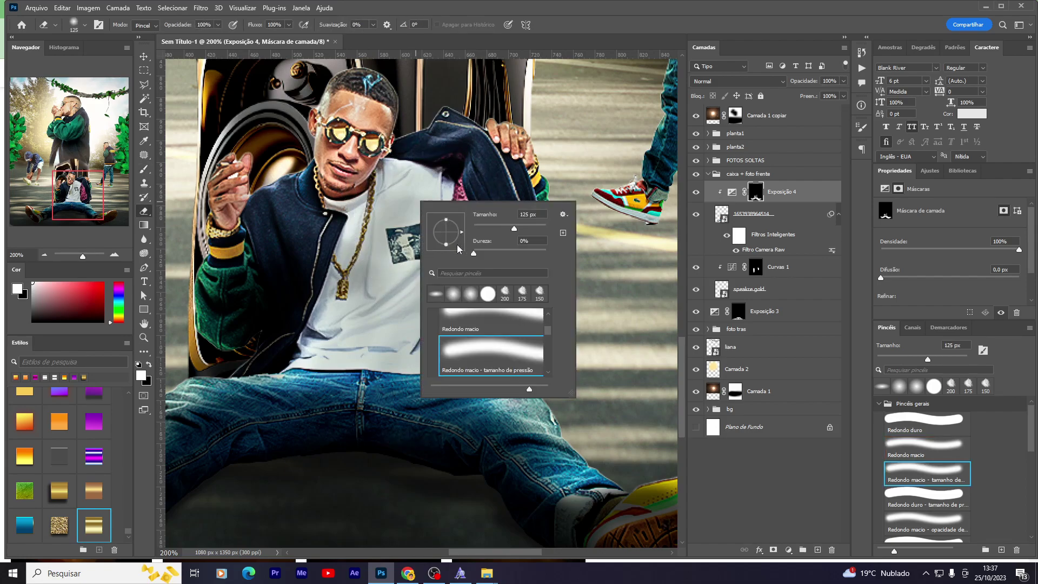
left_click_drag(445, 241, 445, 239)
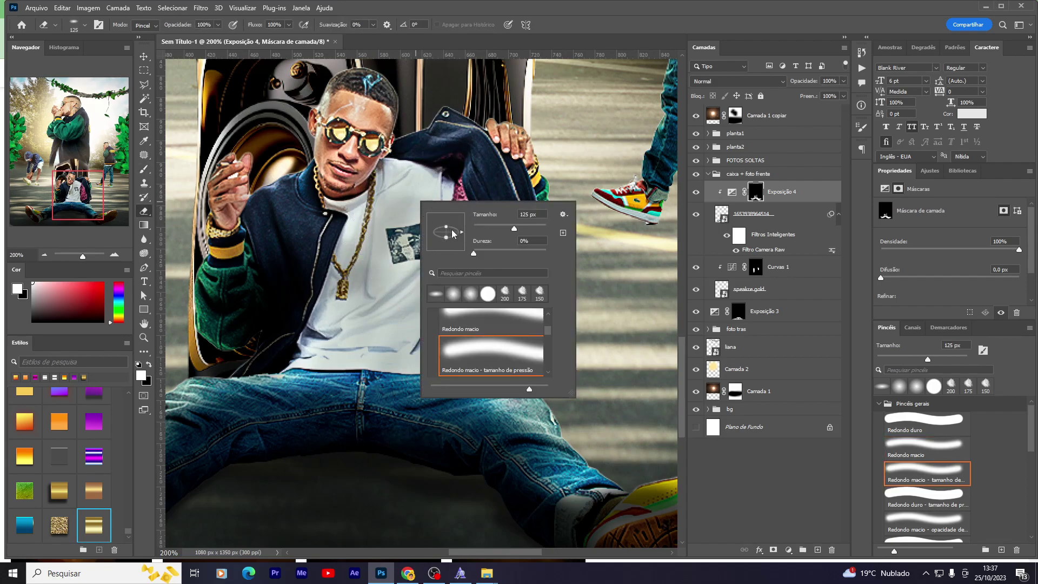
key("Escape")
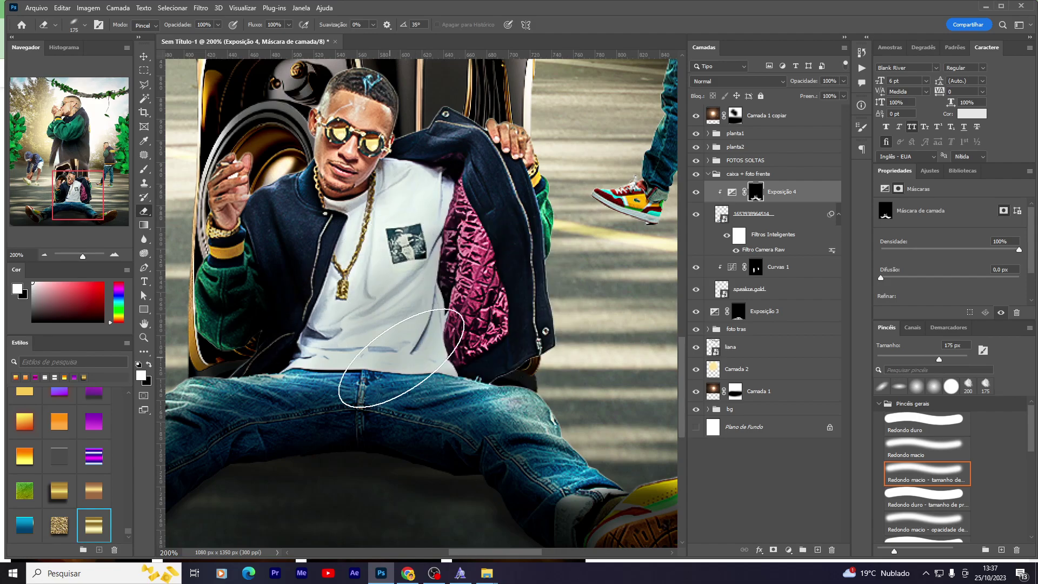
key("b")
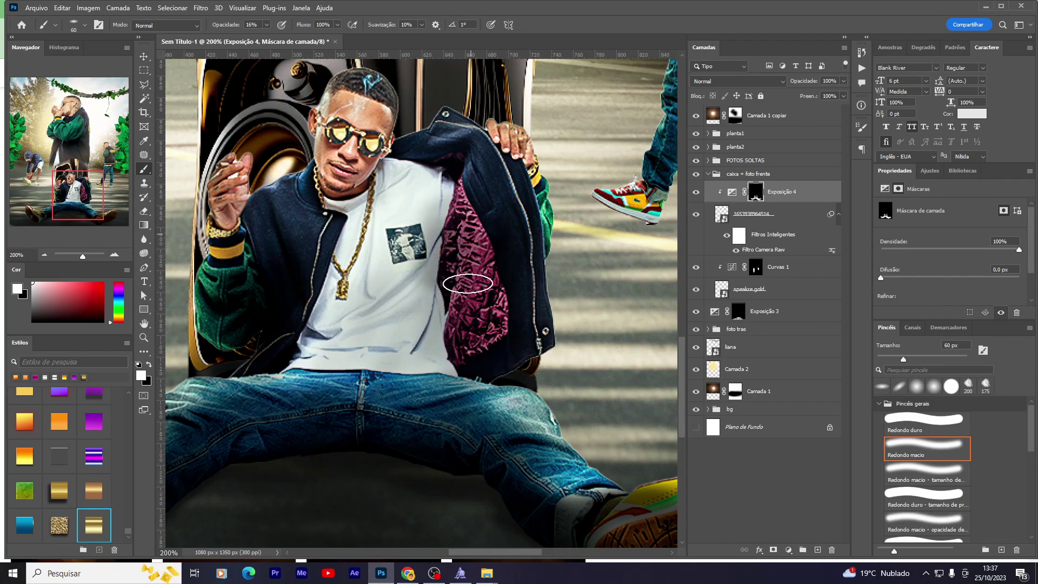
mouse_move(444, 203)
left_mouse_down()
mouse_move(523, 381)
mouse_move(539, 351)
left_mouse_up()
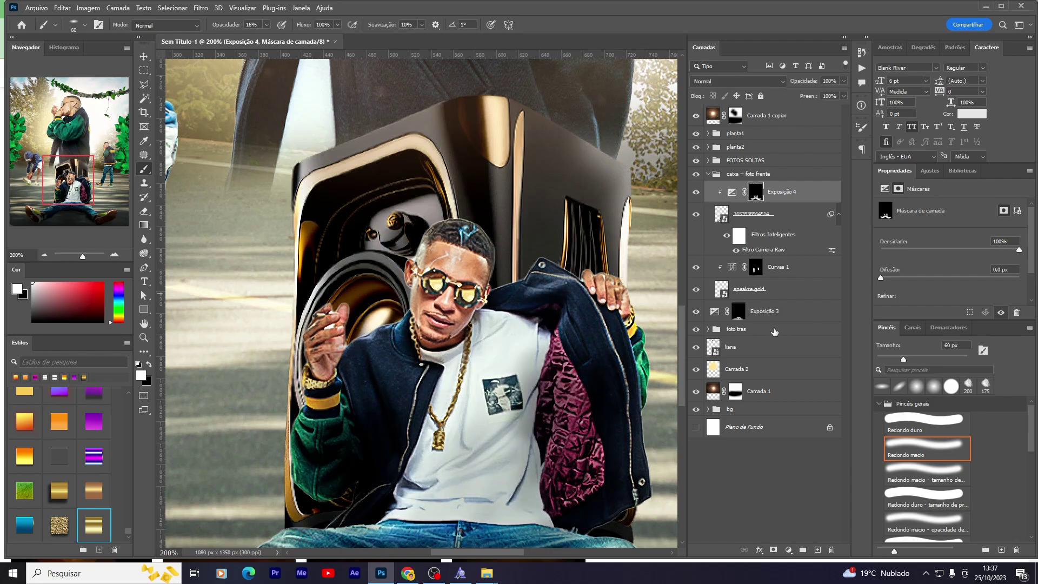
Step: Add a clipped, darkening Exposição 5 exposure layer above Curvas 1 with an inverted mask
left_click(716, 313)
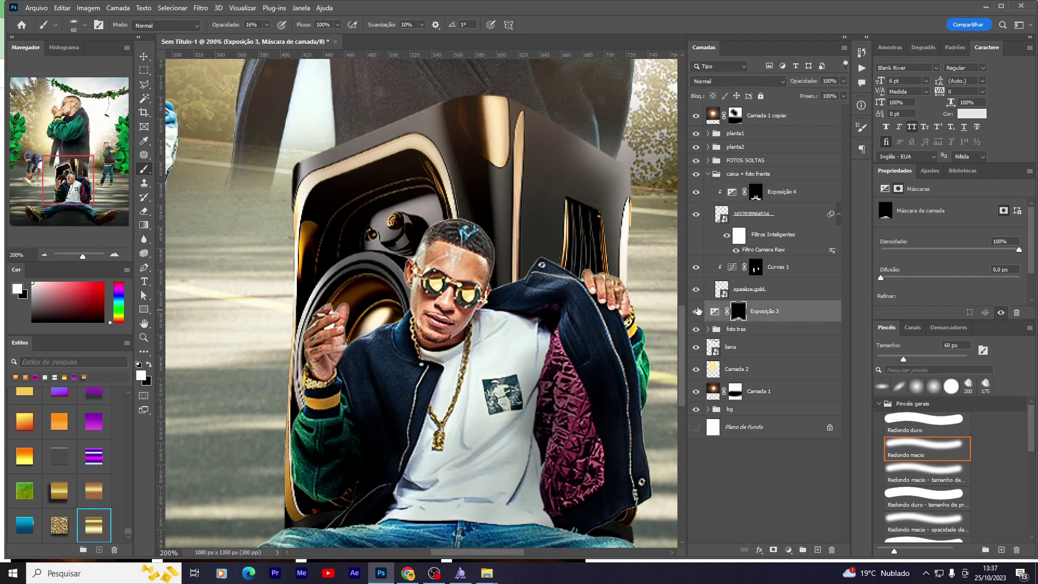
left_click(779, 269)
left_click(788, 550)
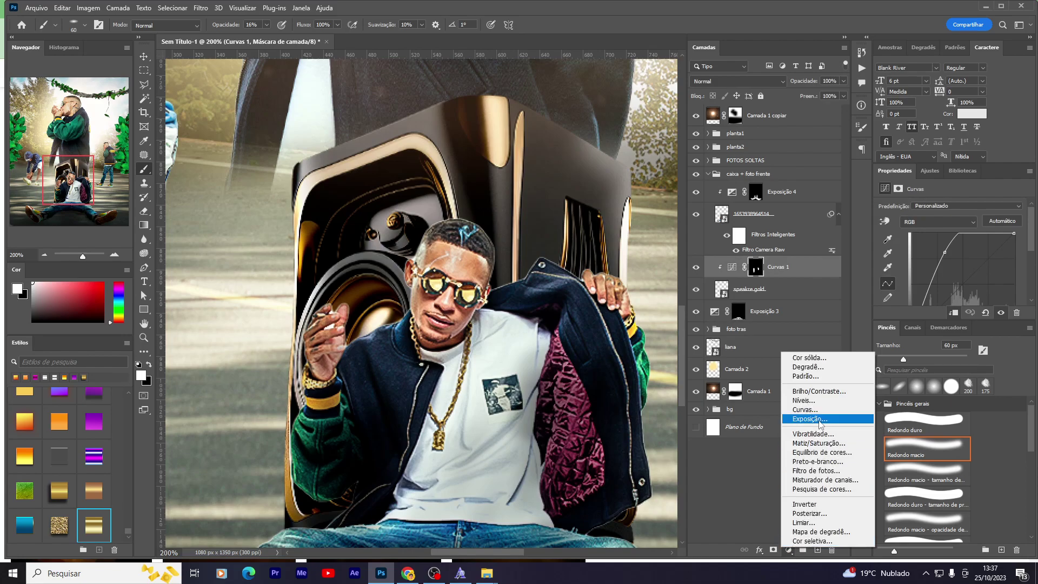
left_click(809, 419)
right_click(780, 273)
left_click(824, 345)
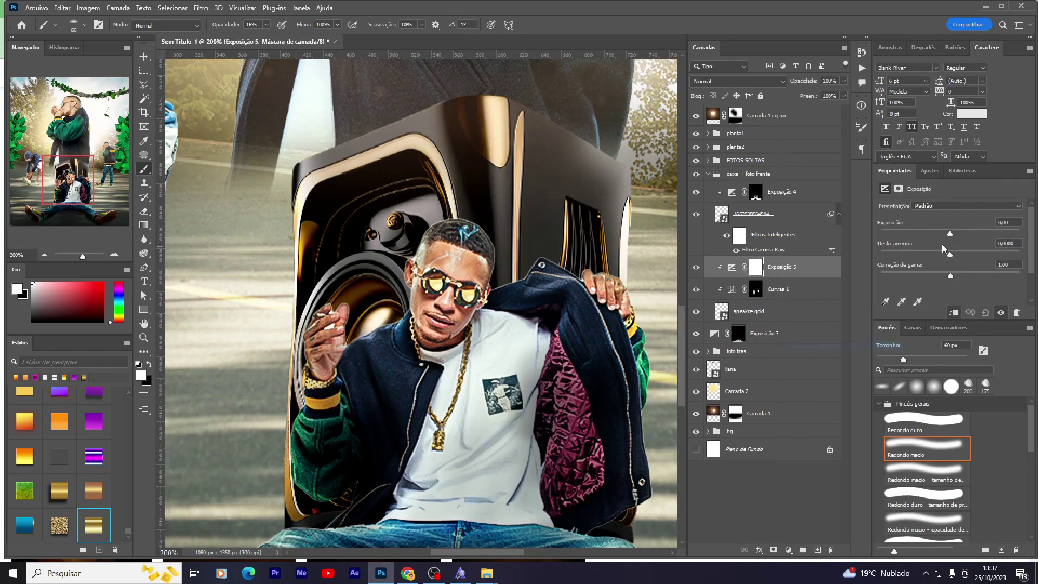
left_click_drag(950, 233, 921, 233)
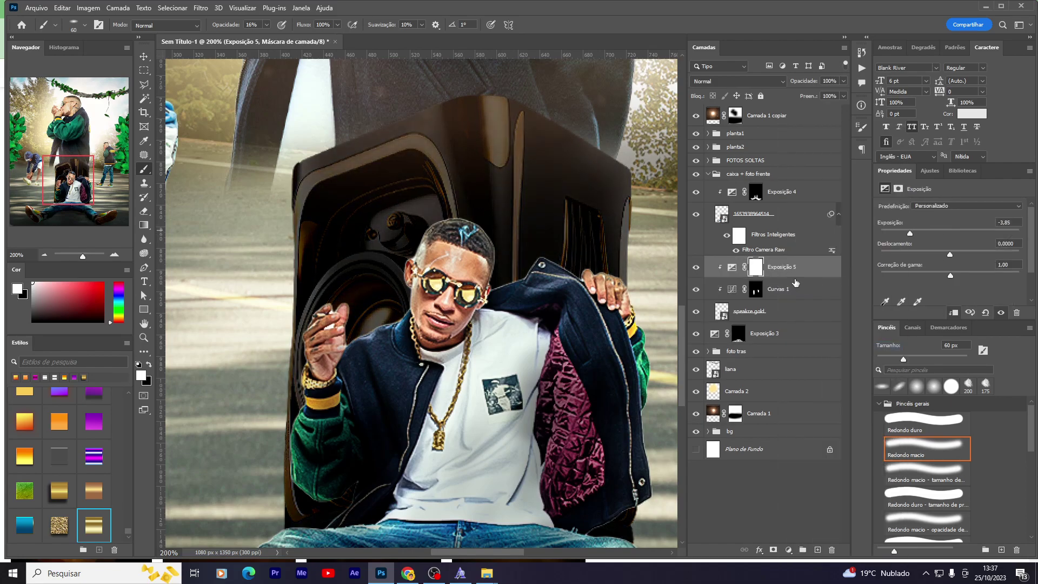
left_click(757, 267)
key("ctrl+i")
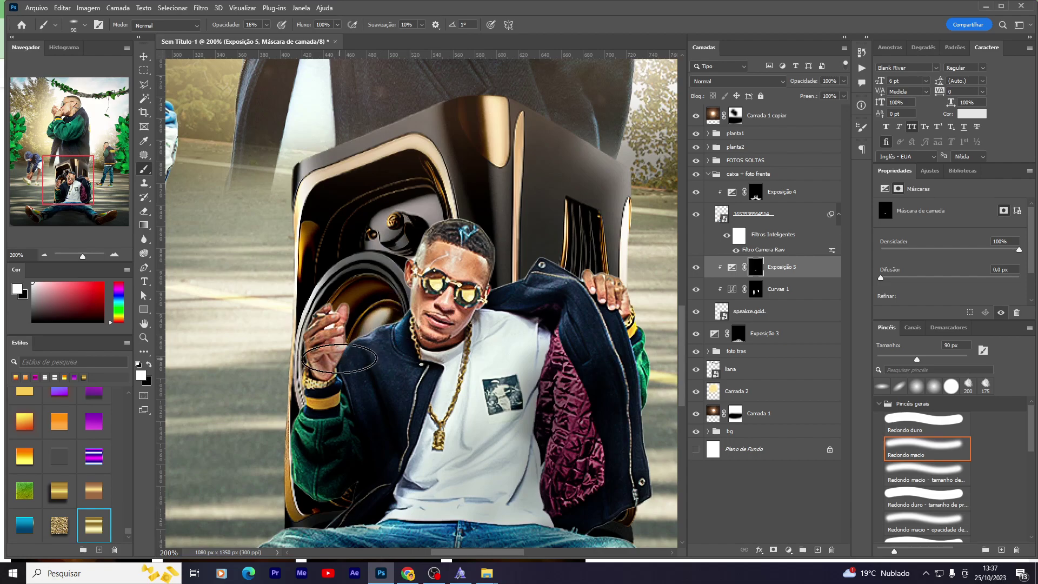
Step: With a 90 px soft brush at 25%, darken the speaker box's top and right side
key("bracketright")
key("bracketright")
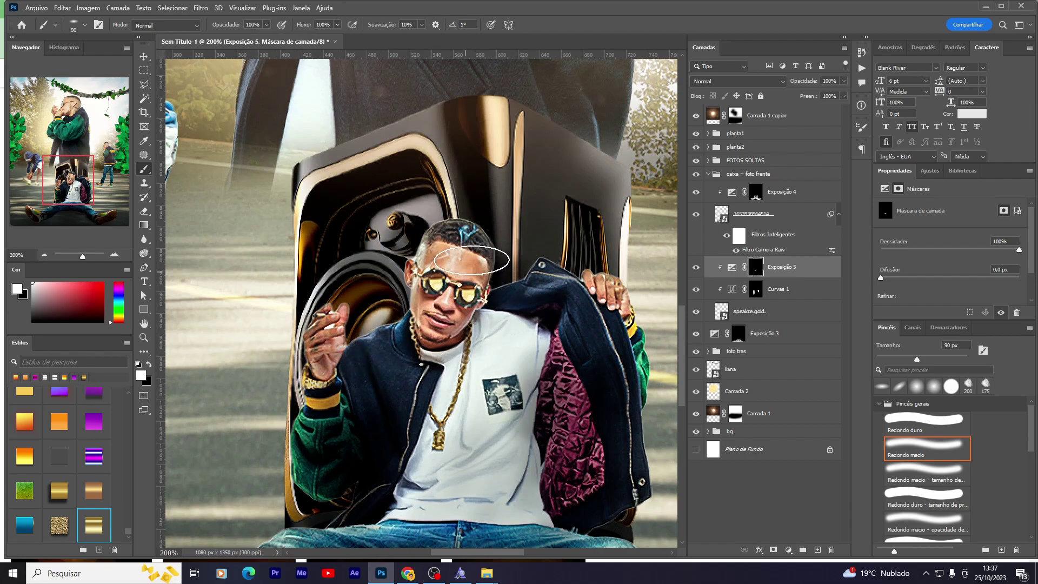
left_click_drag(467, 251, 427, 258)
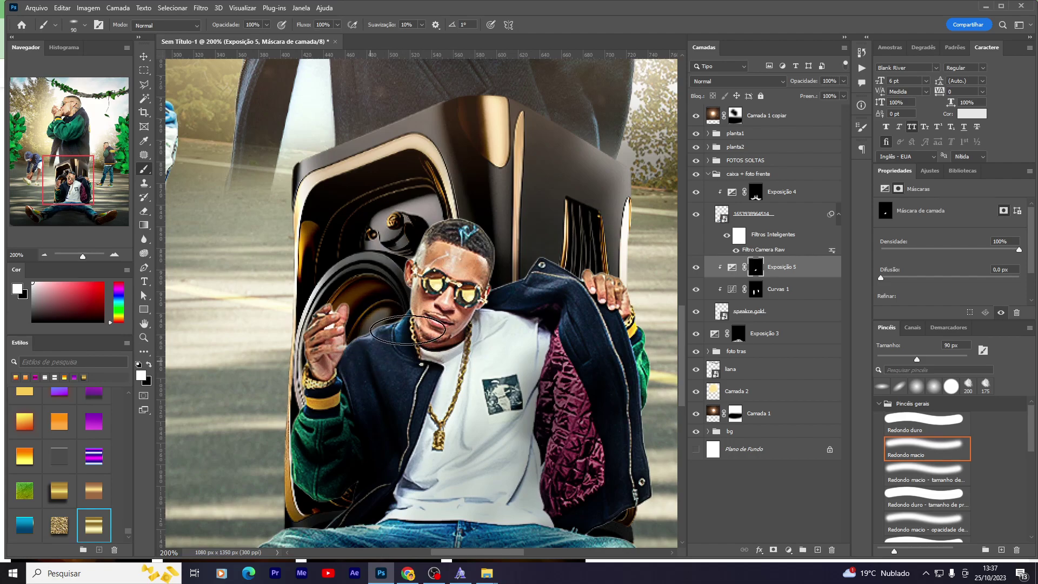
key("bracketleft")
scroll(319, 422, "down", 1)
key("bracketleft")
key("bracketleft")
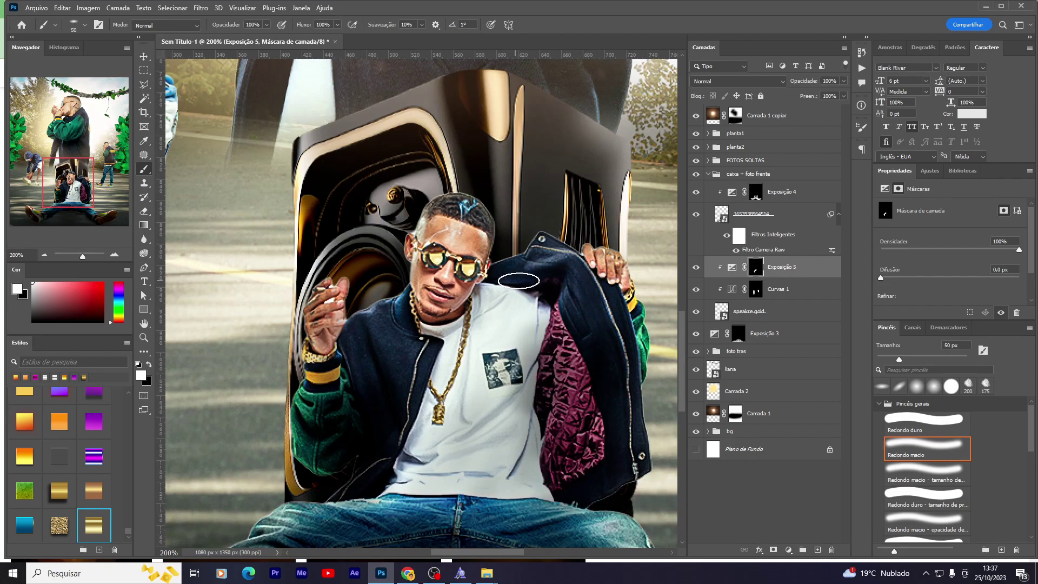
key("bracketright")
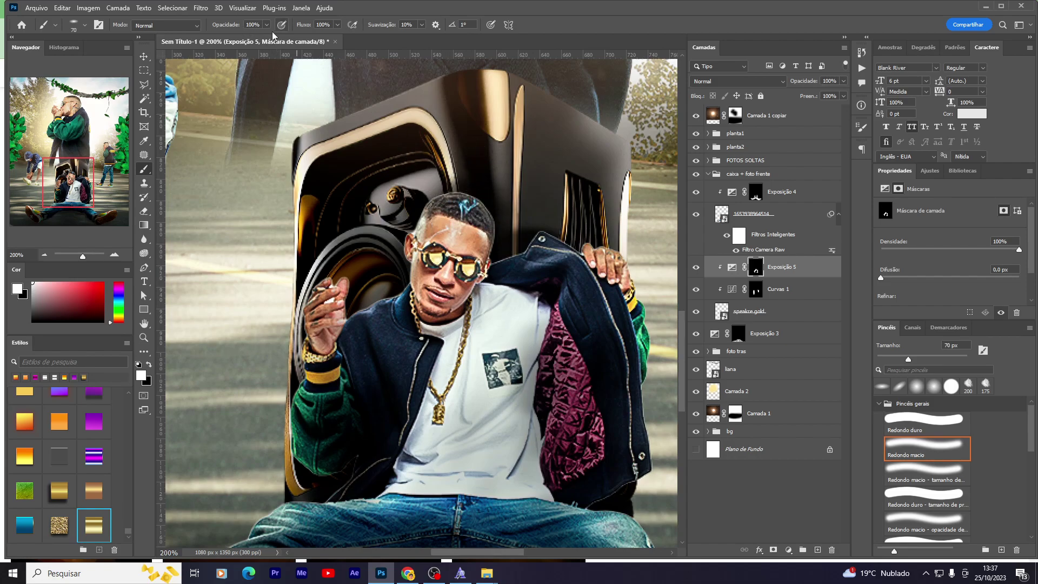
key("2")
key("5")
key("bracketright")
key("bracketright")
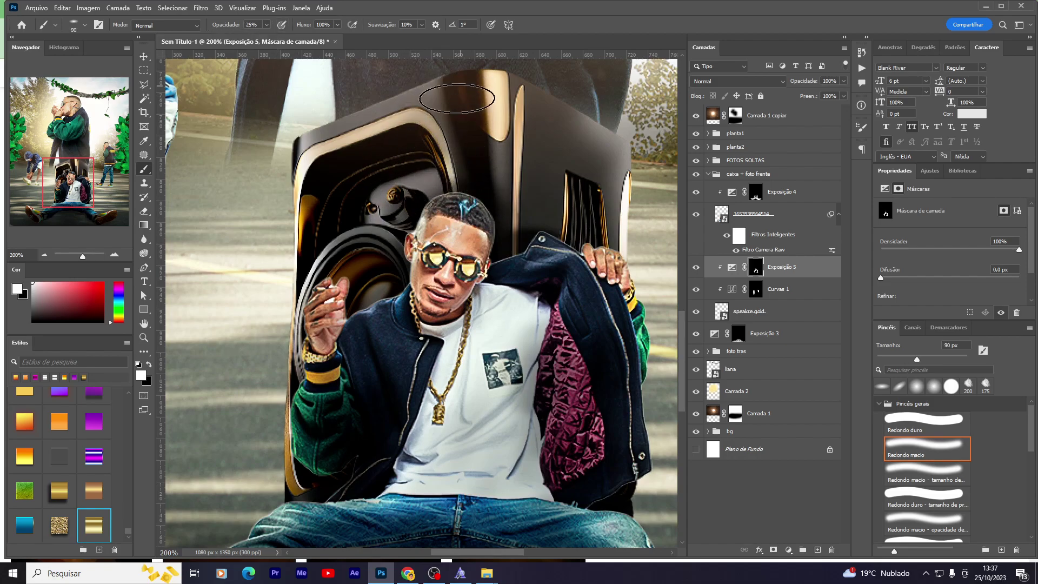
mouse_move(457, 97)
left_mouse_down()
mouse_move(487, 178)
mouse_move(487, 106)
mouse_move(373, 227)
left_mouse_up()
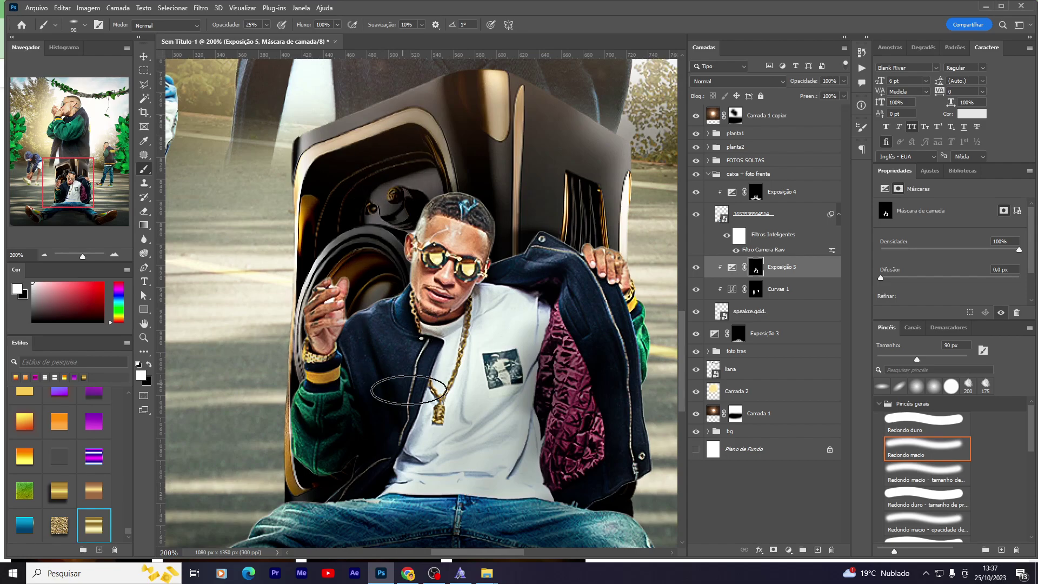
left_click_drag(579, 77, 562, 270)
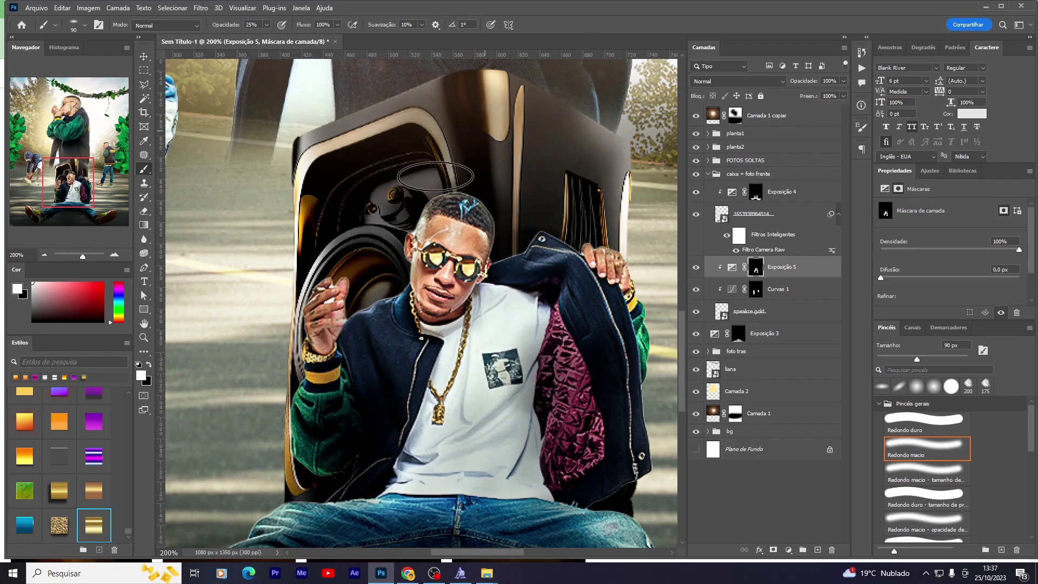
left_click_drag(435, 176, 389, 237)
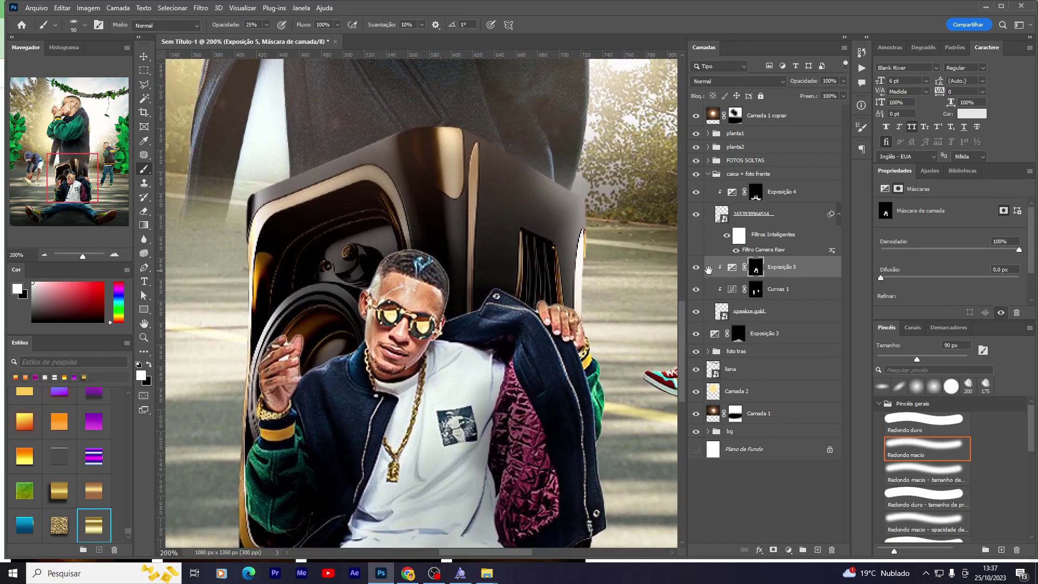
Step: Add a brightening Curvas 3 curves layer clipped to Exposição 4, with an inverted mask
left_click(730, 222)
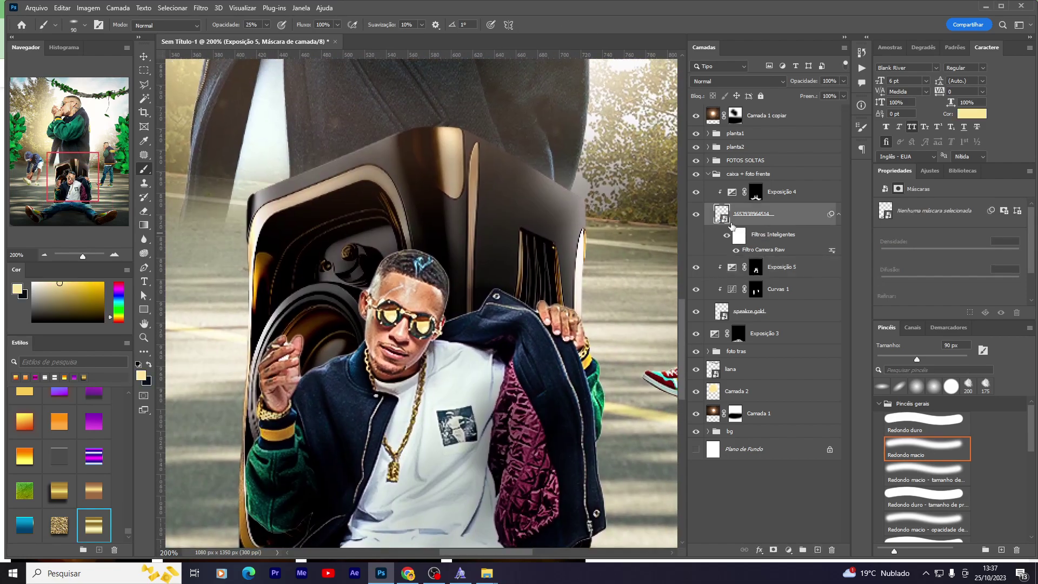
left_click(794, 192)
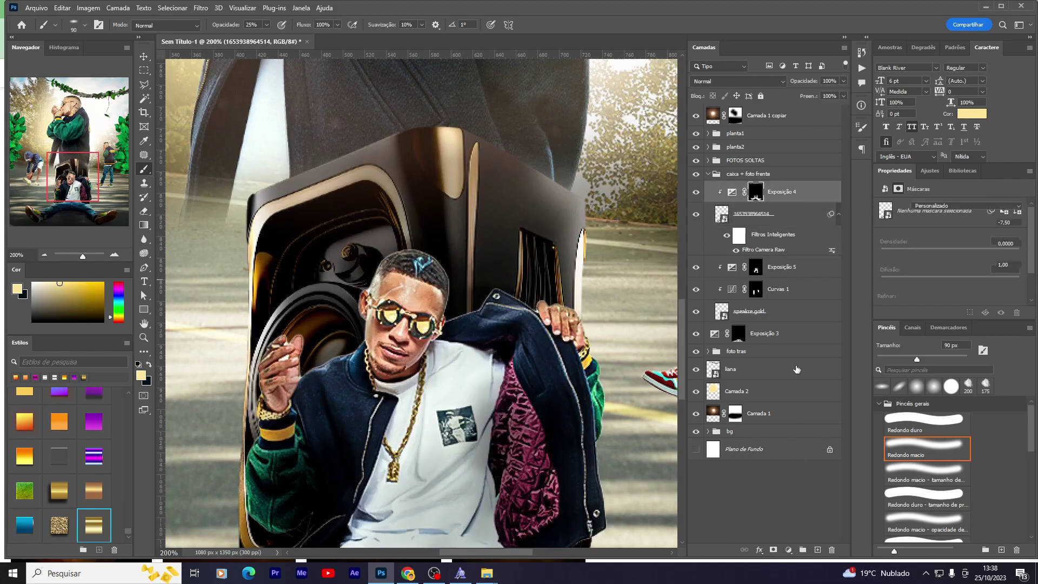
left_click(789, 549)
left_click(826, 415)
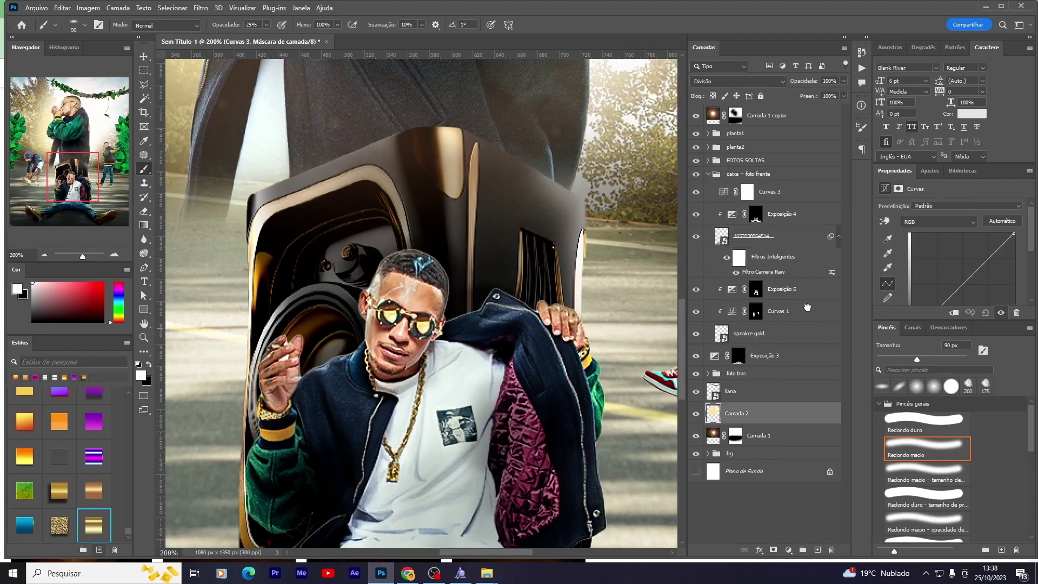
left_click(779, 201, "alt")
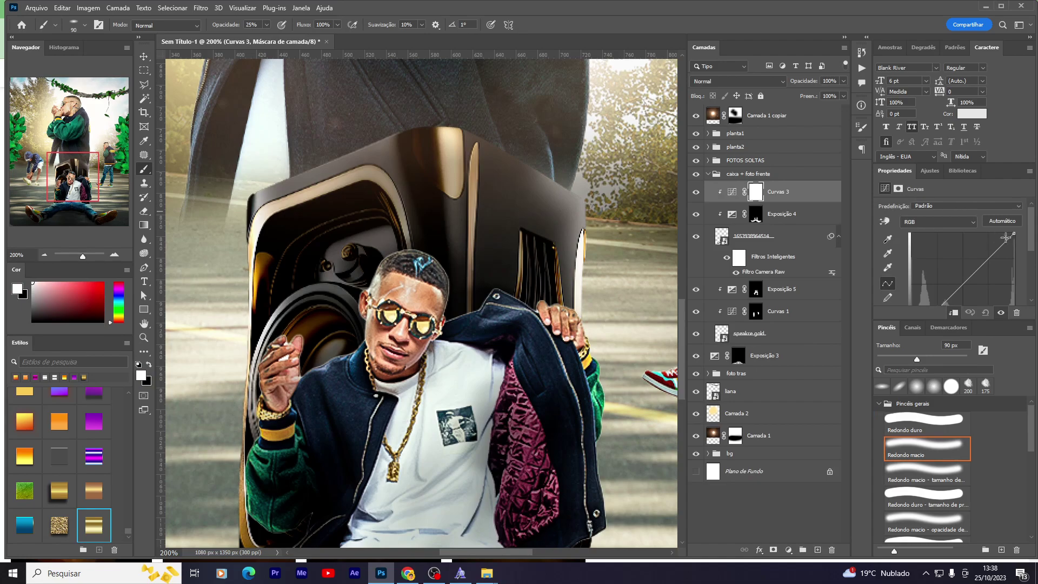
left_click_drag(1003, 238, 974, 234)
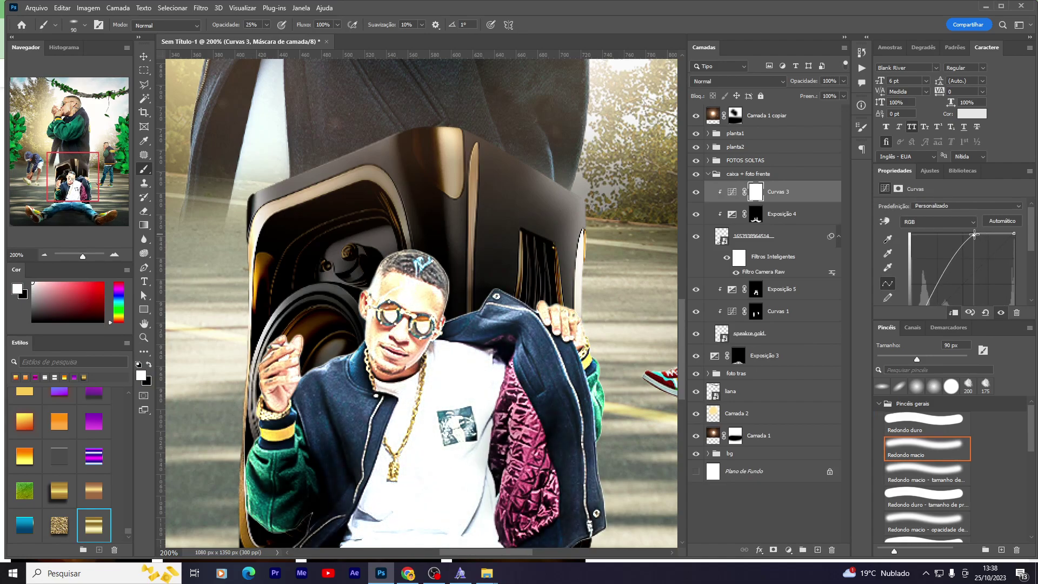
key("ctrl+2")
left_click(756, 192)
key("ctrl+i")
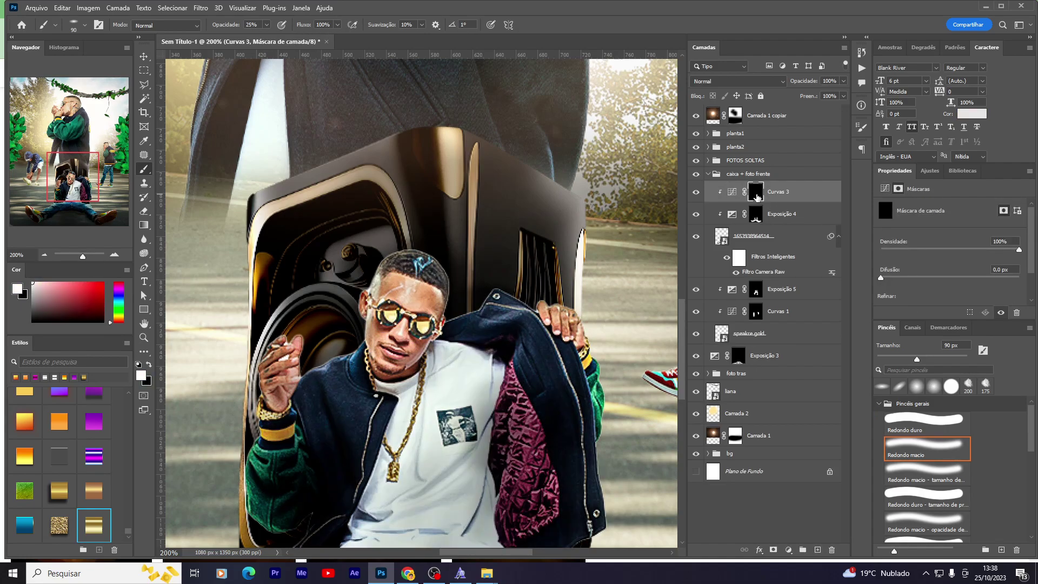
Step: Set the brush to 50 px and raise the top point of the Curvas 3 curve
key("bracketleft")
key("bracketleft")
right_click(595, 297)
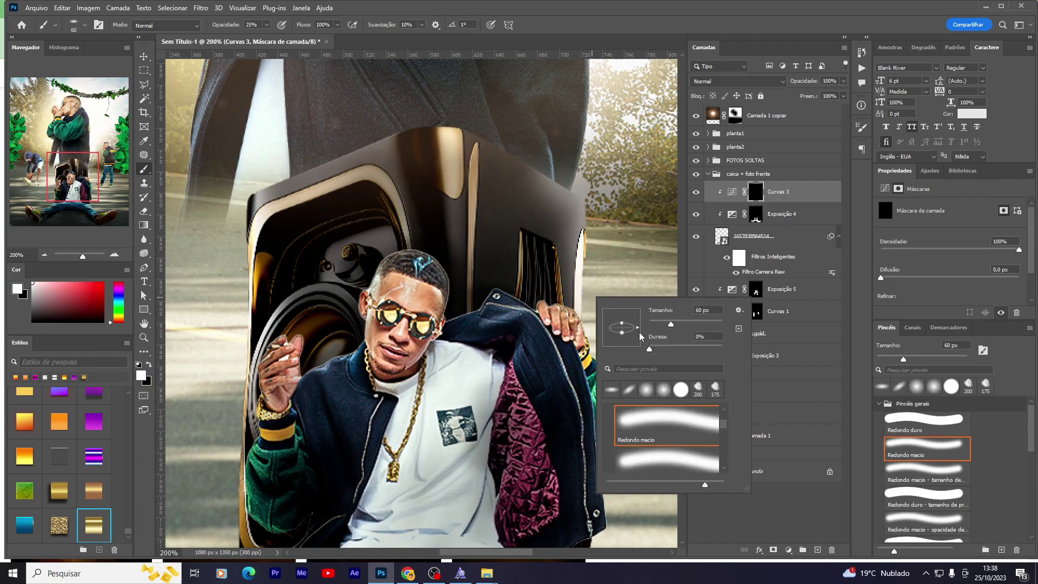
key("Escape")
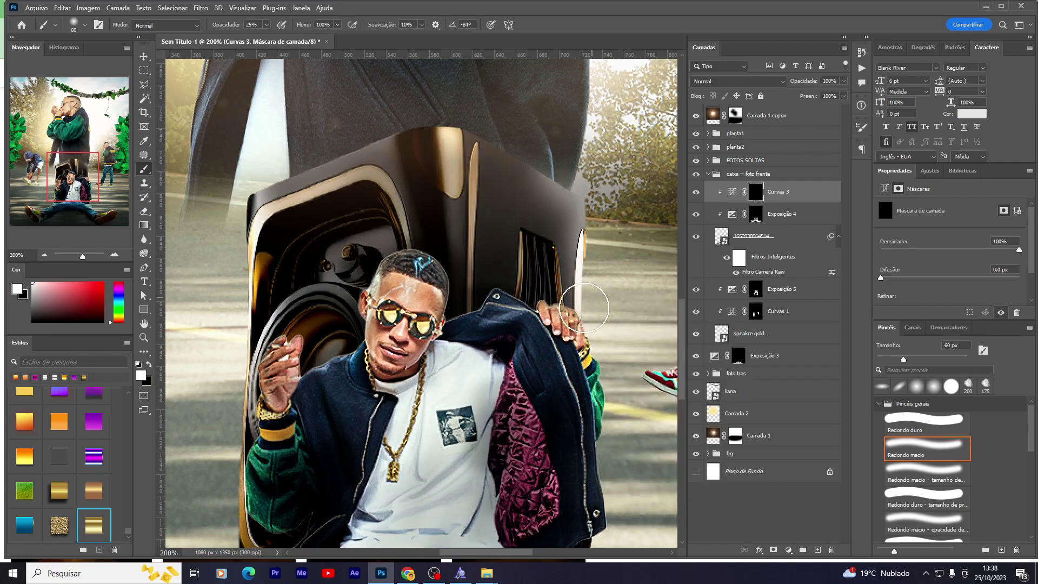
key("bracketleft")
scroll(648, 380, "down", 1)
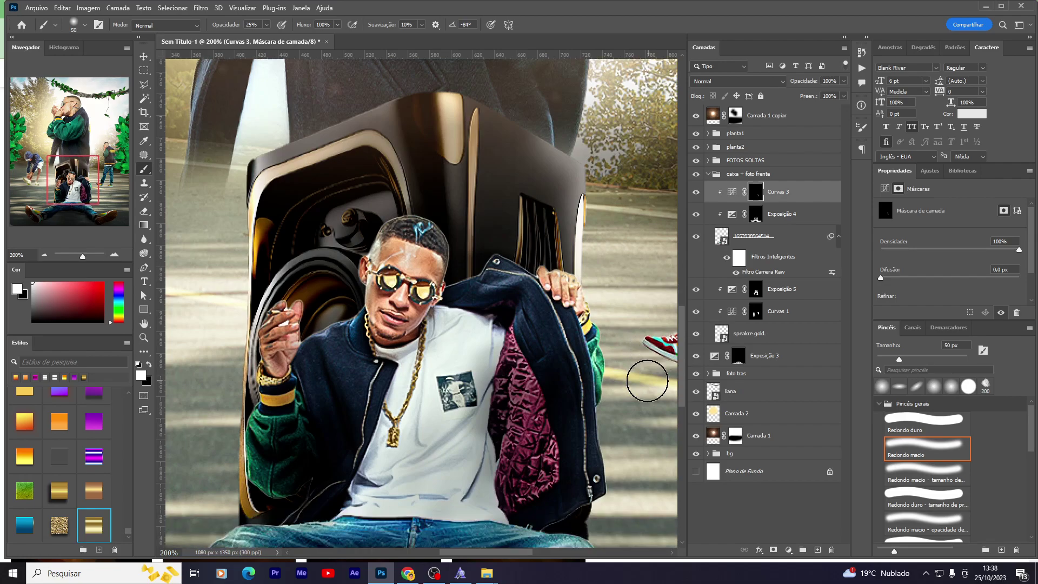
left_click(732, 192)
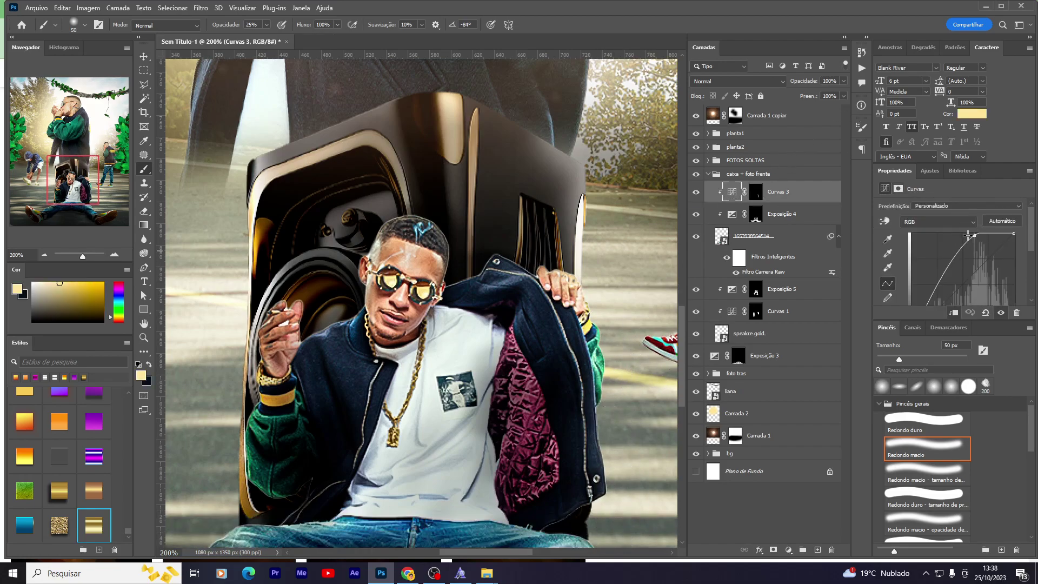
left_click_drag(971, 235, 961, 236)
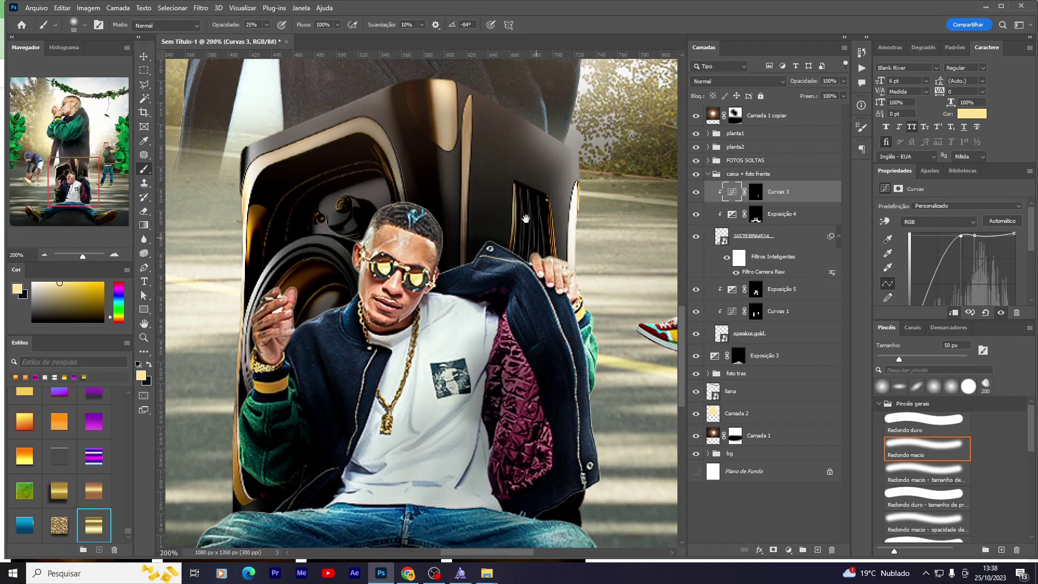
scroll(583, 304, "down", 3)
Step: Paint Curvas 3 brightening into its mask along the seated man's left edge
left_click(708, 453)
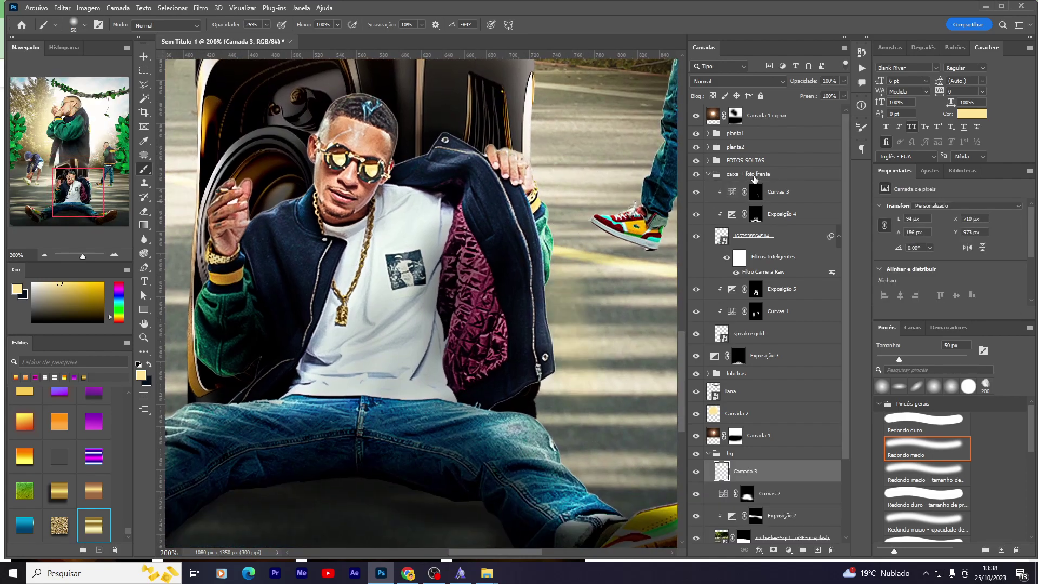
left_click(756, 191)
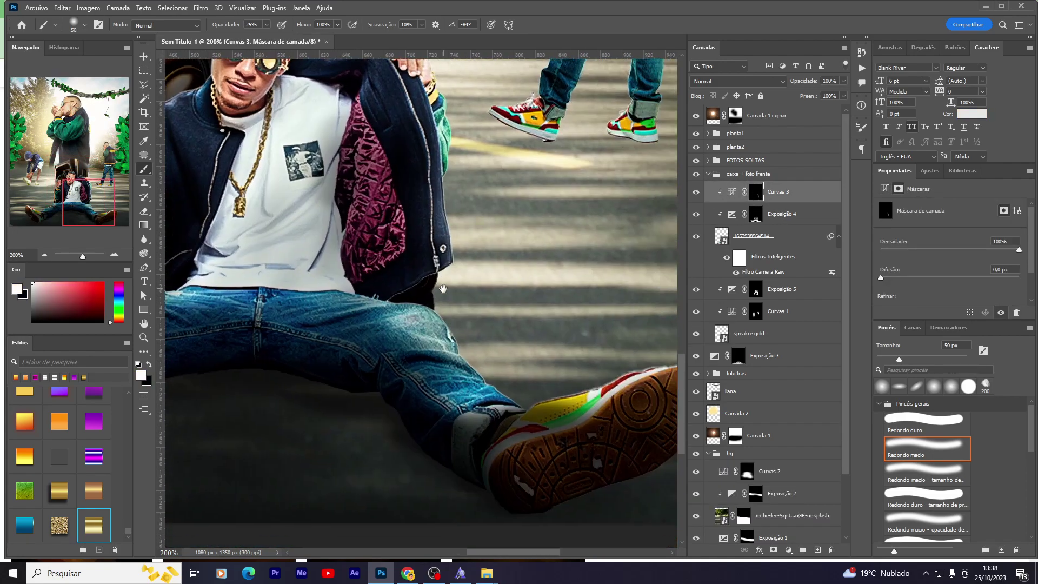
scroll(607, 438, "down", 3)
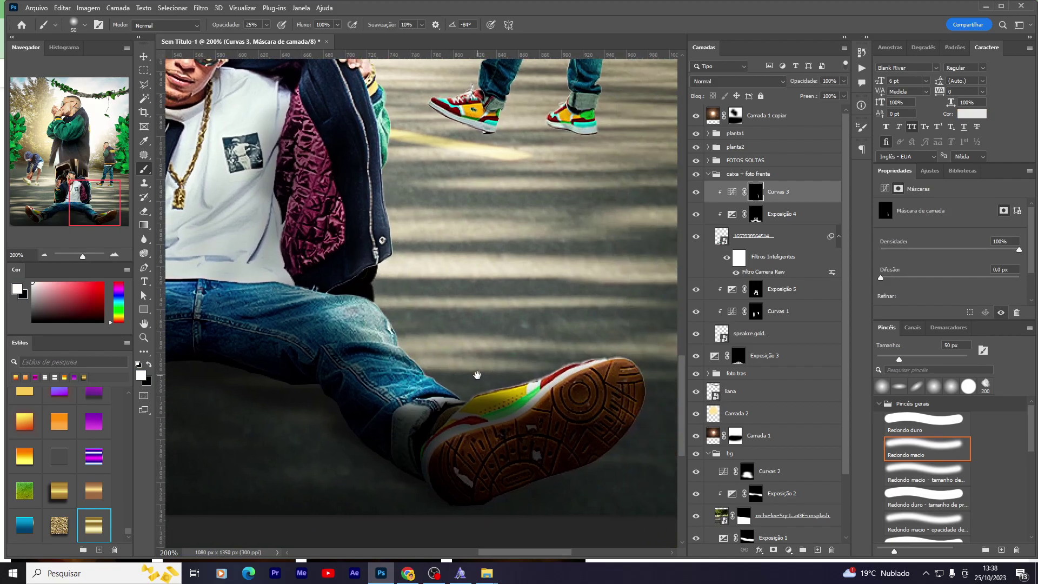
scroll(473, 357, "right", 2)
left_click_drag(297, 345, 708, 431)
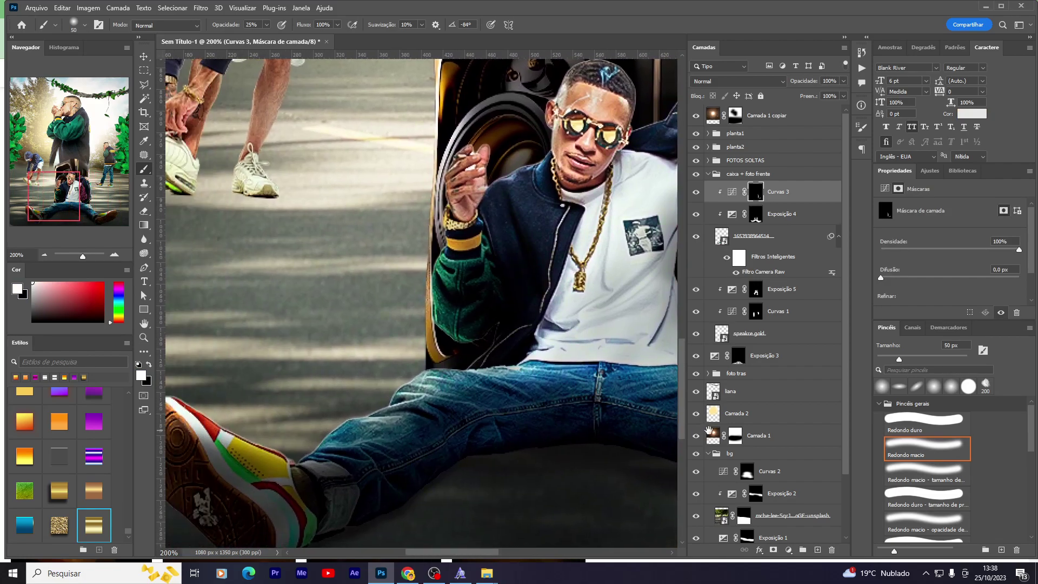
left_click_drag(439, 369, 435, 158)
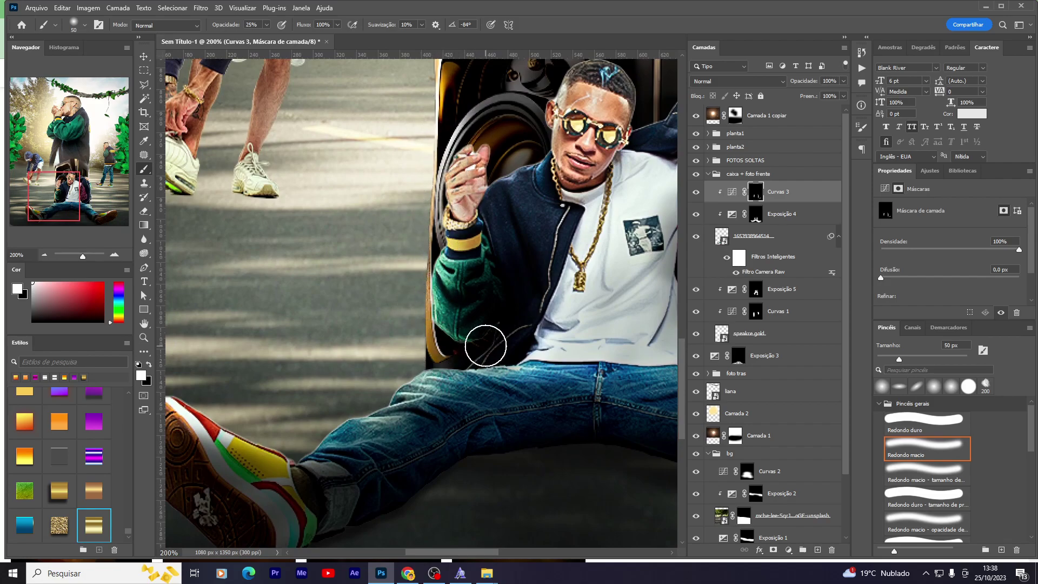
Step: Review the whole composition, return to 100% on the seated man, and target the Exposição 3 mask
left_click_drag(341, 458, 393, 464)
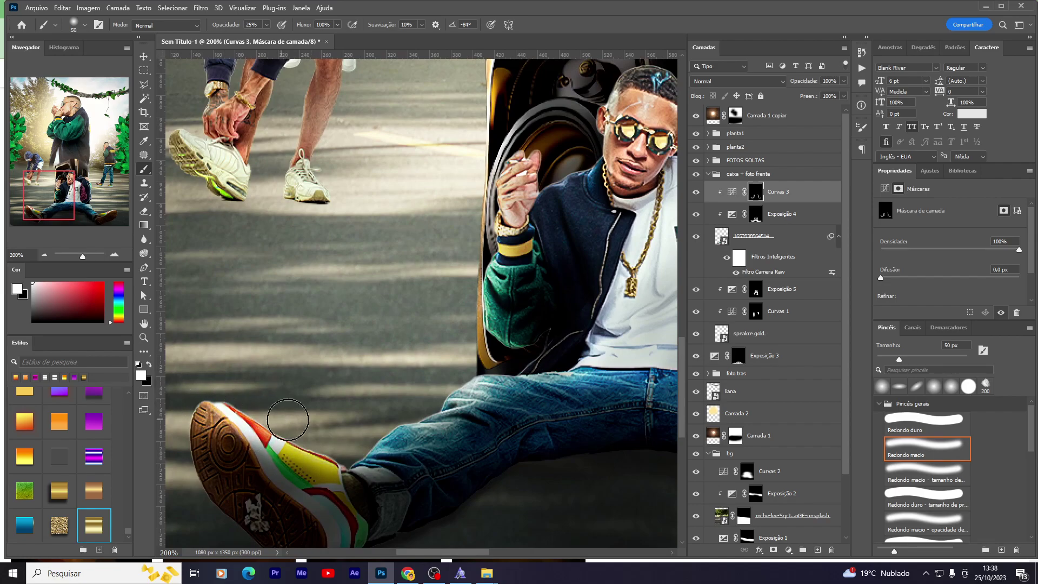
left_click_drag(418, 277, 137, 126)
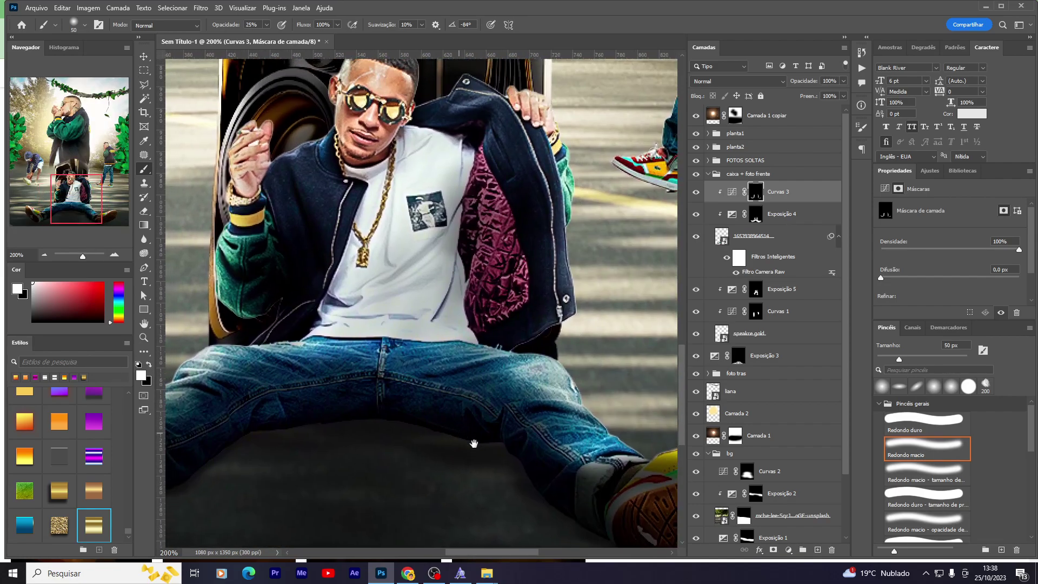
left_click_drag(474, 443, 583, 455)
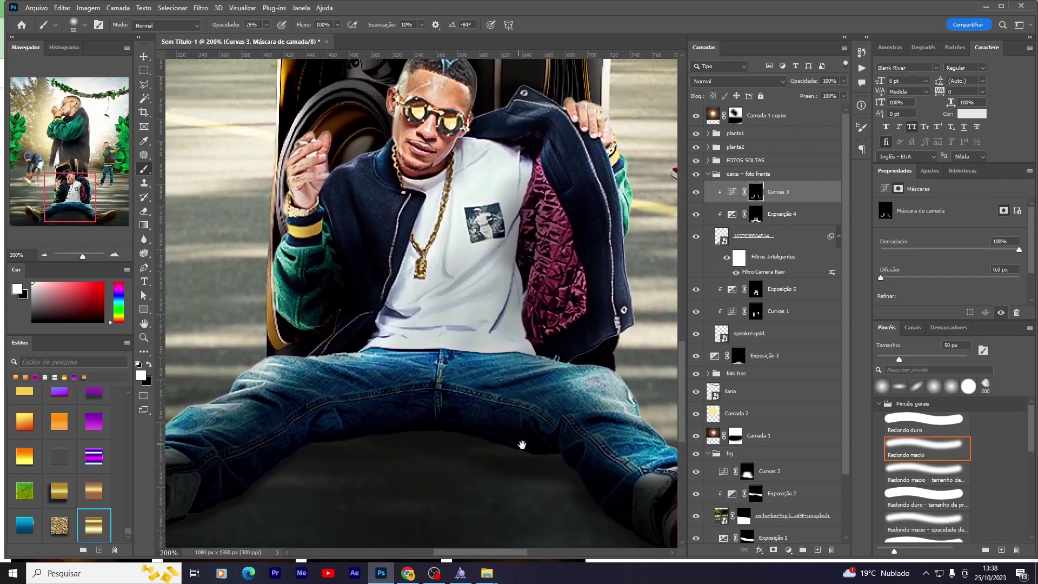
key("ctrl+minus")
key("ctrl+minus")
key("ctrl+minus")
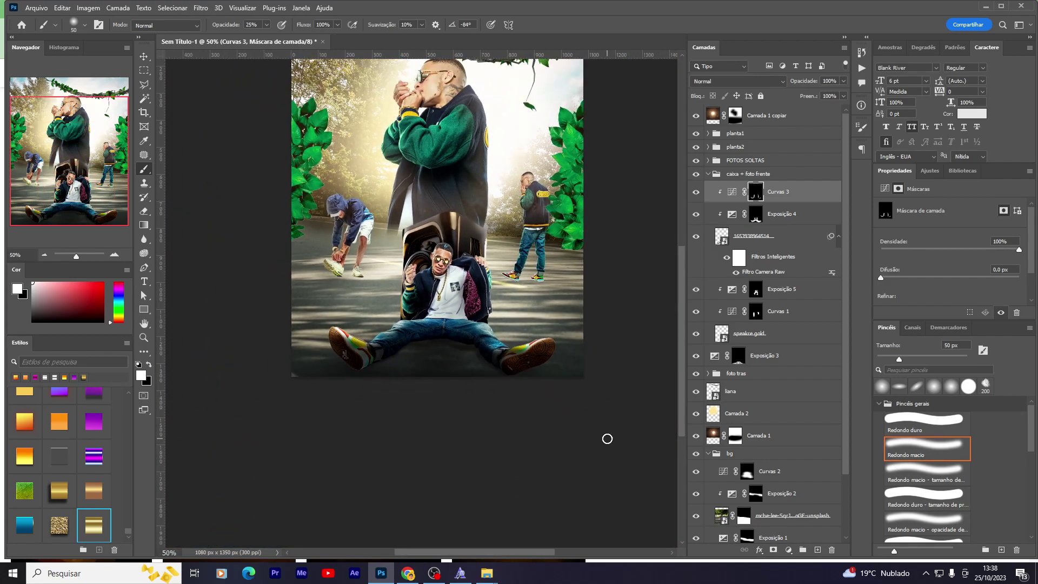
key("ctrl+minus")
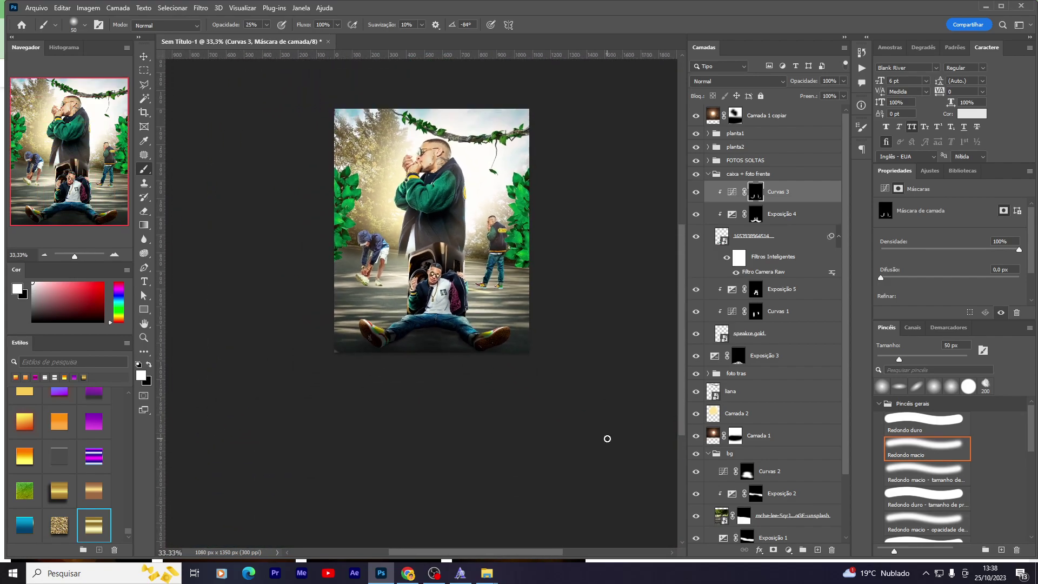
key("ctrl+plus")
key("ctrl+plus")
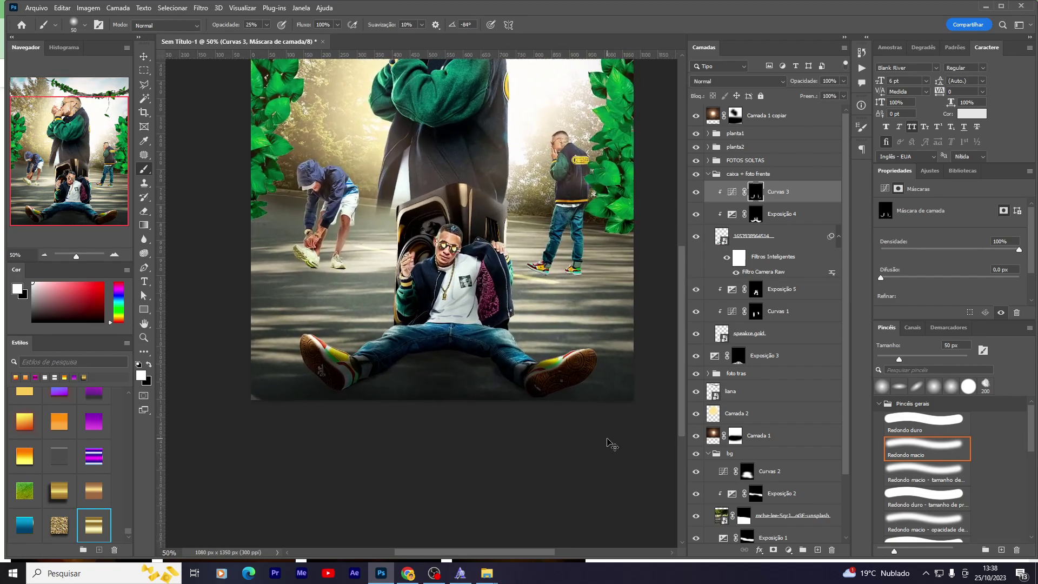
key("ctrl+plus")
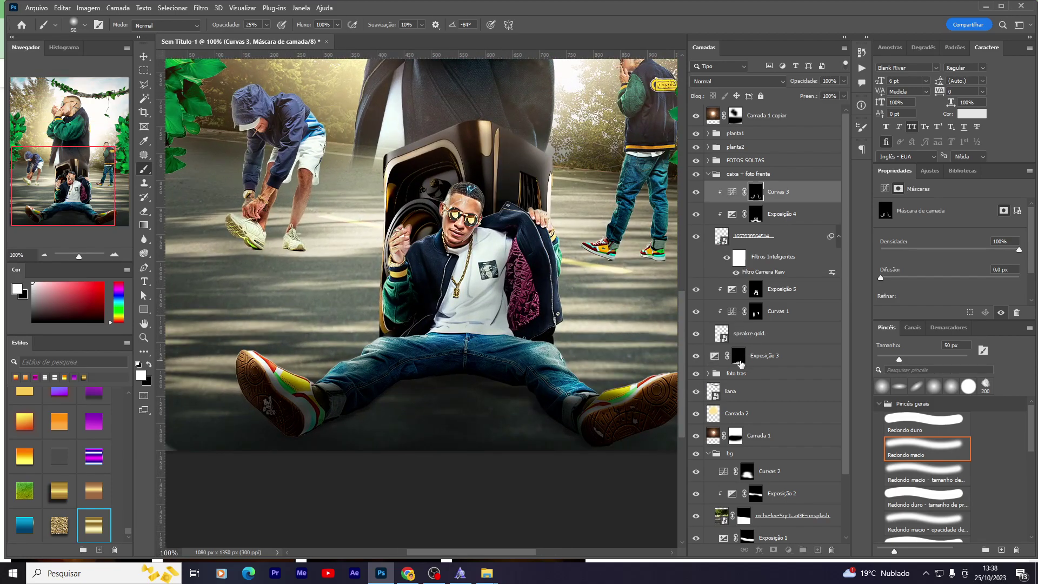
left_click(740, 362)
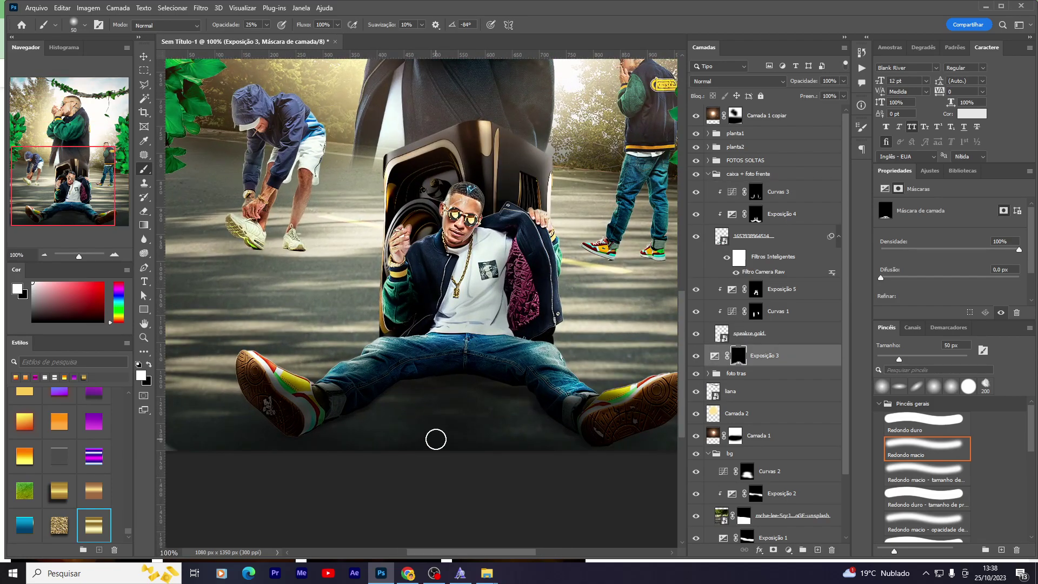
Step: Paint a soft contact shadow under the legs with a flat elliptical brush
left_click(899, 386)
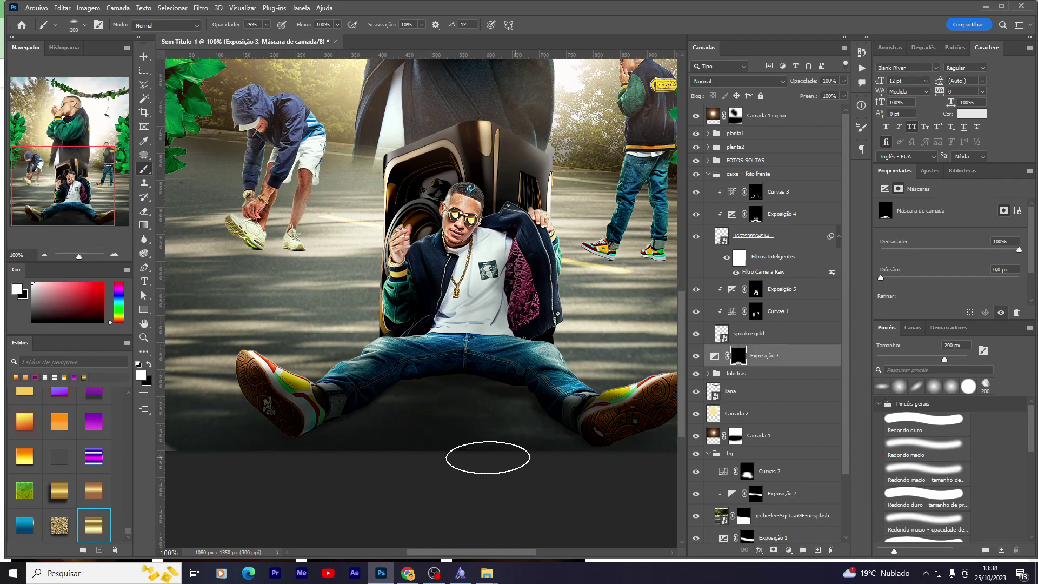
left_click(696, 355)
left_click(696, 355)
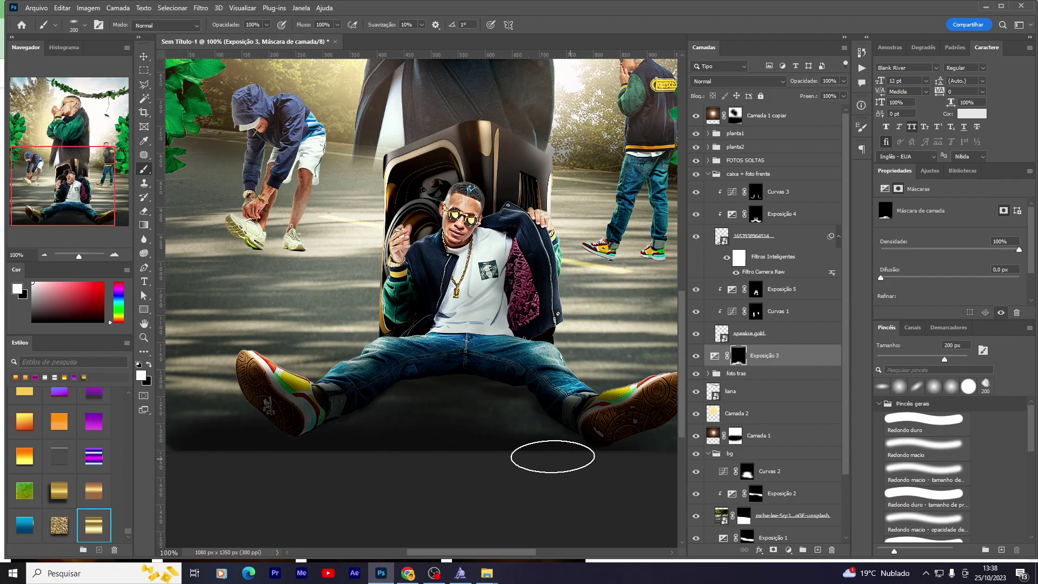
mouse_move(586, 445)
left_mouse_down()
mouse_move(395, 430)
mouse_move(638, 425)
left_mouse_up()
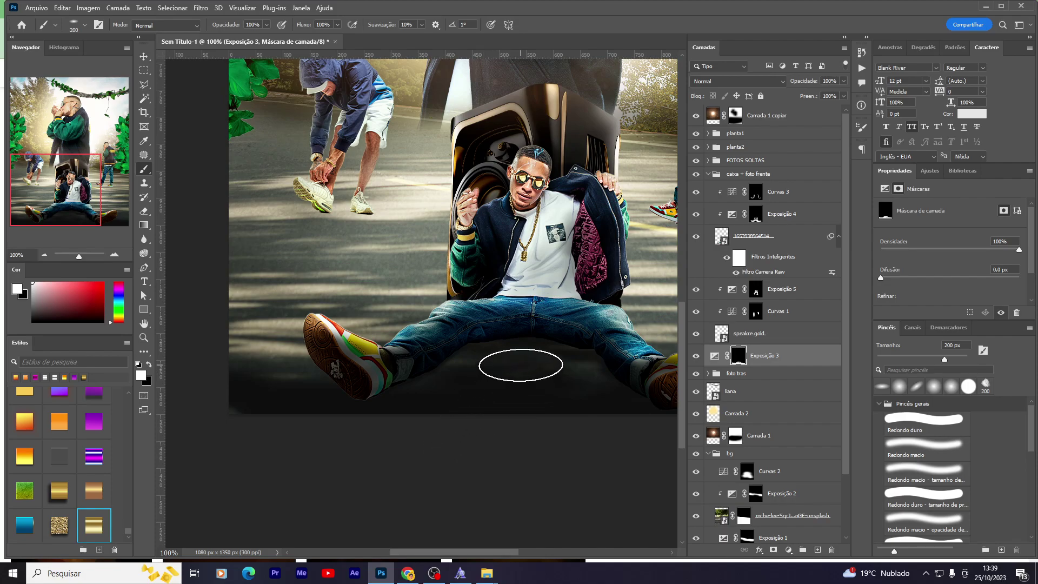
Step: Set the eraser to an 18° angle and 250 px, then toggle Exposição 5 to compare
key("e")
right_click(531, 409)
left_click_drag(572, 398, 579, 388)
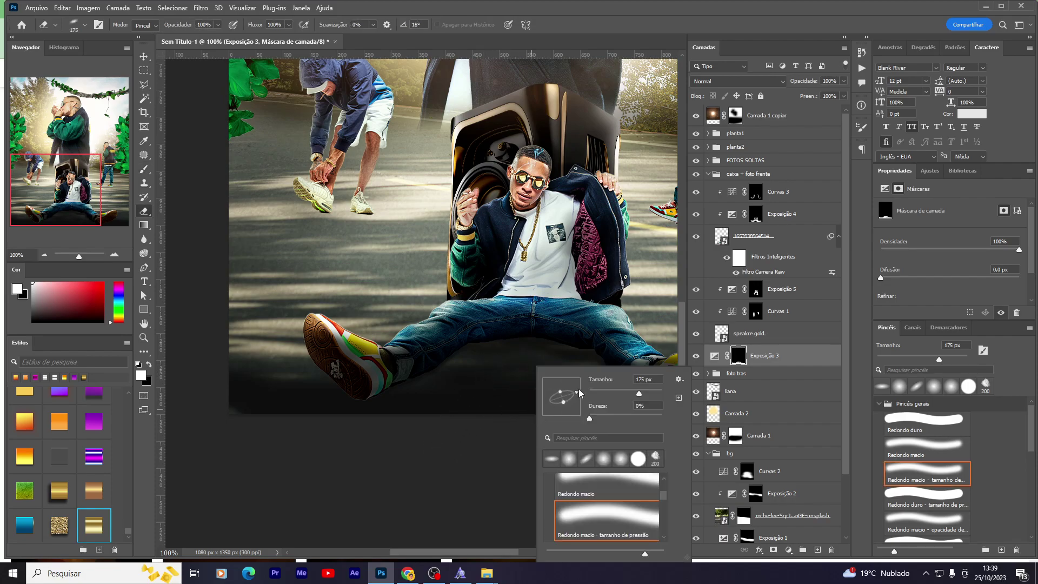
right_click(567, 372)
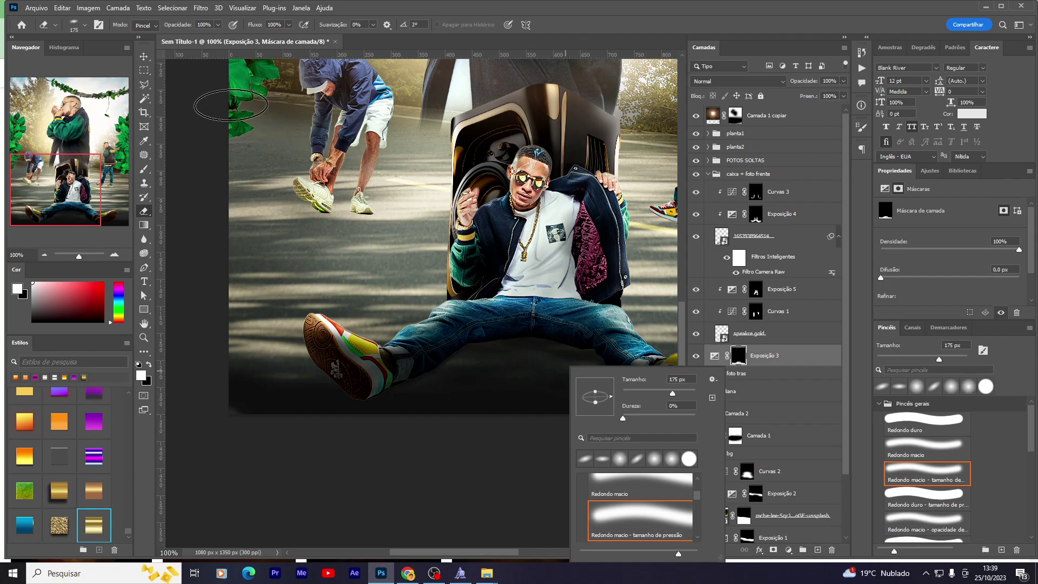
left_click(214, 35)
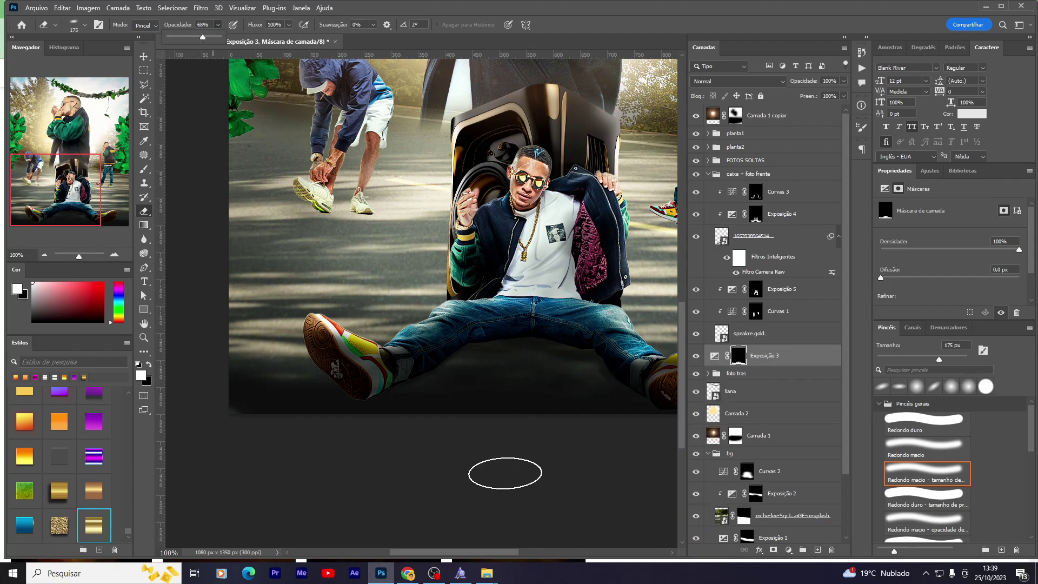
key("bracketright")
key("bracketright")
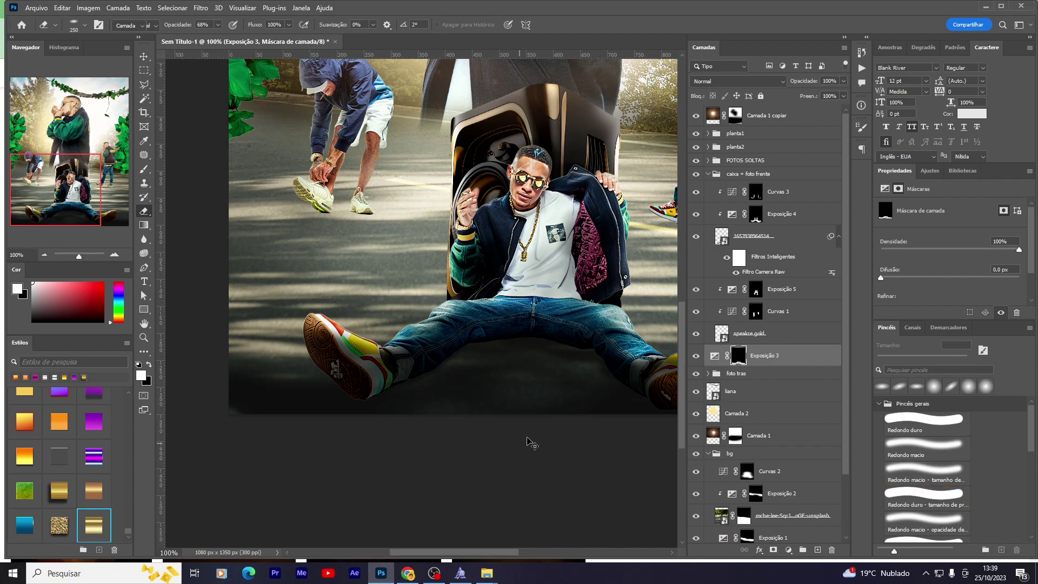
key("v")
left_click(695, 289)
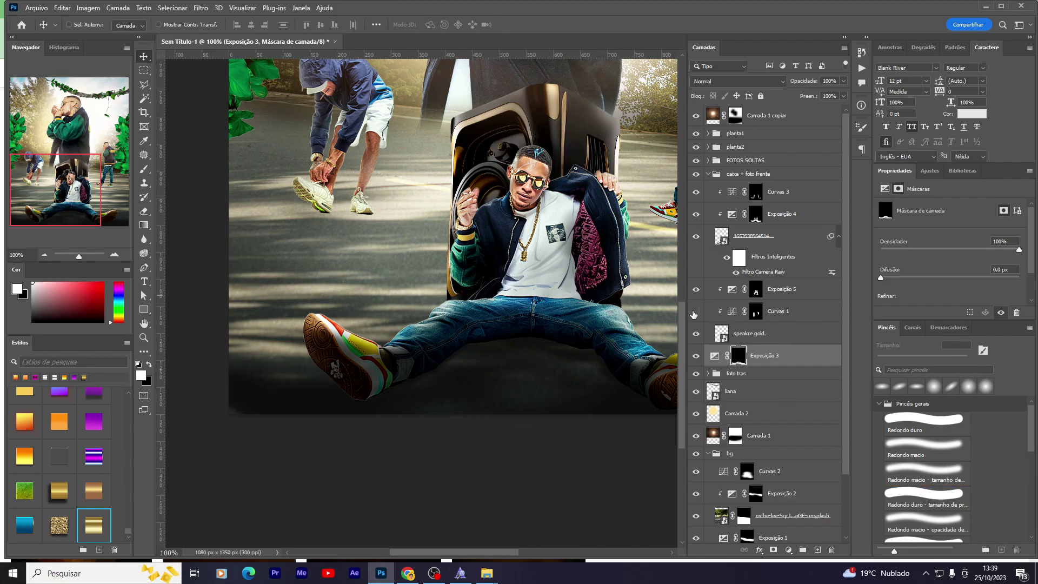
Step: After comparing adjustments, ease Exposição 4's exposure from -20,00 to -5,62 and collapse the group
left_click(696, 312)
left_click(695, 312)
left_click(695, 311)
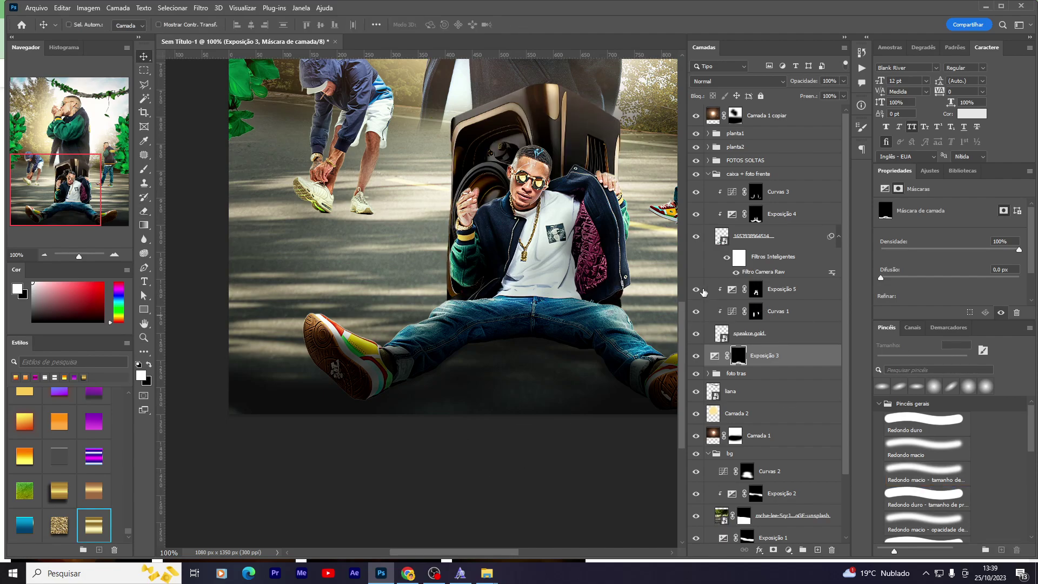
left_click(696, 214)
left_click(753, 229)
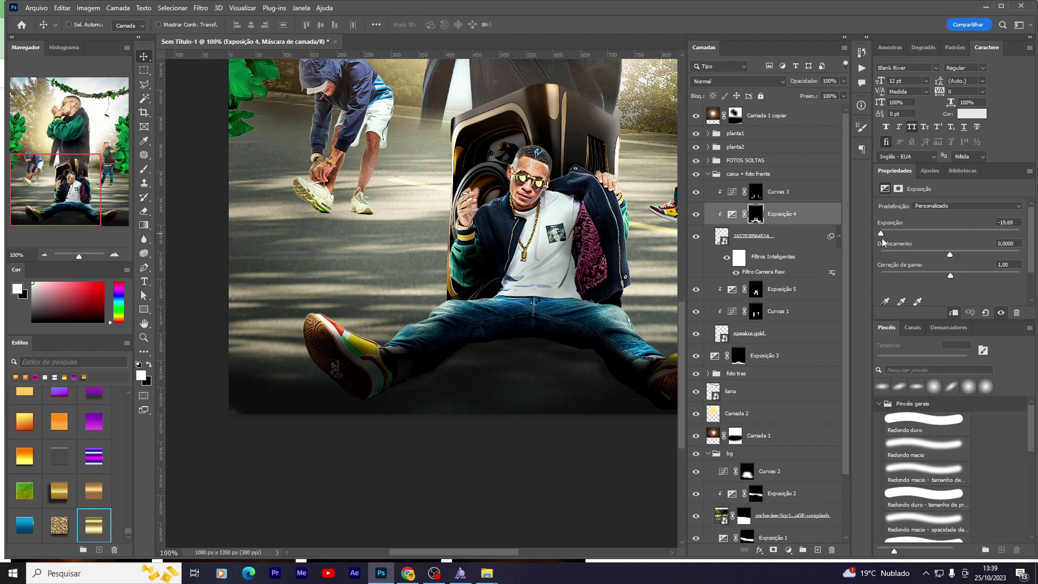
left_click_drag(879, 233, 905, 234)
left_click_drag(634, 331, 579, 428)
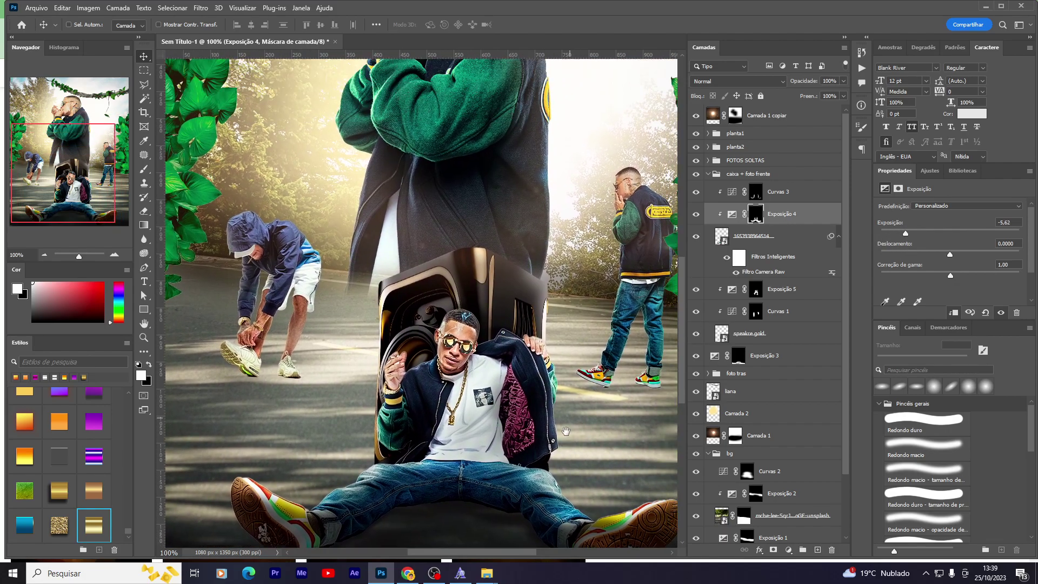
left_click_drag(579, 428, 560, 460)
left_click_drag(387, 360, 396, 388)
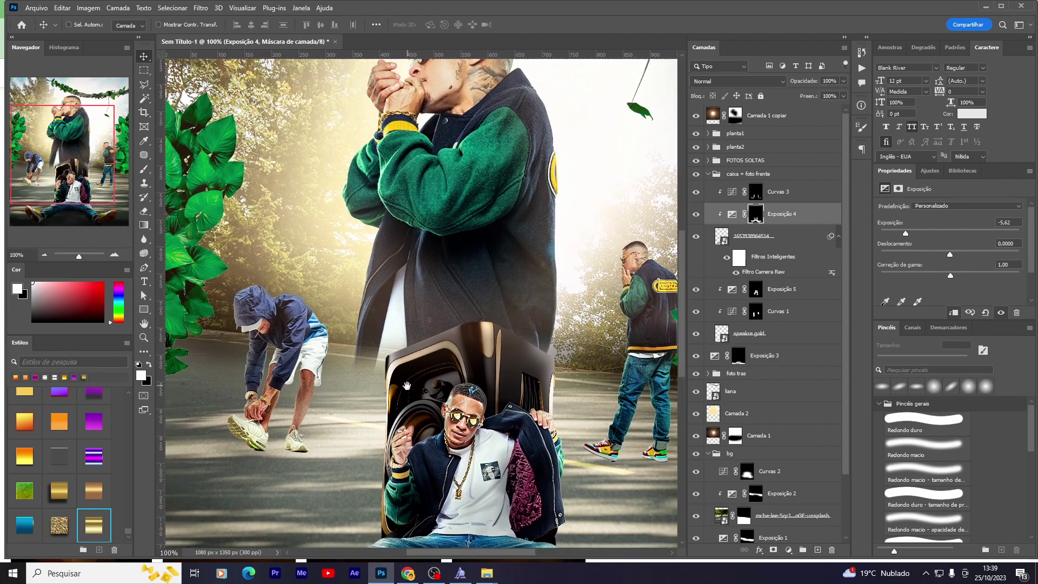
left_click(708, 173)
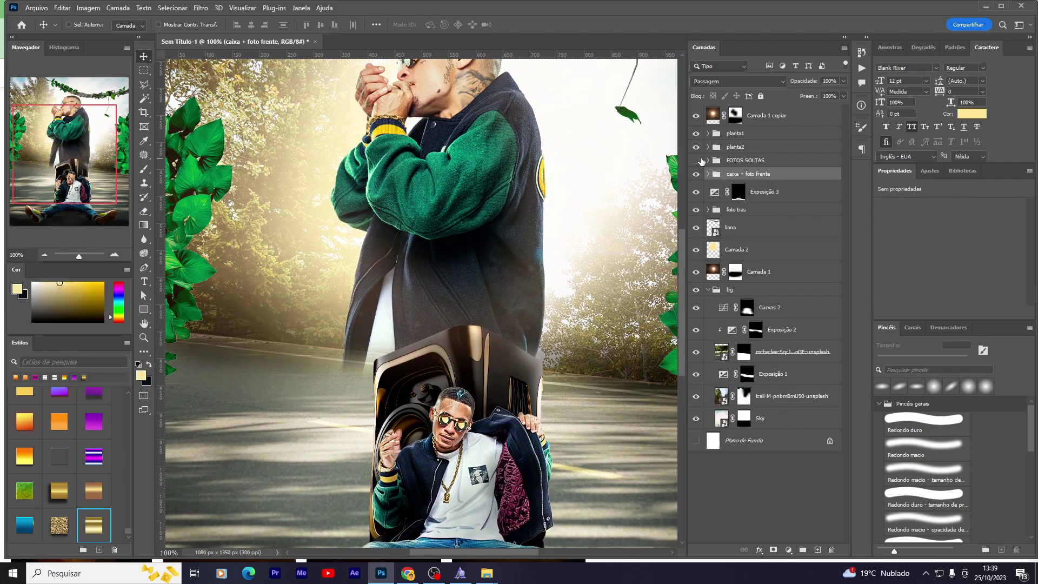
Step: Hide and reshow the caixa + foto frente group to check the painted shadow
left_click(708, 174)
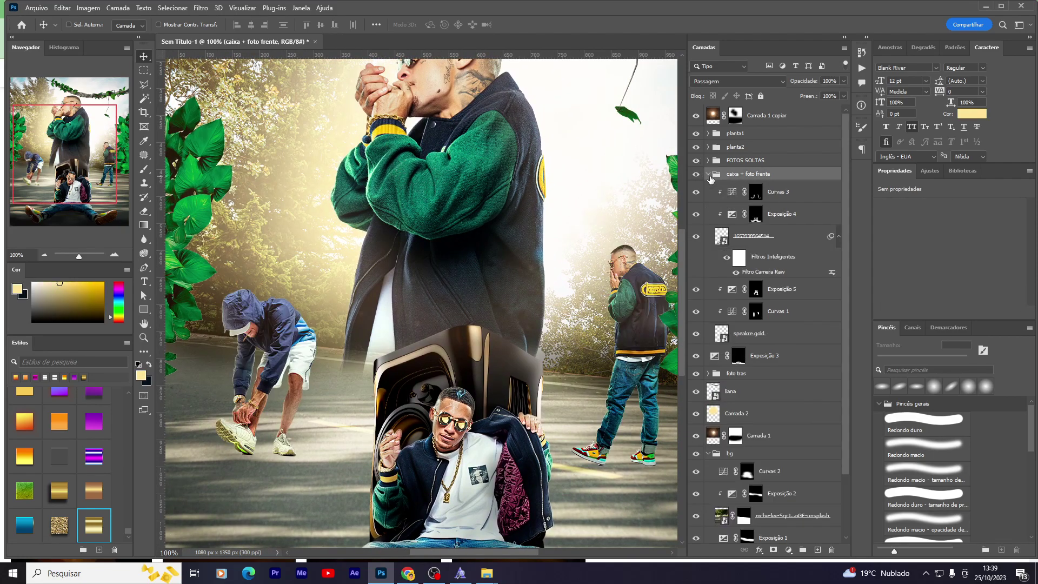
left_click(707, 173)
scroll(680, 185, "down", 10)
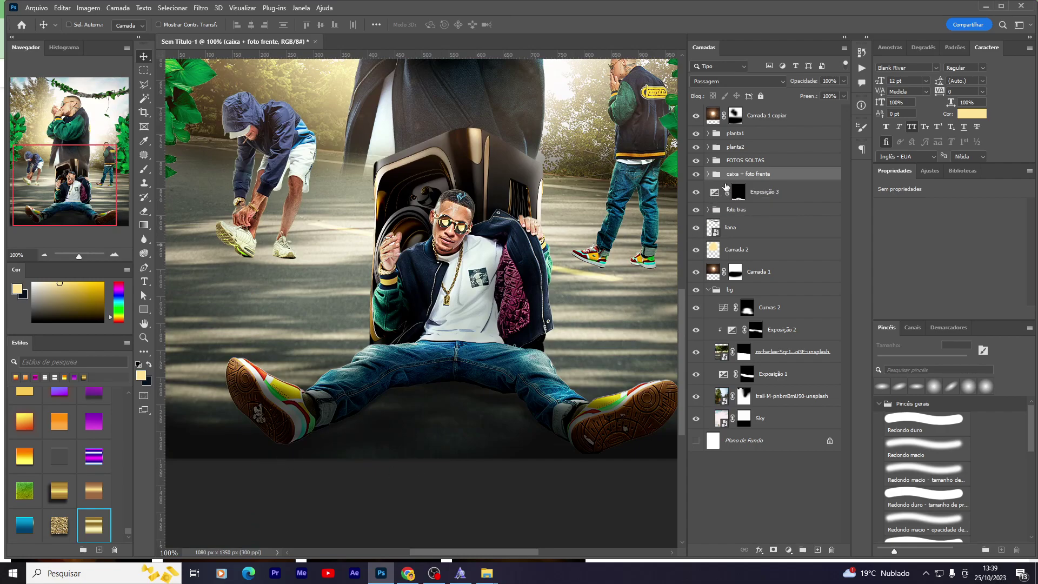
left_click(696, 174)
left_click(696, 174)
left_click(697, 160)
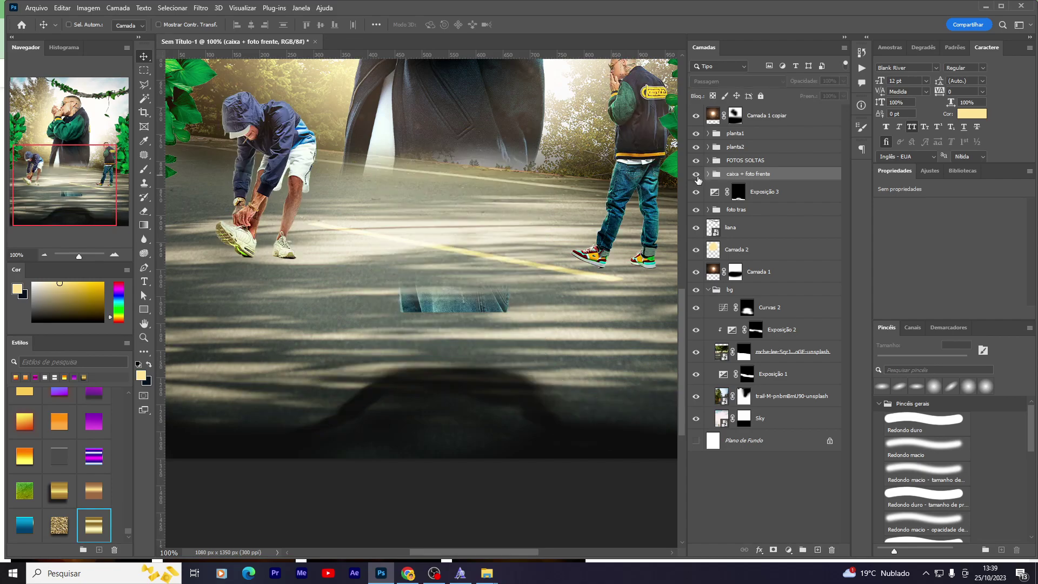
left_click(696, 174)
left_click(708, 174)
Step: Compare Curvas 1, Exposição 5 and Exposição 4, then target Exposição 4's mask with the brush
left_click(740, 363)
key("b")
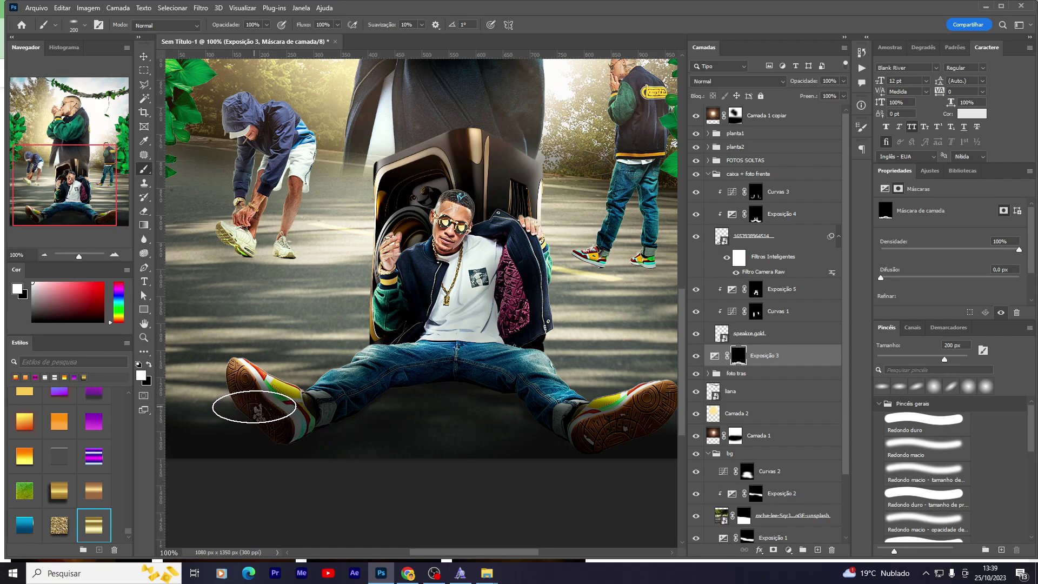
left_click(696, 312)
left_click(696, 312)
left_click(697, 292)
left_click(697, 292)
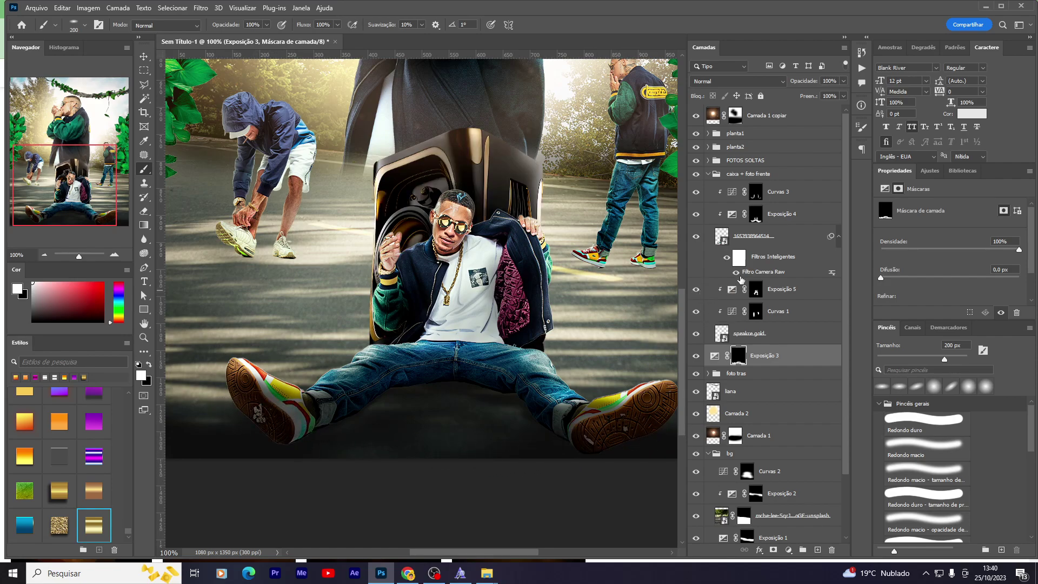
left_click(697, 214)
left_click(756, 214)
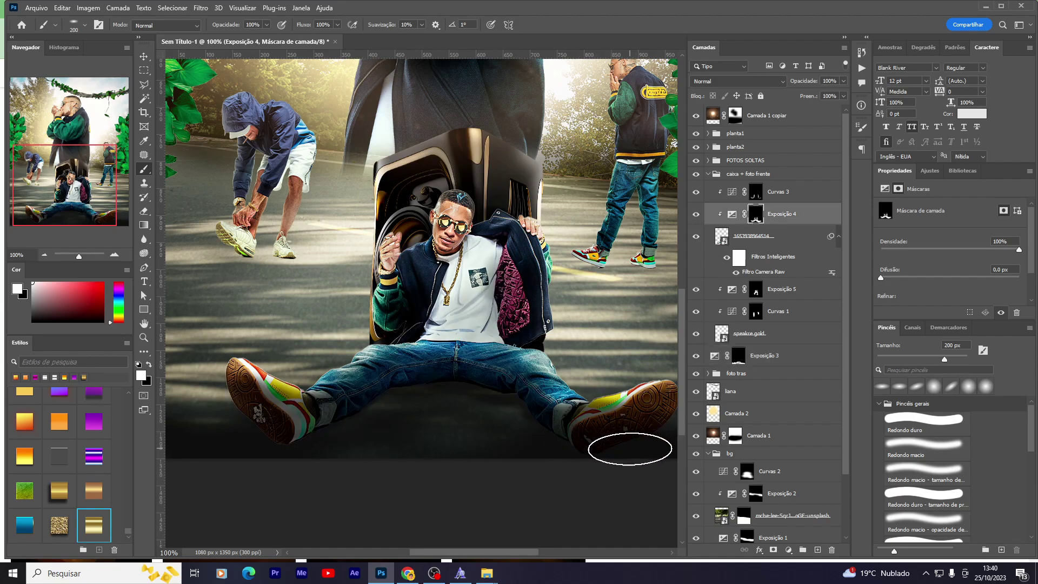
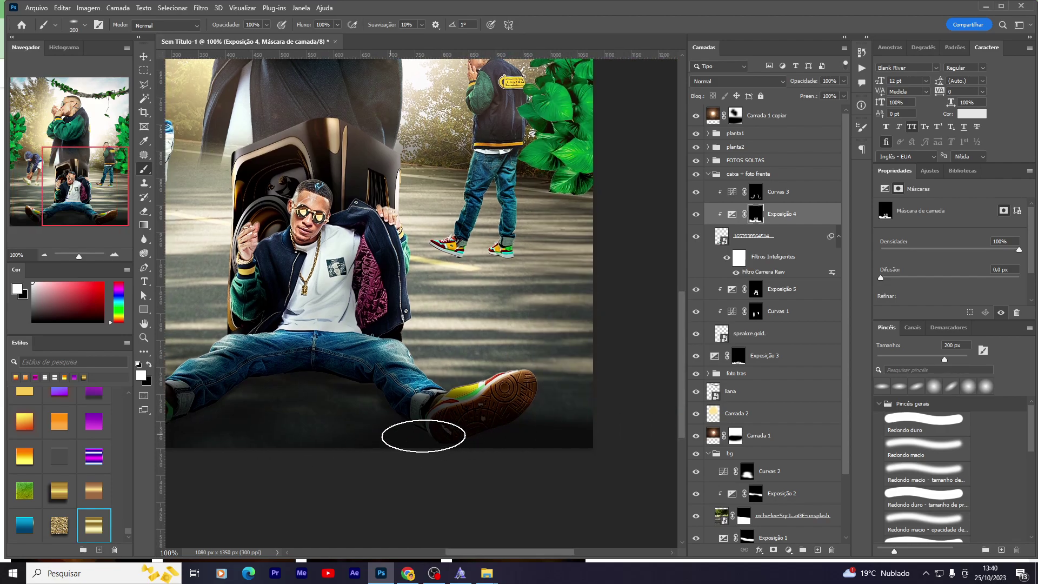
left_click_drag(328, 327, 498, 543)
left_click(709, 174)
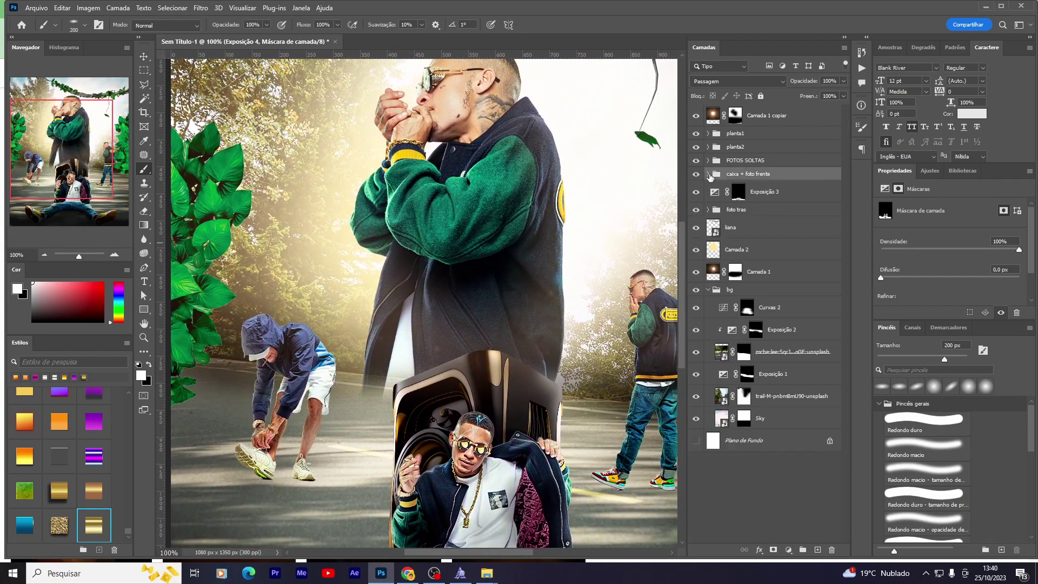
left_click(709, 161)
left_click(706, 201)
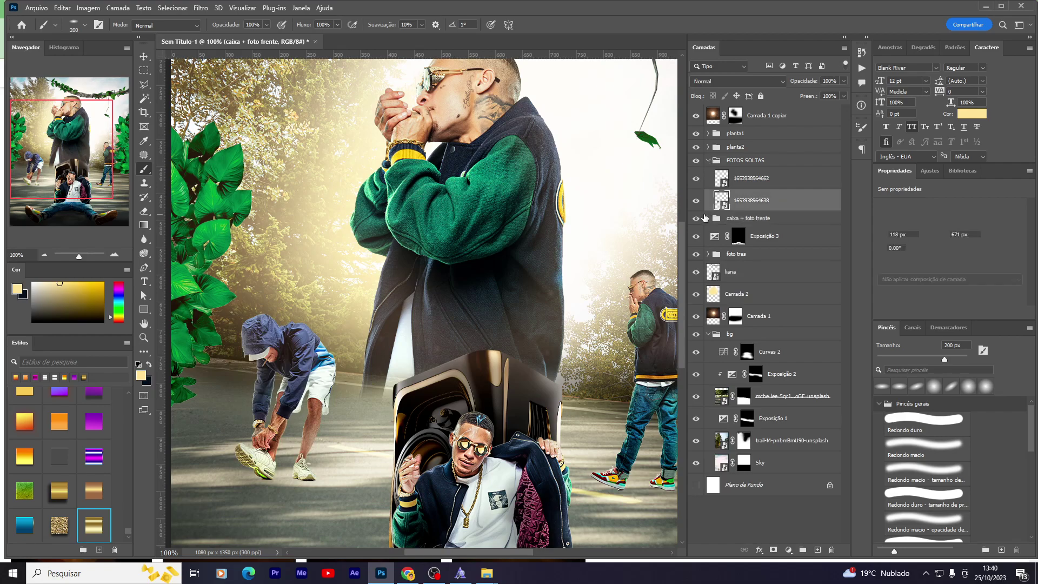
Step: Zoom to 200% on the crouching hooded man
scroll(303, 317, "down", 2)
key("v")
mouse_move(303, 316)
left_mouse_down()
mouse_move(283, 313)
mouse_move(606, 125)
left_mouse_up()
key("ctrl+plus")
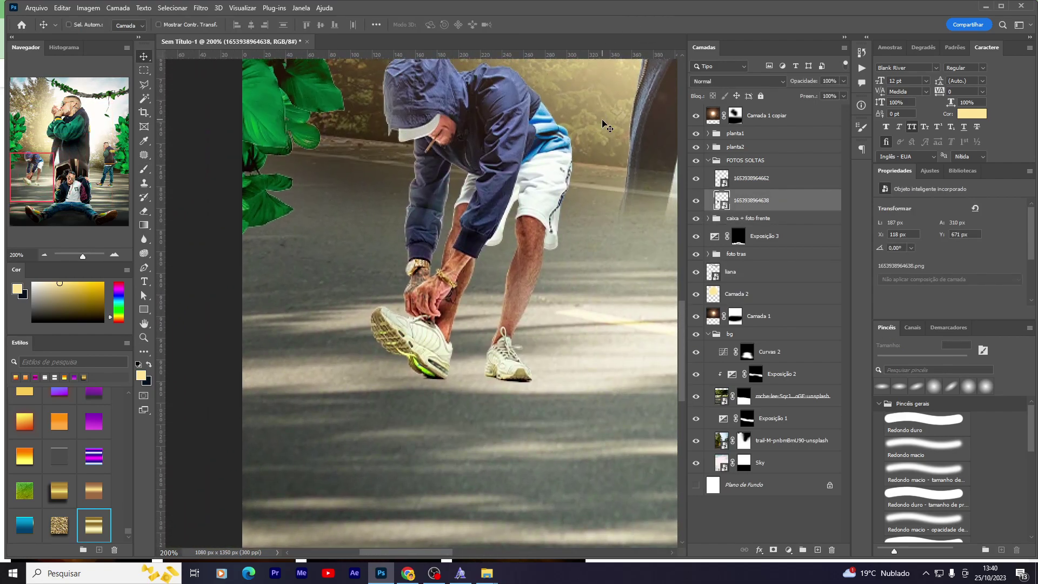
scroll(438, 257, "up", 2)
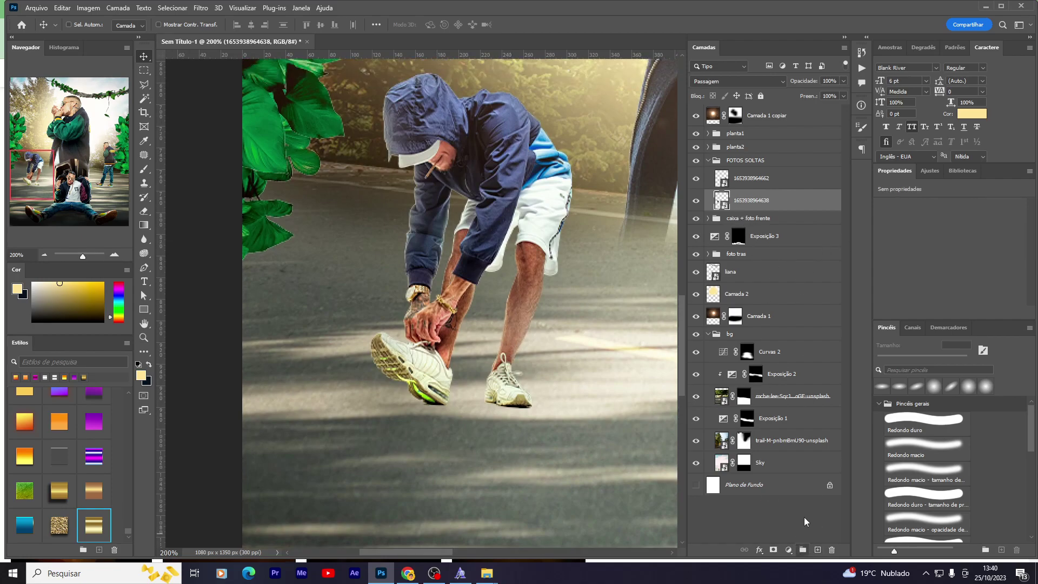
left_click(788, 549)
Step: Add an Exposure adjustment dragged far negative, with its mask inverted to hide it
left_click(813, 421)
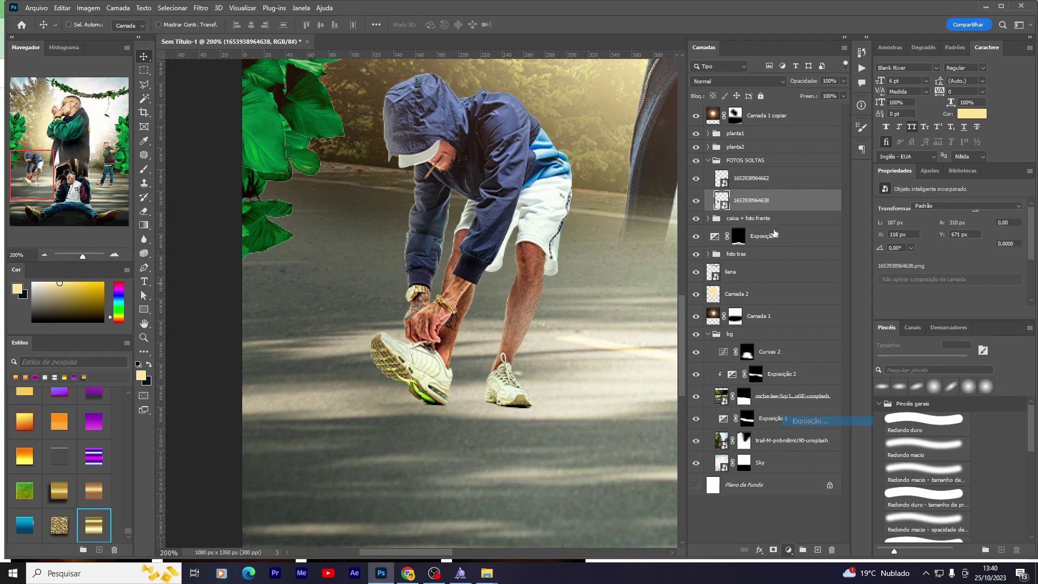
left_click_drag(950, 233, 903, 233)
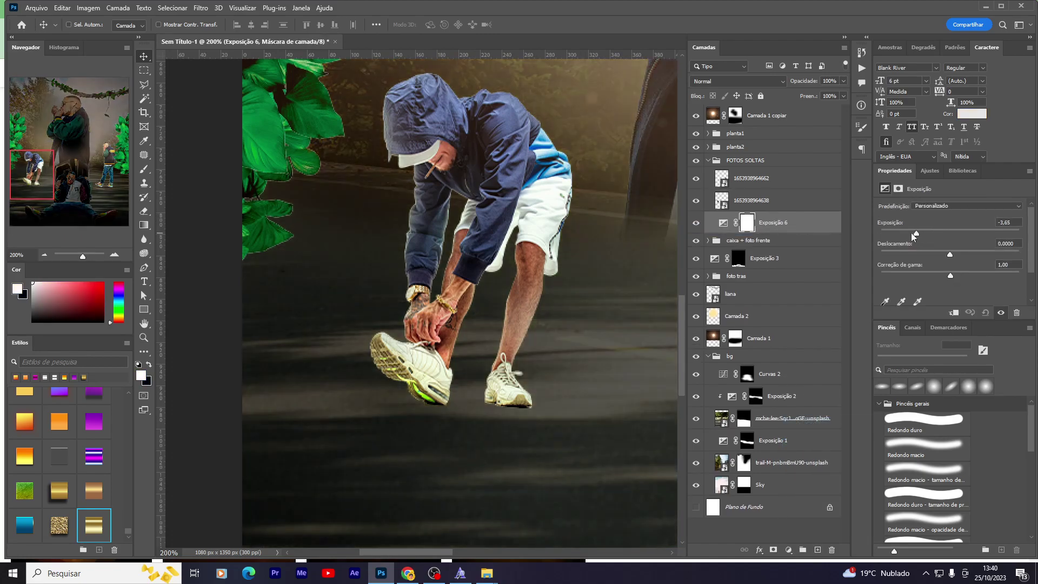
left_click(751, 229)
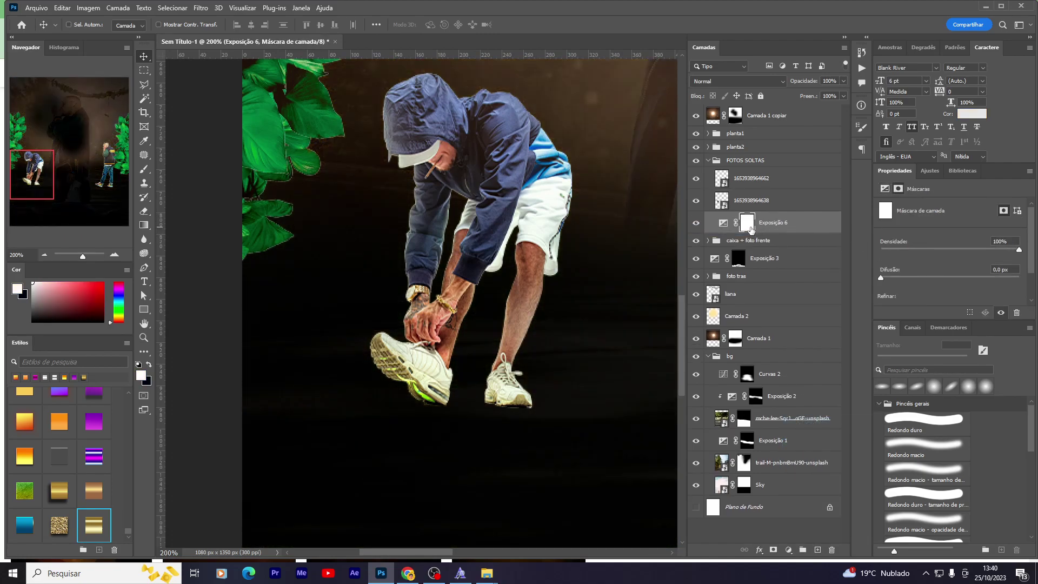
key("ctrl+i")
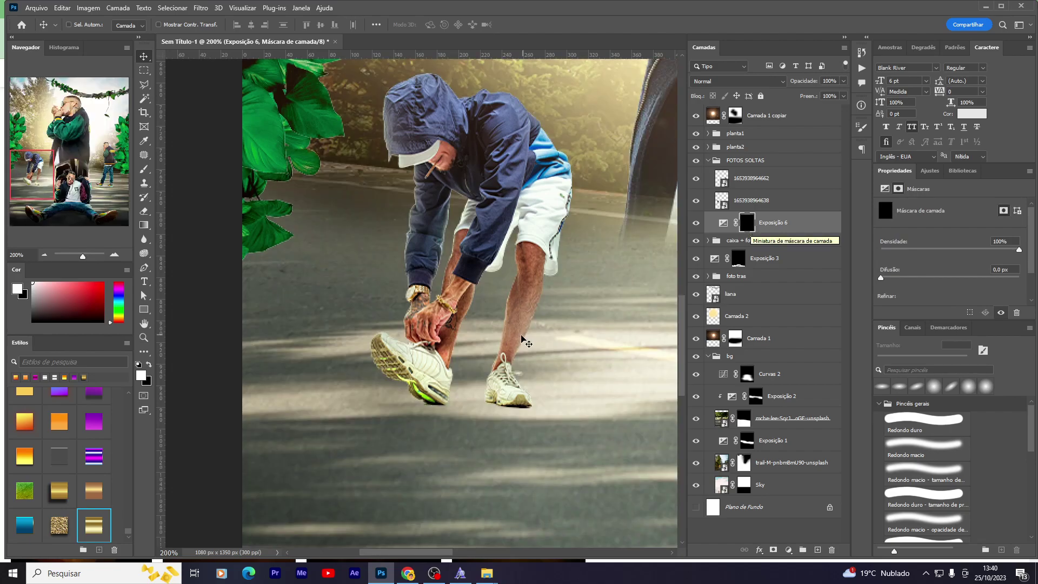
Step: Take a 70 px brush and zoom in close on the man's sneakers
key("b")
key("bracketleft")
key("bracketleft")
key("bracketleft")
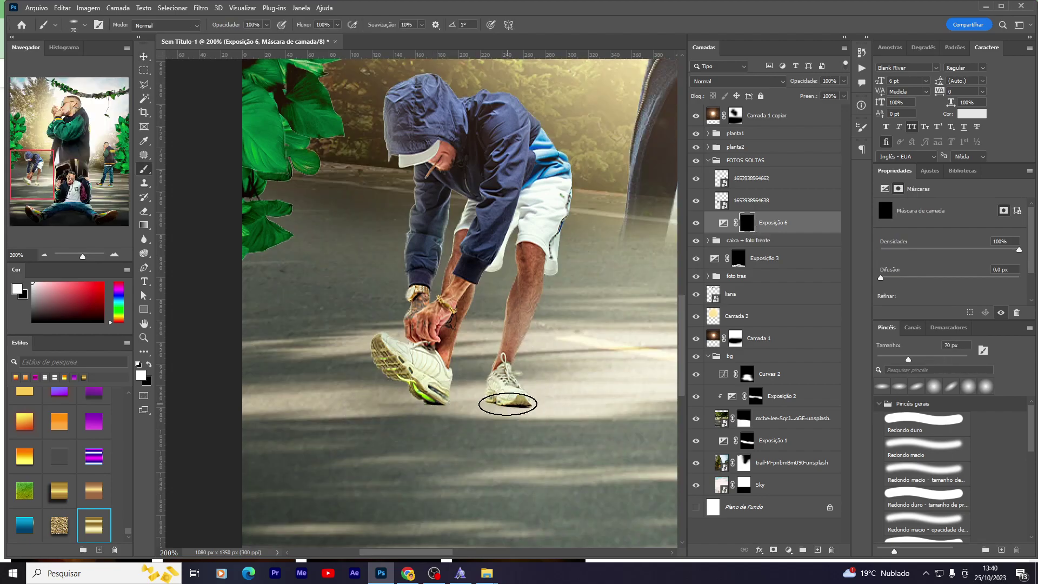
scroll(540, 403, "down", 3)
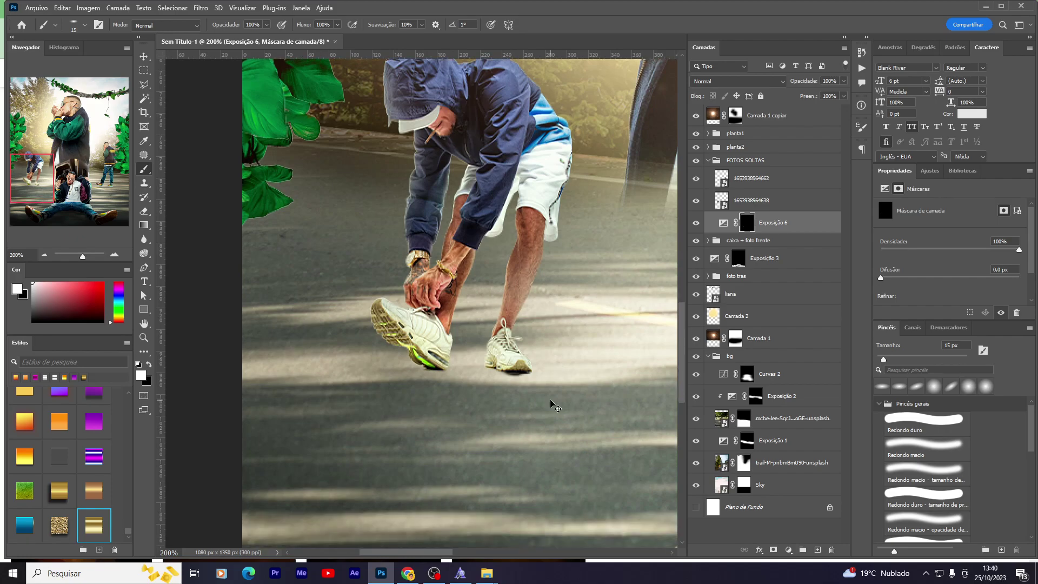
scroll(554, 405, "up", 1)
scroll(552, 398, "up", 1)
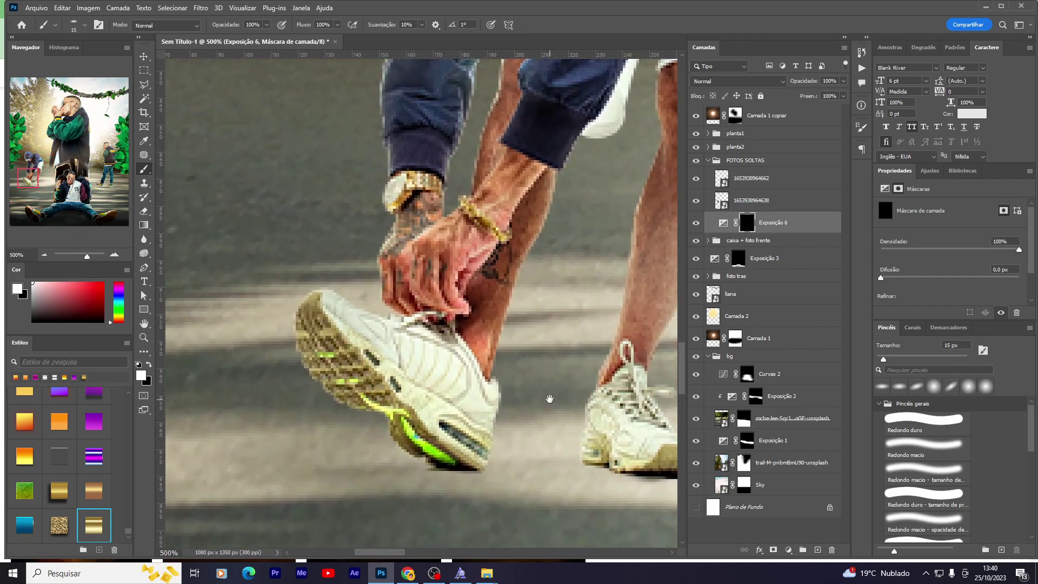
scroll(504, 335, "up", 1)
left_click_drag(372, 360, 241, 381)
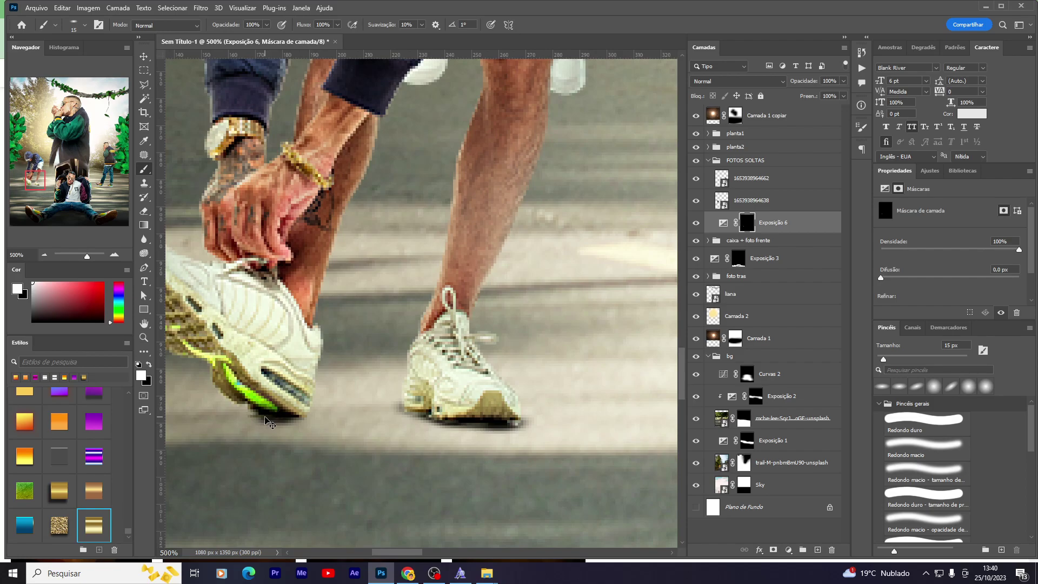
mouse_move(185, 420)
left_mouse_down()
mouse_move(514, 351)
mouse_move(405, 397)
left_mouse_up()
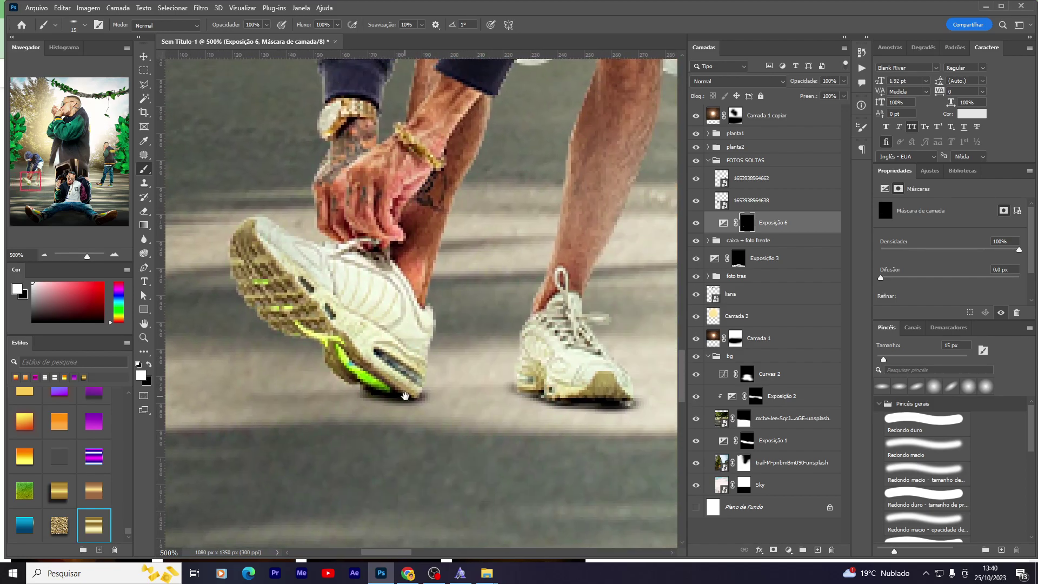
Step: Paint low-opacity contact shadows under both sneakers with 40 px and 25 px brushes
left_click_drag(267, 24, 261, 43)
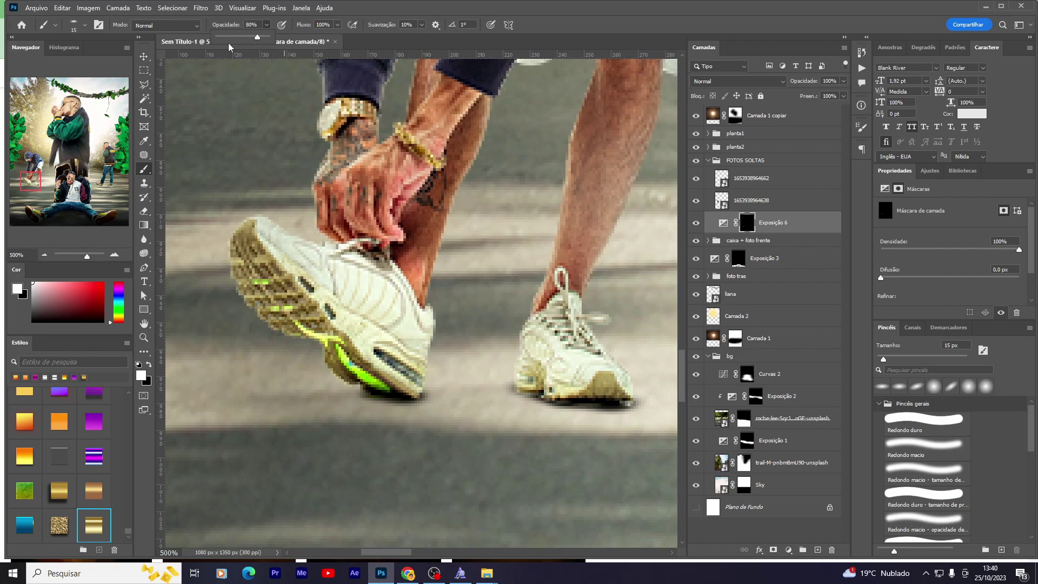
key("bracketright")
key("bracketright")
key("bracketright")
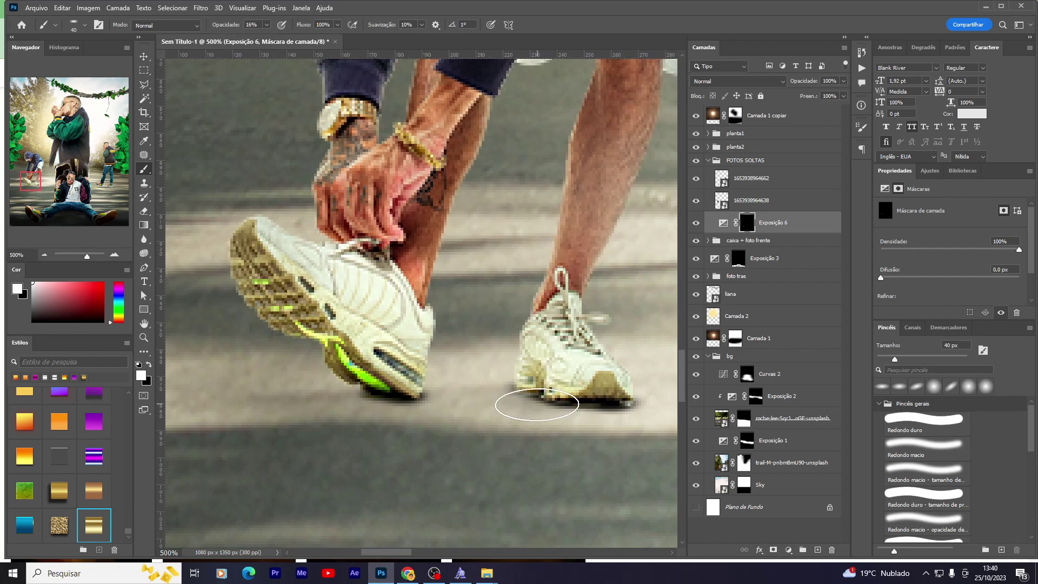
mouse_move(507, 409)
left_mouse_down()
mouse_move(615, 397)
mouse_move(591, 394)
left_mouse_up()
key("bracketleft")
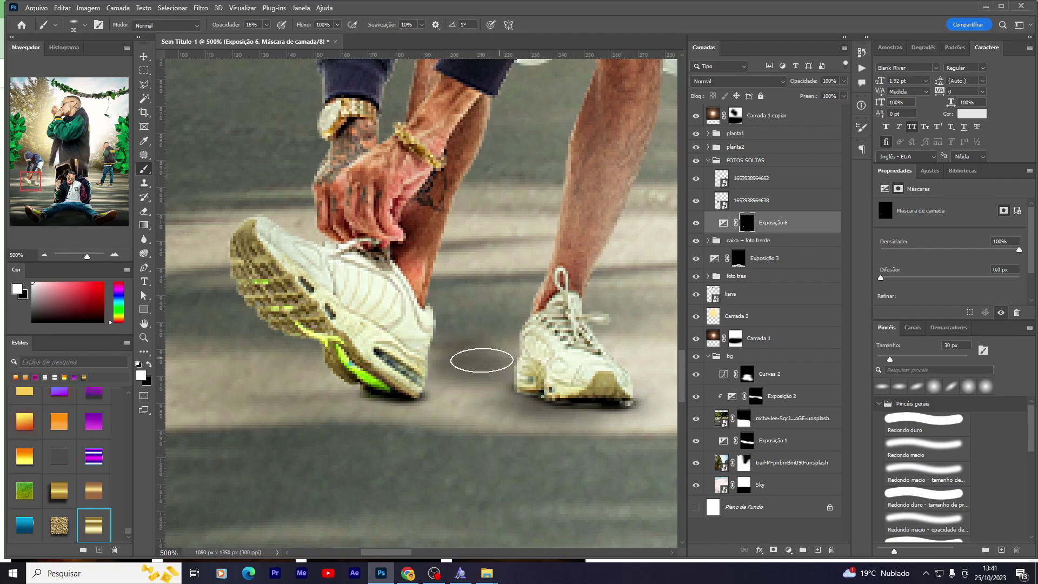
key("bracketleft")
mouse_move(428, 383)
left_mouse_down()
mouse_move(417, 398)
mouse_move(376, 389)
mouse_move(471, 401)
left_mouse_up()
Step: Reselect the crouching man's image layer and zoom out to 300%
key("v")
left_click(757, 200)
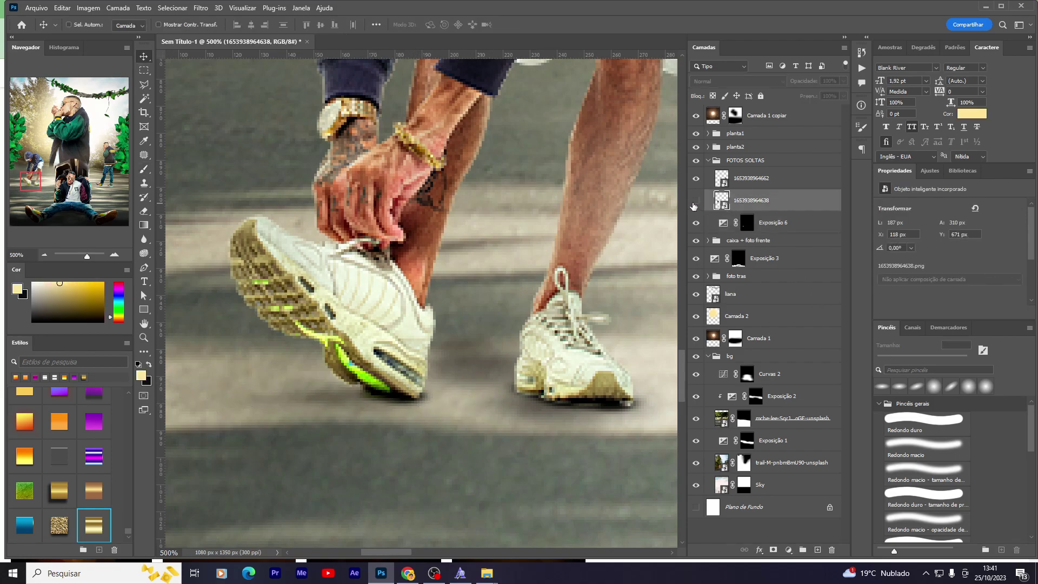
key("ctrl+minus")
key("ctrl+minus")
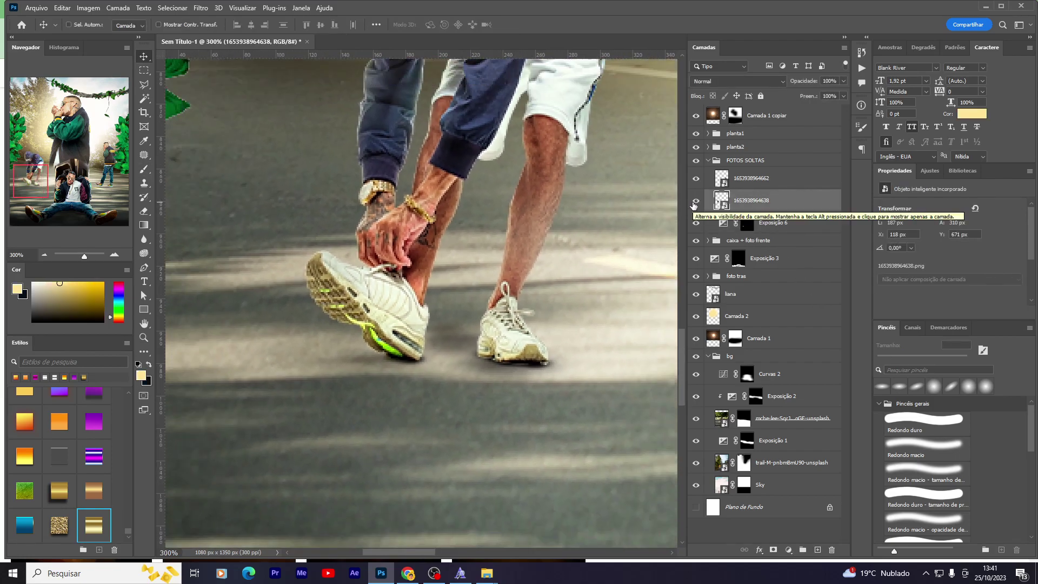
scroll(276, 291, "up", 2)
scroll(276, 292, "up", 3)
scroll(276, 292, "up", 2)
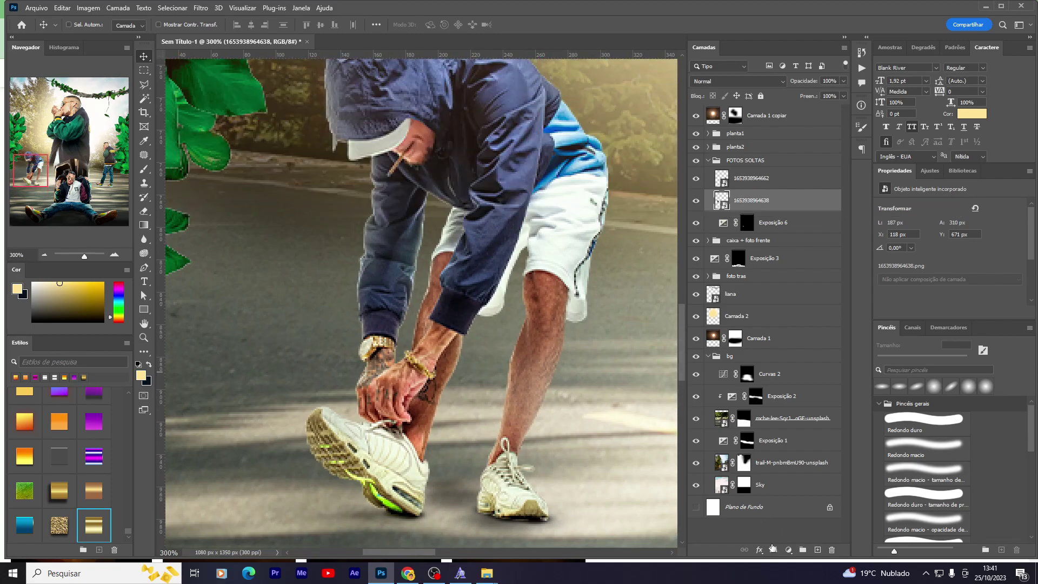
Step: Apply Camera Raw with Nitidez 29, Claridade +38 and Sombras +23
left_click(206, 8)
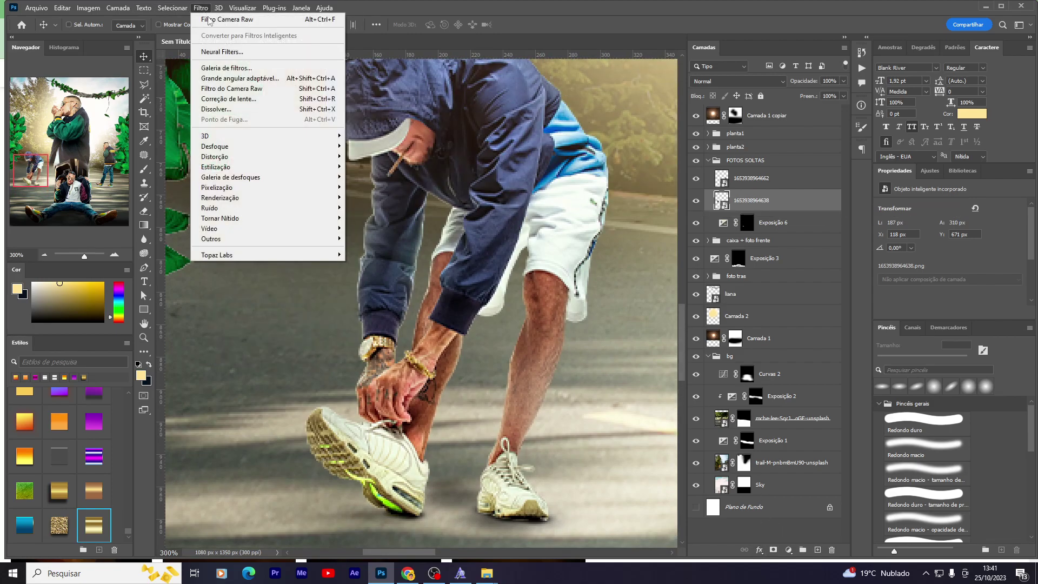
left_click(252, 91)
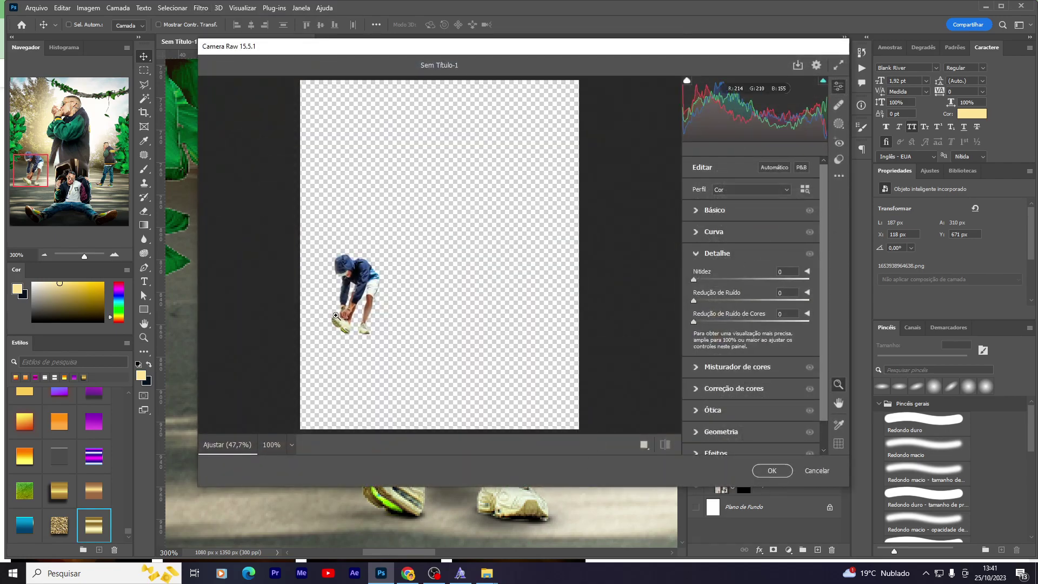
left_click_drag(704, 280, 716, 280)
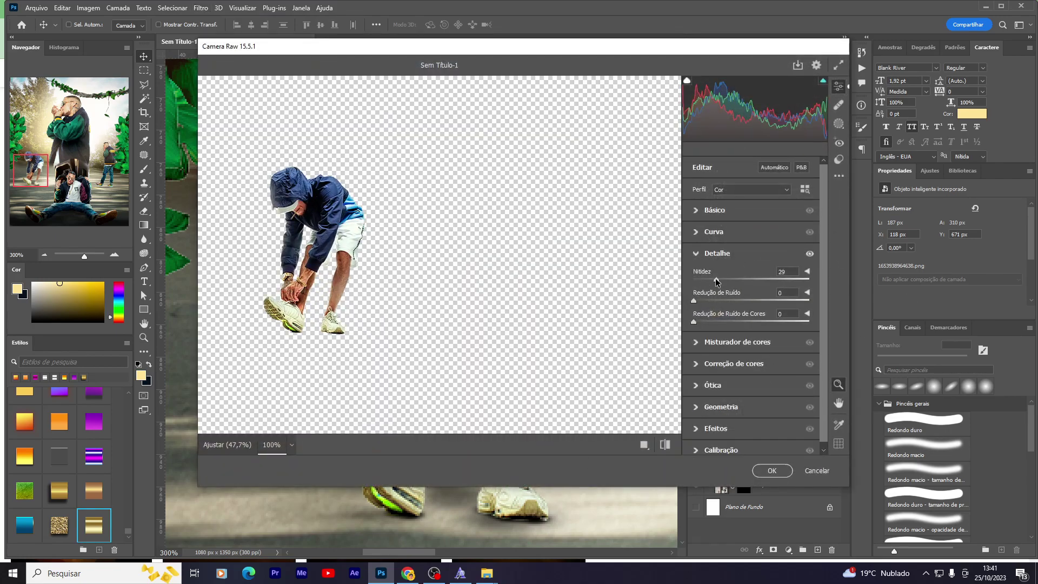
left_click(695, 211)
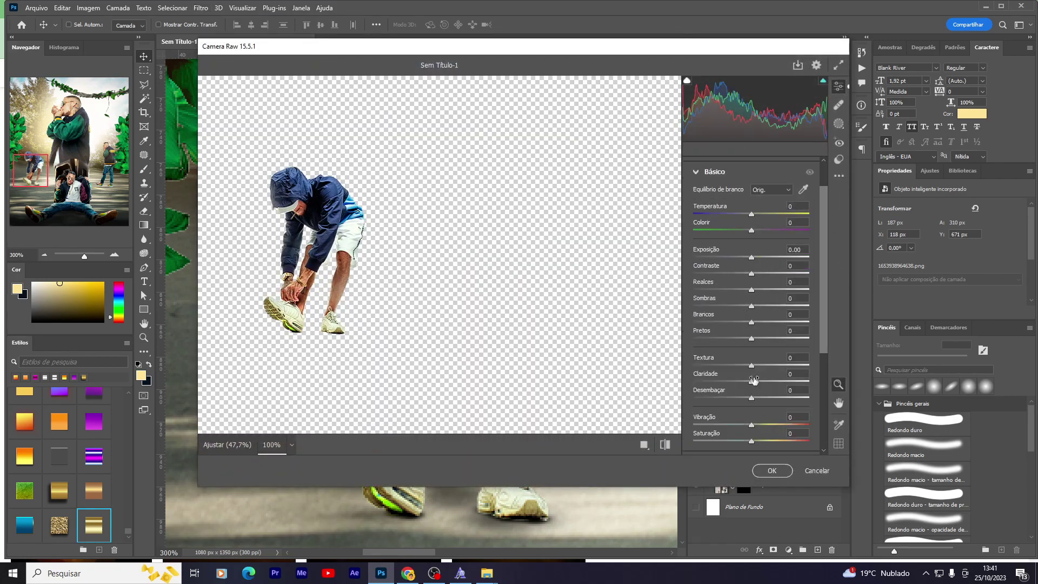
left_click_drag(753, 380, 774, 381)
left_click_drag(758, 301, 772, 302)
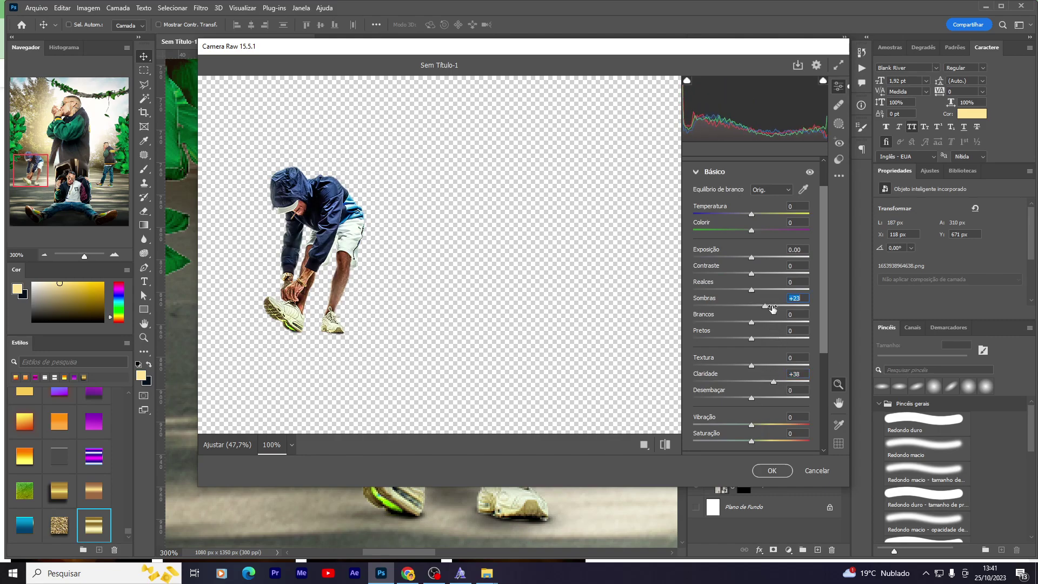
left_click(762, 475)
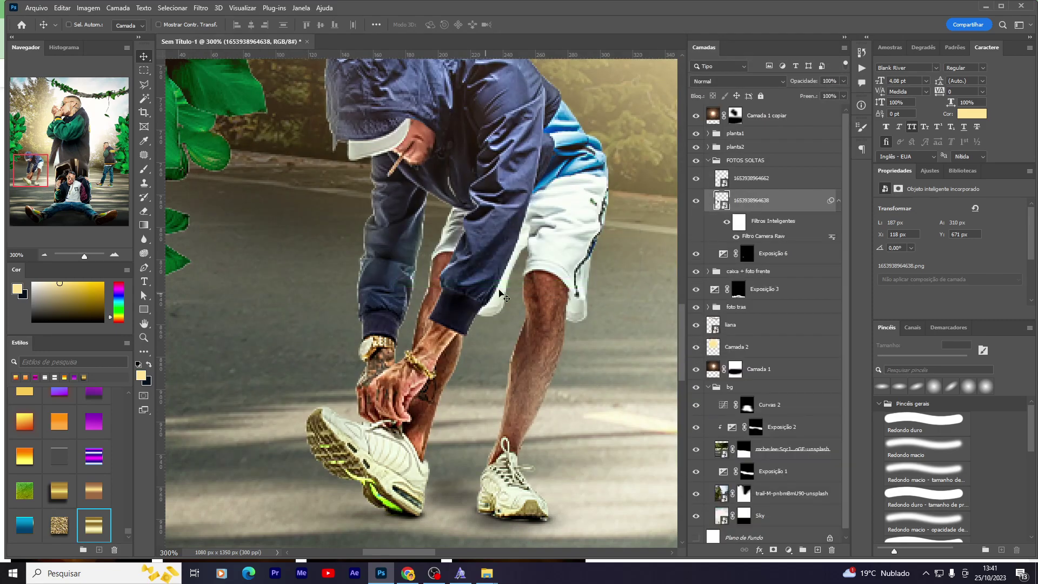
left_click_drag(610, 319, 526, 217)
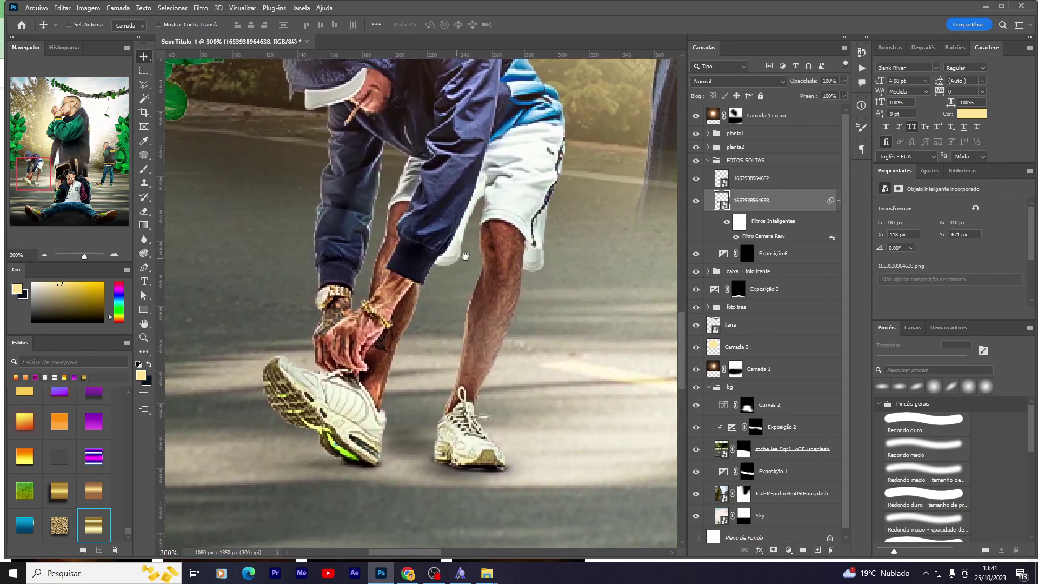
Step: Add a reset drop shadow to the man with size 0, placed close at a new angle
left_click(768, 184)
left_click(696, 201)
left_click(778, 204)
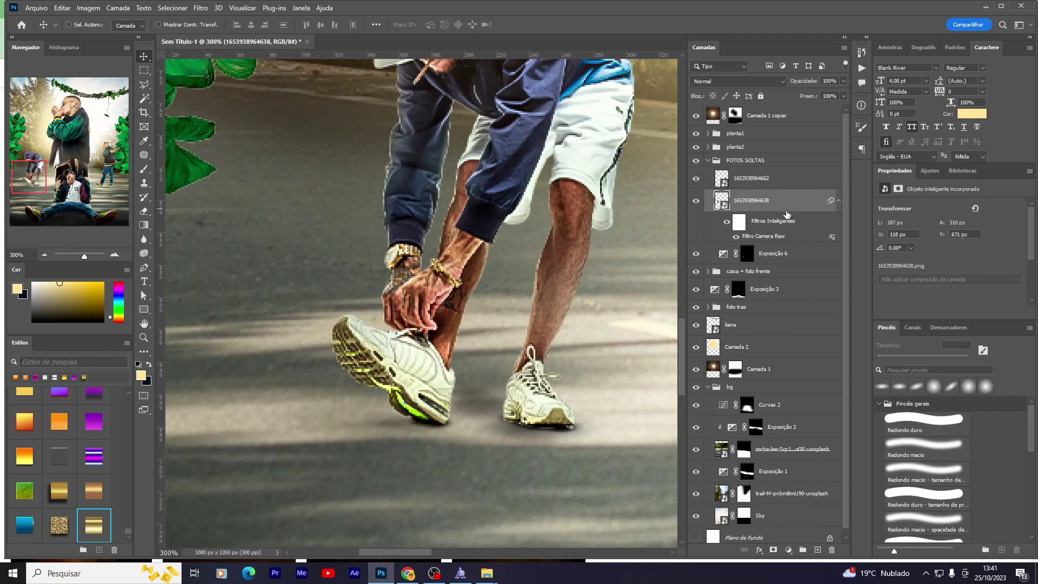
left_click(766, 552)
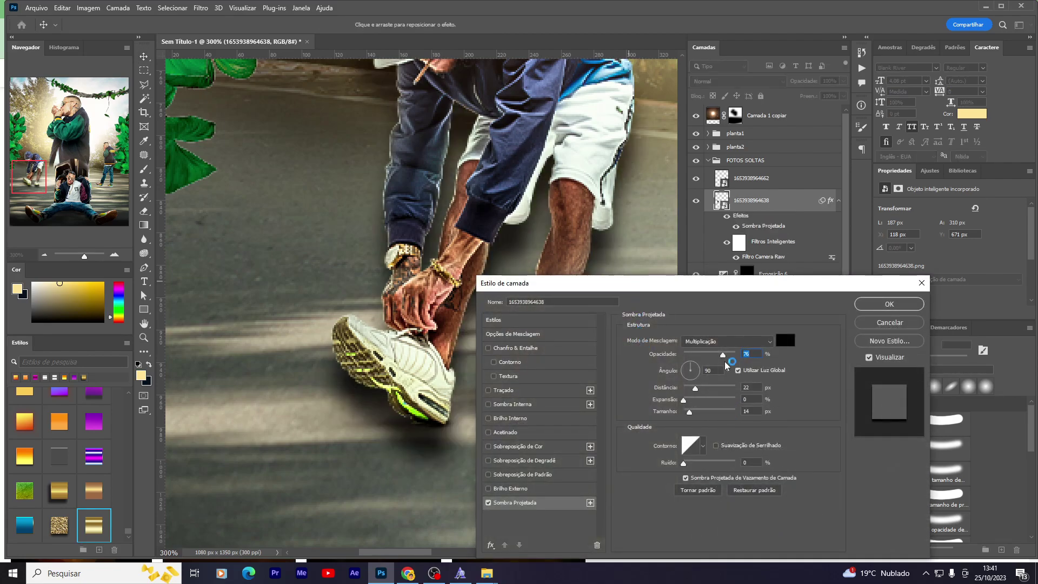
left_click(762, 489)
left_click_drag(685, 388, 788, 359)
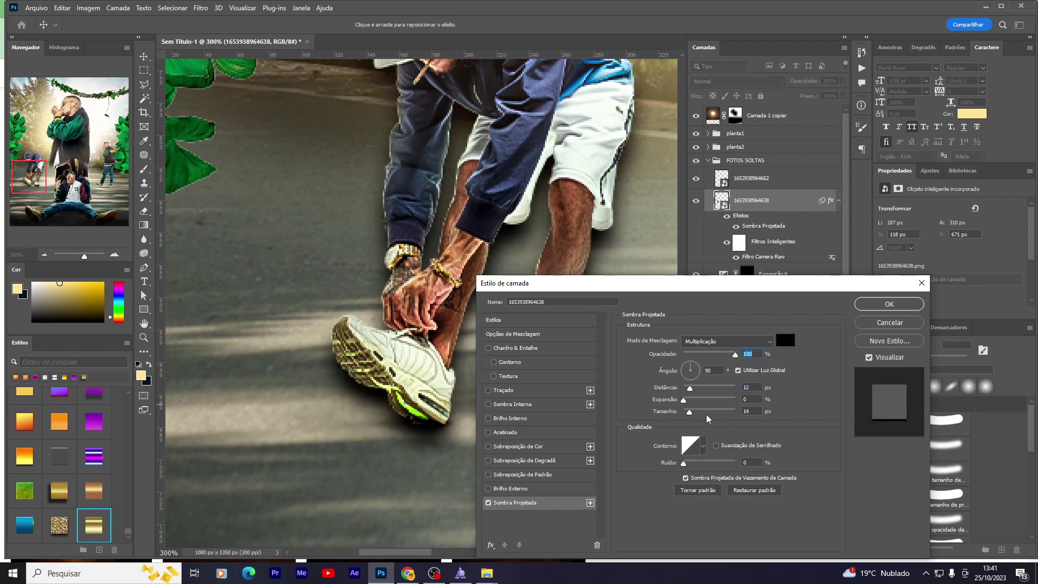
left_click_drag(689, 412, 659, 415)
mouse_move(550, 249)
left_mouse_down()
mouse_move(532, 236)
mouse_move(652, 260)
left_mouse_up()
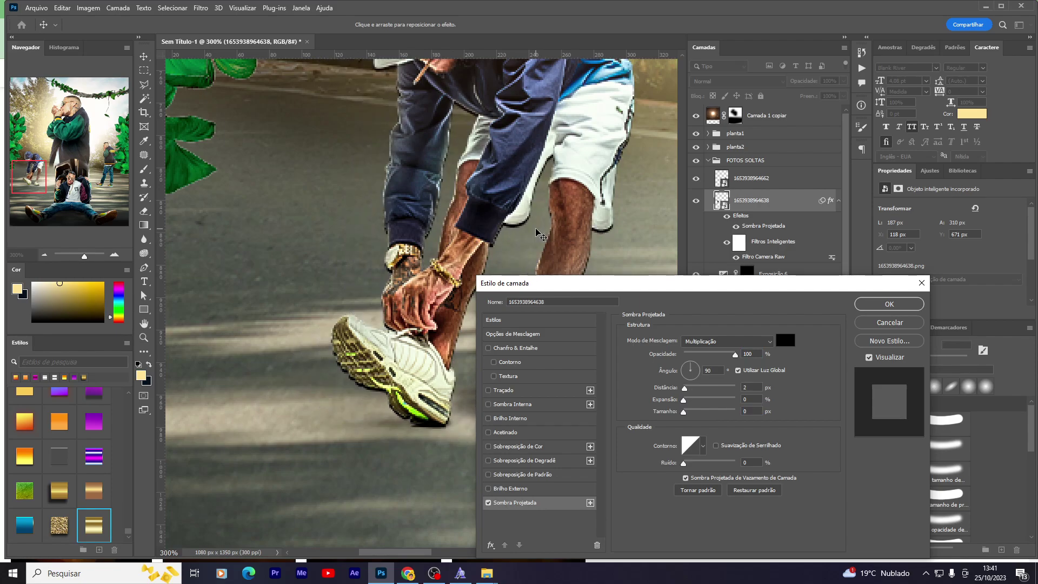
left_click(864, 303)
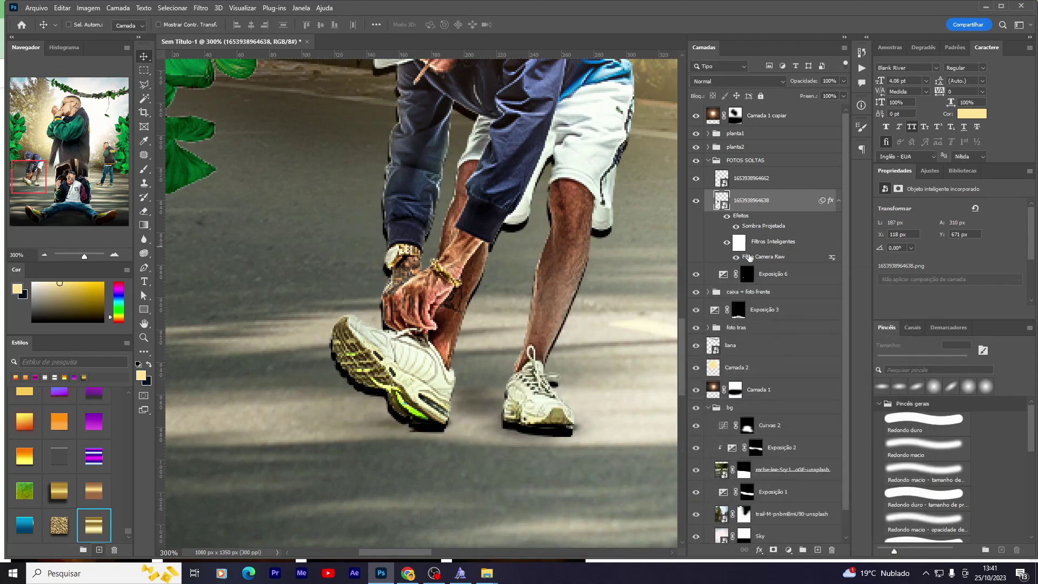
Step: Split the drop shadow effect onto its own layer
right_click(755, 229)
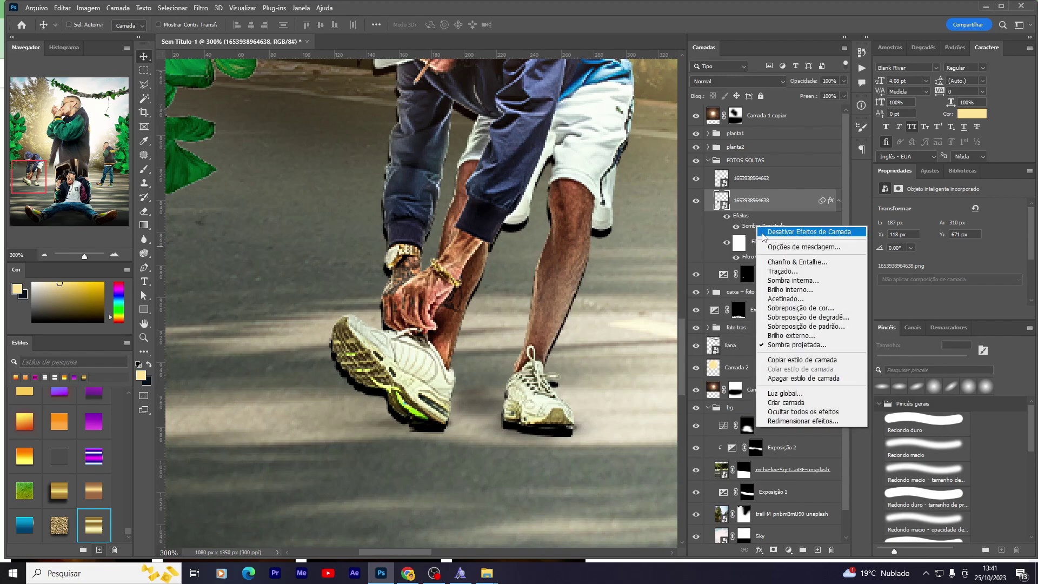
left_click(779, 403)
left_click(483, 214)
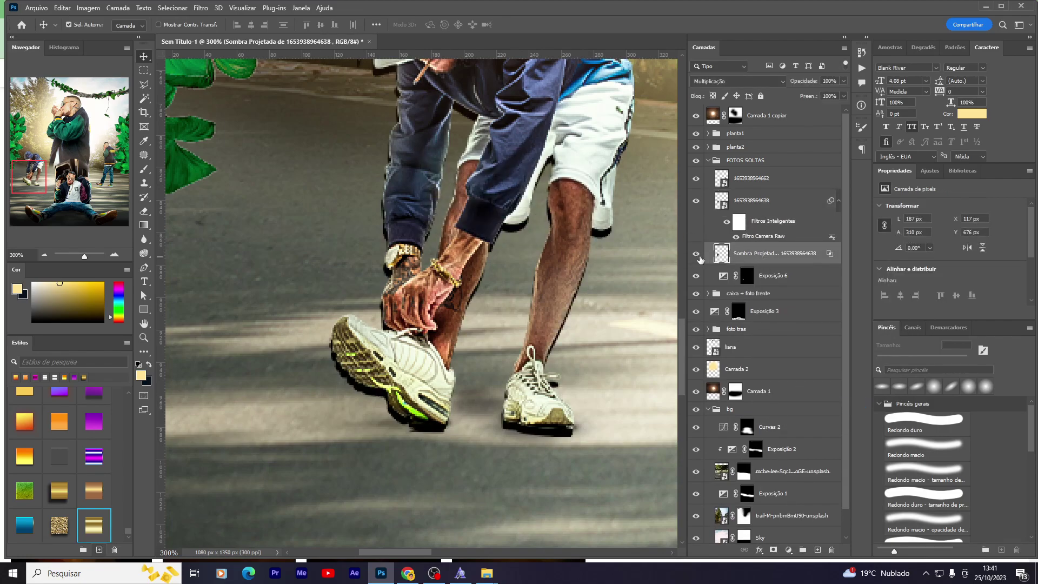
Step: Skew the shadow layer flat onto the road, stretching down-left from his feet
key("ctrl+minus")
key("ctrl+minus")
key("ctrl+t")
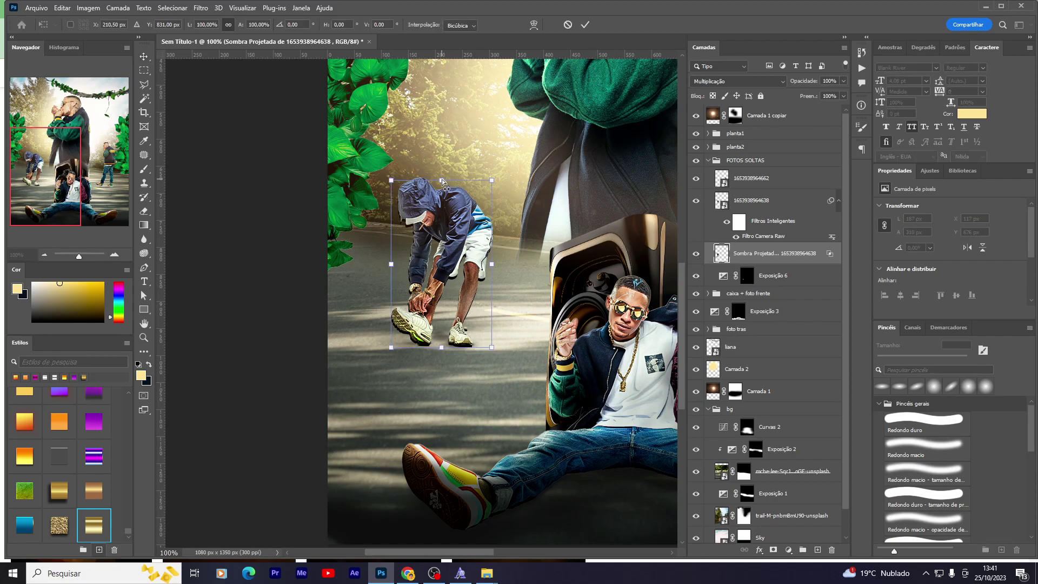
left_click_drag(439, 188, 269, 420)
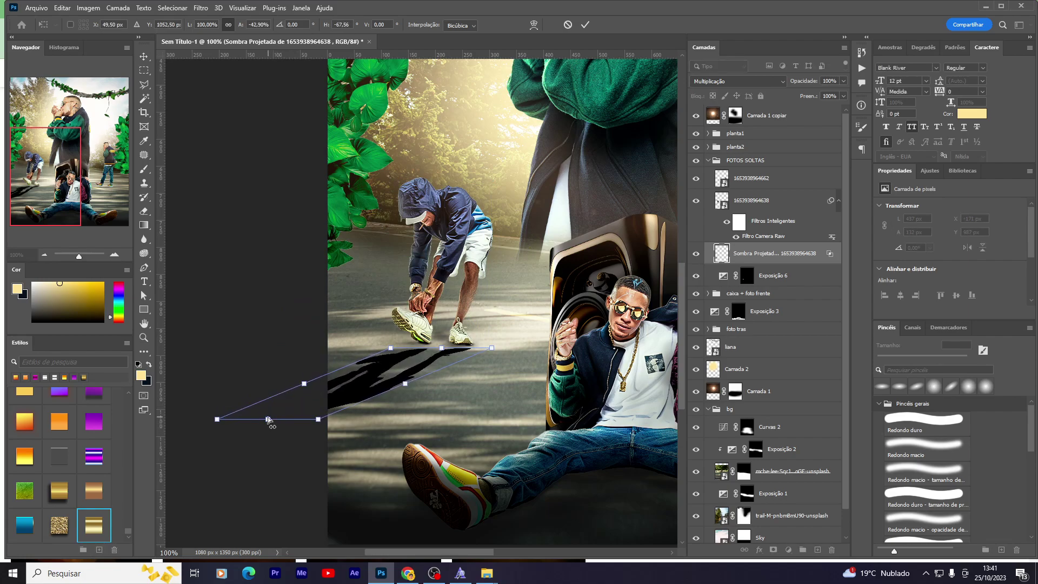
left_click_drag(267, 419, 164, 455)
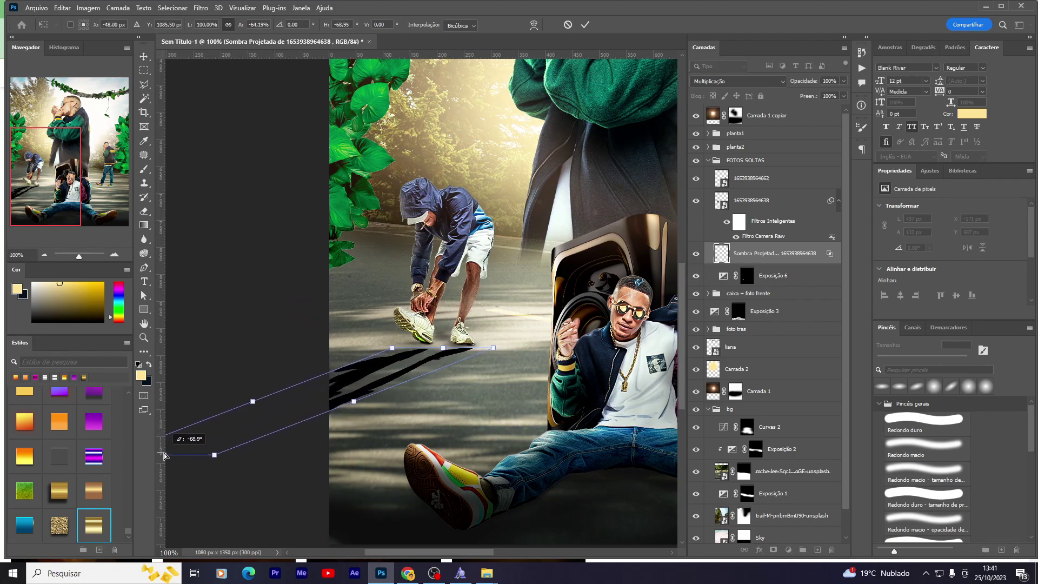
left_click_drag(164, 456, 164, 441)
left_click_drag(336, 393, 337, 387)
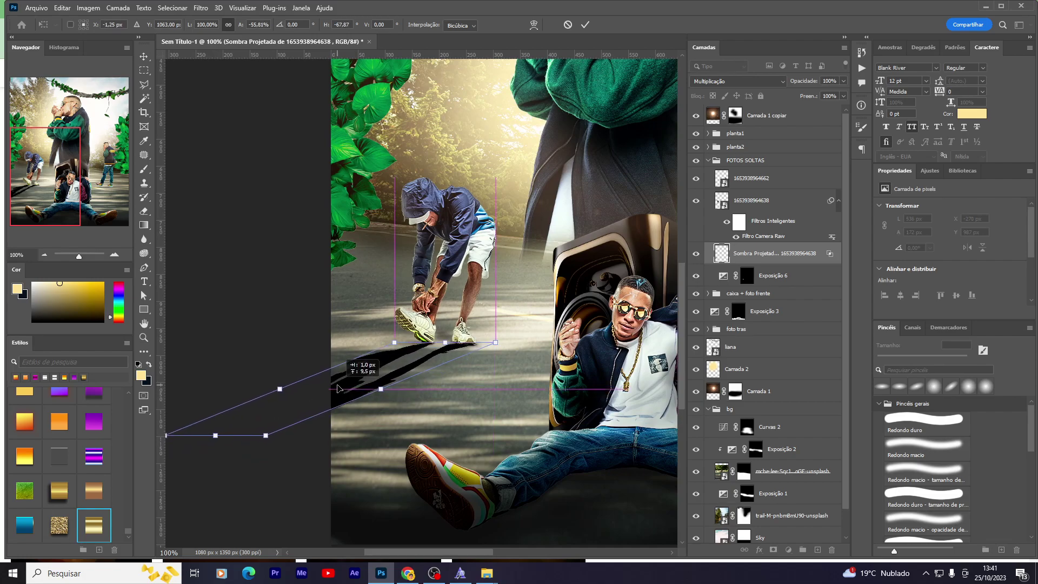
key("Return")
Step: Convert the shadow layer to a smart object
right_click(759, 253)
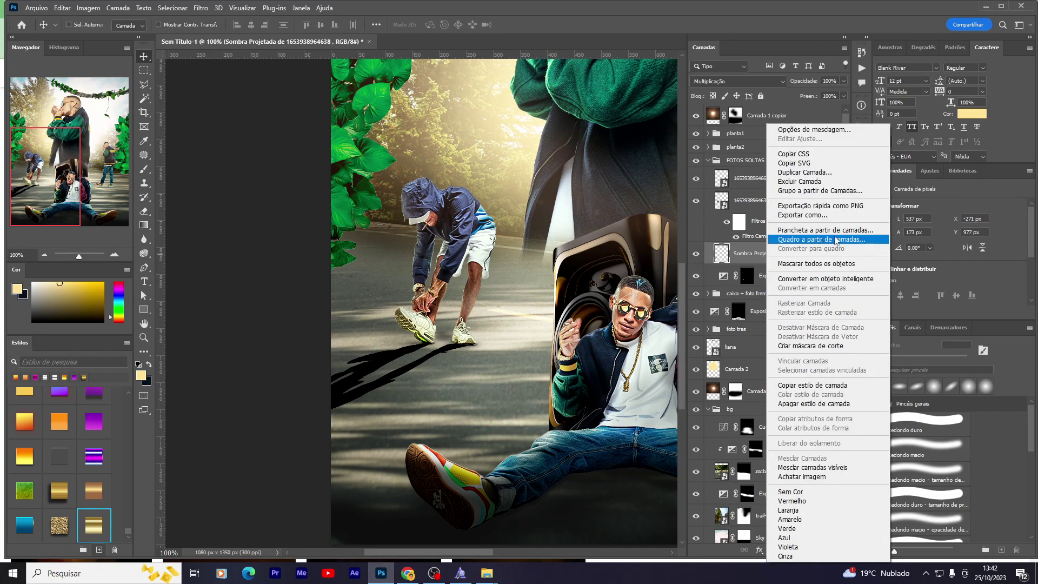
left_click(801, 282)
left_click(200, 8)
mouse_move(231, 177)
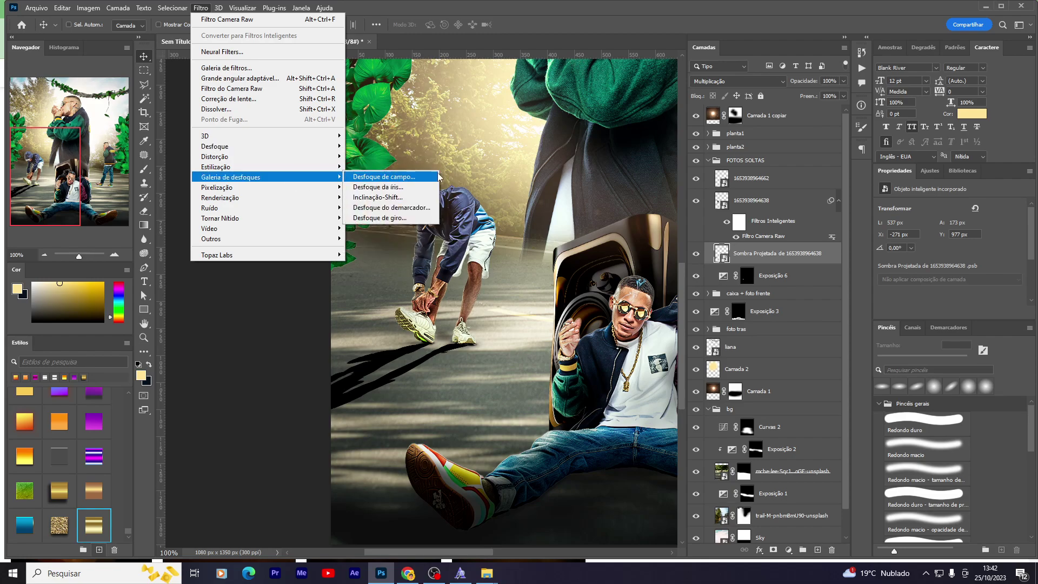
Step: Apply a Field Blur: 0 px pin at the shoe, stronger pin at the shadow's far end
left_click(470, 213)
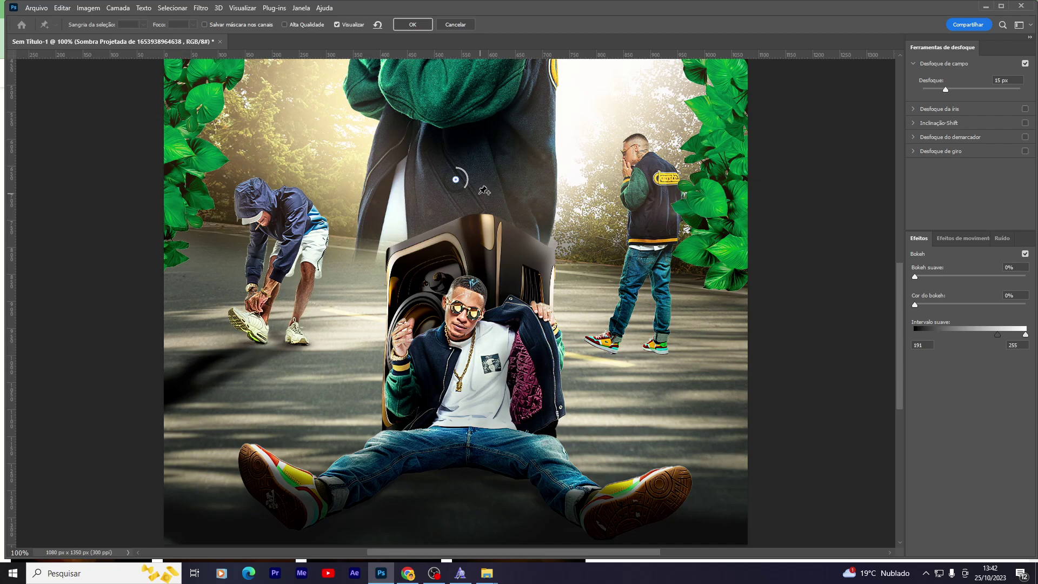
left_click_drag(456, 179, 283, 332)
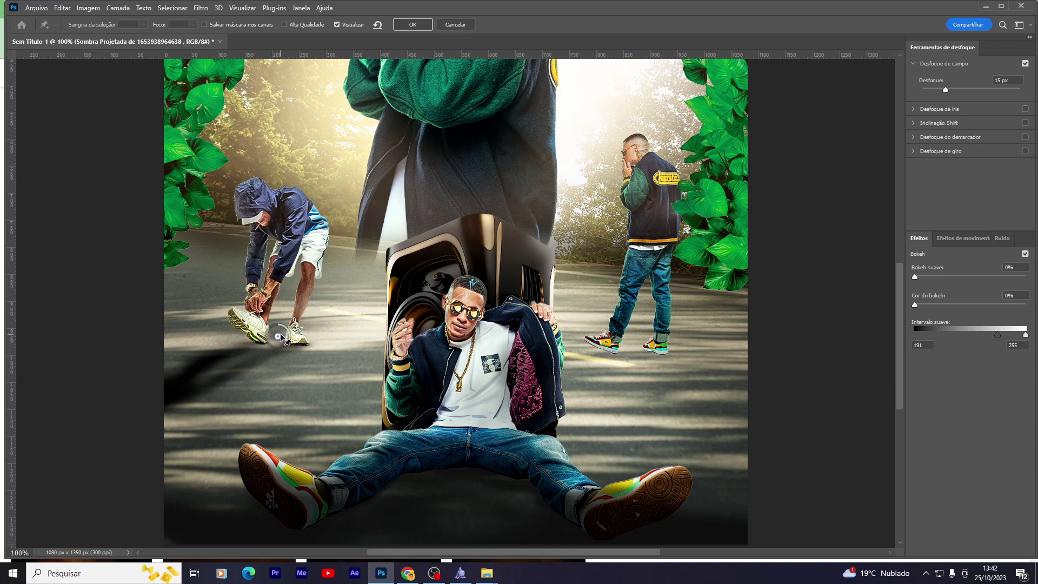
left_click_drag(290, 333, 142, 418)
left_click(288, 339)
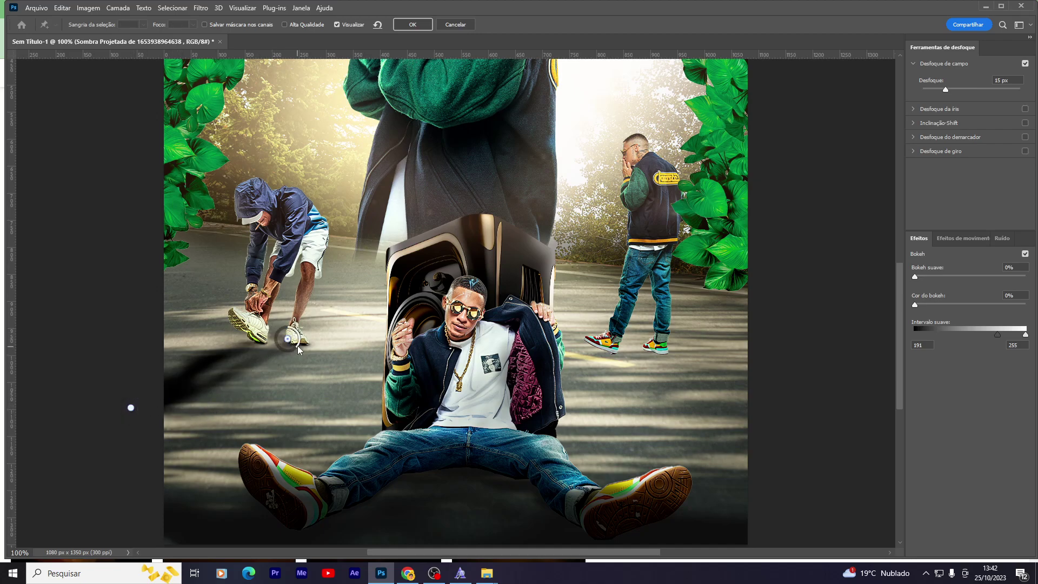
mouse_move(298, 350)
left_mouse_down()
mouse_move(285, 324)
mouse_move(305, 338)
mouse_move(292, 327)
left_mouse_up()
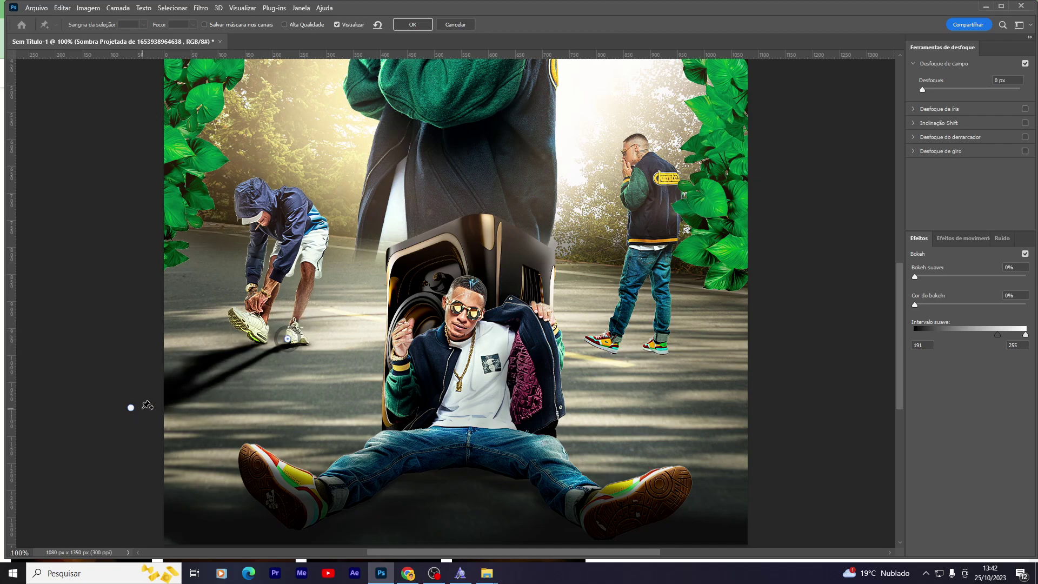
mouse_move(131, 407)
left_mouse_down()
mouse_move(129, 421)
mouse_move(99, 444)
left_mouse_up()
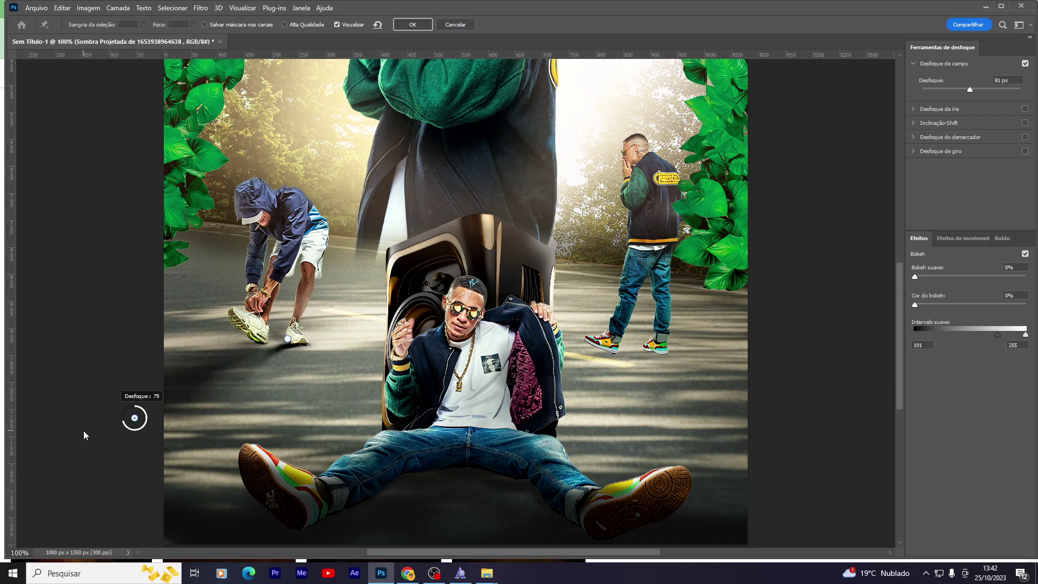
mouse_move(97, 439)
left_mouse_down()
mouse_move(105, 447)
mouse_move(77, 437)
mouse_move(59, 456)
mouse_move(72, 463)
left_mouse_up()
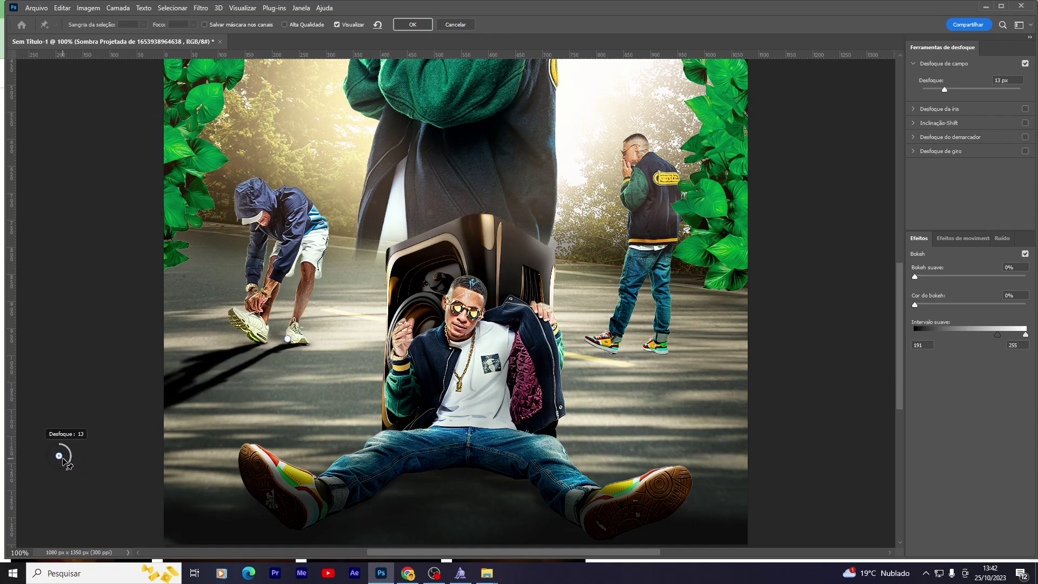
mouse_move(64, 466)
left_mouse_down()
mouse_move(51, 461)
mouse_move(75, 450)
mouse_move(82, 462)
mouse_move(35, 455)
mouse_move(76, 448)
left_mouse_up()
left_click_drag(141, 424, 130, 429)
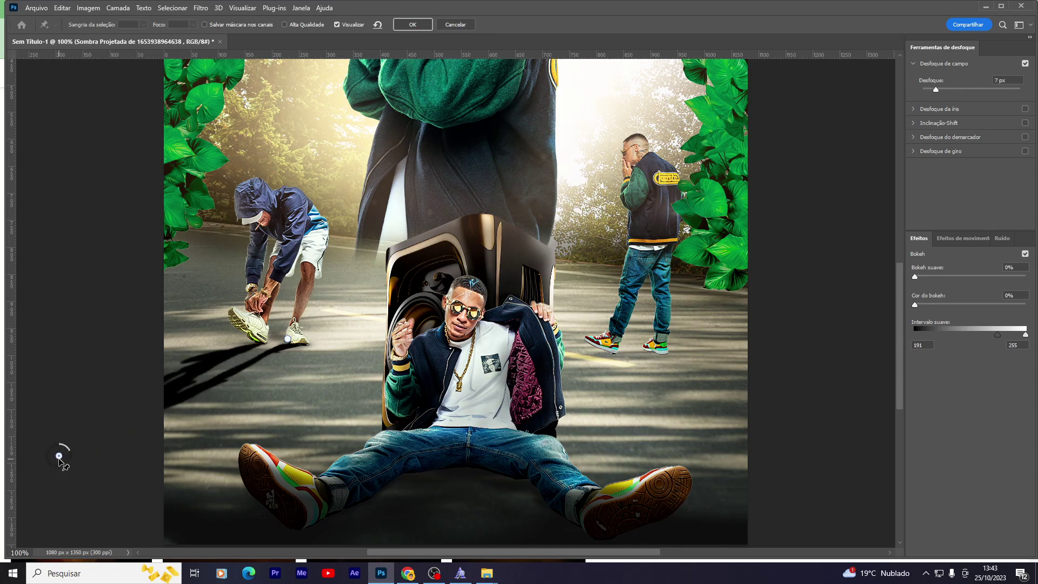
mouse_move(59, 459)
left_mouse_down()
mouse_move(173, 406)
mouse_move(147, 409)
mouse_move(138, 429)
mouse_move(146, 423)
left_mouse_up()
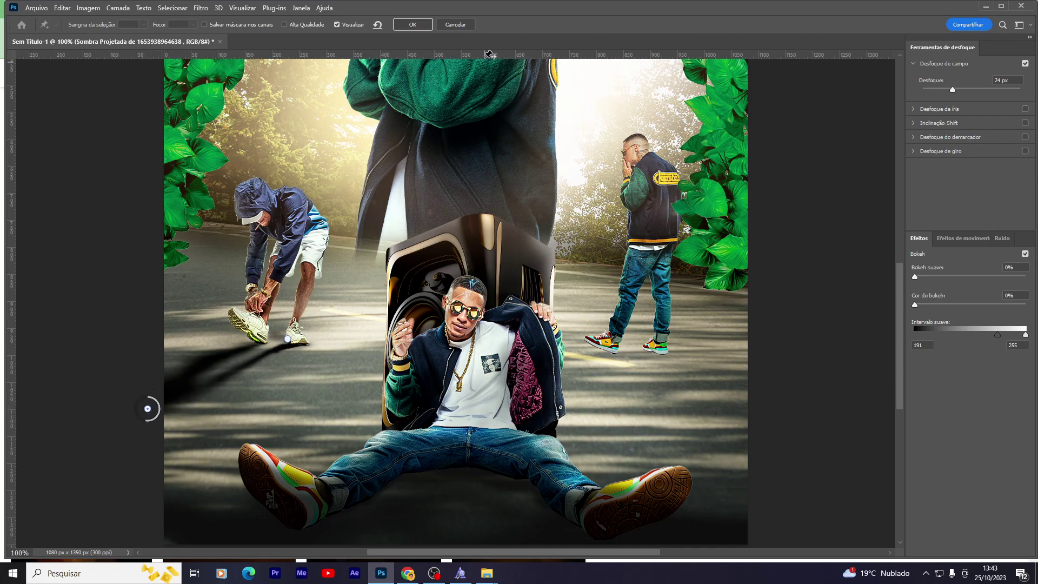
left_click(413, 25)
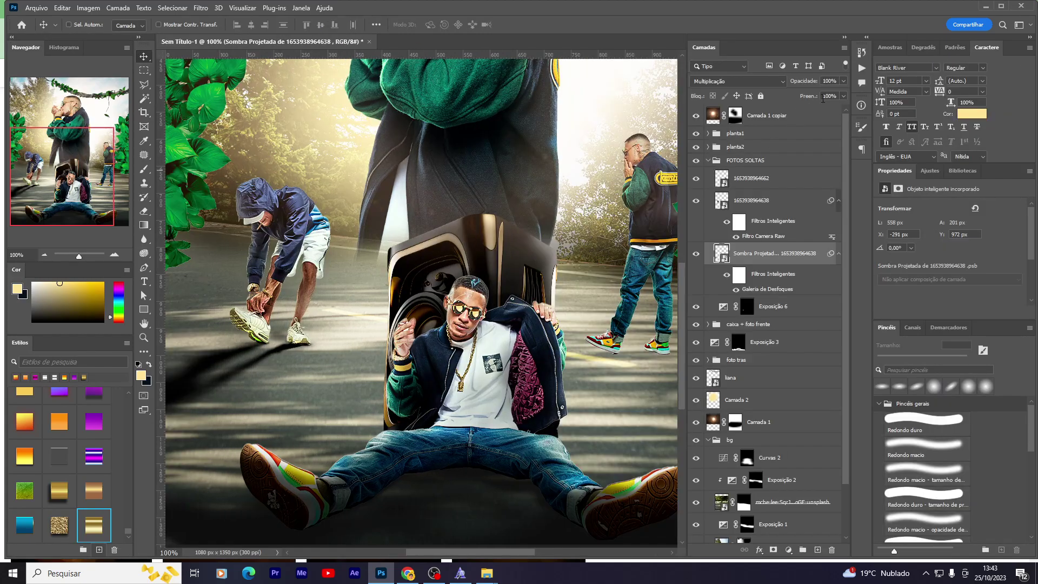
Step: Lower the shadow layer's opacity to about 53%
left_click(845, 81)
left_click(816, 93)
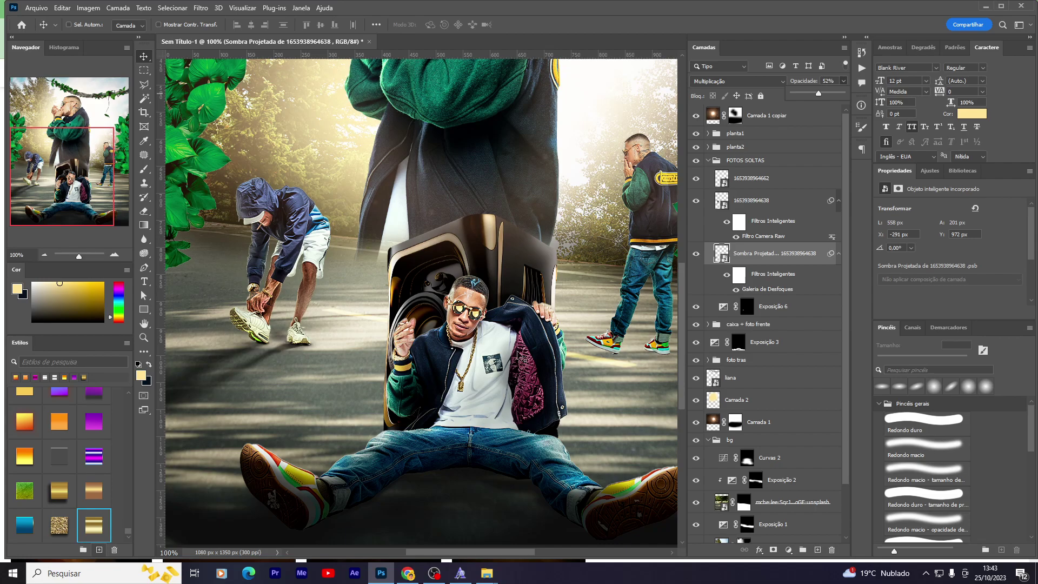
left_click_drag(327, 349, 406, 318)
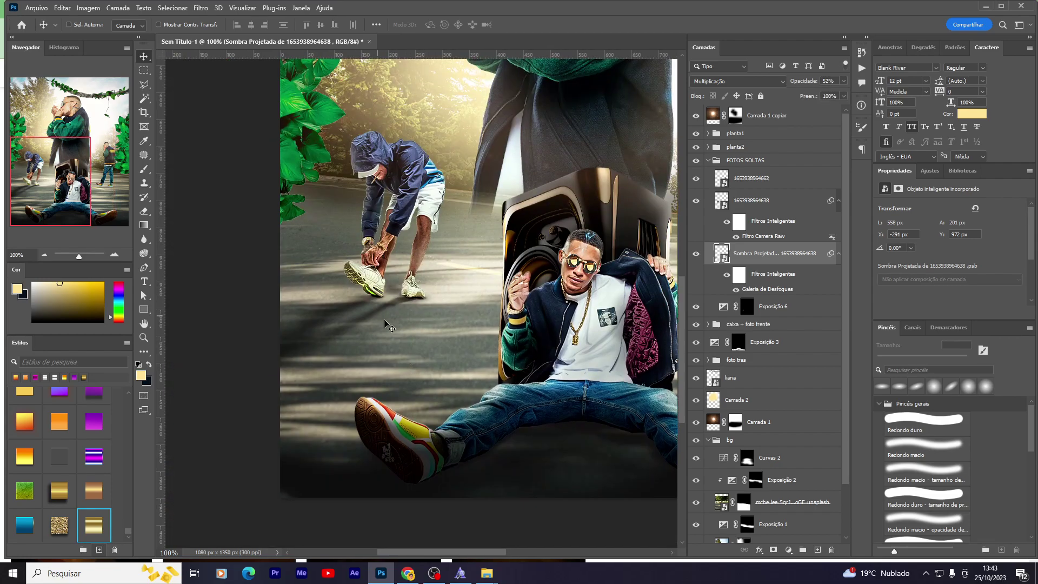
left_click_drag(816, 94, 819, 88)
Step: Add a layer mask to the shadow and set up a large, low-opacity eraser
left_click(773, 550)
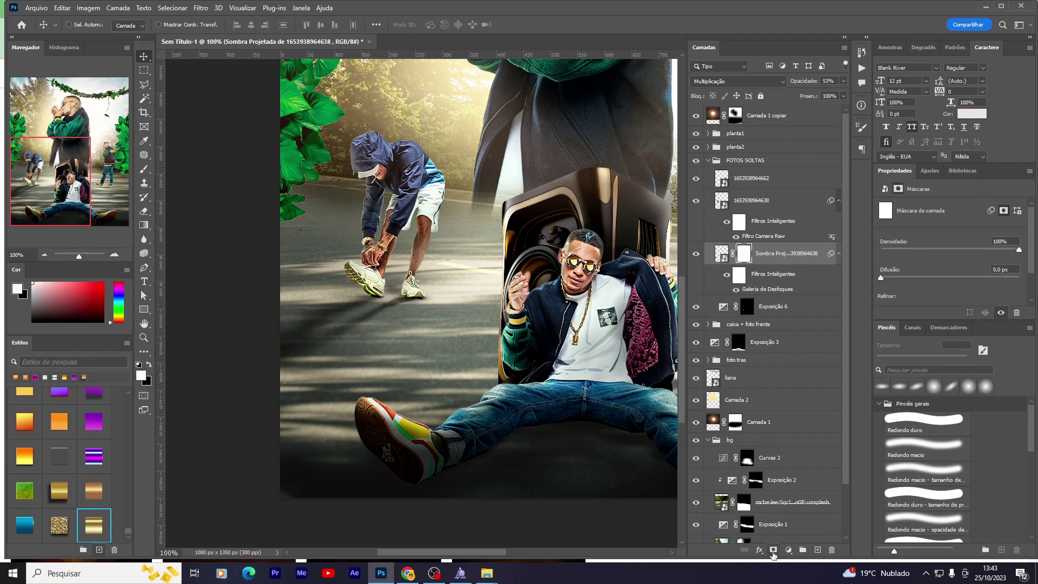
key("e")
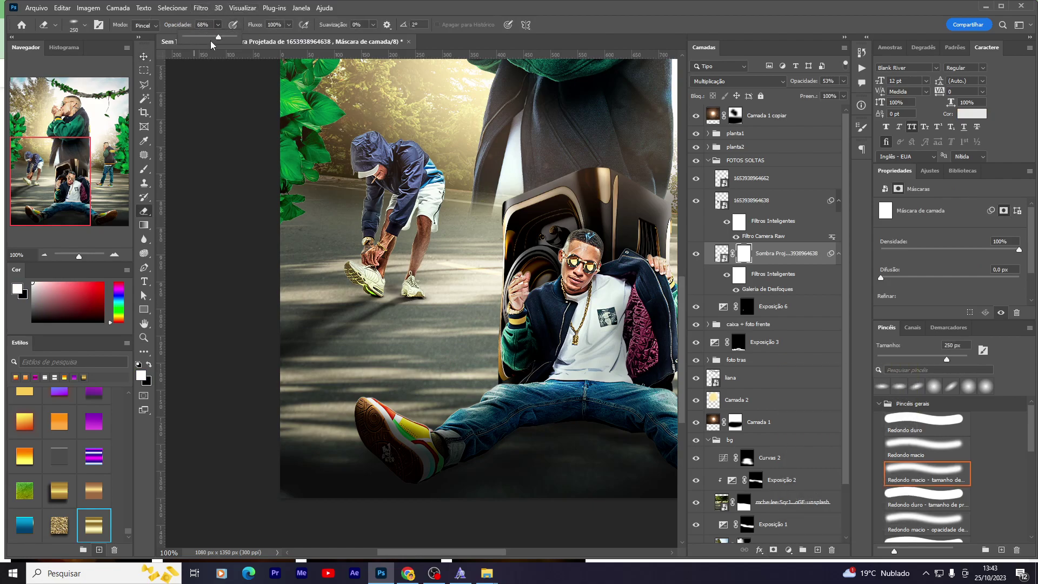
left_click(218, 24)
left_click(196, 38)
key("bracketright")
key("bracketright")
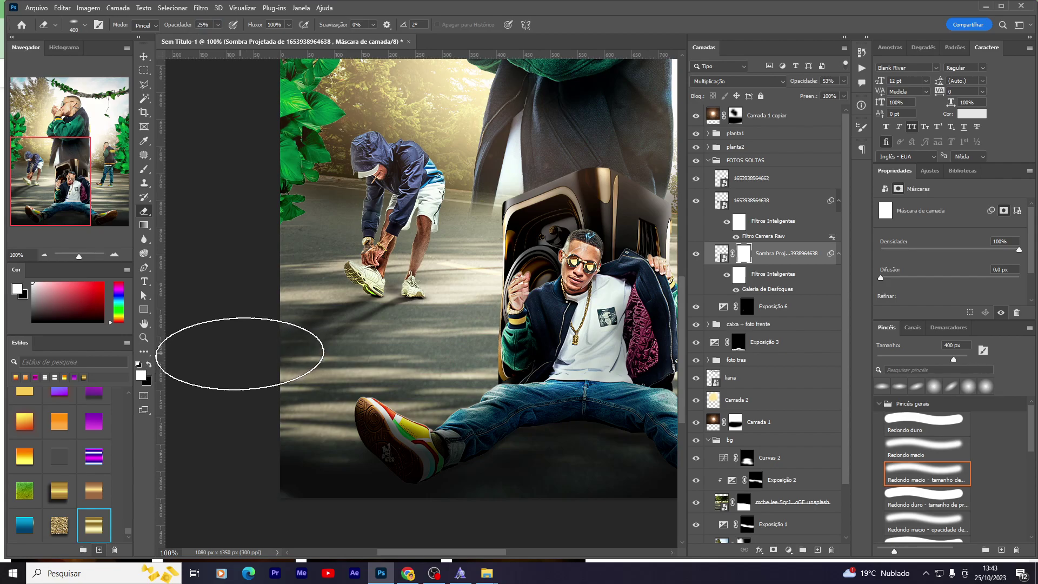
key("v")
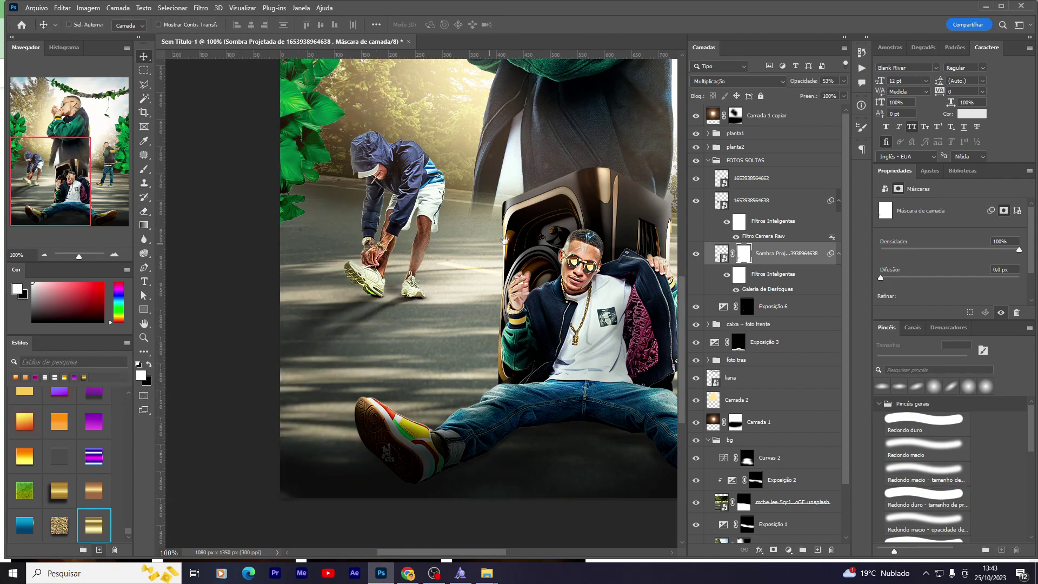
mouse_move(503, 241)
left_mouse_down()
mouse_move(321, 434)
mouse_move(643, 264)
left_mouse_up()
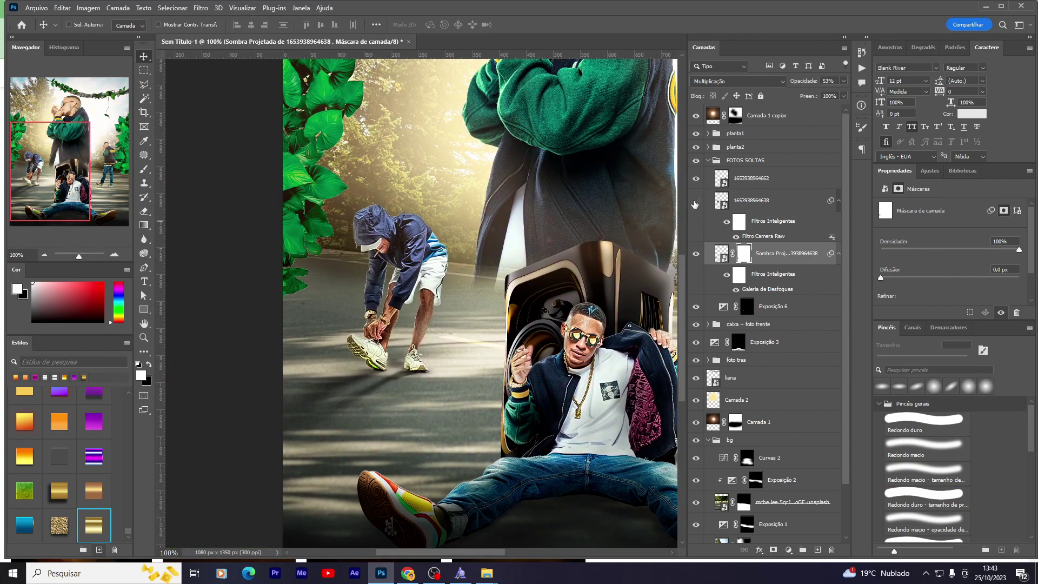
Step: Zoom in on the crouching man and add an Inner Glow effect to his layer
left_click(721, 200)
key("ctrl+plus")
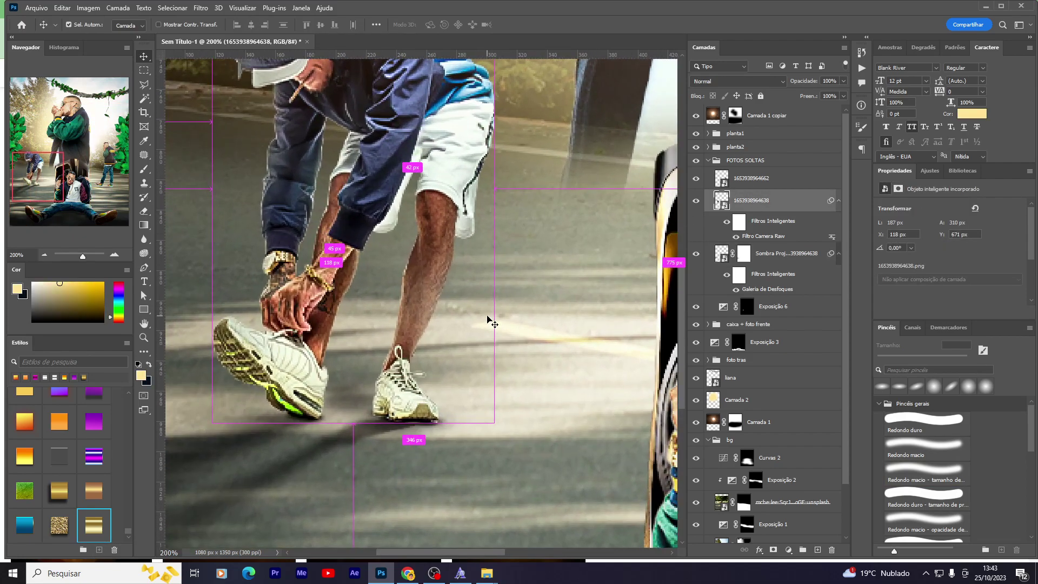
key("ctrl+plus")
left_click(759, 550)
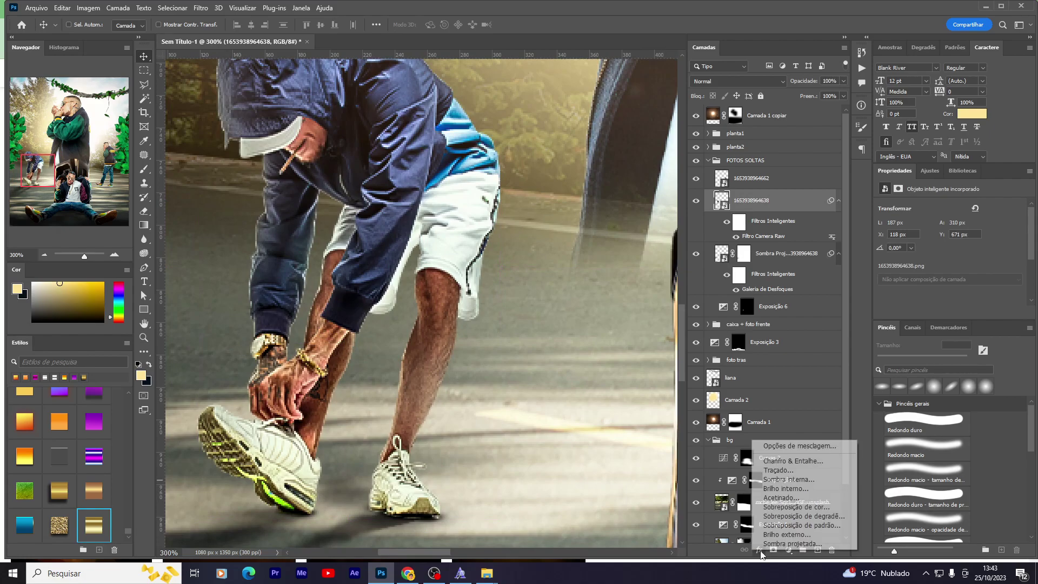
left_click(798, 489)
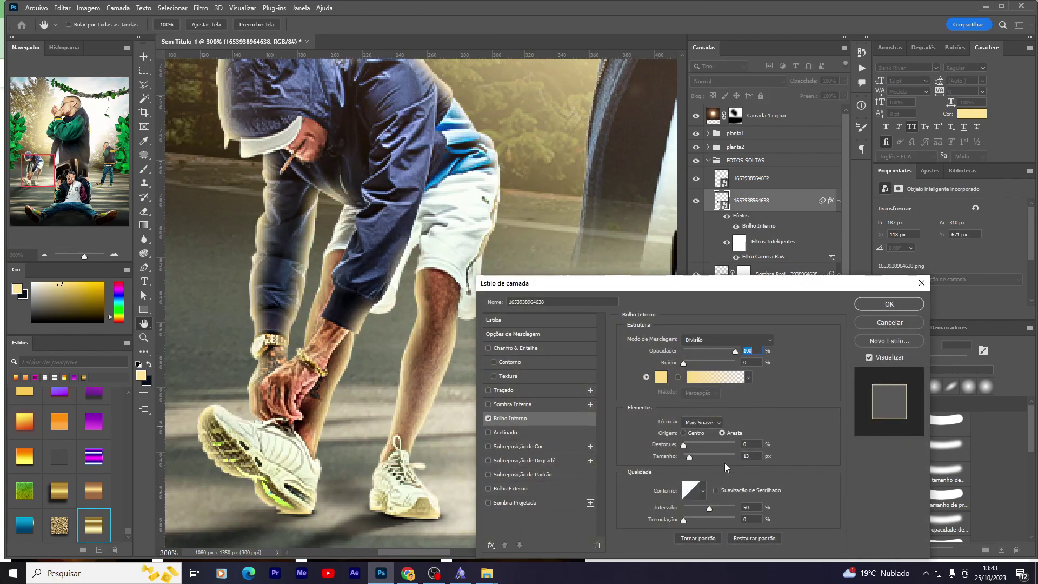
Step: Make the inner glow white, Sobrepor blend, about 7 px, and toggle it to compare
left_click_drag(689, 457, 688, 455)
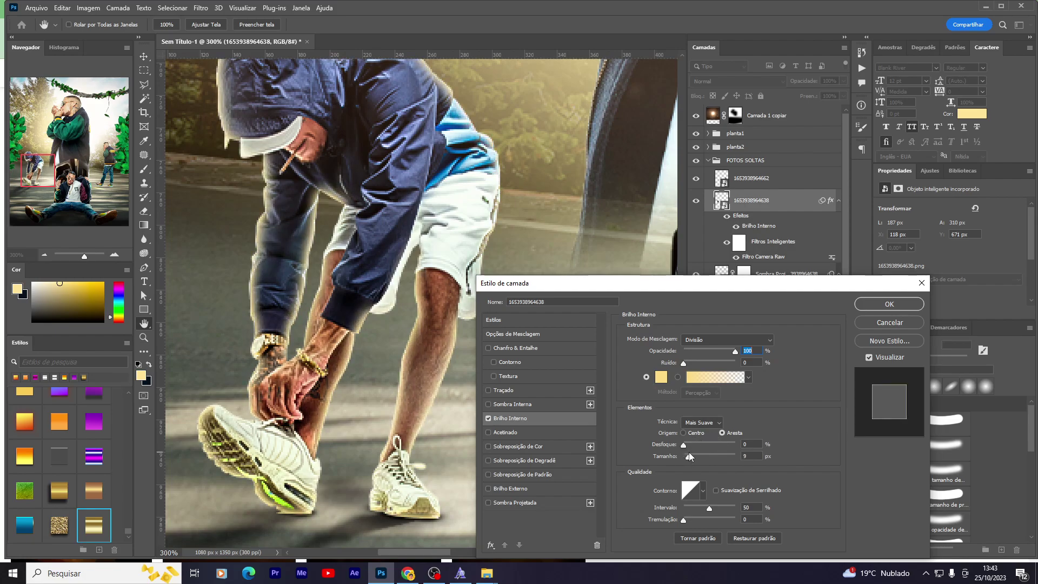
left_click(661, 376)
left_click(709, 309)
key("Return")
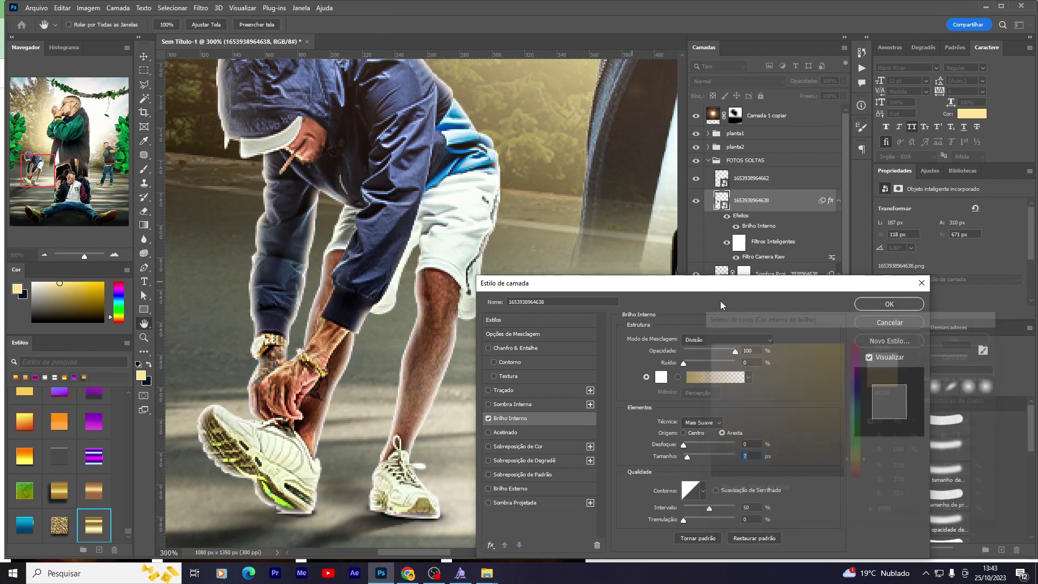
left_click(699, 340)
left_click(707, 404)
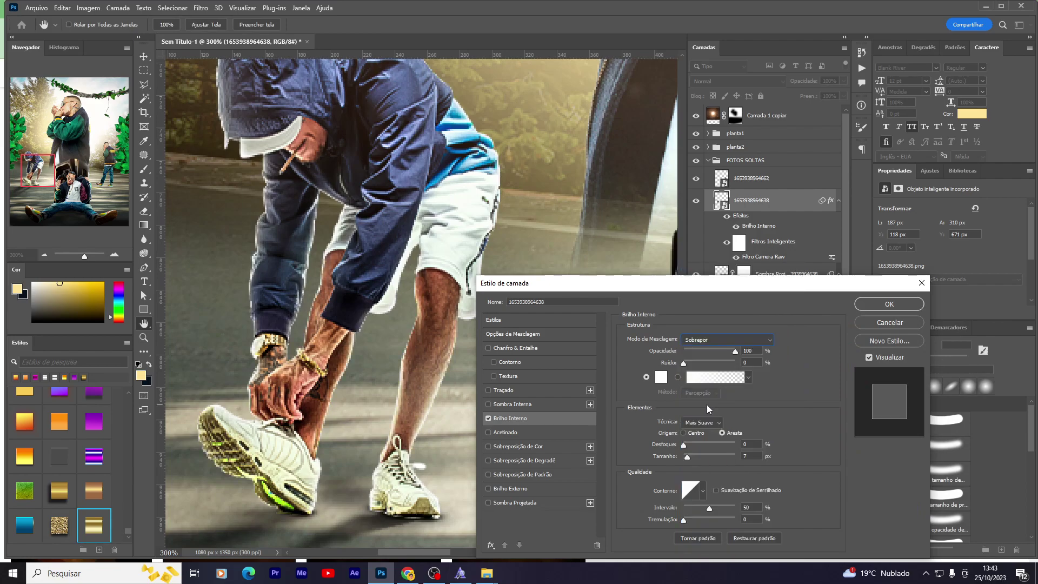
left_click_drag(725, 350, 736, 352)
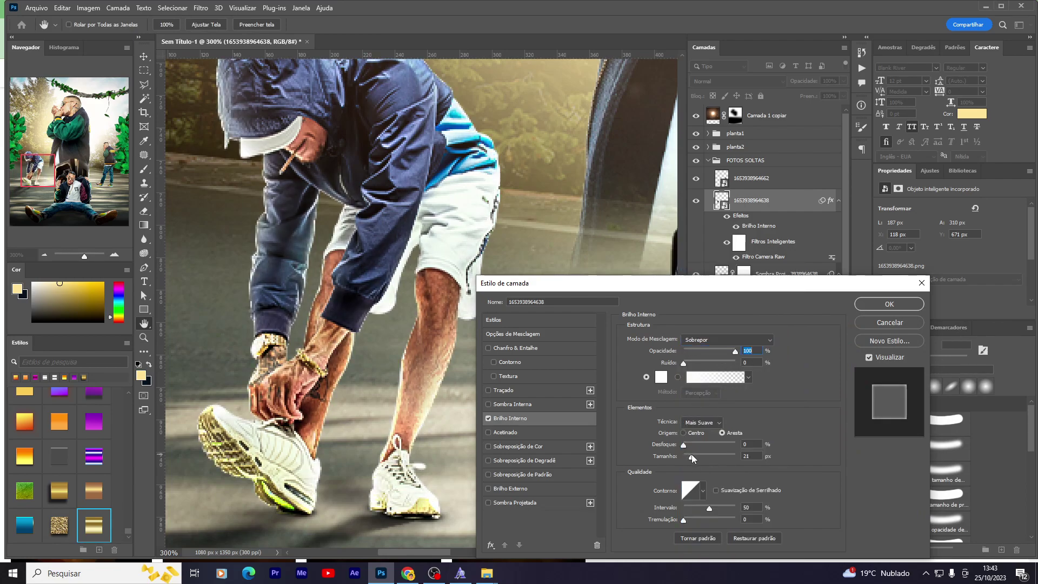
left_click_drag(688, 457, 689, 457)
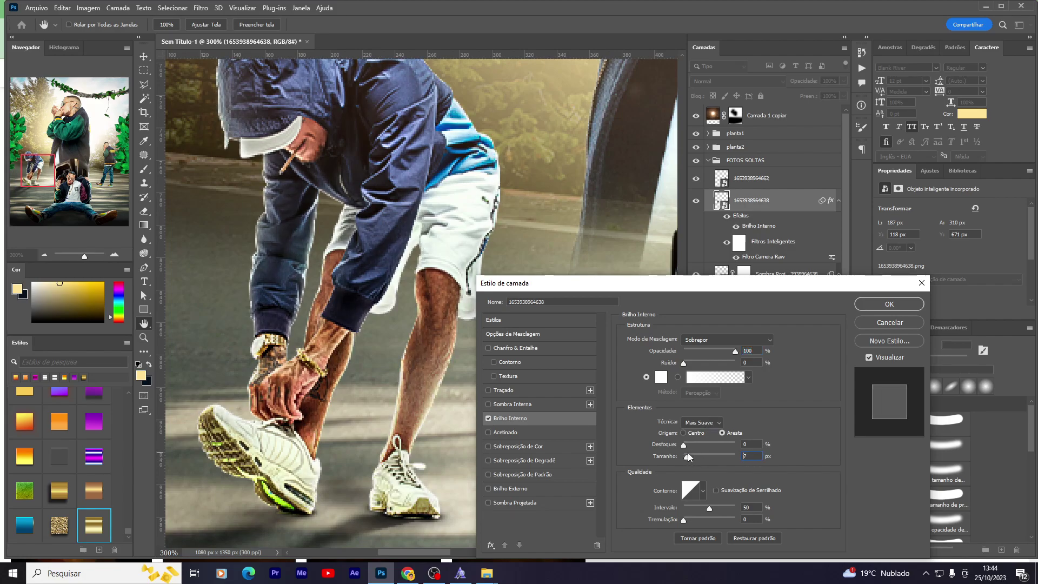
left_click(488, 419)
left_click(493, 420)
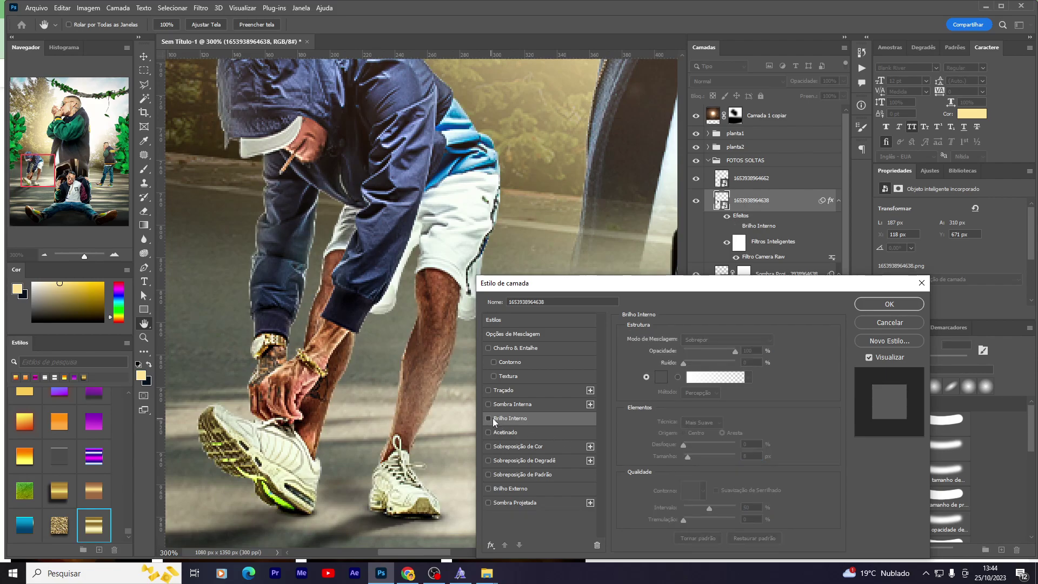
left_click(492, 417)
Step: Separate the inner glow onto its own layer with an inverted, hiding mask
key("Return")
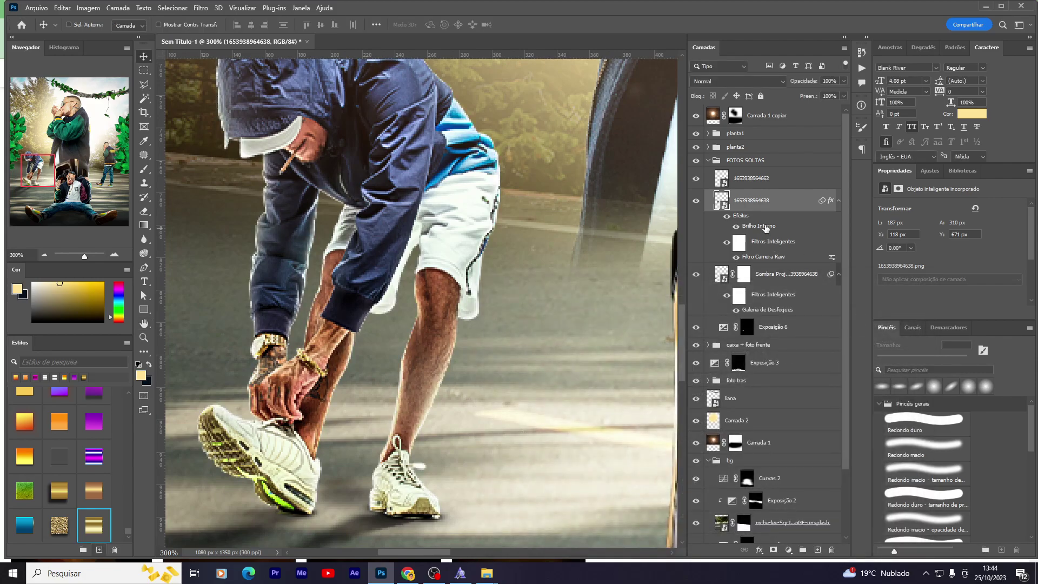
scroll(765, 227, "up", 3)
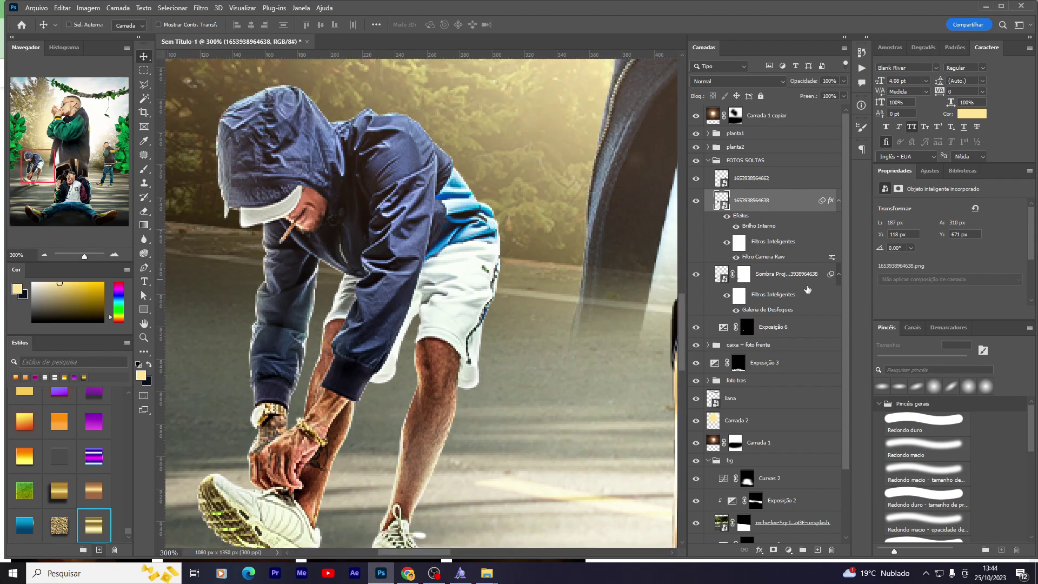
right_click(767, 230)
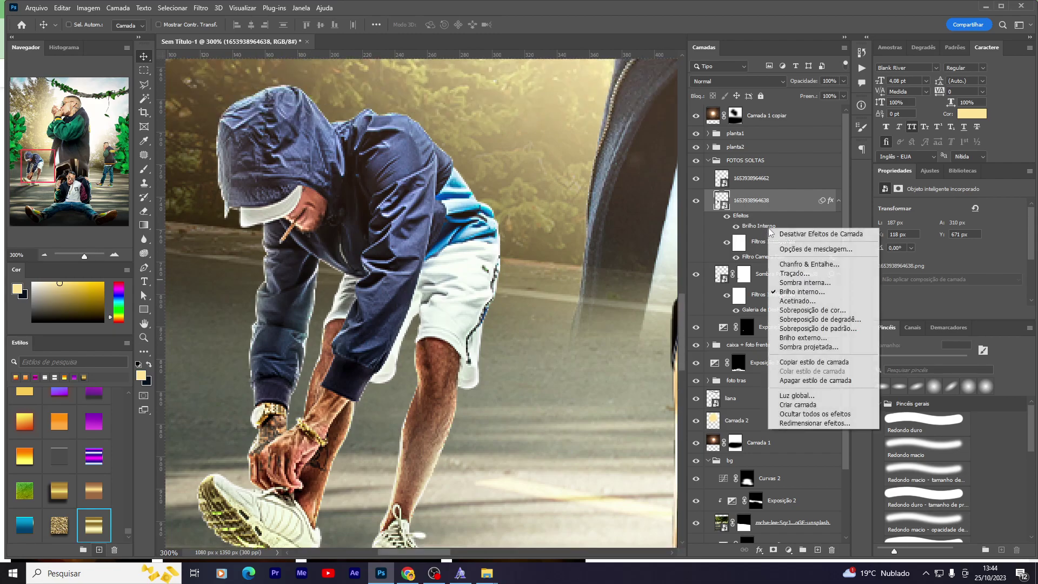
left_click(797, 407)
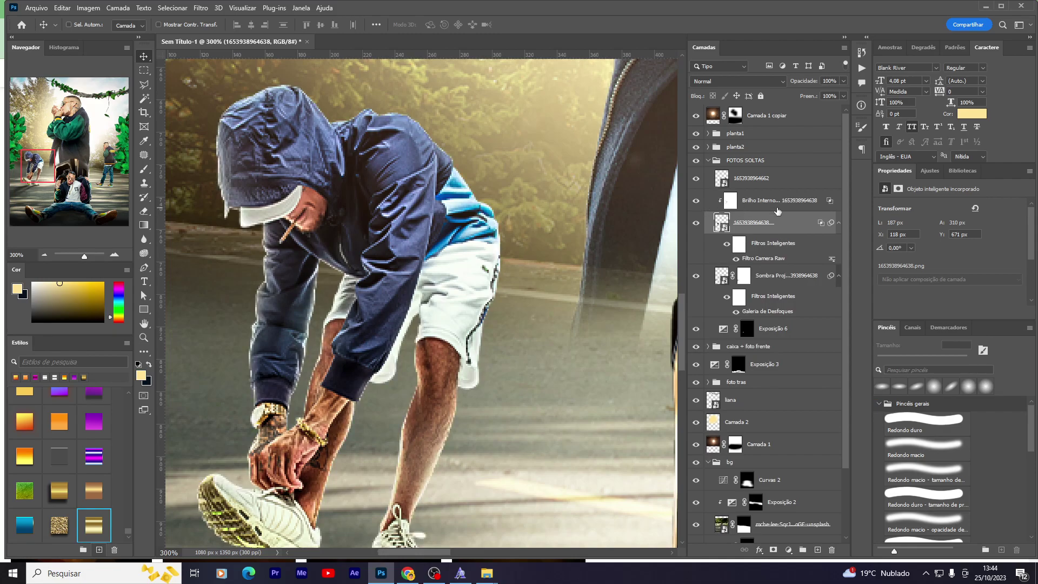
left_click(777, 209)
left_click(775, 549)
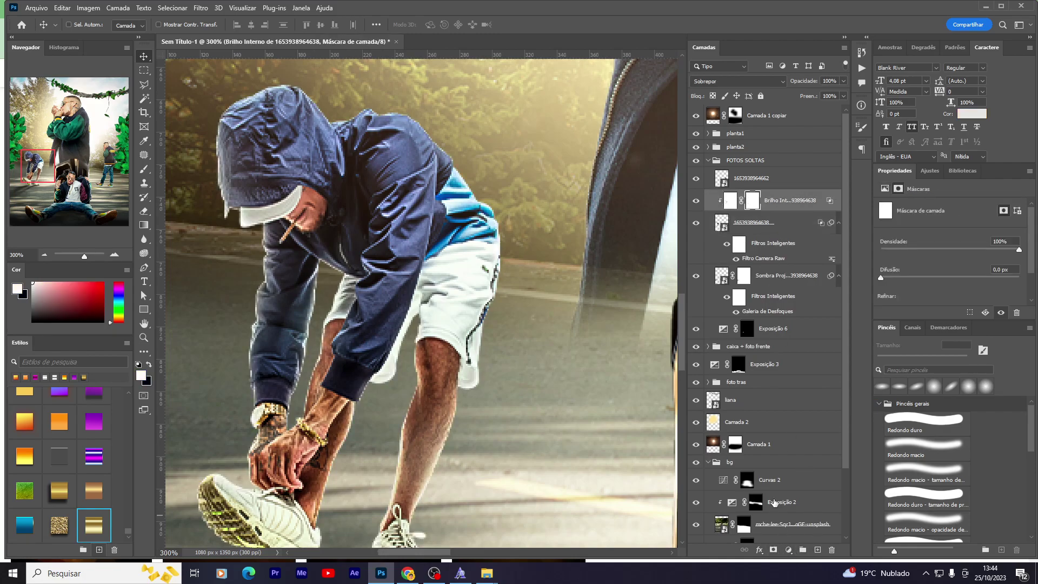
key("ctrl+i")
Step: Set up a 100% opacity brush at 35 px and zoom in on the sleeve
key("b")
scroll(404, 214, "up", 3)
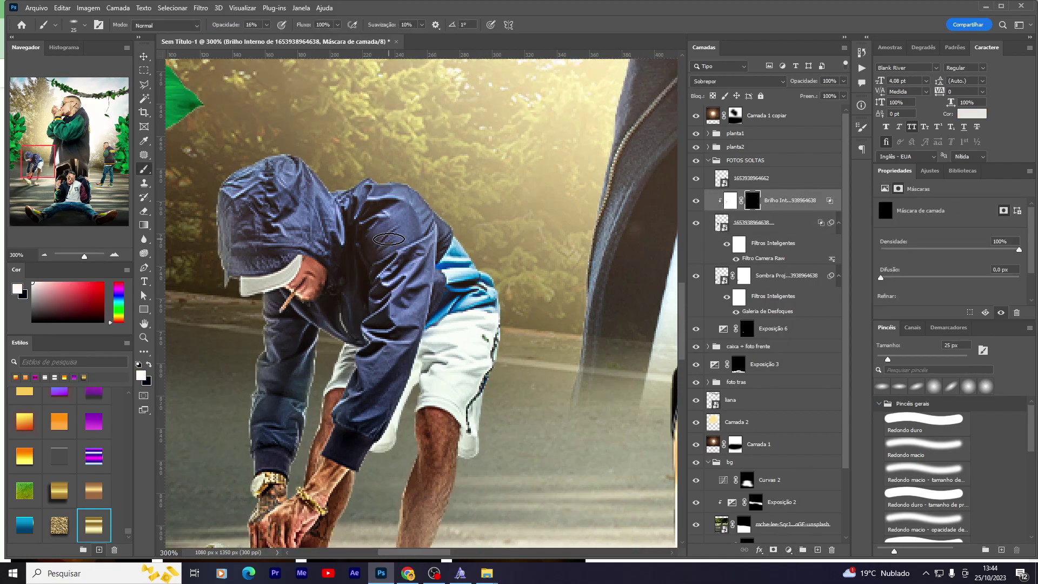
key("bracketright")
left_click(266, 25)
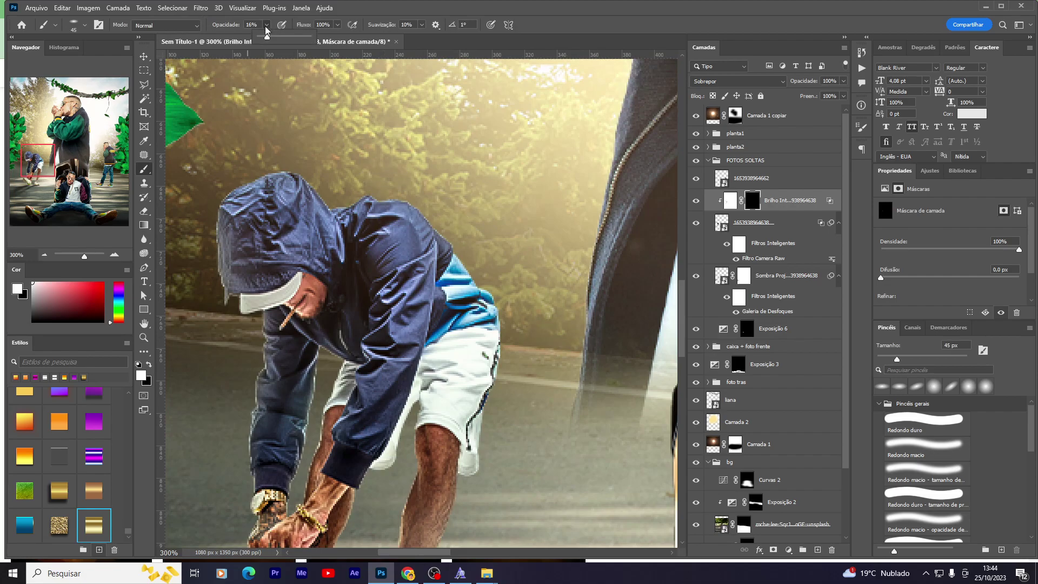
left_click_drag(276, 38, 314, 37)
key("bracketright")
key("bracketright")
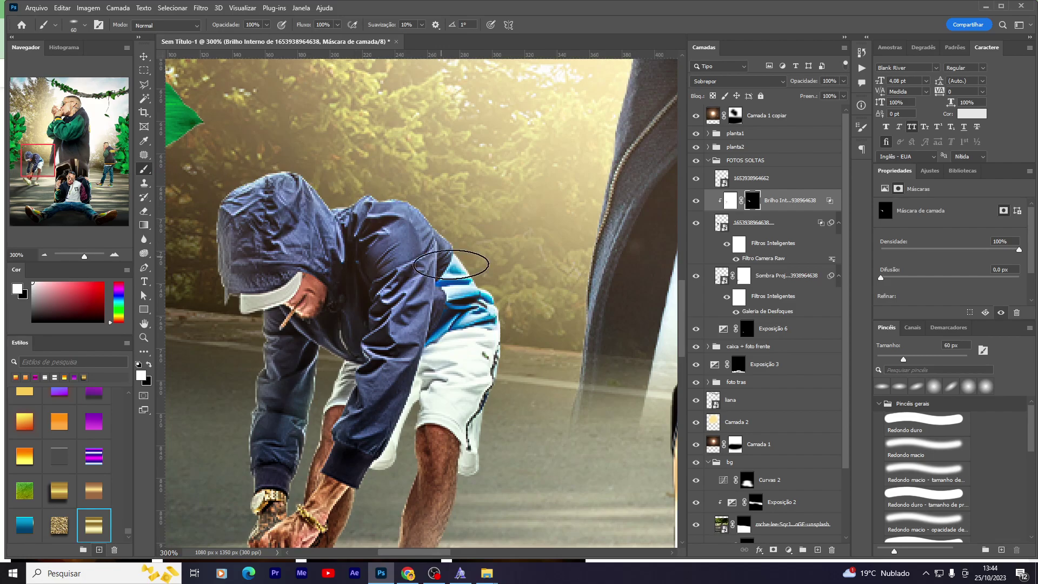
scroll(487, 314, "down", 2)
scroll(495, 332, "down", 2)
key("bracketleft")
scroll(498, 463, "down", 1)
scroll(440, 421, "down", 2)
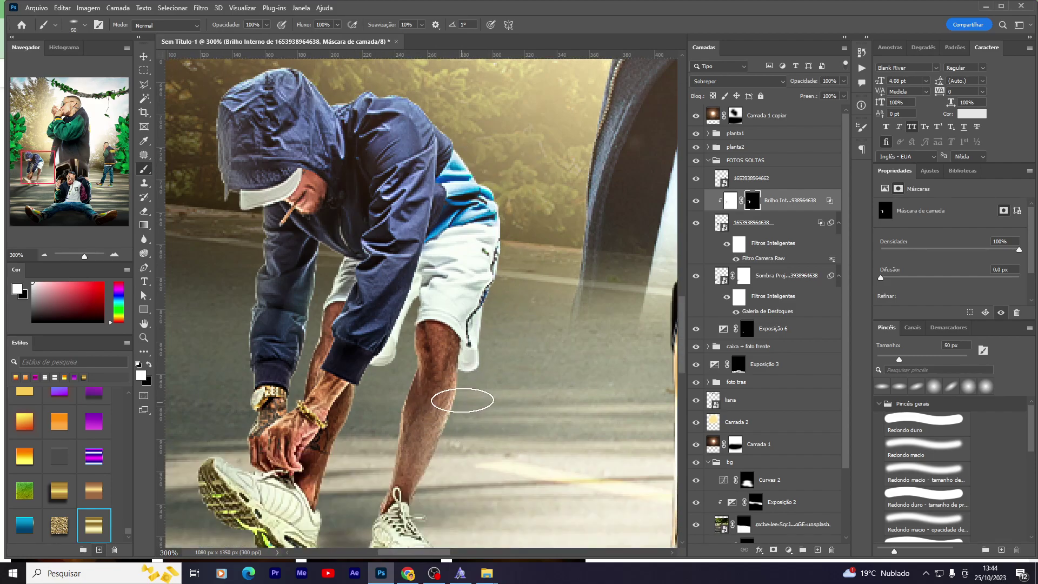
scroll(464, 399, "down", 2)
key("bracketleft")
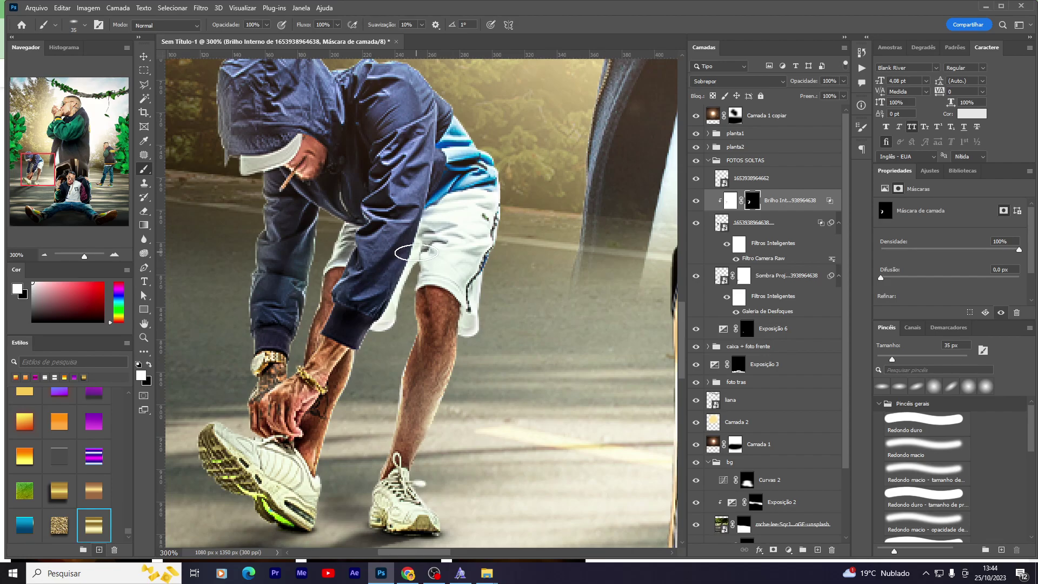
Step: Paint the glow back along both edges of the sleeve
left_click_drag(293, 337, 341, 190)
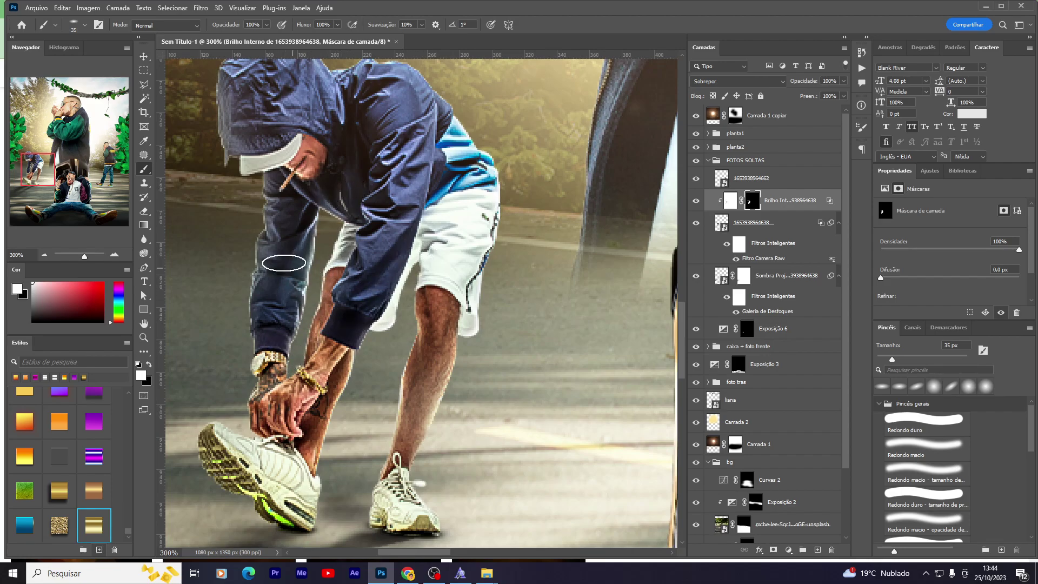
left_click_drag(278, 259, 231, 373)
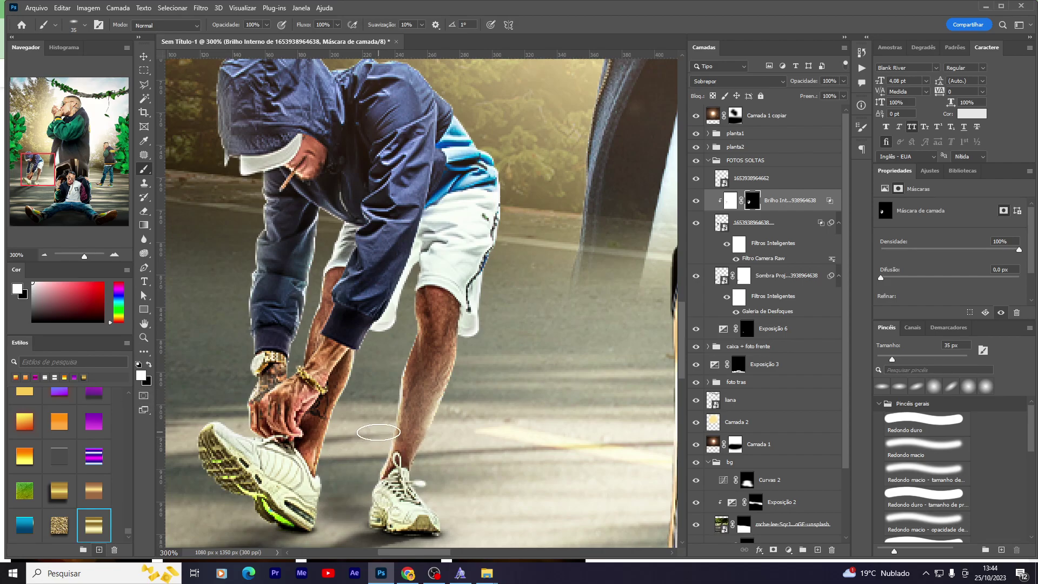
scroll(318, 316, "up", 1)
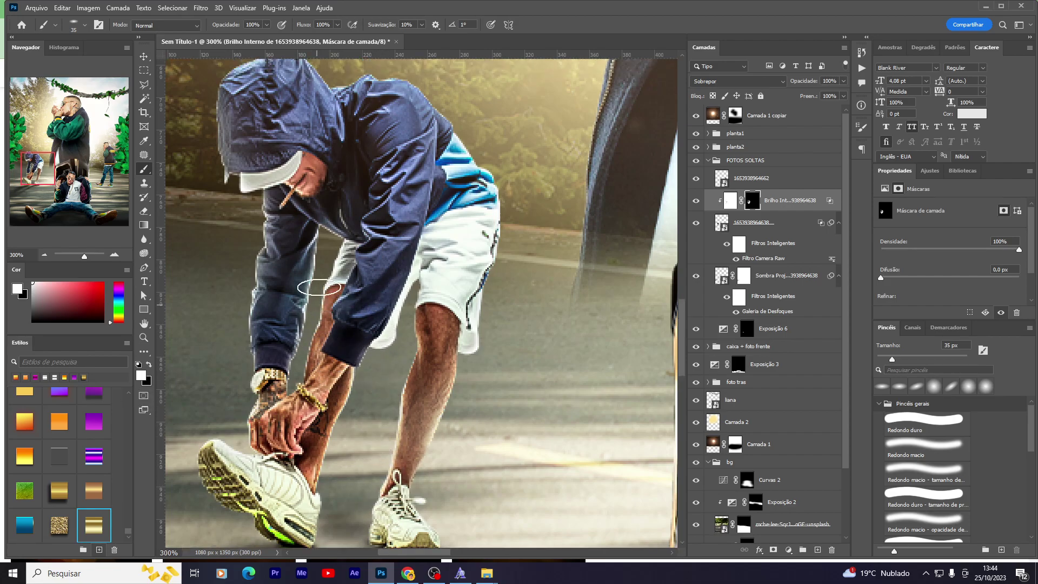
scroll(220, 139, "up", 1)
scroll(173, 195, "up", 1)
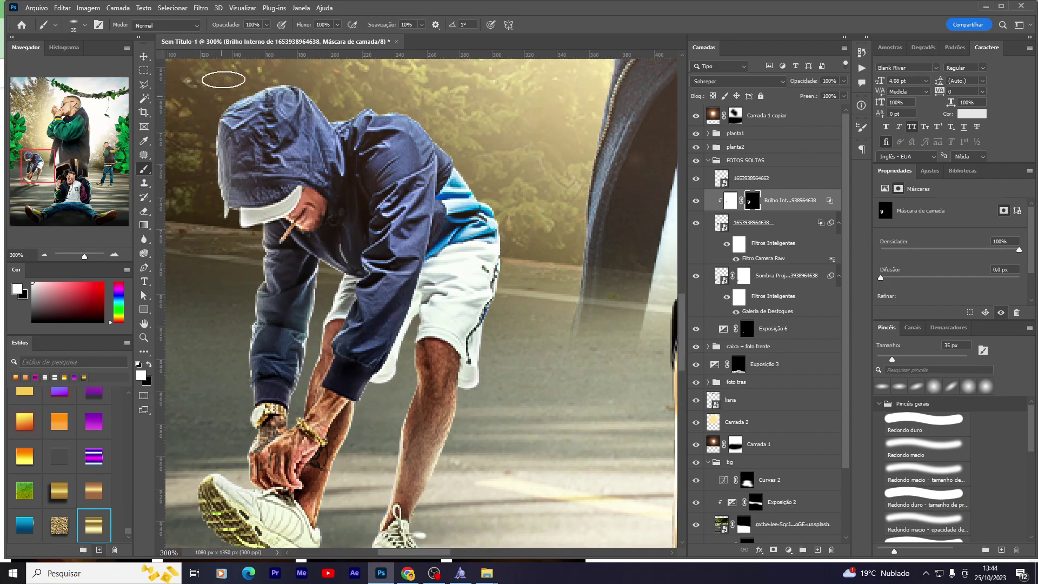
scroll(225, 74, "up", 2)
left_click(724, 222)
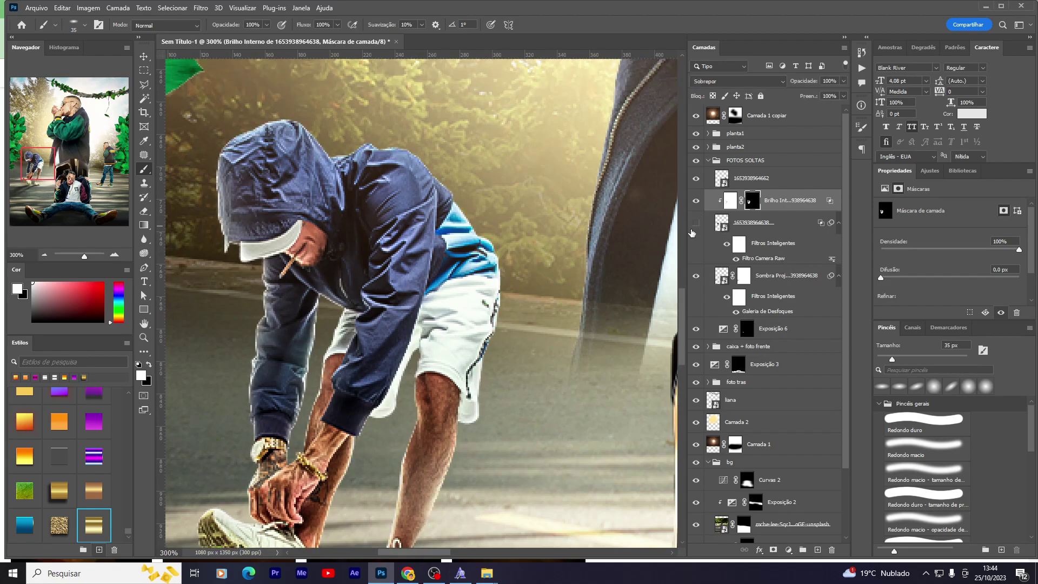
Step: Add a darkened Exposição 7 exposure layer clipped to the bent-over man, with an inverted mask
left_click(790, 551)
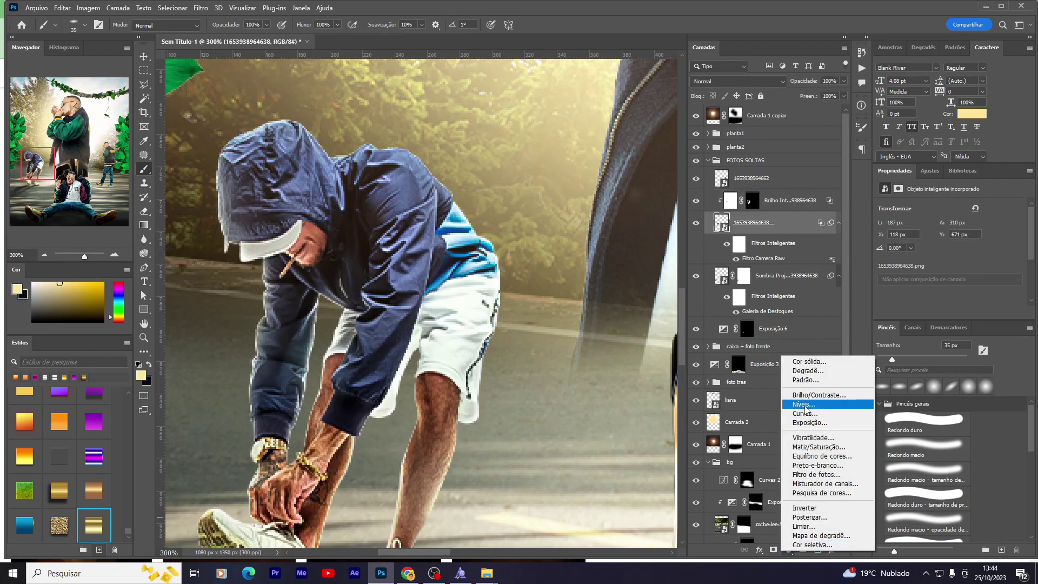
left_click(790, 422)
right_click(779, 250)
left_click(757, 222)
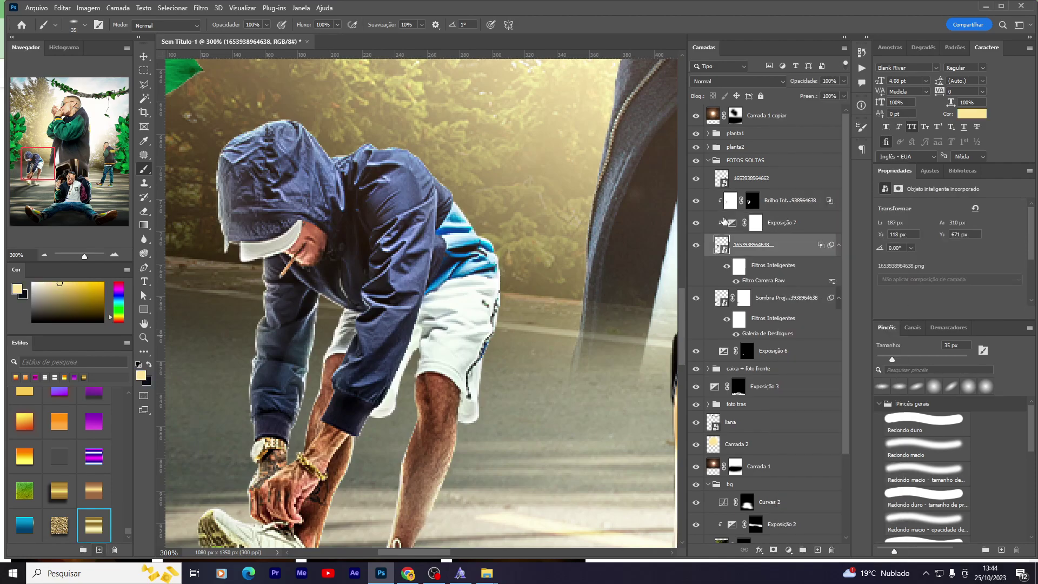
left_click_drag(942, 233, 930, 234)
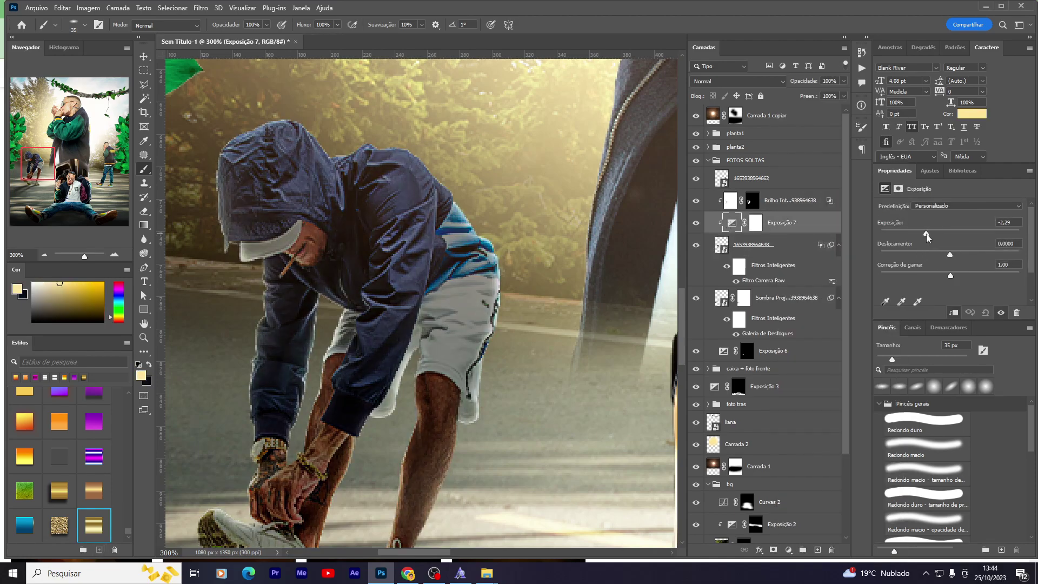
left_click(757, 224)
key("ctrl+i")
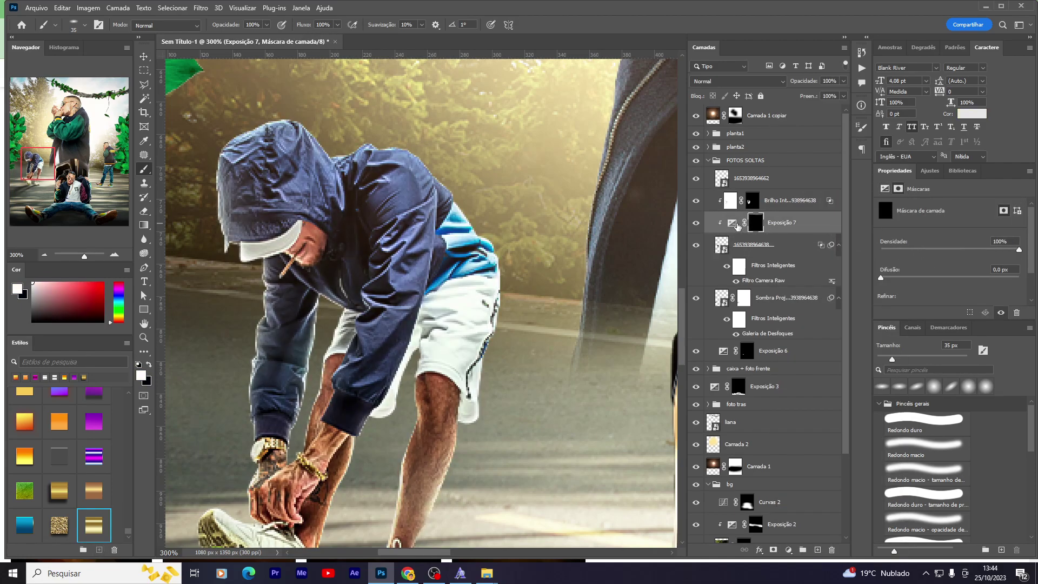
Step: Paint the darkening into the mask over his calf, shorts and jacket sleeve
key("bracketleft")
key("bracketleft")
scroll(427, 379, "down", 2)
left_click_drag(427, 440, 428, 428)
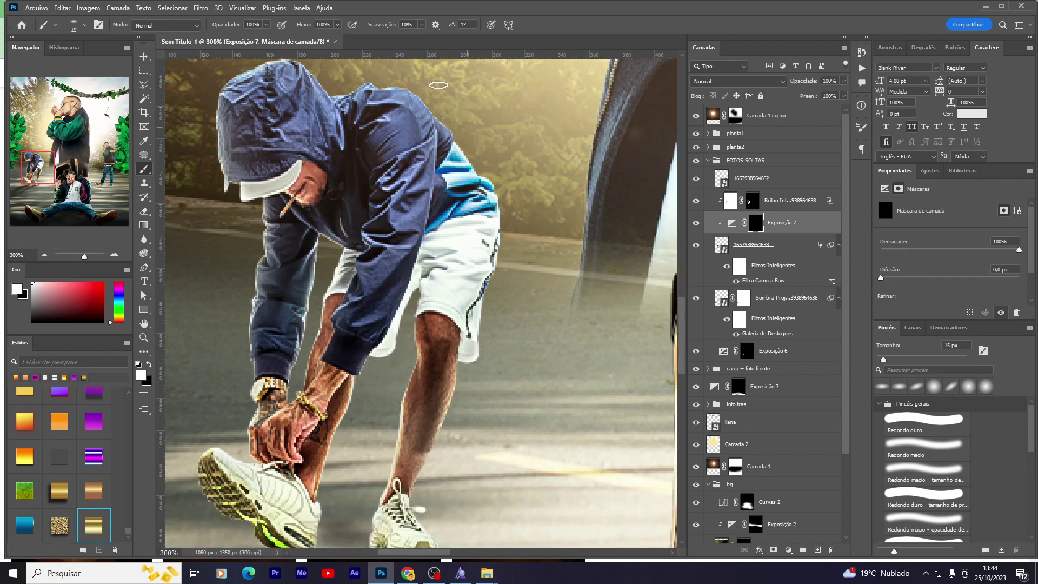
left_click(266, 26)
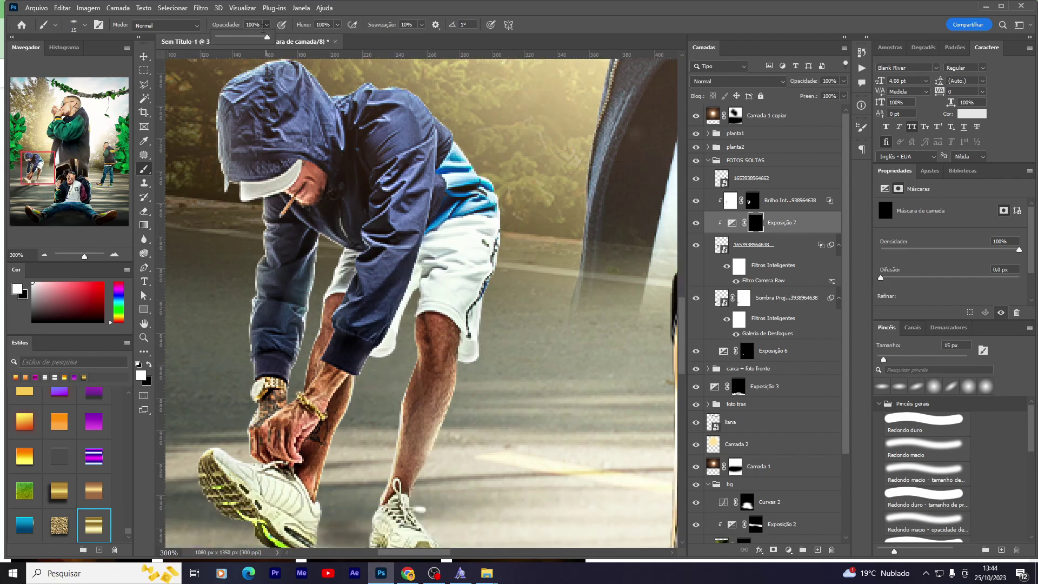
key("bracketright")
key("bracketright")
key("bracketright")
left_click_drag(469, 222, 437, 339)
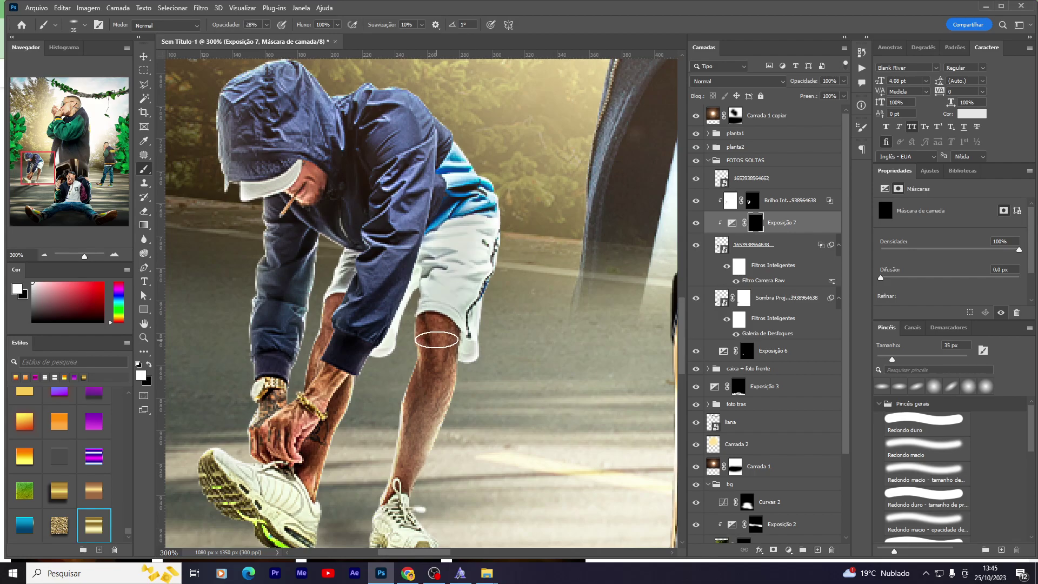
left_click_drag(468, 234, 448, 325)
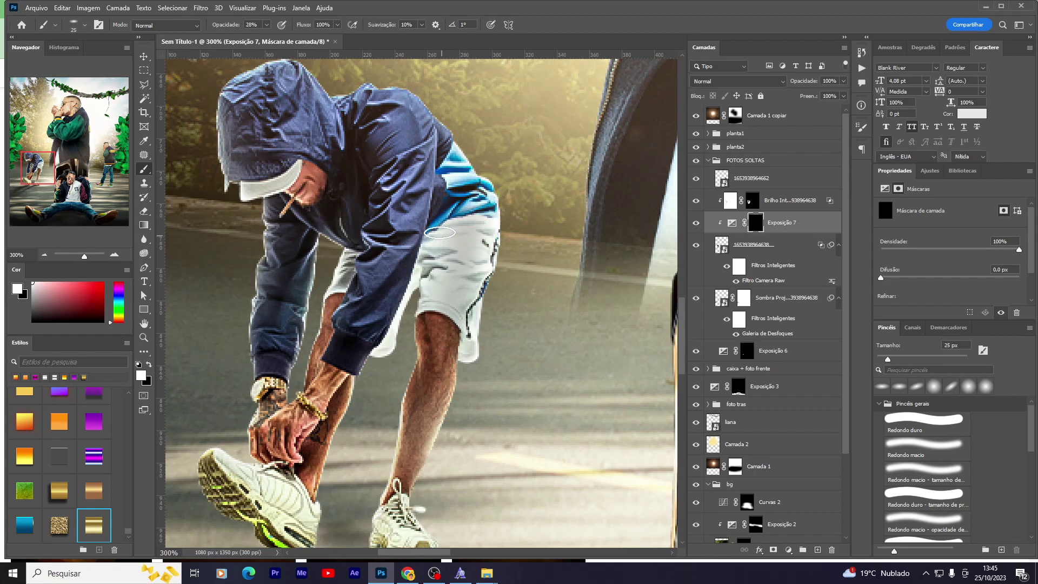
key("bracketleft")
left_click_drag(347, 347, 401, 148)
Step: Paint the darkening over both shoes and the lower leg from knee to ankle
scroll(364, 348, "down", 2)
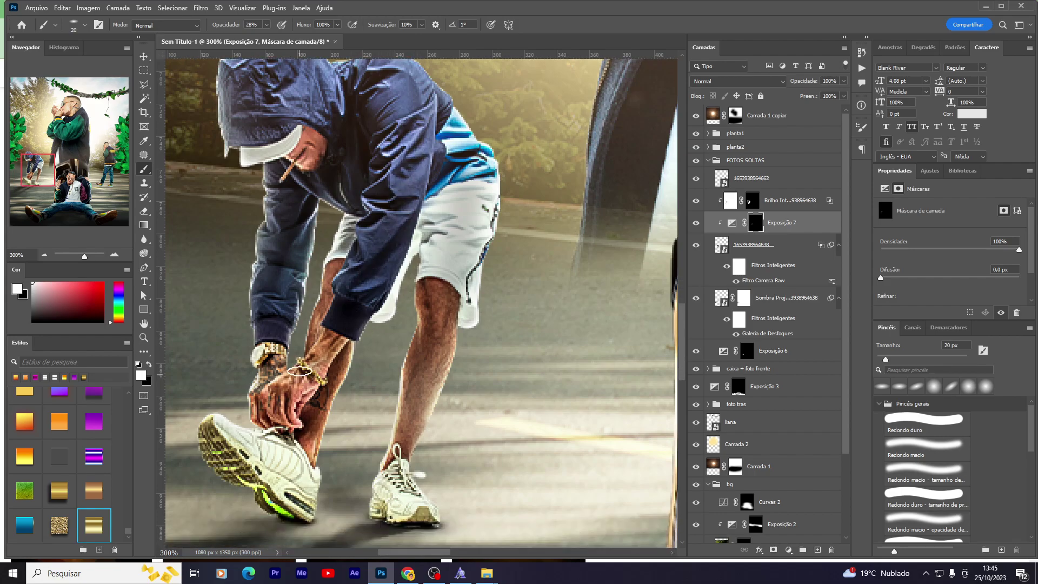
scroll(319, 370, "down", 2)
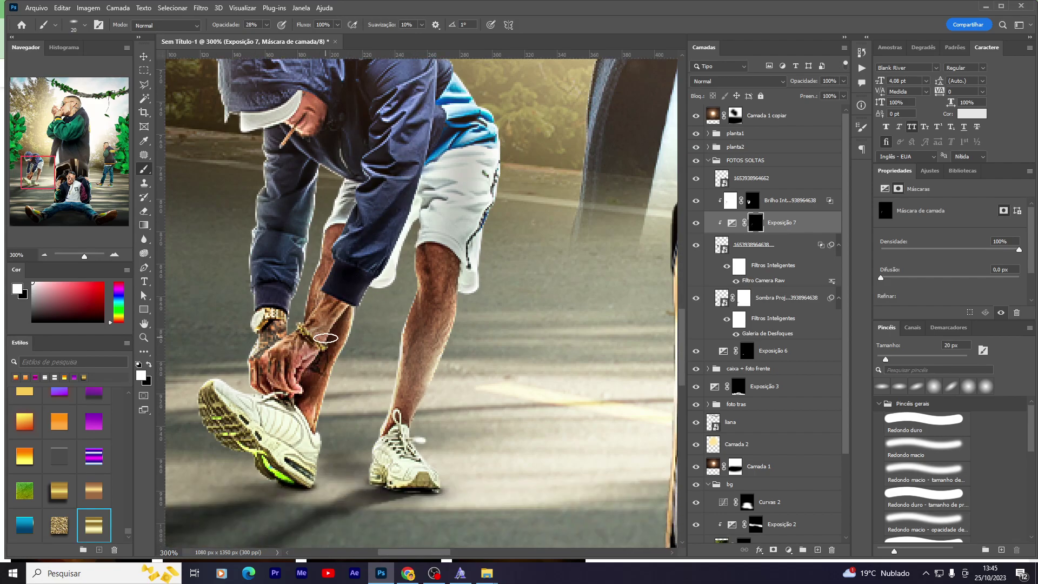
mouse_move(289, 422)
left_mouse_down()
mouse_move(274, 440)
mouse_move(255, 427)
left_mouse_up()
key("bracketright")
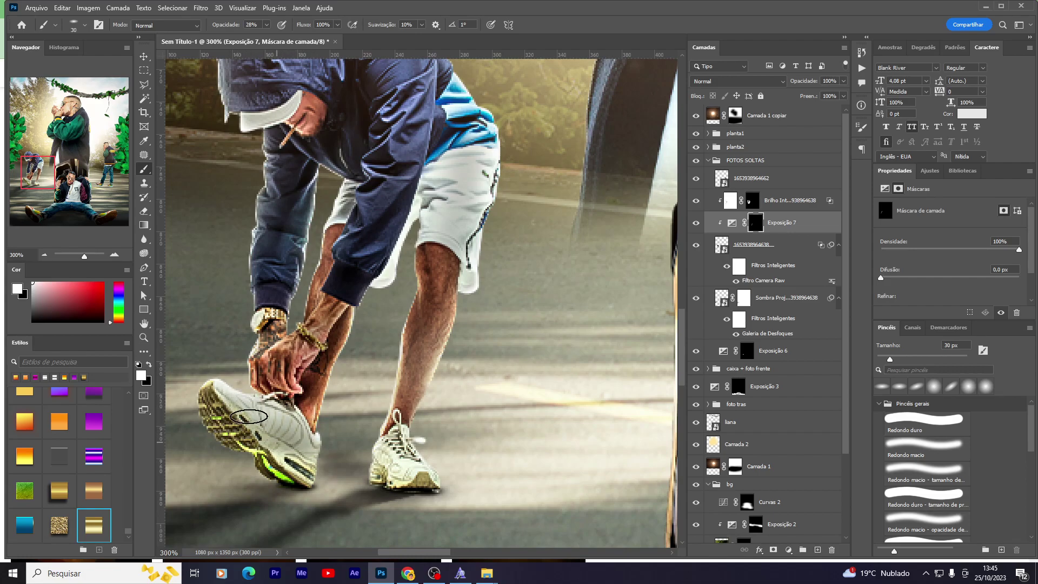
mouse_move(396, 466)
left_mouse_down()
mouse_move(418, 480)
mouse_move(403, 389)
left_mouse_up()
left_click_drag(429, 256, 399, 432)
Step: Touch up the jacket hem and shorts edge with a 15 px brush
scroll(403, 427, "up", 2)
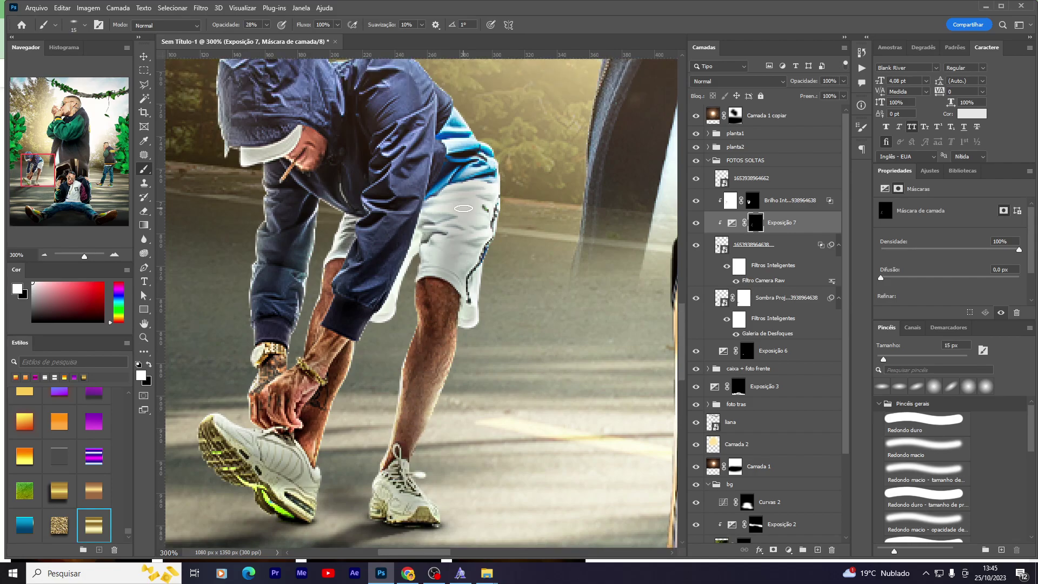
scroll(433, 319, "up", 2)
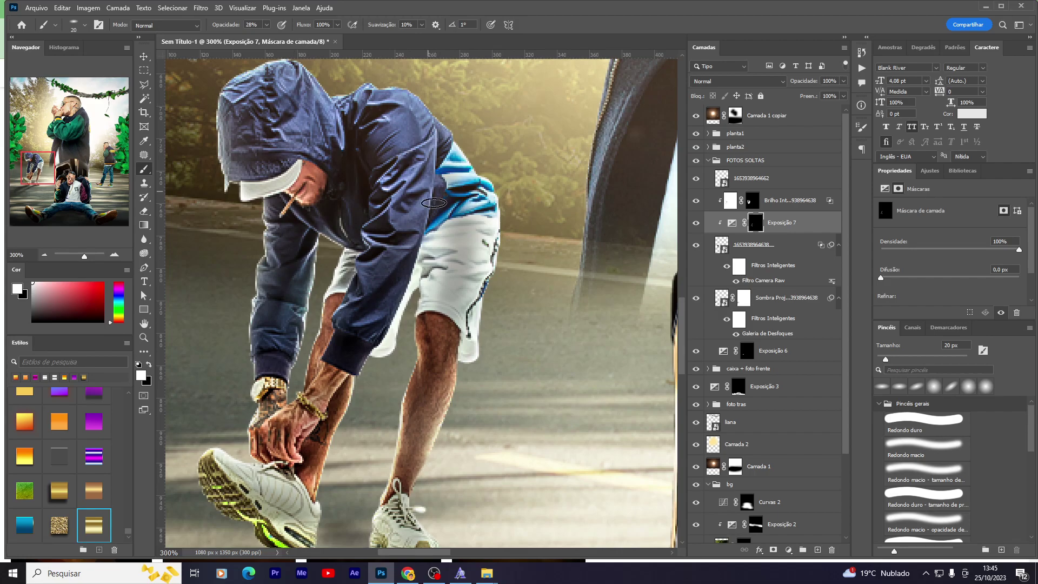
key("bracketleft")
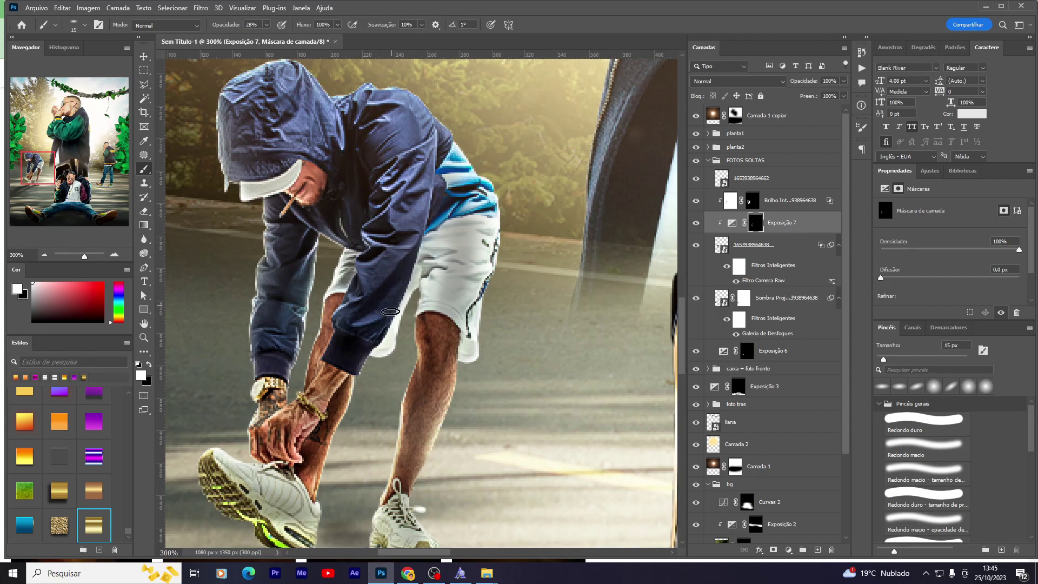
left_click_drag(390, 312, 393, 323)
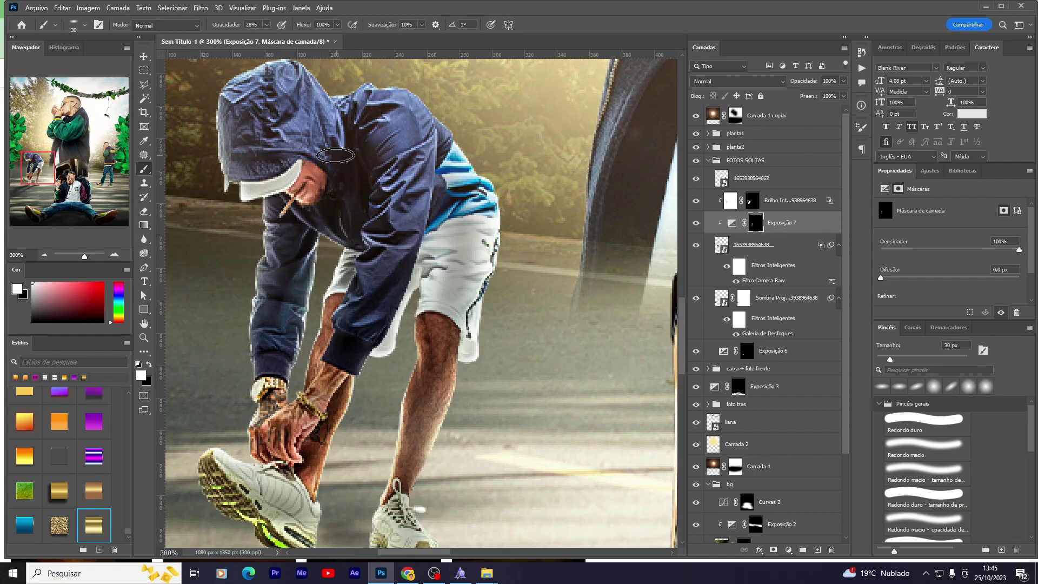
key("bracketright")
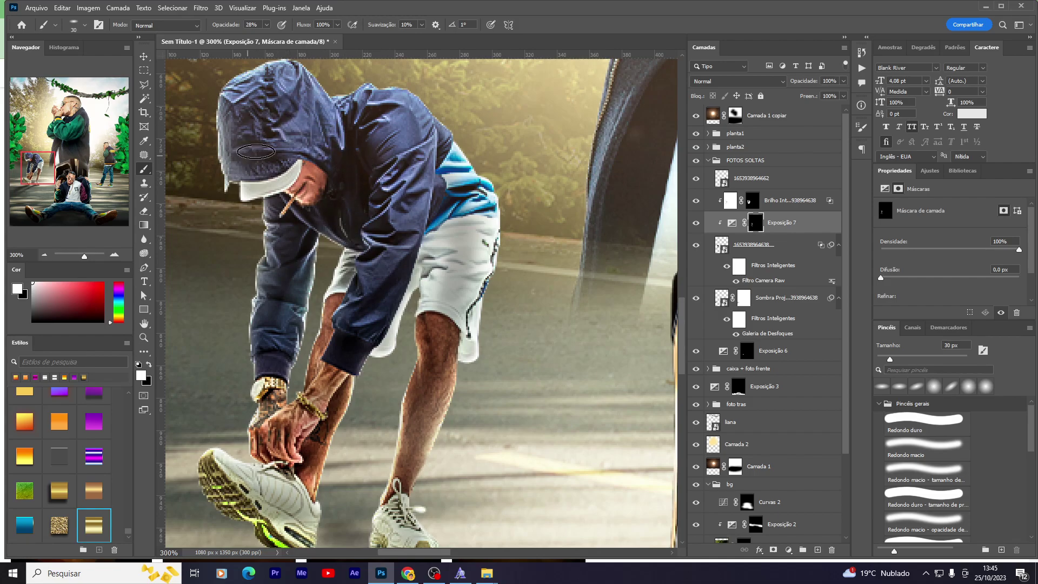
key("bracketleft")
scroll(285, 281, "up", 2)
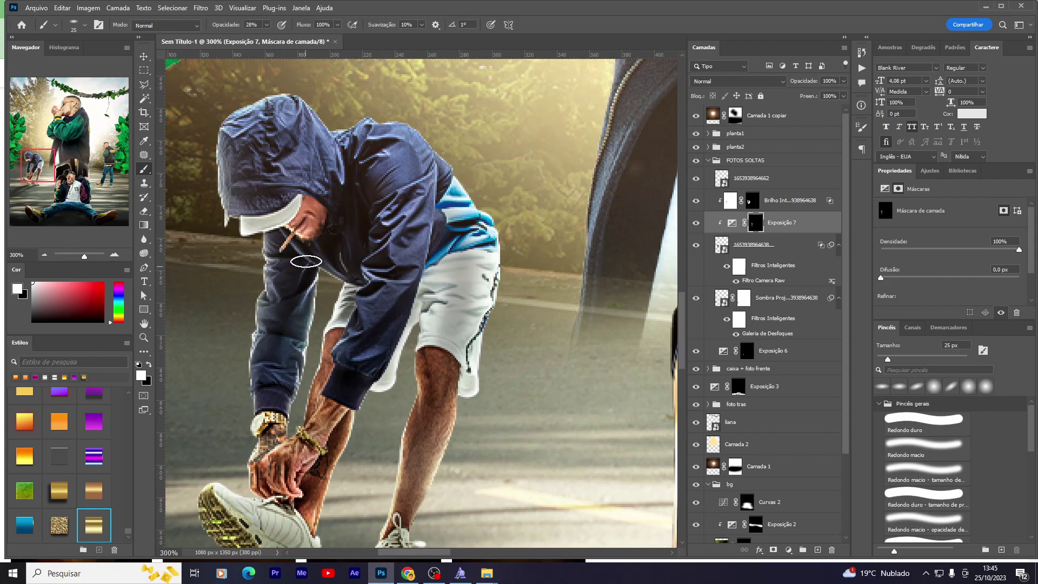
scroll(539, 312, "up", 2)
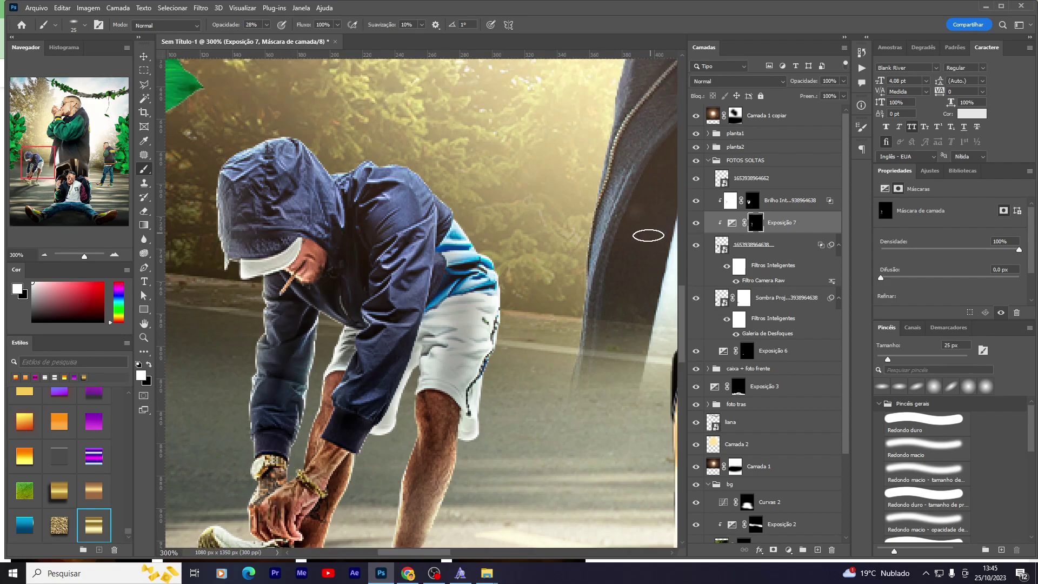
Step: Toggle the Exposição 7 darkening off and on to compare, then return to the Move tool
left_click(695, 223)
left_click(696, 222)
left_click(696, 222)
left_click(696, 223)
left_click(695, 223)
key("v")
scroll(419, 249, "down", 2)
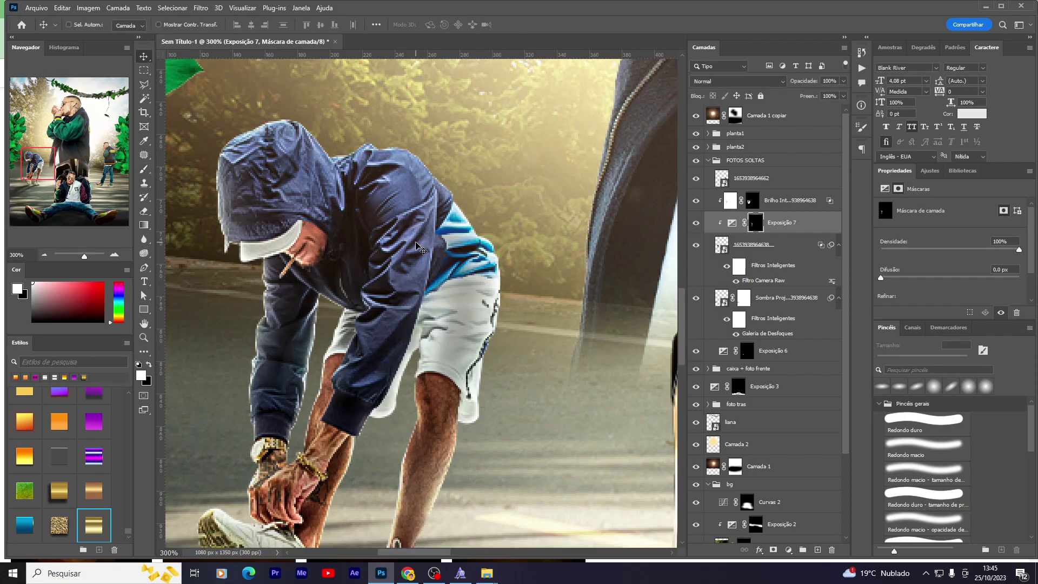
scroll(419, 248, "down", 5)
scroll(417, 163, "down", 5)
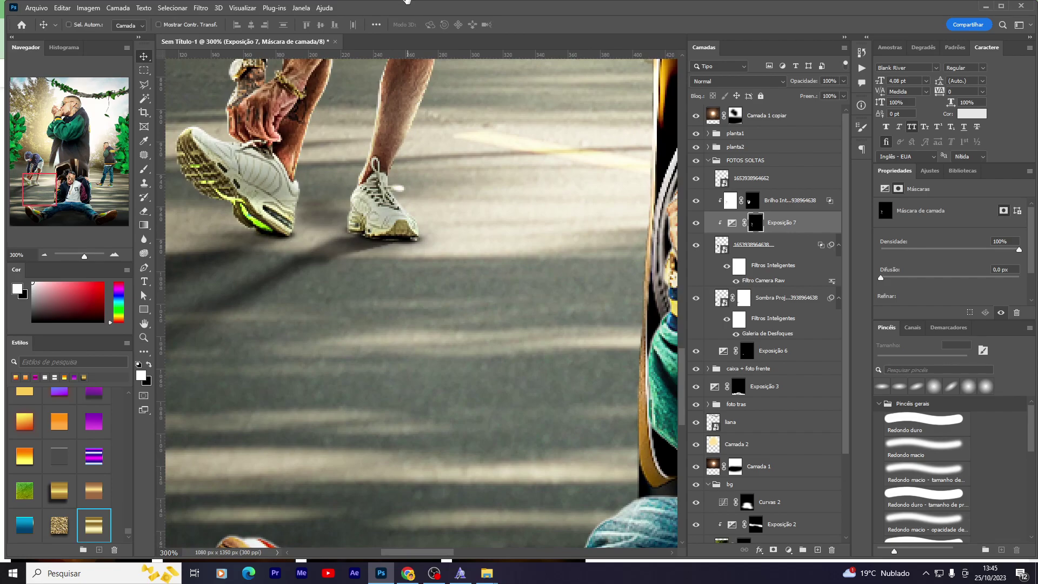
Step: Paint a shadow under the right shoe's heel and set brush opacity to 68%
scroll(421, 302, "up", 3)
scroll(422, 303, "left", 3)
key("b")
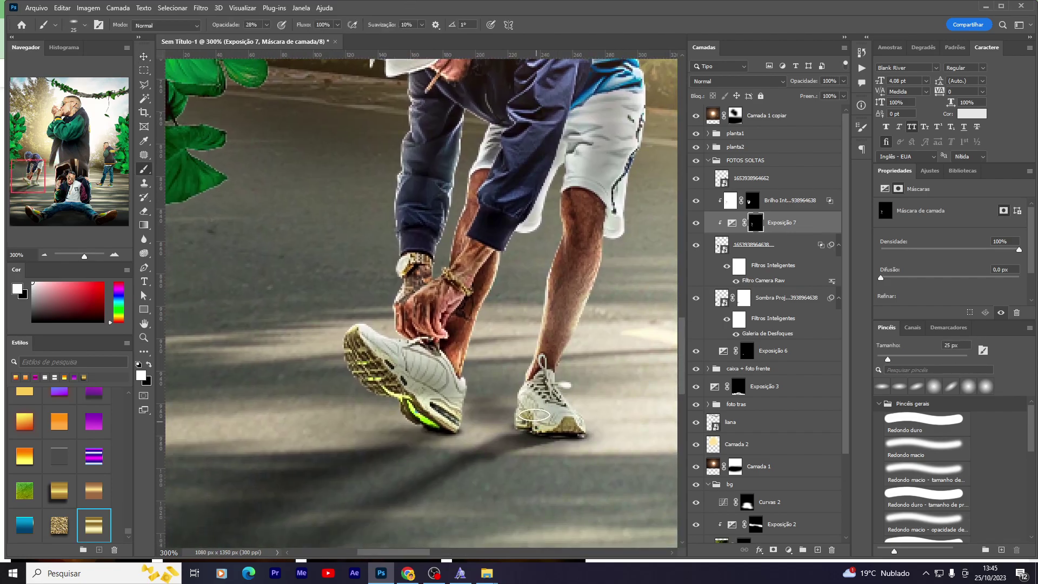
left_click_drag(534, 415, 510, 420)
left_click(266, 25)
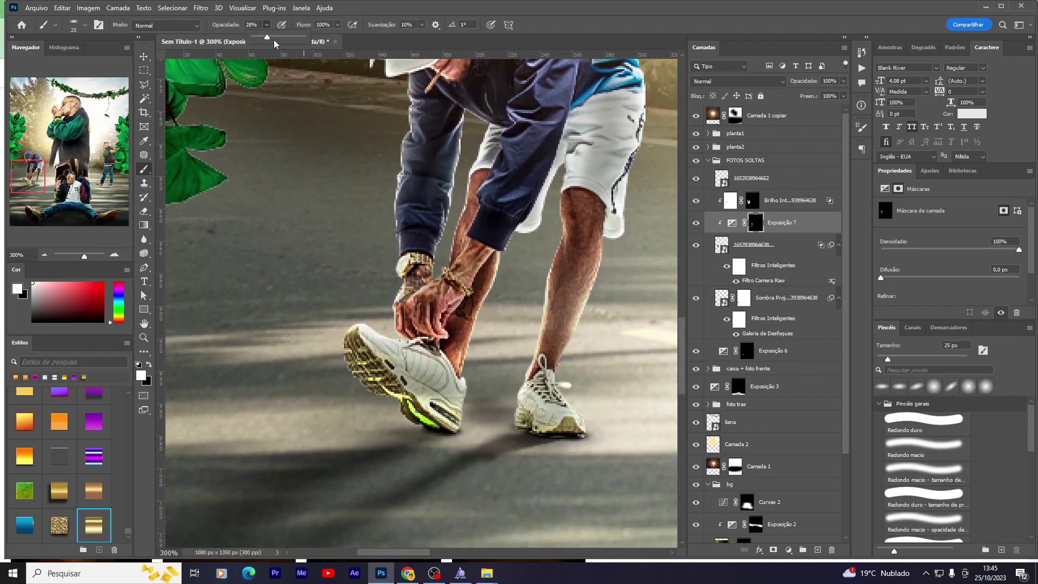
left_click_drag(287, 38, 286, 38)
Step: Refine the shoe shadows with a 15–25 px brush, then clean up with a 25 px eraser
key("bracketleft")
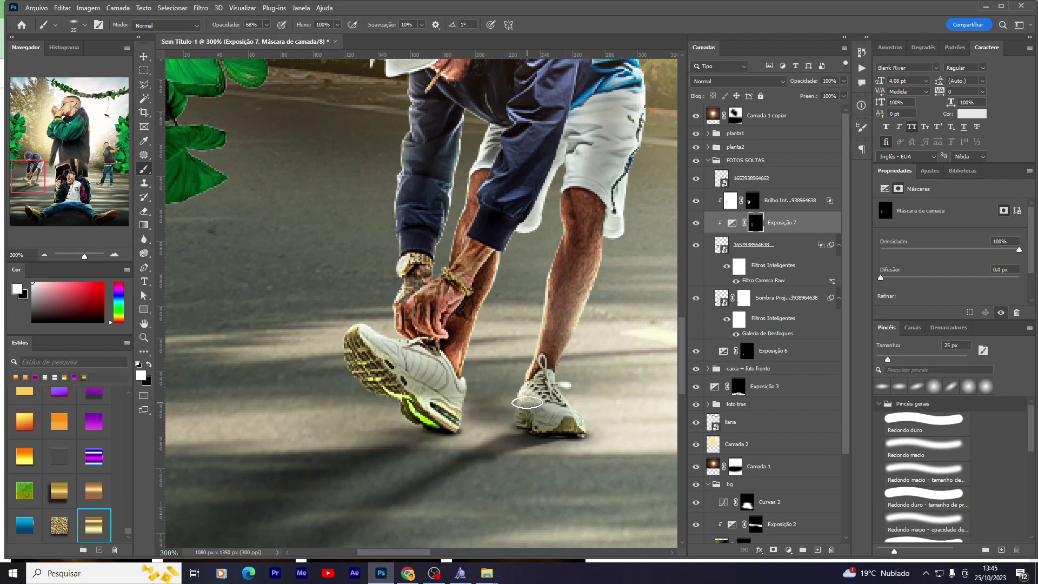
key("bracketleft")
key("bracketleft")
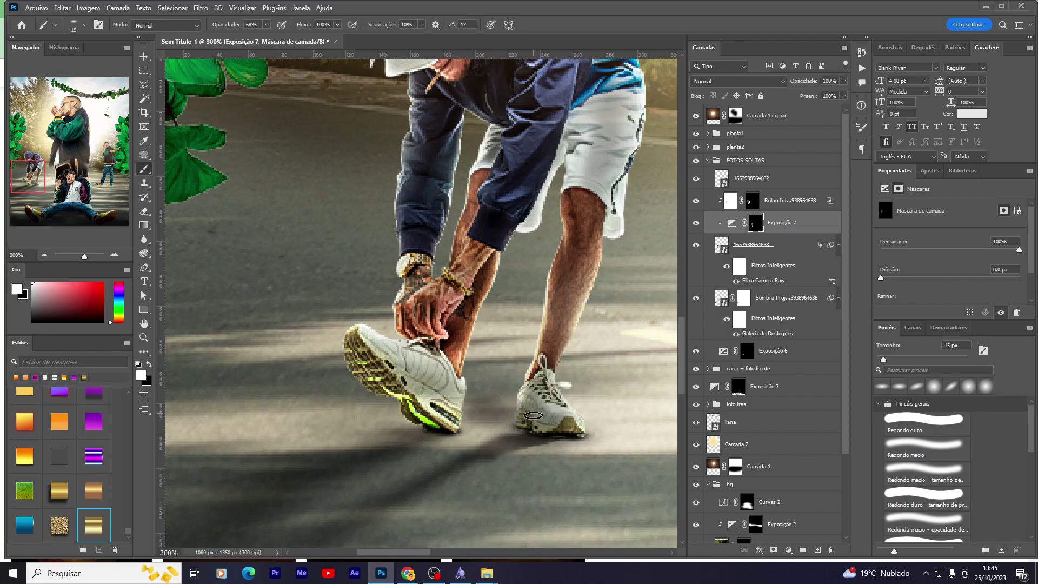
key("bracketright")
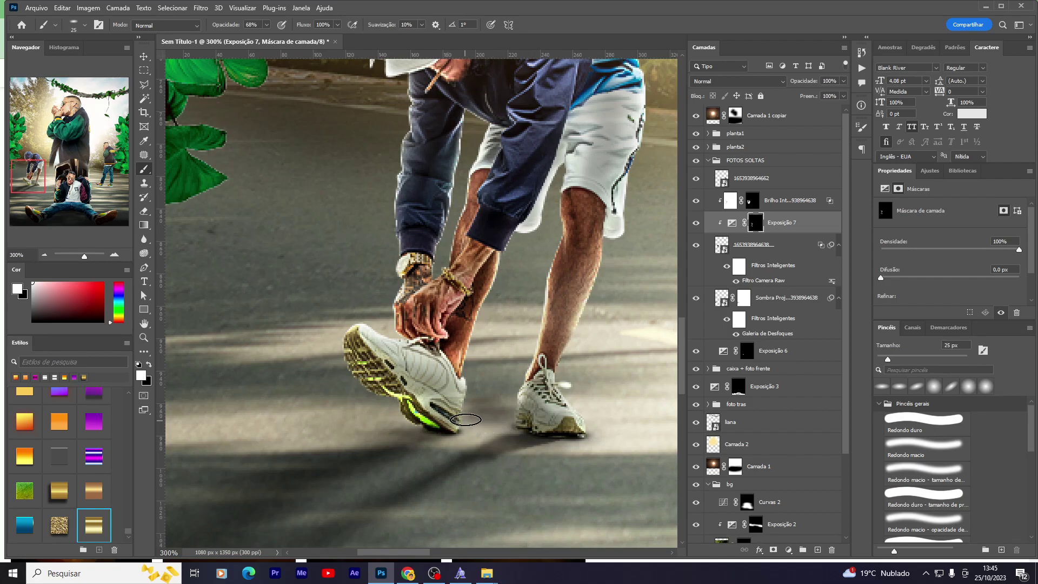
key("bracketleft")
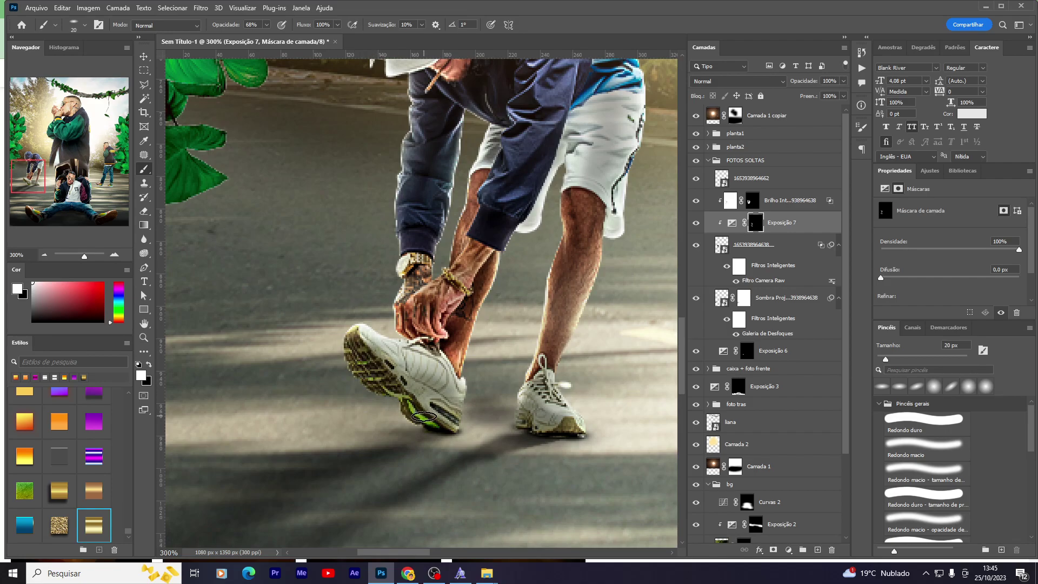
key("bracketright")
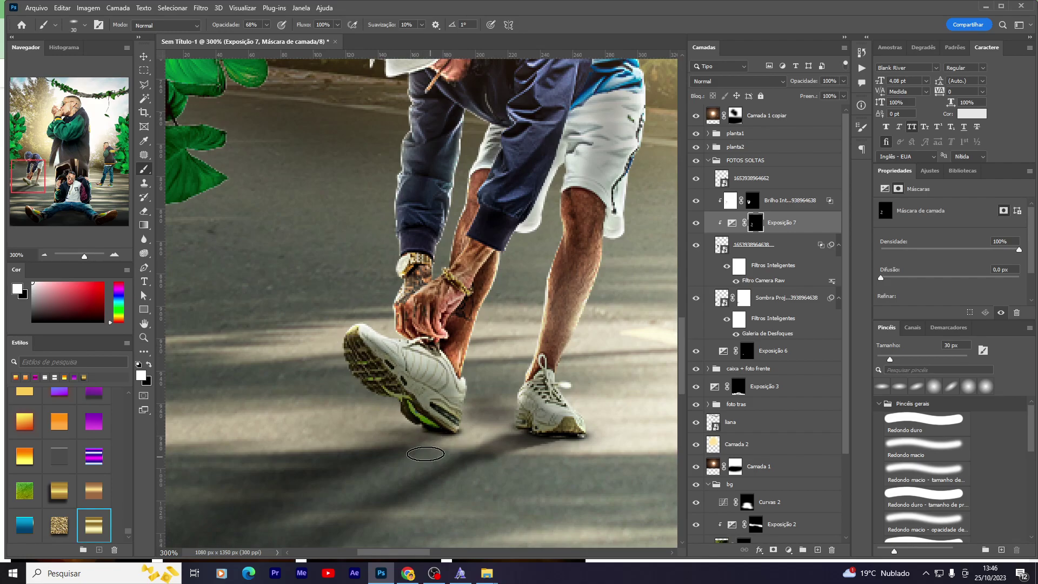
key("e")
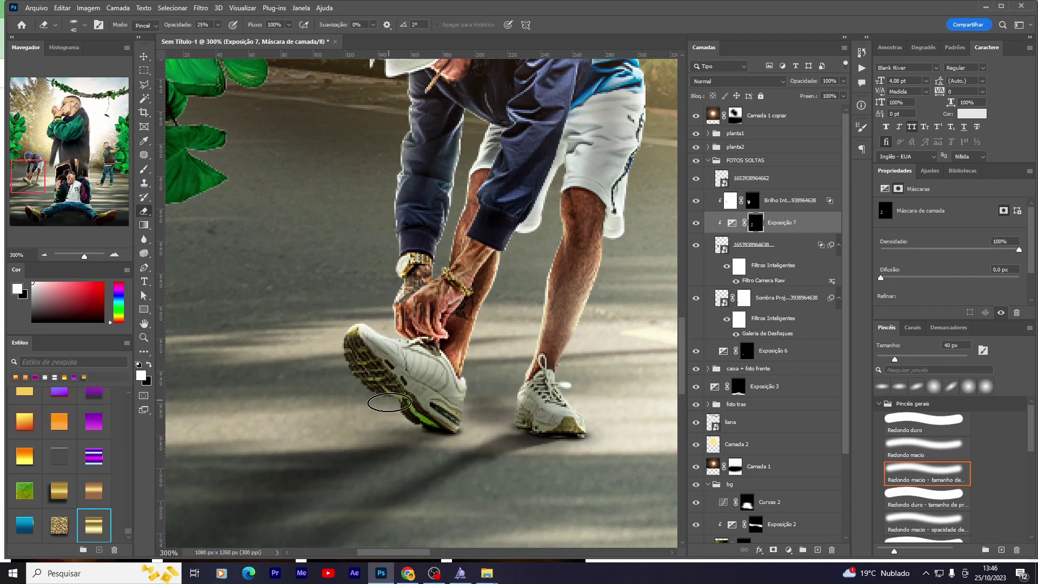
key("bracketleft")
key("bracketleft")
key("bracketleft")
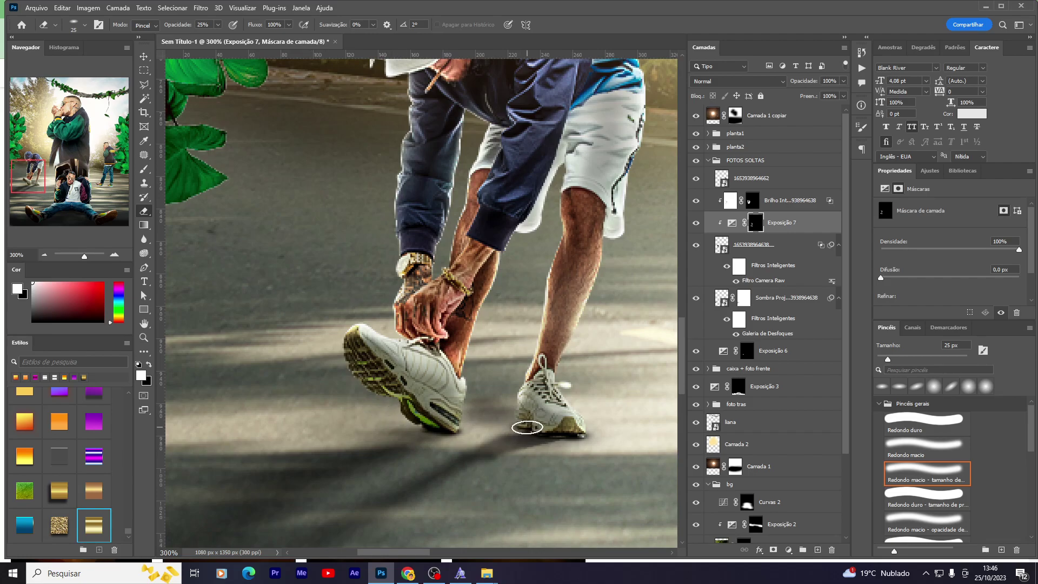
Step: Group the bent-over man's three layers into Agrupar 1, after undoing a four-layer grouping
key("v")
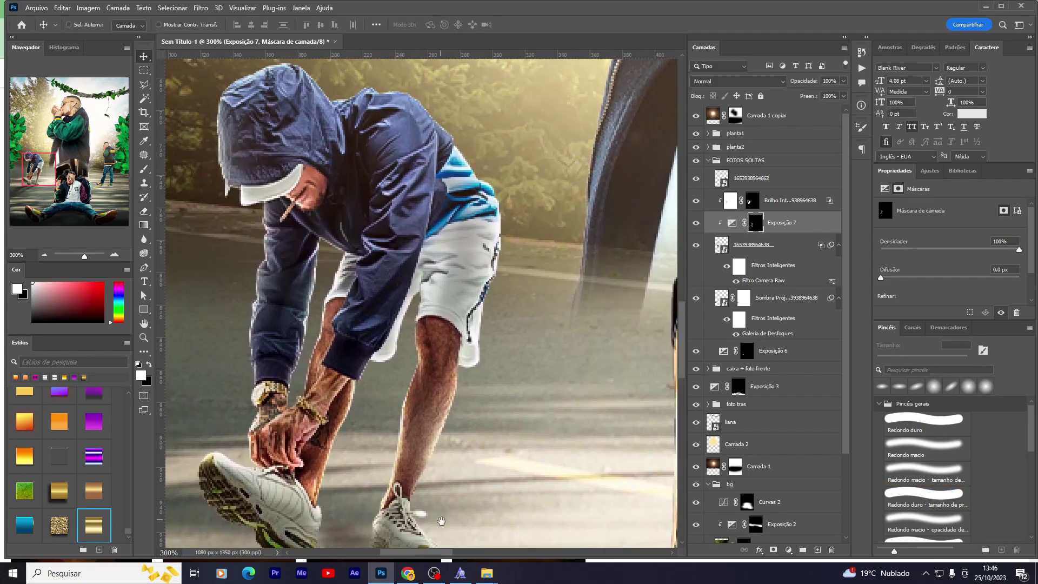
left_click_drag(520, 404, 207, 359)
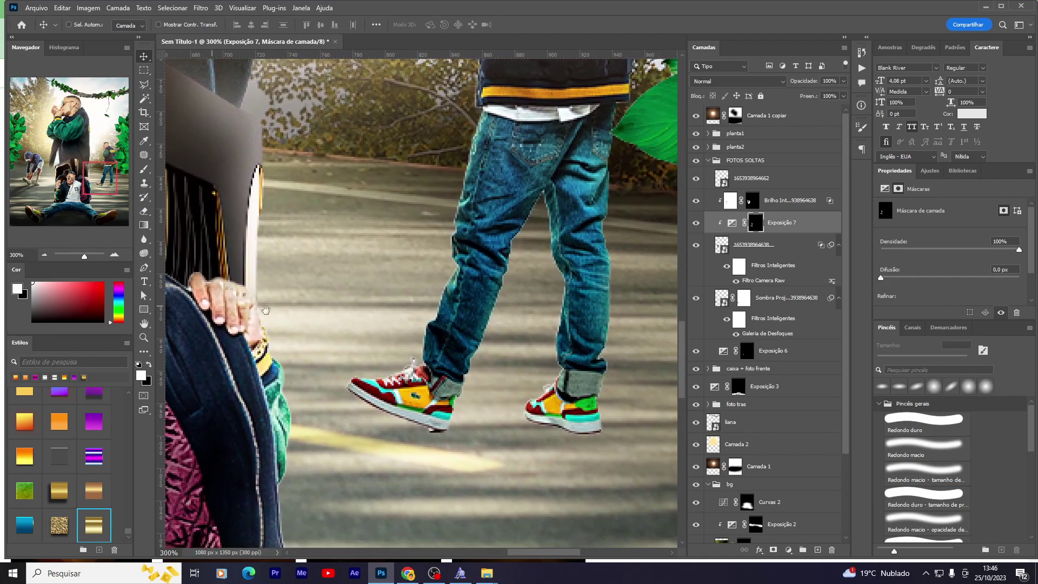
left_click_drag(519, 379, 303, 378)
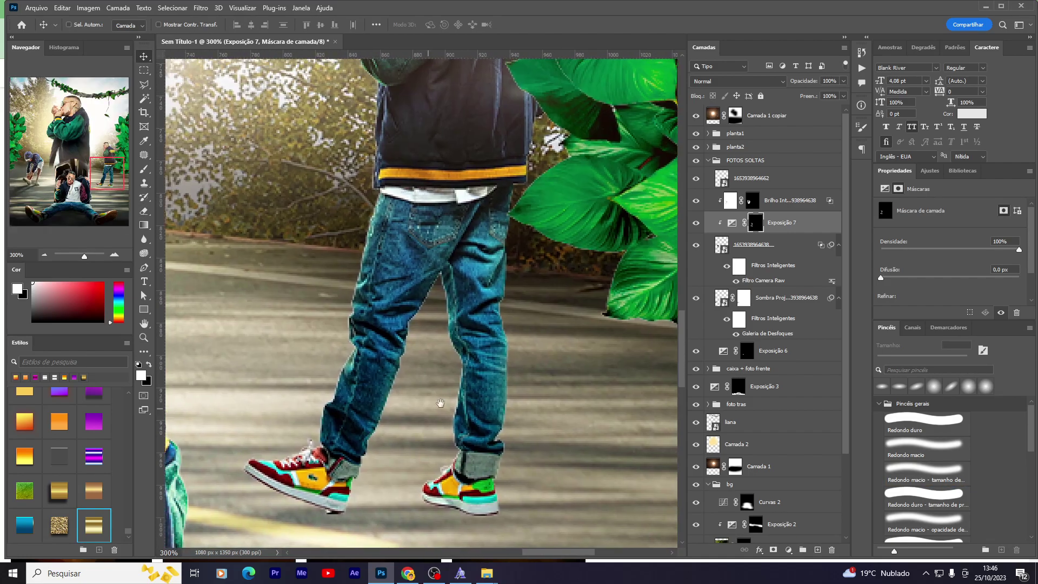
left_click(780, 251)
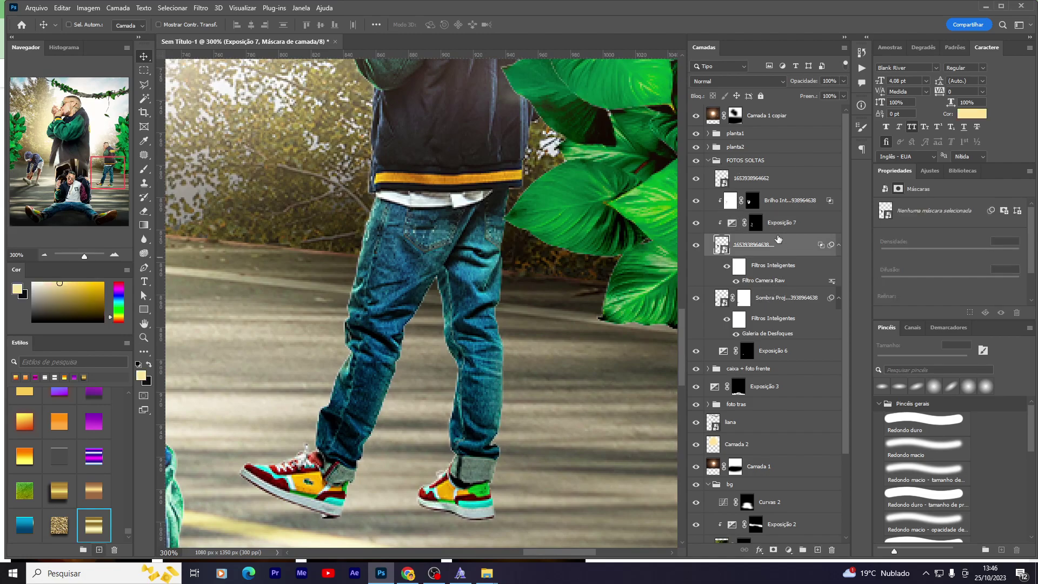
left_click(778, 184, "shift")
key("ctrl+g")
left_click(696, 176)
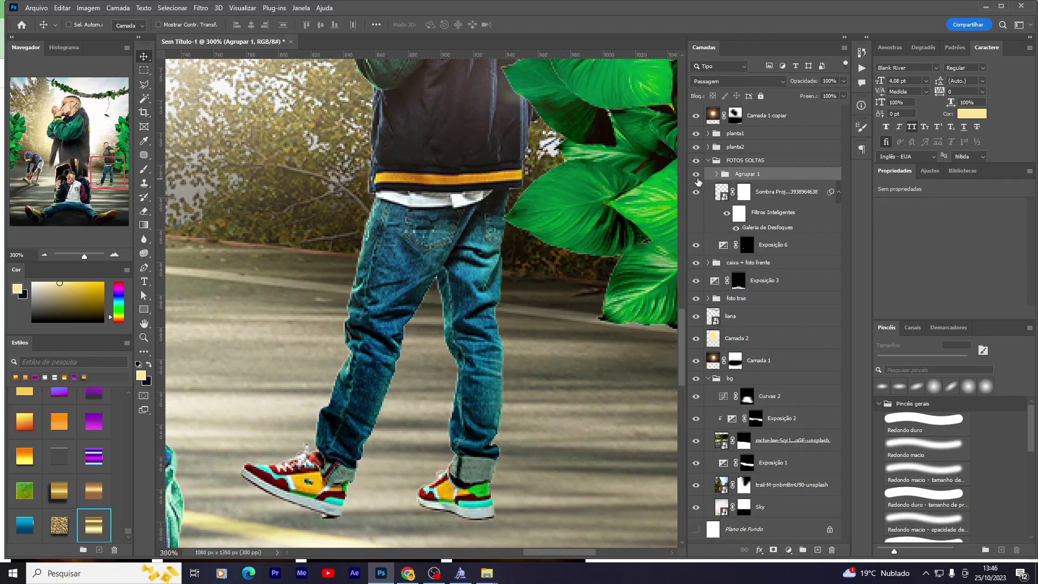
left_click(698, 180)
key("ctrl+shift+g")
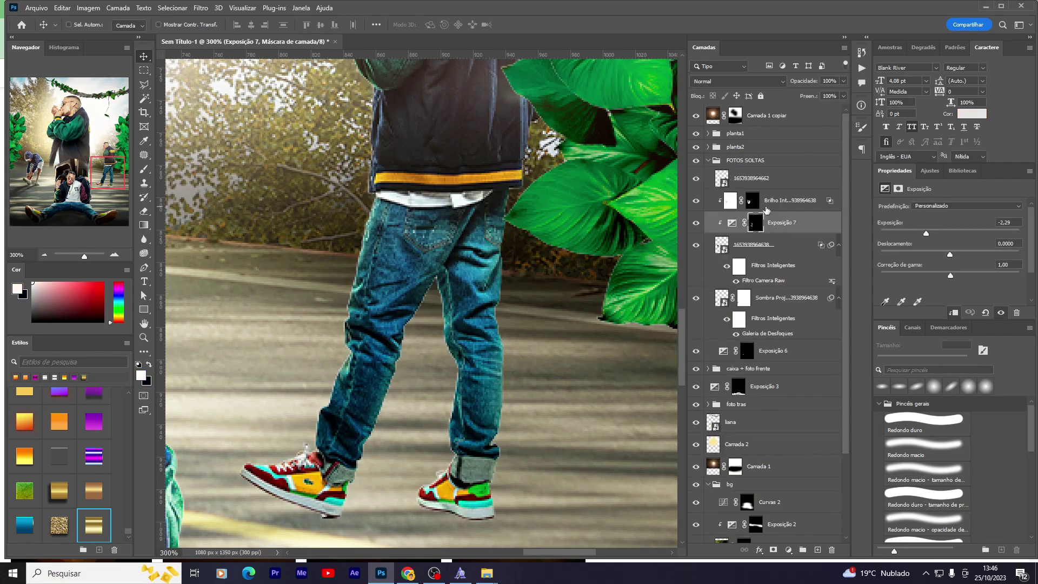
left_click(786, 247)
left_click(790, 203, "shift")
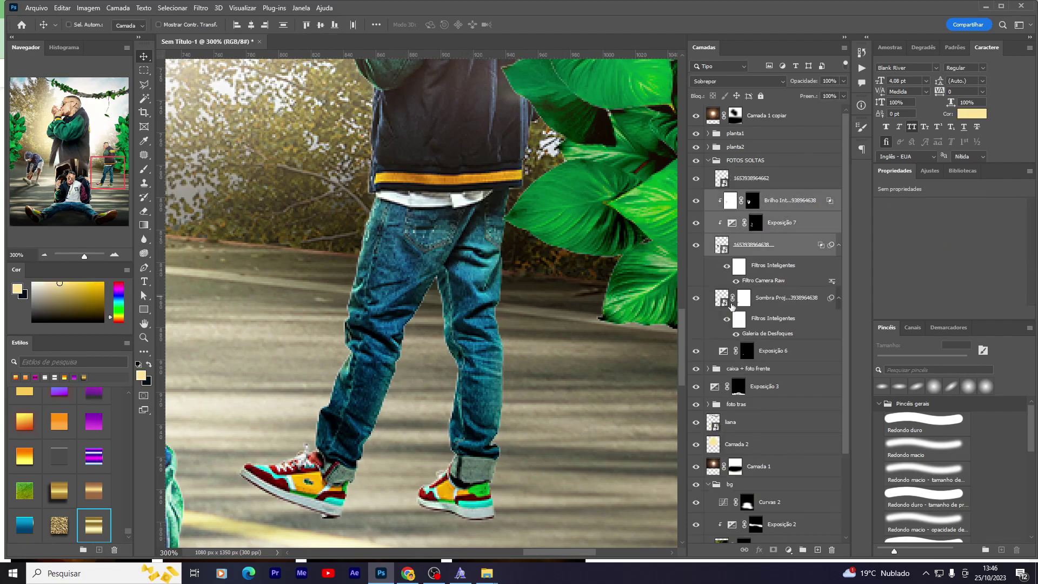
key("ctrl+g")
Step: Paint a dark shadow under the walking man's right sneaker on the Exposição 6 mask at 39% opacity
left_click(747, 267)
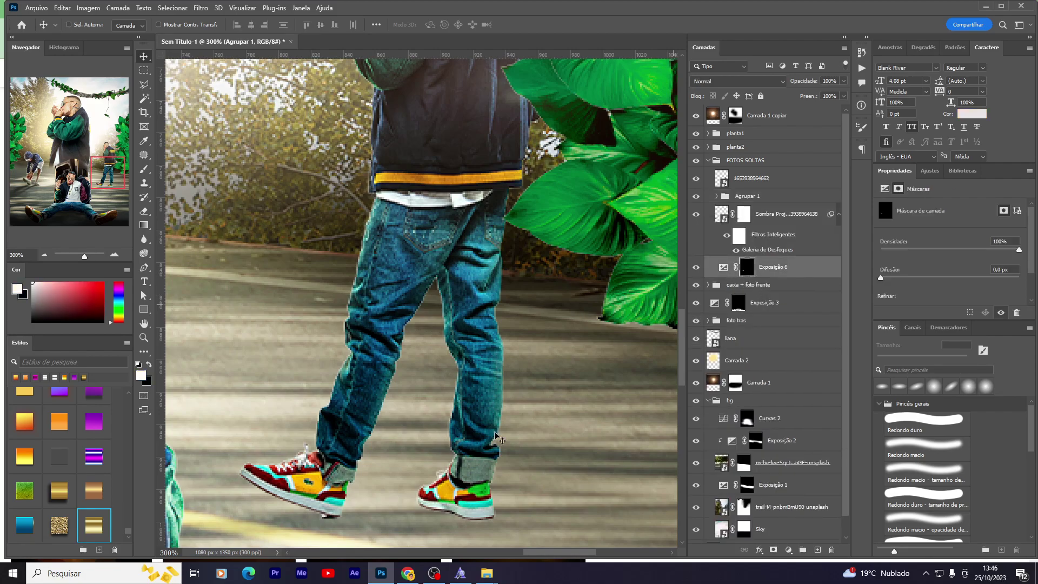
key("b")
scroll(465, 505, "down", 1)
mouse_move(465, 493)
left_mouse_down()
mouse_move(447, 485)
mouse_move(481, 494)
left_mouse_up()
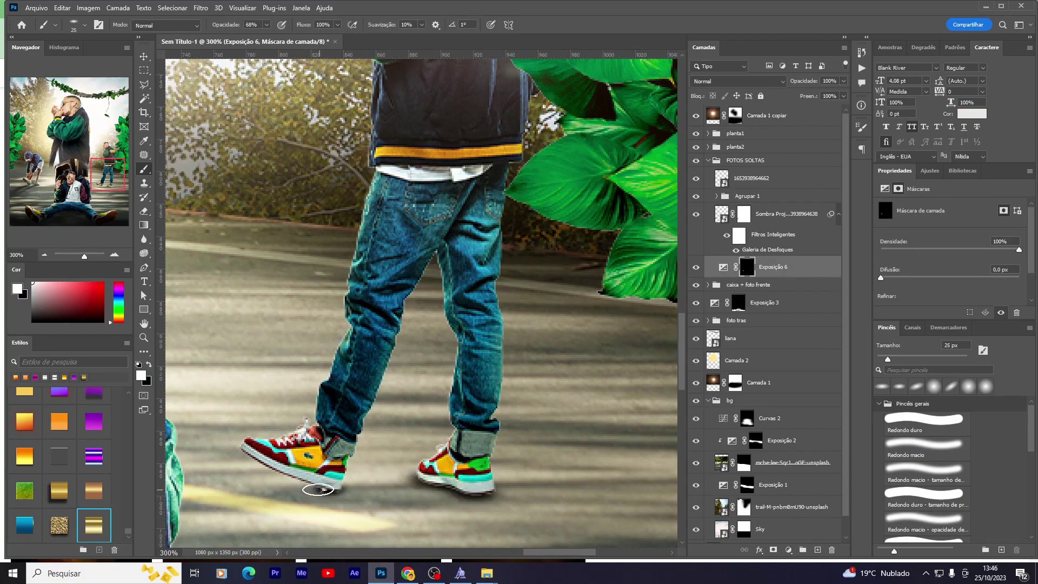
key("bracketright")
key("bracketright")
left_click_drag(267, 25, 254, 39)
key("bracketright")
left_click_drag(464, 505, 398, 499)
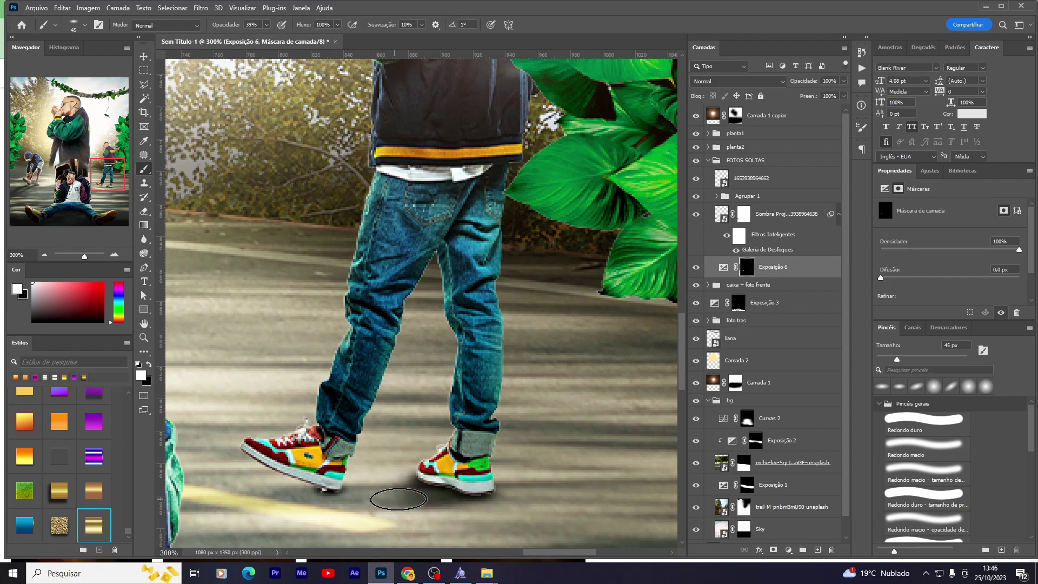
Step: Add soft shadows under both sneakers with a 45 px brush at about 15% opacity
scroll(411, 476, "down", 1)
scroll(429, 433, "down", 1)
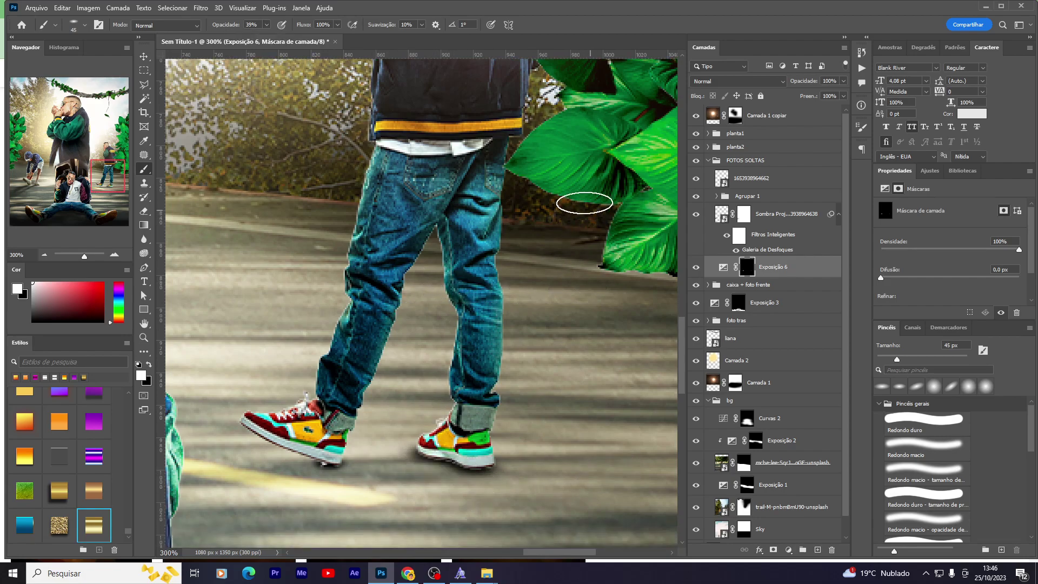
left_click(267, 25)
key("bracketright")
key("bracketright")
key("bracketright")
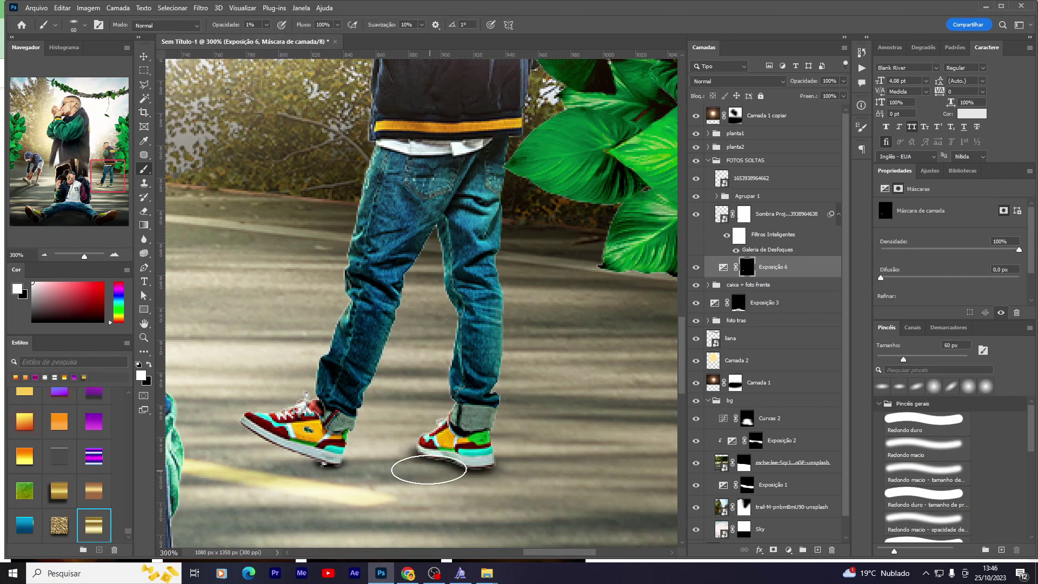
key("bracketleft")
key("bracketleft")
key("bracketleft")
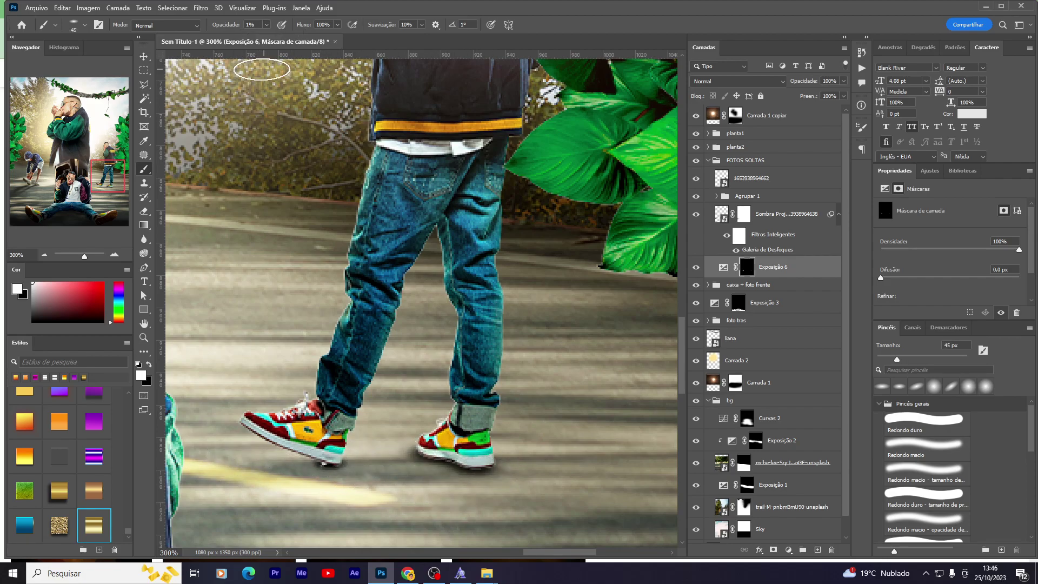
left_click_drag(269, 26, 275, 42)
left_click_drag(284, 464, 278, 464)
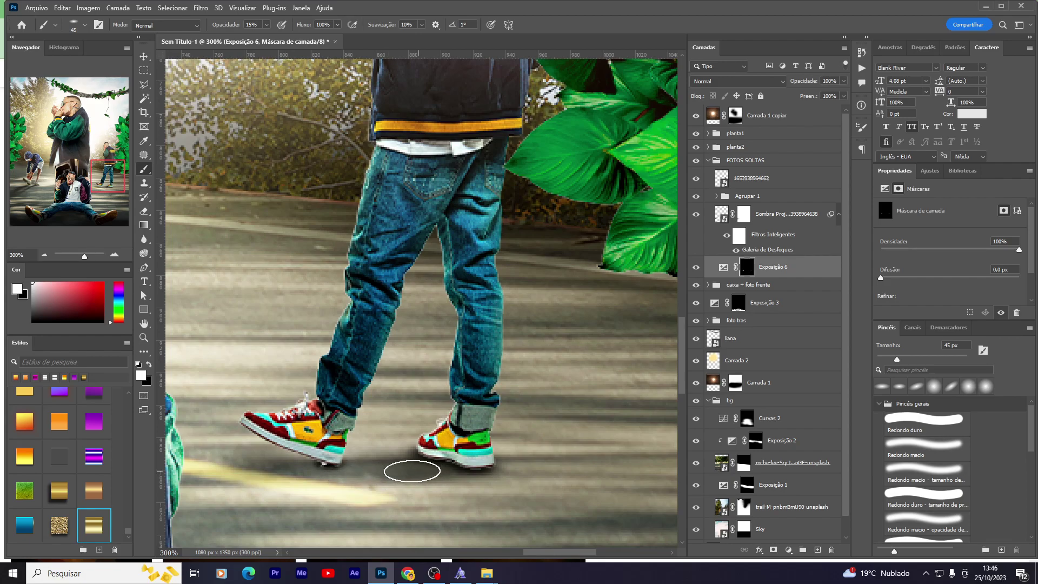
scroll(528, 461, "down", 1)
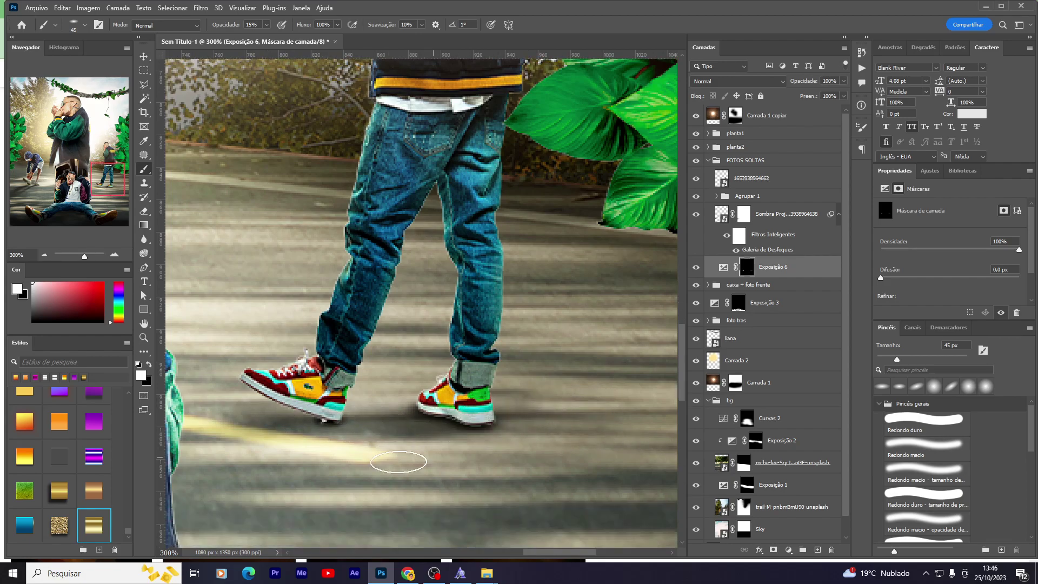
key("v")
scroll(244, 417, "down", 1)
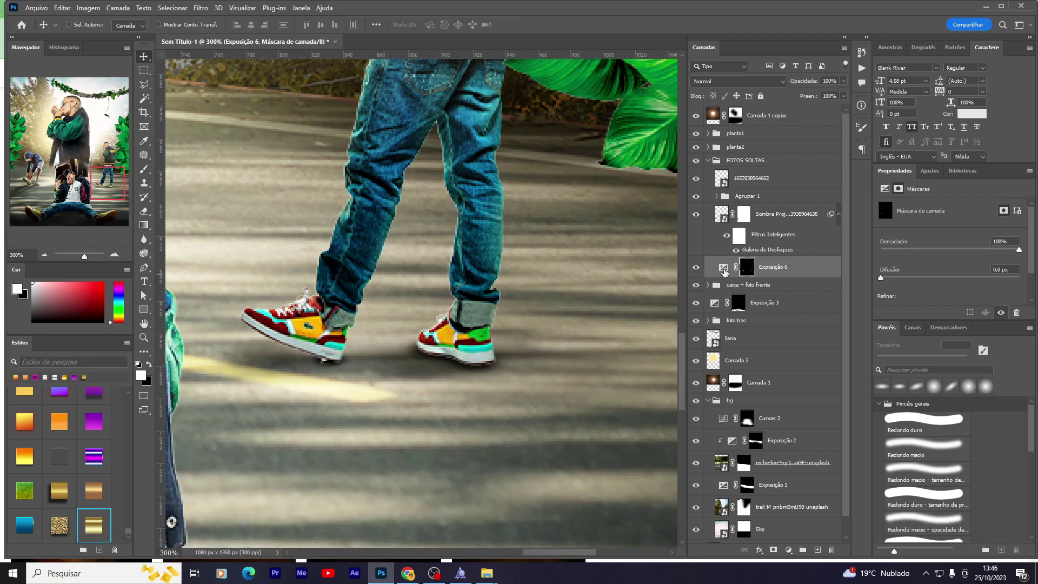
left_click(714, 216)
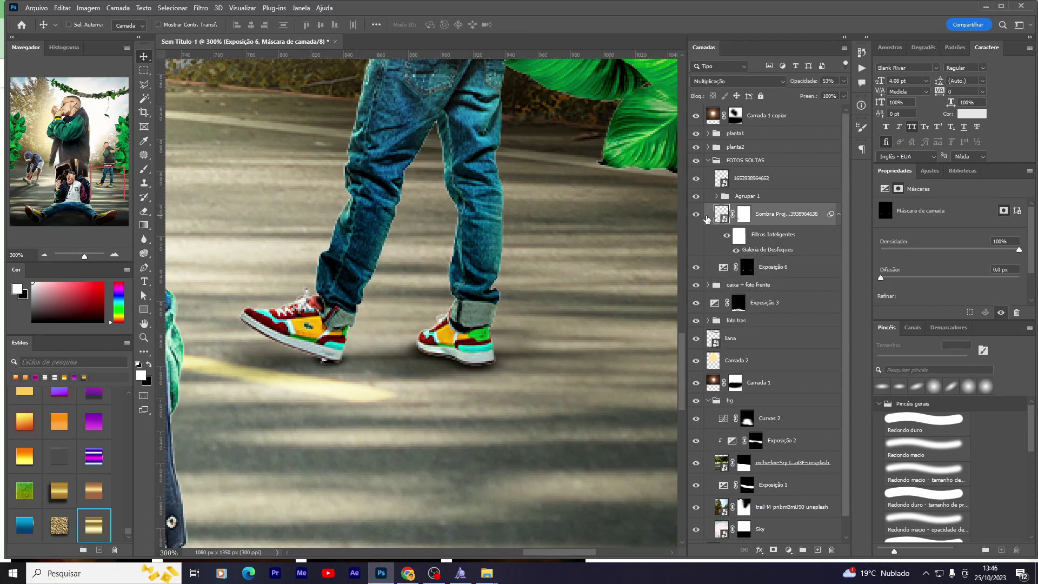
double_click(697, 215)
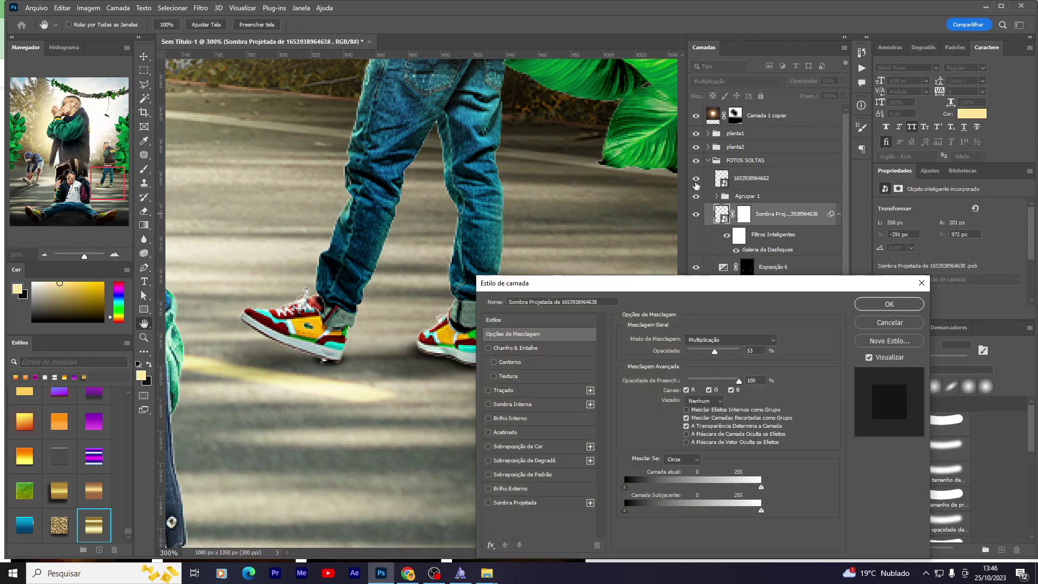
left_click(889, 323)
left_click(696, 178)
left_click(751, 178)
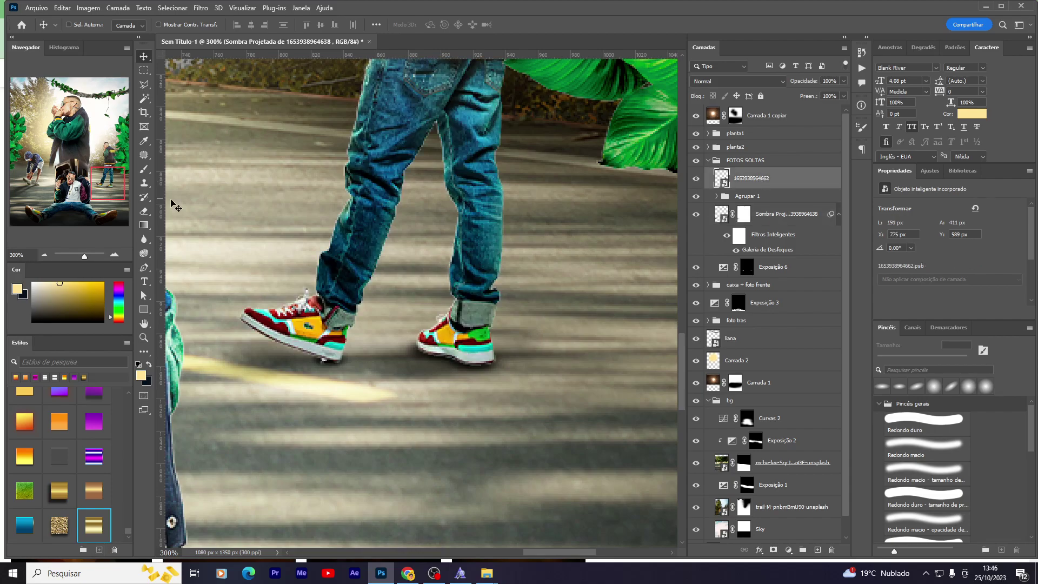
left_click(759, 551)
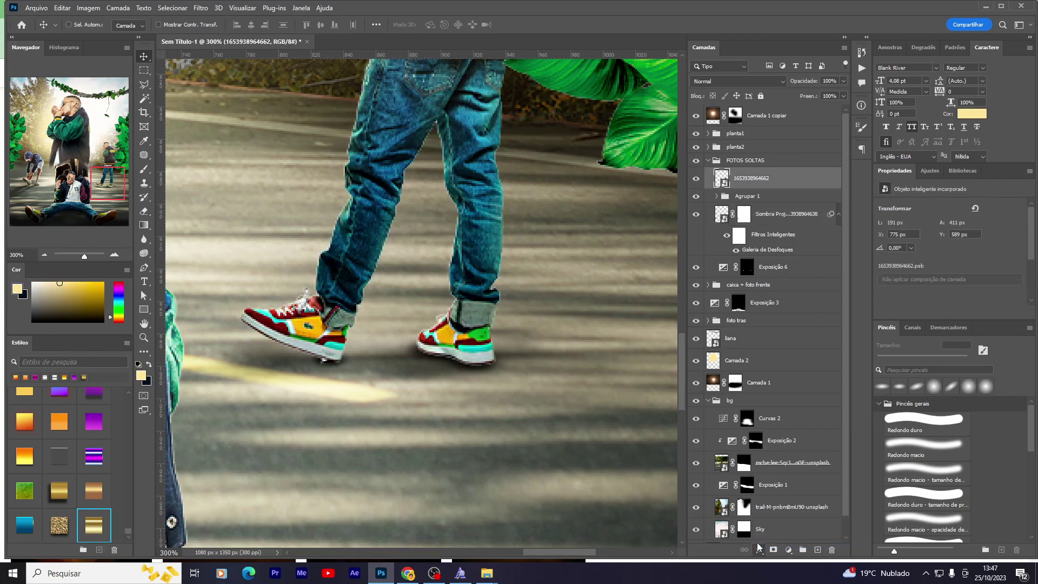
left_click(888, 304)
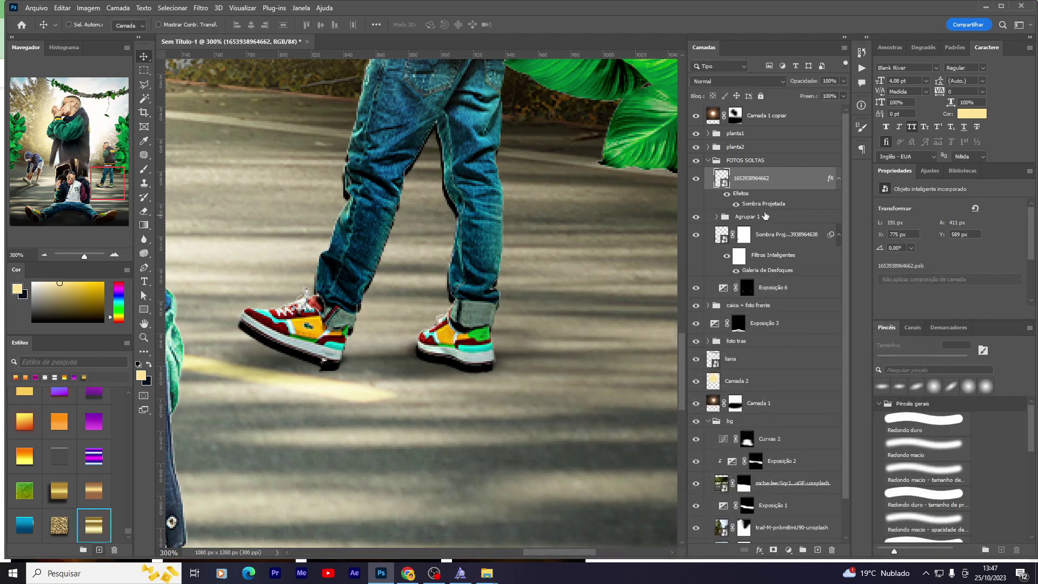
right_click(766, 205)
left_click(820, 380)
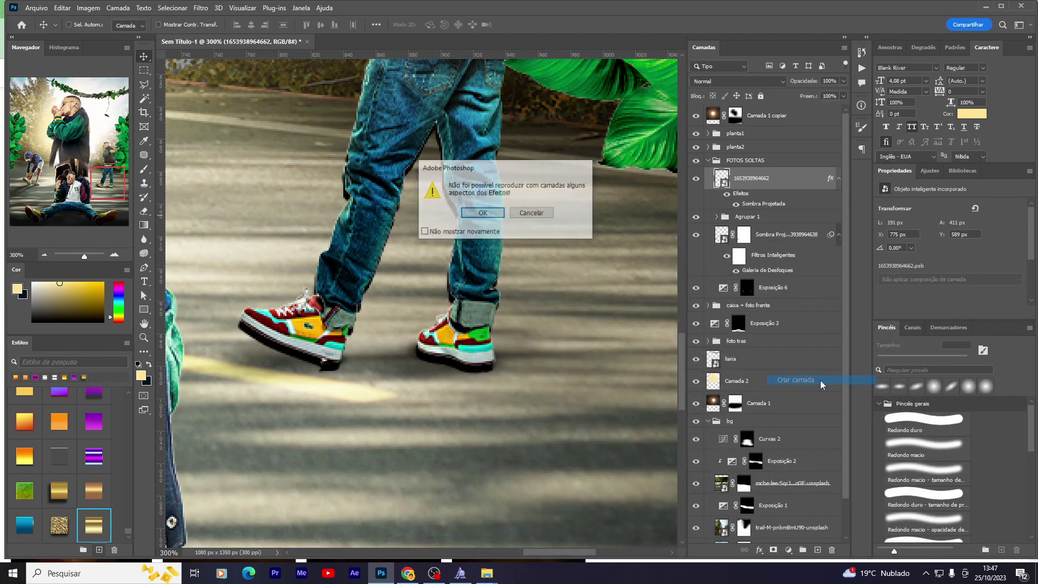
key("Return")
Step: Flip and skew the Sombra Projetada shadow down across the road
key("ctrl+minus")
key("ctrl+minus")
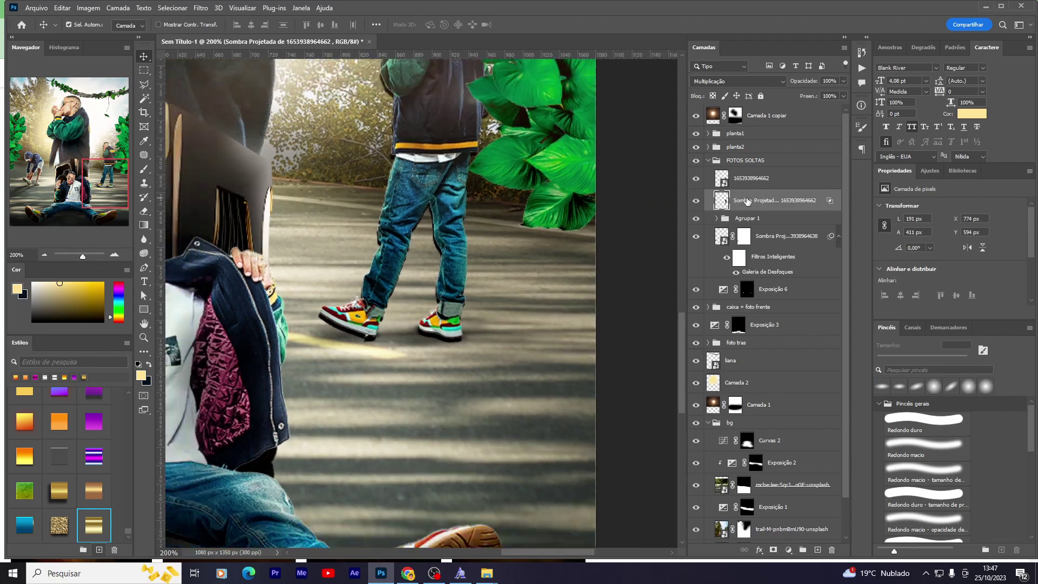
key("ctrl+minus")
key("ctrl+minus")
key("ctrl+t")
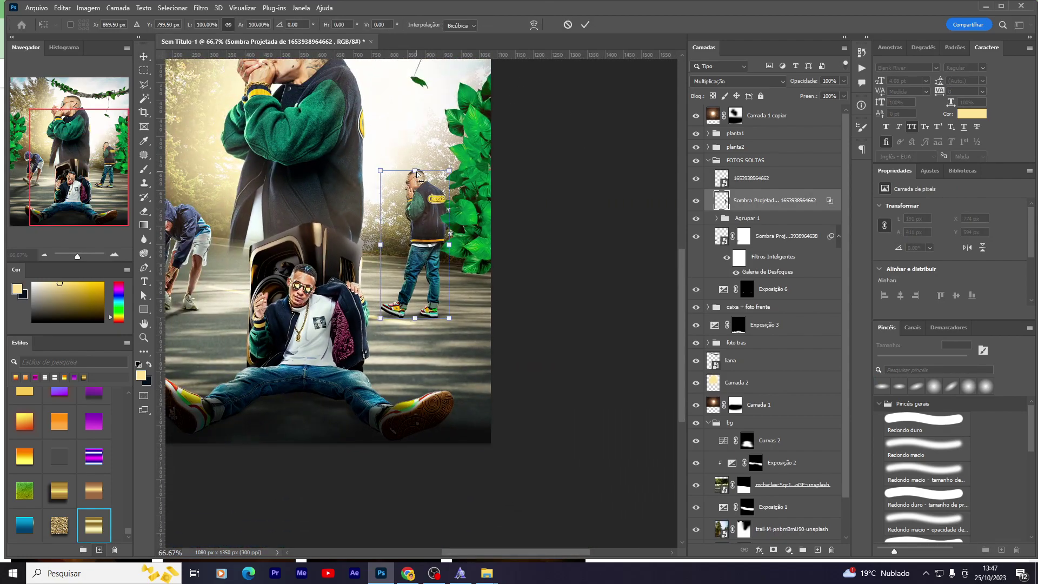
mouse_move(416, 171)
left_mouse_down()
mouse_move(496, 417)
mouse_move(497, 398)
left_mouse_up()
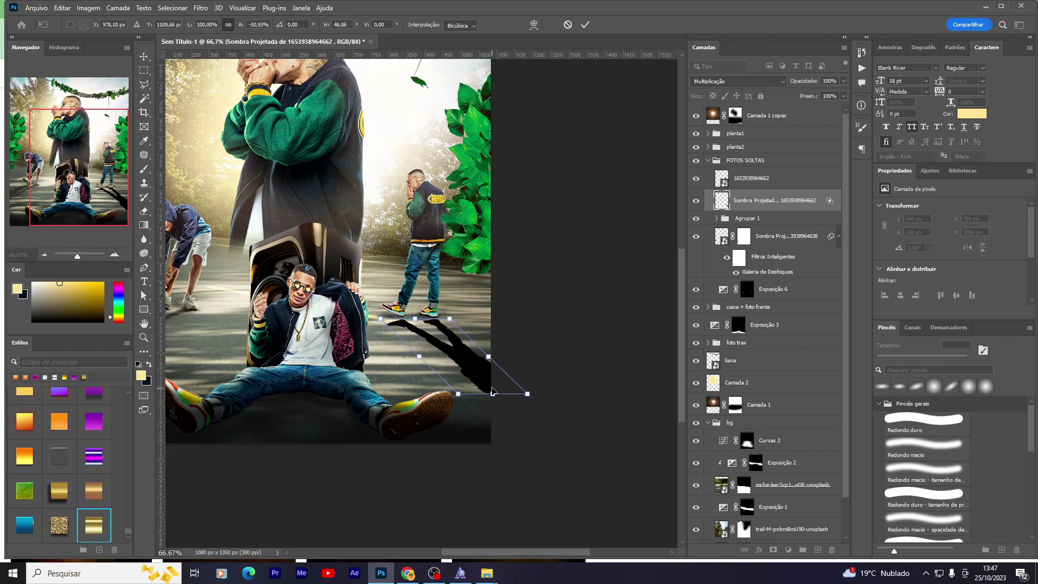
key("Return")
Step: Nudge the shadow up to meet the shoes and convert it to a smart object
scroll(493, 390, "down", 1)
scroll(493, 391, "up", 1)
scroll(493, 390, "up", 1)
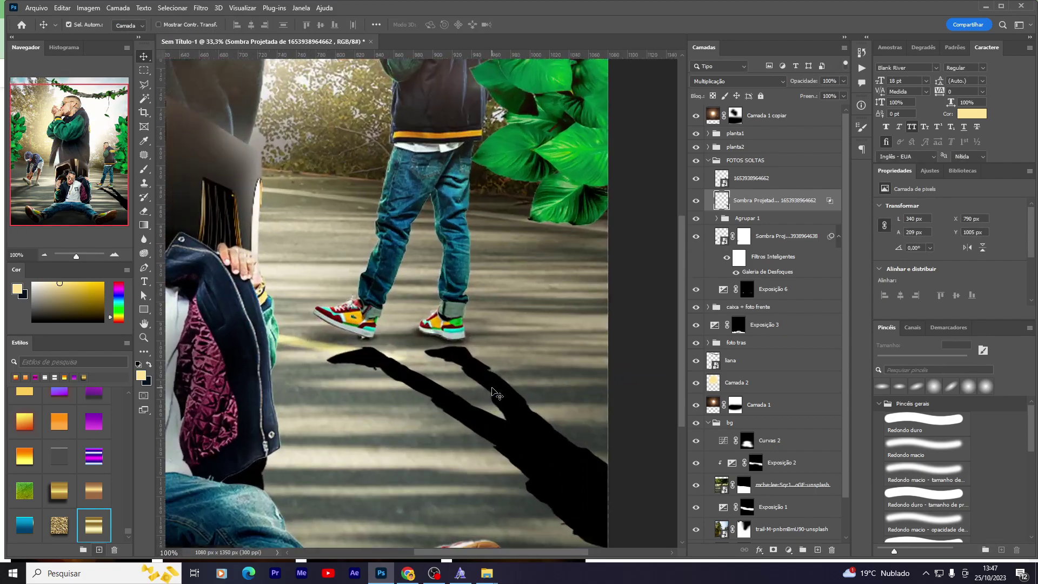
scroll(496, 395, "up", 2)
left_click_drag(505, 390, 505, 379)
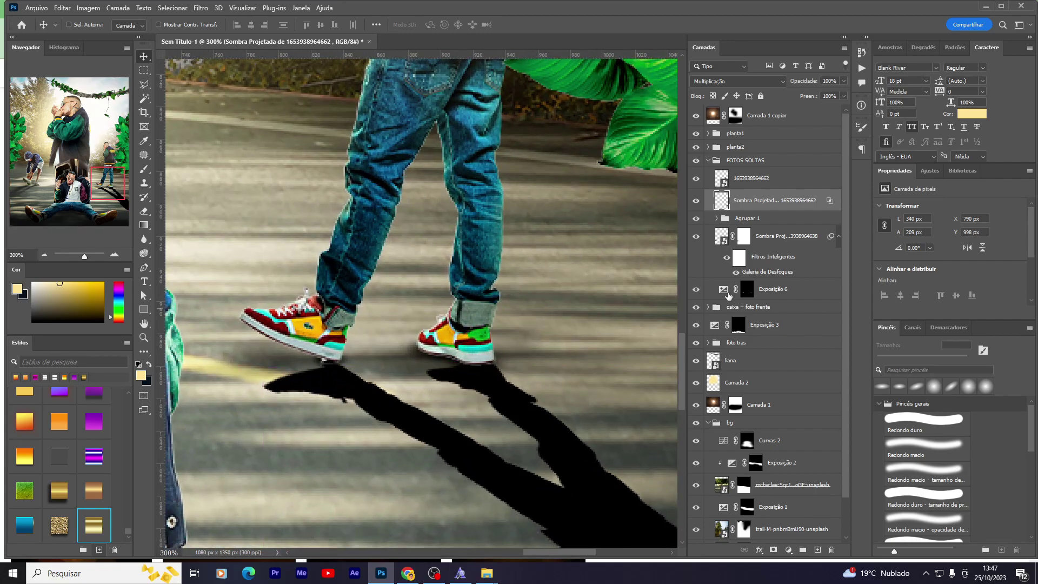
right_click(791, 201)
left_click(800, 276)
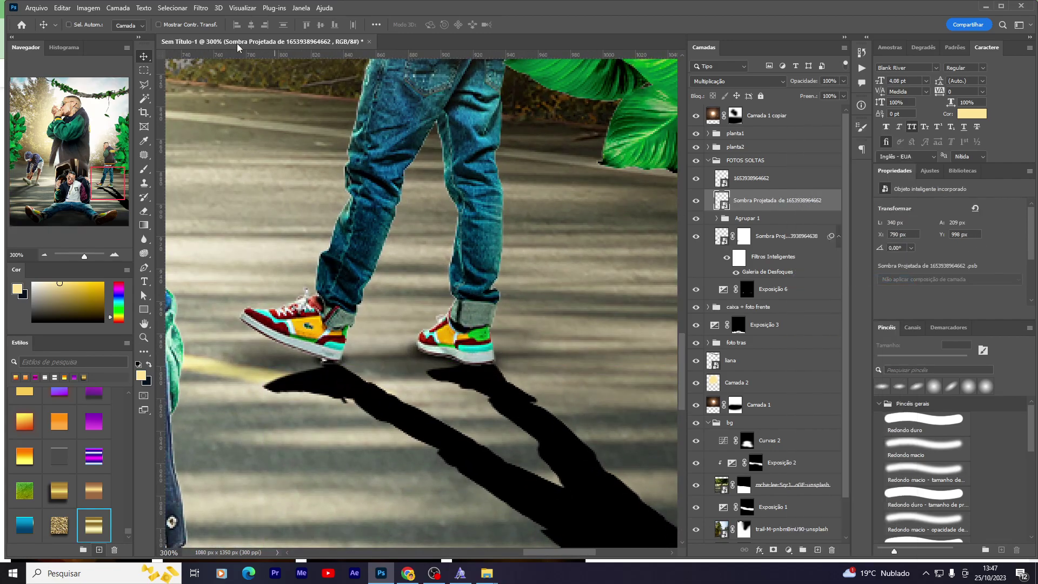
left_click(199, 9)
mouse_move(231, 177)
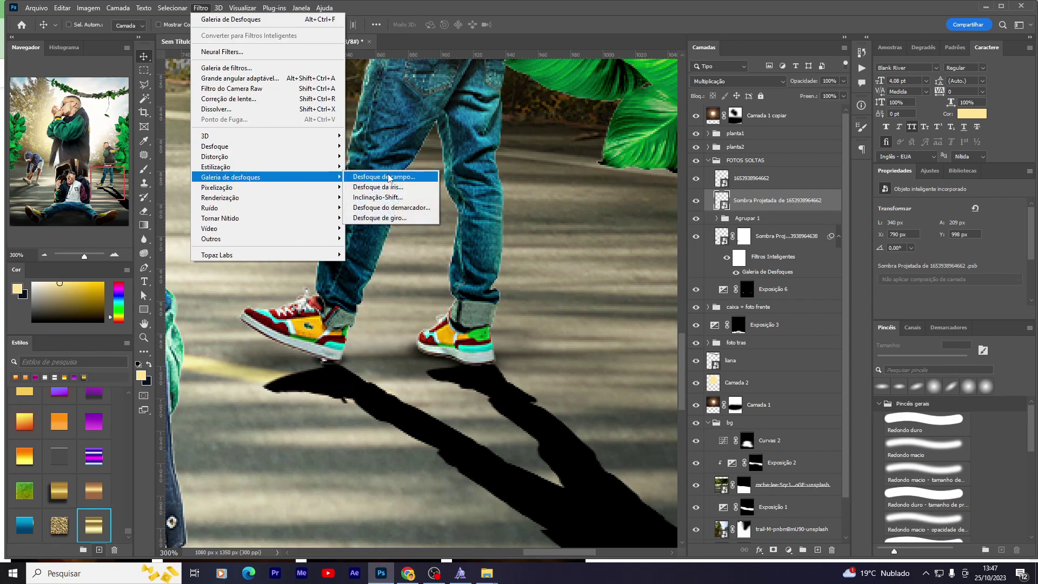
Step: Apply a Desfoque de campo field blur of roughly 56 px to the shadow smart object
left_click(390, 176)
mouse_move(470, 375)
left_mouse_down()
mouse_move(384, 144)
mouse_move(395, 240)
left_mouse_up()
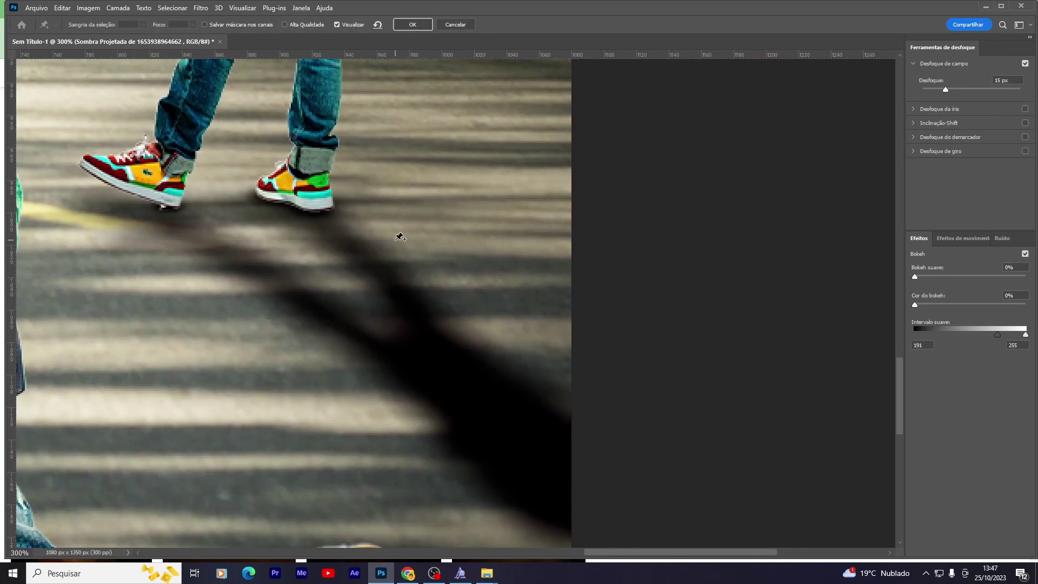
scroll(400, 237, "down", 3)
scroll(400, 238, "down", 2)
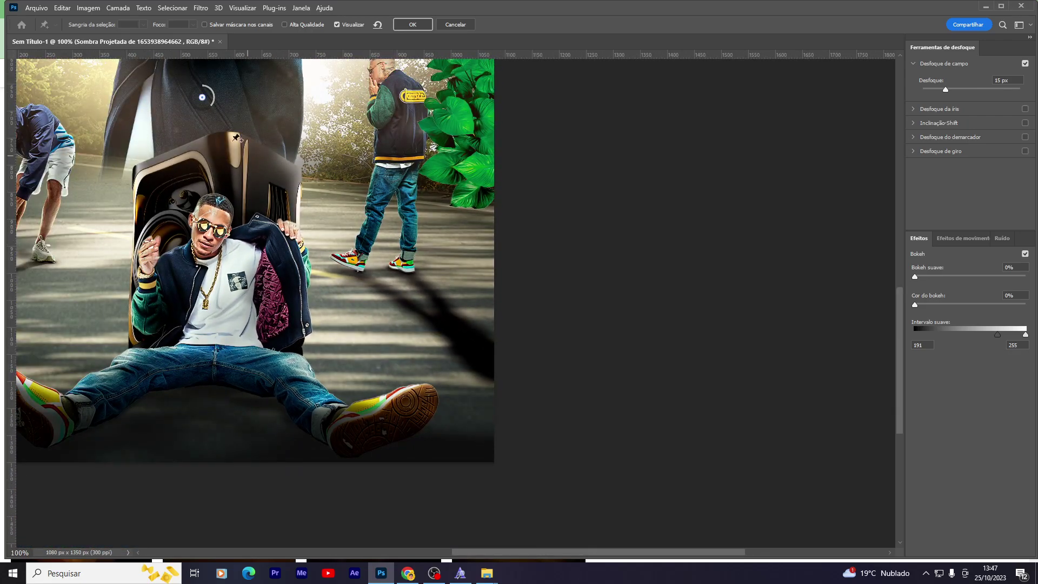
left_click_drag(193, 97, 192, 99)
mouse_move(376, 261)
left_mouse_down()
mouse_move(366, 240)
mouse_move(373, 255)
left_mouse_up()
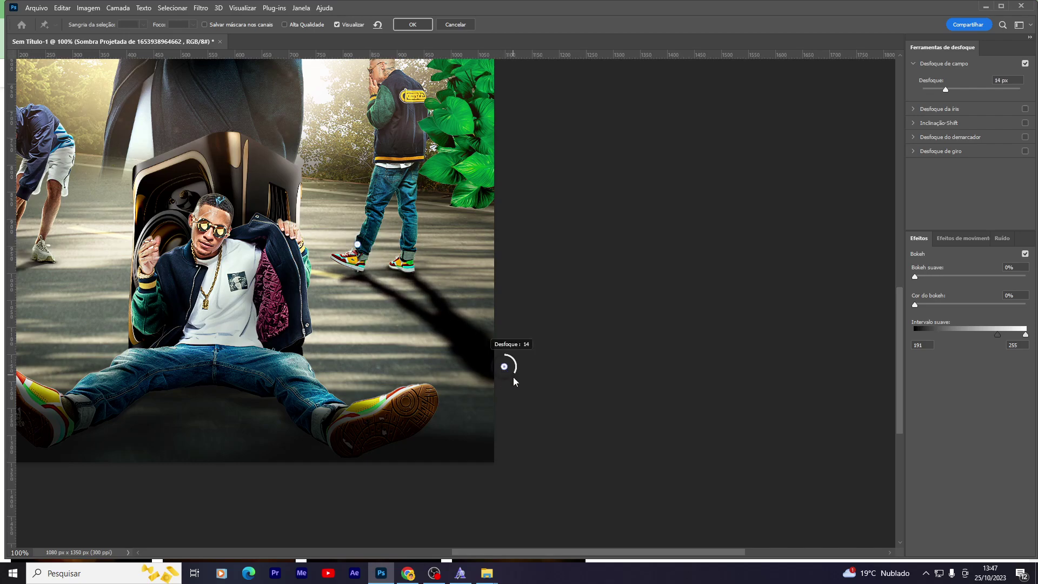
left_click_drag(514, 378, 485, 385)
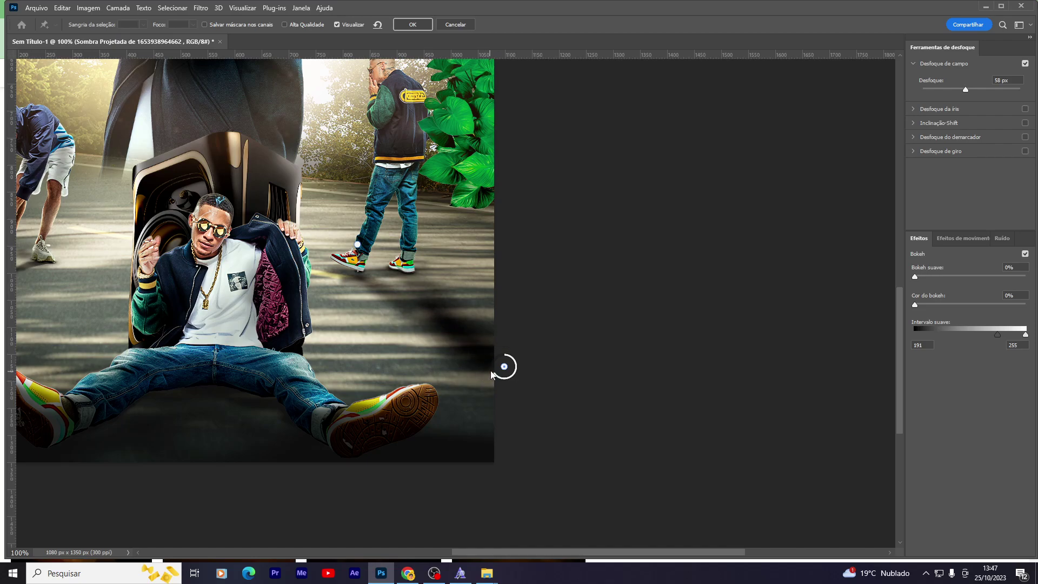
left_click(418, 29)
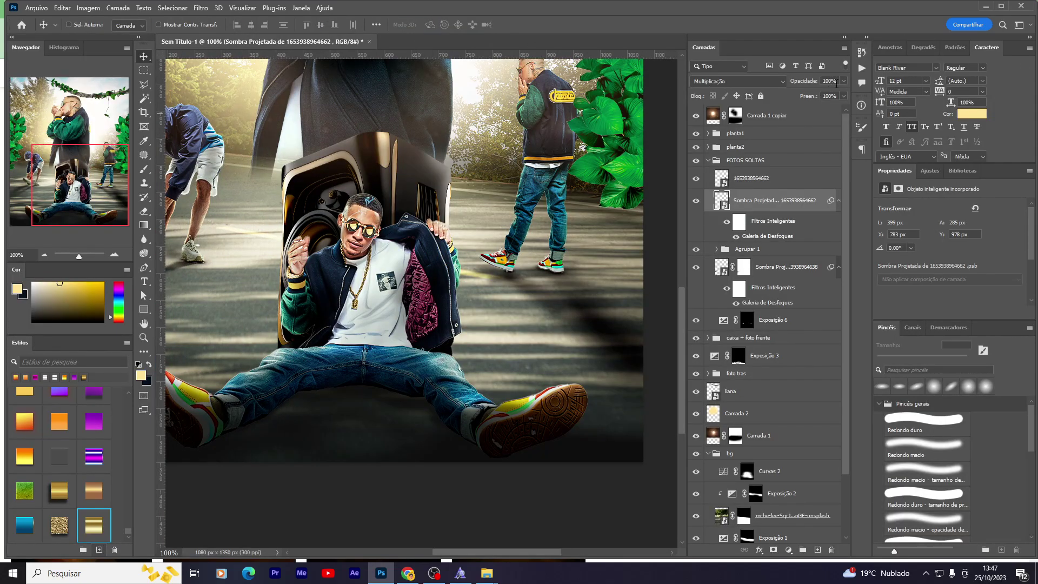
Step: Set the shadow layer to 79% opacity, add a layer mask, and pick a 300 px eraser
left_click_drag(816, 95, 822, 98)
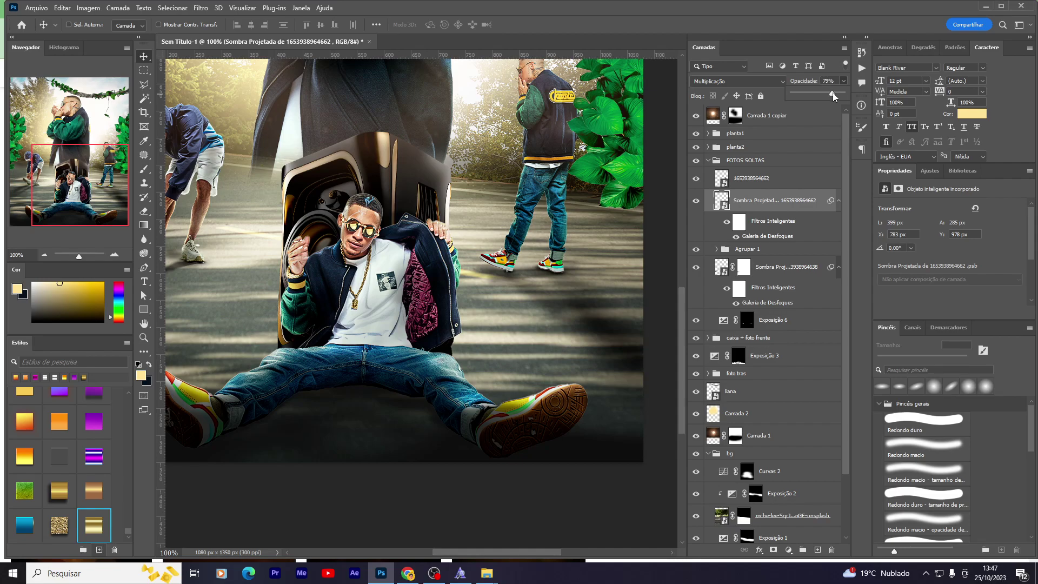
mouse_move(569, 370)
left_mouse_down()
mouse_move(236, 369)
mouse_move(364, 330)
left_mouse_up()
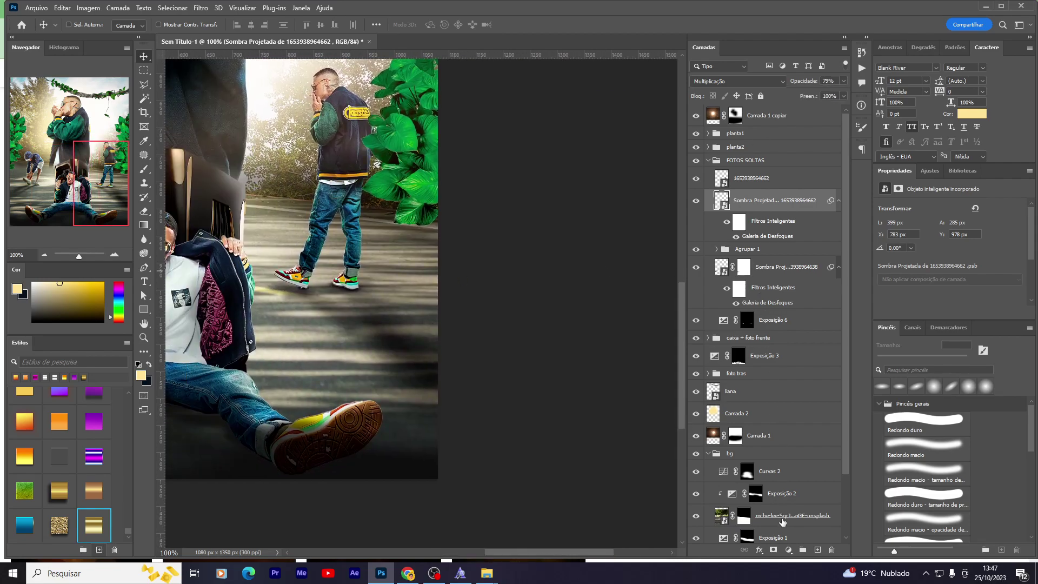
left_click(774, 551)
key("e")
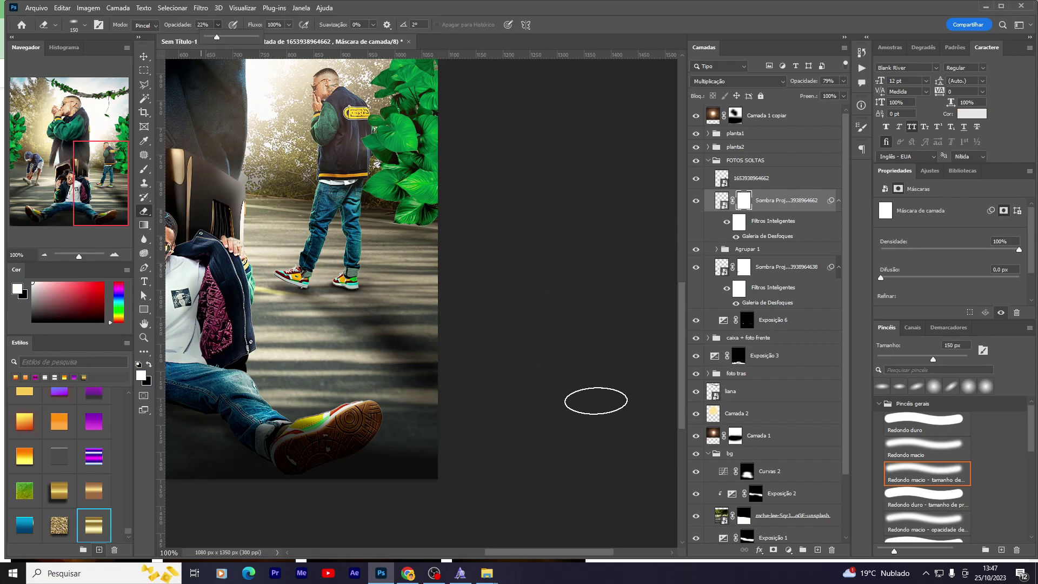
key("bracketright")
key("bracketright")
key("bracketright")
key("bracketright")
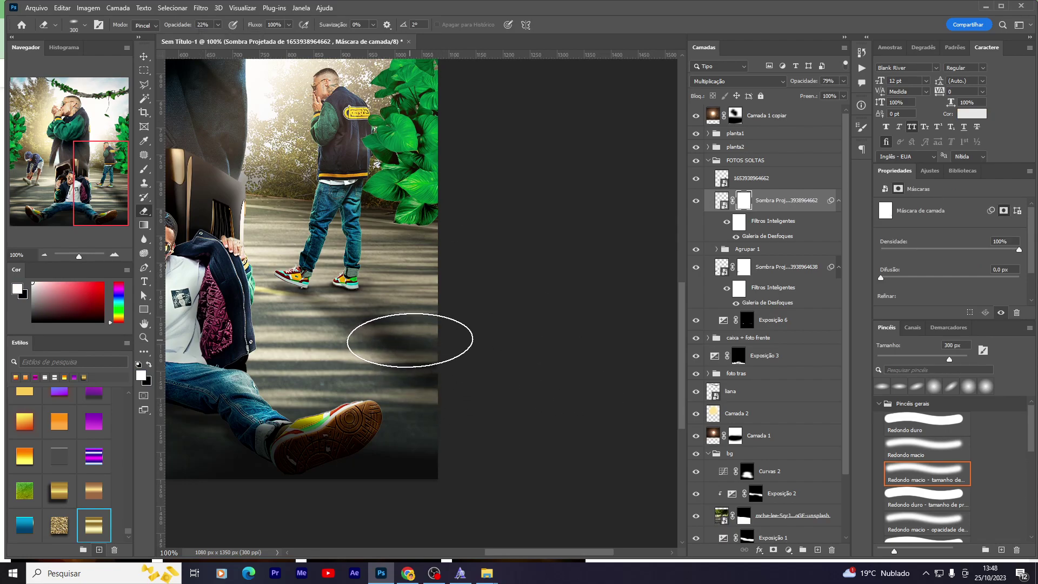
Step: Raise the shadow opacity to 97%, decline rasterizing the smart object, and target its mask
left_click(787, 205)
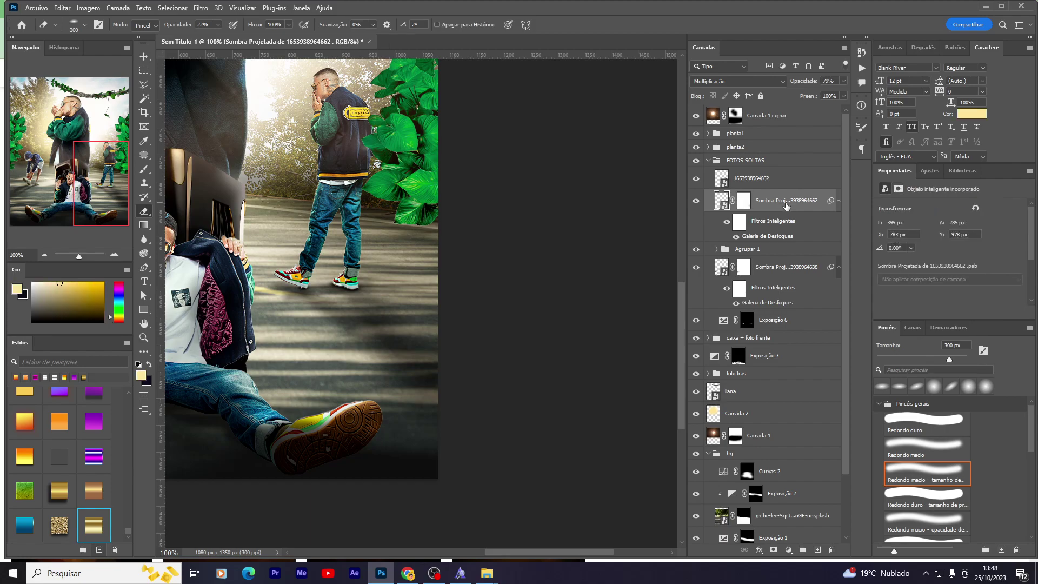
left_click_drag(835, 96, 841, 95)
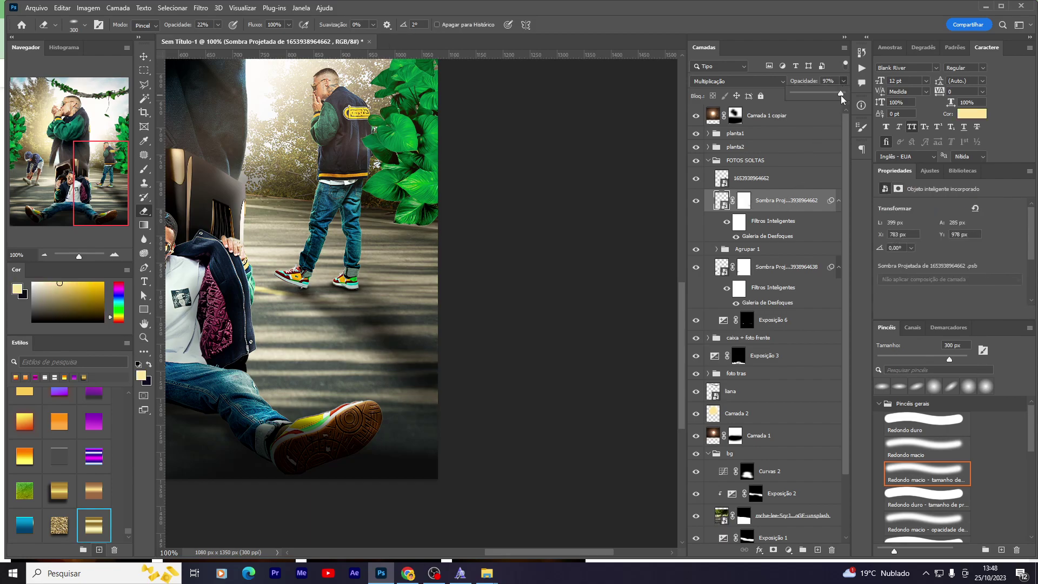
left_click(461, 378)
left_click(586, 220)
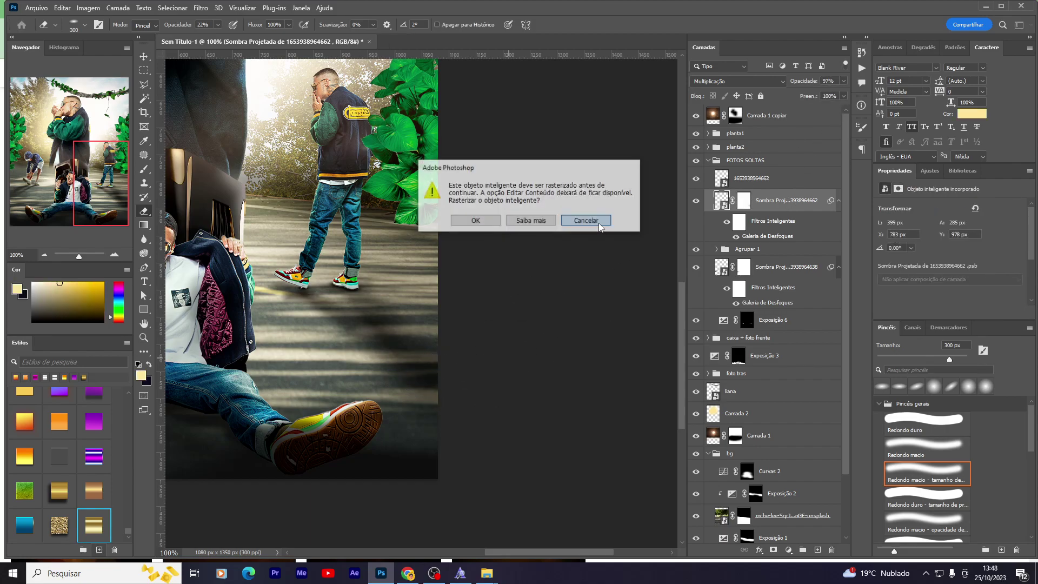
left_click(444, 372)
left_click(586, 221)
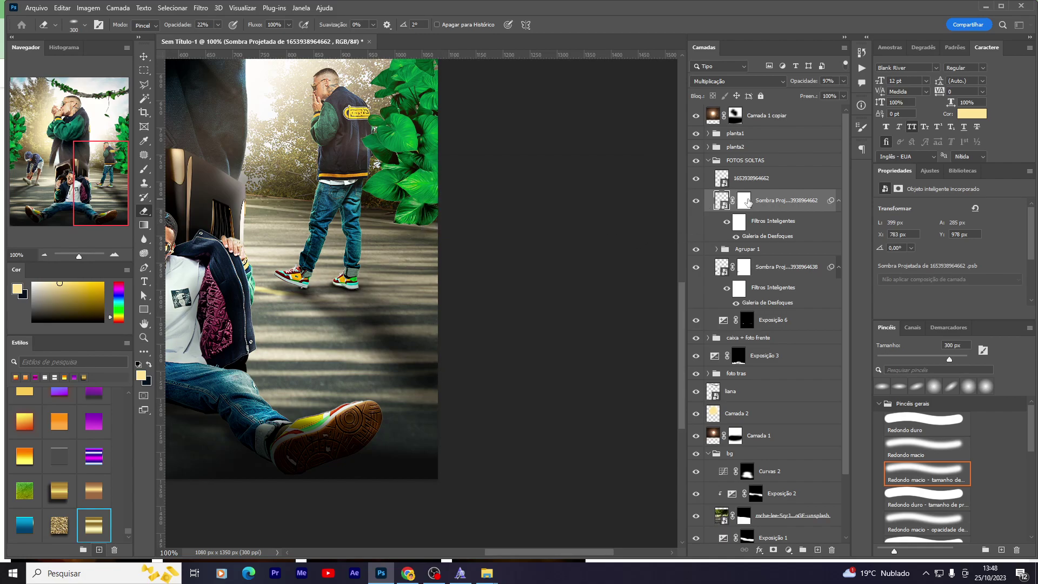
left_click(745, 200)
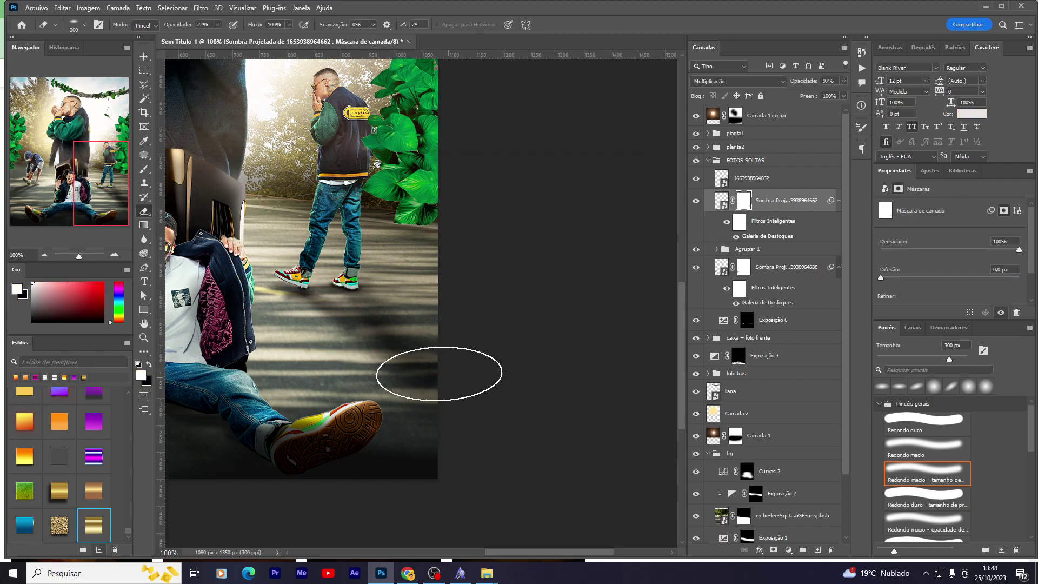
Step: Reduce the shadow's Galeria de Desfoques blur to about 10 px
double_click(768, 233)
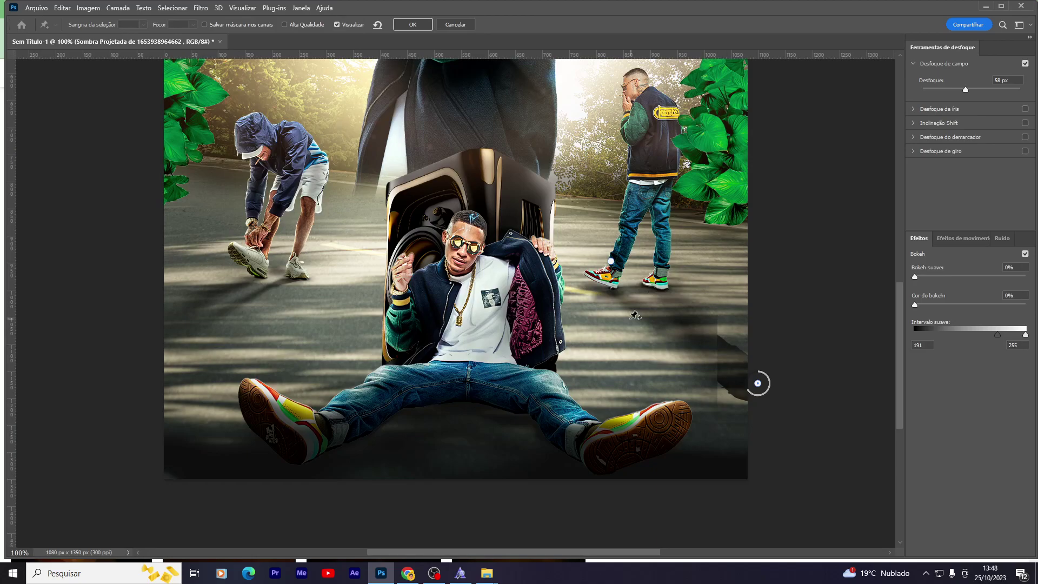
left_click_drag(758, 394, 768, 392)
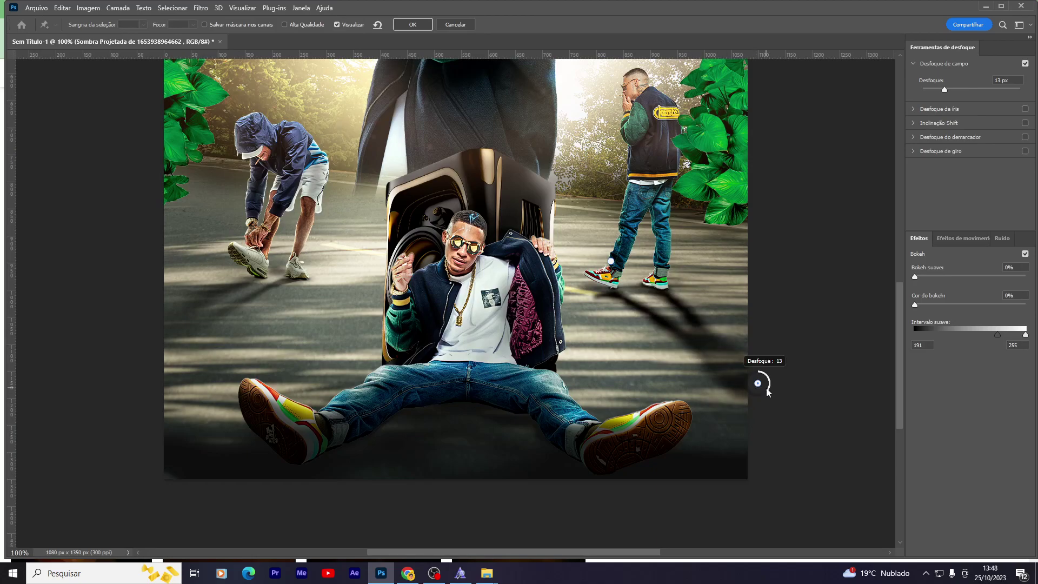
left_click(412, 24)
mouse_move(581, 352)
left_mouse_down()
mouse_move(195, 356)
mouse_move(243, 401)
left_mouse_up()
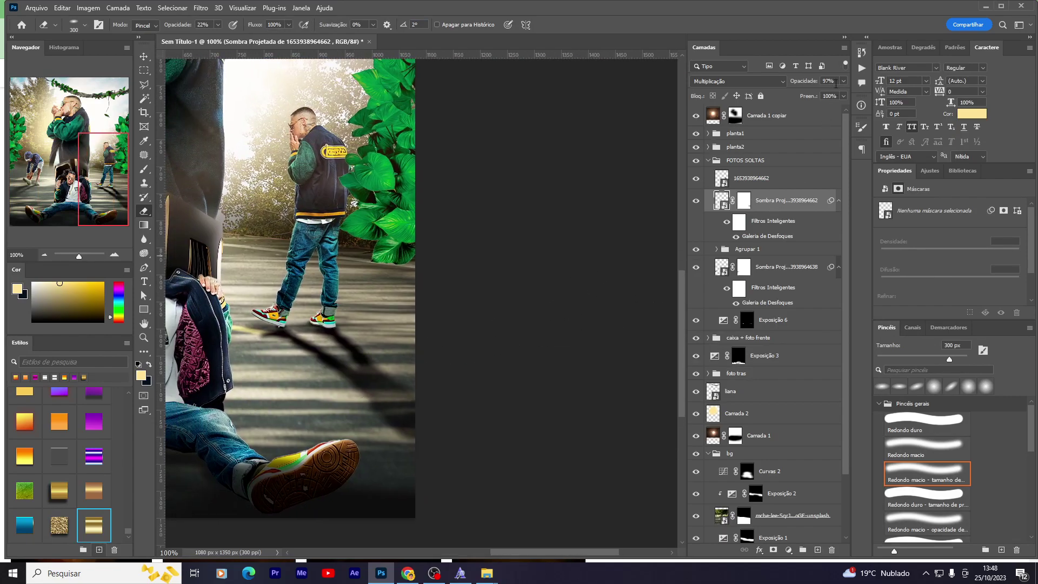
Step: Lighten the shadow to 51% opacity and set up a 250 px white brush on its mask
left_click_drag(819, 95, 815, 95)
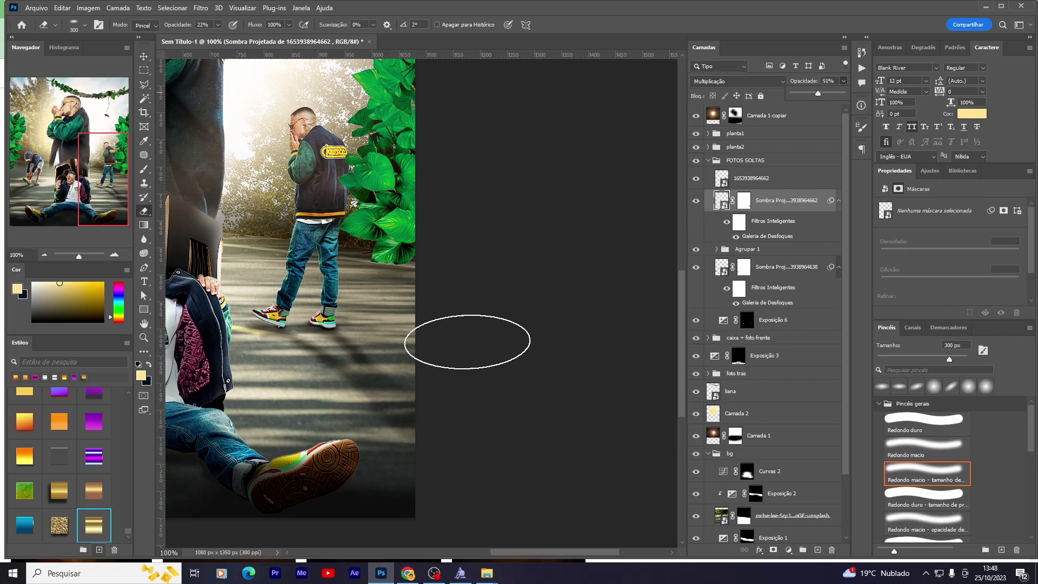
left_click(436, 427)
left_click(586, 221)
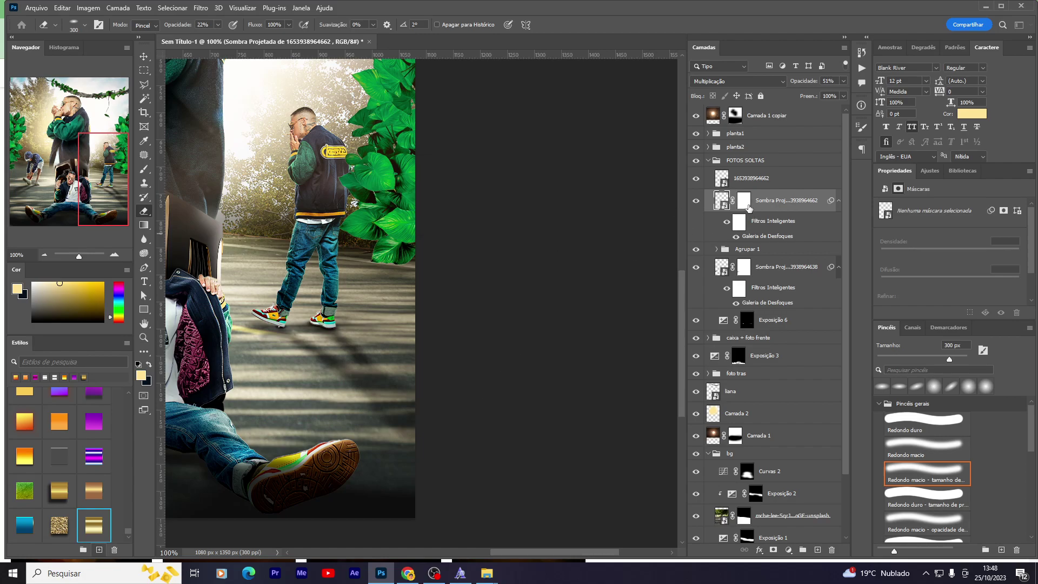
left_click(743, 200)
key("b")
key("d")
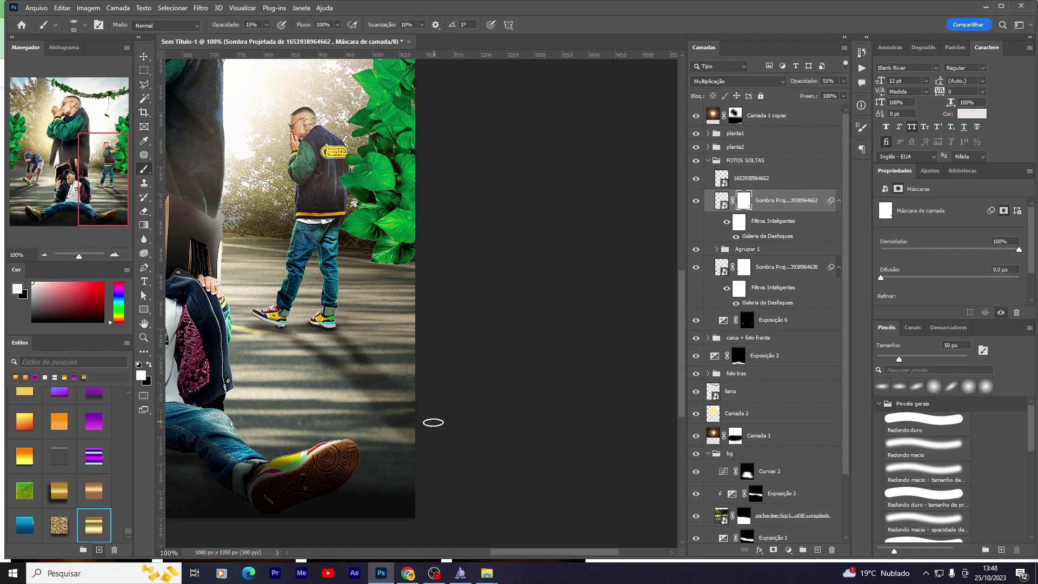
key("bracketright")
key("bracketright")
key("bracketright")
key("bracketright")
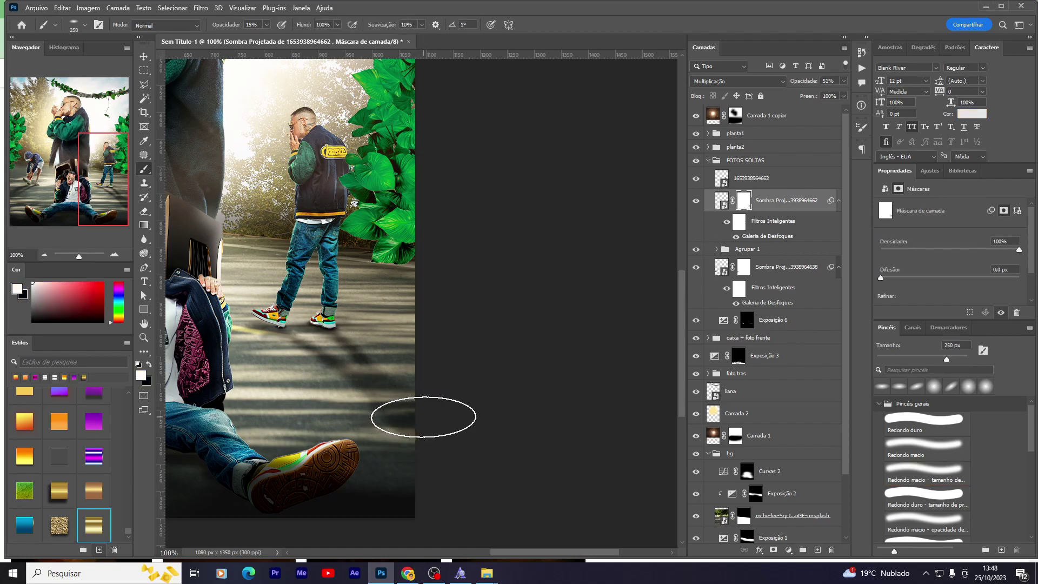
key("e")
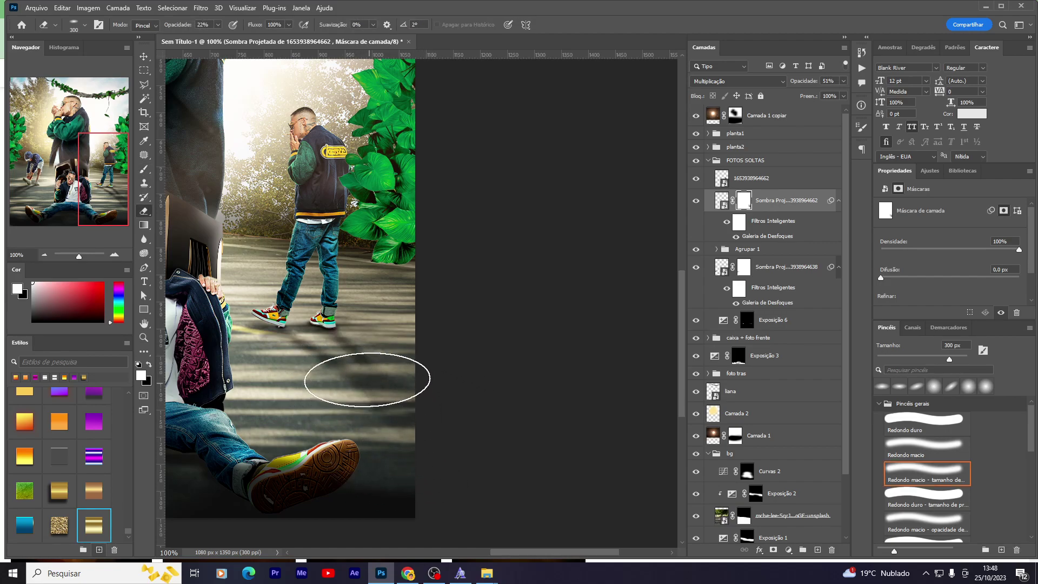
key("v")
key("ctrl+0")
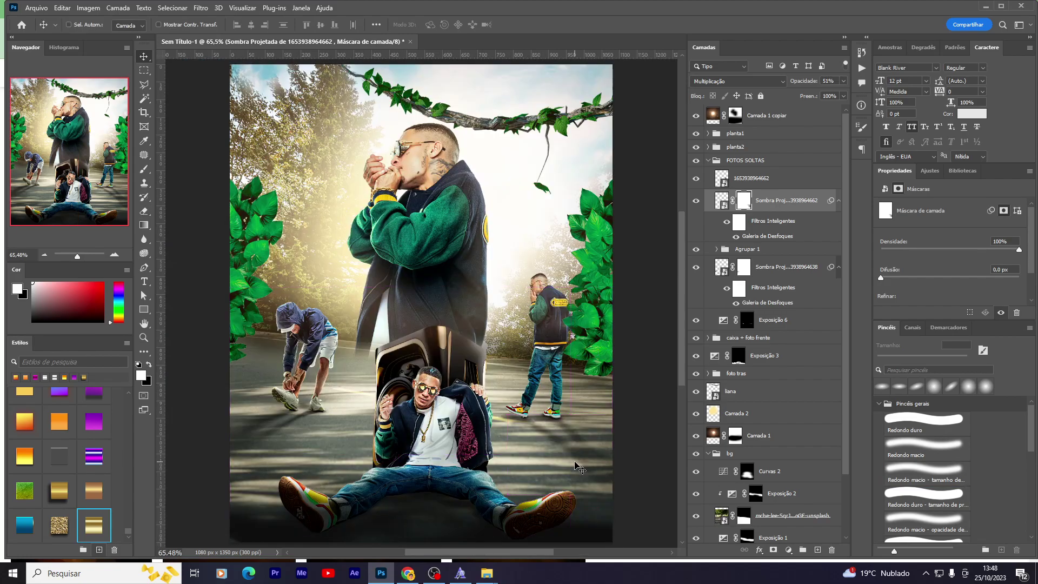
Step: Zoom to 200% on the walking man on the right and select his photo layer
scroll(541, 444, "down", 3)
scroll(465, 397, "up", 2)
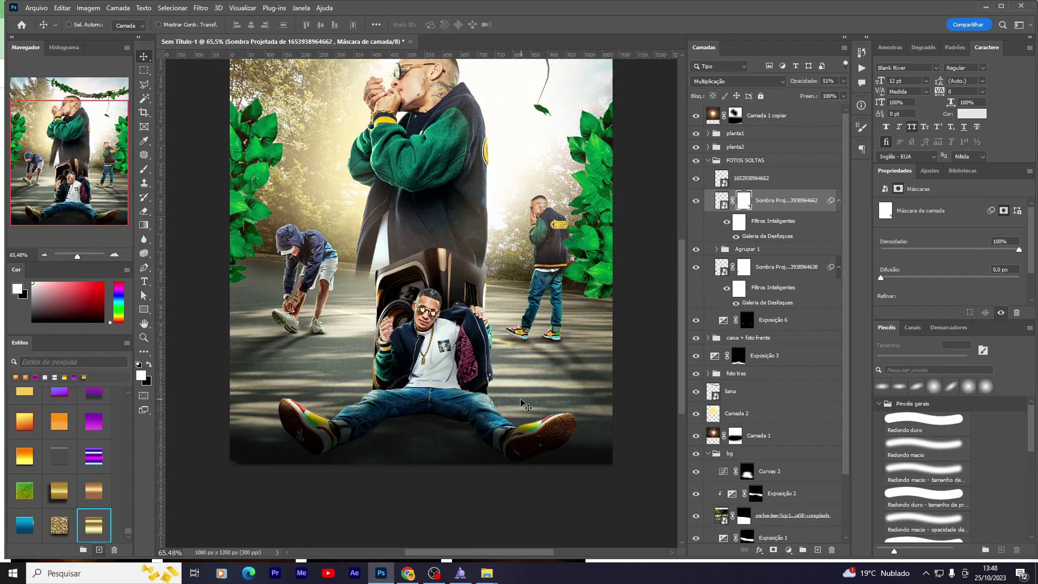
key("ctrl+plus")
key("ctrl+plus")
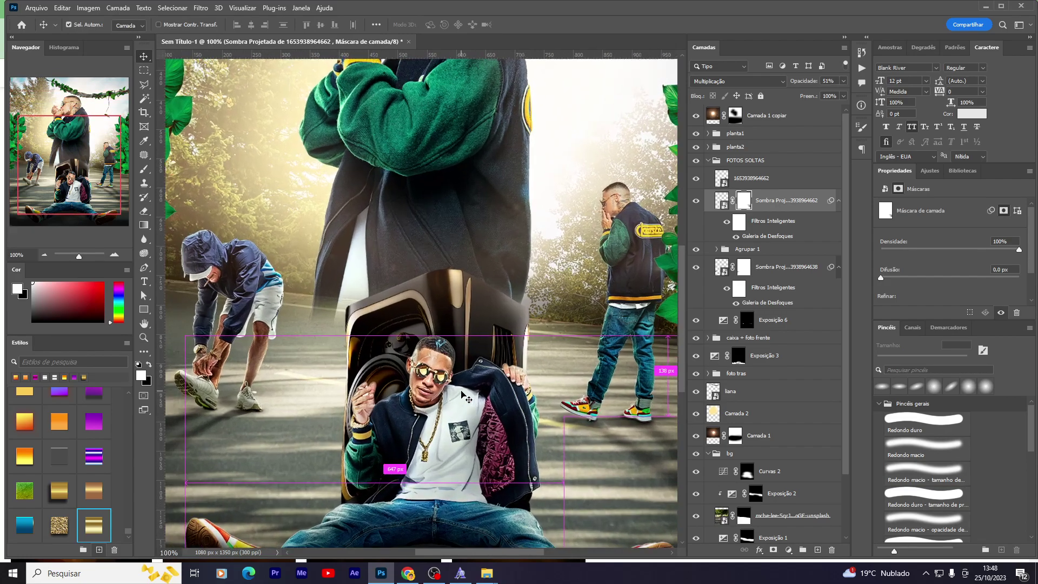
key("ctrl+plus")
left_click_drag(461, 389, 103, 336)
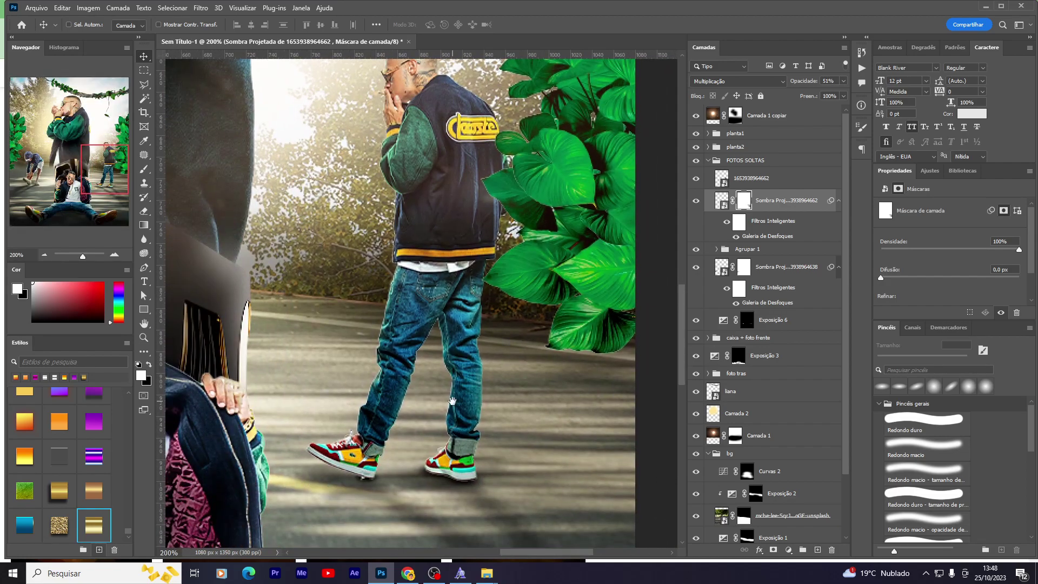
left_click(735, 180)
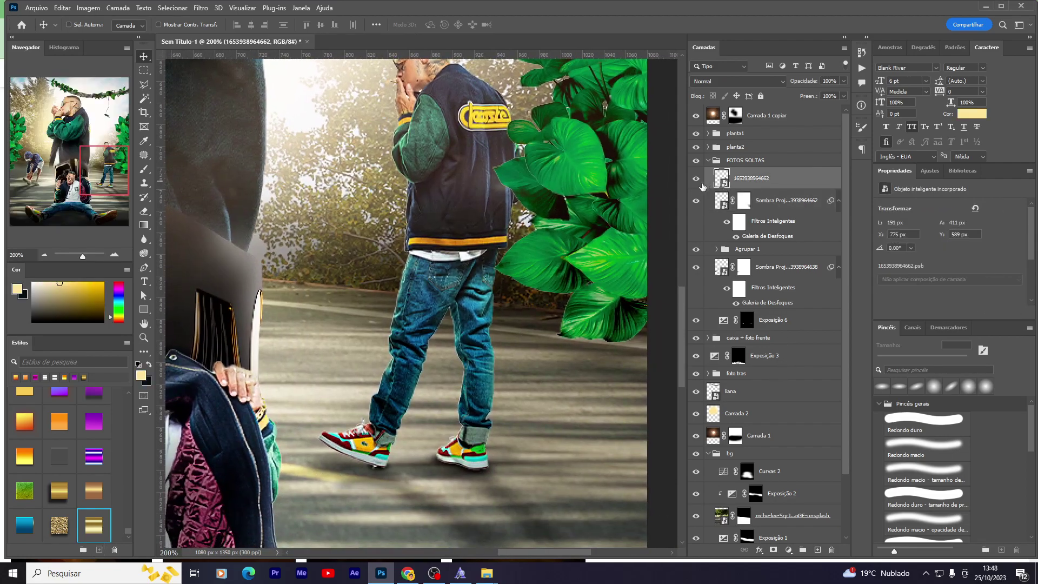
double_click(702, 186)
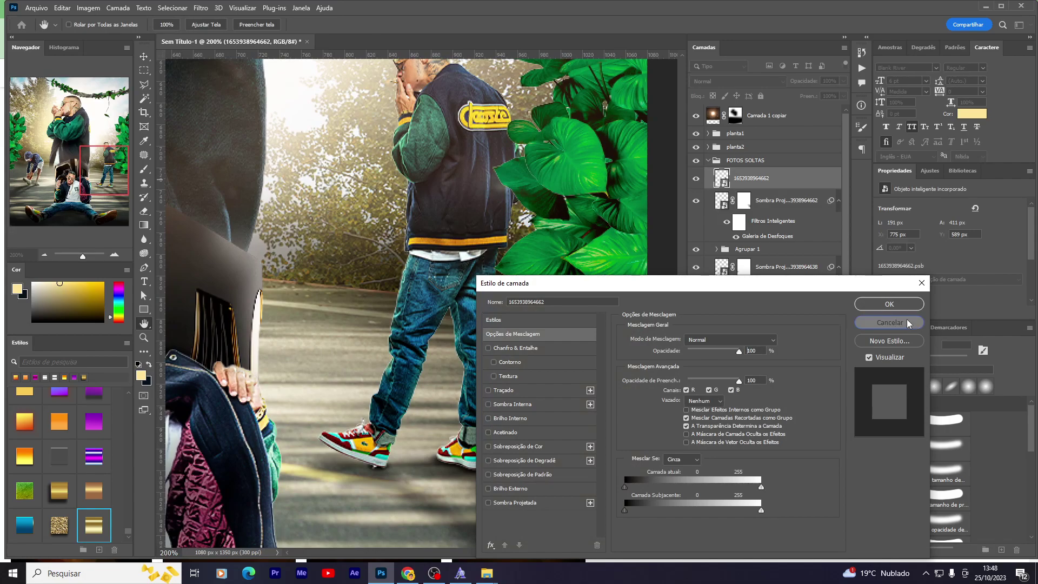
left_click(889, 322)
Step: Add a white Overlay inner glow with a widened size to the walking man's layer
key("v")
mouse_move(481, 187)
left_mouse_down()
mouse_move(457, 273)
mouse_move(478, 200)
left_mouse_up()
left_click(759, 549)
left_click(816, 492)
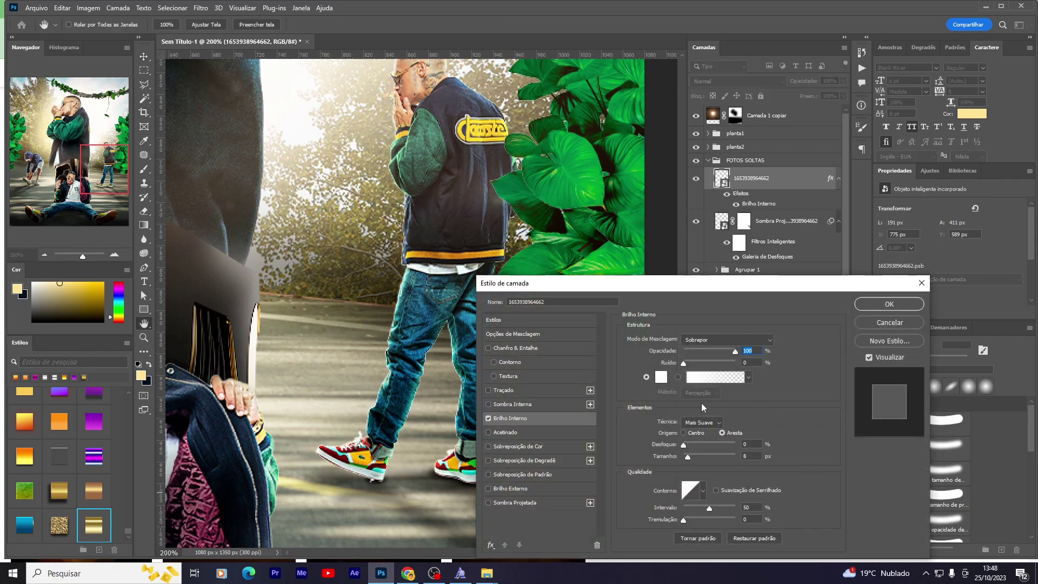
left_click_drag(689, 455, 692, 455)
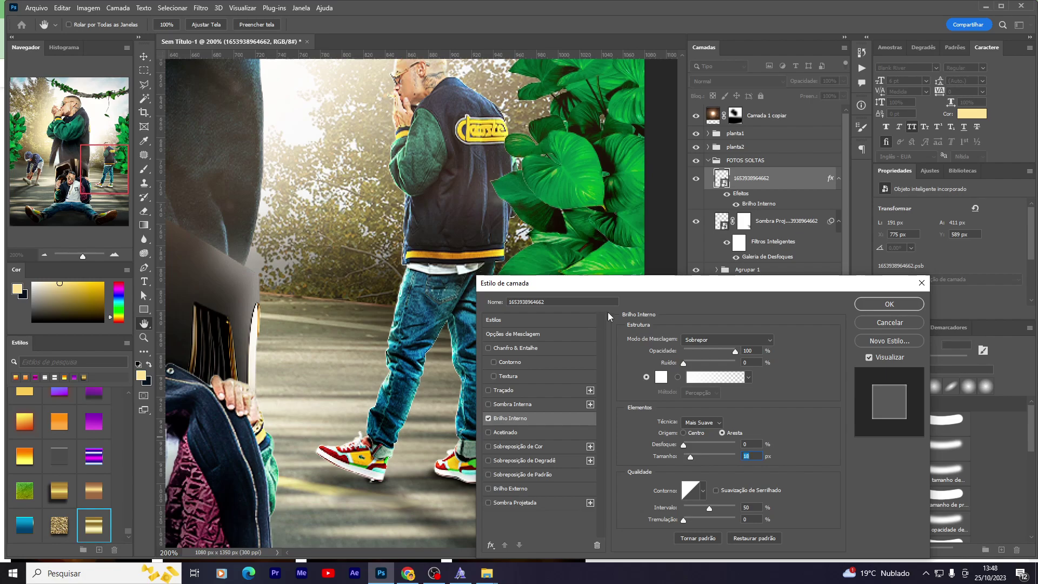
key("Return")
scroll(567, 266, "up", 2)
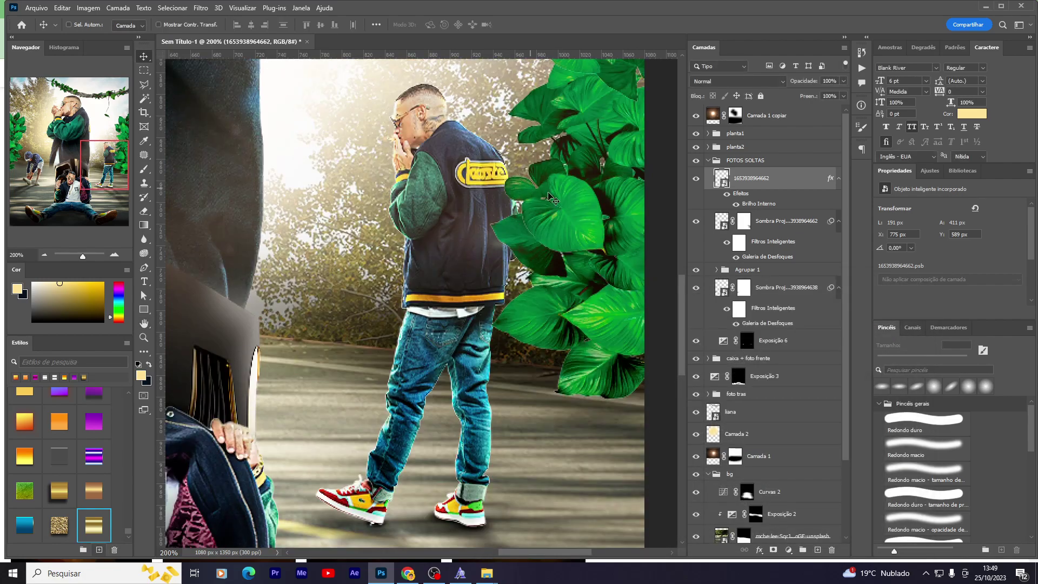
Step: Split the man's inner glow onto its own layer and give it an inverted, hiding mask
left_click(736, 204)
right_click(761, 208)
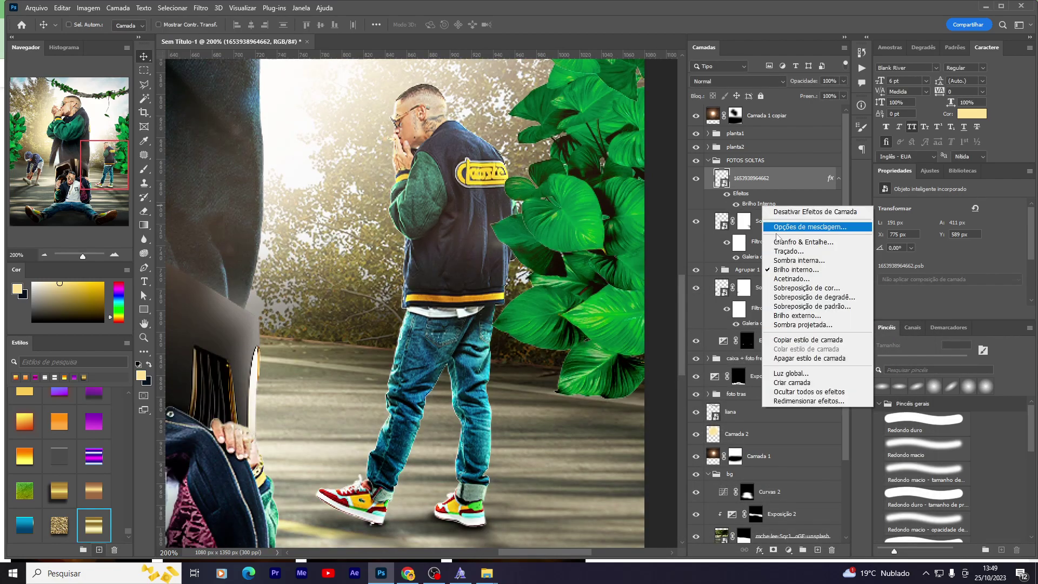
left_click(784, 382)
left_click(760, 184)
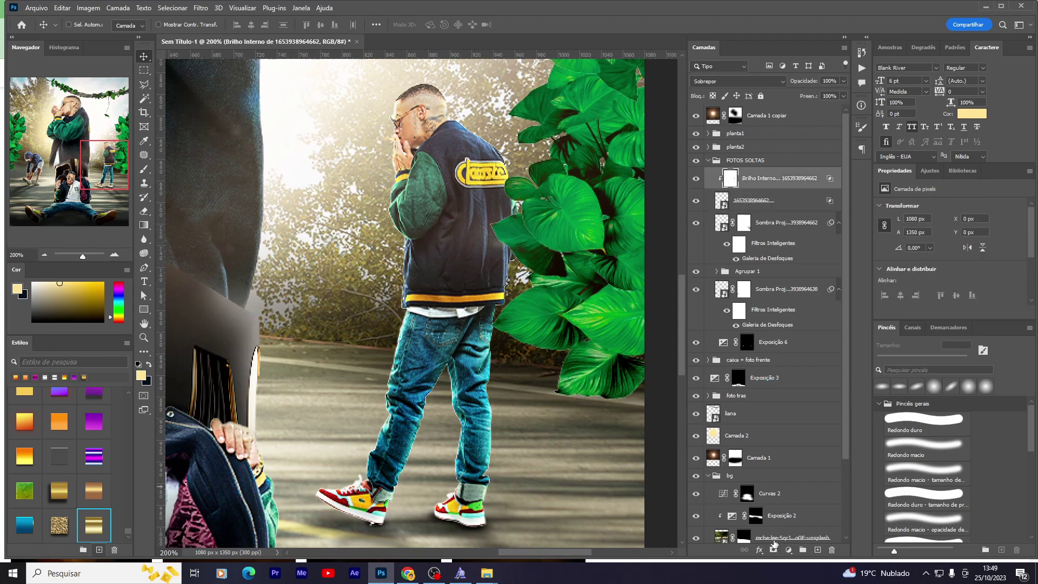
left_click(773, 550)
key("ctrl+i")
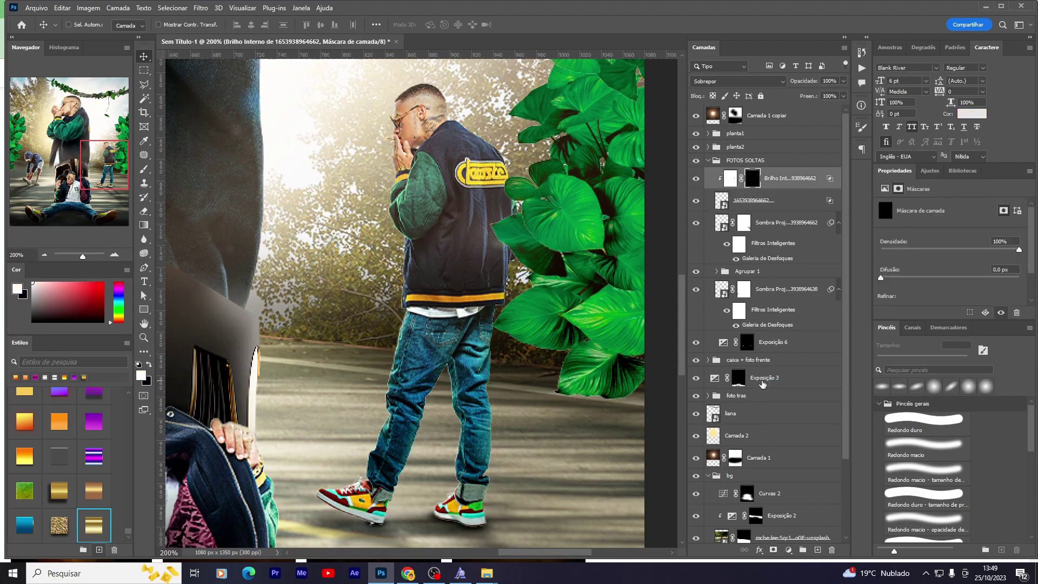
Step: Brush white with a smaller soft brush to reveal the glow along his edges
key("b")
scroll(357, 125, "up", 2)
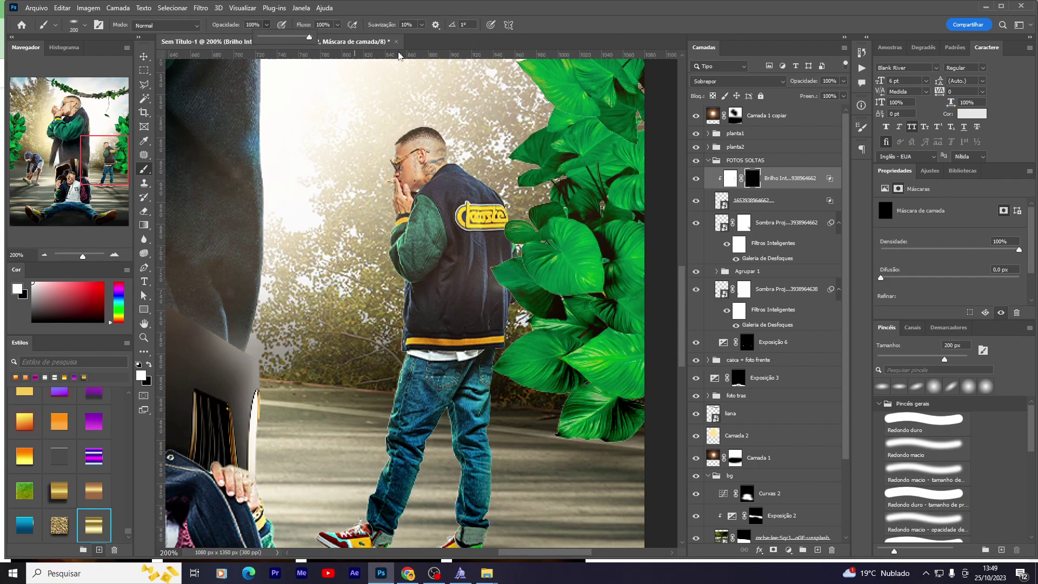
key("bracketleft")
key("bracketleft")
key("bracketleft")
key("bracketleft")
key("bracketleft")
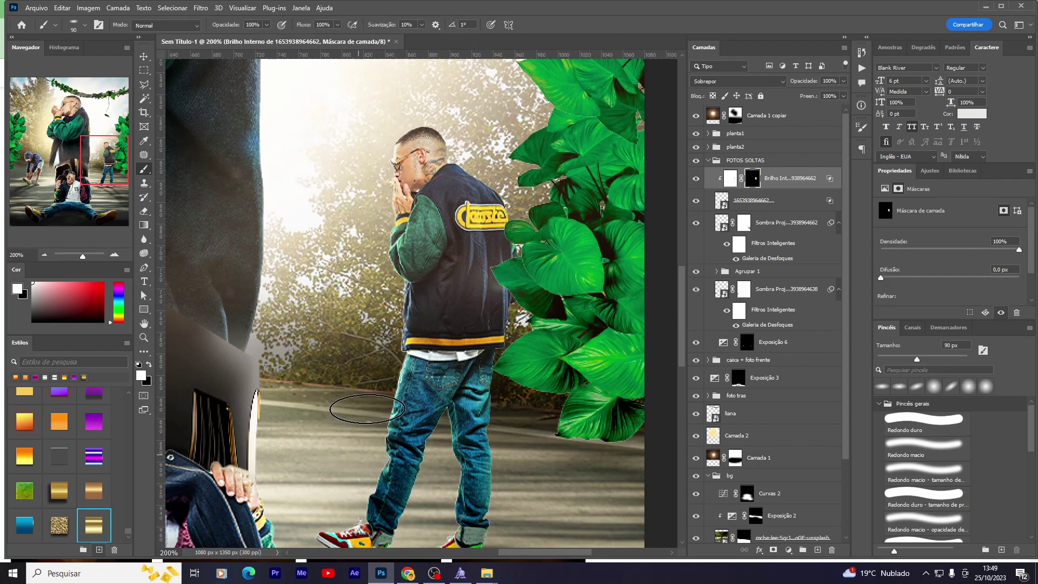
scroll(367, 410, "down", 2)
key("bracketleft")
key("bracketleft")
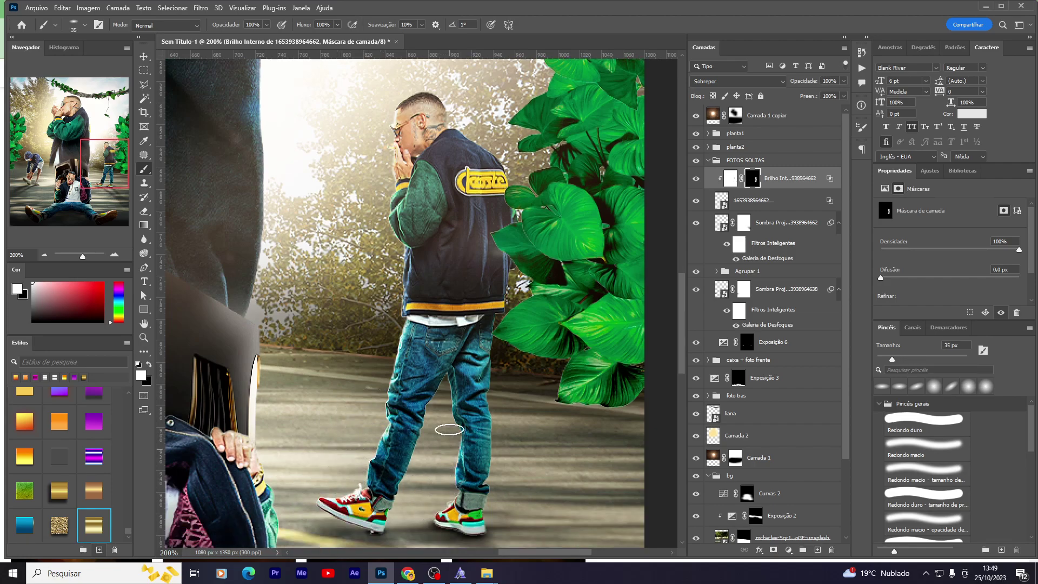
scroll(452, 438, "up", 2)
scroll(516, 164, "up", 1)
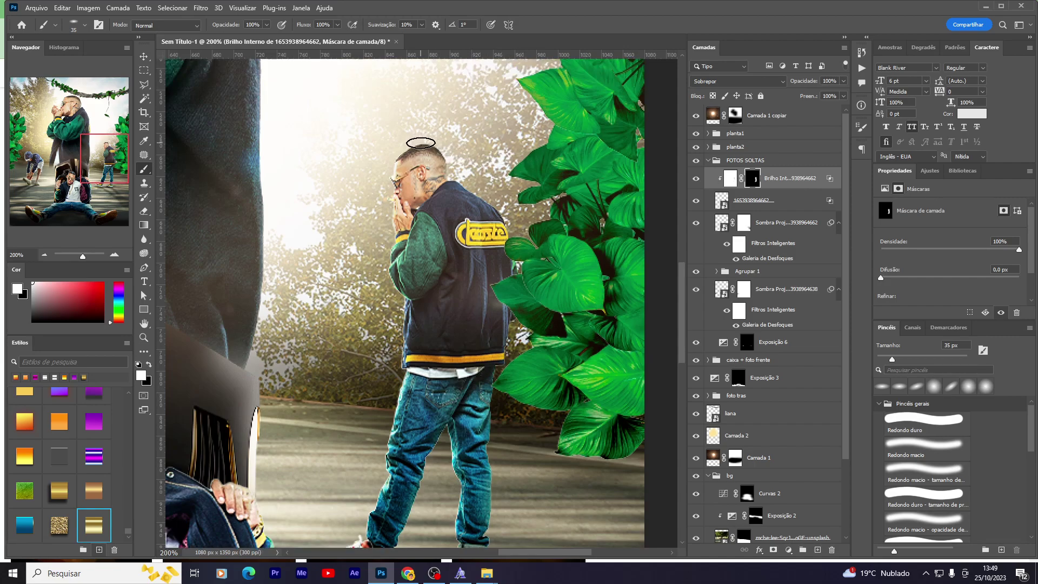
scroll(346, 243, "down", 3)
scroll(377, 354, "down", 3)
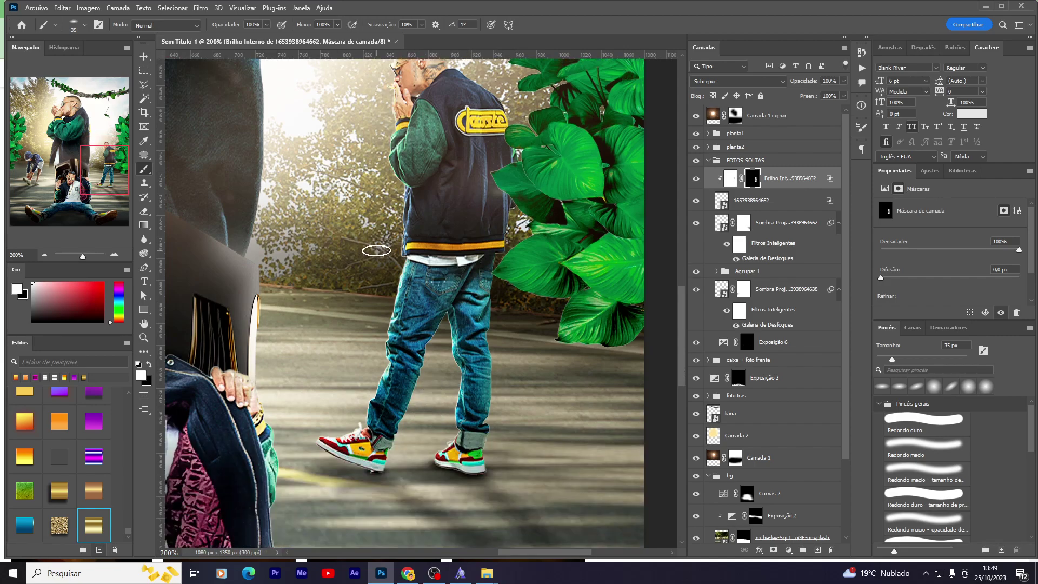
key("v")
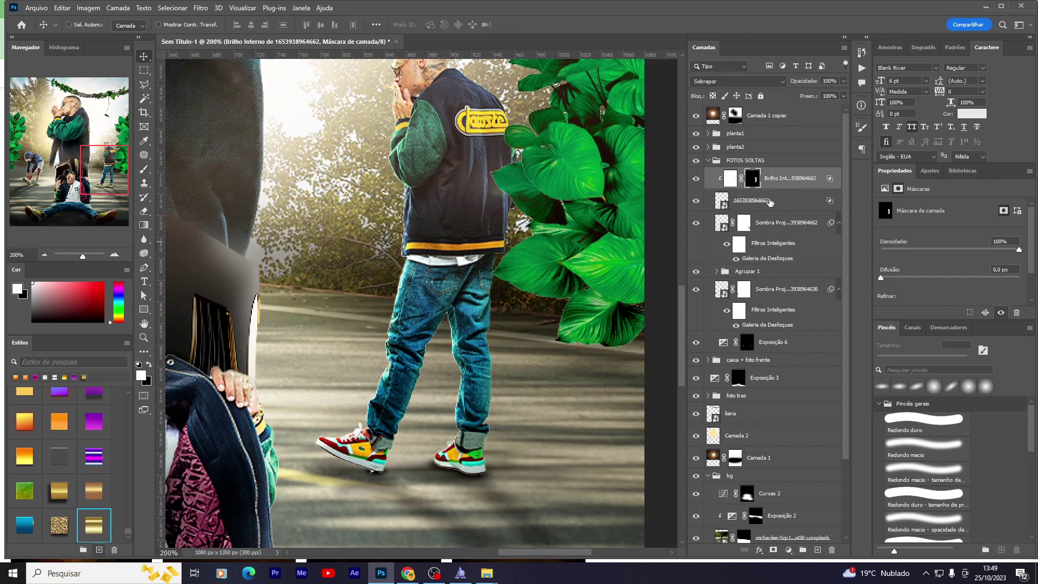
left_click(812, 206)
Step: Add a darkened Exposure adjustment clipped to the walking man, with its mask inverted
left_click(788, 549)
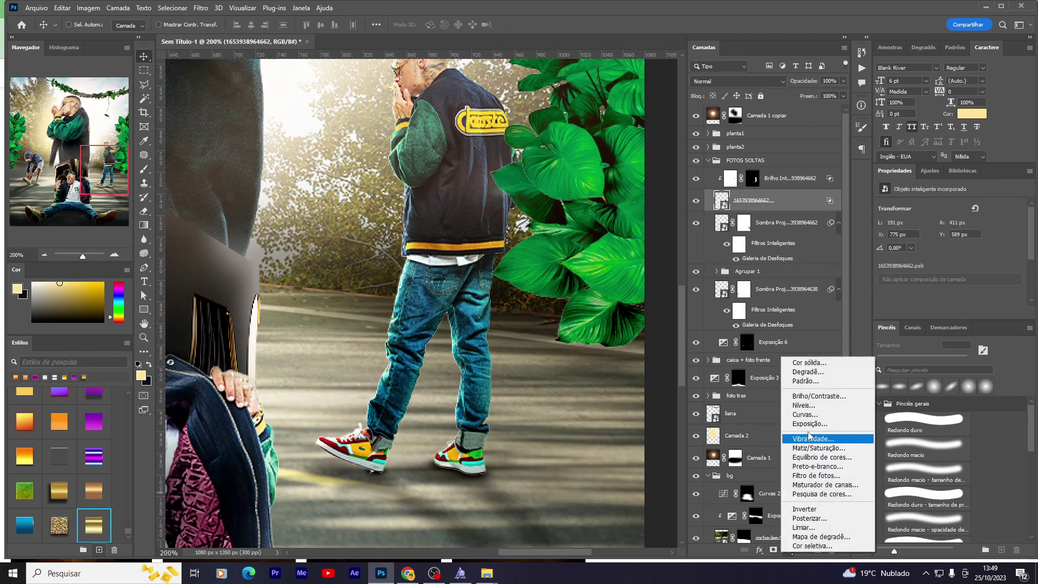
left_click(812, 424)
key("ctrl+alt+g")
left_click_drag(950, 232, 911, 232)
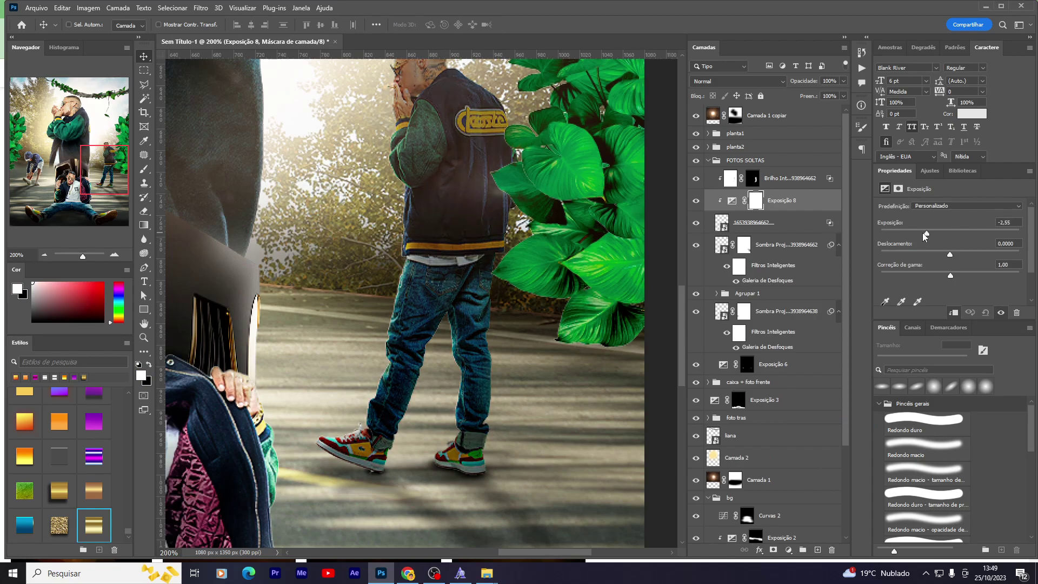
left_click(760, 200)
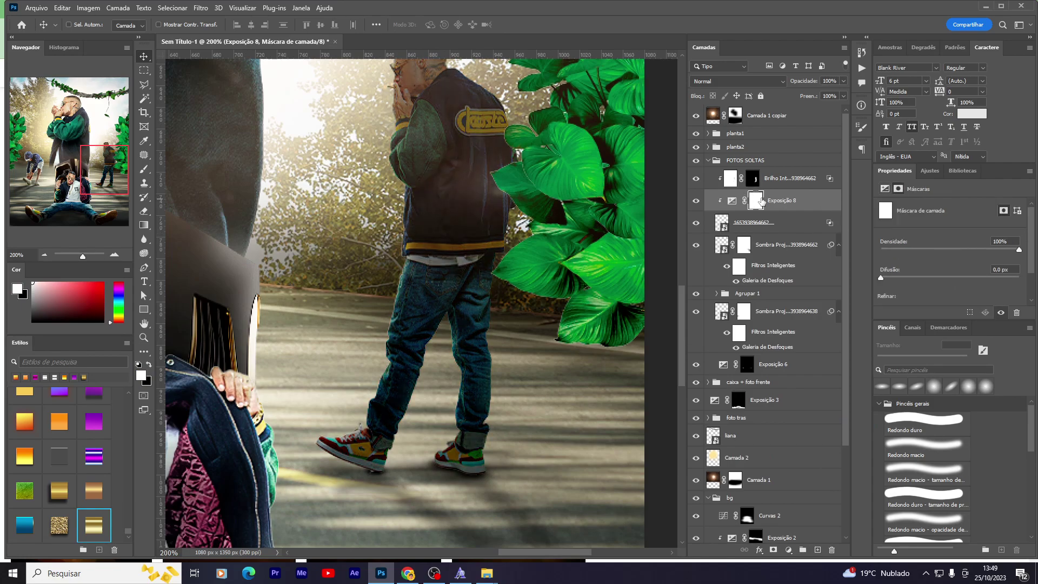
key("ctrl+i")
Step: Paint the exposure mask at 60% opacity with a 20–25 px brush over the jacket and left sneaker
key("b")
scroll(505, 458, "down", 1)
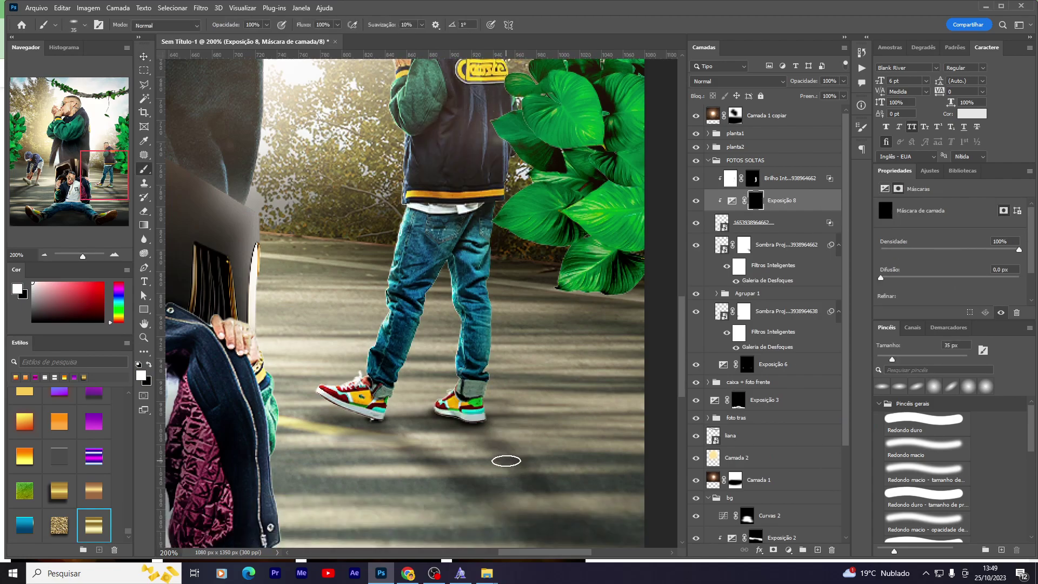
scroll(490, 487, "down", 2)
scroll(489, 487, "up", 3)
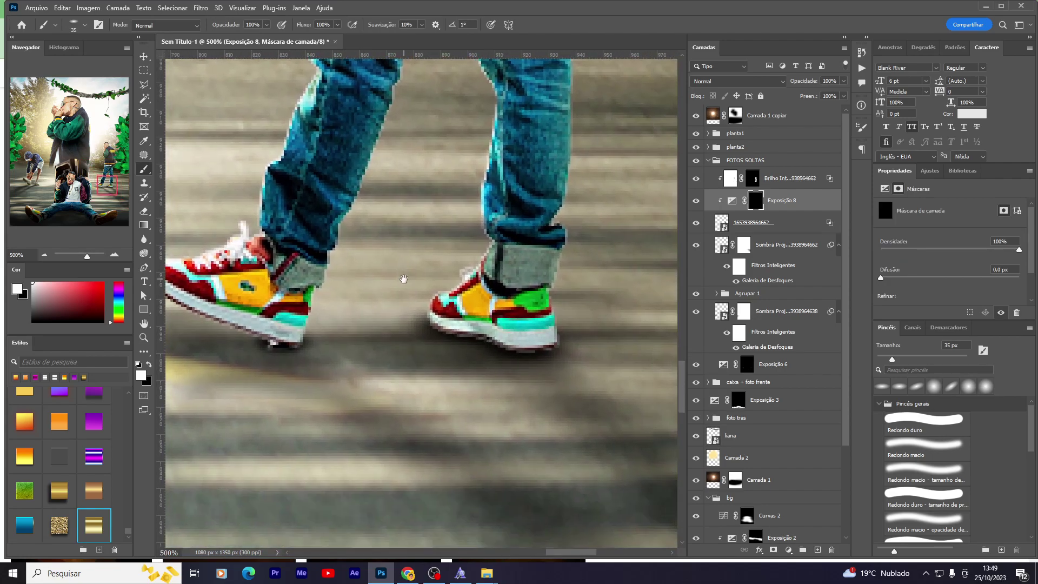
mouse_move(386, 294)
left_mouse_down()
mouse_move(240, 263)
mouse_move(227, 293)
left_mouse_up()
key("bracketright")
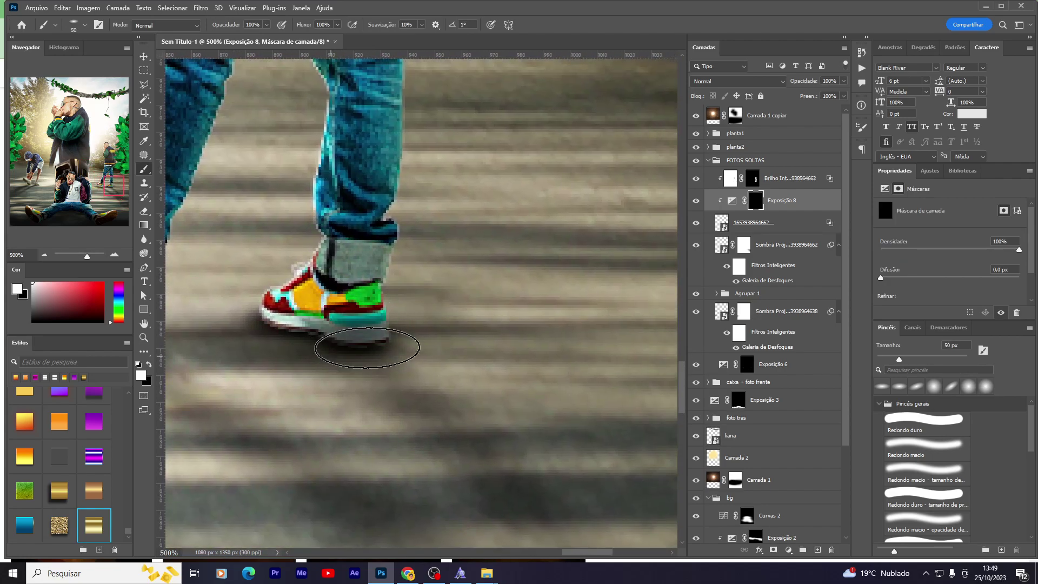
scroll(377, 310, "up", 1)
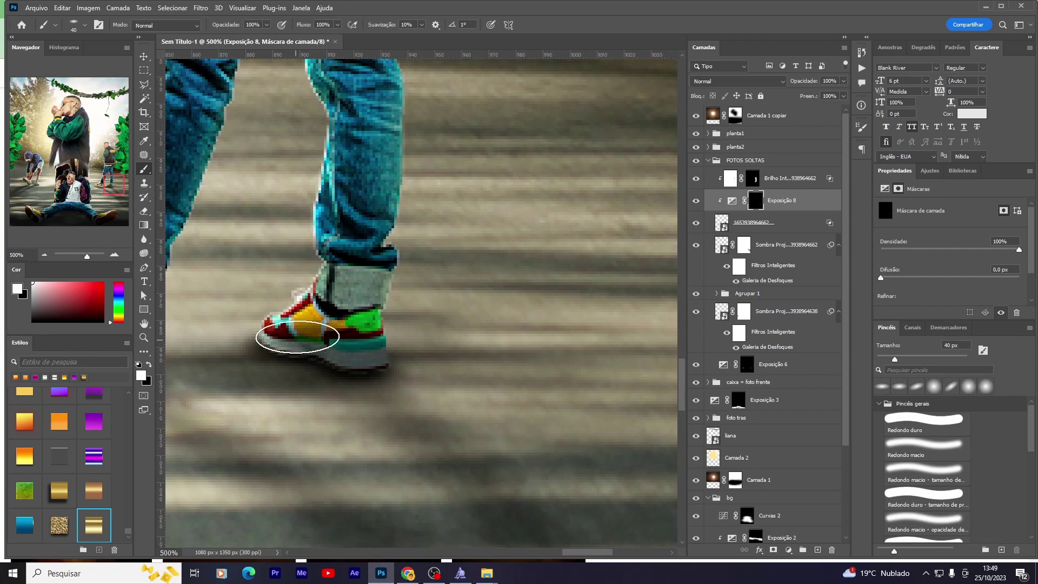
scroll(363, 363, "up", 1)
scroll(364, 363, "up", 1)
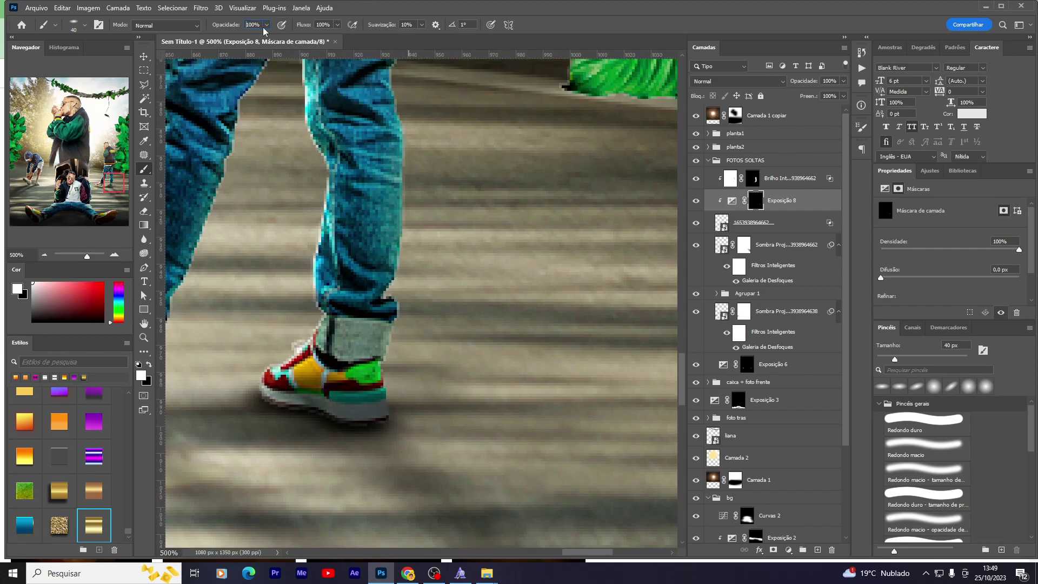
left_click_drag(256, 39, 248, 39)
key("bracketleft")
key("bracketleft")
scroll(357, 281, "up", 1)
key("bracketleft")
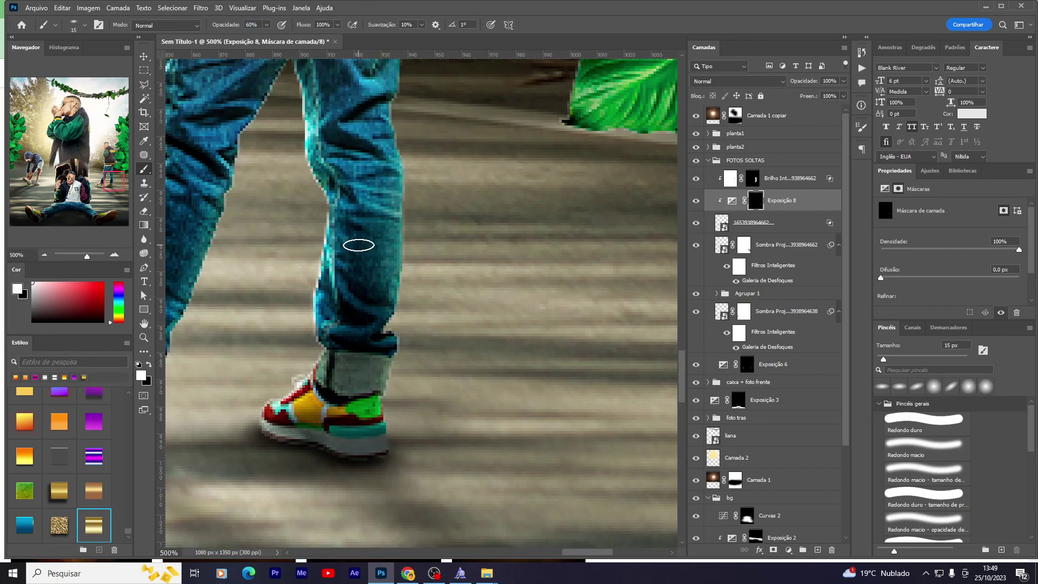
key("bracketleft")
scroll(379, 191, "up", 1)
key("bracketright")
key("bracketright")
key("bracketright")
scroll(373, 270, "up", 1)
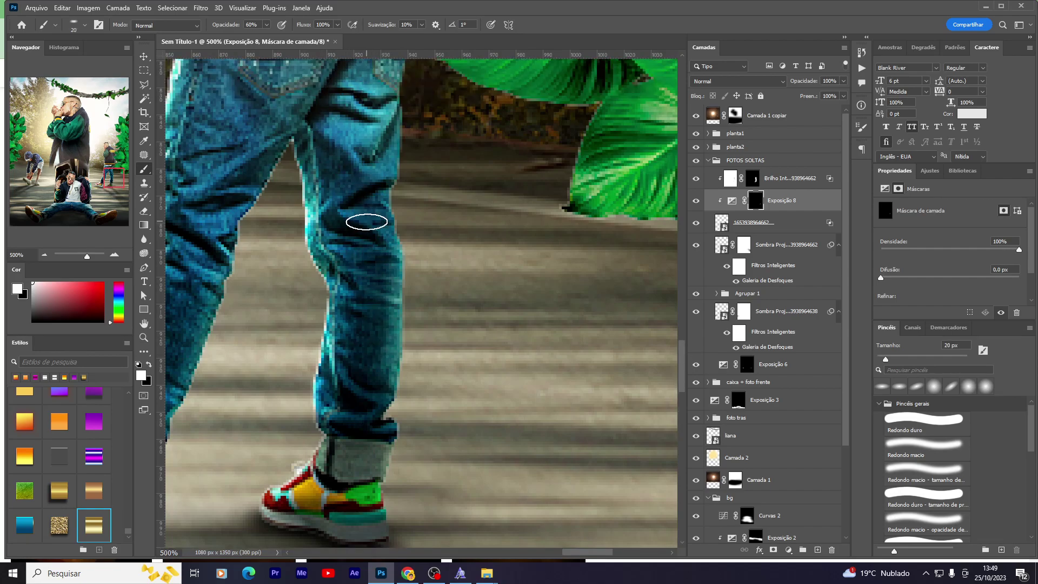
scroll(362, 216, "up", 1)
scroll(363, 175, "up", 2)
scroll(357, 170, "up", 2)
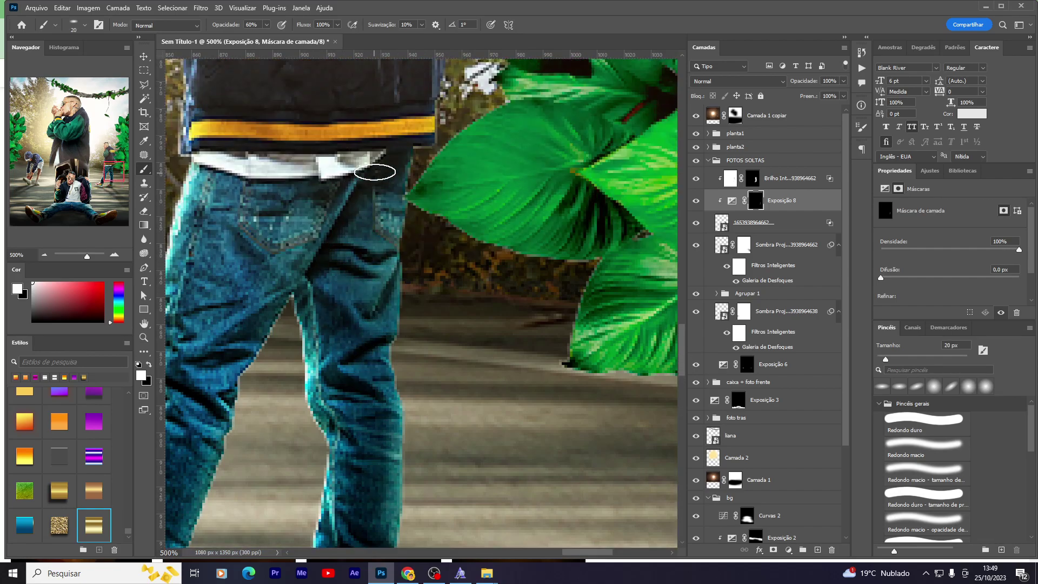
scroll(379, 135, "up", 2)
scroll(395, 135, "up", 2)
scroll(319, 243, "down", 2)
key("bracketright")
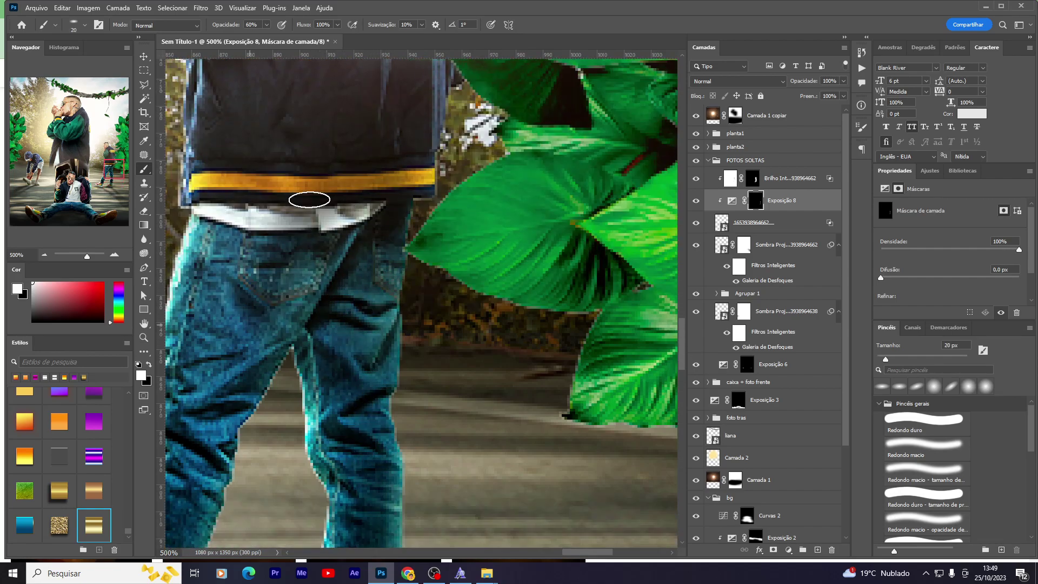
scroll(271, 203, "down", 2)
scroll(270, 238, "down", 1)
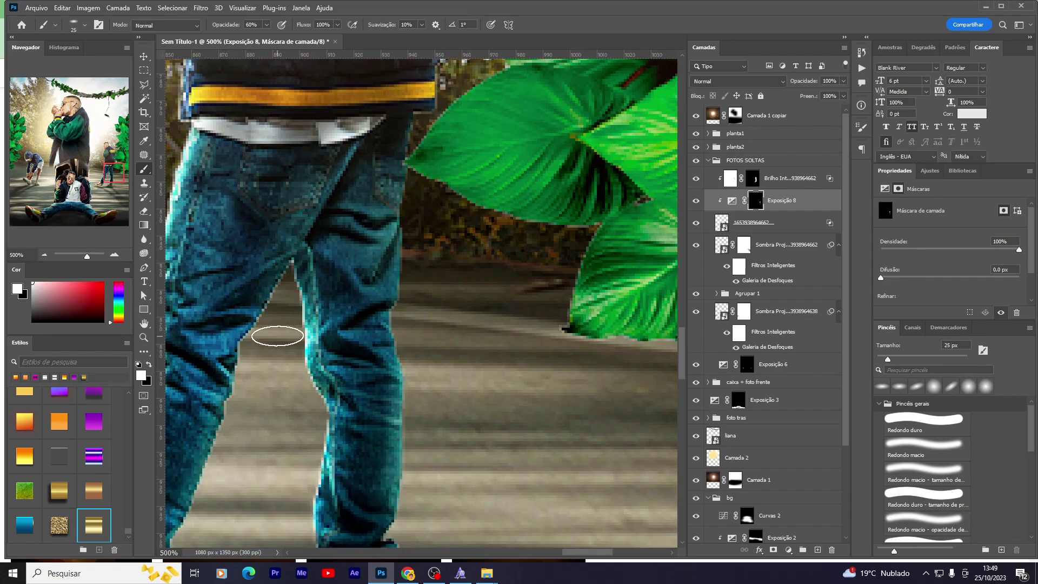
left_click_drag(274, 331, 510, 168)
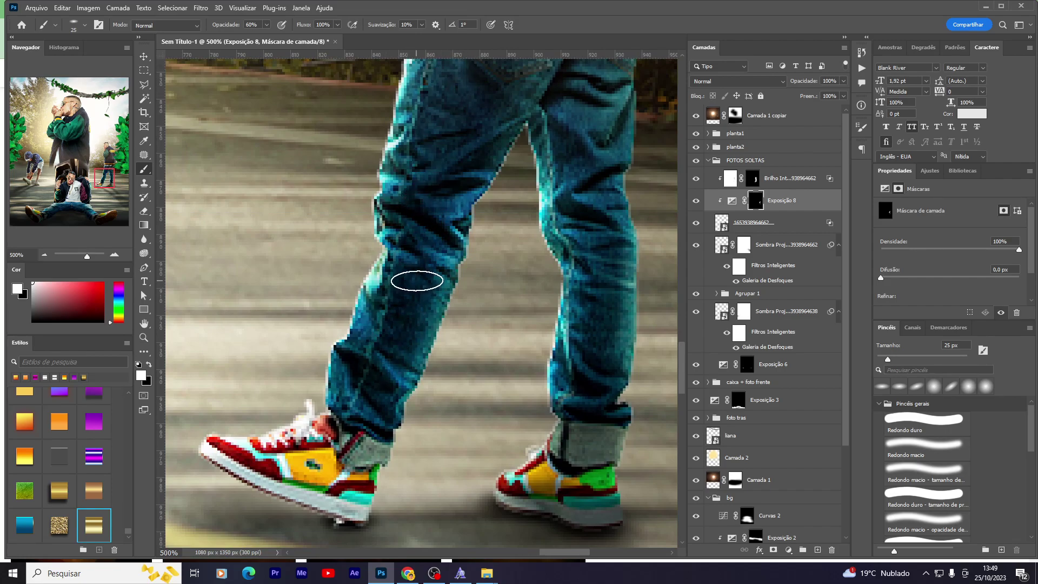
scroll(378, 395, "down", 1)
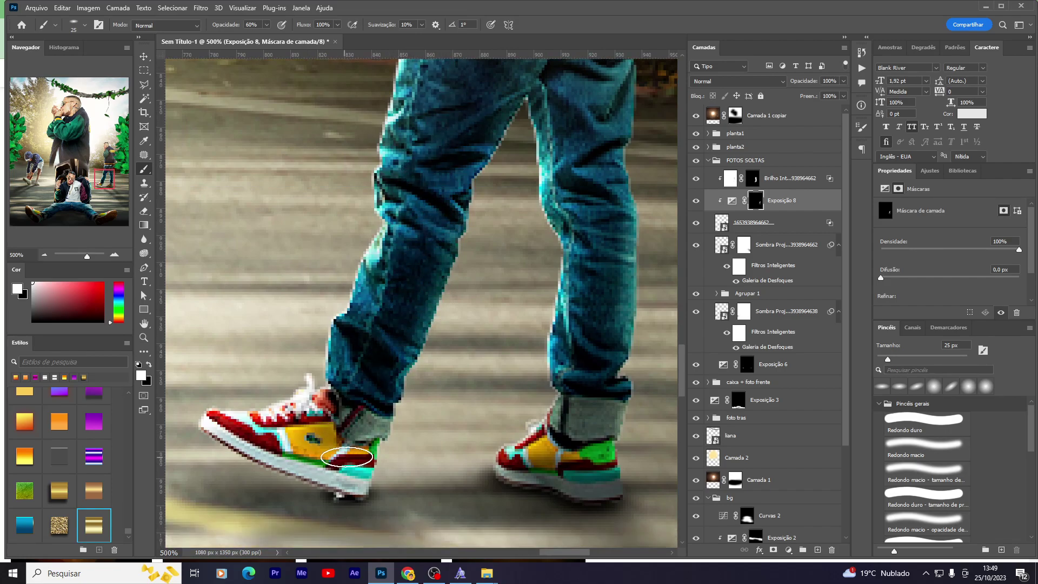
mouse_move(354, 424)
left_mouse_down()
mouse_move(336, 429)
mouse_move(348, 413)
mouse_move(313, 413)
mouse_move(241, 429)
mouse_move(346, 470)
mouse_move(267, 455)
mouse_move(252, 439)
left_mouse_up()
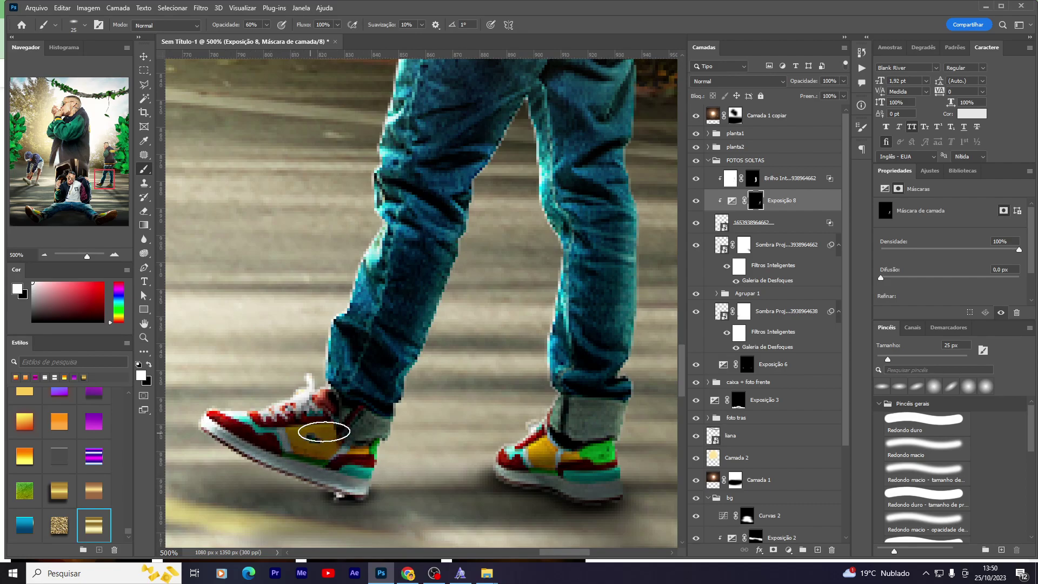
Step: Brush the darkening over the green sleeve and the head, then zoom out to the whole composite
scroll(364, 410, "up", 3)
scroll(351, 409, "up", 5)
scroll(338, 408, "up", 2)
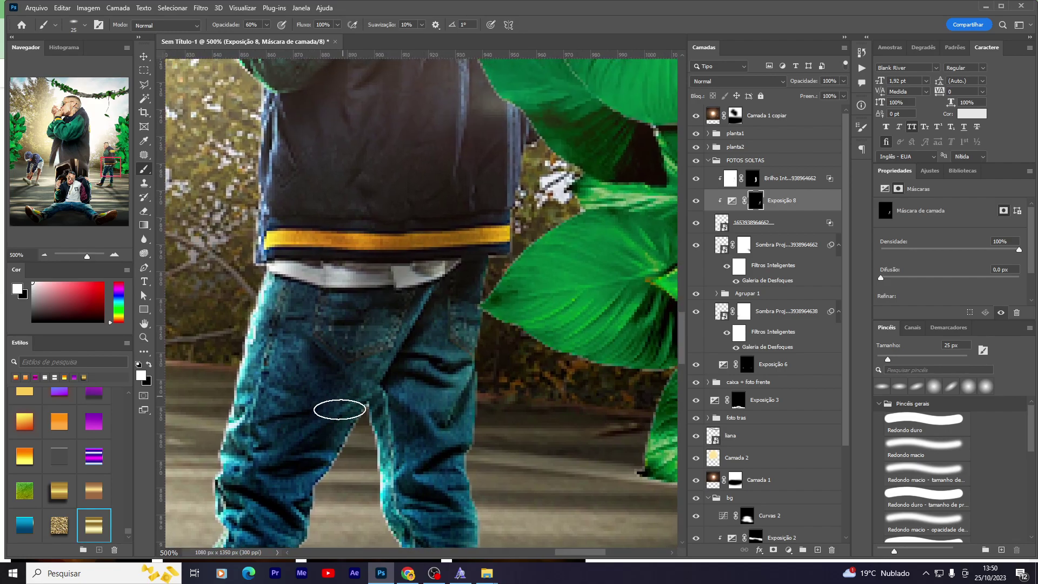
scroll(432, 270, "up", 5)
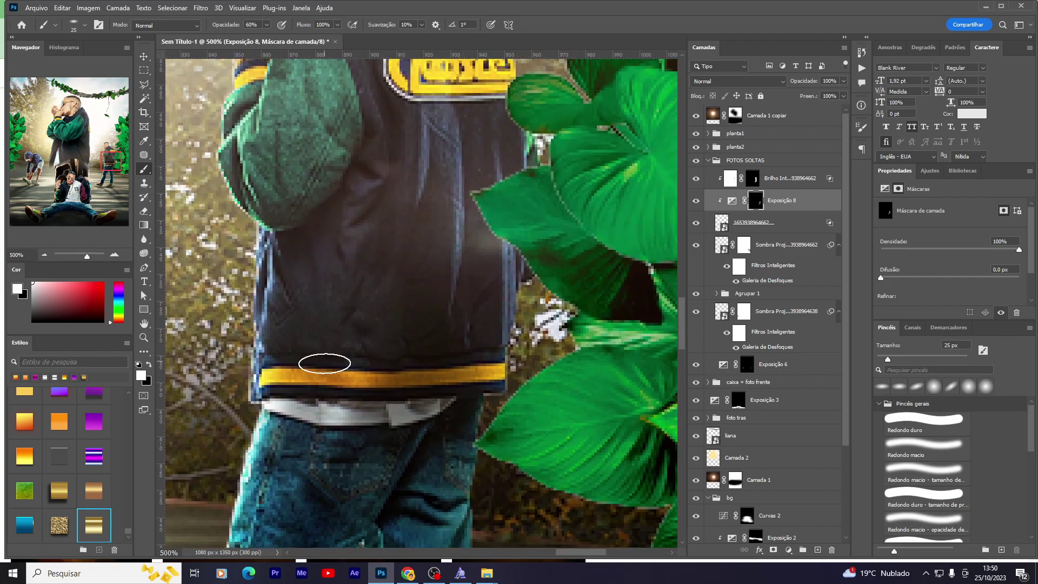
key("bracketright")
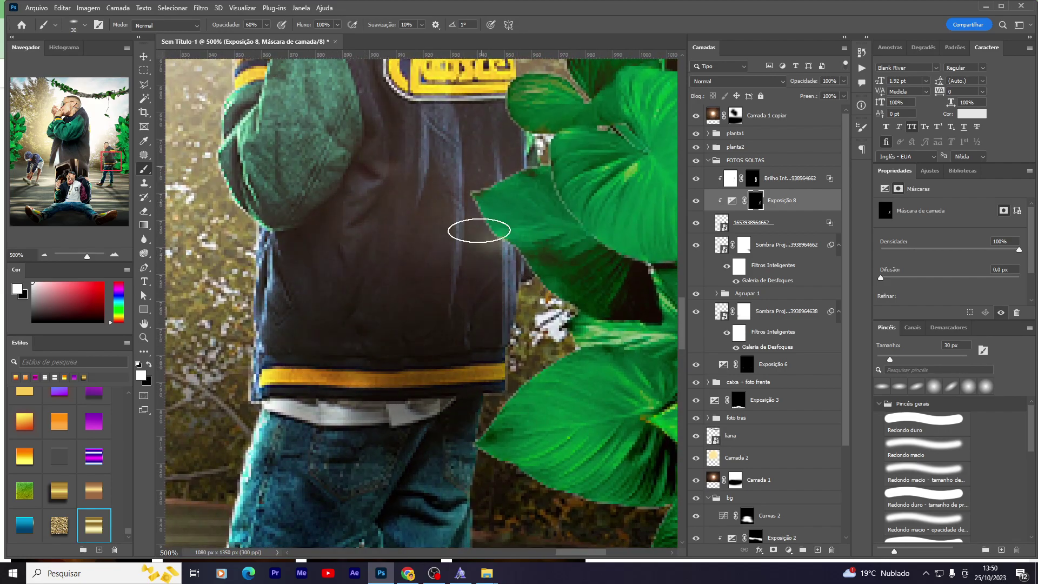
scroll(475, 232, "up", 2)
scroll(459, 243, "up", 2)
scroll(411, 194, "up", 3)
scroll(378, 157, "up", 1)
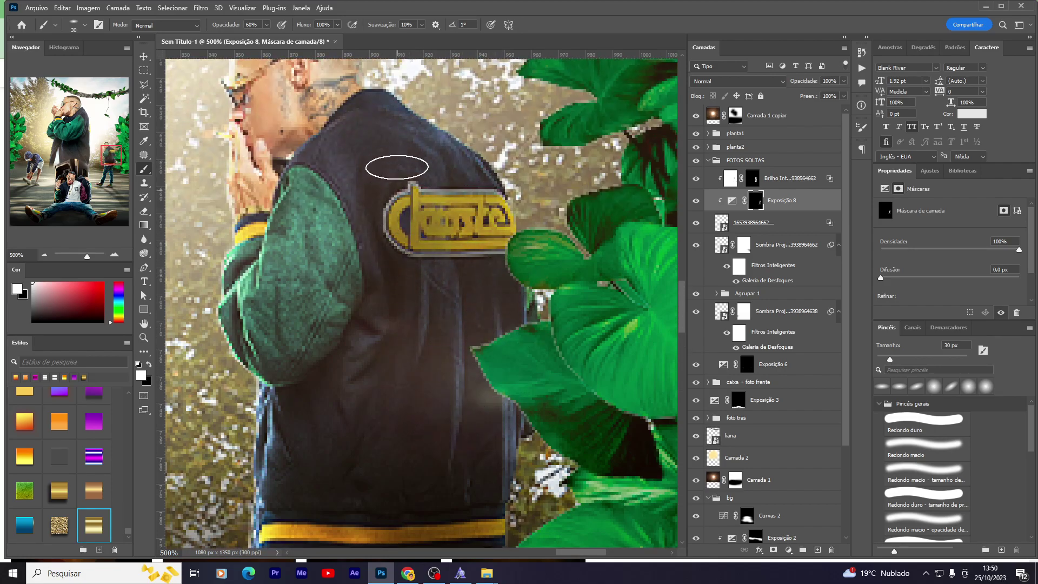
key("bracketright")
mouse_move(336, 267)
left_mouse_down()
mouse_move(331, 157)
mouse_move(336, 308)
left_mouse_up()
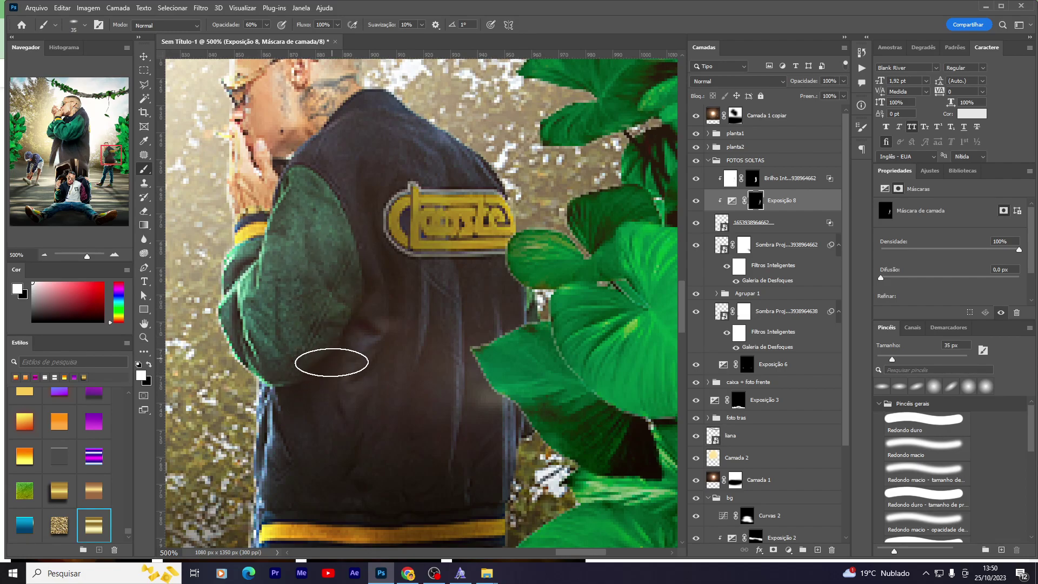
scroll(423, 276, "up", 2)
scroll(394, 213, "up", 1)
key("bracketleft")
key("bracketleft")
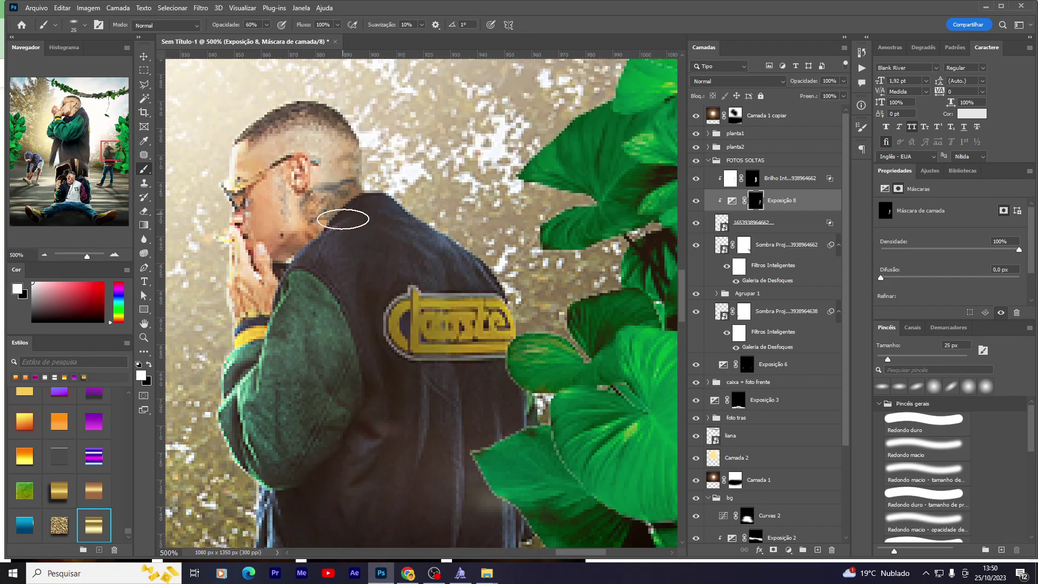
left_click_drag(330, 117, 291, 101)
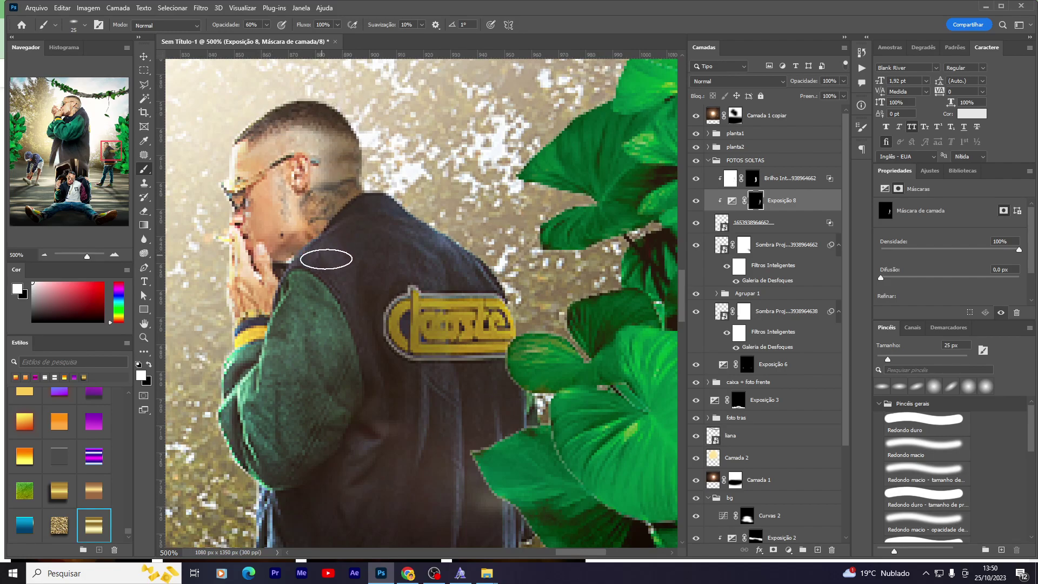
scroll(421, 283, "up", 1)
key("v")
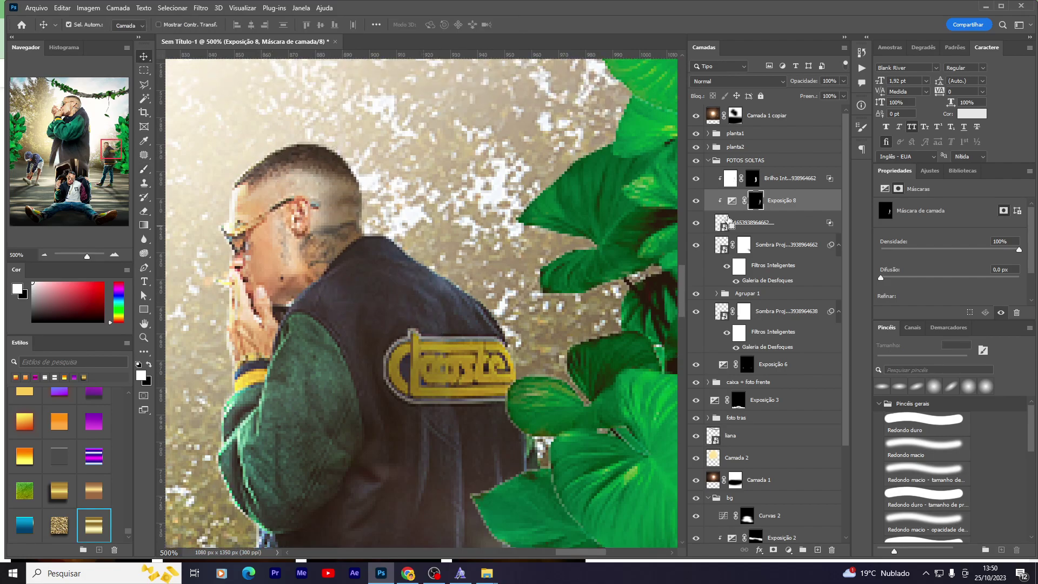
key("ctrl+minus")
key("ctrl+minus")
key("ctrl+minus")
key("ctrl+minus")
key("ctrl+minus")
key("ctrl+minus")
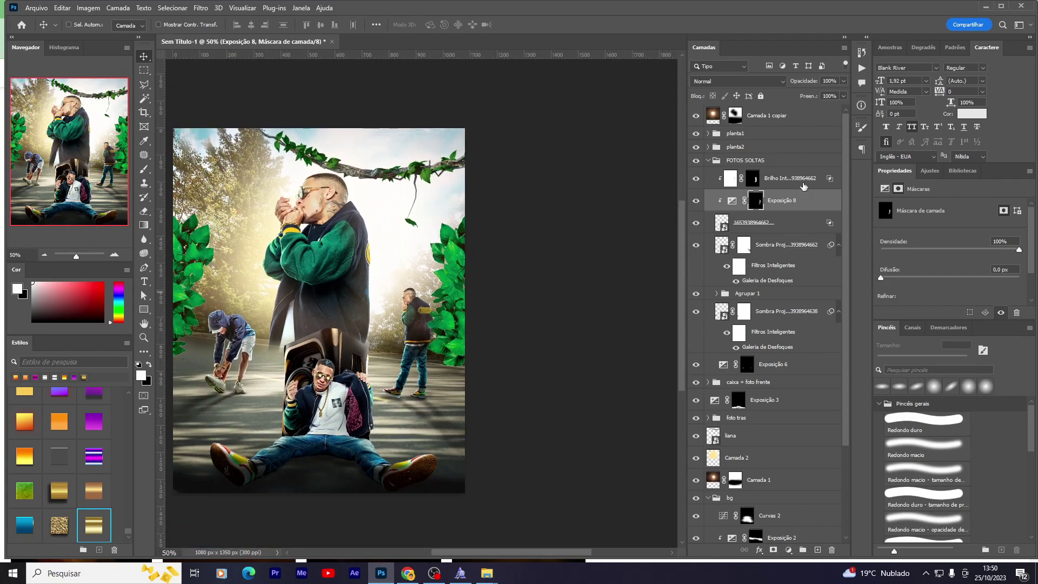
Step: Collapse FOTOS SOLTAS, select planta2 and add an Exposição 9 exposure adjustment above it
left_click(708, 160)
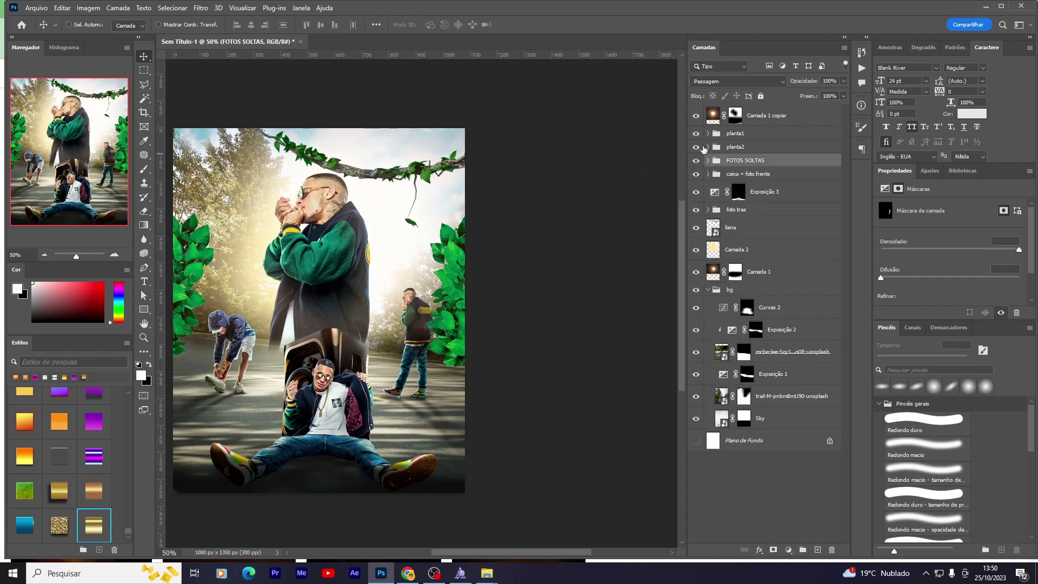
left_click(746, 147)
key("ctrl+plus")
key("ctrl+plus")
key("ctrl+plus")
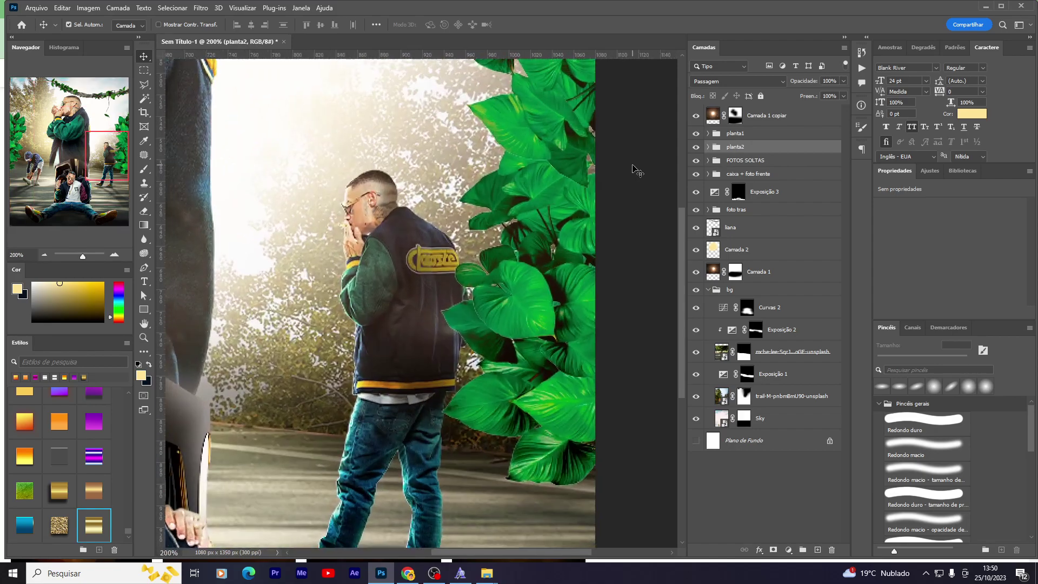
key("ctrl+plus")
left_click_drag(632, 165, 500, 164)
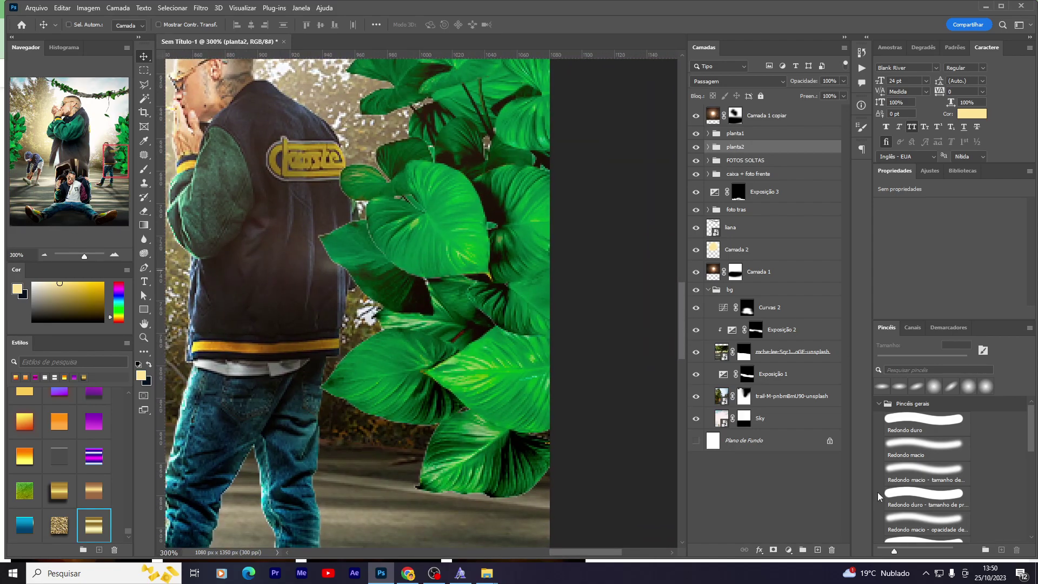
left_click(788, 550)
left_click(811, 413)
Step: Clip Exposição 9 to planta2 and lower its exposure to -9.69
right_click(788, 152)
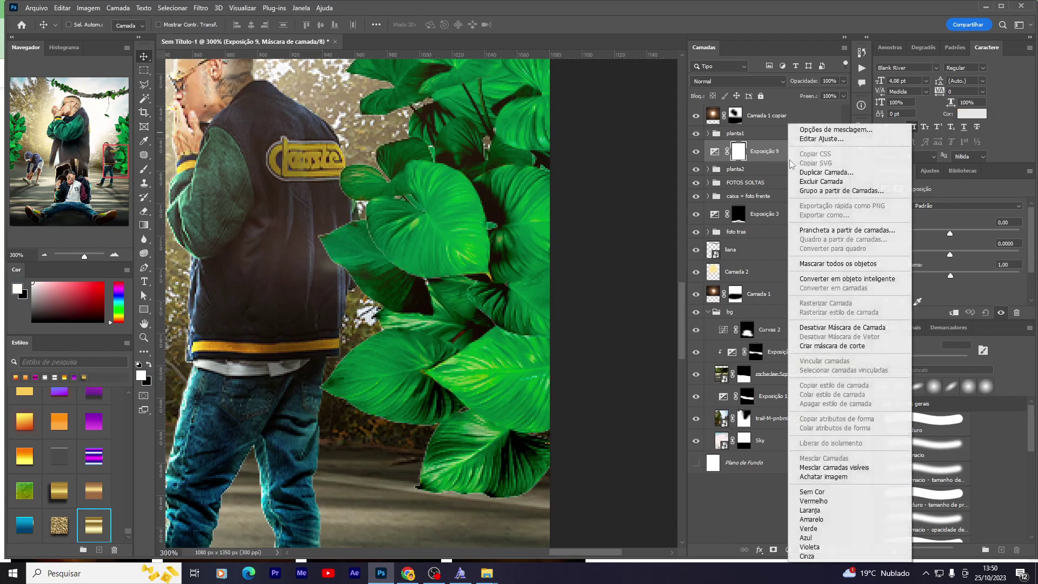
left_click(832, 346)
left_click_drag(950, 233, 905, 235)
left_click(747, 151)
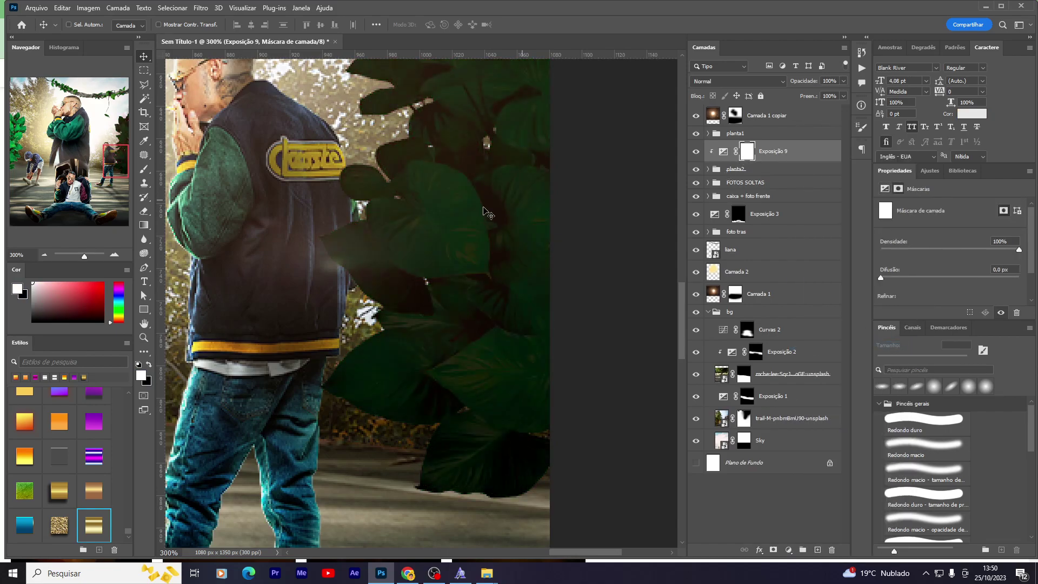
Step: Erase the mask with a 90 px eraser along the upper leaf edges facing the light
scroll(448, 225, "up", 3)
key("e")
scroll(487, 186, "up", 2)
scroll(313, 337, "up", 2)
scroll(325, 265, "up", 2)
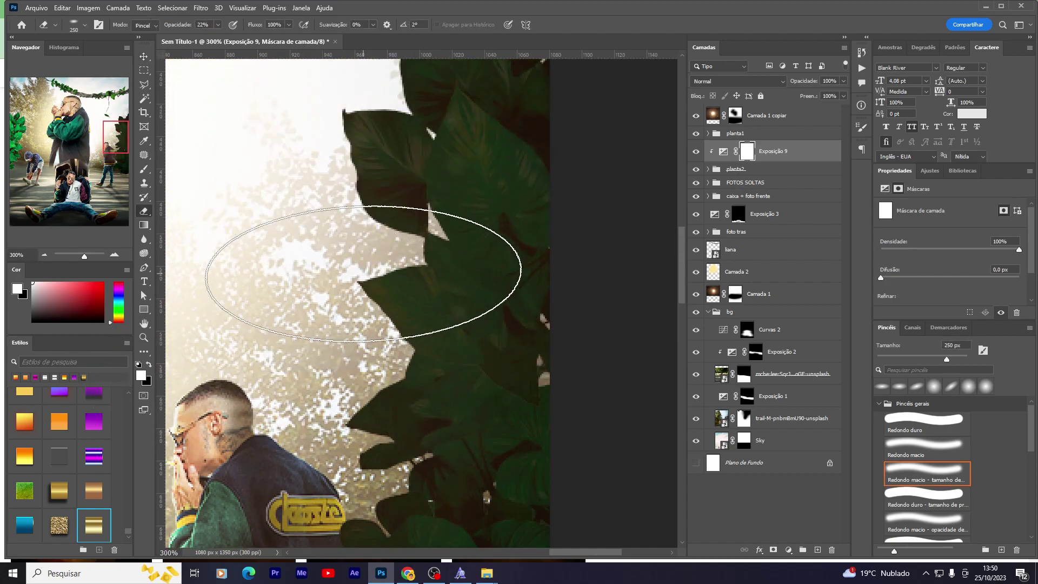
key("bracketleft")
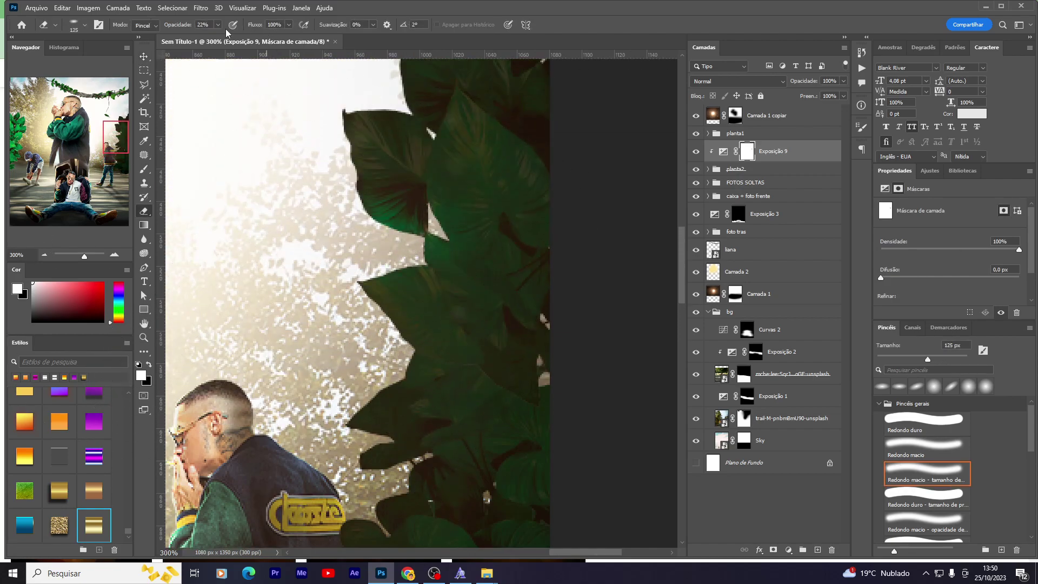
key("bracketleft")
key("bracketleft")
left_click_drag(403, 230, 378, 157)
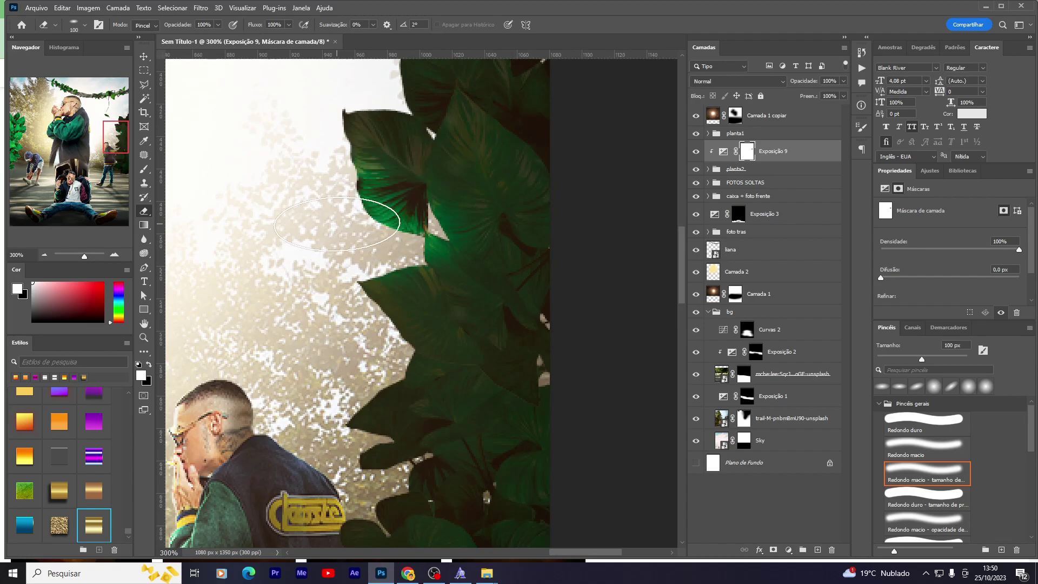
left_click_drag(354, 263, 427, 268)
scroll(427, 268, "down", 1)
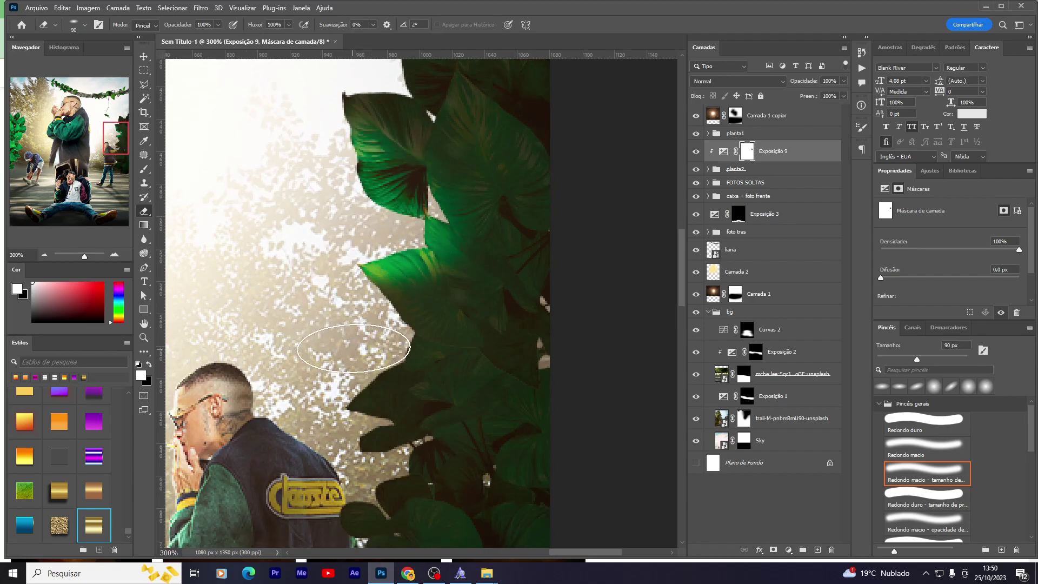
left_click_drag(411, 324, 312, 378)
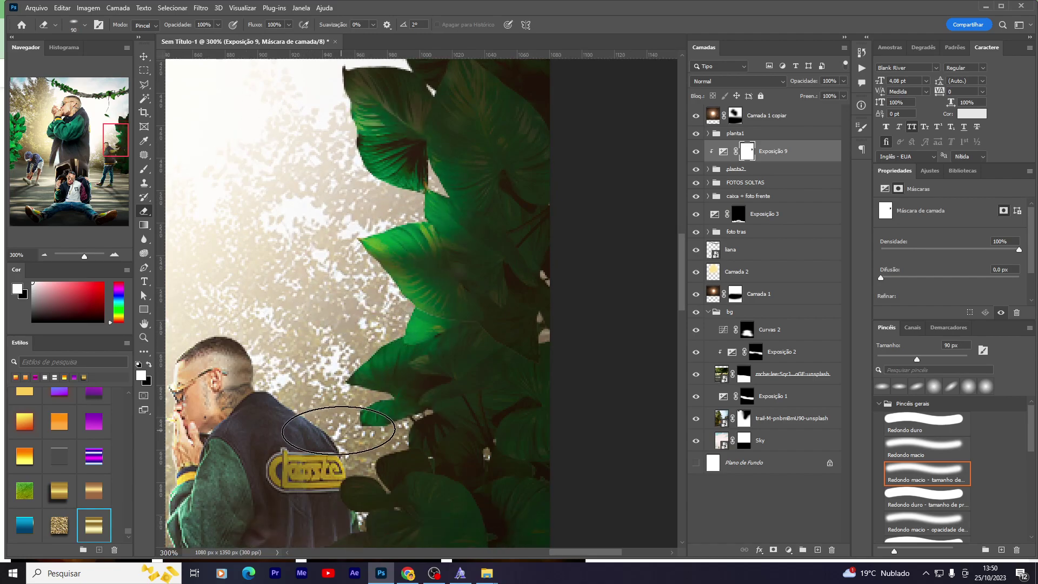
Step: Shrink the eraser to 80 px, review the plant's leaves, and fit the image on screen
key("bracketleft")
scroll(357, 422, "down", 2)
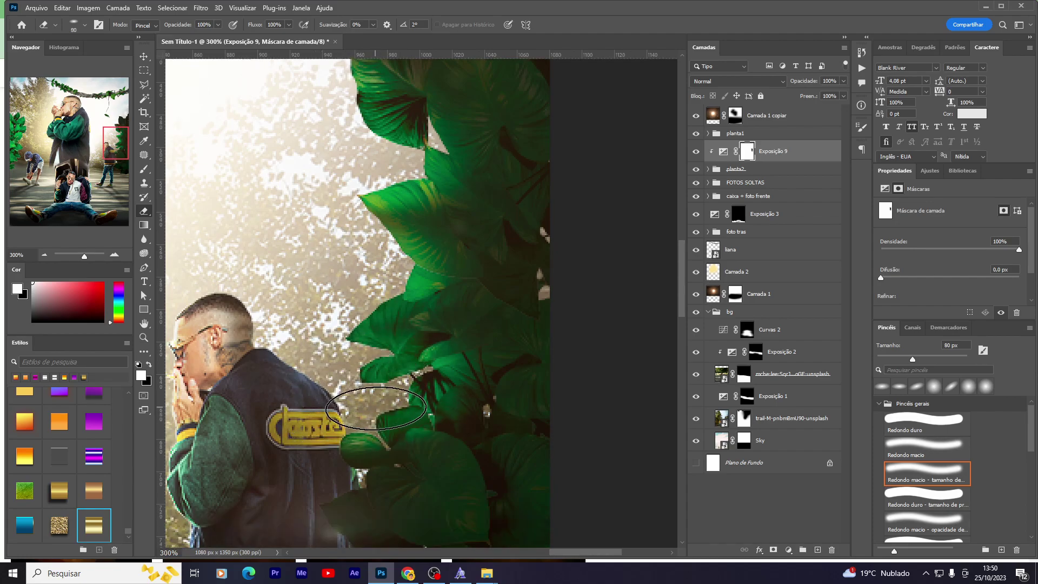
scroll(376, 408, "down", 1)
scroll(362, 367, "down", 3)
scroll(358, 324, "down", 1)
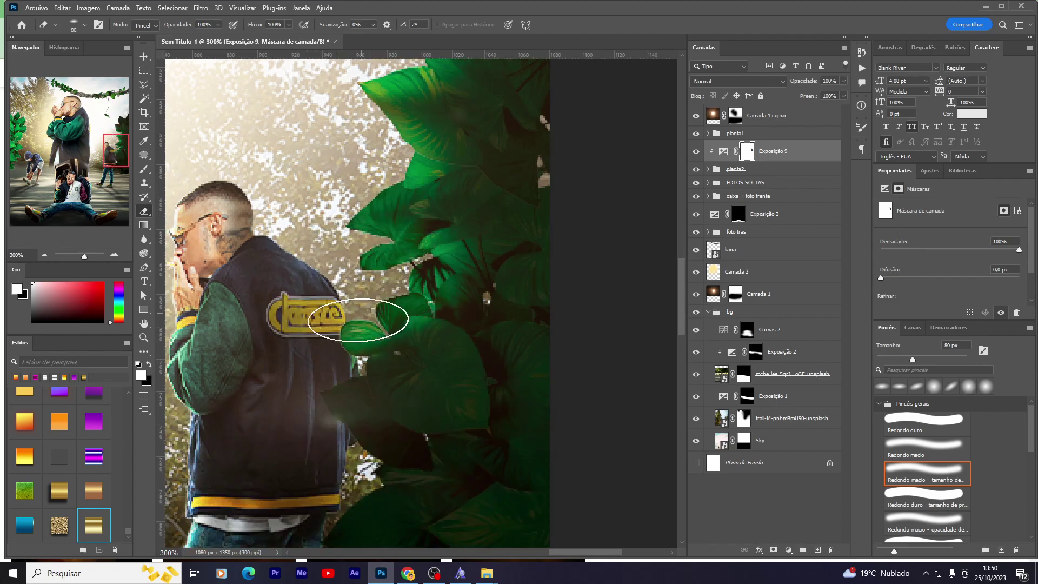
scroll(317, 406, "down", 2)
scroll(322, 399, "down", 2)
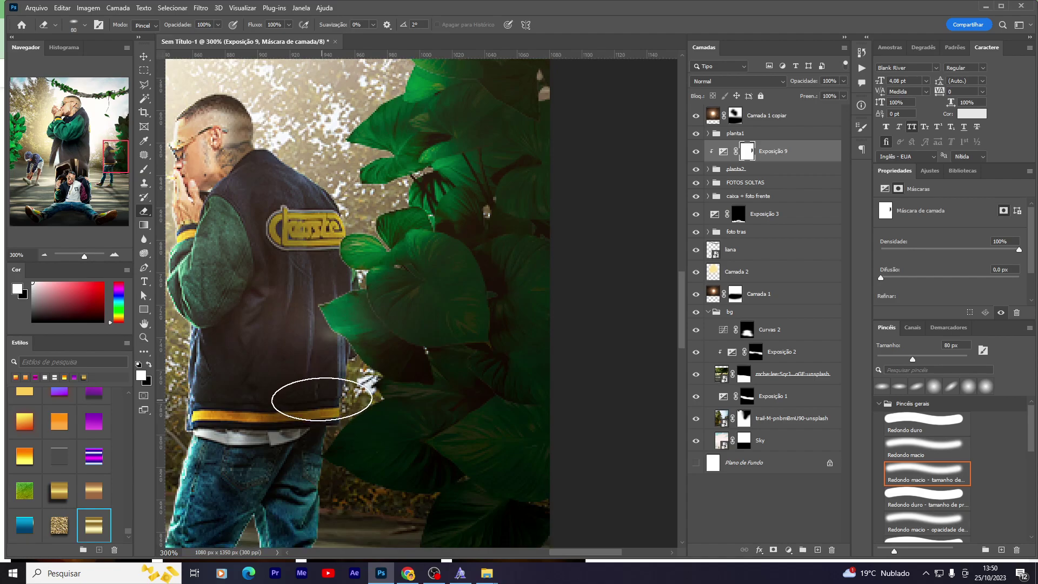
scroll(321, 399, "down", 2)
scroll(317, 373, "down", 1)
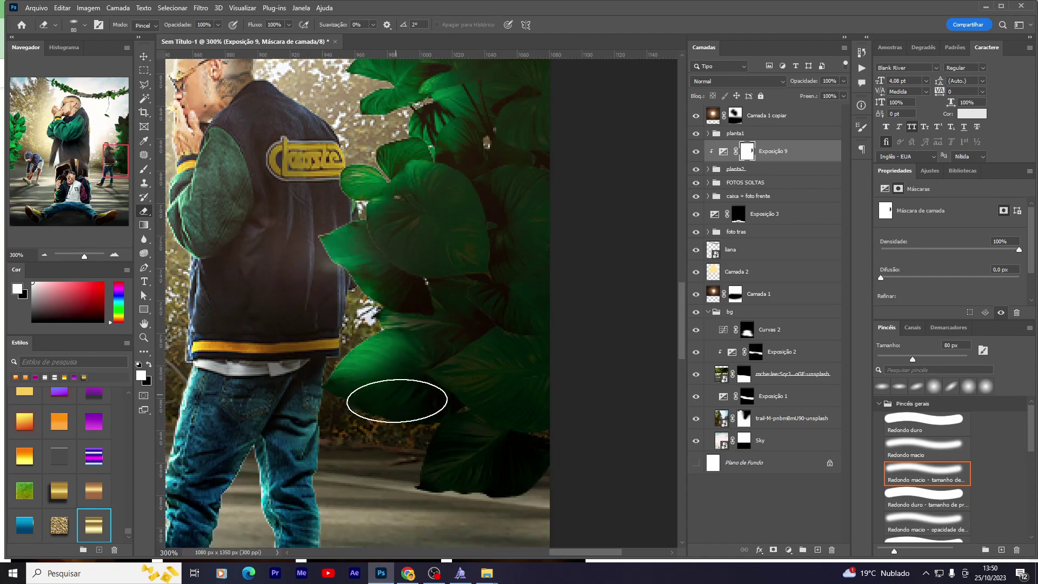
scroll(370, 422, "up", 1)
scroll(389, 324, "up", 5)
scroll(358, 230, "up", 1)
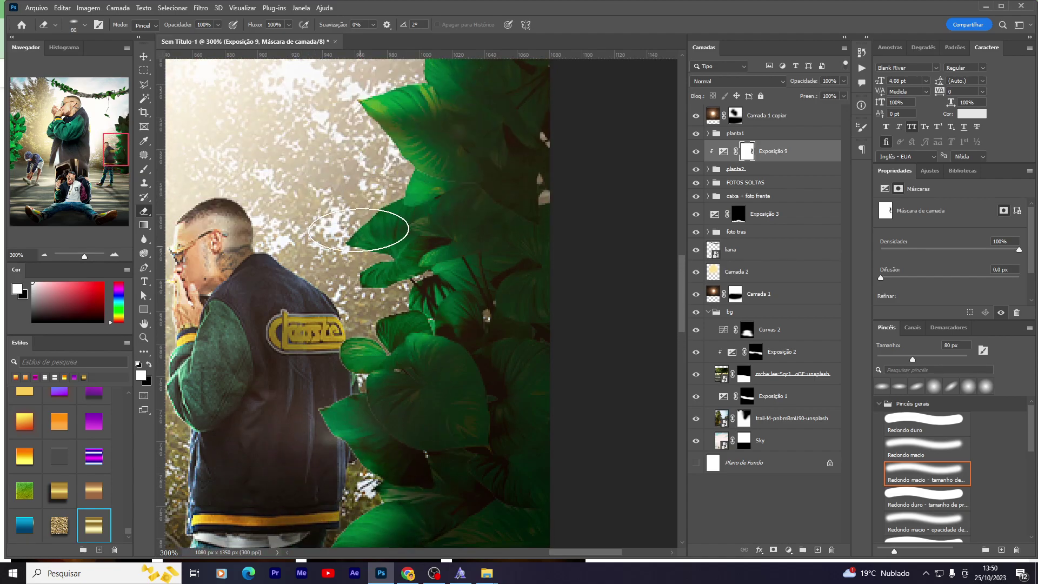
scroll(426, 254, "up", 3)
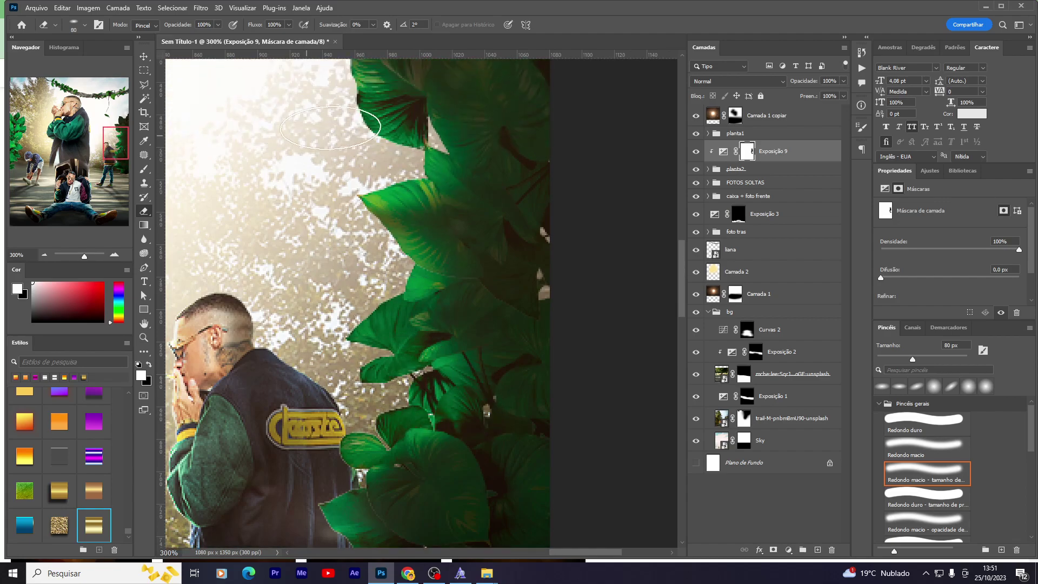
scroll(379, 146, "up", 2)
scroll(487, 154, "up", 2)
scroll(460, 162, "up", 2)
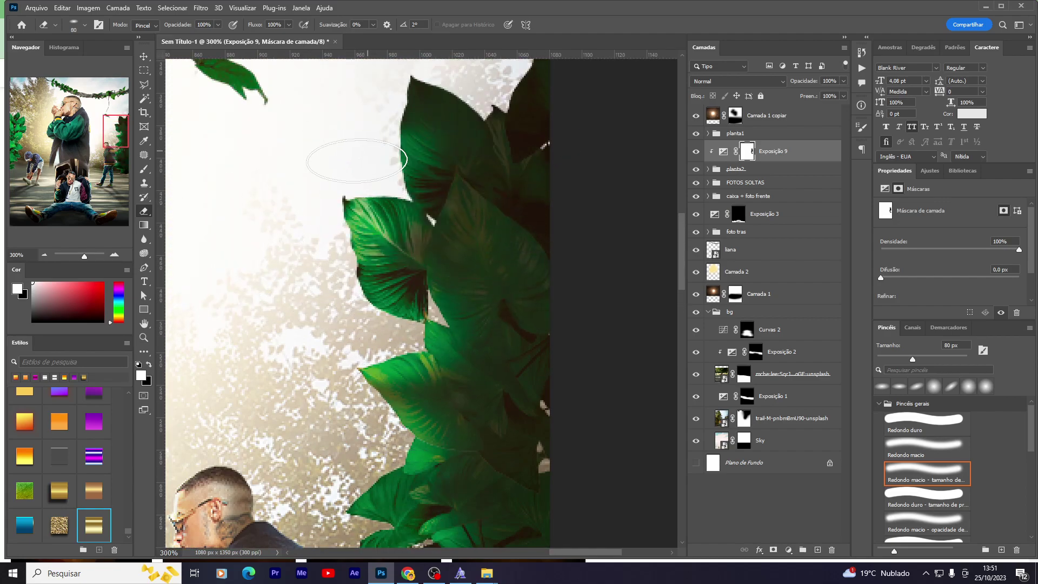
scroll(371, 98, "up", 1)
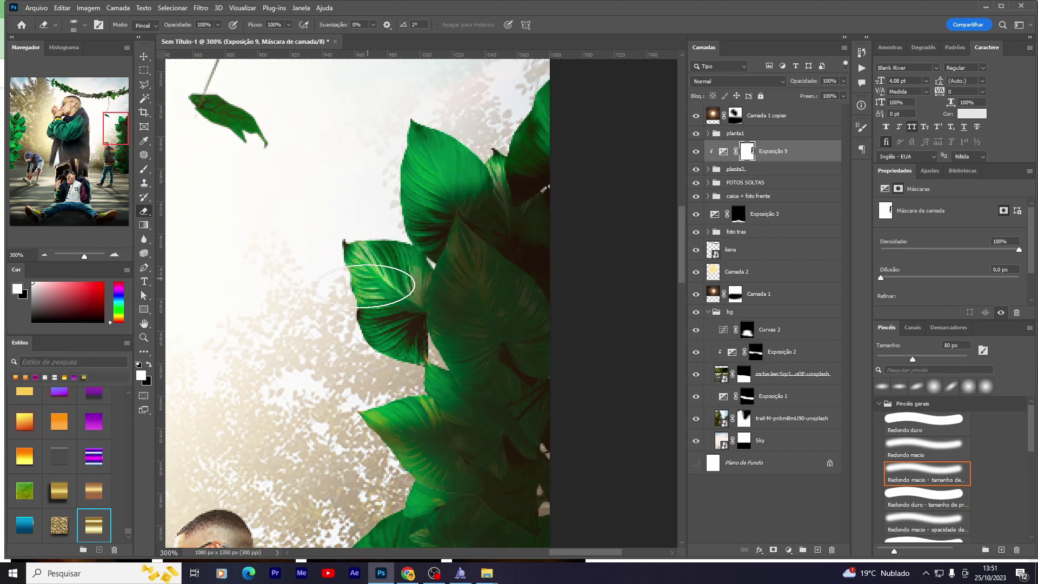
scroll(341, 281, "down", 1)
scroll(322, 332, "down", 2)
scroll(322, 332, "down", 2)
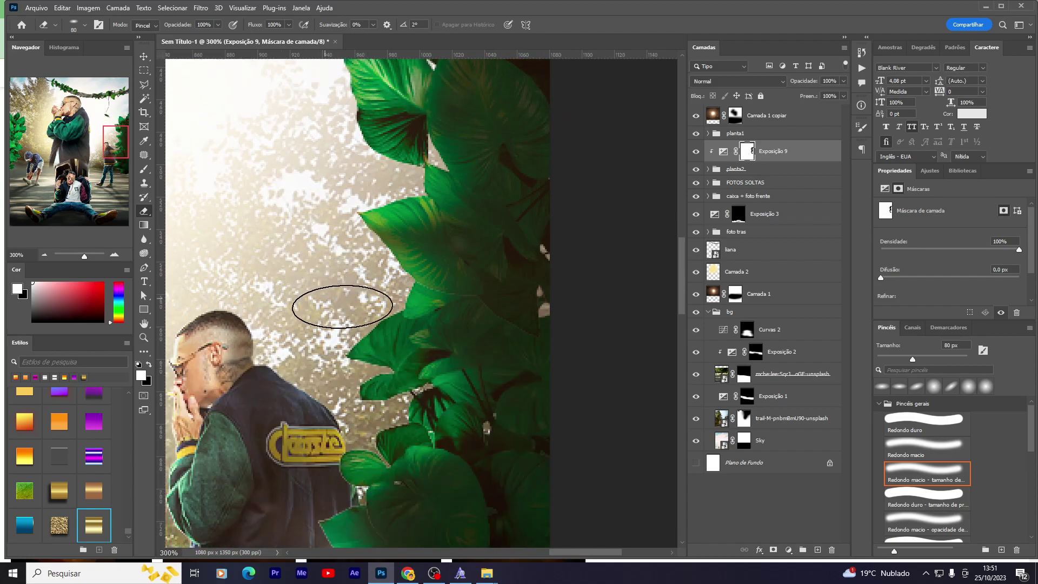
scroll(343, 336, "down", 1)
scroll(385, 369, "down", 1)
scroll(324, 411, "down", 1)
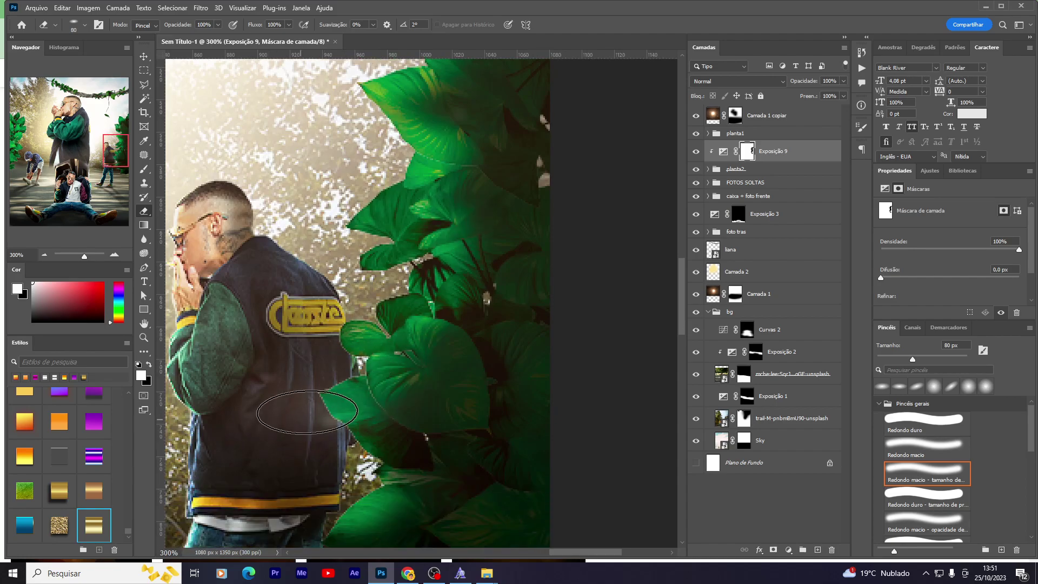
scroll(303, 424, "down", 1)
scroll(303, 424, "down", 1)
scroll(349, 425, "down", 1)
key("ctrl+0")
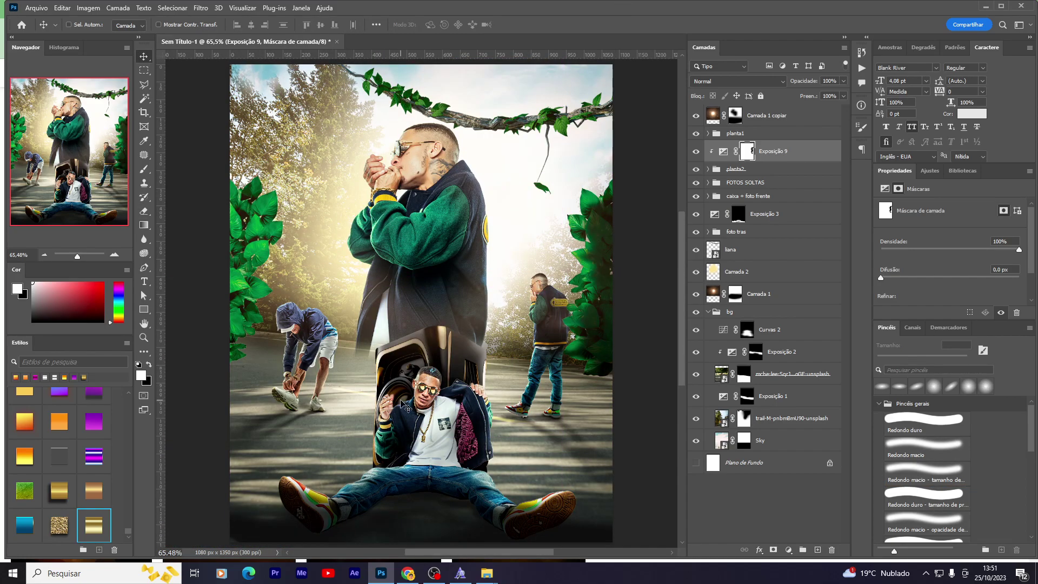
Step: Group planta2 together with its exposure adjustment
left_click(749, 169, "shift")
key("ctrl+g")
left_click(719, 135)
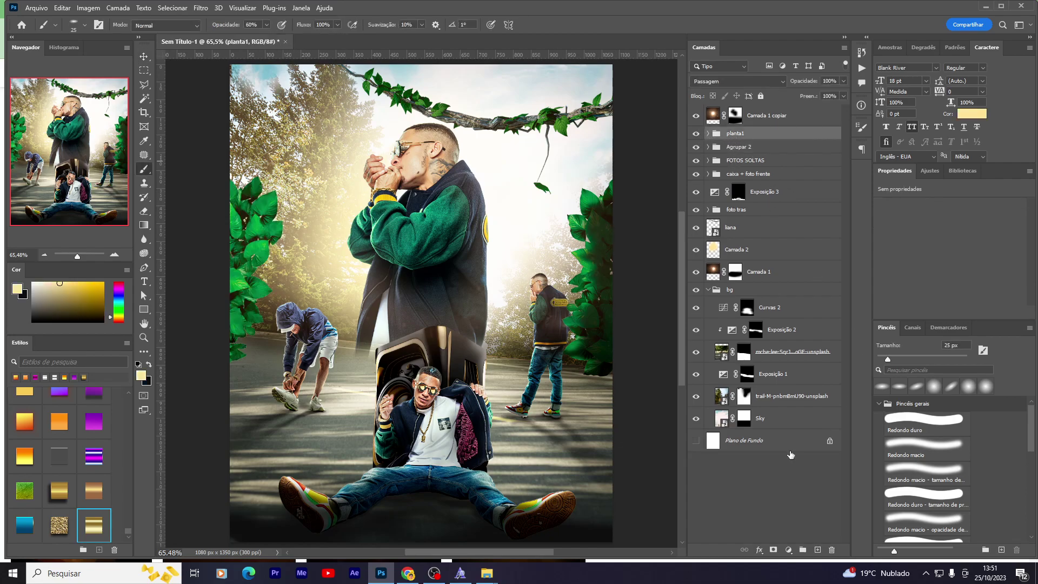
Step: Add Exposição 10 clipped to planta1, with exposure lowered to -8.12
left_click(789, 549)
left_click(811, 412)
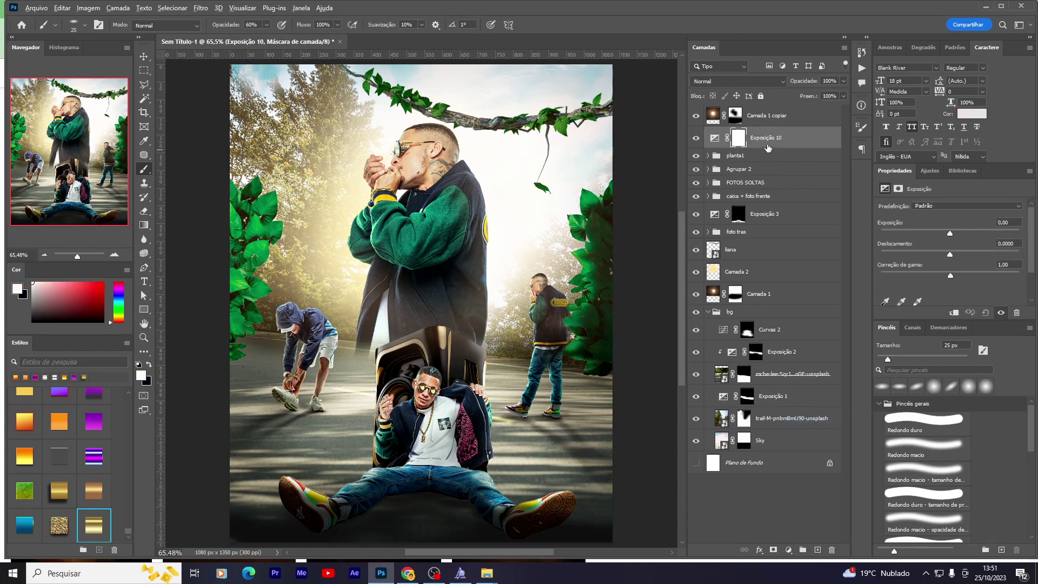
right_click(769, 129)
left_click(813, 346)
left_click_drag(950, 233, 898, 233)
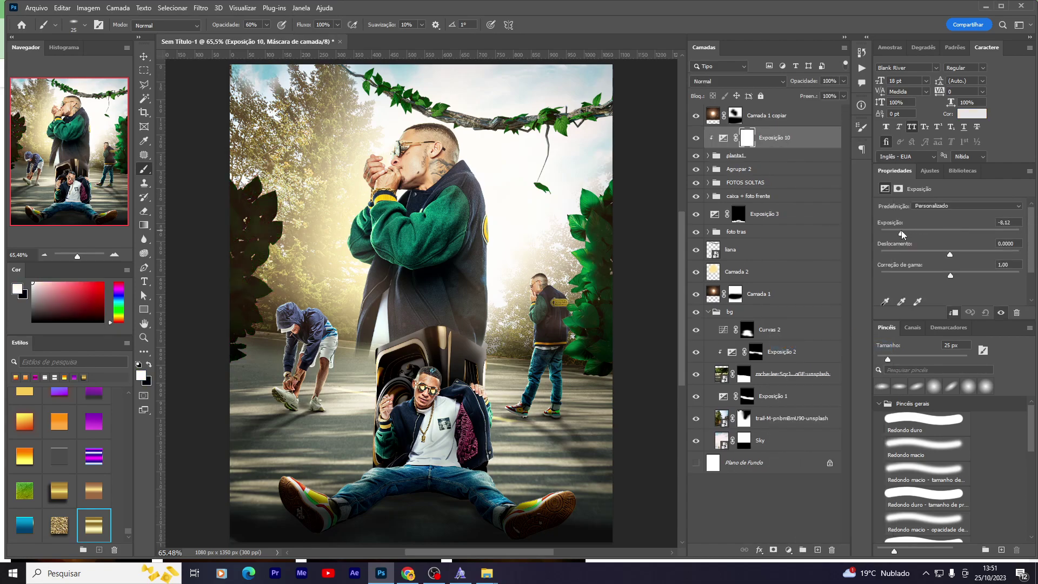
Step: Erase the Exposição 10 mask over the upper left leaves to restore their green
left_click(747, 138)
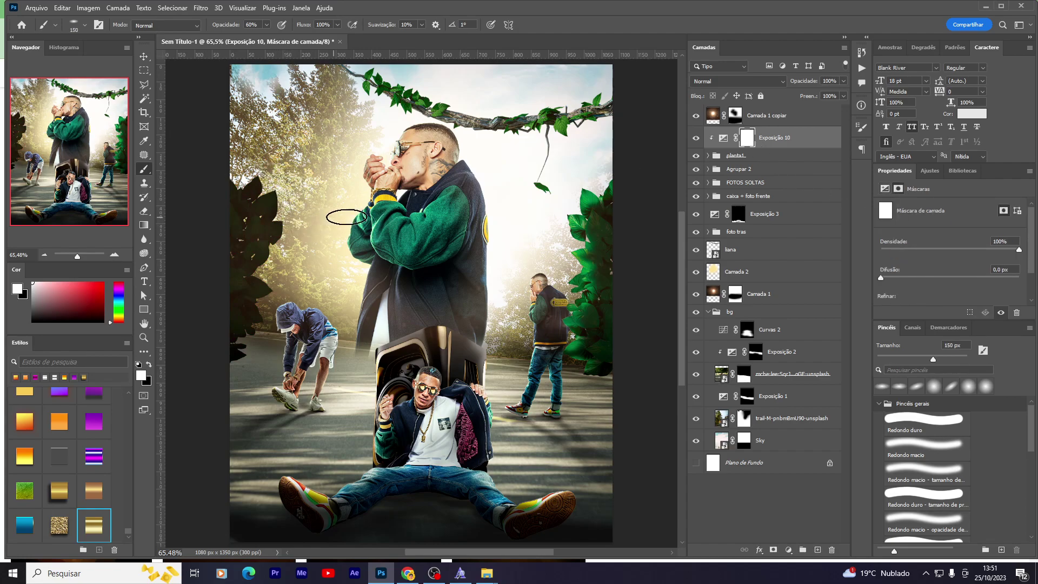
key("e")
left_click_drag(278, 233, 286, 193)
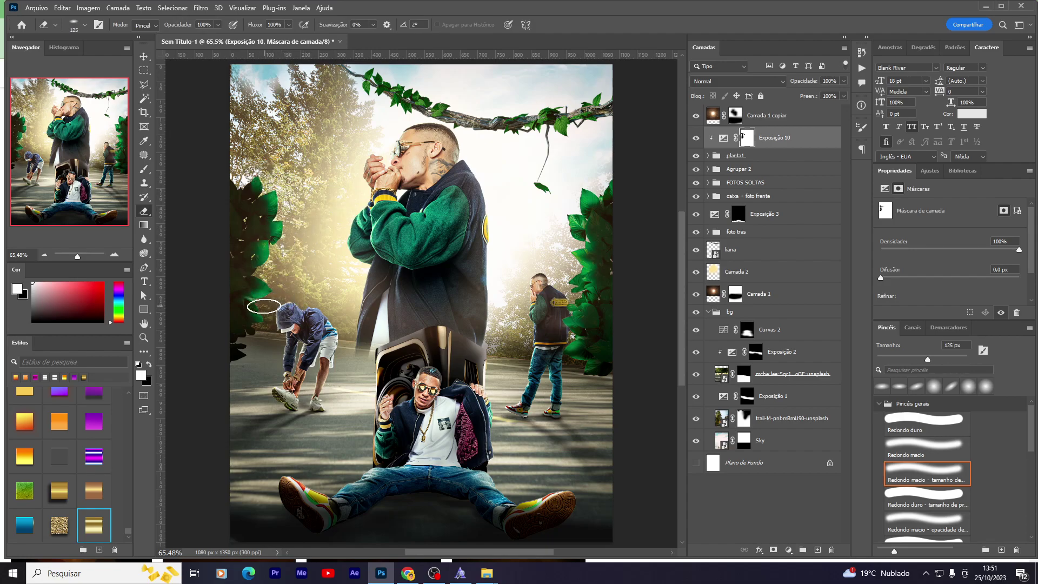
Step: Group planta1 and Exposição 10 into Agrupar 3
key("v")
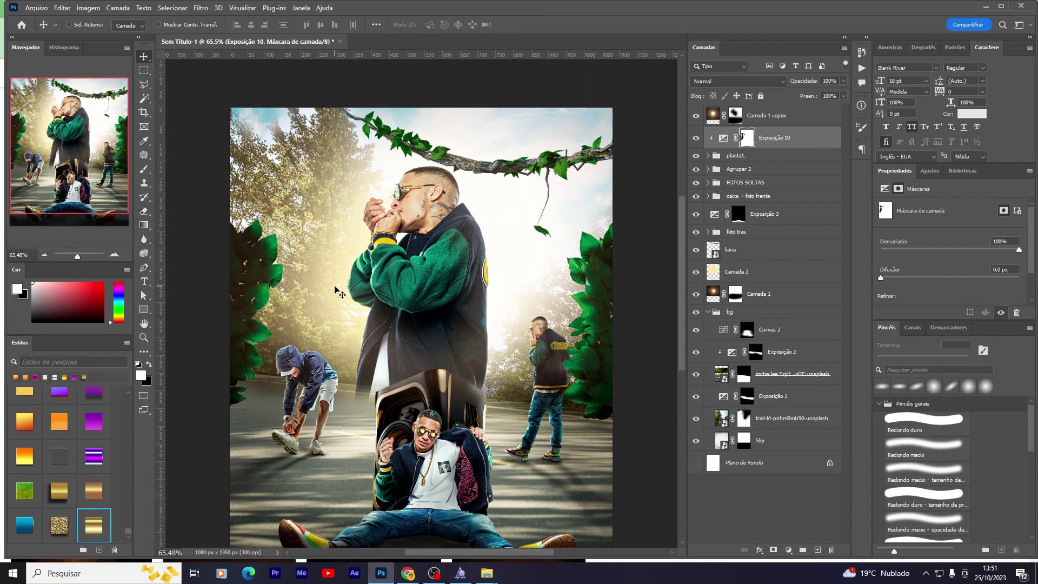
scroll(487, 298, "down", 2)
left_click(750, 156, "shift")
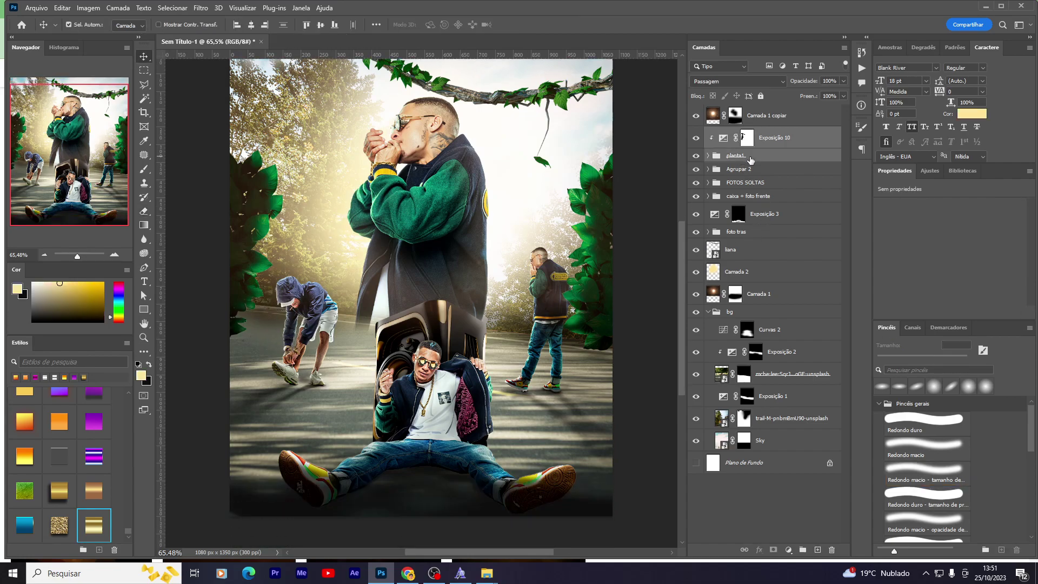
key("ctrl+g")
Step: Show Agrupar 2, convert it to a smart object and apply a 2,5 px Gaussian Blur
left_click(735, 149)
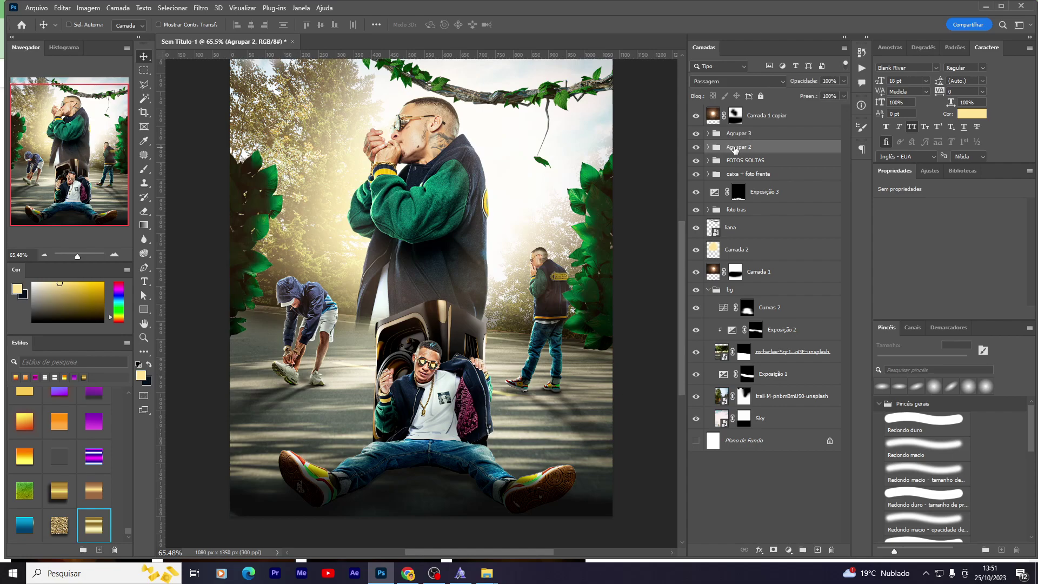
left_click(695, 147)
right_click(741, 149)
left_click(856, 265)
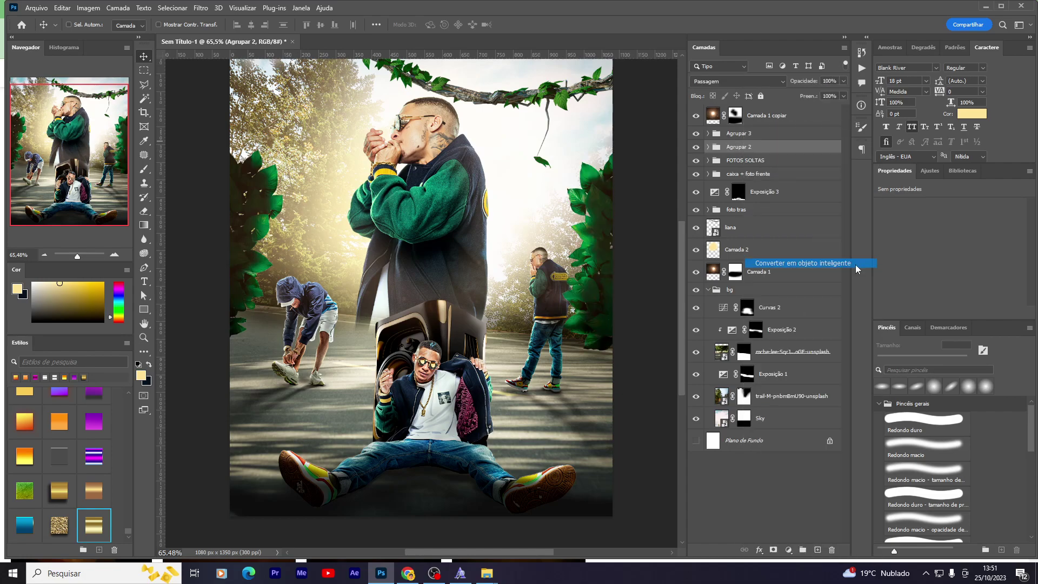
left_click(200, 7)
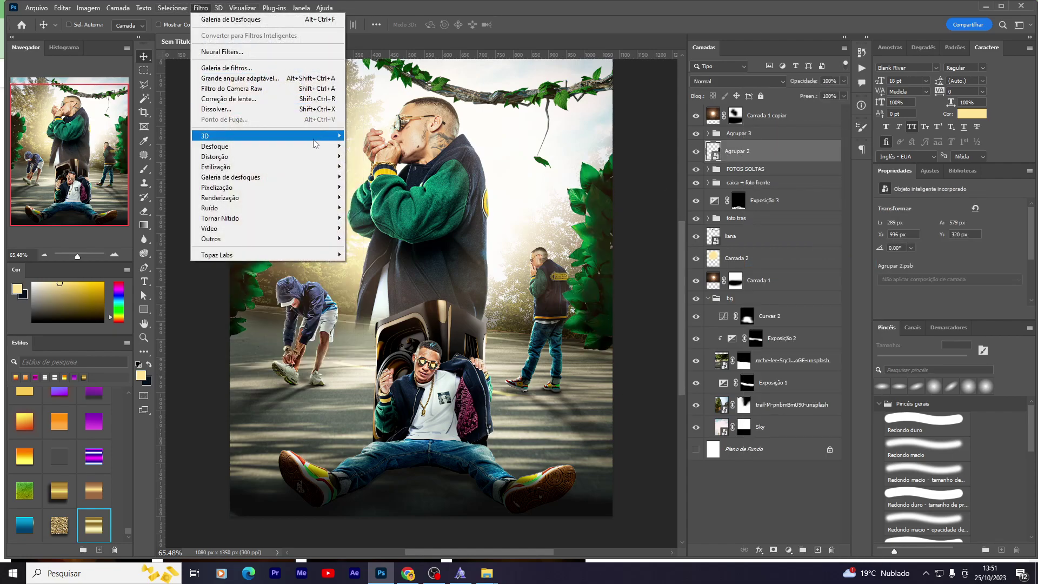
mouse_move(215, 145)
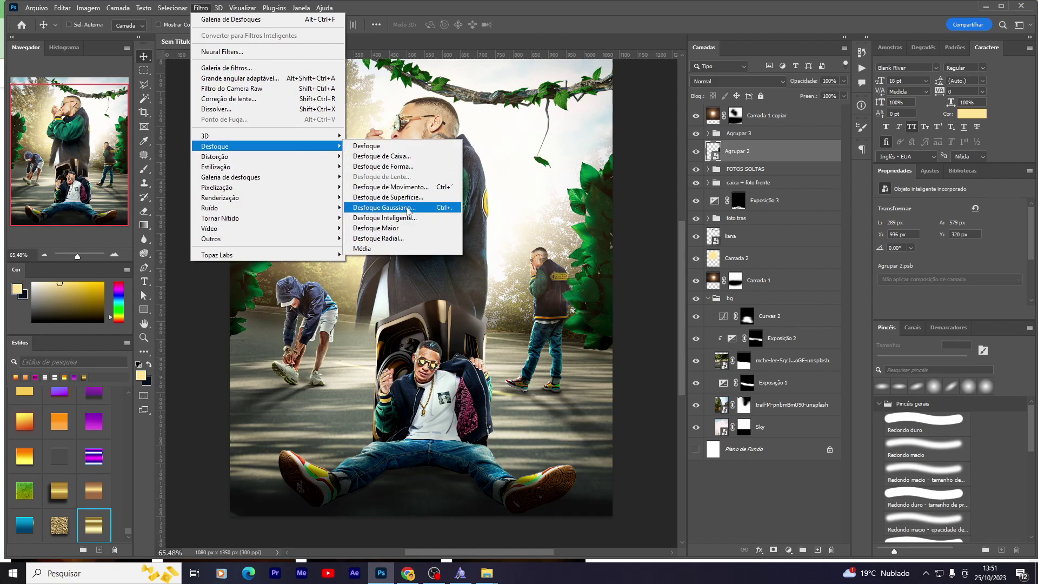
left_click(410, 208)
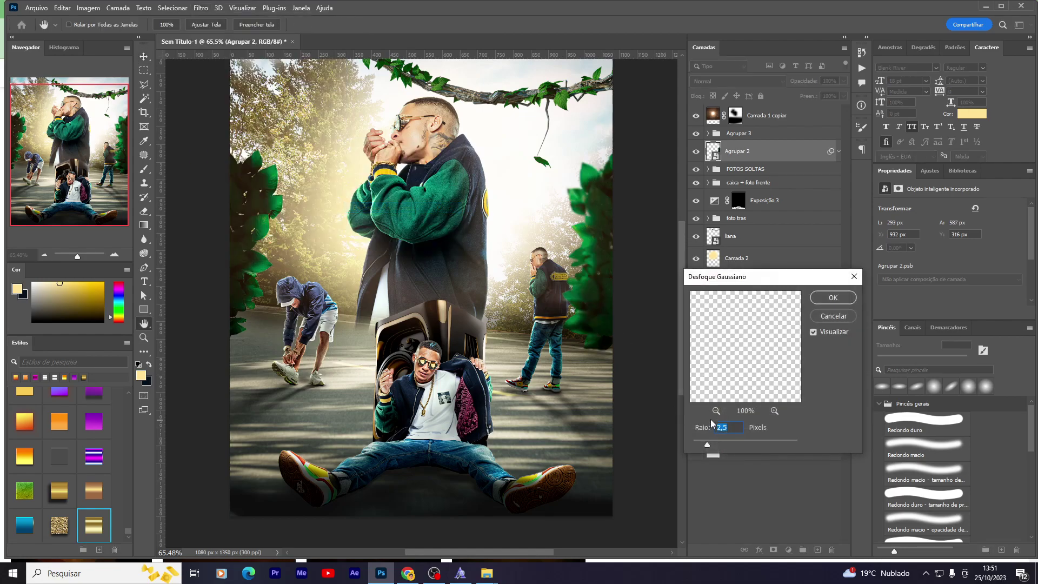
left_click(833, 298)
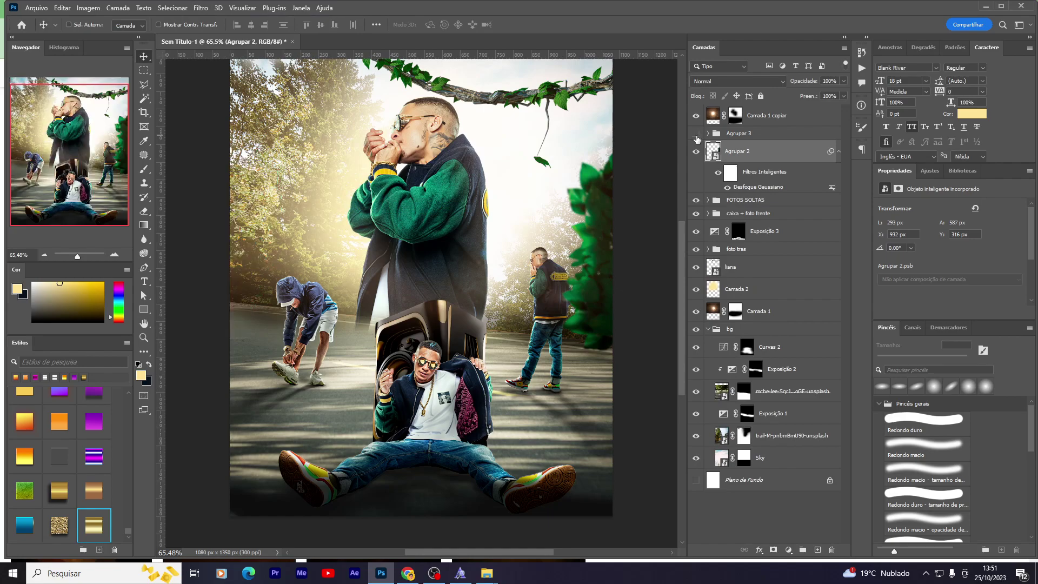
Step: Convert Agrupar 3 to a smart object and apply the same Gaussian Blur
right_click(748, 138)
left_click(833, 267)
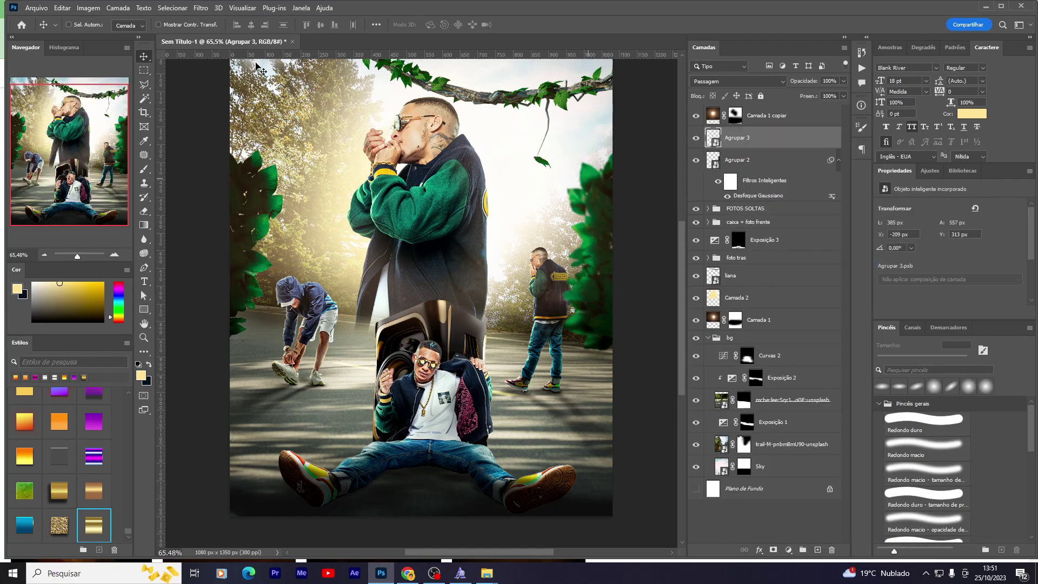
left_click(209, 8)
mouse_move(215, 146)
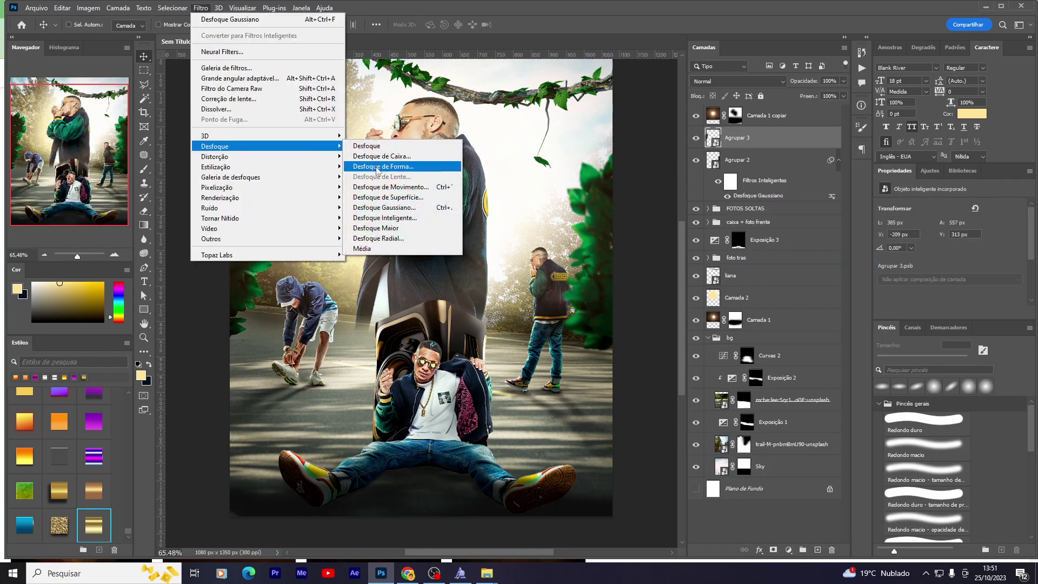
left_click(411, 207)
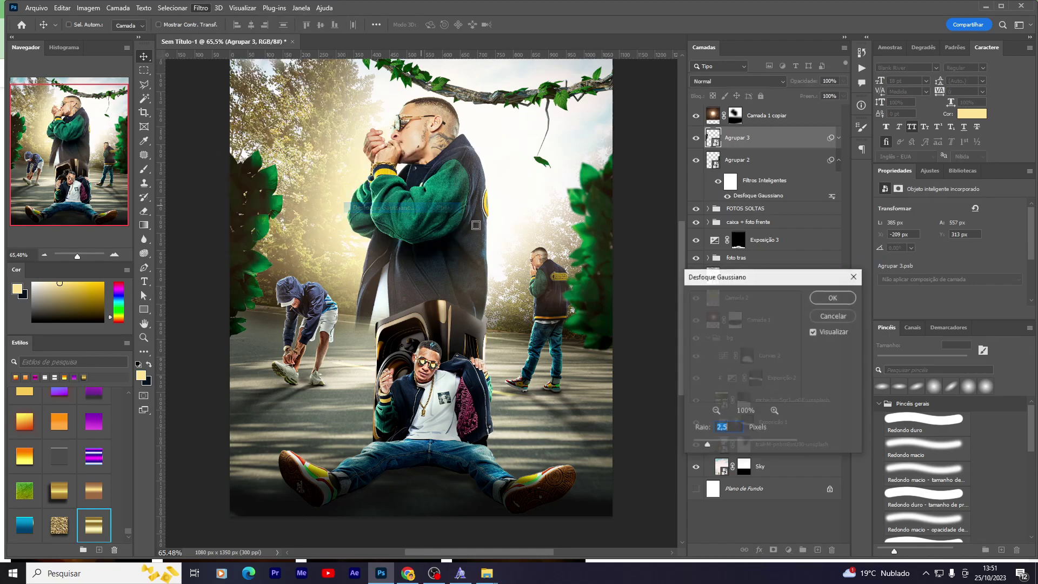
left_click(836, 297)
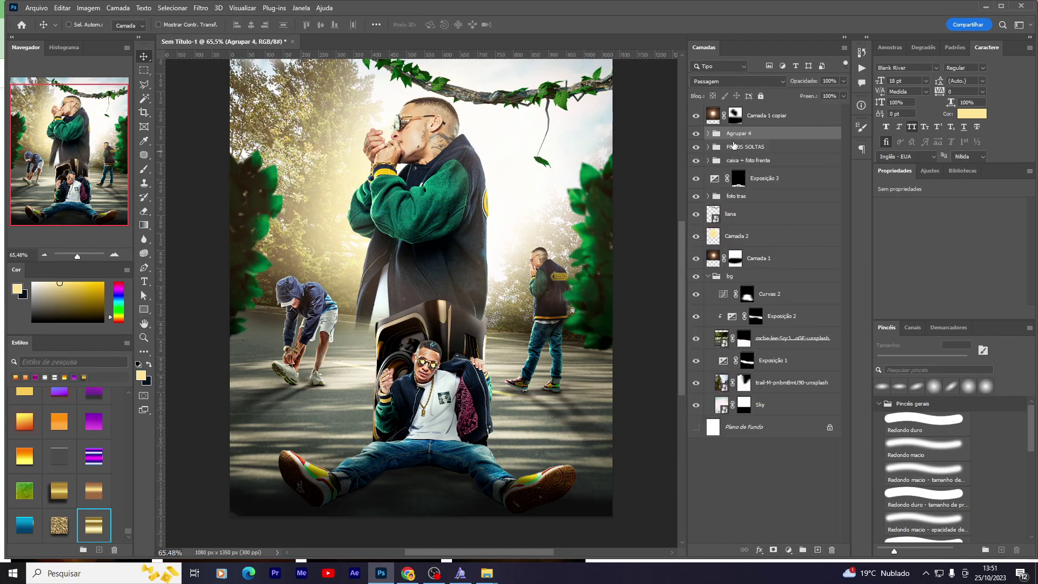
Step: Try moving the foreground foliage lower, then undo the move and the smart object conversions
left_click_drag(481, 319, 482, 457)
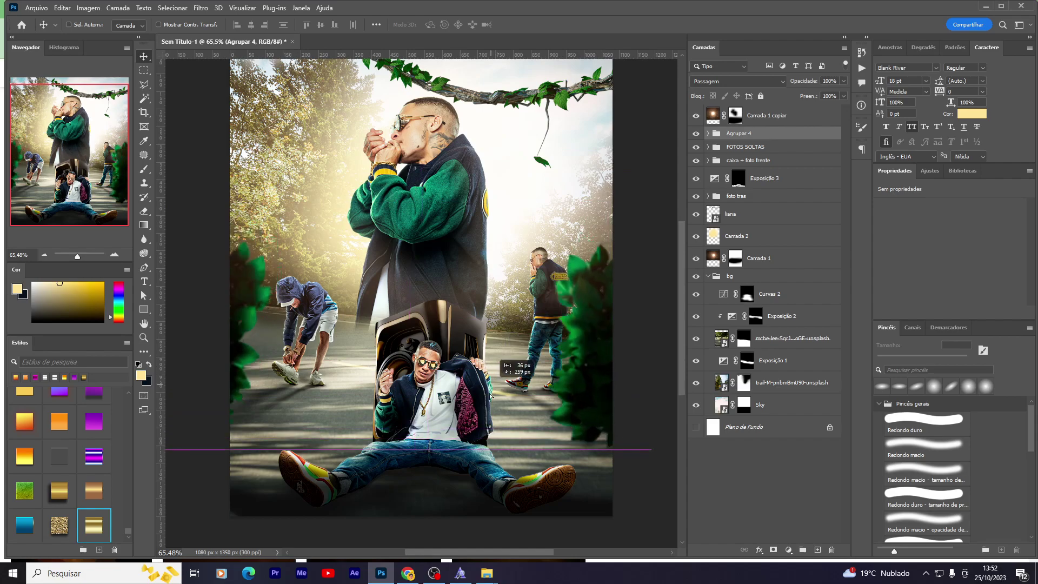
key("ctrl+z")
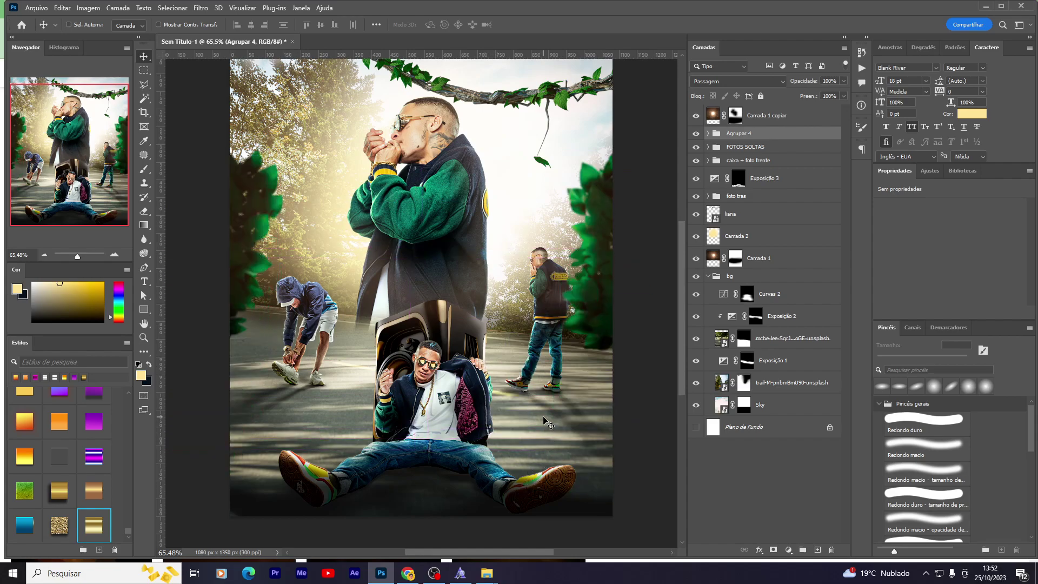
left_click(544, 414, "ctrl")
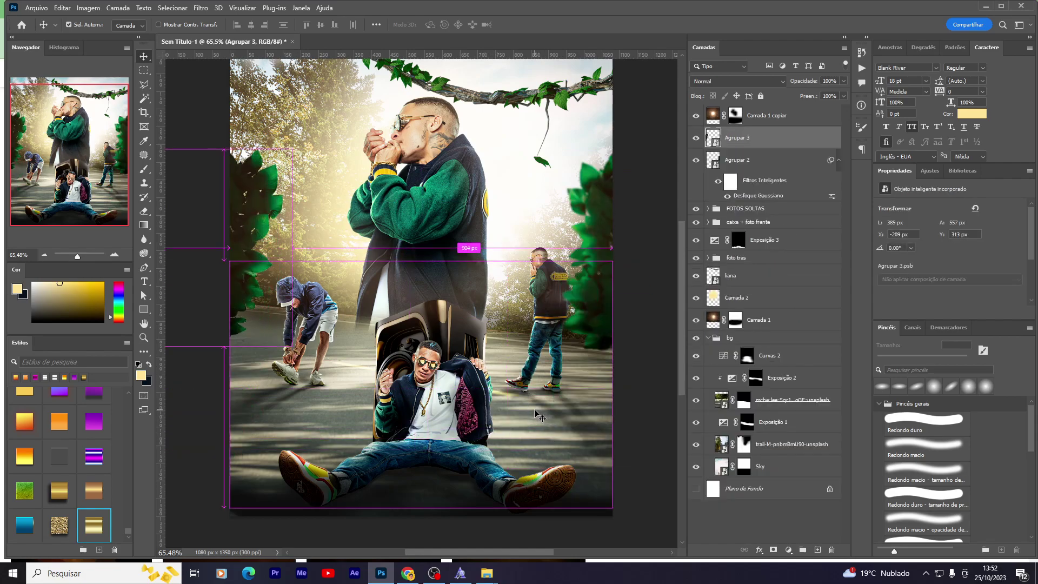
left_click(539, 416, "ctrl")
key("ctrl+comma")
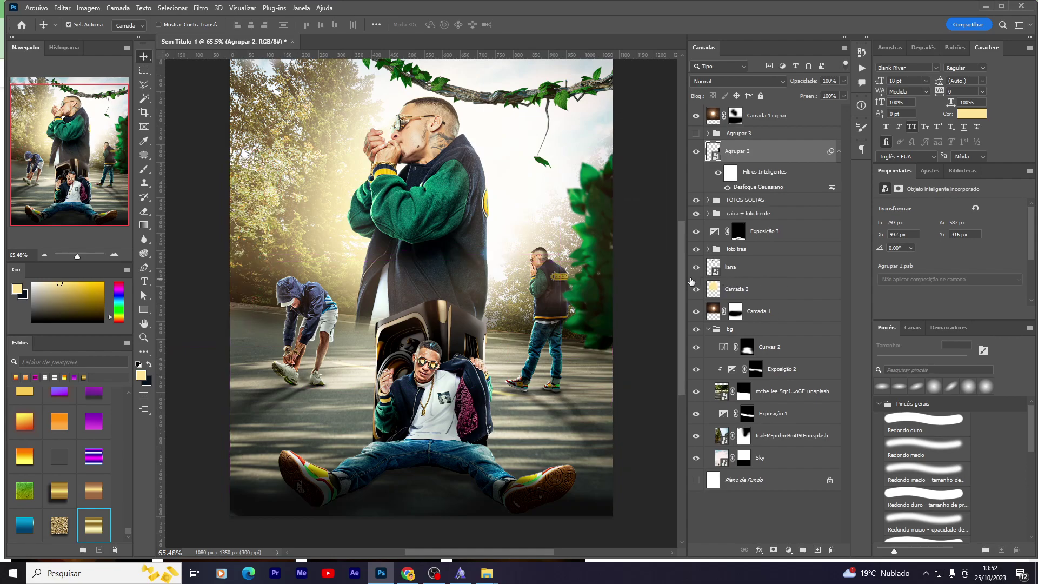
key("ctrl+z")
key("ctrl+z")
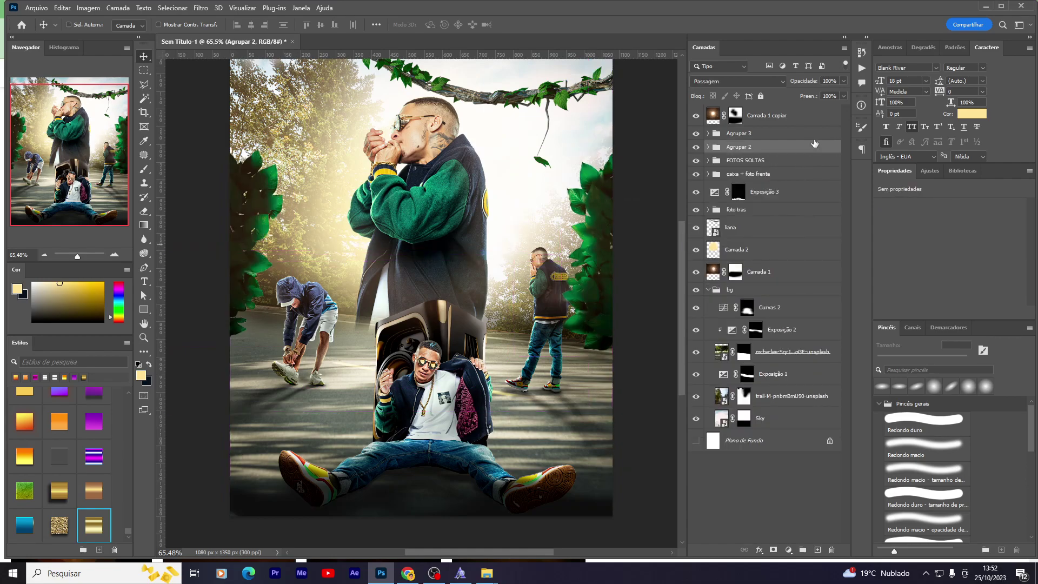
Step: Target the Exposição 9 mask in Agrupar 2 with a larger, low-opacity eraser
left_click(708, 147)
left_click(756, 165)
key("e")
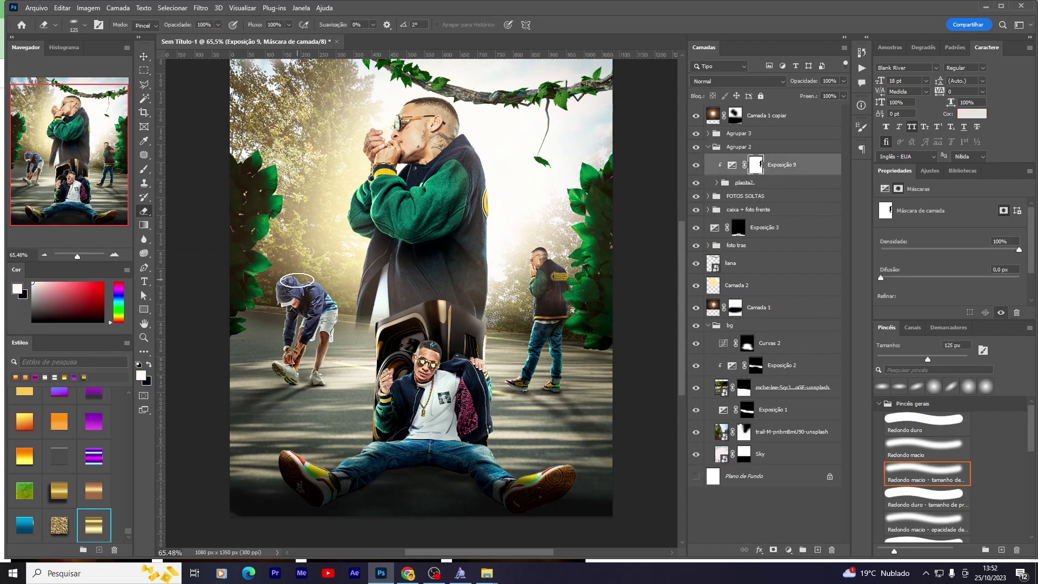
key("3")
key("9")
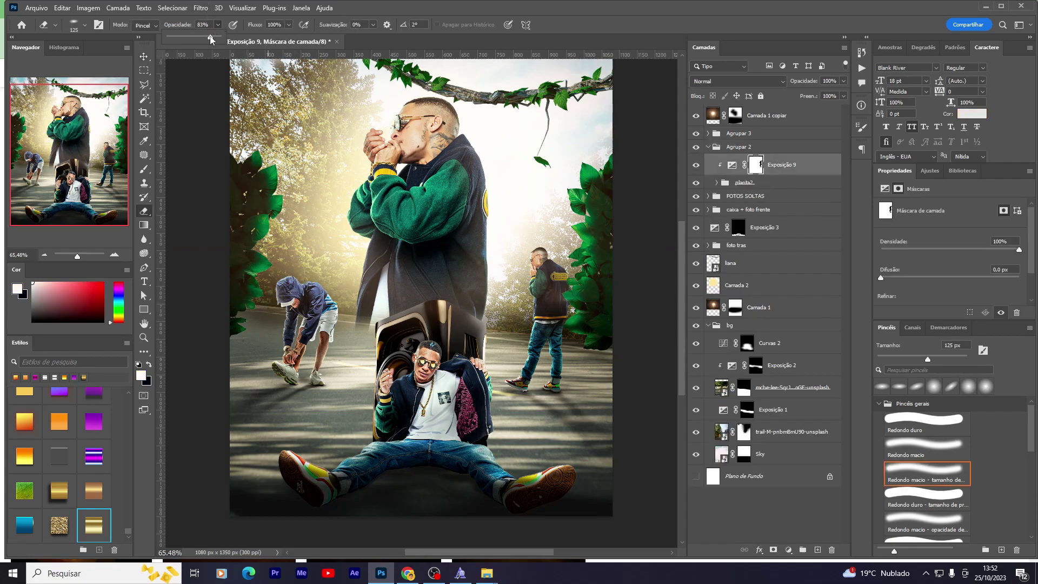
key("bracketright")
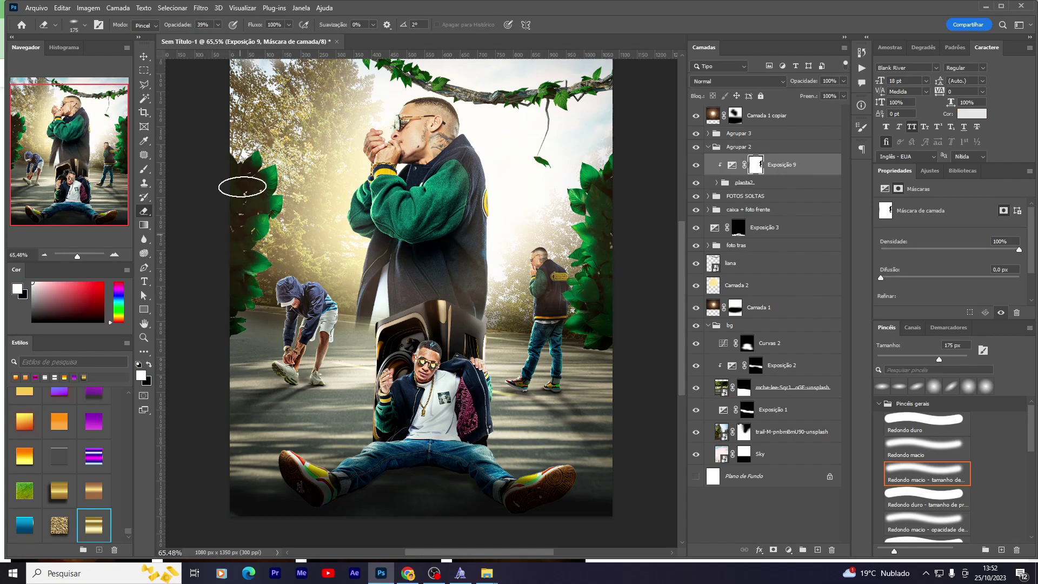
Step: Turn Exposição 9 back on and drop the eraser opacity from 17% to a very low value
left_click(695, 164)
left_click(218, 25)
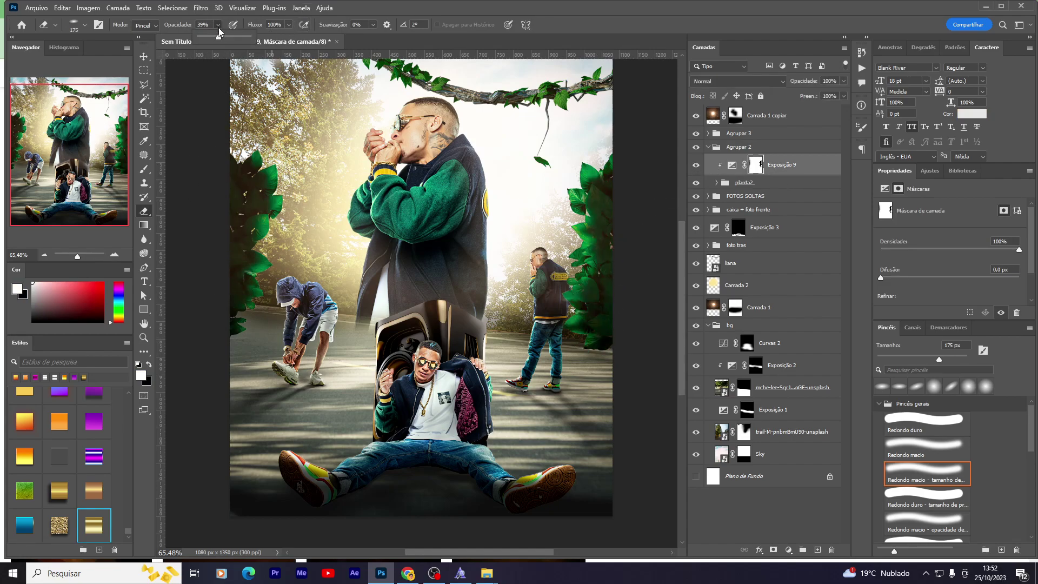
left_click(617, 306)
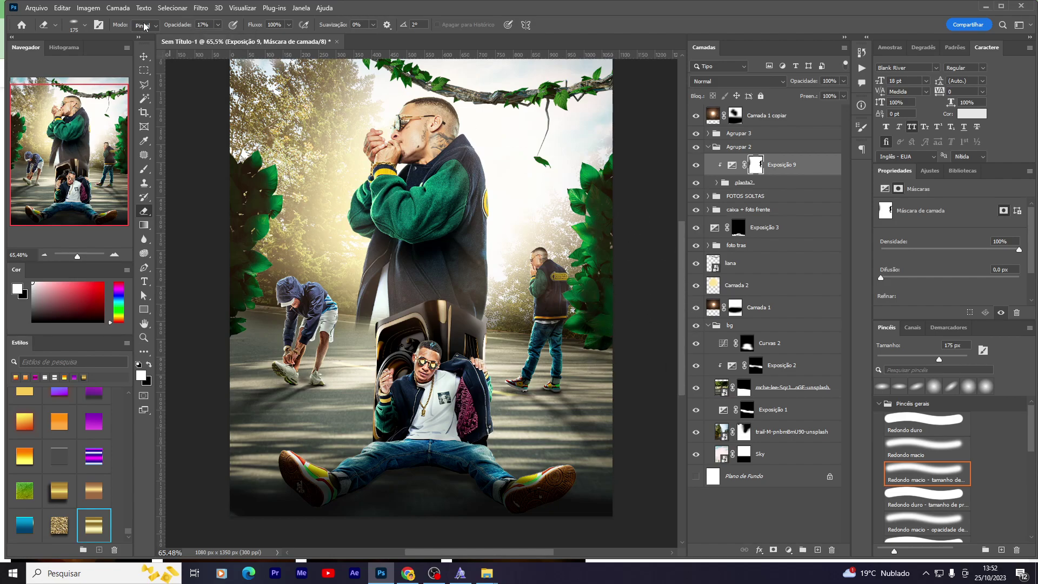
left_click(656, 349)
Step: Inspect the planta2 and Agrupar 3 groups, collapse Agrupar 2 and select Camada 1 copiar
left_click(716, 183)
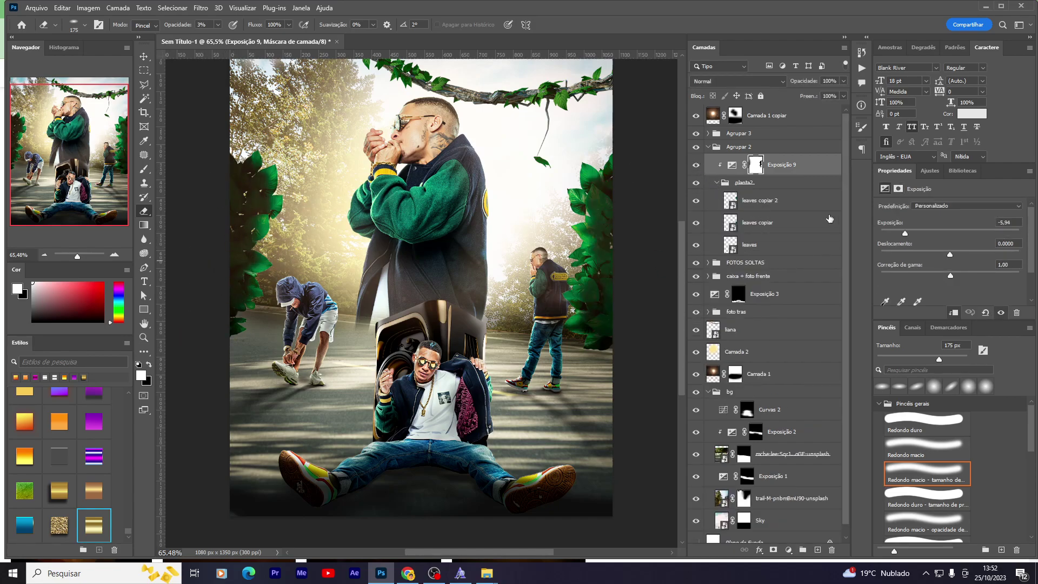
left_click(708, 133)
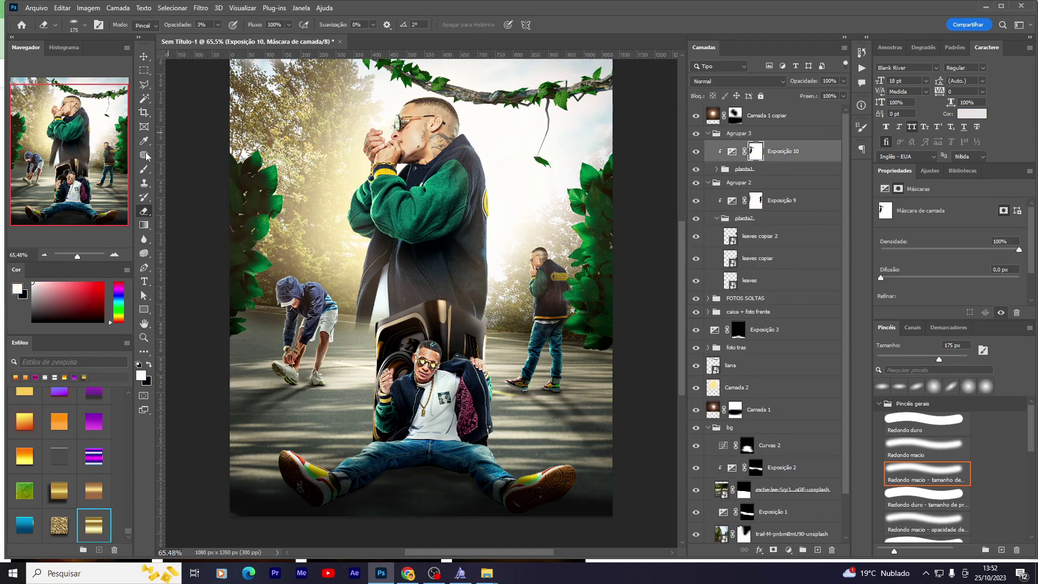
key("v")
left_click(712, 183)
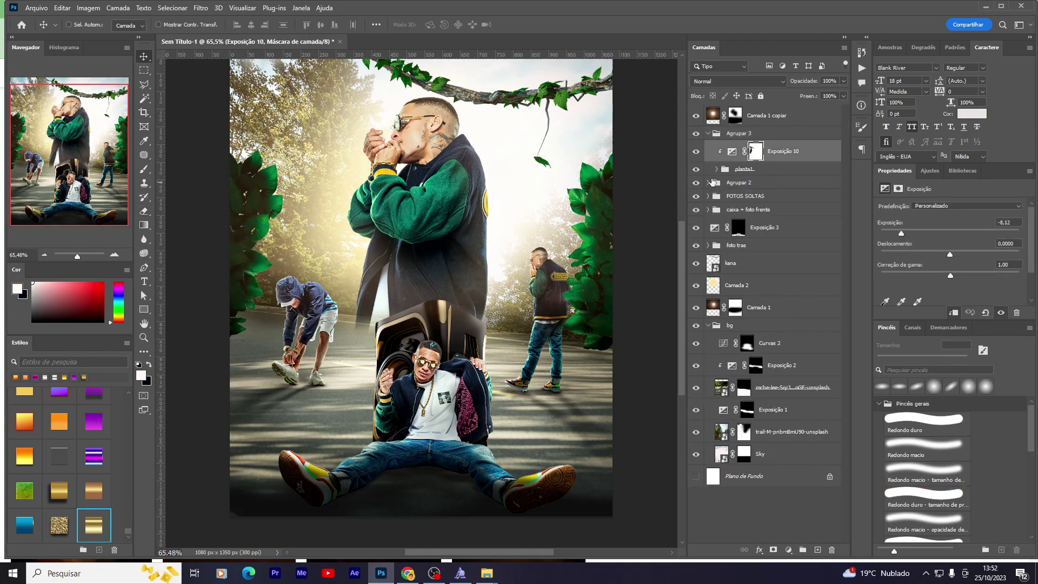
key("alt+bracketright")
key("alt+bracketright")
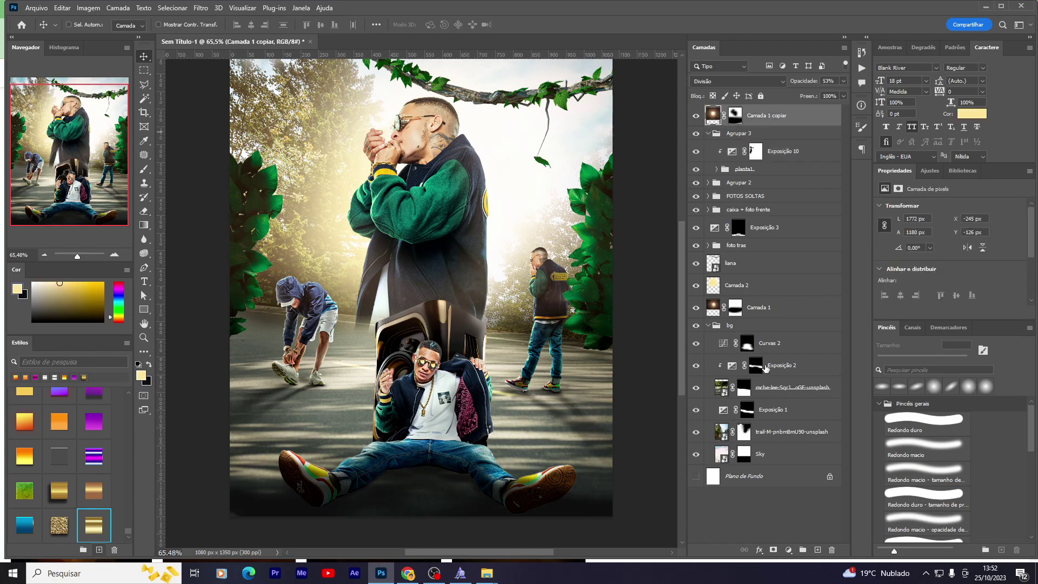
Step: Re-enable Exposição 2 and target its mask with a 30%, 250 px brush
left_click(763, 367)
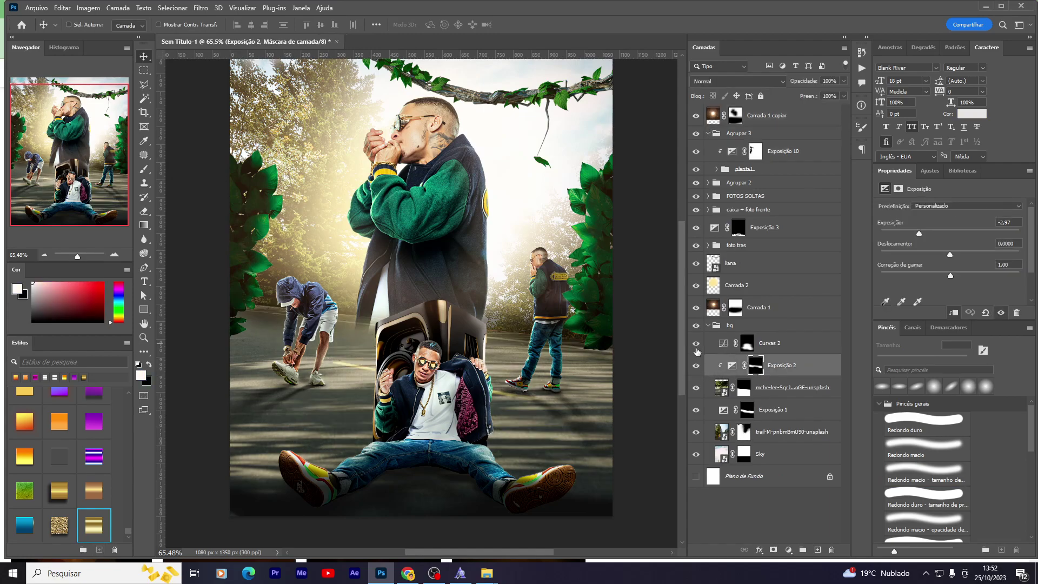
key("b")
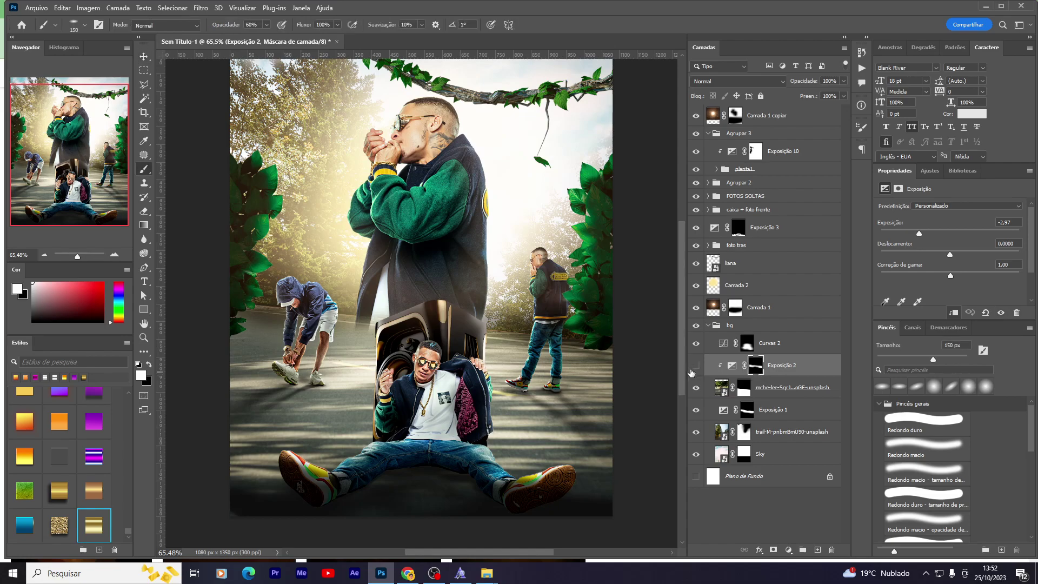
left_click(696, 366)
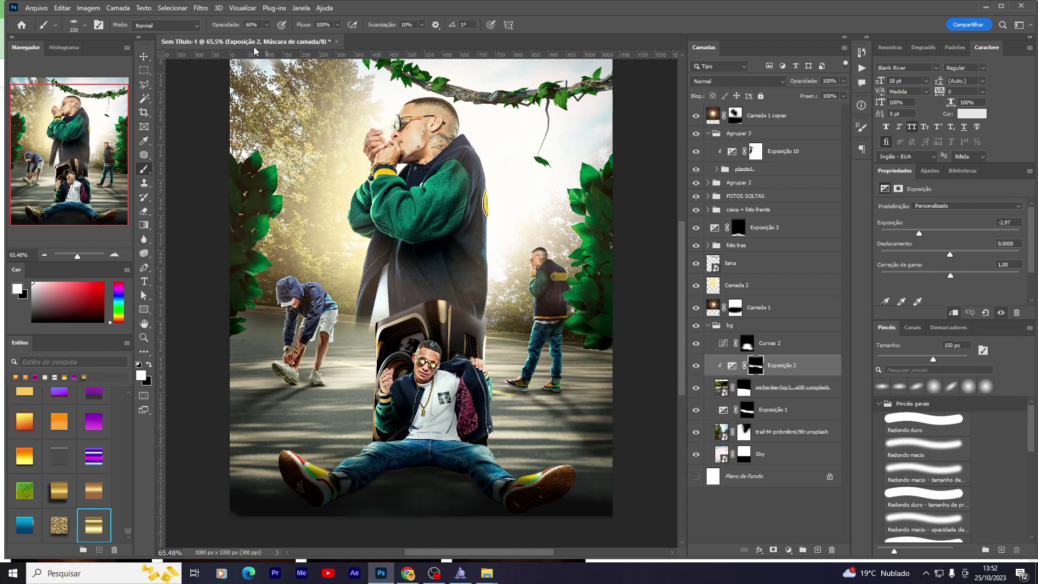
left_click(266, 25)
key("bracketright")
key("bracketright")
key("bracketright")
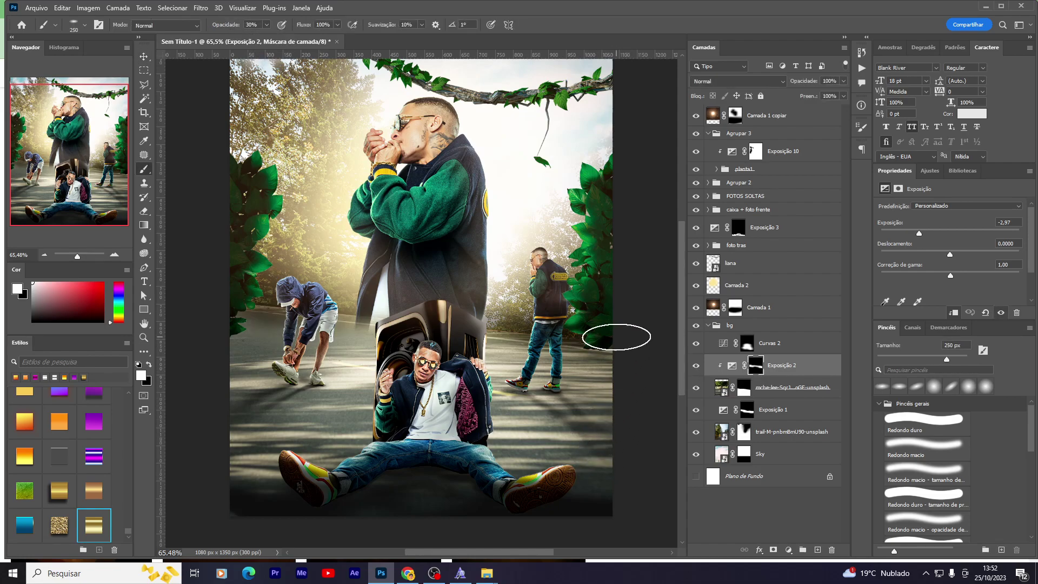
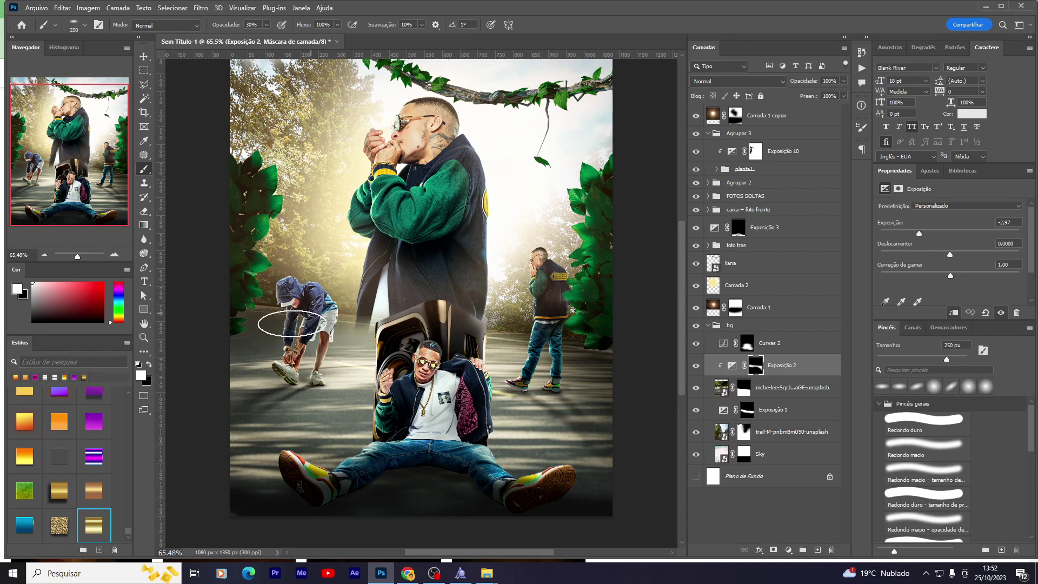
Step: Paint the Exposição 2 mask near the seated rapper to darken him
scroll(220, 347, "down", 1)
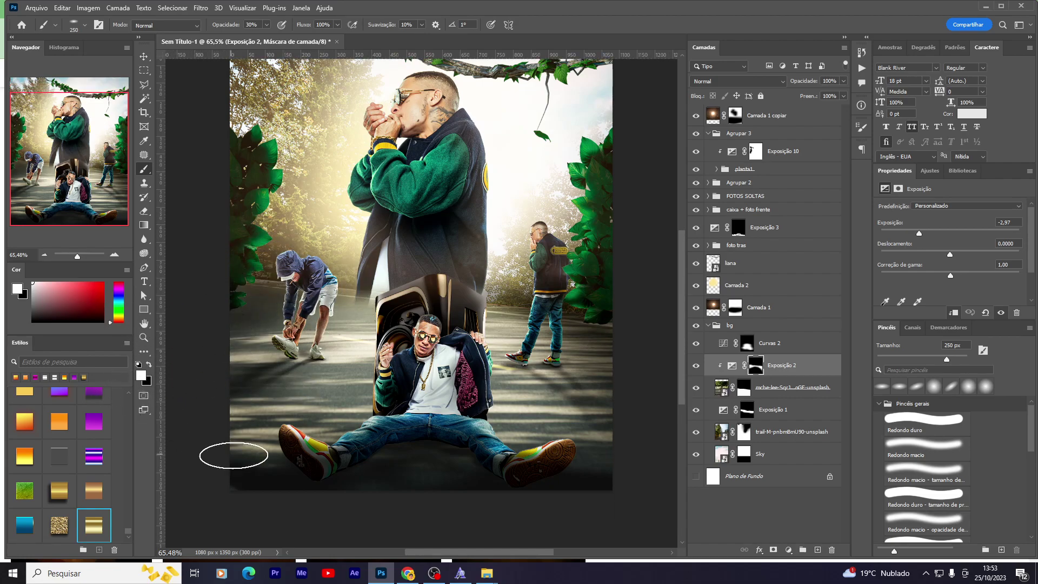
mouse_move(325, 424)
left_mouse_down()
mouse_move(376, 383)
mouse_move(244, 389)
mouse_move(544, 371)
mouse_move(573, 389)
mouse_move(539, 422)
left_mouse_up()
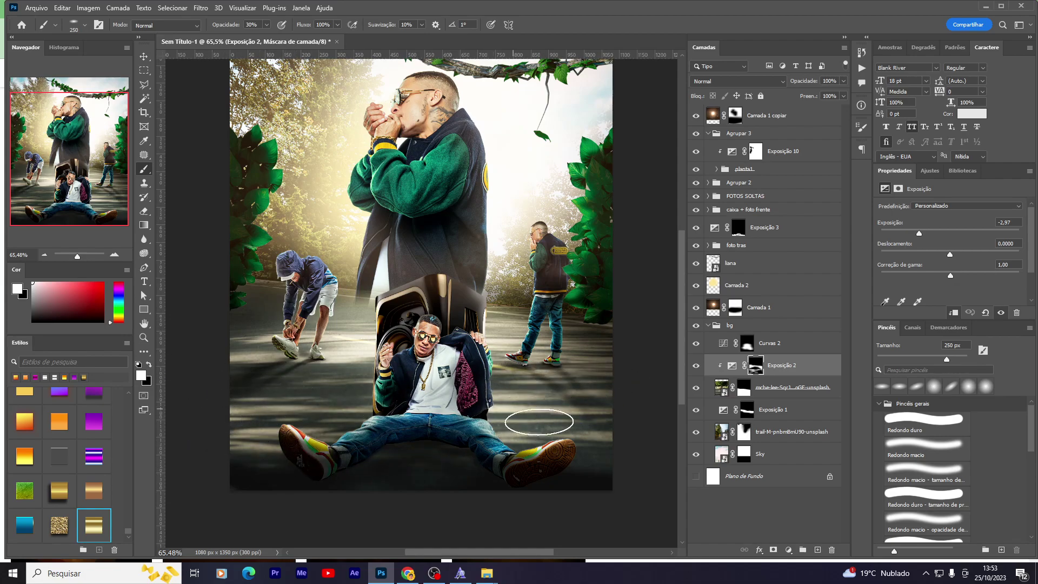
scroll(231, 335, "up", 1)
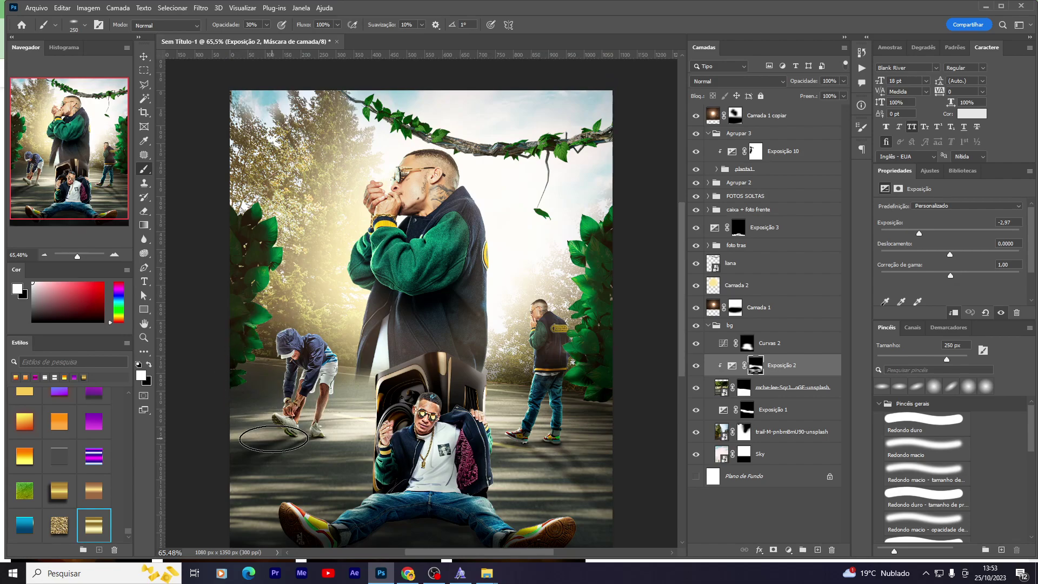
scroll(274, 439, "down", 2)
Step: Paint the Exposição 4 mask in caixa + foto frente over the rapper's white shirt and chest
key("v")
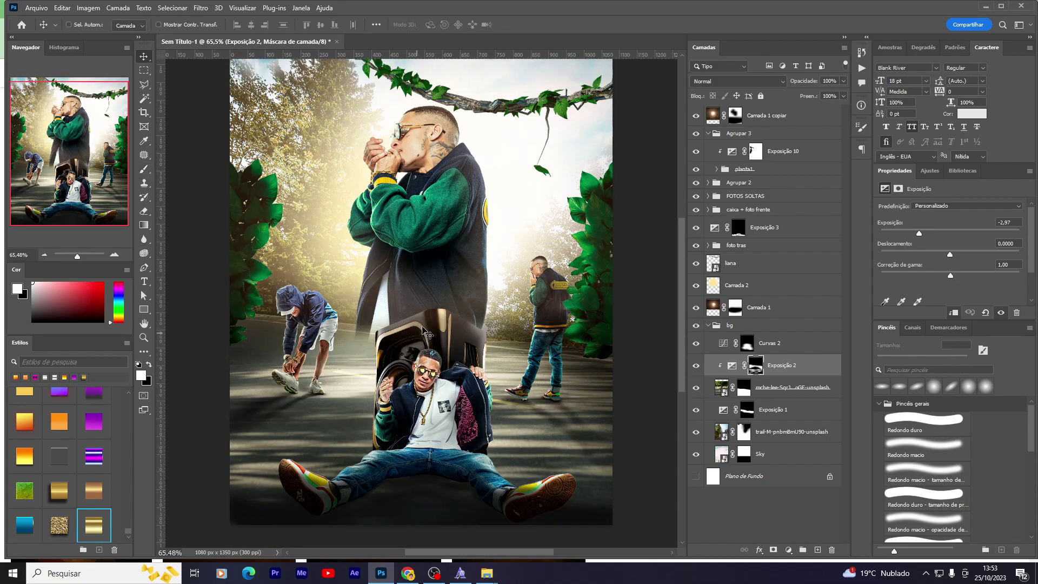
scroll(445, 285, "down", 2)
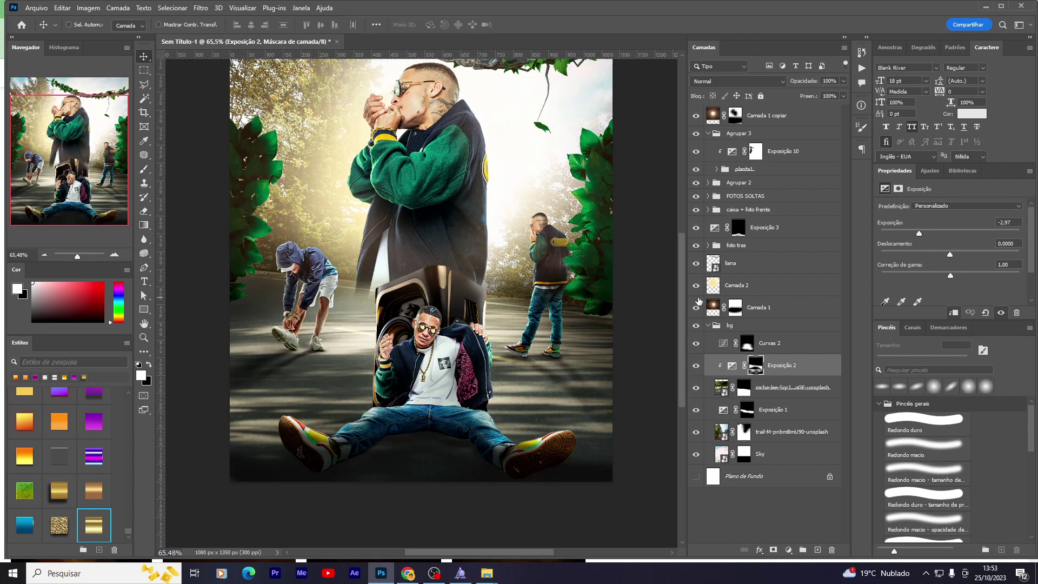
left_click(708, 326)
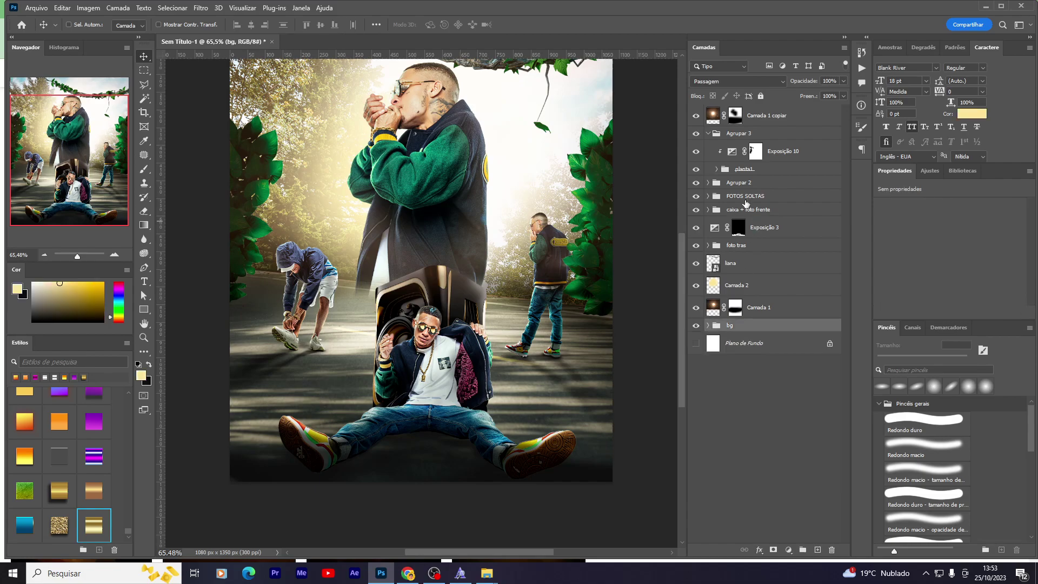
left_click(707, 153)
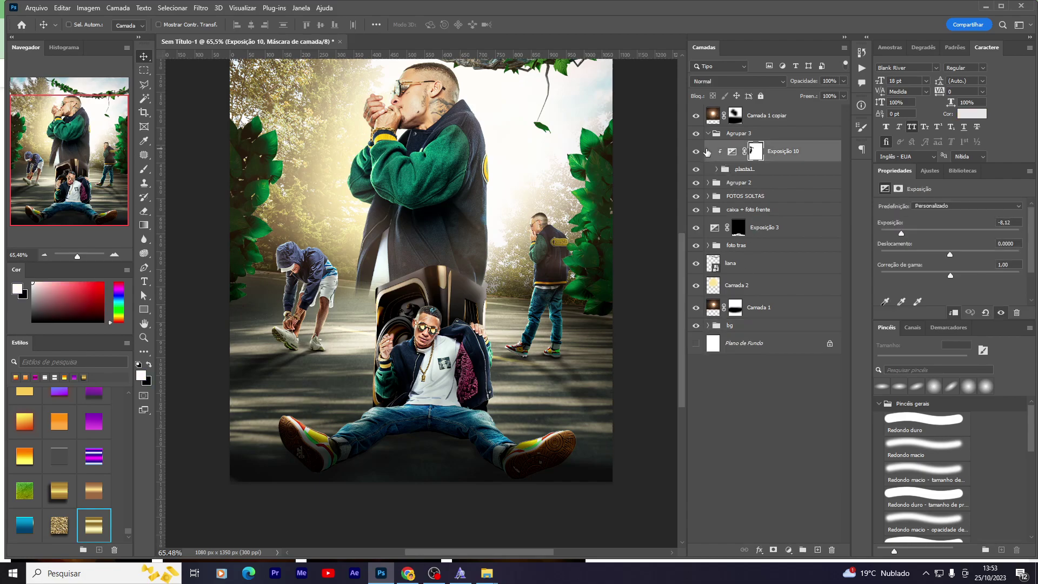
left_click(709, 210)
left_click(755, 249)
key("b")
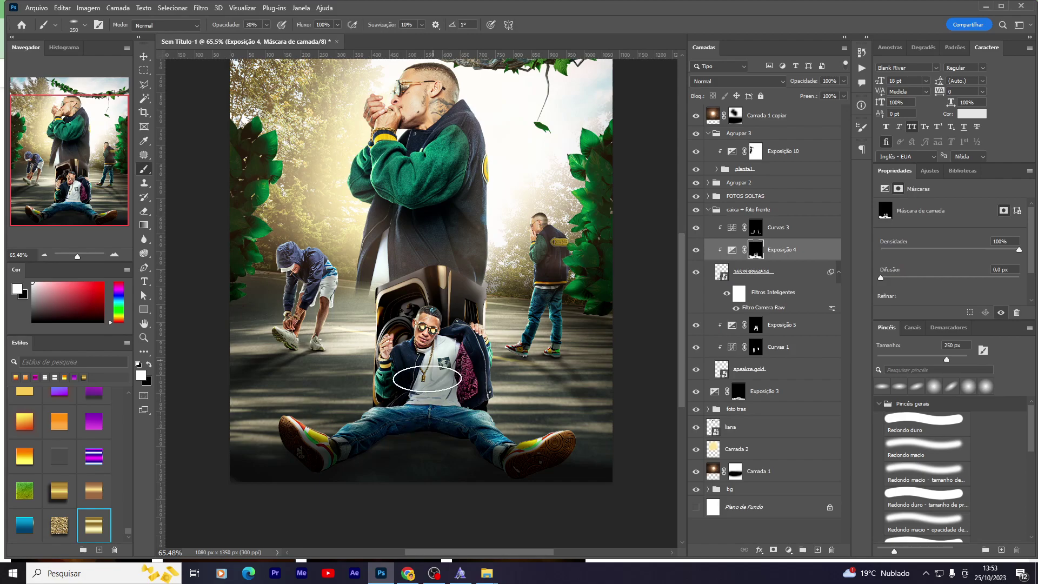
left_click_drag(440, 352, 444, 360)
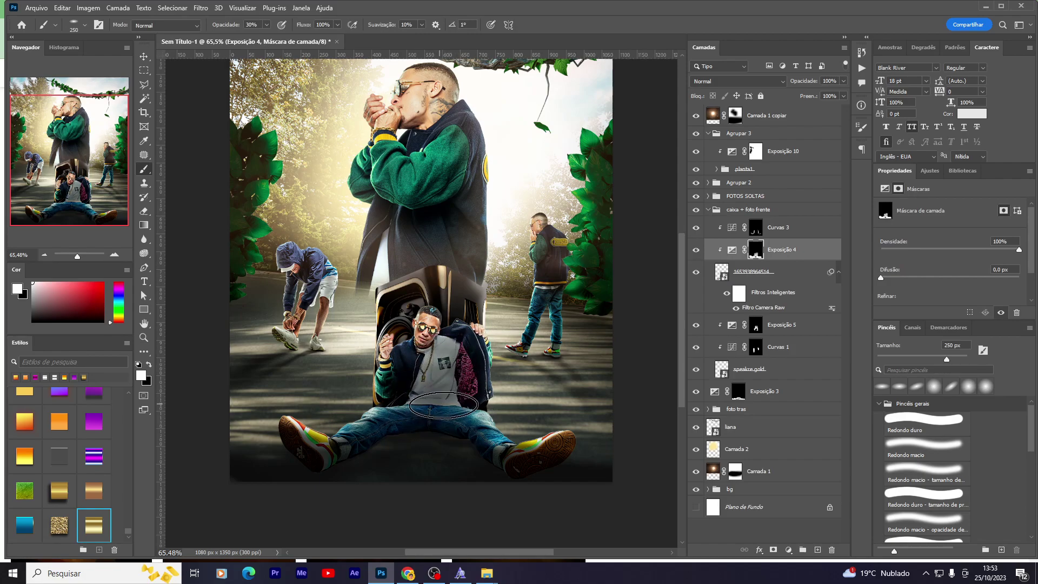
left_click_drag(444, 360, 560, 421)
scroll(559, 420, "up", 1)
Step: Select the green-jacket man's photo layer inside the foto tras group
key("v")
left_click(708, 209)
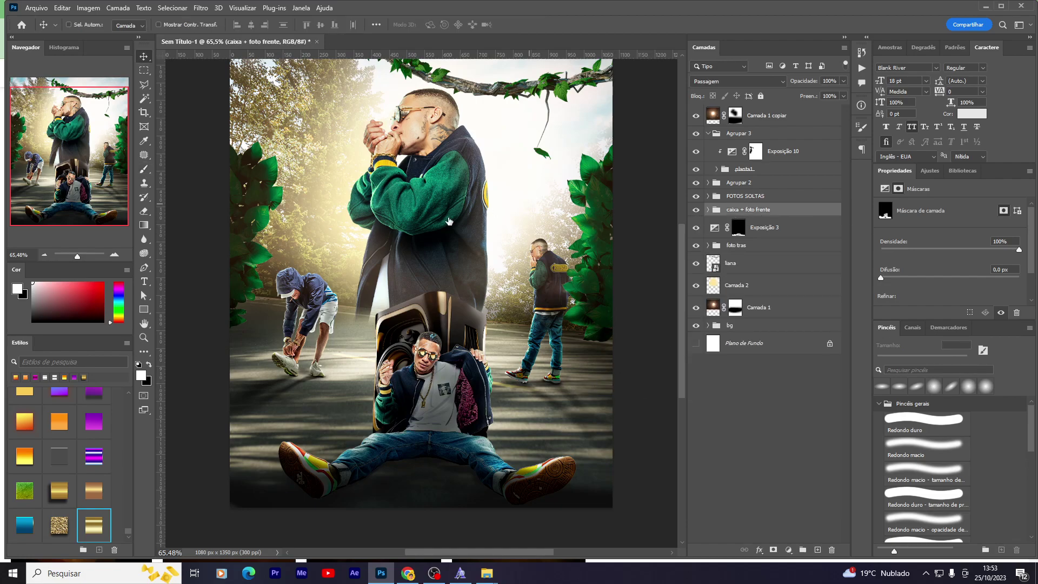
left_click(733, 261)
left_click(695, 245)
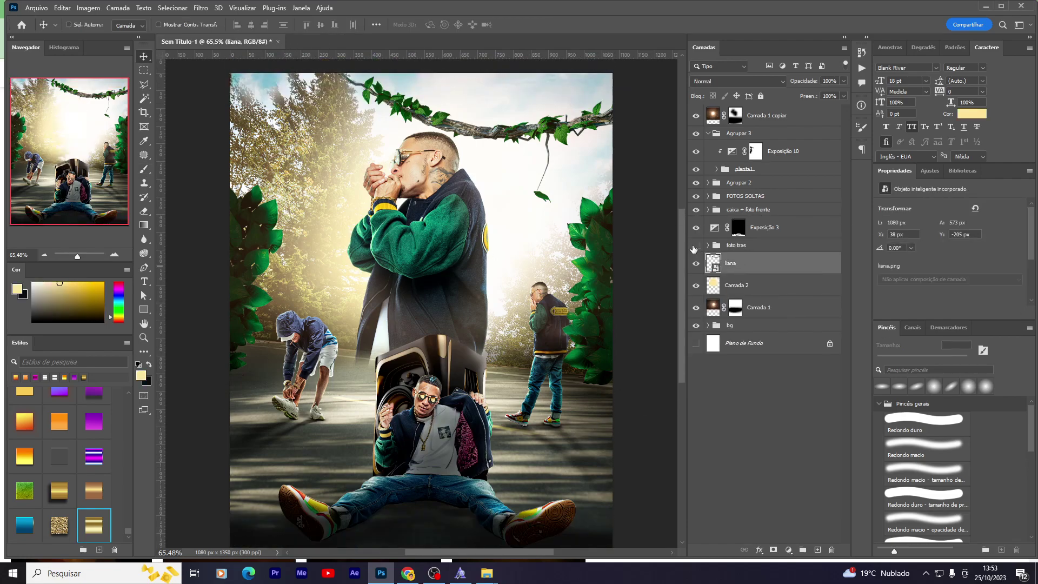
left_click(735, 245)
left_click(773, 263)
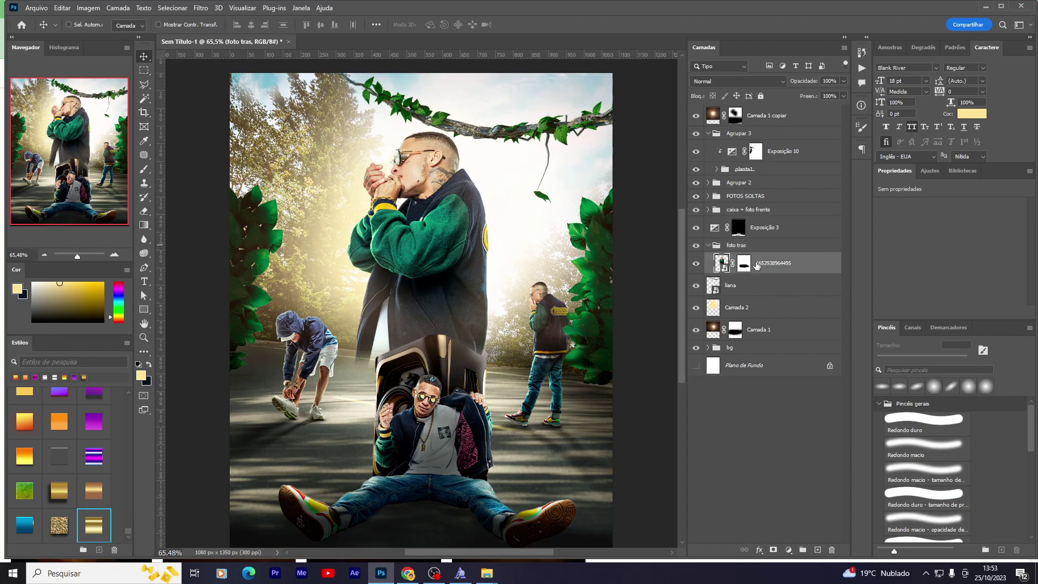
Step: Apply a Camera Raw filter with Clarity +67 and Shadows +57
left_click(201, 7)
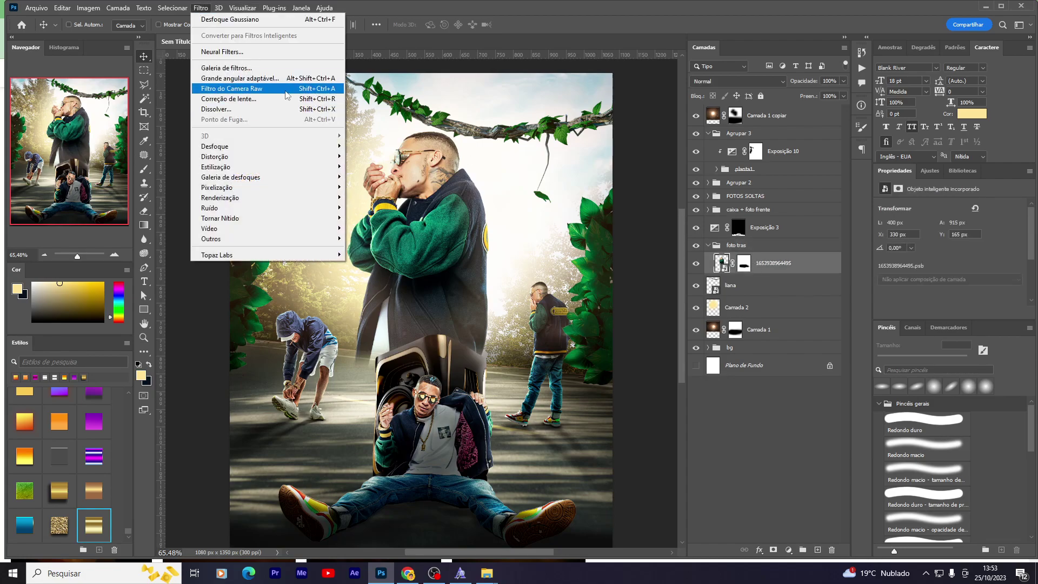
left_click(233, 88)
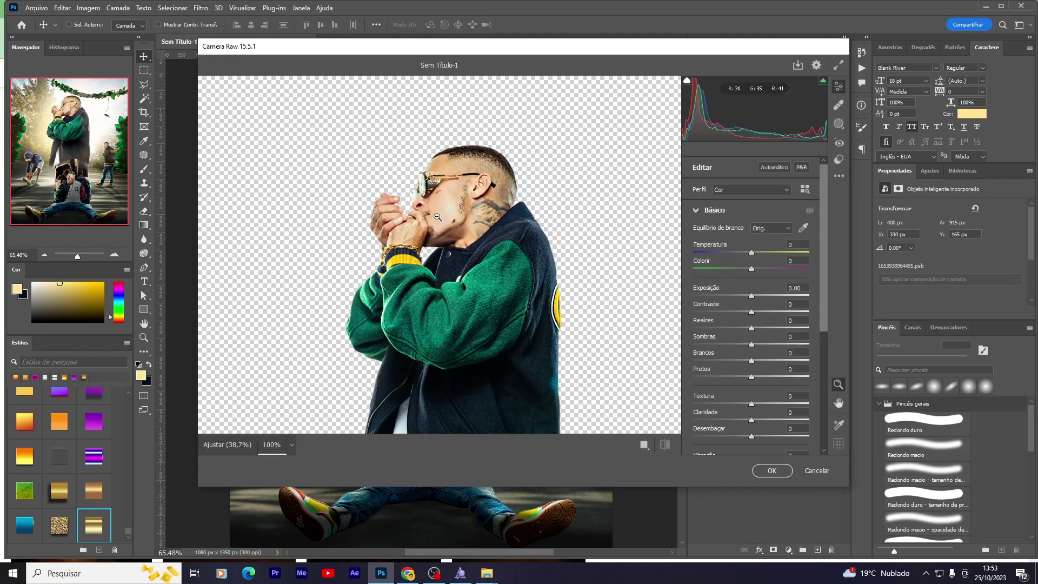
left_click_drag(751, 420, 790, 420)
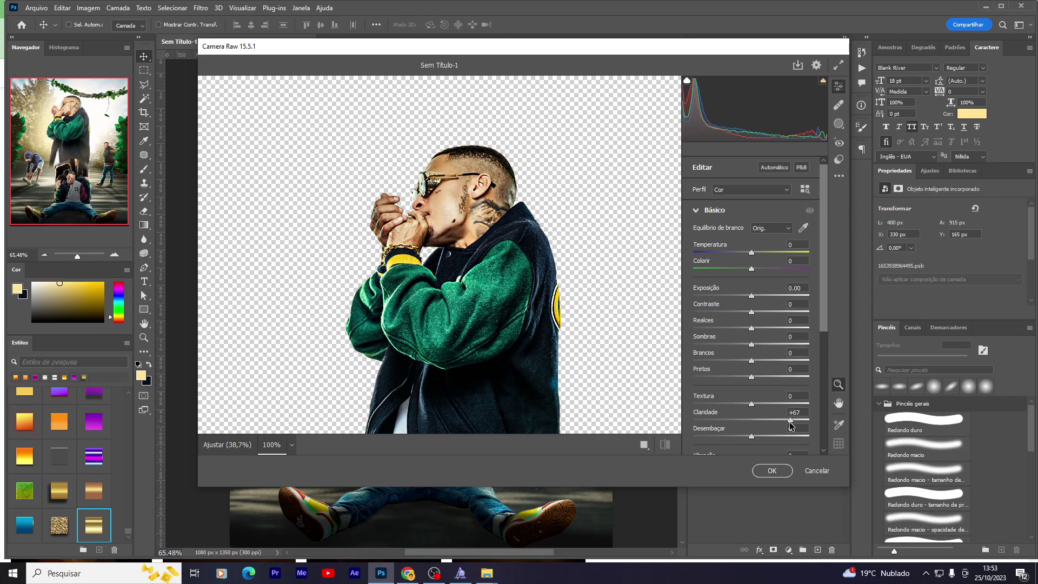
left_click_drag(752, 344, 784, 344)
scroll(745, 356, "down", 5)
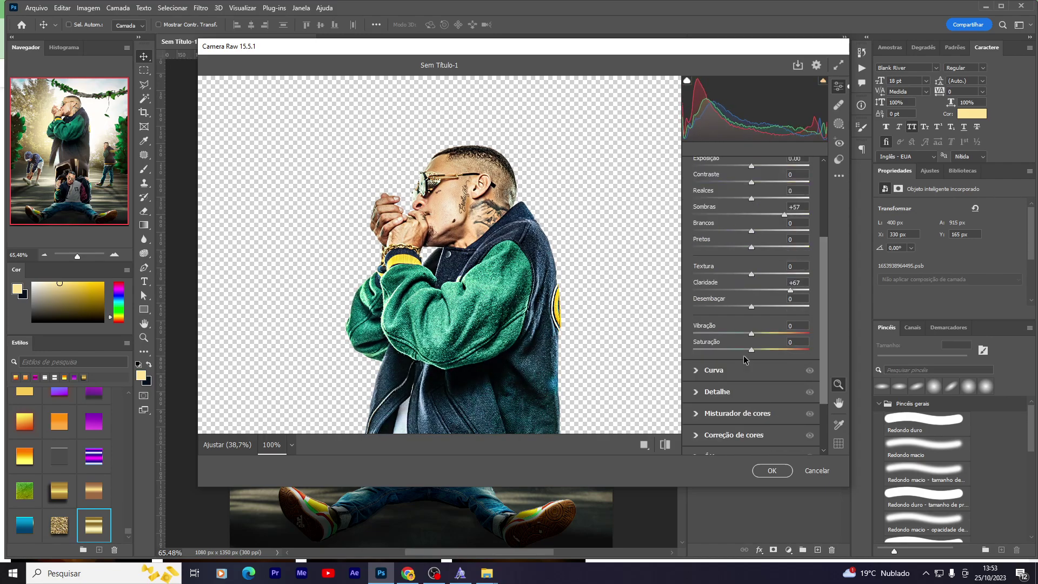
left_click(782, 470)
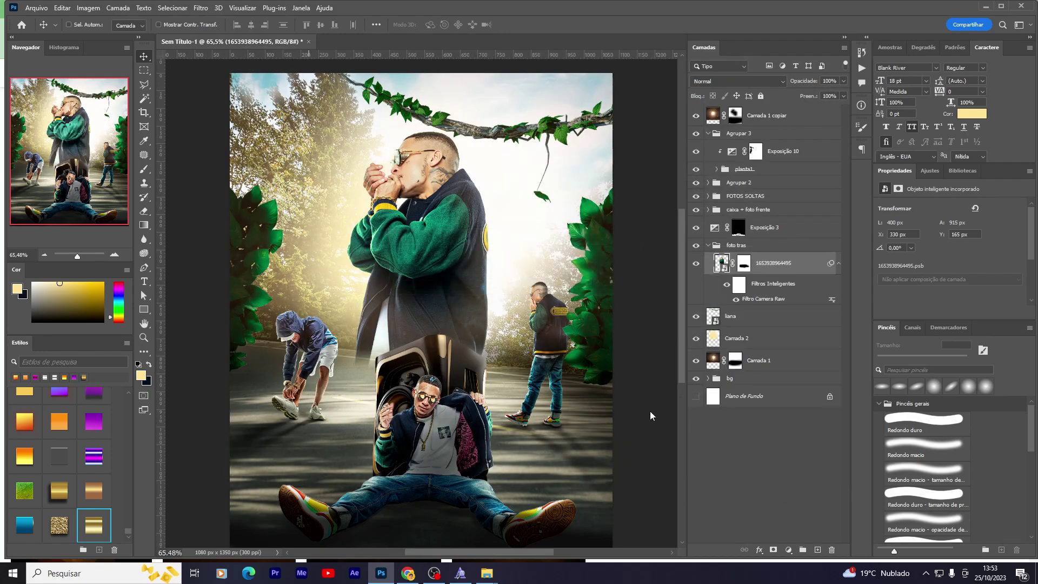
Step: Add an inner glow to the green-jacket man and split it into its own layer
left_click(759, 550)
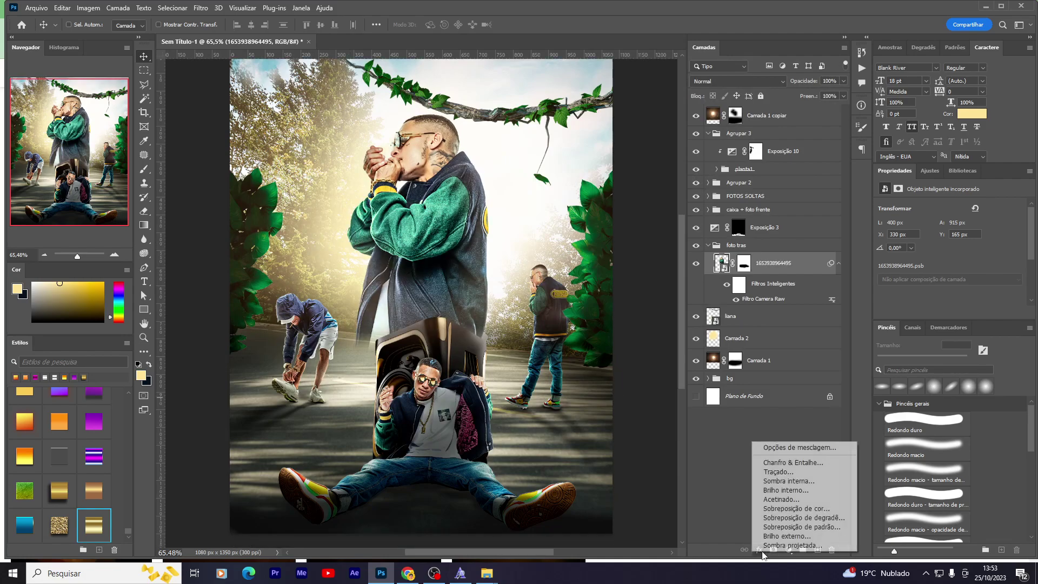
left_click(790, 491)
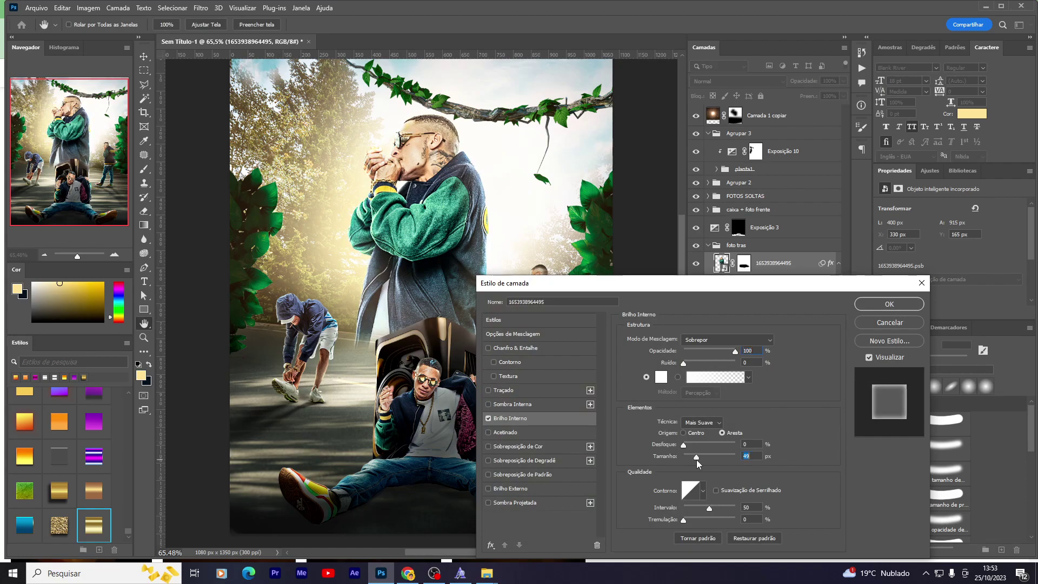
key("Return")
right_click(765, 292)
left_click(804, 468)
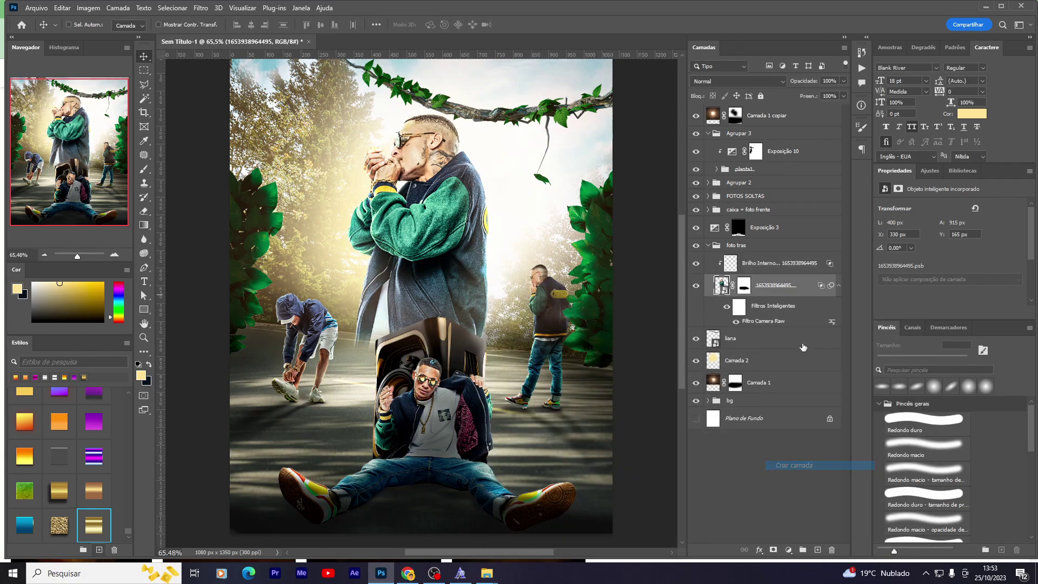
Step: Add a mask to the glow layer and brush the glow in around the man's head
left_click(773, 549)
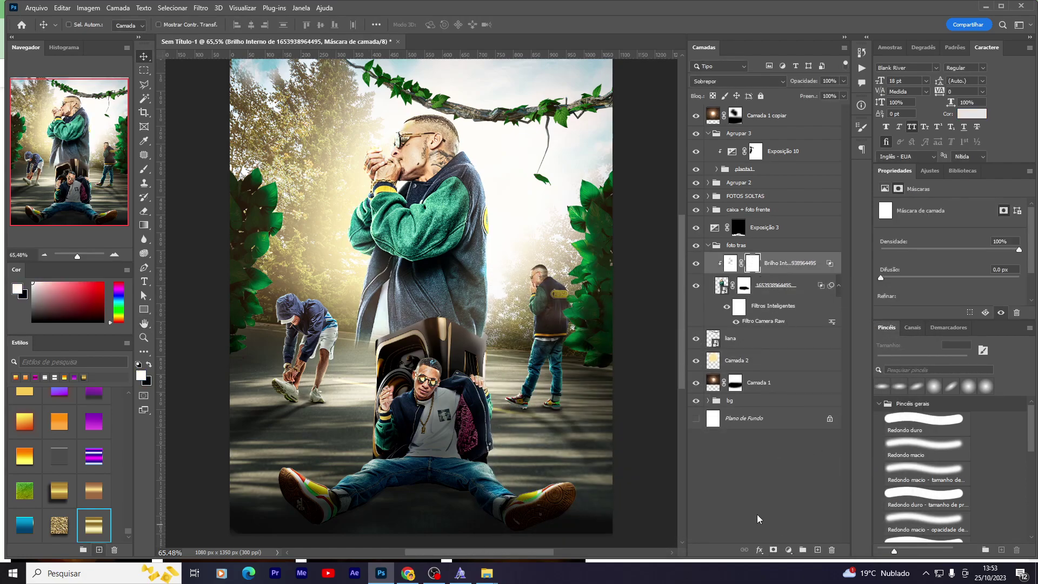
key("b")
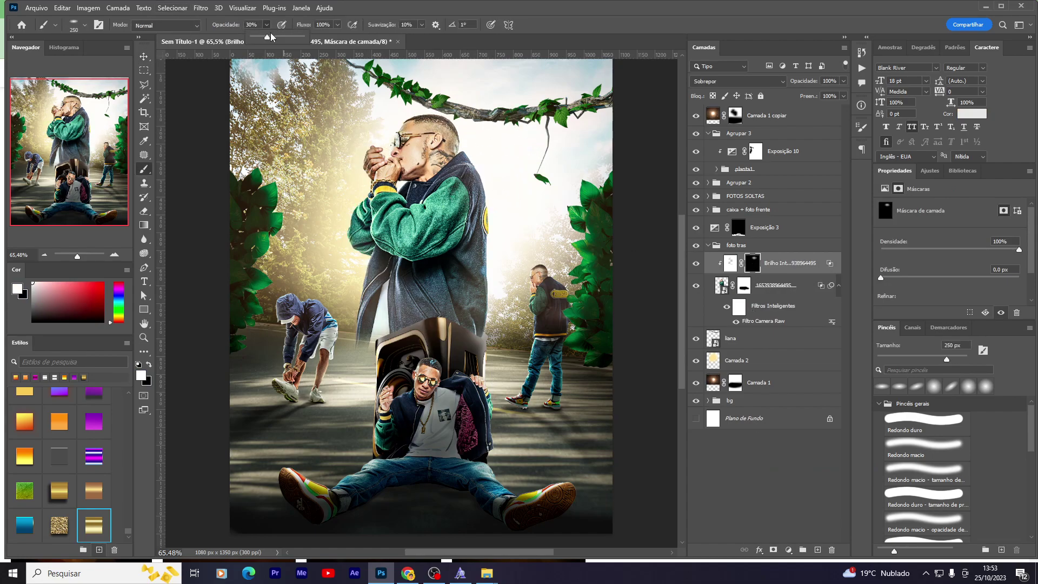
left_click_drag(493, 139, 512, 292)
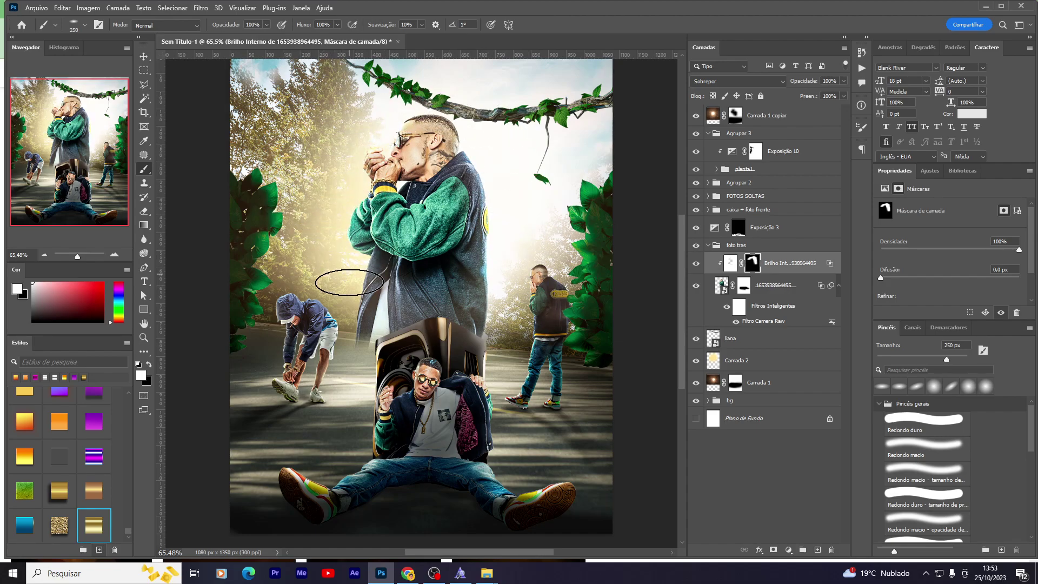
key("v")
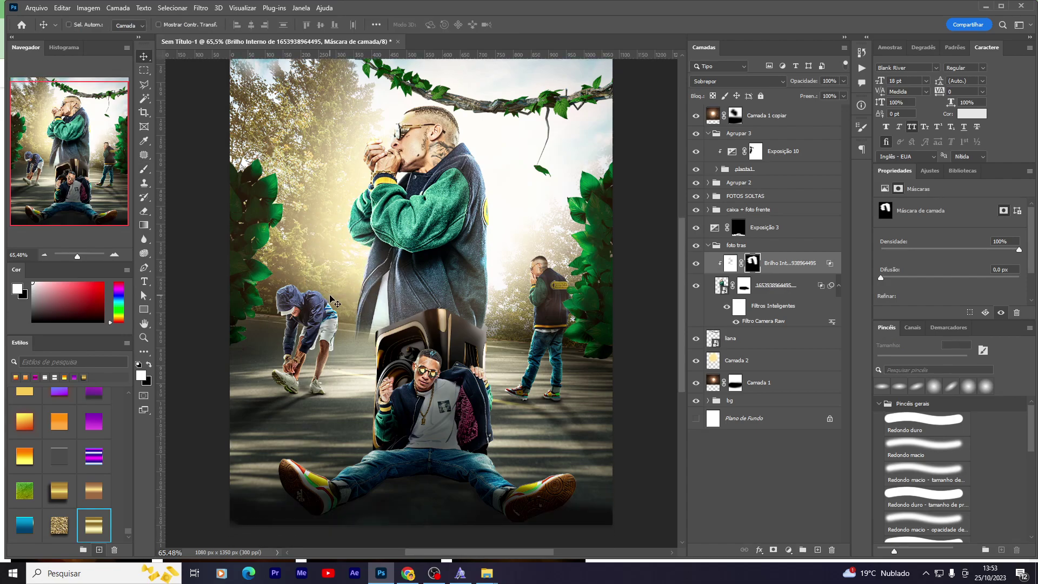
scroll(610, 241, "up", 2)
Step: Review the glow layer's style settings and toggle it to compare
key("e")
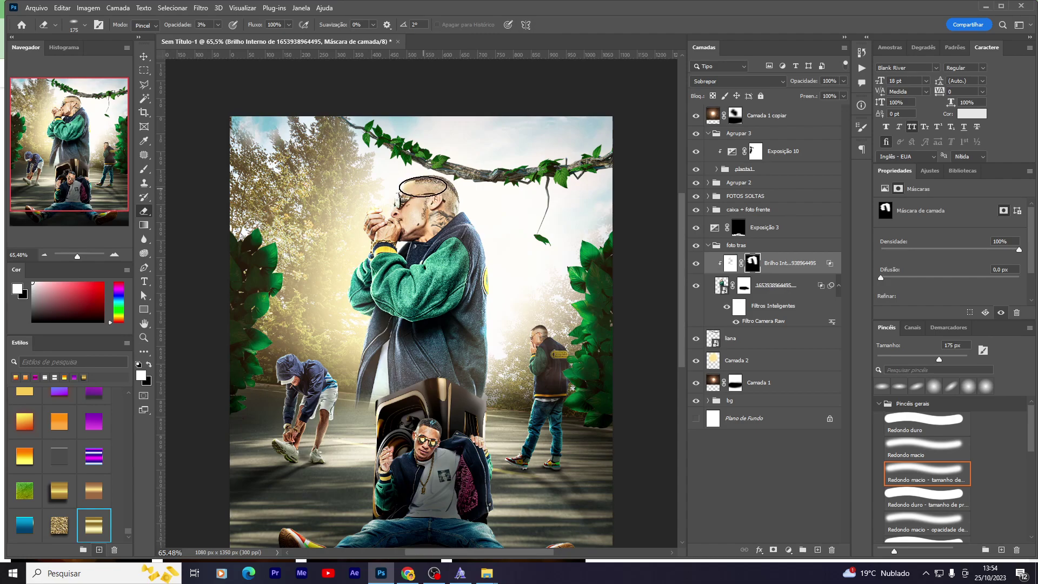
key("v")
key("ctrl+2")
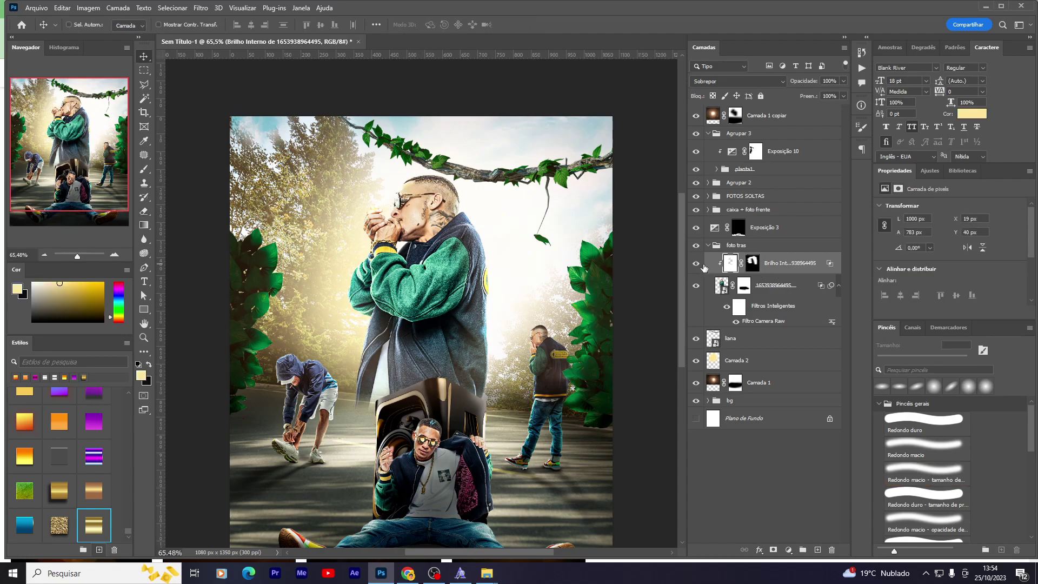
double_click(703, 265)
left_click(889, 322)
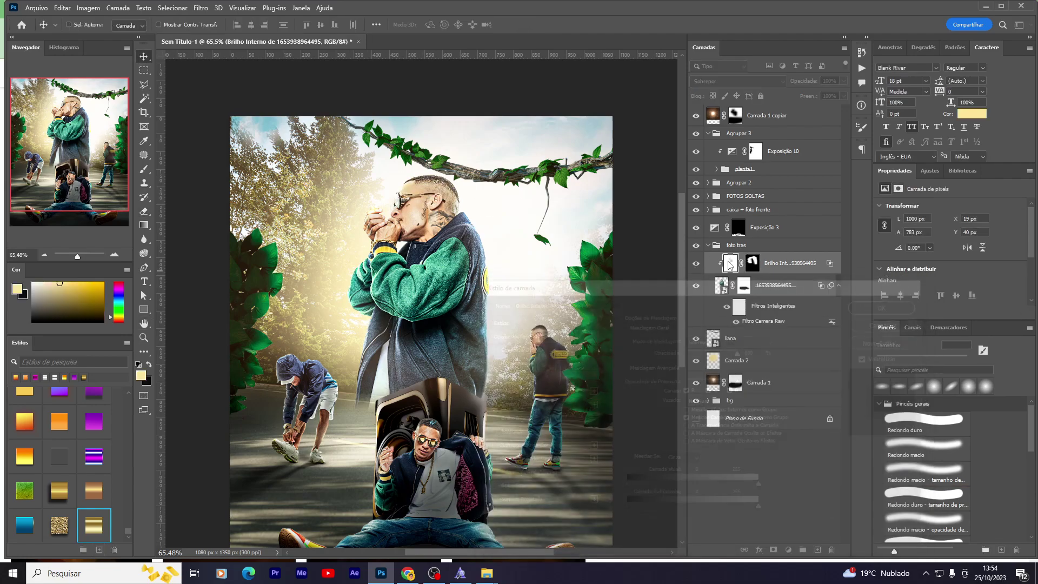
left_click(696, 263)
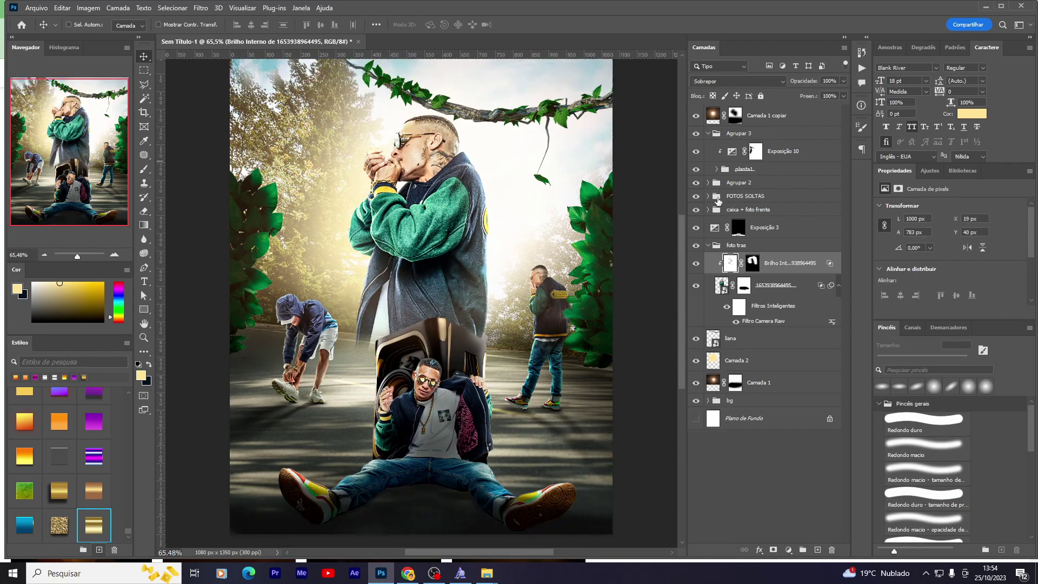
left_click(710, 139)
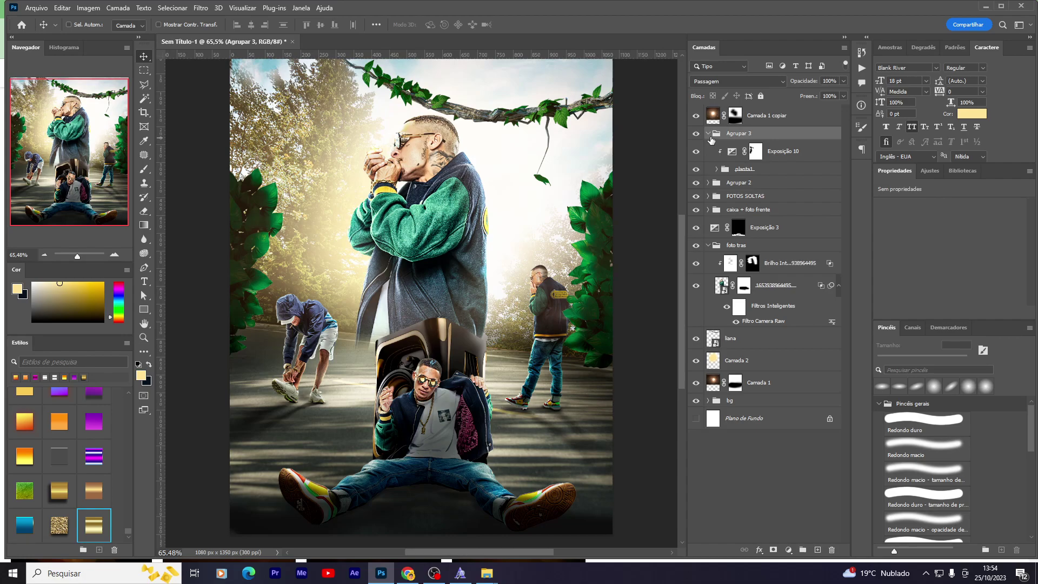
Step: Expand the bg group, make the trail background photo visible and select it
left_click(708, 133)
left_click(708, 210)
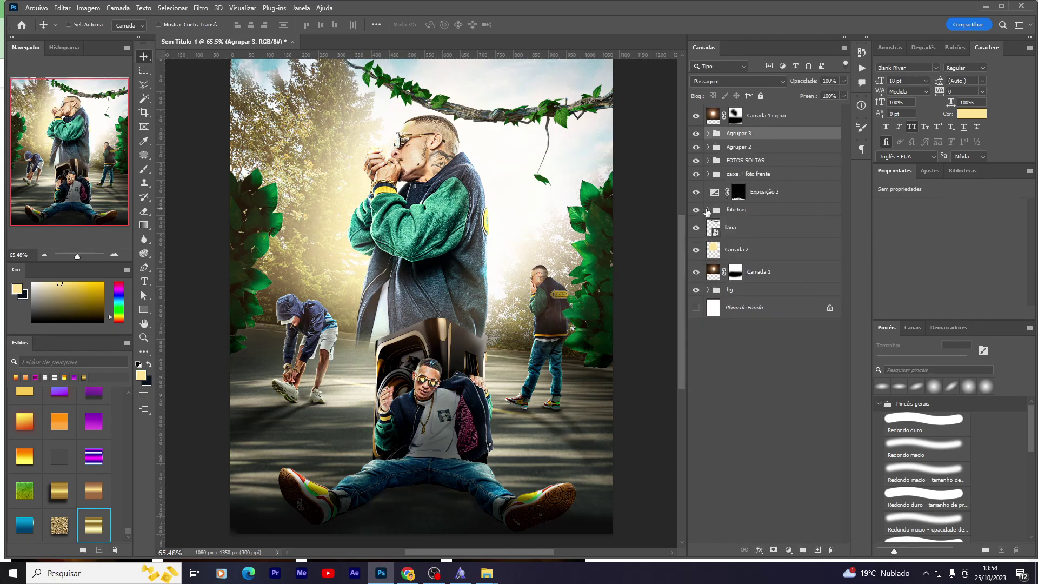
left_click(730, 290)
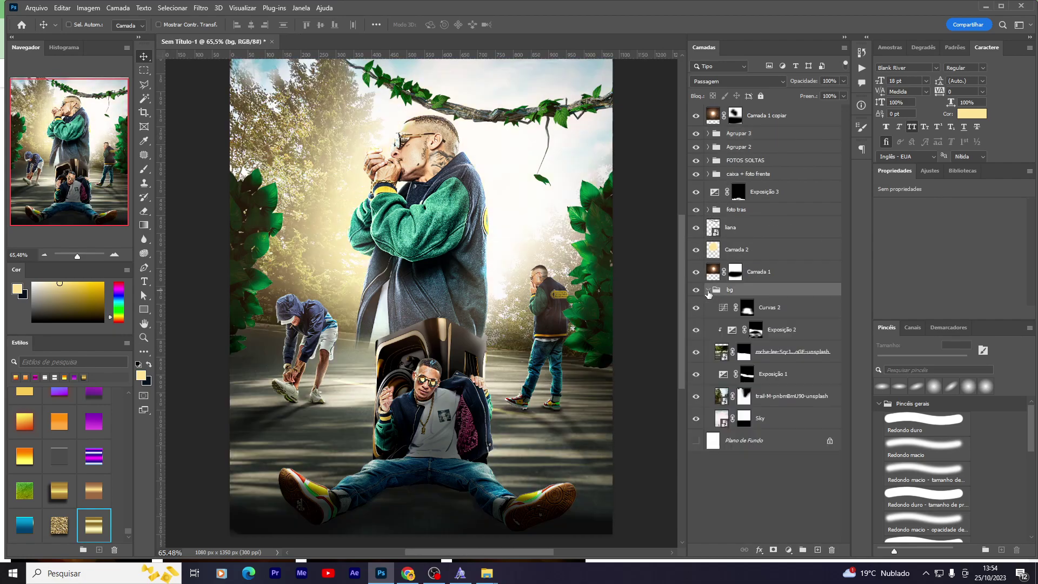
left_click(767, 308)
left_click(757, 351)
left_click(696, 374)
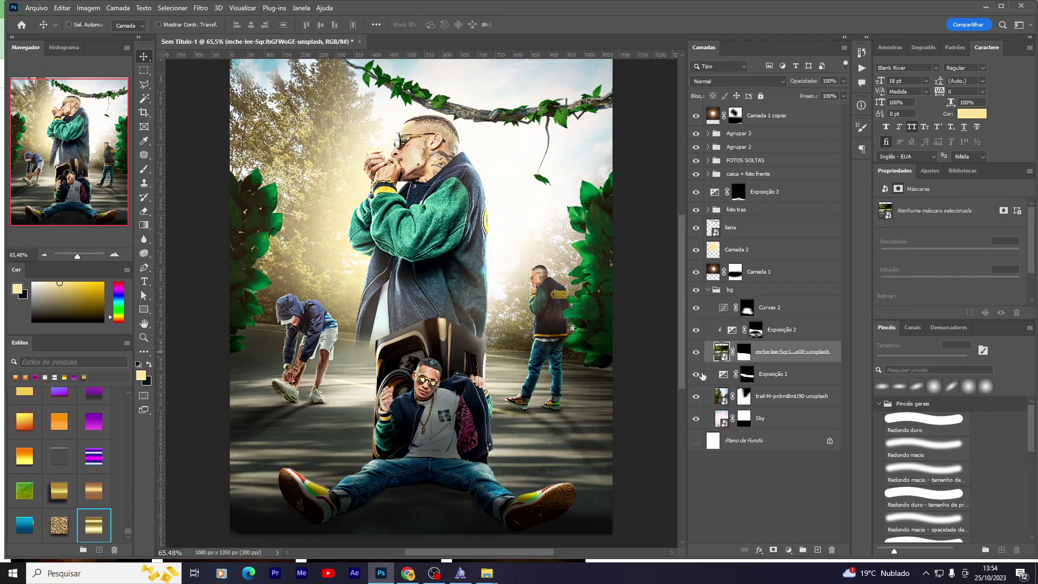
left_click(697, 396)
left_click(794, 396)
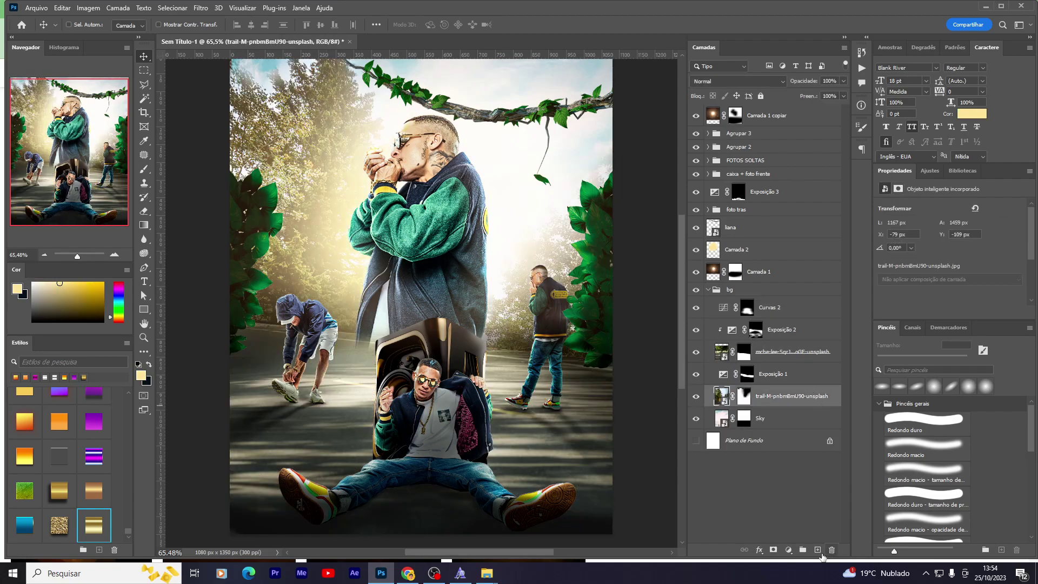
Step: Add an Exposição 11 adjustment clipped to the trail photo, lowered to -2.55
left_click(788, 549)
left_click(819, 433)
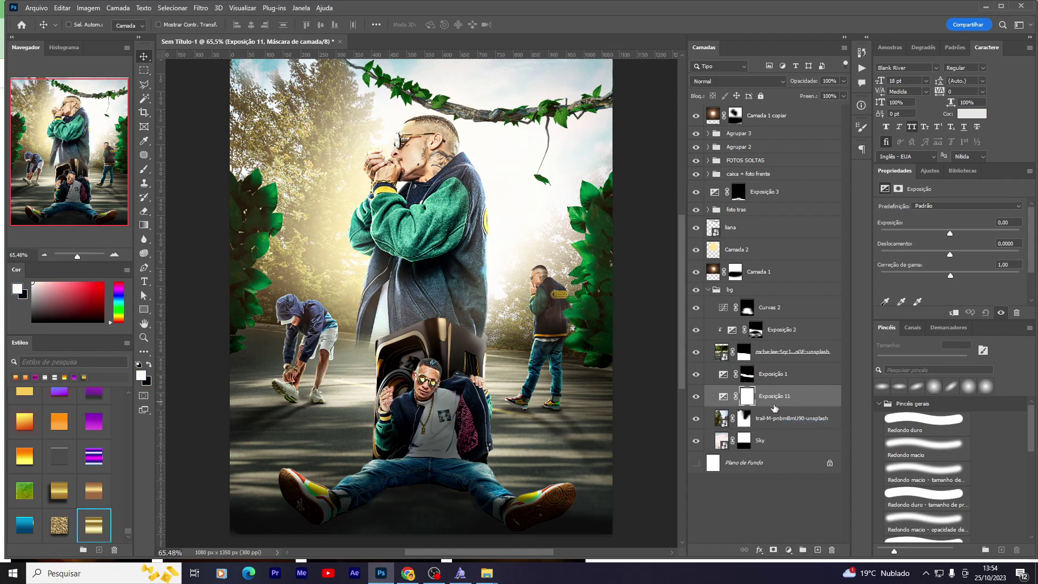
left_click(774, 406, "alt")
left_click_drag(940, 236, 907, 238)
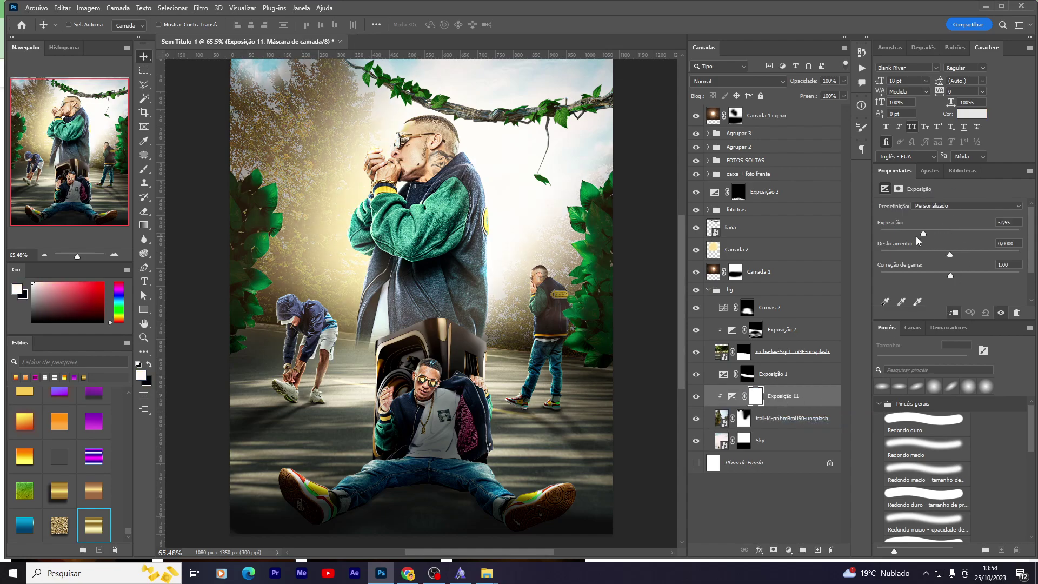
Step: Invert the exposure mask to black and brush white over the left-side forest
left_click(756, 398)
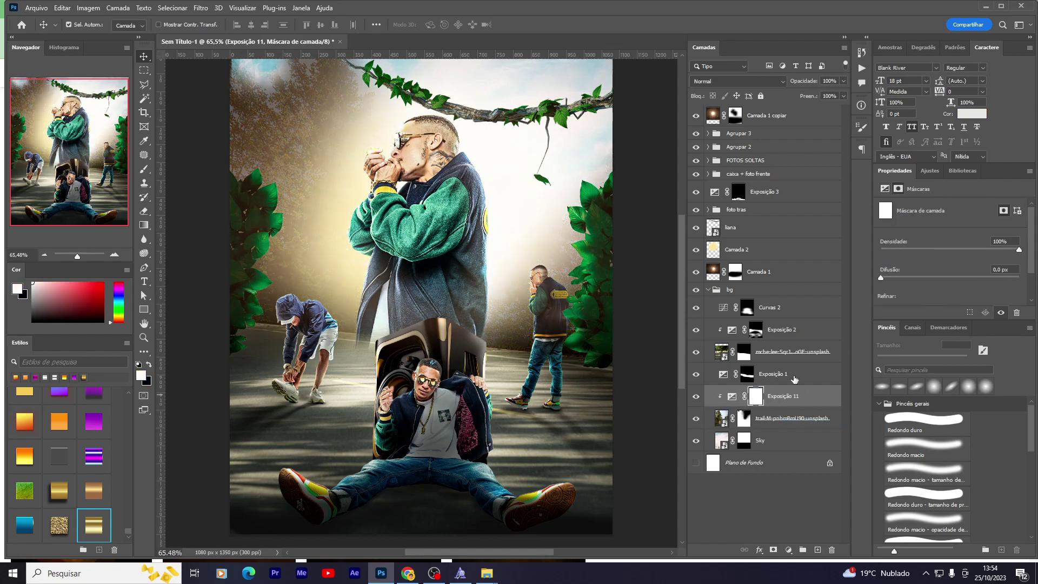
key("ctrl+i")
scroll(210, 271, "up", 2)
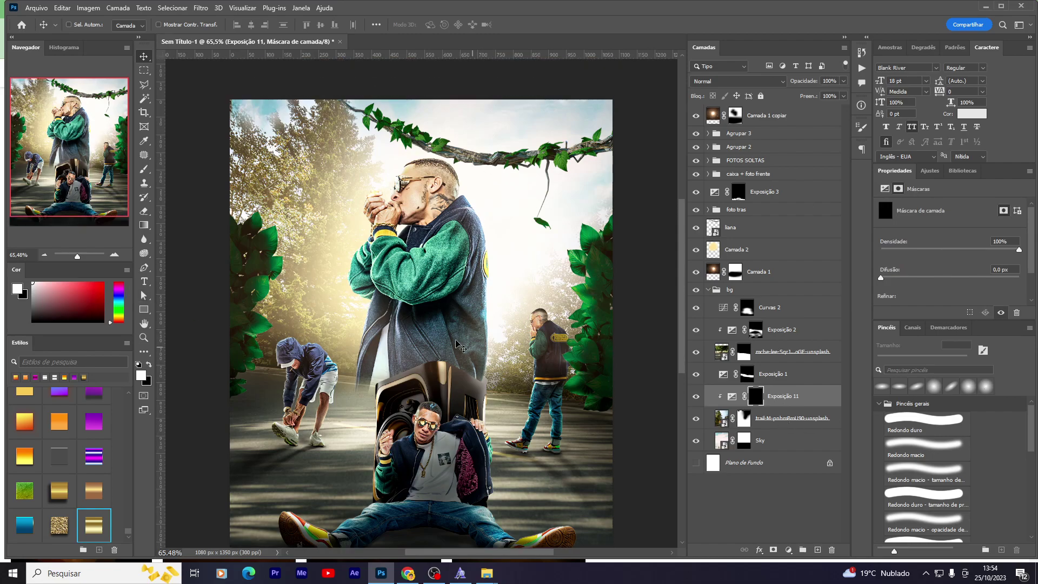
key("b")
left_click_drag(232, 185, 244, 248)
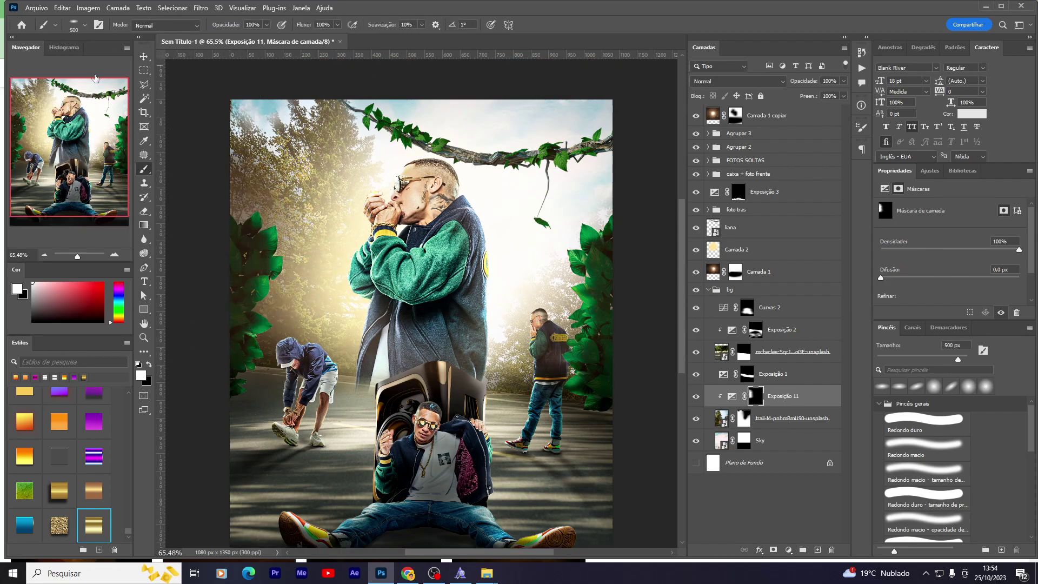
key("v")
scroll(542, 201, "down", 2)
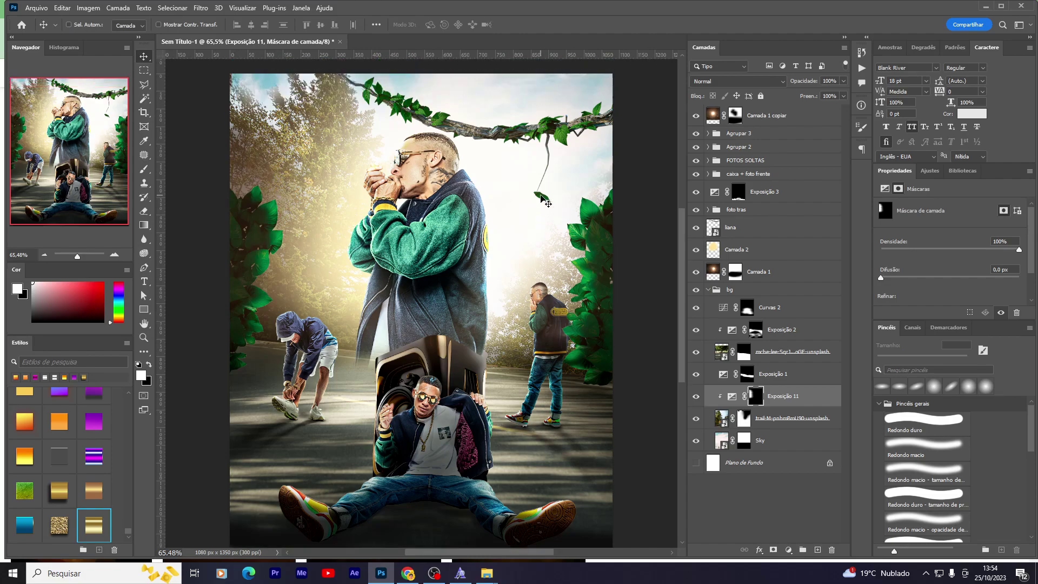
scroll(542, 200, "up", 2)
Step: Change Camada 2's blend mode from Divisão to Subexposição Linear (Adicionar)
key("e")
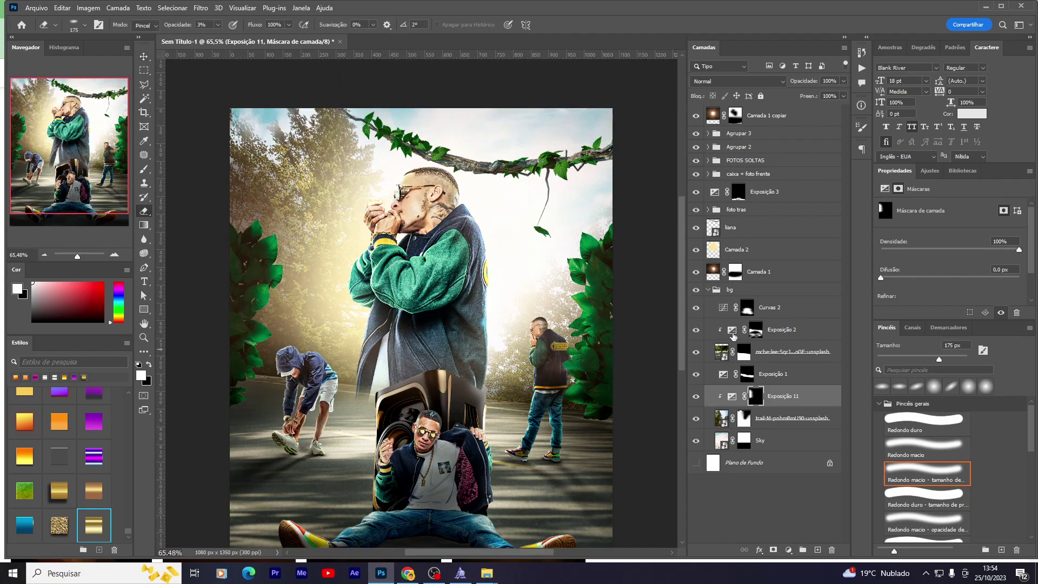
key("v")
left_click(695, 249)
left_click(722, 252)
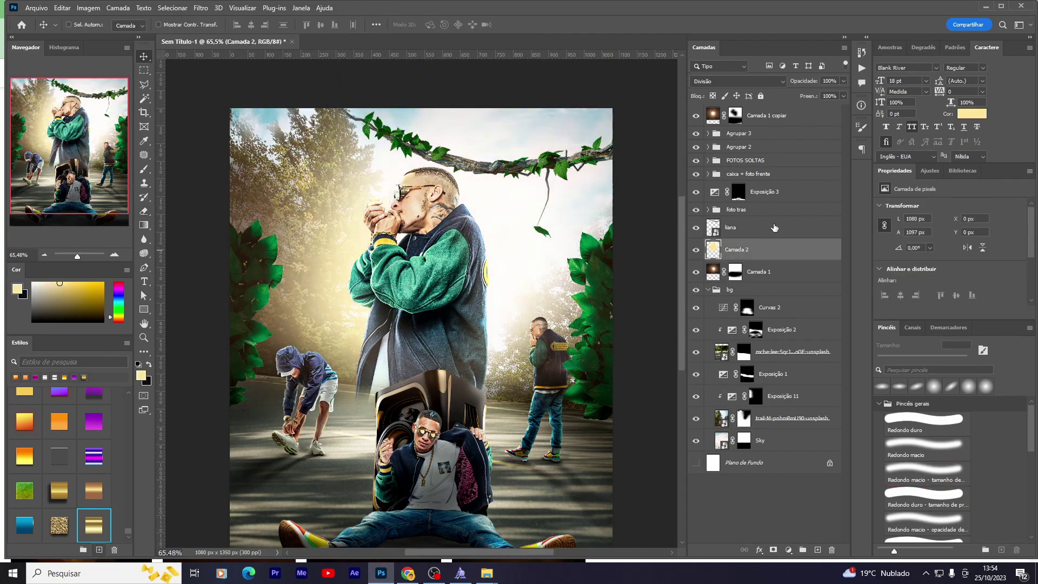
left_click(737, 81)
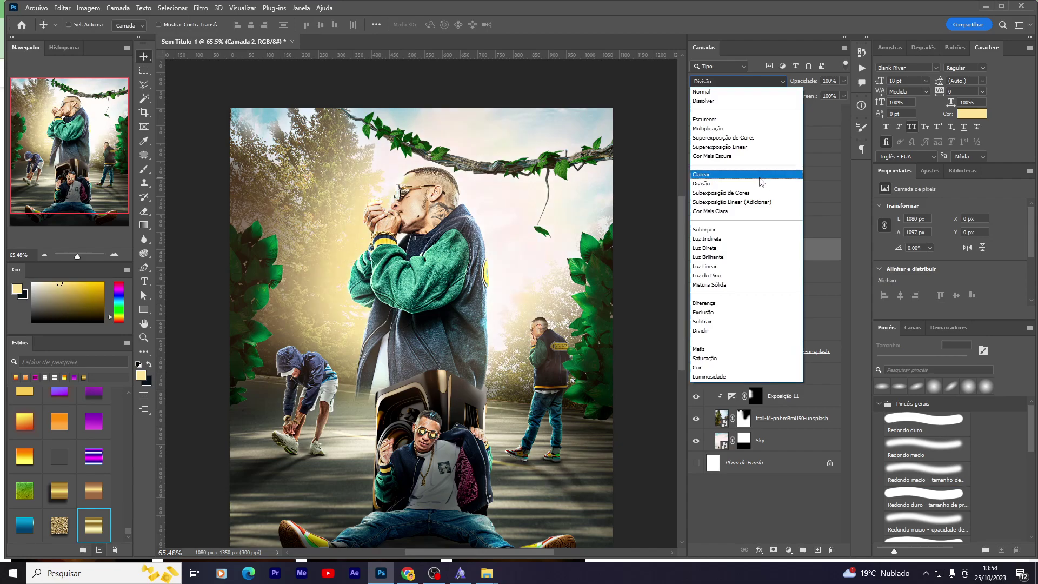
left_click(762, 203)
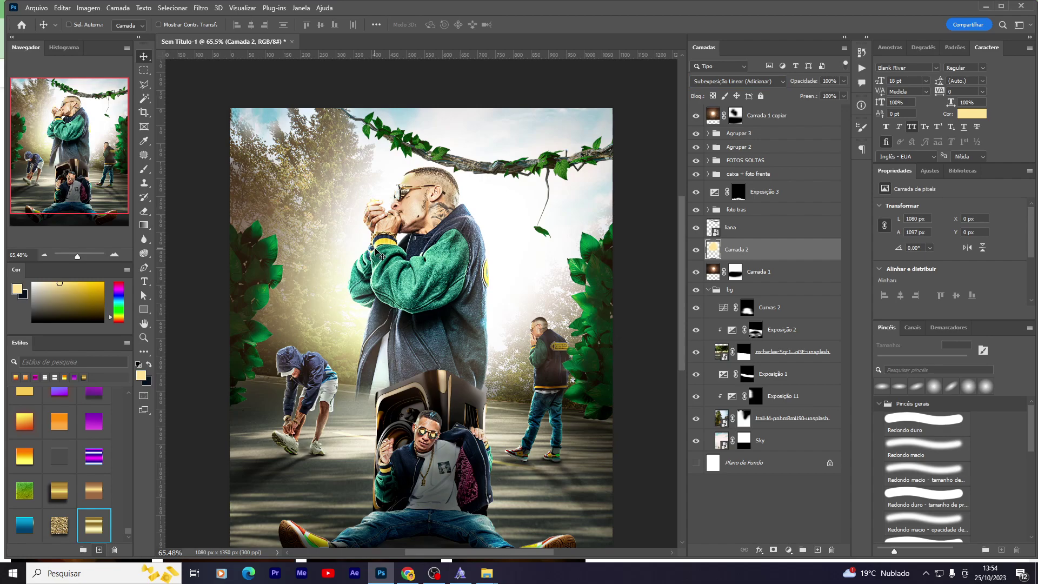
scroll(471, 400, "up", 1)
scroll(481, 303, "down", 2)
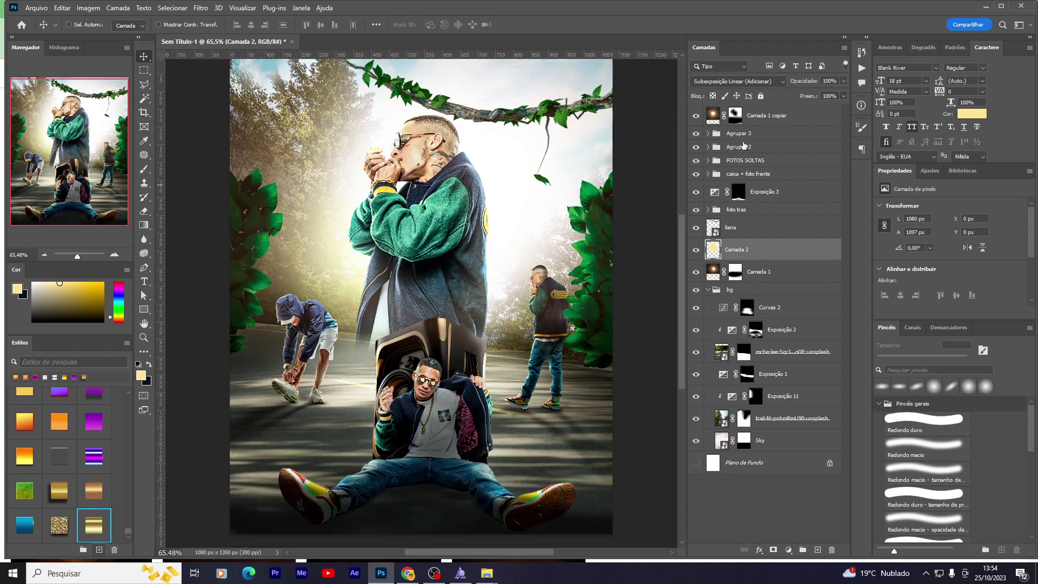
Step: Toggle Camada 1 copiar's visibility to compare, then select it
left_click(813, 134)
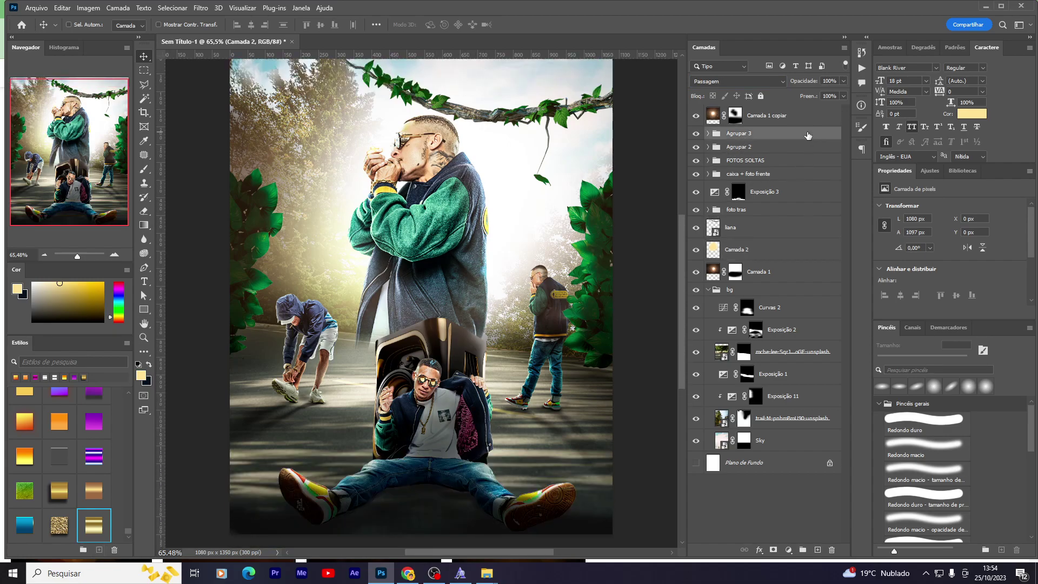
left_click(696, 115)
left_click(764, 110)
left_click(757, 81)
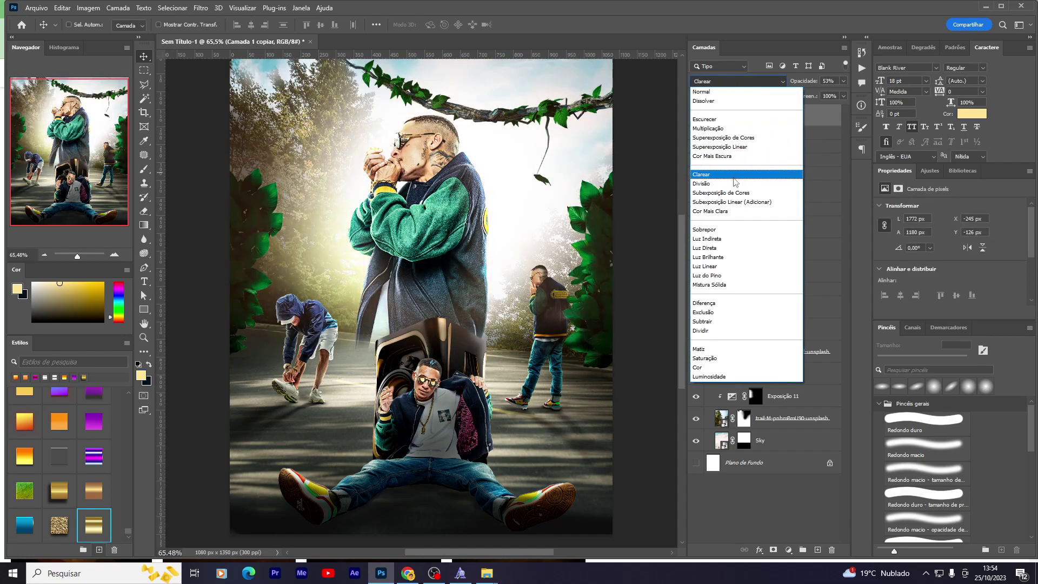
left_click(719, 183)
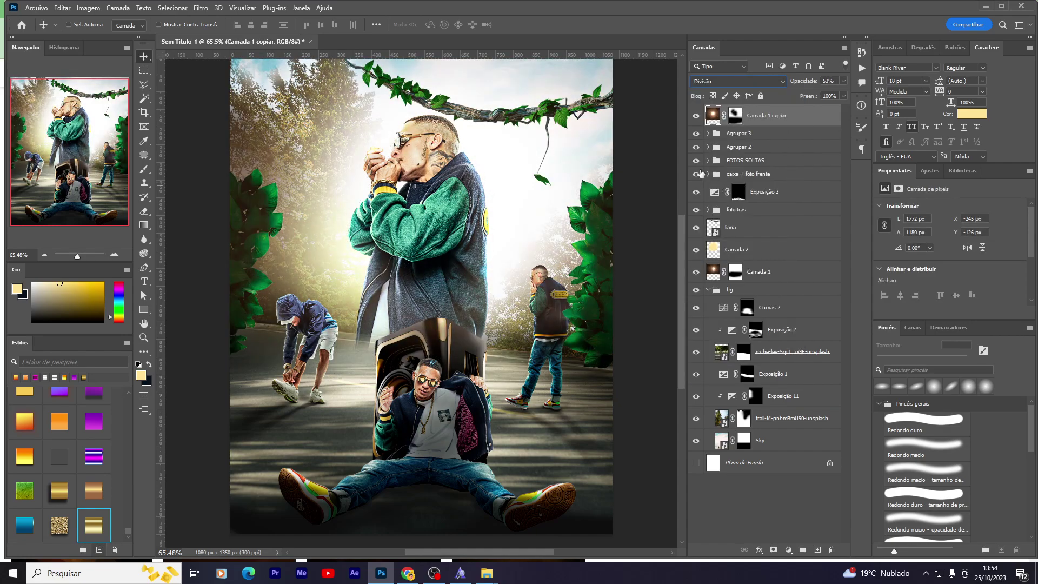
left_click(696, 115)
left_click(697, 115)
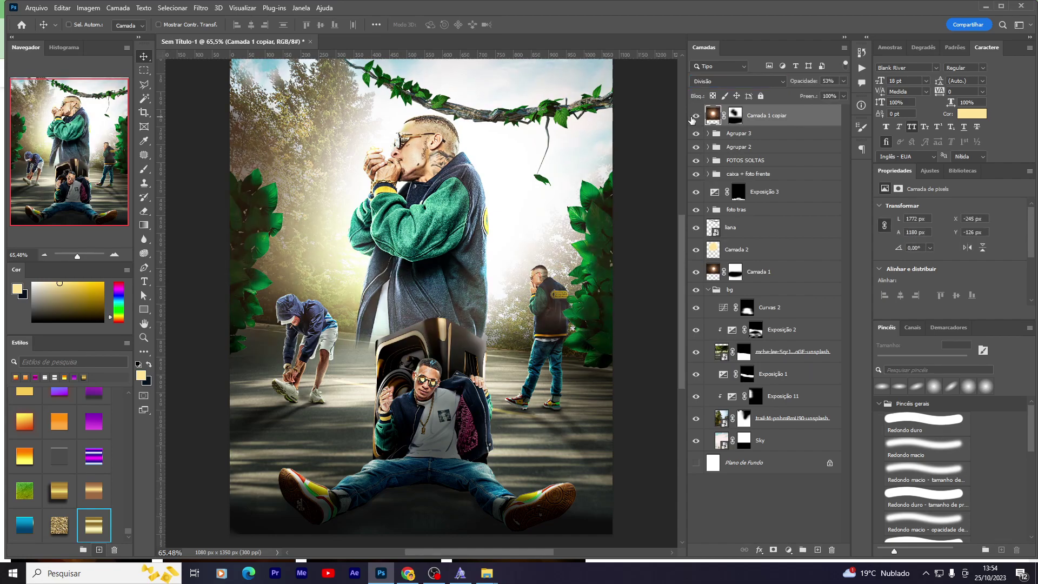
left_click(739, 123)
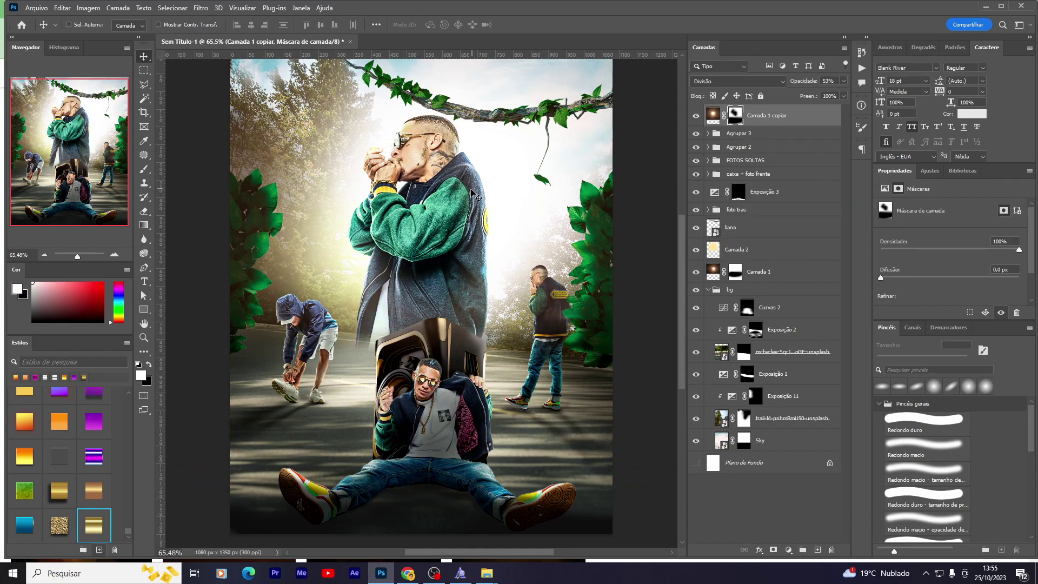
left_click(730, 227)
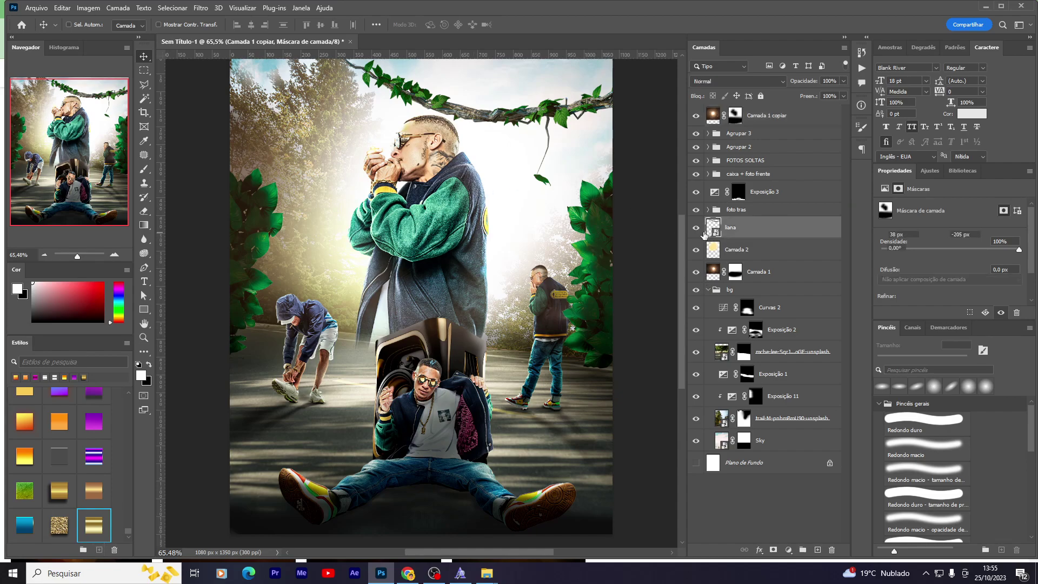
scroll(530, 236, "down", 1)
Step: Give the liana layer an inner glow with size 13 px
left_click(760, 550)
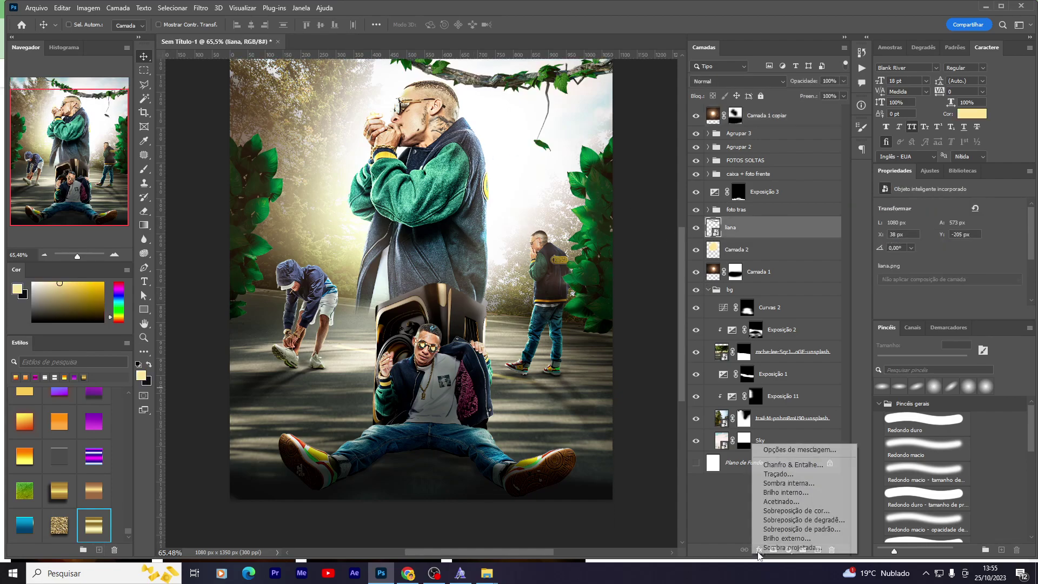
left_click(704, 395)
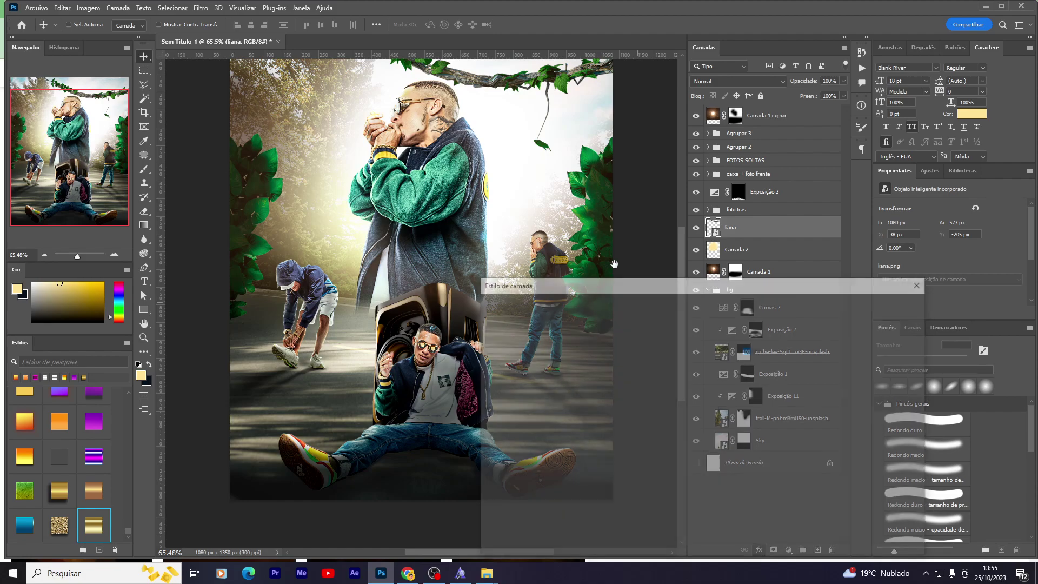
left_click_drag(565, 187, 507, 270)
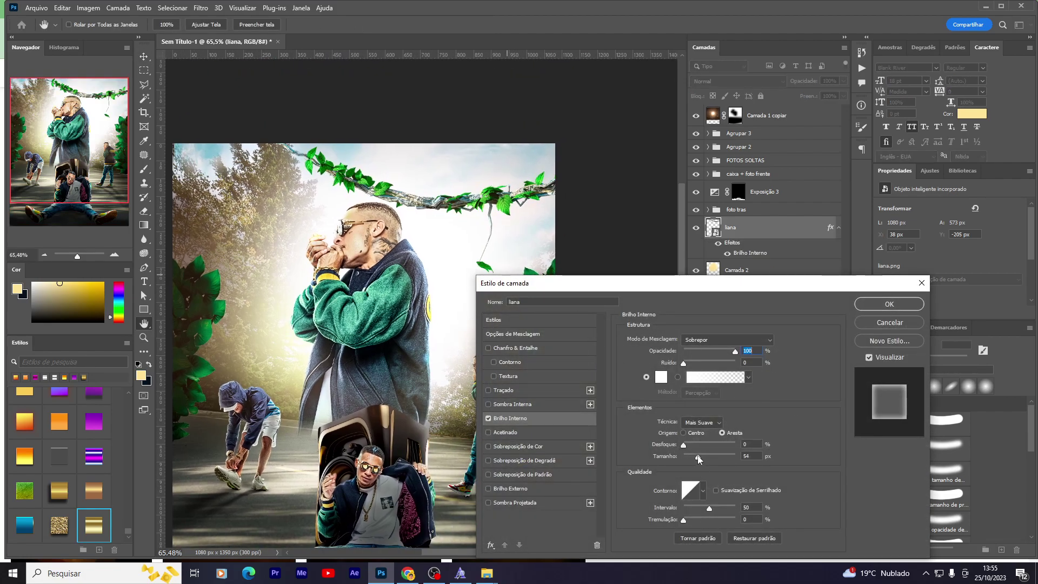
left_click_drag(699, 457, 690, 453)
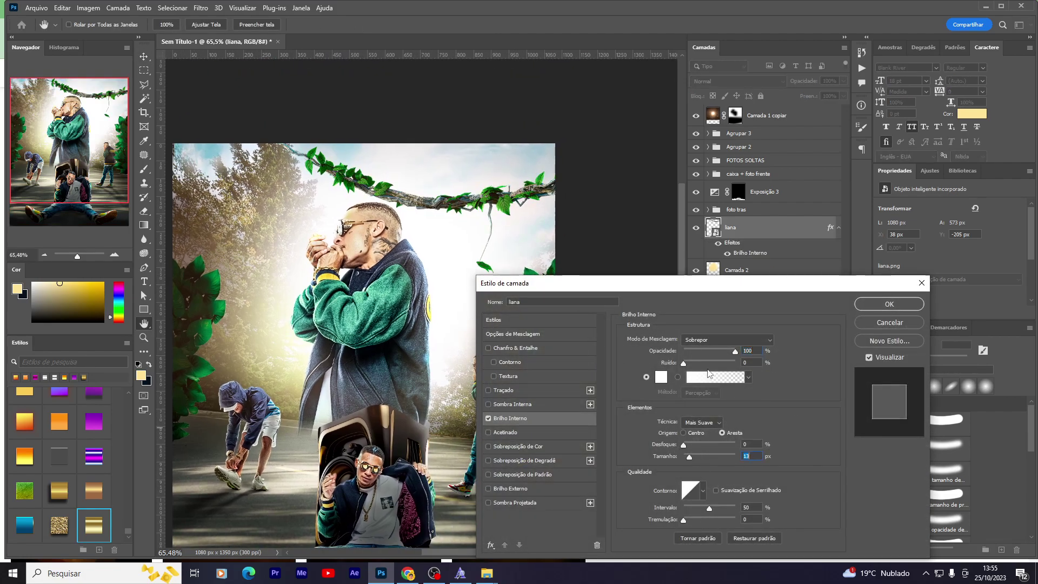
left_click(488, 419)
left_click(897, 305)
Step: Split the liana's inner glow into its own layer and add a clipped duplicate
right_click(760, 253)
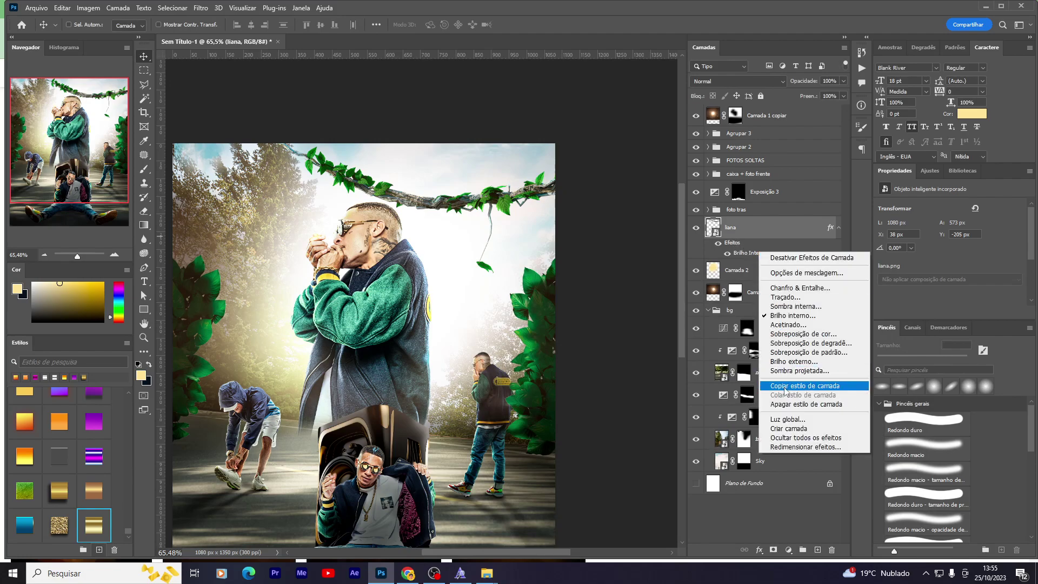
left_click(789, 428)
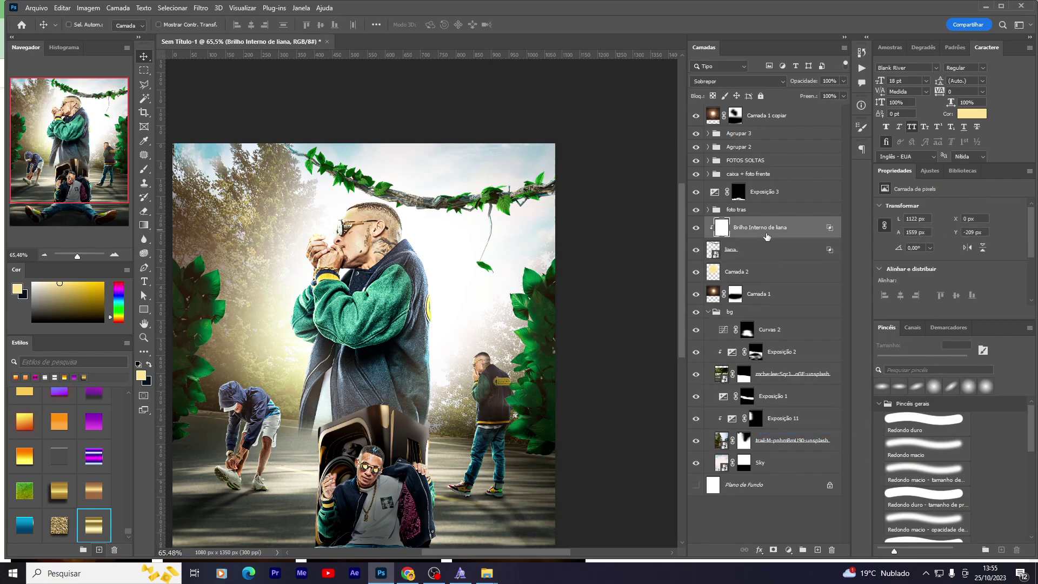
key("ctrl+j")
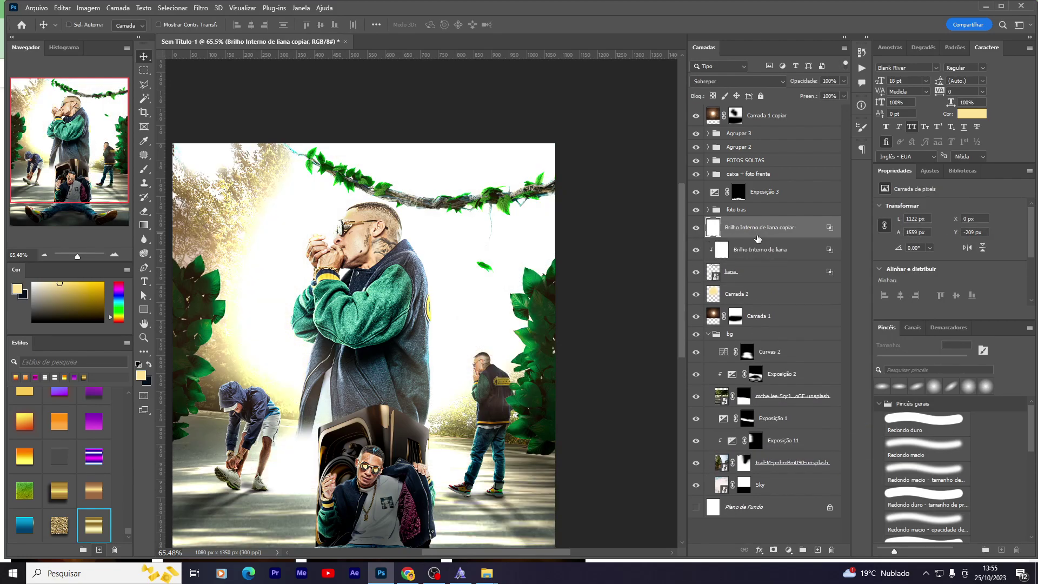
left_click(757, 238, "alt")
left_click(695, 228)
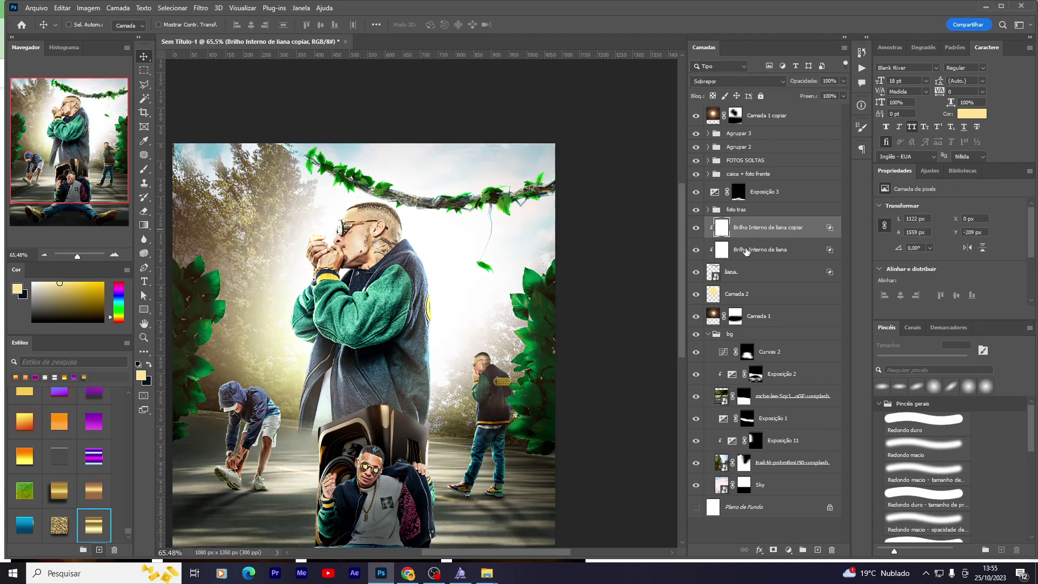
left_click(753, 273)
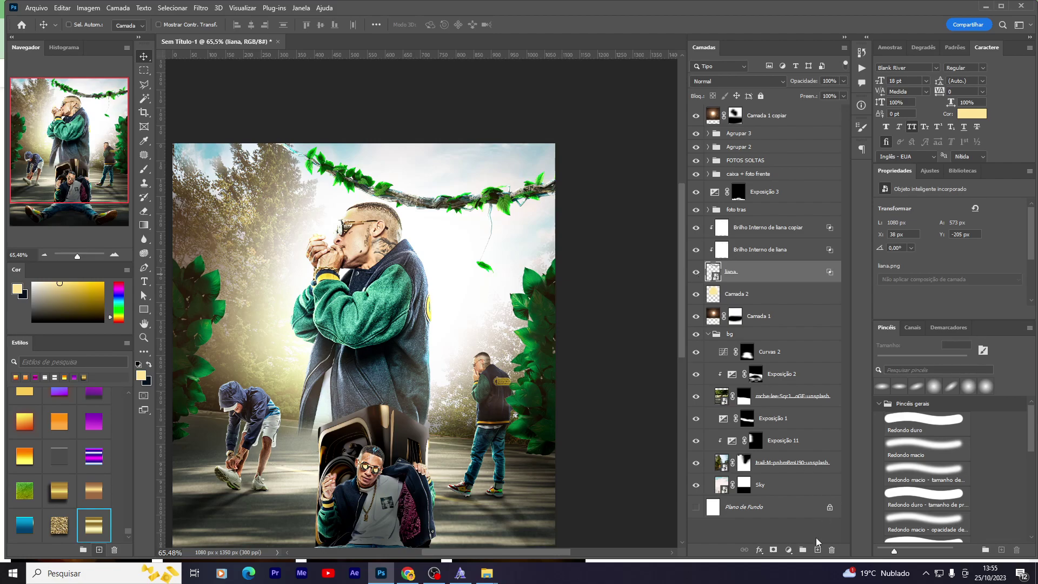
Step: Review another inner glow on the vine in Sobrepor mode, then cancel it
left_click(759, 549)
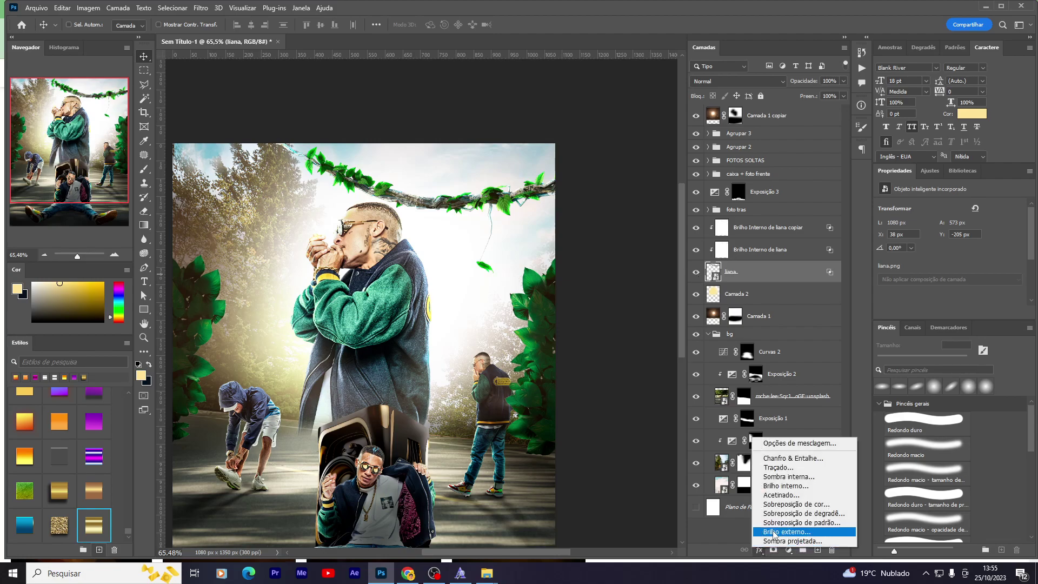
left_click(791, 483)
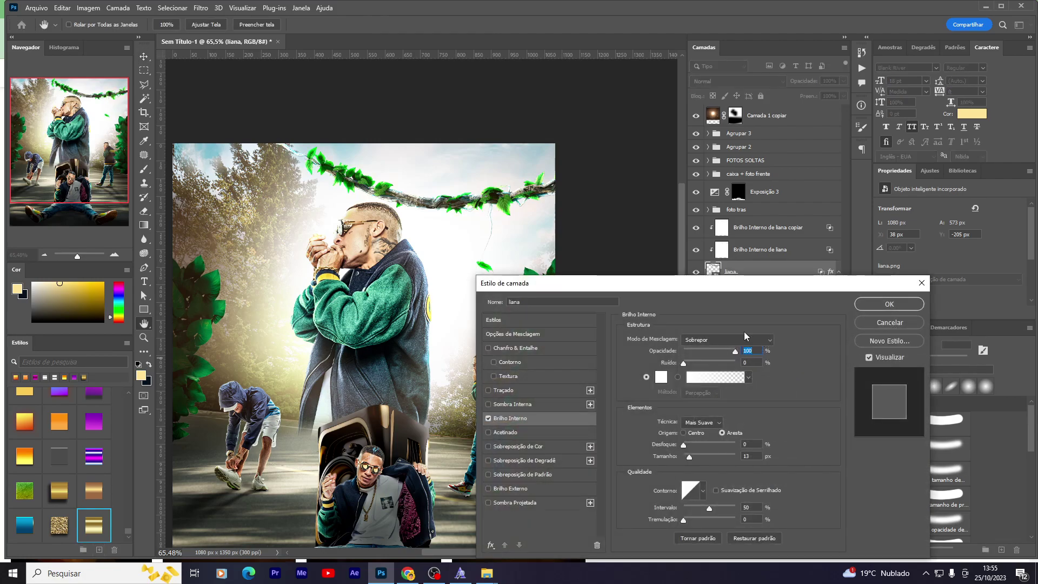
left_click(719, 338)
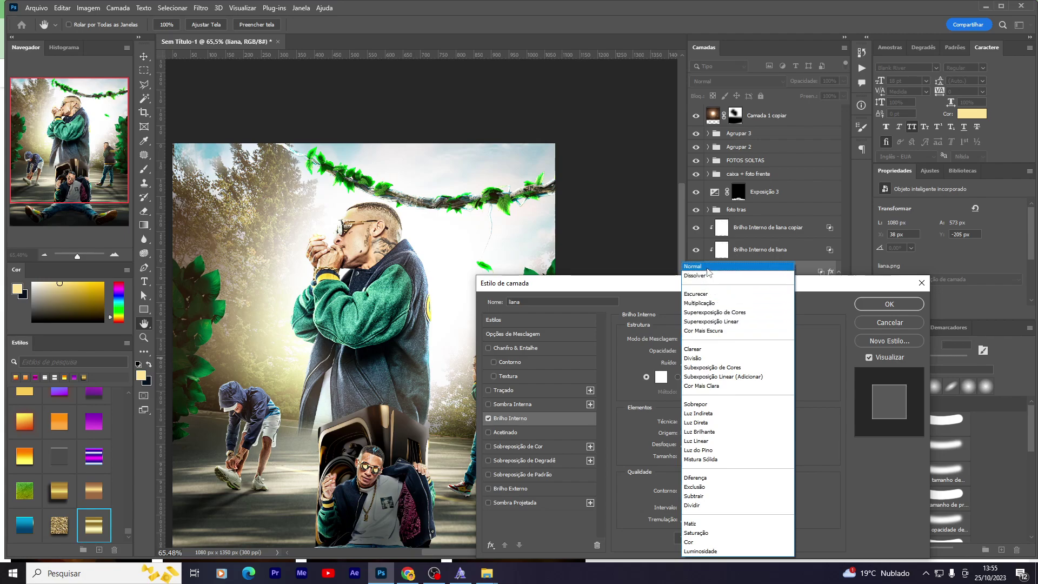
left_click(661, 282)
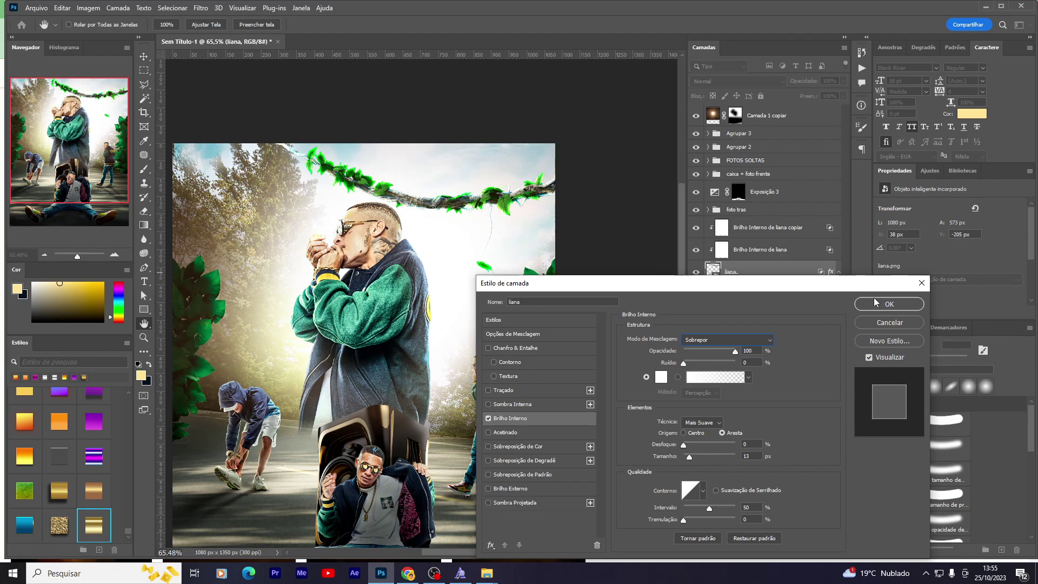
left_click(881, 322)
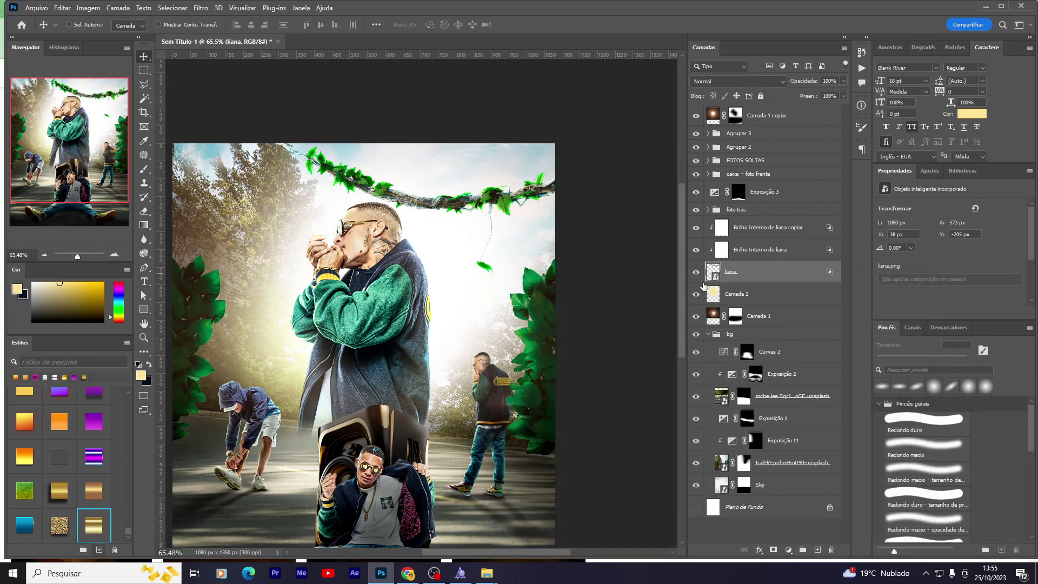
Step: Toggle the vine's glow layers on and off to compare the effect
scroll(591, 249, "down", 2)
scroll(591, 249, "down", 2)
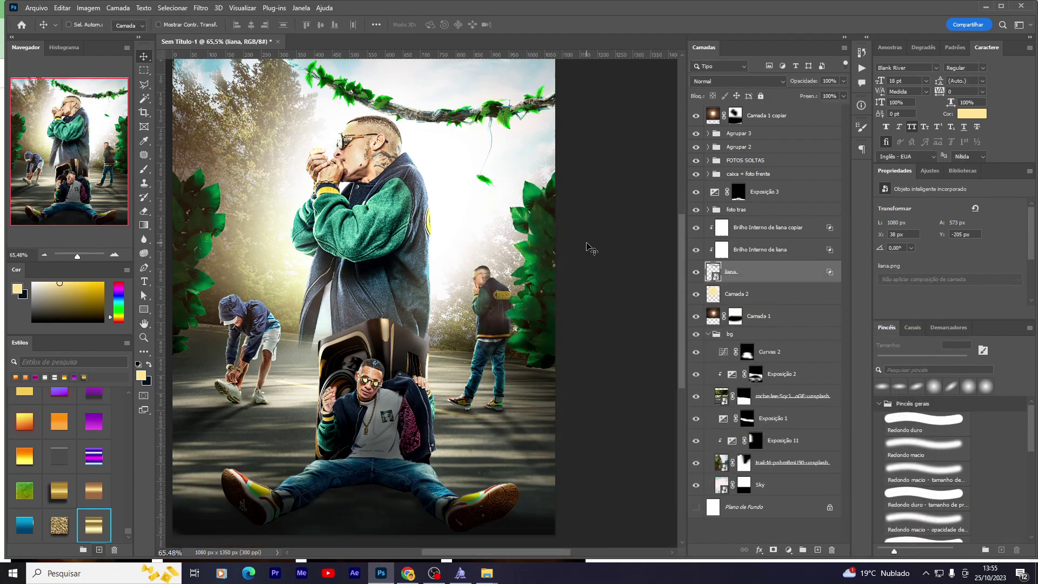
scroll(590, 249, "down", 2)
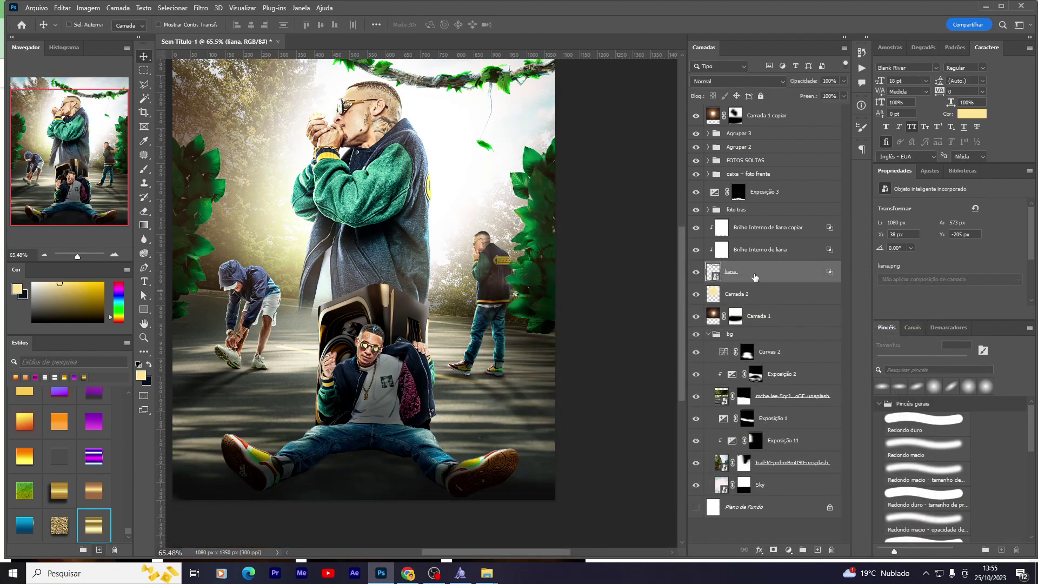
left_click(696, 229)
left_click(696, 249)
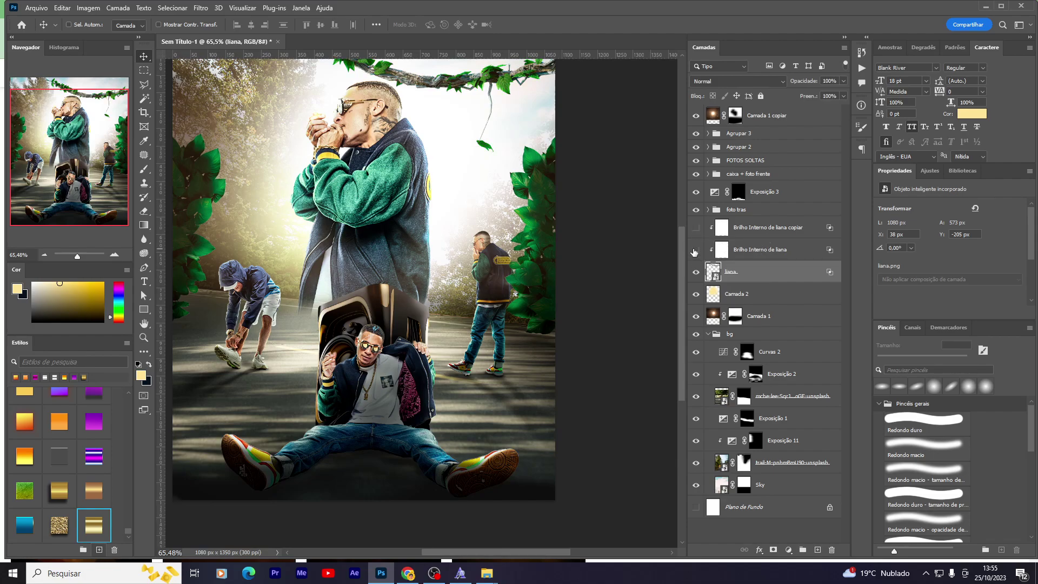
left_click(696, 249)
left_click(696, 250)
left_click(760, 255)
left_click(696, 228)
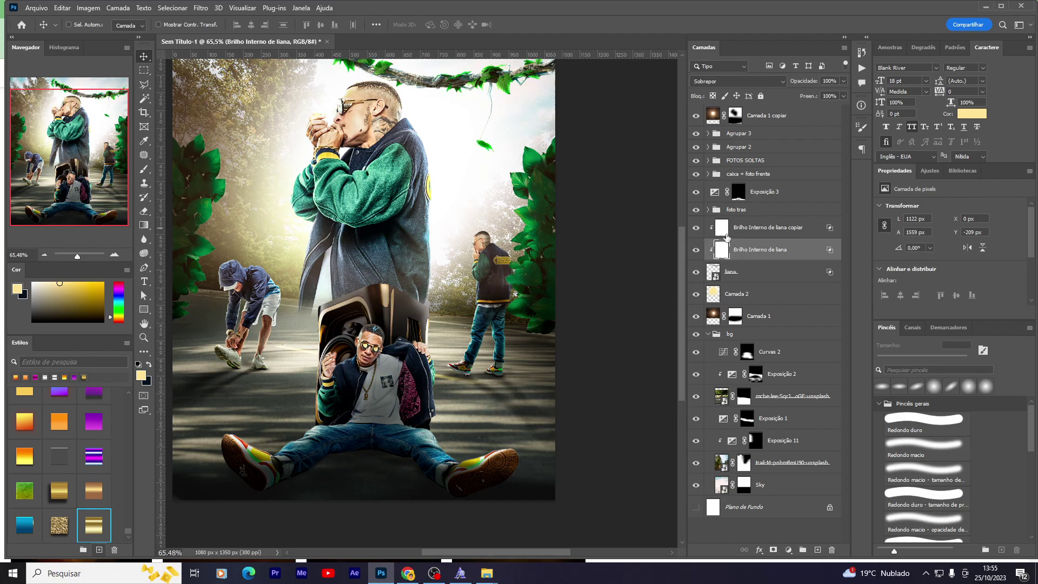
Step: Set the glow copy to 65% opacity, group the vine layers, and drag in liana
left_click(755, 233)
left_click(843, 81)
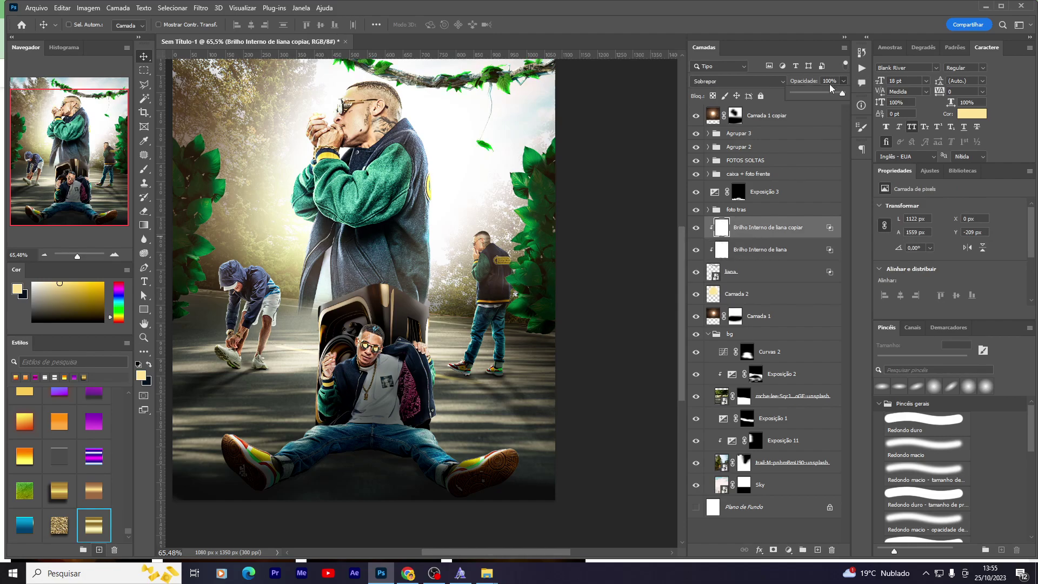
left_click_drag(826, 97, 823, 98)
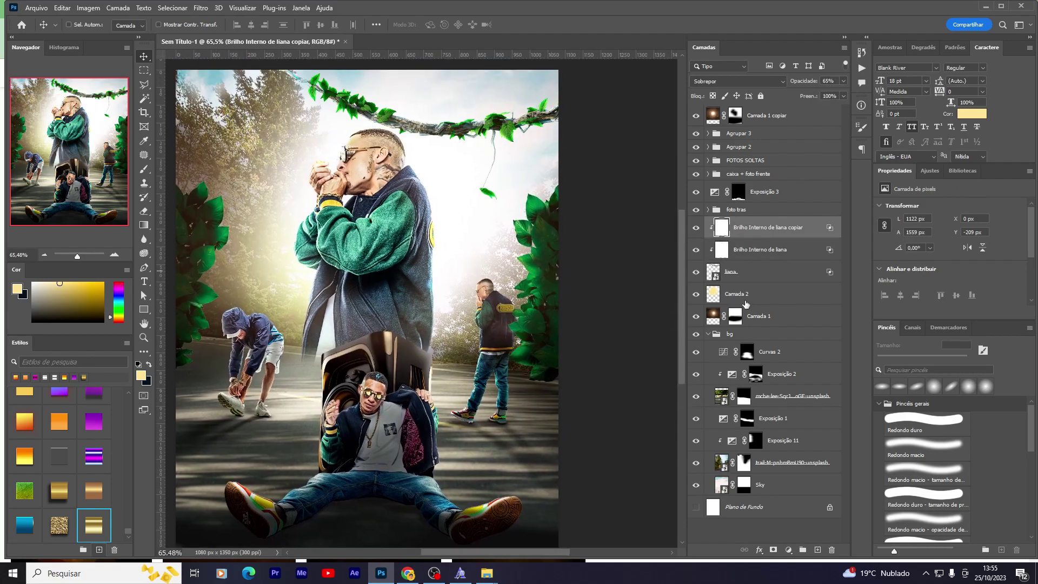
left_click(767, 253, "shift")
key("ctrl+g")
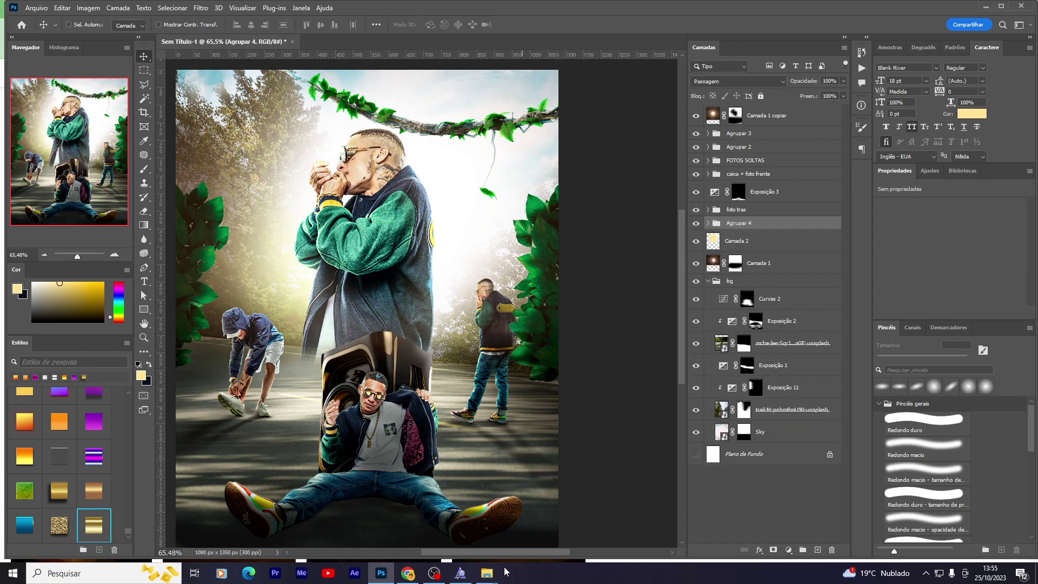
mouse_move(487, 572)
left_click(498, 533)
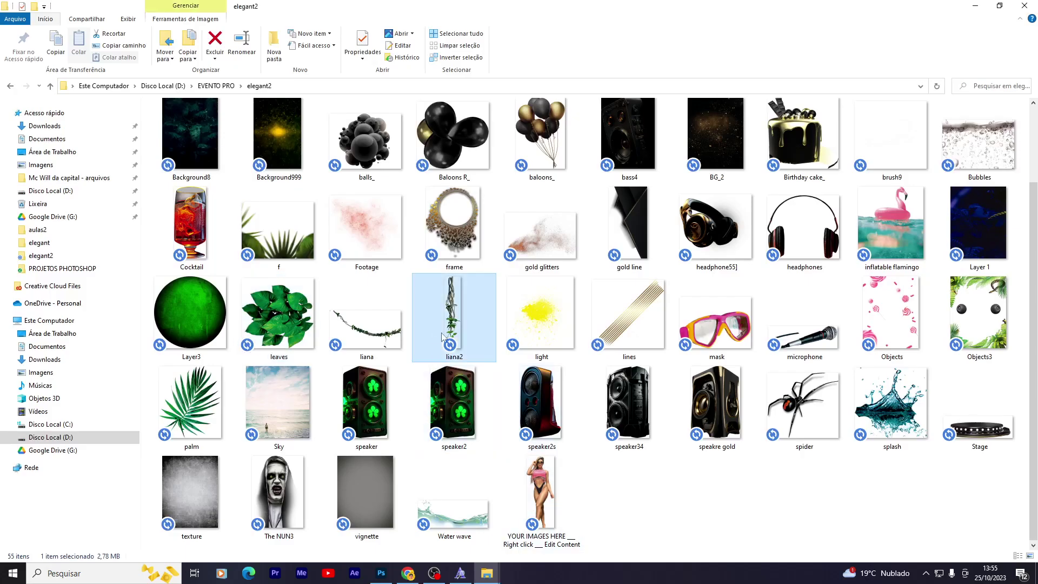
left_click_drag(366, 330, 446, 361)
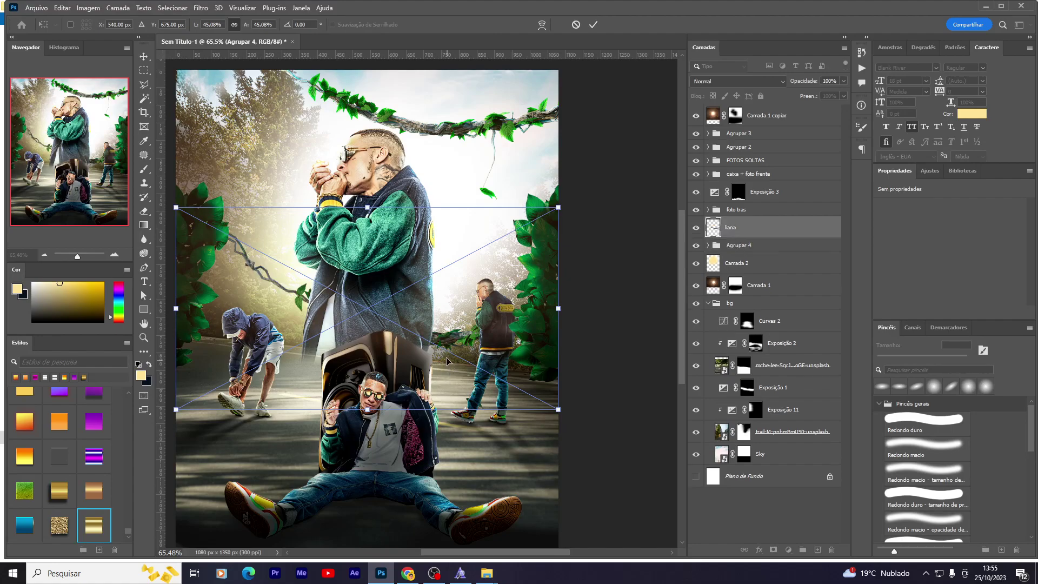
Step: Move the placed liana to the top of the stack and stretch it across the poster bottom
key("Return")
left_click_drag(721, 227, 724, 133)
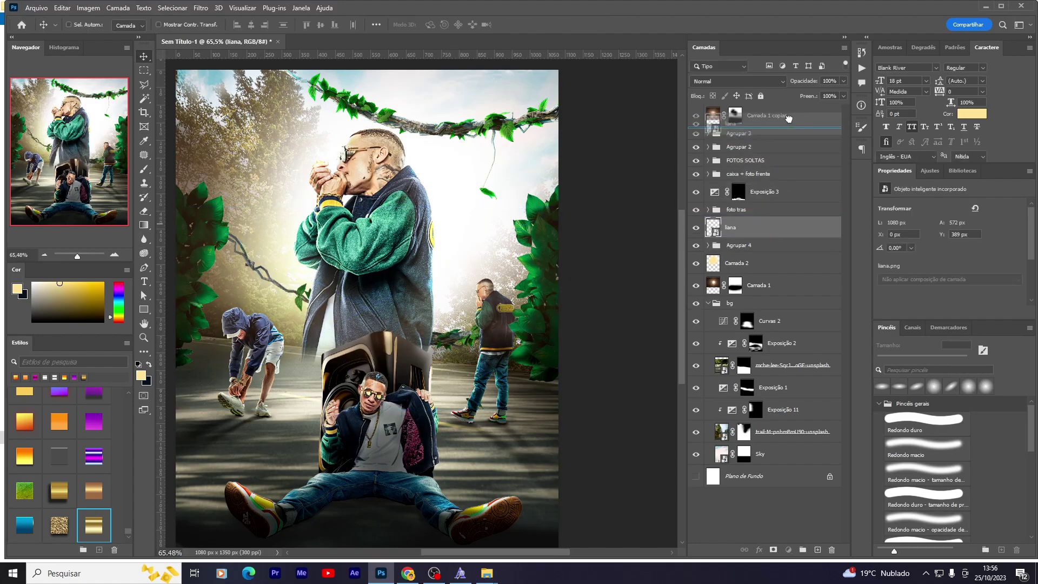
mouse_move(447, 281)
left_mouse_down()
mouse_move(472, 519)
mouse_move(474, 475)
mouse_move(489, 470)
left_mouse_up()
key("ctrl+t")
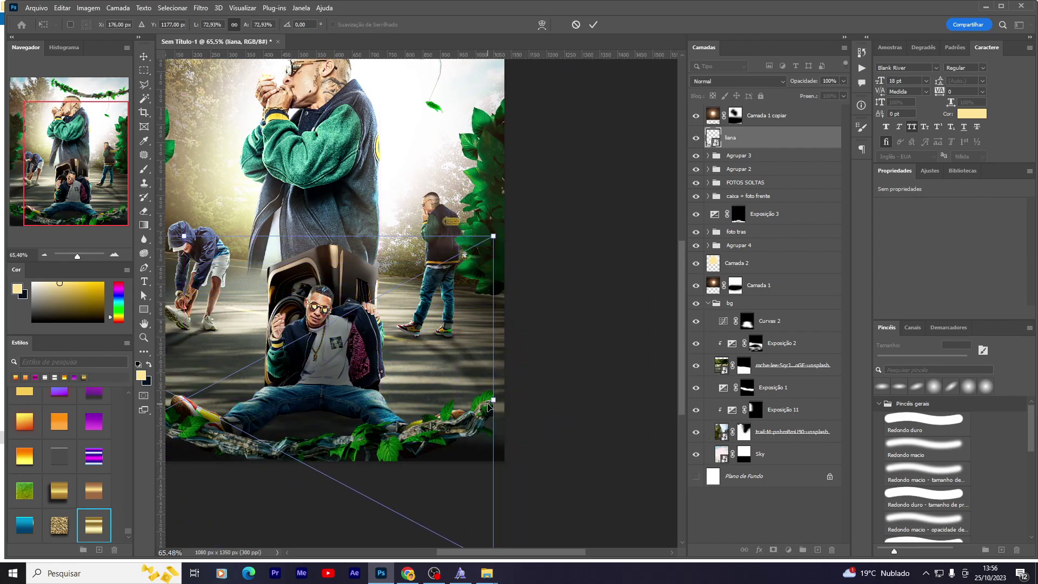
left_click_drag(488, 406, 519, 378)
key("Return")
mouse_move(430, 497)
left_mouse_down()
mouse_move(511, 503)
mouse_move(478, 468)
left_mouse_up()
left_click_drag(587, 492, 550, 512)
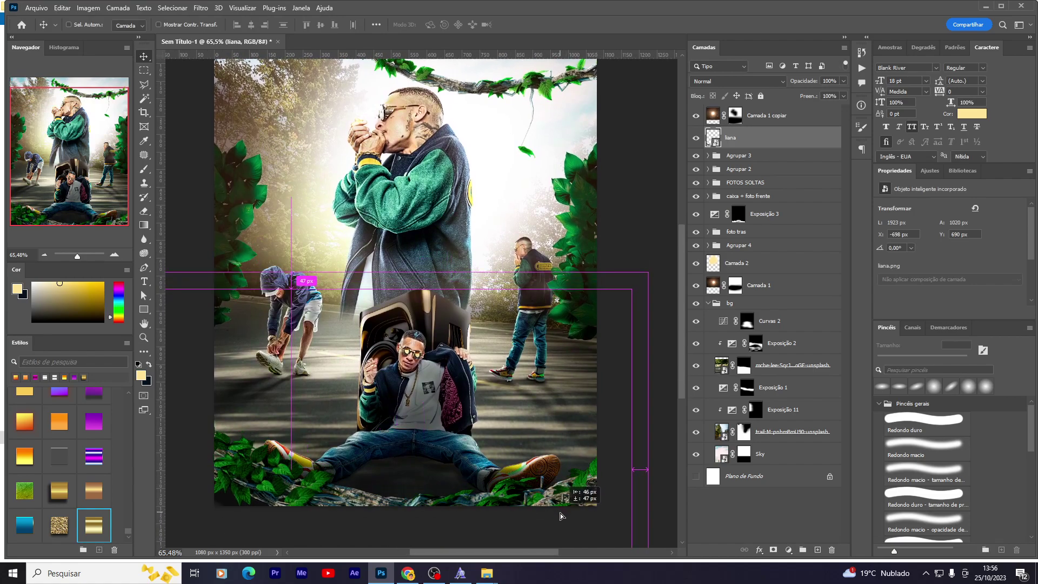
Step: Make a horizontally flipped liana copy rotated about -150°
key("ctrl+t")
right_click(540, 492)
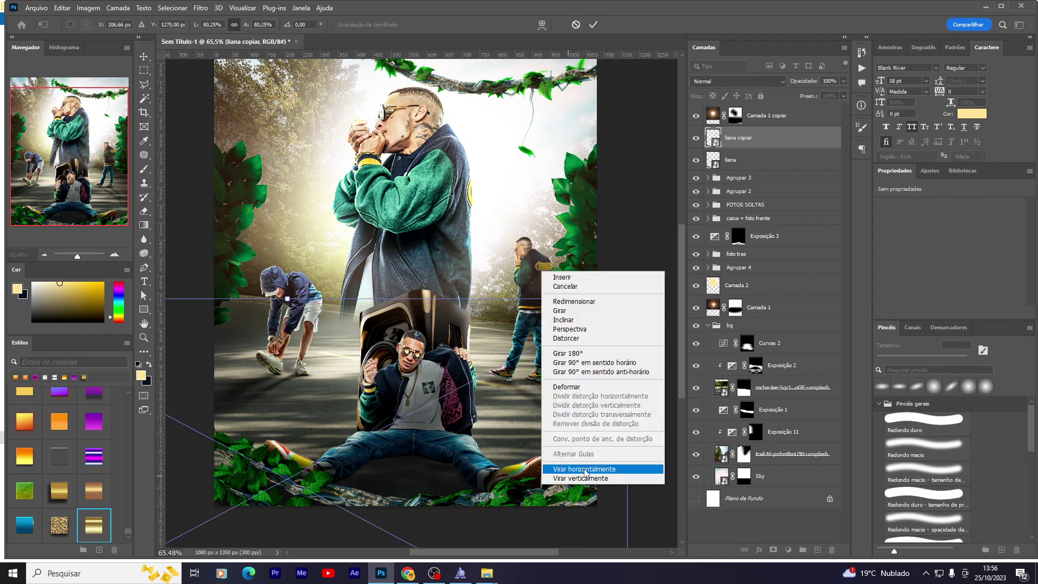
left_click(584, 473)
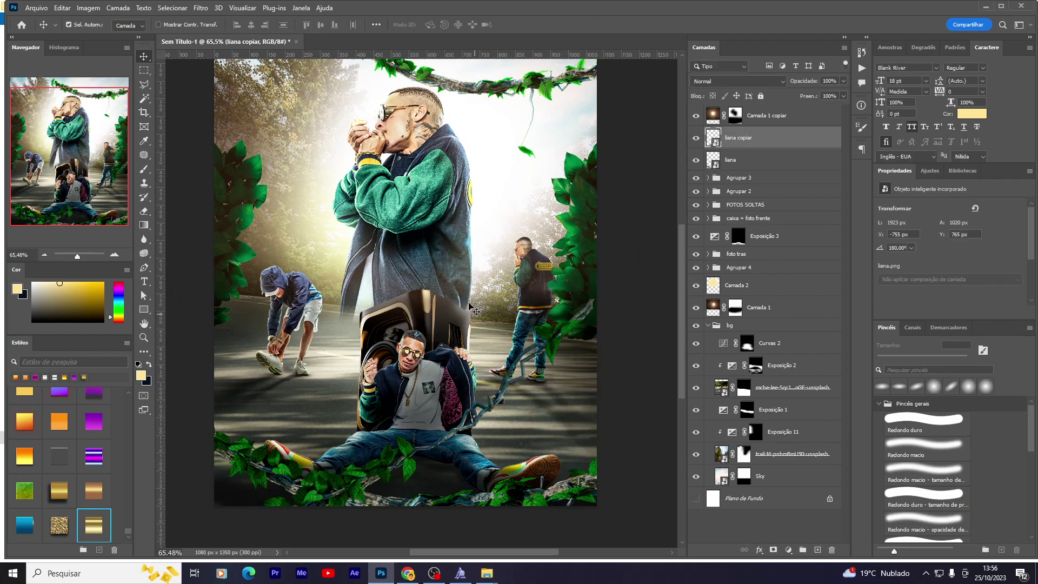
left_click_drag(584, 473, 511, 383)
key("Return")
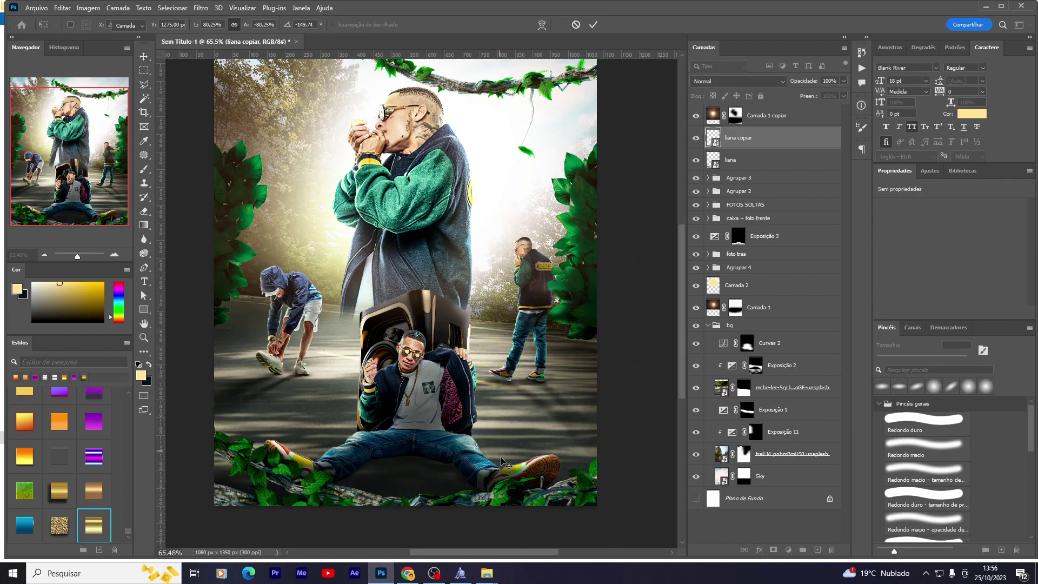
Step: Group the two liana layers as Agrupar 5
left_click(735, 159, "shift")
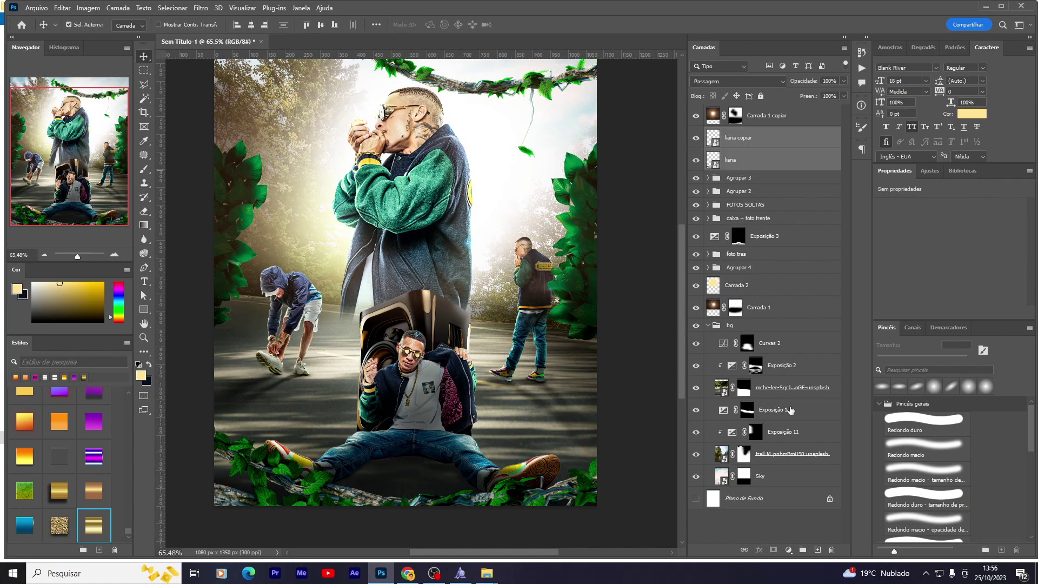
key("ctrl+g")
left_click(789, 549)
Step: Add an Exposição 12 adjustment clipped to the liana group, darkening the vines
left_click(833, 420)
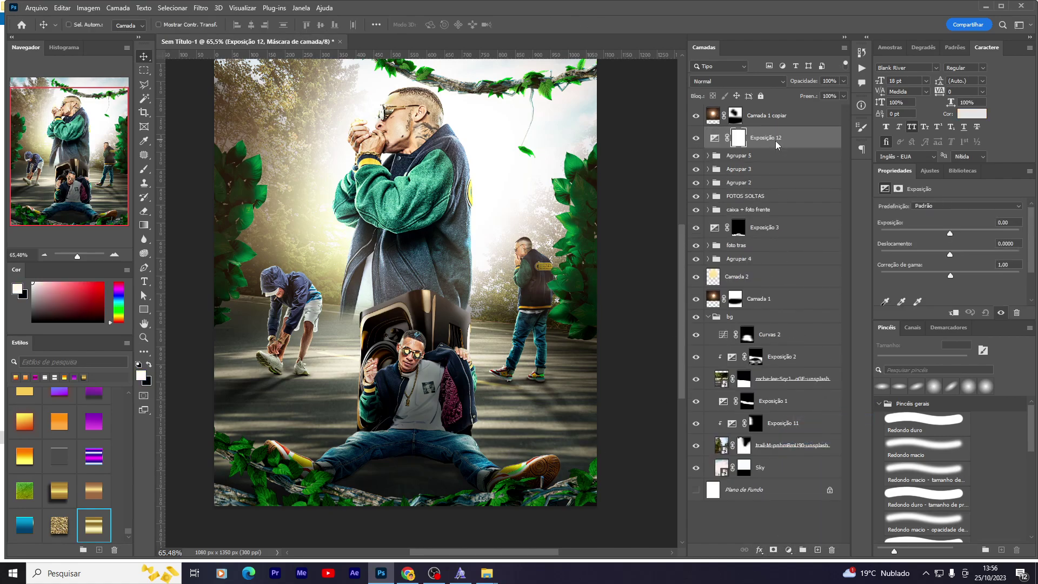
right_click(775, 137)
left_click(859, 345)
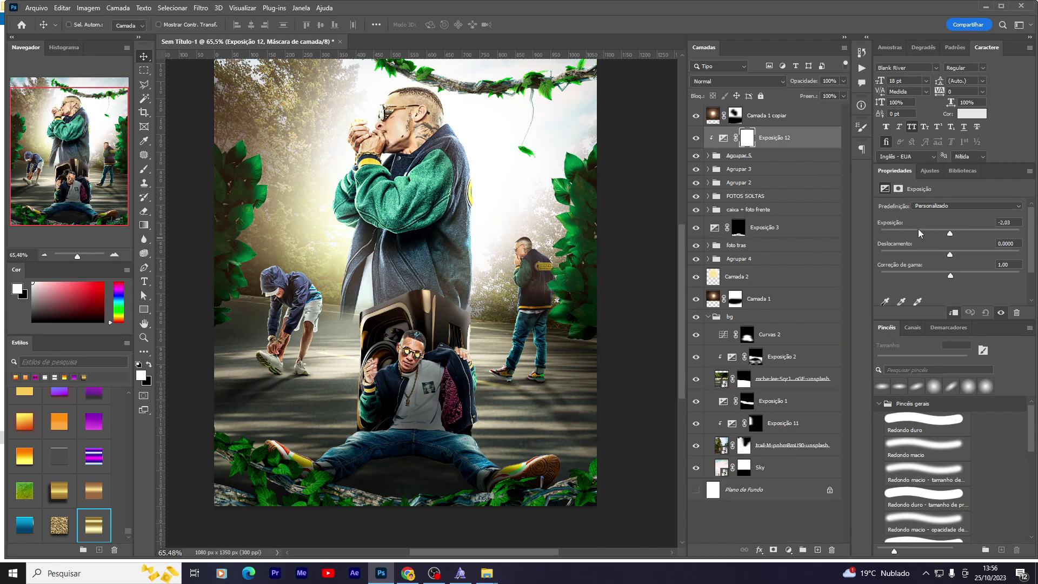
left_click_drag(918, 229, 906, 233)
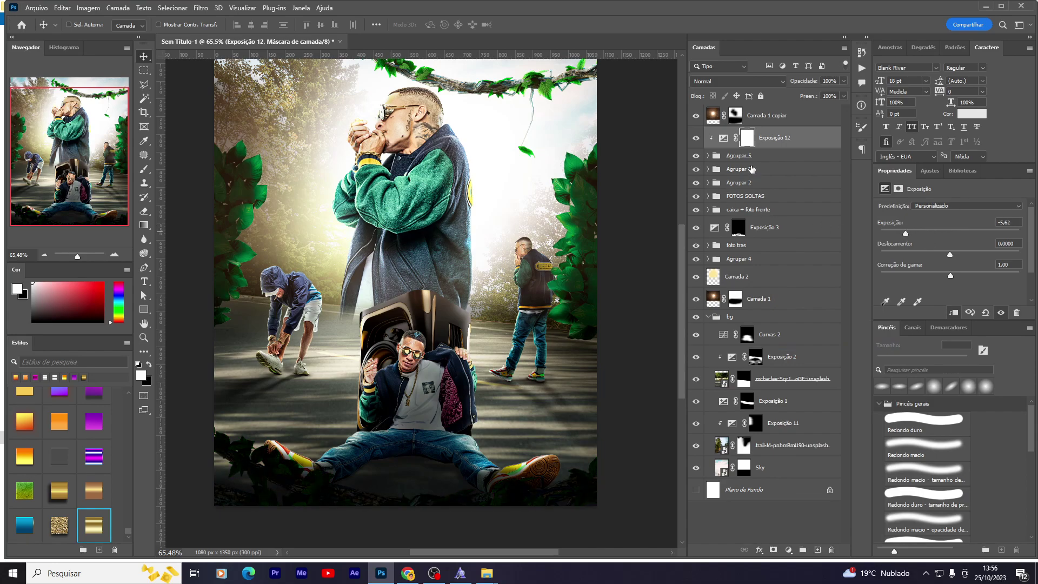
Step: Convert the liana group to a smart object and apply a Gaussian blur
left_click(708, 156)
right_click(771, 158)
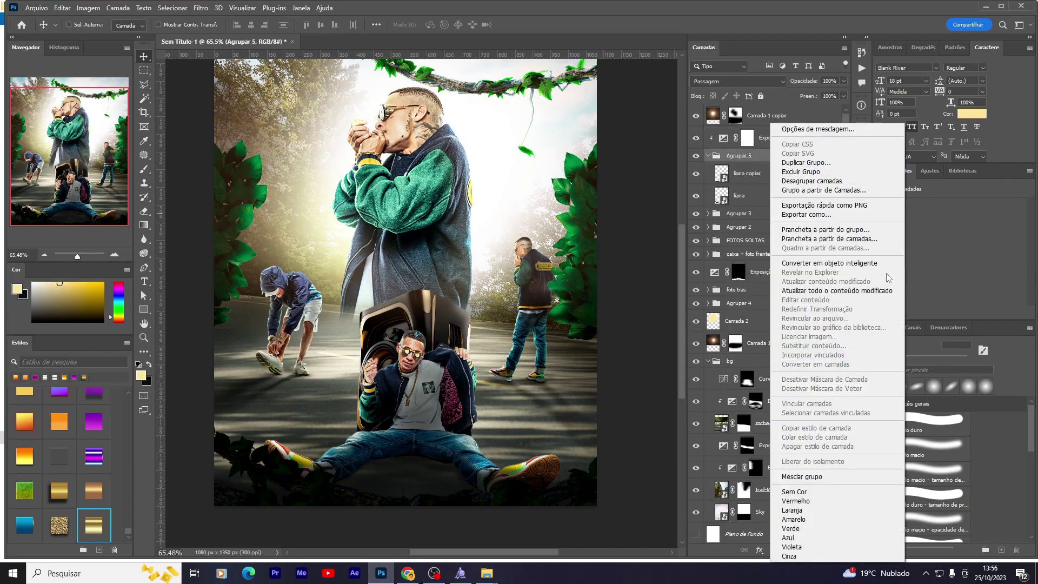
left_click(887, 266)
left_click(201, 9)
mouse_move(215, 146)
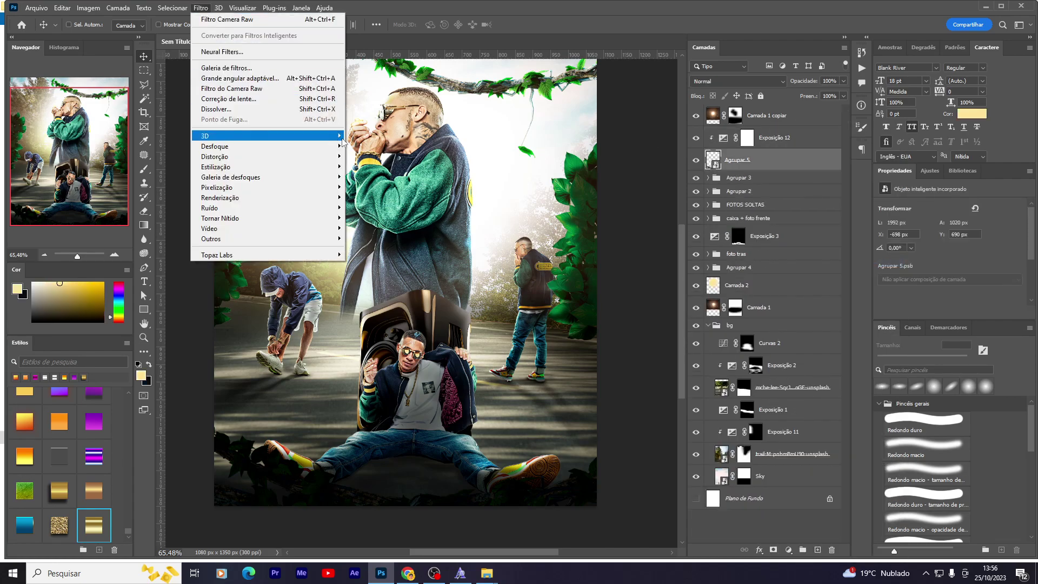
left_click(416, 208)
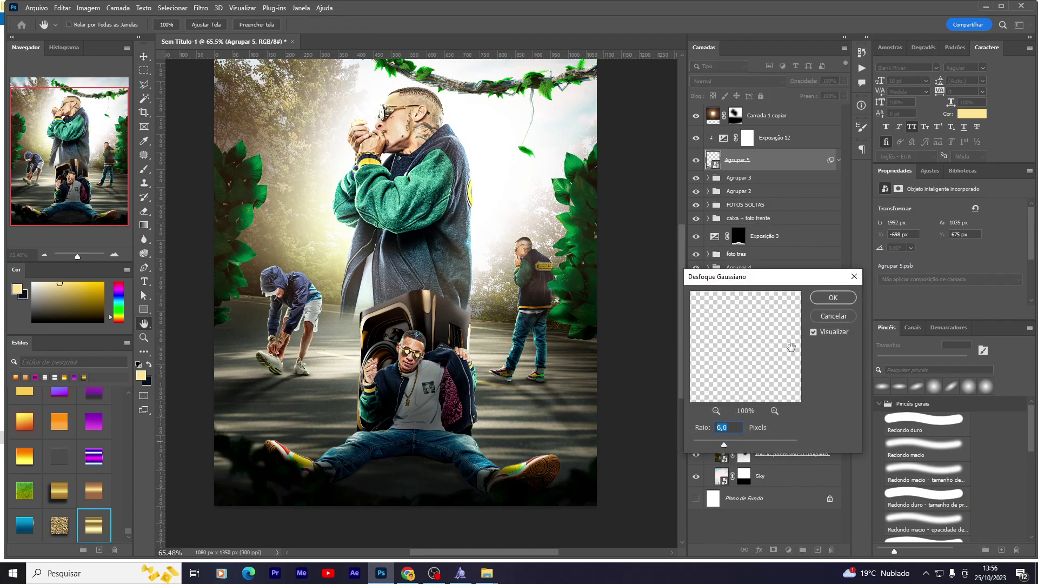
left_click(842, 300)
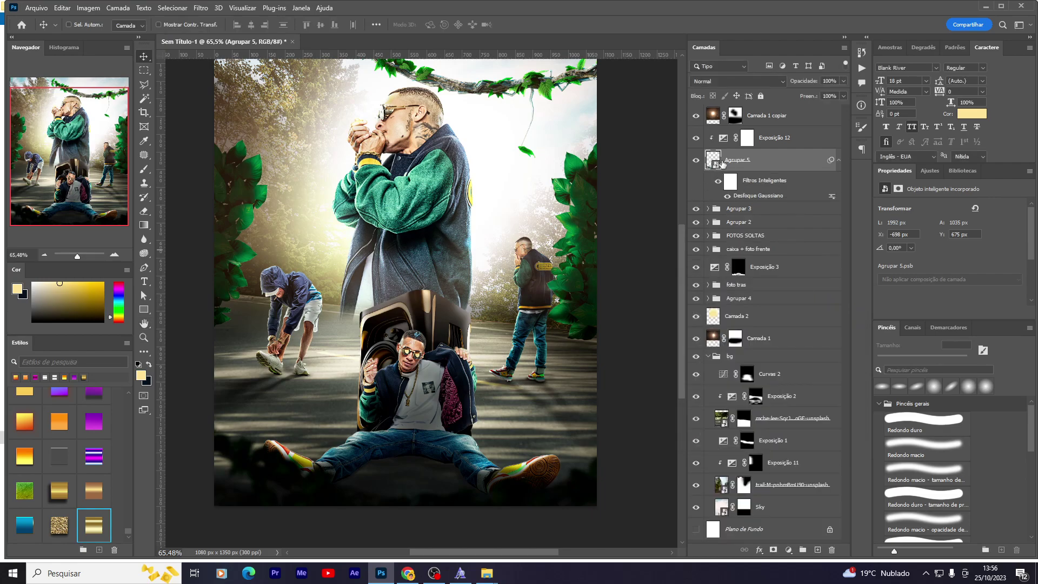
left_click_drag(555, 429, 551, 428)
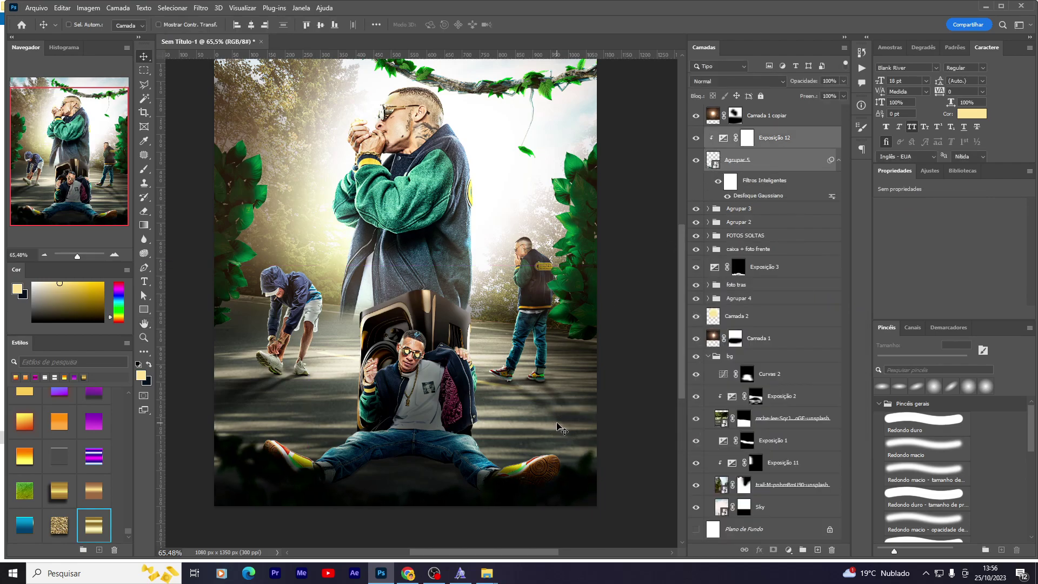
Step: Group the vines as Agrupar 6 and place the violao-realista guitar image
key("ctrl+g")
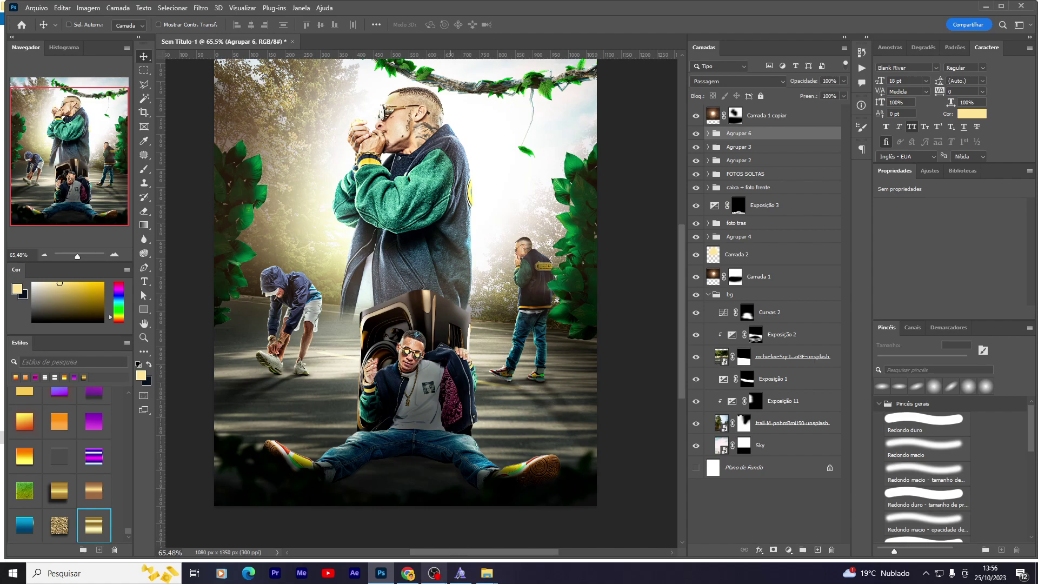
left_click(454, 526)
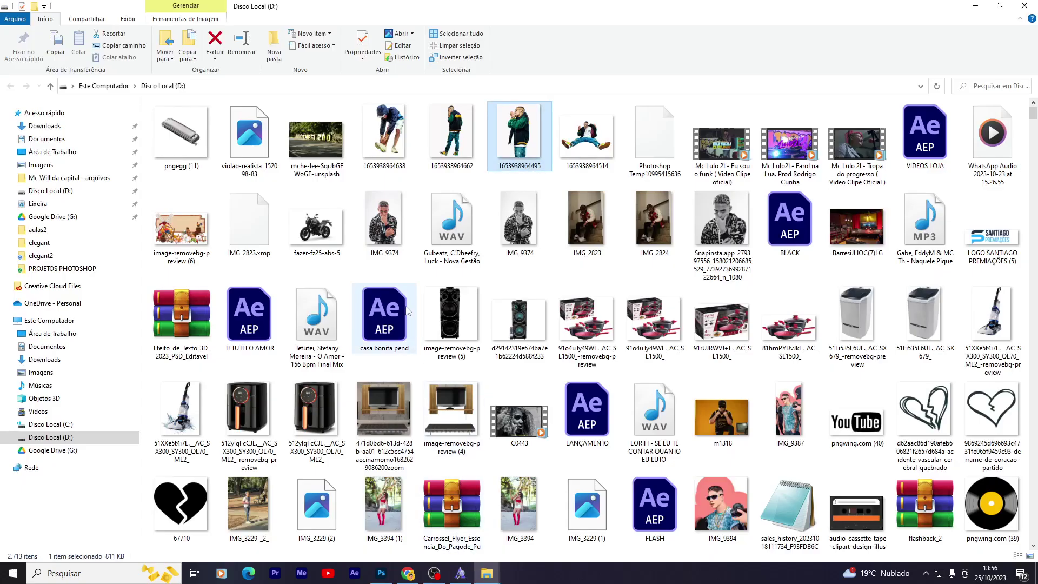
left_click(262, 166)
left_click_drag(261, 166, 424, 400)
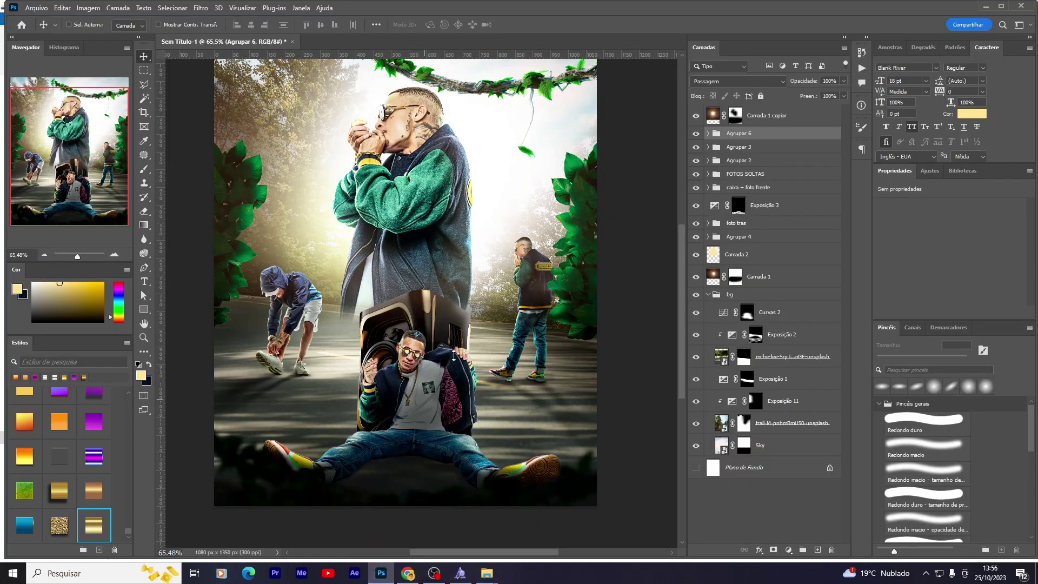
left_click_drag(470, 270, 469, 270)
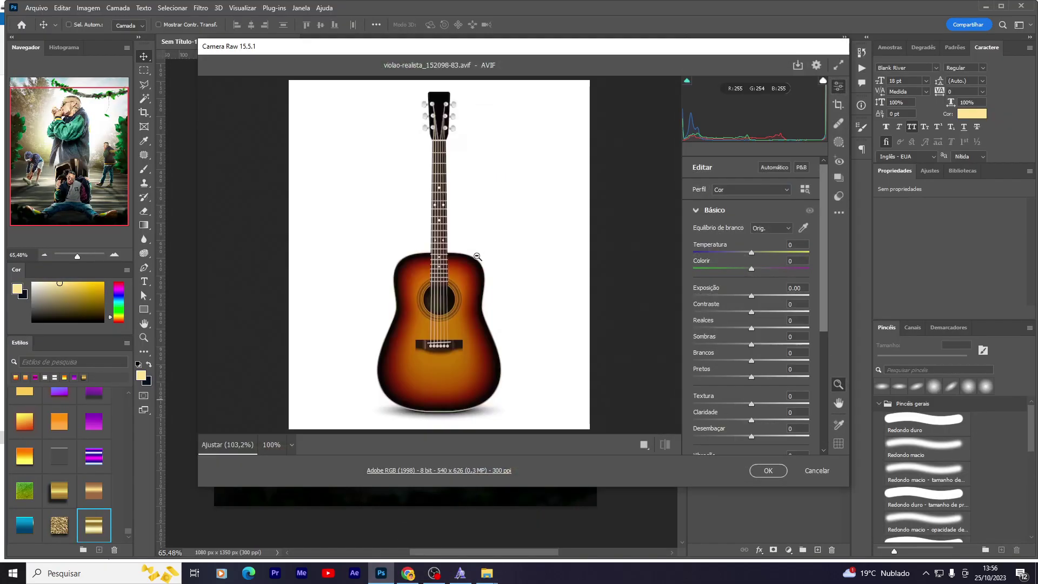
left_click(777, 473)
key("Return")
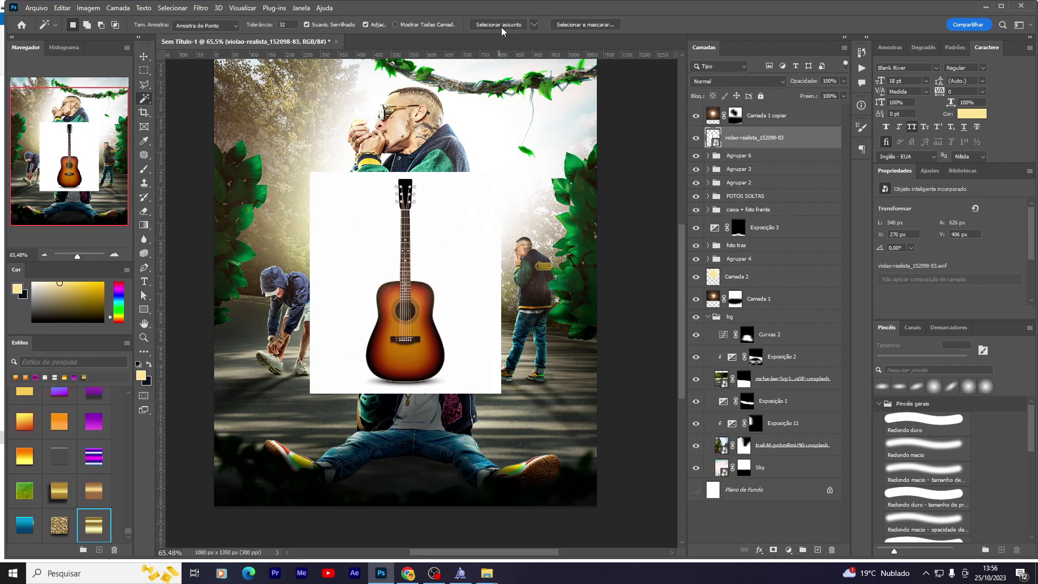
Step: Mask the guitar off its white background with Select Subject and convert it to a smart object
left_click(534, 24)
left_click(563, 38)
left_click(773, 550)
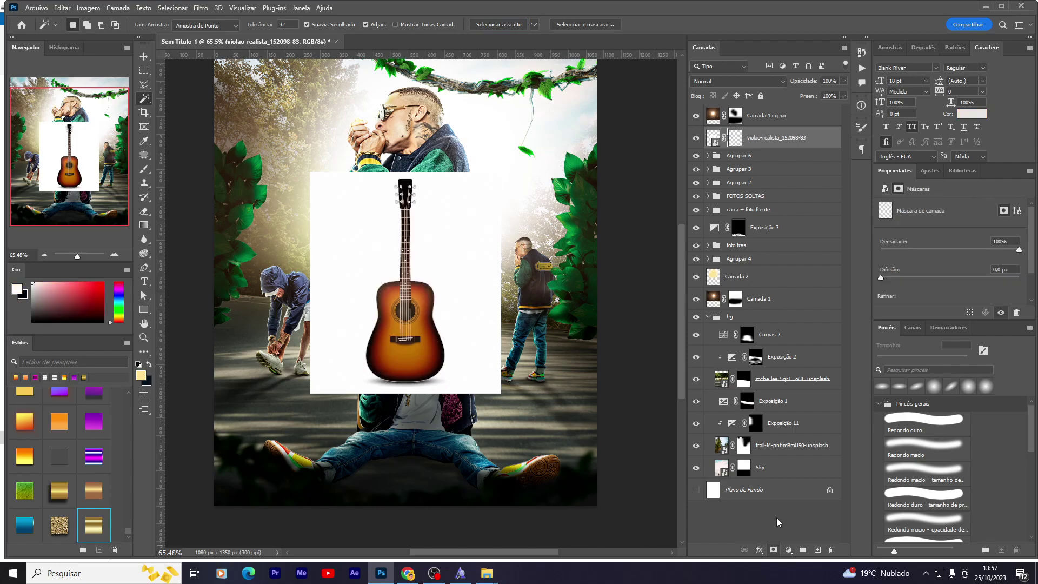
right_click(776, 144)
left_click(789, 256)
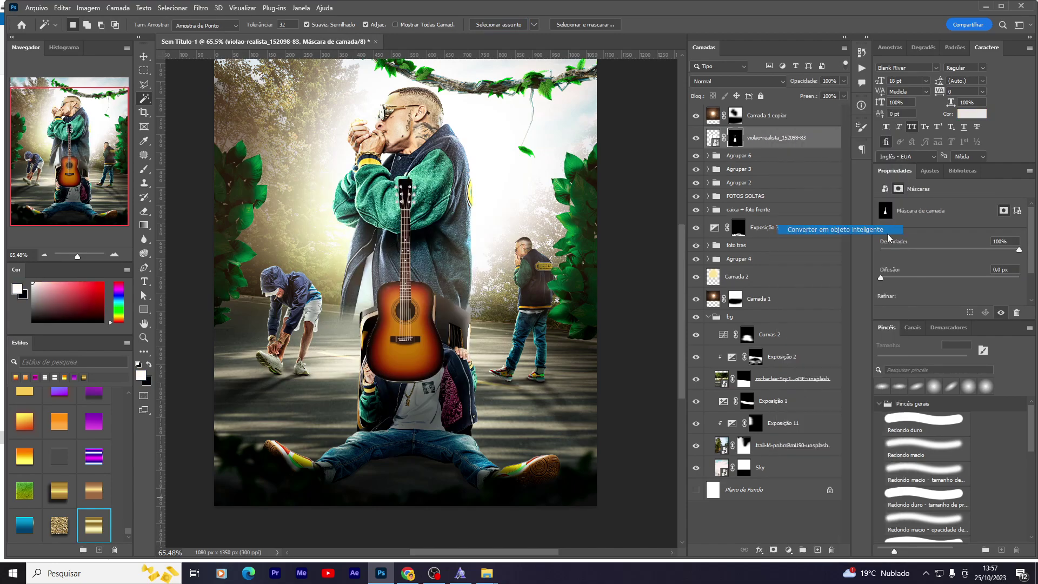
left_click(708, 317)
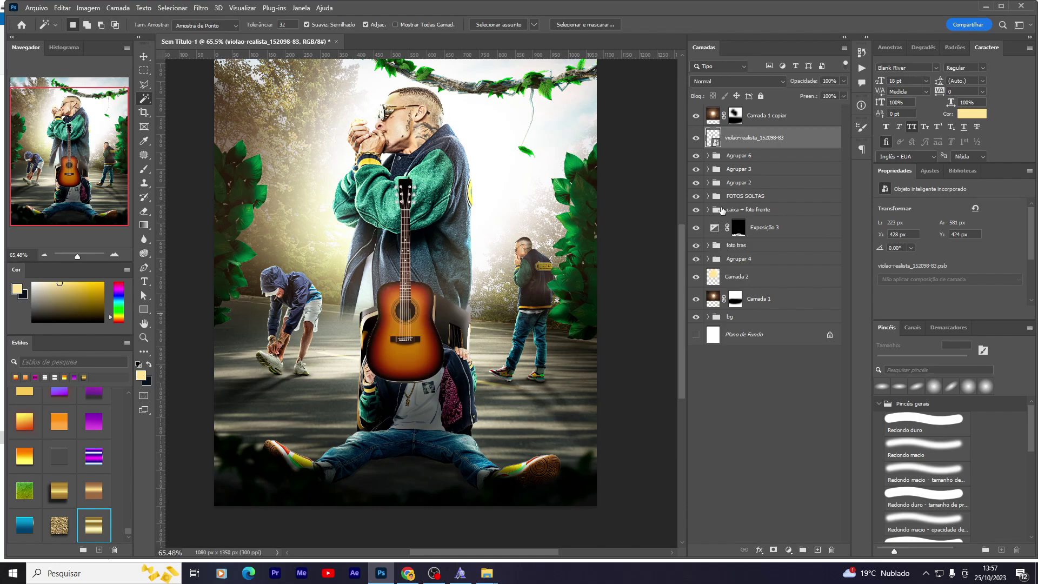
left_click(434, 572)
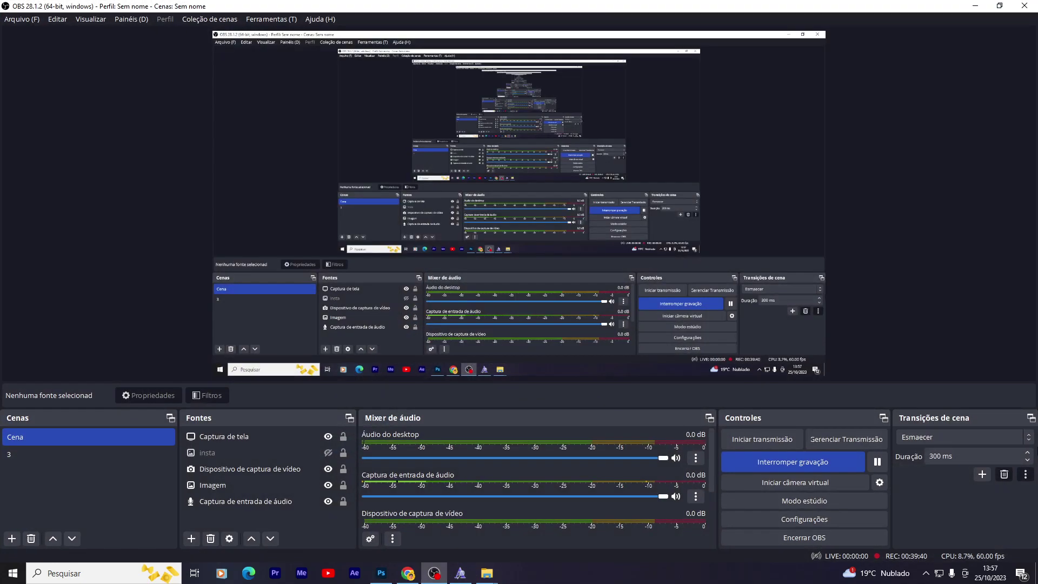
Step: Move the guitar layer below caixa + foto frente and shift the guitar left behind the speaker box
left_click(382, 575)
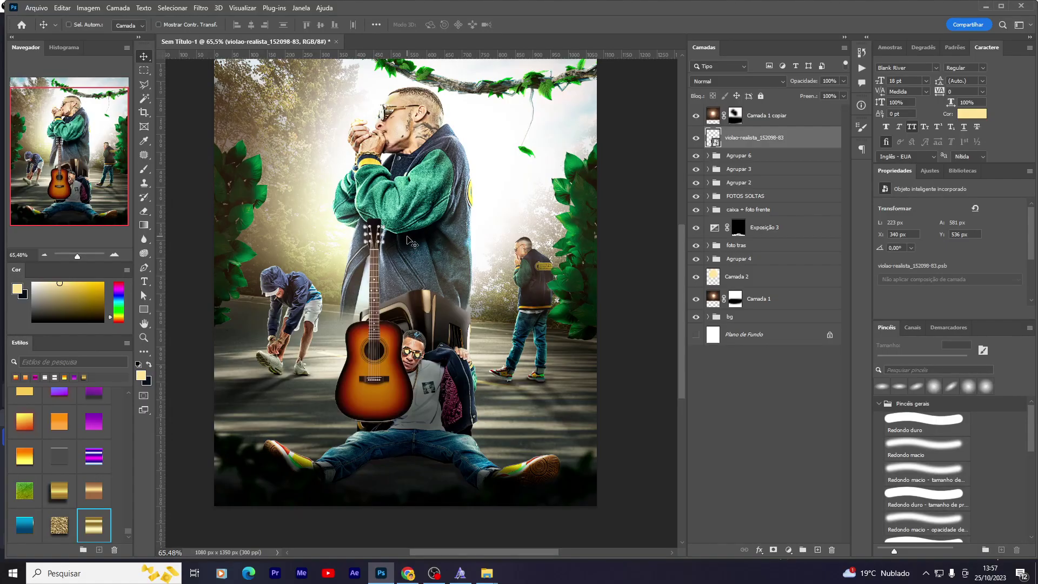
left_click_drag(402, 382, 403, 353)
left_click(696, 210)
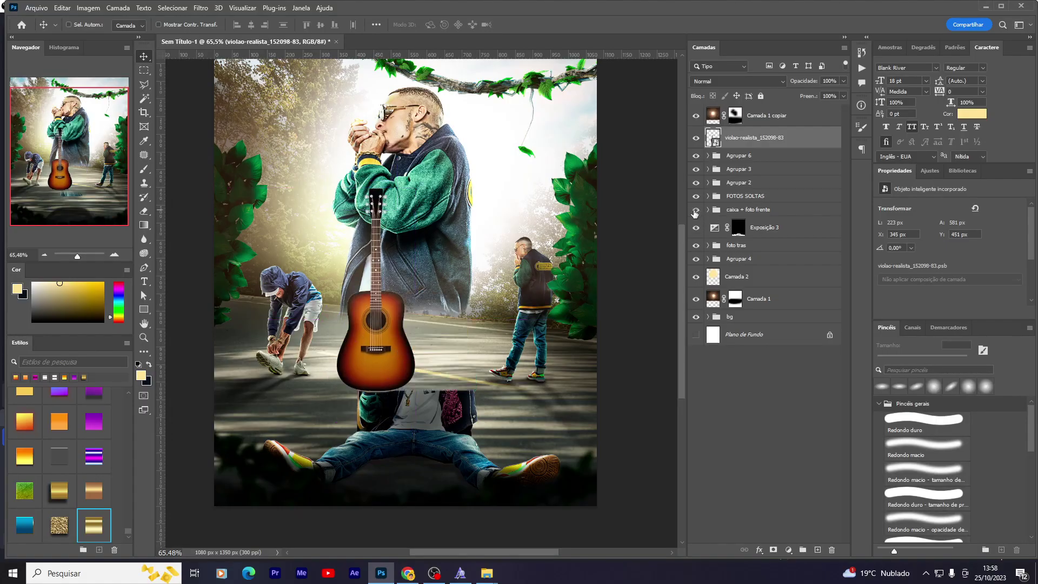
left_click_drag(746, 219, 746, 215)
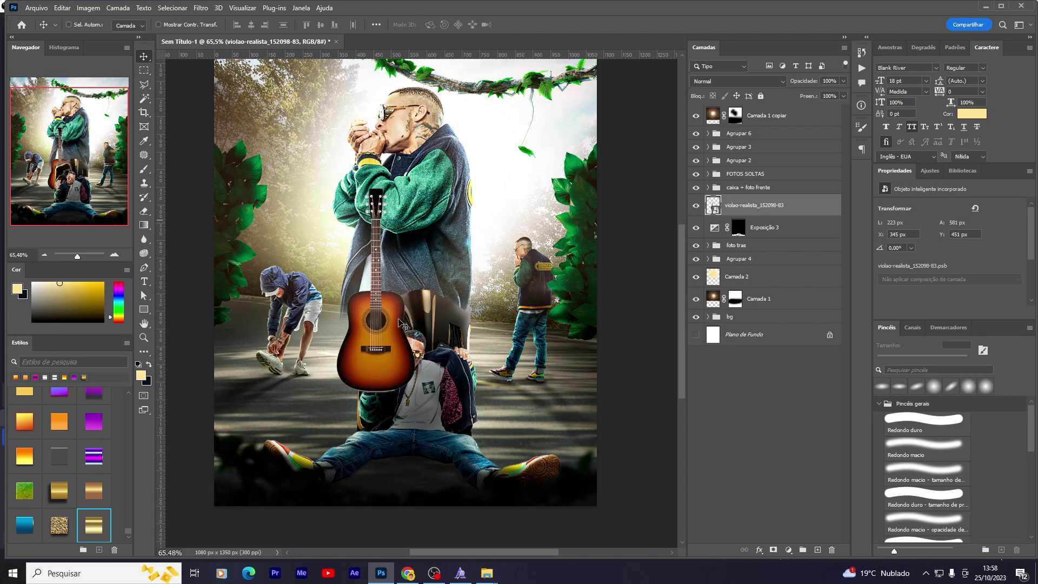
left_click_drag(376, 345, 351, 344)
Step: Shrink the guitar to about 65% and place it beside the speaker box
key("ctrl+t")
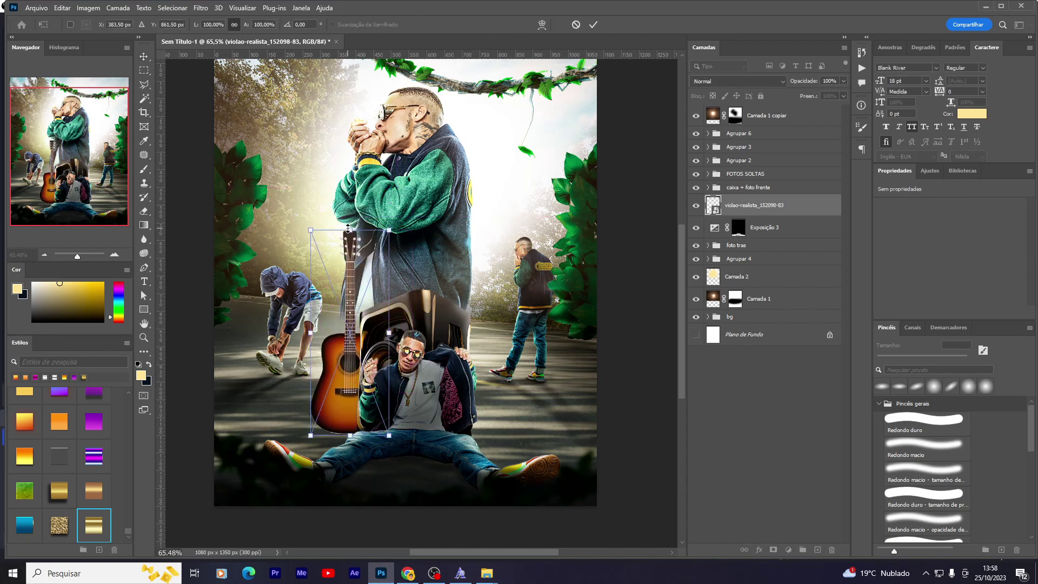
left_click_drag(349, 225, 350, 300)
left_click_drag(368, 370, 489, 347)
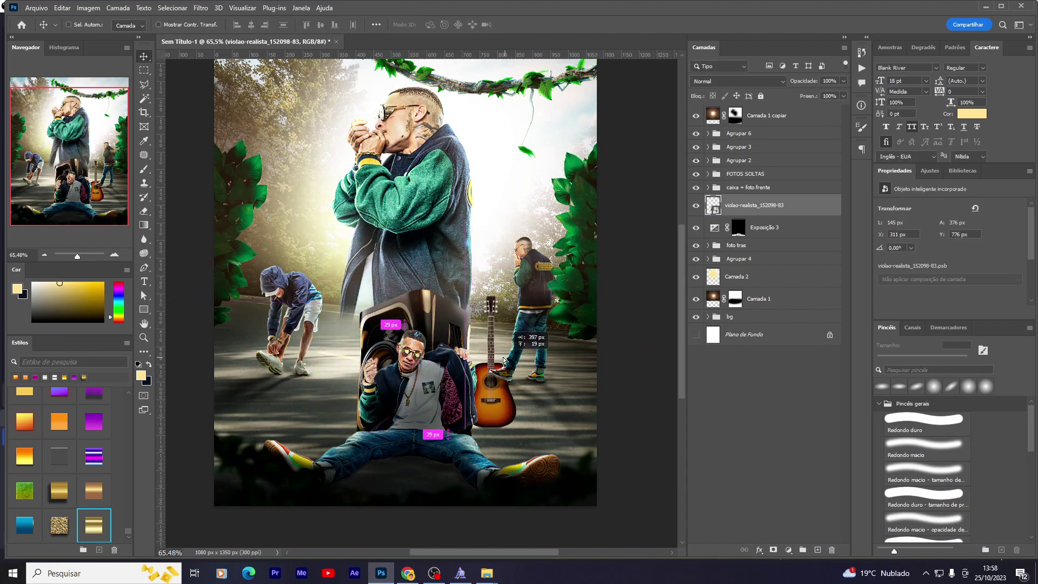
key("Return")
Step: Group speakre gold, Exposição 5 and Curvas 1 into Agrupar 7, keeping the guitar layer above it
left_click(708, 188)
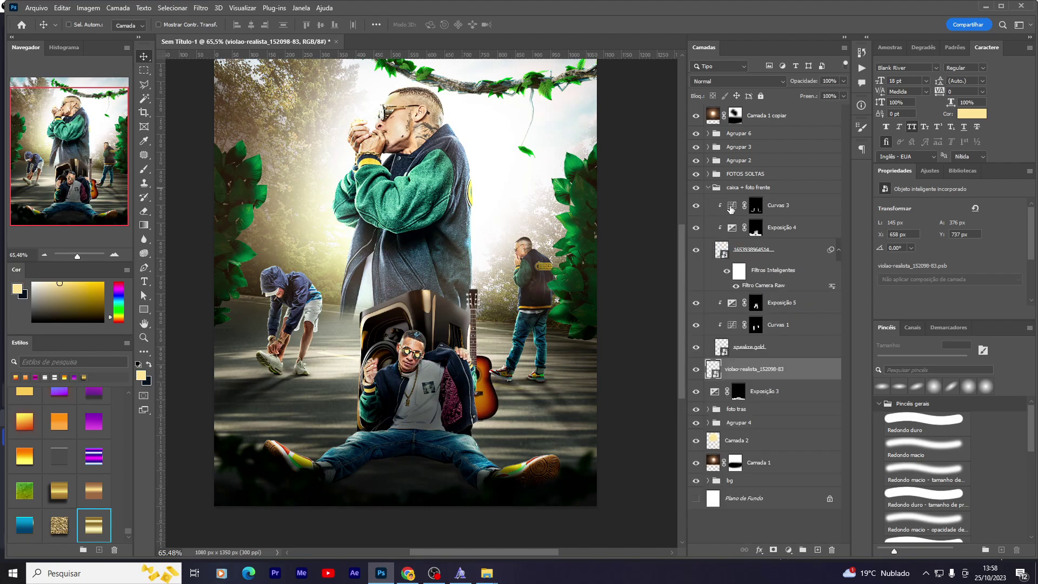
left_click(737, 347)
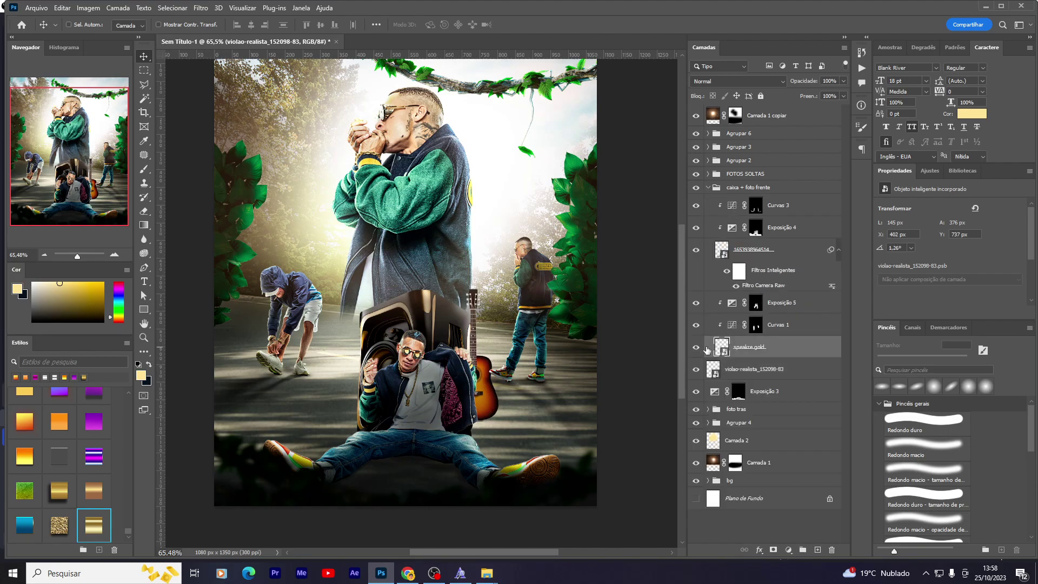
left_click(790, 311, "shift")
key("ctrl+g")
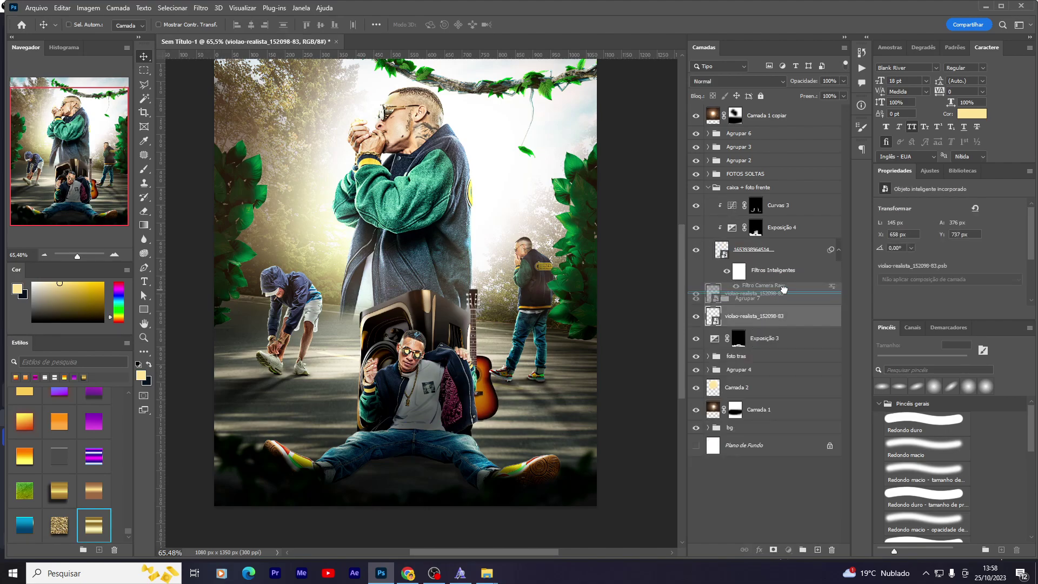
left_click_drag(754, 316, 755, 294)
Step: Slide the guitar beside the seated man, enlarge it slightly and tilt it about -5.6°
left_click_drag(490, 392, 383, 393)
key("ctrl+t")
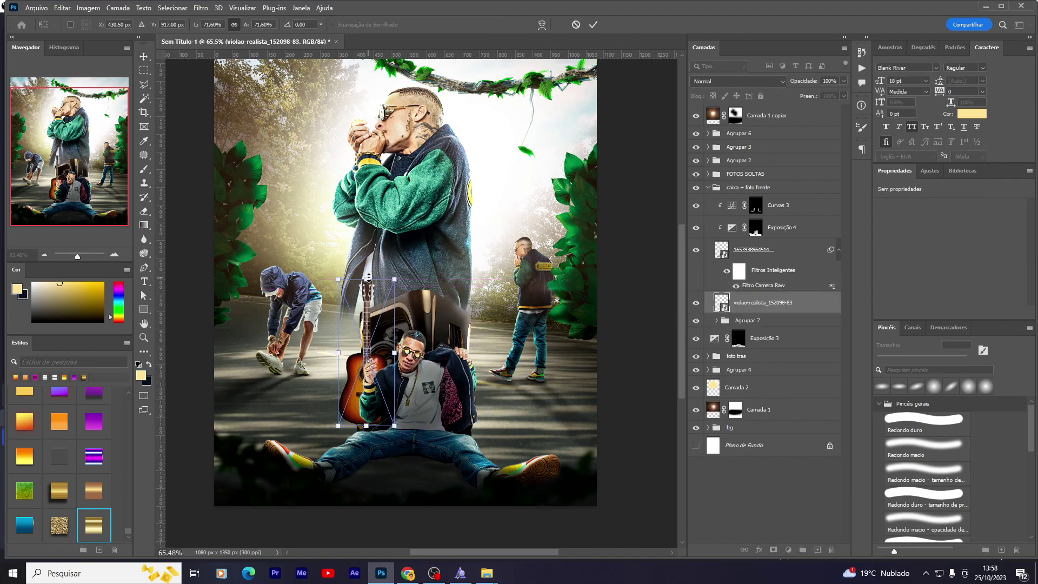
left_click_drag(368, 278, 364, 249)
key("Return")
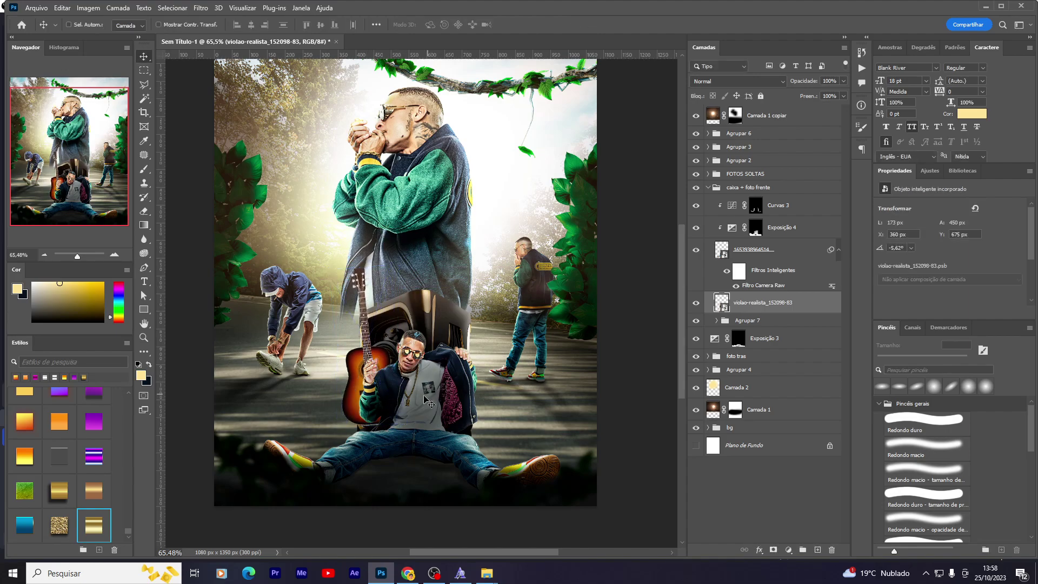
Step: Fine-tune the guitar's position, nudging it lower behind the seated man
left_click_drag(427, 402, 422, 403)
scroll(432, 400, "down", 3)
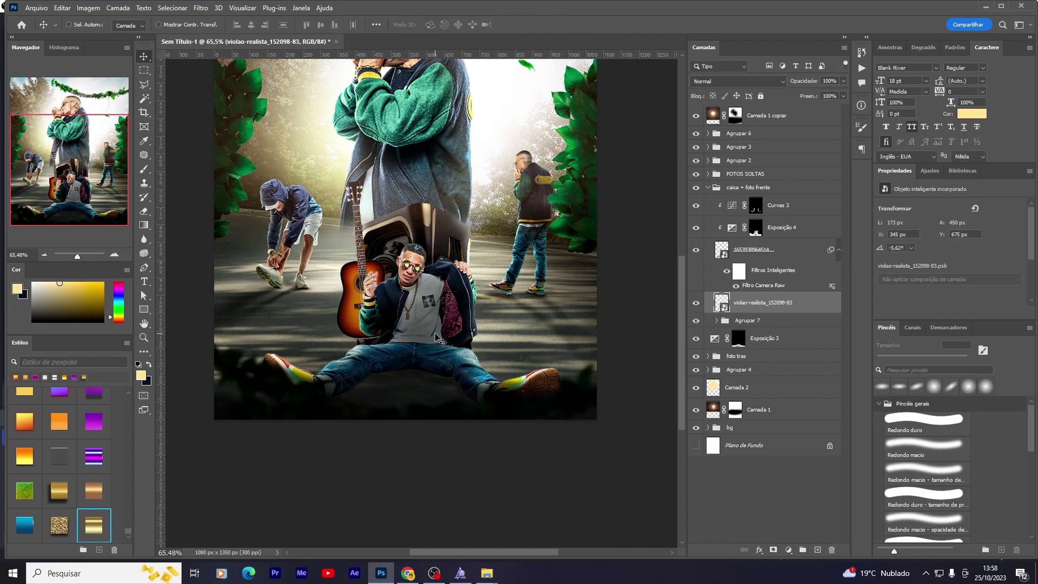
scroll(436, 338, "up", 3)
left_click_drag(435, 334, 500, 448)
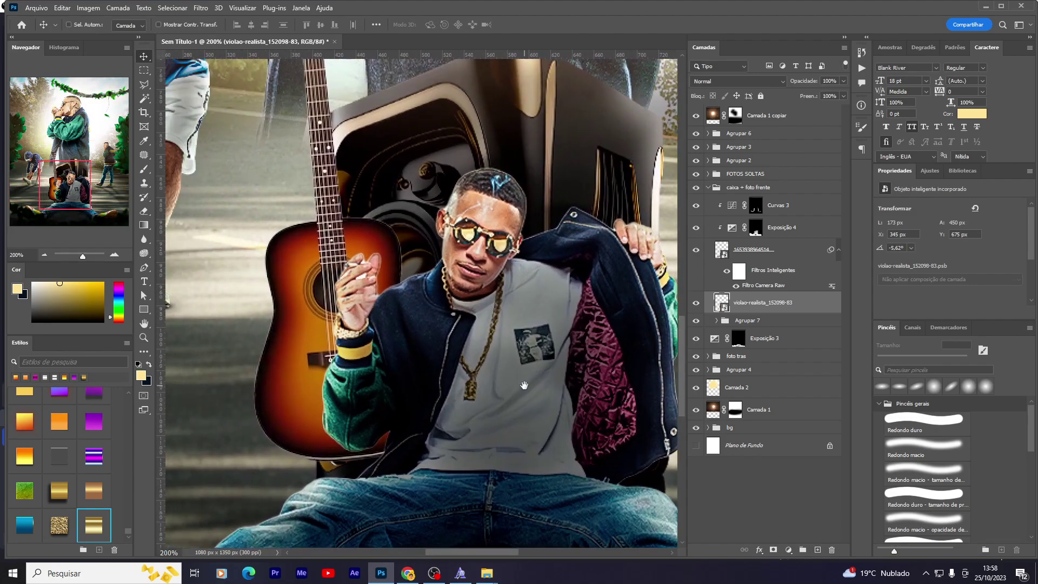
left_click_drag(365, 344, 366, 346)
scroll(405, 345, "down", 1)
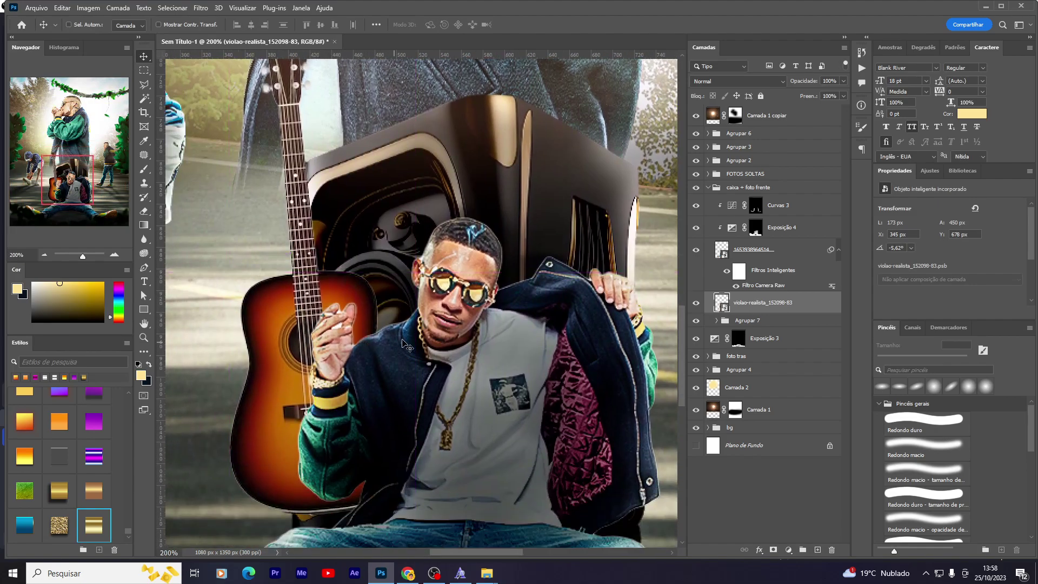
left_click_drag(392, 476, 390, 485)
scroll(390, 481, "down", 4)
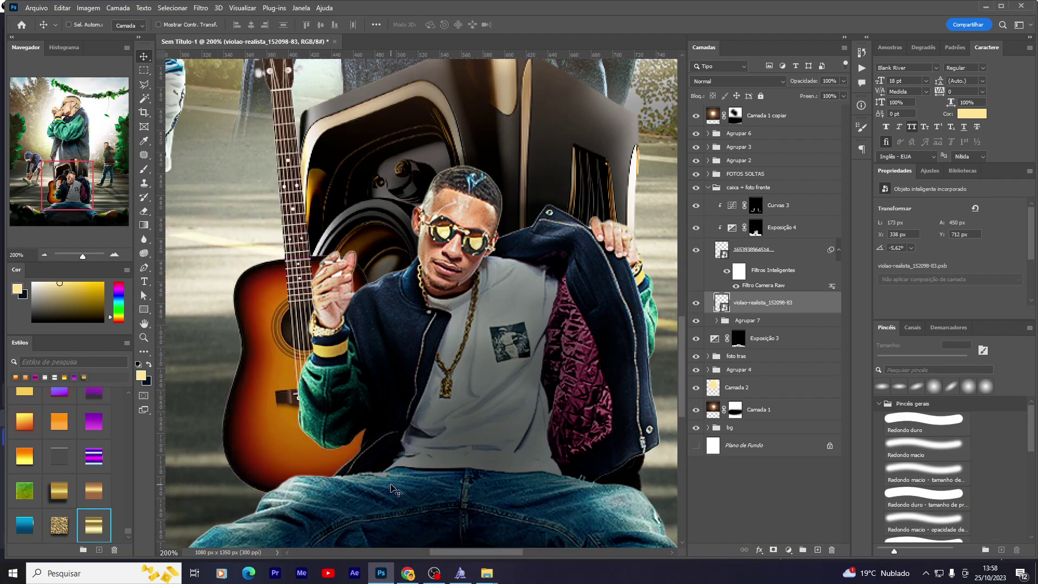
Step: Add an Exposure adjustment clipped to the guitar, darkened to -3.54
left_click(788, 550)
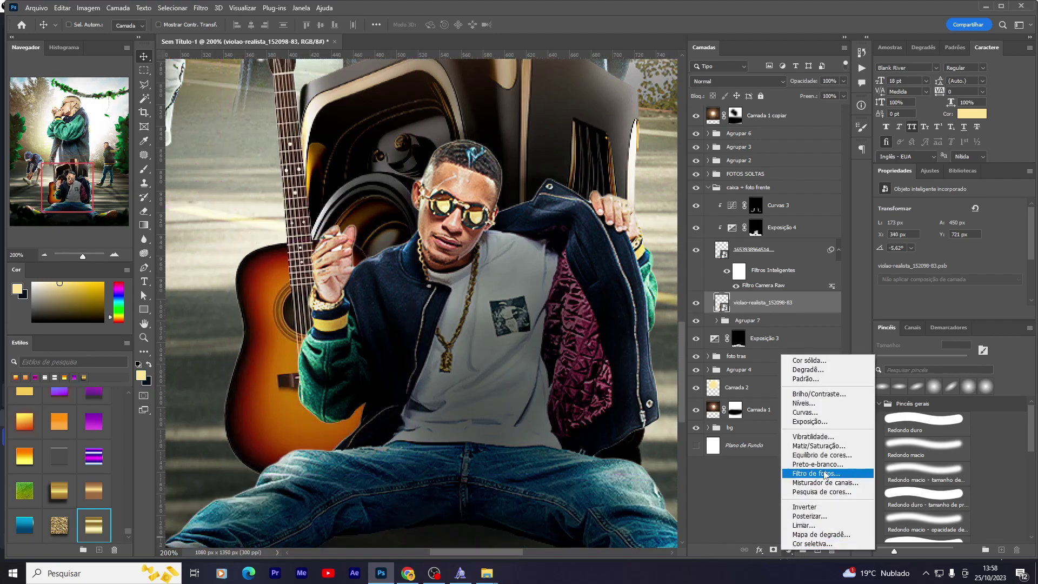
left_click(811, 442)
right_click(779, 304)
left_click(826, 346)
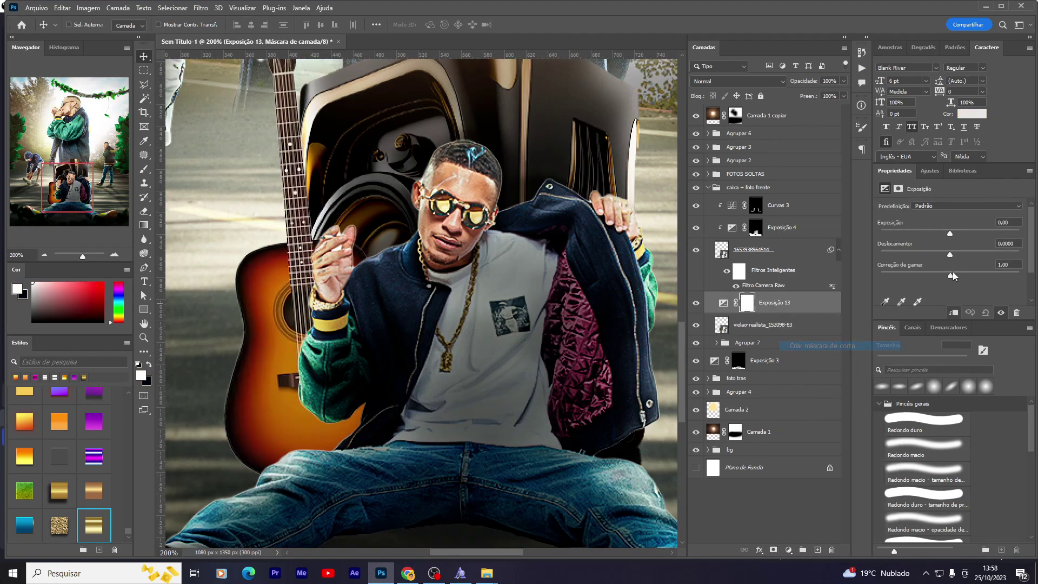
left_click_drag(950, 233, 914, 234)
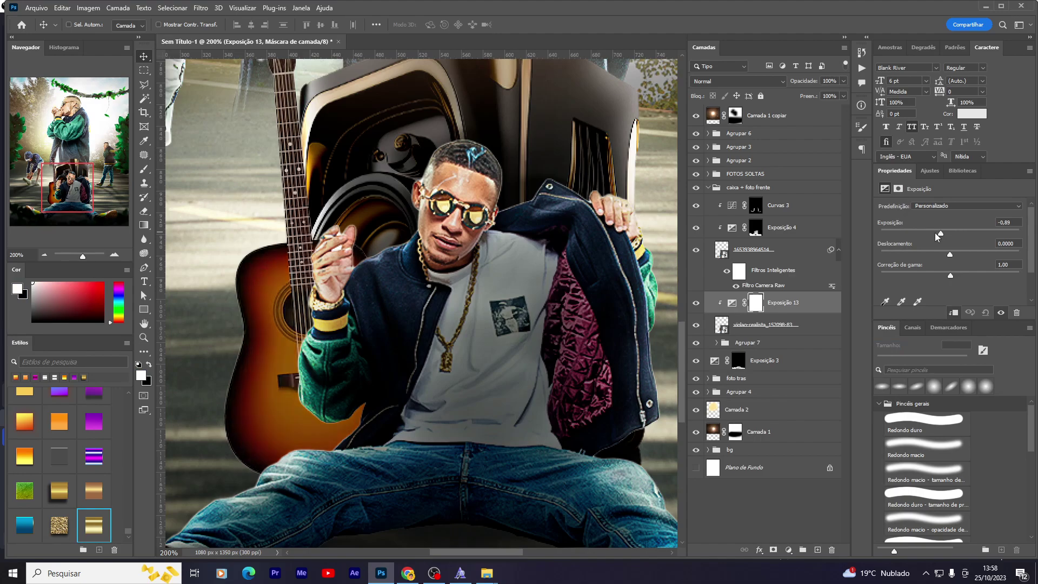
Step: Invert the Exposição 13 mask to hide the darkening and start painting it with a large brush
left_click(756, 304)
key("ctrl+i")
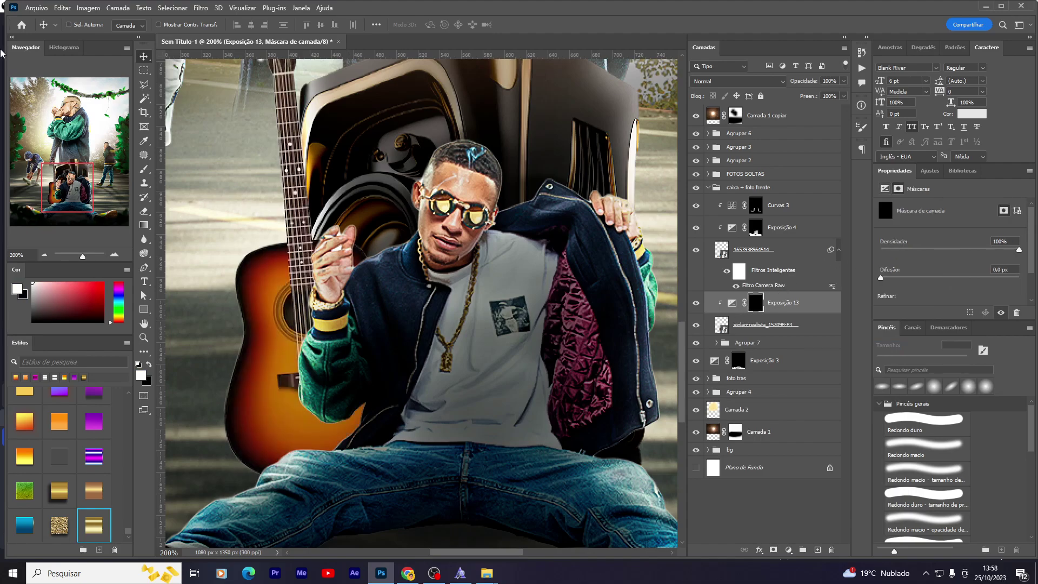
key("b")
key("bracketright")
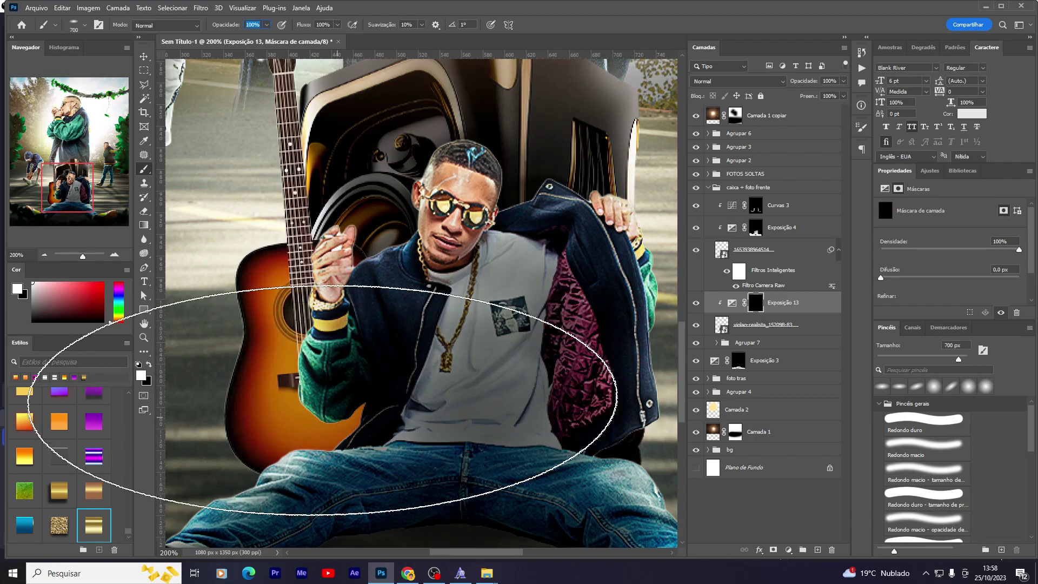
key("bracketright")
key("bracketright")
key("bracketright")
key("bracketright")
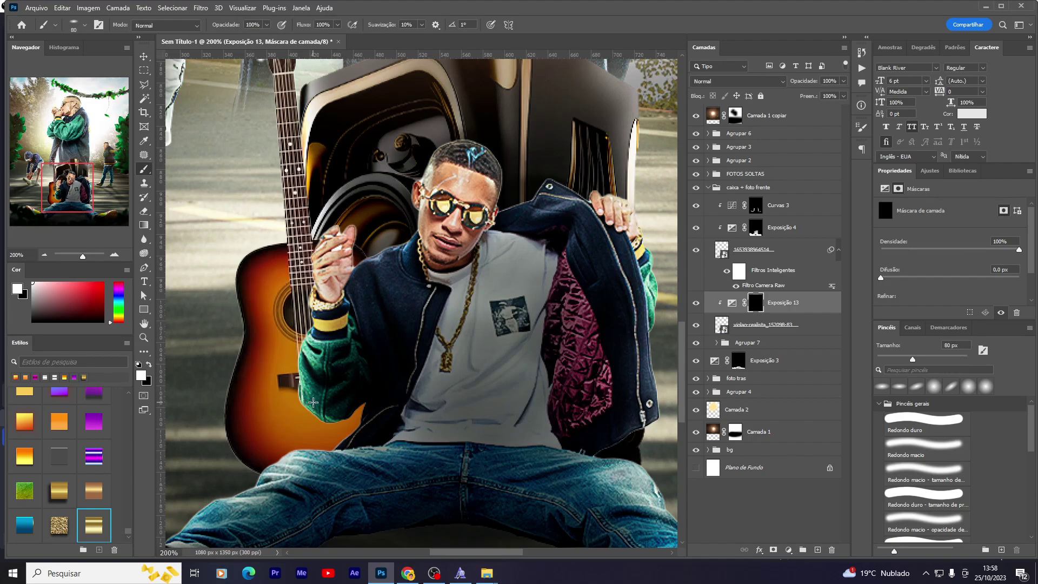
scroll(315, 403, "down", 2)
key("bracketright")
key("bracketright")
key("bracketright")
key("bracketright")
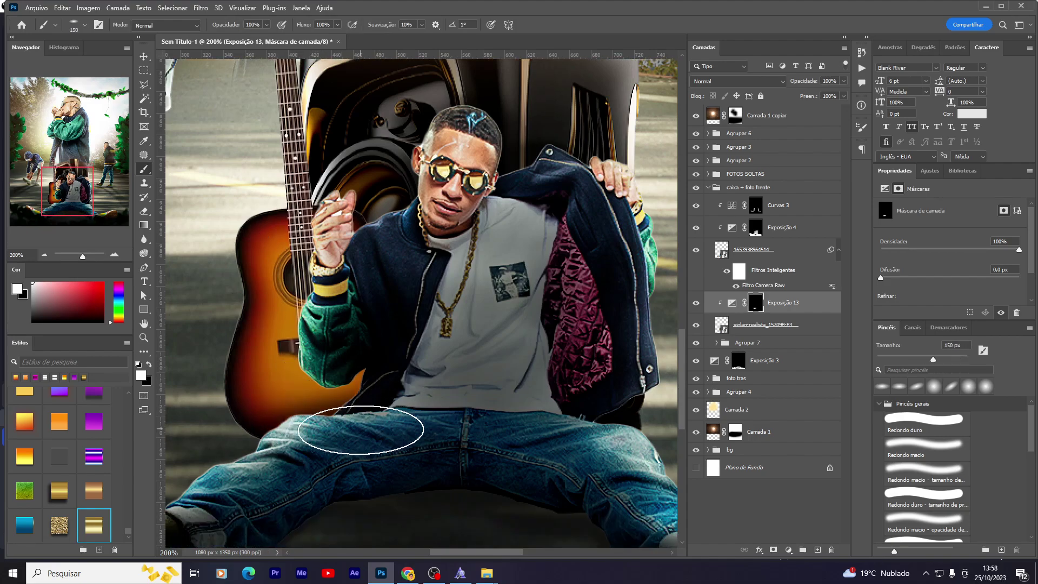
mouse_move(348, 424)
left_mouse_down()
mouse_move(293, 440)
mouse_move(347, 399)
mouse_move(312, 294)
mouse_move(292, 430)
left_mouse_up()
Step: Reduce the brush size and try the Eraser and Move tools on the Exposição 13 mask
key("bracketleft")
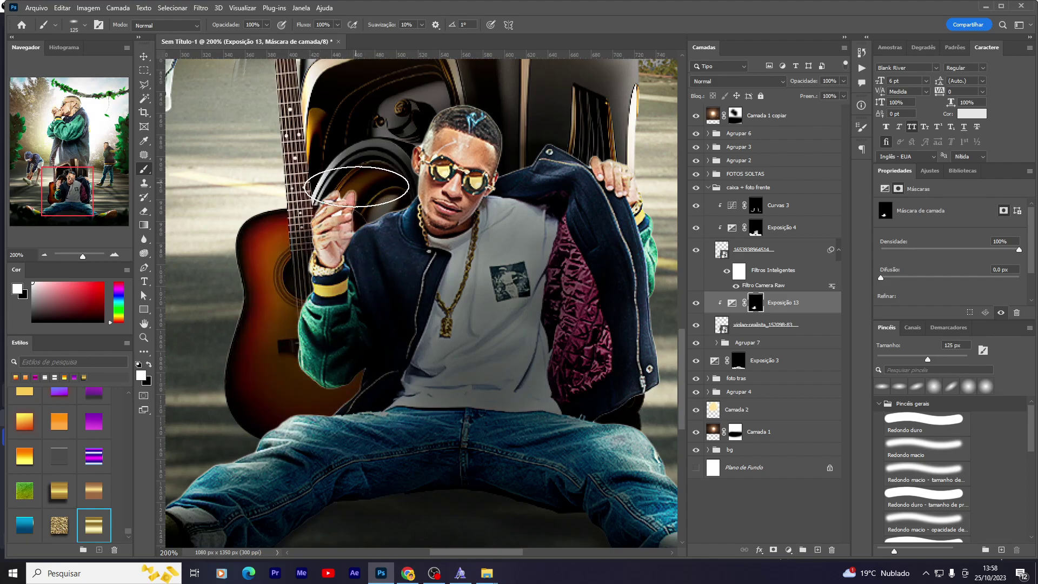
scroll(362, 227, "up", 2)
scroll(359, 378, "up", 5)
key("bracketleft")
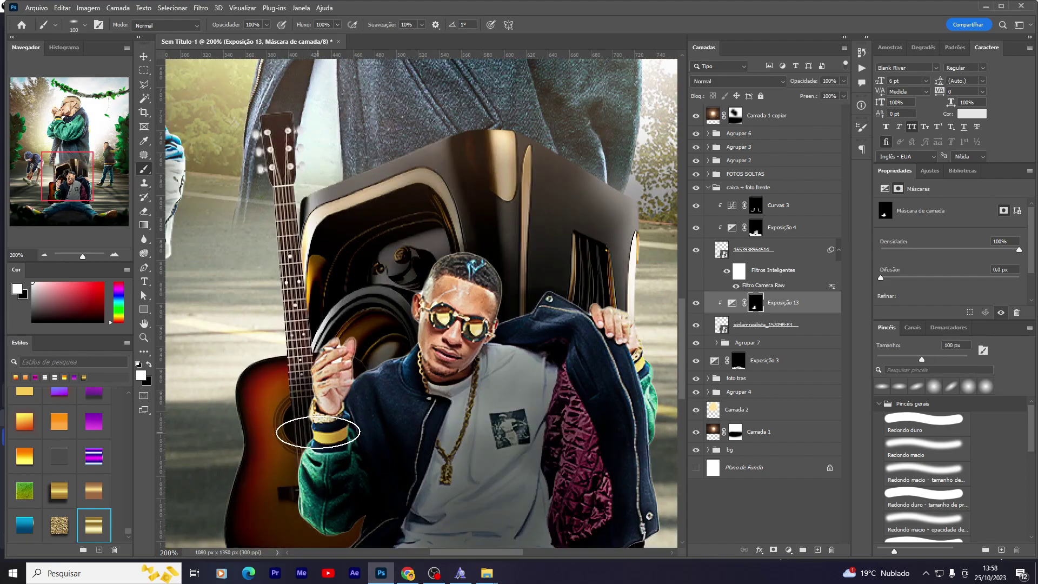
key("bracketleft")
scroll(362, 417, "down", 2)
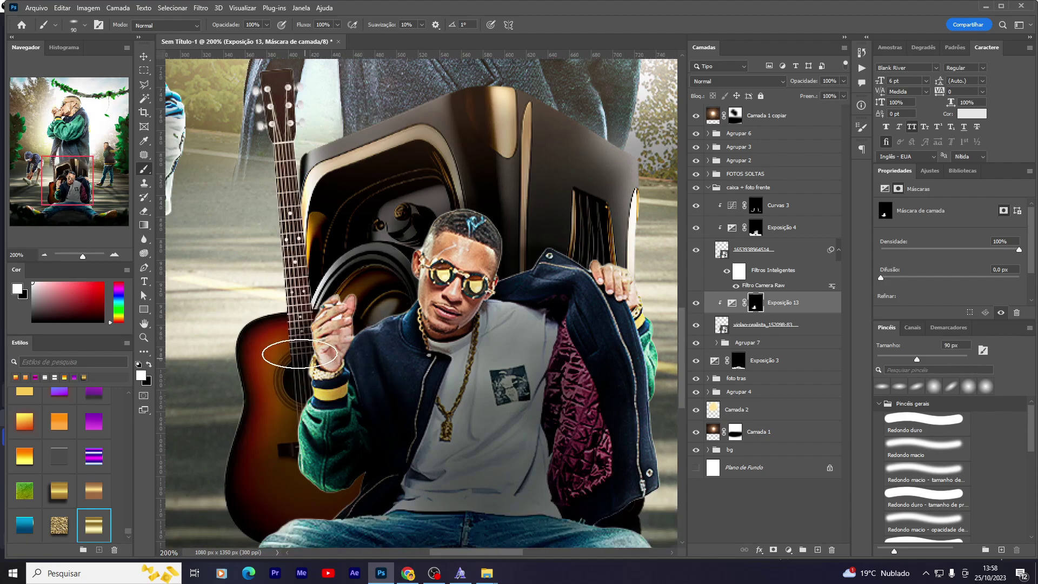
key("e")
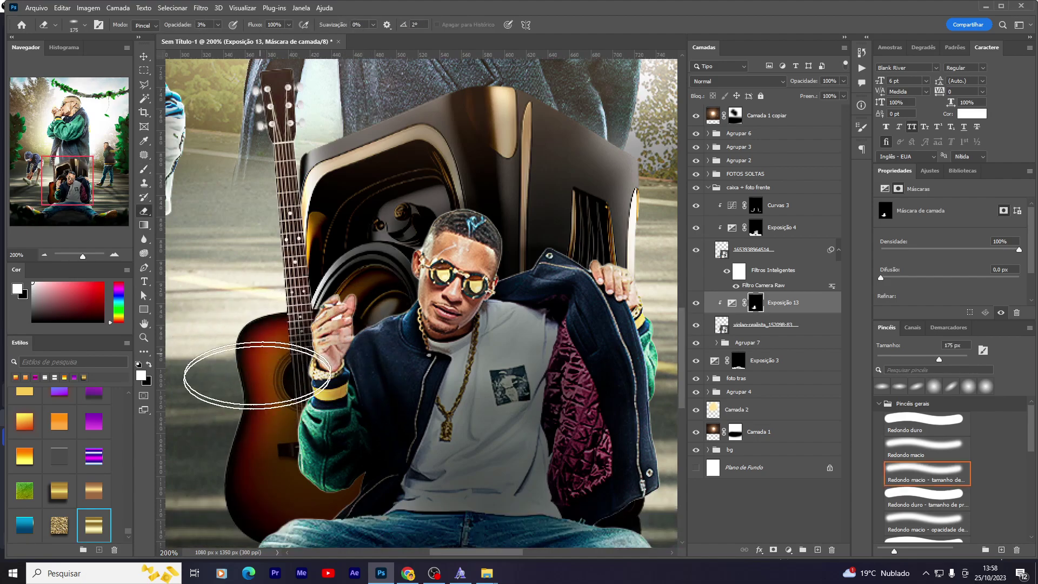
scroll(325, 386, "up", 3)
key("v")
scroll(359, 378, "down", 2)
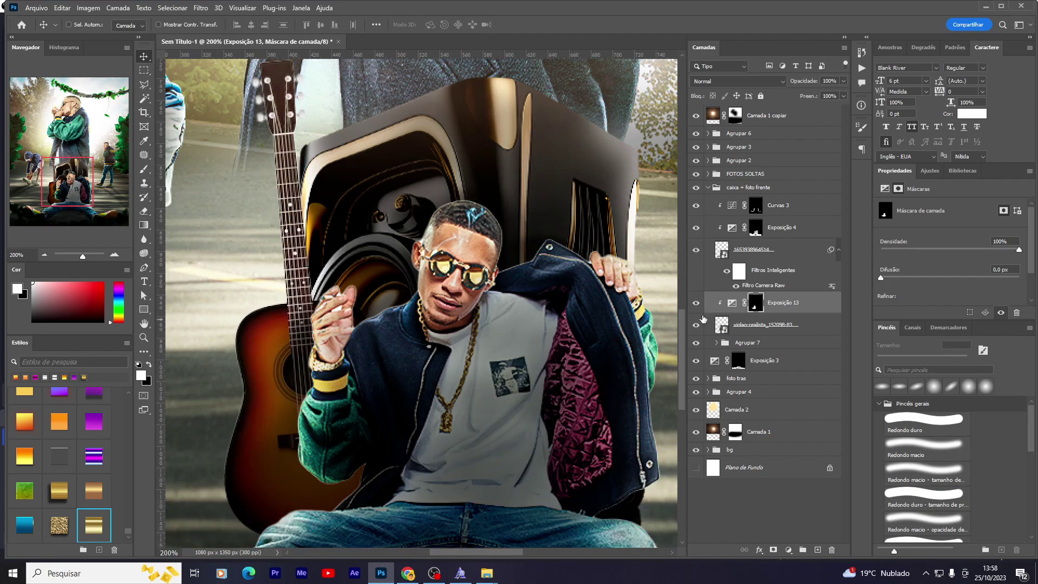
Step: Re-show Exposição 13 and brush its mask over the guitar neck and fretboard to darken them
left_click(696, 306)
scroll(325, 284, "up", 2)
key("b")
scroll(303, 236, "up", 3)
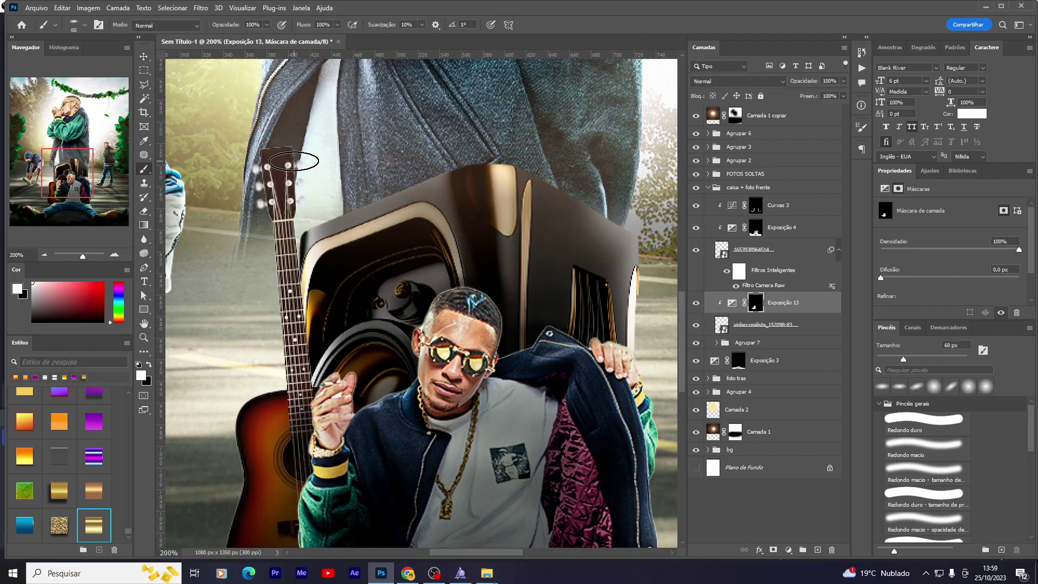
key("bracketleft")
key("bracketleft")
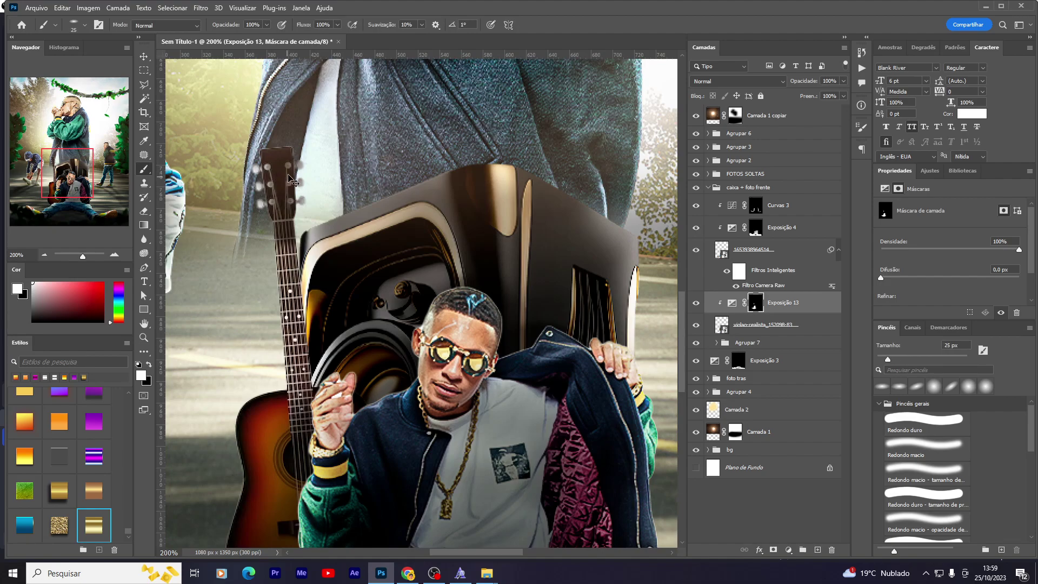
left_click_drag(285, 185, 291, 329)
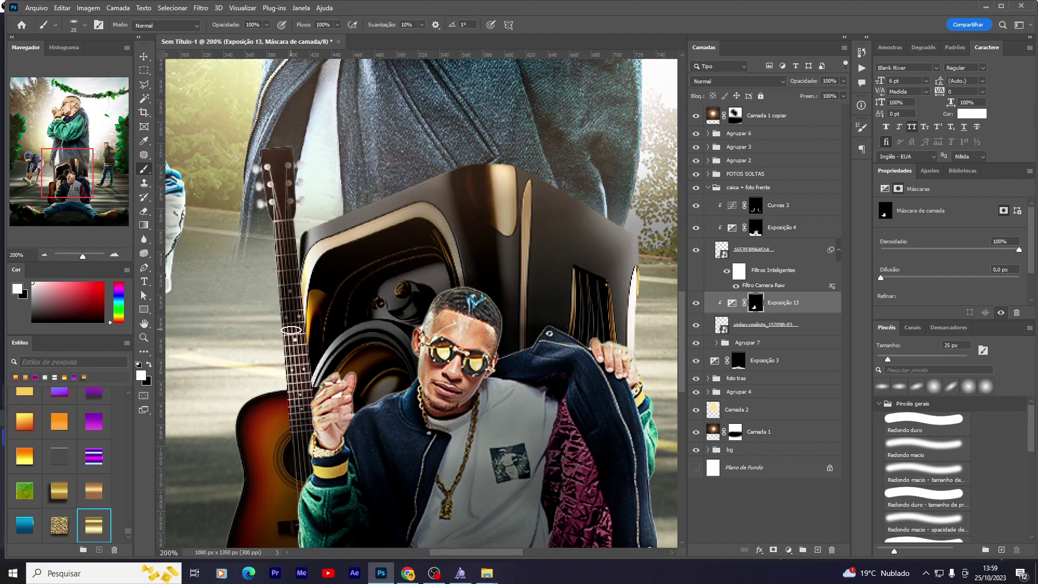
scroll(285, 213, "up", 1)
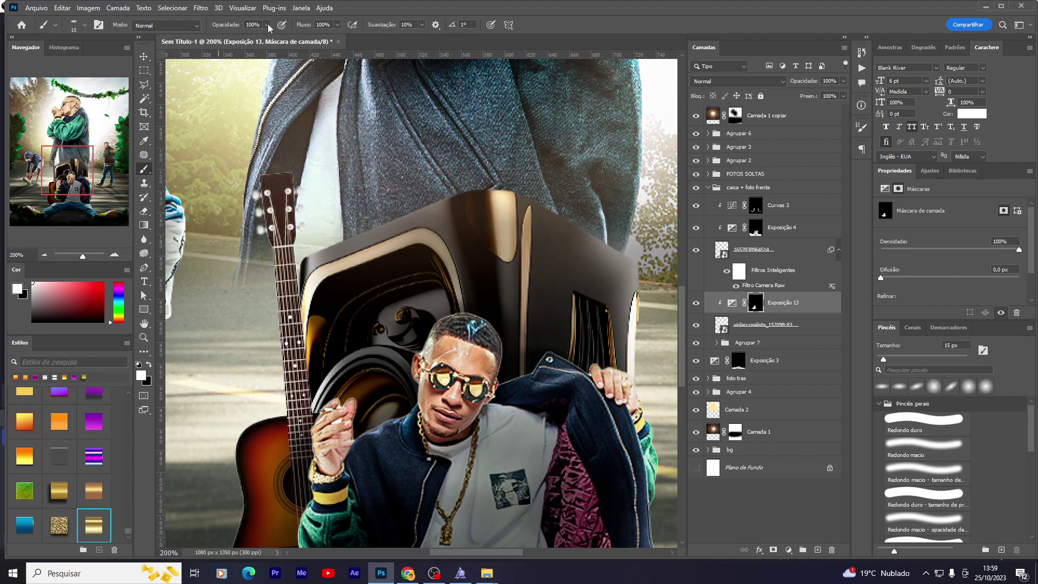
left_click_drag(283, 246, 300, 479)
Step: Group Exposição 13 with the guitar layer as Agrupar 8
left_click(696, 308)
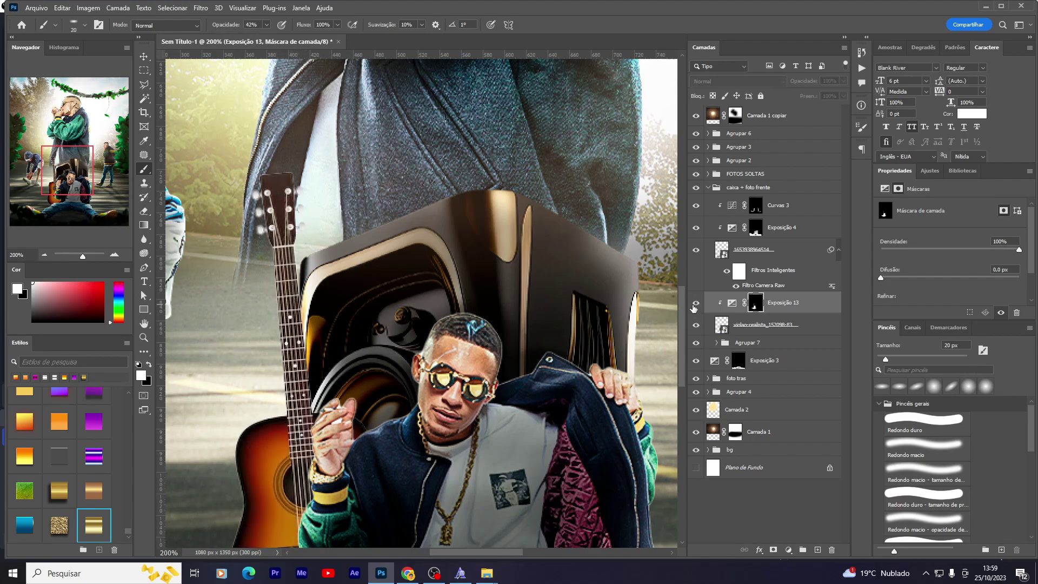
left_click(767, 324, "shift")
key("ctrl+g")
Step: Apply a smaller-sized Inner Glow effect to Agrupar 8
left_click(759, 549)
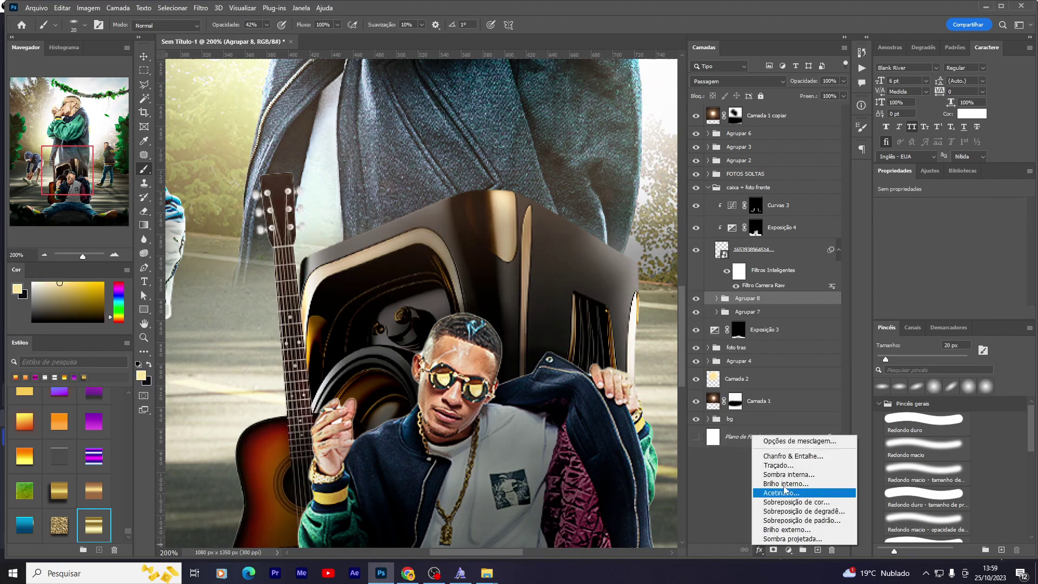
left_click(785, 483)
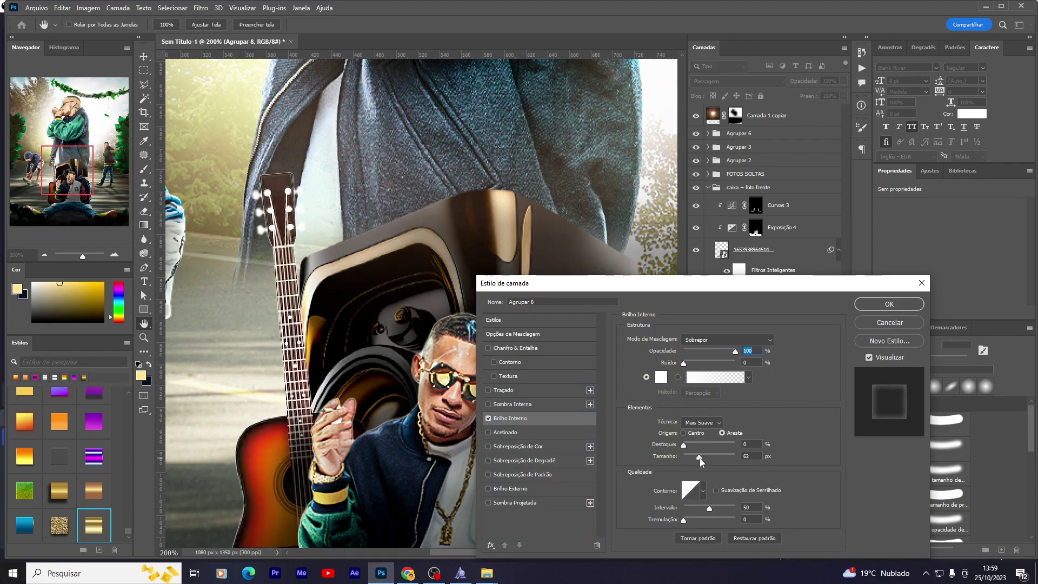
left_click_drag(694, 457, 689, 452)
left_click(892, 305)
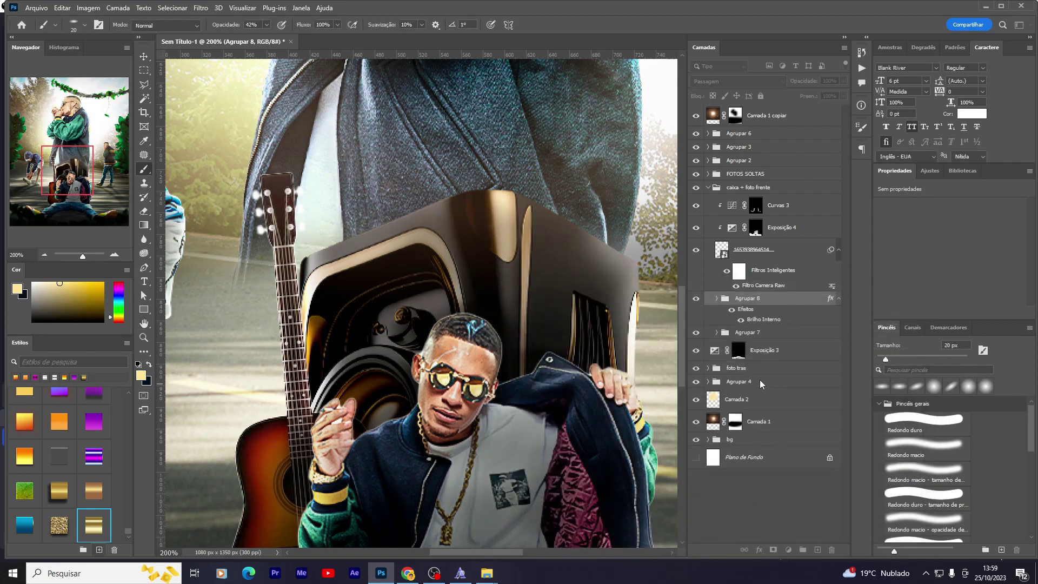
Step: Turn the inner glow into its own visible layer, Brilho Interno de Agrupar 8
right_click(768, 321)
left_click(800, 498)
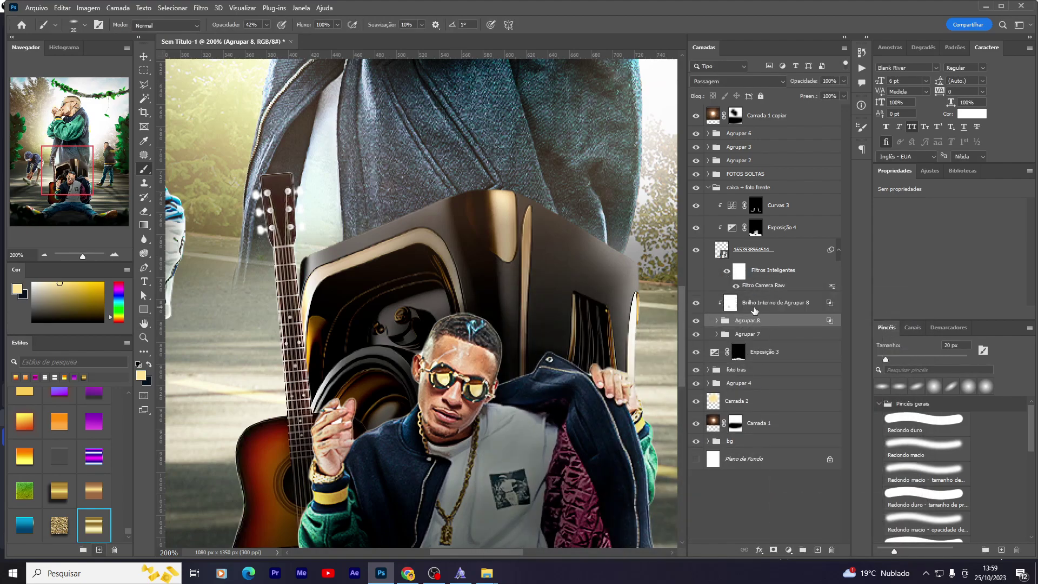
left_click(696, 303)
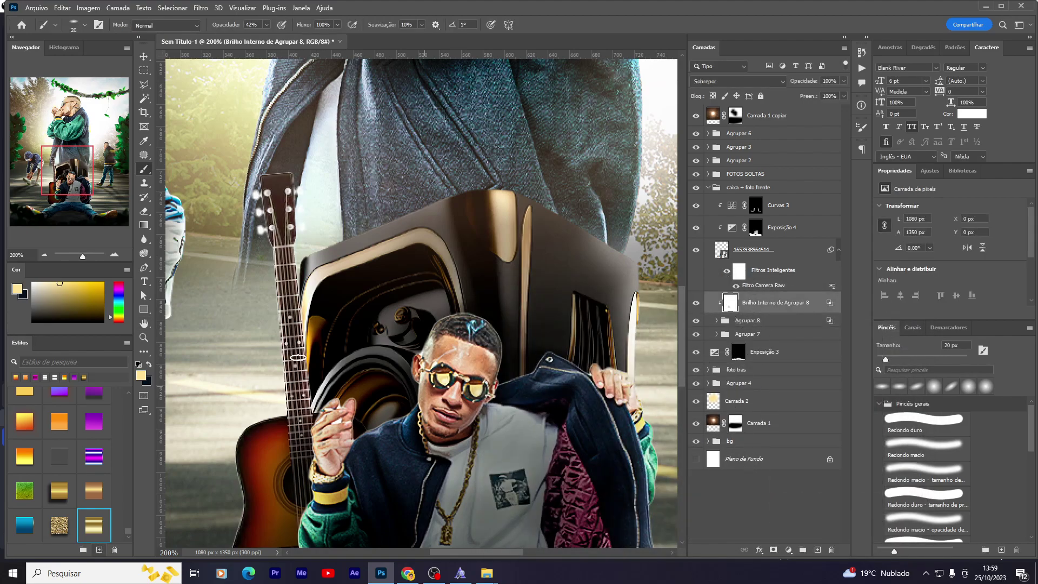
left_click_drag(298, 361, 350, 193)
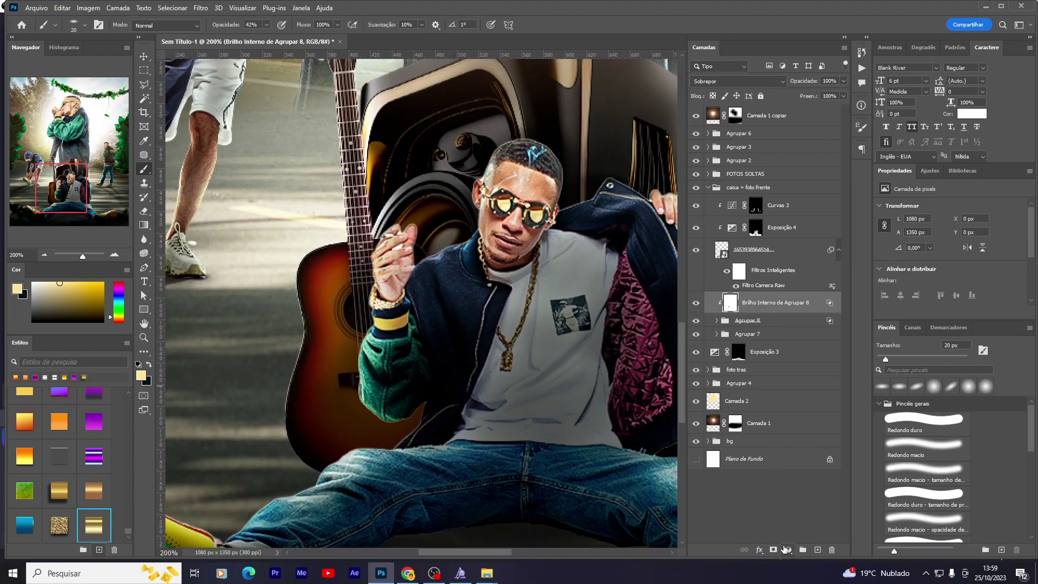
Step: Add a brightening Curvas 4 adjustment clipped to the layer below
left_click(787, 549)
left_click(831, 410)
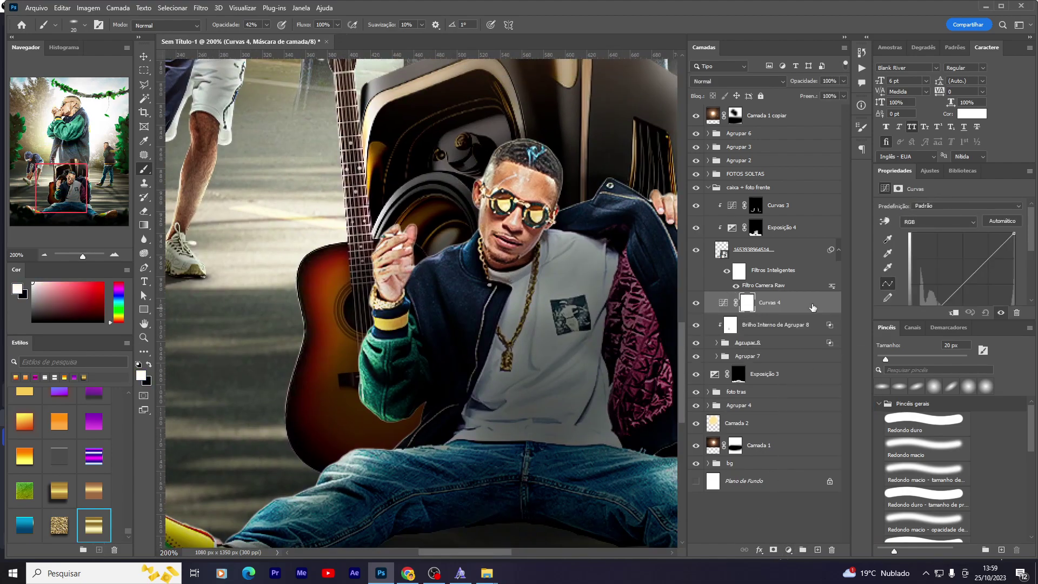
right_click(813, 308)
left_click(844, 347)
mouse_move(978, 258)
left_mouse_down()
mouse_move(976, 242)
mouse_move(952, 231)
left_mouse_up()
Step: Invert the Curvas 4 mask and paint white over the guitar neck and upper body
left_click(758, 304)
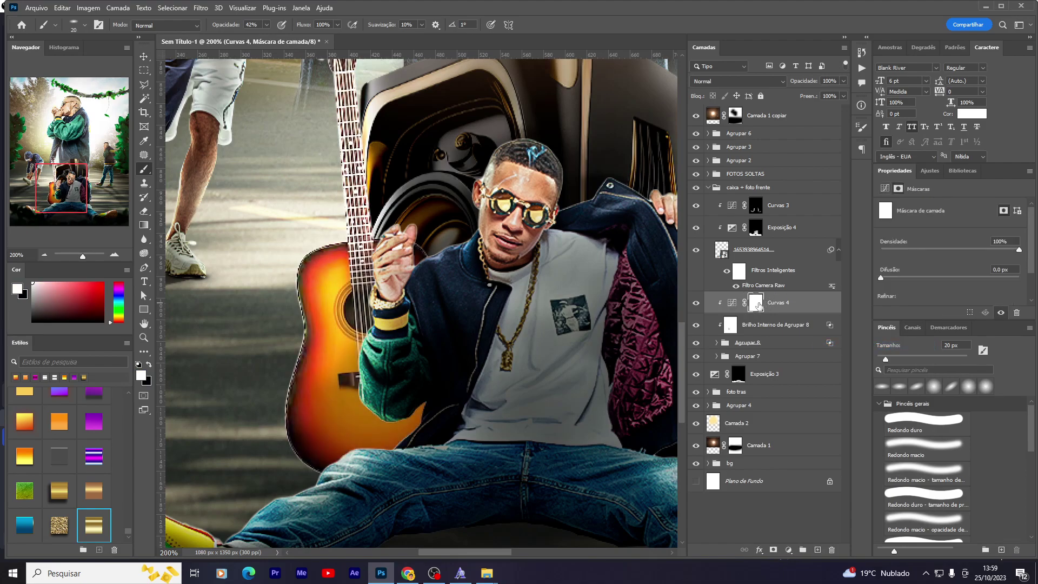
key("ctrl+i")
scroll(322, 194, "up", 3)
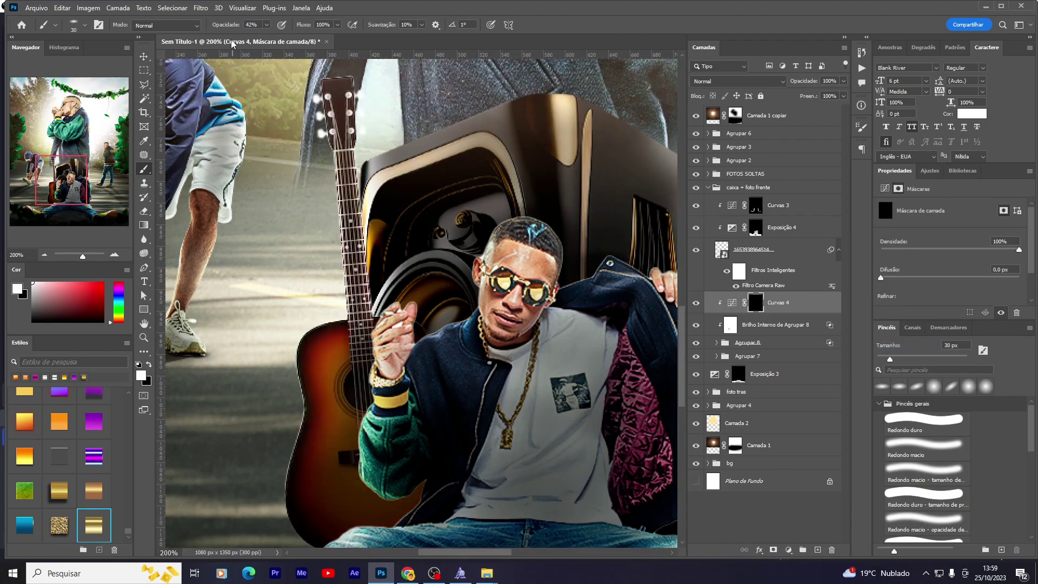
left_click_drag(326, 123, 327, 241)
key("bracketright")
key("bracketright")
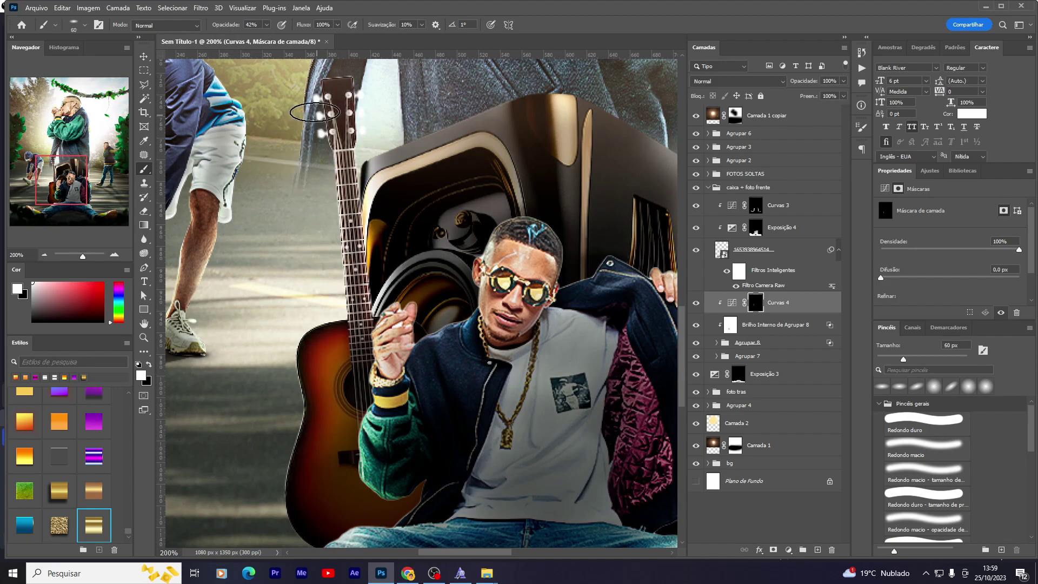
left_click_drag(287, 346, 362, 335)
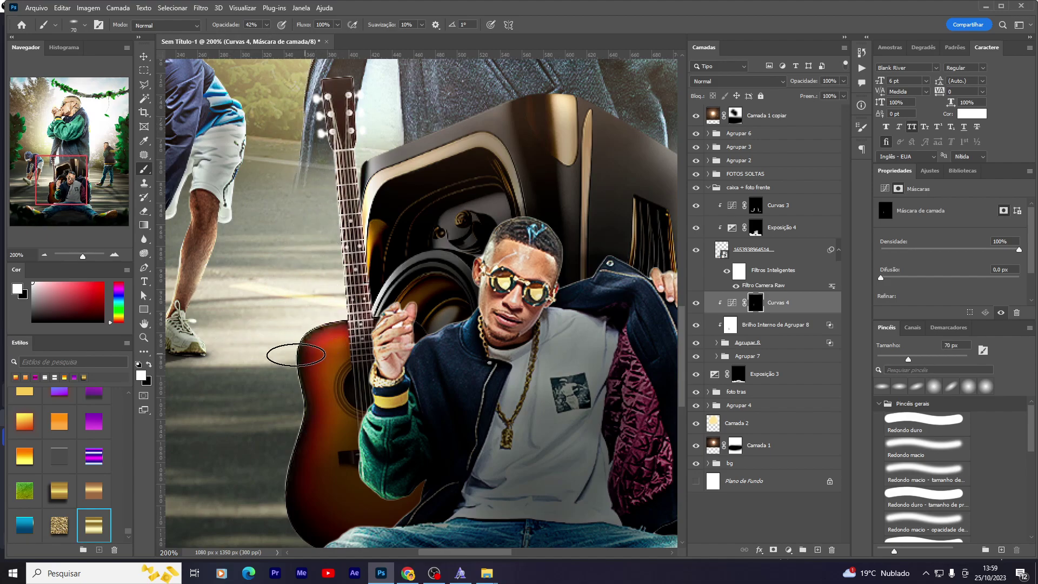
key("bracketright")
key("ctrl+minus")
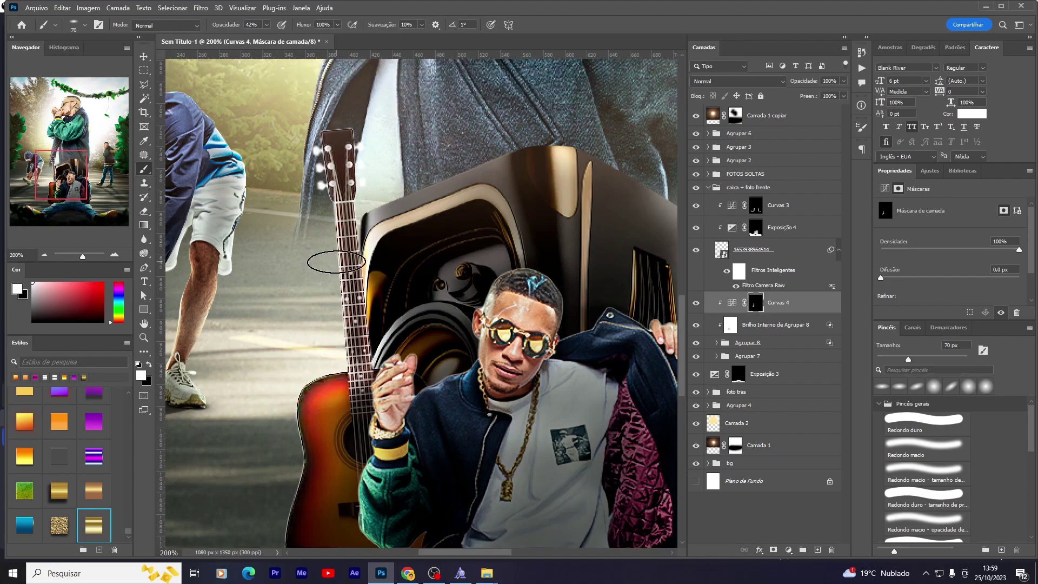
key("ctrl+minus")
key("ctrl+minus")
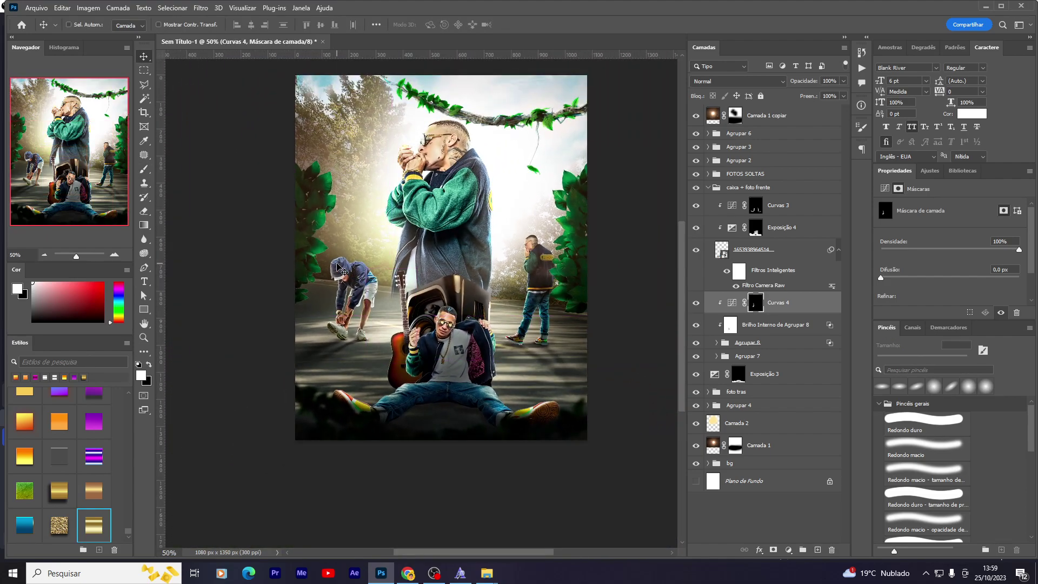
Step: Return to 50% view, collapse caixa + foto frente, and select and show Camada 1 copiar
key("ctrl+minus")
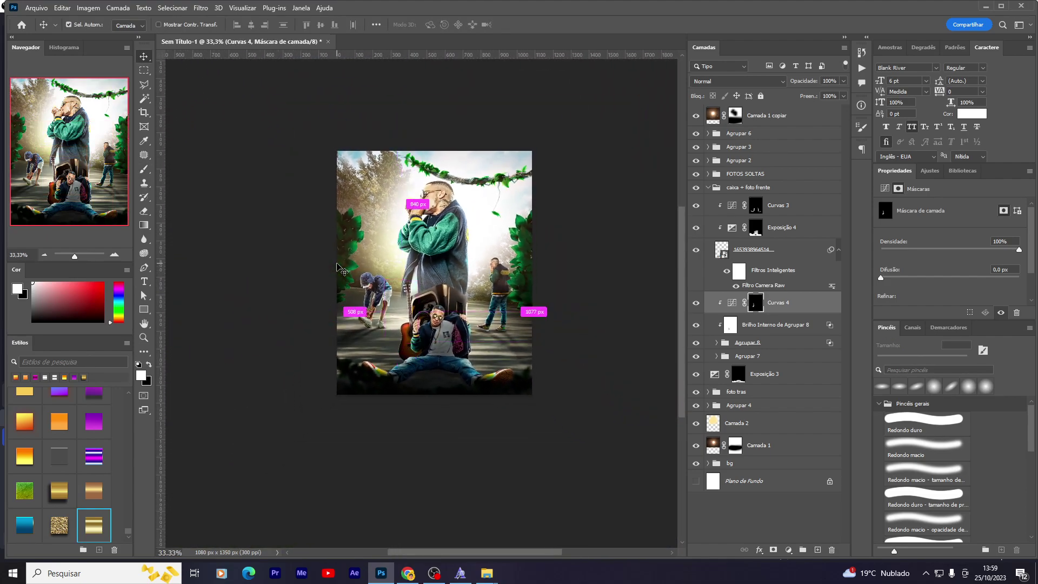
key("ctrl+plus")
scroll(341, 269, "up", 5)
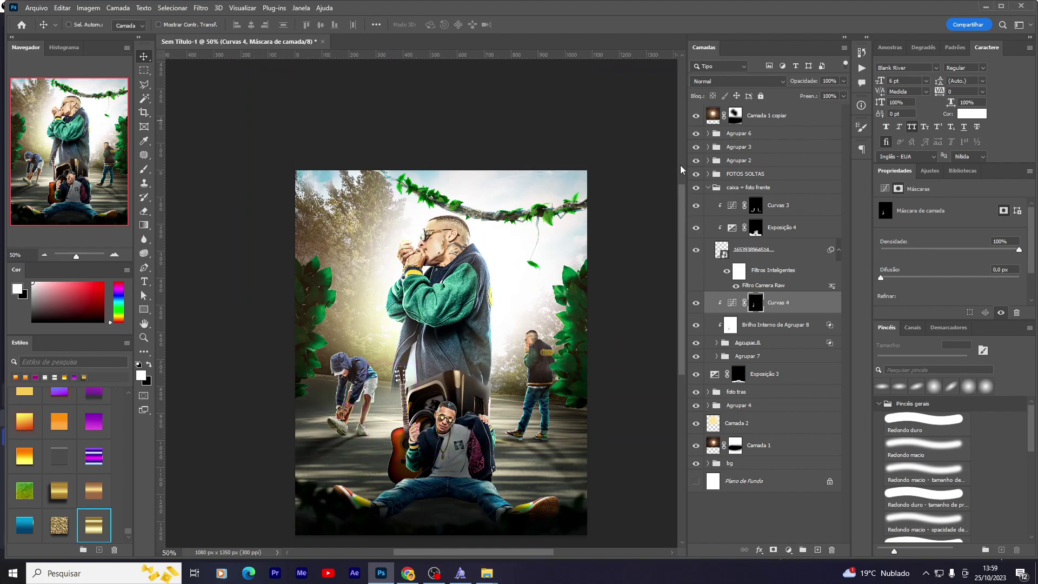
left_click(713, 186)
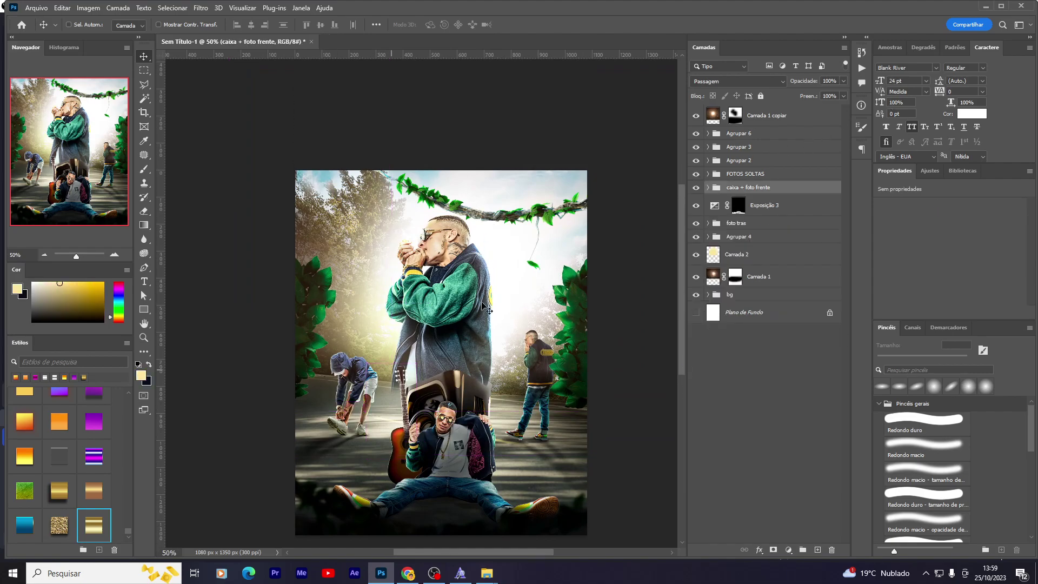
left_click(738, 123)
left_click(698, 116)
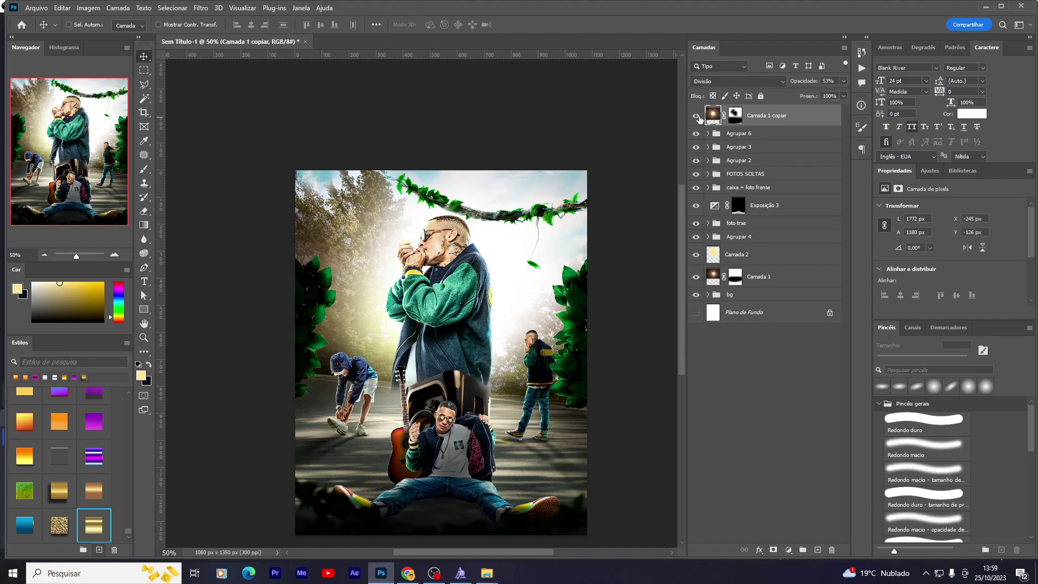
scroll(468, 528, "right", 1)
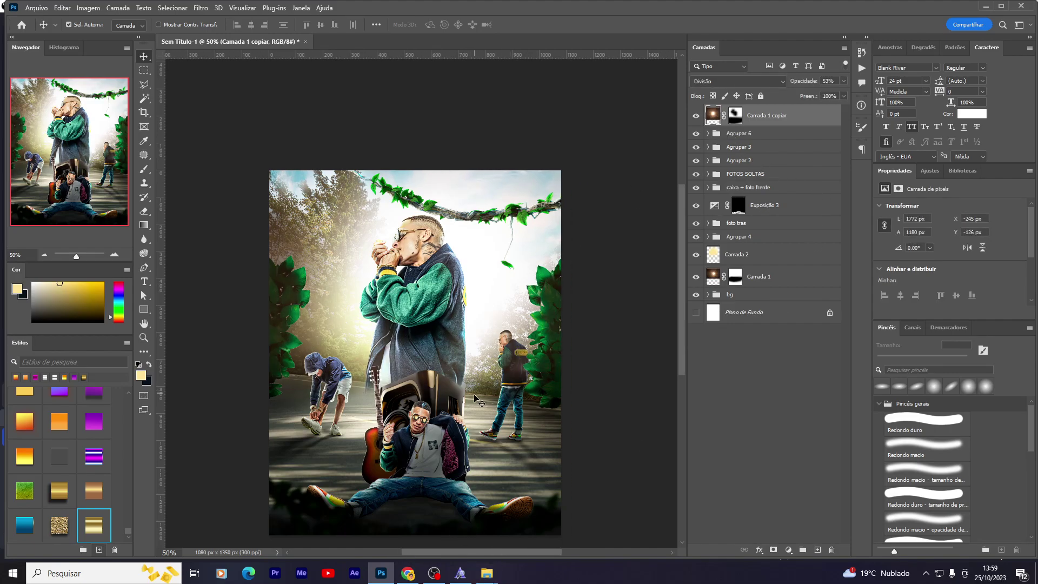
Step: Commit a free transform on the Camada 1 copiar light flare and re-expand caixa + foto frente
key("ctrl+t")
key("Return")
scroll(494, 475, "down", 3)
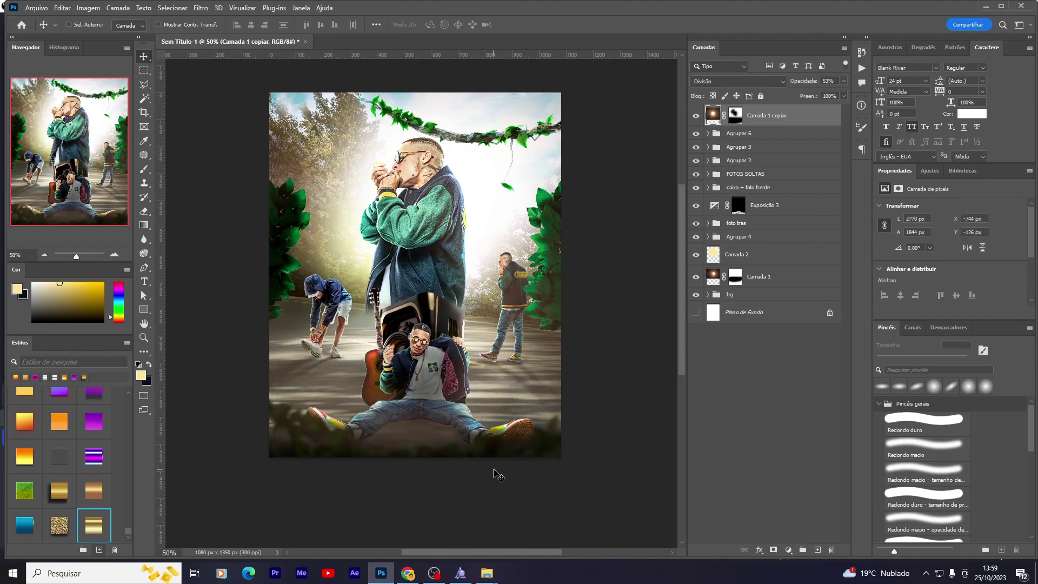
scroll(494, 476, "up", 1)
scroll(494, 467, "up", 3)
scroll(493, 468, "right", 2)
scroll(492, 389, "down", 2)
scroll(493, 389, "left", 1)
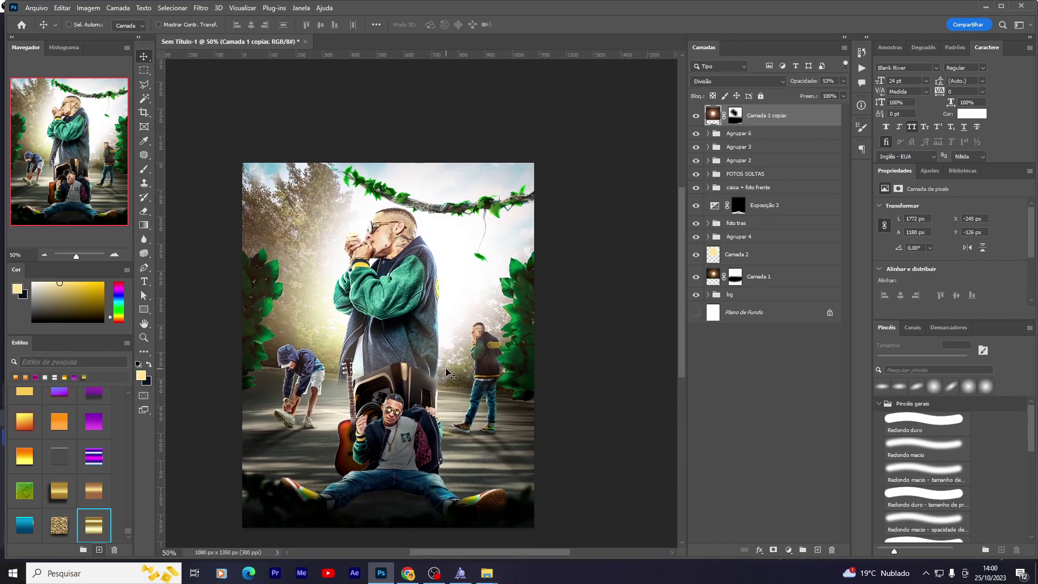
left_click(708, 187)
Step: Hide Exposição 3, the guitar group and the speaker group to compare the poster
left_click(756, 304)
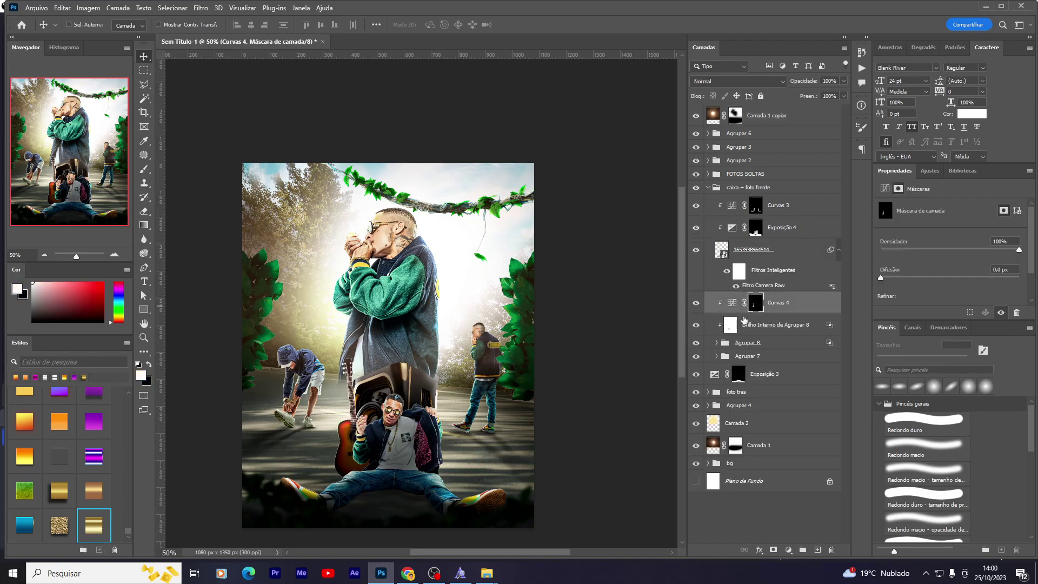
left_click(696, 376)
left_click(696, 343)
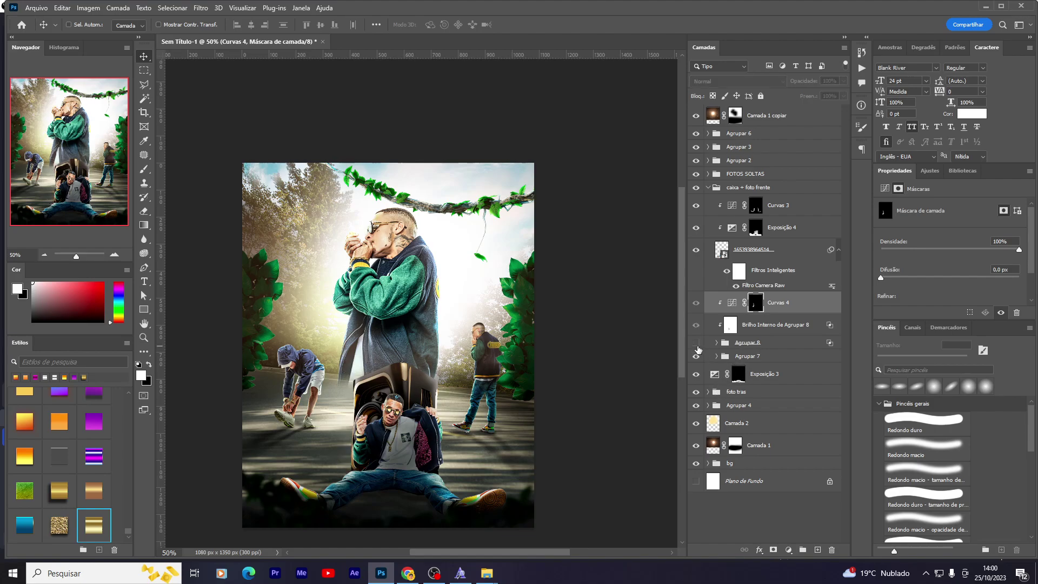
left_click(696, 356)
Step: Expand Agrupar 7 and touch up Brilho Interno de Agrupar 8 with a small eraser at 100%
left_click(716, 357)
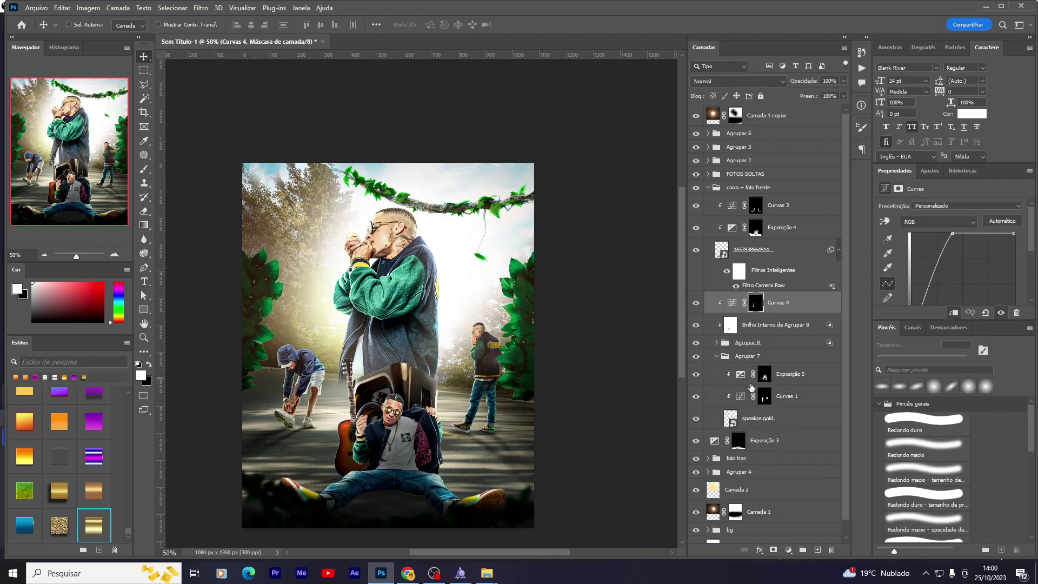
left_click(765, 374)
key("b")
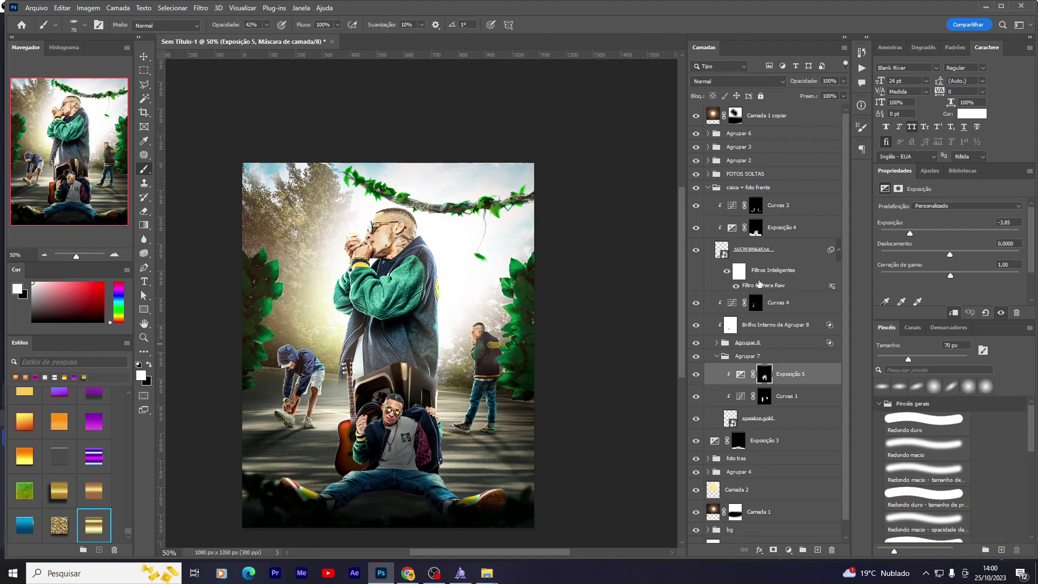
left_click(750, 266)
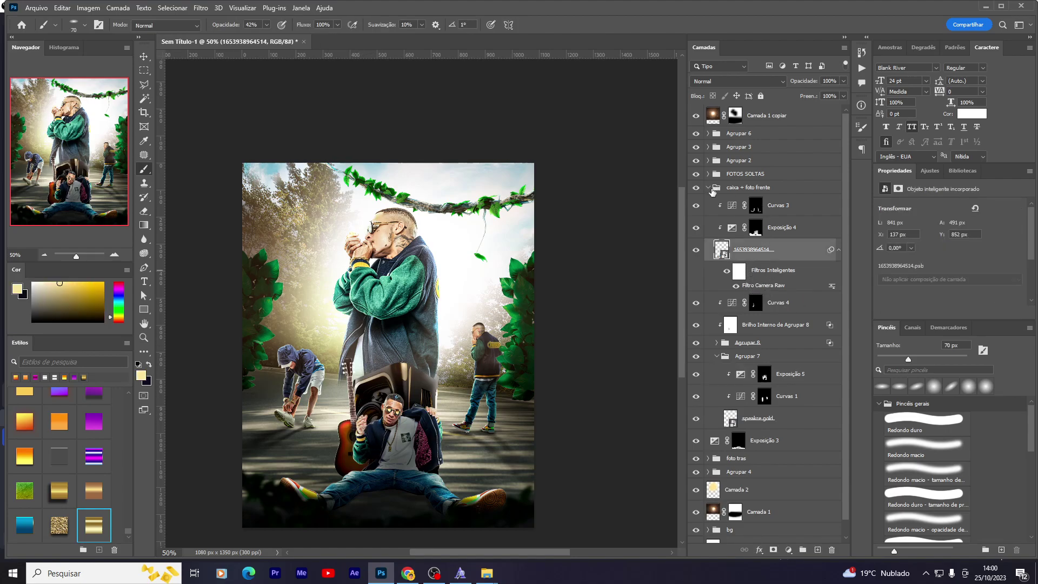
left_click(702, 326)
key("e")
key("ctrl+plus")
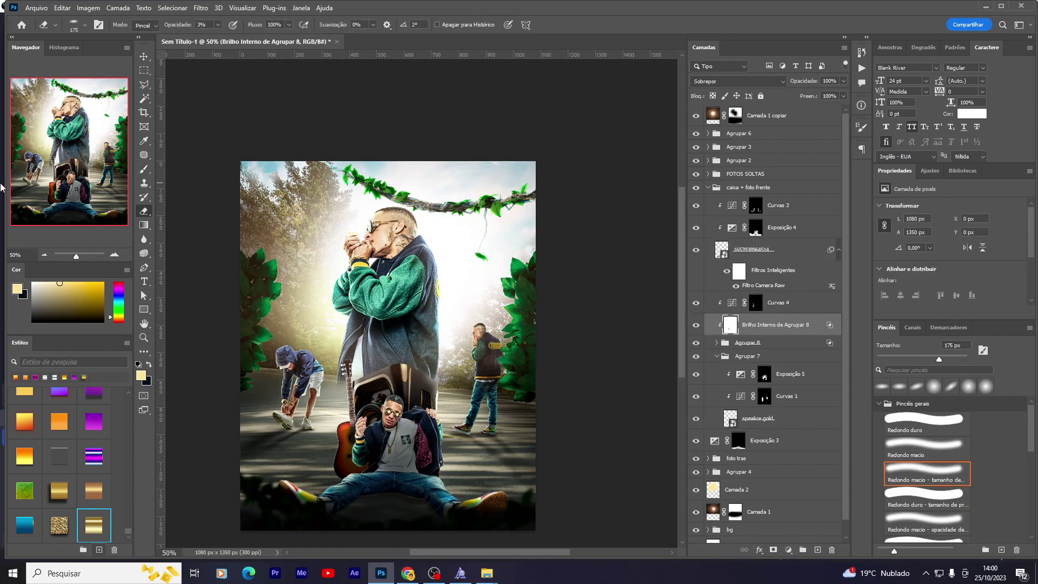
key("ctrl+plus")
key("bracketleft")
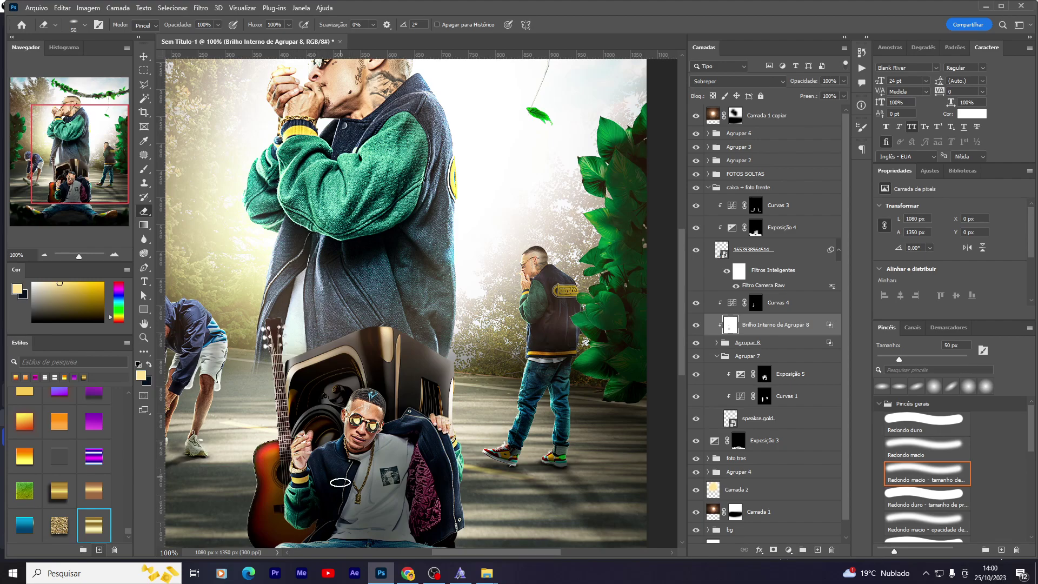
scroll(338, 461, "down", 2)
Step: Brush on the Exposição 5 mask, then zoom out to the whole poster
left_click(764, 380)
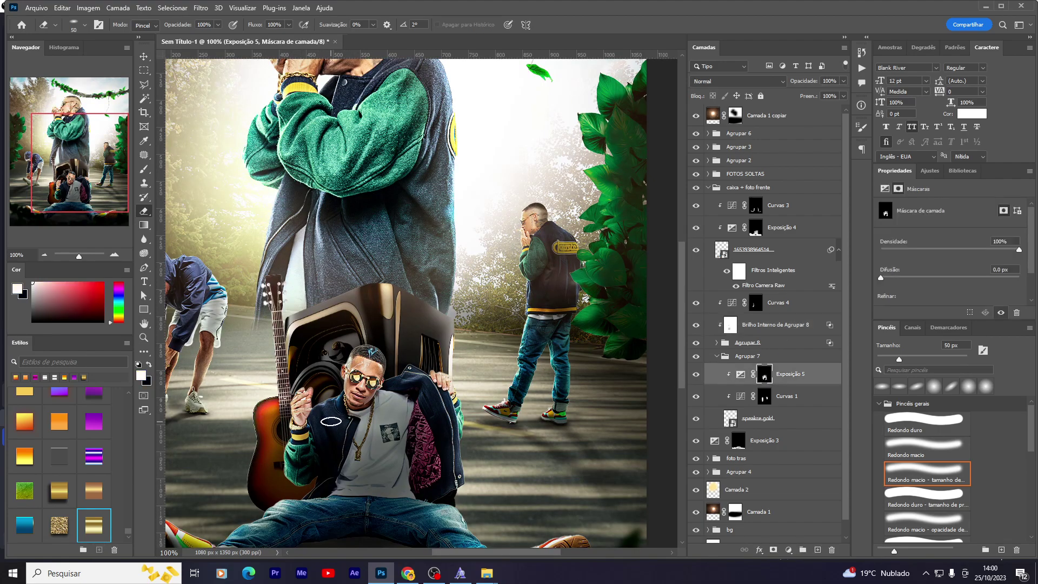
key("b")
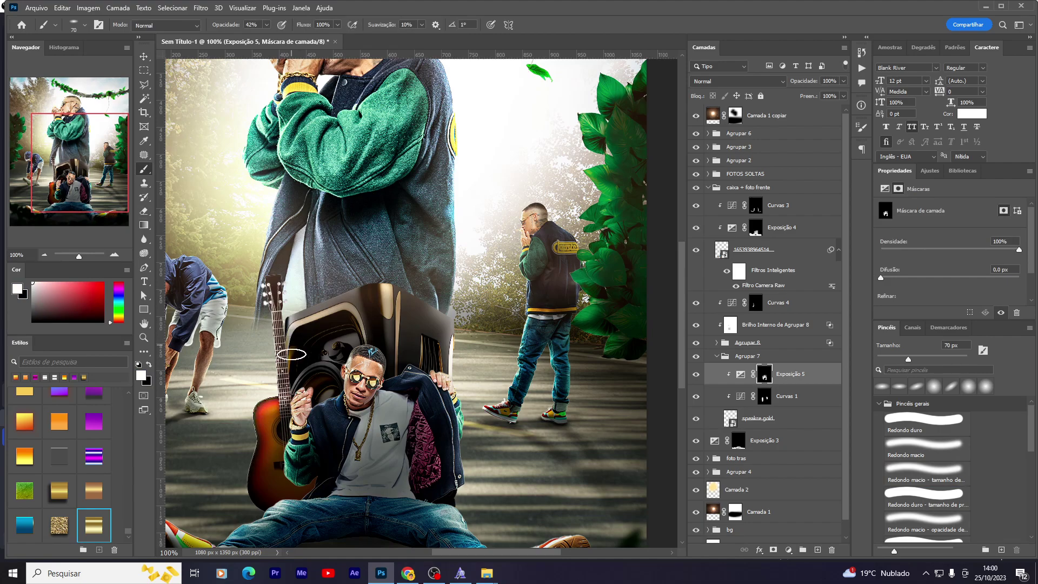
key("v")
scroll(363, 470, "down", 3)
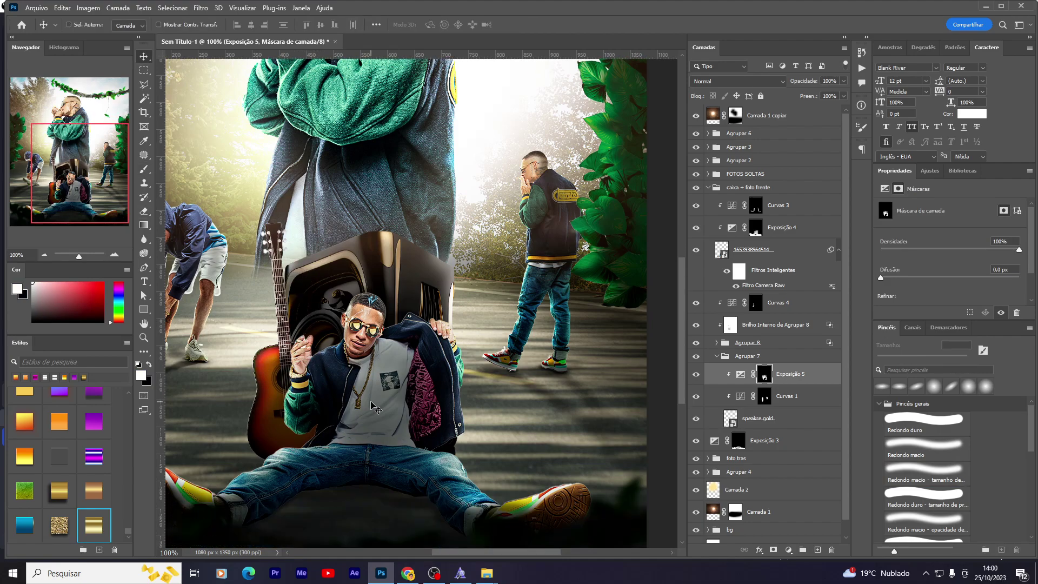
scroll(363, 469, "down", 3)
key("ctrl+minus")
key("ctrl+minus")
scroll(371, 406, "up", 2)
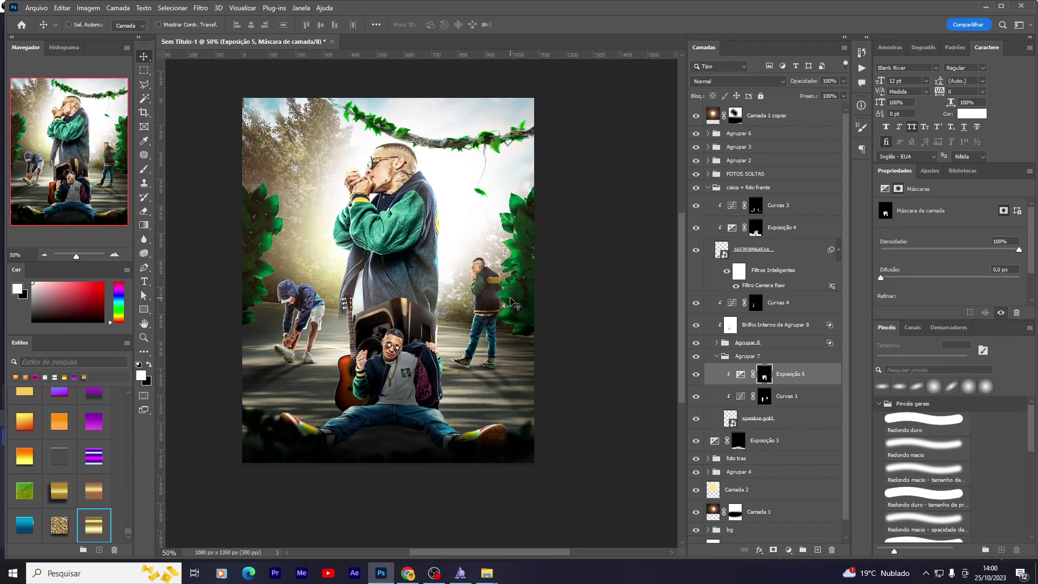
scroll(518, 300, "up", 2)
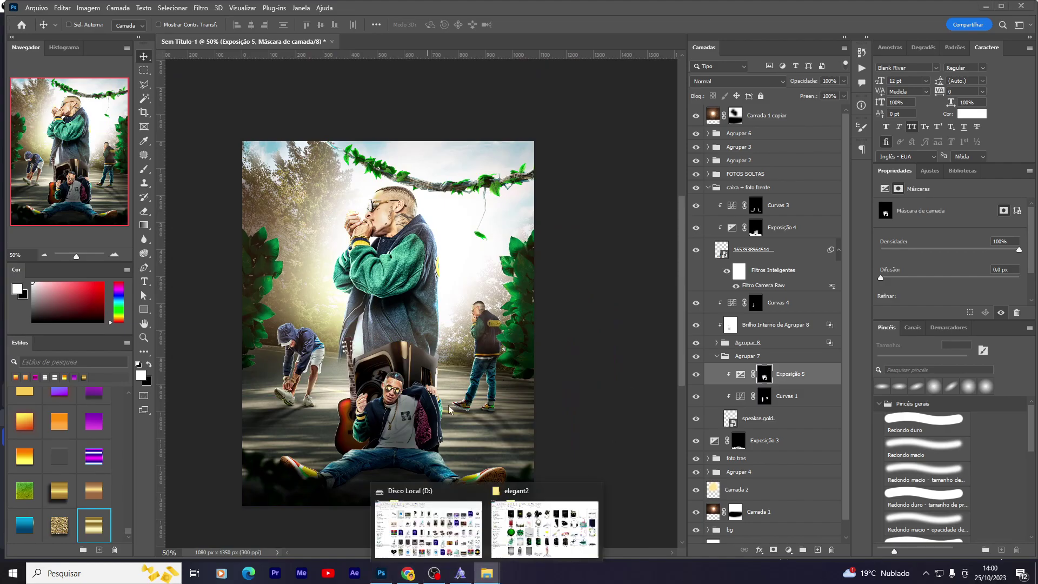
Step: Place the pngegg (11) harmonica from Disco Local (D:) into the poster
left_click(425, 516)
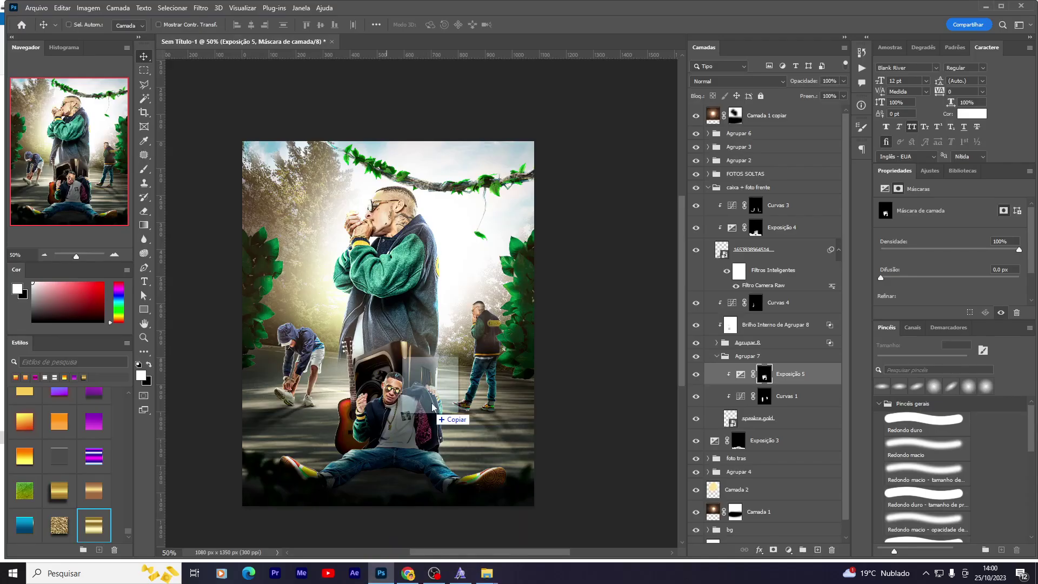
mouse_move(184, 134)
left_mouse_down()
mouse_move(427, 424)
mouse_move(403, 247)
mouse_move(407, 465)
left_mouse_up()
key("Return")
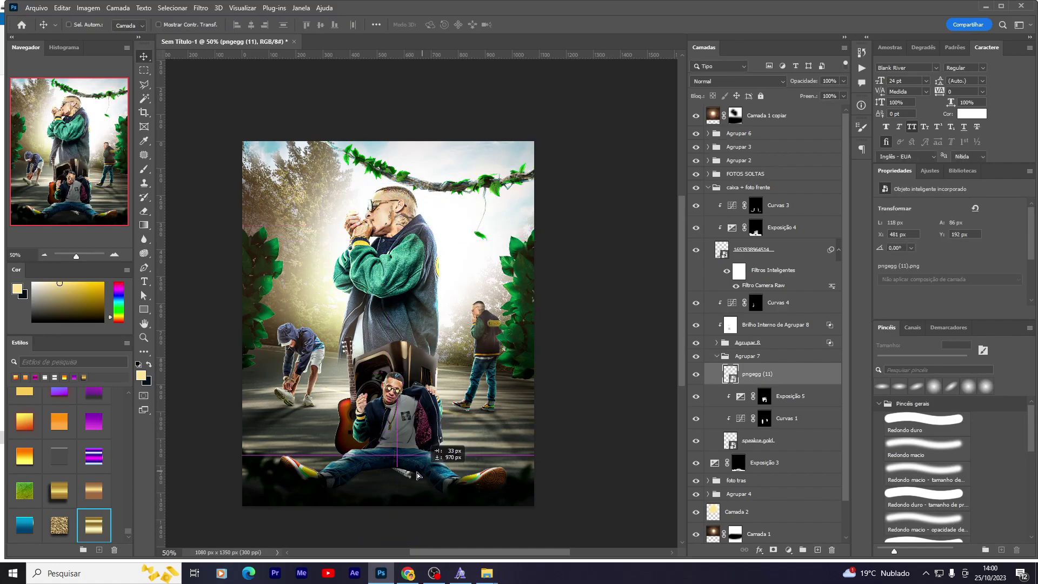
Step: Move the pngegg (11) harmonica into the caixa + foto frente group, shrink it and place it on the jeans
left_click_drag(756, 380, 750, 187)
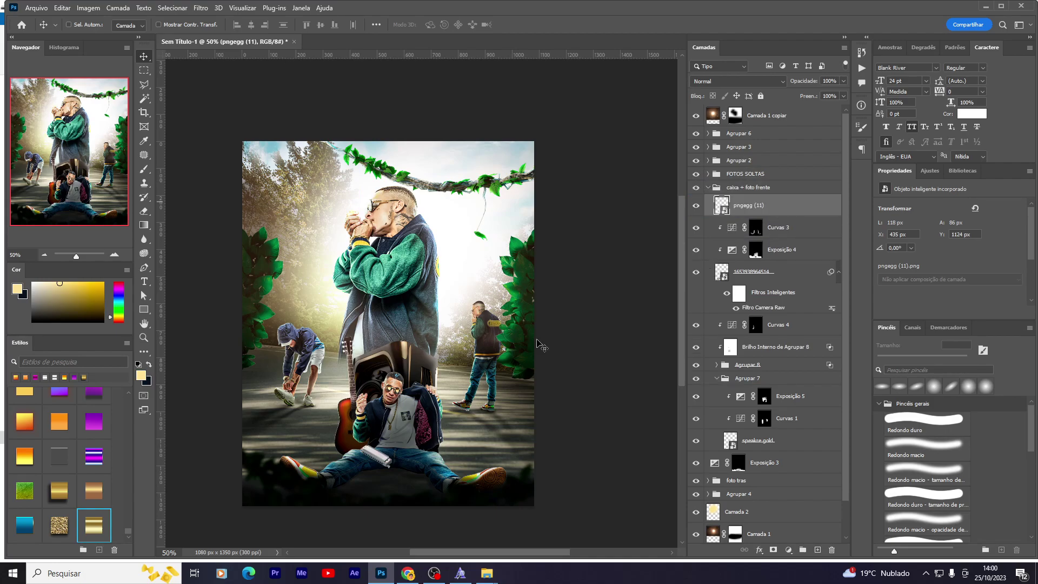
key("ctrl+t")
left_click_drag(398, 480, 385, 466)
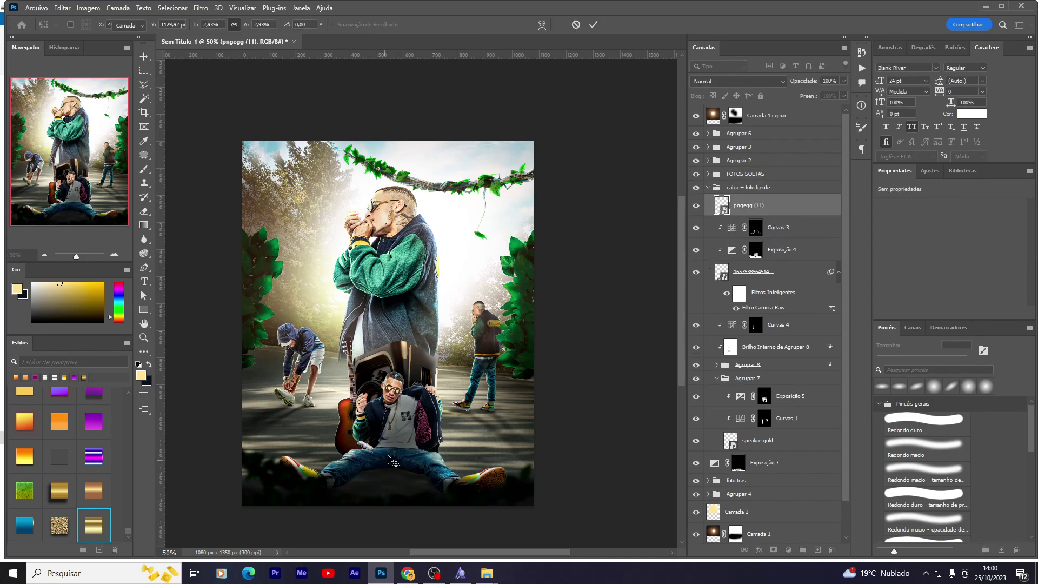
key("Return")
left_click_drag(472, 475, 476, 478)
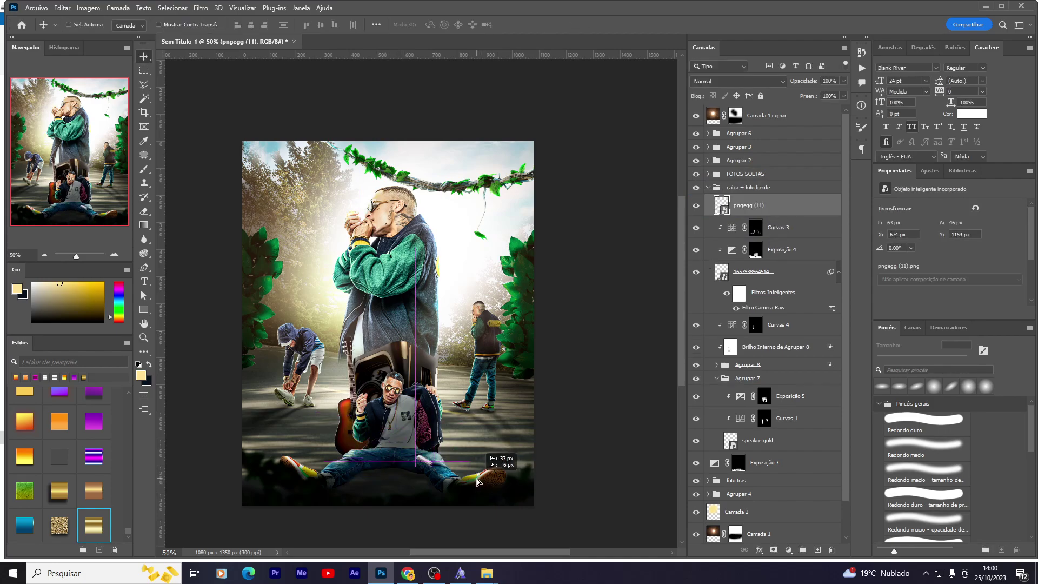
Step: Zoom in on the seated rapper and scale the harmonica down to about 55 × 40 px
scroll(478, 479, "down", 4)
key("ctrl+plus")
key("ctrl+plus")
key("ctrl+plus")
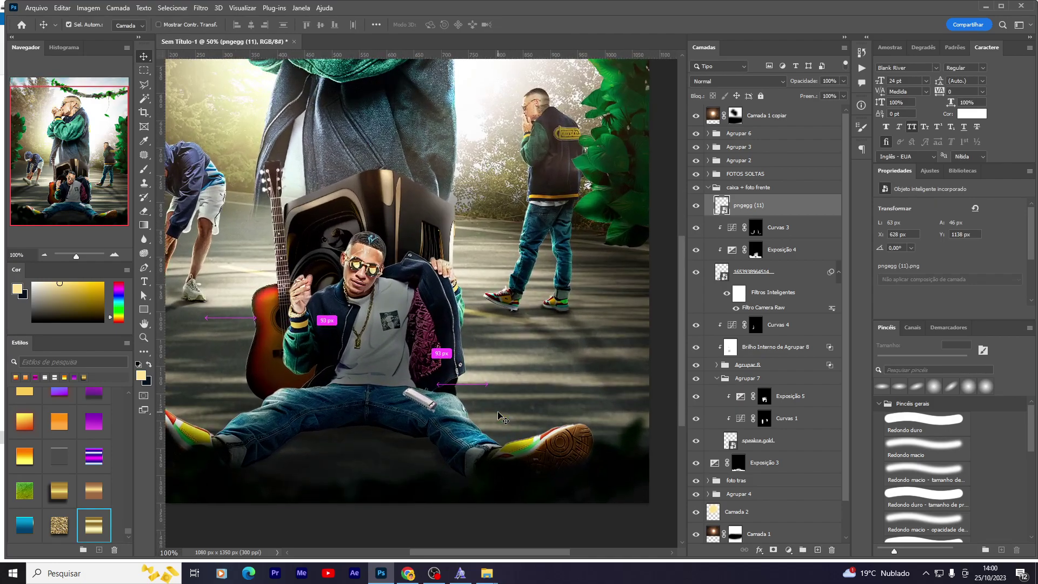
key("ctrl+plus")
scroll(498, 417, "down", 2)
scroll(489, 411, "down", 2)
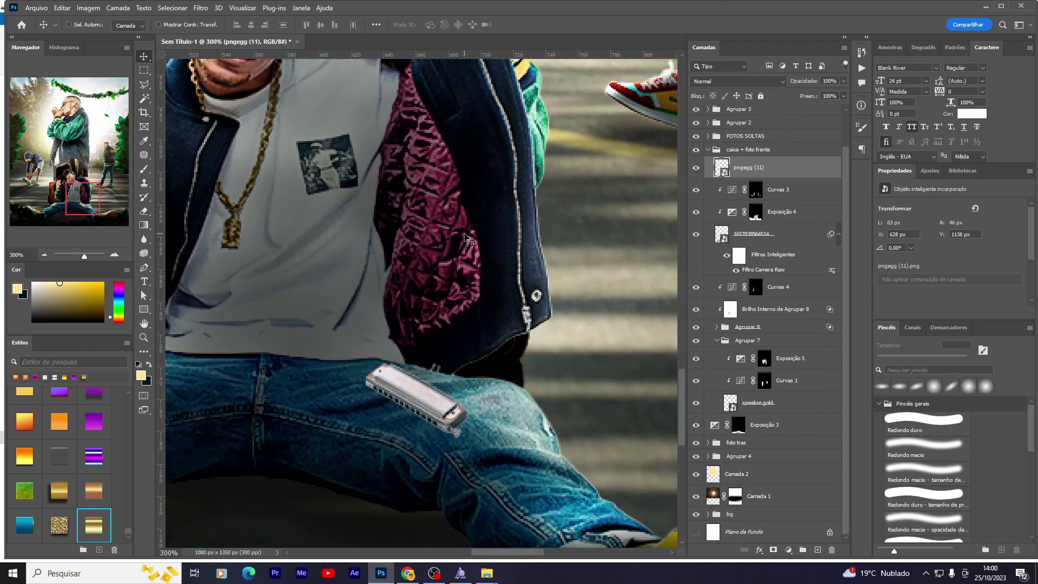
scroll(484, 405, "down", 2)
key("ctrl+t")
left_click_drag(480, 421, 475, 412)
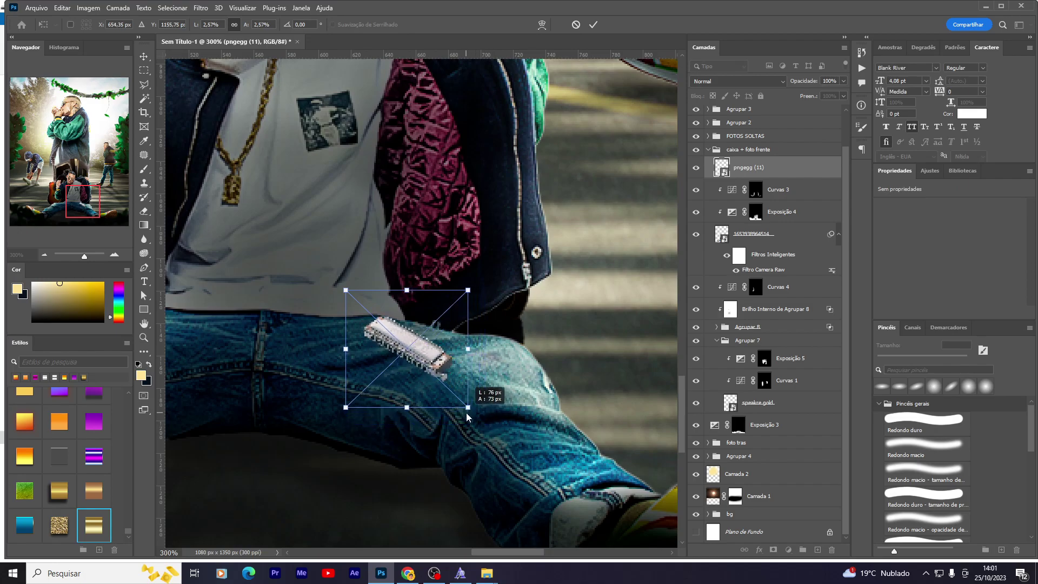
key("Return")
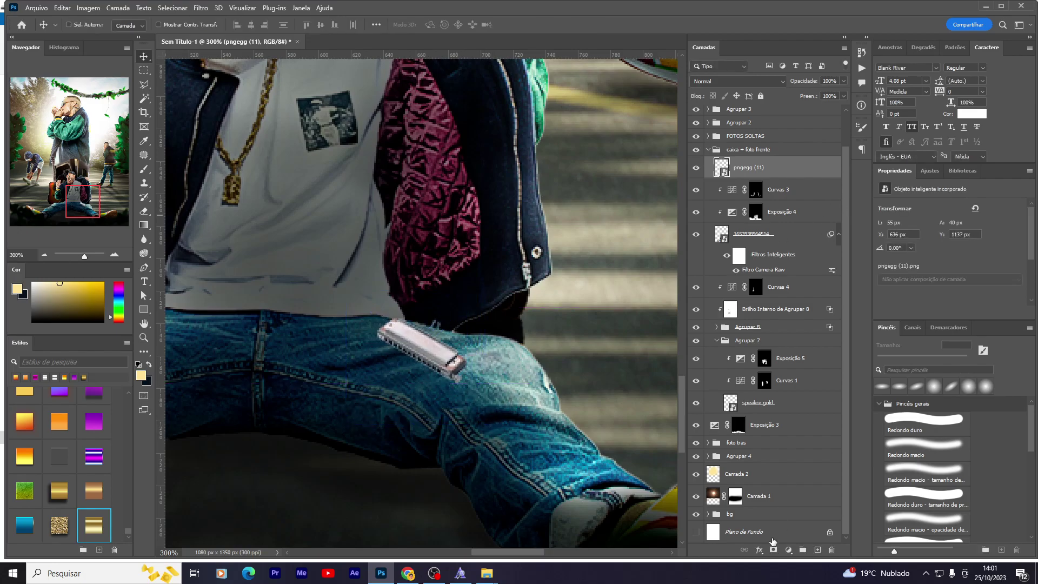
Step: Add an Exposição 14 Exposure adjustment clipped to the harmonica, darkened to -4.37
left_click(788, 549)
left_click(805, 428)
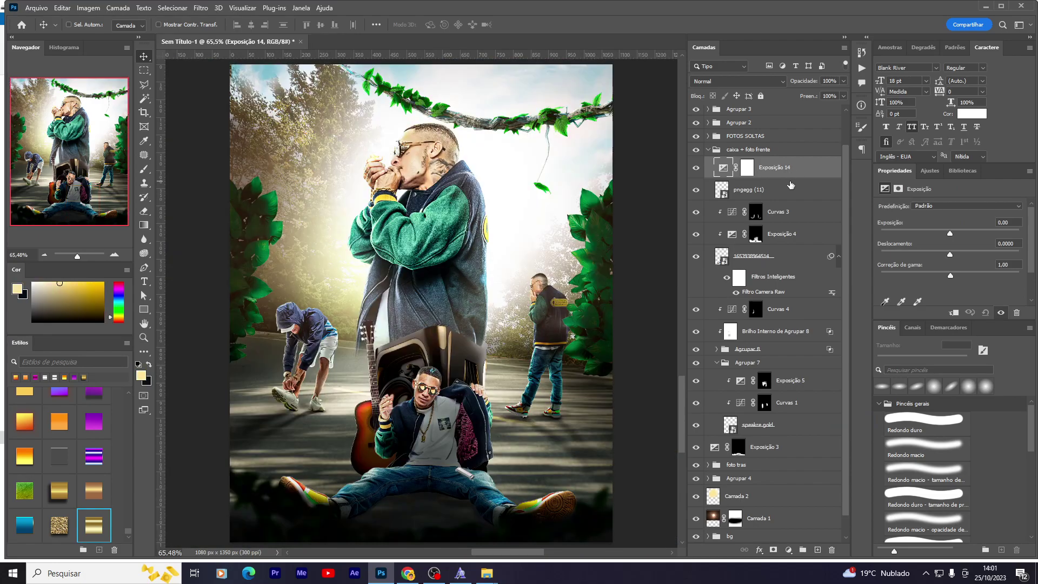
left_click(786, 189)
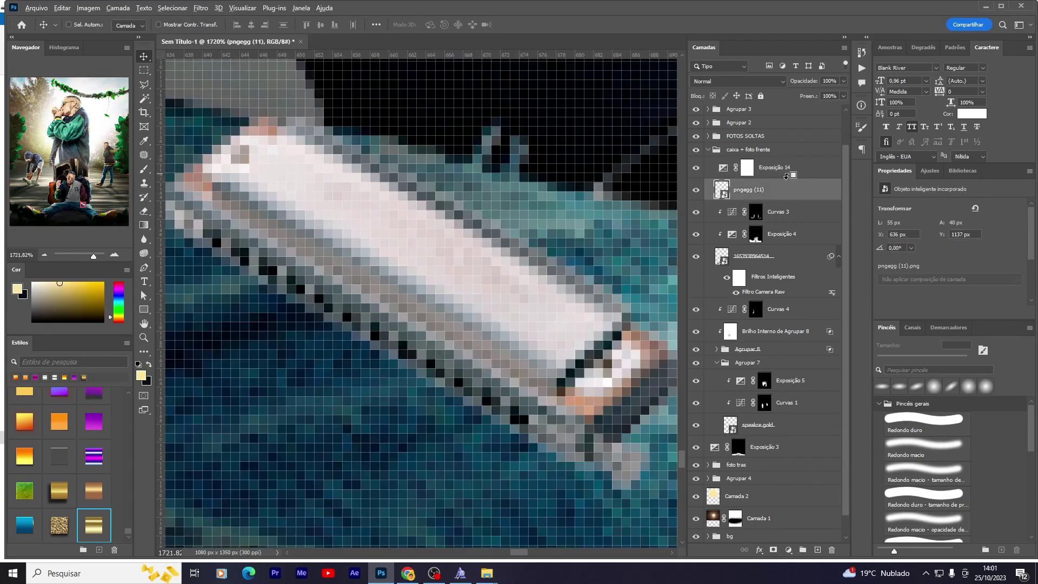
left_click(787, 176, "alt")
left_click(728, 171)
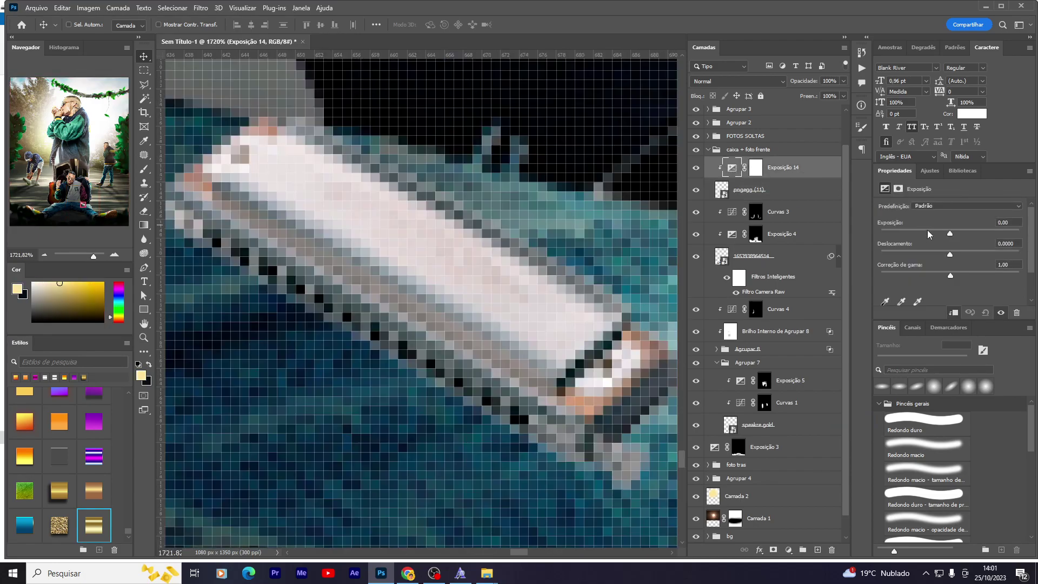
left_click_drag(927, 230, 908, 232)
Step: Paint on the Exposição 14 mask to darken the harmonica's bright edges
left_click(756, 168)
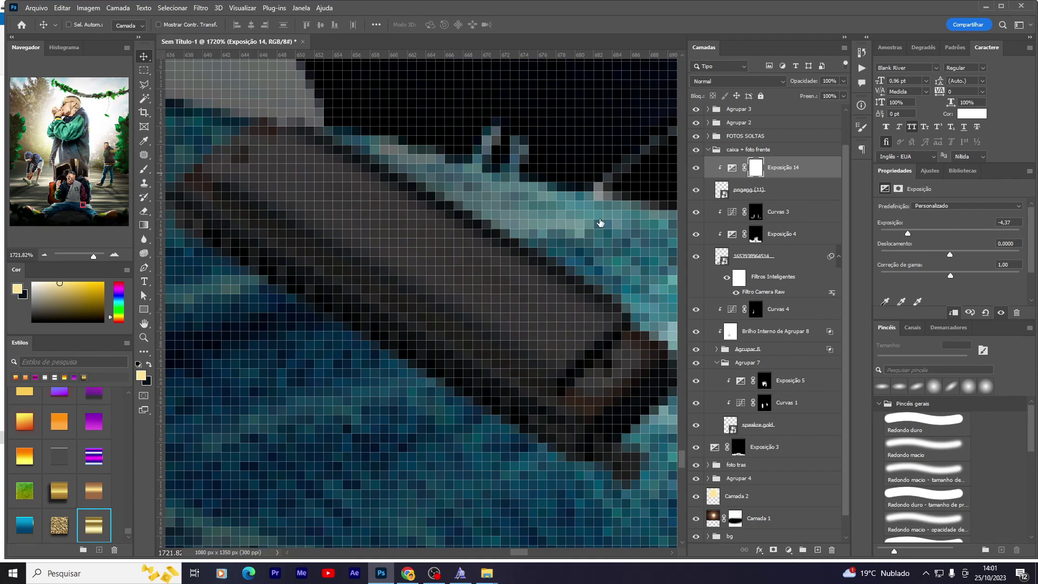
key("b")
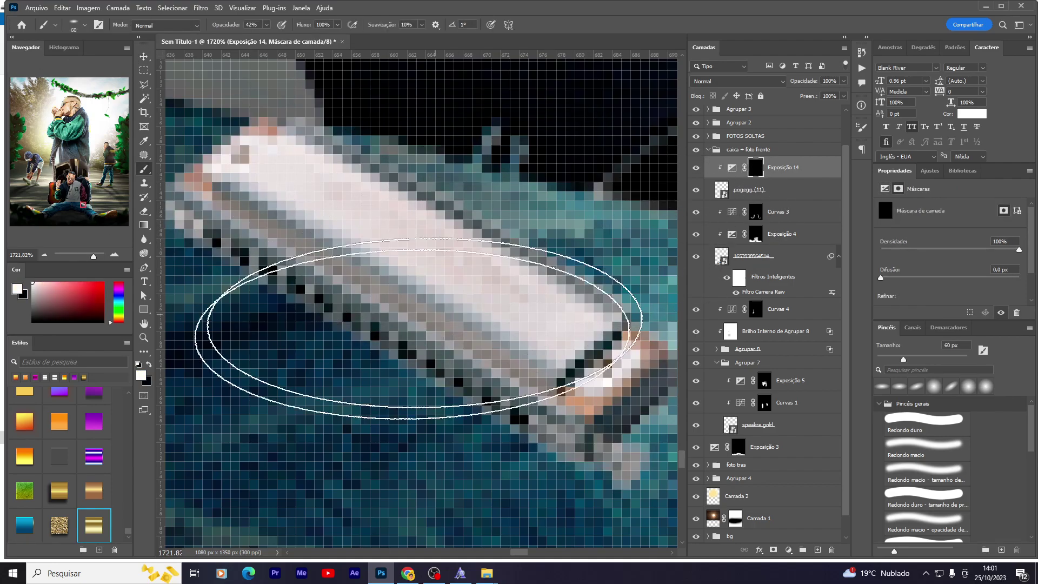
key("bracketright")
left_click_drag(607, 464, 130, 209)
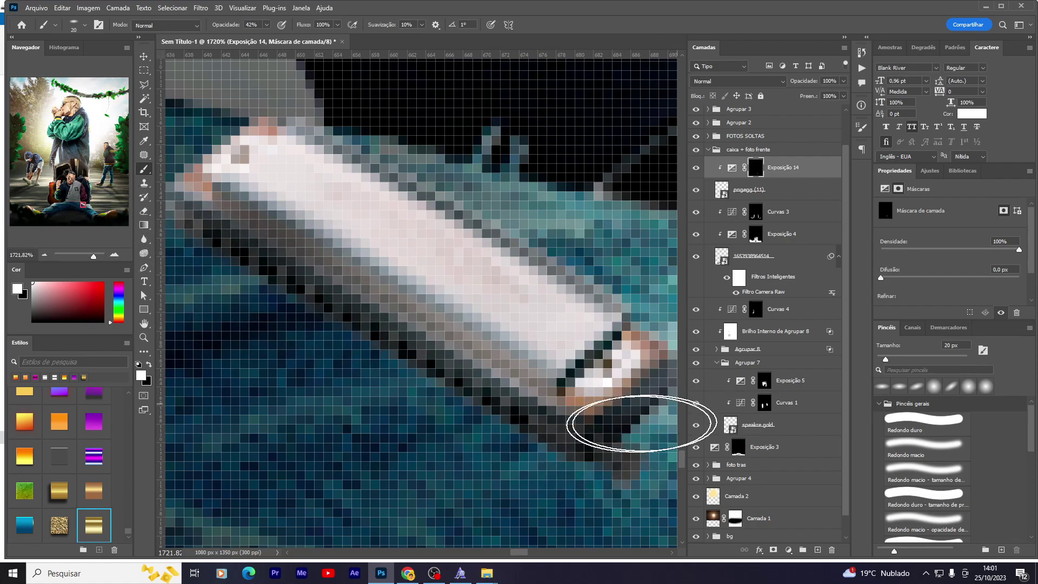
left_click_drag(638, 424, 573, 378)
left_click_drag(435, 450, 471, 516)
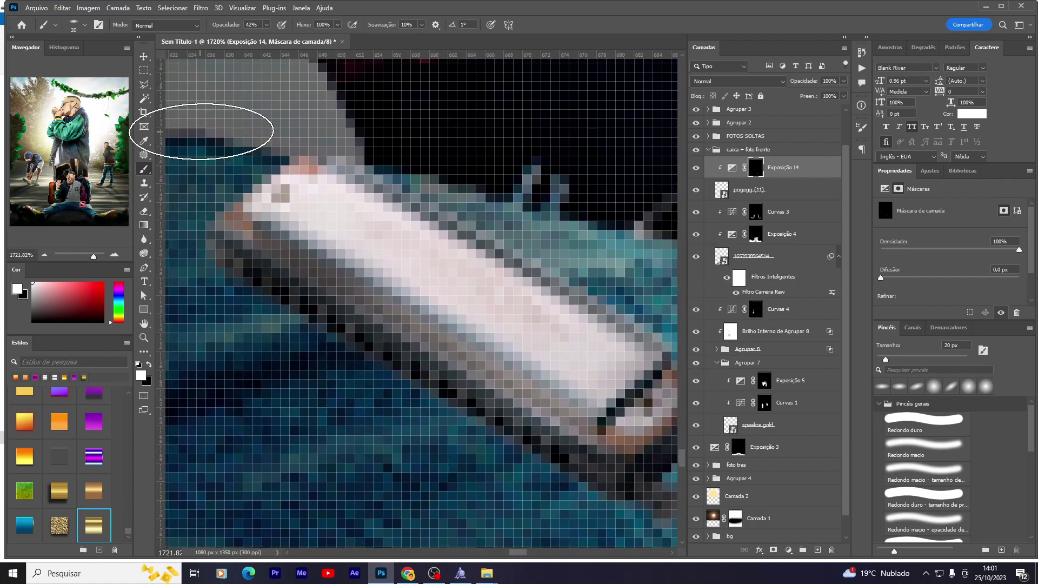
left_click_drag(208, 127, 490, 302)
key("ctrl+z")
key("ctrl+z")
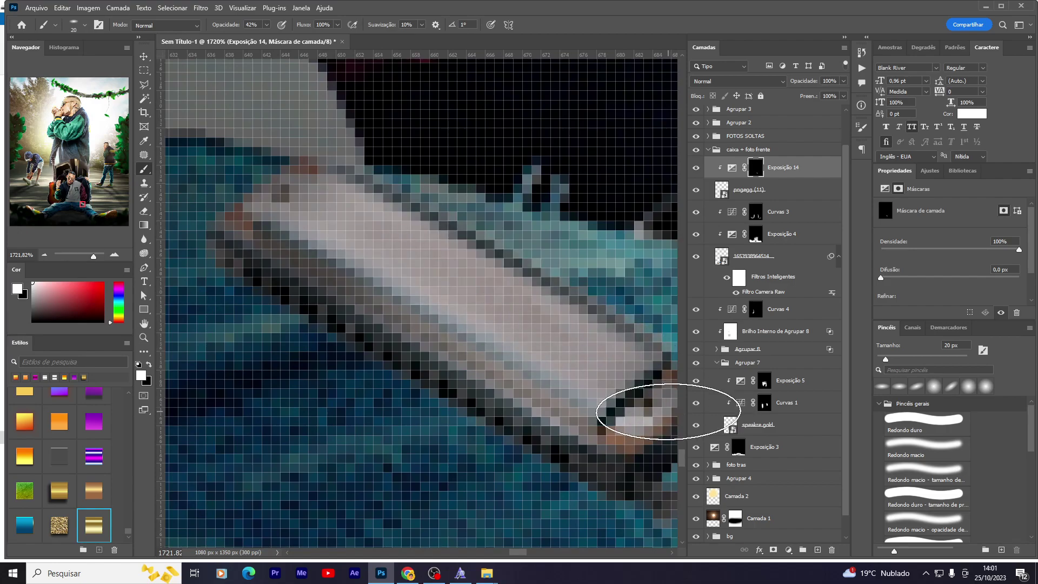
key("ctrl+shift+z")
key("ctrl+shift+z")
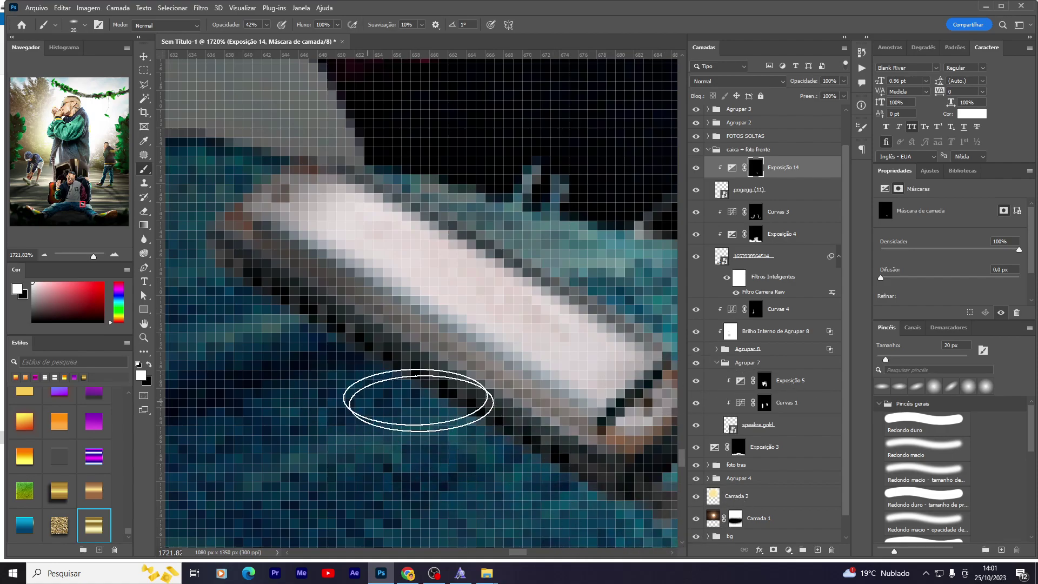
Step: Target the Exposição 4 mask with a 9 px brush, then zoom out to the whole poster
left_click(734, 236)
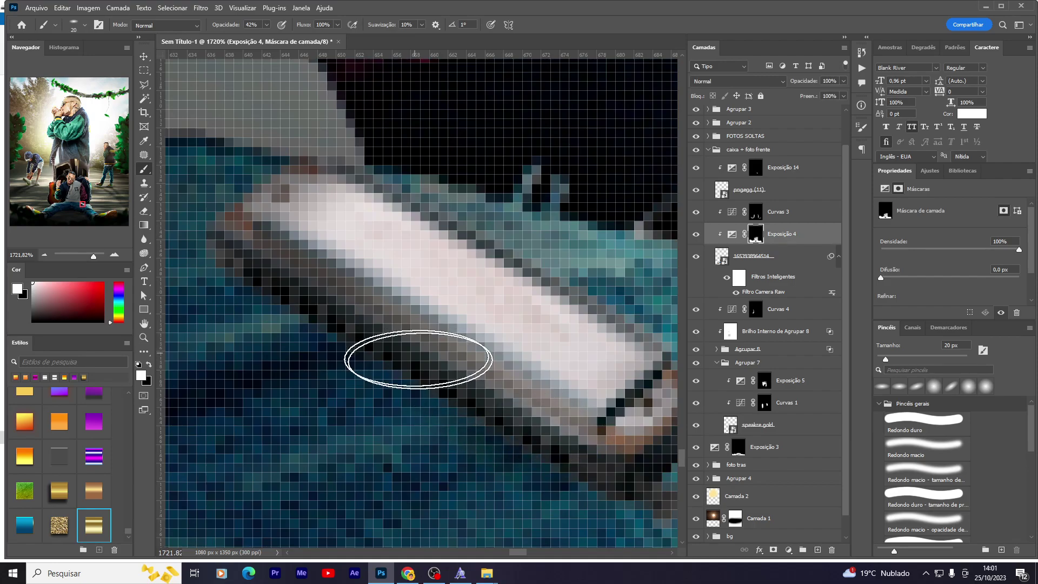
key("bracketleft")
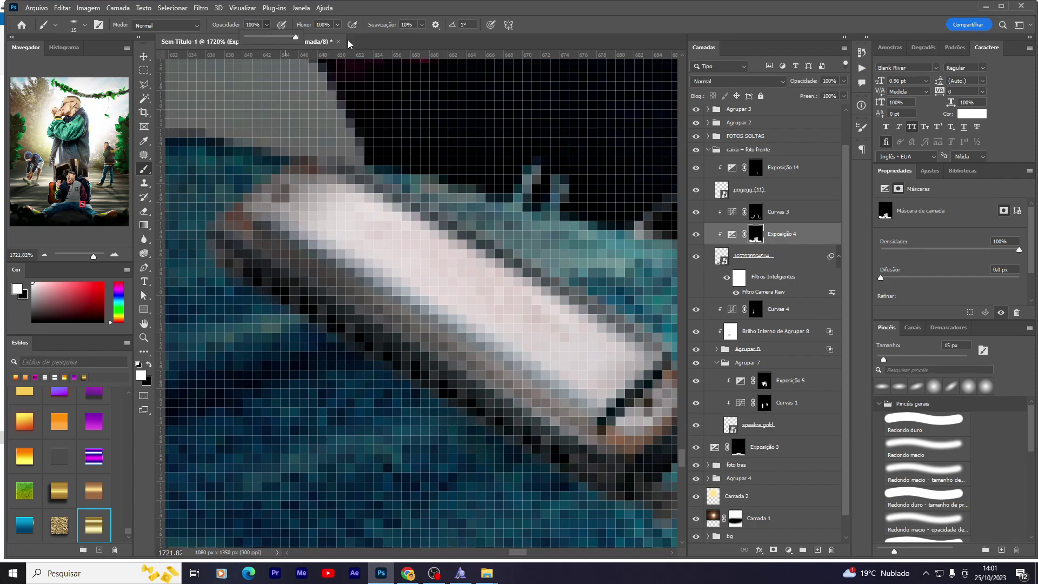
key("bracketleft")
key("bracketleft")
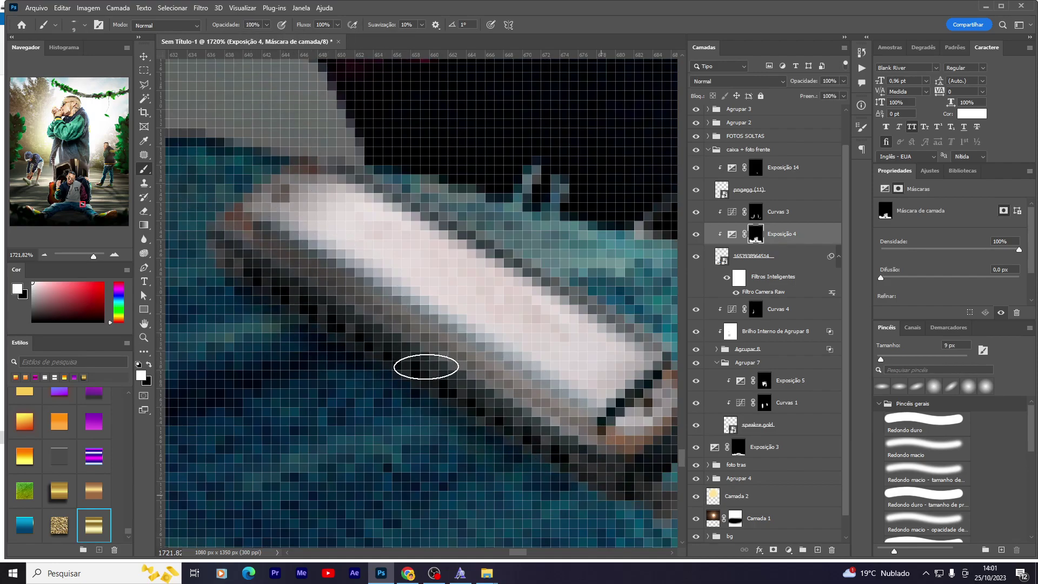
key("ctrl+minus")
key("ctrl+minus")
key("ctrl+minus")
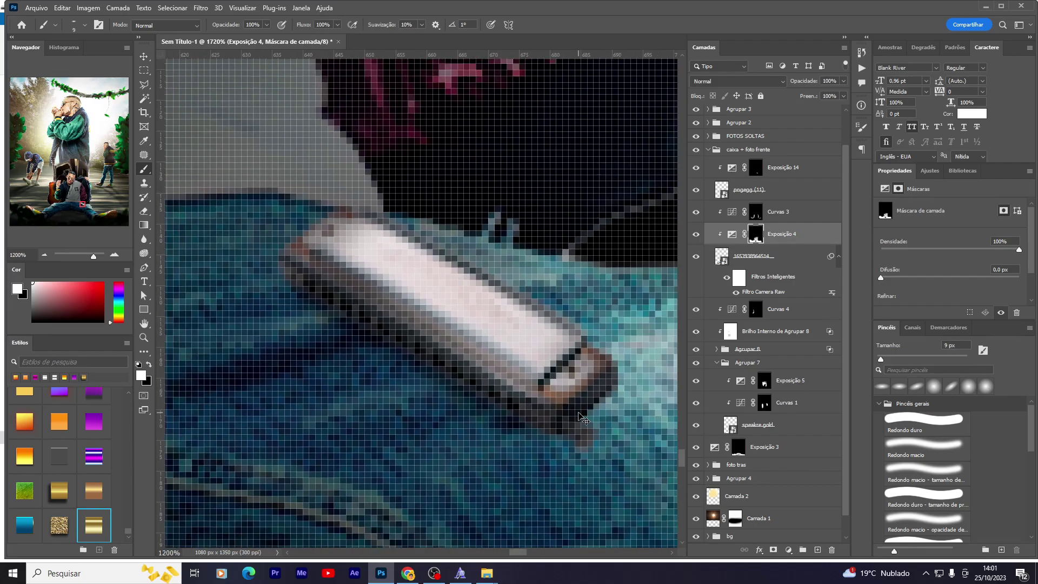
key("ctrl+minus")
key("ctrl+minus")
key("ctrl+minus")
key("ctrl+minus")
key("ctrl+minus")
key("ctrl+minus")
key("ctrl+minus")
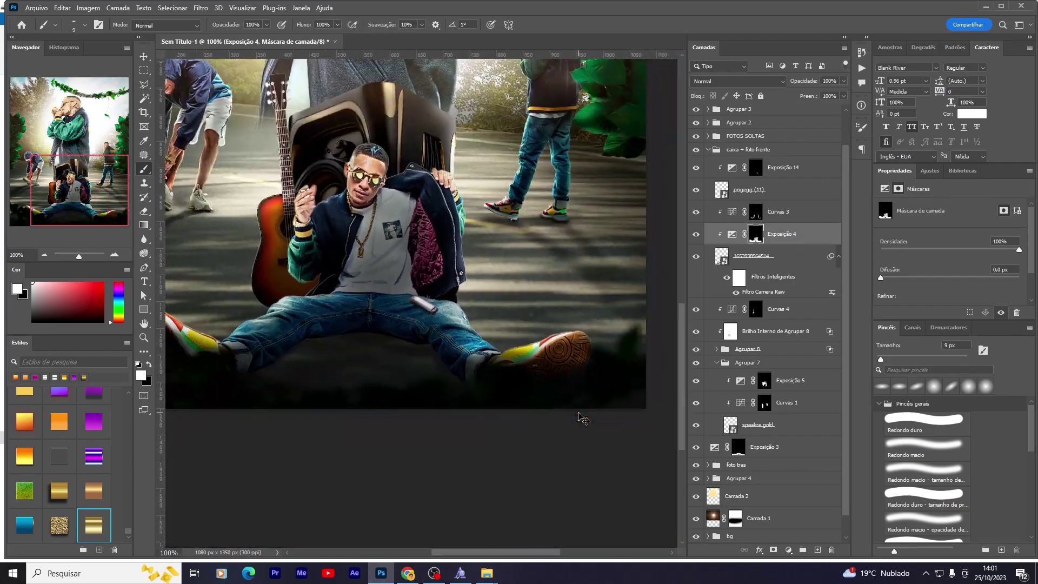
key("ctrl+minus")
key("ctrl+minus")
key("v")
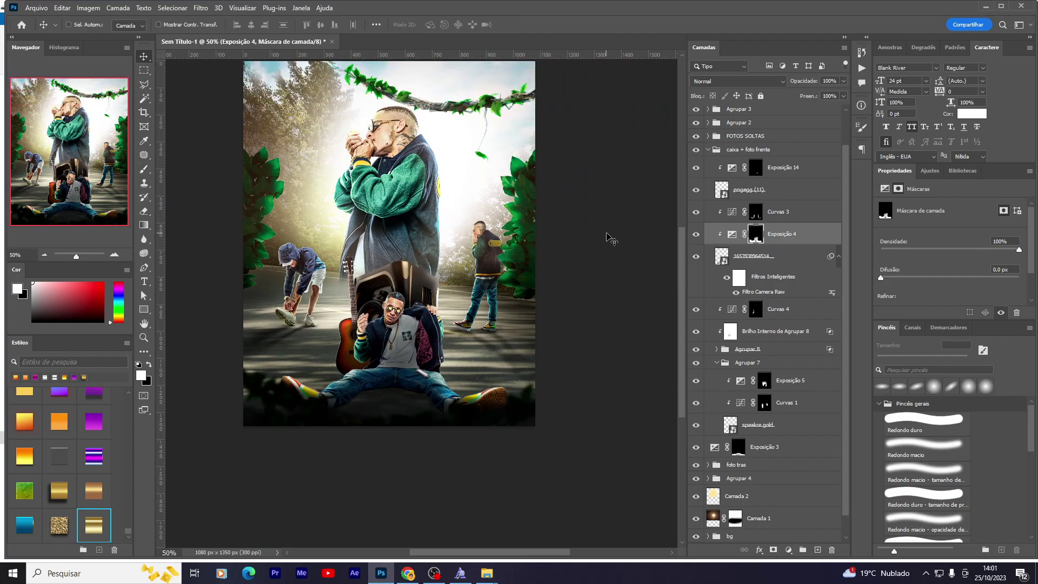
scroll(787, 118, "up", 2)
left_click(709, 188)
mouse_move(486, 573)
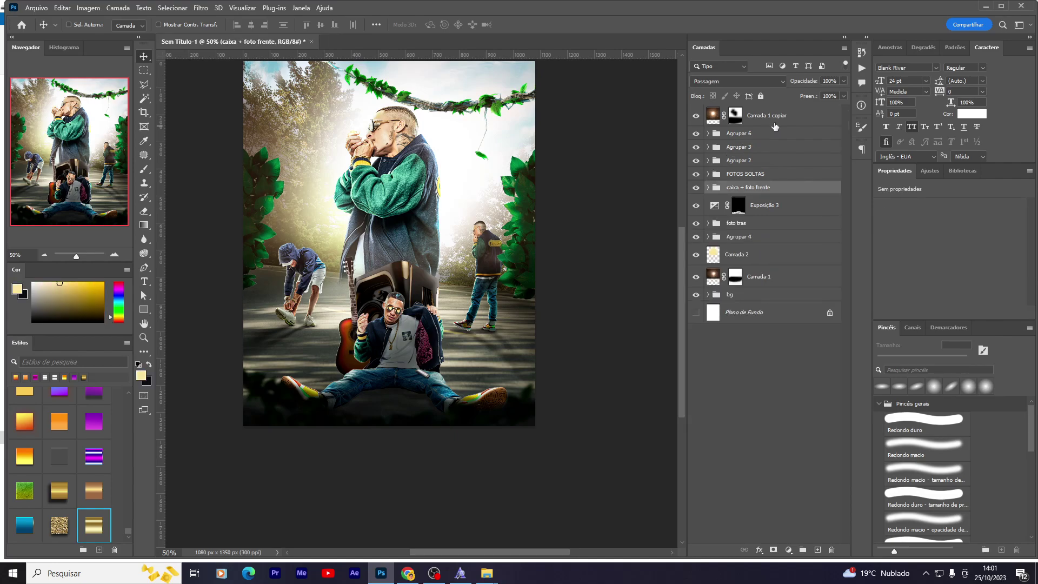
left_click(768, 115)
left_click(555, 541)
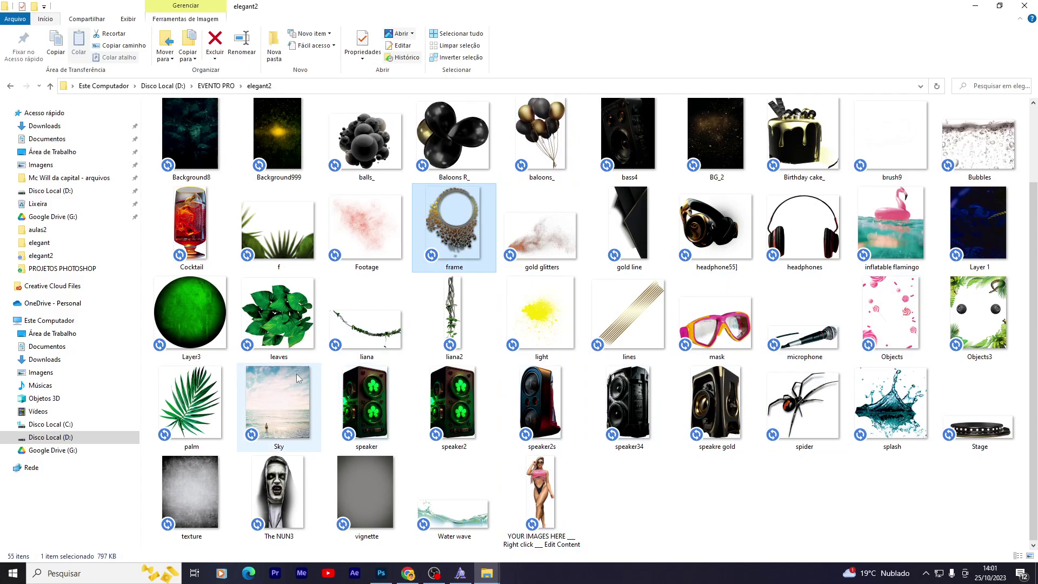
left_click(448, 316)
scroll(446, 385, "up", 2)
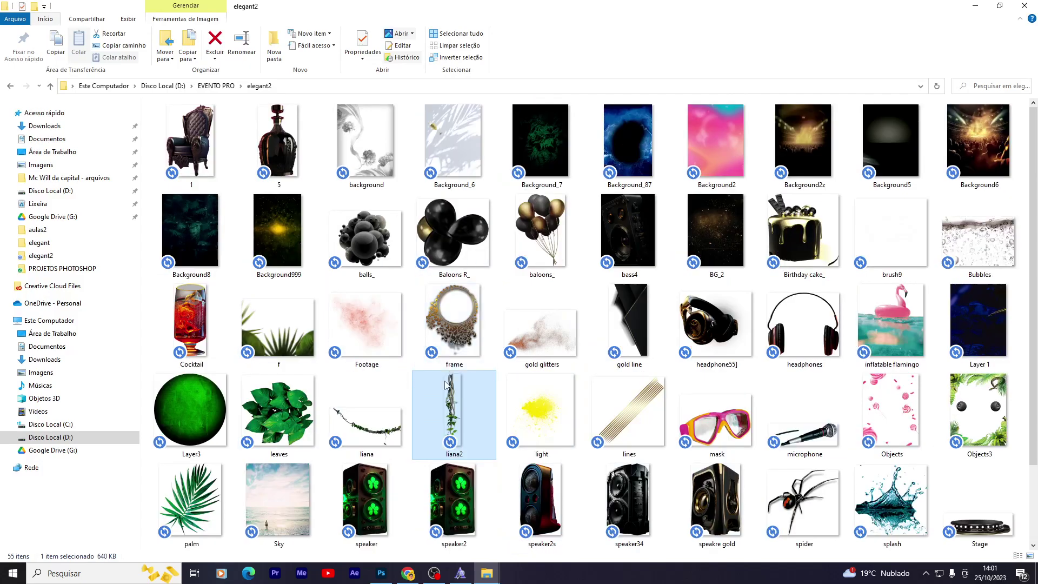
left_click(284, 395)
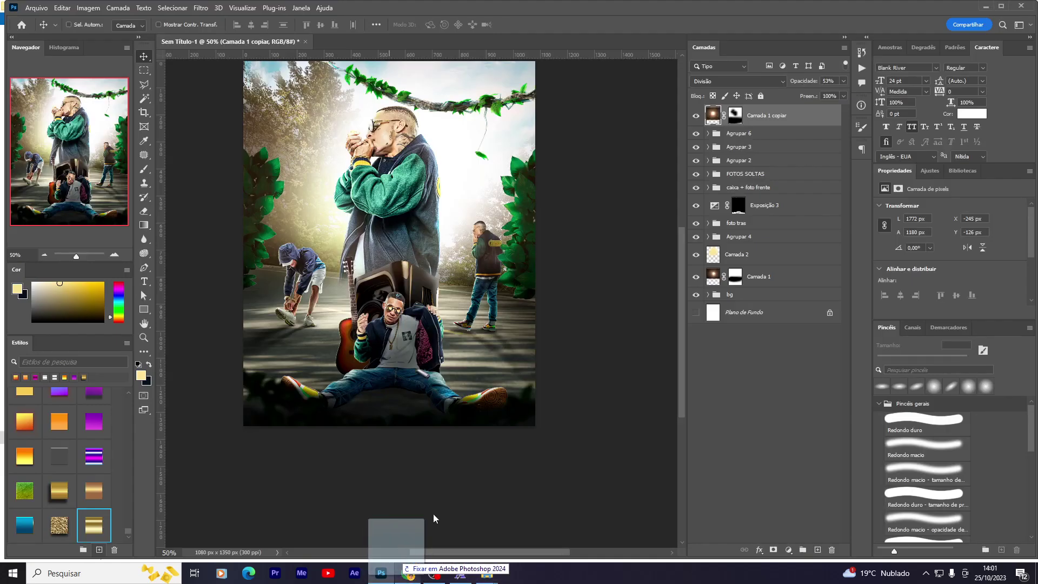
left_click_drag(381, 573, 604, 508)
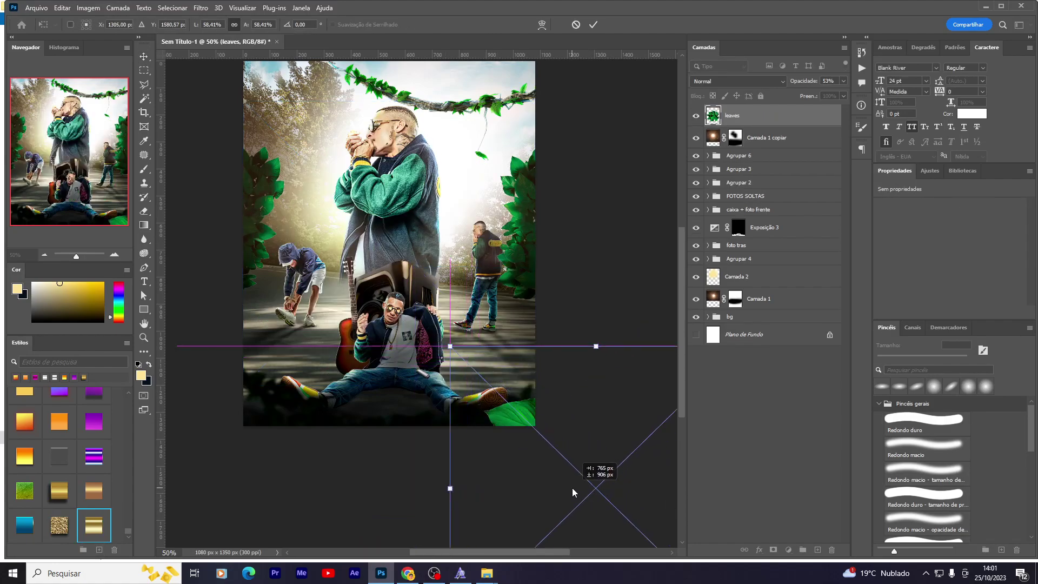
key("Escape")
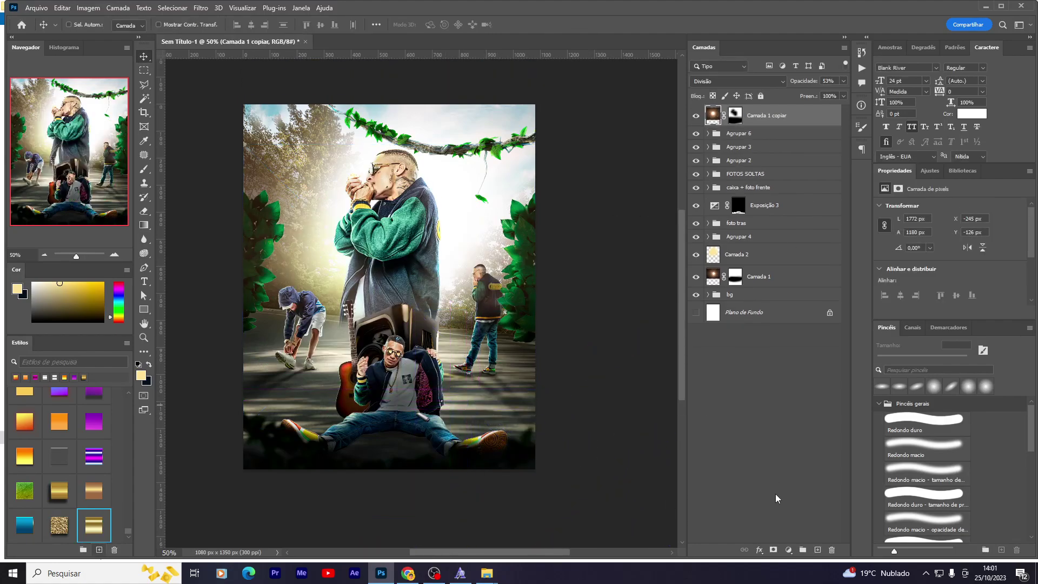
Step: Add a Color Lookup layer set to Central pro 4.CUBE, compare it on/off, and expand the bg group
left_click(788, 549)
left_click(830, 490)
left_click(993, 214)
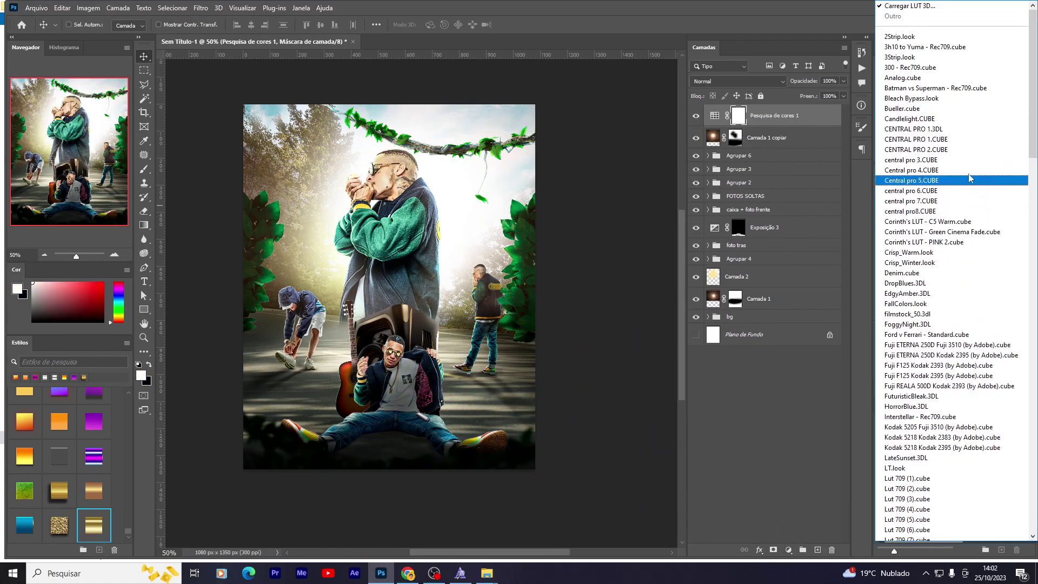
left_click(946, 129)
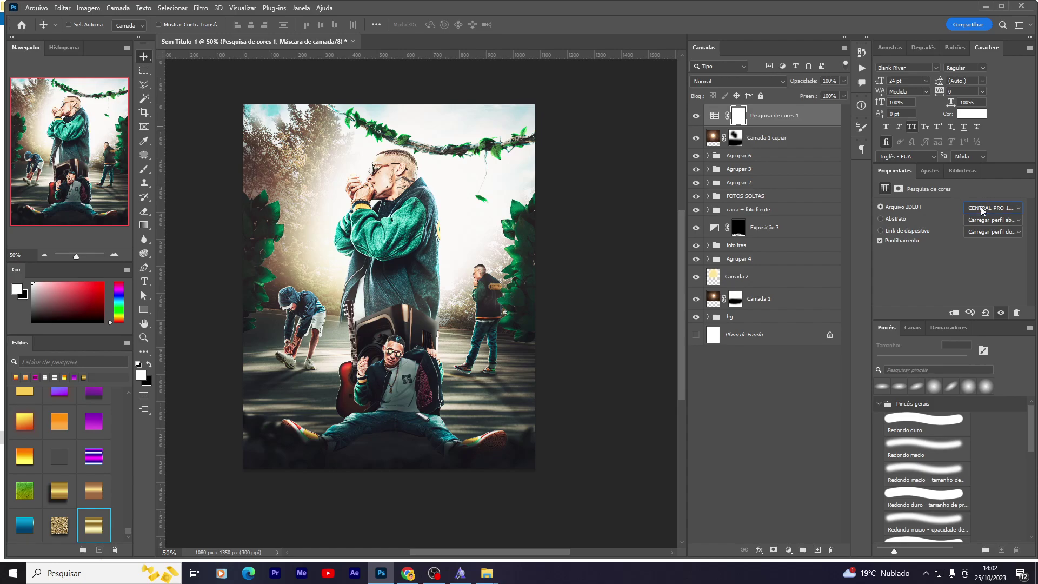
key("Down")
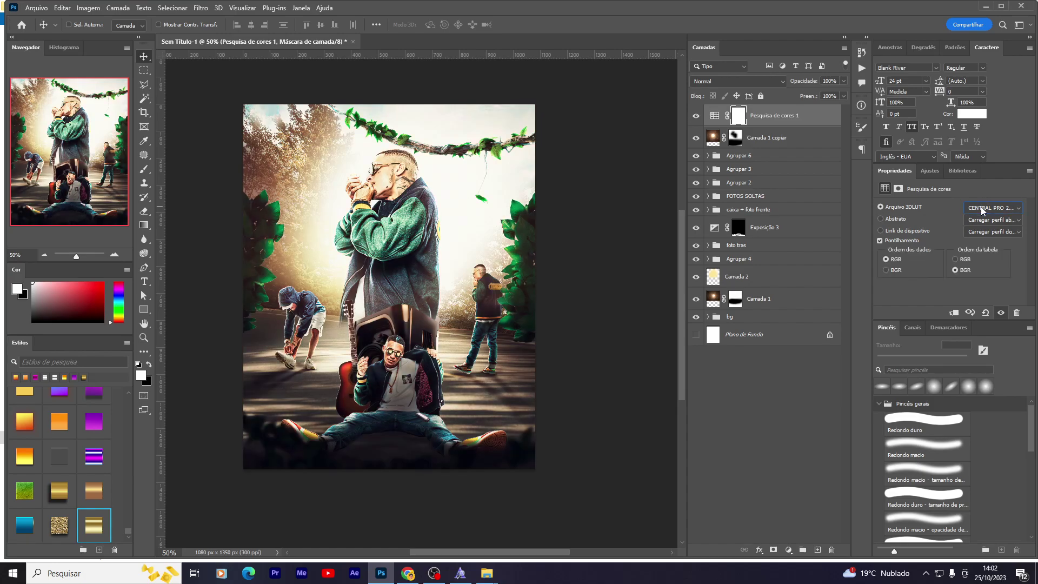
key("Down")
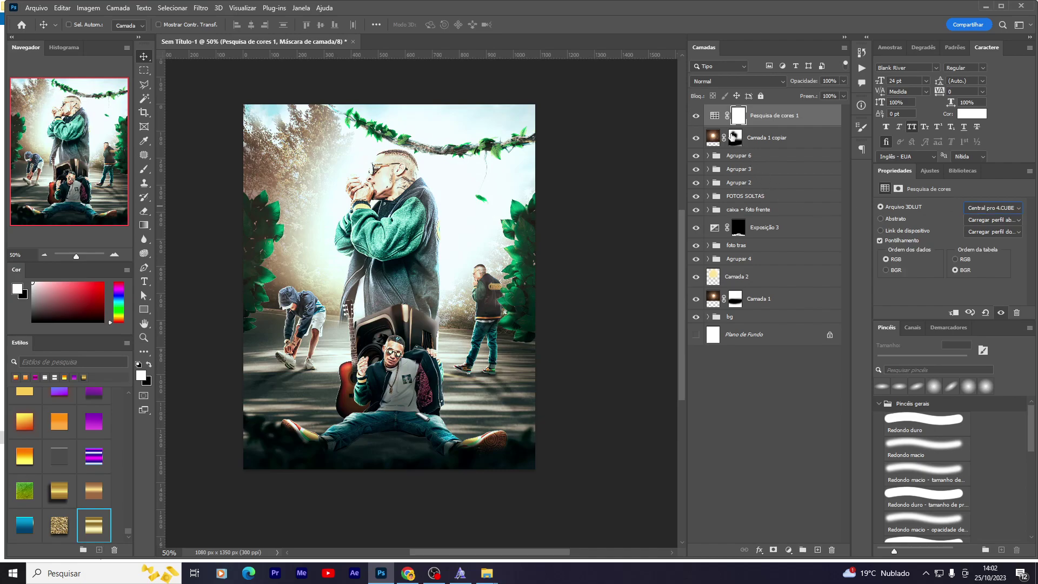
left_click(697, 116)
left_click(709, 317)
left_click(750, 384)
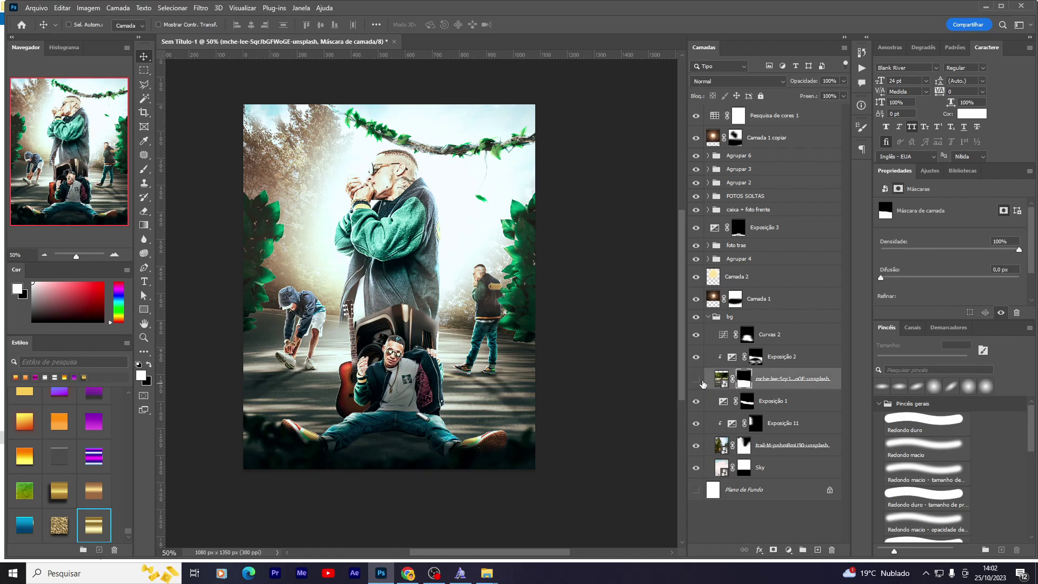
left_click(696, 379)
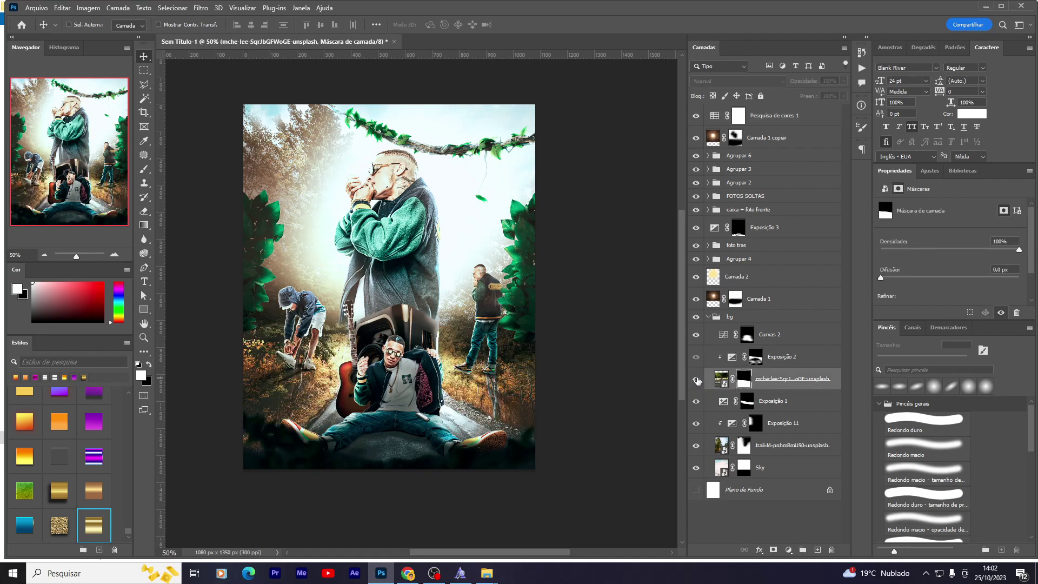
left_click(141, 71)
left_click_drag(220, 313, 576, 466)
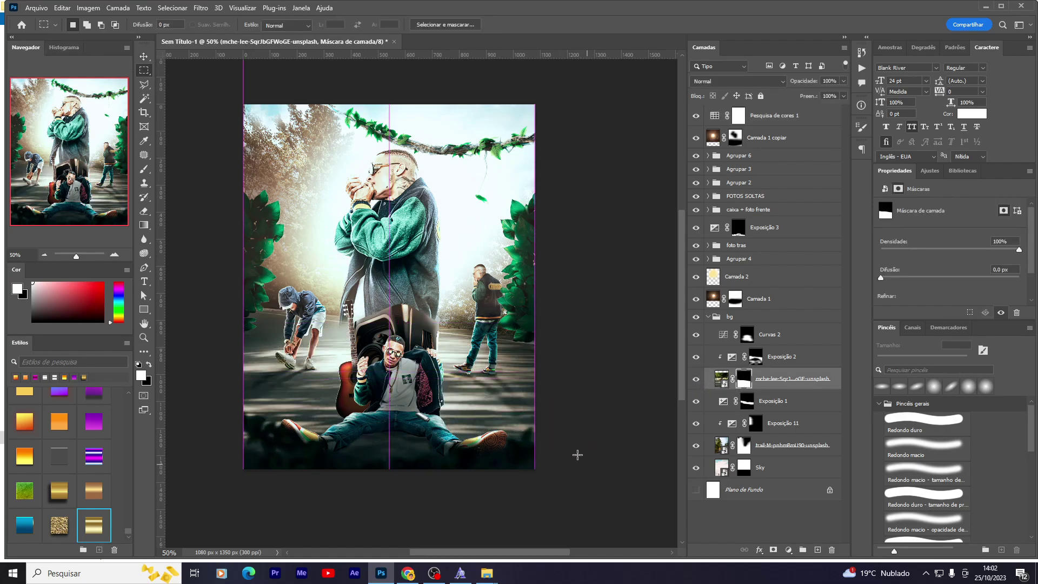
scroll(534, 336, "left", 6)
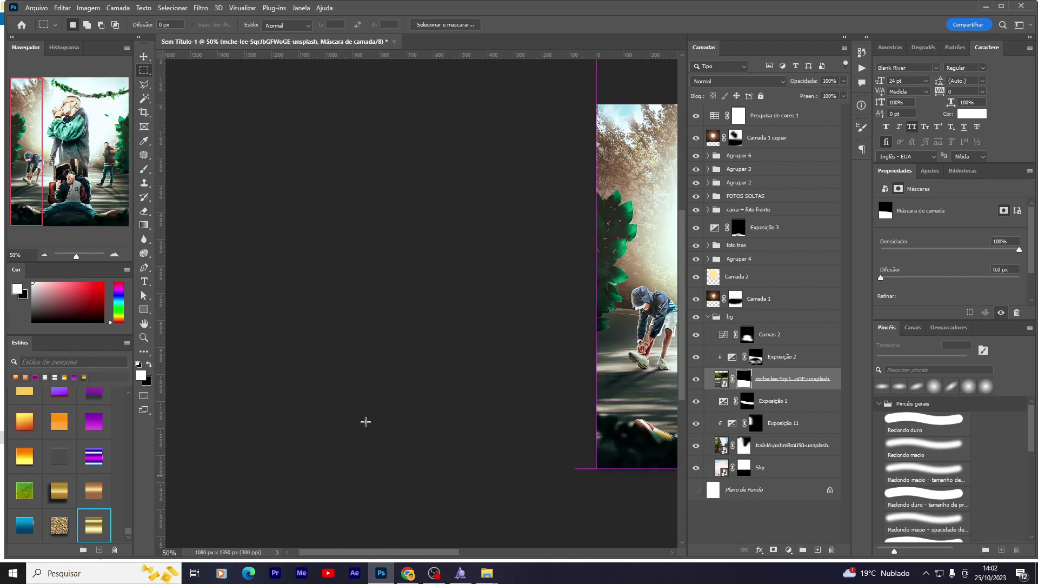
scroll(364, 422, "right", 5)
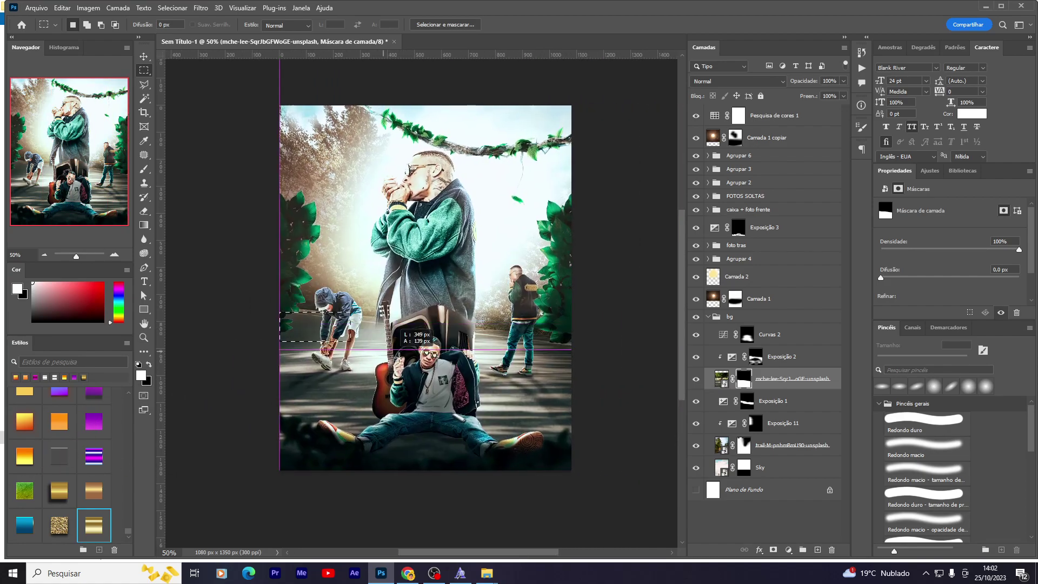
left_click_drag(276, 315, 631, 492)
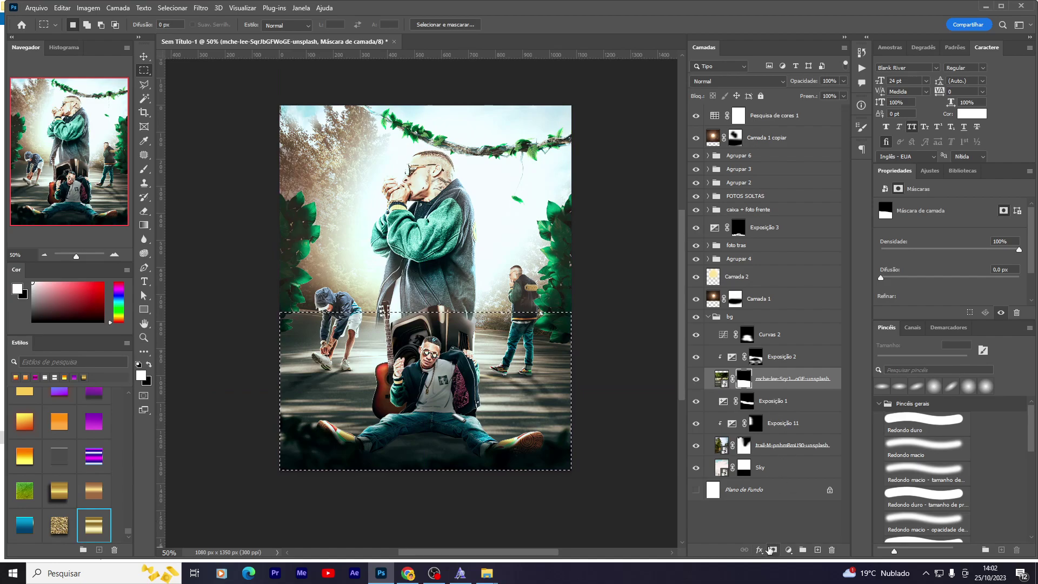
key("Delete")
right_click(744, 381)
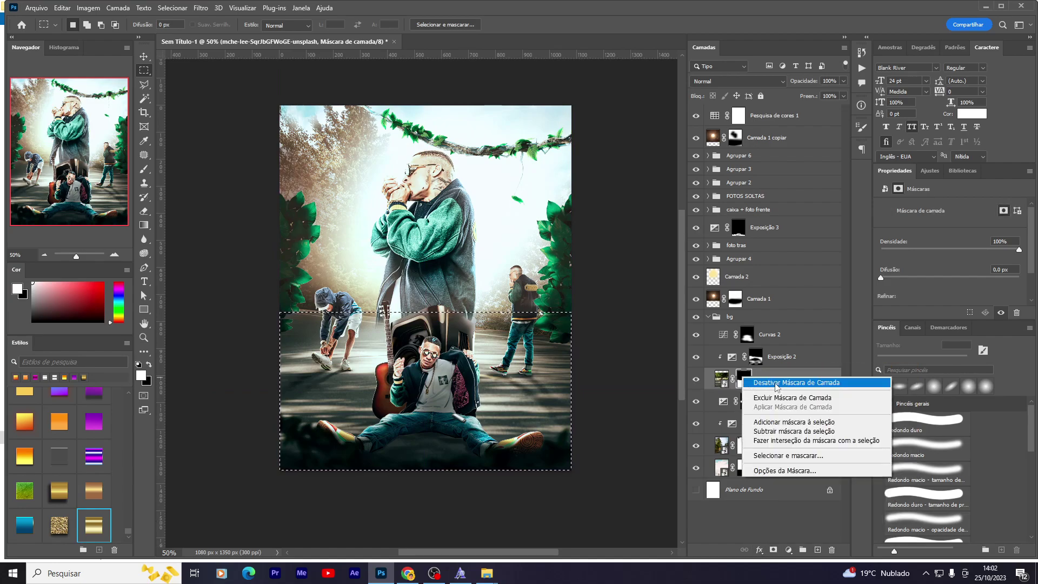
left_click(751, 382)
right_click(771, 378)
left_click(849, 232)
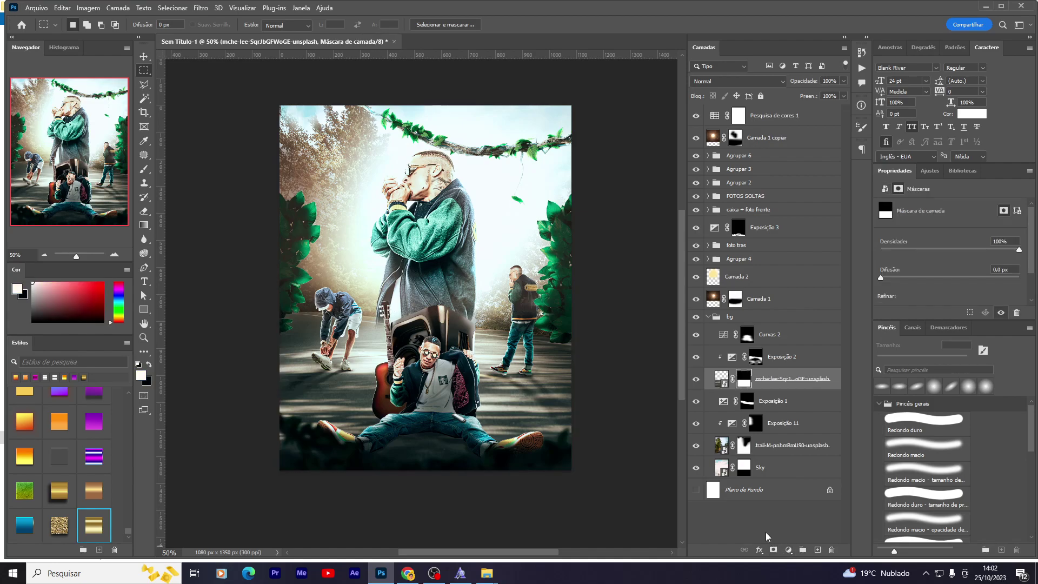
key("v")
key("w")
left_click(401, 342)
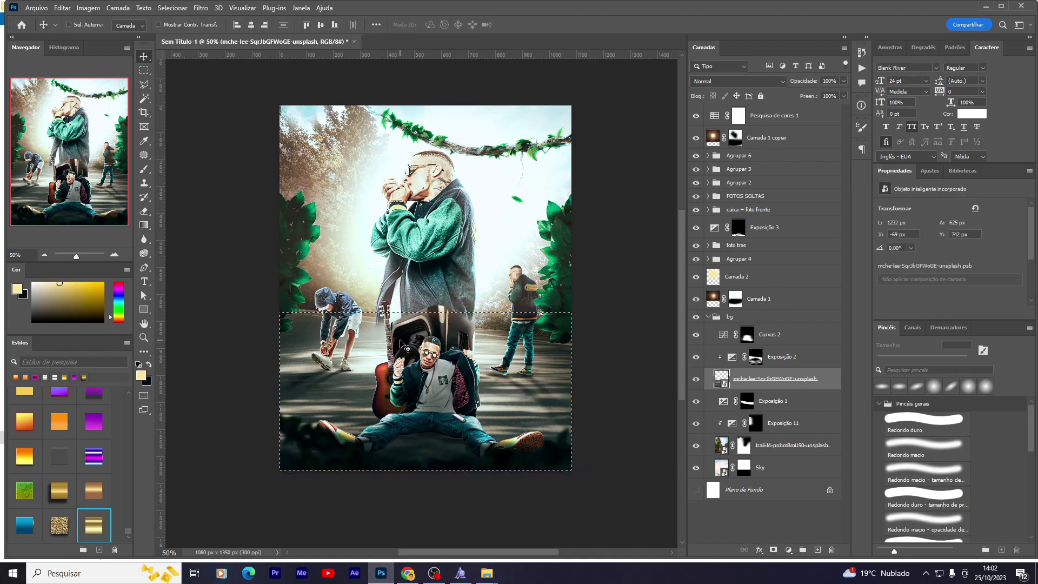
key("v")
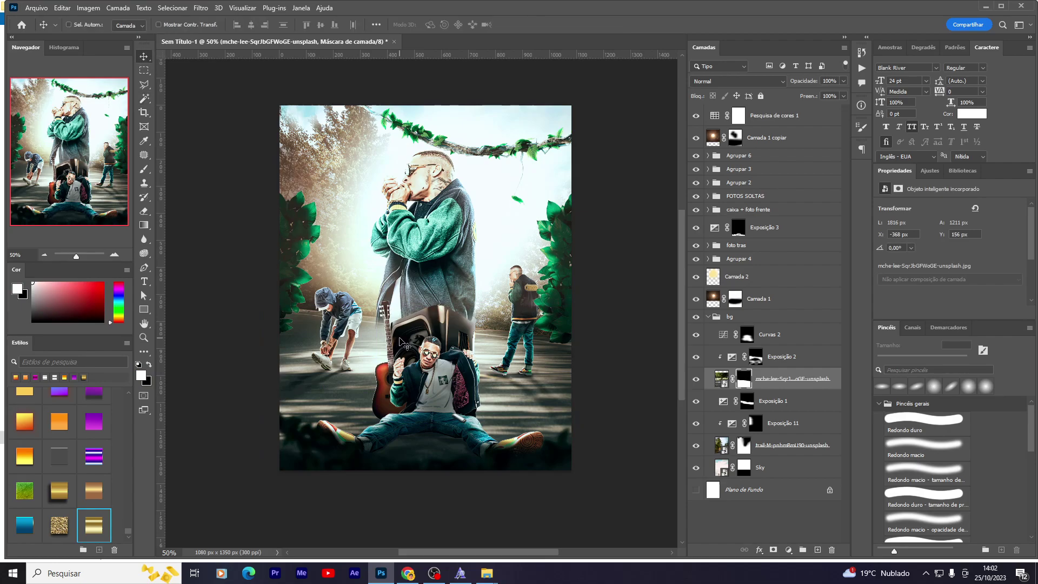
scroll(414, 335, "down", 2)
scroll(428, 324, "up", 4)
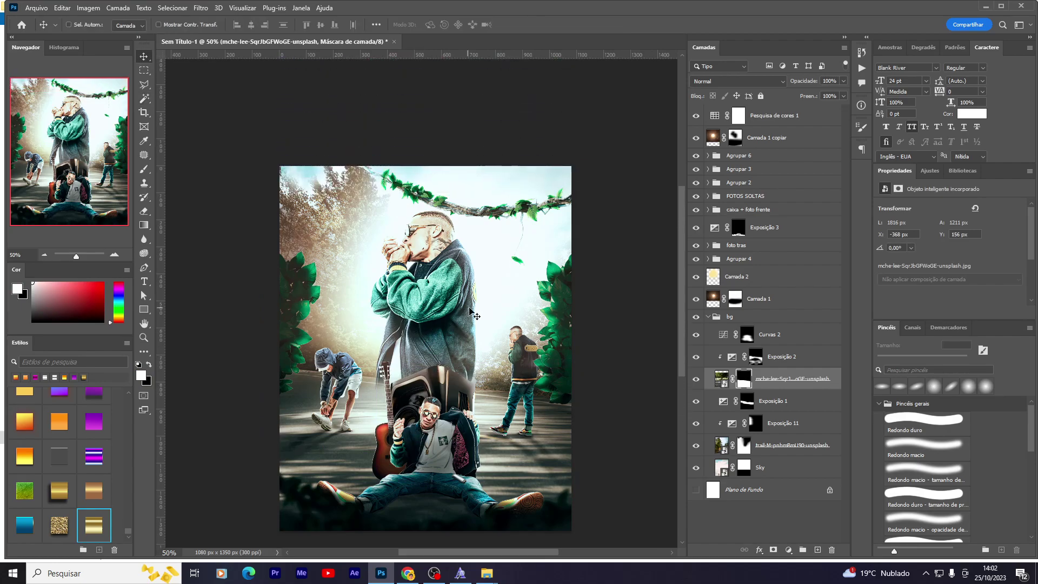
scroll(428, 324, "right", 3)
left_click(695, 117)
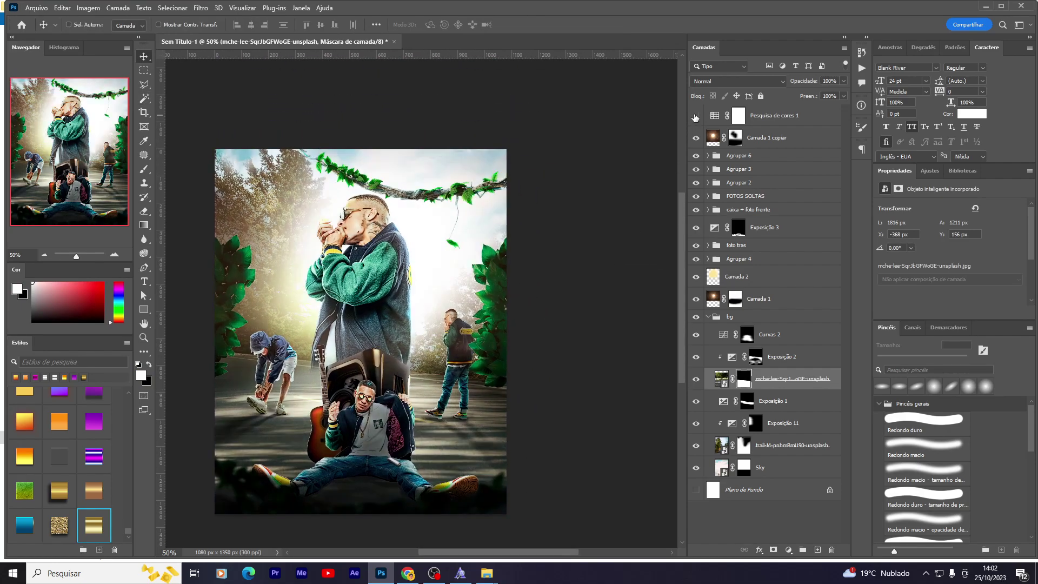
Step: Switch the Pesquisa de cores 1 lookup to FuturisticBleak.3DL and lower its opacity to 47%
left_click(797, 134)
left_click(773, 115)
left_click(987, 212)
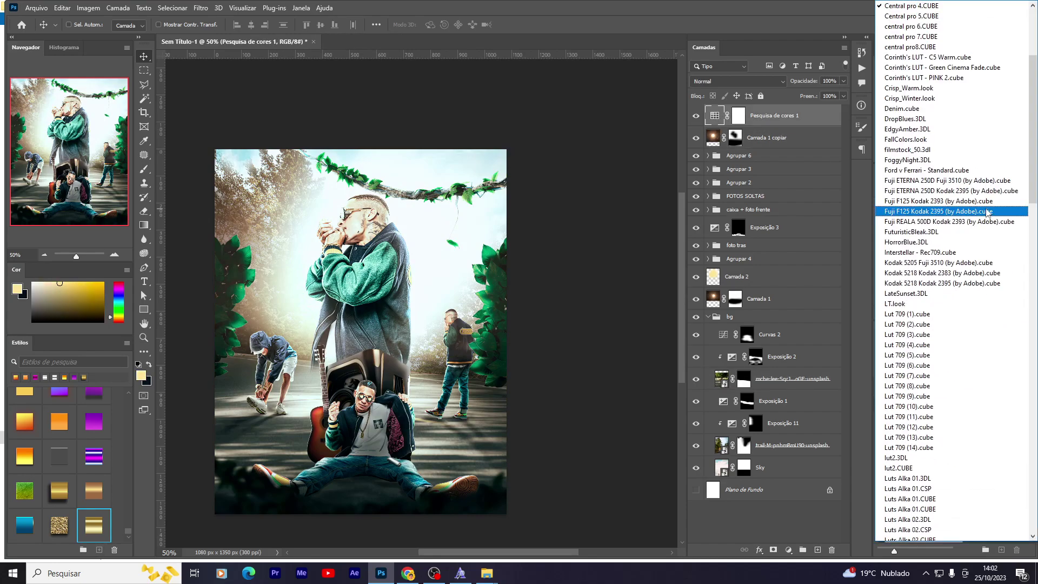
scroll(985, 206, "down", 1)
scroll(985, 207, "down", 2)
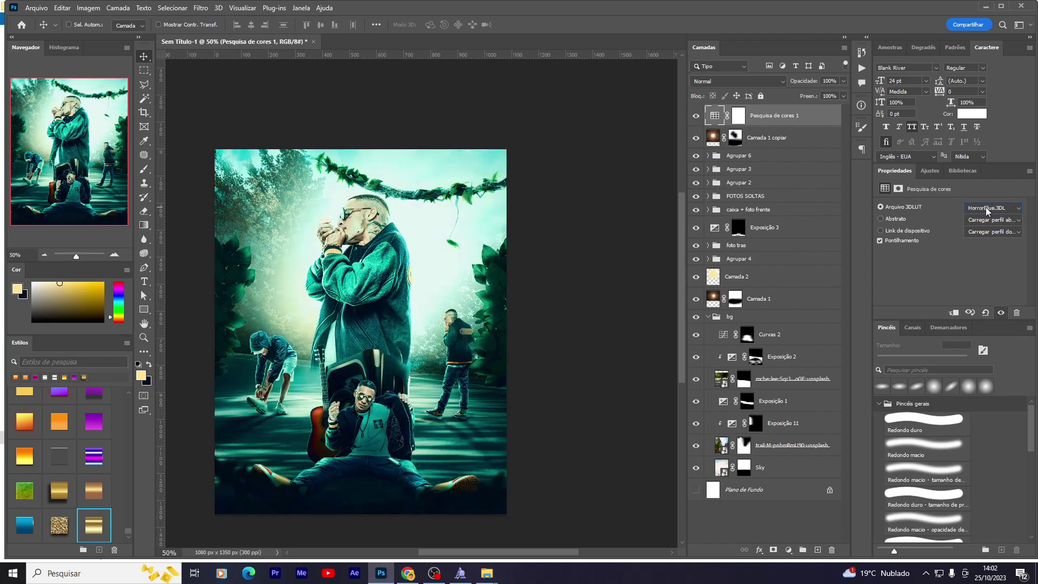
scroll(985, 206, "down", 1)
scroll(985, 206, "up", 1)
scroll(985, 206, "up", 1)
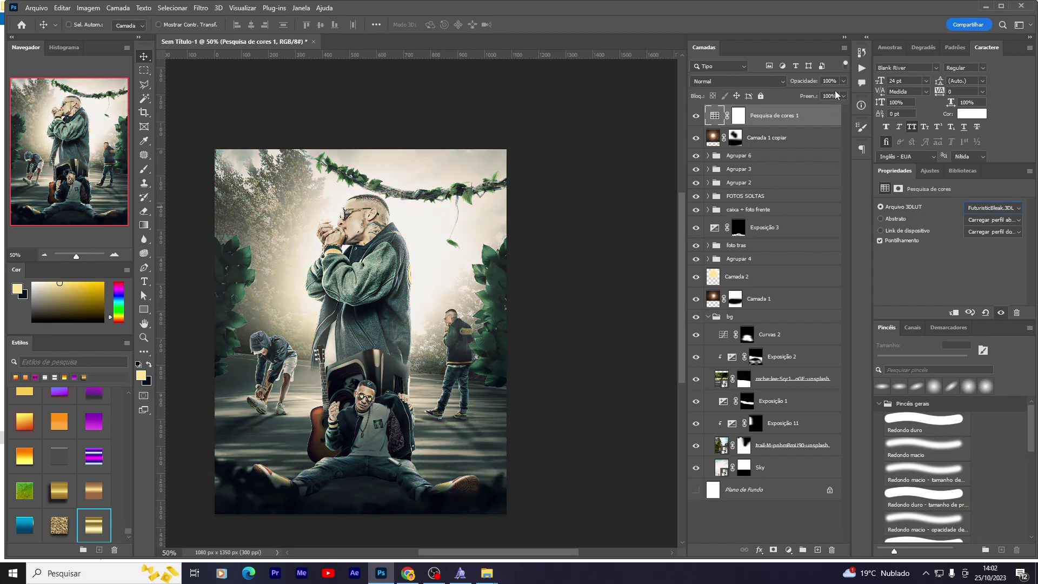
left_click_drag(808, 96, 810, 93)
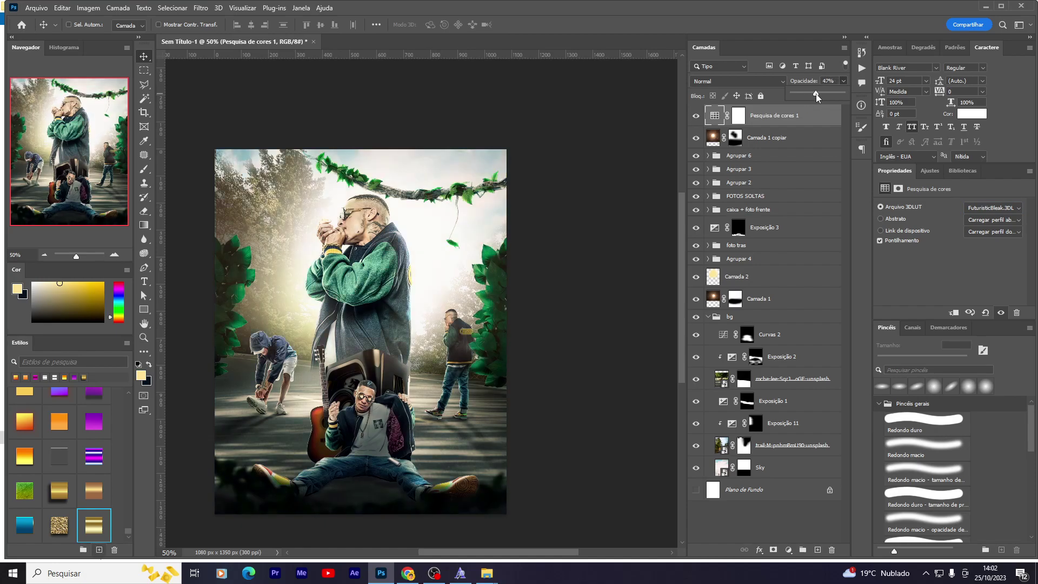
left_click(766, 183)
Step: Find the hanging vine among the plant groups and convert Agrupar 4 into a smart object
left_click(708, 169)
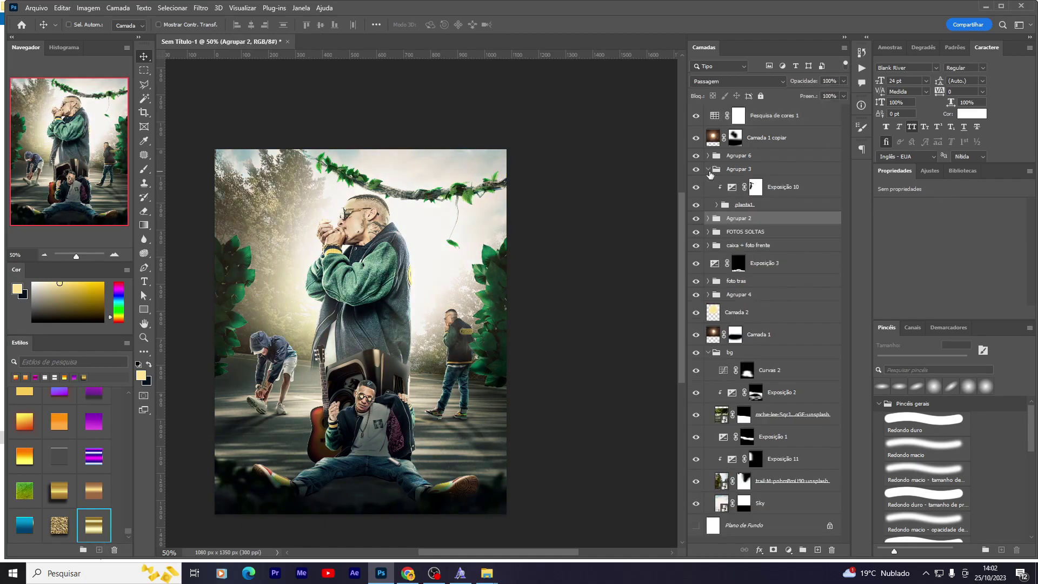
left_click(708, 219)
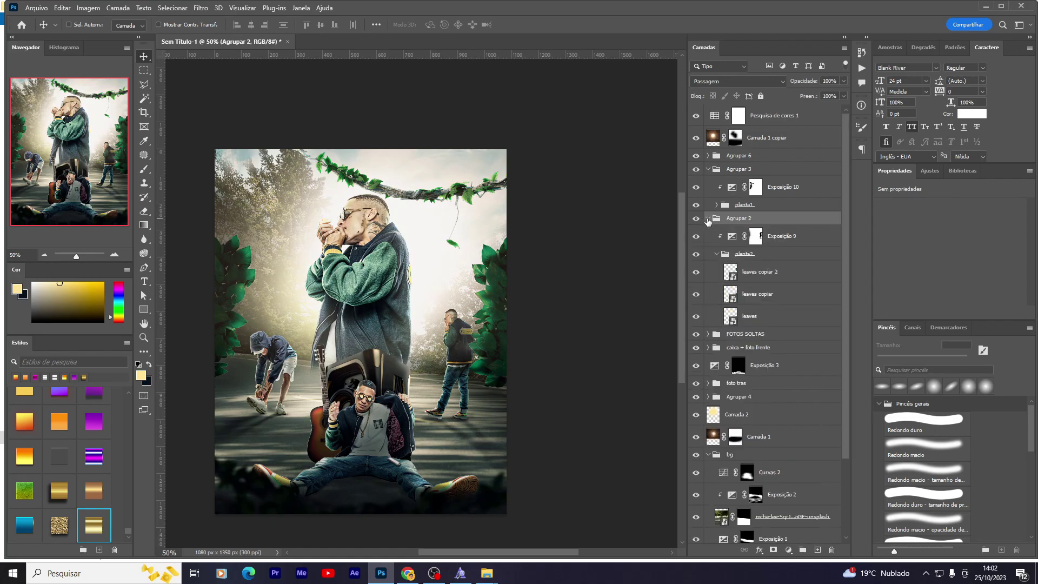
left_click(708, 169)
left_click(696, 155)
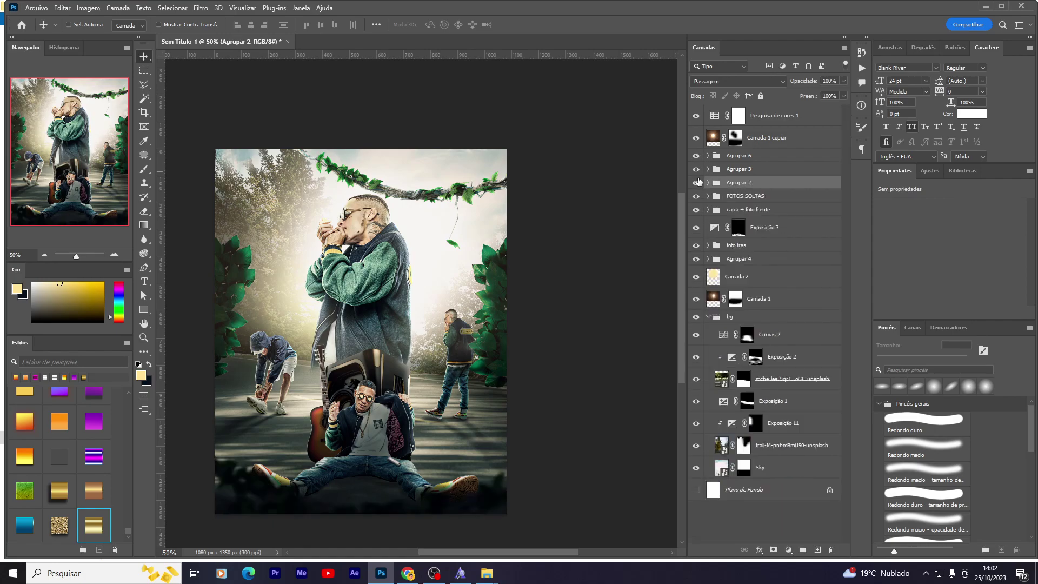
left_click(697, 197)
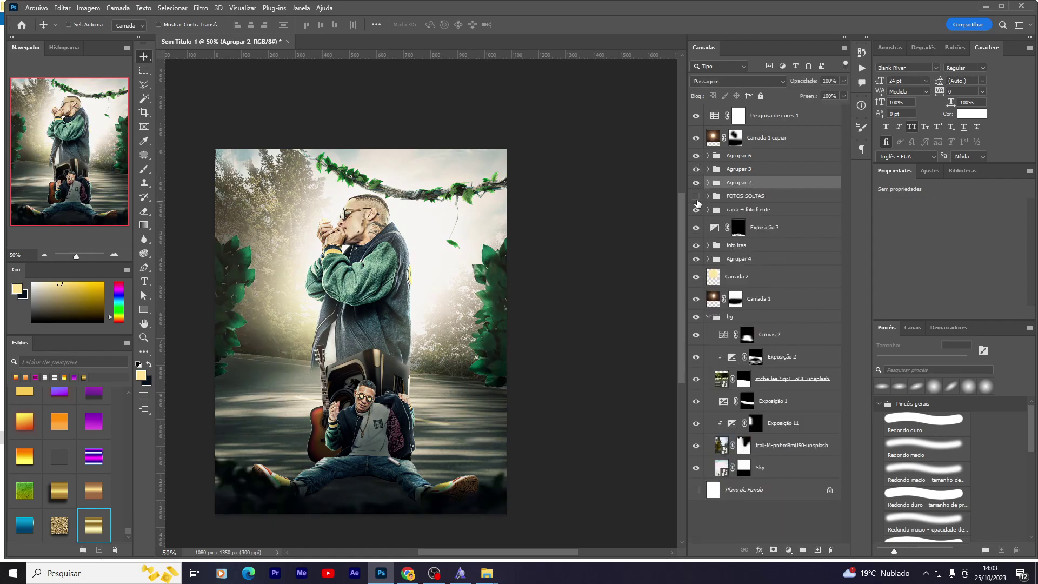
left_click(696, 258)
right_click(738, 259)
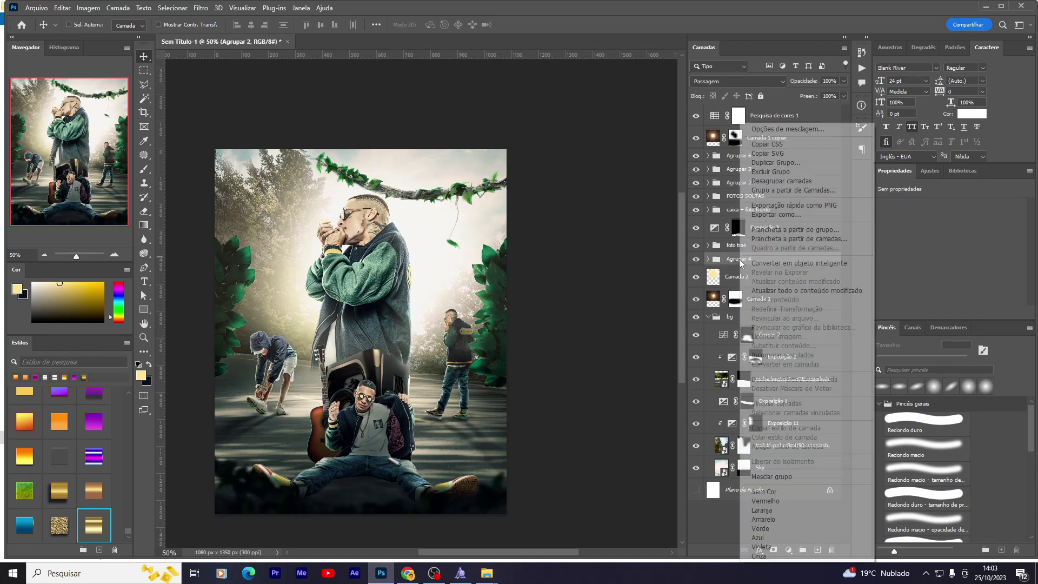
left_click(779, 262)
Step: Gaussian-blur the vine smart object, enlarge it to about 155% and move it lower on the poster
left_click(201, 7)
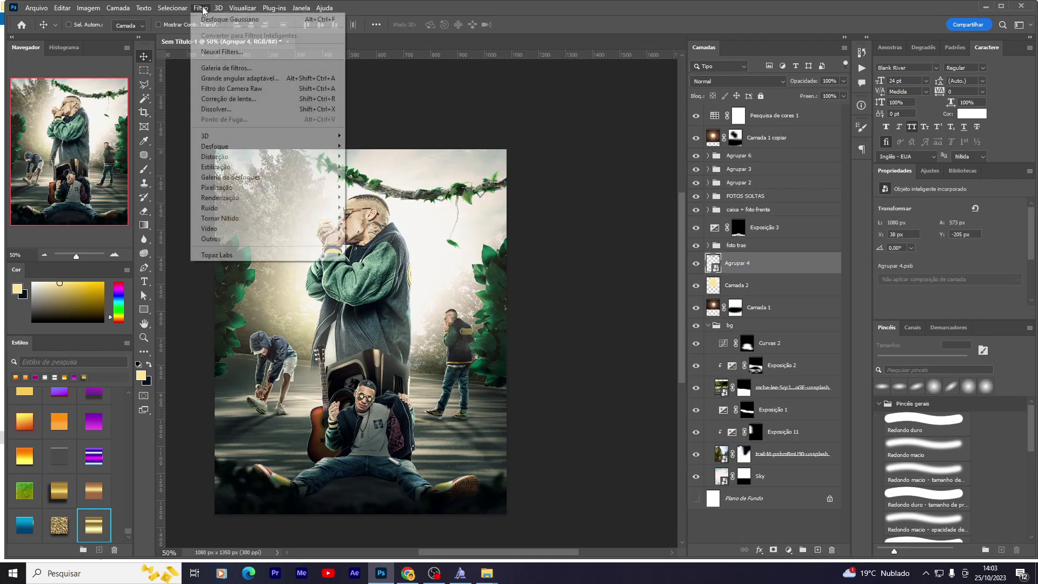
mouse_move(268, 146)
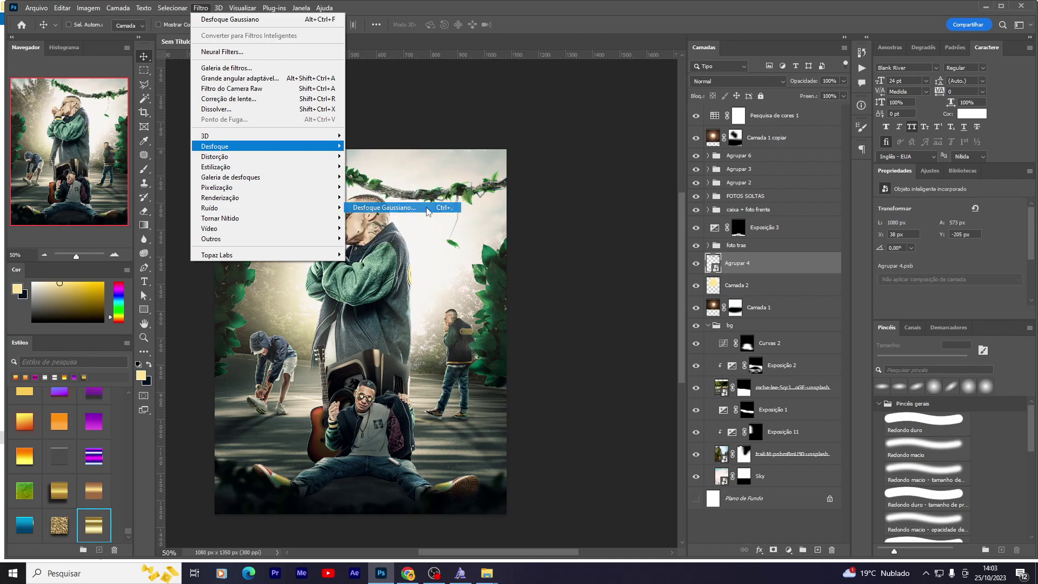
left_click(411, 207)
key("Escape")
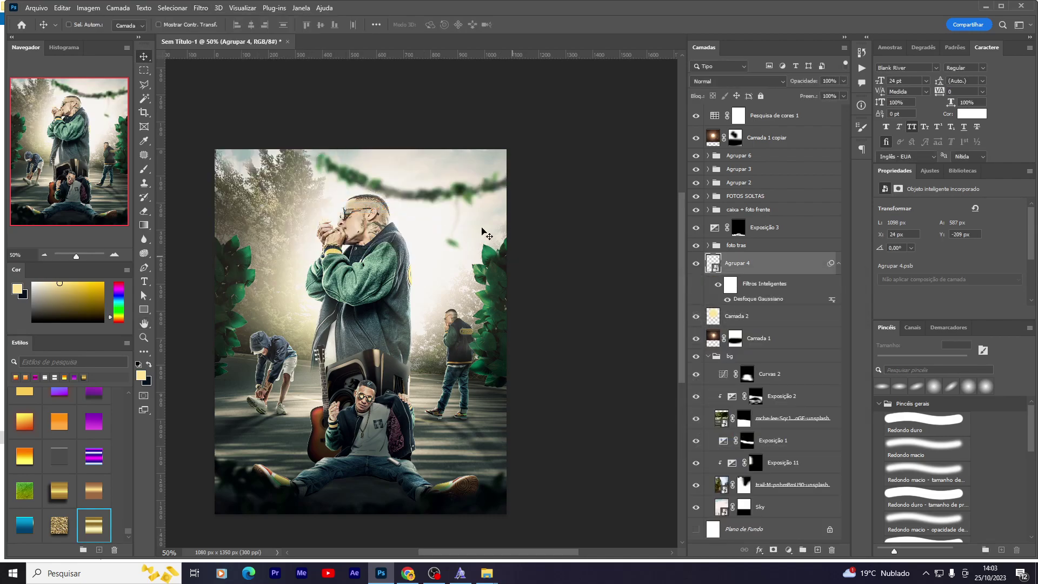
key("ctrl+t")
key("Return")
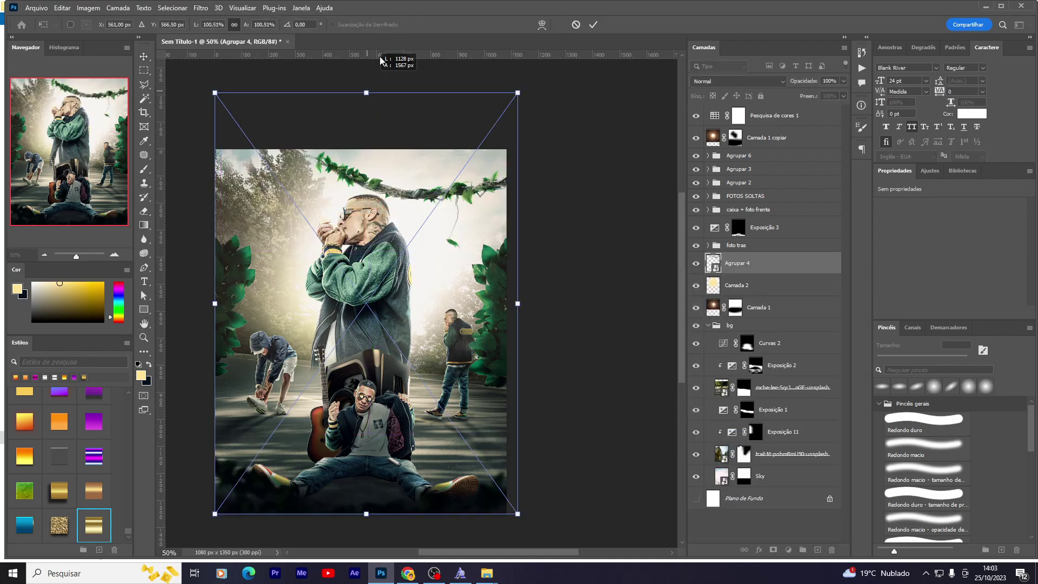
left_click_drag(366, 92, 382, 32)
left_click_drag(412, 186, 420, 369)
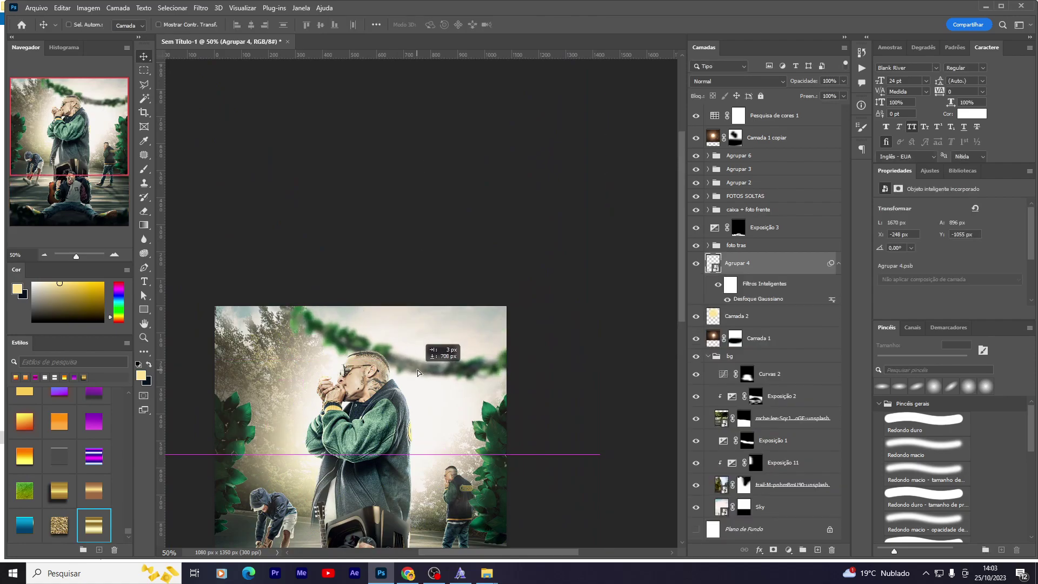
key("Return")
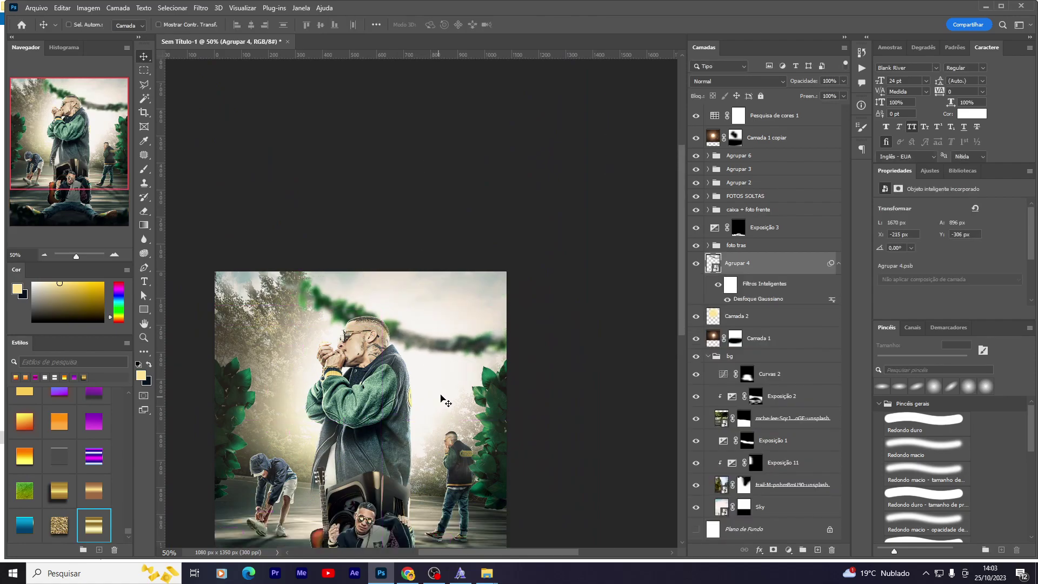
scroll(445, 400, "down", 3)
scroll(445, 400, "down", 3)
left_click(784, 484)
Step: Convert the trail road photo into a smart object with a 0.9 px Gaussian blur
left_click(696, 485)
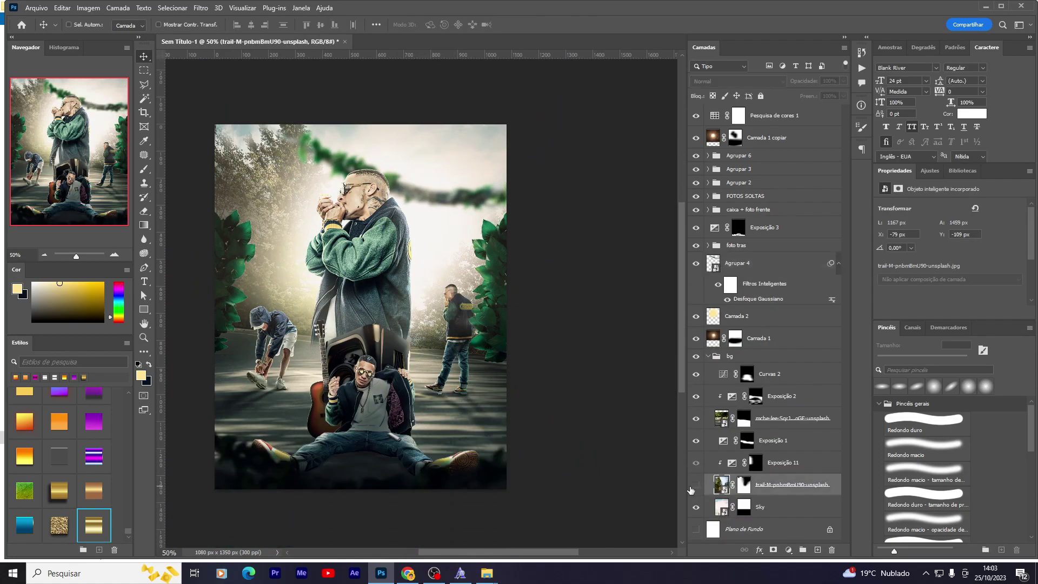
right_click(767, 484)
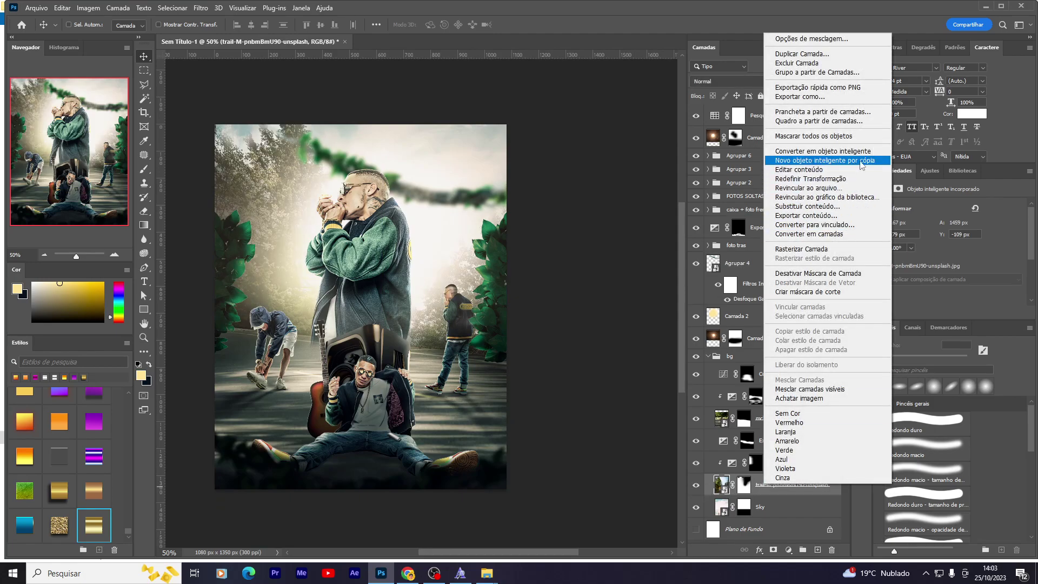
left_click(843, 151)
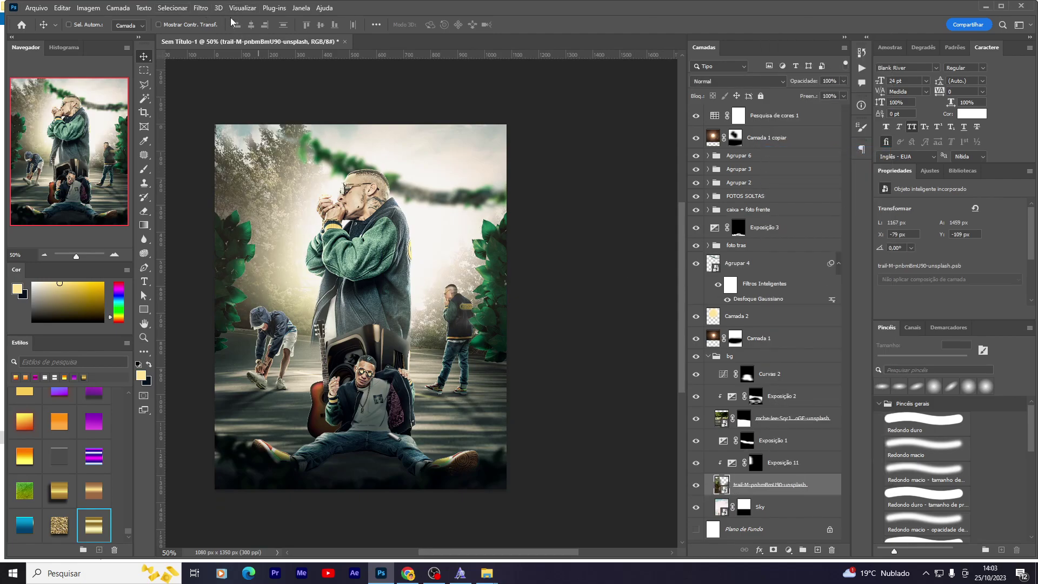
left_click(201, 8)
mouse_move(267, 146)
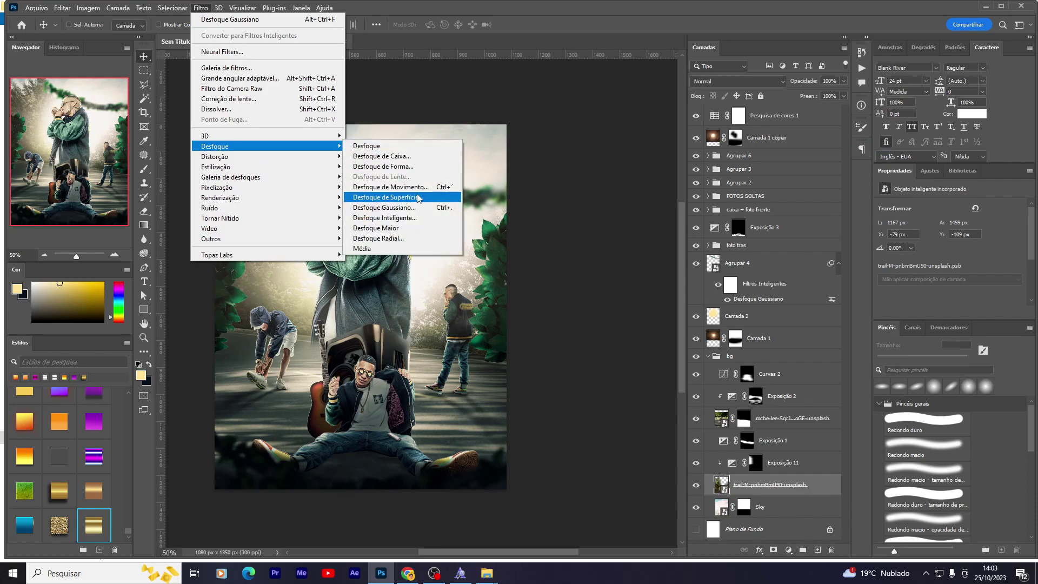
left_click(385, 208)
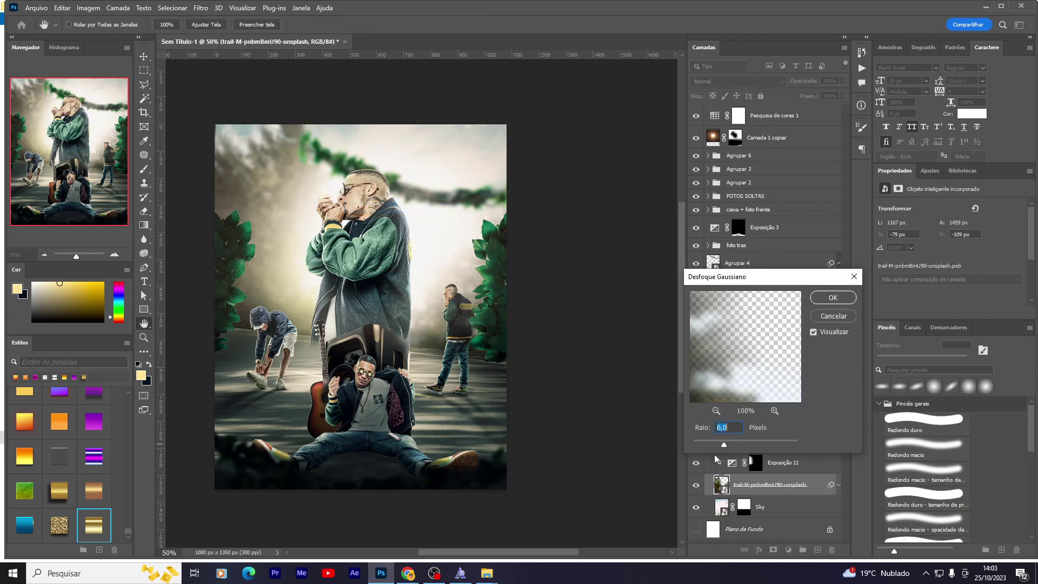
left_click_drag(699, 447, 699, 447)
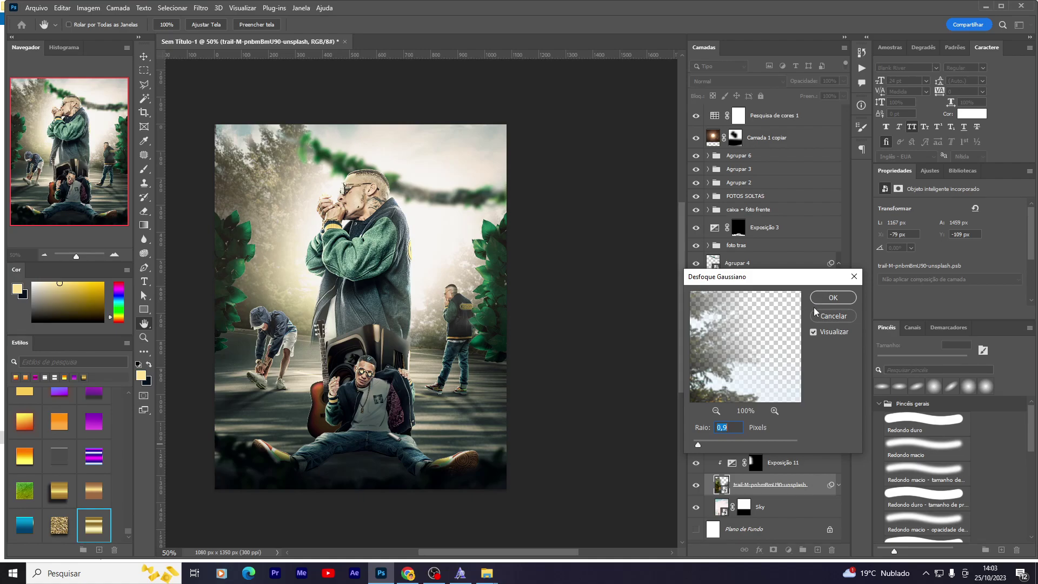
left_click(824, 298)
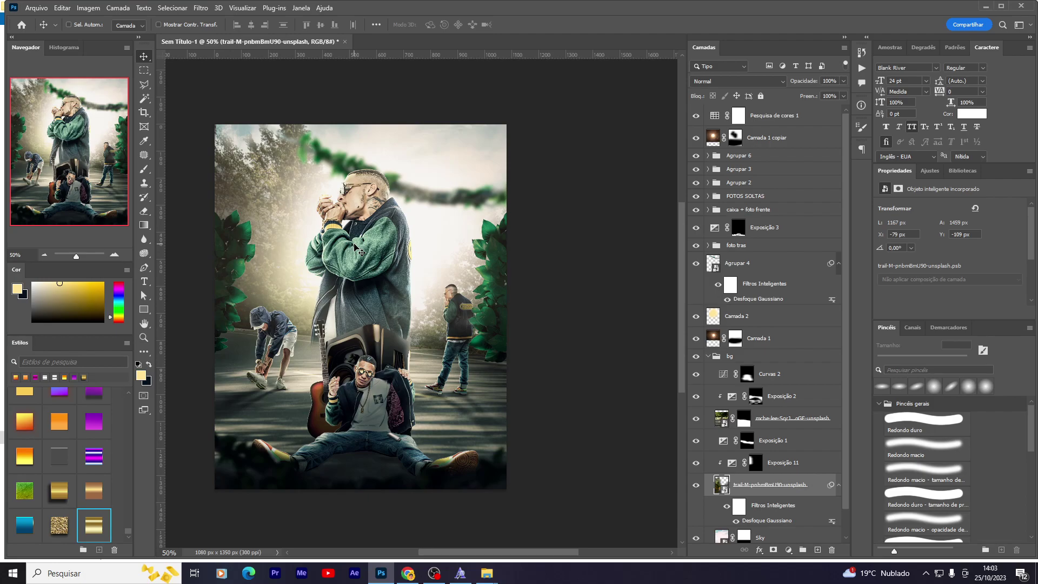
Step: Lower the first colour lookup layer's opacity to about 39%
left_click(696, 115)
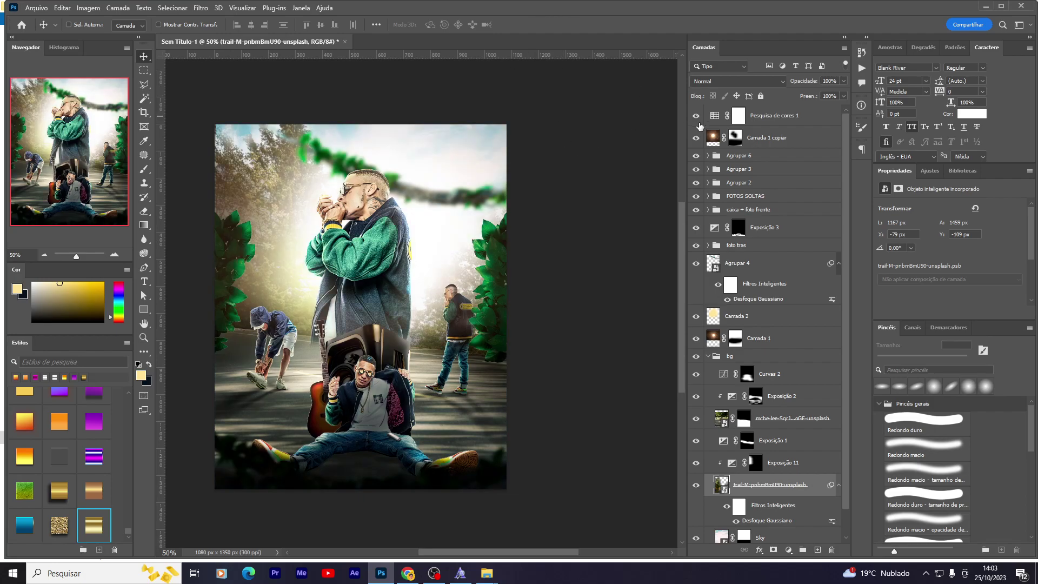
left_click(767, 115)
left_click_drag(843, 80, 838, 85)
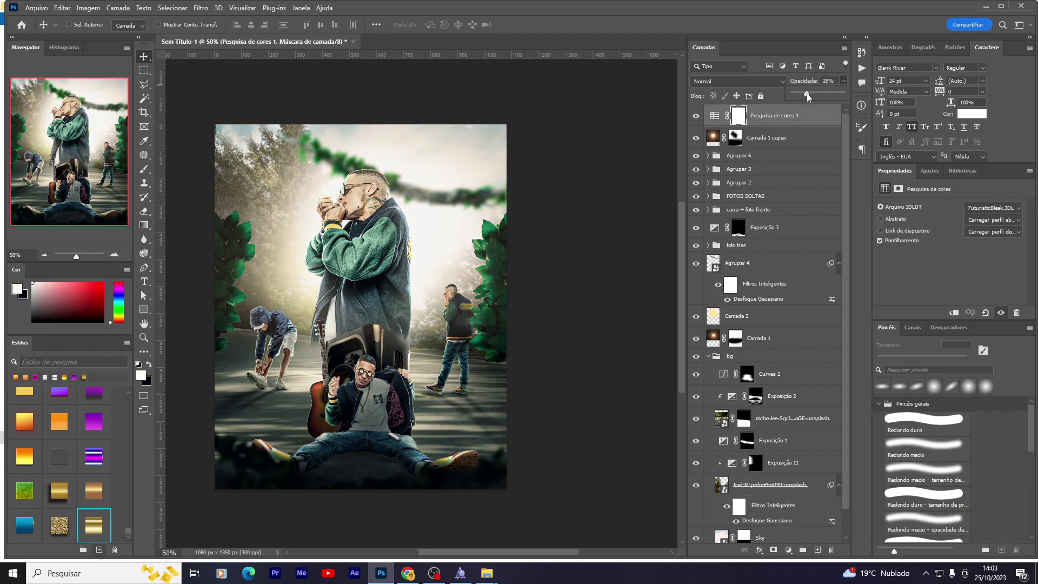
Step: Add a second Color Lookup layer using the Central pro 5.CUBE 3DLUT file
left_click(788, 549)
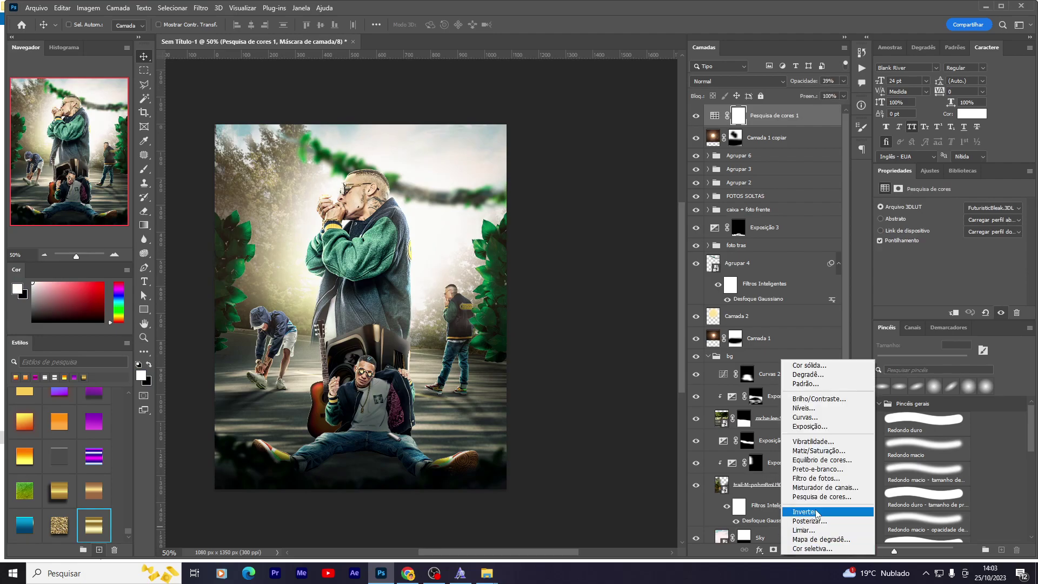
left_click(811, 496)
left_click(992, 208)
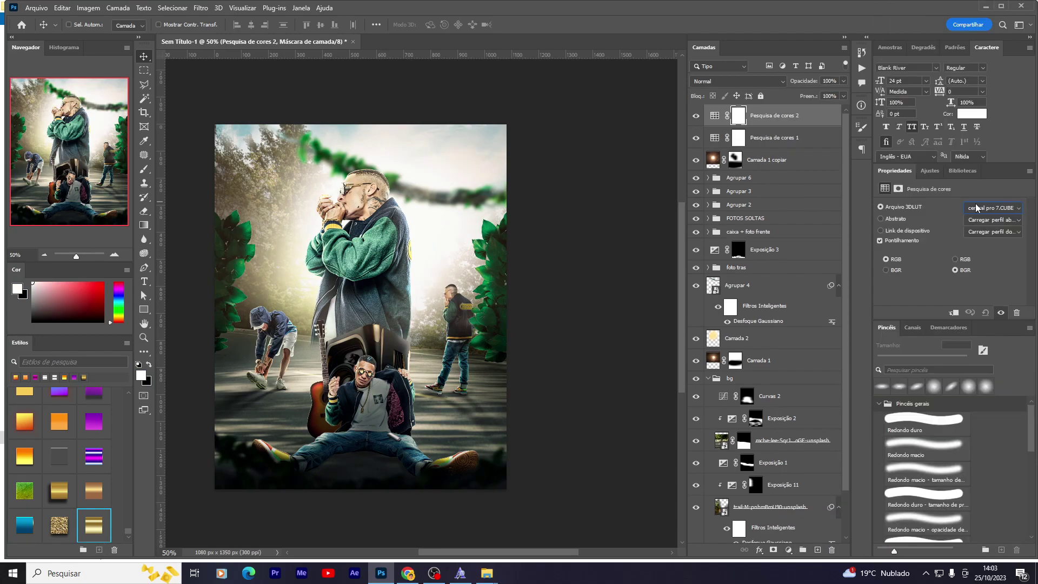
scroll(975, 202, "down", 1)
scroll(975, 202, "down", 1)
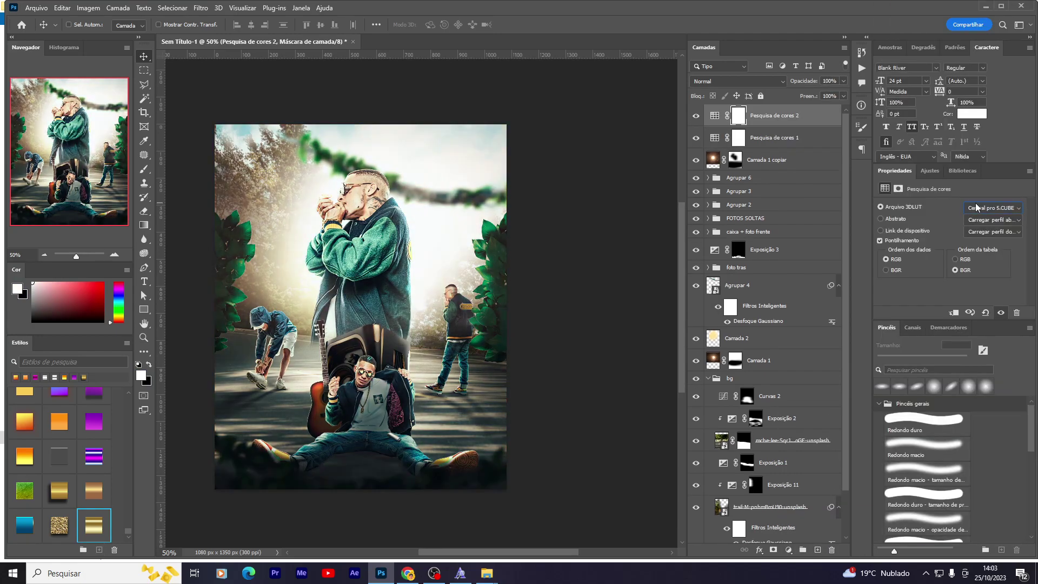
scroll(976, 203, "down", 1)
scroll(976, 202, "down", 1)
Step: Toggle the new grade off and on to compare, then select Camada 1 copiar
left_click(705, 119)
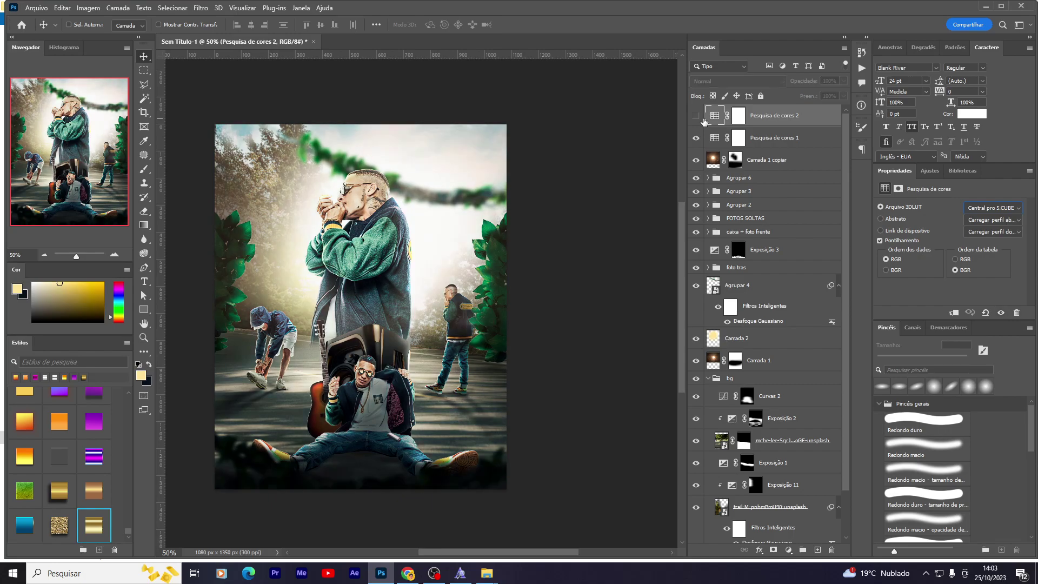
left_click(696, 116)
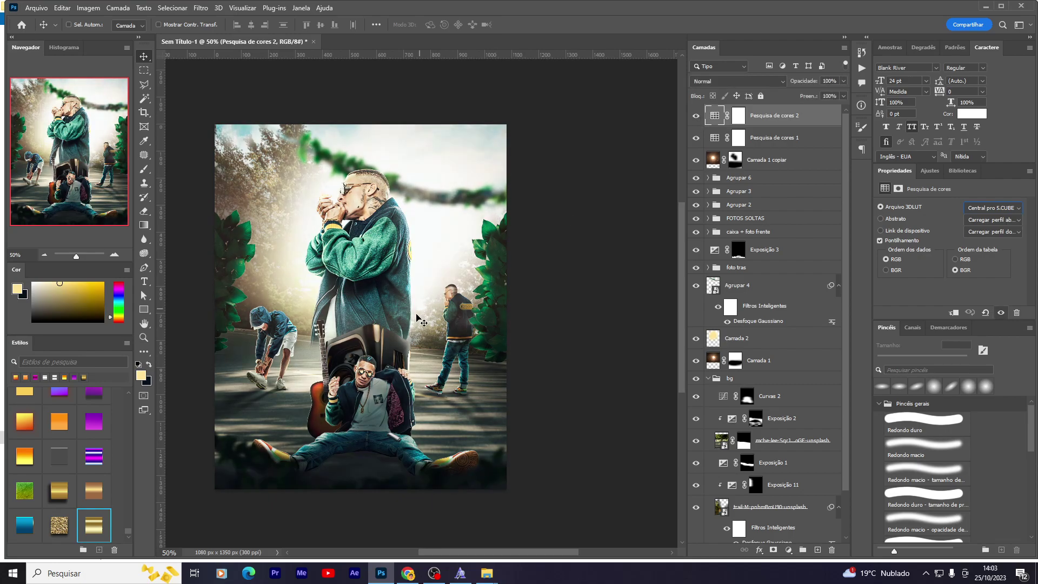
left_click(763, 162)
mouse_move(487, 573)
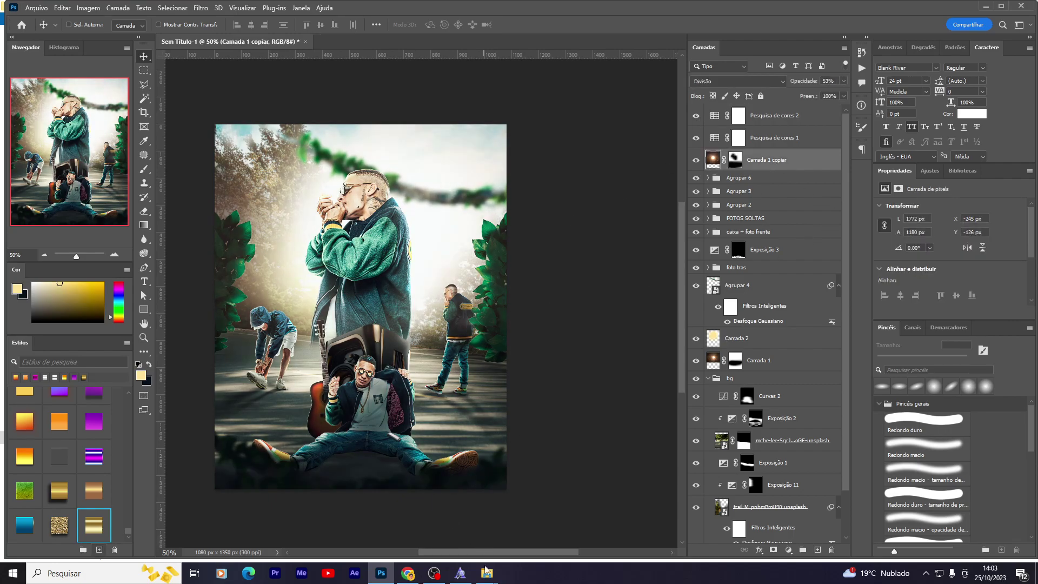
left_click(528, 529)
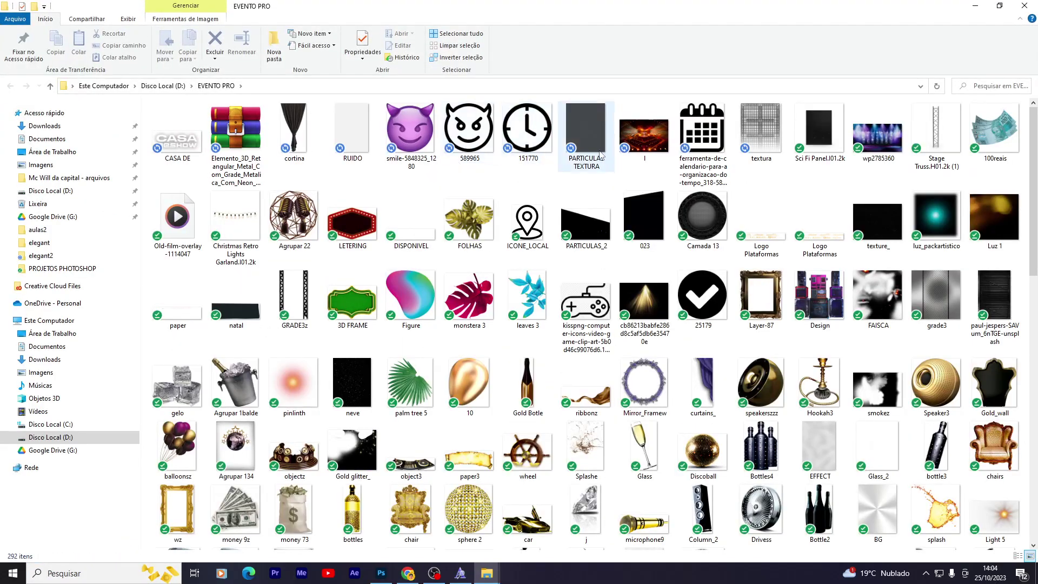
Step: Place the PARTICULAS TEXTURA image on the poster, blended in Divisão (Divide) mode
left_click_drag(595, 150, 412, 446)
key("Return")
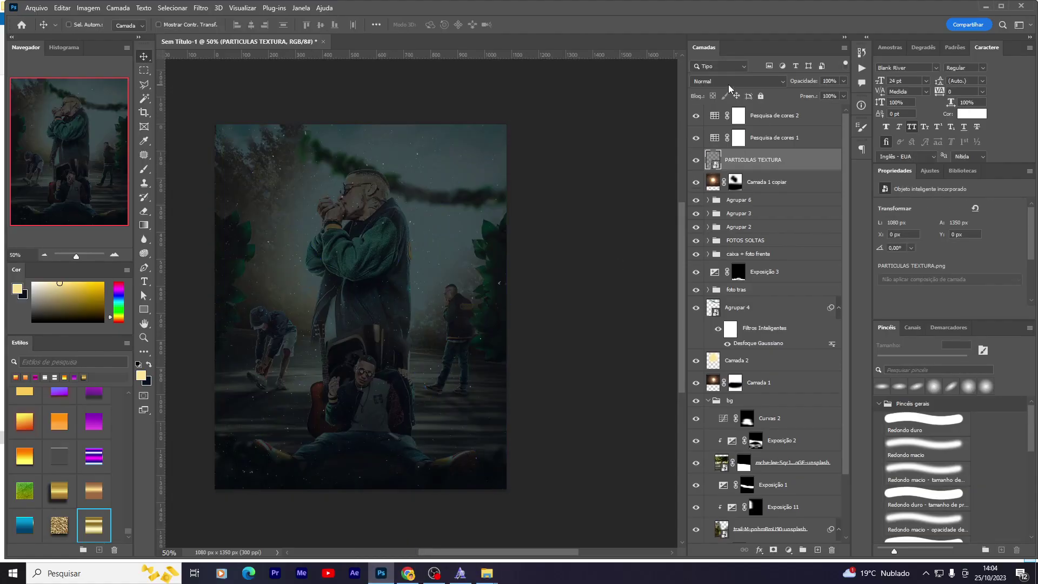
left_click(728, 80)
left_click(719, 177)
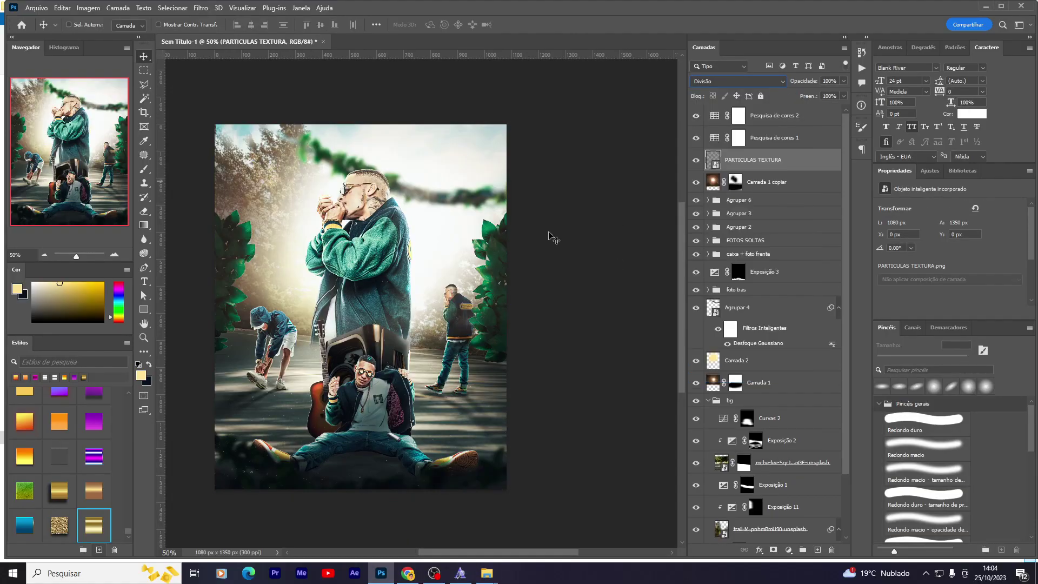
scroll(399, 323, "down", 2)
scroll(398, 323, "down", 2)
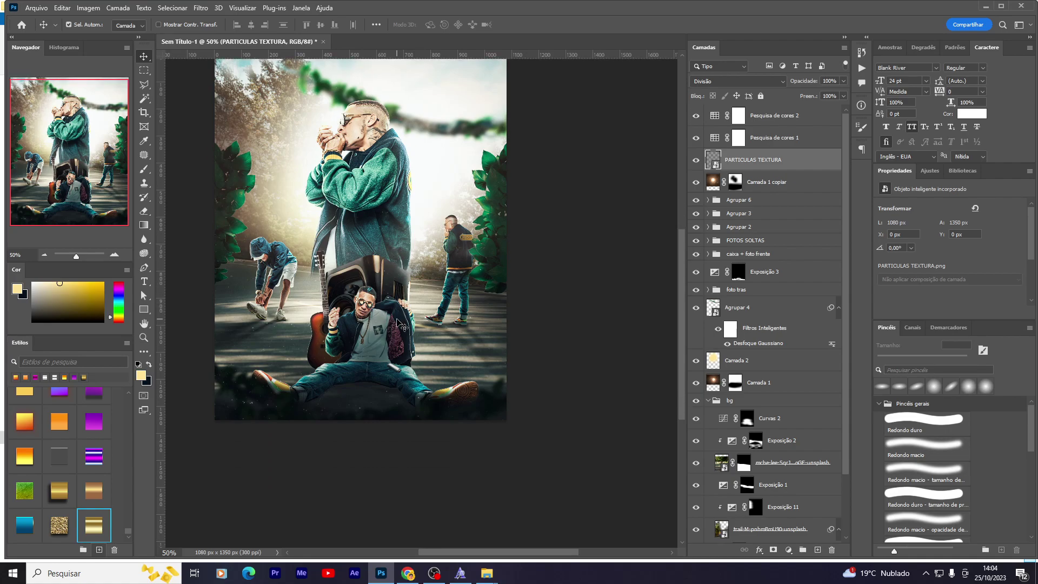
scroll(398, 323, "up", 1)
left_click_drag(398, 324, 478, 315)
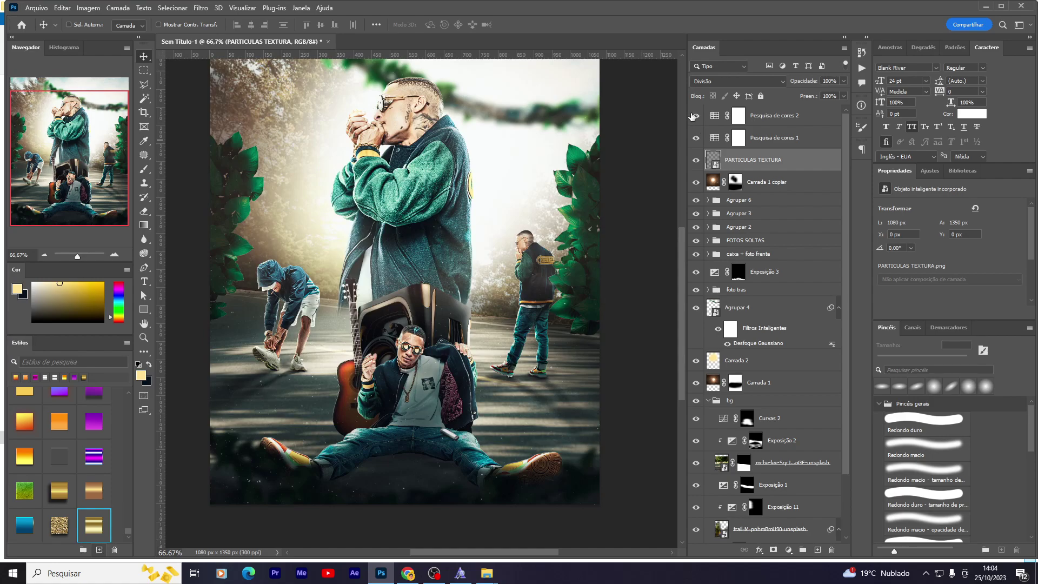
Step: Compare the grades, then add a third Color Lookup adjustment above the second
left_click(696, 116)
left_click(738, 115)
left_click(789, 550)
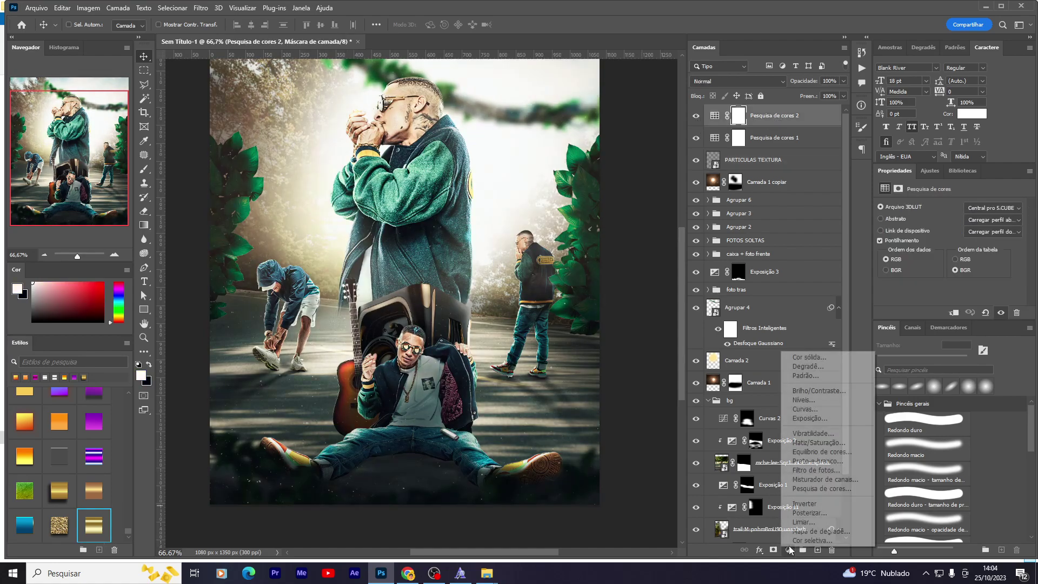
left_click(821, 489)
Step: Try several Luts Alka presets and settle on Luts Alka 16.CSP
left_click(1000, 208)
left_click(1003, 213)
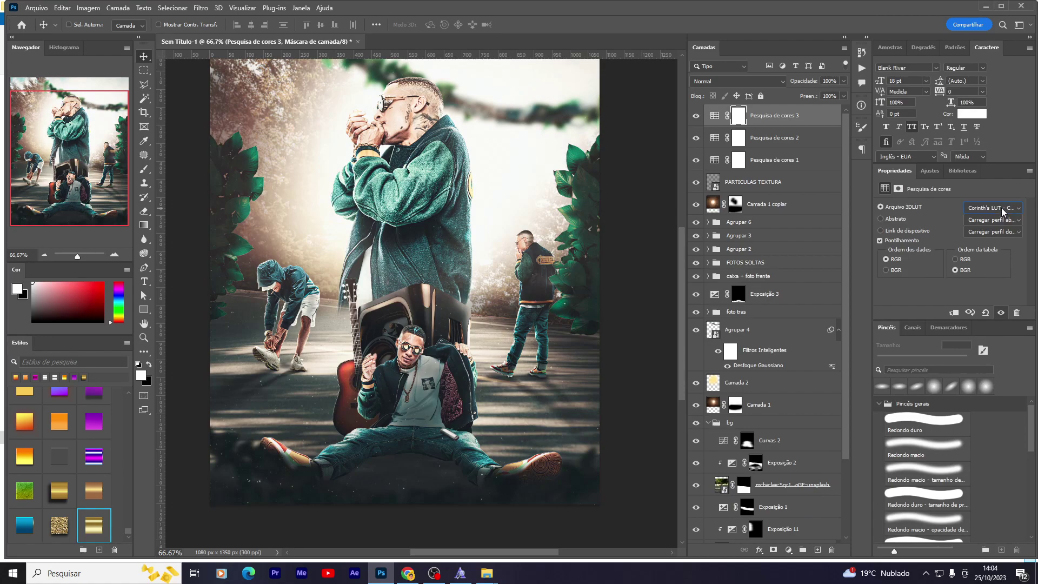
key("Down")
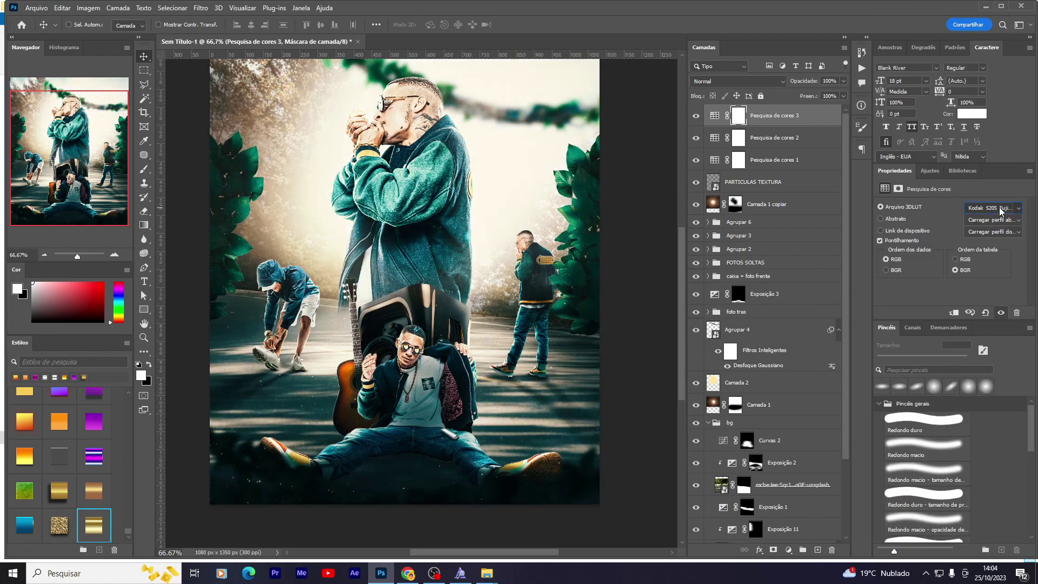
key("Down")
key("Down")
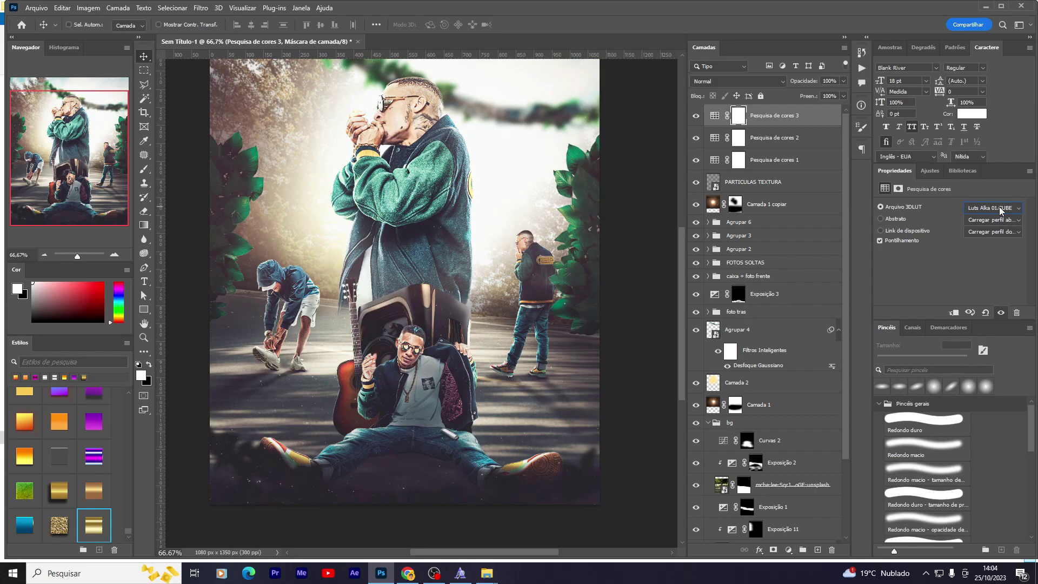
key("Down")
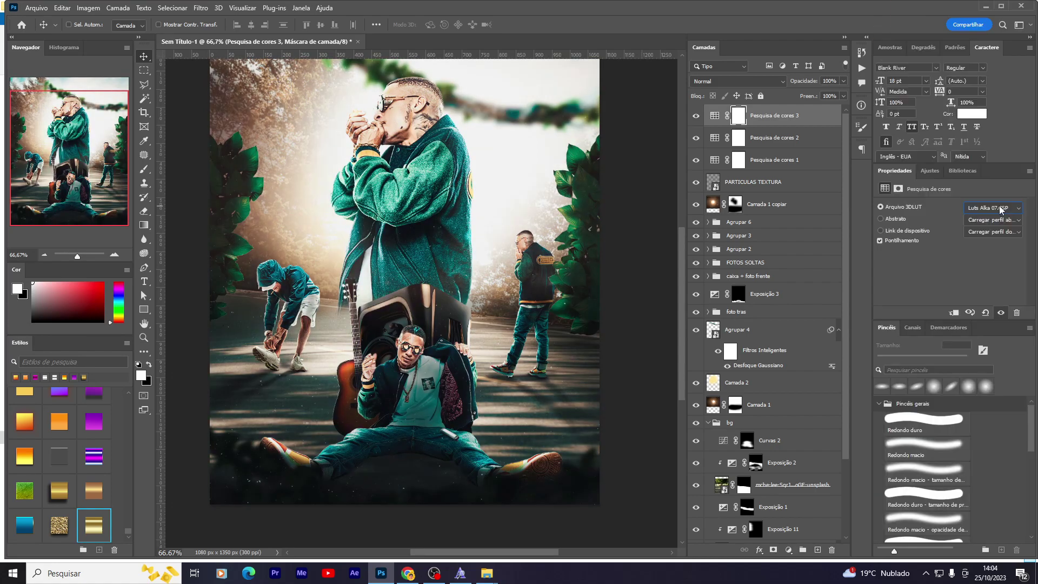
key("Down")
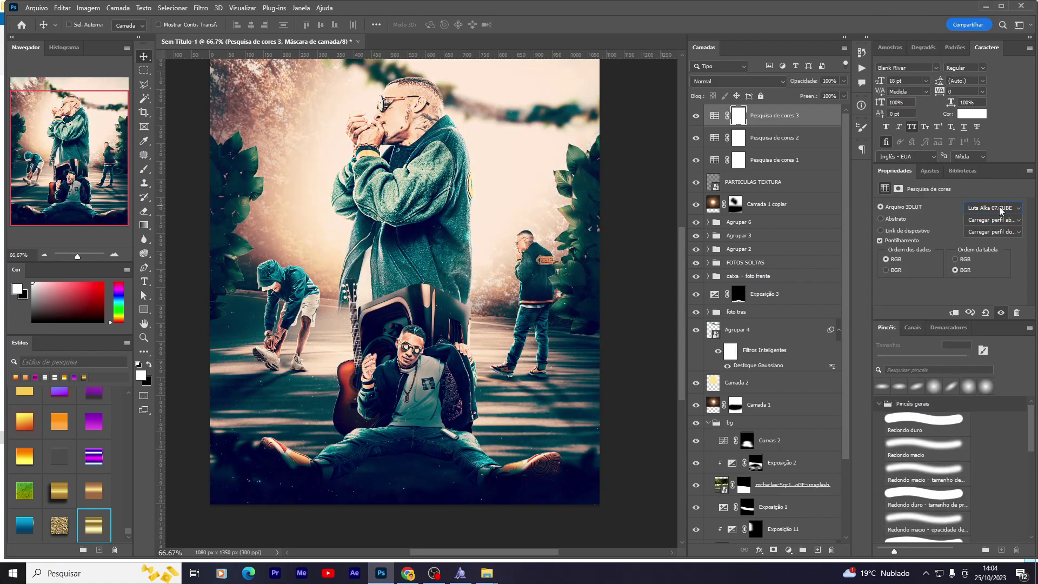
left_click(999, 206)
left_click(934, 326)
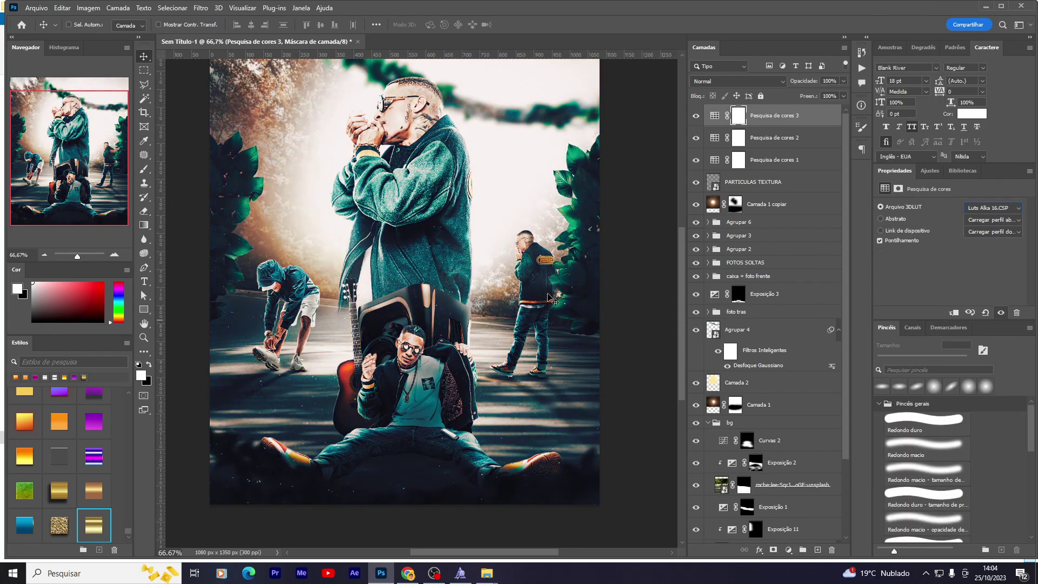
mouse_move(566, 336)
left_mouse_down()
mouse_move(547, 368)
mouse_move(565, 321)
left_mouse_up()
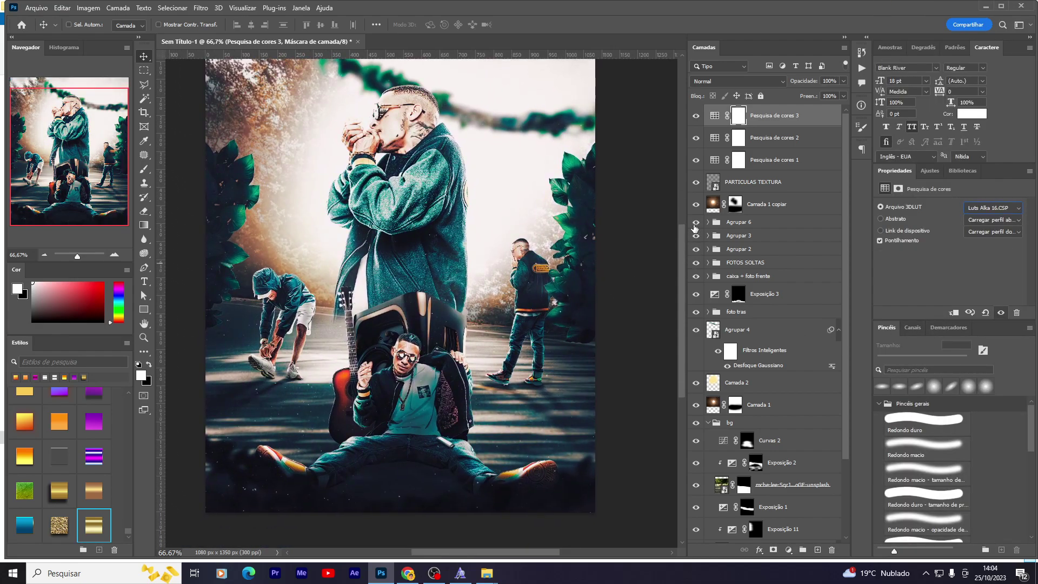
Step: Place the liana2 vine image along the poster's bottom edge
left_click(730, 225)
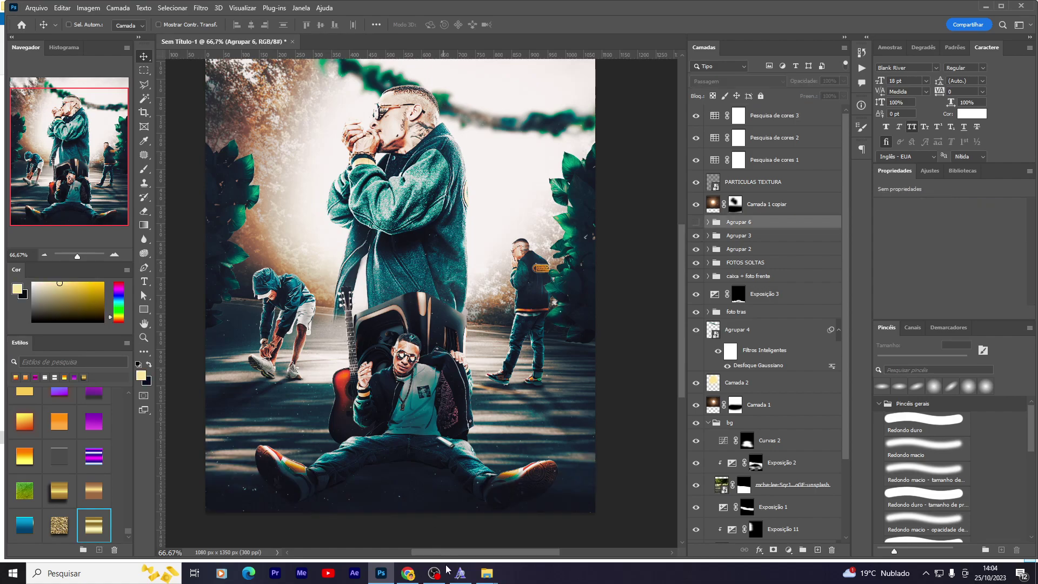
left_click(357, 519)
mouse_move(451, 411)
left_mouse_down()
mouse_move(417, 411)
mouse_move(440, 296)
mouse_move(451, 459)
left_mouse_up()
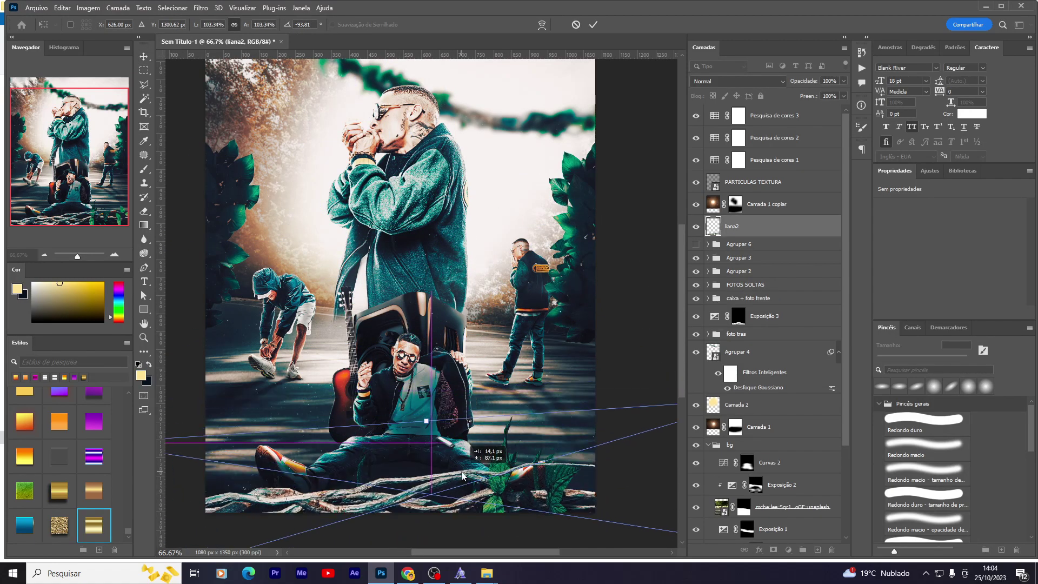
key("Return")
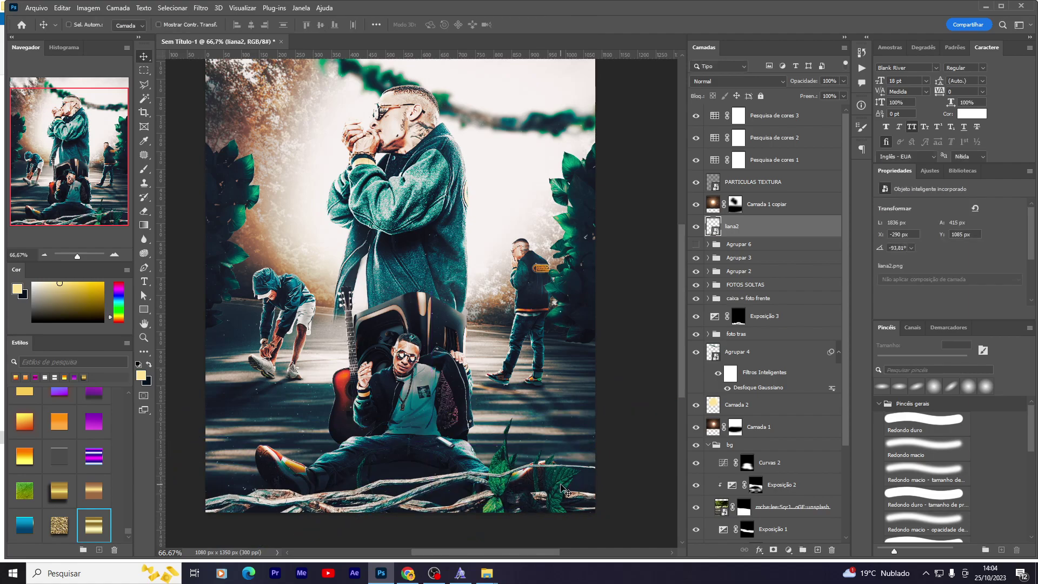
Step: Add an Exposure layer clipped to the vines, darkened to -1,46
left_click(788, 550)
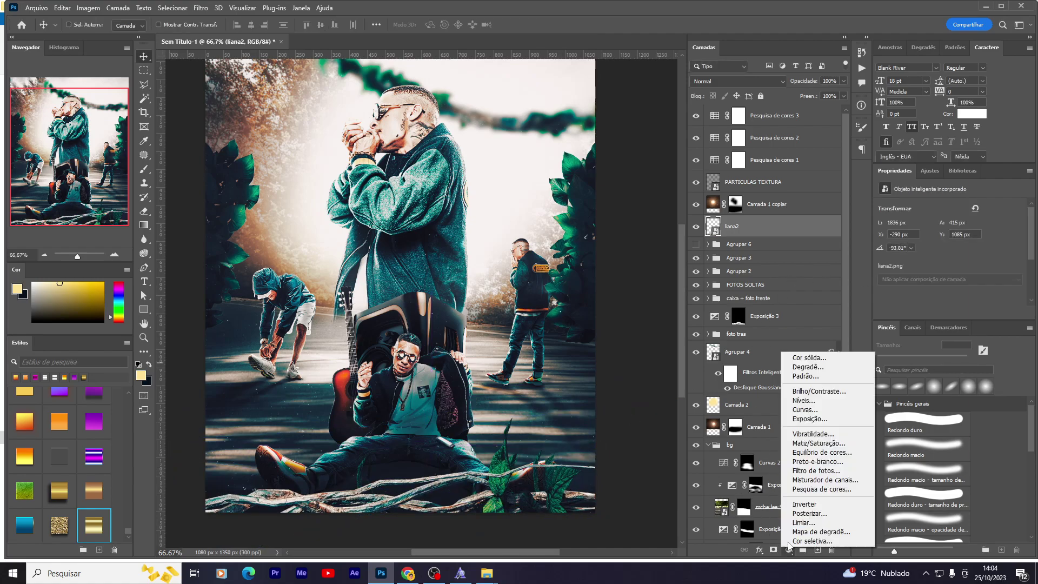
left_click(840, 428)
right_click(793, 226)
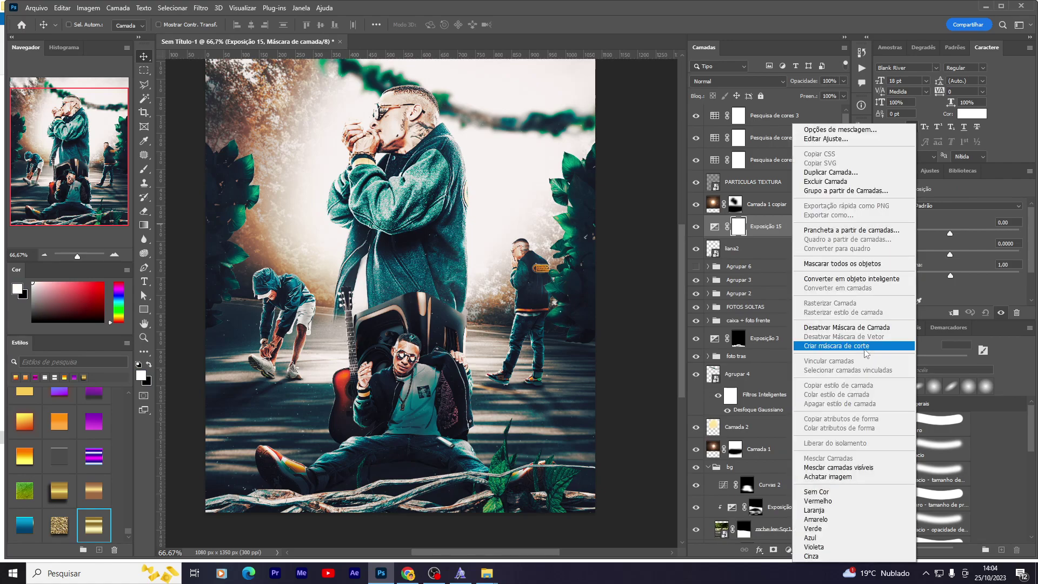
left_click(844, 346)
left_click_drag(950, 233, 929, 234)
Step: Soften the liana2 vines with a 2,2 px Gaussian Blur
left_click(762, 252)
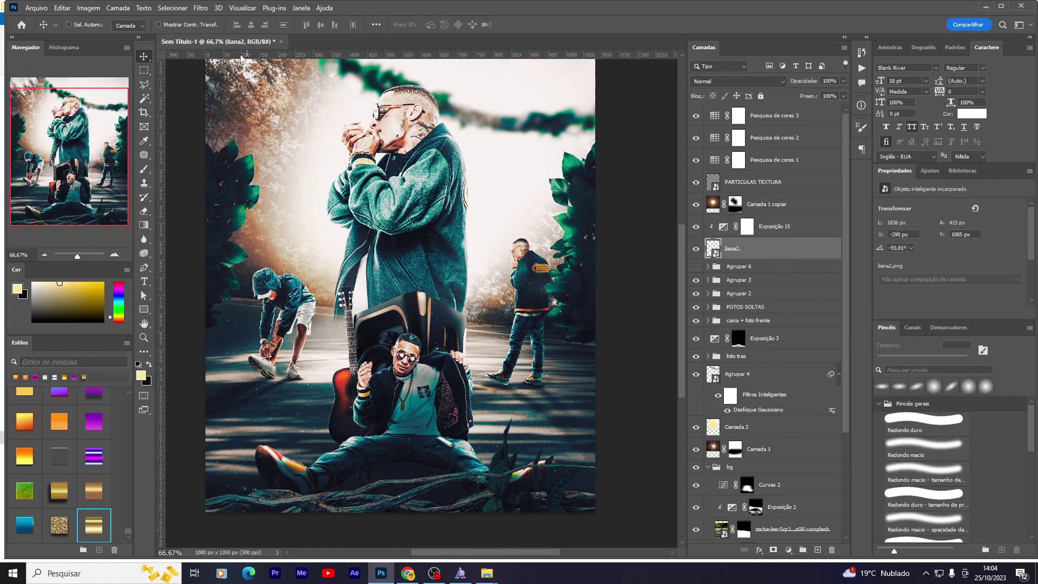
left_click(200, 7)
mouse_move(267, 145)
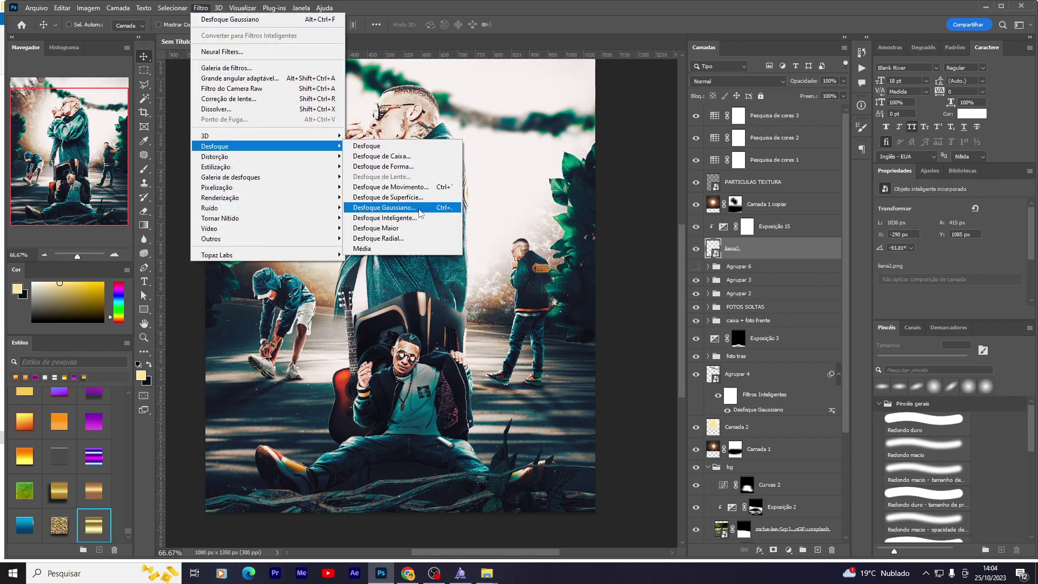
left_click(422, 210)
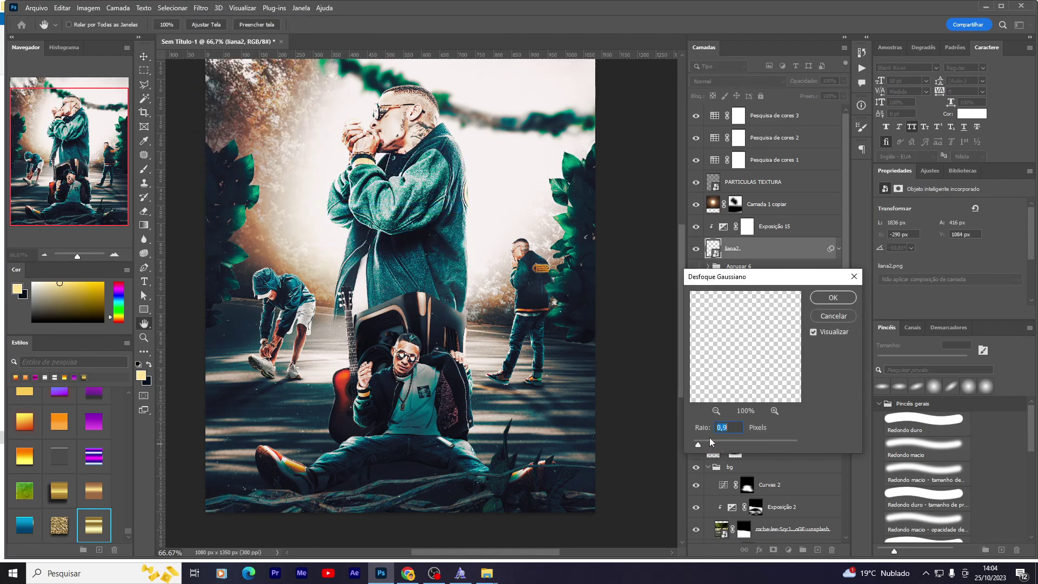
left_click_drag(698, 444, 706, 444)
left_click(833, 298)
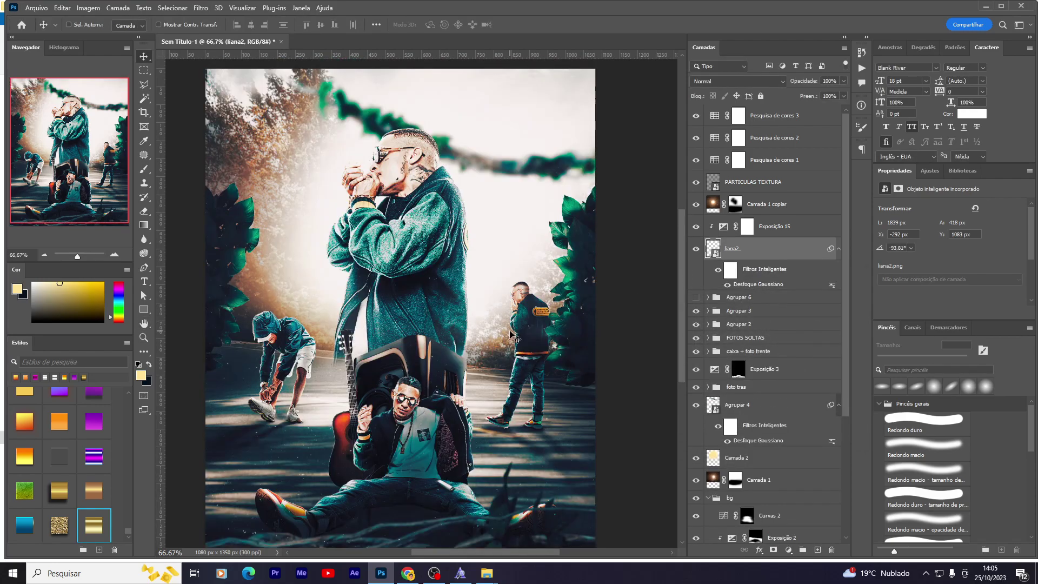
left_click(760, 120)
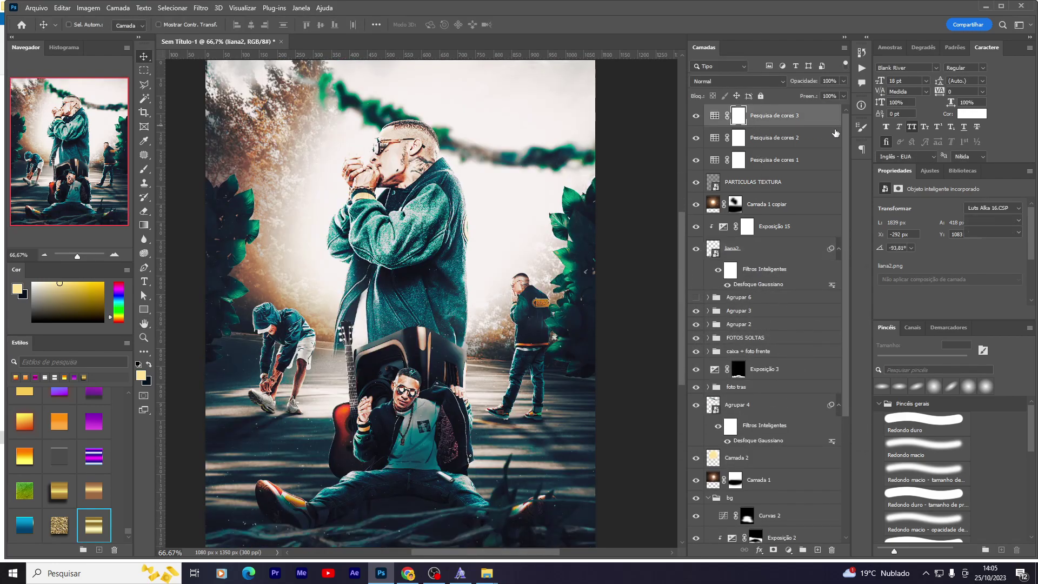
Step: Try several lookup tables, including PRO7, on the third Color Lookup layer
left_click(997, 208)
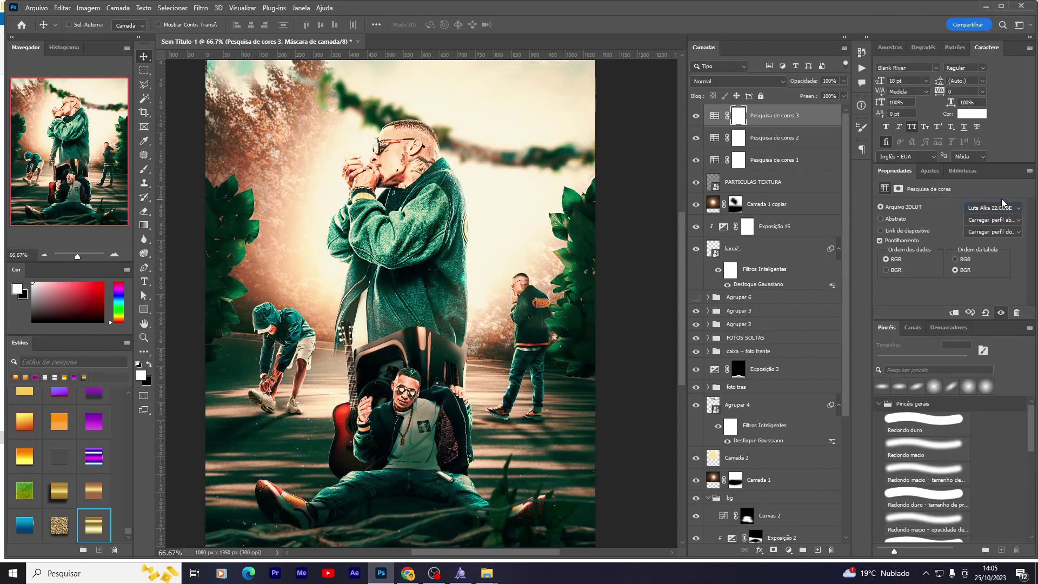
left_click(1005, 208)
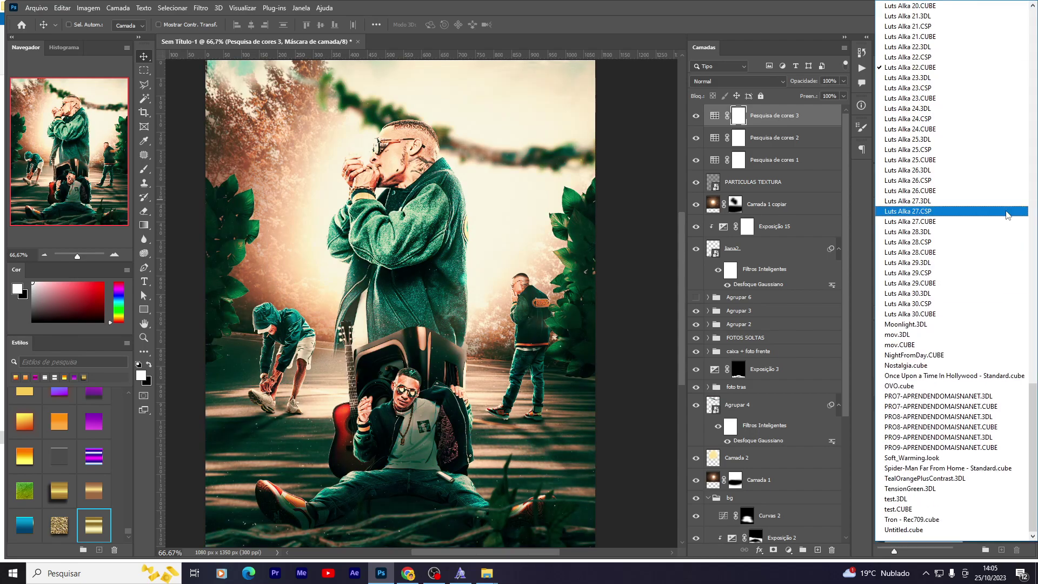
left_click(926, 398)
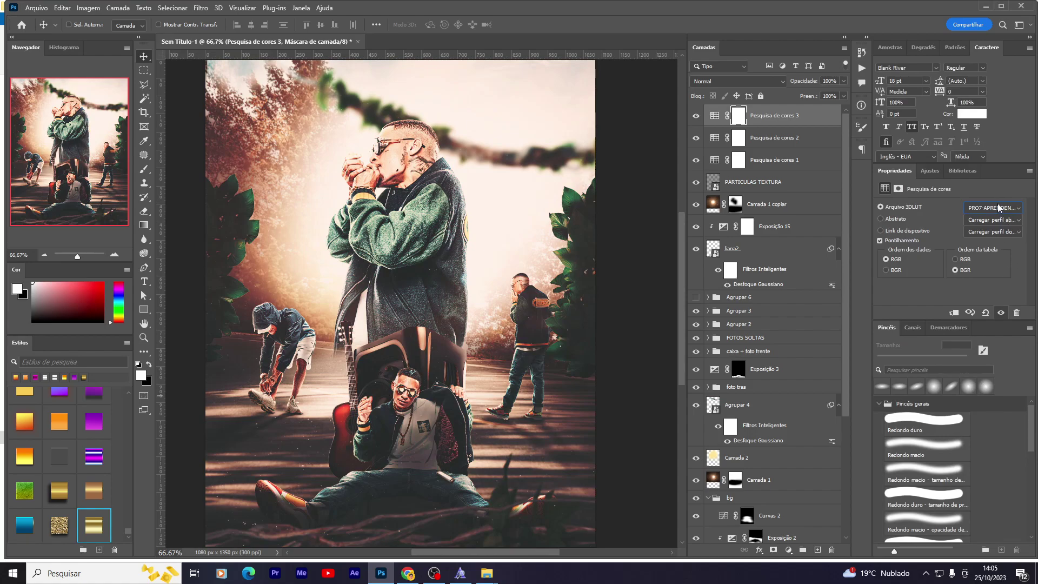
key("Down")
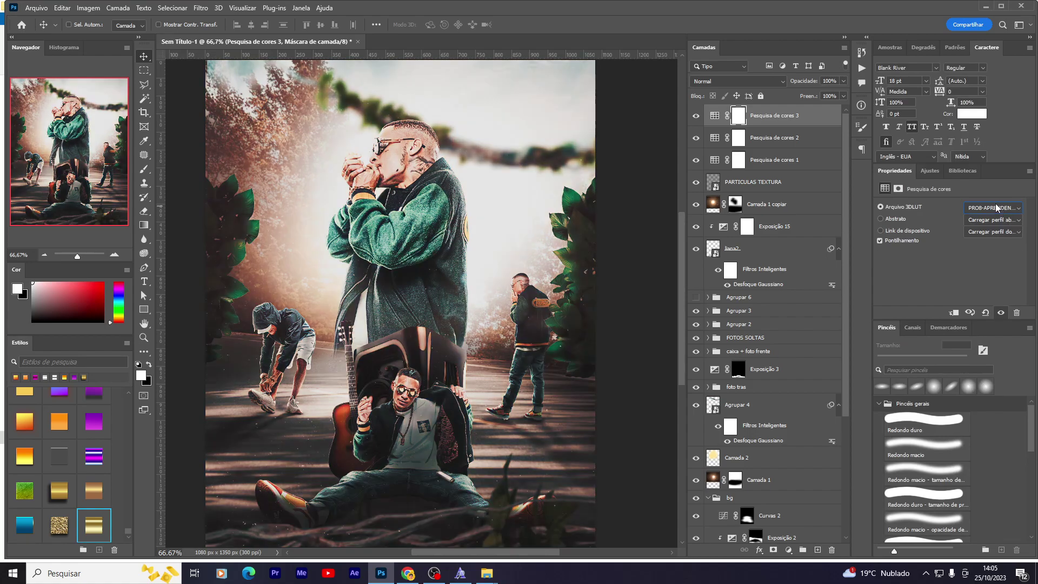
key("Down")
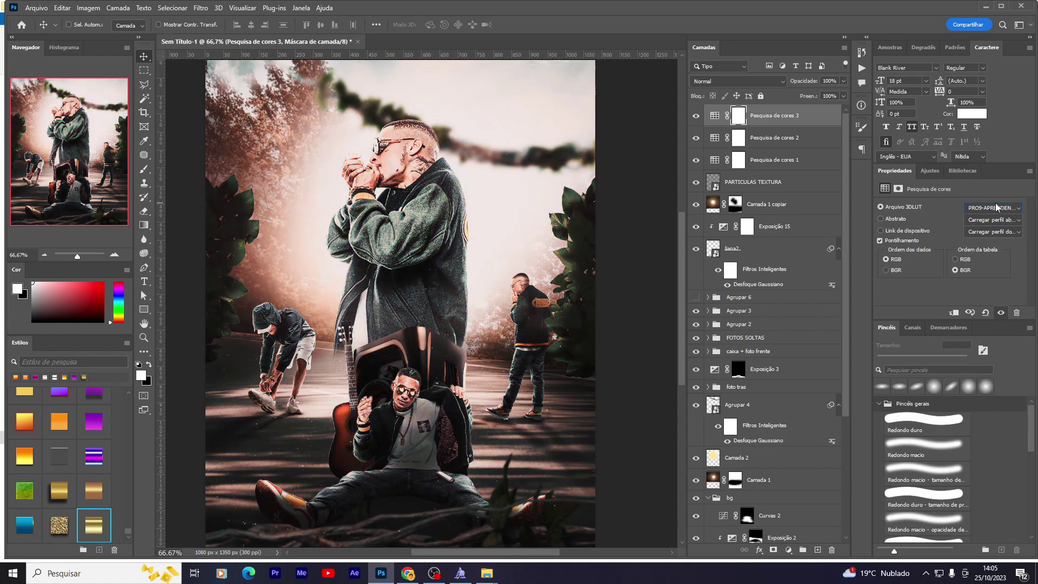
left_click(997, 206)
left_click(996, 206)
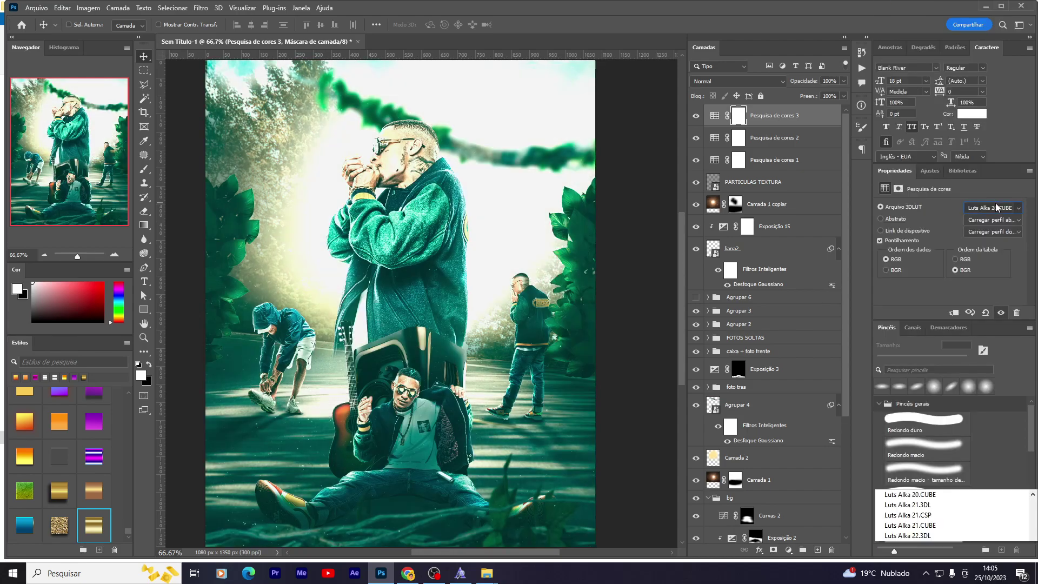
left_click(953, 106)
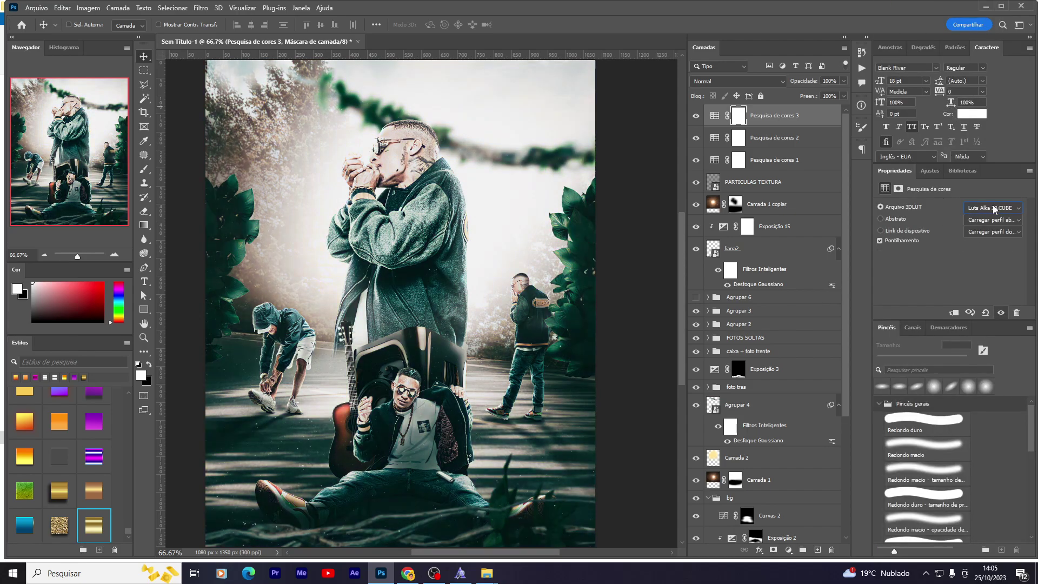
Step: Cycle through the Luts Alka presets and settle on Luts Alka 17.CSP
key("Down")
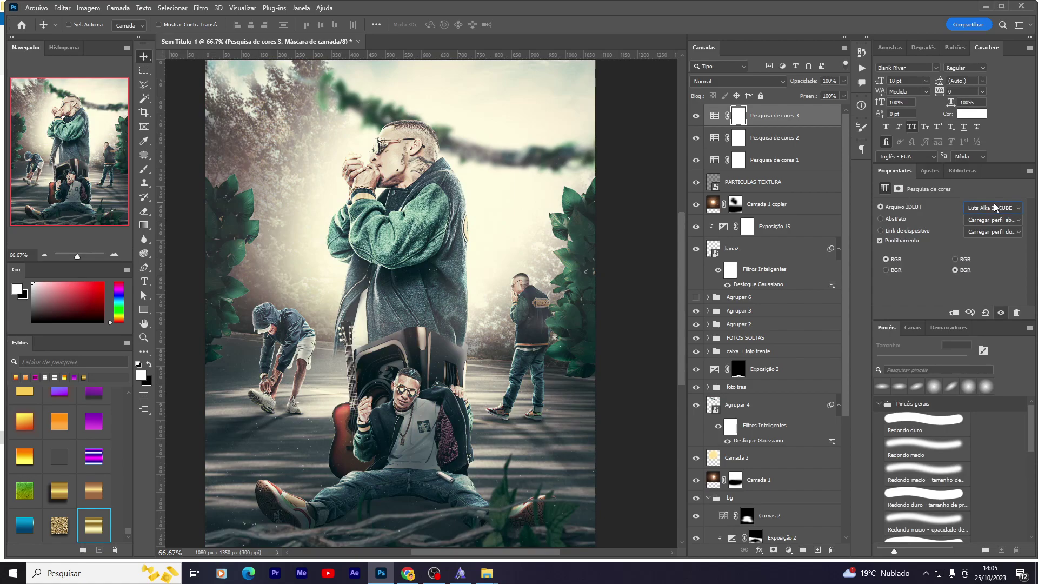
key("Down")
left_click(997, 207)
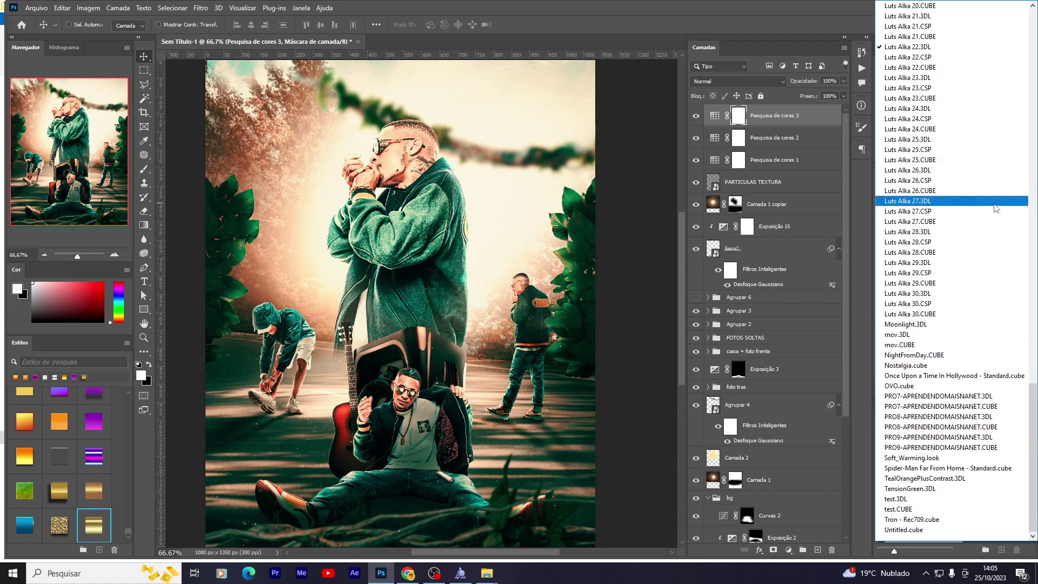
left_click(977, 46)
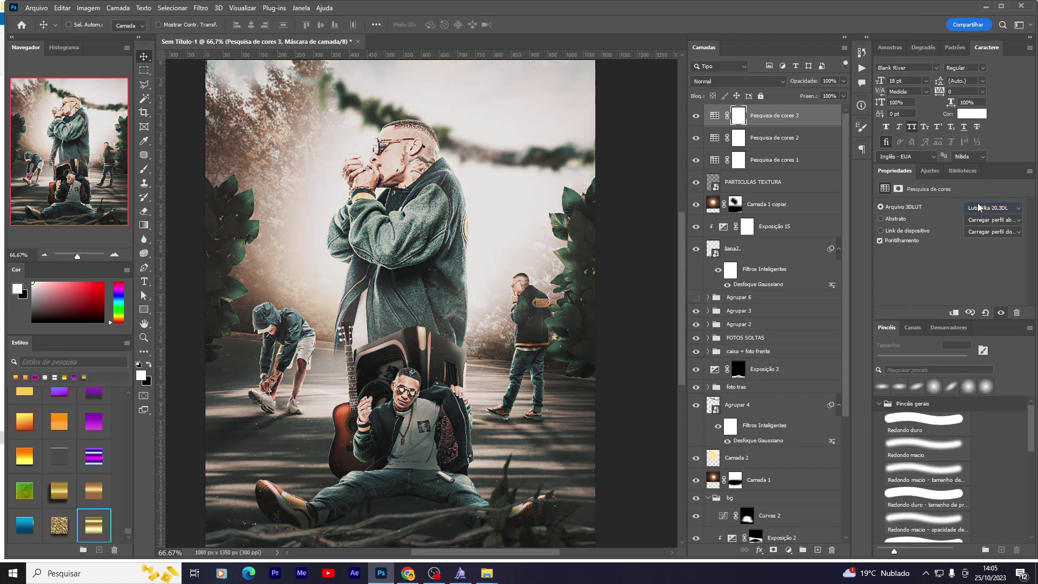
key("Up")
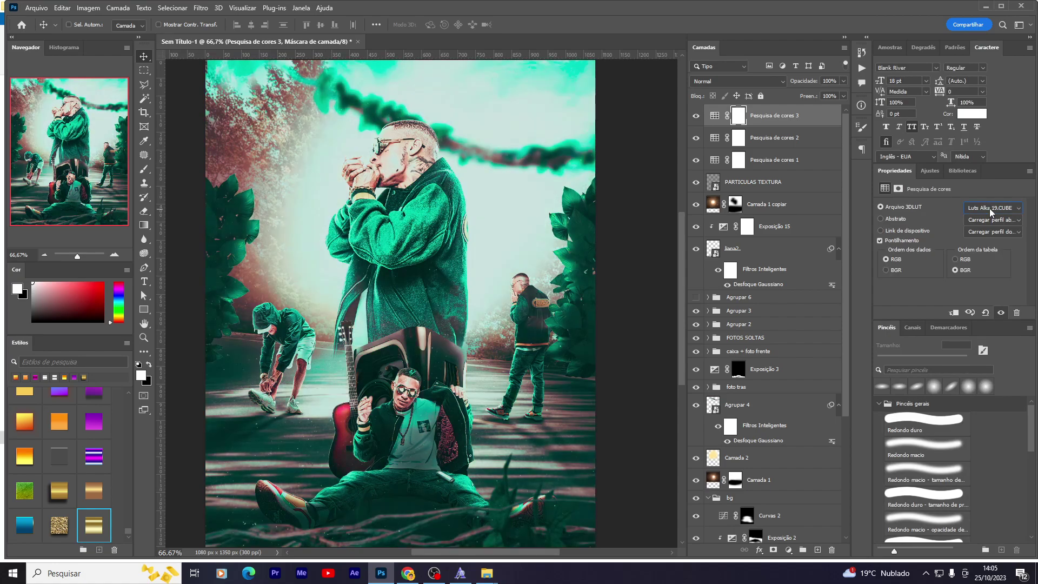
key("Up")
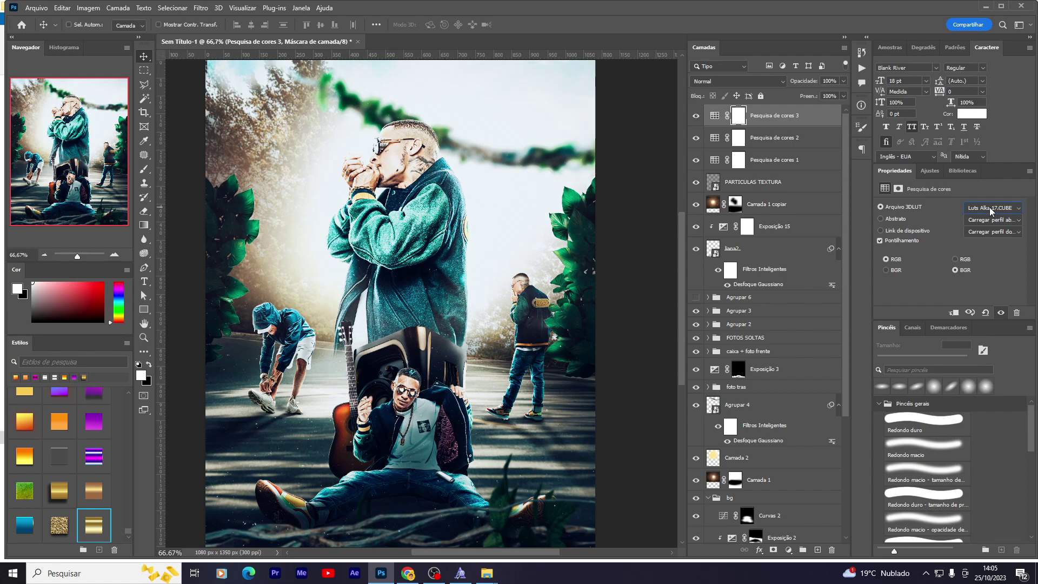
key("Up")
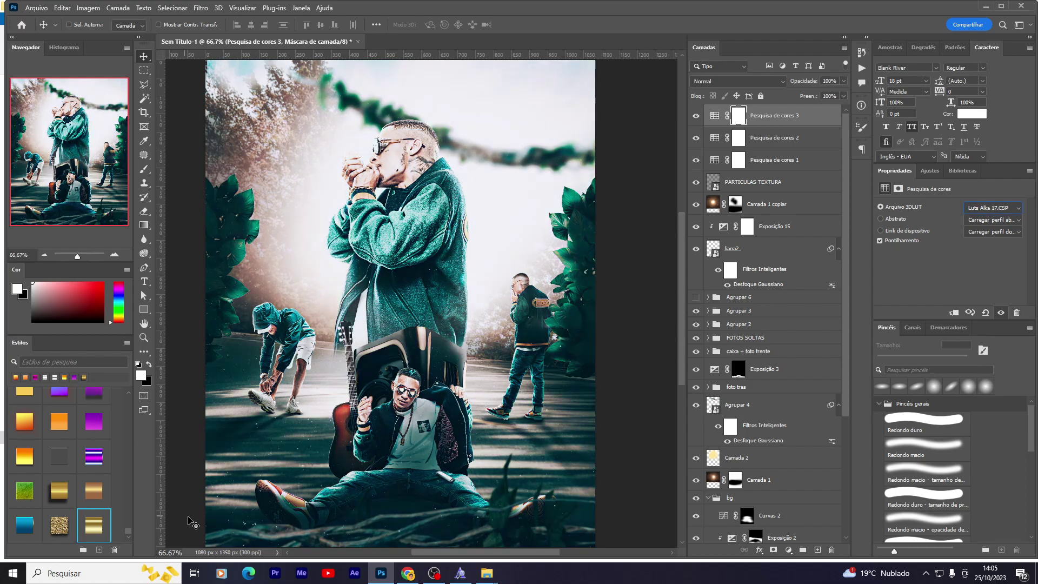
Step: Reduce the Color Lookup layer's opacity to 42%
left_click(479, 577)
left_click(536, 296)
mouse_move(841, 82)
left_mouse_down()
mouse_move(805, 95)
mouse_move(813, 96)
left_mouse_up()
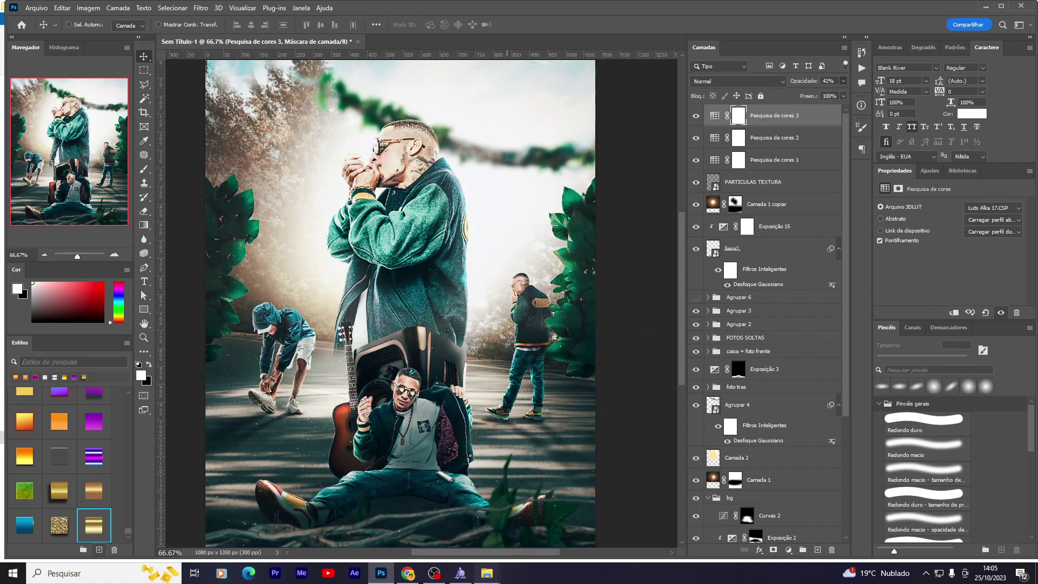
Step: Place pngwing.com (16) from the EVENTO PRO > FOLHAS folder into the poster
left_click(539, 535)
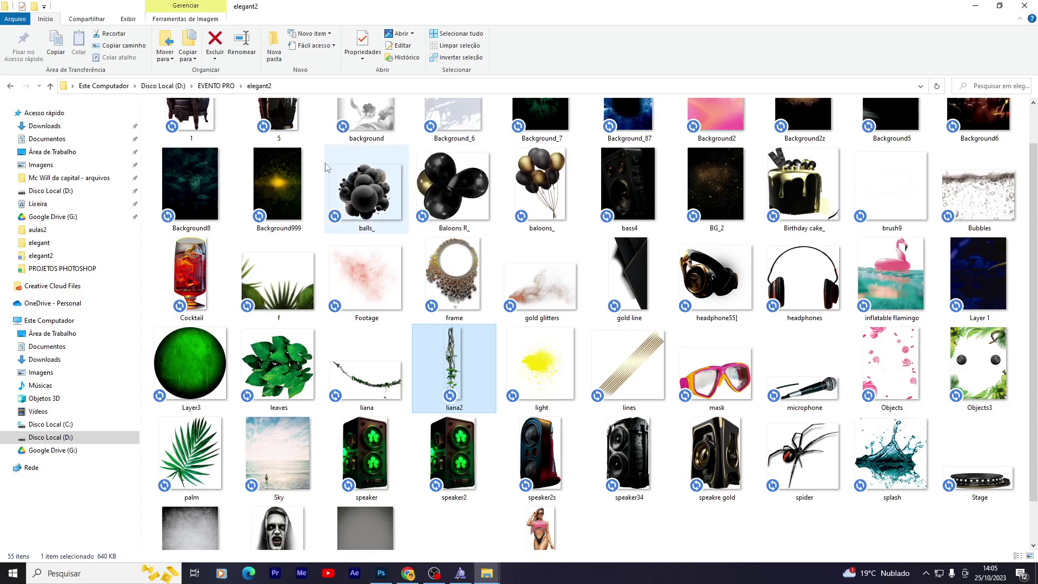
key("alt+Up")
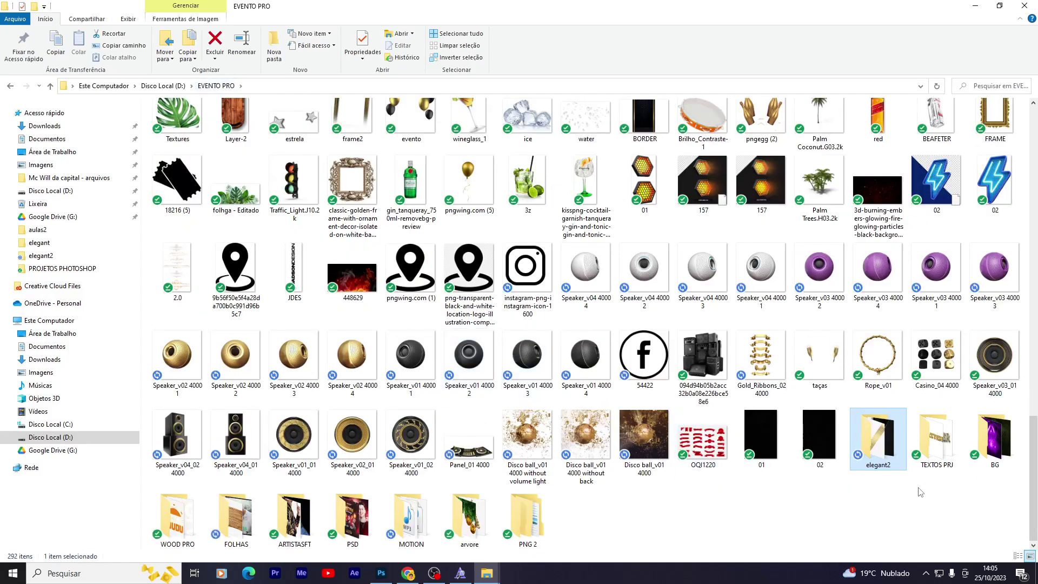
double_click(238, 511)
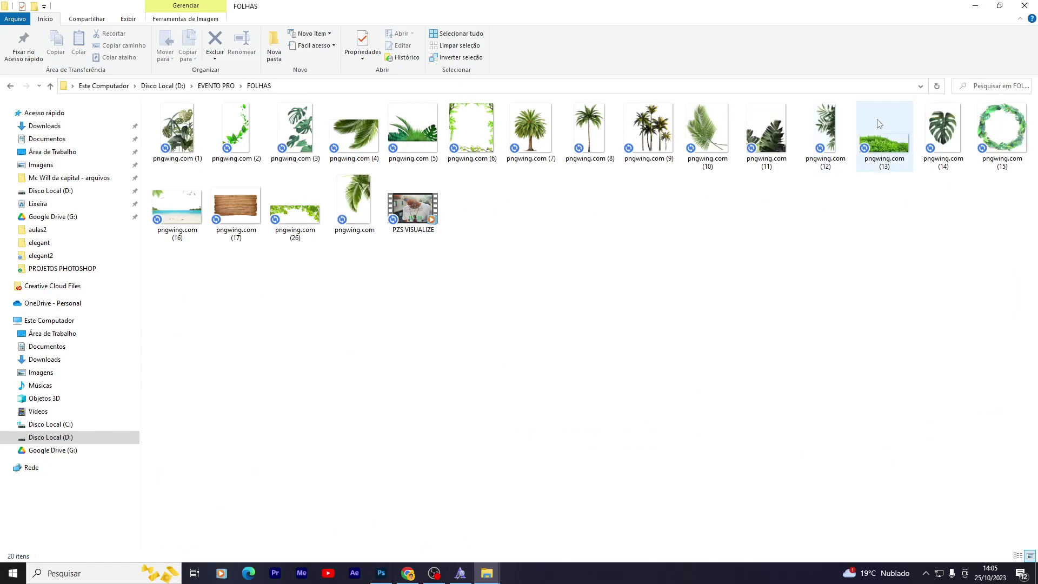
left_click(182, 219)
mouse_move(180, 214)
left_mouse_down()
mouse_move(439, 308)
mouse_move(439, 212)
left_mouse_up()
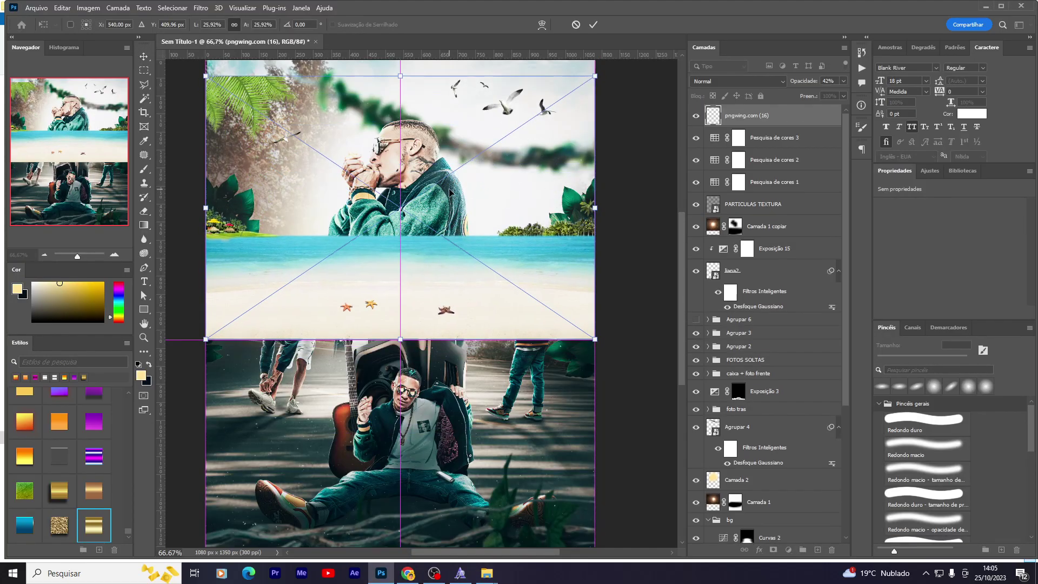
key("Return")
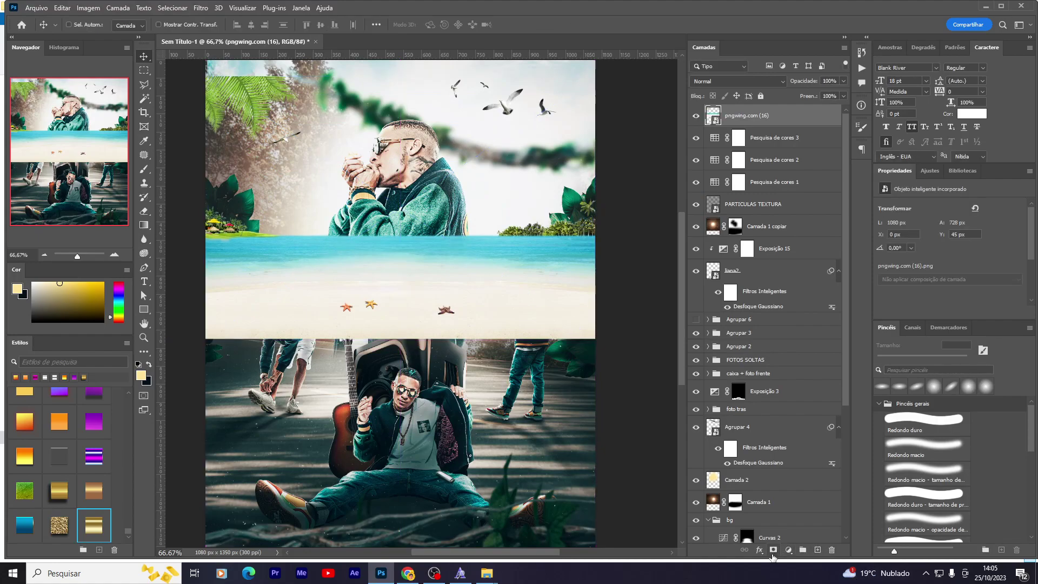
Step: Add an inverted layer mask and paint back only the seagulls in the sky
left_click(774, 550)
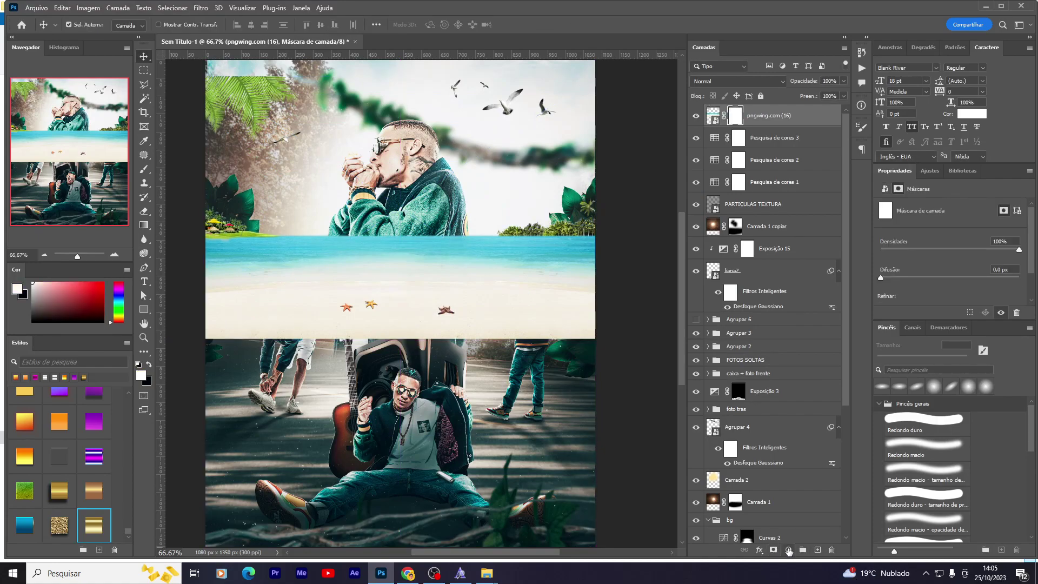
key("ctrl+i")
key("b")
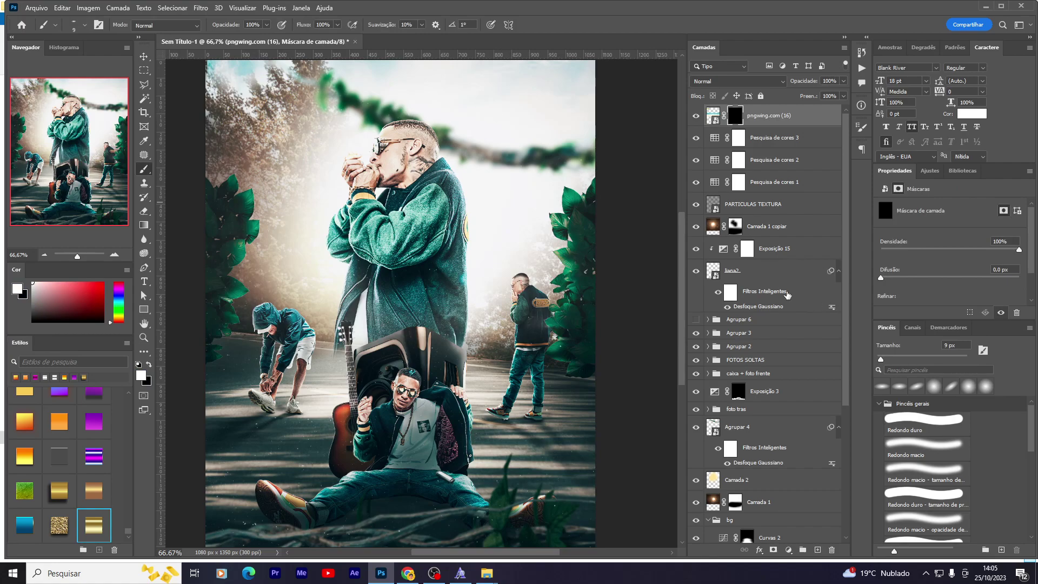
mouse_move(567, 139)
left_mouse_down()
mouse_move(499, 98)
mouse_move(546, 108)
left_mouse_up()
Step: Move the seagull layer below Camada 1 copiar and shift the birds slightly right and down
key("v")
left_click_drag(790, 124, 787, 237)
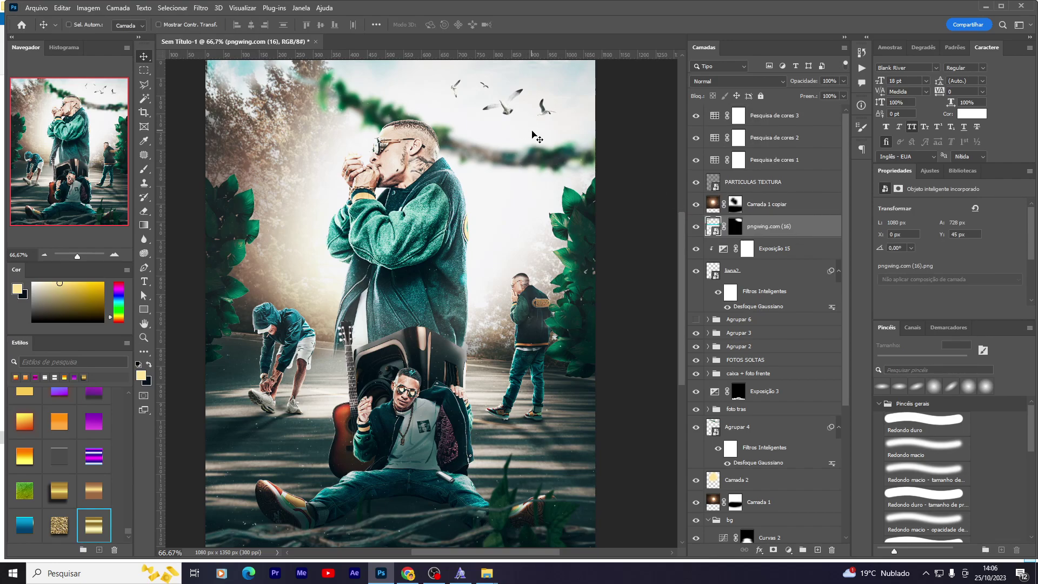
left_click_drag(536, 137, 568, 151)
right_click(771, 237)
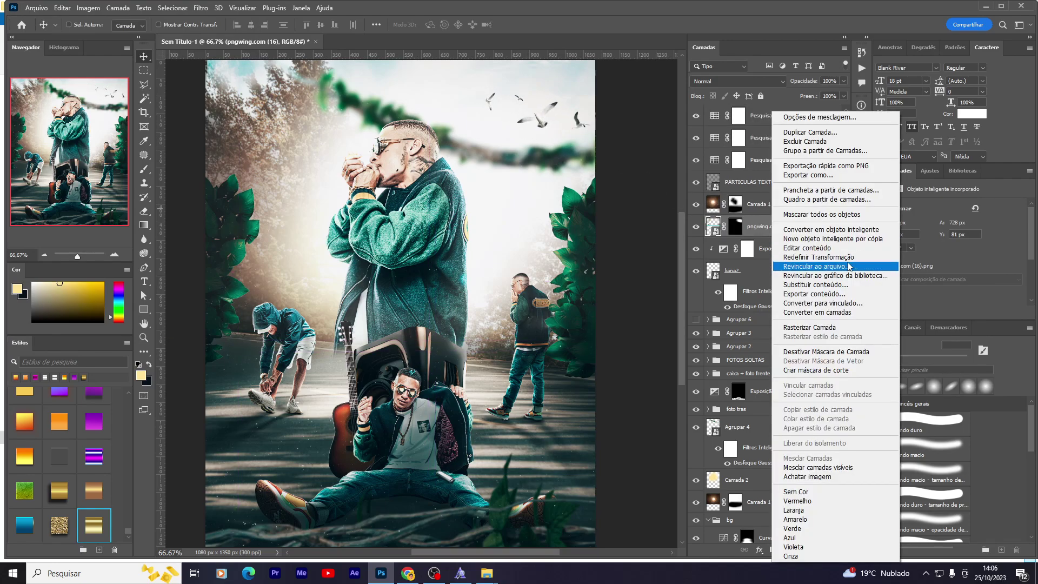
Step: Convert the seagull layer to a smart object and toggle the figure groups to compare
left_click(842, 231)
scroll(539, 203, "down", 3)
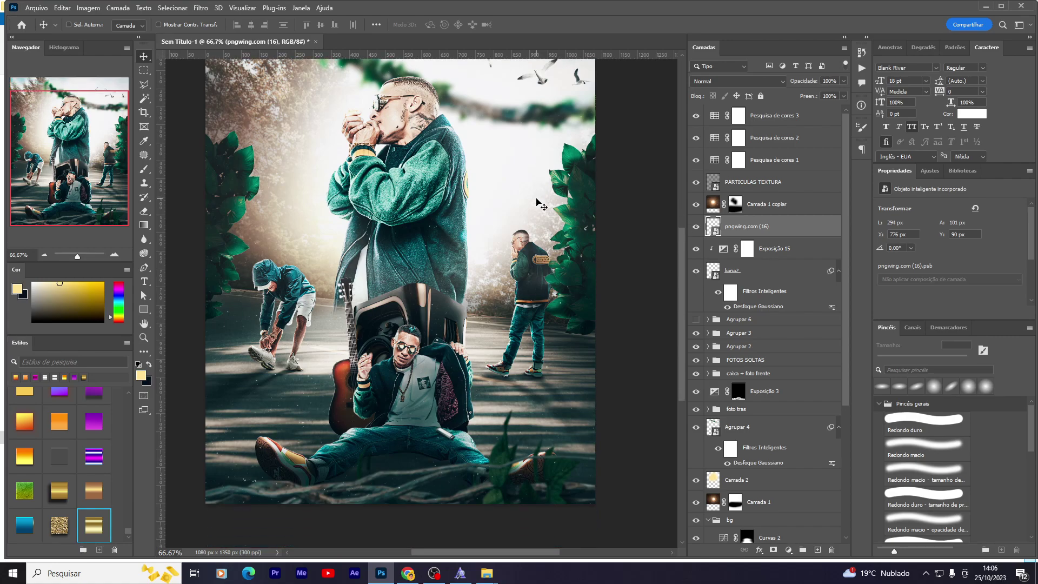
scroll(707, 411, "down", 1)
left_click(761, 357)
left_click(695, 351)
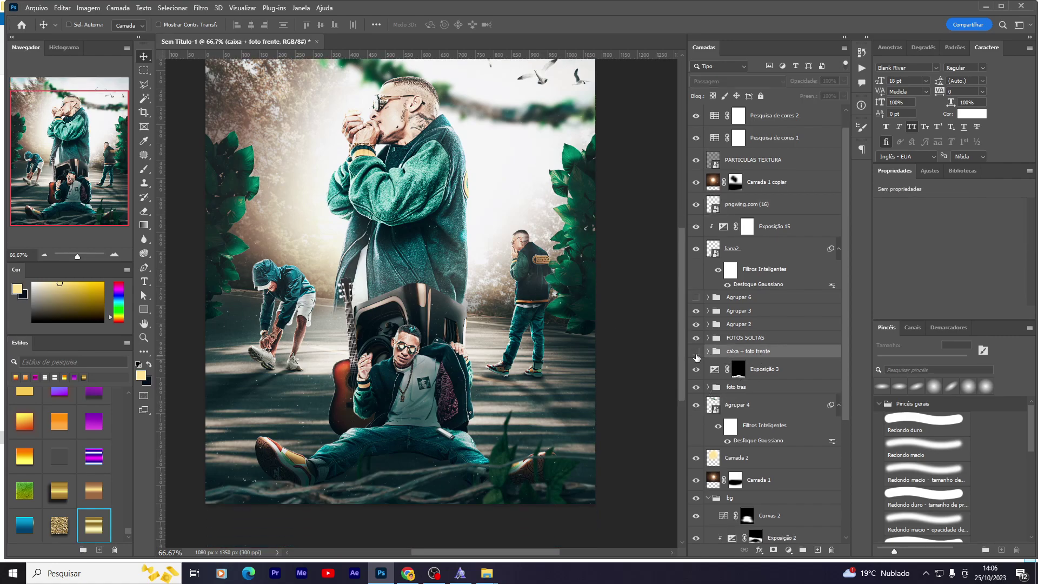
left_click(696, 337)
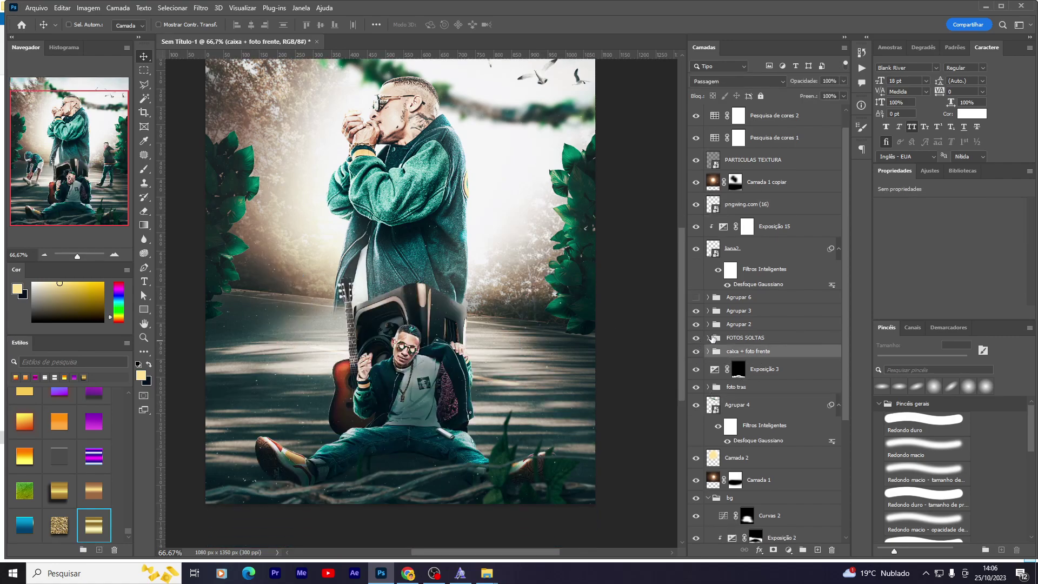
left_click(696, 338)
Step: Group the crouching figure's three stacked layers inside FOTOS SOLTAS
left_click(708, 337)
left_click(719, 355)
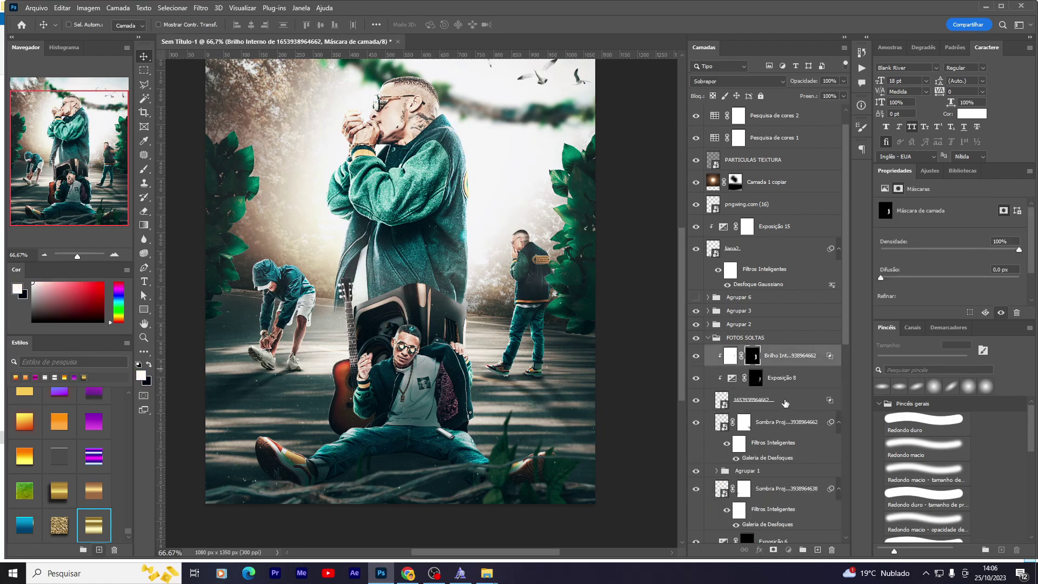
left_click(719, 400, "shift")
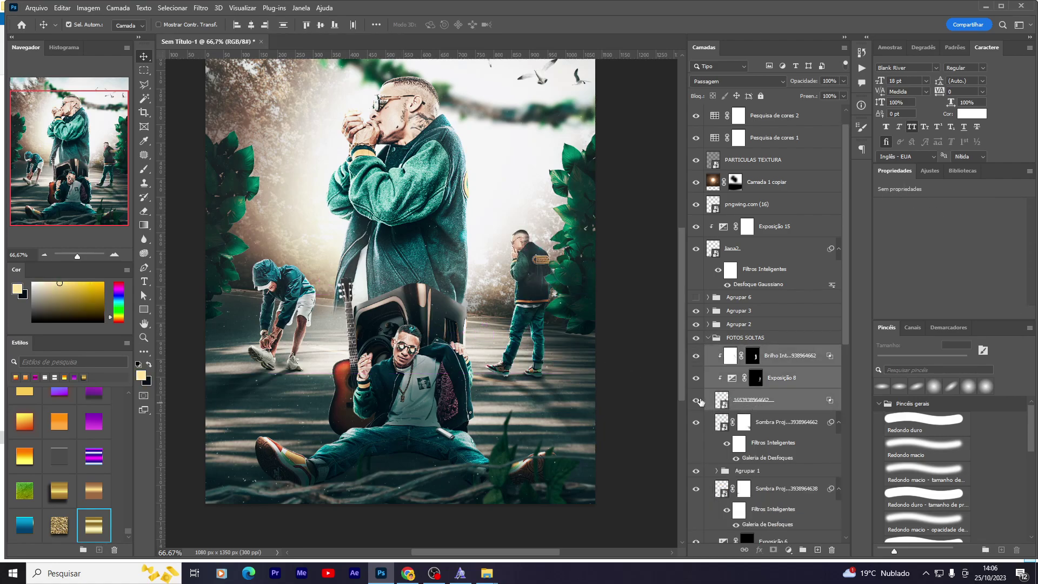
key("ctrl+g")
Step: Try enlarging Agrupar 1, its shadow and Exposição 6 to about 109%, then cancel
left_click(765, 420)
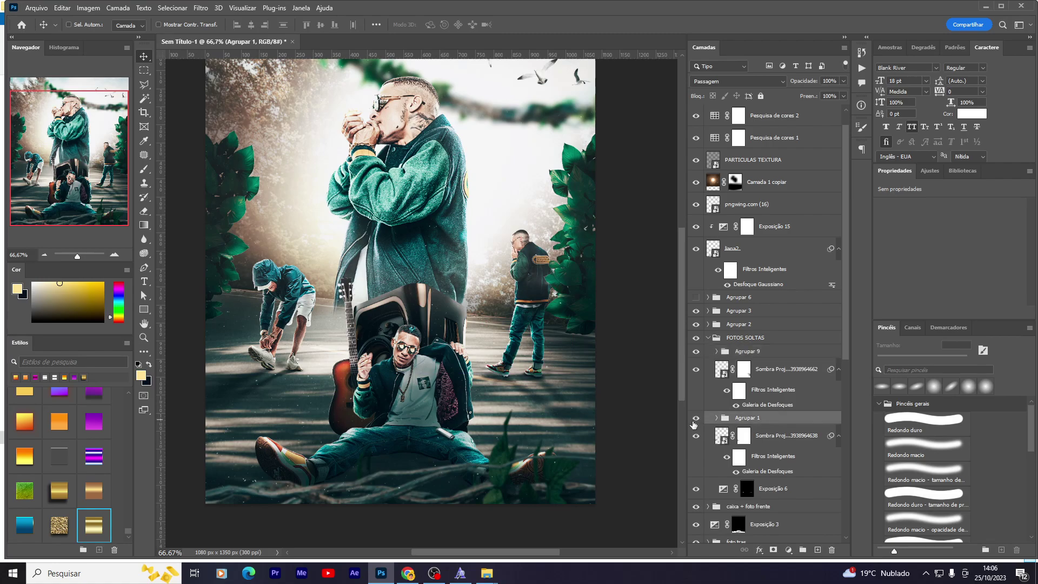
left_click(722, 435, "shift")
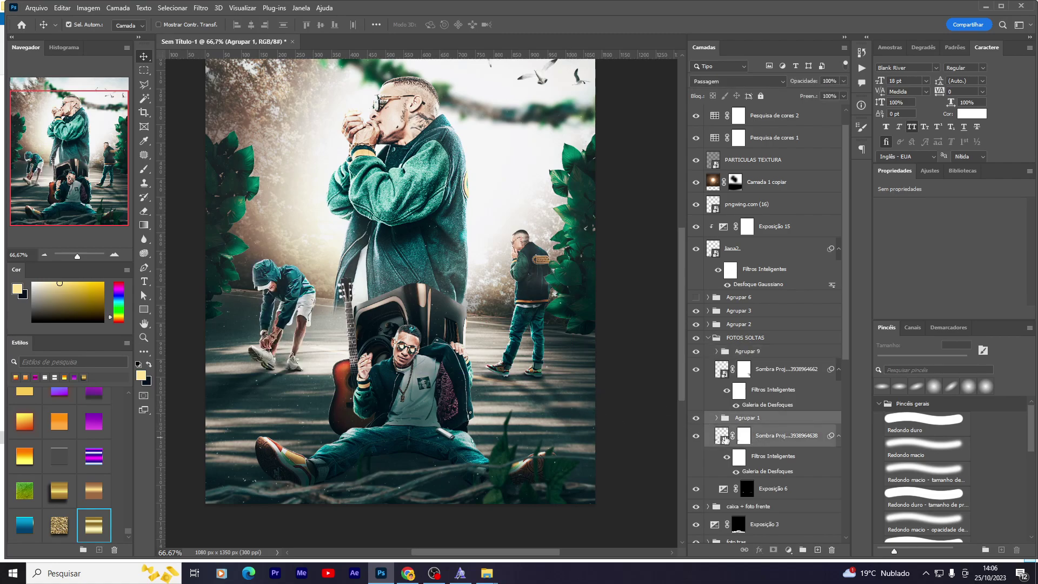
left_click(773, 492, "shift")
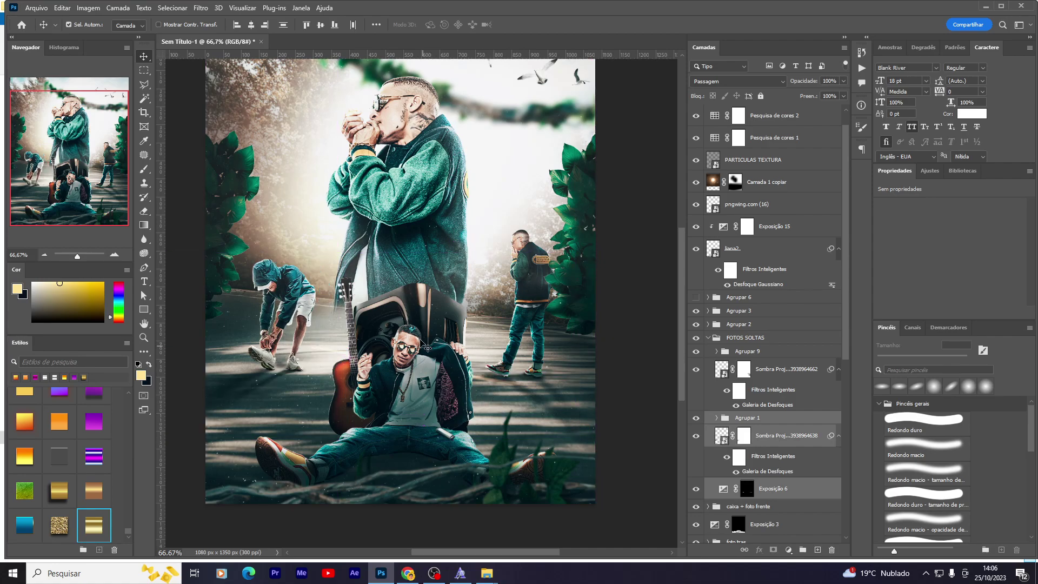
key("ctrl+t")
key("Return")
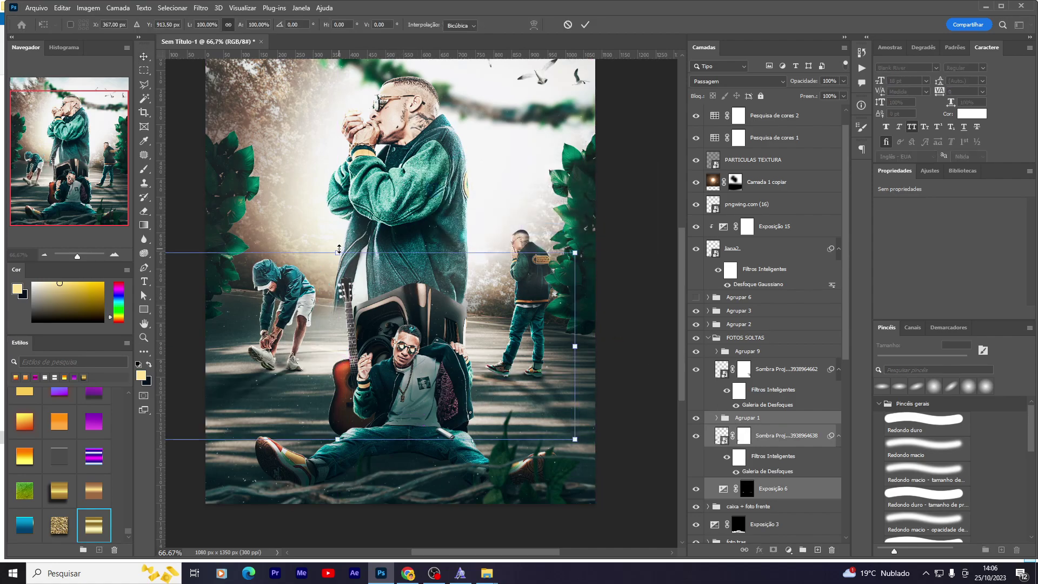
left_click_drag(339, 249, 353, 233)
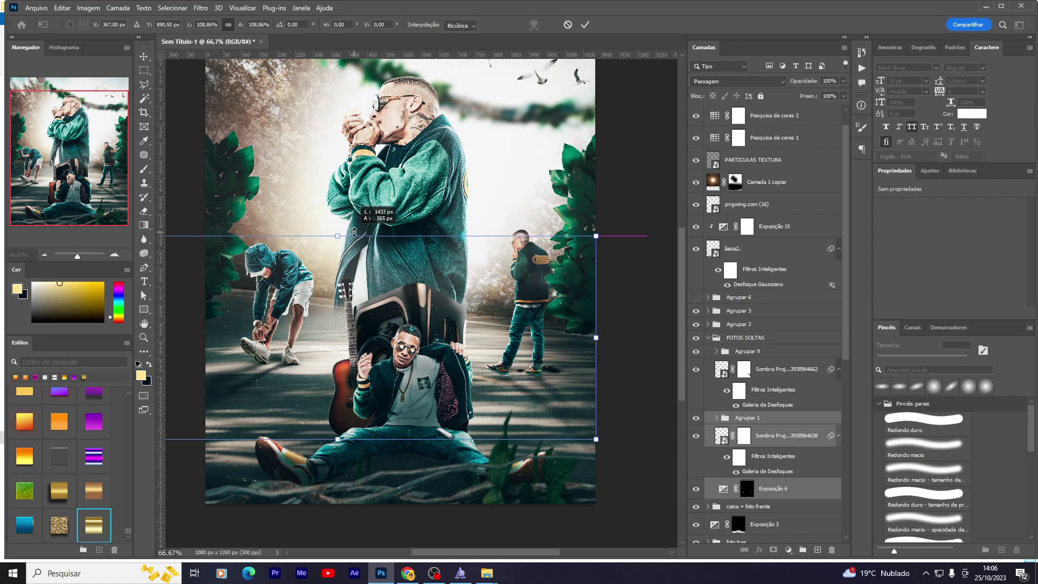
key("Escape")
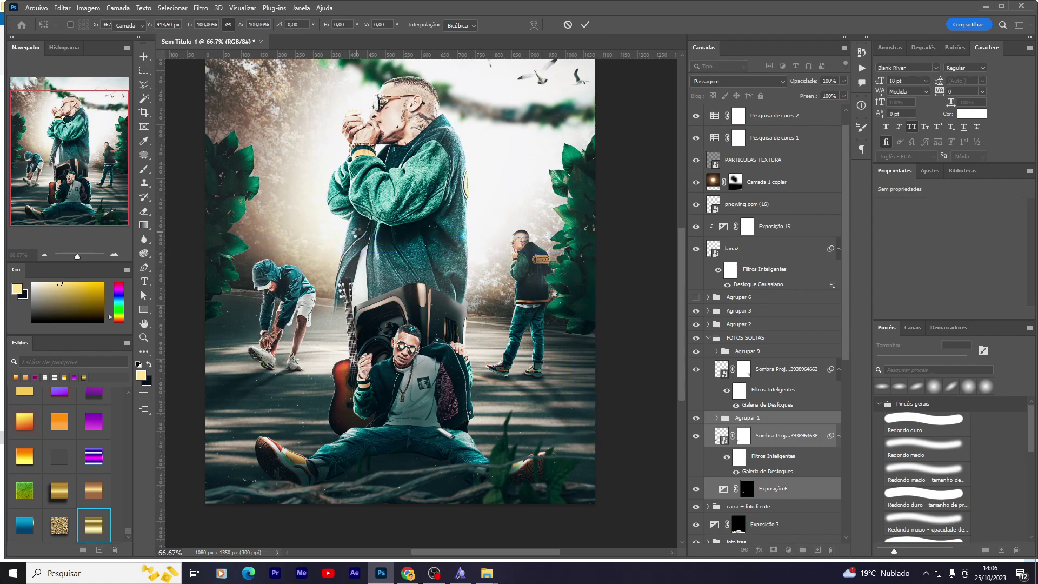
key("Return")
Step: Reposition the crouching figure on the road and select its Sombra Projetada shadow layer
scroll(299, 335, "up", 2)
scroll(299, 335, "up", 2)
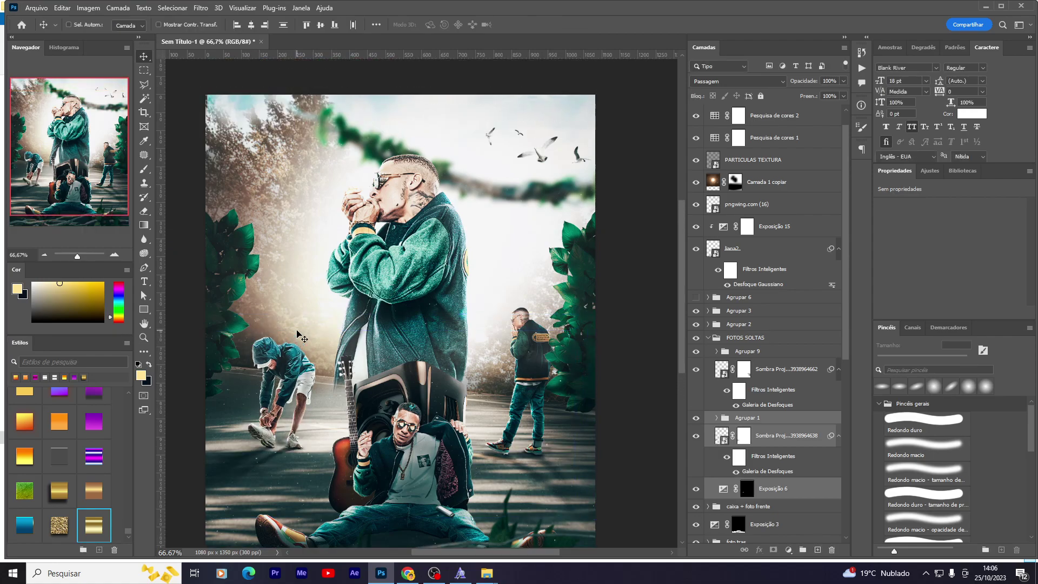
scroll(299, 335, "down", 2)
scroll(299, 335, "down", 3)
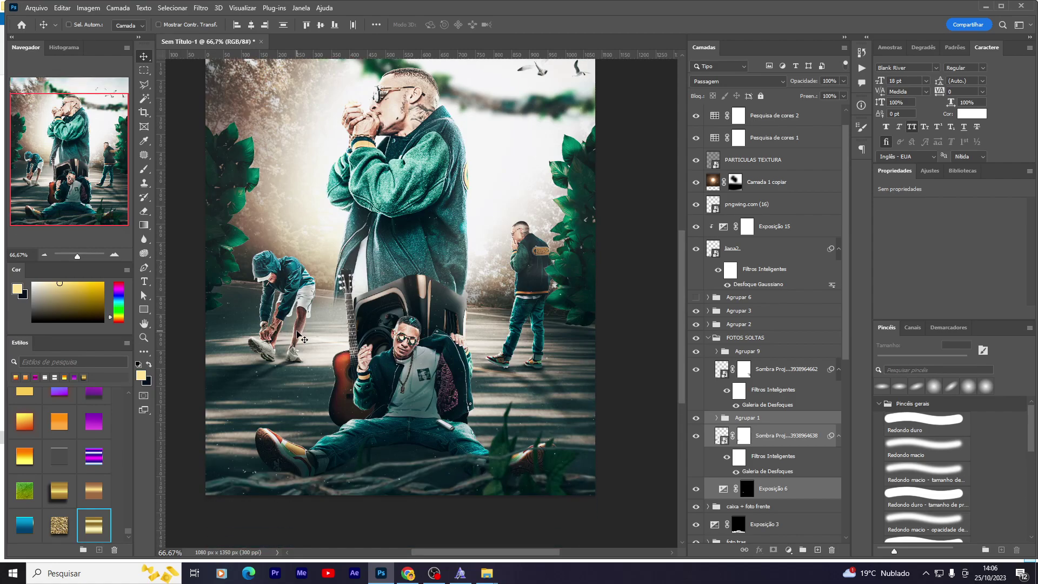
scroll(299, 336, "down", 2)
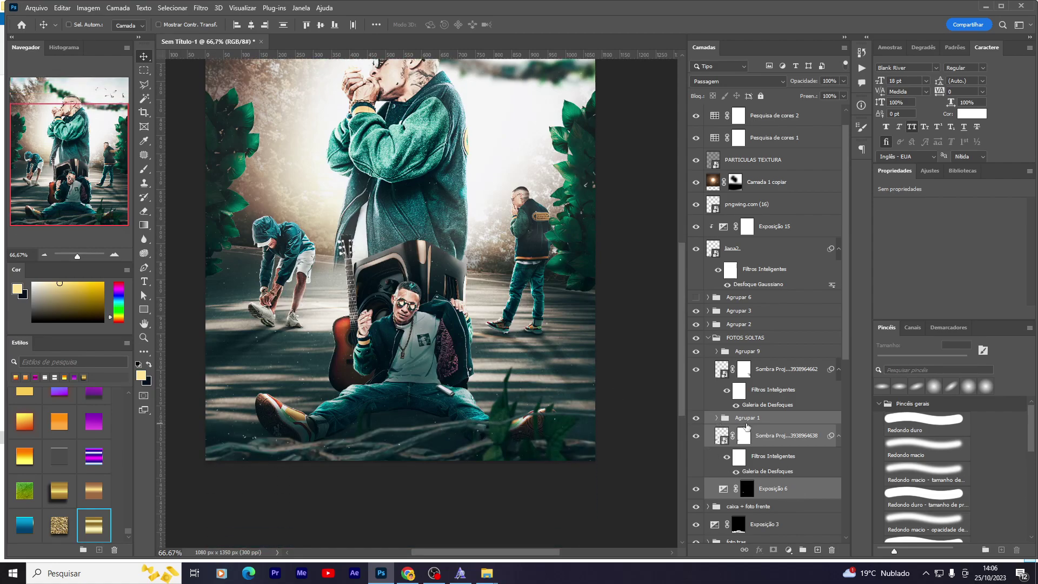
key("shift+Up")
key("shift+Up")
key("shift+Up")
key("shift+Up")
key("shift+Up")
key("shift+Up")
key("shift+Right")
key("shift+Right")
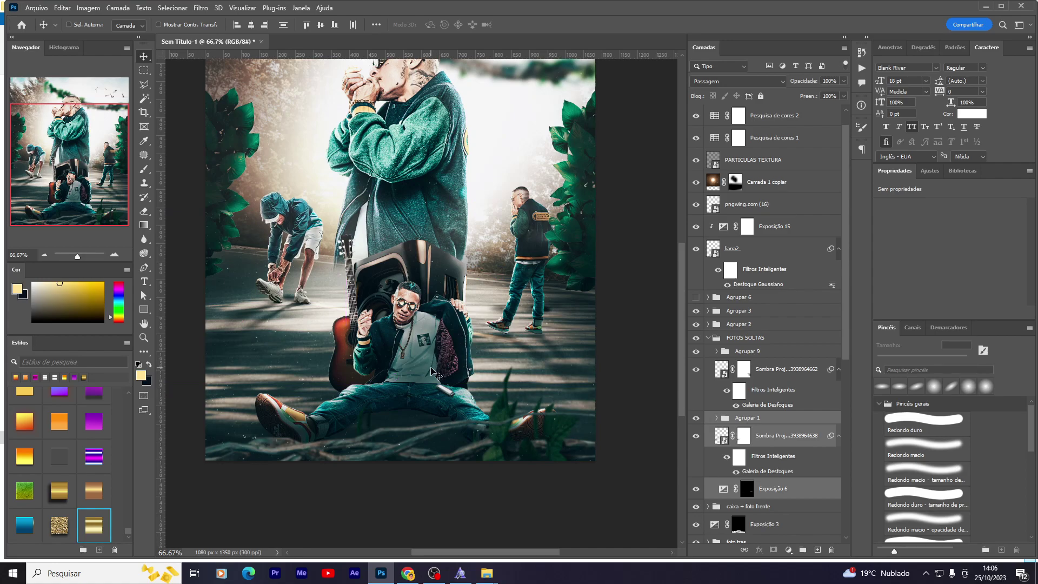
left_click_drag(369, 320, 360, 385)
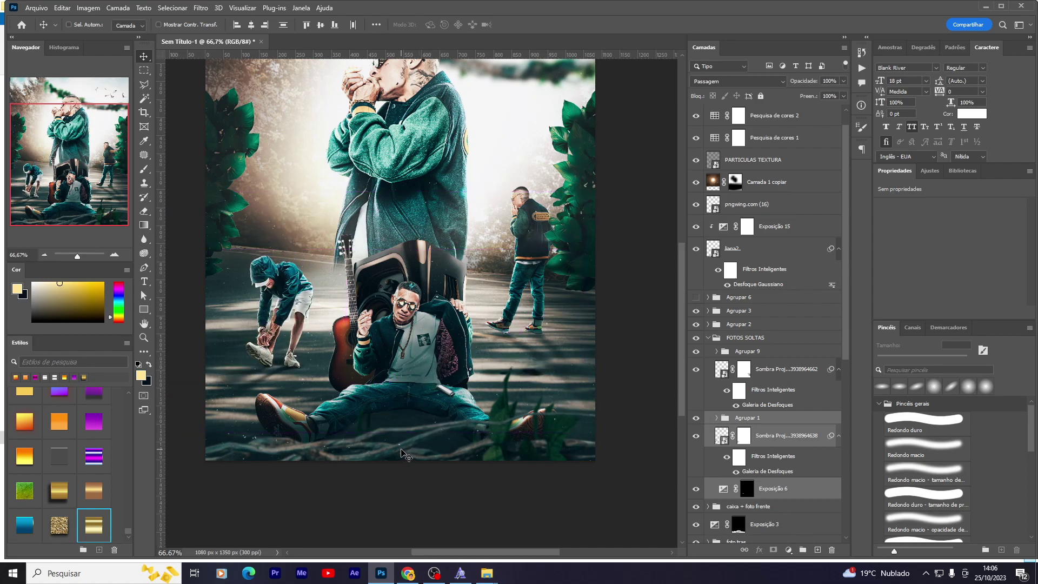
left_click_drag(357, 382, 331, 315)
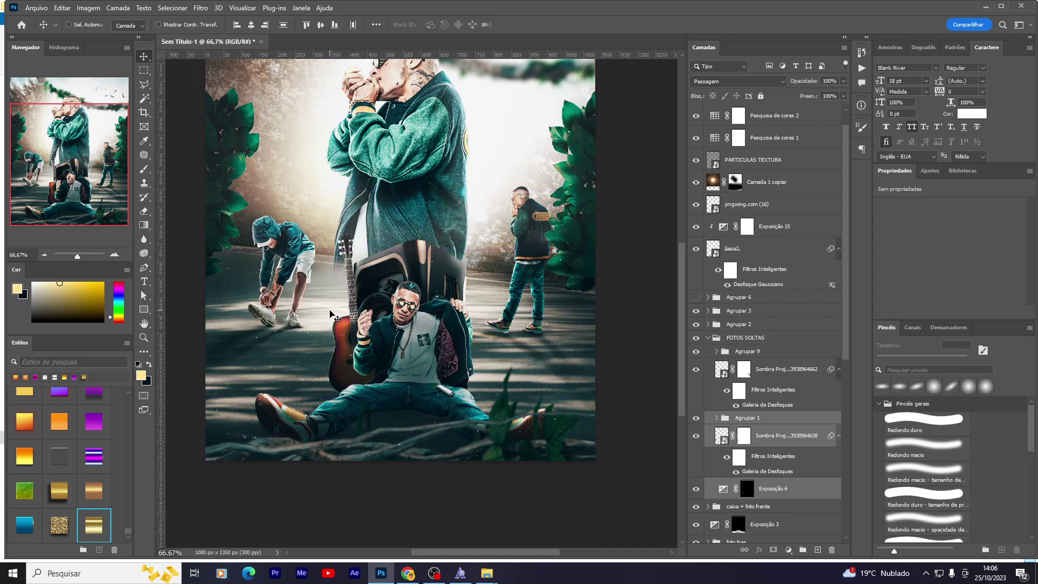
left_click(767, 436)
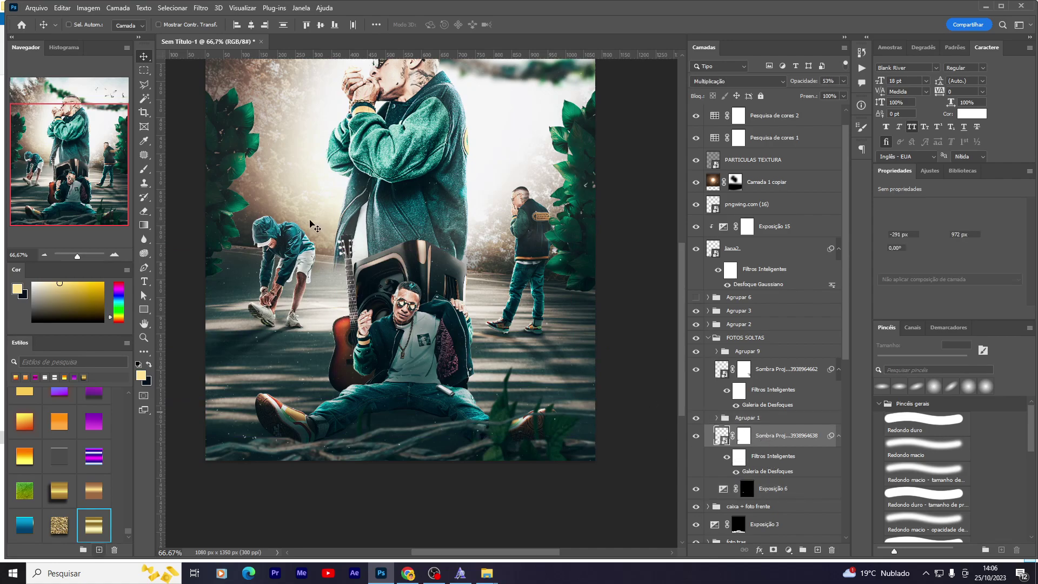
Step: Scale the Agrupar 1 group with the crouching figure to about 115%
left_click(756, 407)
key("ctrl+t")
key("Return")
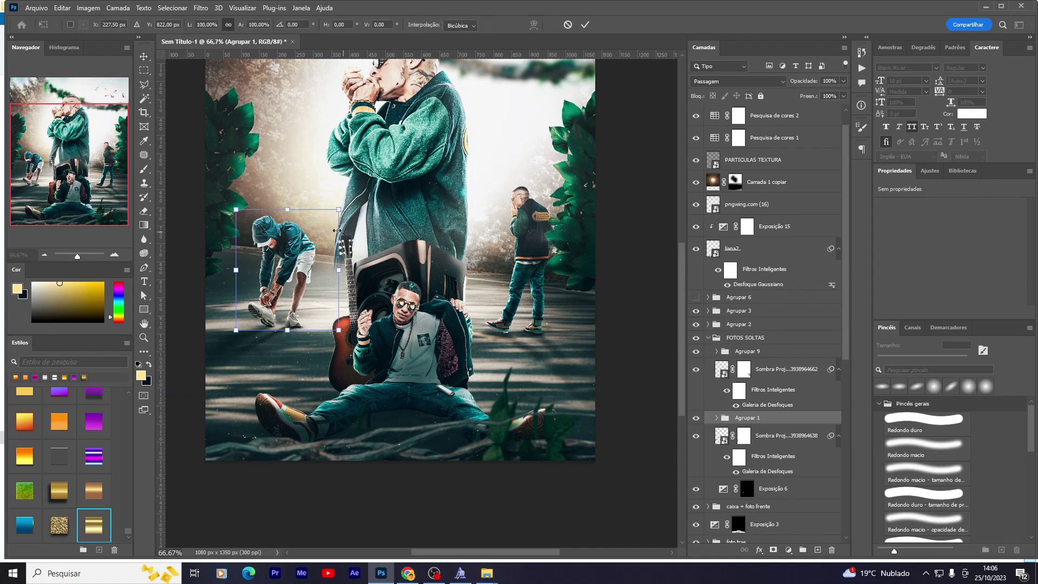
left_click_drag(290, 210, 294, 193)
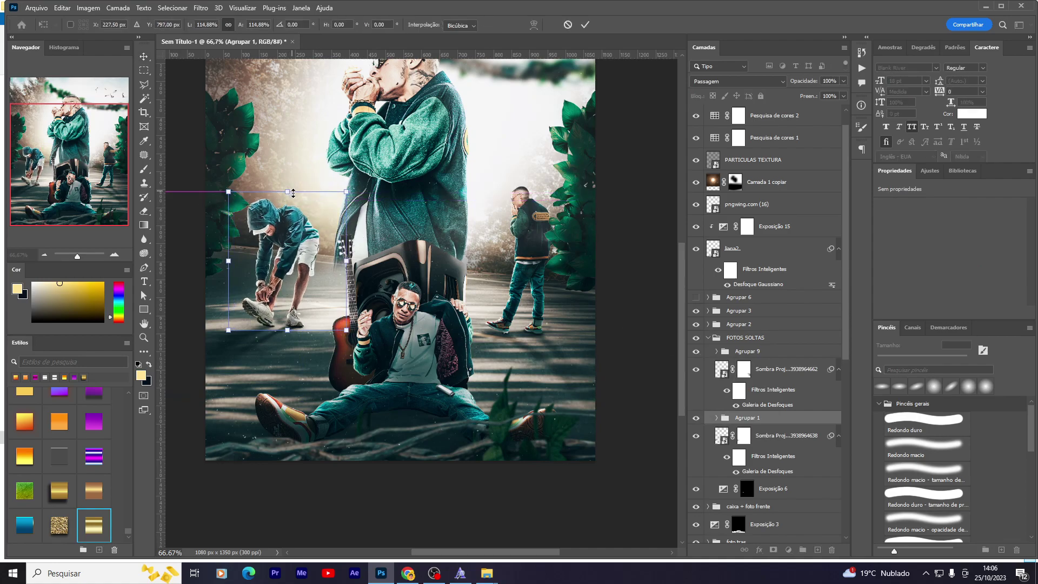
key("Return")
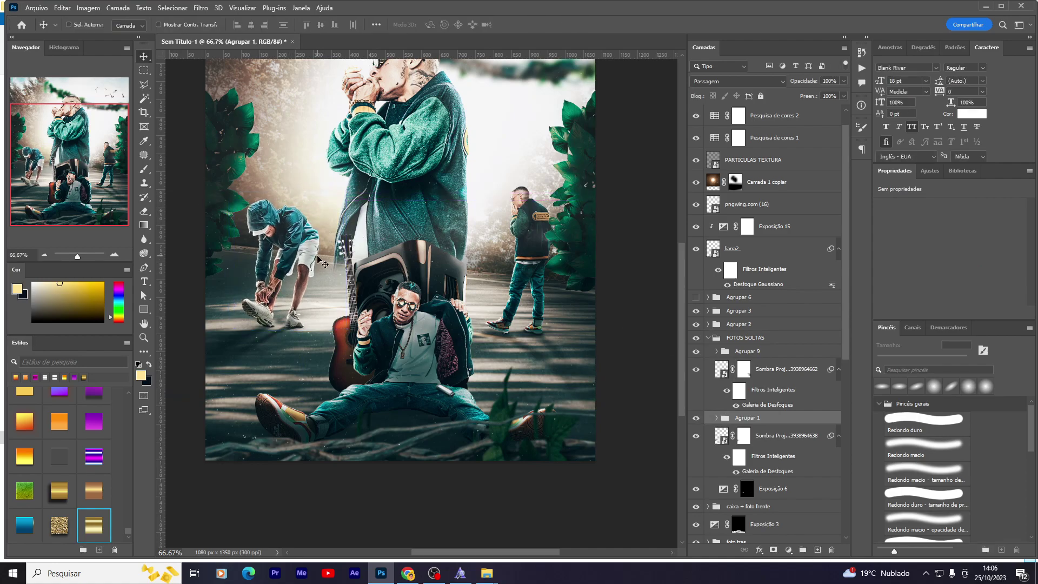
scroll(378, 271, "up", 1)
scroll(444, 281, "up", 1)
scroll(511, 292, "up", 1)
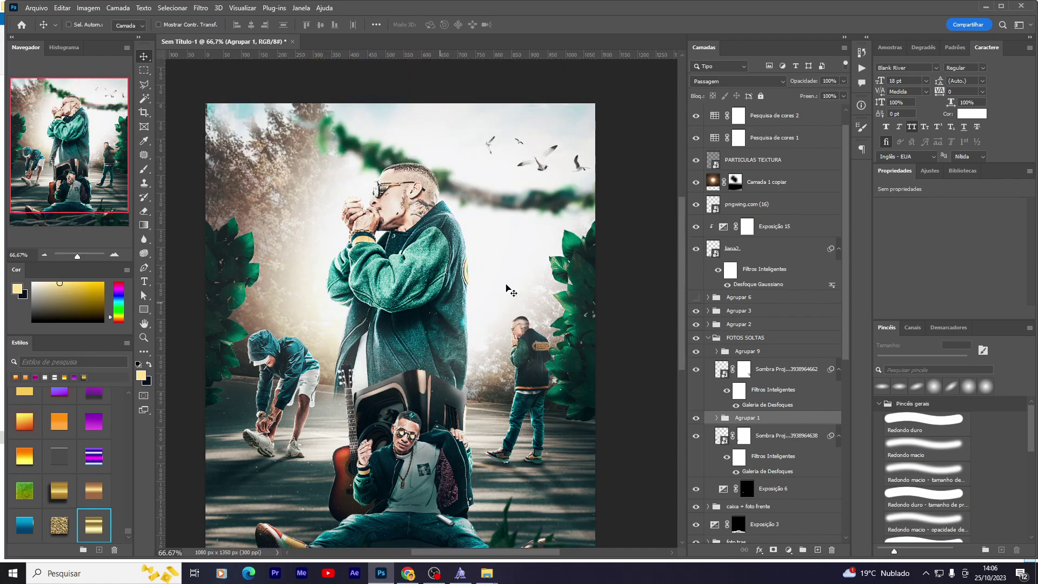
scroll(564, 354, "down", 1)
scroll(801, 293, "up", 1)
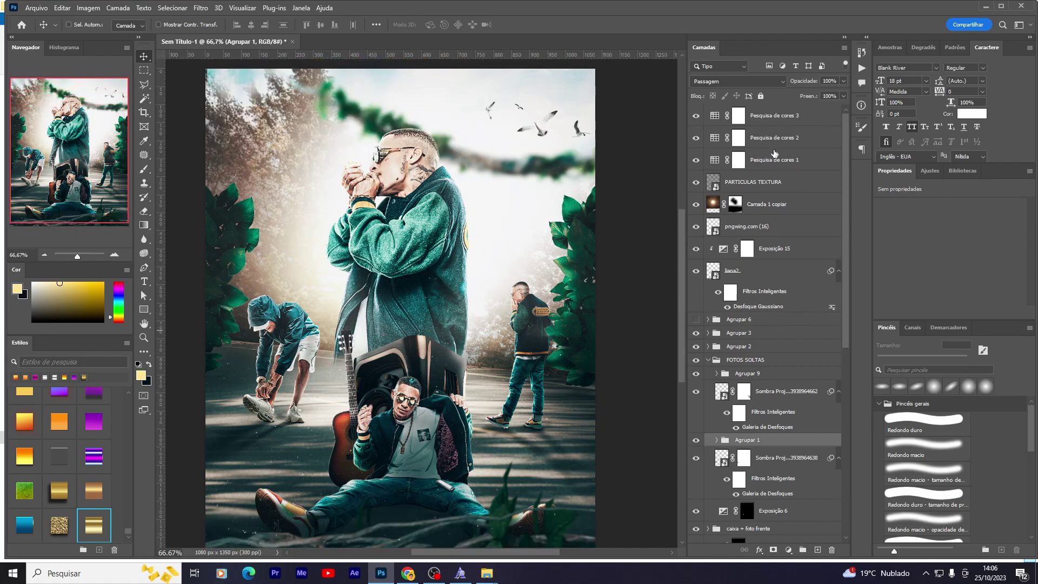
left_click(762, 188)
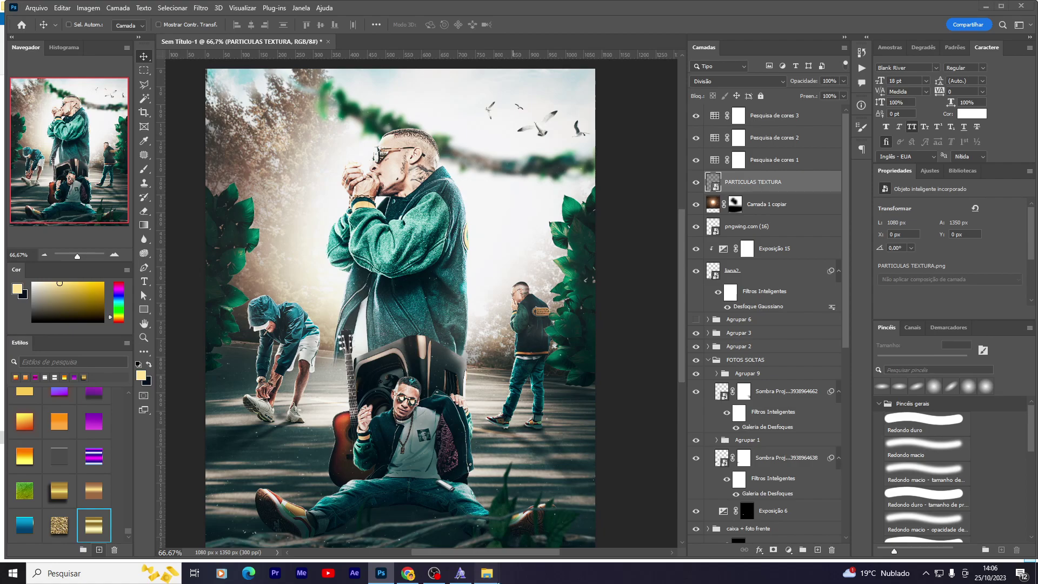
Step: Type the title 'Acustico' on the canvas with All Caps turned off
key("t")
left_click(275, 201)
type("ACUSTIC")
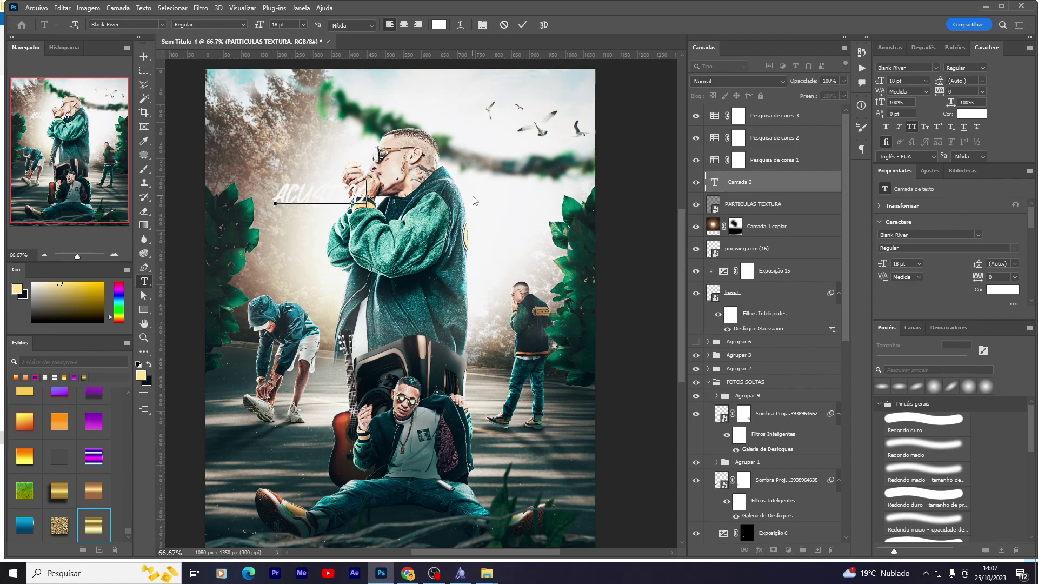
key("ctrl+a")
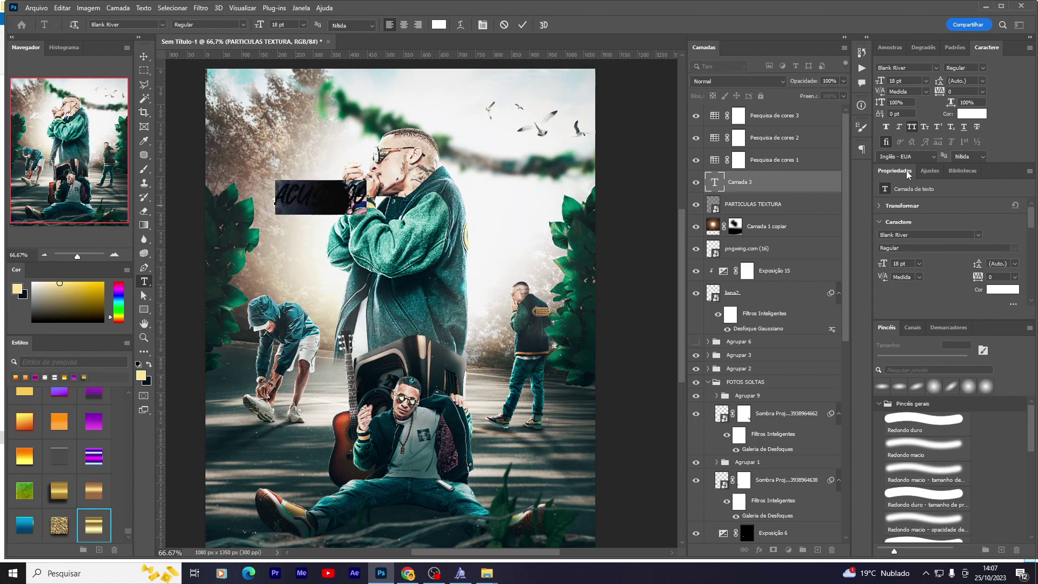
left_click(913, 128)
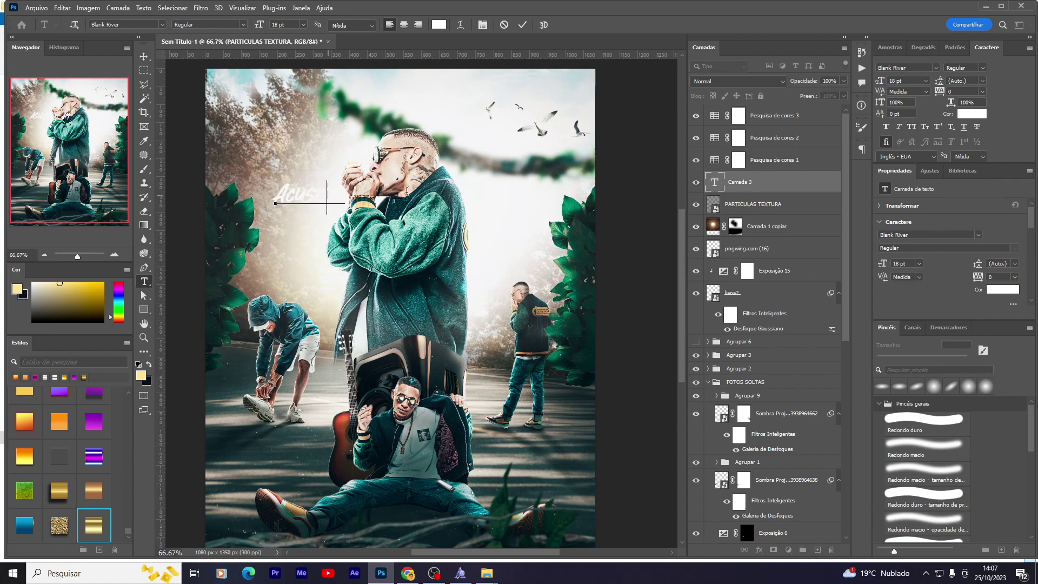
key("ctrl+Return")
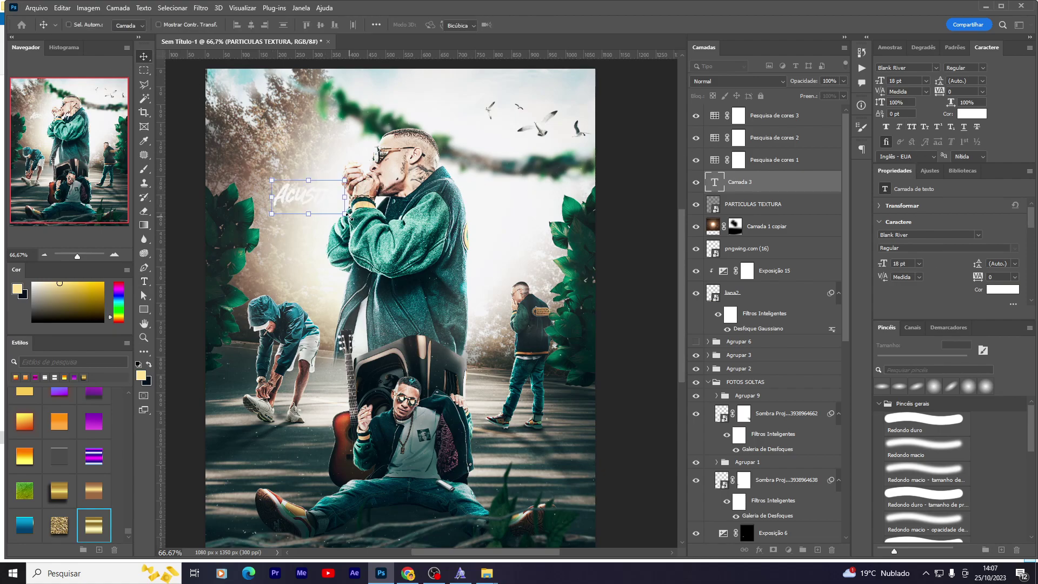
Step: Scale Acustico up across the upper middle and add a Gradient Overlay style
key("ctrl+t")
left_click_drag(443, 244, 507, 289)
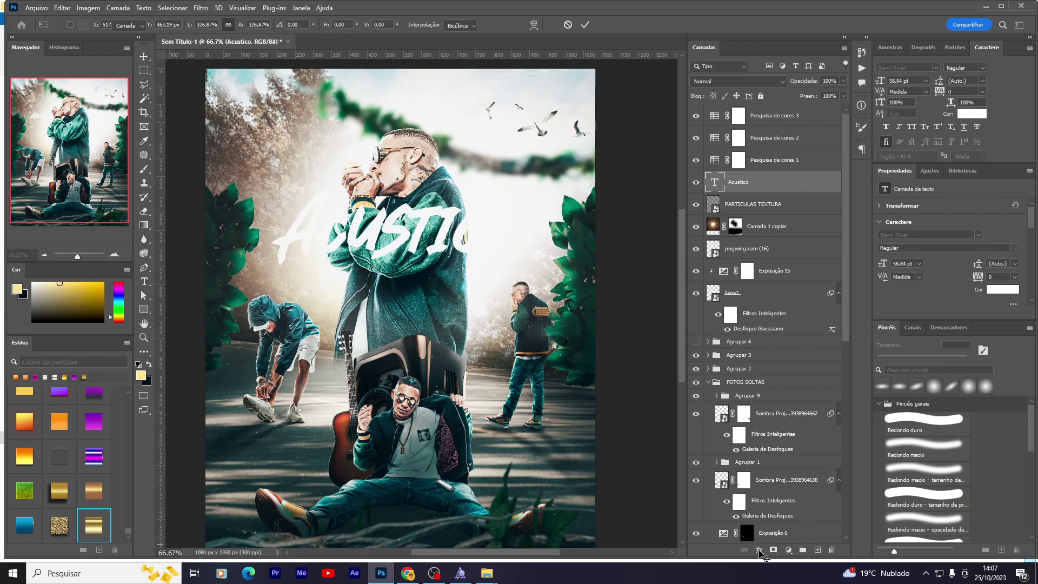
left_click(759, 550)
left_click(846, 517)
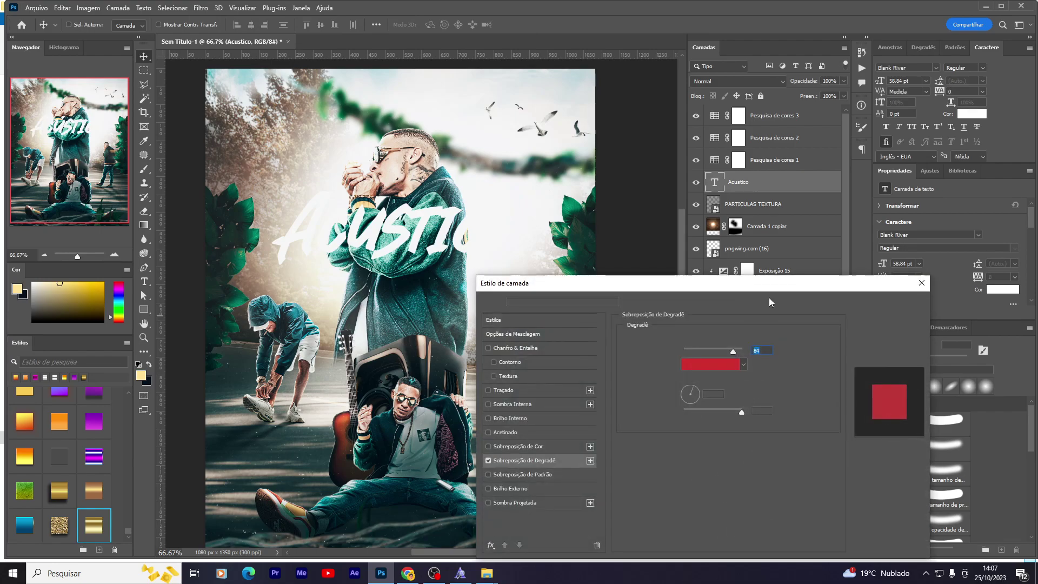
Step: Apply an orange Pastéis gradient to Acustico and Alt-drag a copy about 205 px lower
left_click(712, 365)
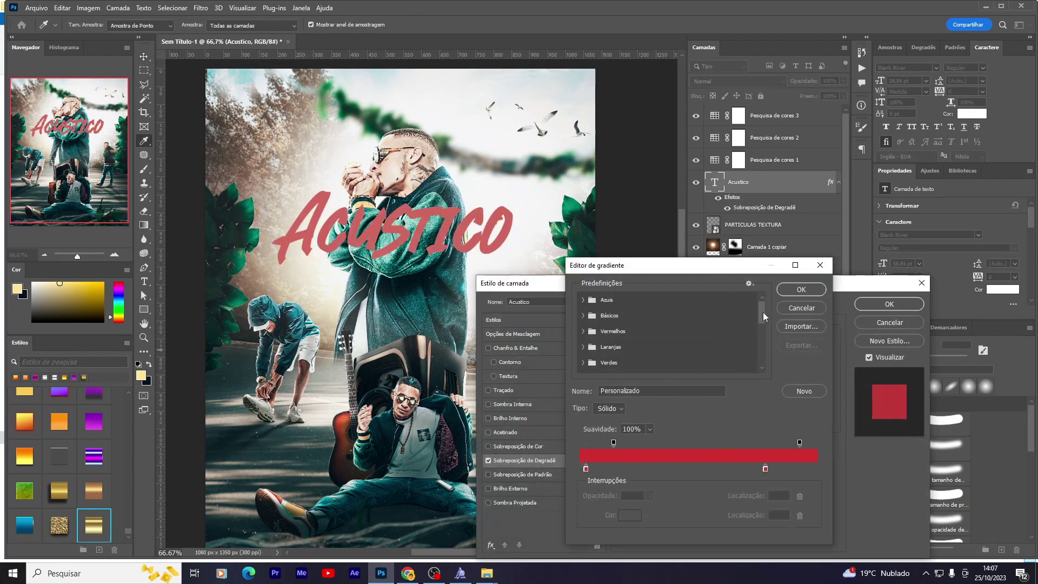
left_click_drag(764, 313, 755, 367)
left_click(656, 332)
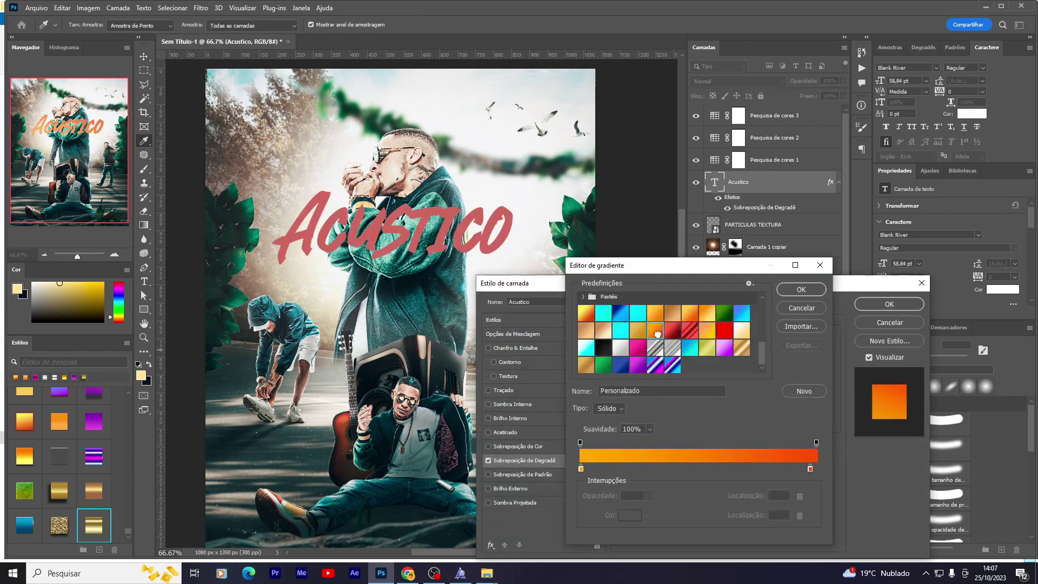
left_click(657, 332)
double_click(660, 340)
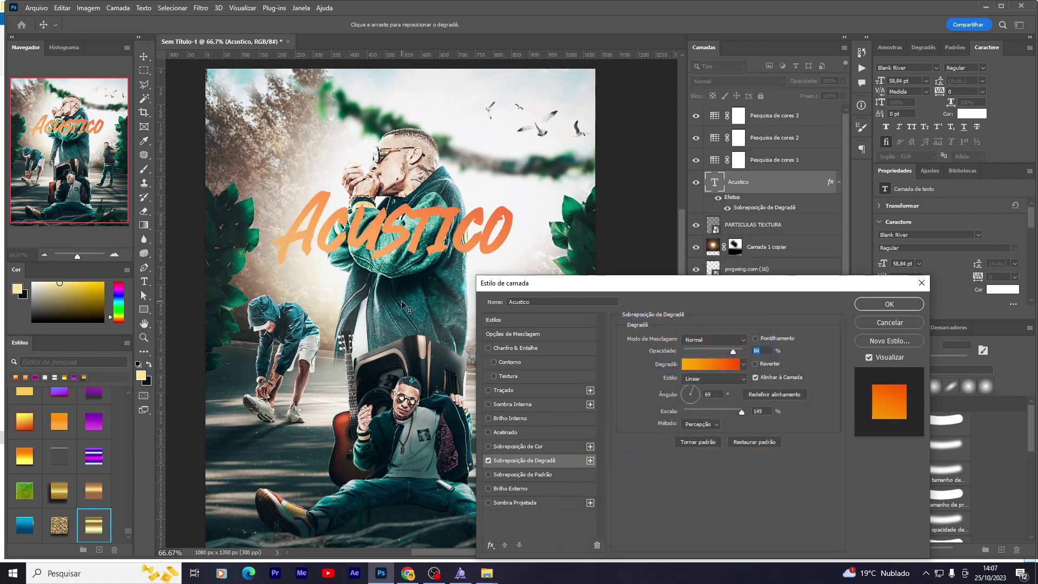
left_click(875, 303)
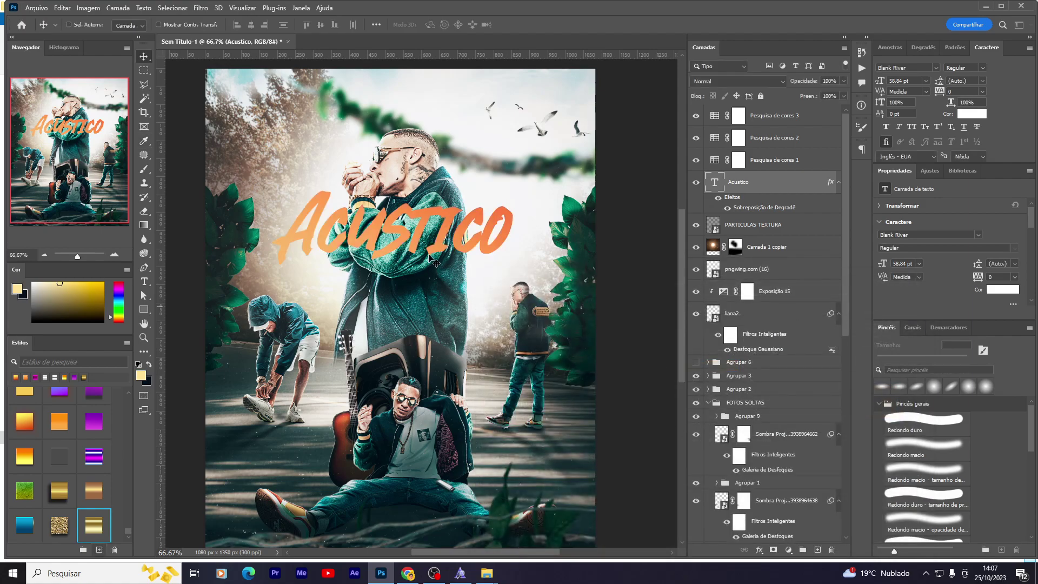
mouse_move(432, 251)
left_mouse_down()
mouse_move(427, 325)
mouse_move(462, 320)
left_mouse_up()
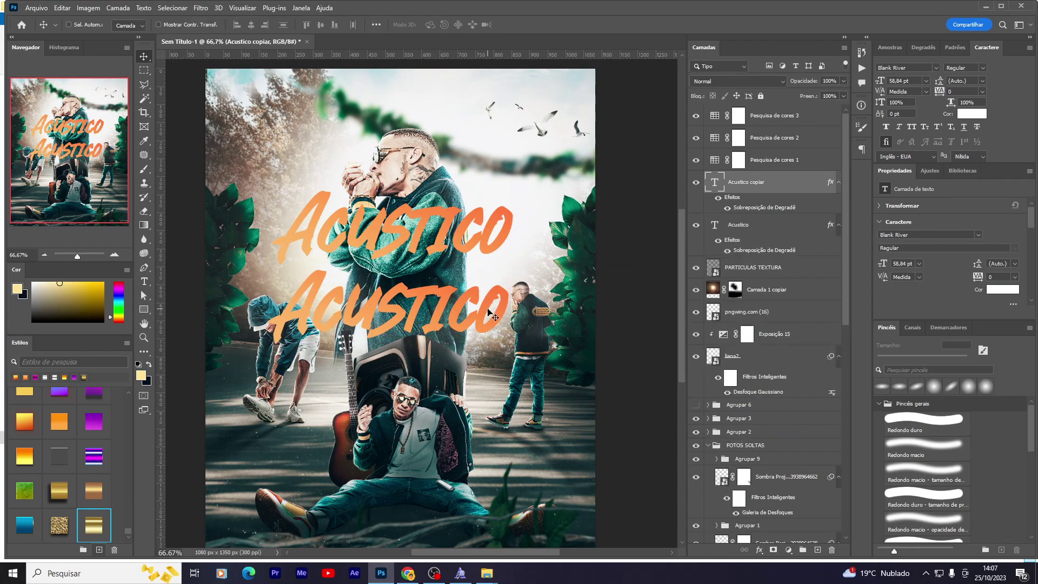
Step: Retype the lower Acustico copy as MC KADU and enlarge it across the poster
key("t")
left_click(144, 282)
double_click(416, 304)
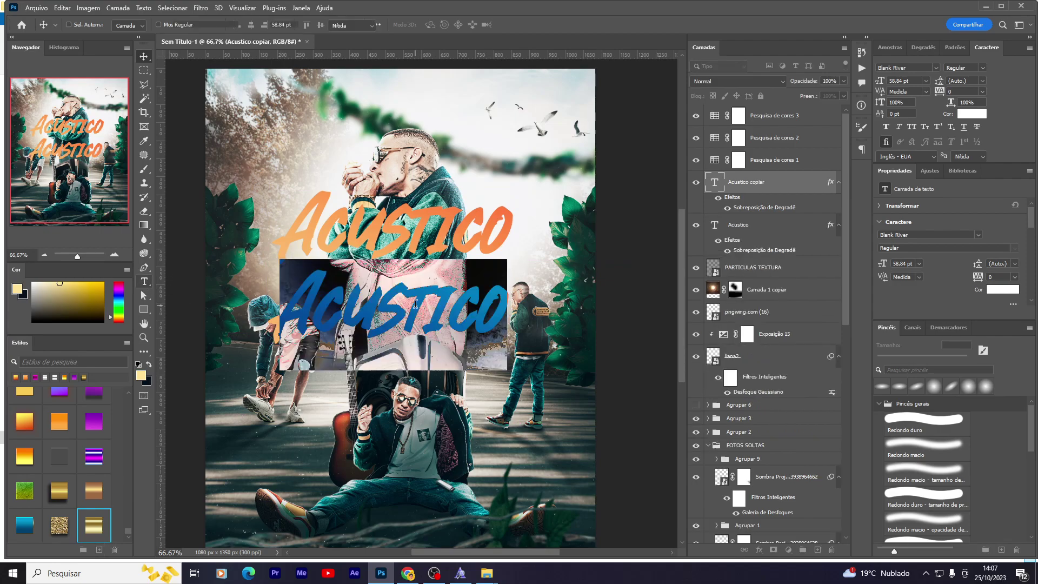
type("MC KADU")
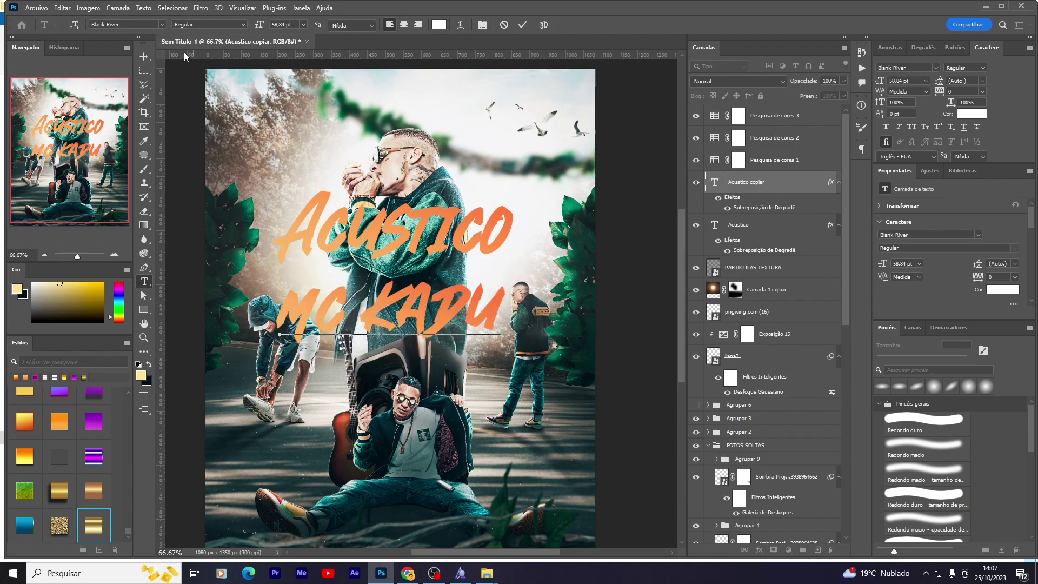
key("ctrl+t")
left_click_drag(511, 331, 544, 325)
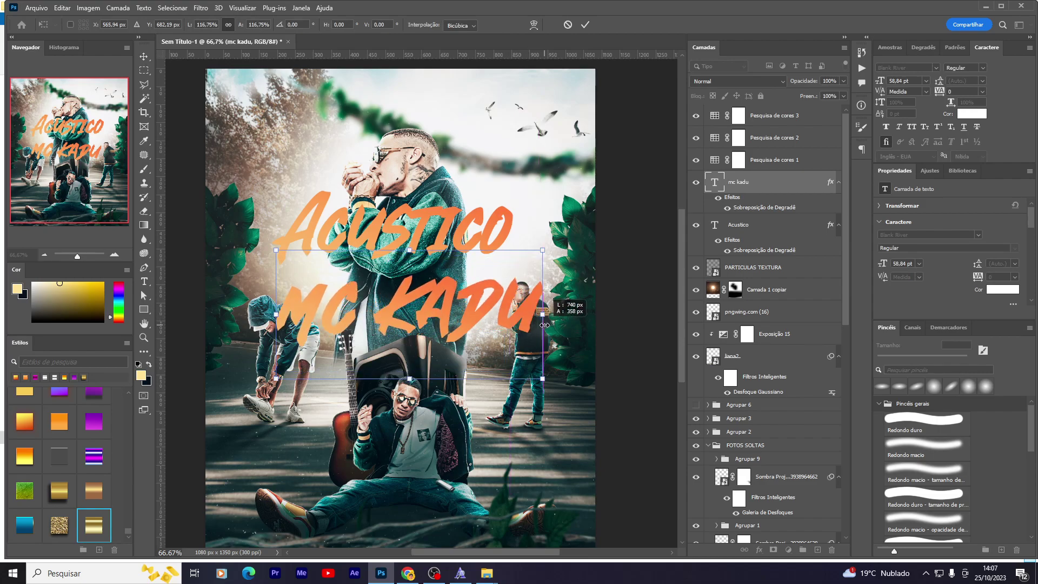
key("Return")
Step: Shrink the Acustico title to about 56% and set it above MC KADU
left_click(757, 230)
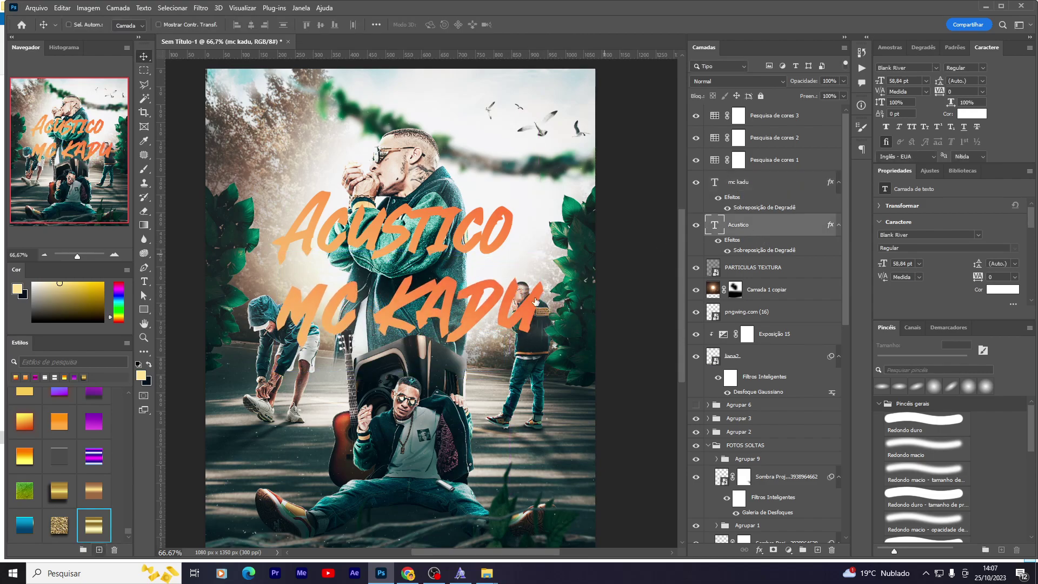
key("ctrl+t")
mouse_move(514, 220)
left_mouse_down()
mouse_move(407, 220)
mouse_move(381, 247)
mouse_move(450, 275)
left_mouse_up()
key("Return")
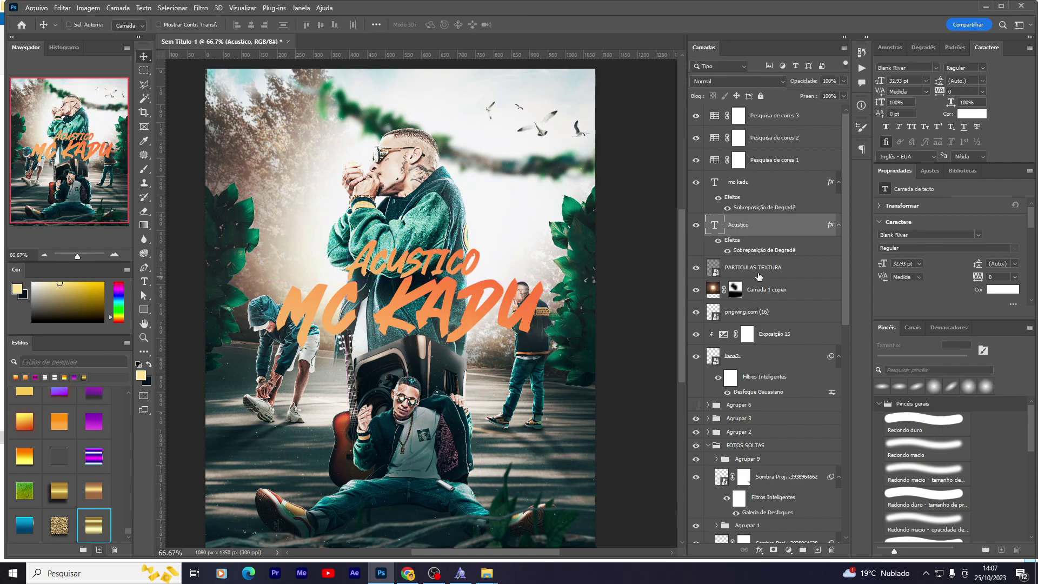
Step: In Chrome, go from the lens flare search to the YouTube home page
left_click(408, 573)
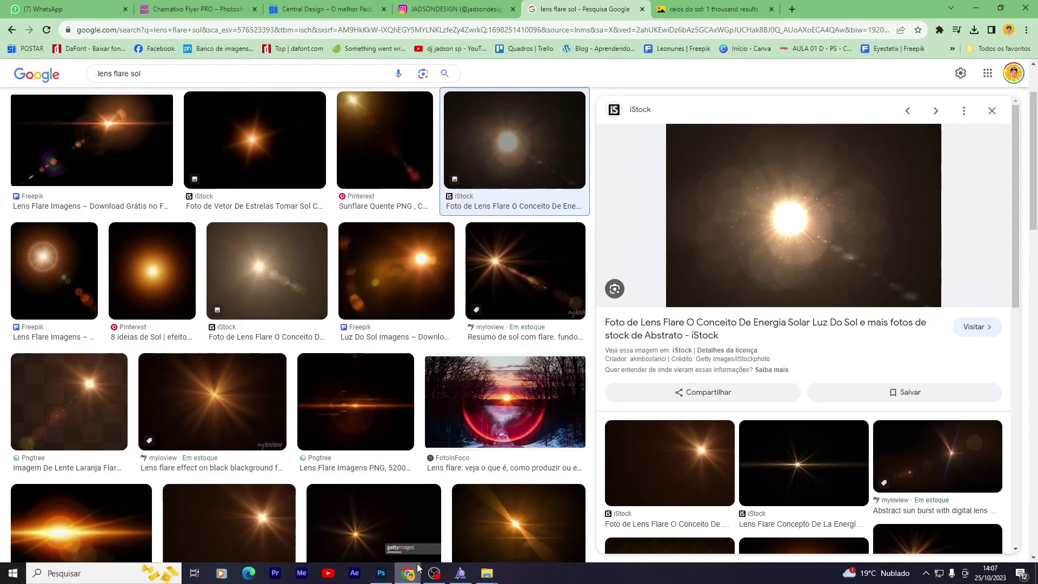
left_click(568, 33)
type("you")
key("Return")
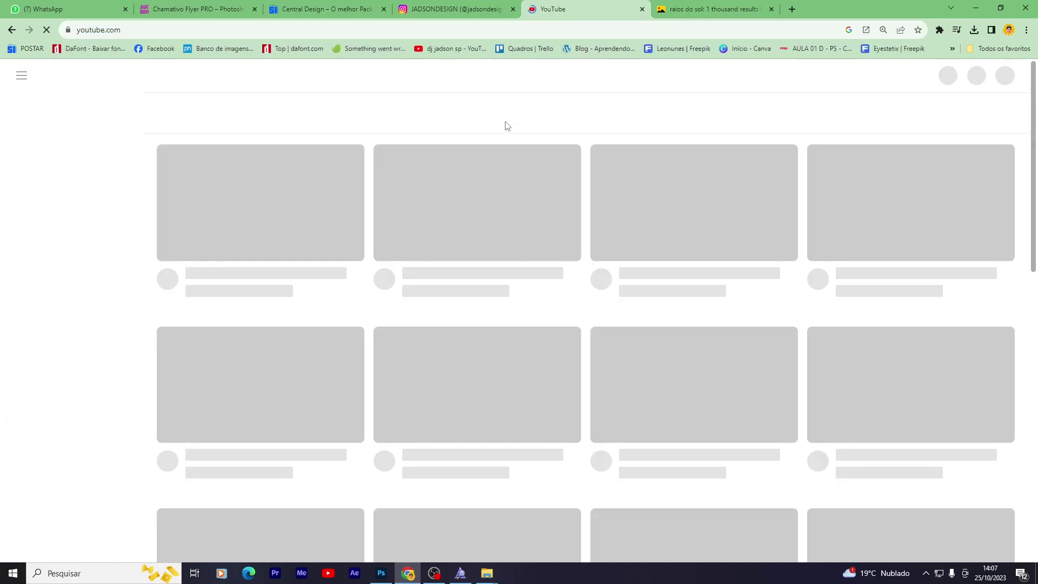
Step: Search YouTube for 'mc kadu acustico', then return to the Photoshop poster
left_click(486, 80)
type("mc kadu a")
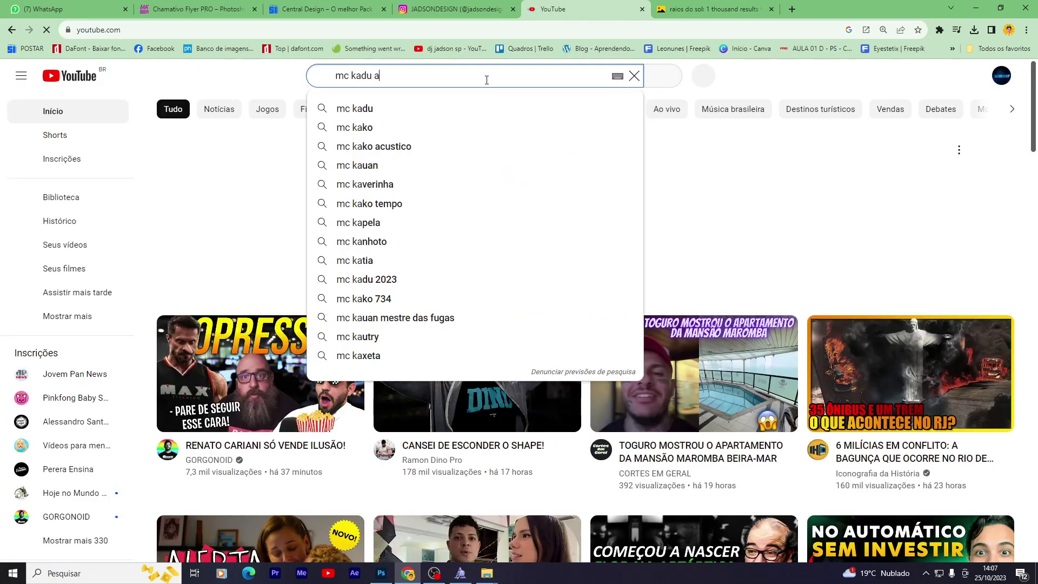
type("custico")
key("Return")
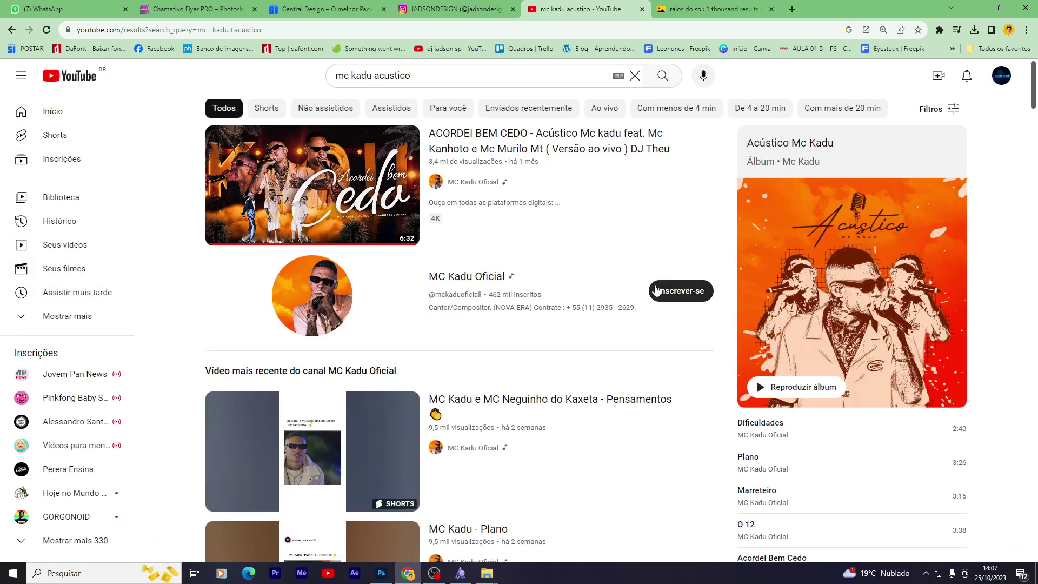
mouse_move(380, 573)
left_click(374, 581)
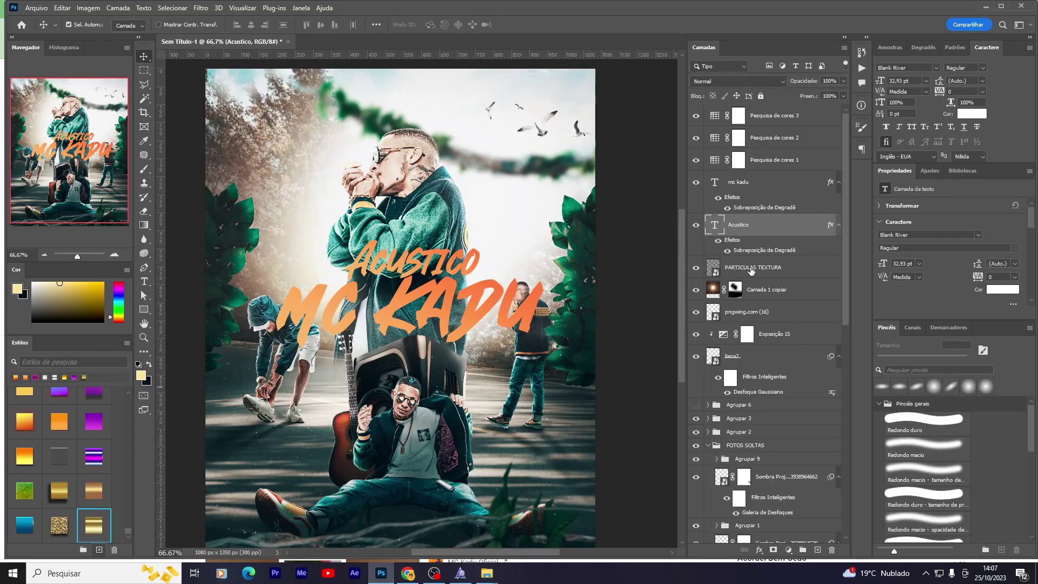
Step: Group the Acustico and mc kadu layers and place the group above PARTICULAS TEXTURA
left_click(762, 205, "shift")
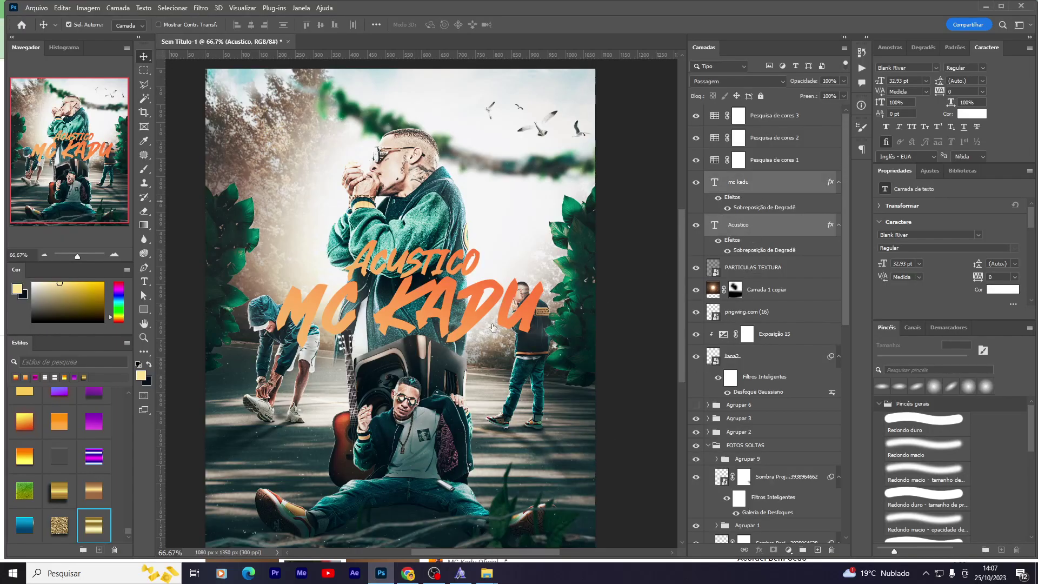
key("ctrl+g")
left_click_drag(730, 178, 742, 483)
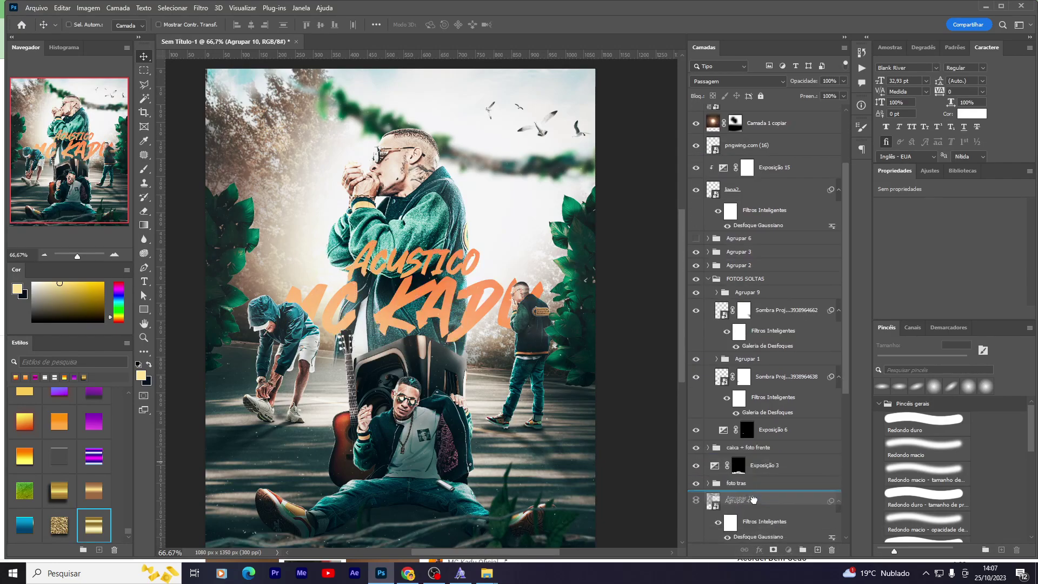
mouse_move(742, 484)
left_mouse_down()
mouse_move(737, 518)
mouse_move(736, 500)
left_mouse_up()
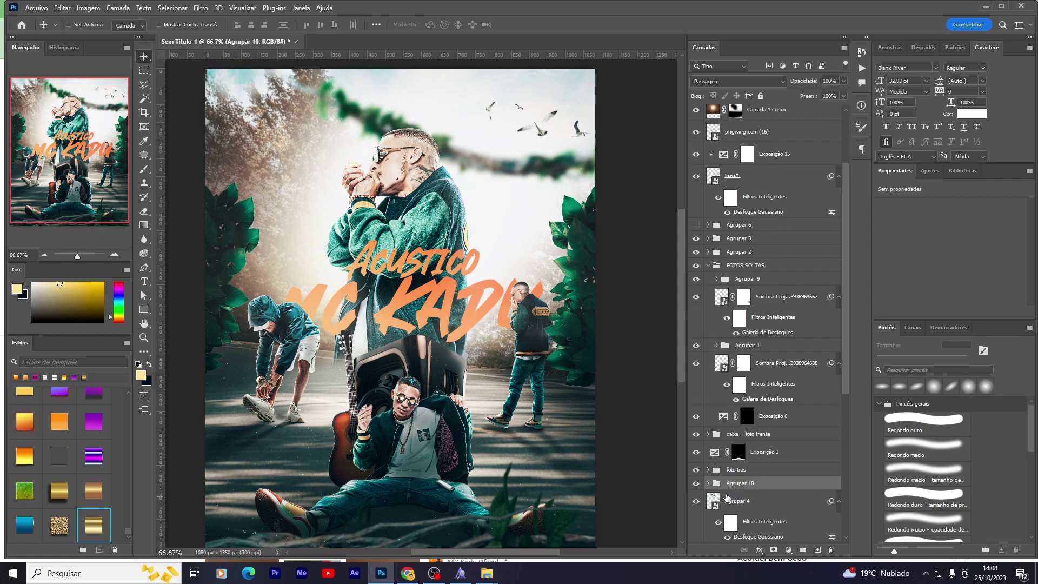
left_click_drag(503, 324, 508, 239)
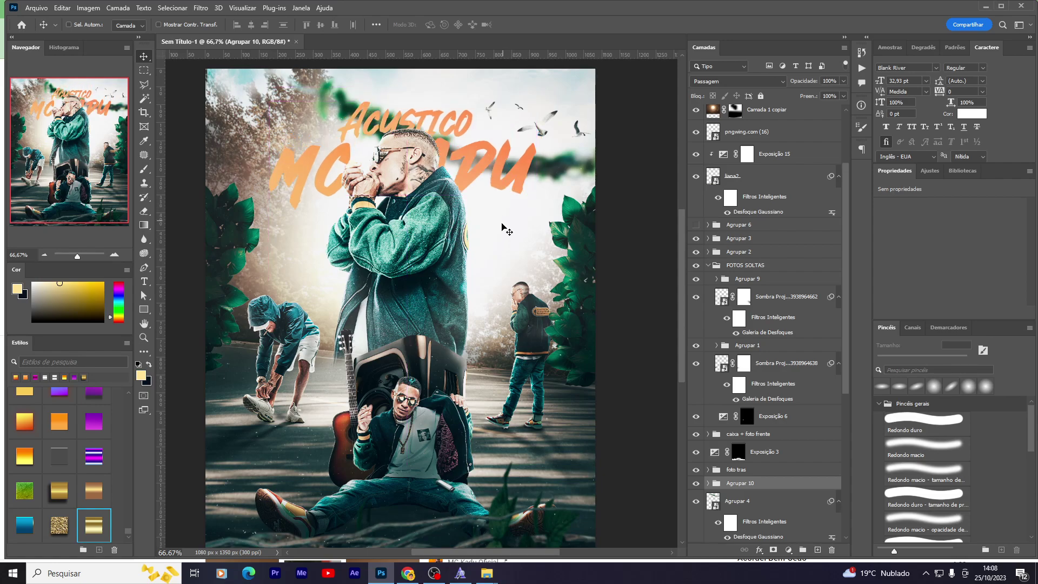
scroll(498, 280, "up", 2)
scroll(499, 280, "down", 5)
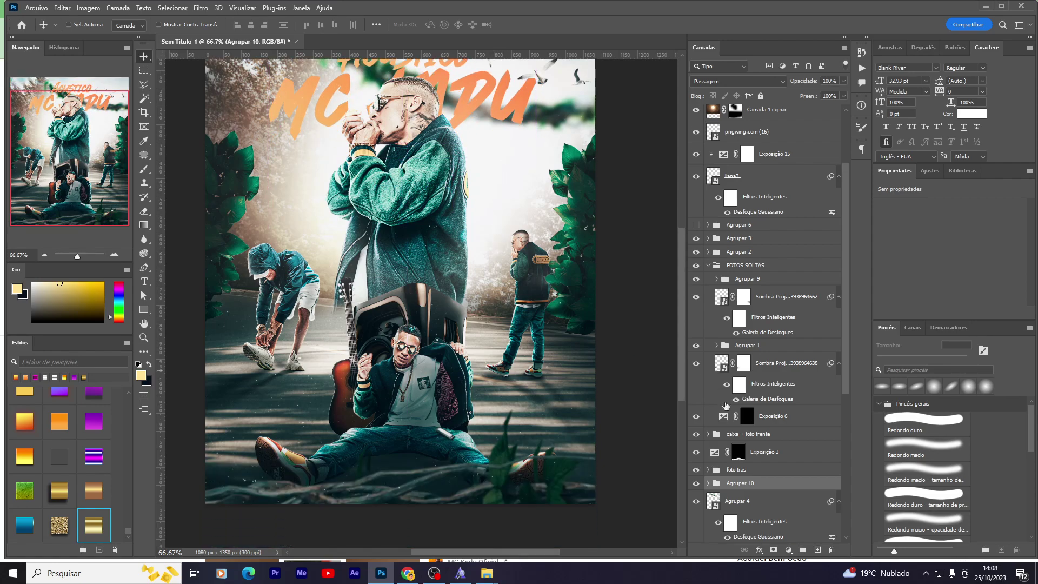
left_click_drag(743, 487, 746, 186)
mouse_move(496, 119)
left_mouse_down()
mouse_move(474, 400)
mouse_move(446, 471)
left_mouse_up()
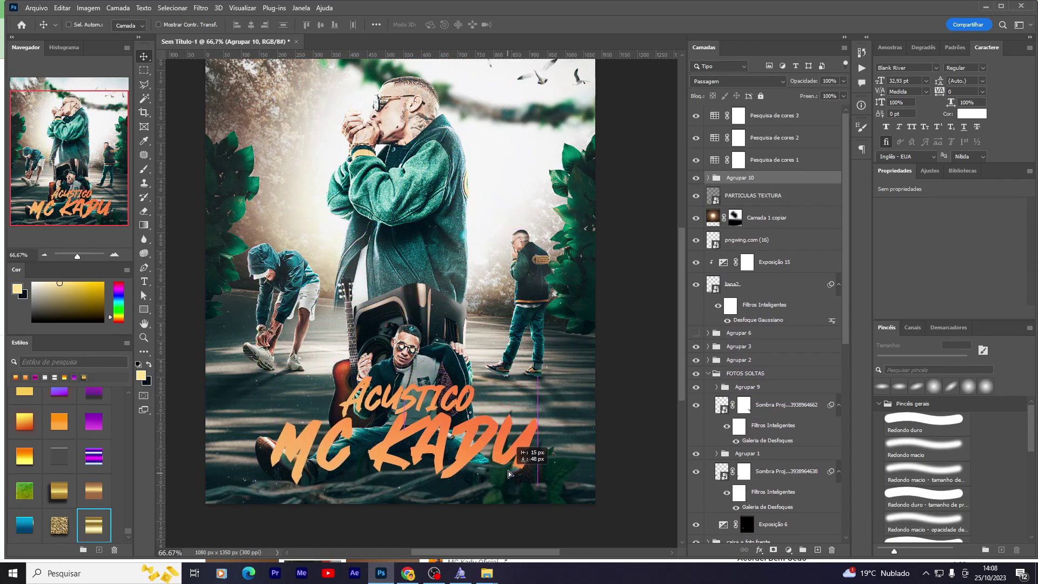
Step: Enlarge the title to about 112%, centre it mid-poster and stretch it wider
key("ctrl+t")
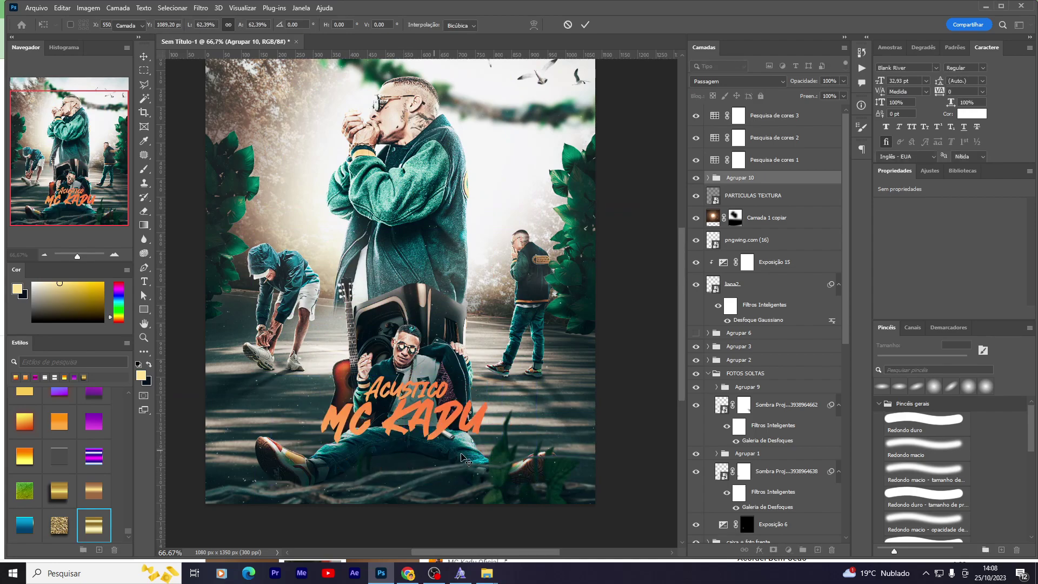
left_click_drag(403, 443, 405, 456)
key("Return")
scroll(475, 434, "up", 2)
scroll(475, 434, "down", 2)
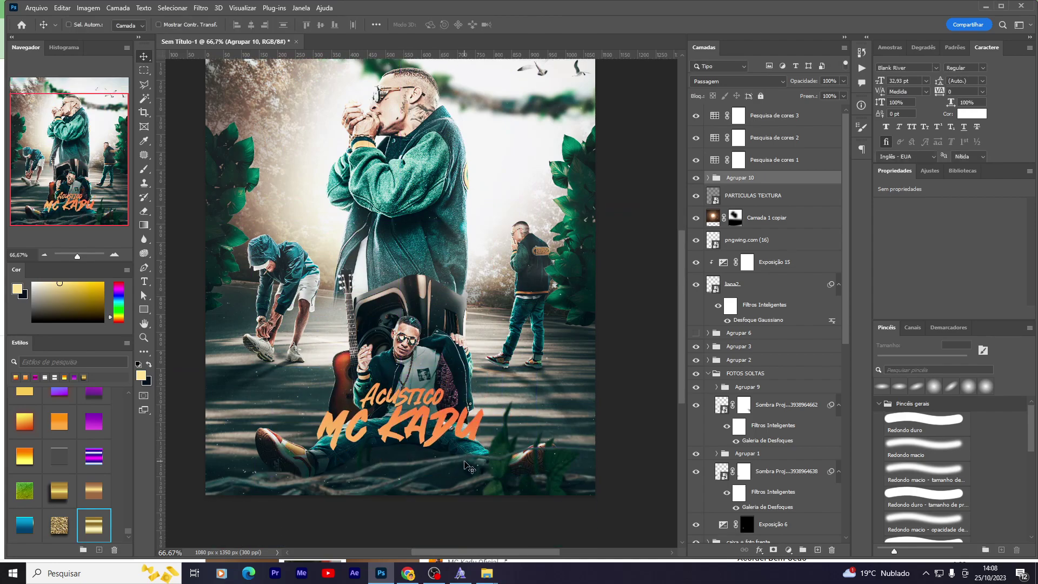
mouse_move(430, 473)
left_mouse_down()
mouse_move(456, 284)
mouse_move(427, 312)
left_mouse_up()
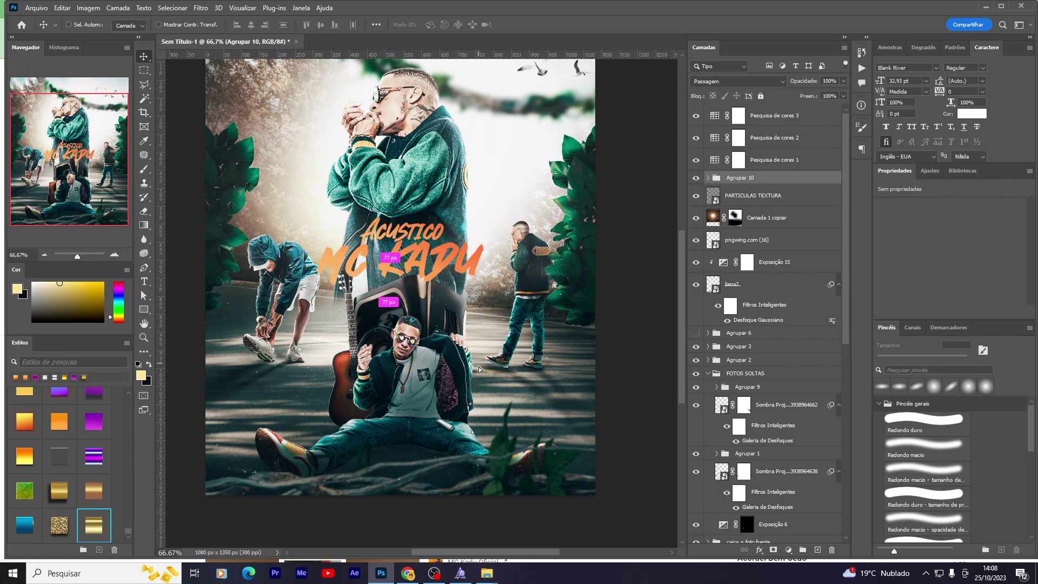
scroll(476, 351, "up", 2)
key("ctrl+t")
left_click_drag(488, 311, 509, 311)
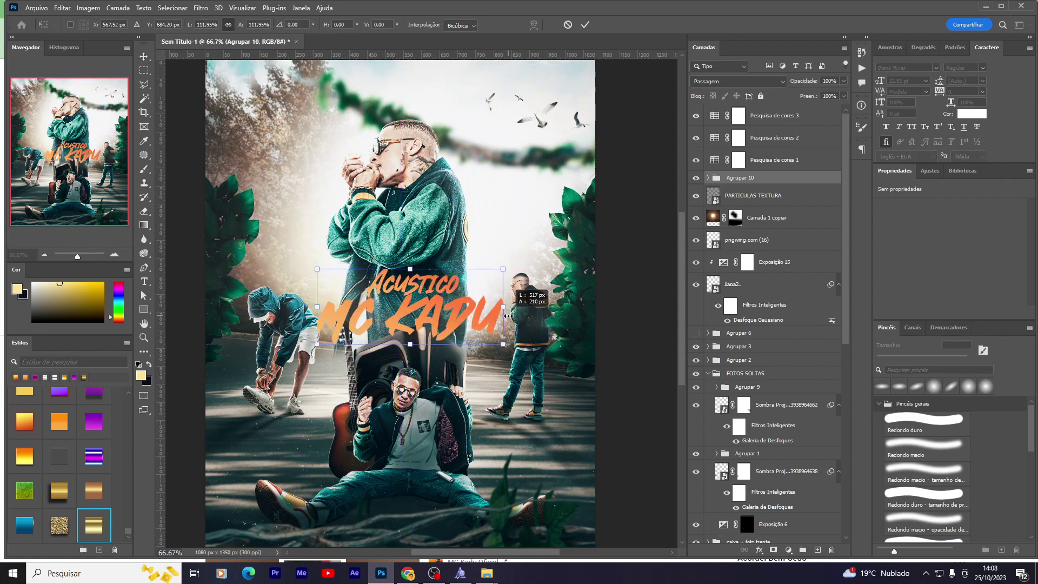
key("Return")
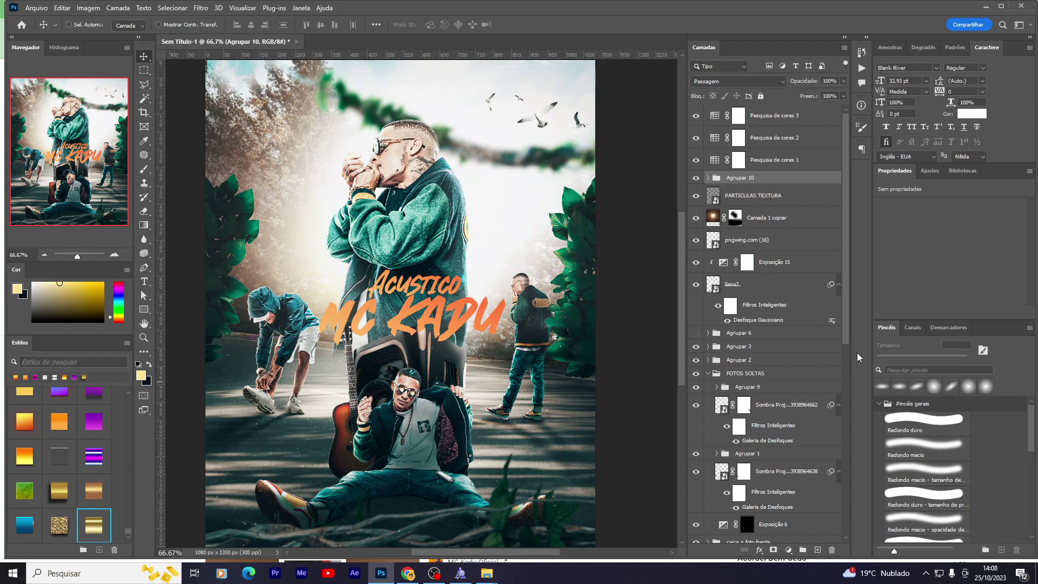
scroll(422, 303, "left", 2)
Step: Give the title group a Multiply drop shadow with its size softened to 24 px
left_click(760, 549)
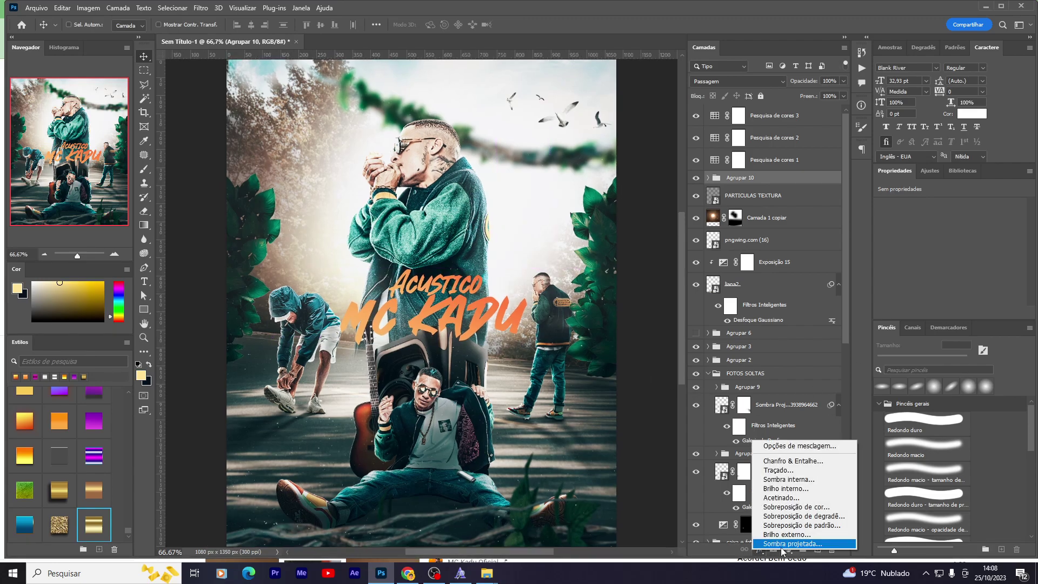
key("Escape")
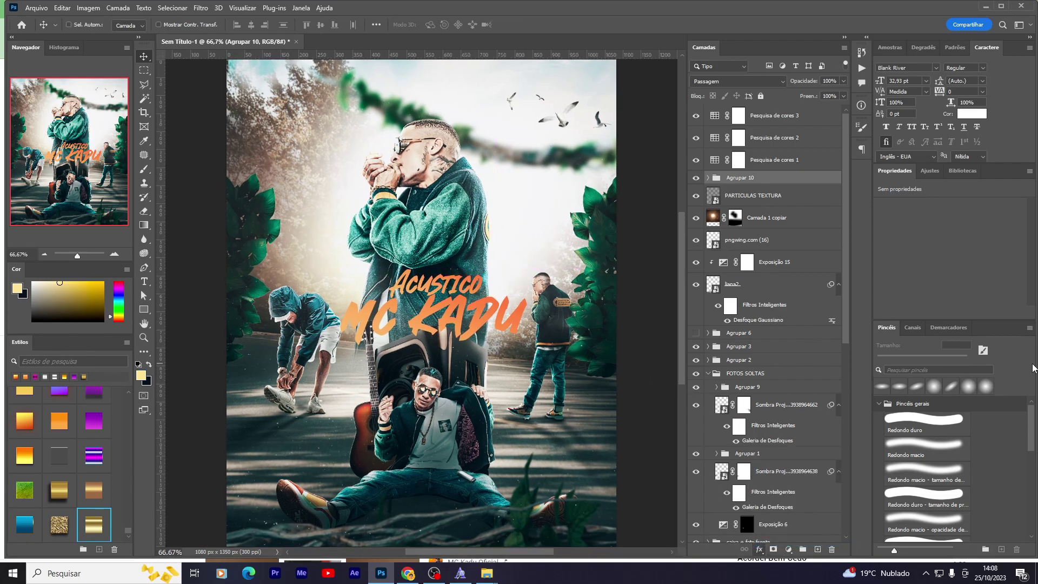
left_click_drag(684, 411, 692, 411)
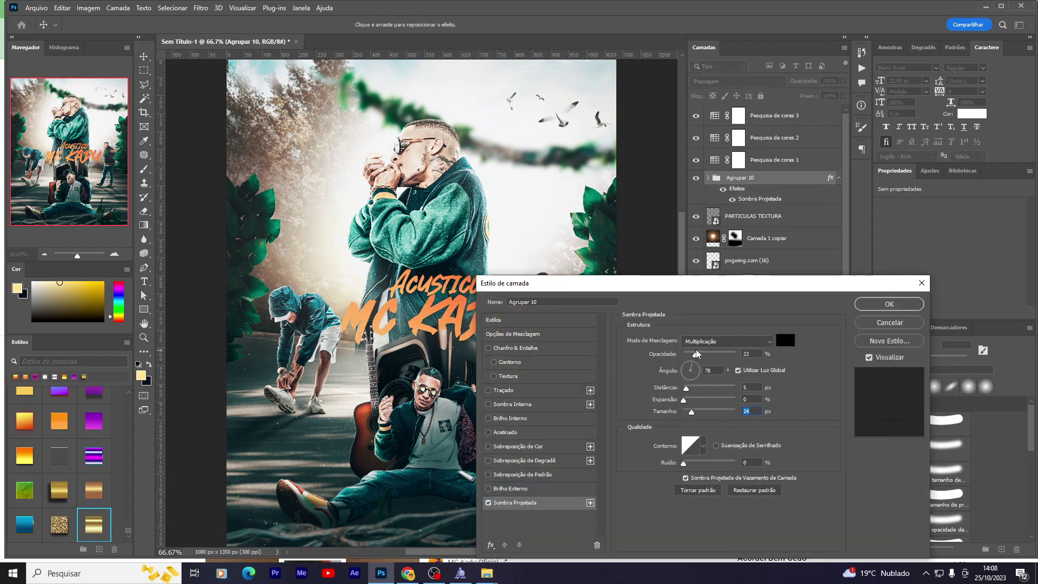
key("Return")
Step: Move the title down over the seated figure near the poster's bottom
mouse_move(410, 276)
left_mouse_down()
mouse_move(464, 362)
mouse_move(452, 359)
mouse_move(464, 469)
mouse_move(519, 465)
left_mouse_up()
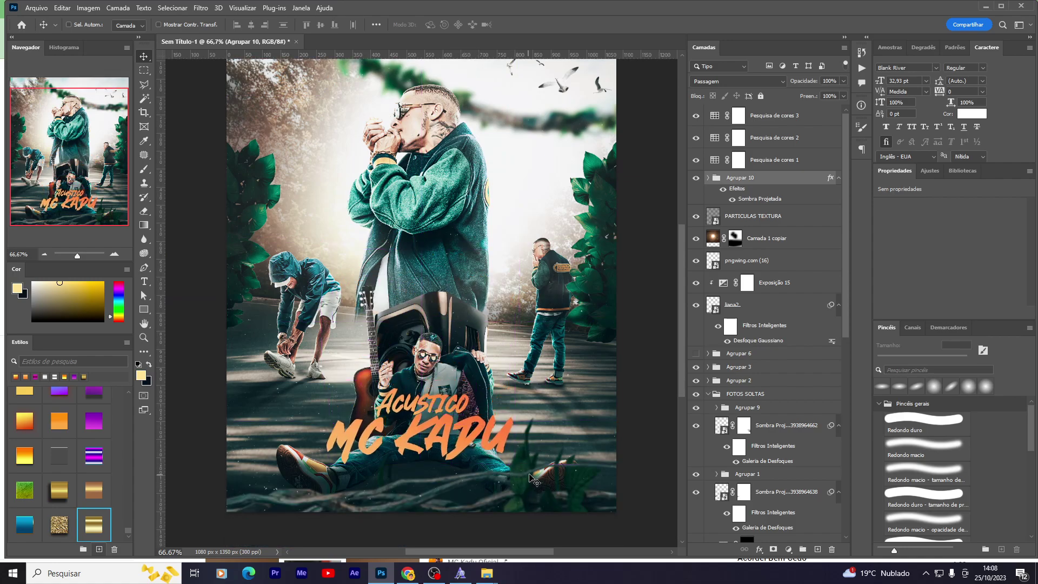
scroll(481, 397, "down", 2)
scroll(481, 411, "up", 2)
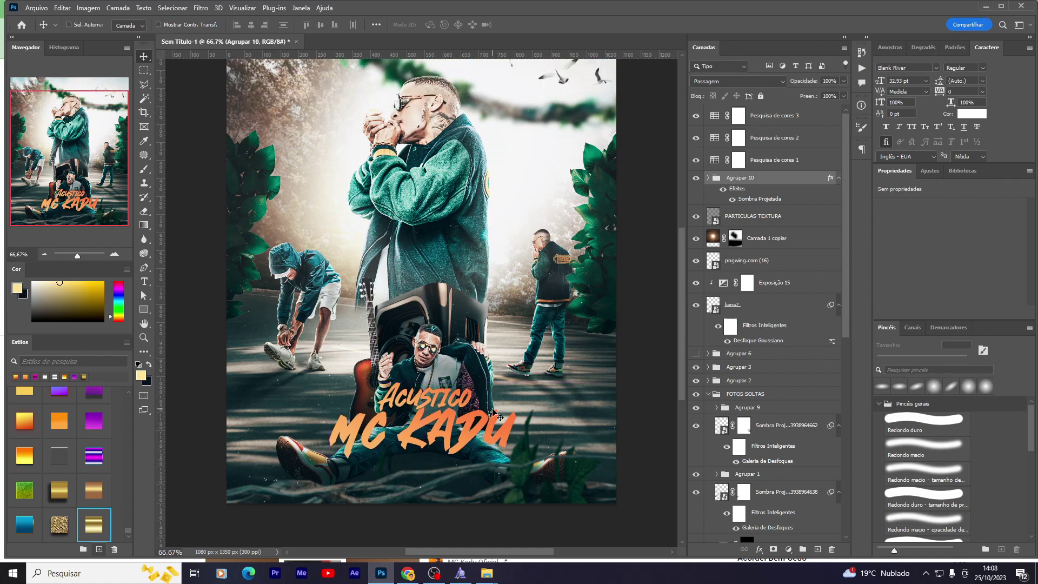
left_click_drag(470, 430, 466, 451)
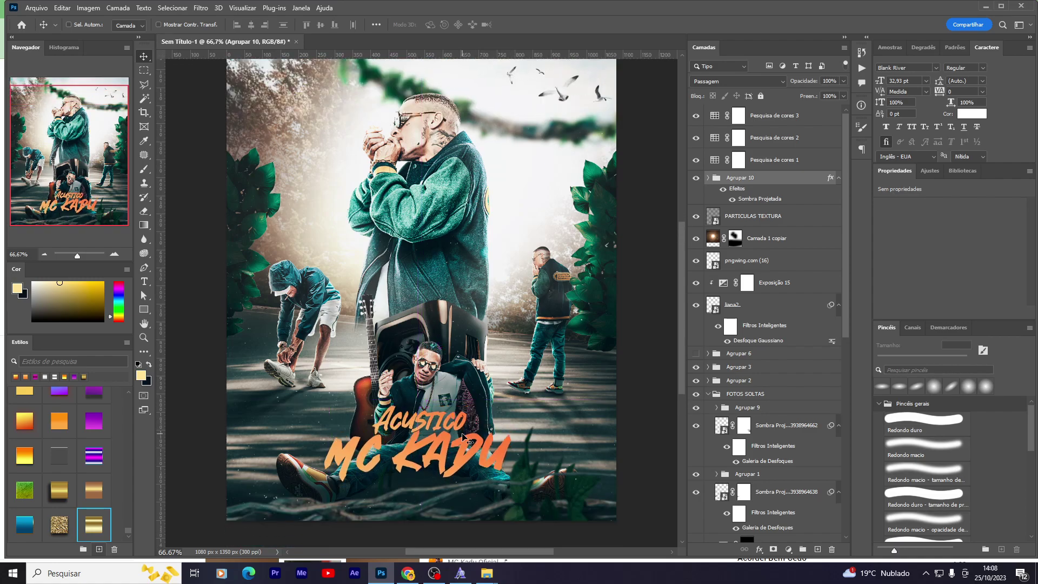
Step: Open the Acordei Bem Cedo video on YouTube and expand its full description
left_click(408, 574)
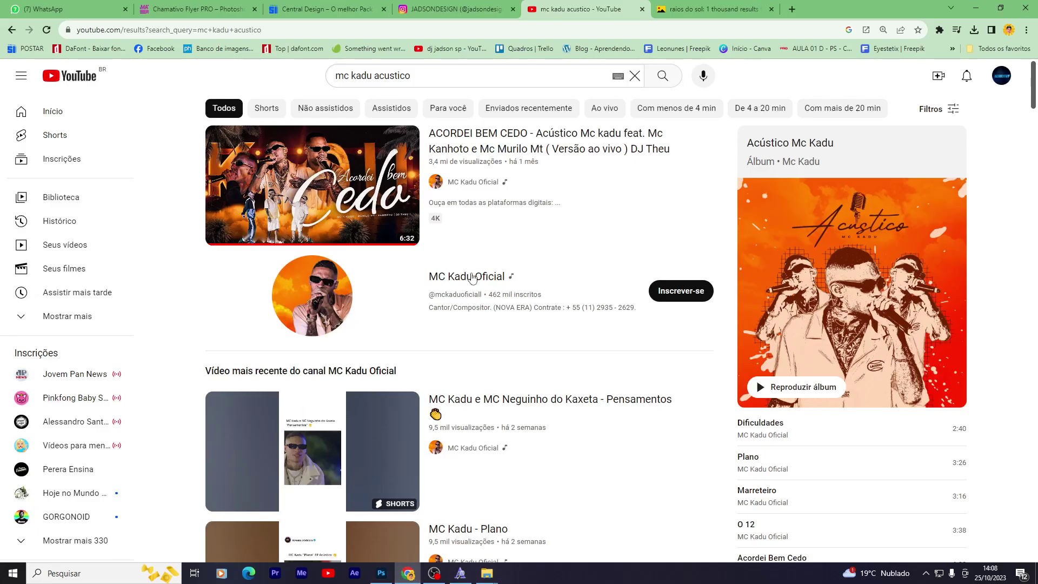
left_click(384, 181)
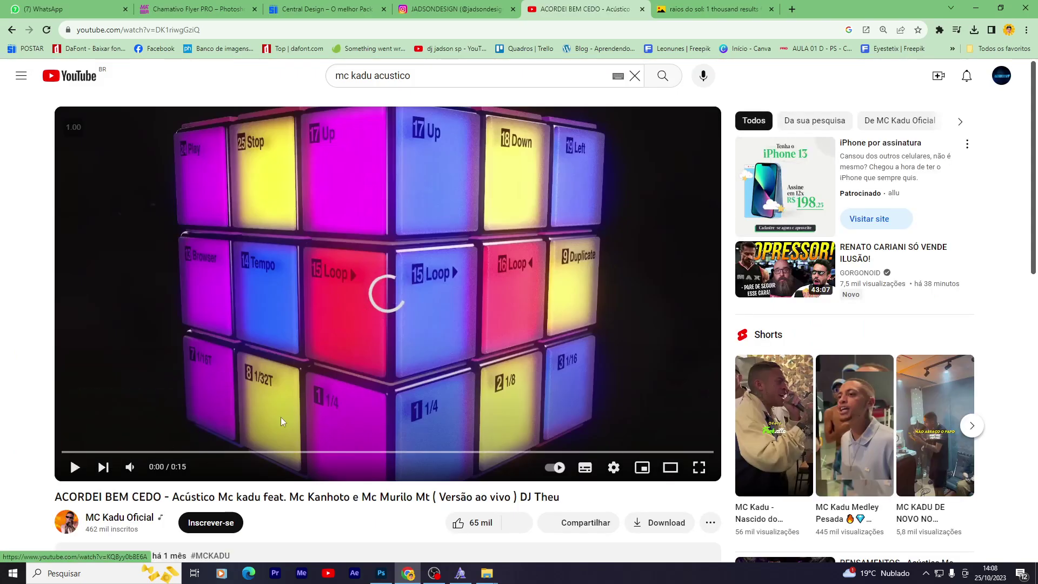
scroll(299, 343, "down", 7)
left_click(306, 190)
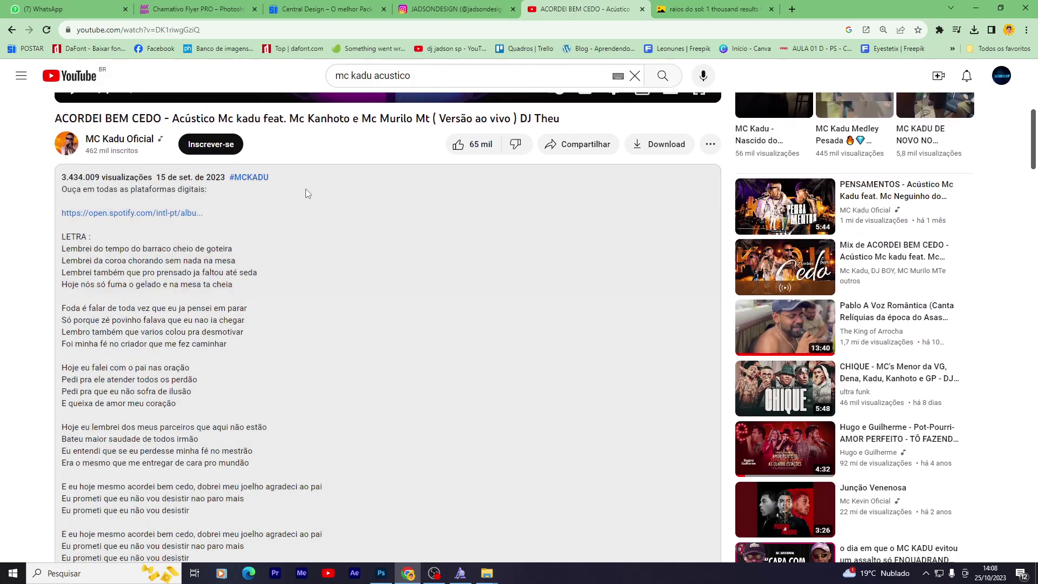
scroll(323, 269, "down", 5)
scroll(323, 268, "down", 4)
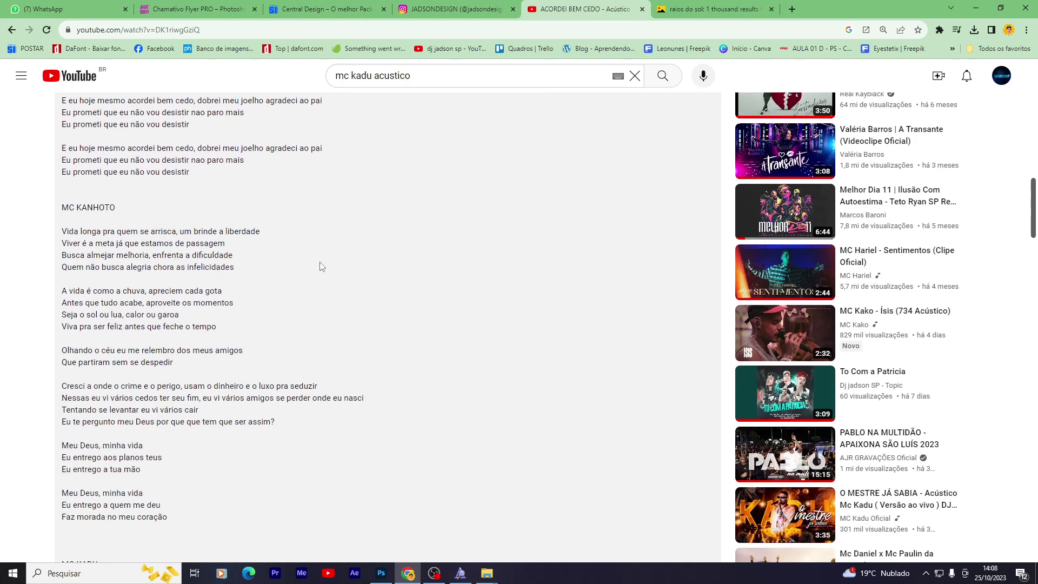
scroll(322, 266, "down", 5)
scroll(321, 266, "down", 5)
scroll(320, 267, "down", 8)
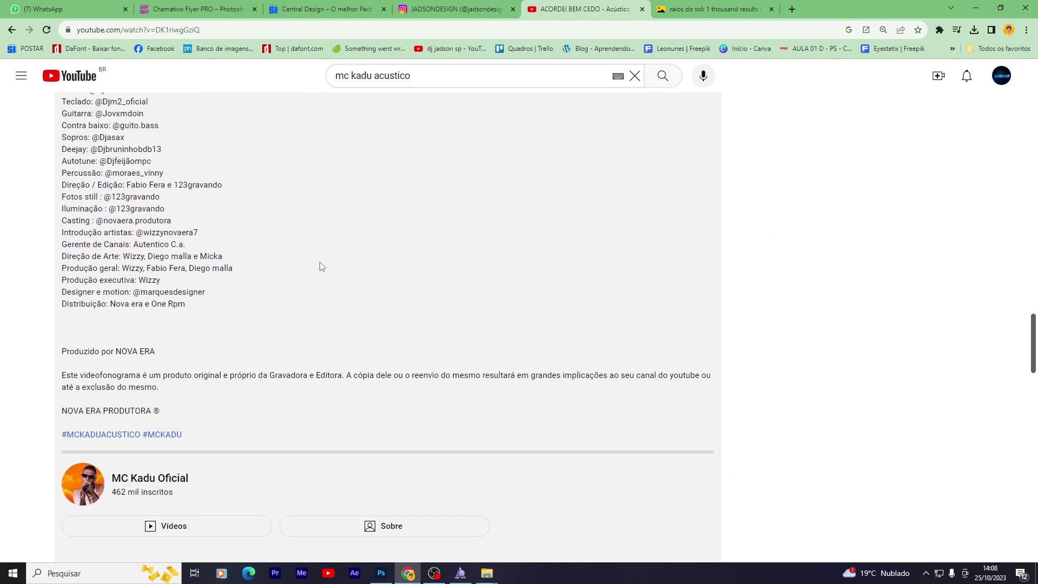
scroll(319, 266, "up", 2)
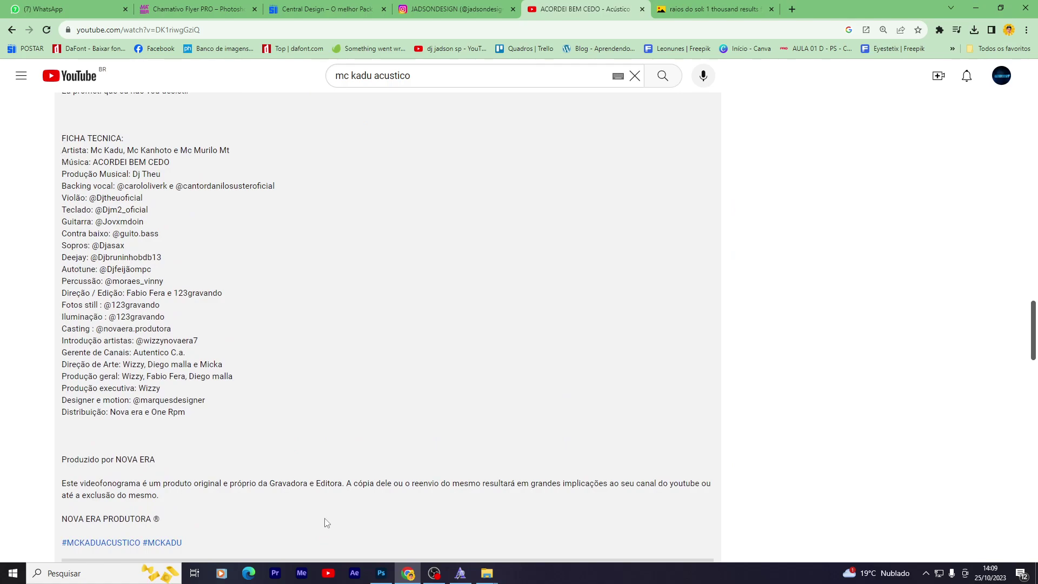
Step: Select and copy the FICHA TECNICA credits, then return to Photoshop
left_click(381, 573)
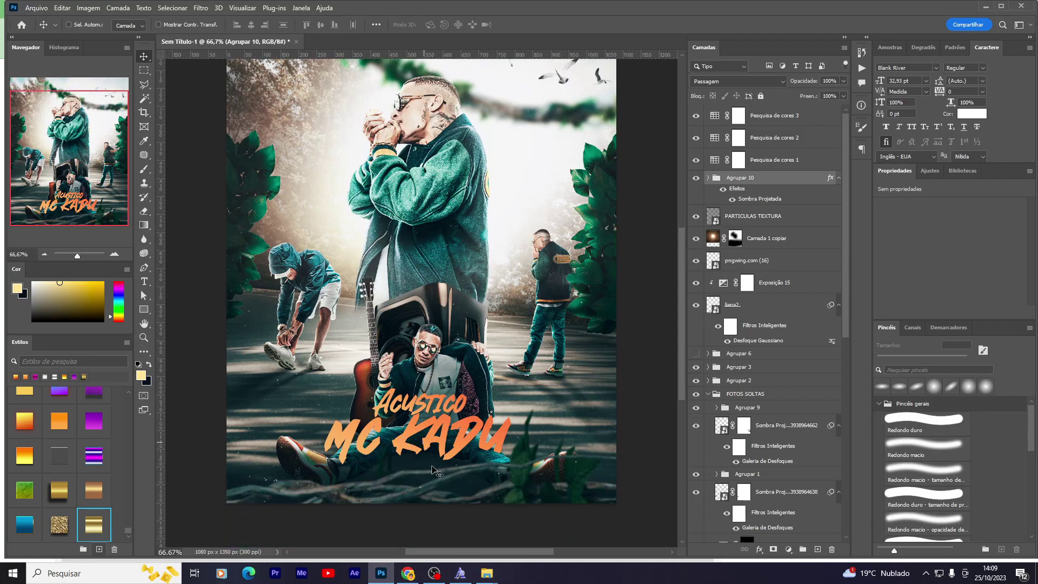
key("alt+Tab")
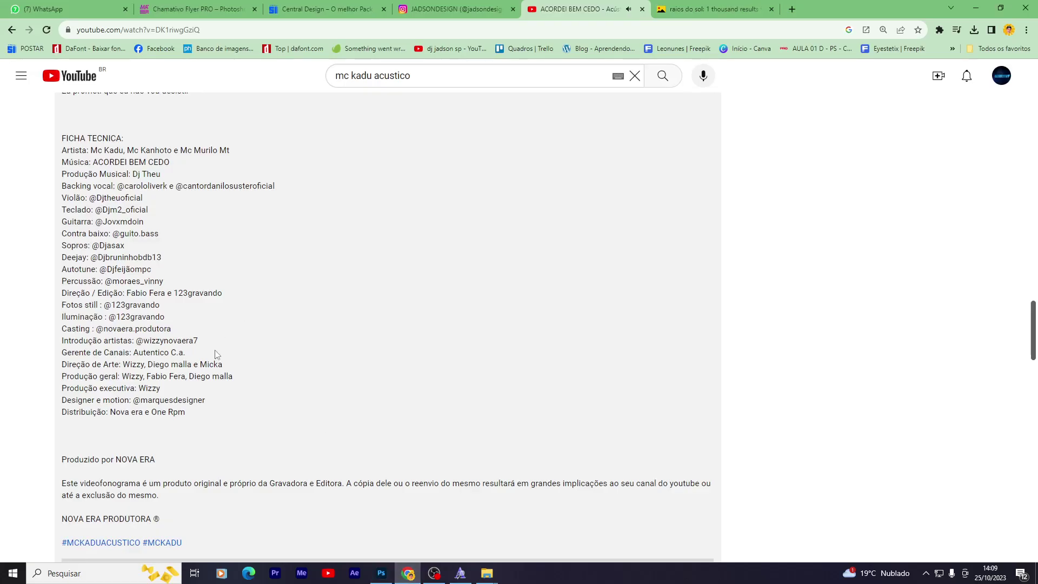
scroll(215, 354, "up", 5)
scroll(202, 394, "down", 3)
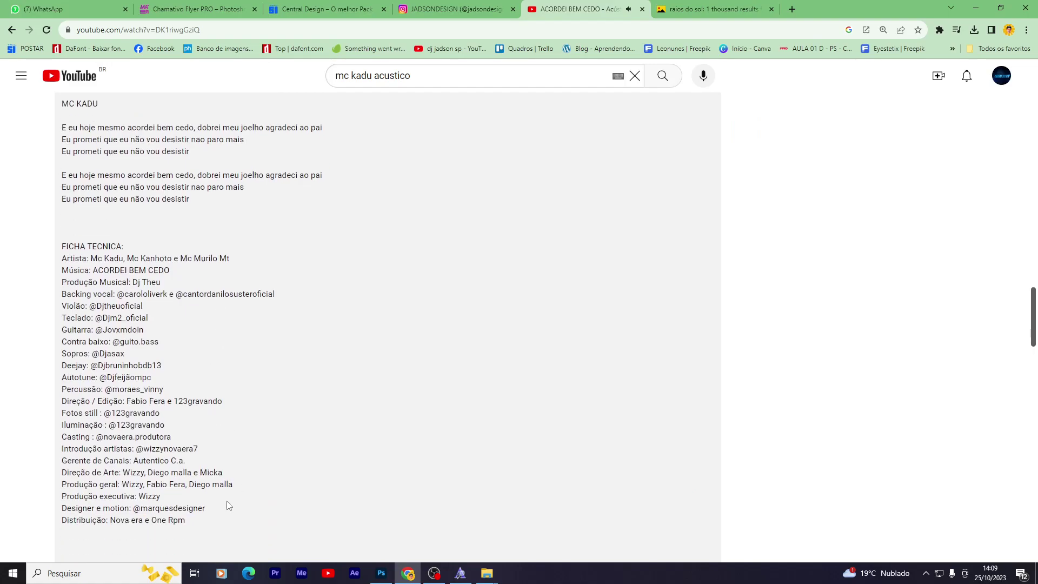
mouse_move(227, 505)
left_mouse_down()
mouse_move(61, 254)
mouse_move(141, 329)
mouse_move(274, 521)
left_mouse_up()
right_click(152, 450)
left_click(168, 459)
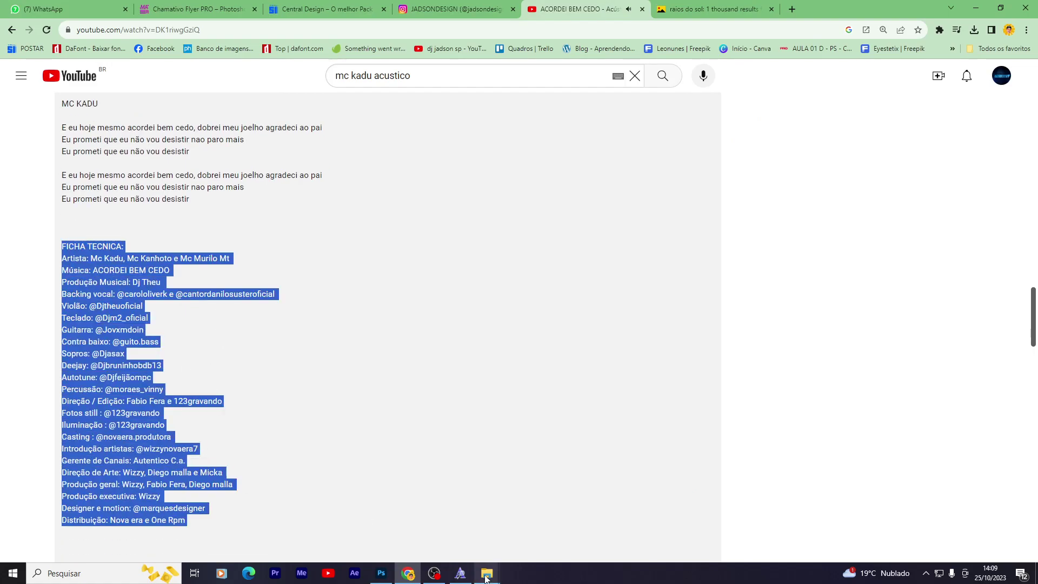
left_click(388, 576)
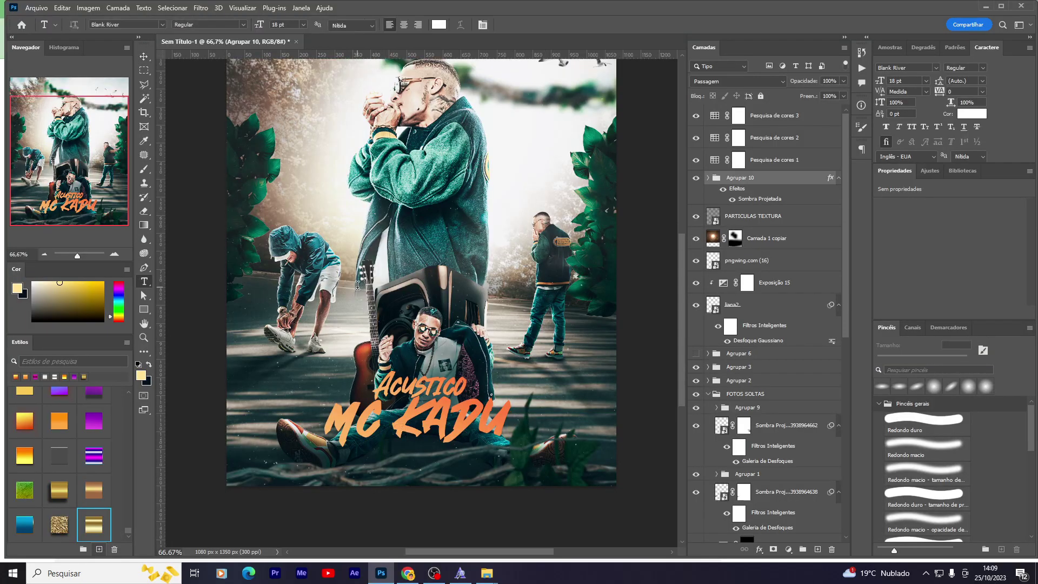
Step: Paste the credits onto the poster as a new text layer in Mont Book
left_click(358, 285)
key("ctrl+v")
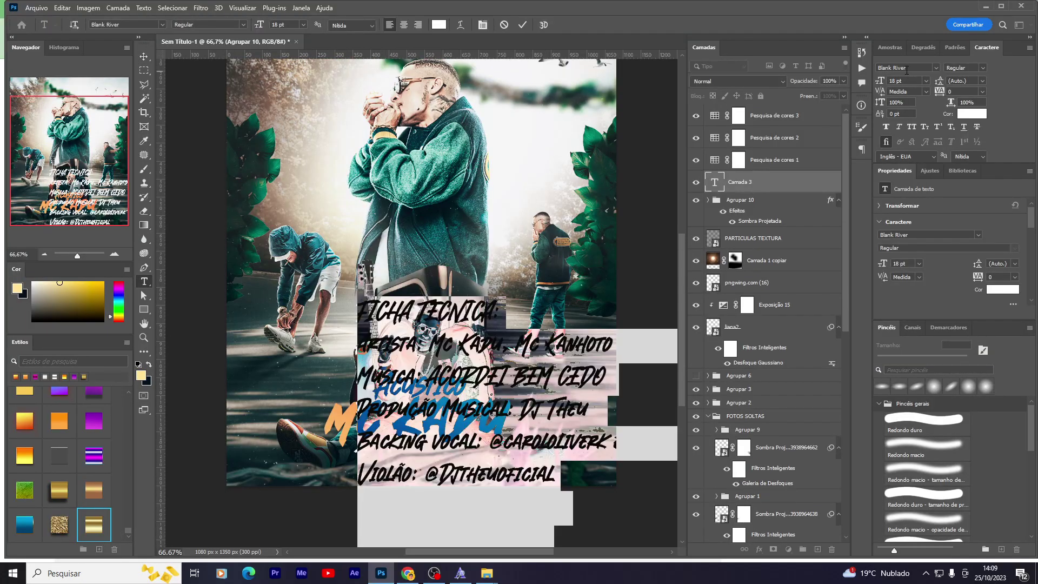
left_click(906, 68)
type("mont")
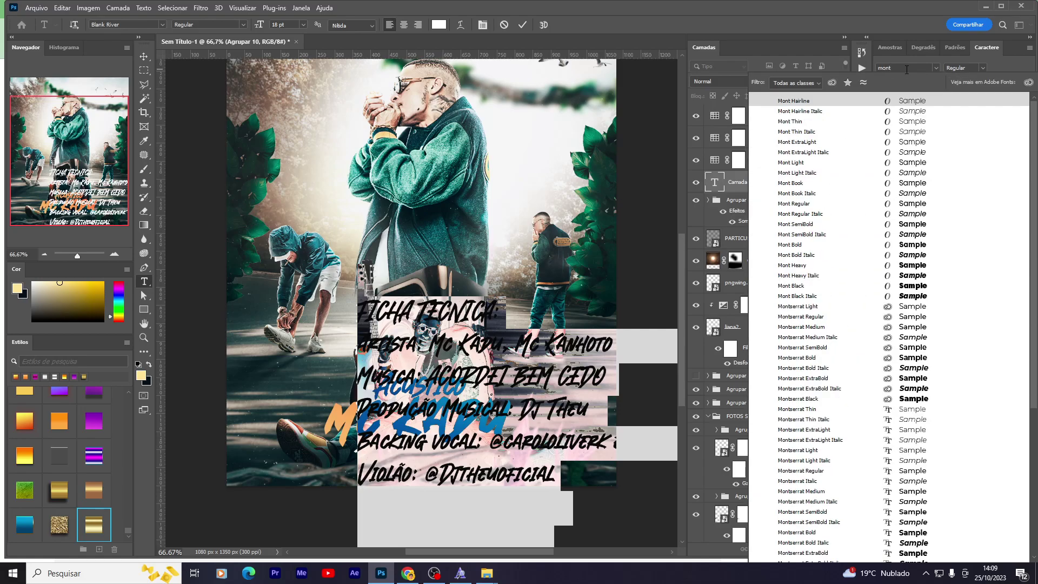
left_click(798, 183)
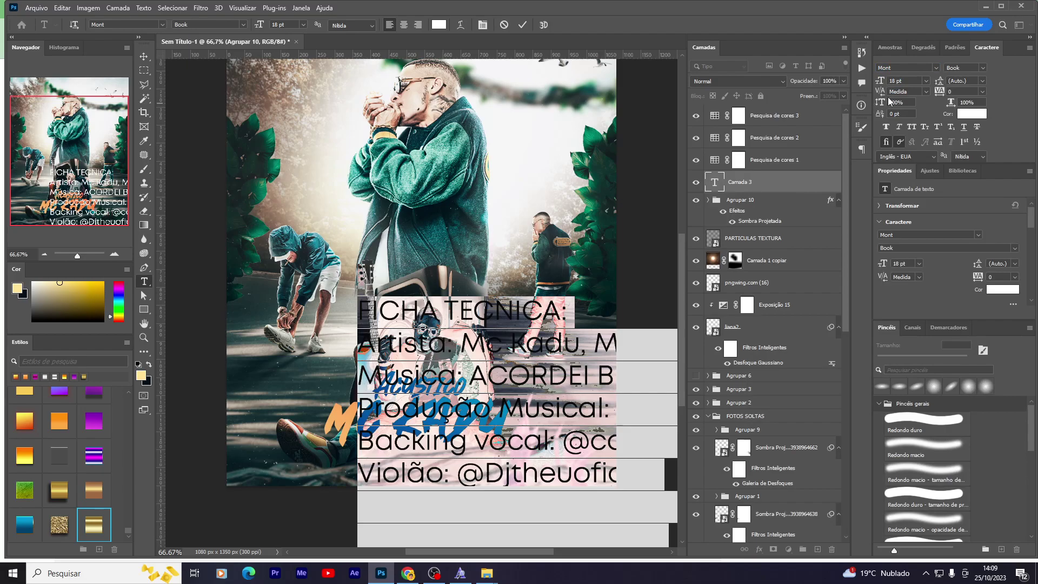
Step: Center-align the credits at 6 pt and move them to the poster's upper centre
left_click(404, 25)
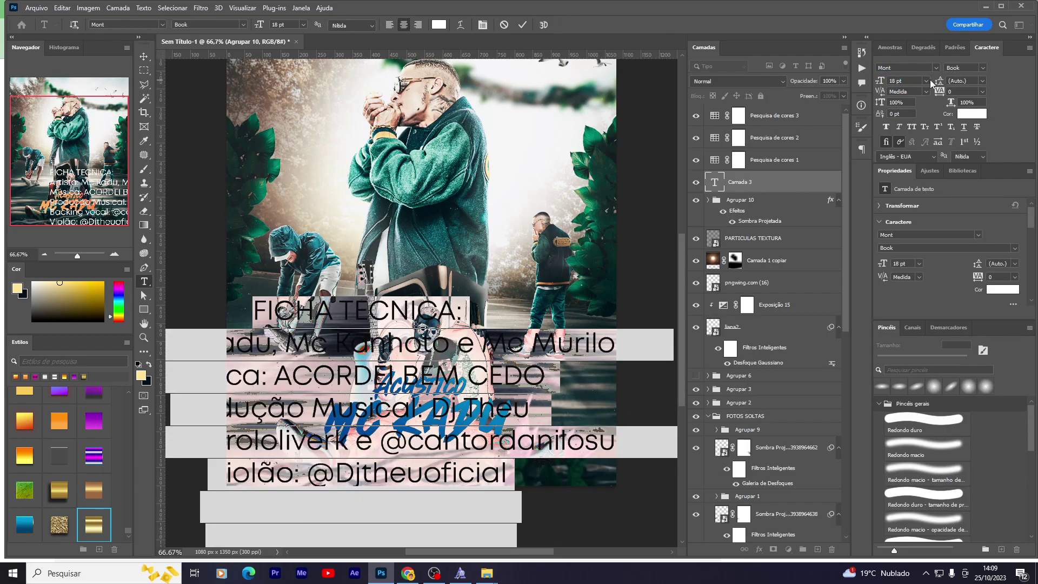
left_click(926, 80)
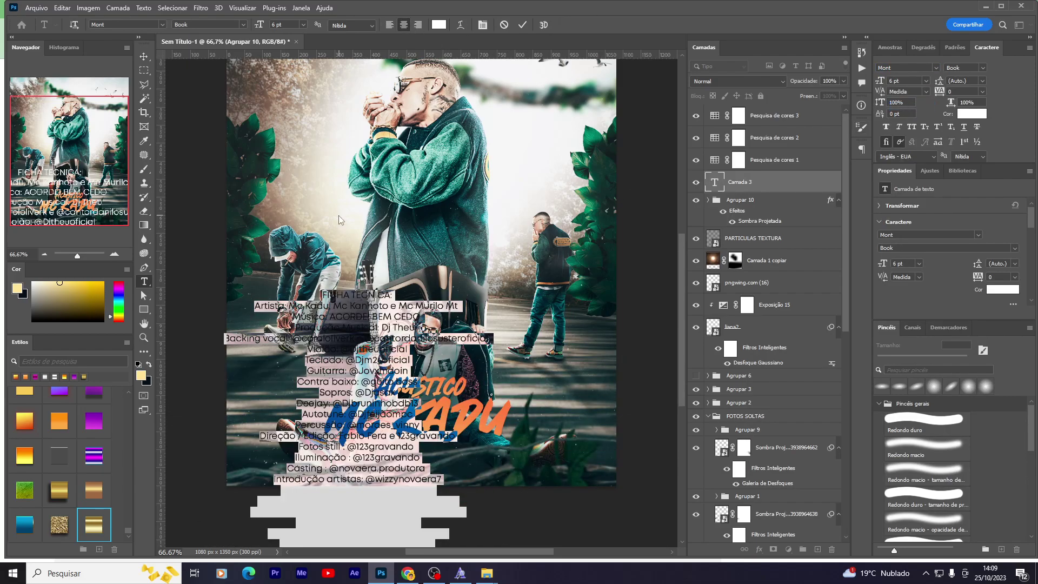
left_click(144, 57)
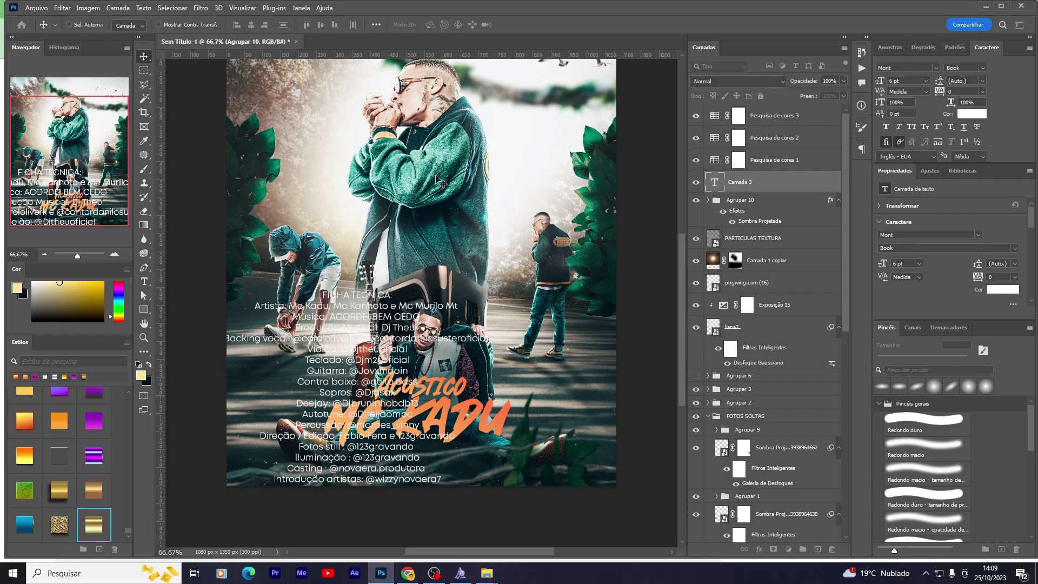
left_click_drag(437, 180, 496, 27)
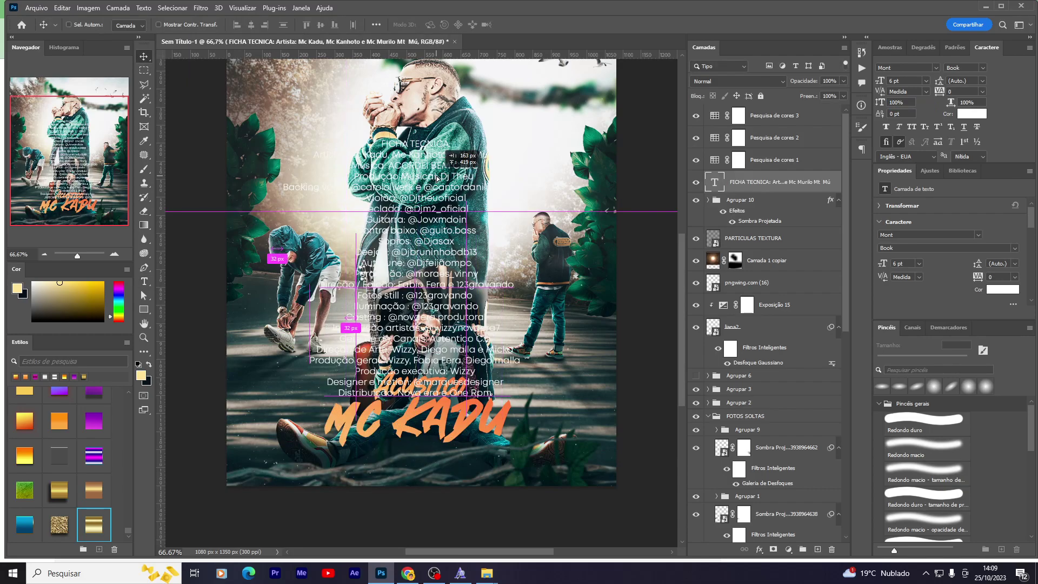
left_click(39, 8)
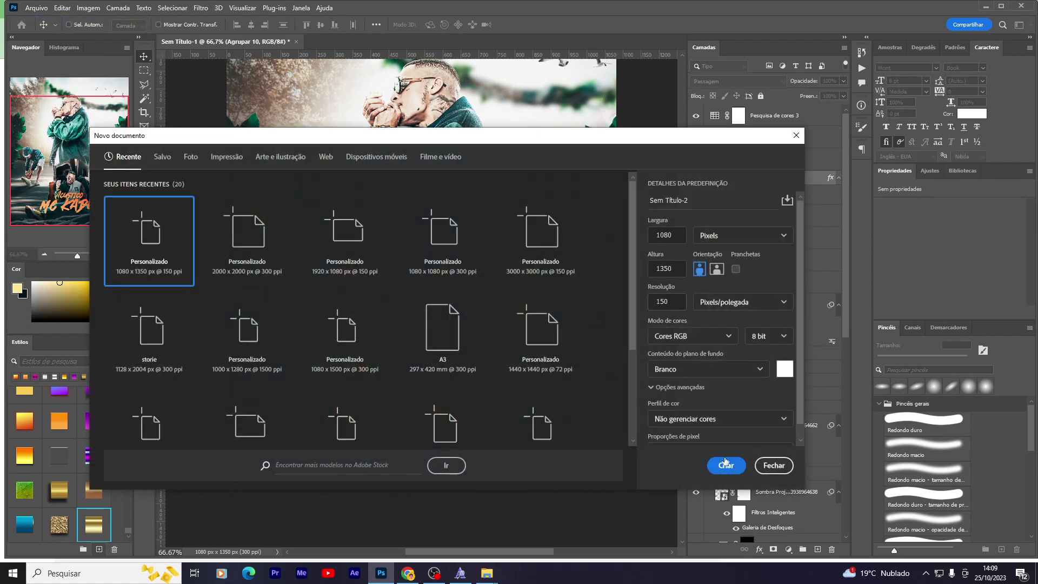
Step: Create the new 1080×1350 px document with a black background
left_click(785, 369)
left_click(718, 475)
key("Return")
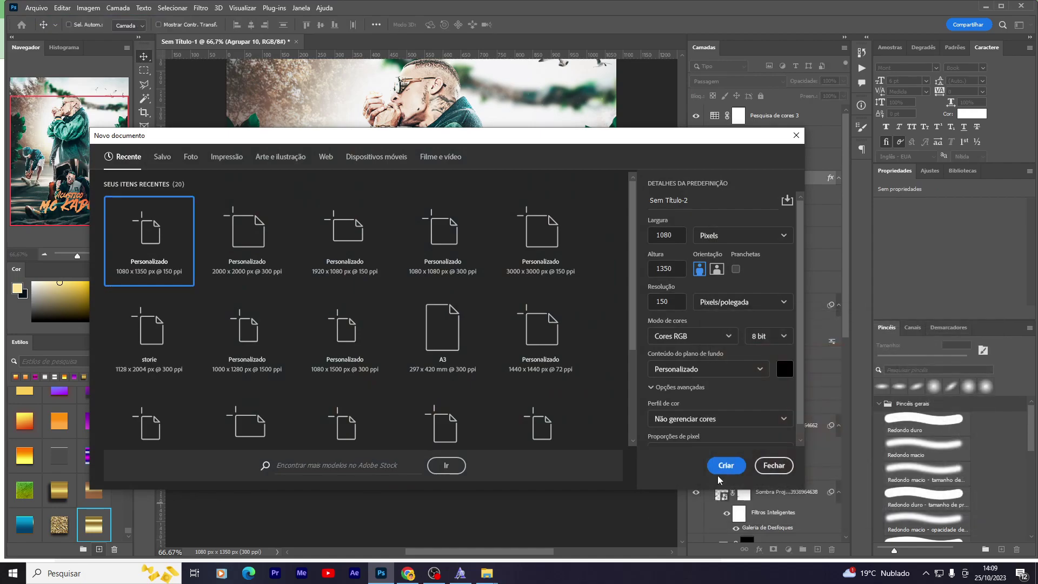
left_click(720, 470)
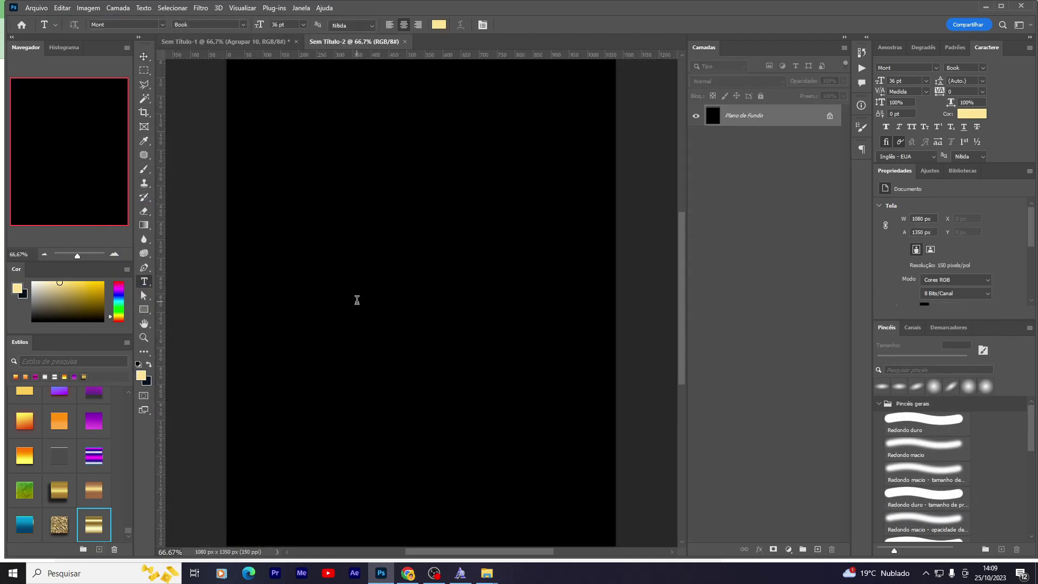
Step: Paste the credits into the black page as white 8 pt text
left_click(357, 299)
key("ctrl+v")
key("ctrl+a")
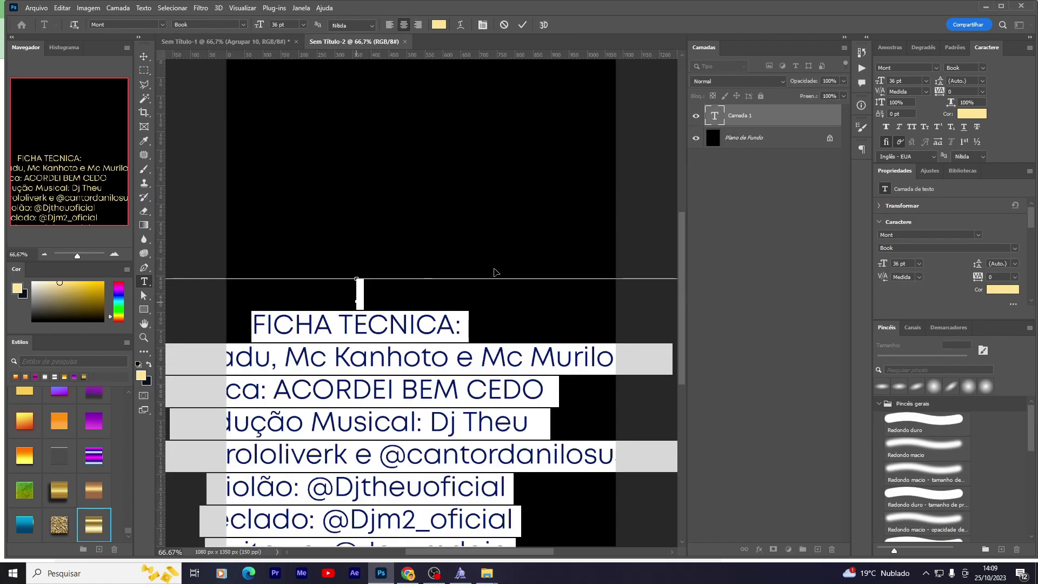
left_click(960, 115)
left_click(714, 342)
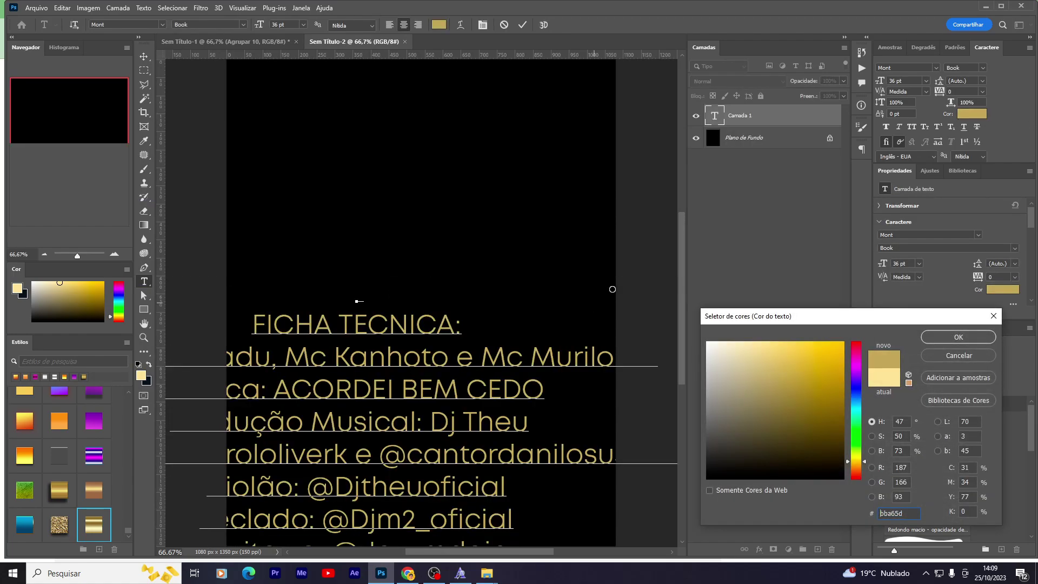
key("Return")
left_click(926, 80)
left_click(900, 114)
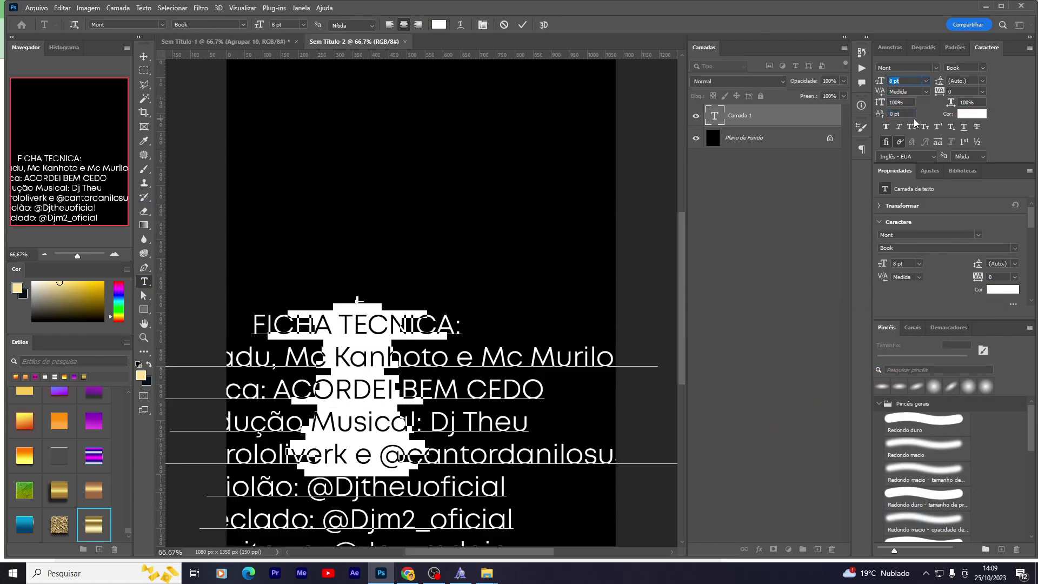
left_click(367, 343)
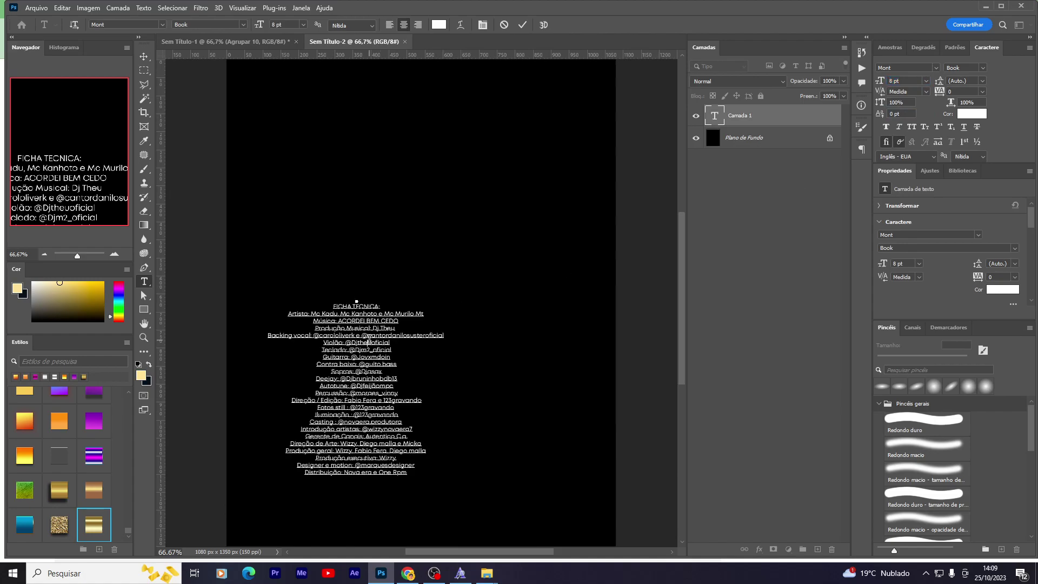
left_click(144, 58)
Step: View at 100% and enlarge the credits block to about 117%
key("ctrl+1")
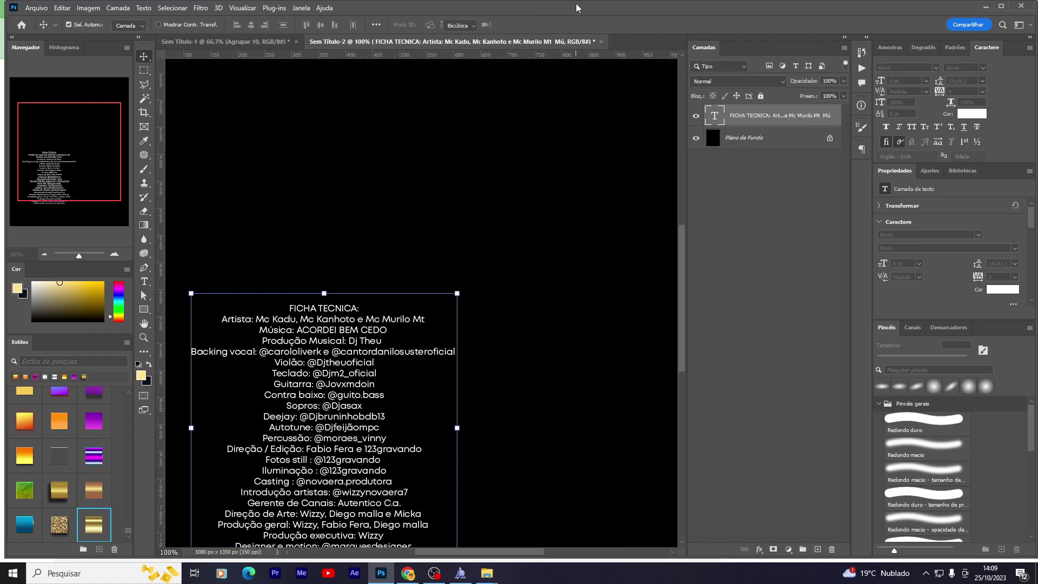
key("ctrl+t")
left_click_drag(324, 293, 324, 243)
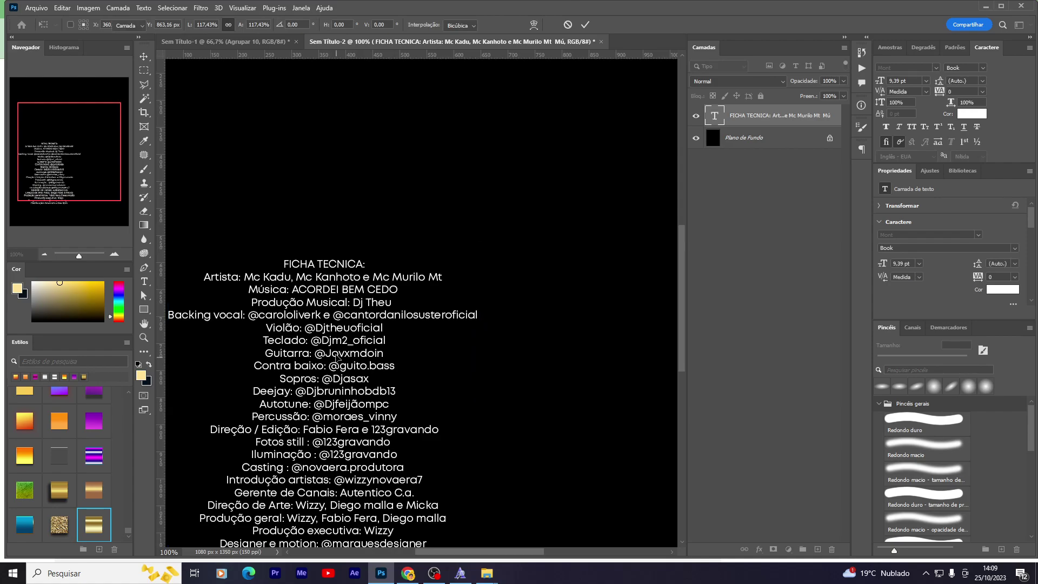
key("Return")
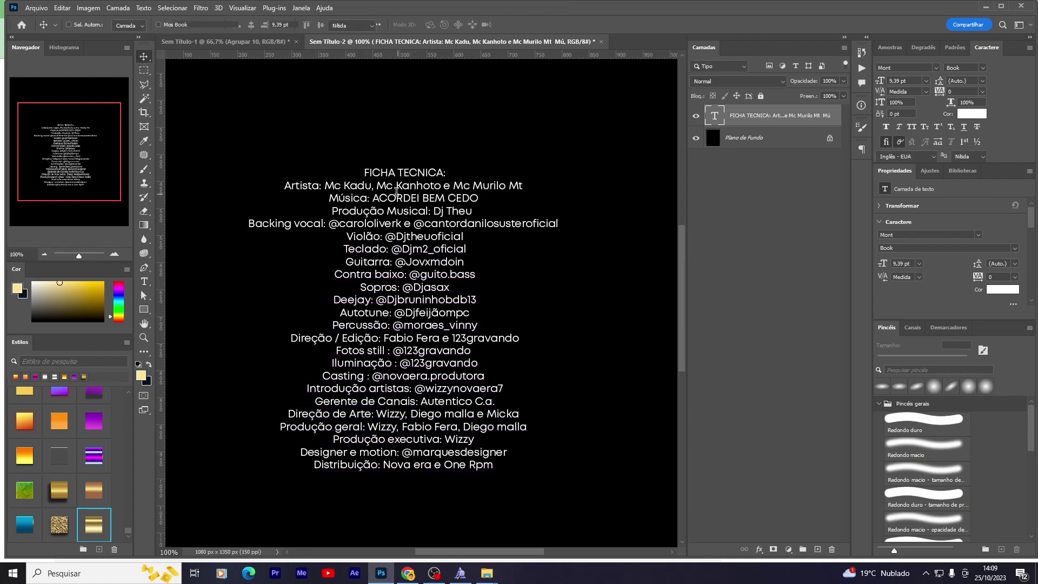
Step: Centre the credits block and delete the extra artist names and FICHA TECNICA heading
left_click_drag(382, 187, 385, 189)
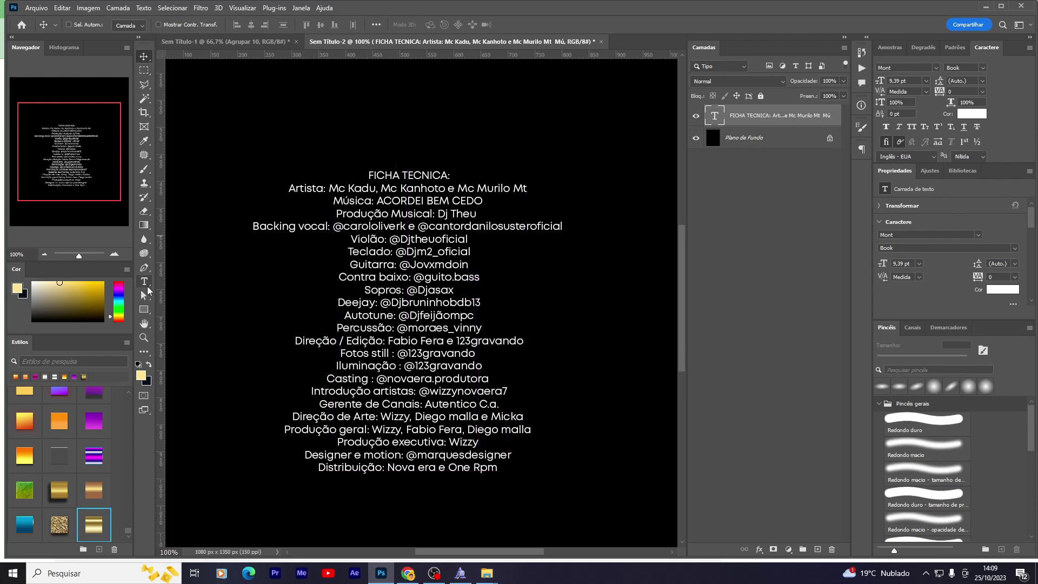
left_click(144, 281)
left_click(362, 176)
left_click_drag(378, 188, 455, 188)
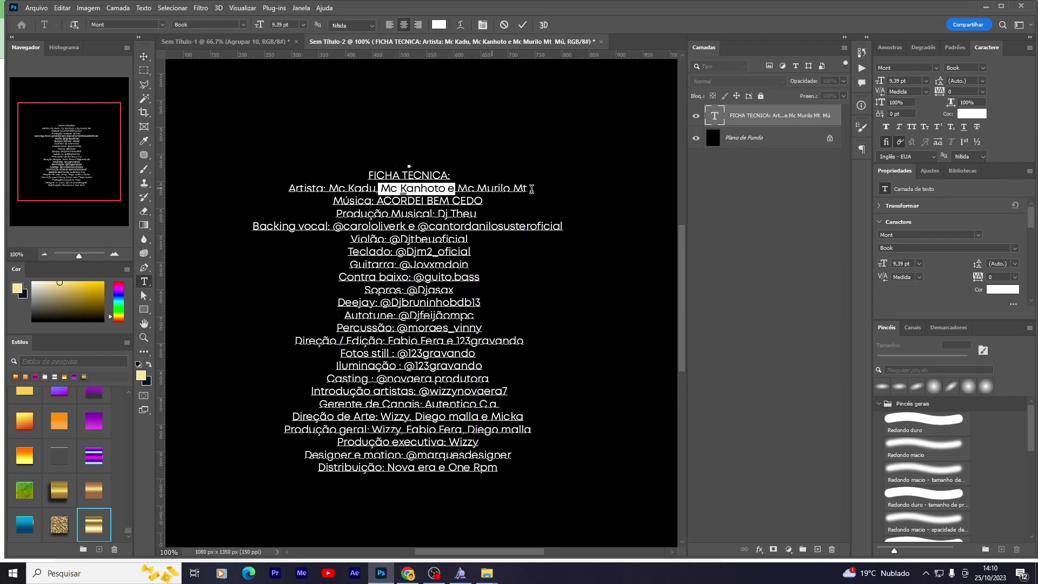
left_click(532, 189, "shift")
key("BackSpace")
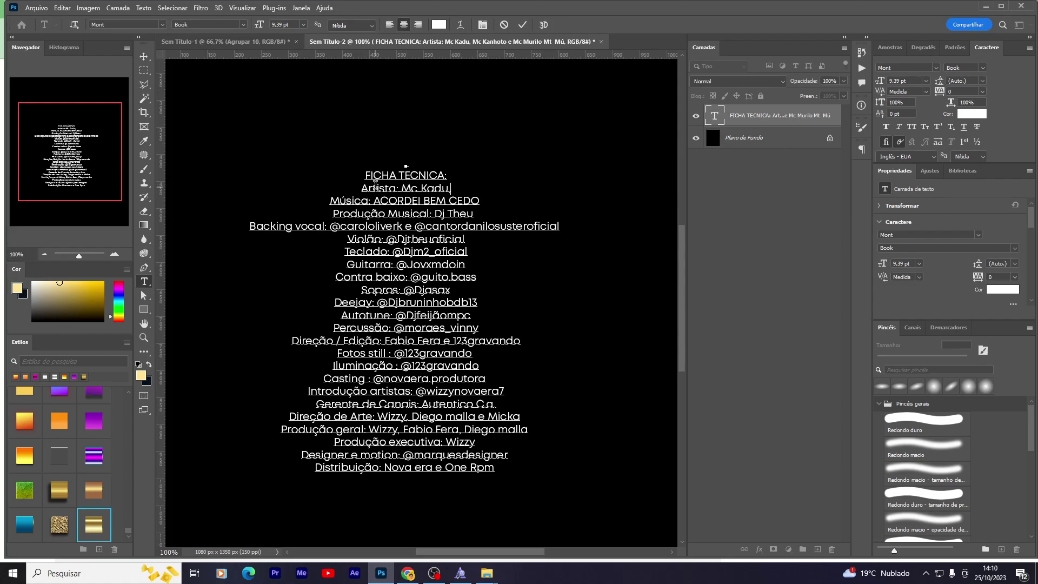
left_click_drag(372, 172, 466, 179)
type("F")
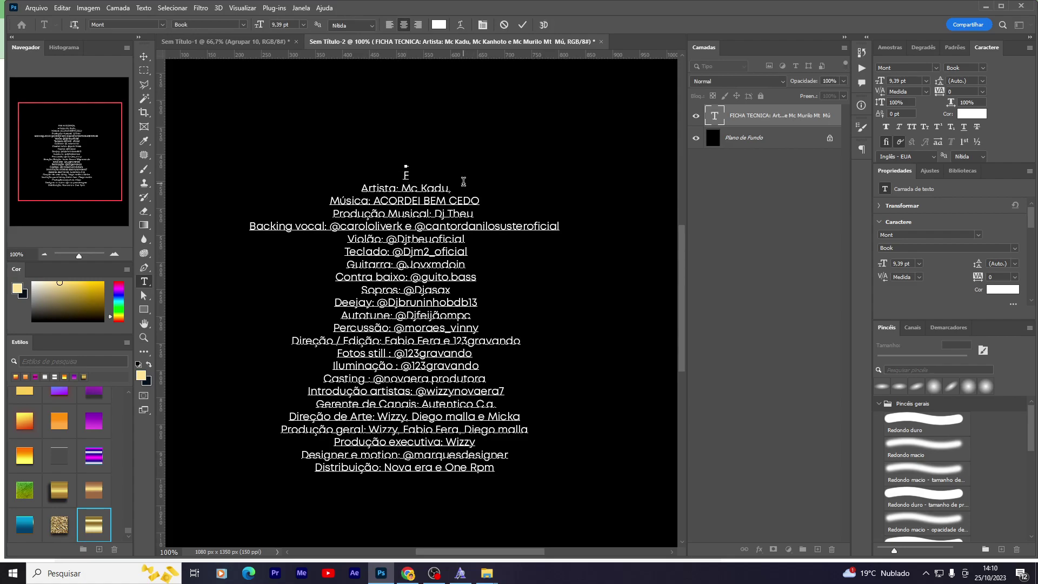
key("Delete")
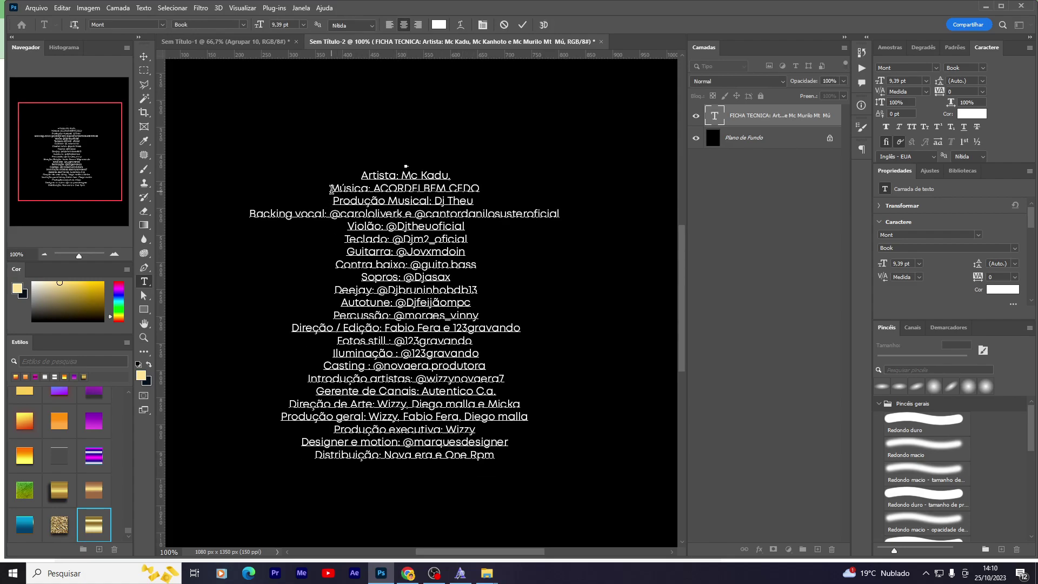
Step: Join the Música line onto the Artista line and change it to 'Album : Acustico'
left_click(332, 188)
key("BackSpace")
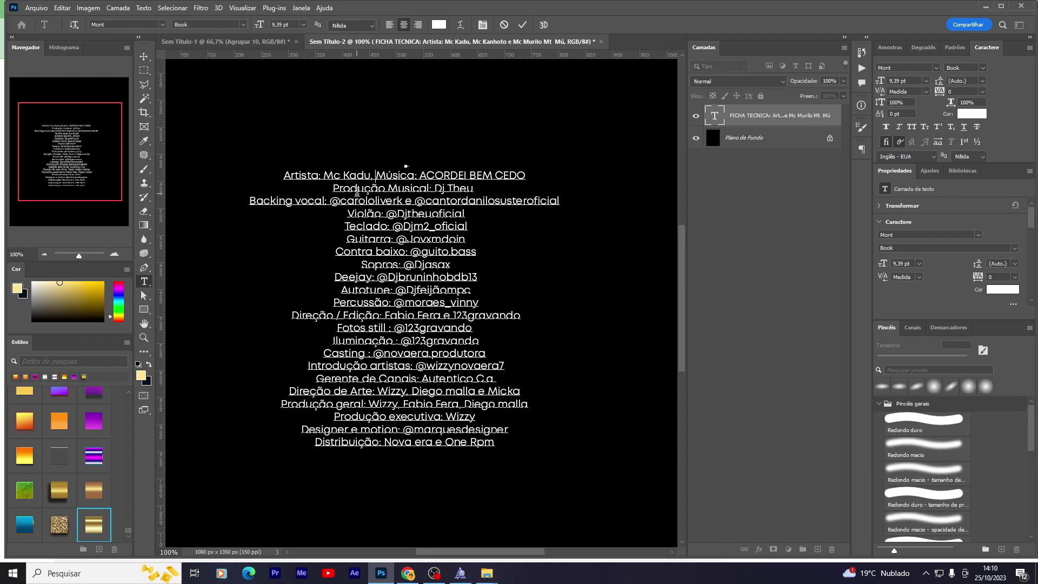
left_click_drag(376, 175, 402, 176)
type("Album")
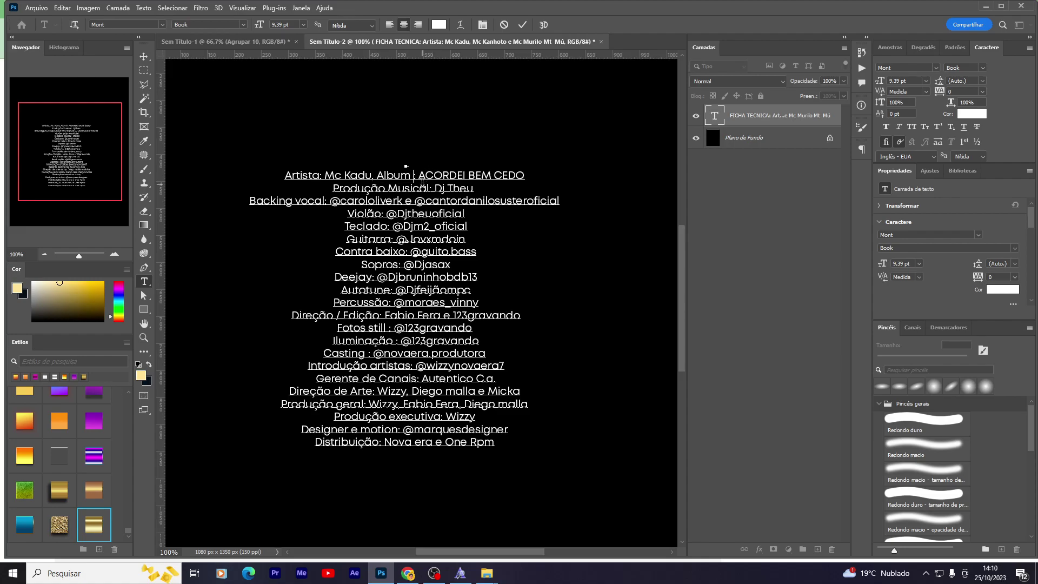
left_click_drag(422, 183, 791, 212)
key("BackSpace")
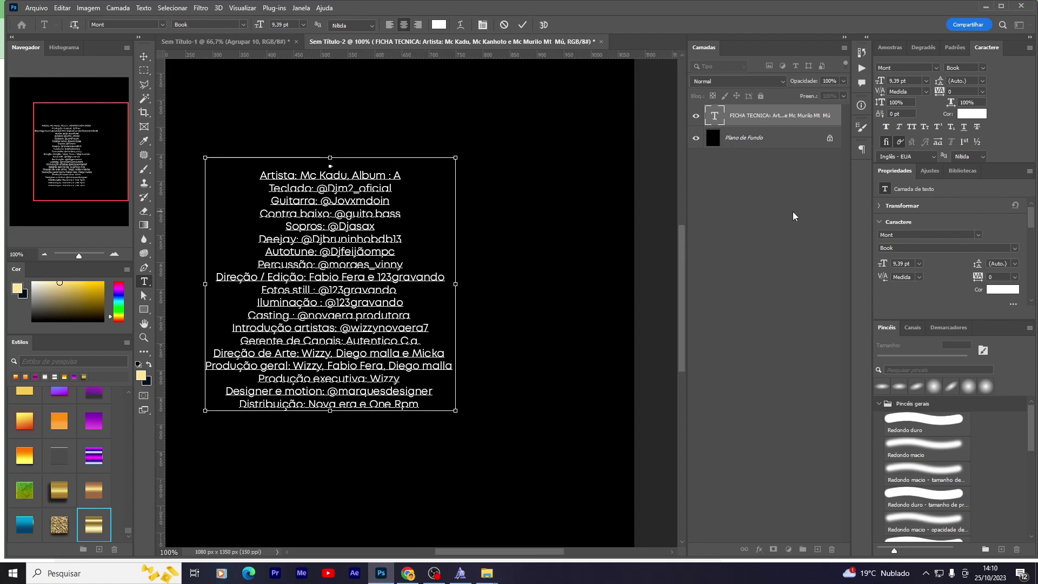
key("ctrl+z")
left_click(358, 175)
left_click_drag(355, 175, 824, 225)
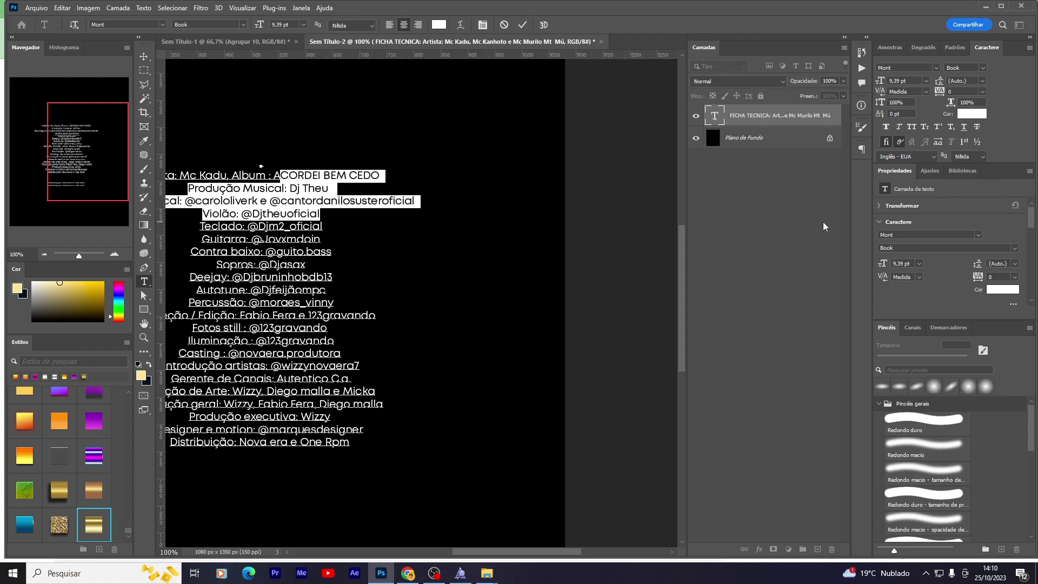
left_click_drag(279, 175, 476, 180)
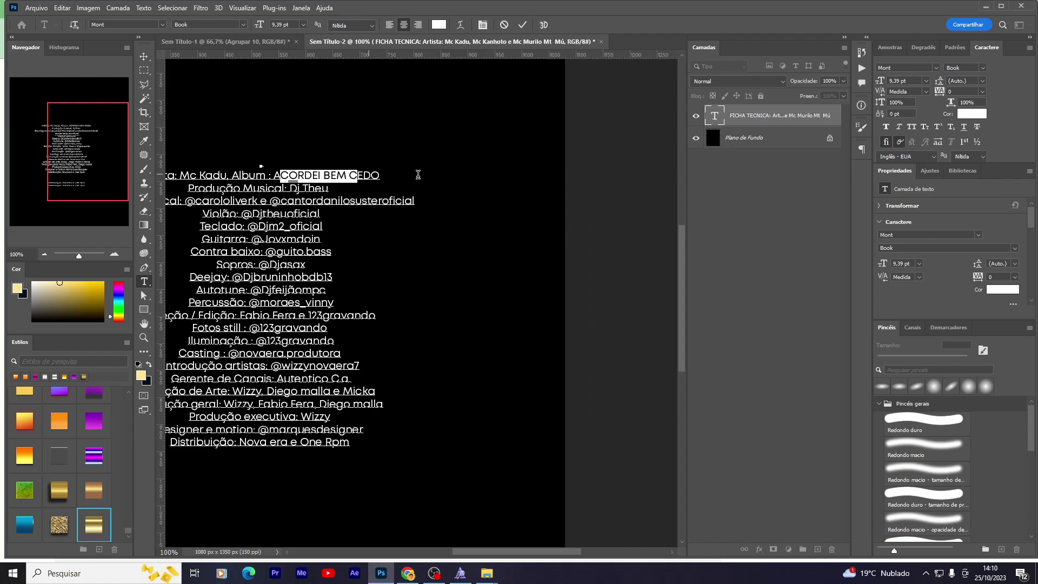
left_click(476, 185)
key("ctrl+z")
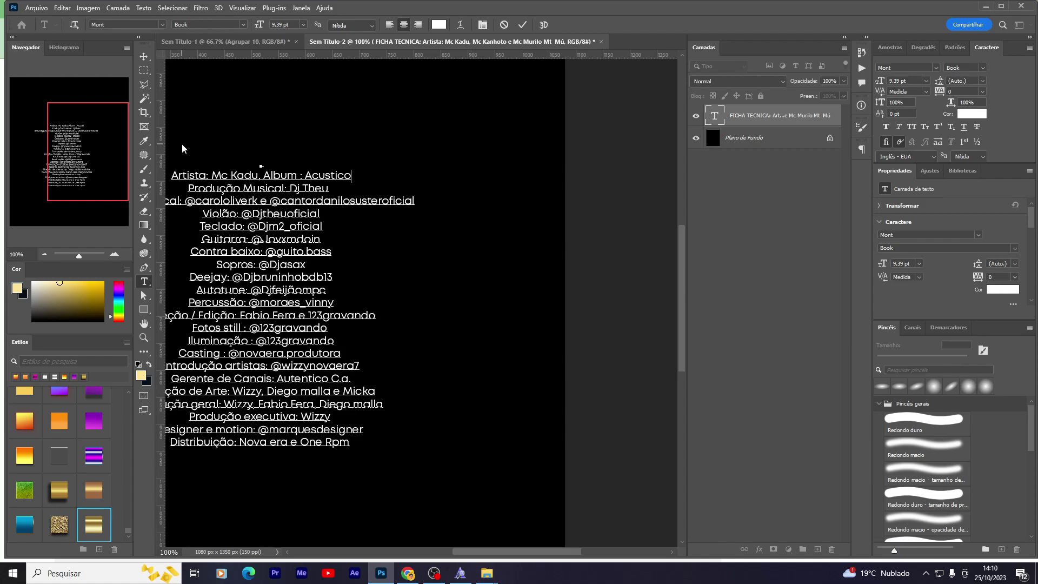
Step: Delete the Produção Musical line and commit the edited credits text
left_click_drag(181, 184, 377, 185)
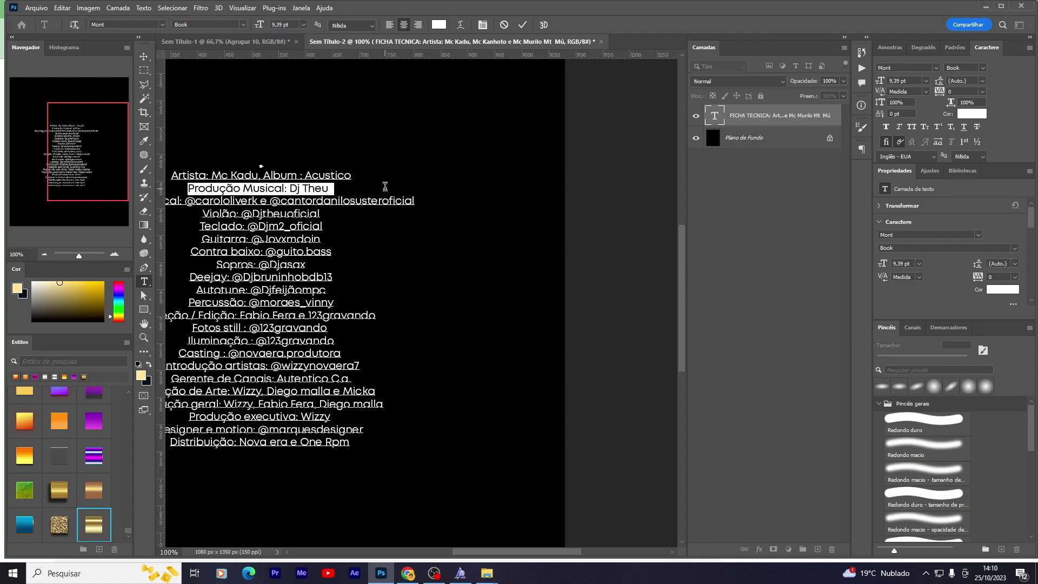
key("BackSpace")
key("BackSpace")
key("ctrl+Return")
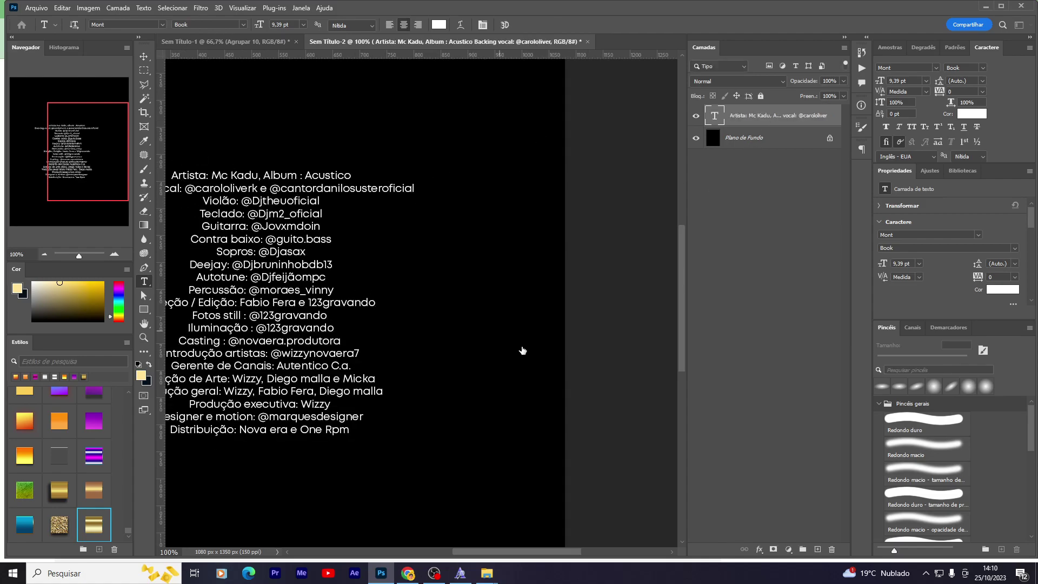
left_click_drag(589, 352, 775, 433)
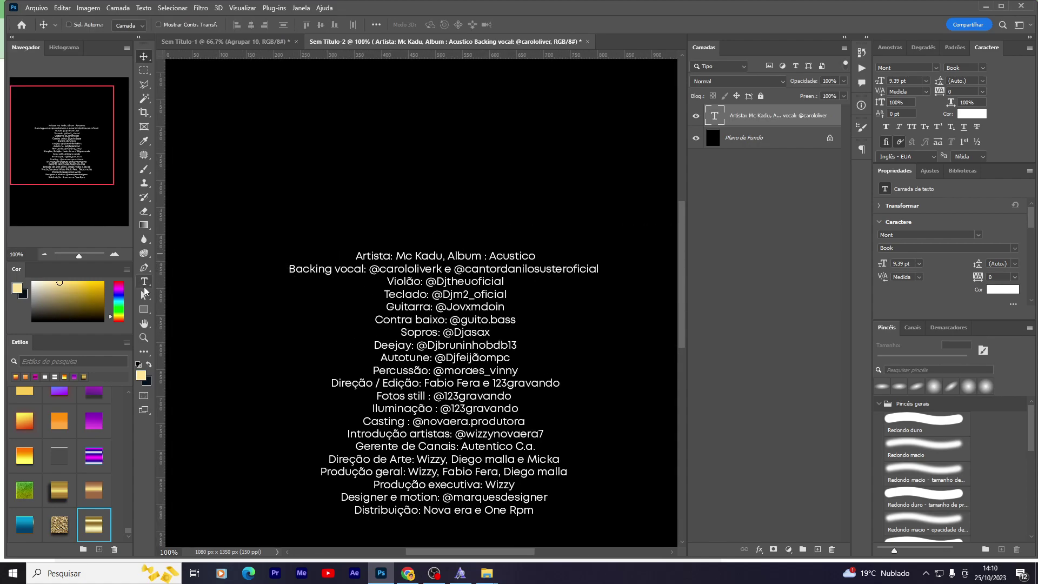
Step: Join the Backing vocal, Violão/Teclado, Guitarra, Contra baixo and Deejay lines onto preceding lines
left_click(144, 281)
left_click(290, 270)
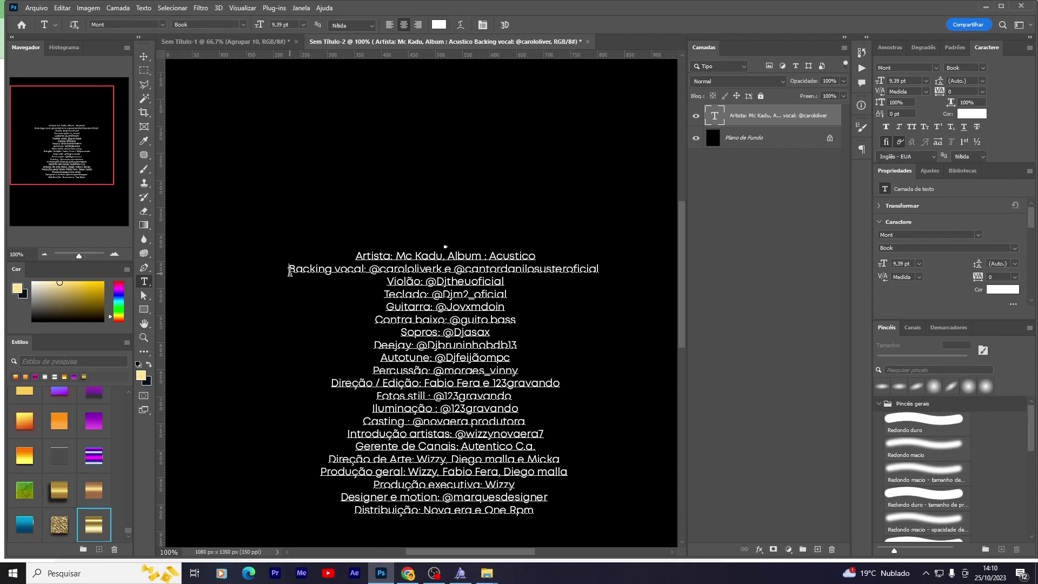
key("BackSpace")
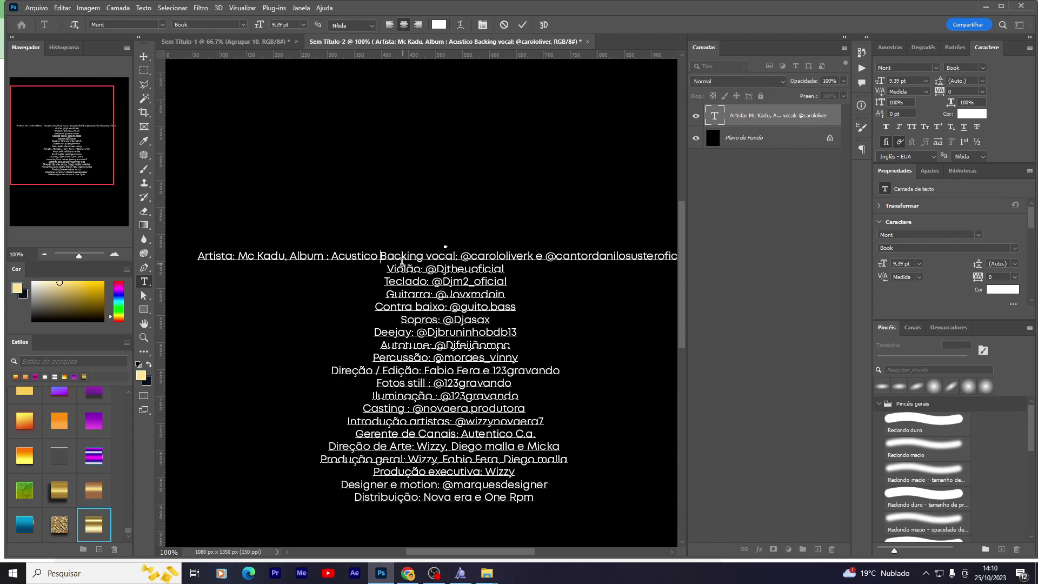
key("BackSpace")
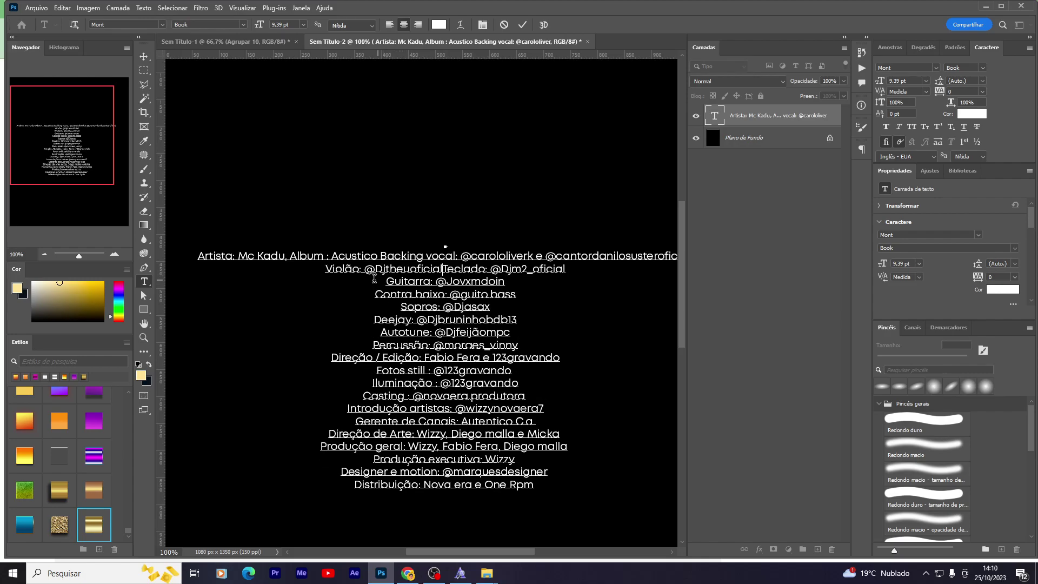
left_click(384, 281)
key("BackSpace")
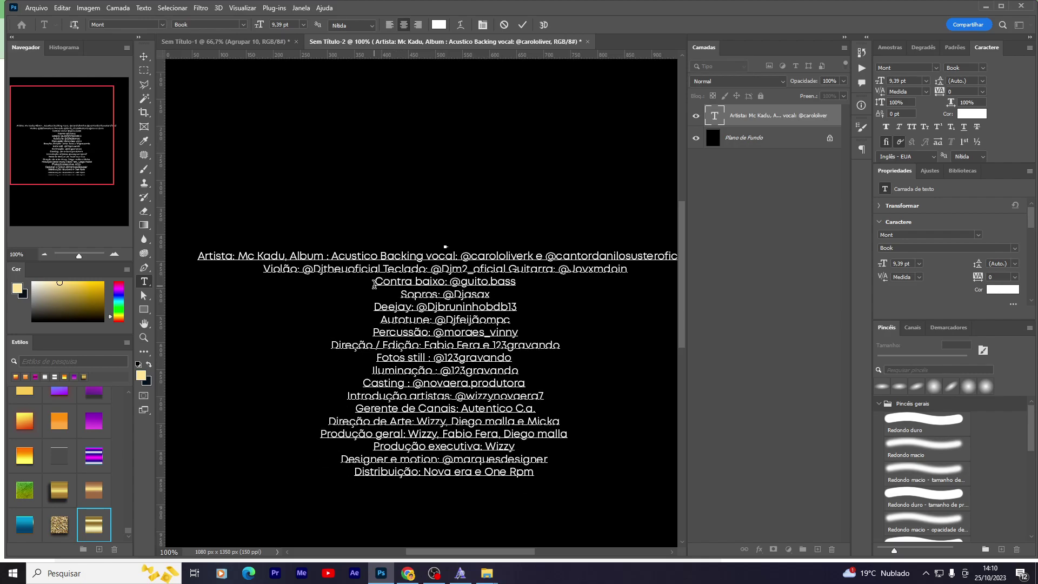
left_click(374, 282)
key("BackSpace")
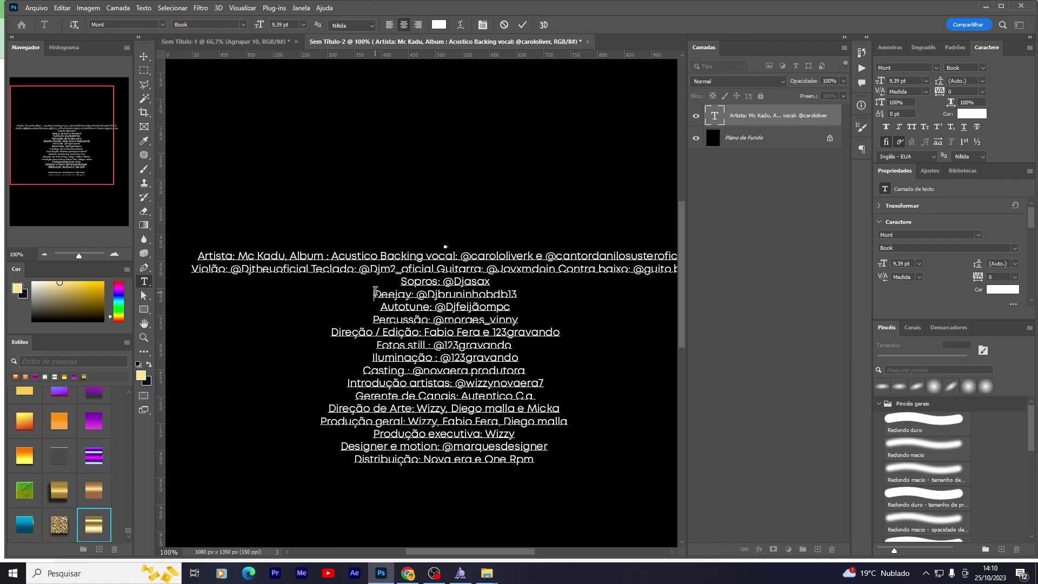
left_click(373, 294)
key("BackSpace")
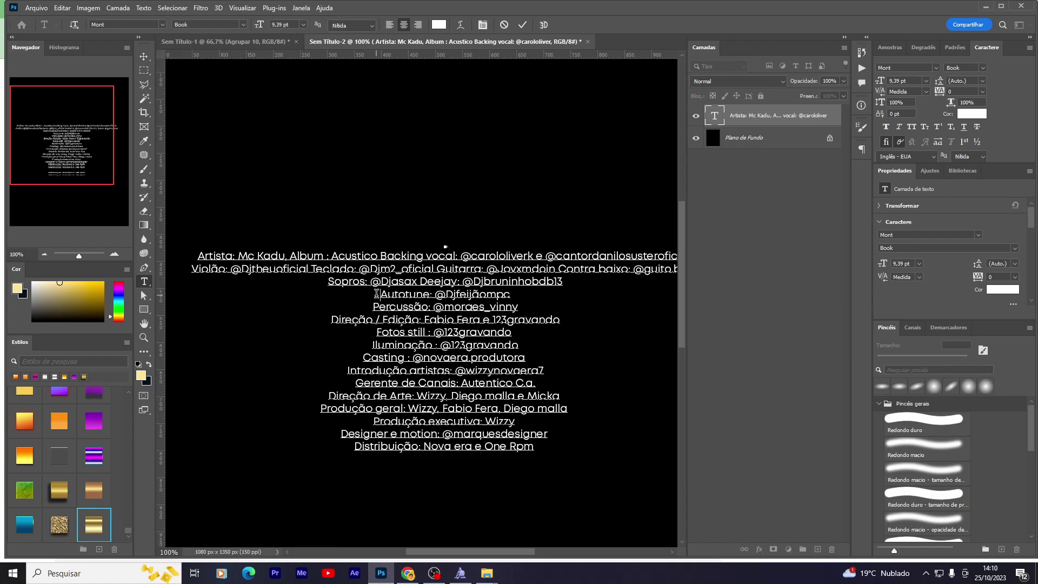
Step: Pair the Autotune, Direção / Edição, Iluminação, Introdução artistas, Direção de Arte and Designer lines with lines above
key("BackSpace")
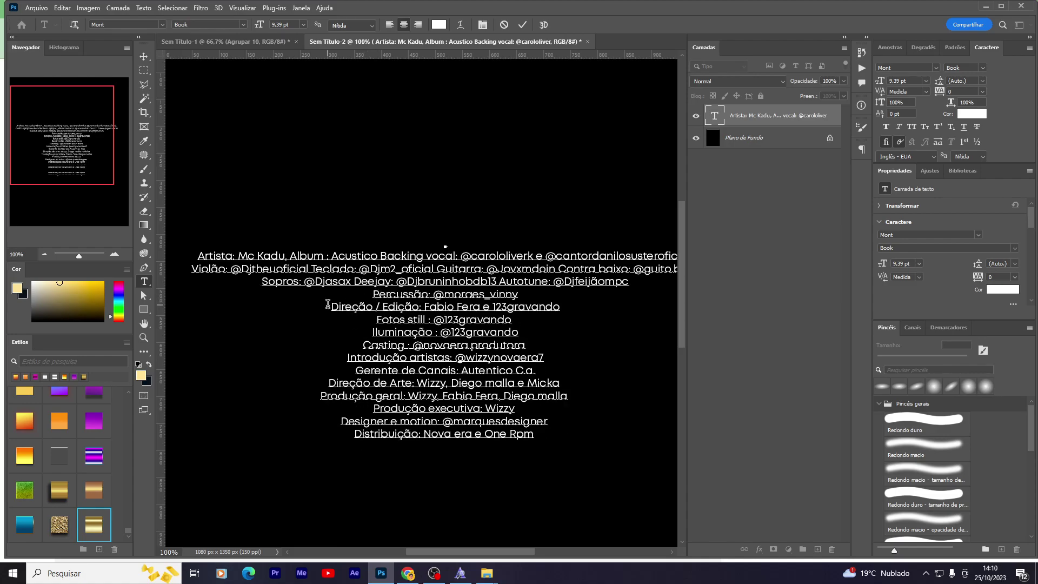
left_click(330, 307)
key("BackSpace")
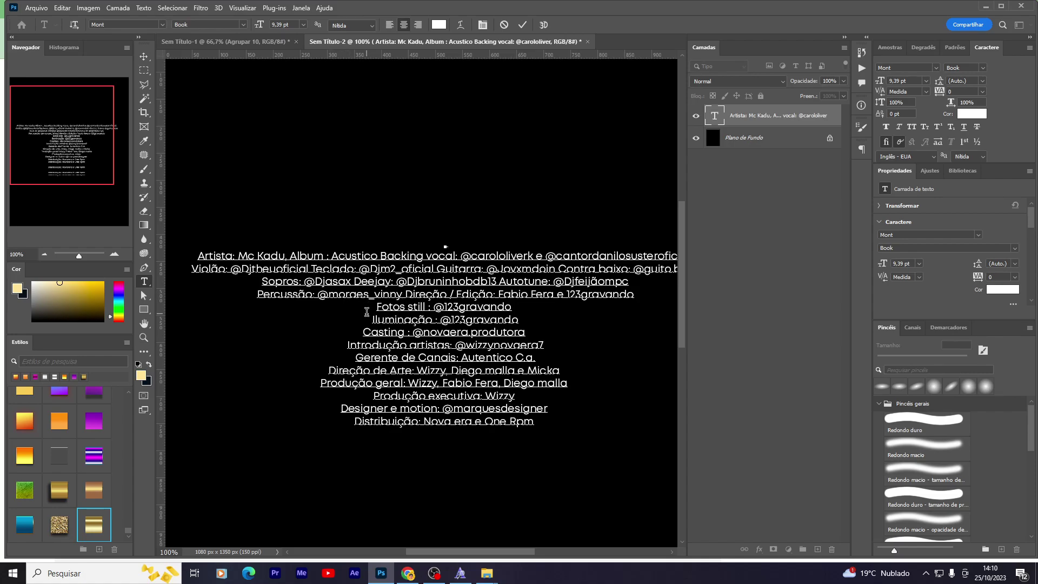
key("BackSpace")
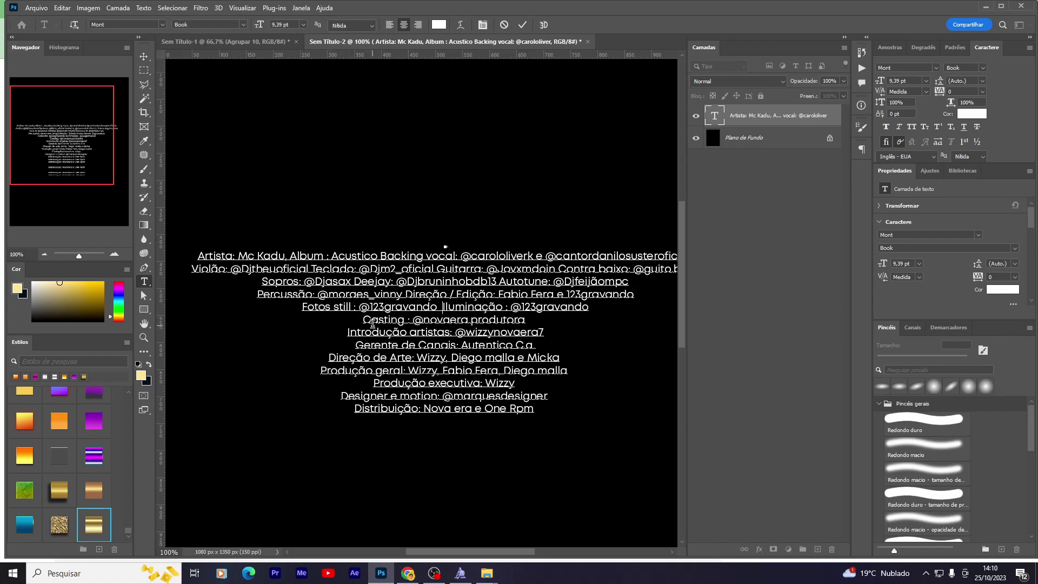
left_click(363, 319)
left_click(347, 331)
key("BackSpace")
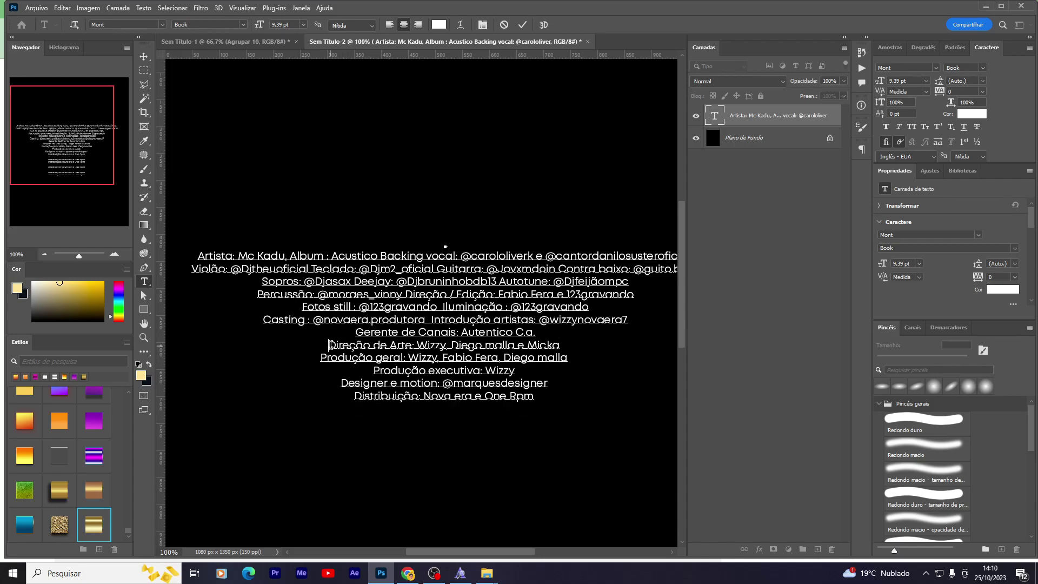
left_click(329, 345)
key("BackSpace")
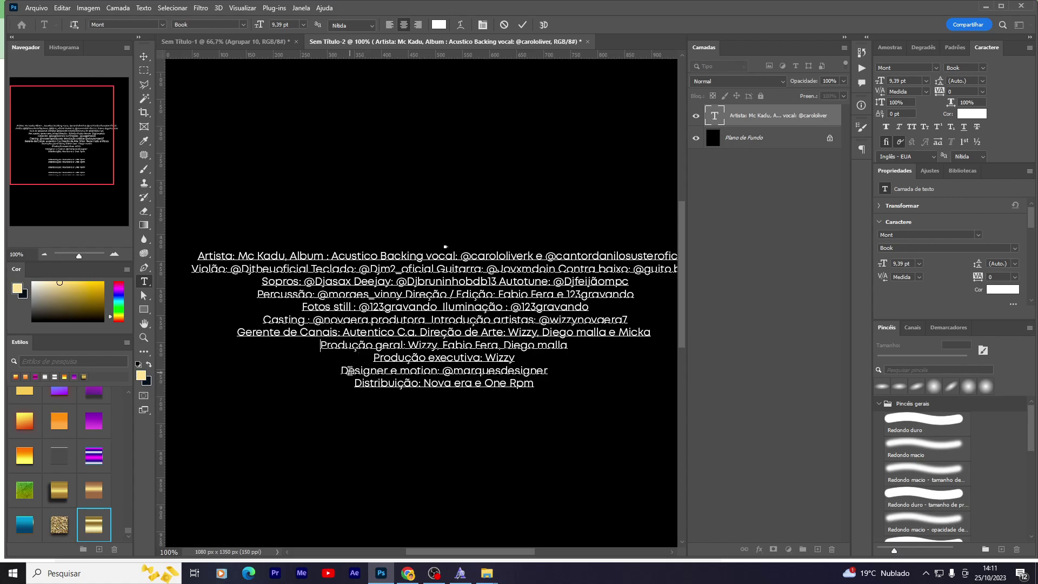
key("BackSpace")
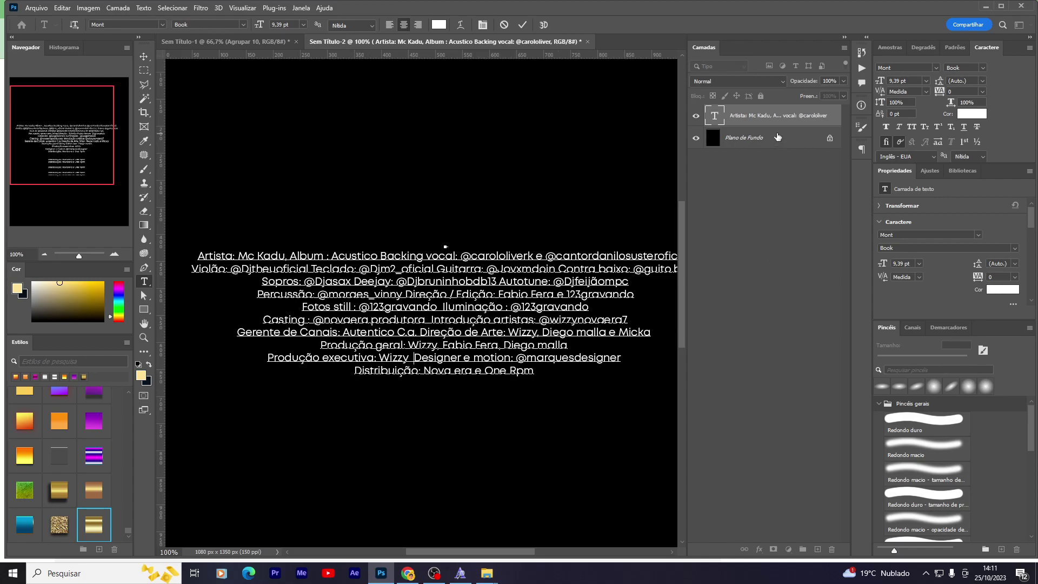
key("ctrl+Return")
Step: Scale the credits text block down to about 4.83 pt
key("ctrl+t")
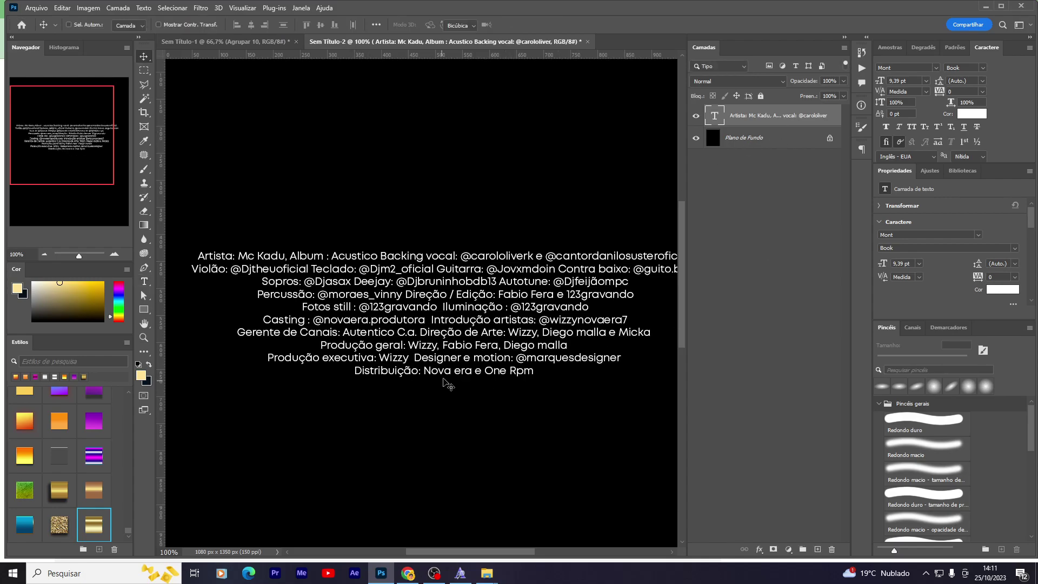
left_click_drag(449, 378, 467, 311)
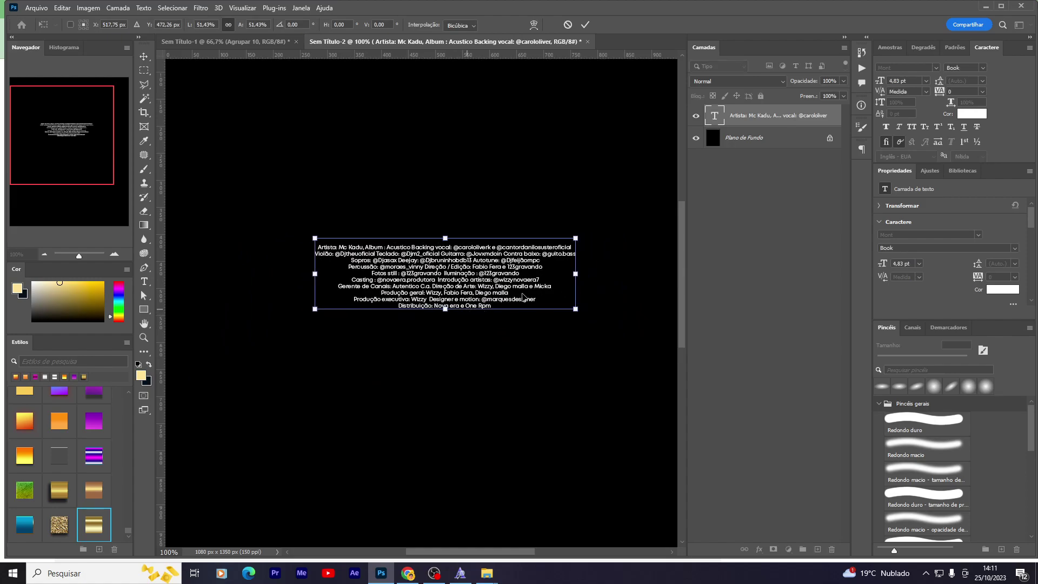
key("Return")
Step: Set the credits in Gobold Regular and bring the Mc Kadu poster document forward
left_click(921, 69)
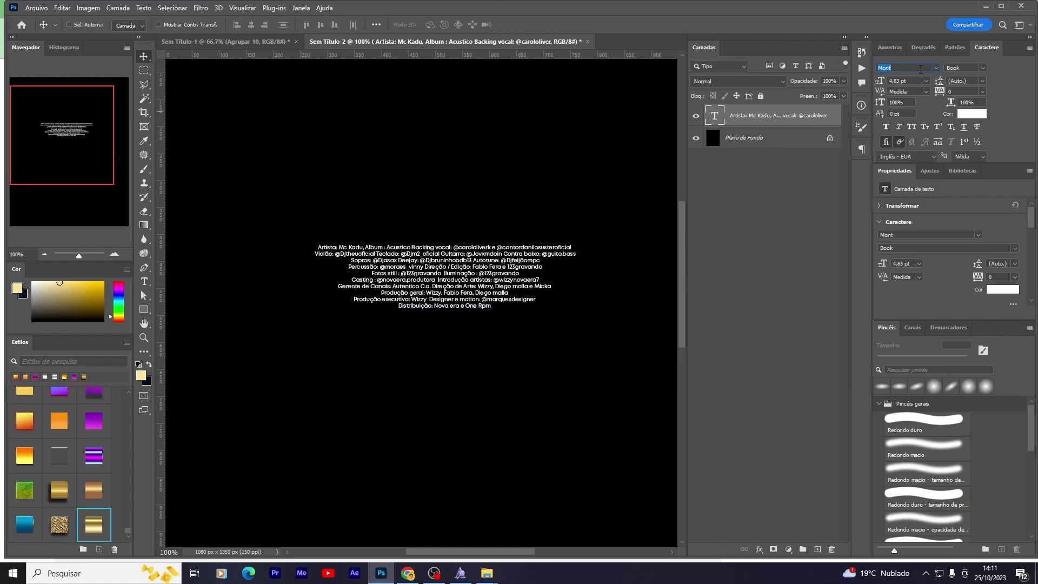
type("gobo")
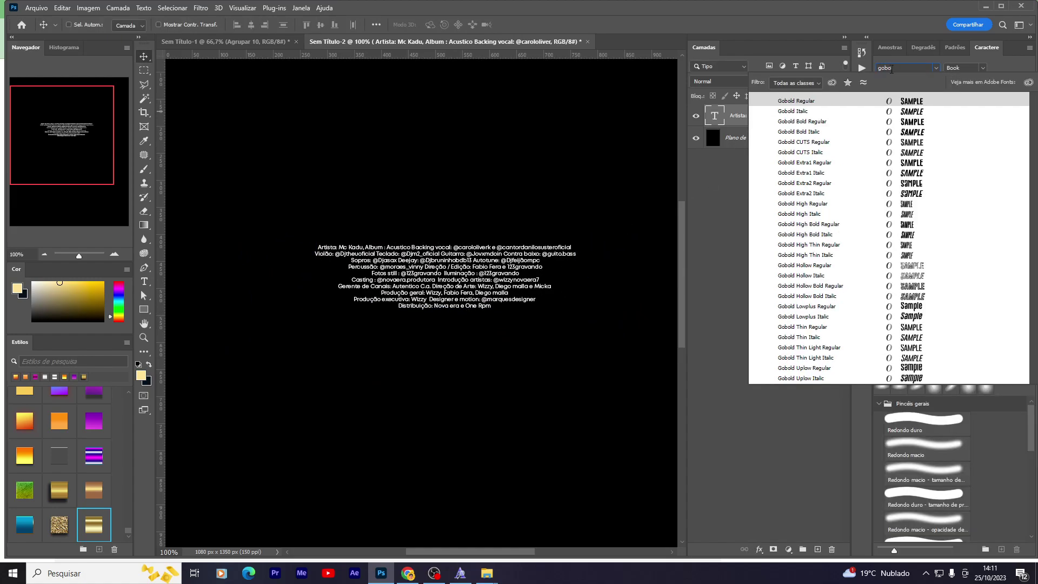
type("d")
left_click(802, 102)
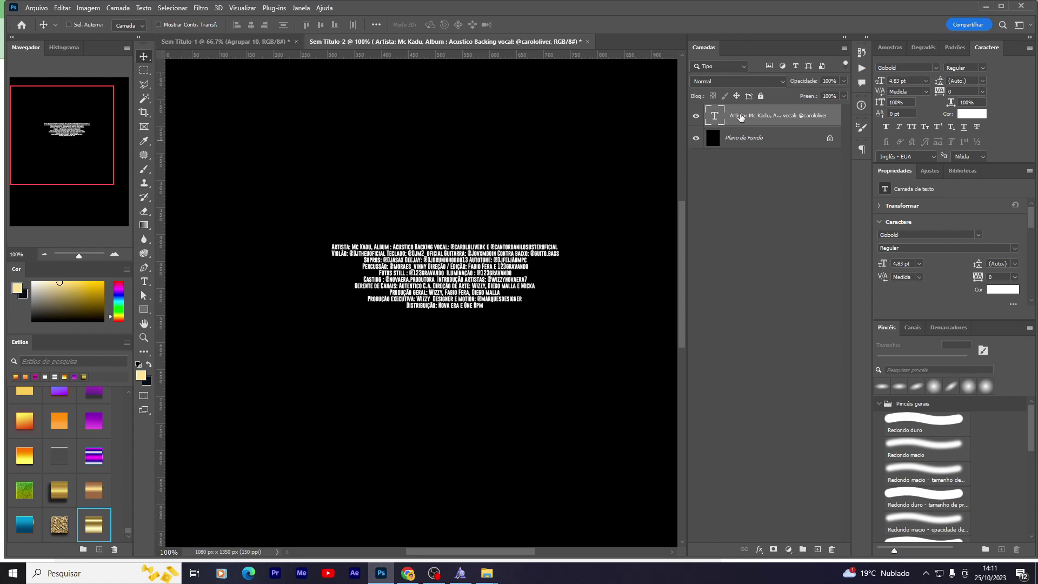
left_click(224, 42)
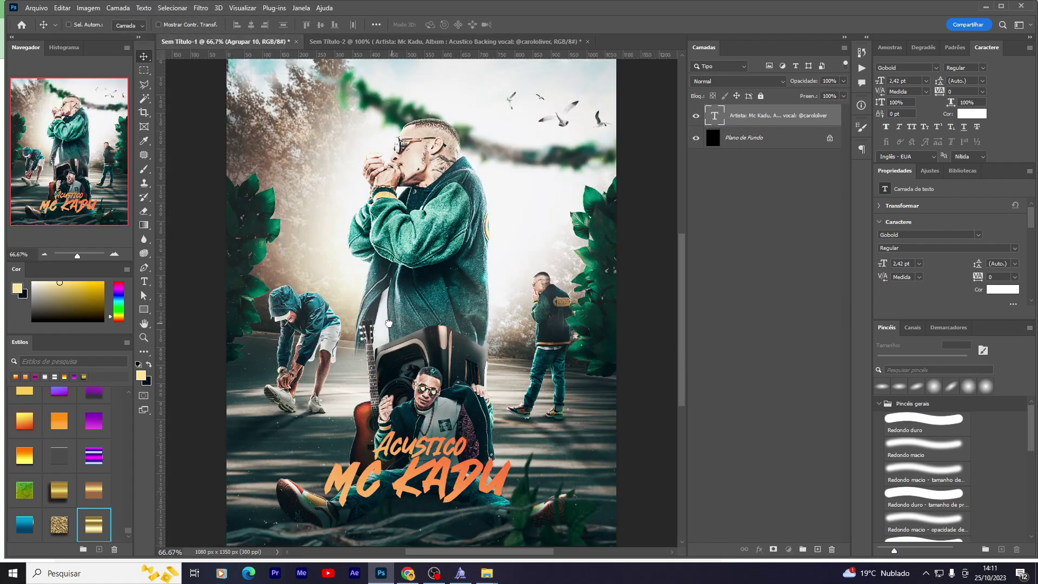
Step: Copy the Gobold credits into the poster below the MC KADU title, enlarged to about 3 pt
left_click_drag(389, 322, 388, 322)
key("t")
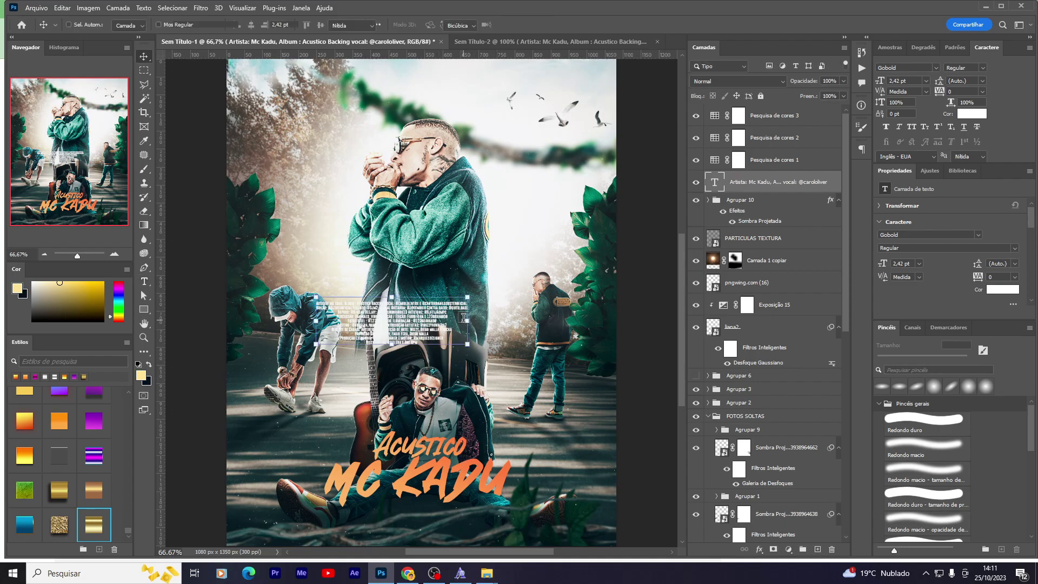
left_click(144, 57)
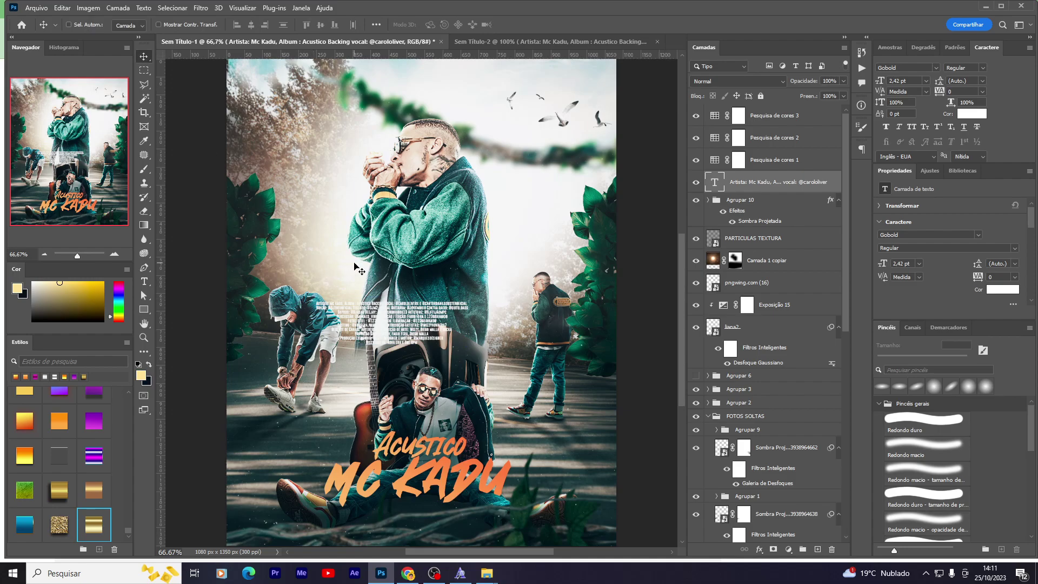
left_click_drag(357, 267, 480, 453)
key("ctrl+t")
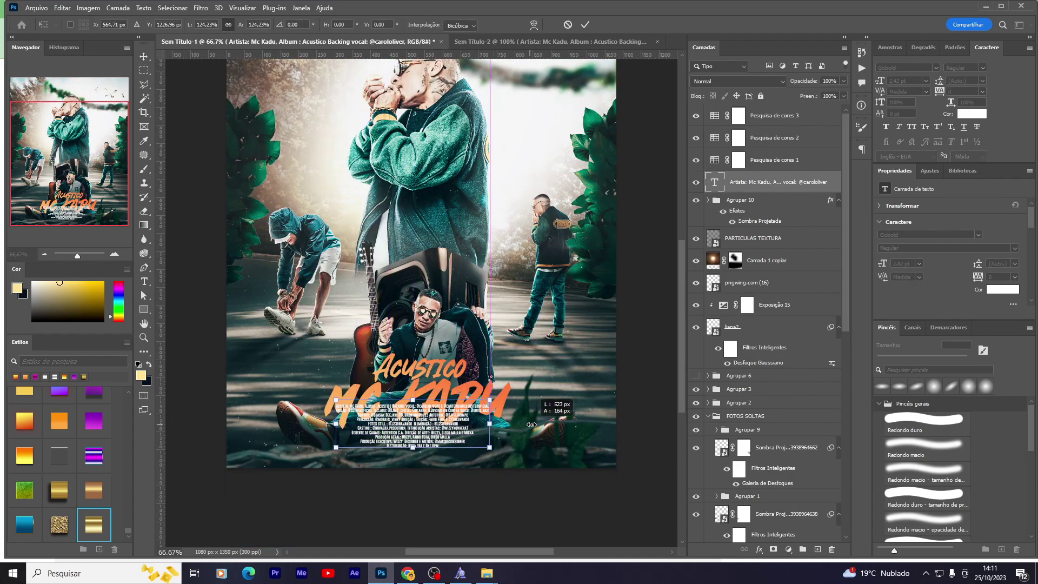
left_click_drag(532, 425, 530, 428)
key("Return")
Step: Move the ACUSTICO MC KADU title group higher up the poster
left_click(749, 201)
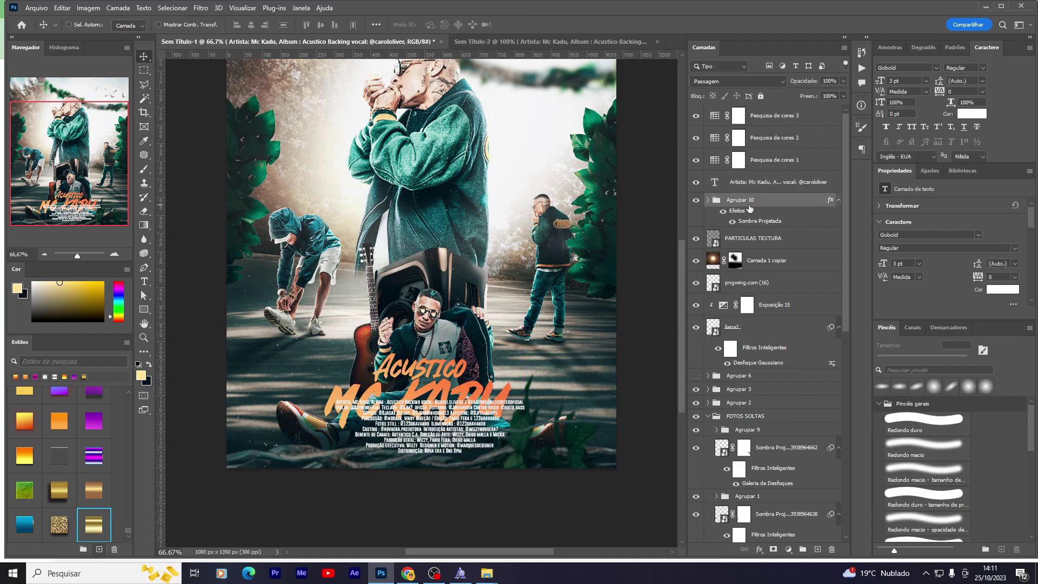
left_click_drag(466, 301, 468, 296)
left_click_drag(469, 286, 466, 205)
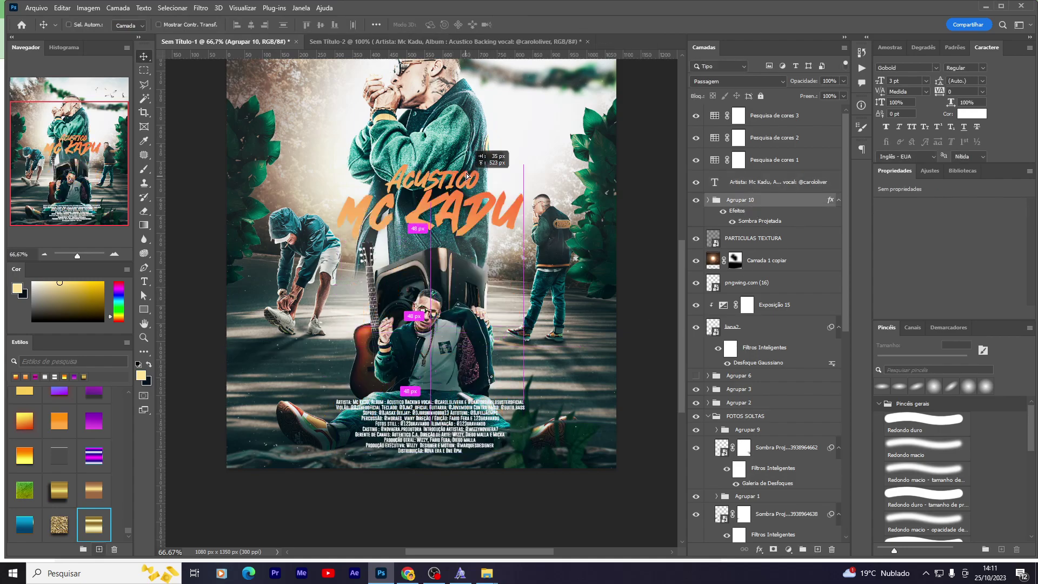
left_click_drag(508, 292, 504, 301)
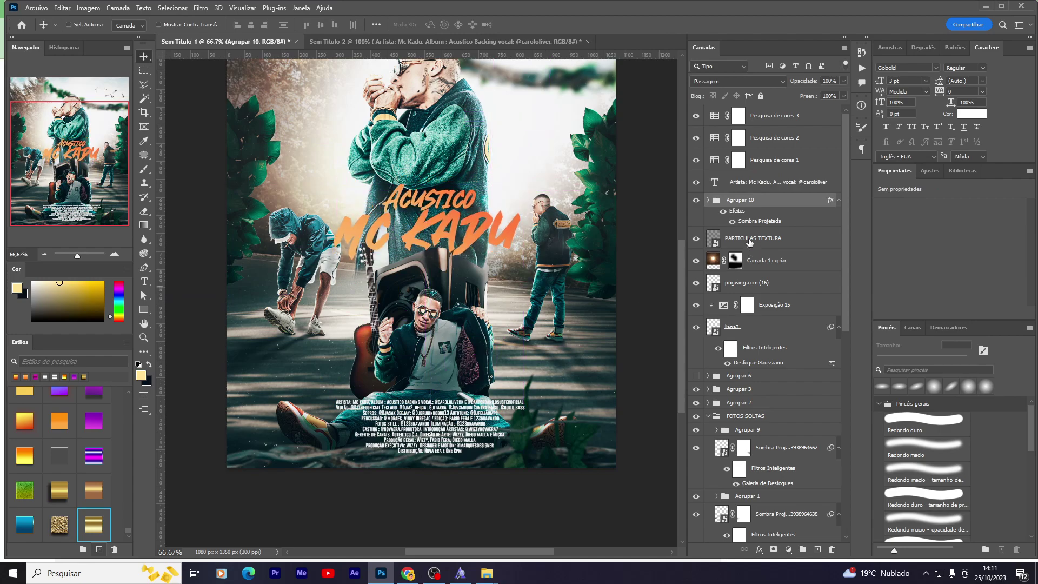
Step: Shift the credits block slightly left and up and set it in All Caps
left_click(762, 189)
left_click_drag(454, 417, 442, 408)
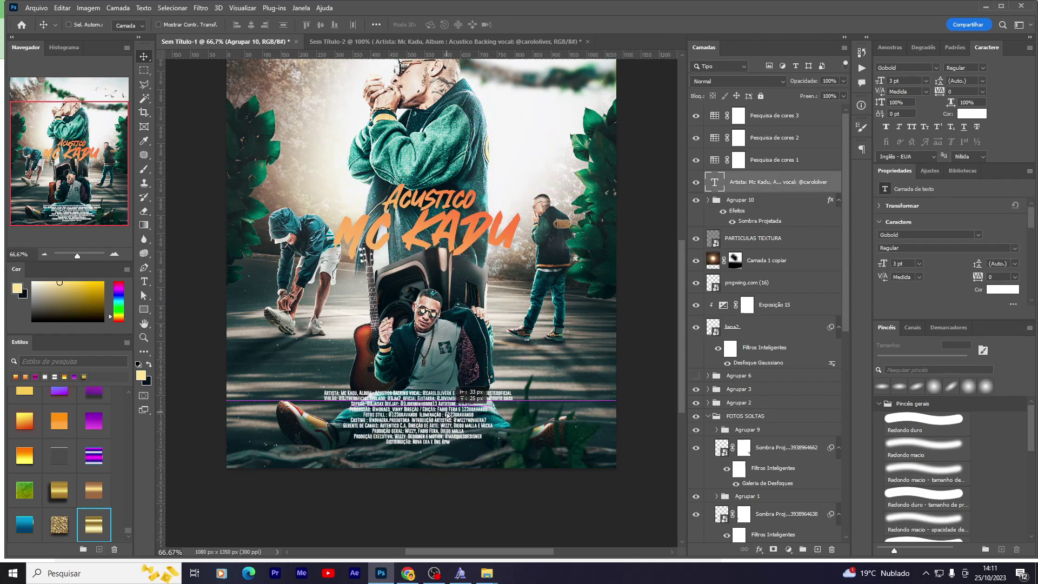
left_click(900, 127)
left_click(911, 129)
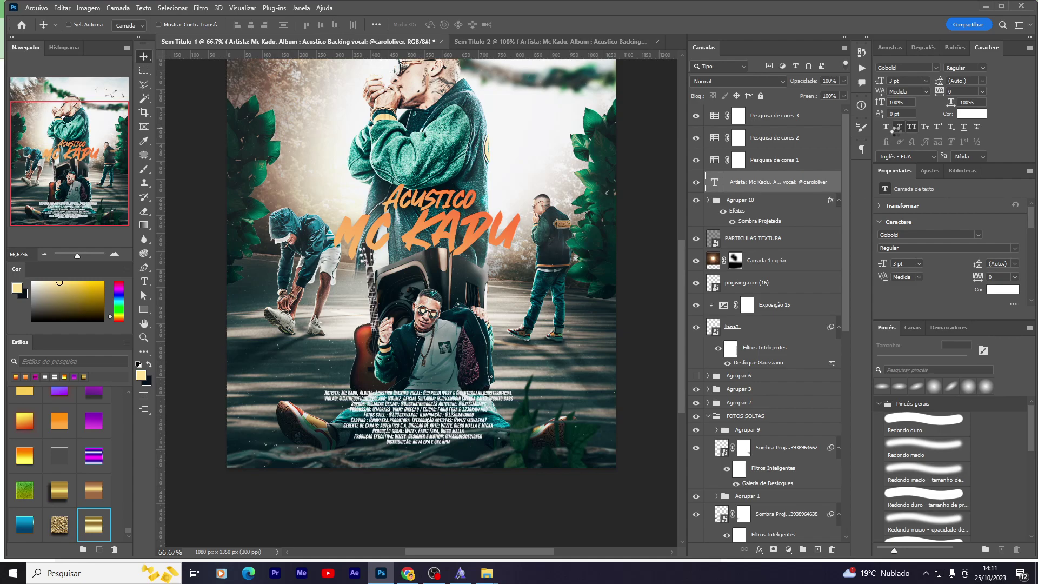
left_click(900, 128)
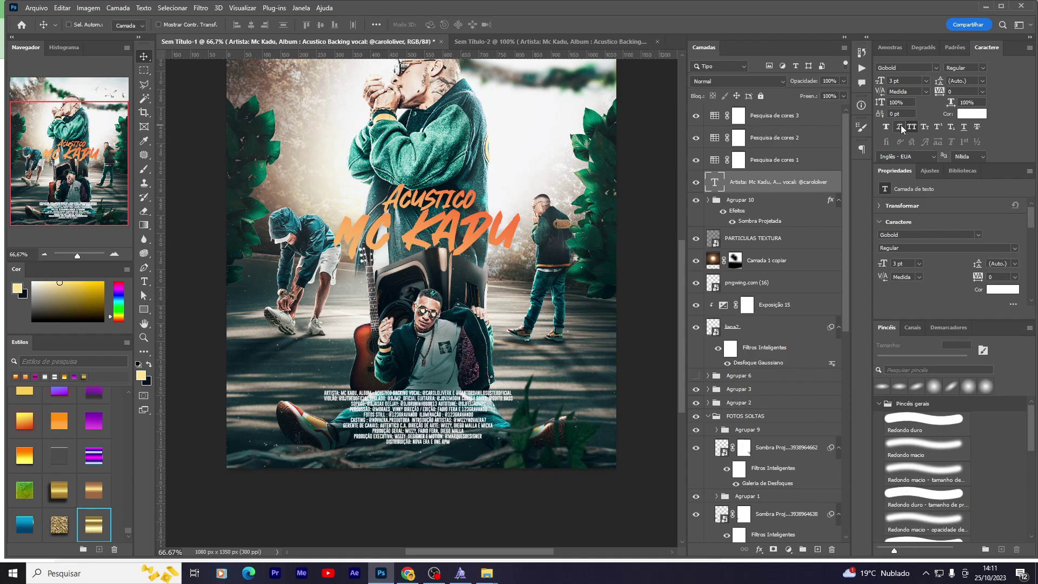
Step: Put Agrupar 10 below 'caixa + foto frente' in the layer stack and nudge it into place
left_click(762, 209)
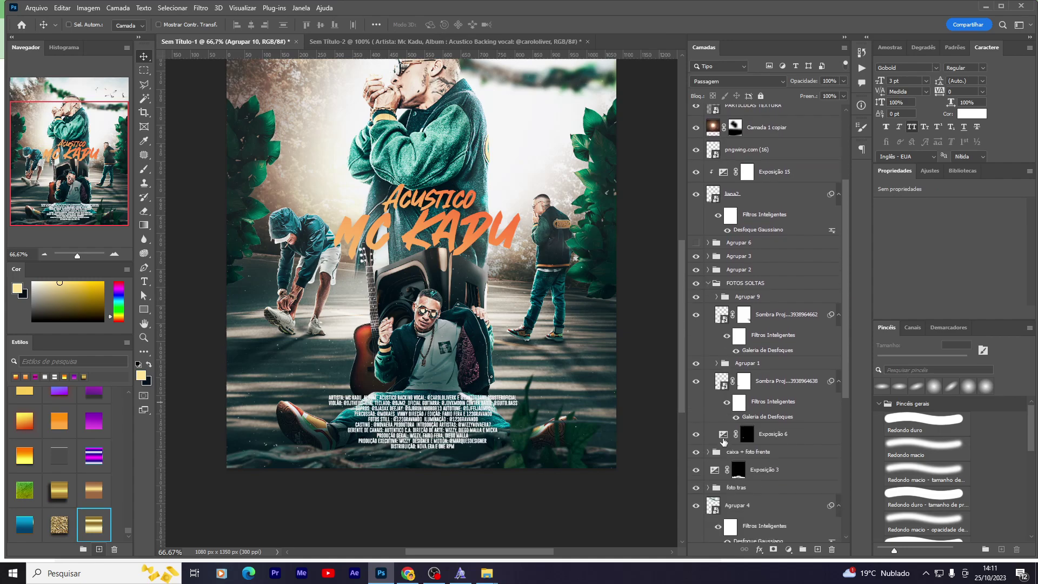
left_click_drag(754, 201, 812, 450)
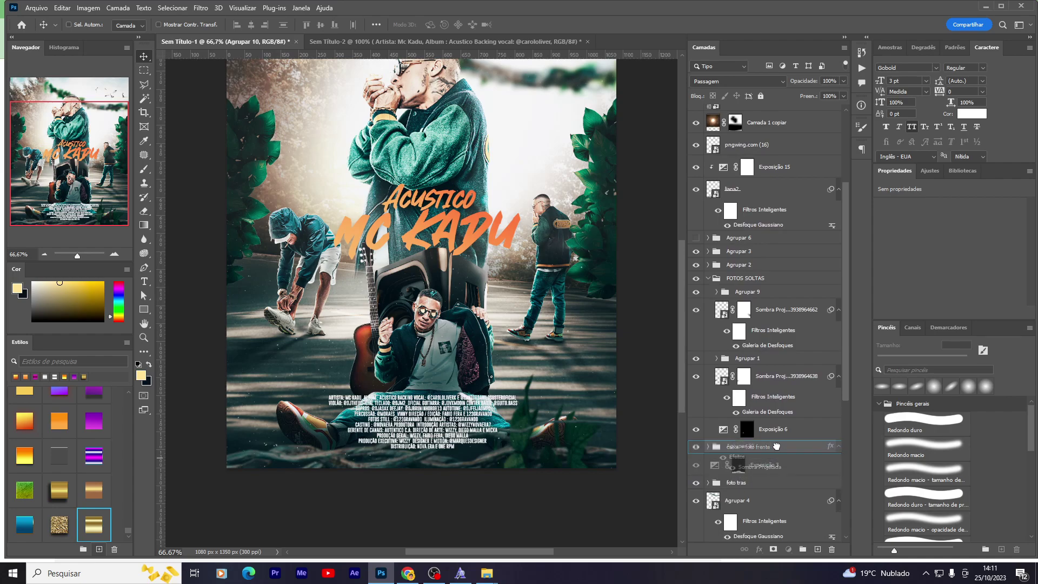
left_click_drag(812, 451, 785, 445)
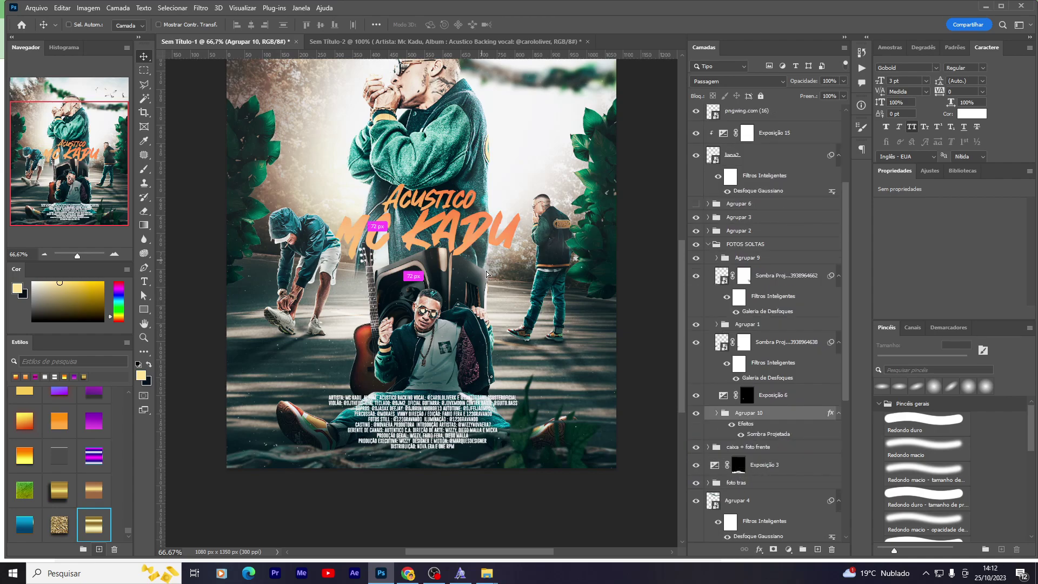
left_click_drag(440, 225, 445, 236)
left_click_drag(772, 420, 768, 456)
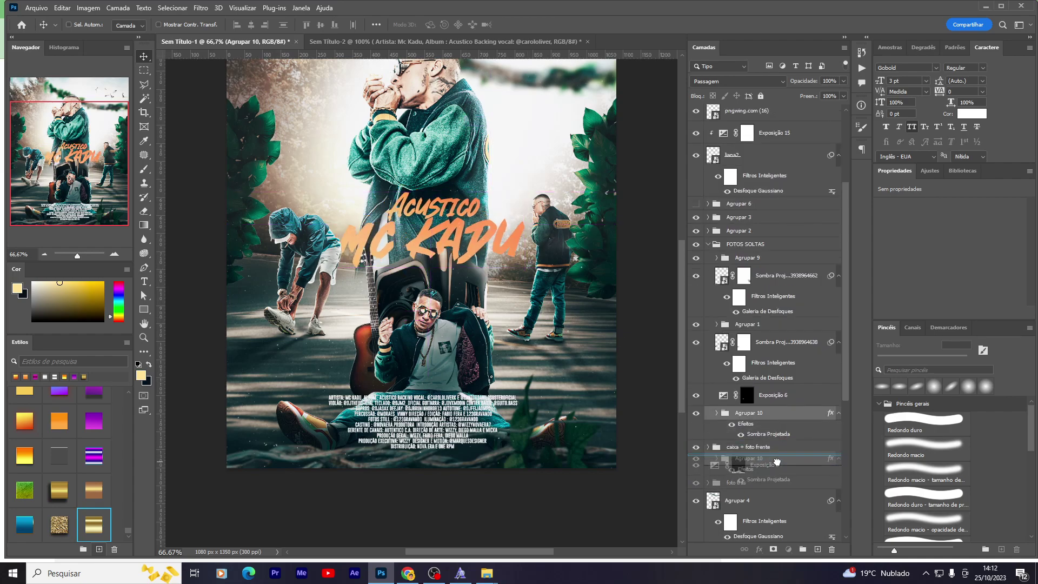
key("shift+Up")
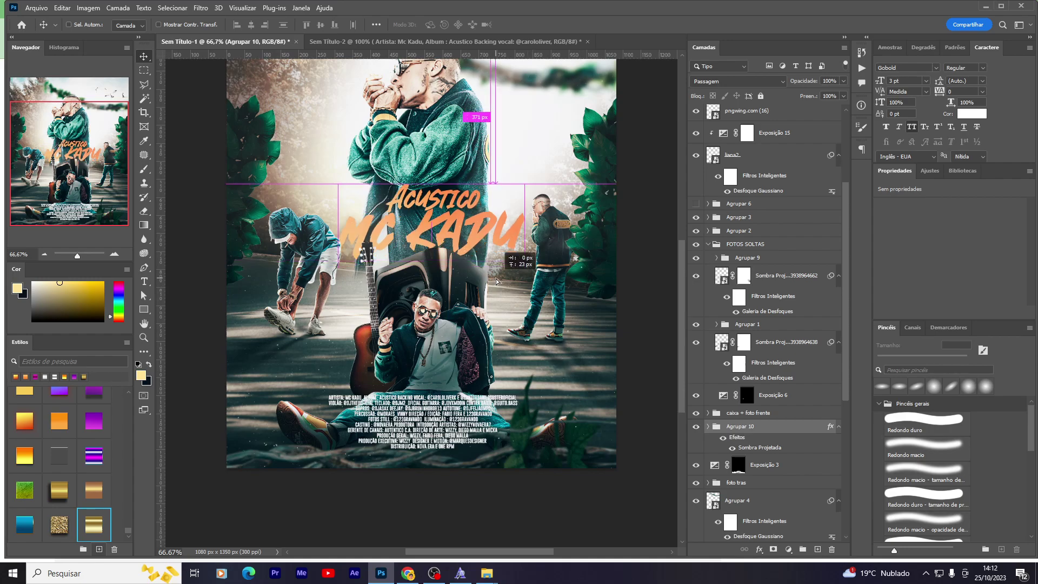
key("shift+Up")
key("shift+Up")
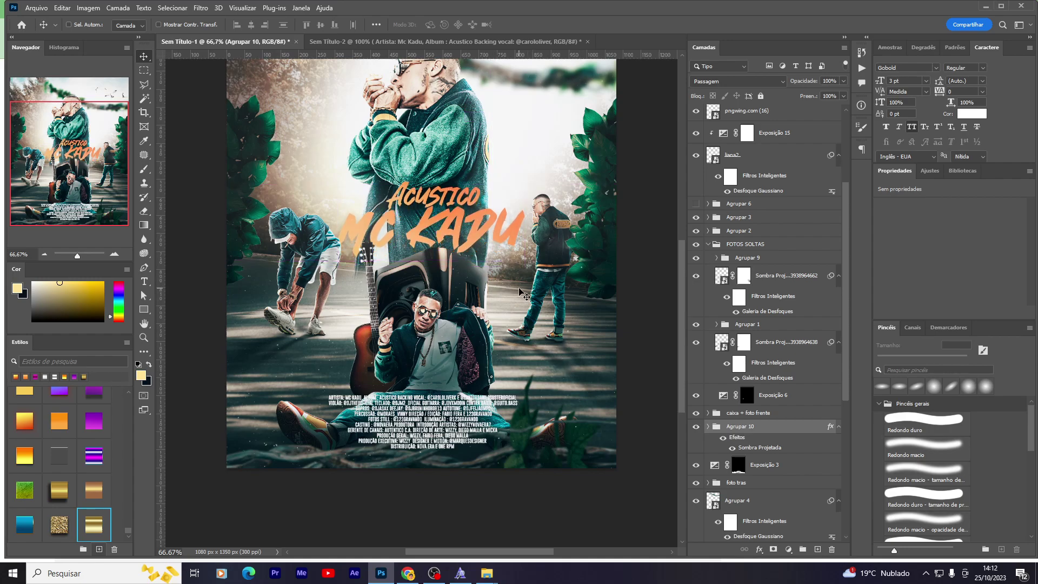
key("Down")
key("Down")
key("Down")
key("Down")
key("Down")
key("Down")
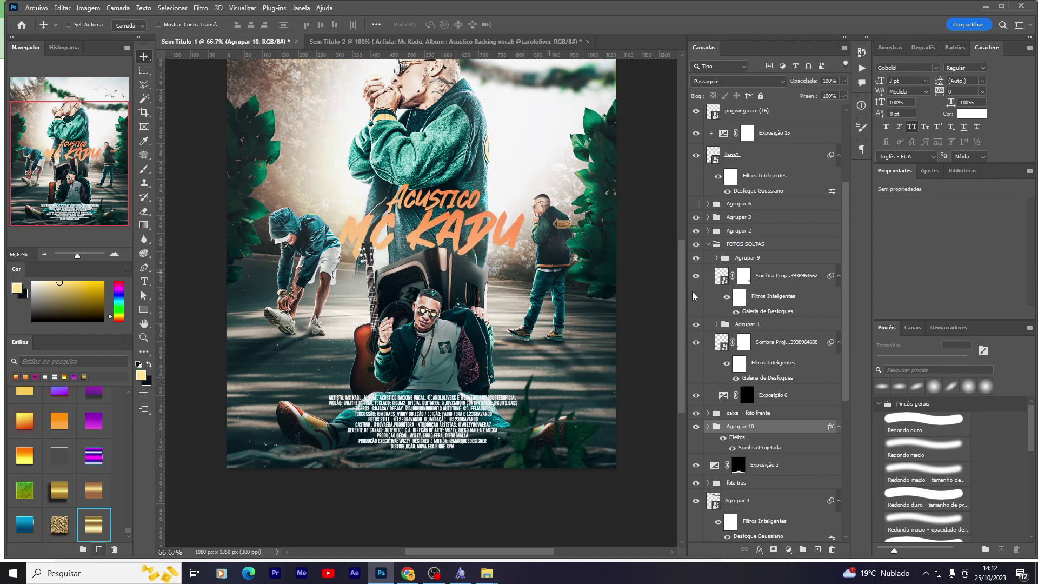
Step: Add a Sombra Projetada drop shadow to the credits text, opacity raised from 23% to 54%
scroll(768, 271, "up", 5)
left_click(770, 182)
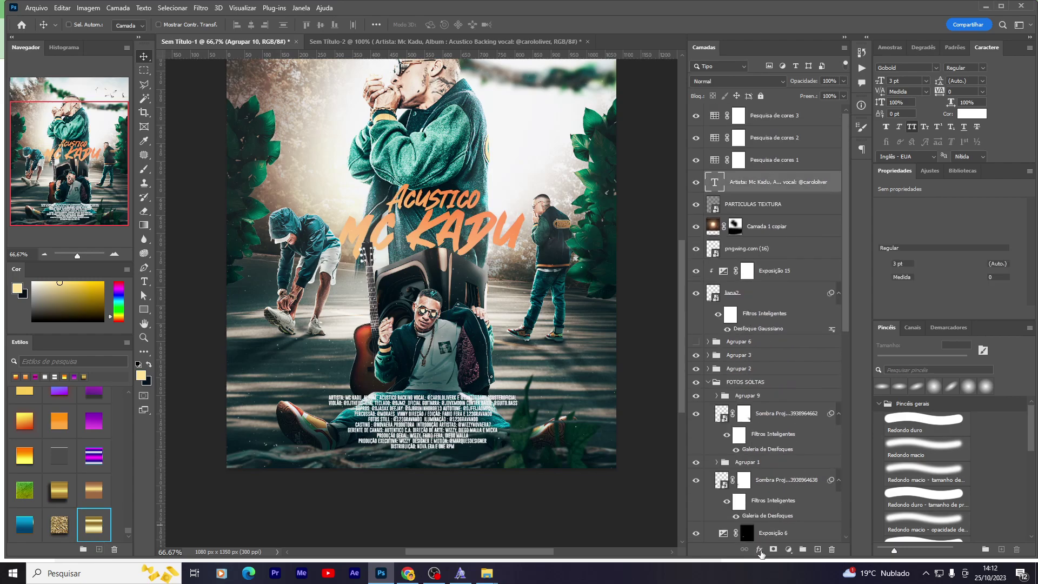
left_click(760, 549)
key("Escape")
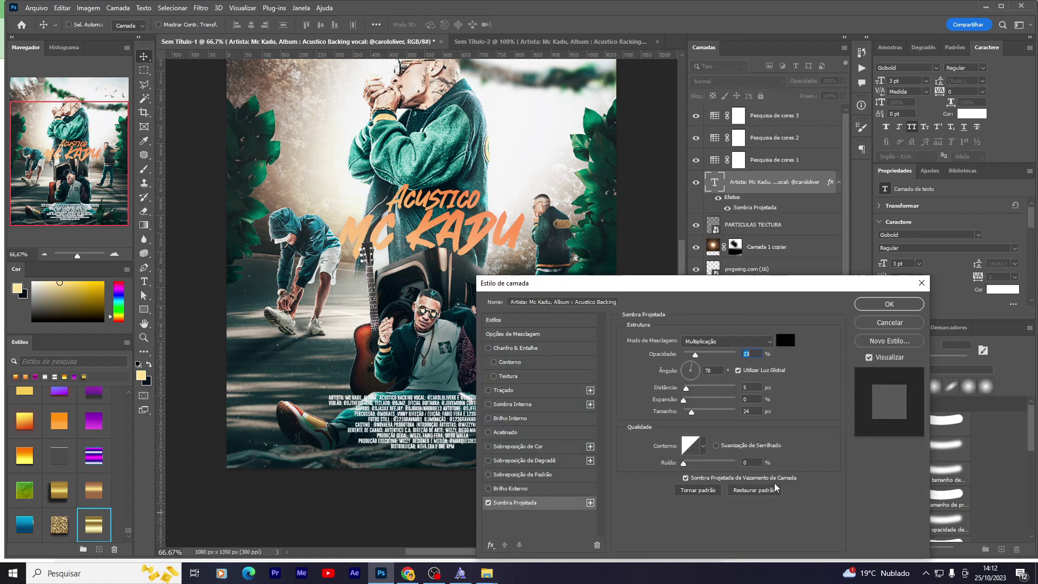
left_click(711, 355)
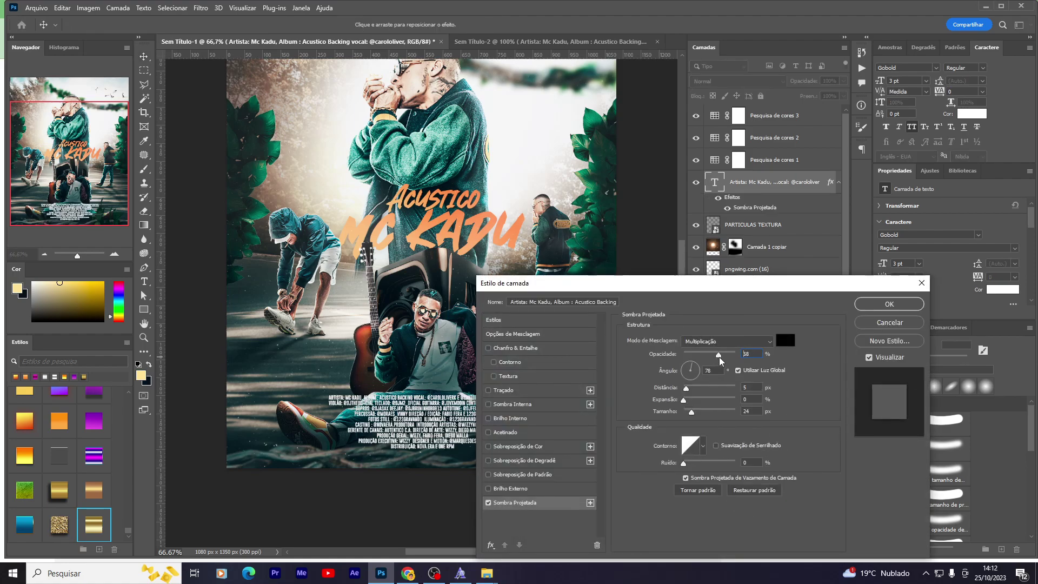
key("Return")
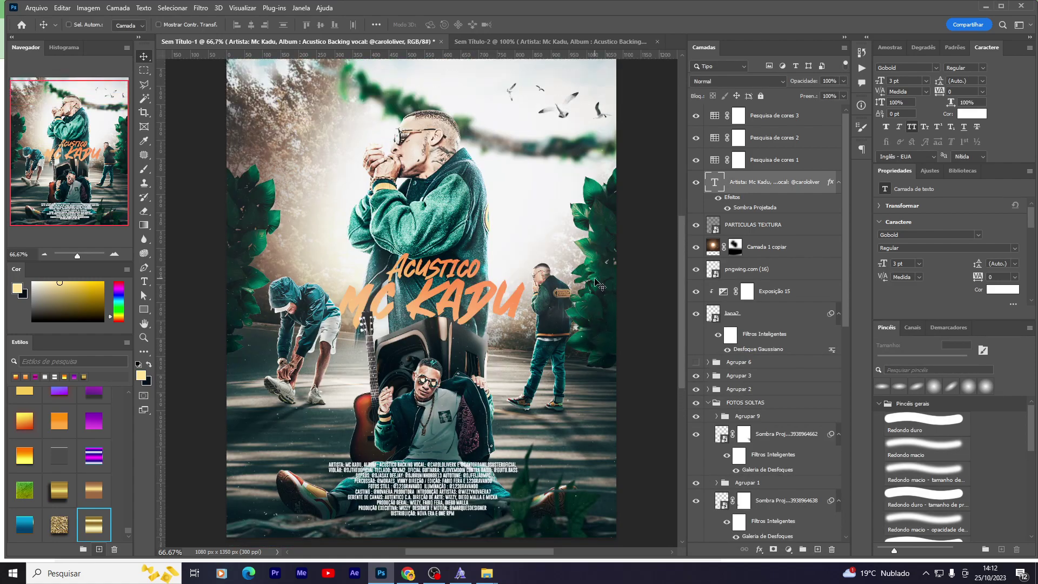
Step: Group the three old Pesquisa de cores layers, compare, and delete the group
left_click(807, 123)
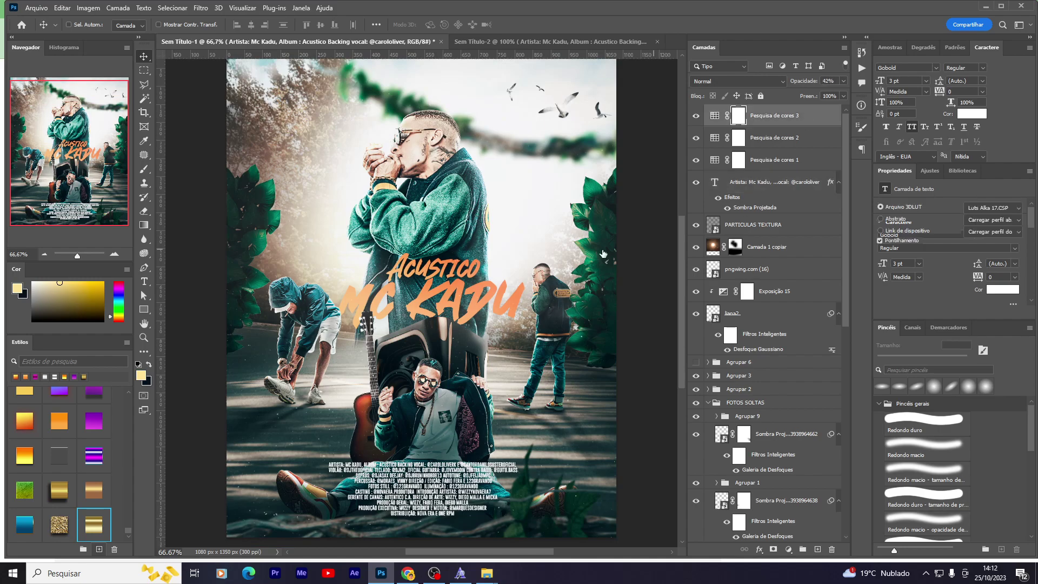
left_click(778, 160, "shift")
key("ctrl+g")
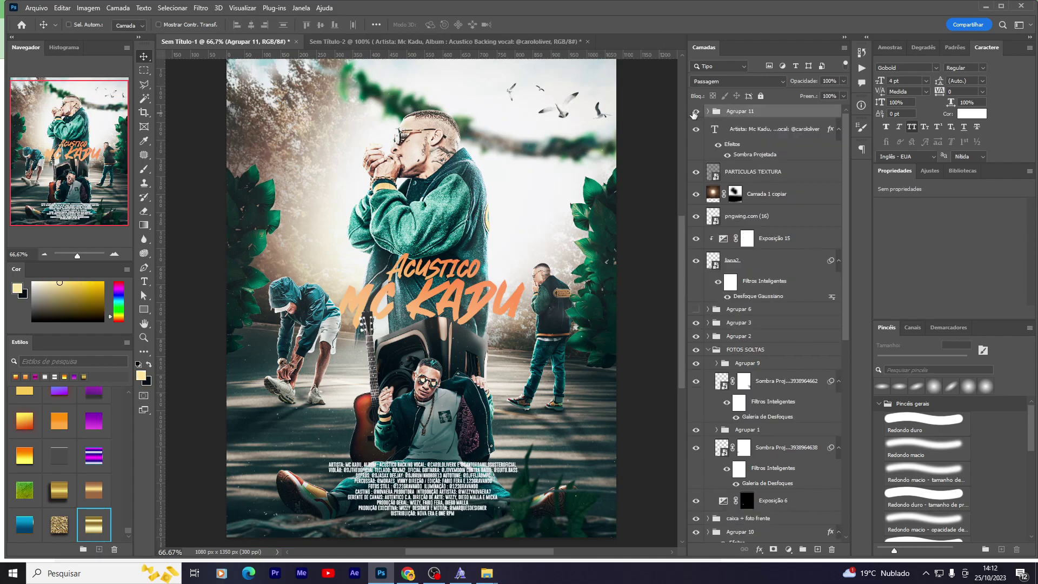
left_click(695, 112)
left_click(695, 112)
left_click(694, 112)
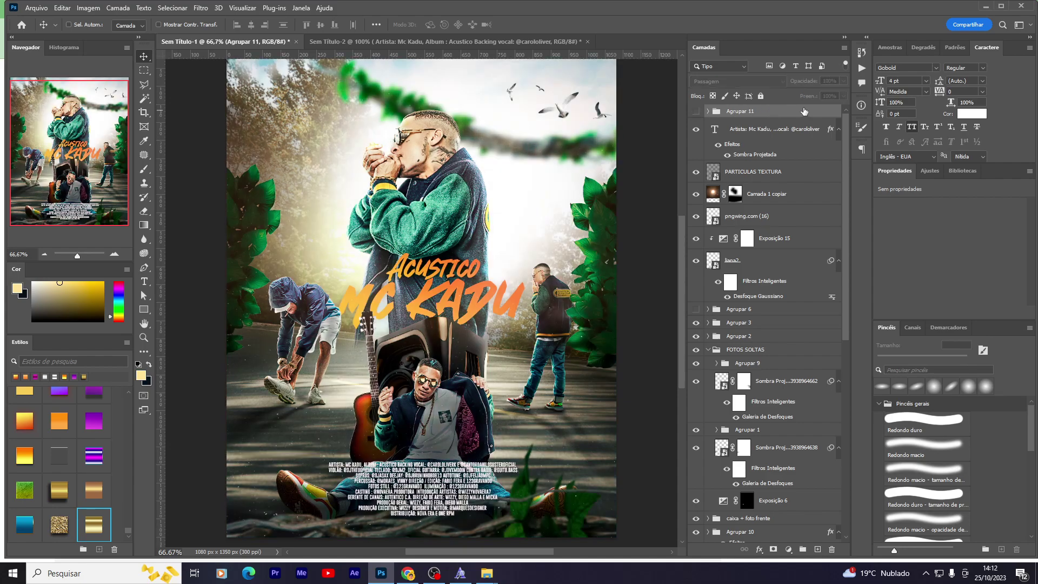
key("Delete")
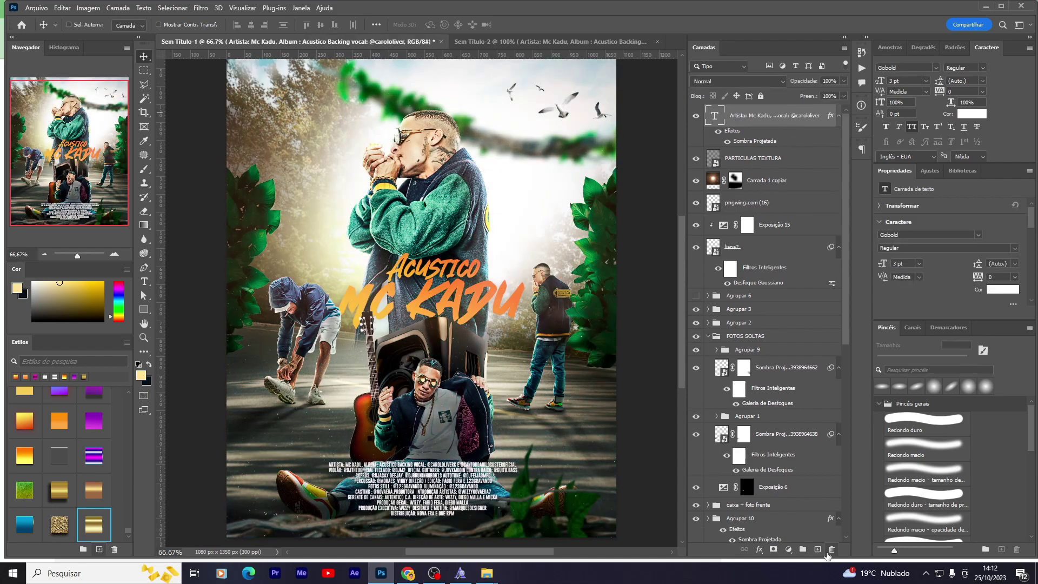
Step: Add a Color Lookup layer using the PRO7 LUT at 74% opacity
left_click(788, 549)
left_click(822, 490)
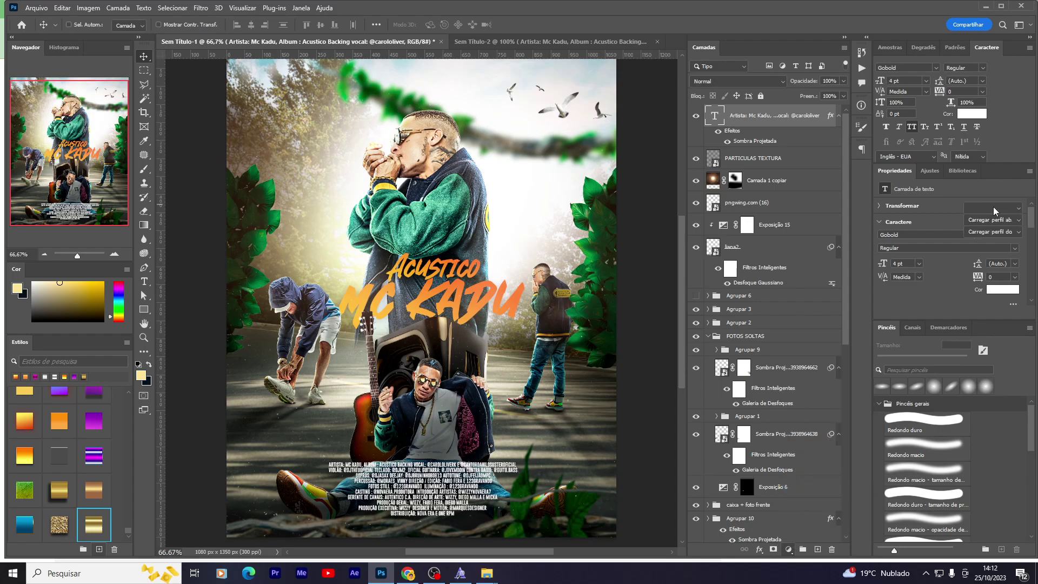
left_click(993, 207)
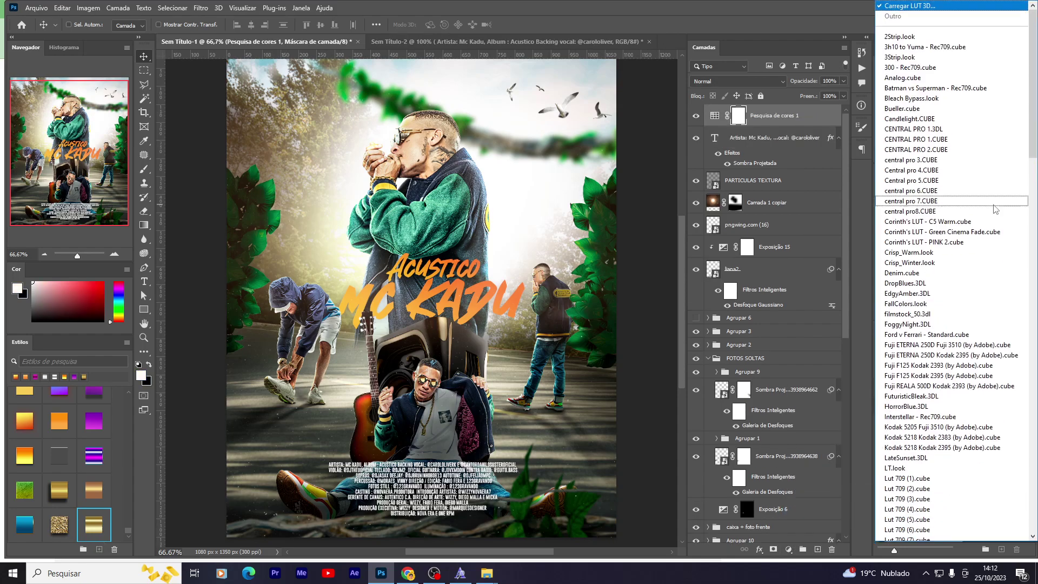
left_click(978, 128)
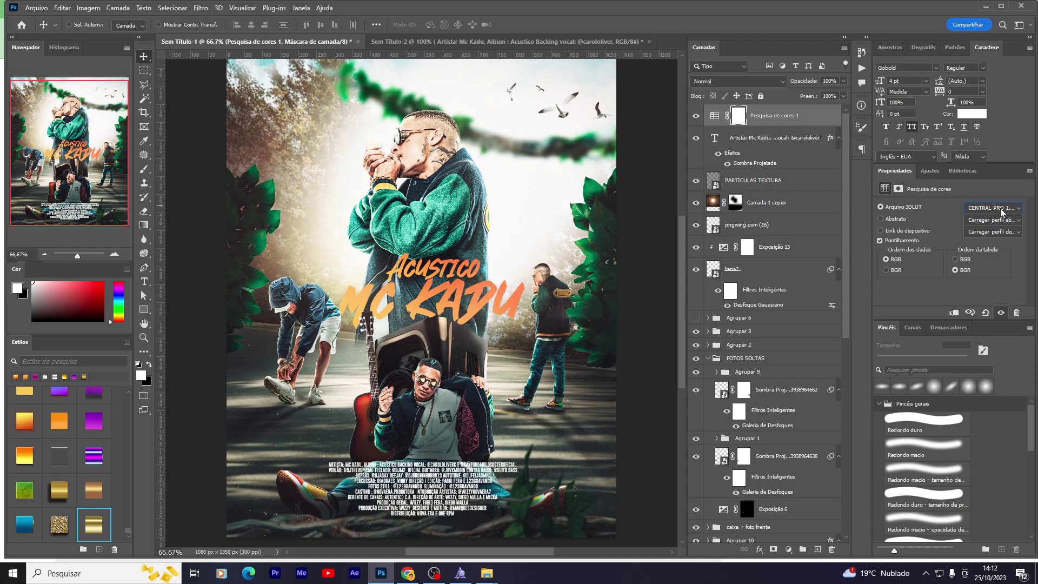
left_click(1002, 211)
left_click(944, 61)
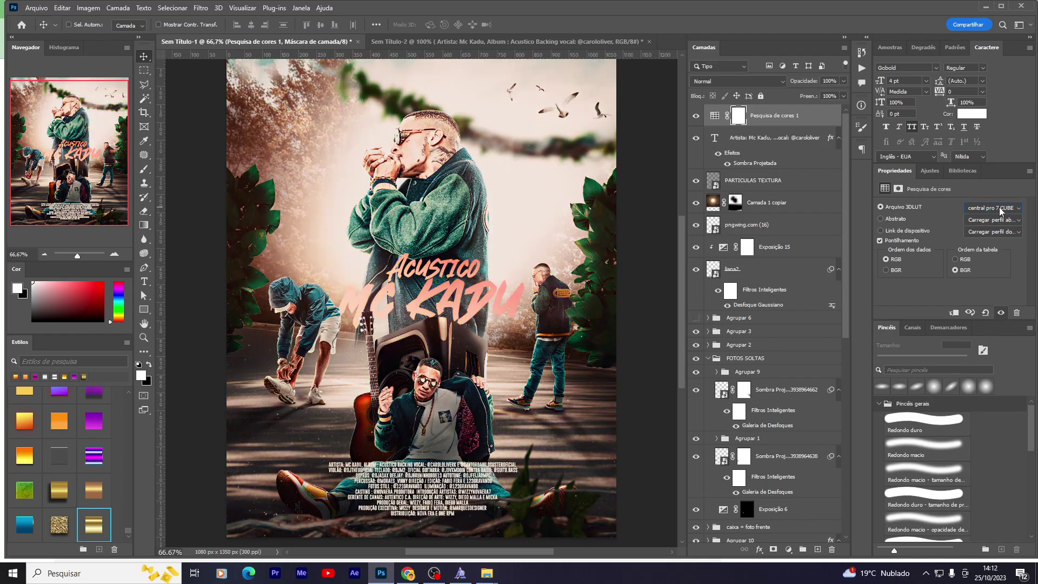
left_click(999, 208)
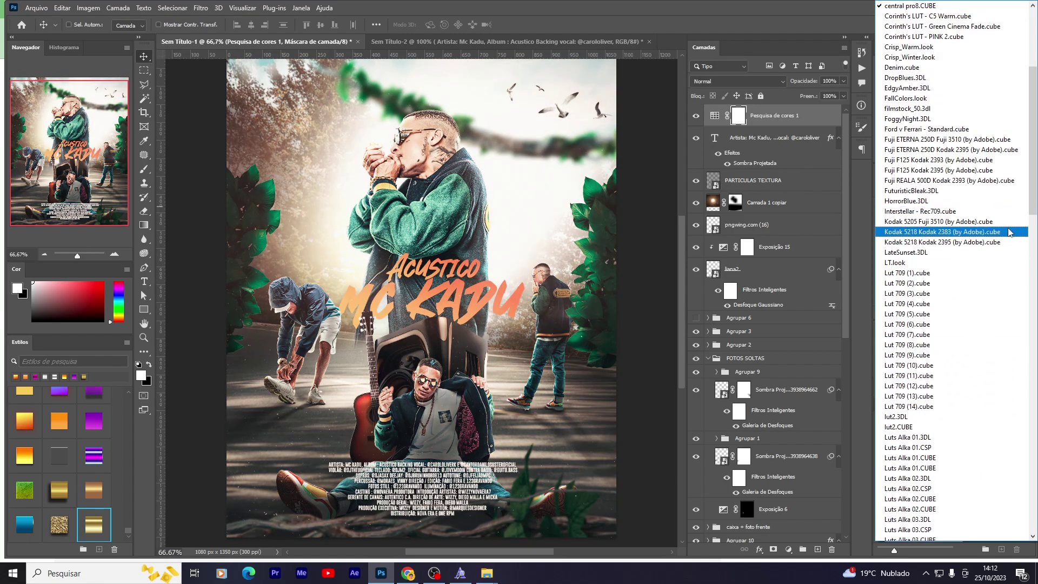
scroll(1036, 203, "down", 10)
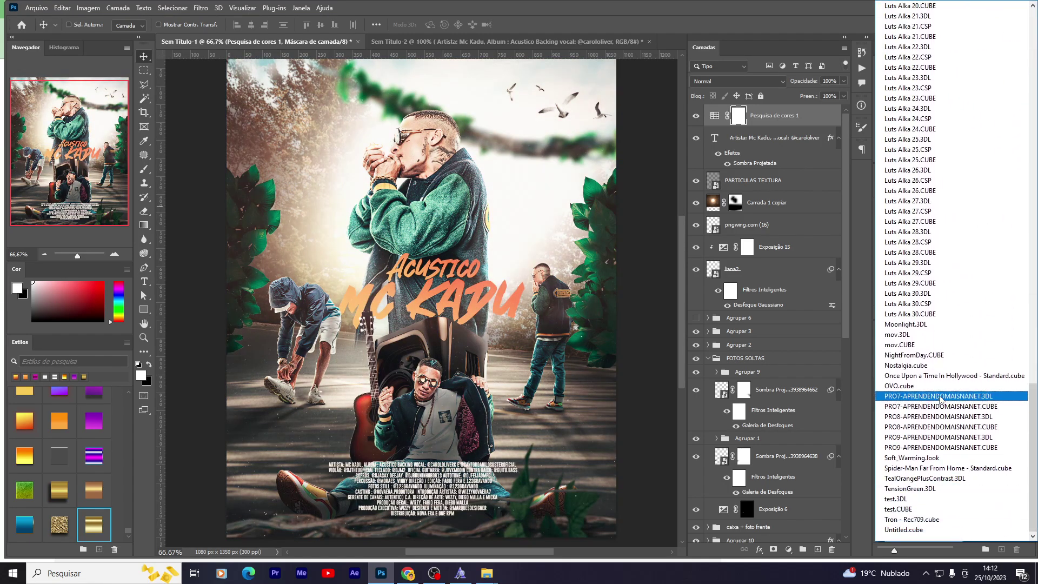
left_click(940, 395)
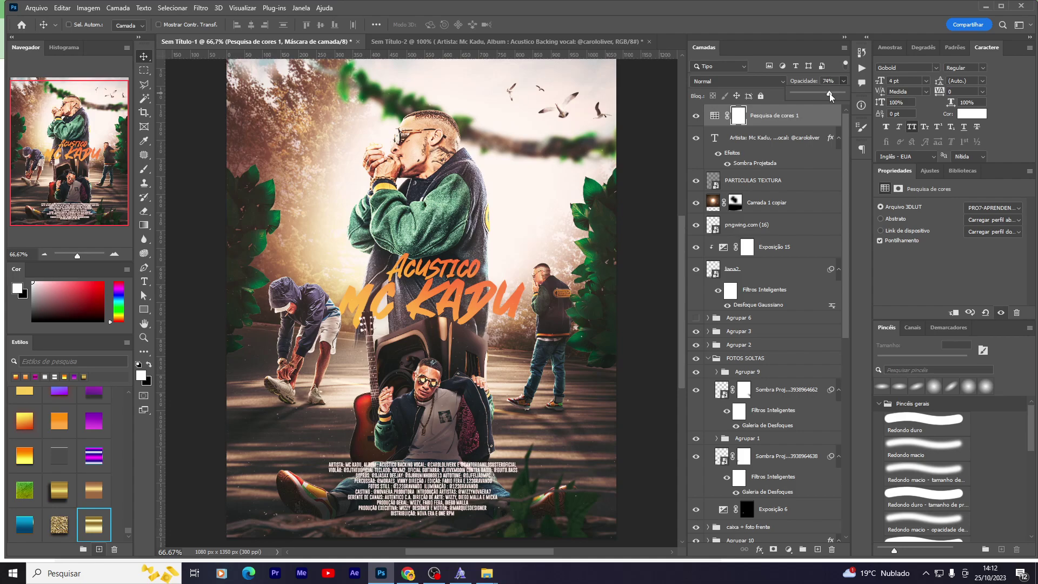
Step: Add a Curves adjustment with a raised point to brighten the image
left_click(788, 550)
left_click(811, 419)
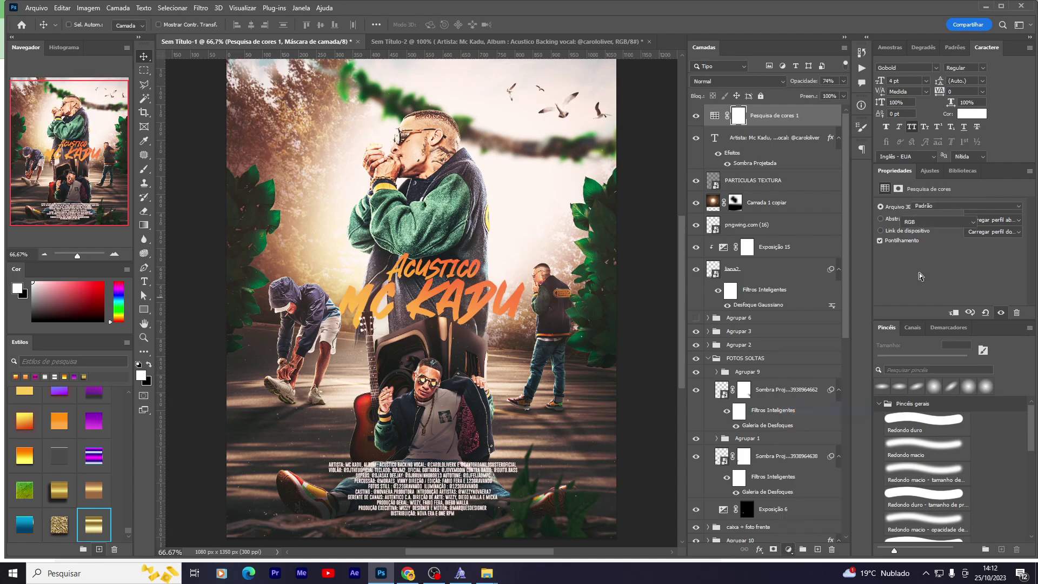
left_click_drag(989, 251, 986, 254)
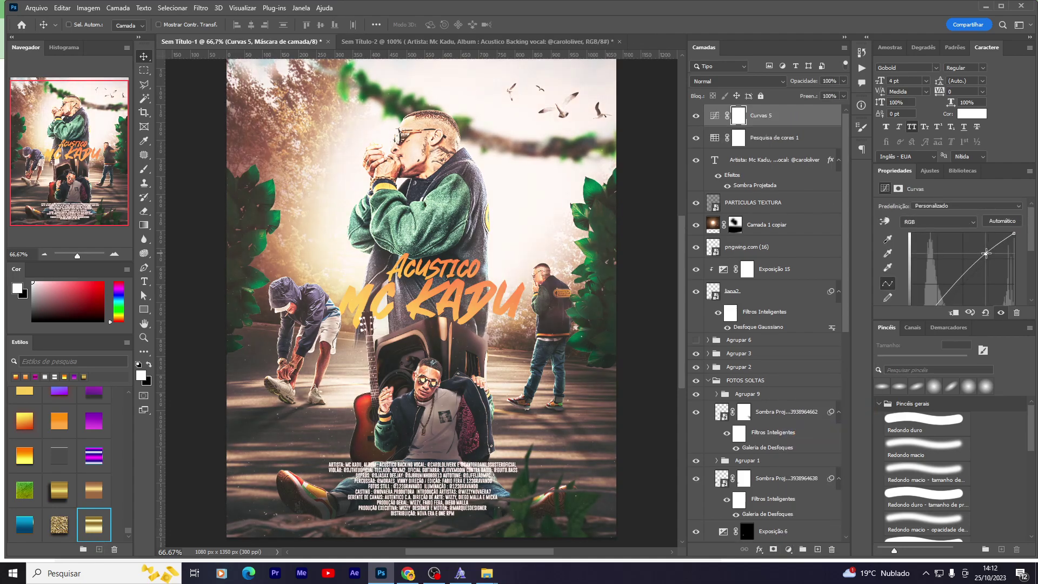
Step: Refine the Curves 5 points, lowering the shadows and lifting the black point
left_click_drag(939, 294, 938, 292)
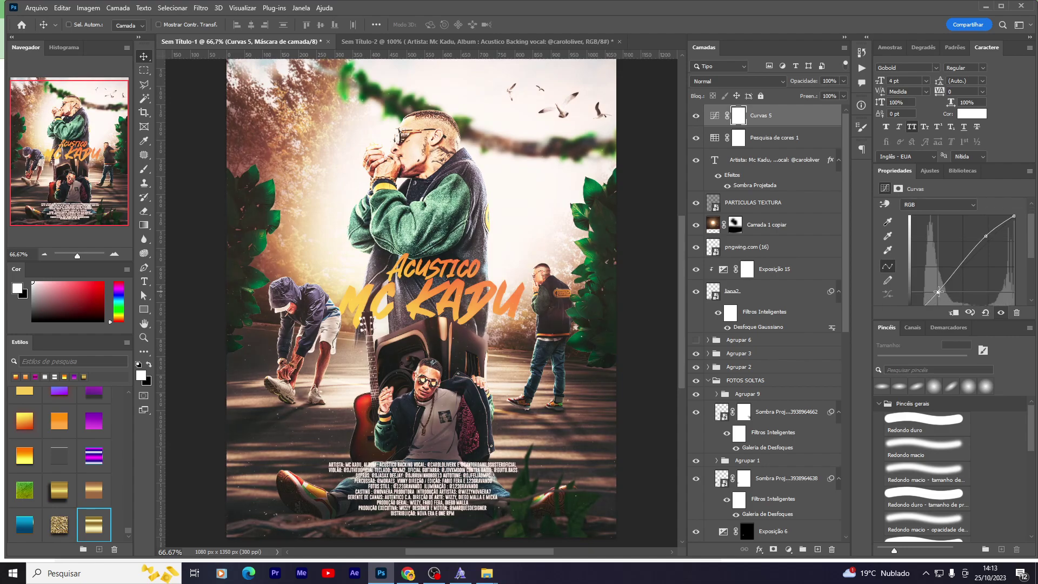
scroll(937, 292, "down", 1)
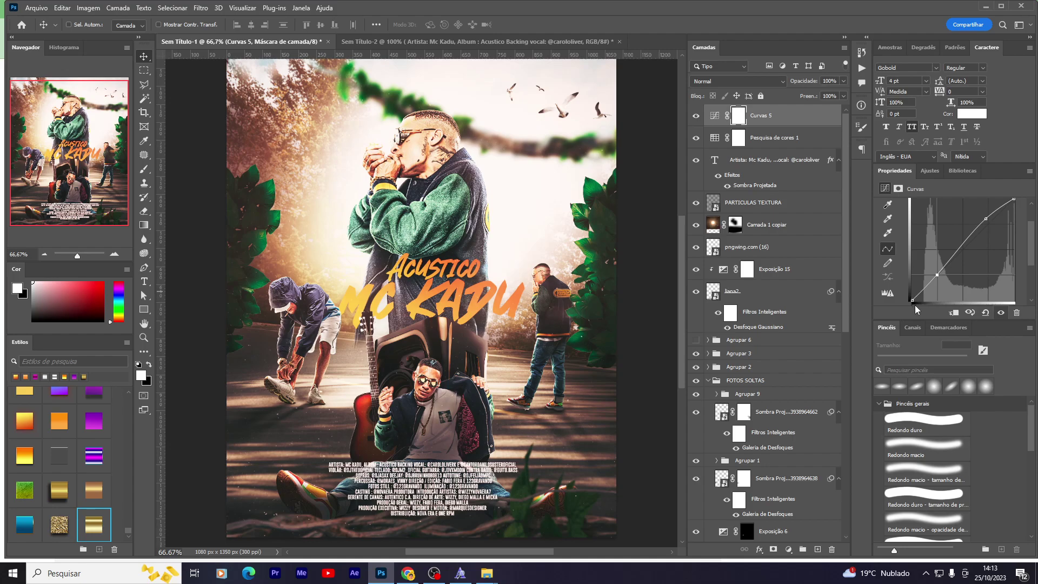
left_click_drag(912, 300, 911, 295)
Step: Add a Hue/Saturation layer with saturation reduced to -27
left_click(773, 159)
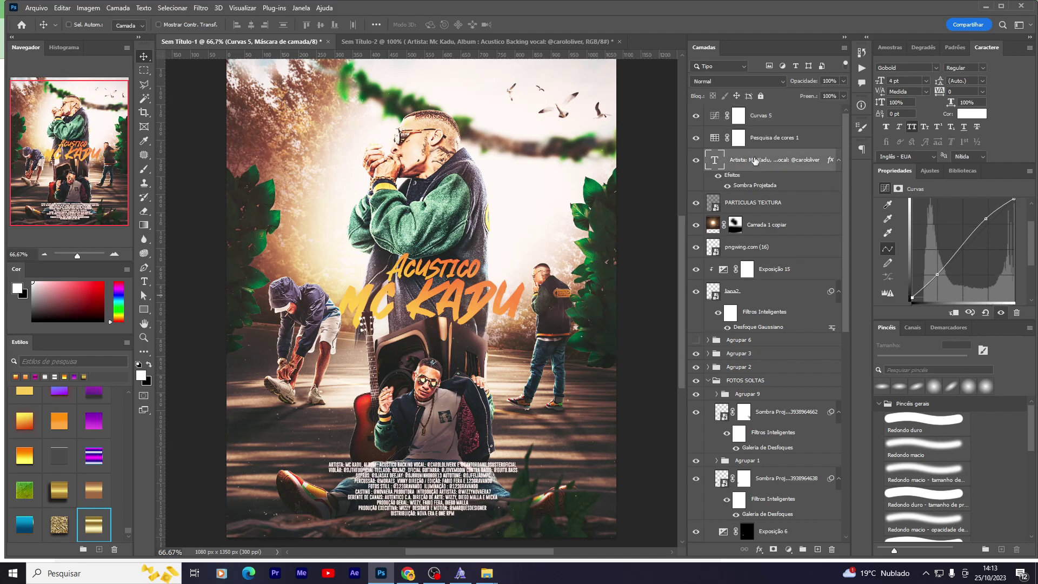
left_click(789, 549)
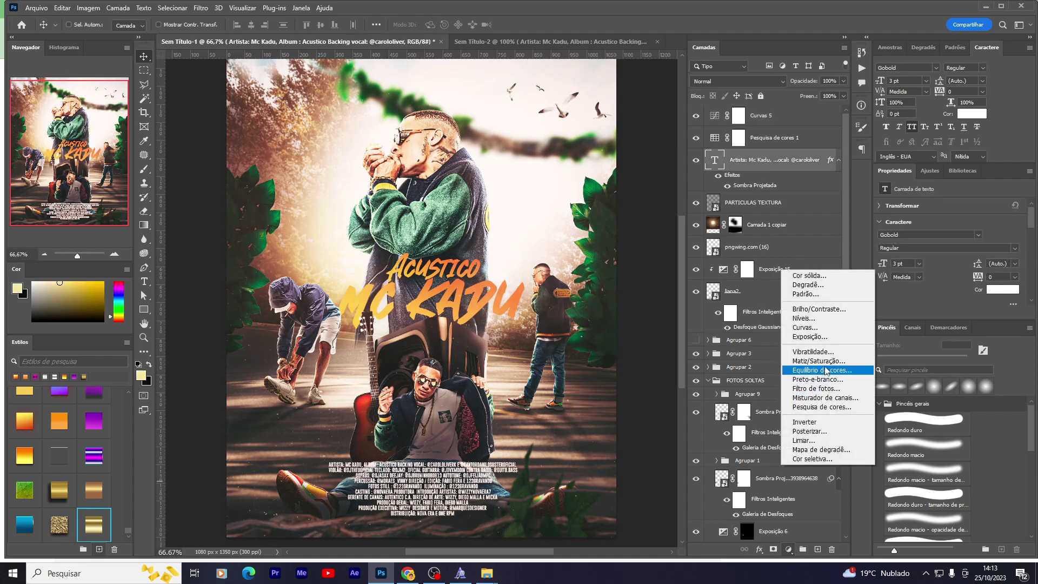
left_click(819, 361)
left_click_drag(949, 269, 940, 268)
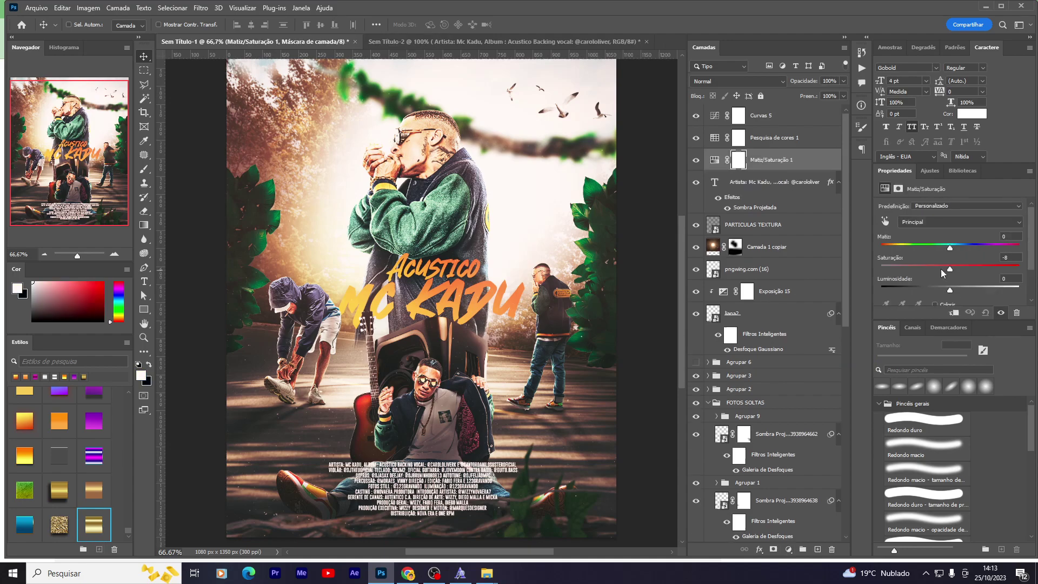
Step: Add a Color Balance layer, reducing midtone red and adjusting highlight yellow–blue
left_click(788, 549)
left_click(819, 453)
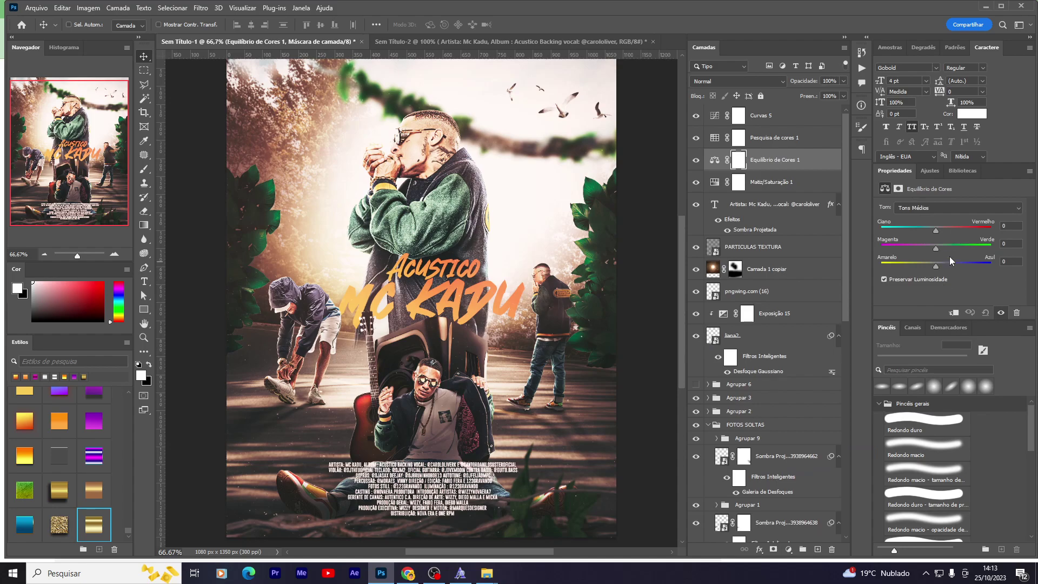
left_click_drag(940, 231, 939, 232)
left_click(921, 208)
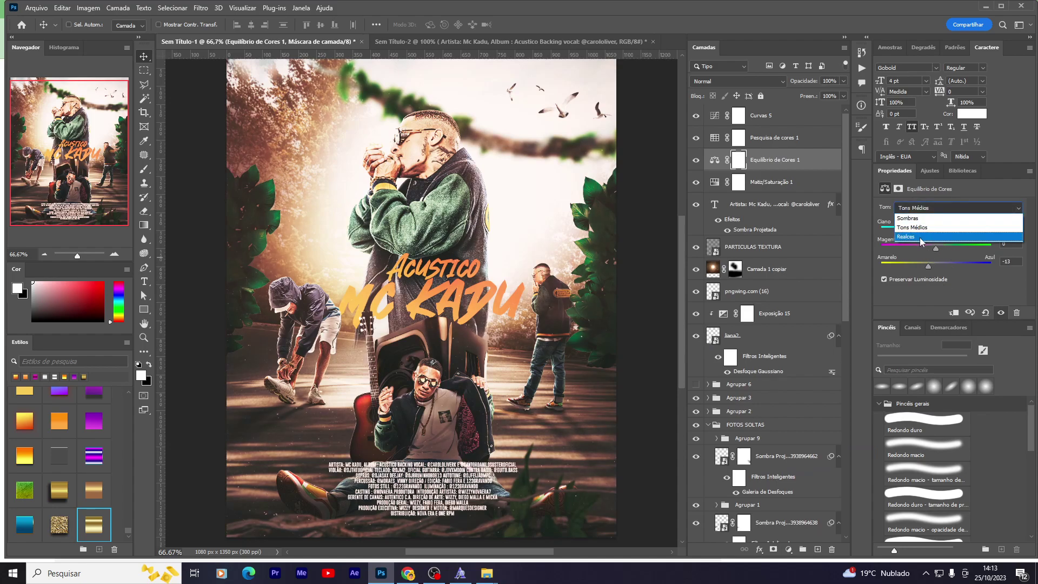
left_click(920, 238)
left_click_drag(933, 262, 935, 262)
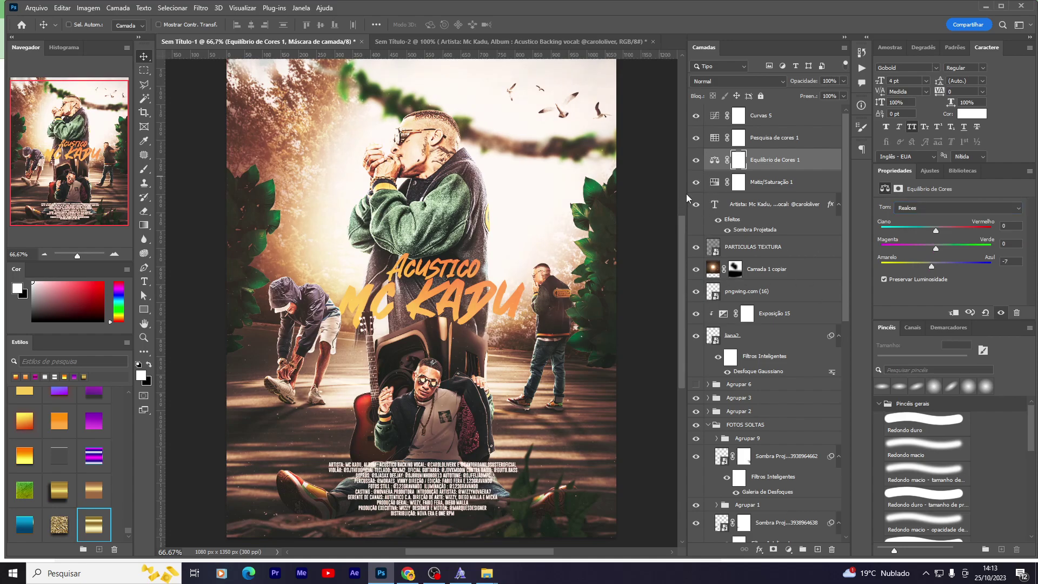
left_click(695, 162)
Step: Group the four grading adjustment layers into Agrupar 11 and hide it
left_click(769, 184, "shift")
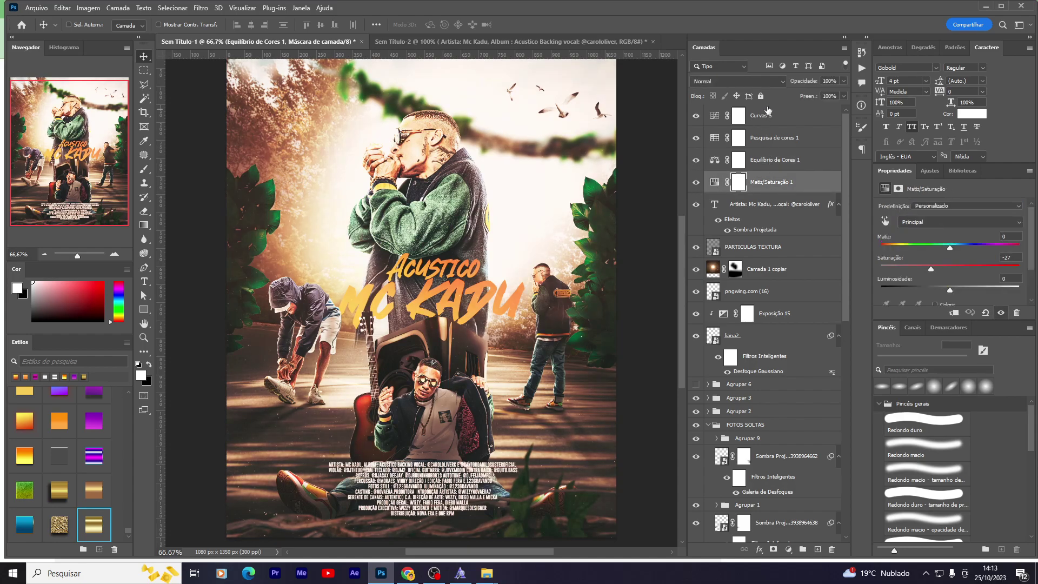
left_click(773, 115, "shift")
key("ctrl+g")
left_click(696, 111)
Step: Stamp all visible layers into Camada 3 and convert it to a smart object
left_click(779, 136)
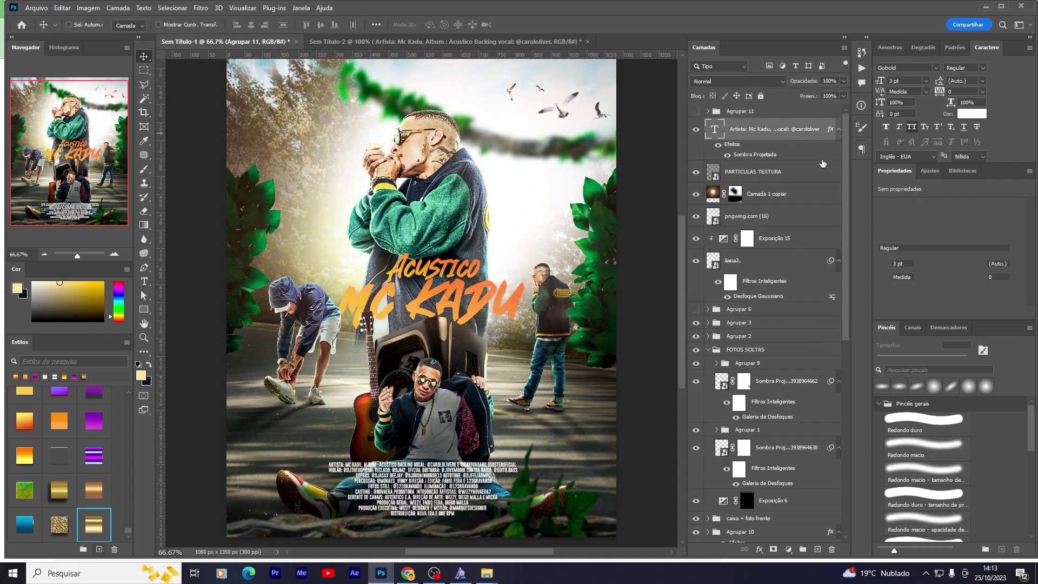
key("ctrl+alt+shift+e")
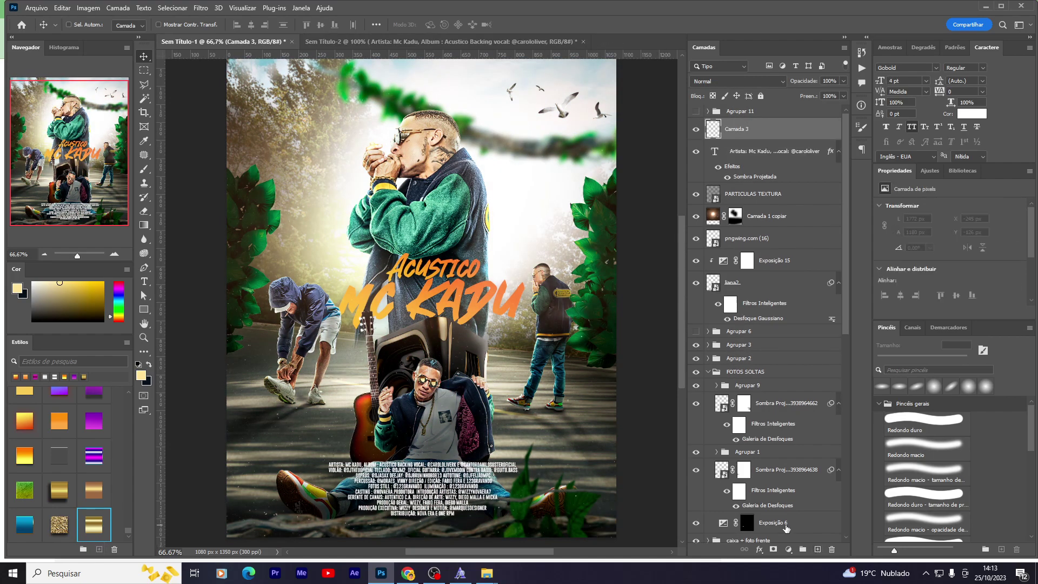
right_click(770, 127)
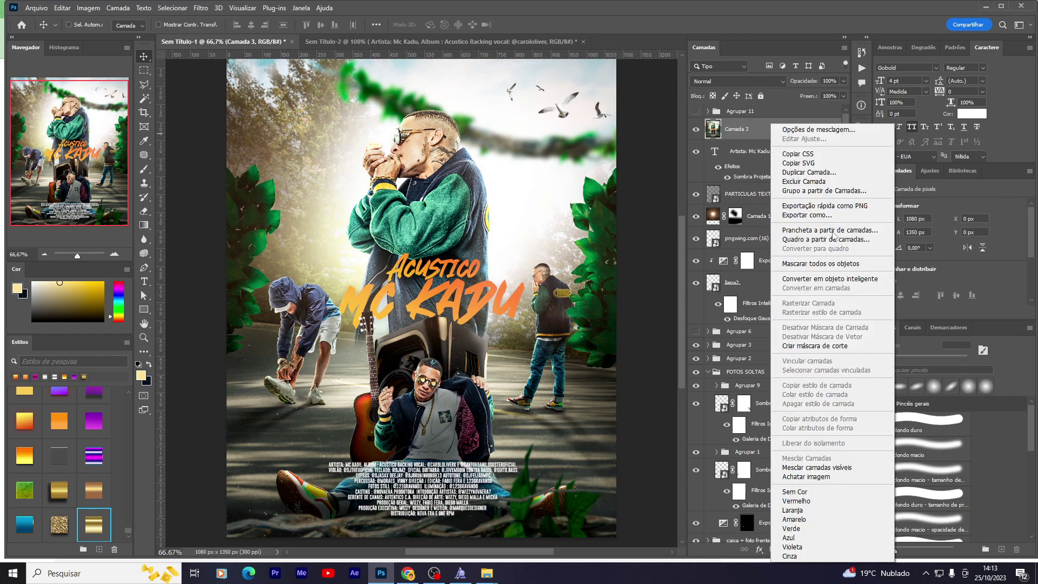
left_click(844, 281)
Step: Apply a Spin Radial Blur at amount 100, Best quality, and add a layer mask
left_click(201, 7)
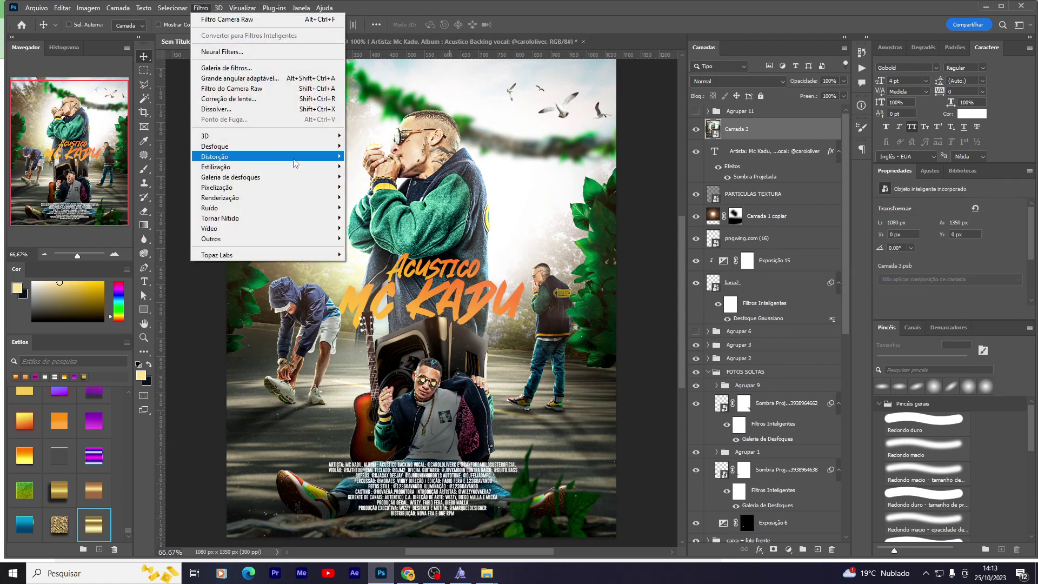
mouse_move(215, 146)
left_click(388, 238)
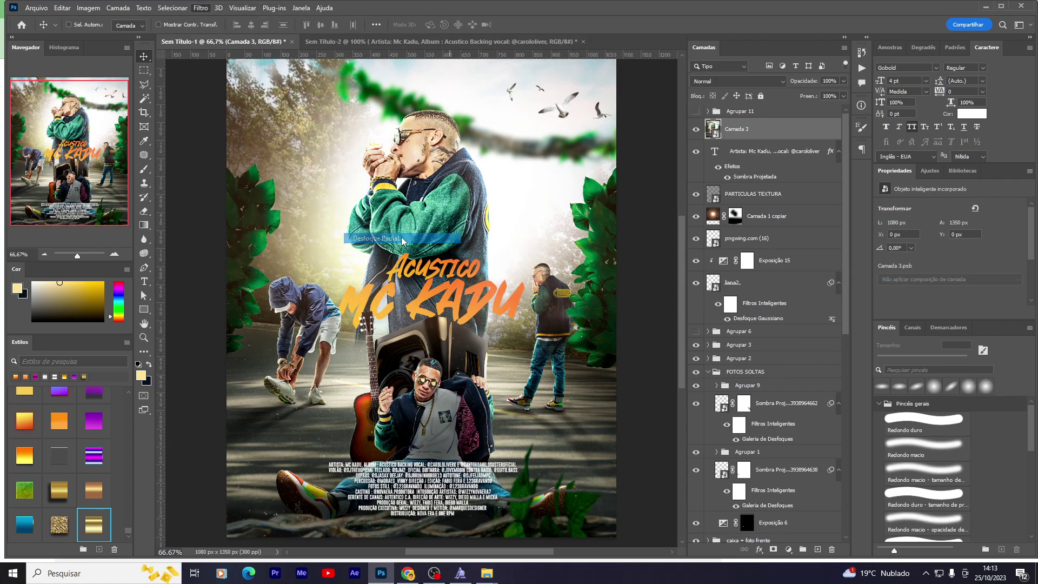
left_click(450, 269)
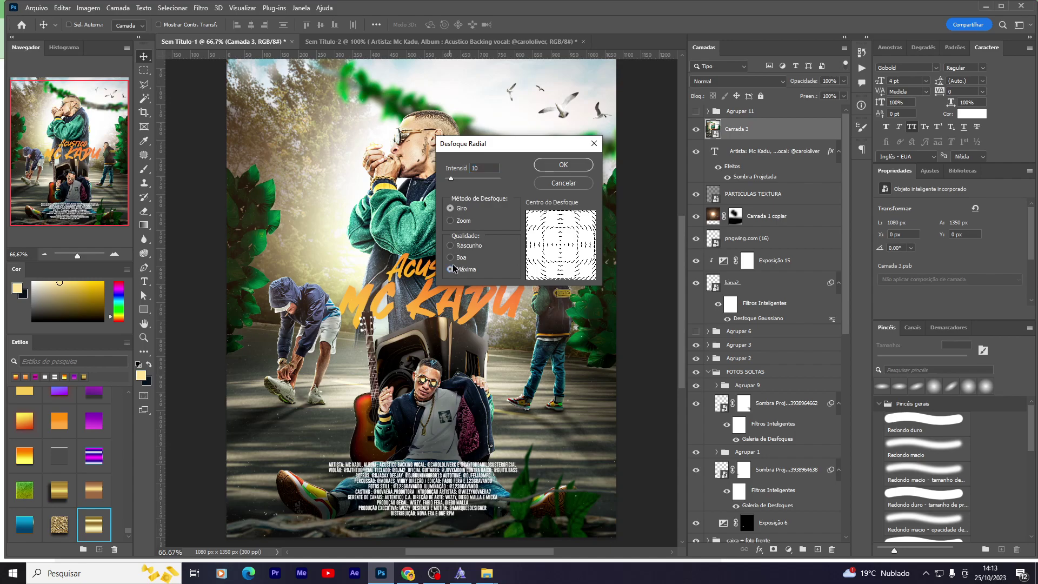
left_click_drag(470, 179, 483, 179)
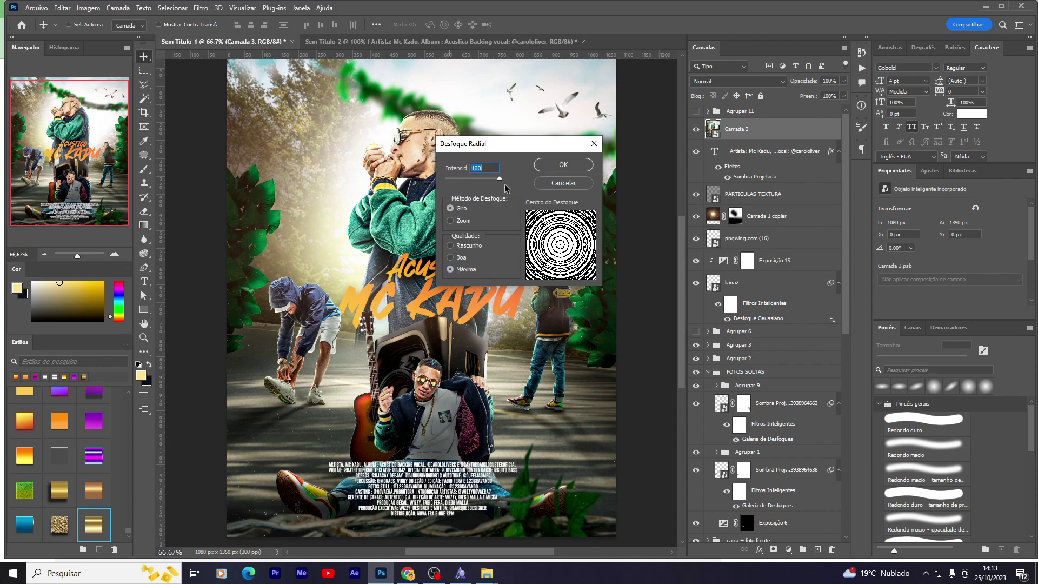
left_click(581, 168)
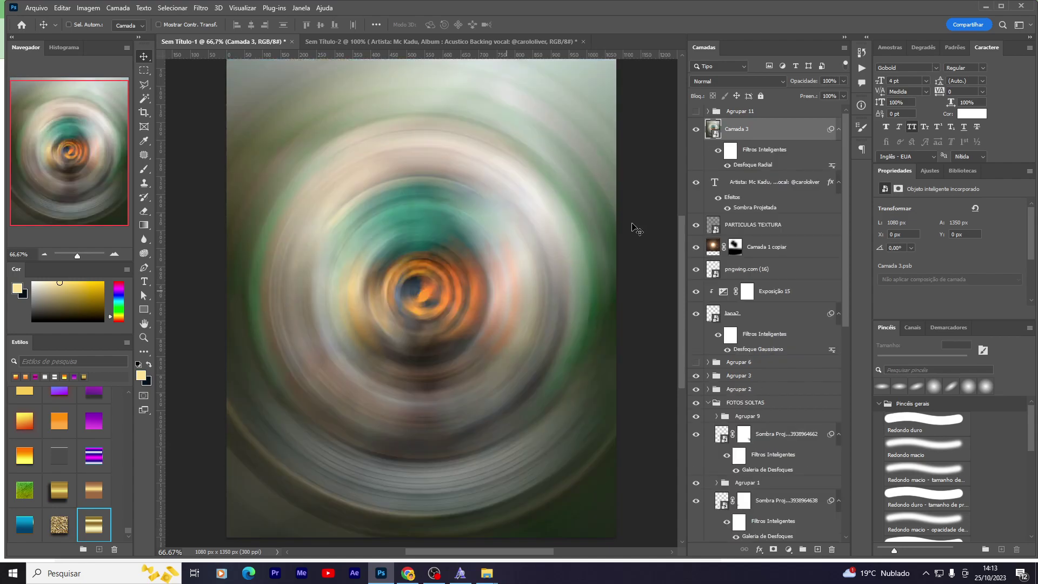
left_click(773, 551)
Step: Erase the spin blur from the centre with a 600 px round eraser, then stamp visible into Camada 4
key("e")
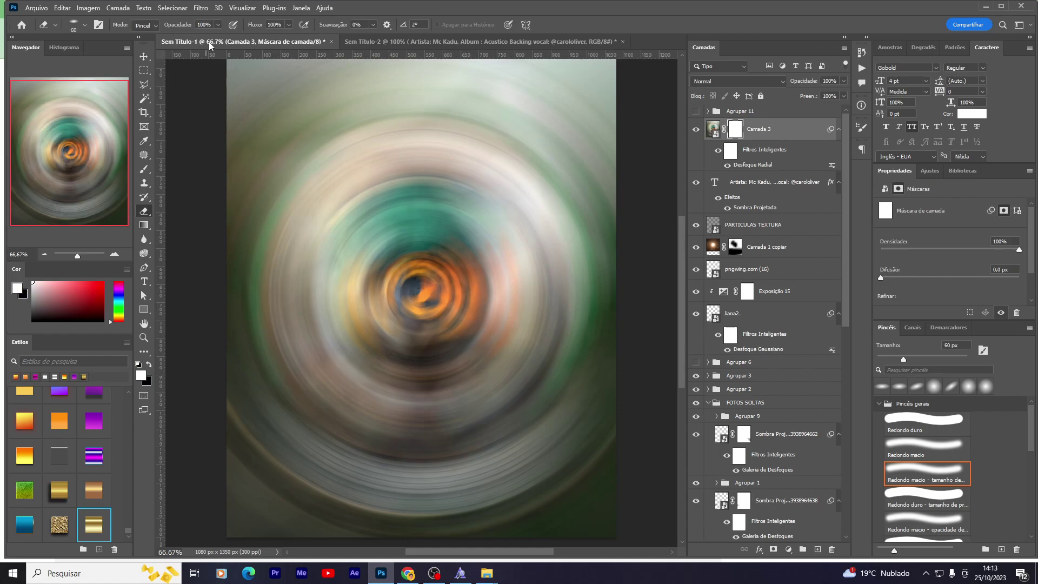
key("bracketright")
key("bracketright")
key("bracketright")
right_click(429, 281)
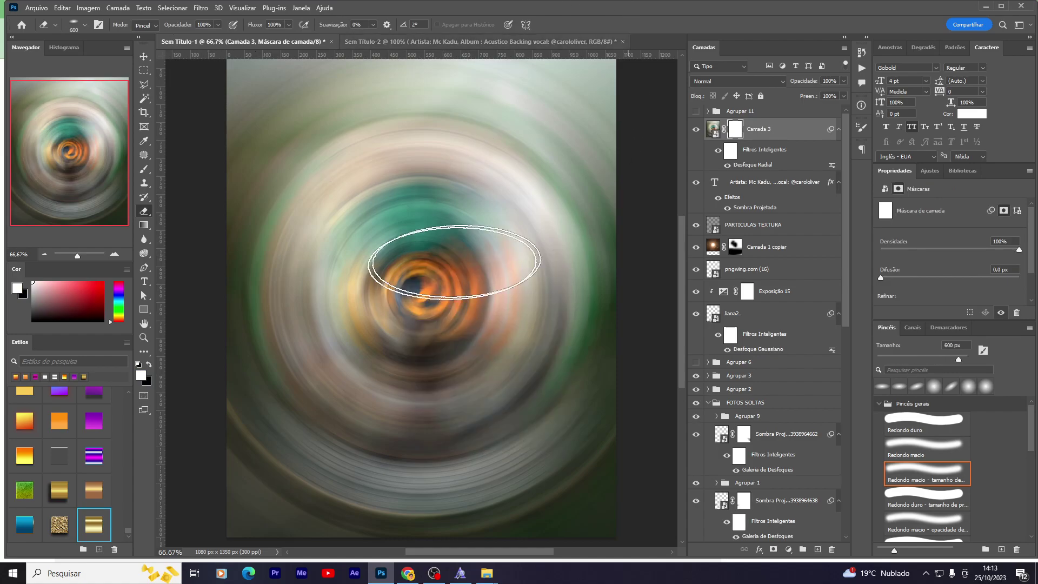
right_click(489, 292)
left_click_drag(489, 297, 490, 305)
mouse_move(426, 321)
left_mouse_down()
mouse_move(370, 254)
mouse_move(474, 173)
mouse_move(523, 218)
mouse_move(533, 325)
mouse_move(297, 382)
mouse_move(543, 407)
mouse_move(428, 440)
mouse_move(394, 429)
mouse_move(336, 185)
mouse_move(456, 175)
left_mouse_up()
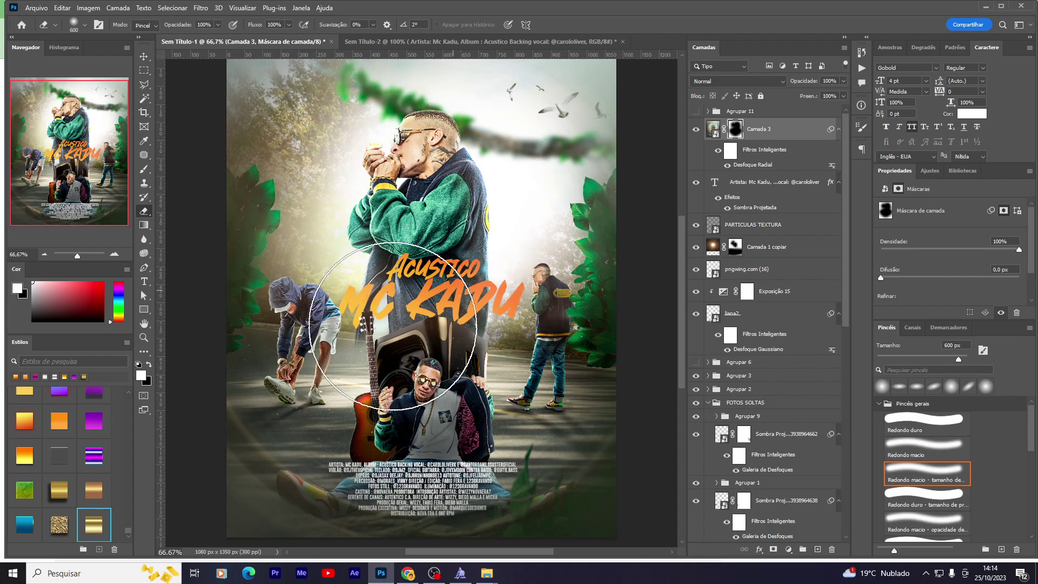
key("v")
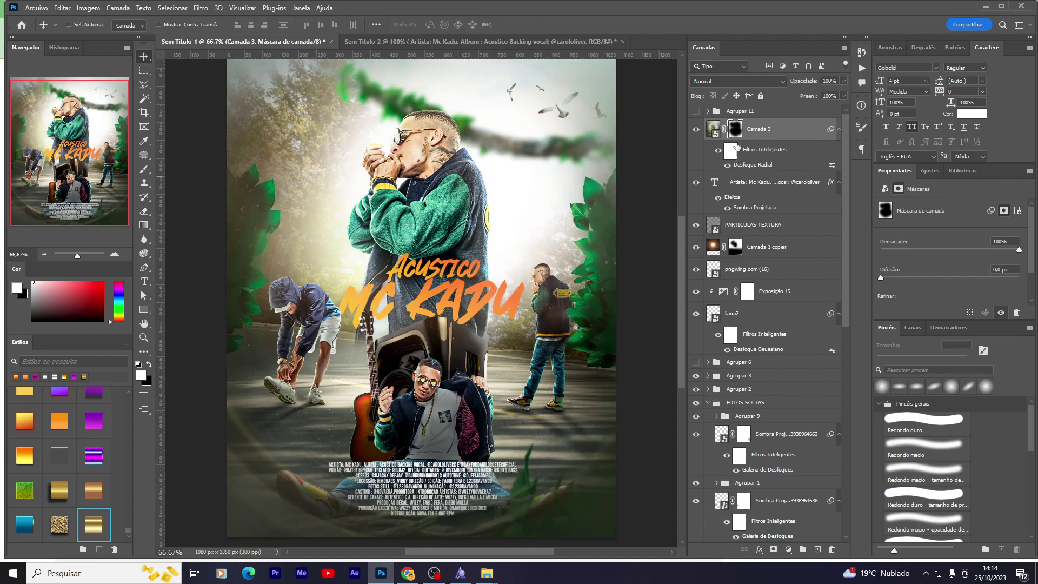
key("ctrl+shift+alt+e")
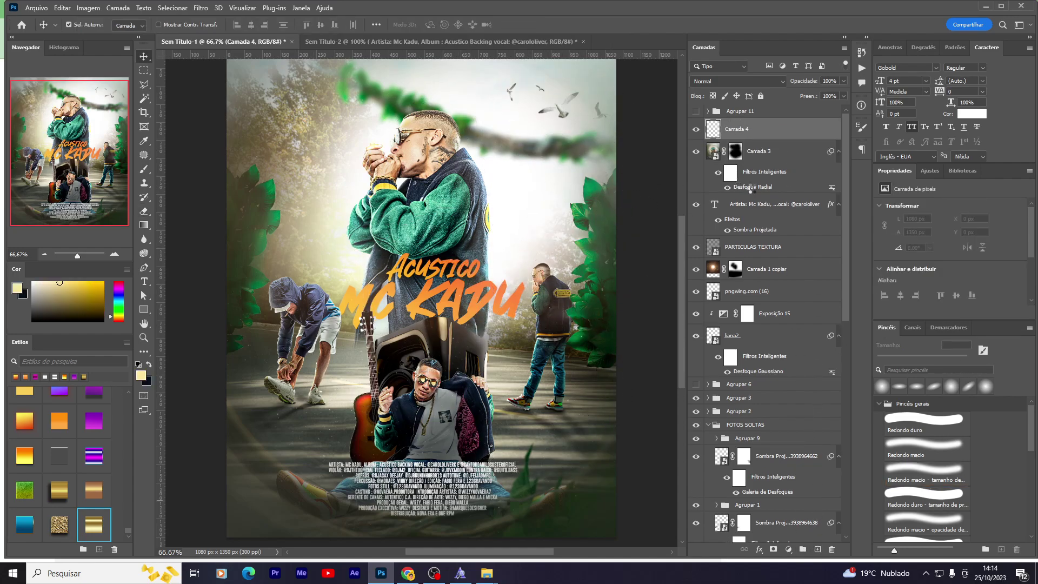
Step: Convert Camada 4 to a smart object blending only the R channel
right_click(768, 132)
left_click(849, 279)
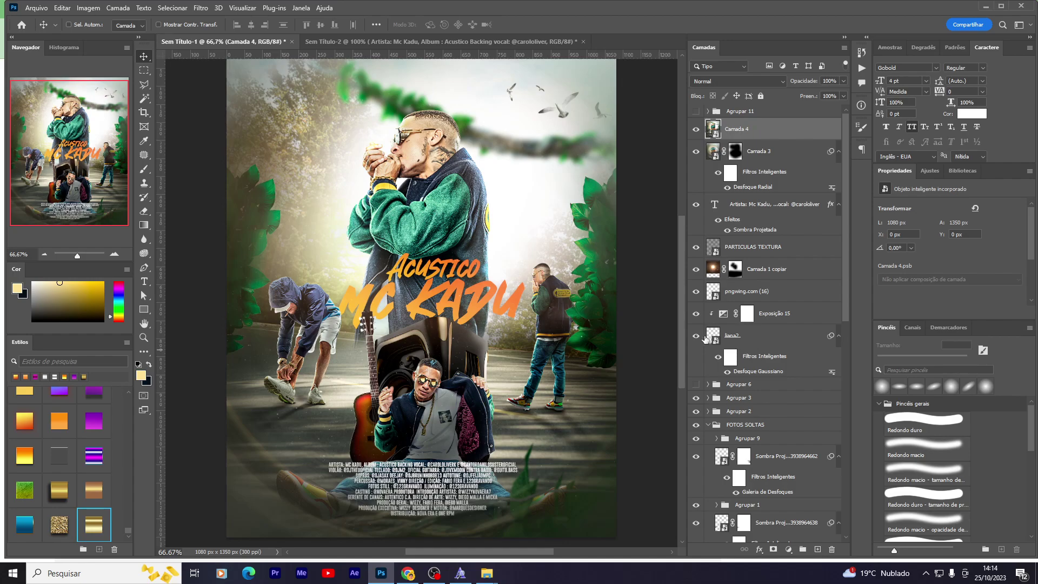
double_click(784, 128)
left_click(686, 389)
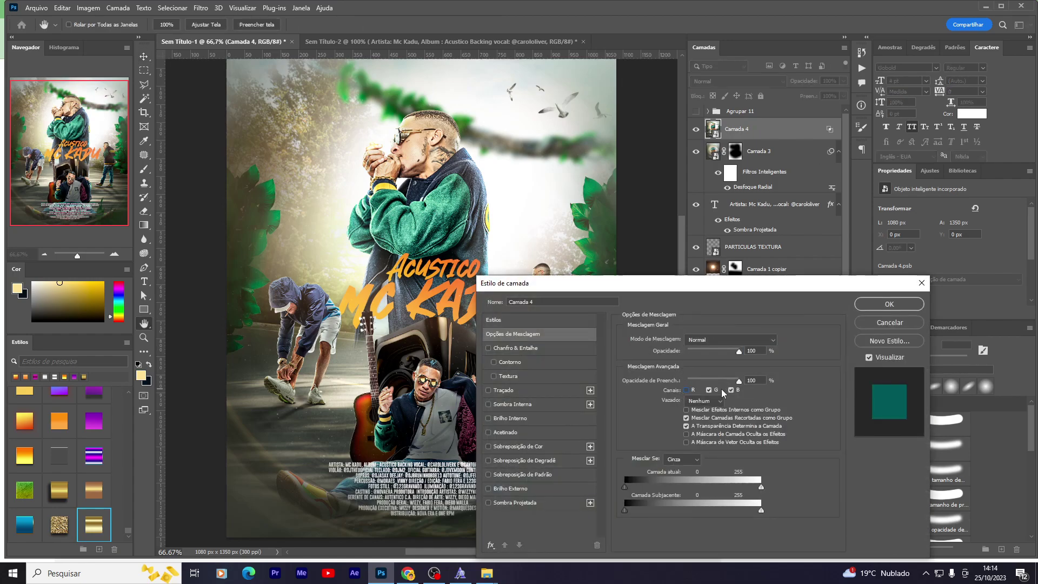
left_click(708, 389)
left_click(693, 391)
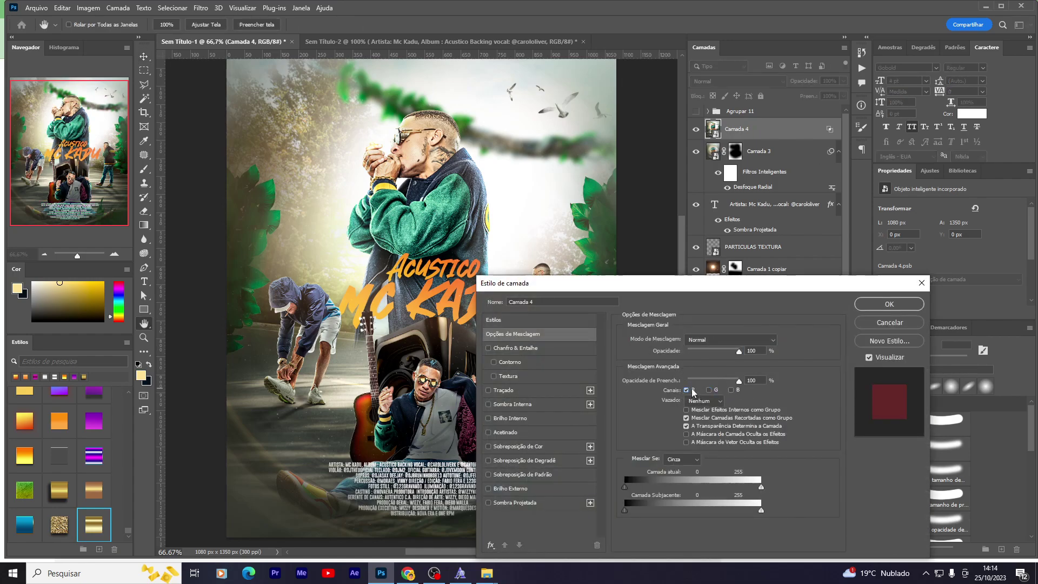
key("Return")
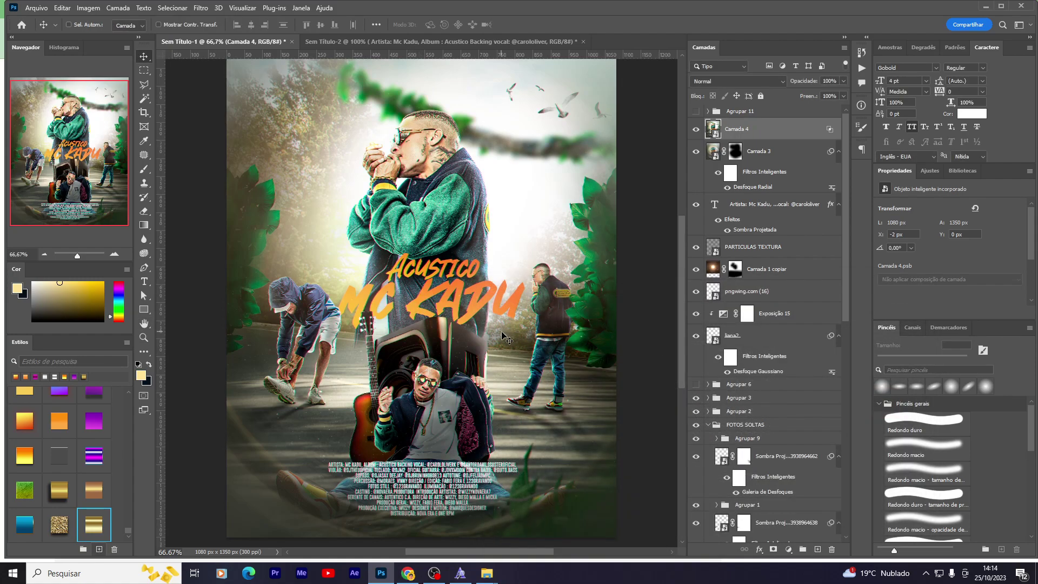
left_click(697, 130)
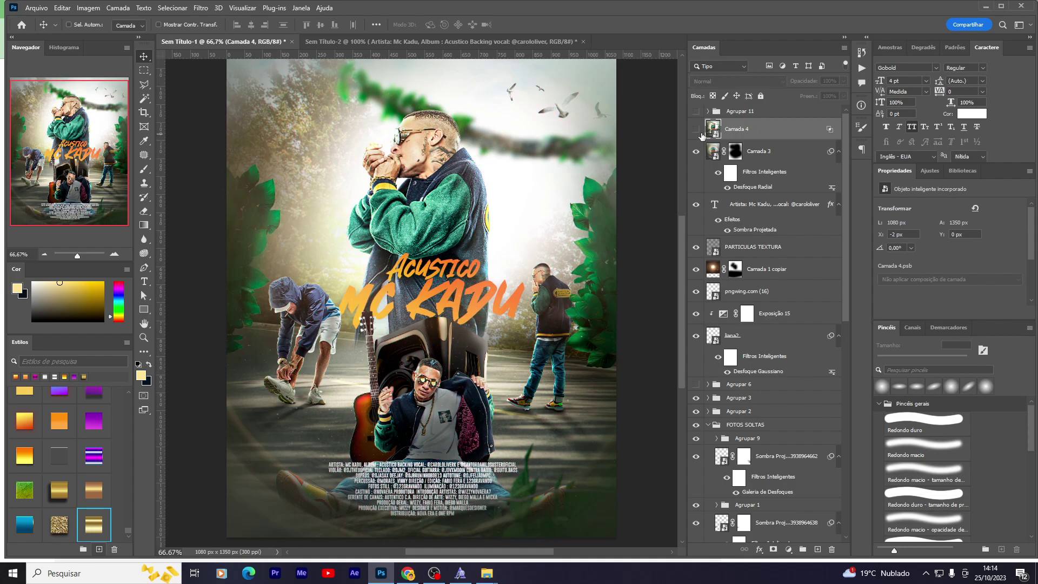
Step: Give Camada 4 an inverted mask and paint it back in over parts of the poster
left_click(774, 549)
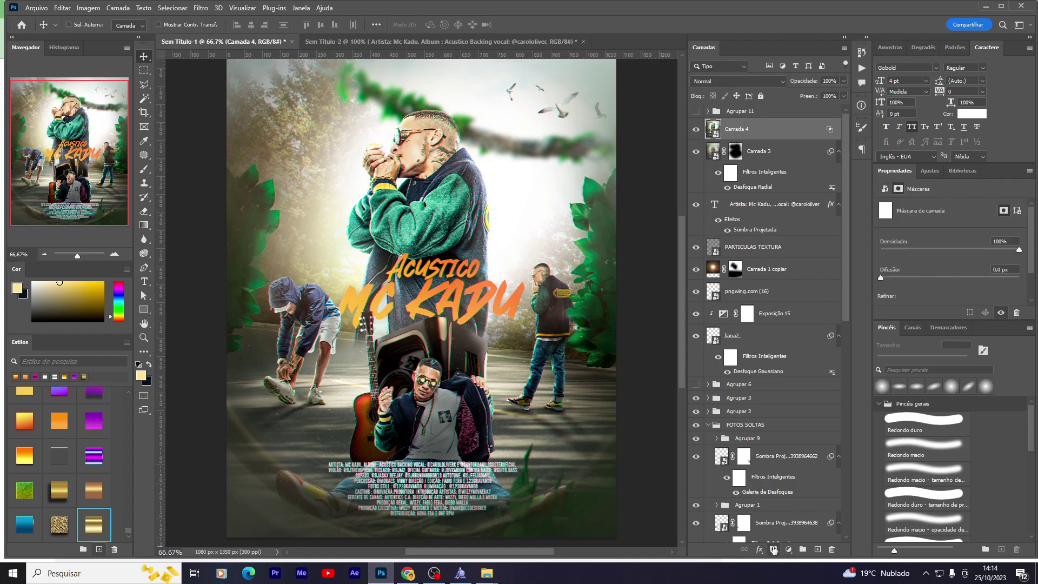
key("ctrl+i")
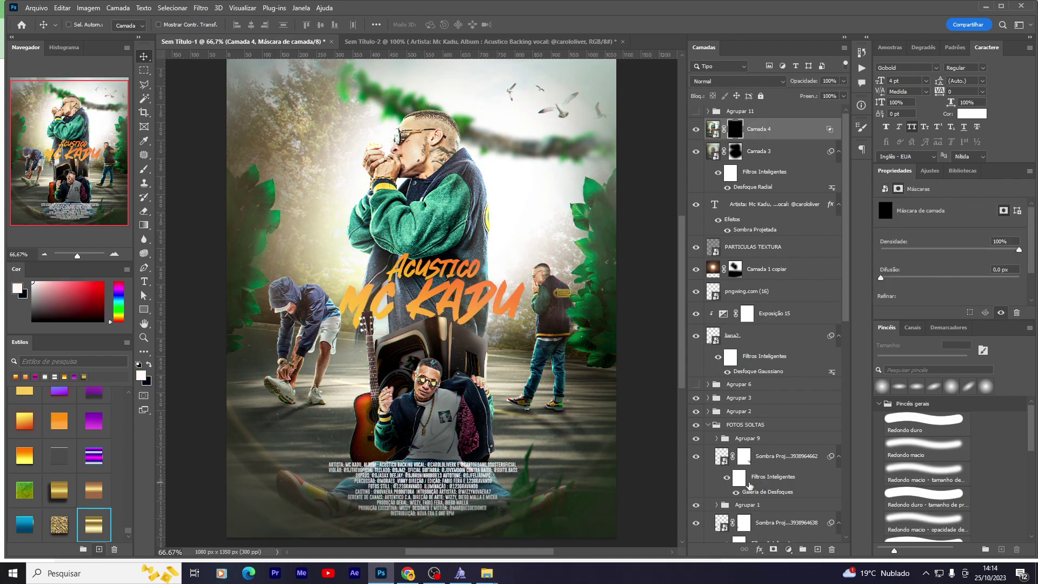
key("b")
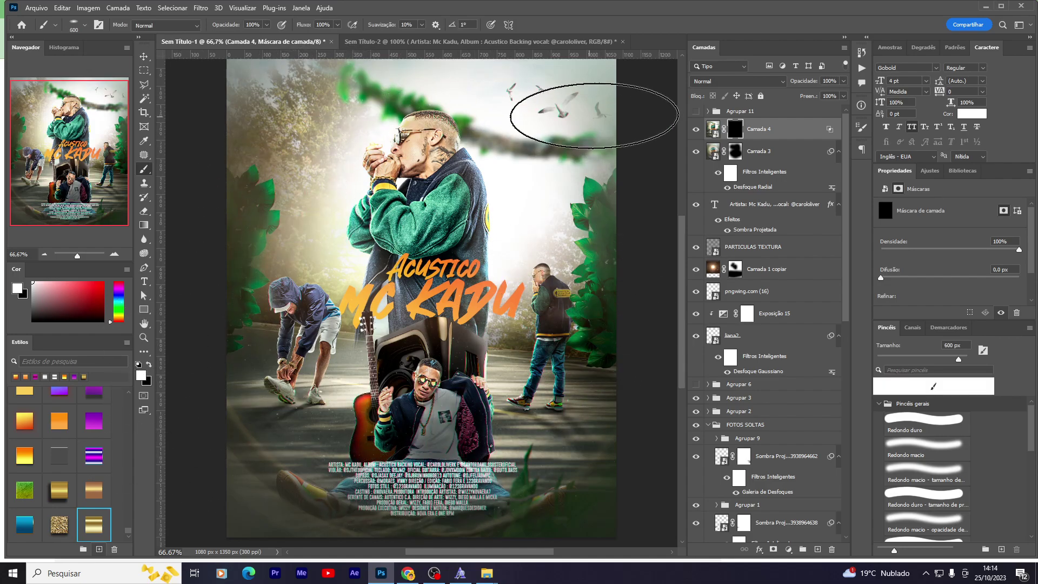
left_click_drag(508, 172, 427, 303)
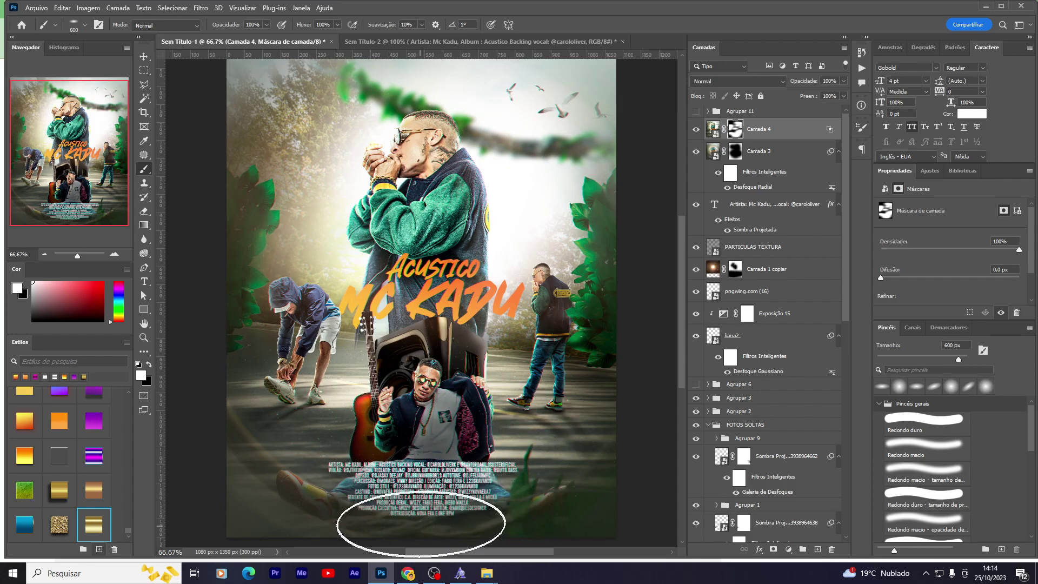
Step: Show the Agrupar 11 colour grade at 68% opacity
key("v")
left_click(691, 113)
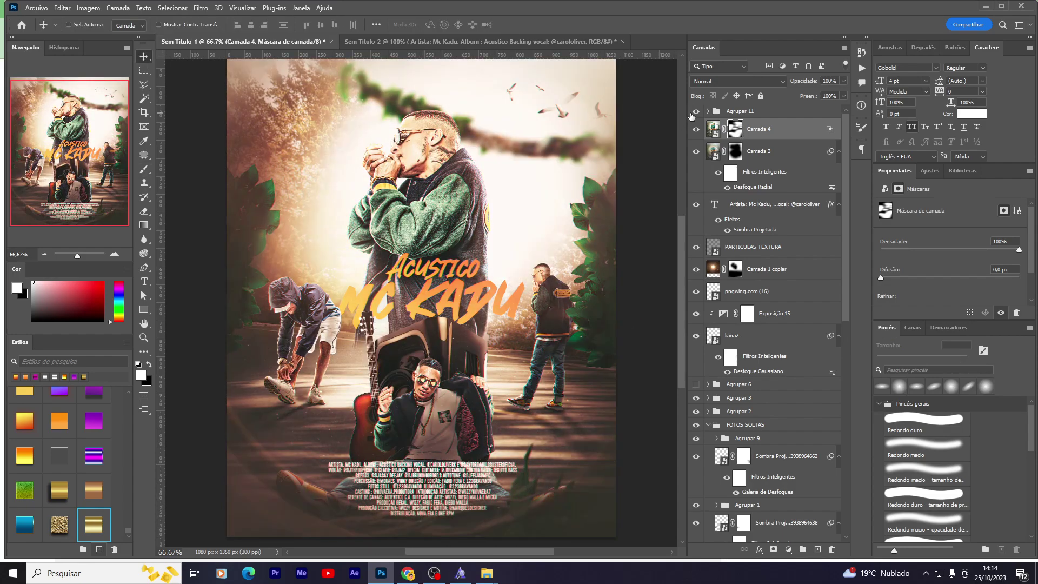
left_click(748, 112)
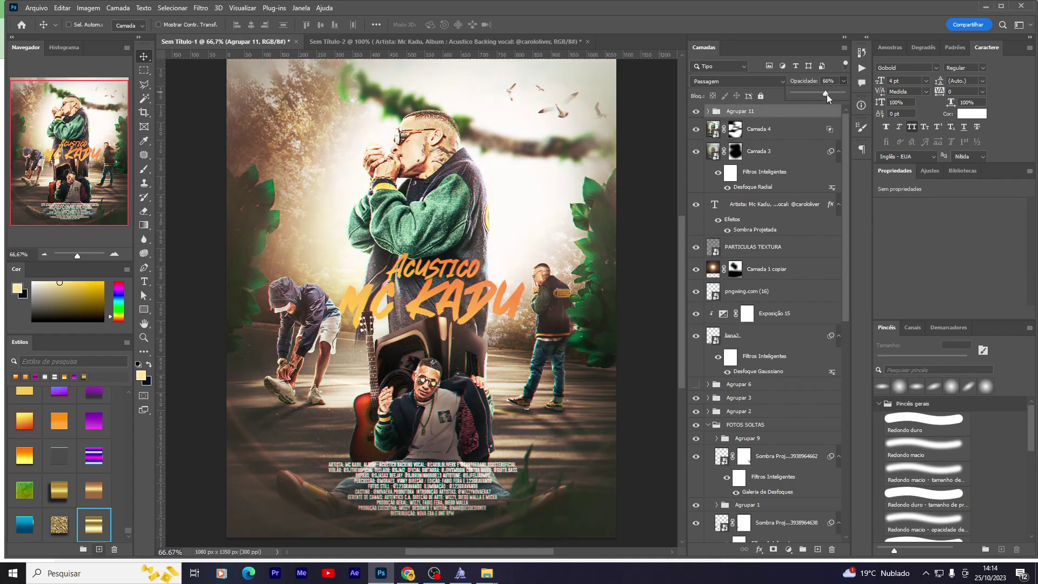
left_click_drag(826, 94, 826, 94)
Step: Place the pngwing.com (6) foliage into the poster, stretched from top to bottom edge
mouse_move(487, 573)
left_click(546, 539)
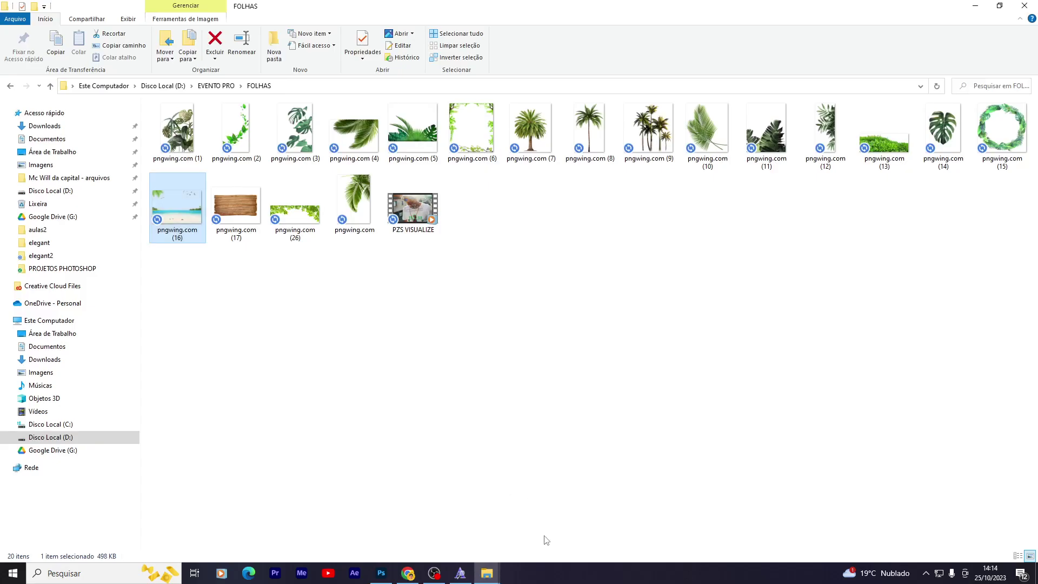
left_click(546, 540)
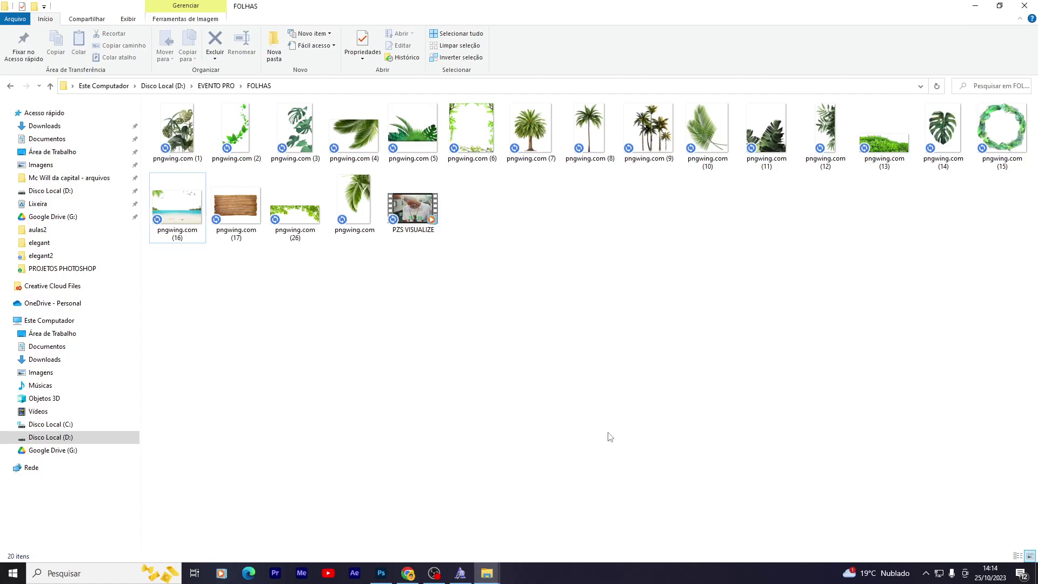
mouse_move(471, 130)
left_mouse_down()
mouse_move(380, 579)
mouse_move(424, 463)
left_mouse_up()
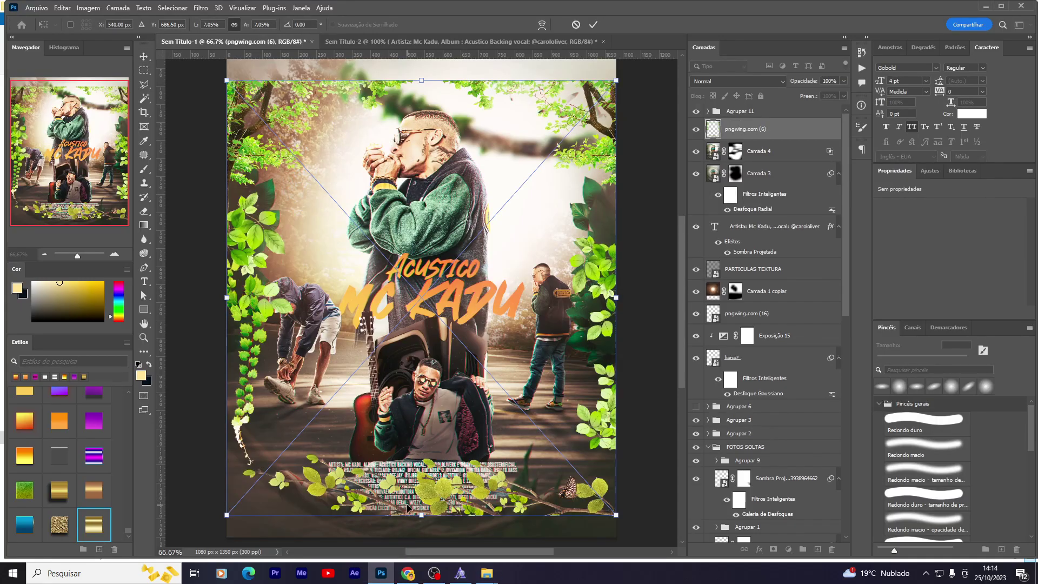
left_click_drag(417, 515, 421, 546)
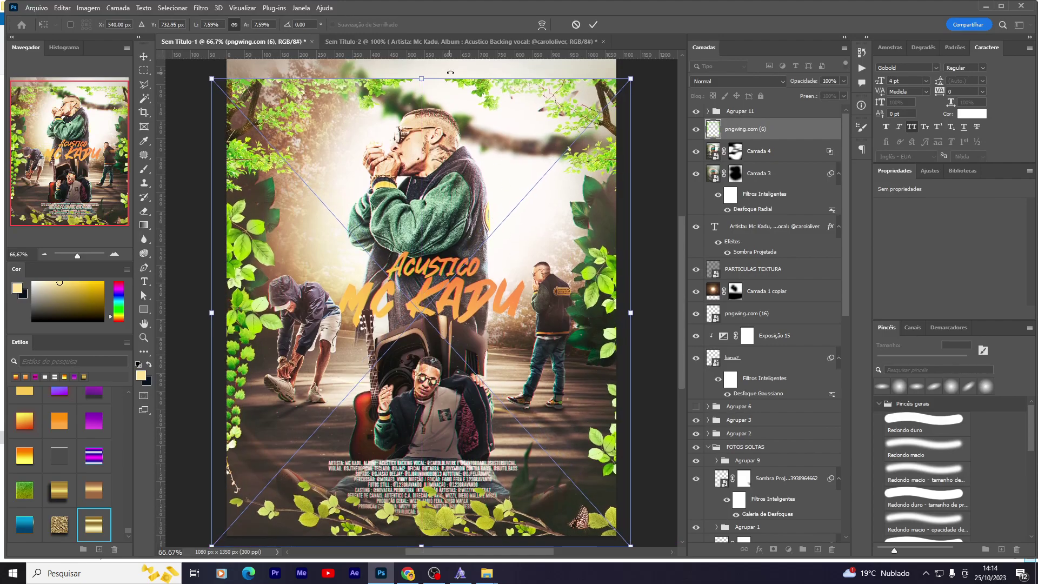
left_click_drag(422, 80, 425, 62)
key("Return")
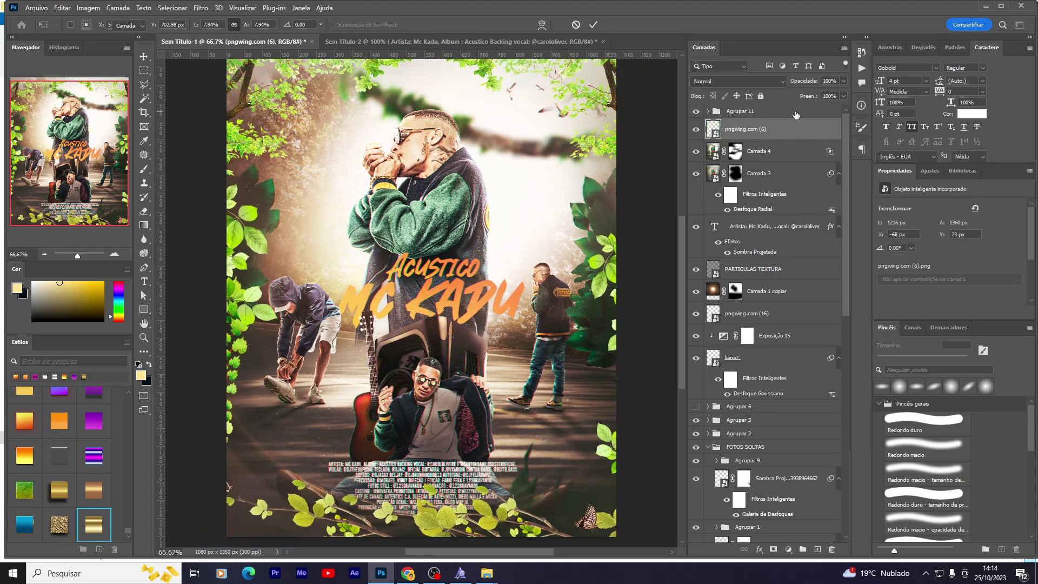
Step: Strongly desaturate and darken the foliage with Hue/Saturation
key("ctrl+u")
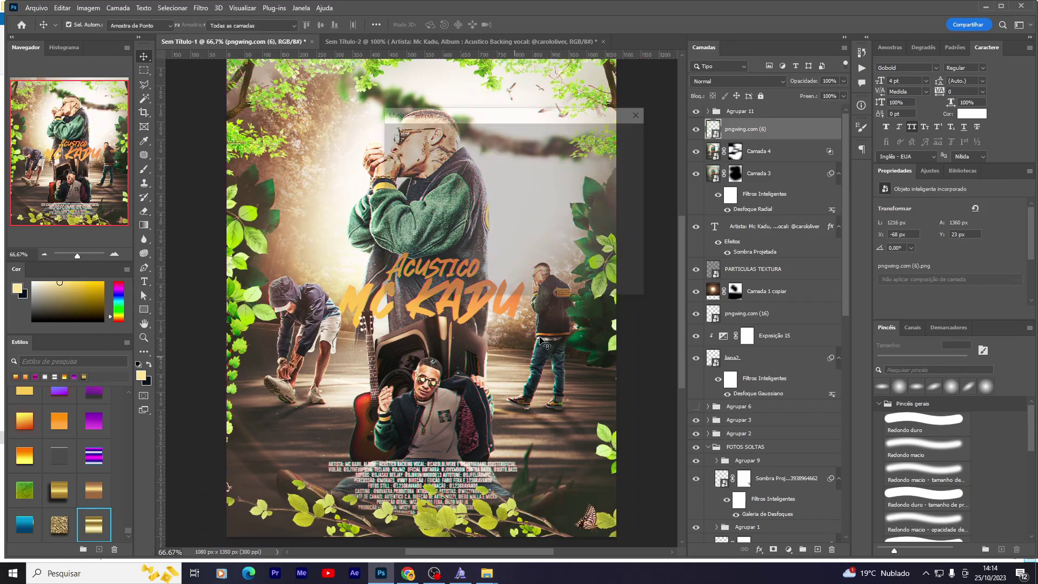
left_click(439, 214)
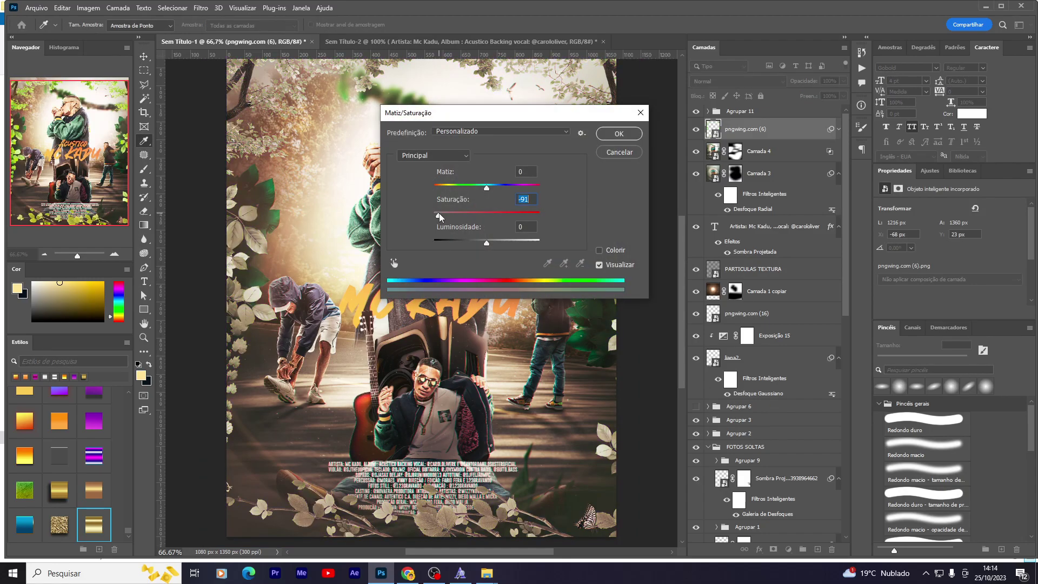
left_click_drag(487, 243, 464, 244)
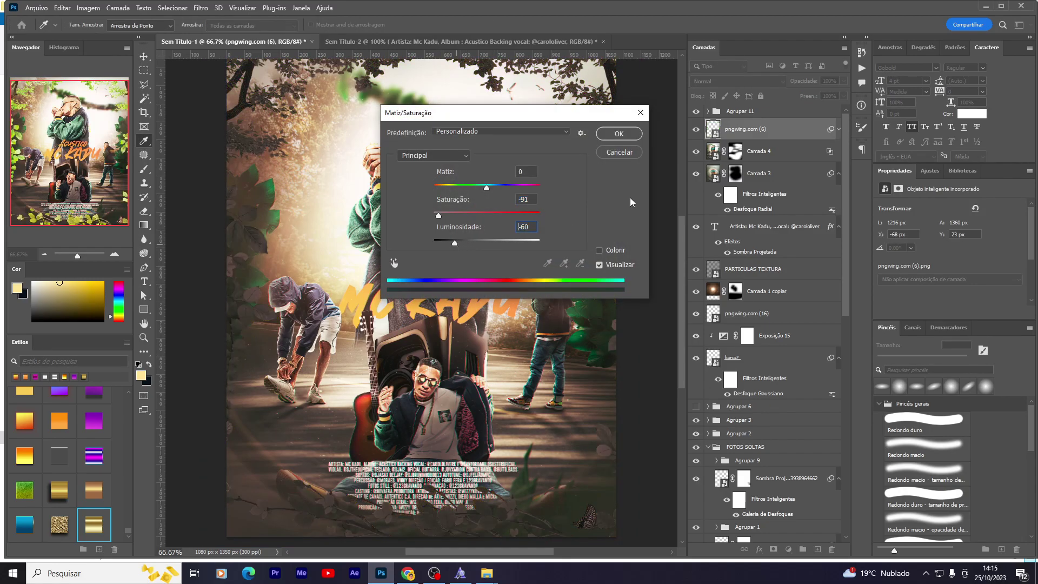
left_click(619, 152)
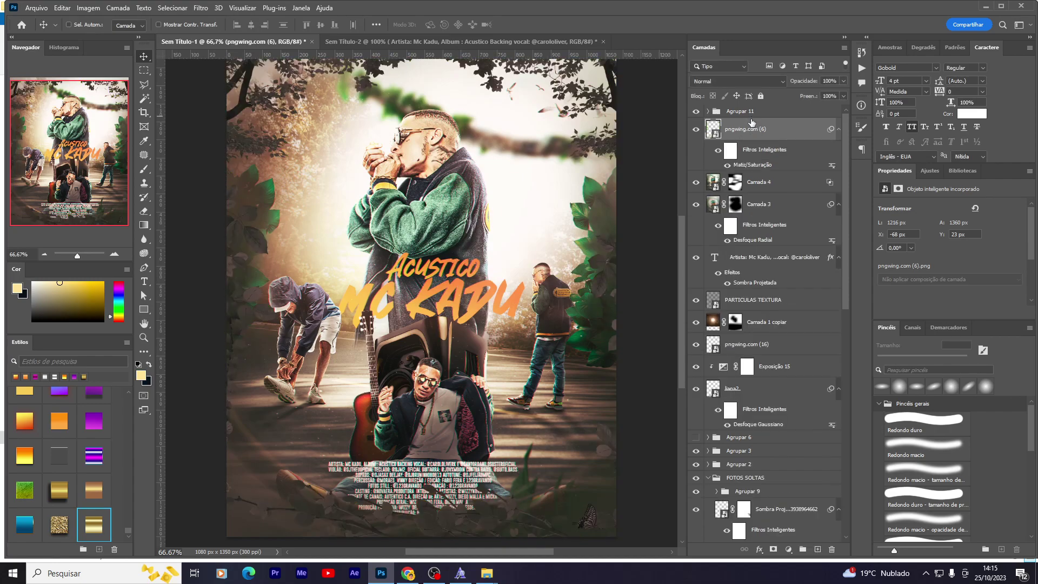
Step: Restore the deleted foliage layer and move it below pngwing.com (16)
key("Delete")
scroll(552, 310, "up", 2)
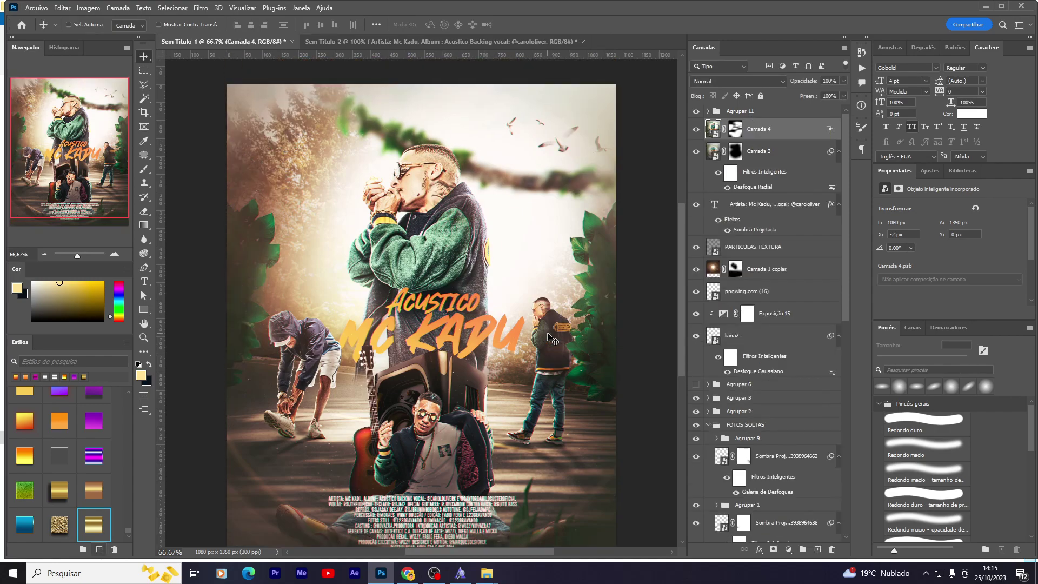
scroll(551, 339, "down", 2)
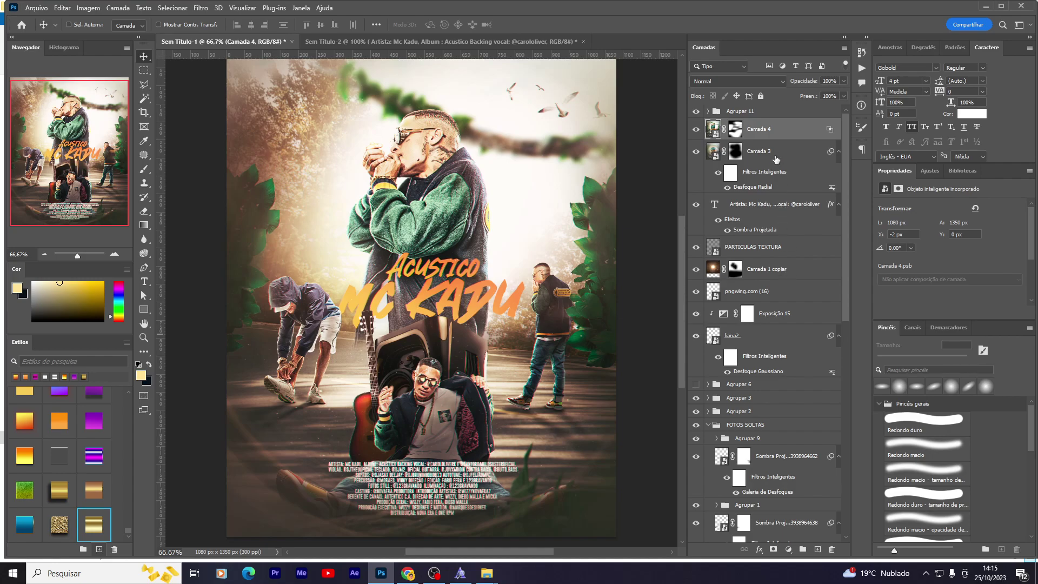
key("ctrl+z")
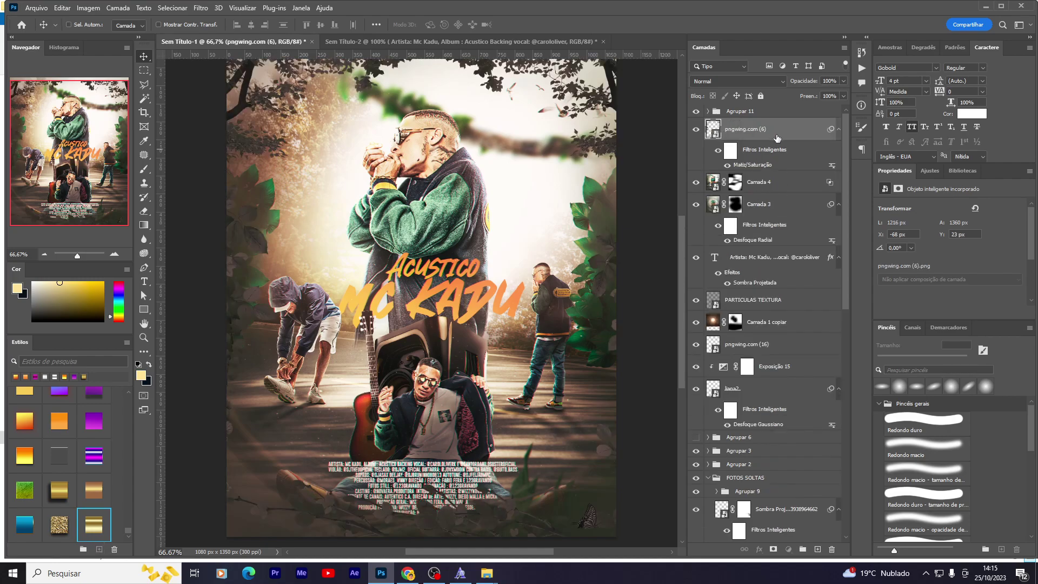
left_click_drag(777, 139, 785, 353)
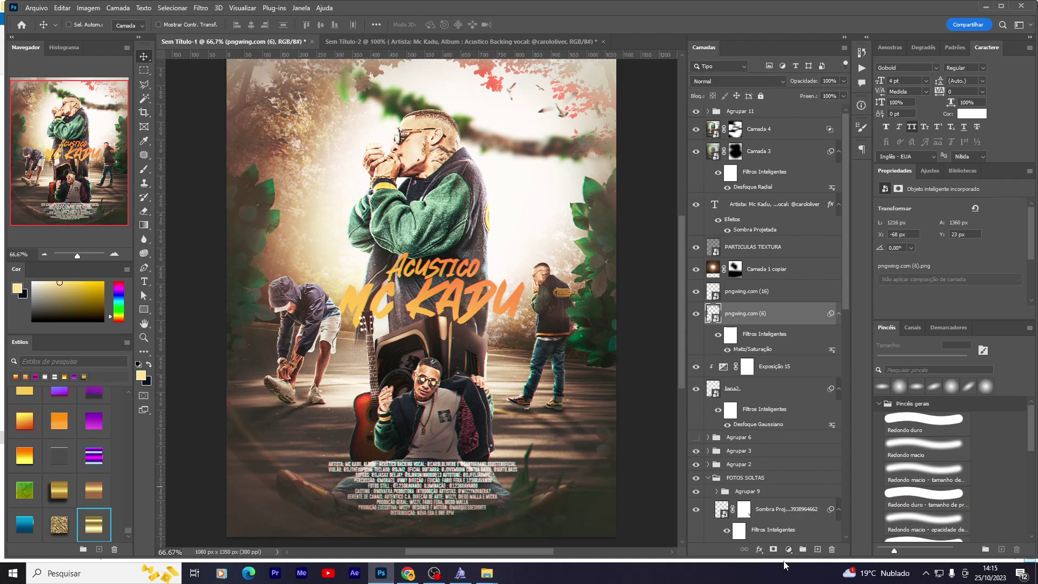
Step: Erase the foliage across the top of the poster and select Camada 4
key("e")
left_click_drag(532, 139, 254, 119)
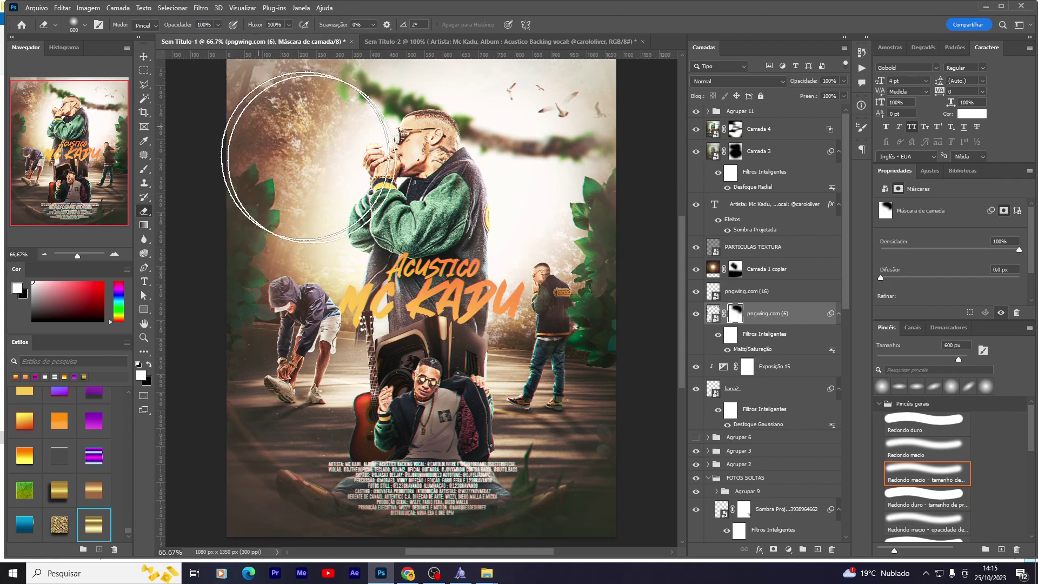
key("v")
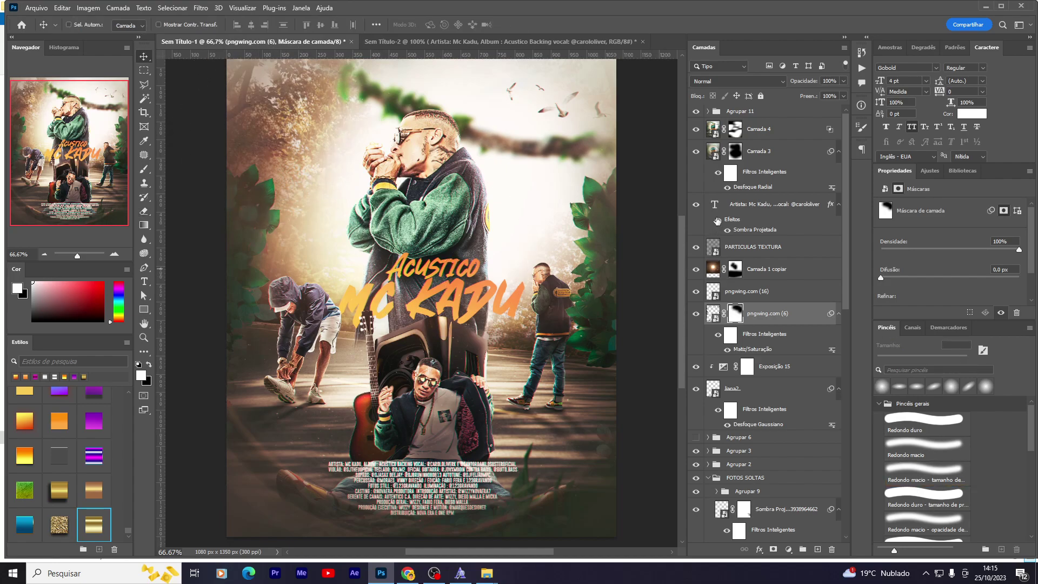
left_click(772, 138)
Step: In File Explorer, open the elegant2 folder inside EVENTO PRO
left_click(486, 573)
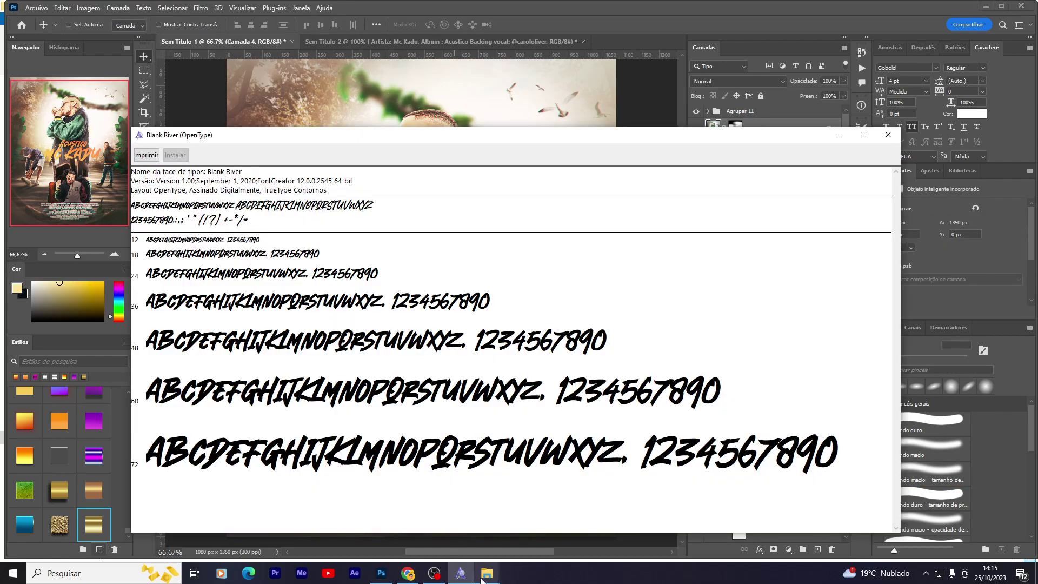
left_click(603, 516)
scroll(662, 386, "down", 3)
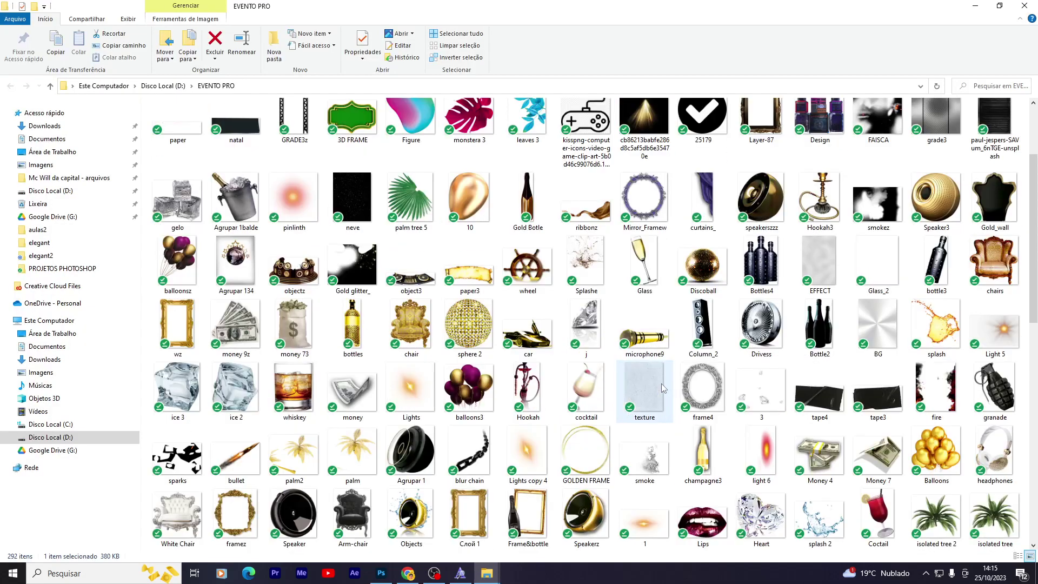
scroll(787, 352, "up", 3)
scroll(787, 352, "down", 3)
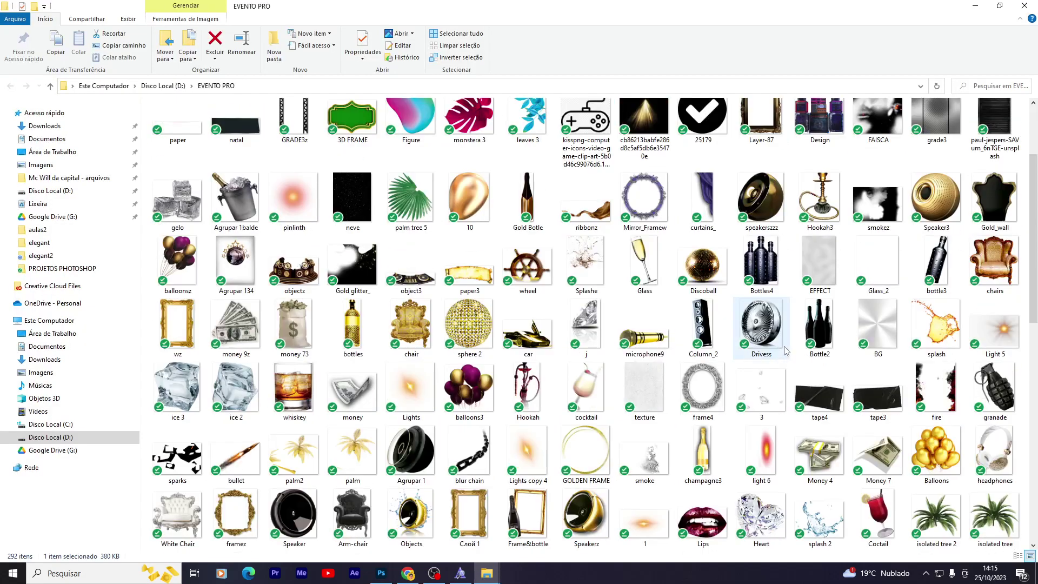
scroll(811, 351, "down", 10)
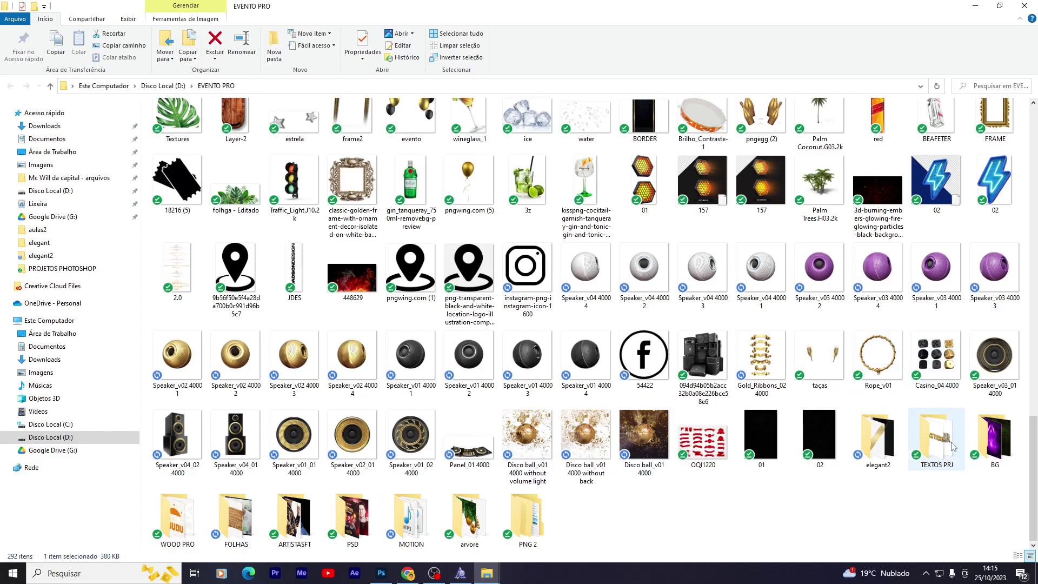
double_click(885, 451)
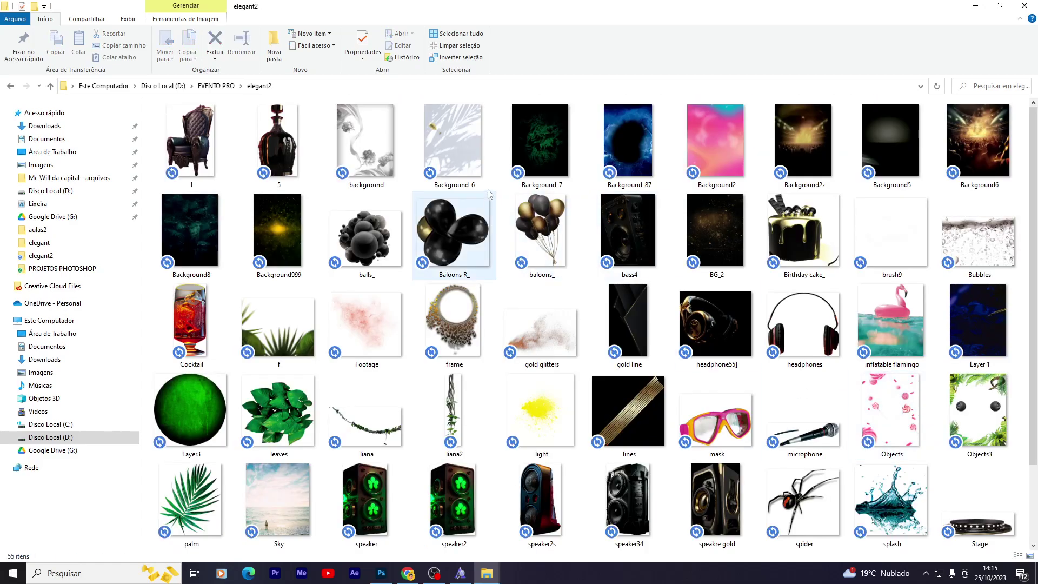
Step: Drag the vignette image from elegant2 onto the Photoshop poster
left_click(716, 145)
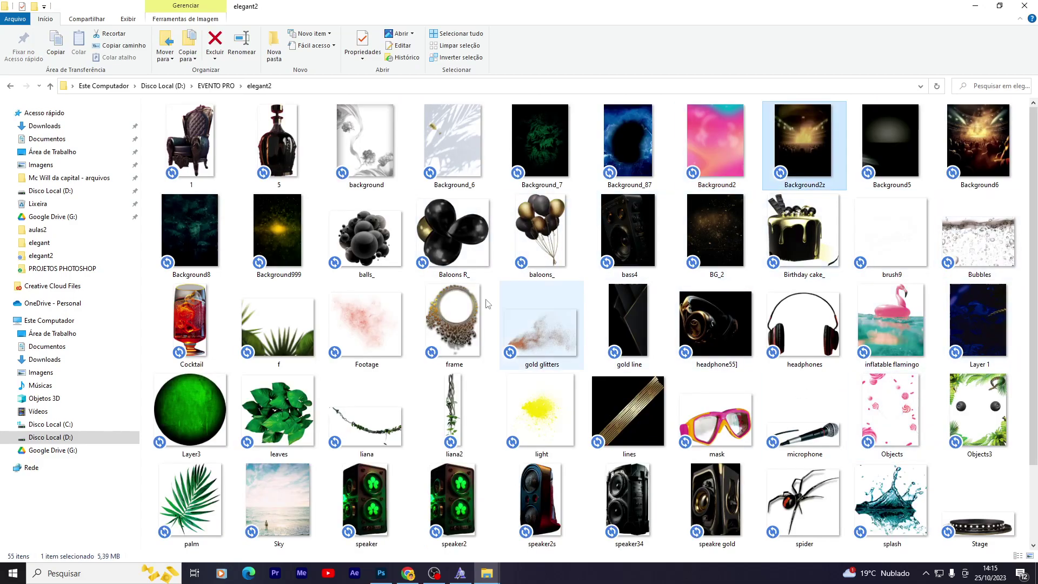
scroll(281, 411, "down", 1)
left_click(396, 506)
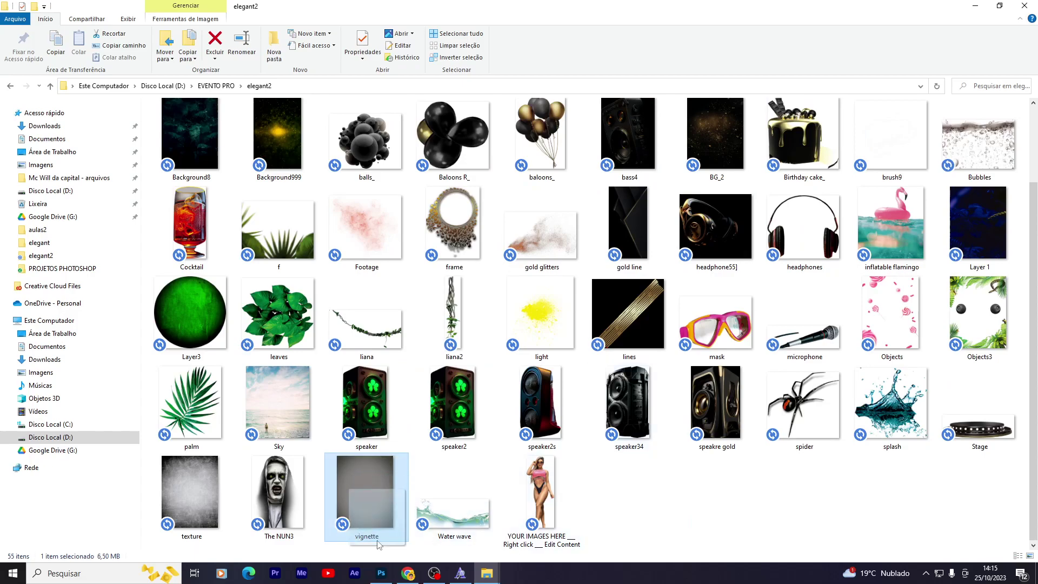
mouse_move(378, 545)
left_mouse_down()
mouse_move(381, 573)
mouse_move(696, 298)
left_mouse_up()
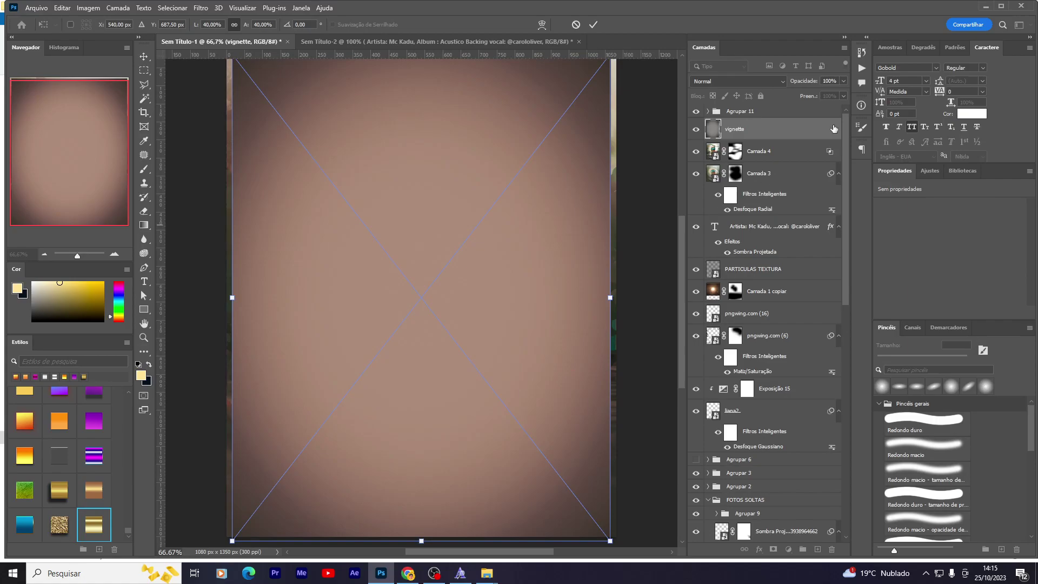
Step: Commit the vignette placement and move its layer to the top of the stack
key("Return")
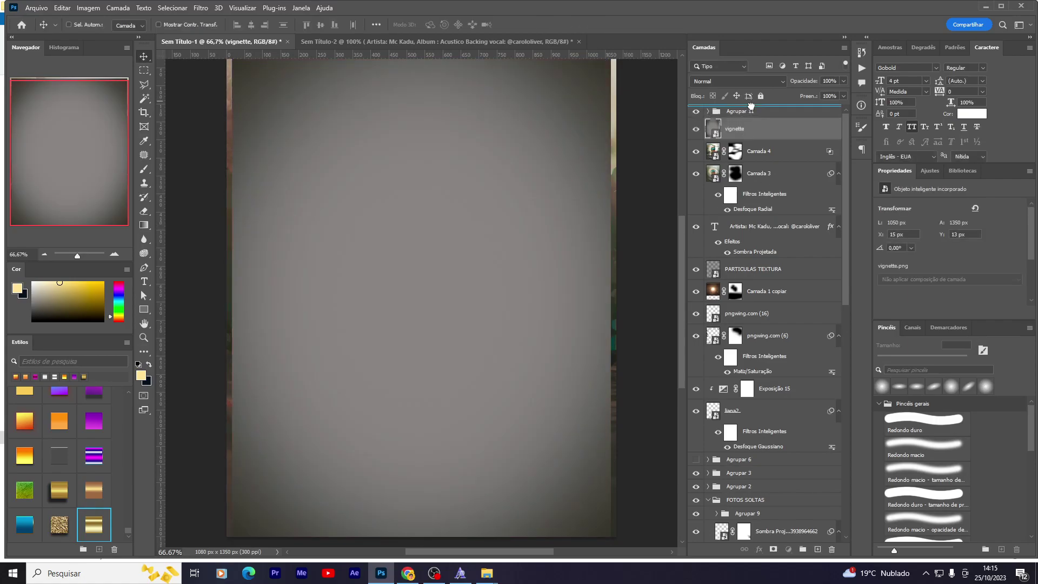
left_click_drag(750, 105, 750, 107)
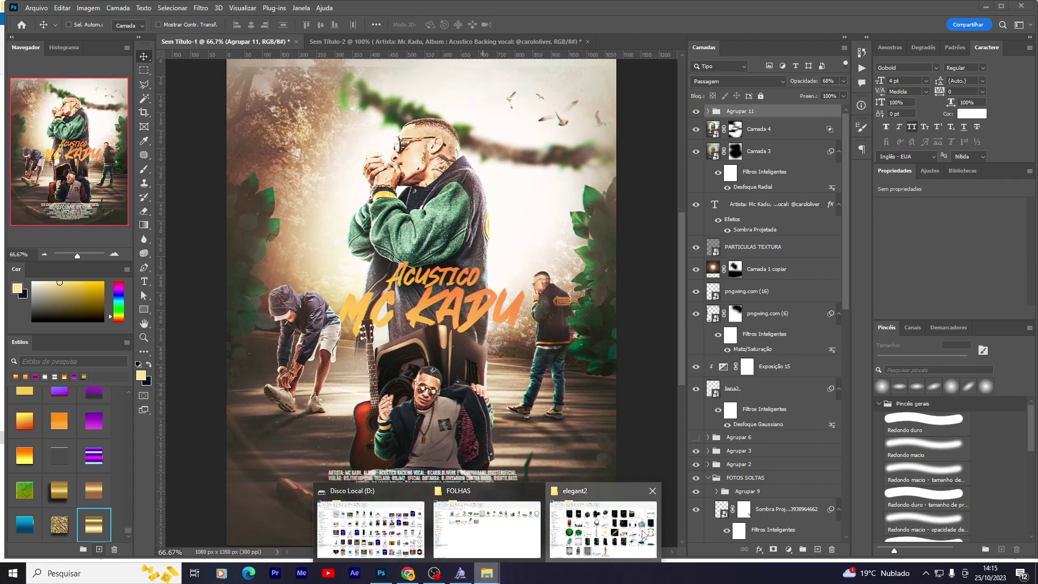
left_click(643, 532)
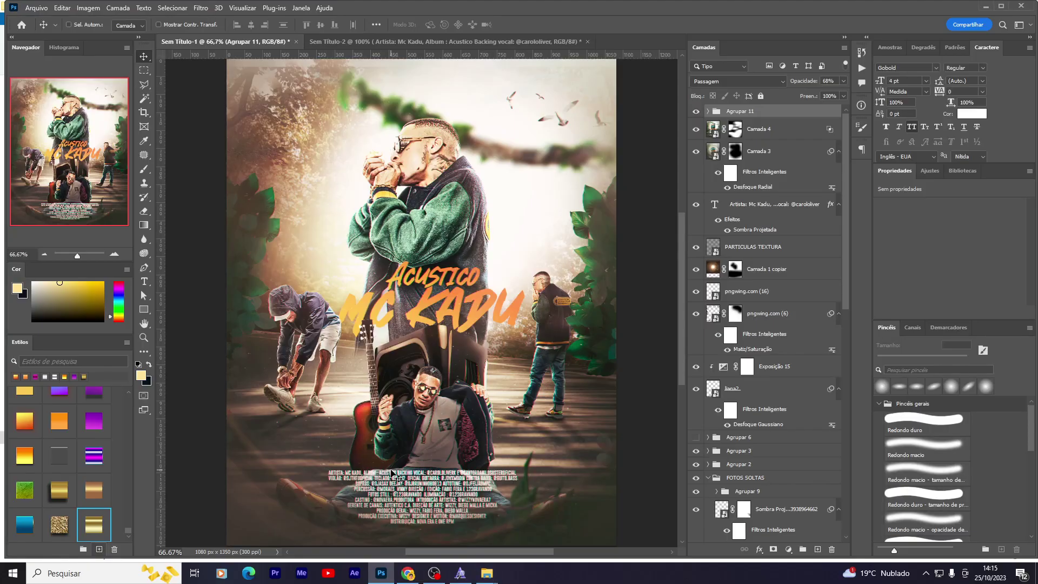
Step: Place the texture image from elegant2, widened to cover the whole canvas
left_click_drag(189, 492, 406, 446)
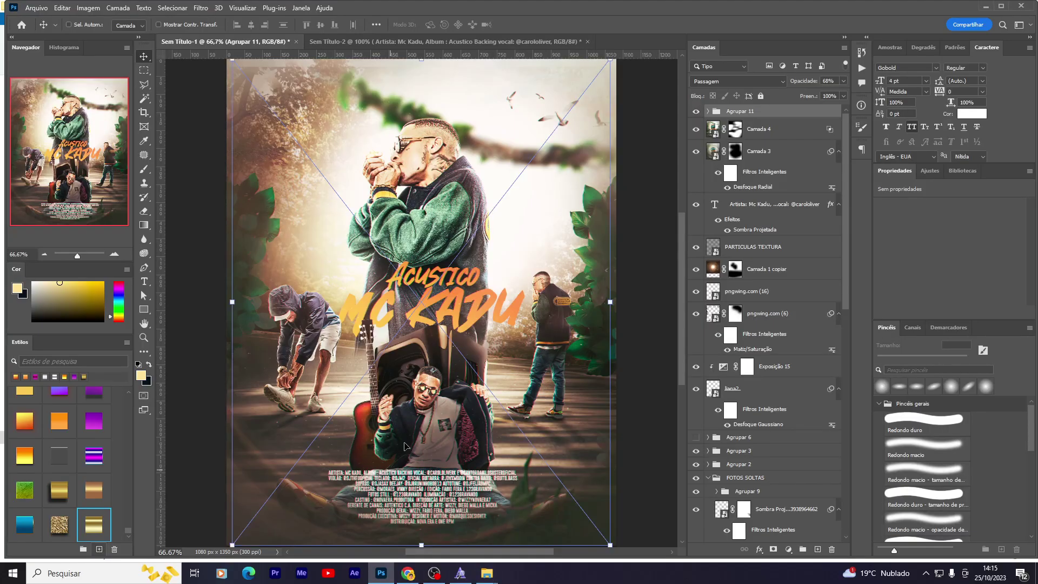
mouse_move(615, 302)
left_mouse_down()
mouse_move(637, 302)
mouse_move(568, 306)
left_mouse_up()
key("Return")
left_click(738, 81)
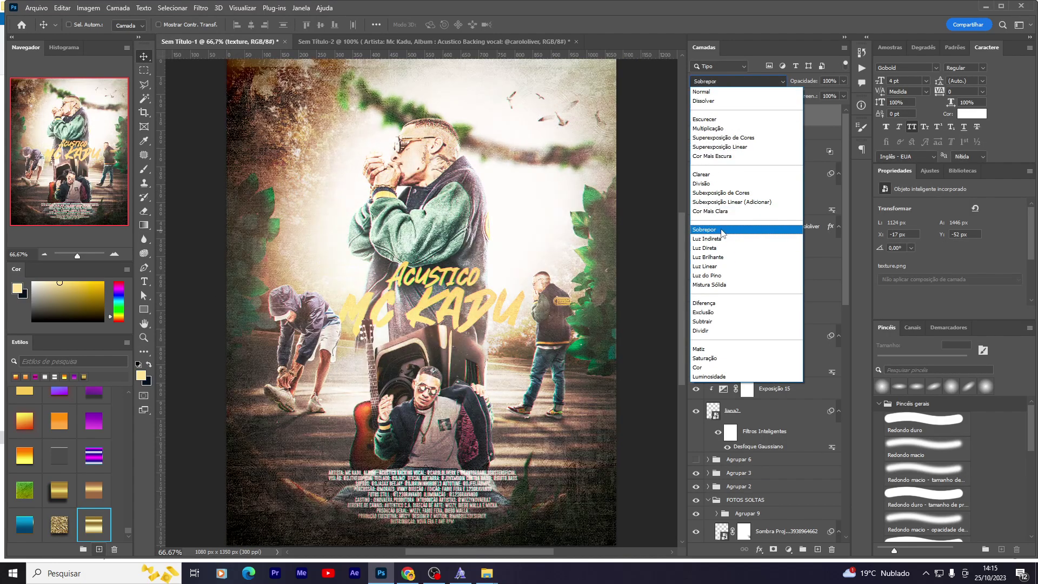
Step: Set the texture to Sobrepor at 24% opacity, add an inverted mask, and move it below Agrupar 11
left_click(724, 233)
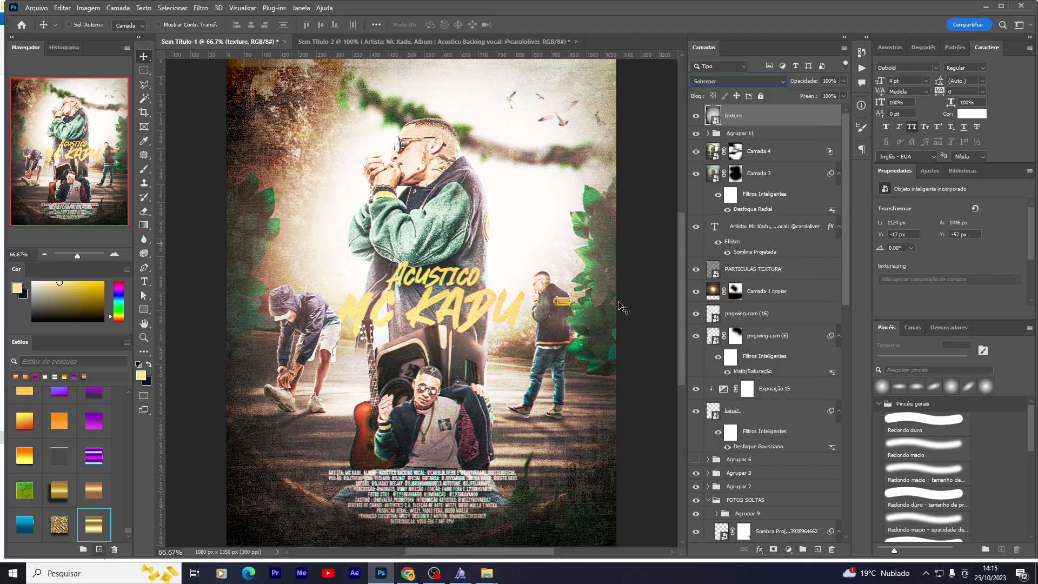
left_click_drag(815, 96, 814, 96)
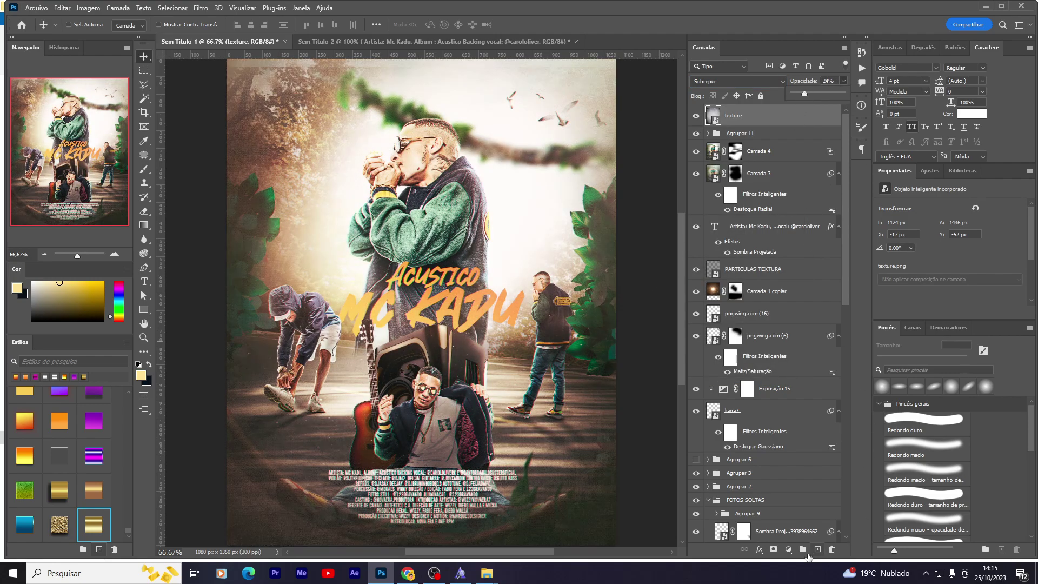
left_click(773, 548)
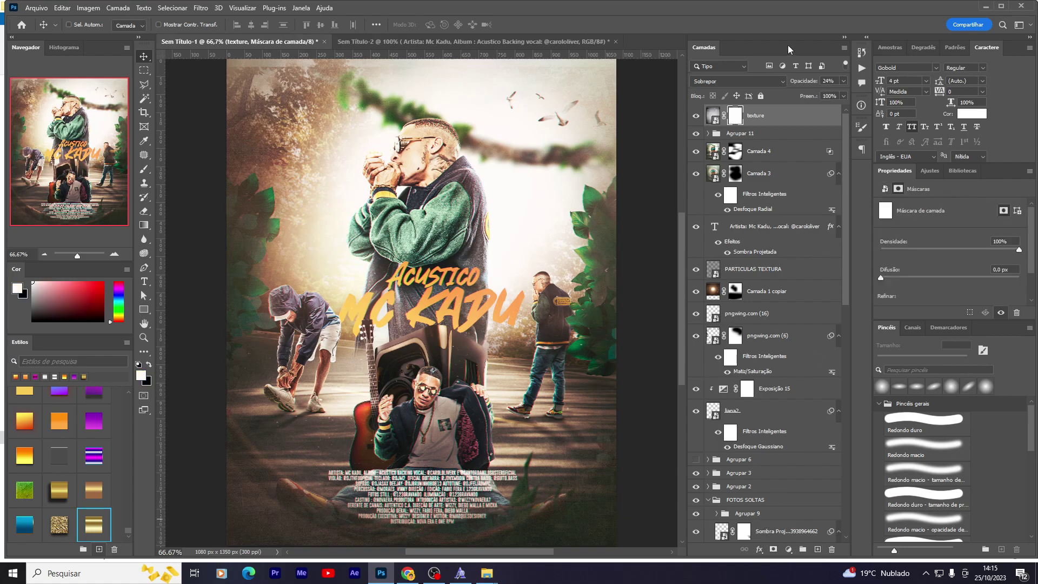
key("ctrl+i")
mouse_move(791, 120)
left_mouse_down()
mouse_move(776, 148)
mouse_move(749, 150)
left_mouse_up()
Step: Paint white on the texture mask to reveal it on the right side and top-left
left_click(735, 128)
key("d")
key("b")
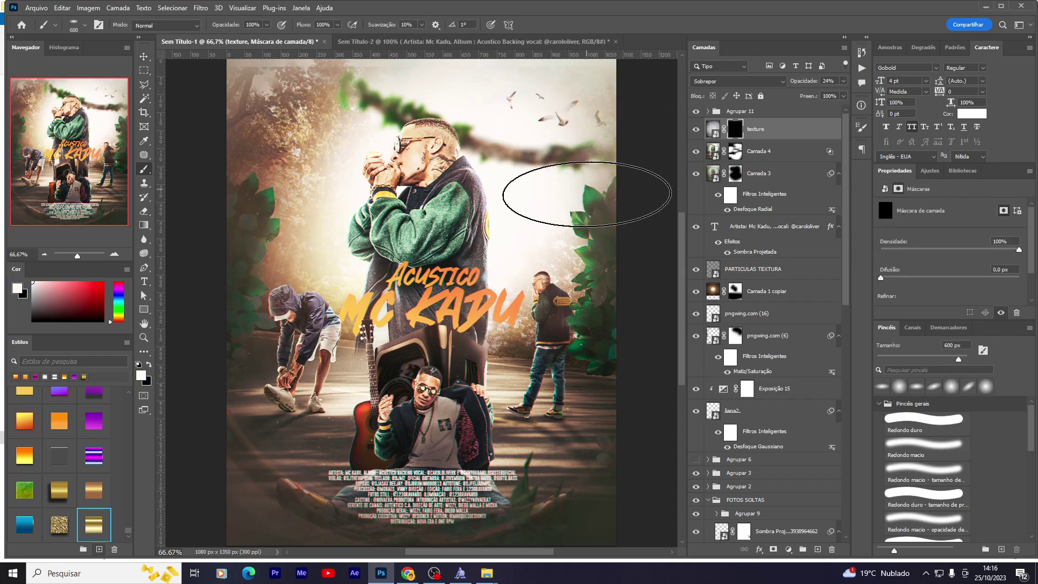
left_click_drag(579, 104, 556, 301)
left_click_drag(232, 60, 231, 132)
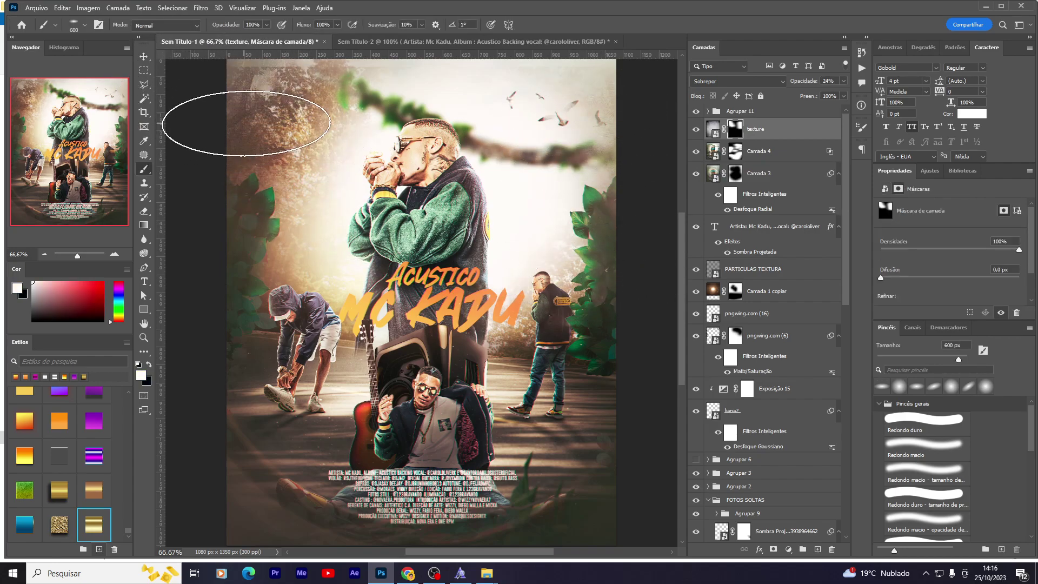
scroll(231, 133, "up", 1)
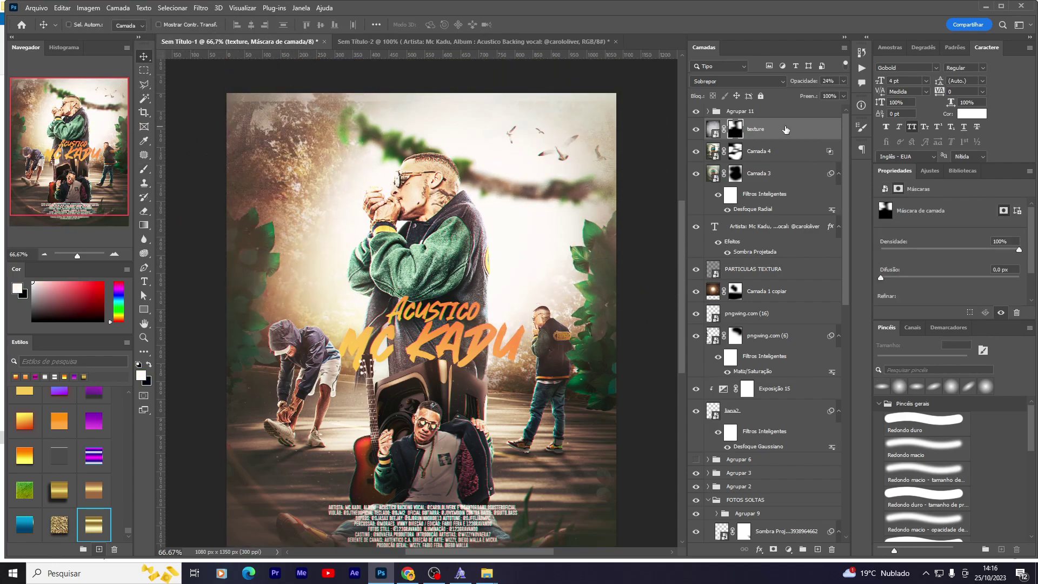
Step: Enlarge the texture layer slightly past the canvas edges
left_click(714, 129)
key("ctrl+t")
left_click_drag(418, 74, 417, 64)
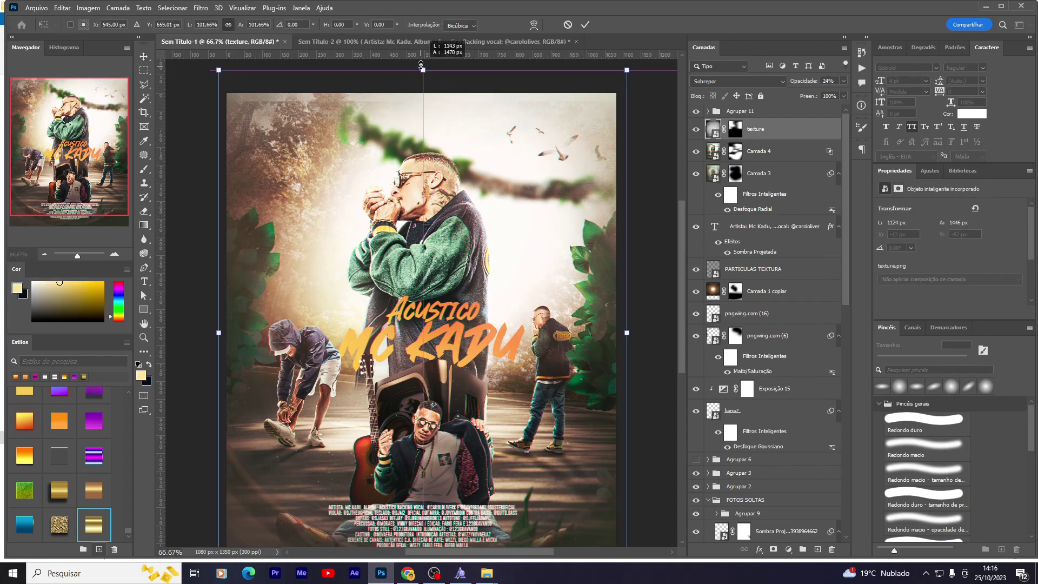
key("Return")
Step: Hide the texture and stretch the pngwing.com (6) foliage layer's top edge upward
left_click(691, 130)
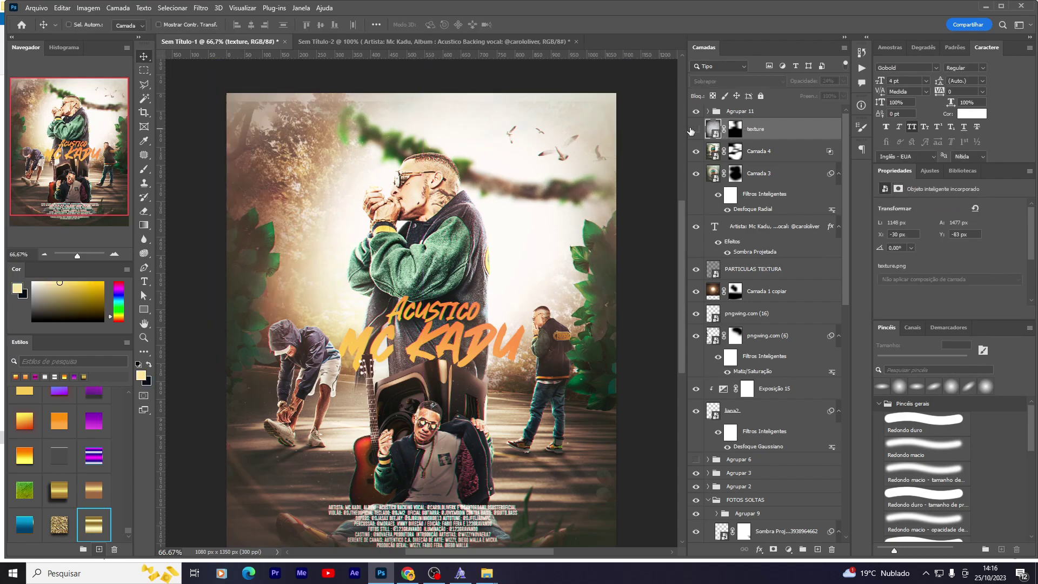
left_click(714, 336)
key("ctrl+t")
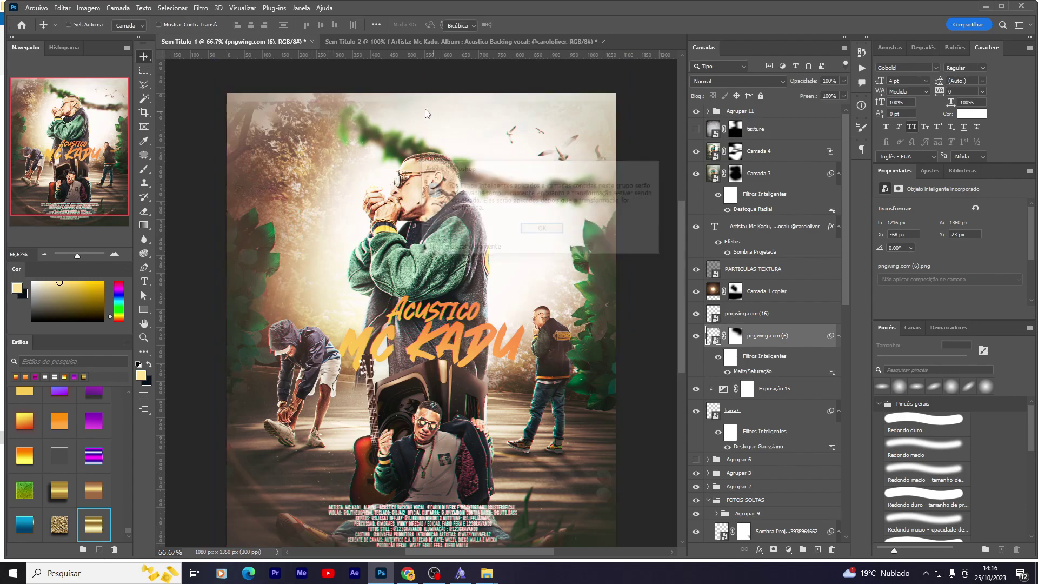
left_click_drag(414, 99, 414, 91)
key("Return")
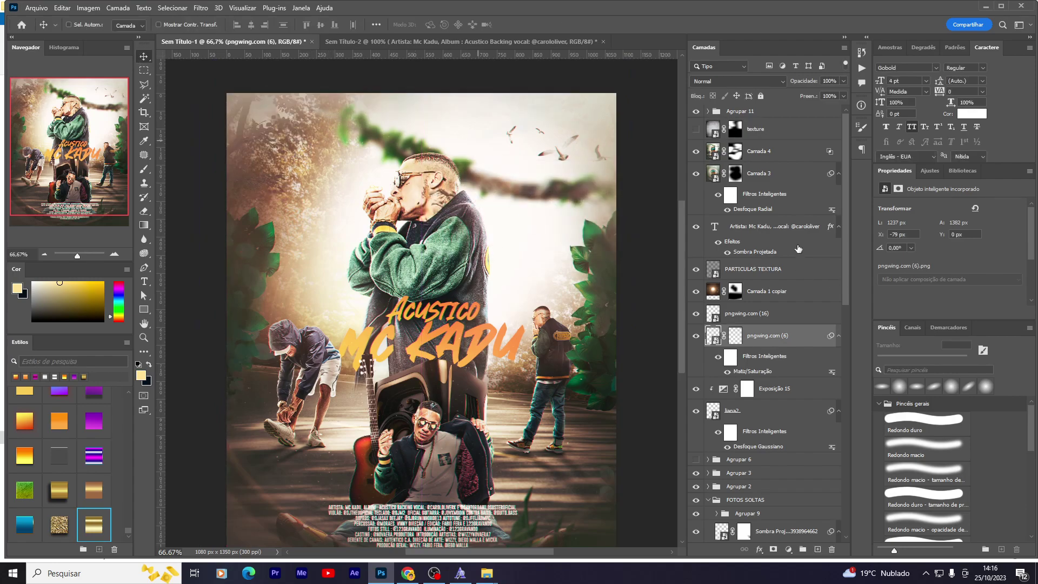
Step: Show the texture again and resume painting its layer mask with the 600 px brush
left_click(736, 129)
left_click(696, 129)
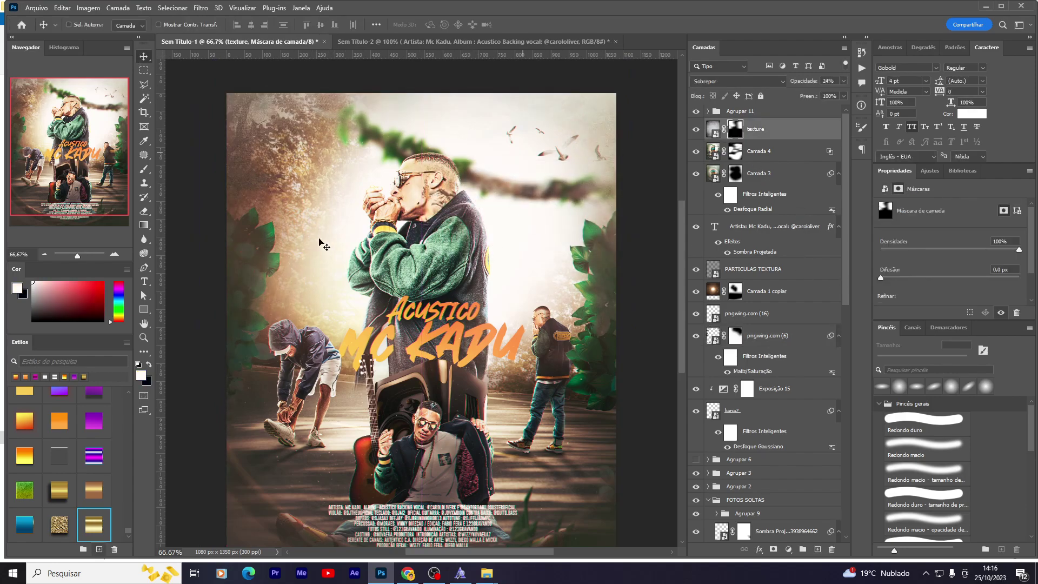
scroll(312, 251, "down", 2)
key("b")
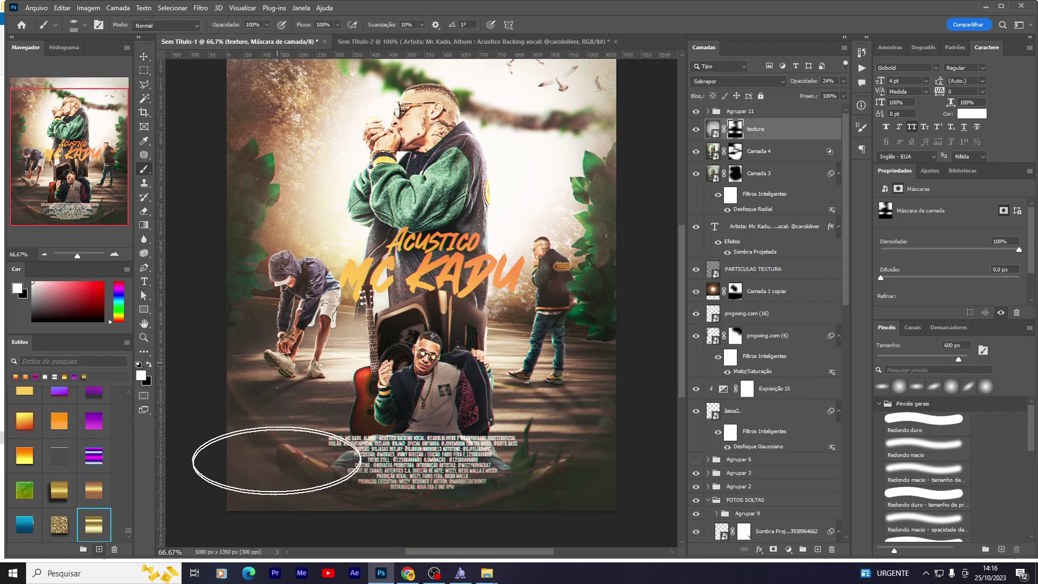
scroll(643, 512, "up", 2)
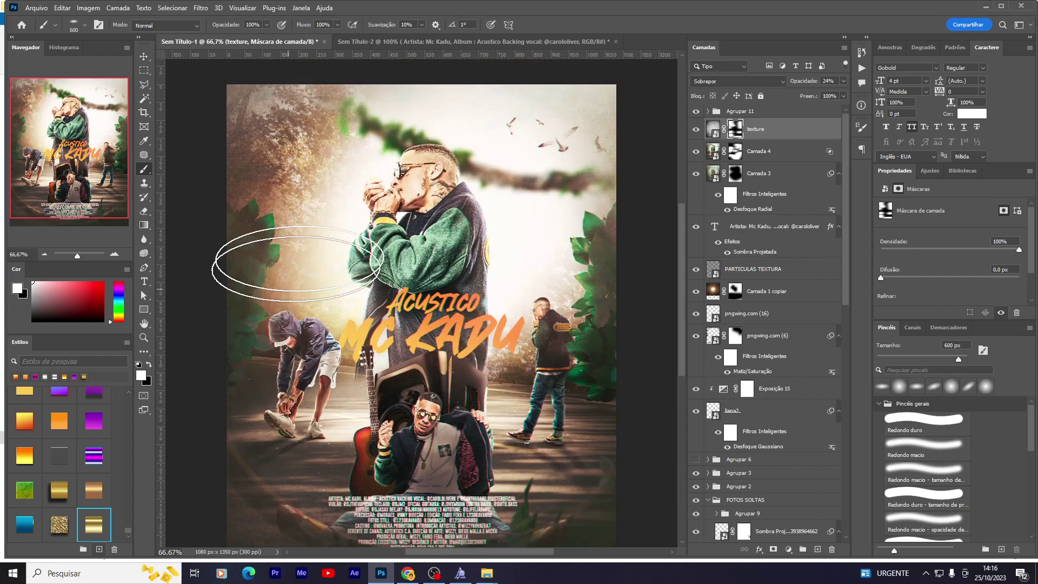
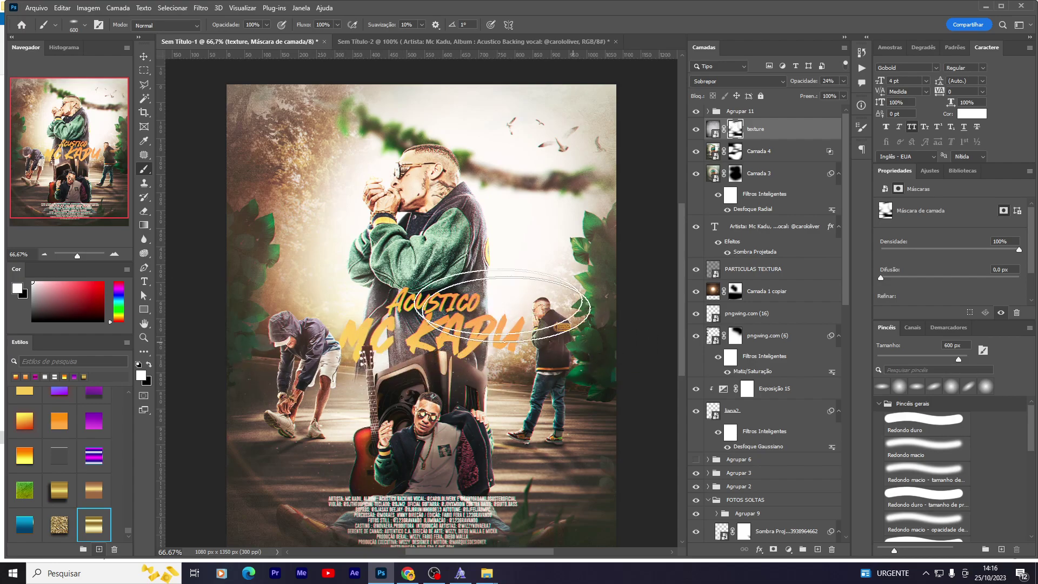
Step: Toggle the texture layer's visibility to compare the poster with and without it
left_click(696, 129)
scroll(485, 252, "down", 1)
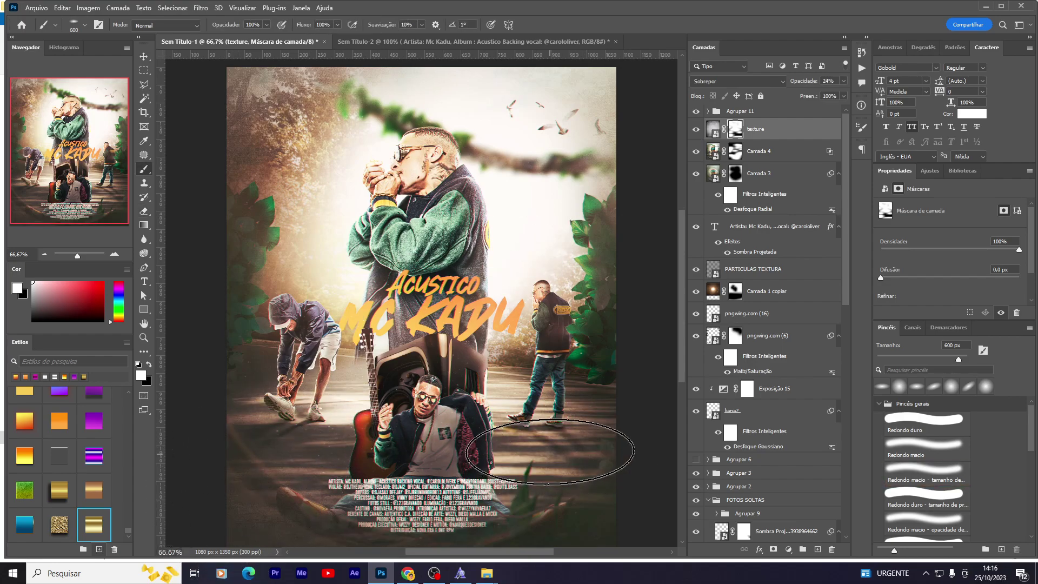
scroll(414, 431, "down", 2)
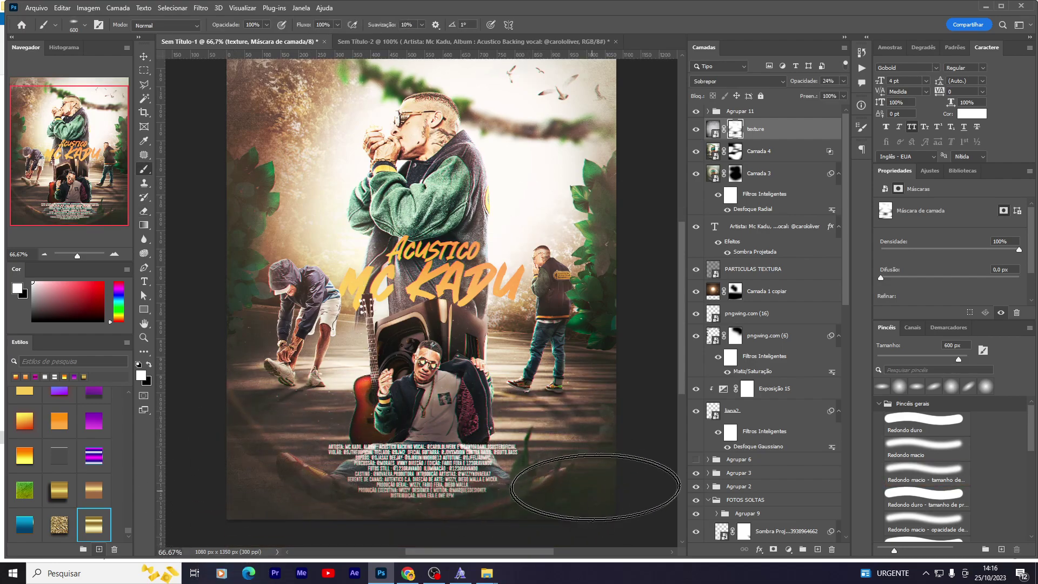
scroll(589, 475, "up", 2)
key("v")
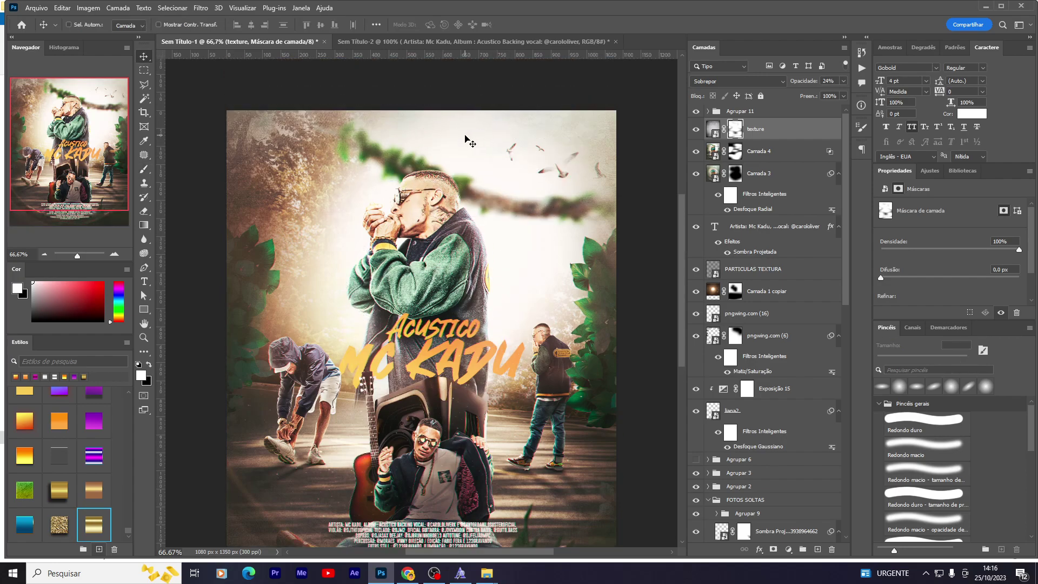
scroll(478, 195, "down", 2)
scroll(478, 195, "down", 1)
scroll(476, 192, "up", 1)
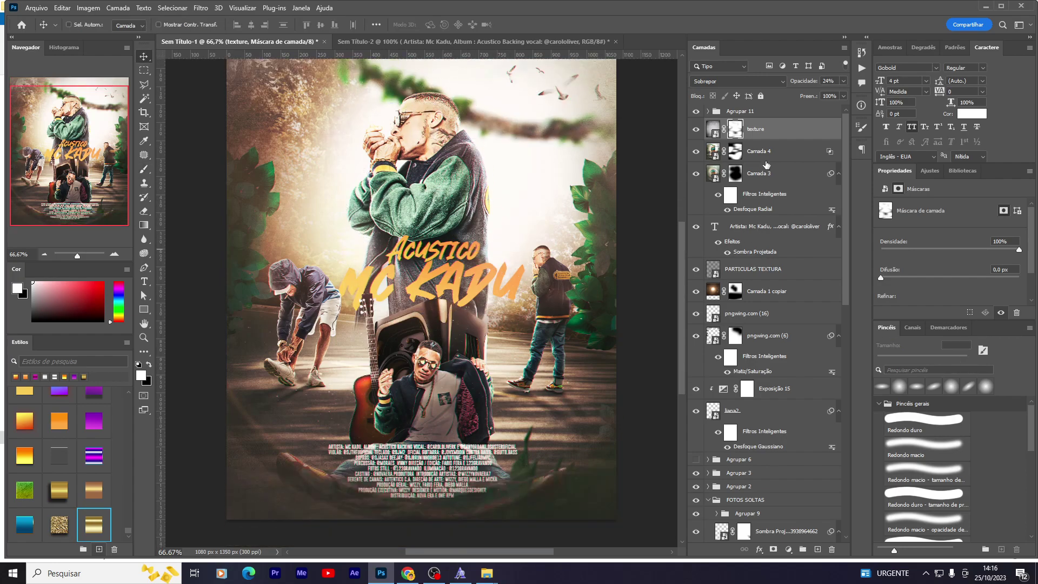
Step: Add new layer Camada 5 and set up a 300 px white Soft Round brush
left_click(817, 550)
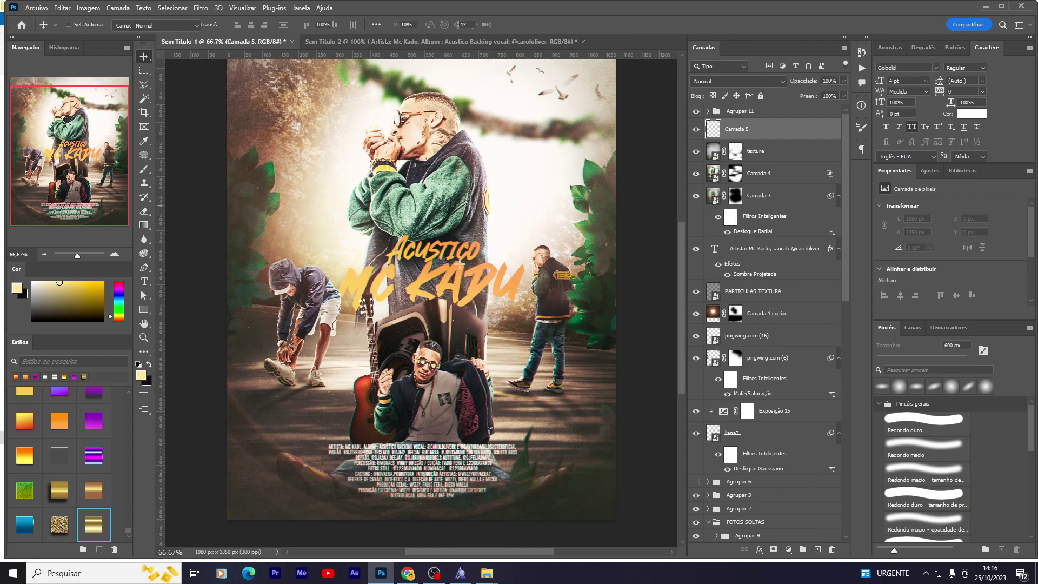
key("b")
key("d")
key("x")
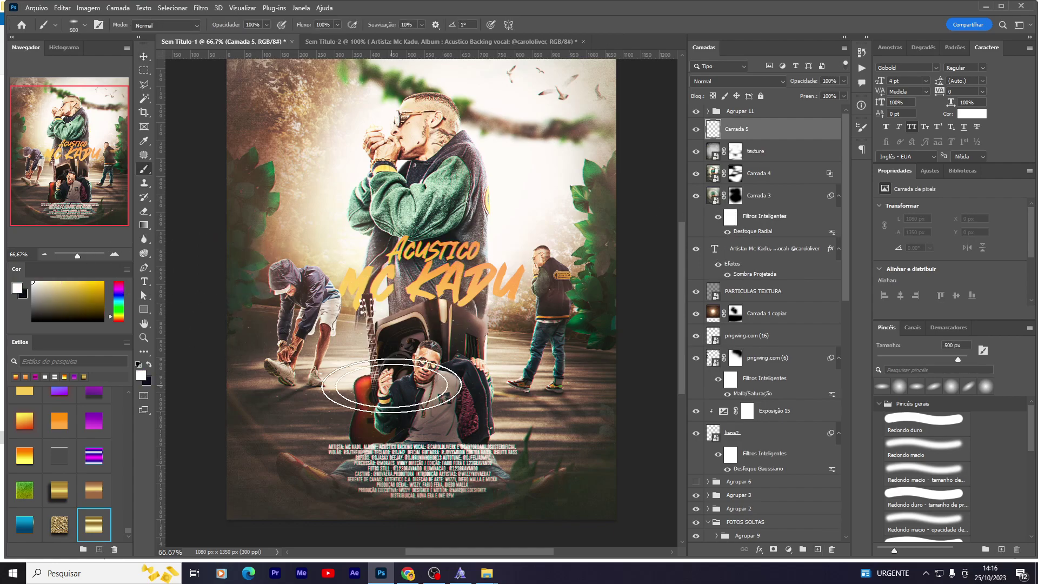
key("bracketleft")
key("bracketleft")
key("bracketleft")
right_click(424, 406)
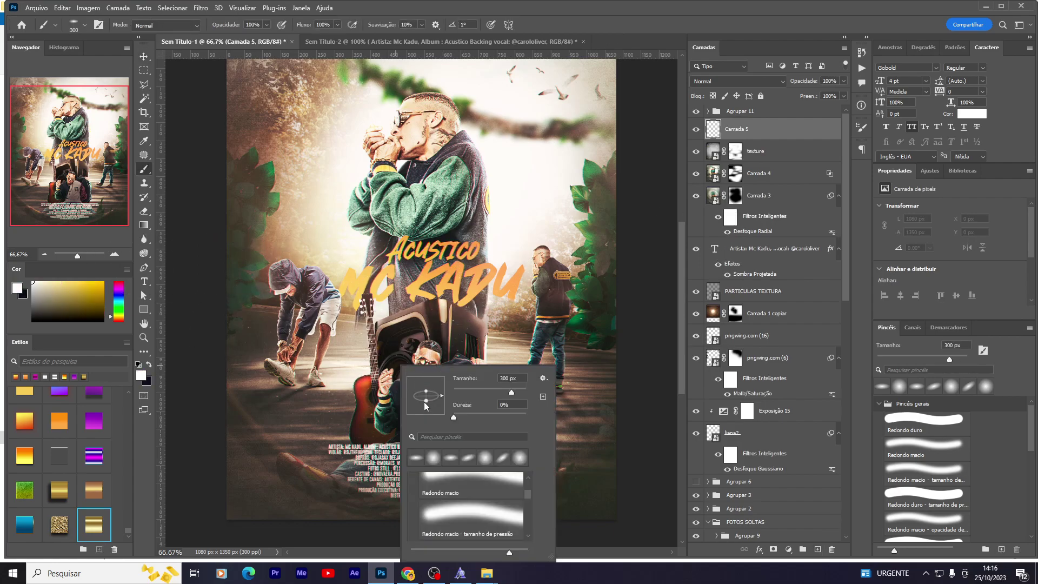
left_click(355, 385)
Step: Blend Camada 5 as Sobrepor at 40% and paint white glow around the central figure
left_click(736, 81)
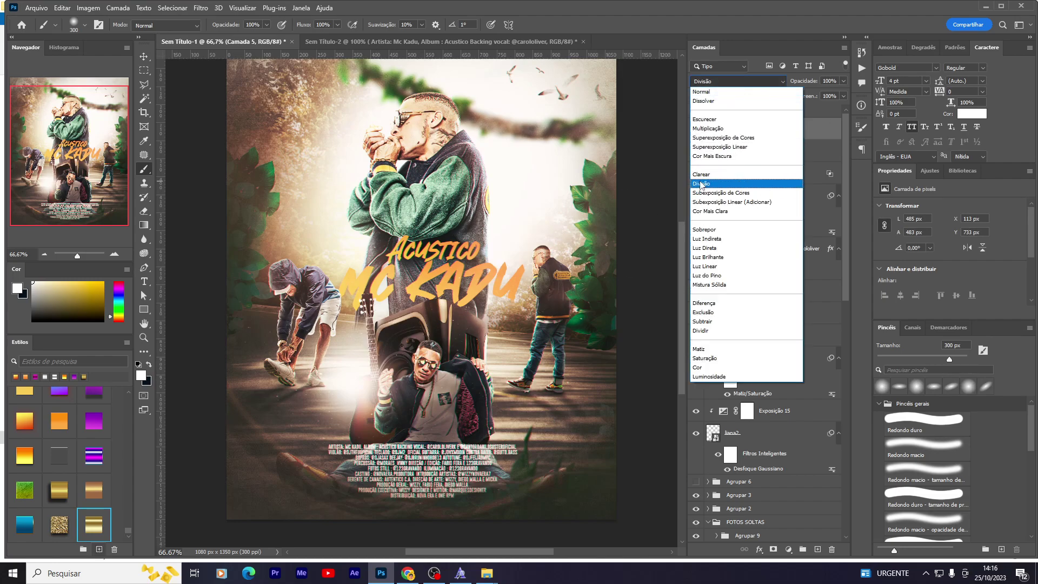
left_click(710, 232)
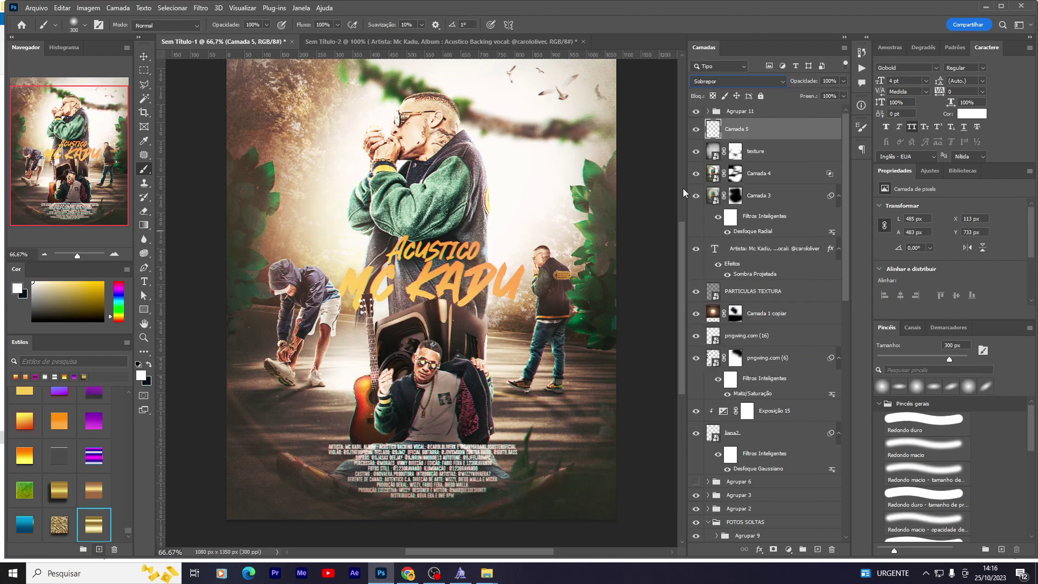
left_click(696, 129)
left_click(492, 313)
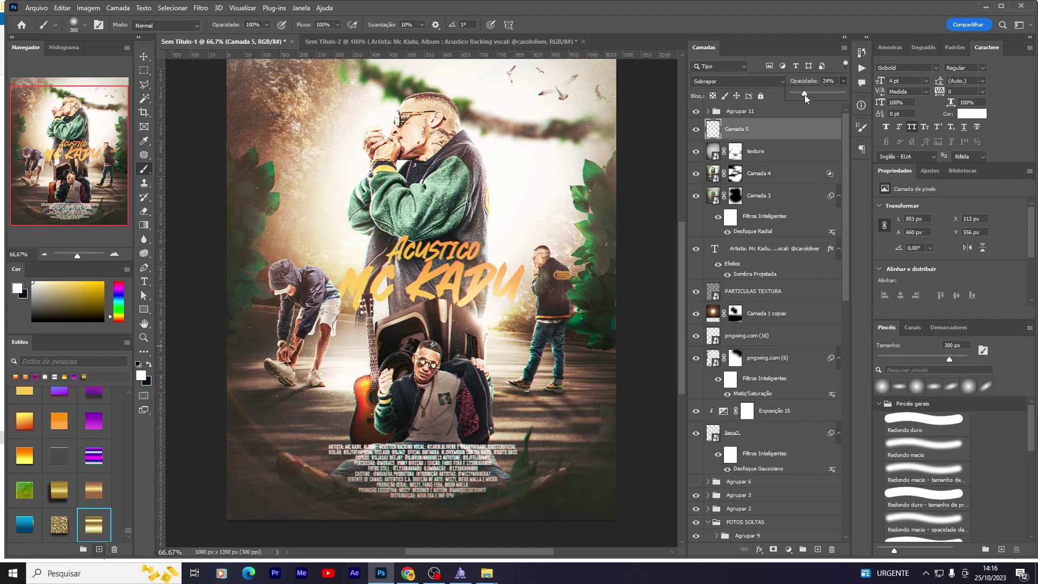
left_click_drag(804, 95, 813, 96)
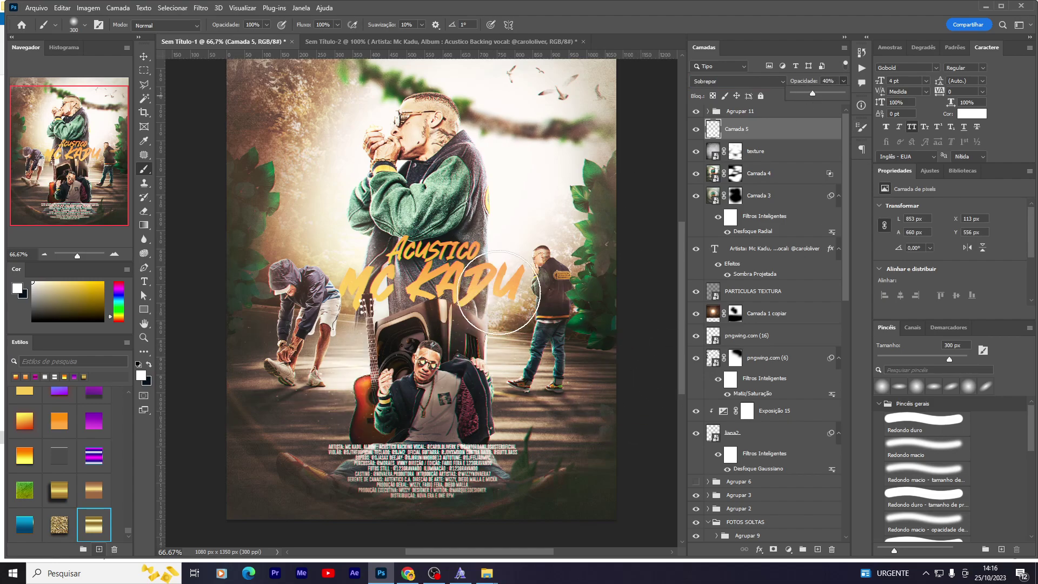
left_click(342, 267)
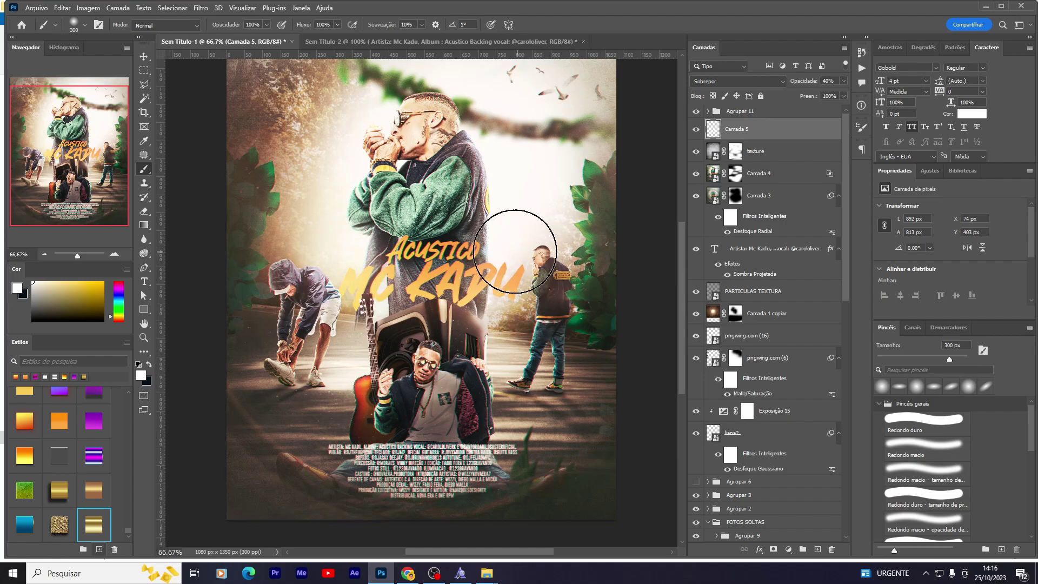
left_click_drag(515, 251, 500, 248)
left_click_drag(391, 169, 361, 154)
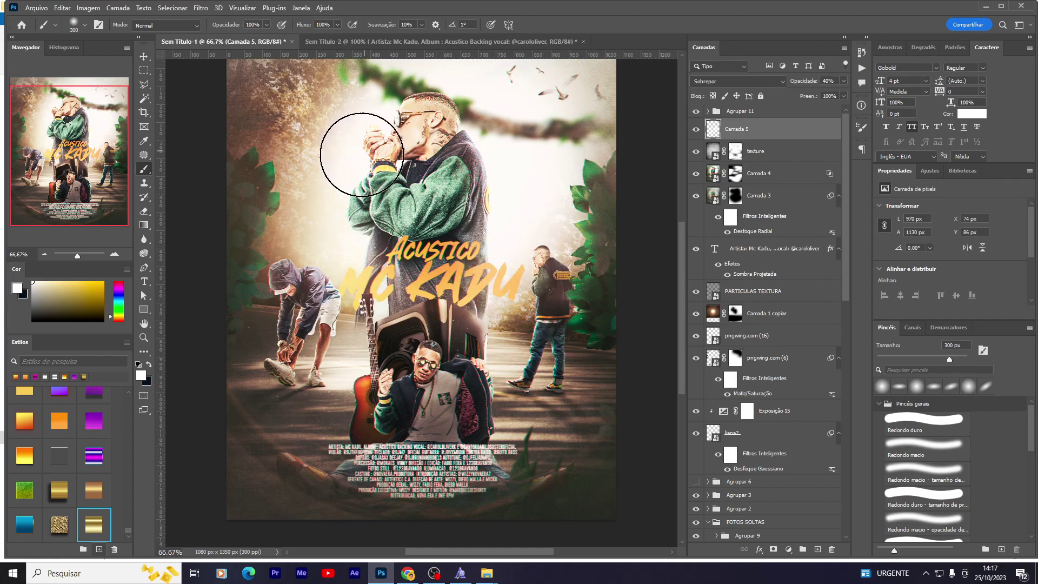
left_click_drag(521, 139, 500, 134)
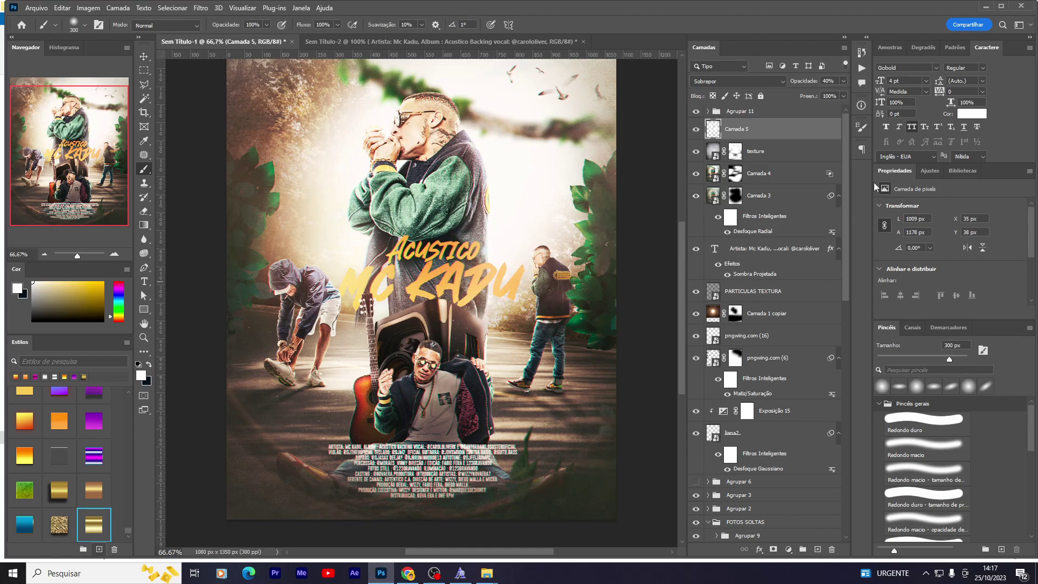
Step: Select the texture layer's mask, briefly switching to the Eraser and back
key("v")
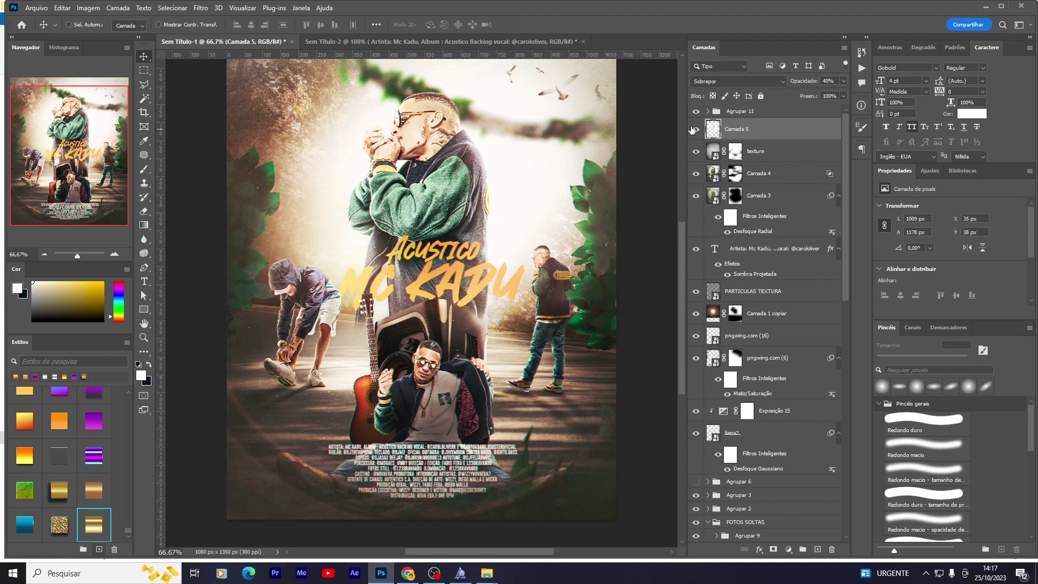
left_click(735, 152)
key("e")
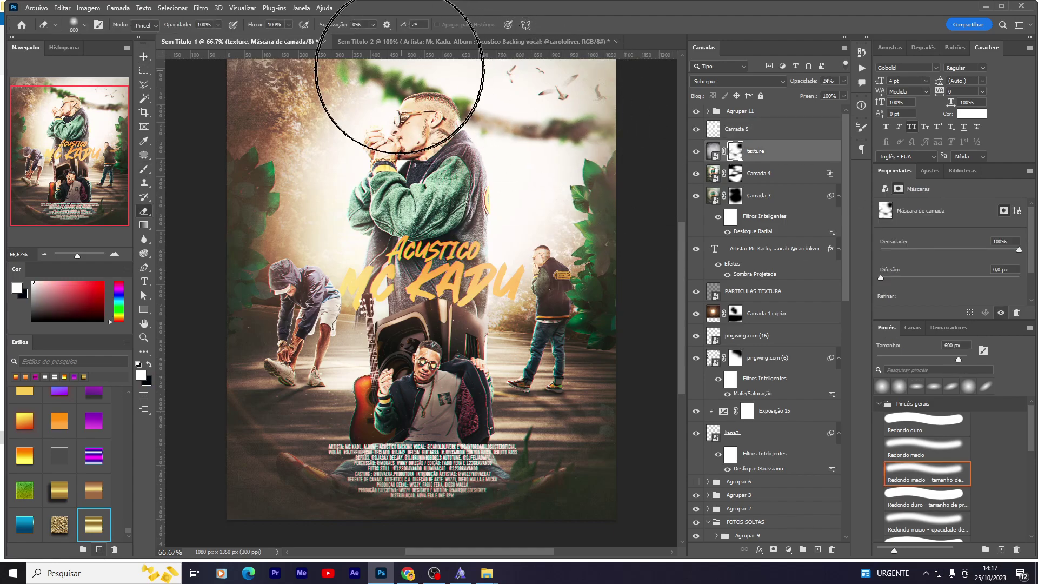
key("v")
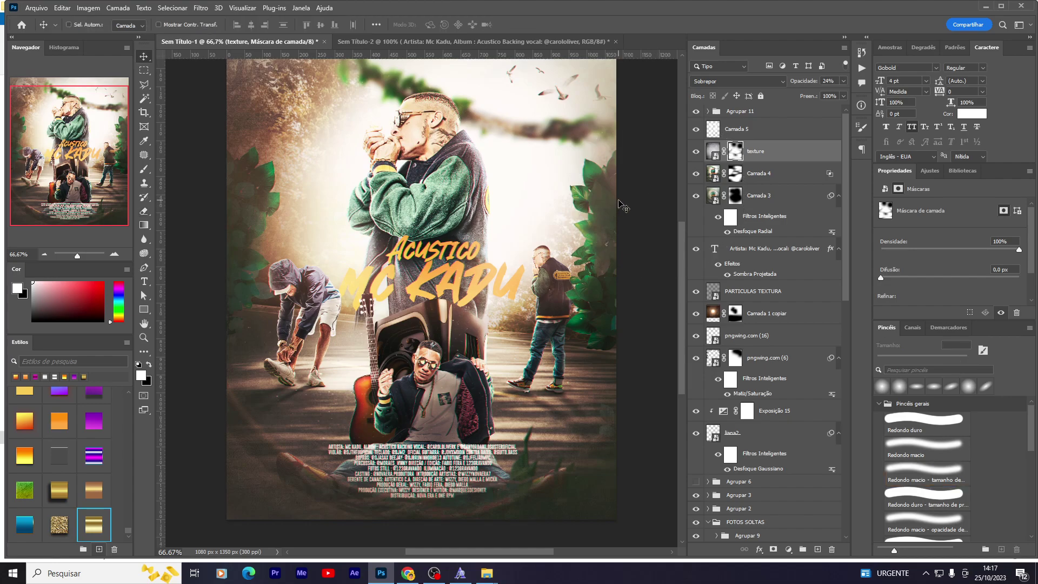
Step: Scroll down the Layers panel and collapse the FOTOS SOLTAS group
scroll(753, 371, "down", 1)
scroll(752, 371, "down", 2)
scroll(752, 371, "down", 1)
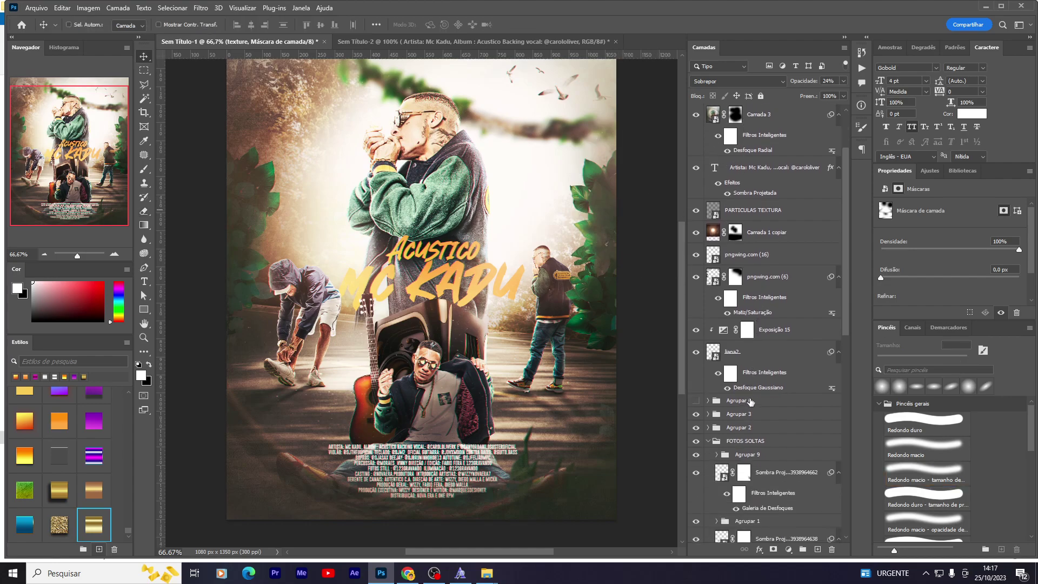
scroll(751, 401, "down", 1)
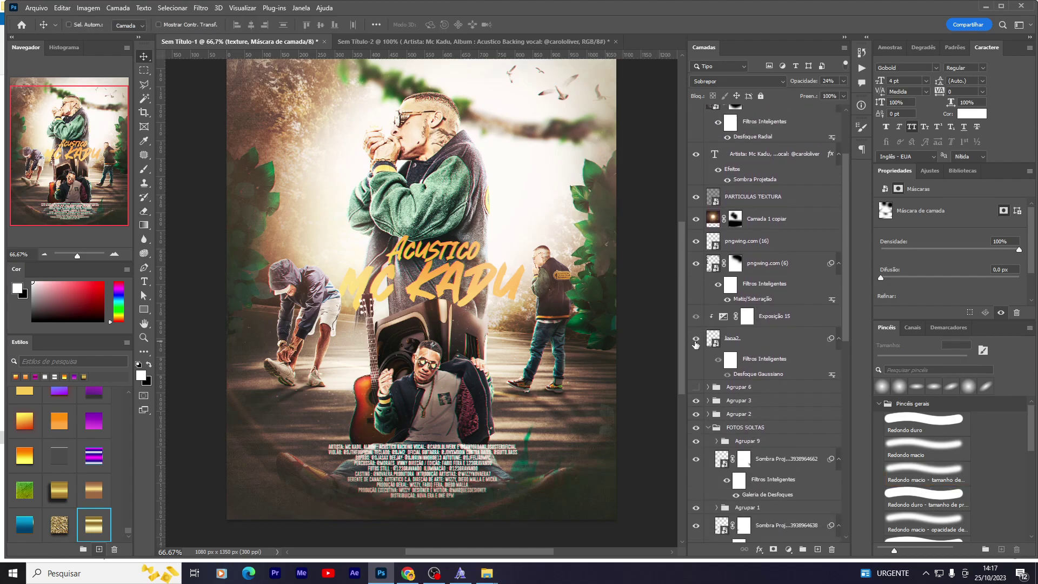
scroll(705, 360, "down", 1)
scroll(717, 374, "down", 1)
scroll(718, 341, "down", 3)
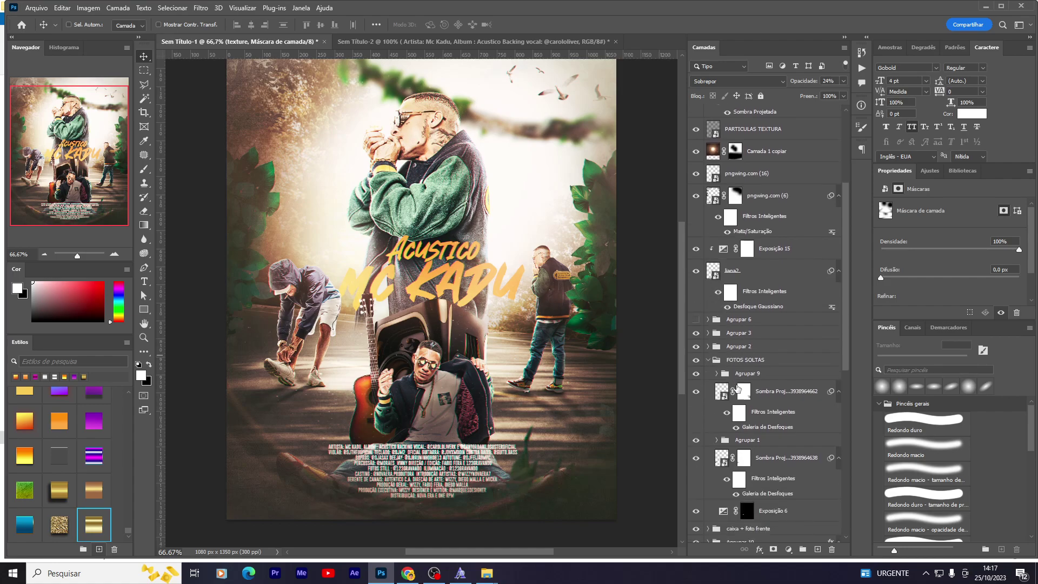
left_click(708, 359)
scroll(714, 367, "down", 1)
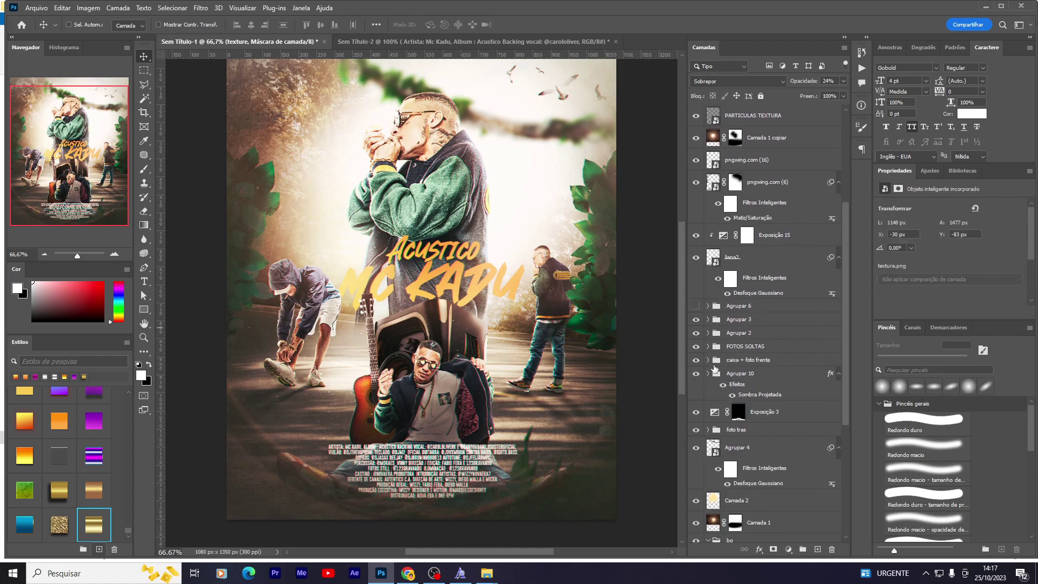
Step: Show Agrupar 4's cyan smoke and set its Gaussian Blur smart filter to 1.7 px radius
left_click(696, 449)
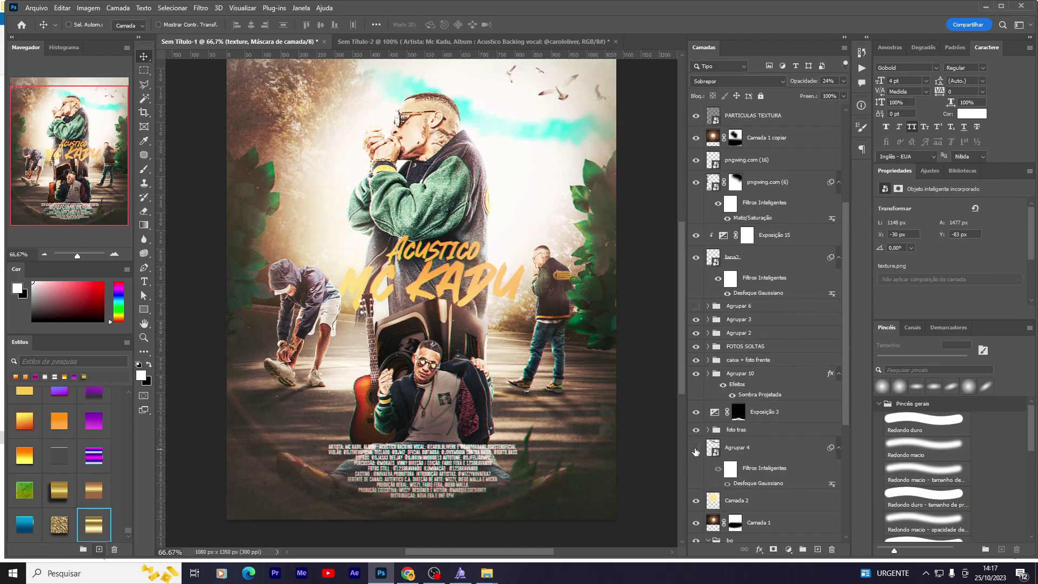
double_click(757, 483)
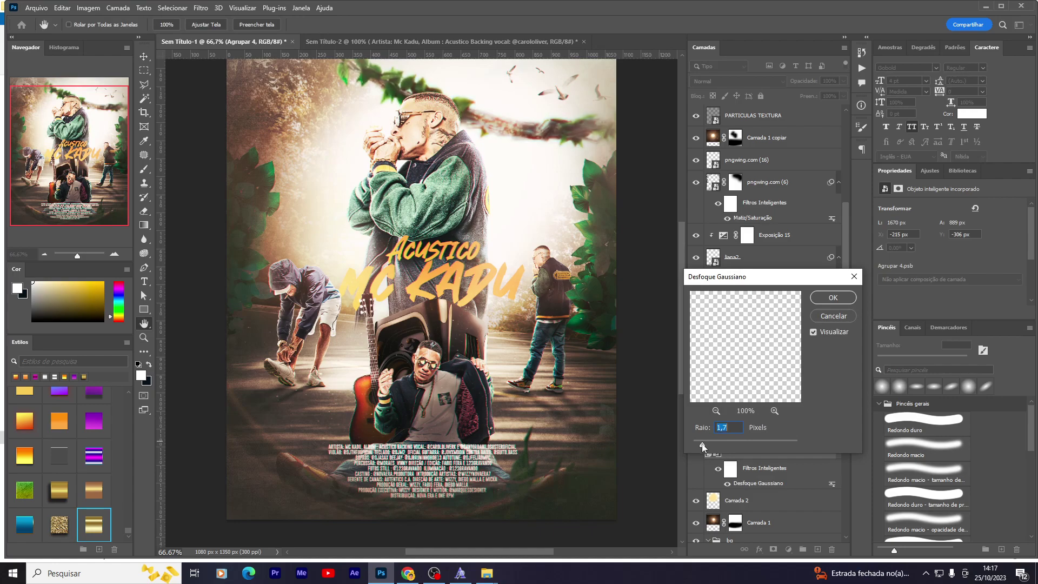
left_click(835, 297)
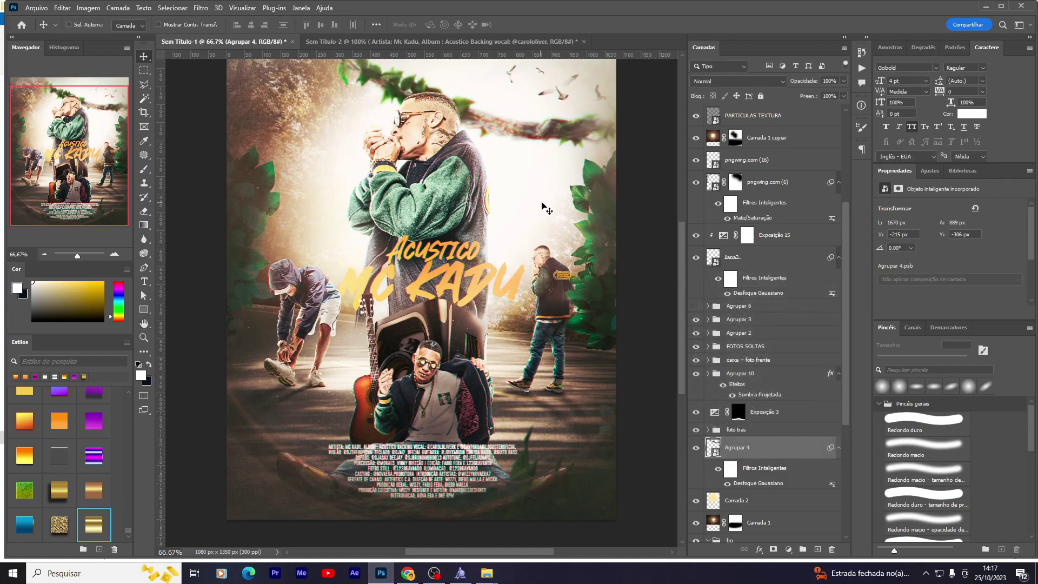
scroll(777, 272, "up", 2)
scroll(777, 272, "up", 3)
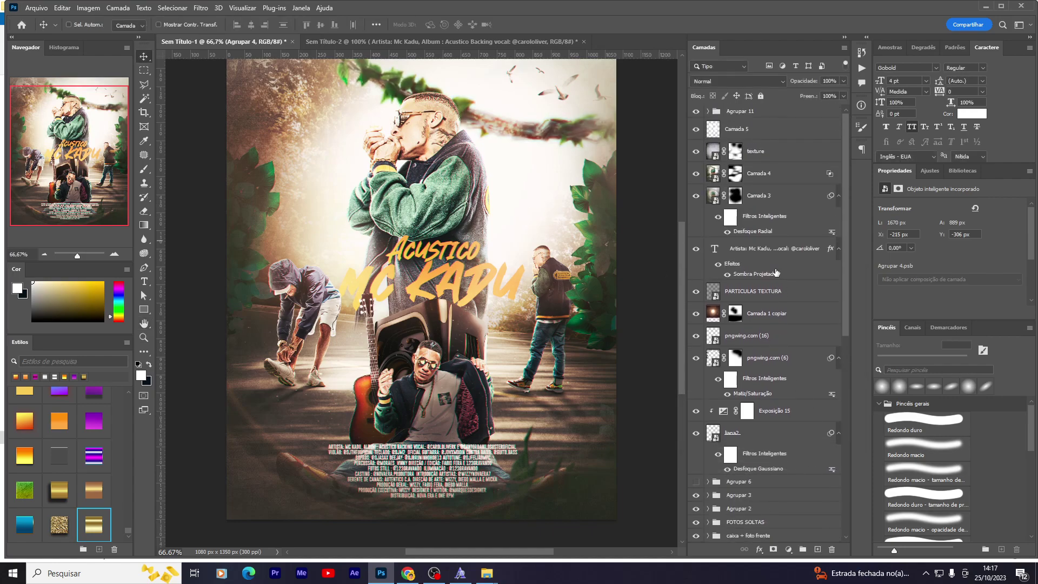
Step: Select the Camada 4 and texture layer masks, switching between Eraser and Move
left_click(735, 173)
key("e")
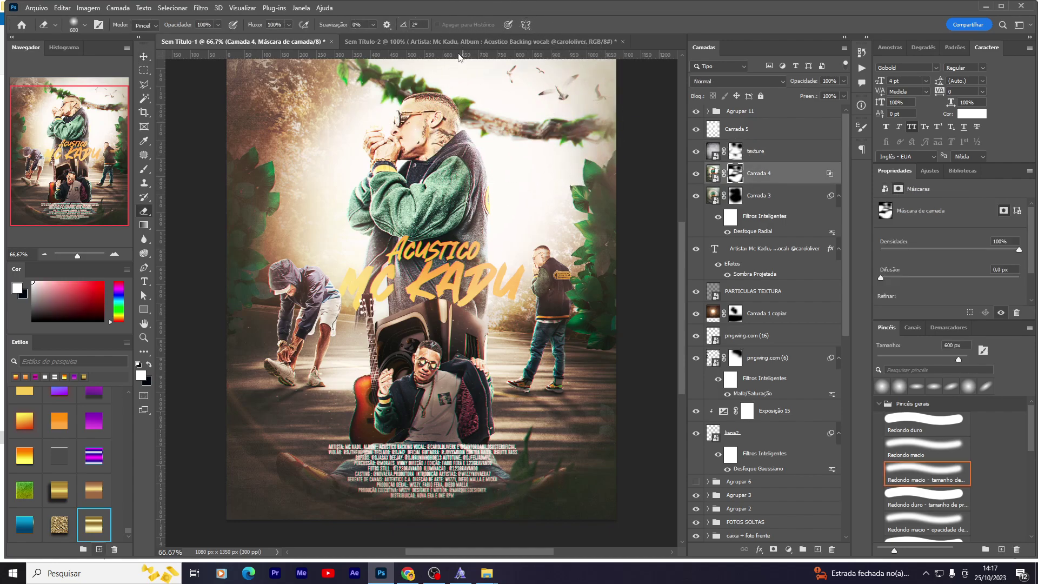
scroll(419, 142, "up", 2)
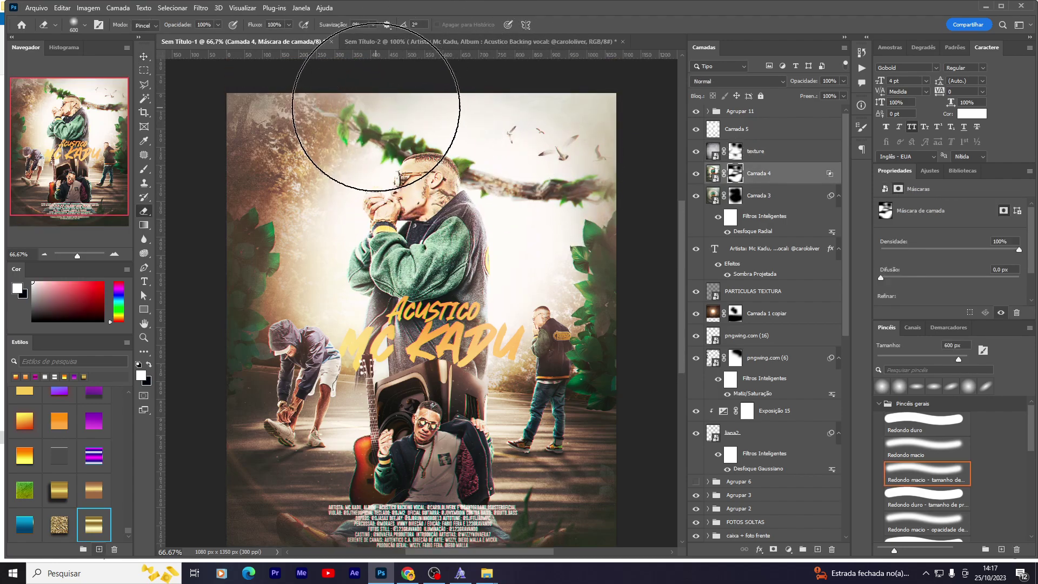
key("v")
scroll(617, 176, "down", 2)
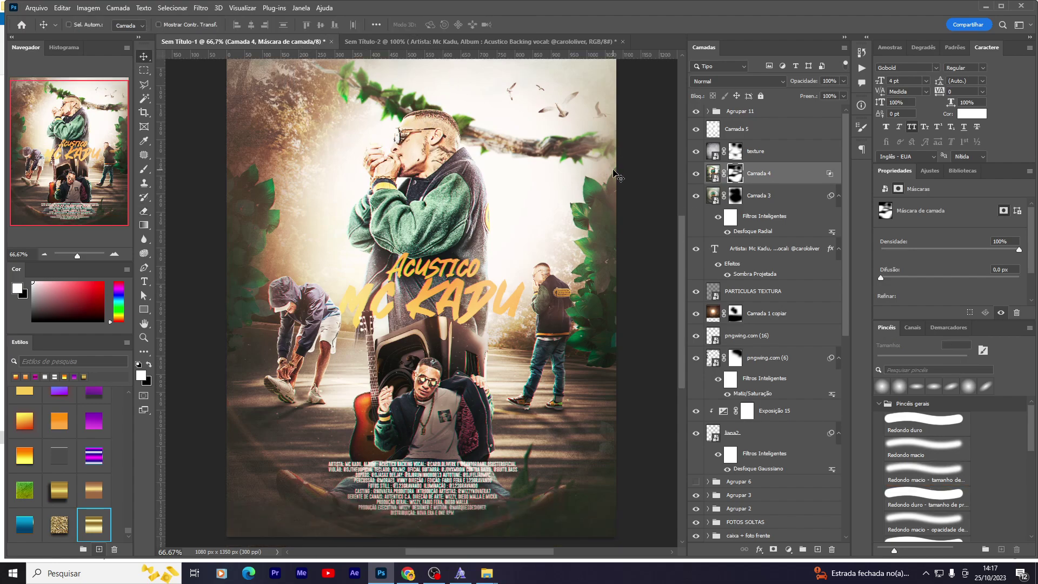
left_click(736, 151)
key("e")
scroll(297, 82, "up", 2)
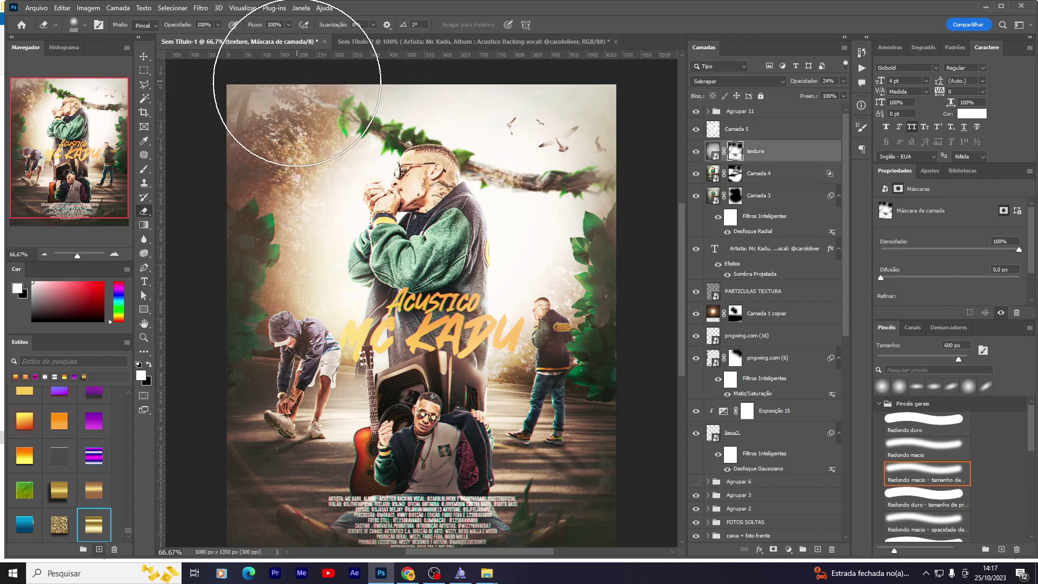
key("v")
scroll(306, 211, "down", 3)
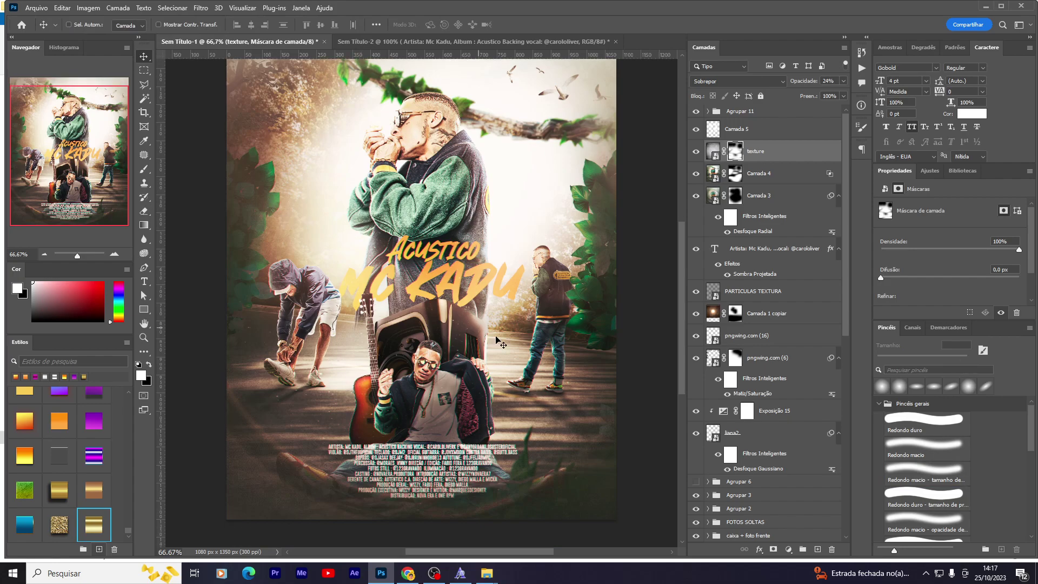
Step: Try erasing Camada 4 directly, cancel rasterizing, and reselect the texture mask
left_click(754, 174)
key("e")
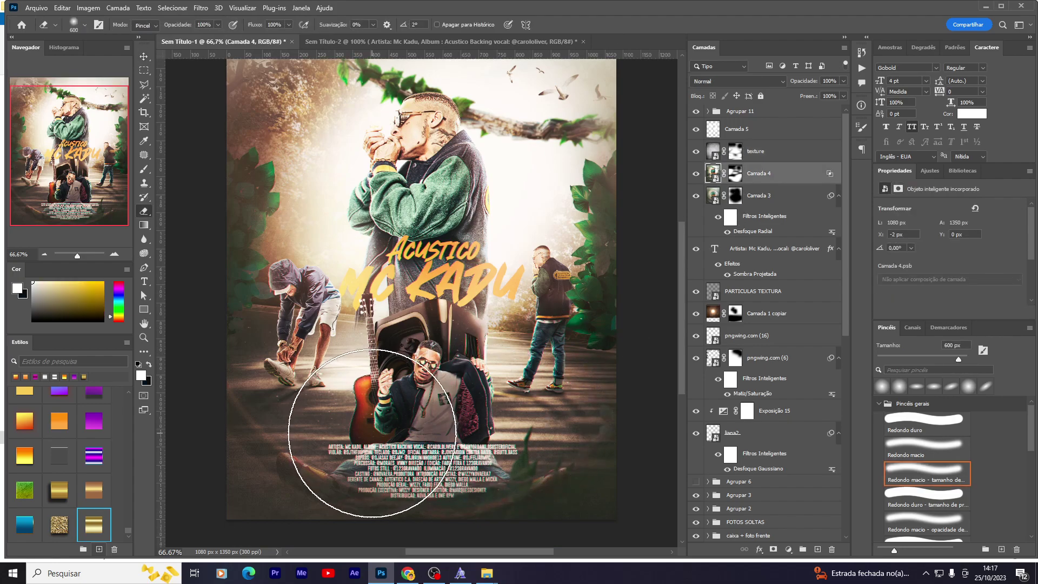
left_click(349, 438)
left_click(586, 221)
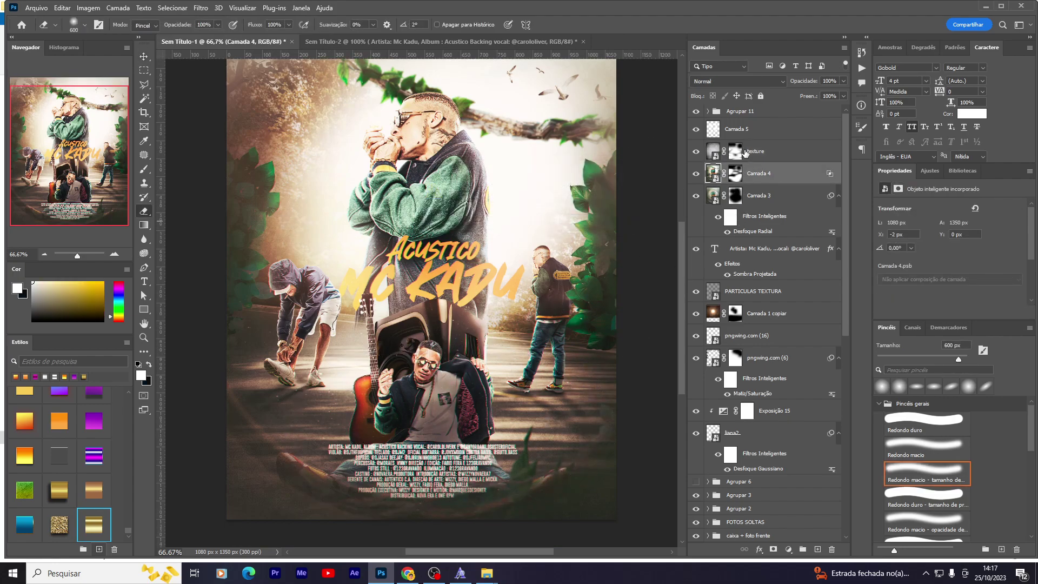
left_click(736, 151)
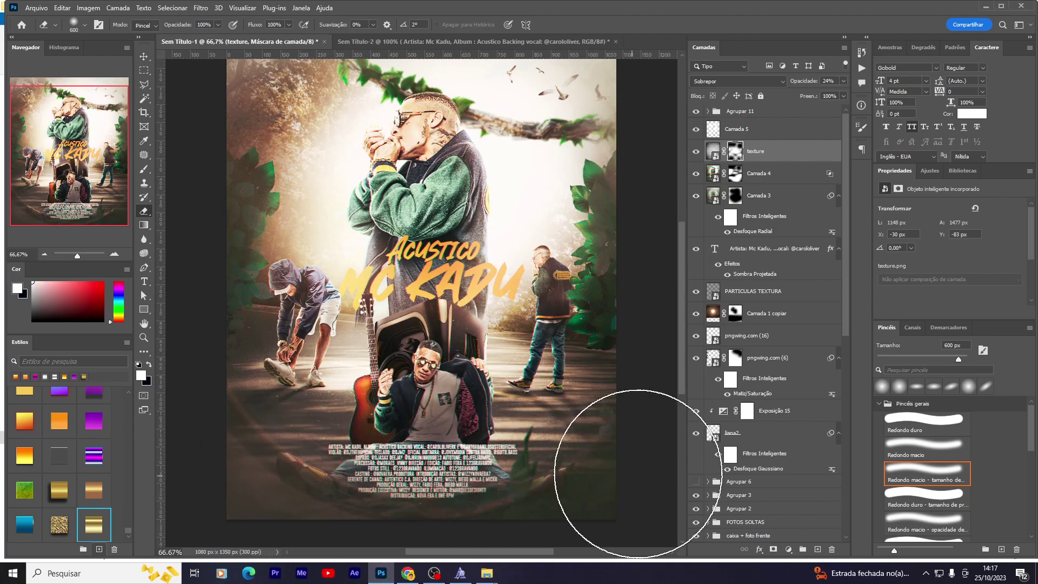
key("v")
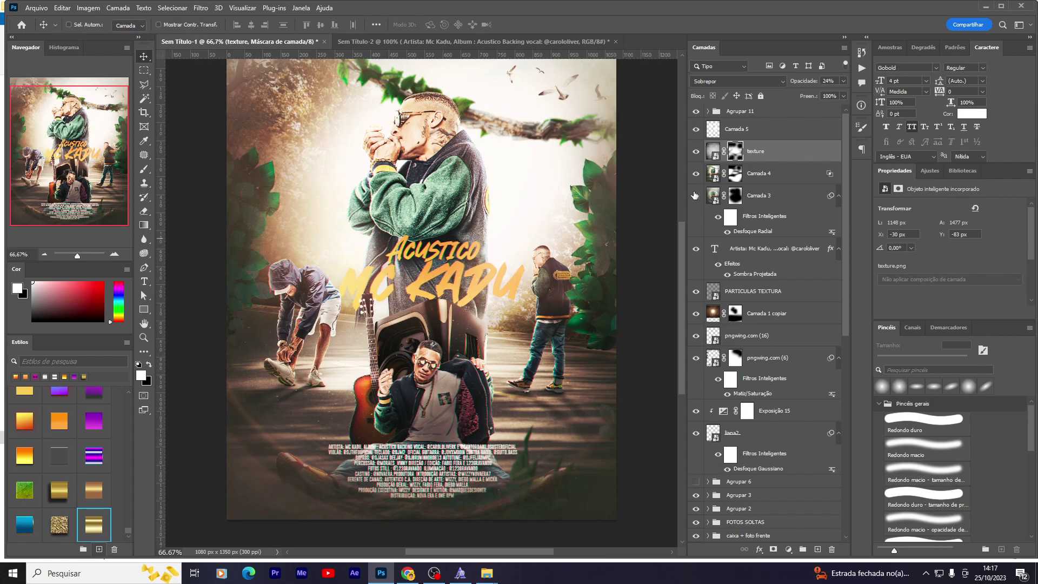
Step: Erase Camada 3's mask at 61% opacity to reveal the lying figure and bottom foliage
left_click(695, 195)
left_click(734, 197)
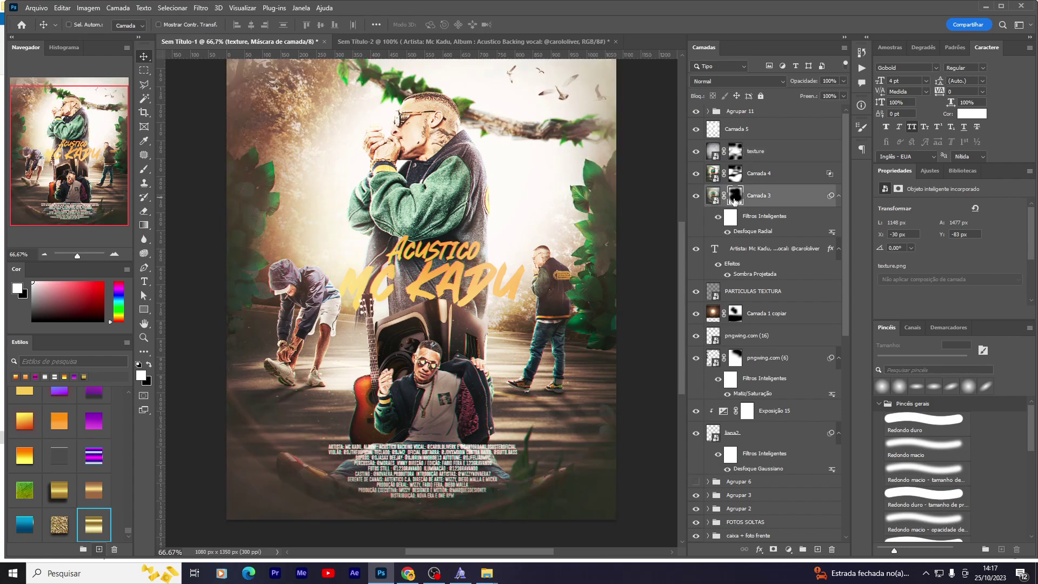
key("e")
left_click_drag(210, 39, 199, 39)
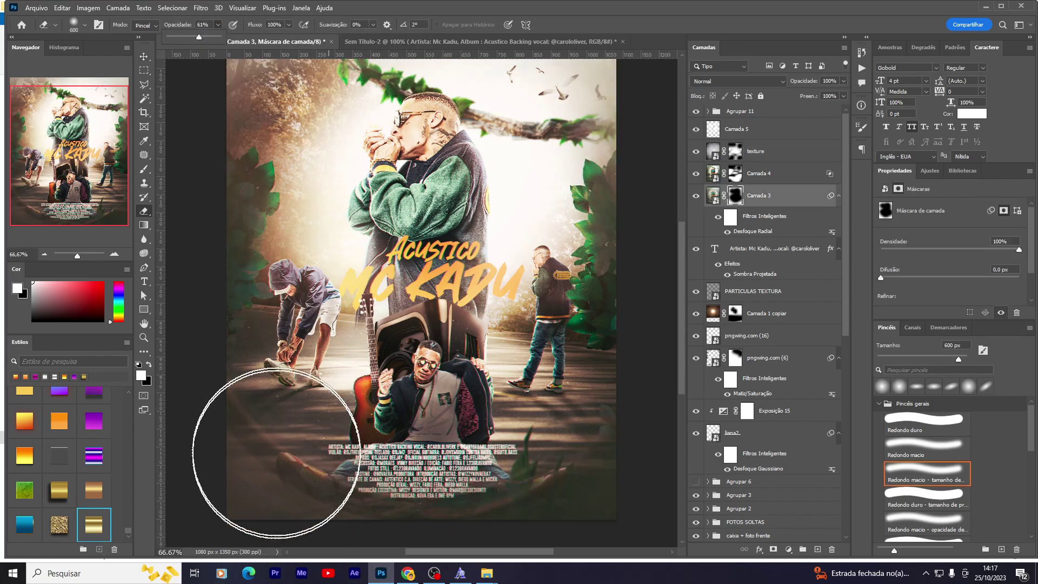
mouse_move(278, 456)
left_mouse_down()
mouse_move(301, 505)
mouse_move(533, 498)
mouse_move(522, 469)
left_mouse_up()
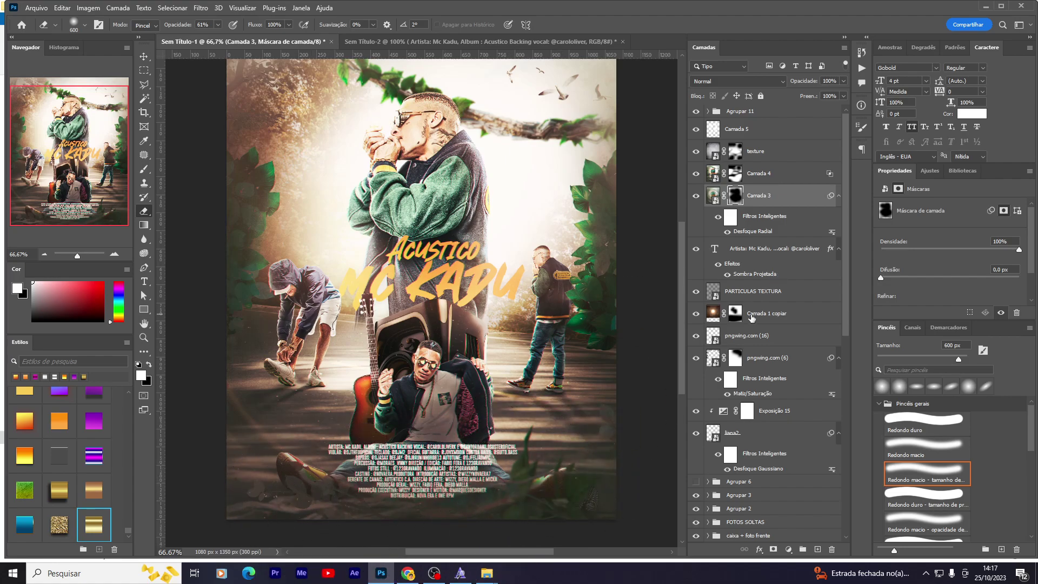
Step: Erase the pngwing.com (6) mask so the top-left trees look lighter and hazier
scroll(748, 379, "down", 3)
left_click(693, 318)
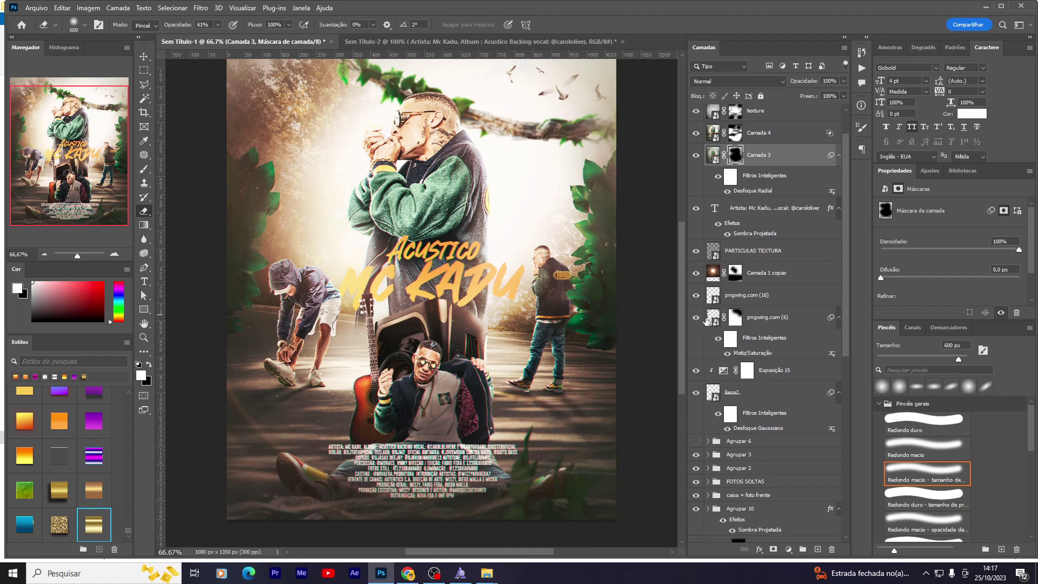
left_click(736, 318)
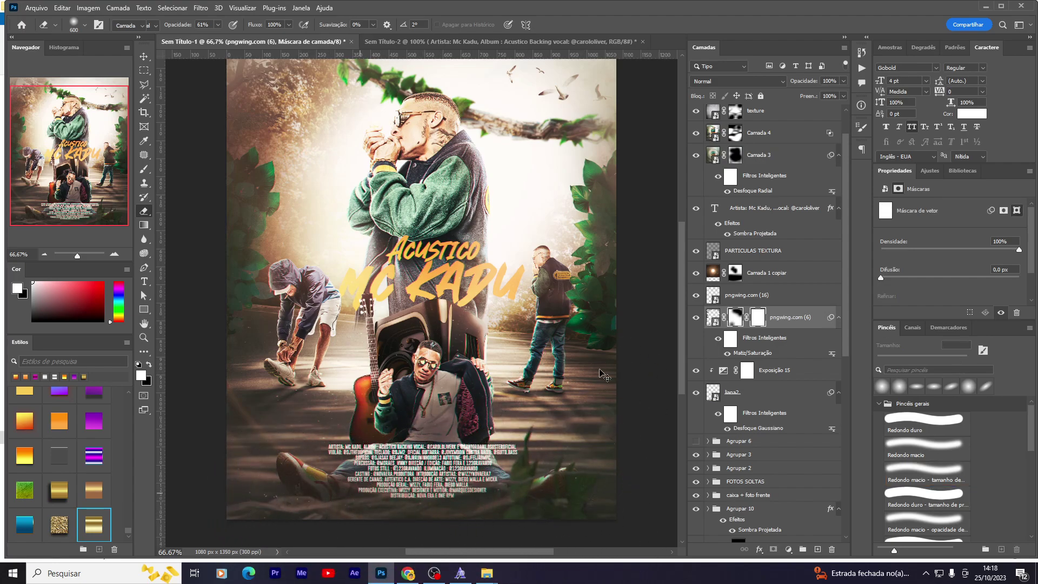
key("v")
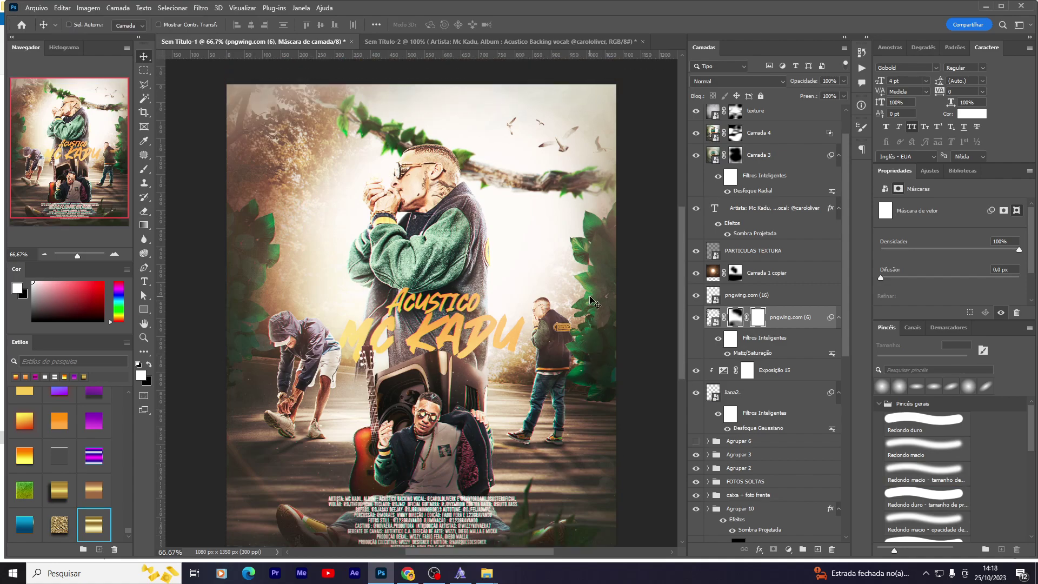
scroll(431, 264, "up", 3)
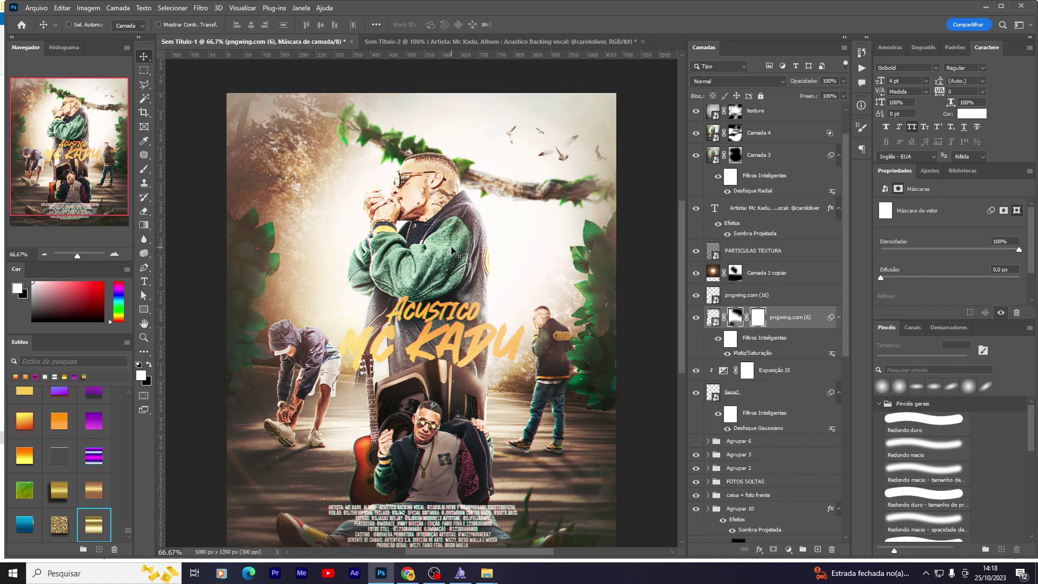
scroll(750, 229, "up", 2)
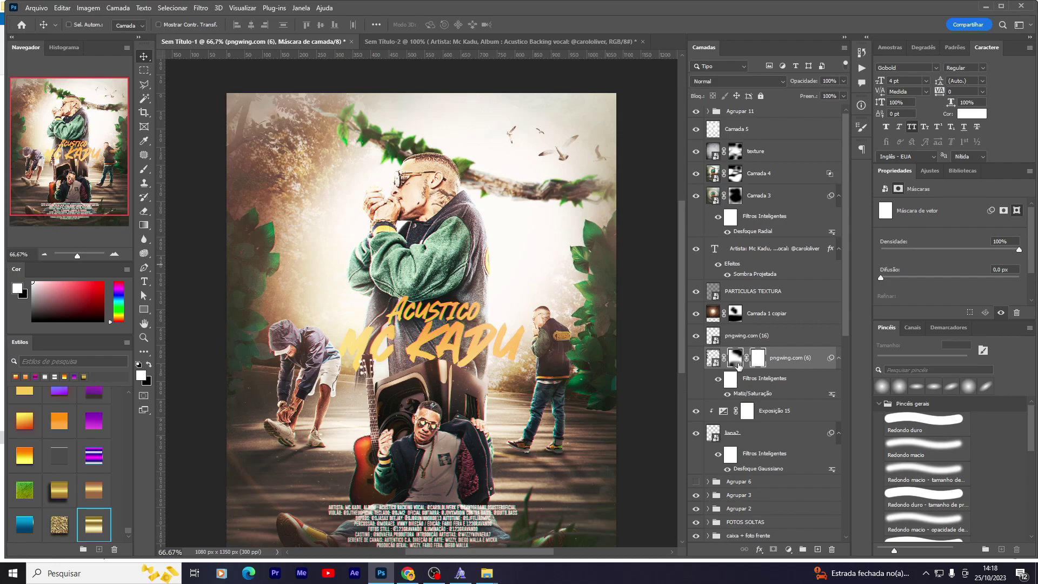
left_click(696, 361)
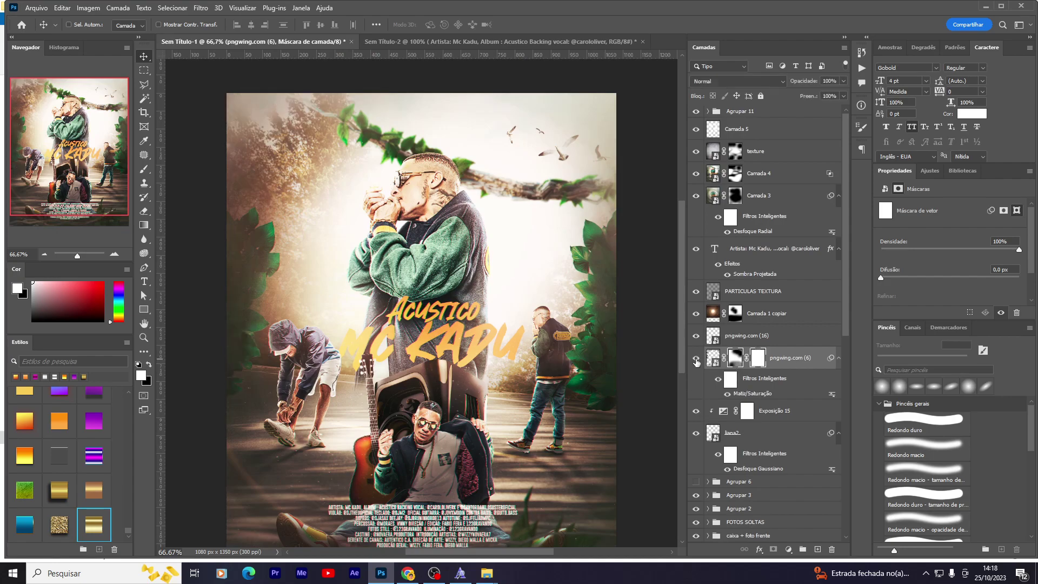
left_click(696, 359)
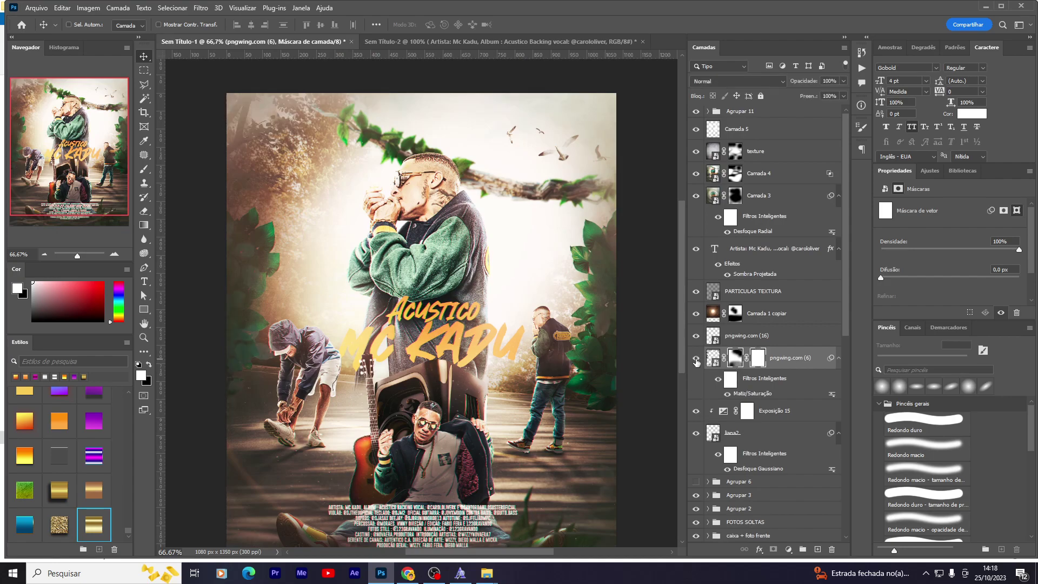
left_click(751, 363)
left_click_drag(335, 118, 206, 157)
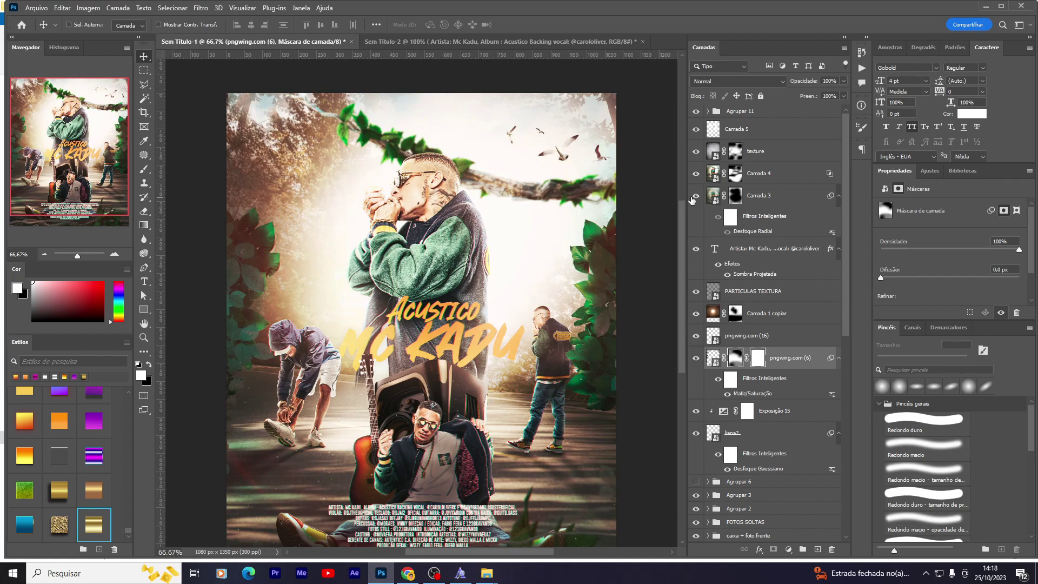
left_click(838, 195)
left_click(779, 173)
left_click(768, 195)
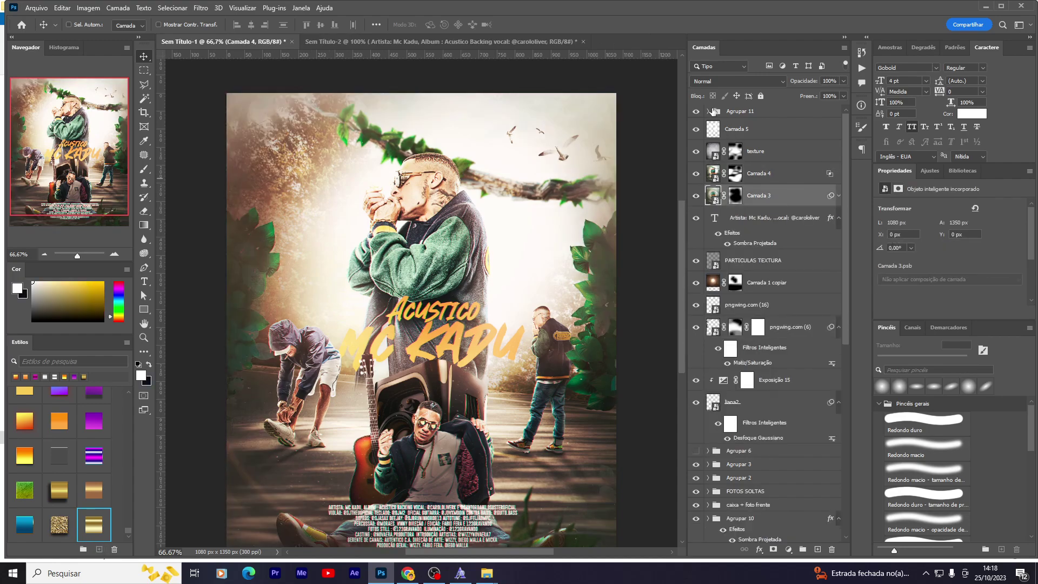
left_click(718, 79)
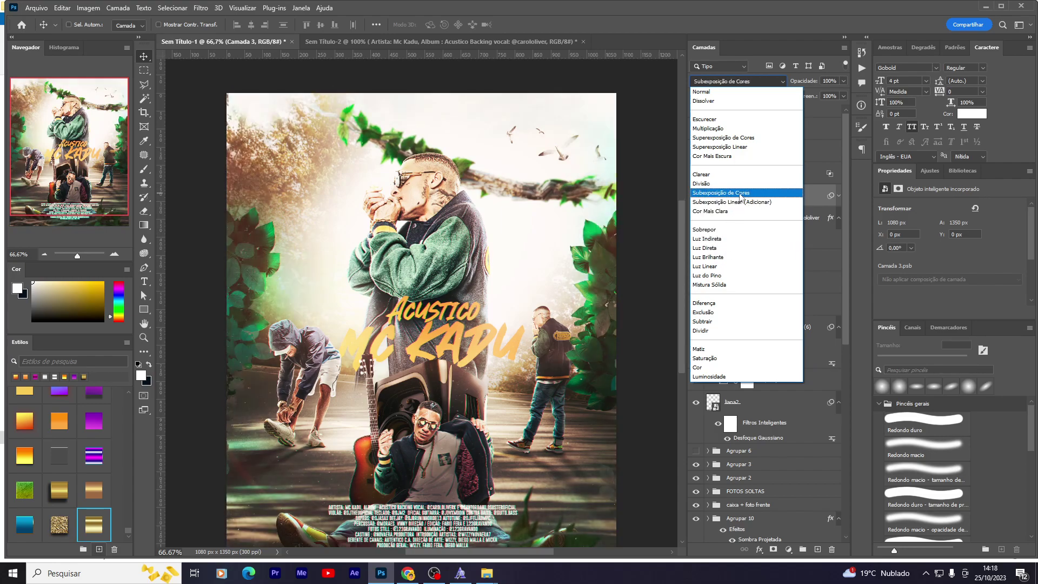
left_click(740, 194)
left_click(696, 195)
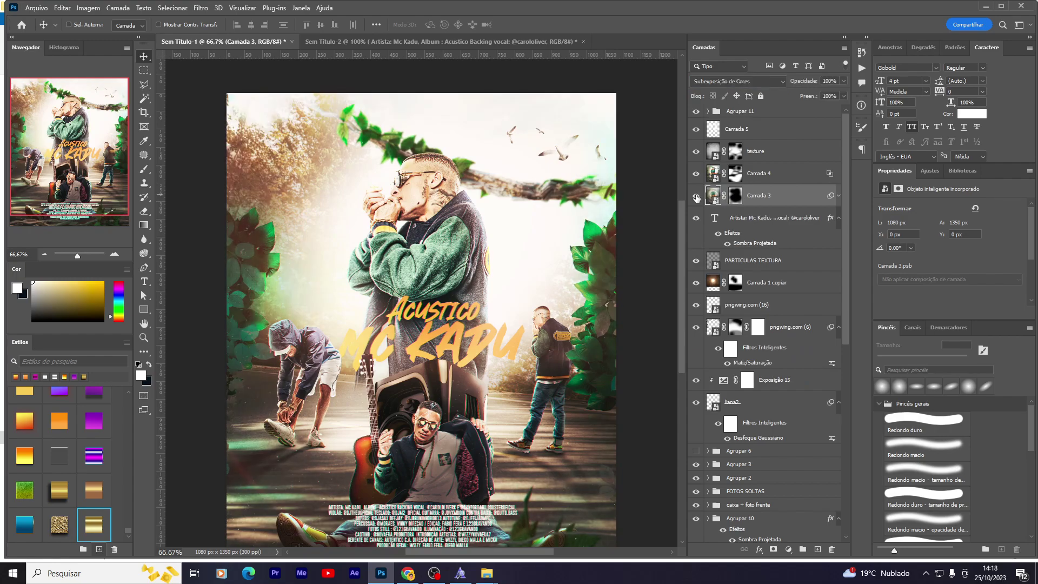
scroll(435, 242, "down", 5)
scroll(435, 242, "up", 5)
scroll(435, 242, "down", 4)
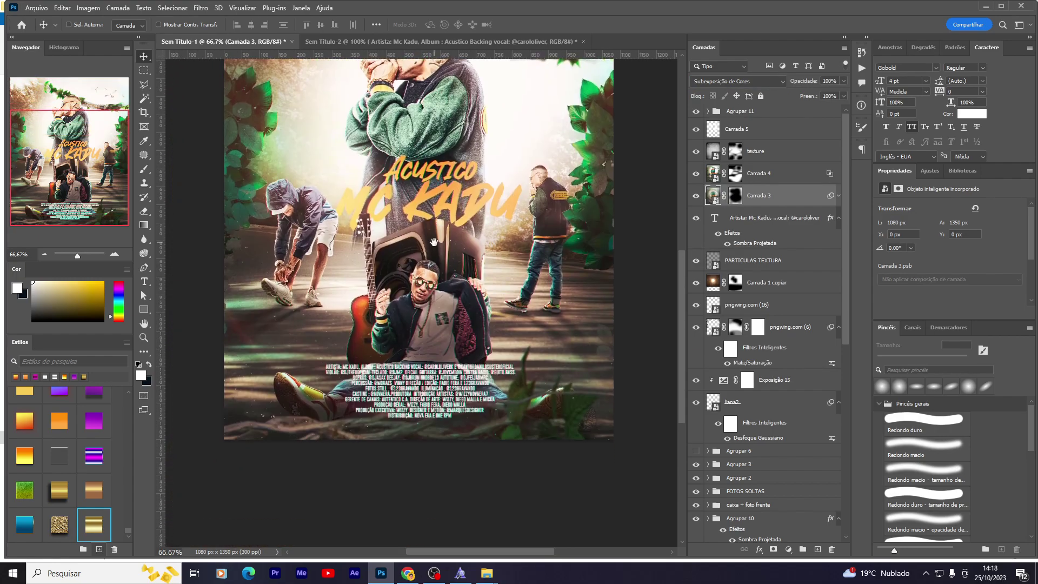
left_click_drag(435, 241, 430, 318)
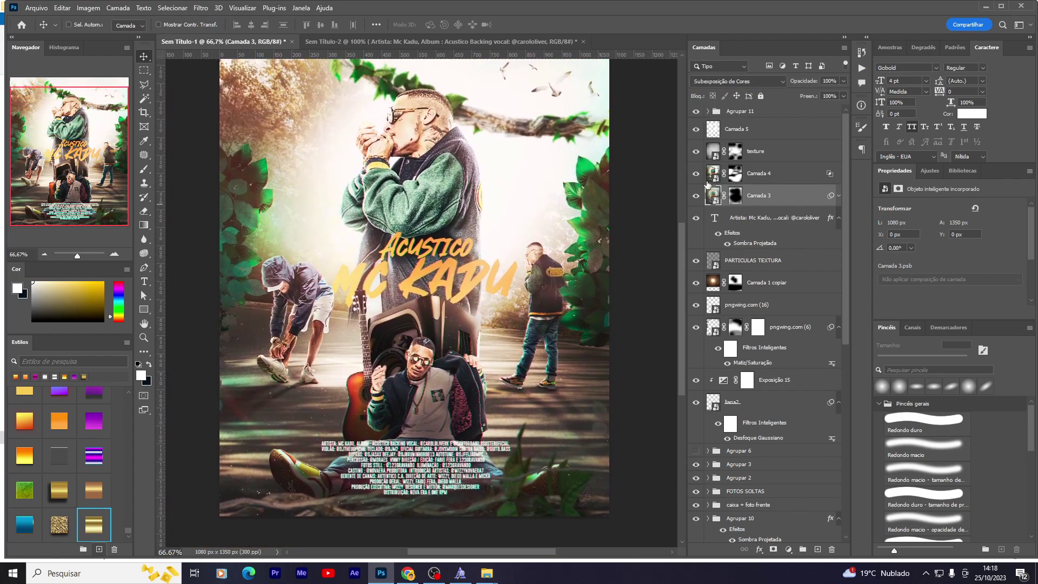
left_click(696, 195)
left_click(696, 196)
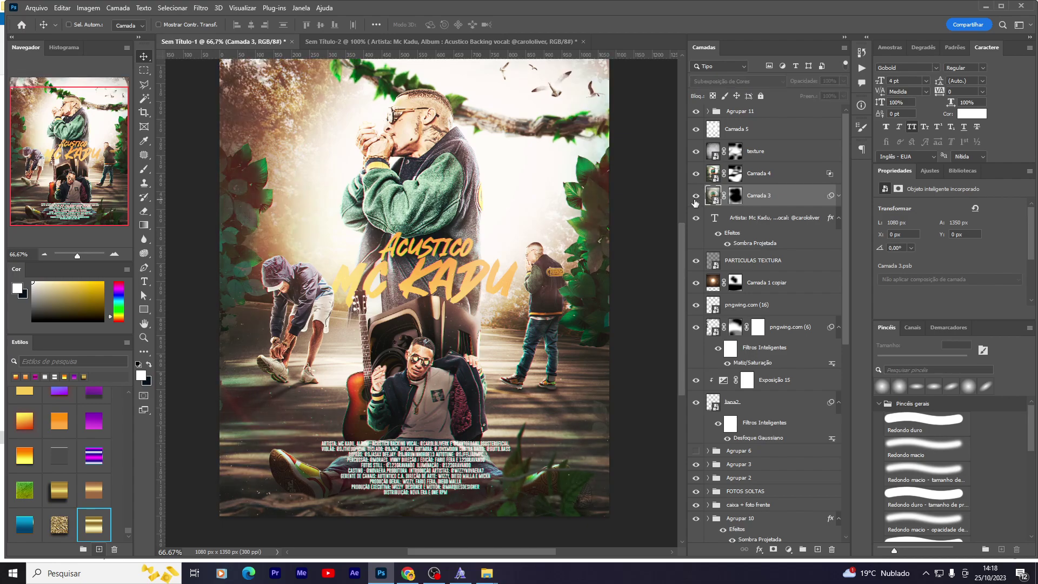
mouse_move(528, 213)
left_mouse_down()
mouse_move(461, 342)
mouse_move(469, 300)
left_mouse_up()
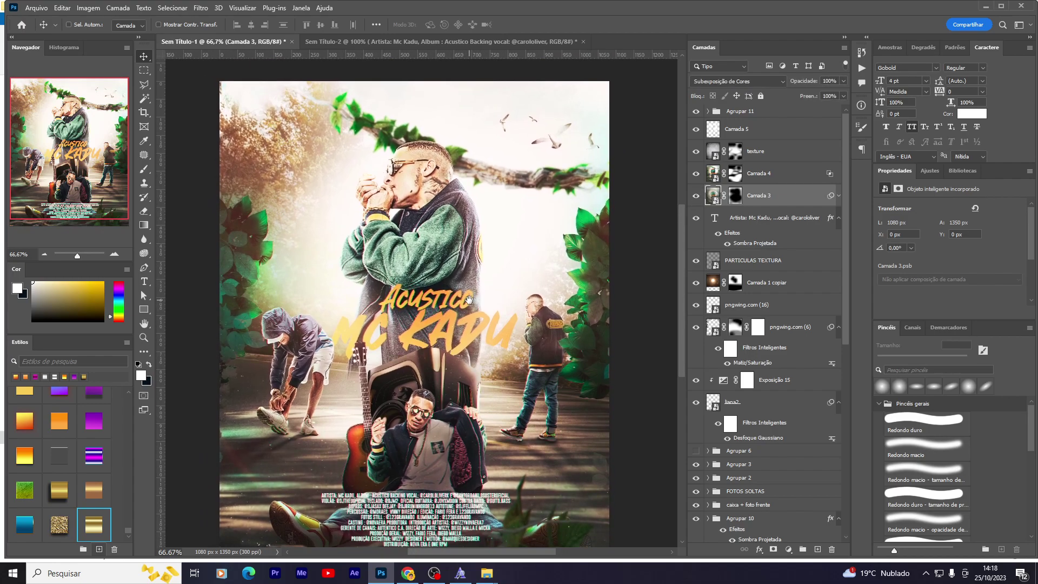
Step: Erase Camada 3's mask over the top-left trees with the 600 px soft eraser
left_click(696, 197)
left_click(696, 196)
left_click(736, 195)
key("e")
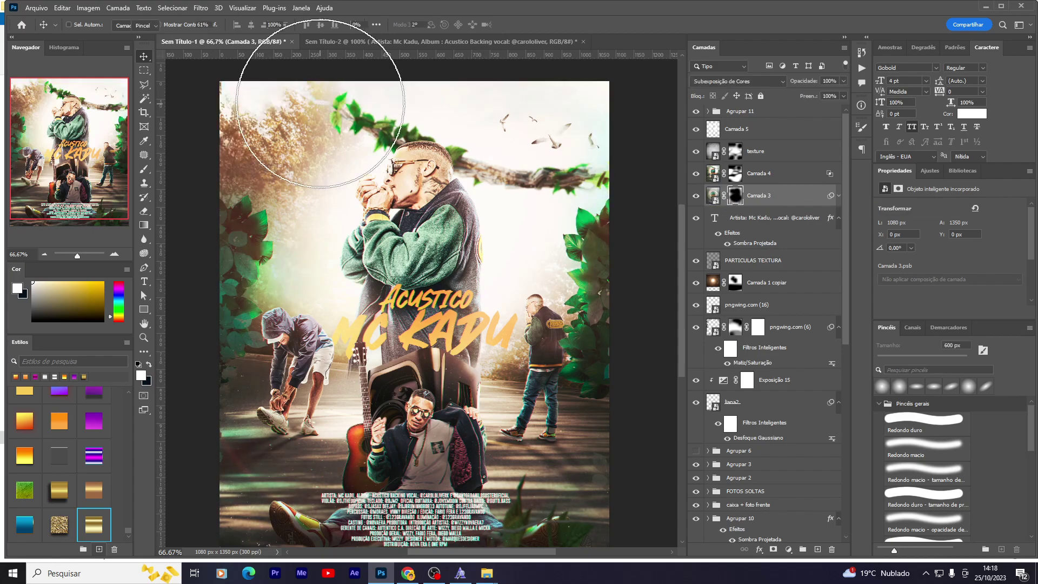
mouse_move(283, 109)
left_mouse_down()
mouse_move(272, 99)
mouse_move(281, 105)
left_mouse_up()
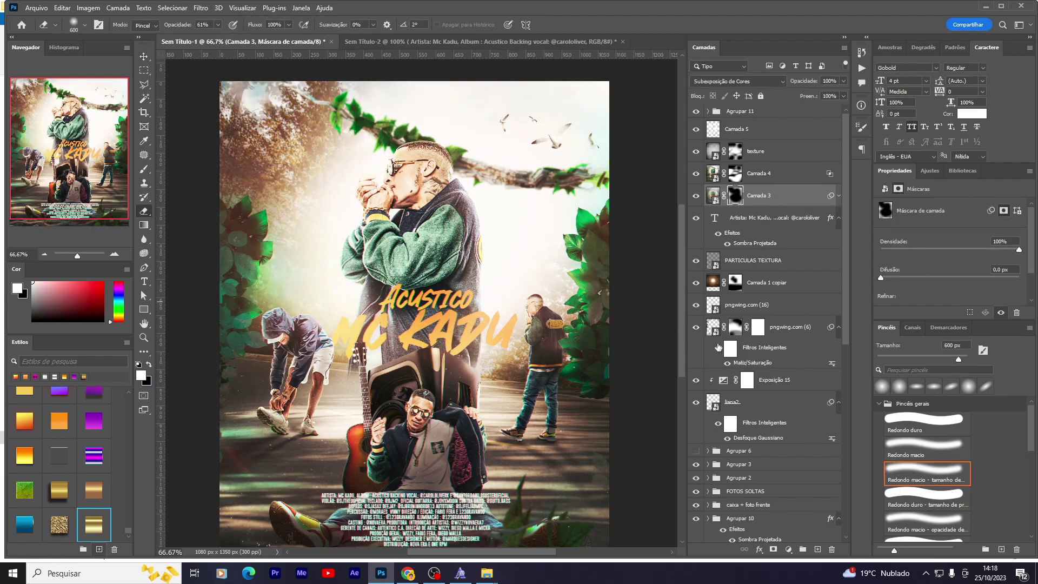
left_click(735, 327)
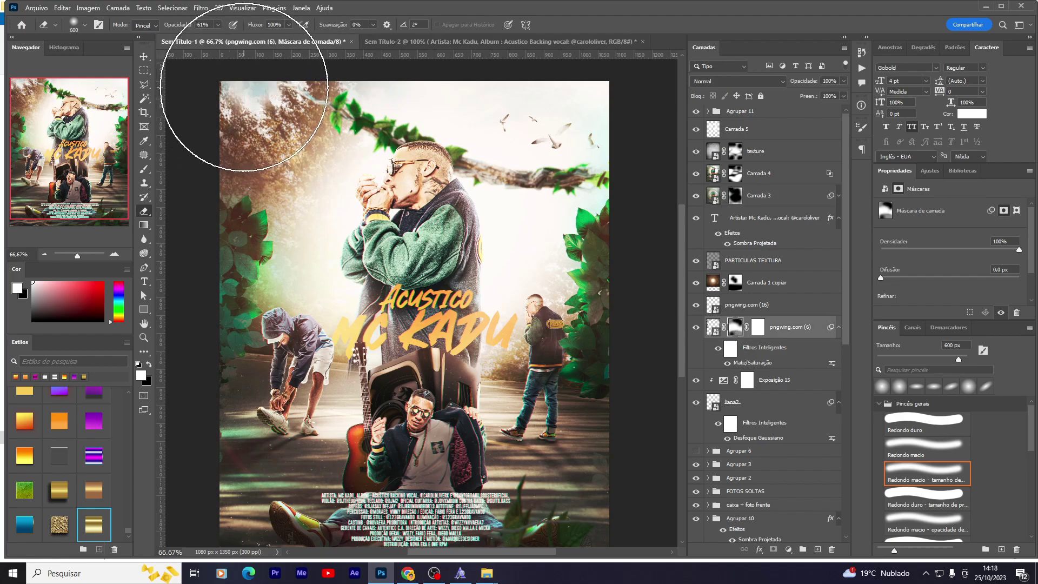
key("v")
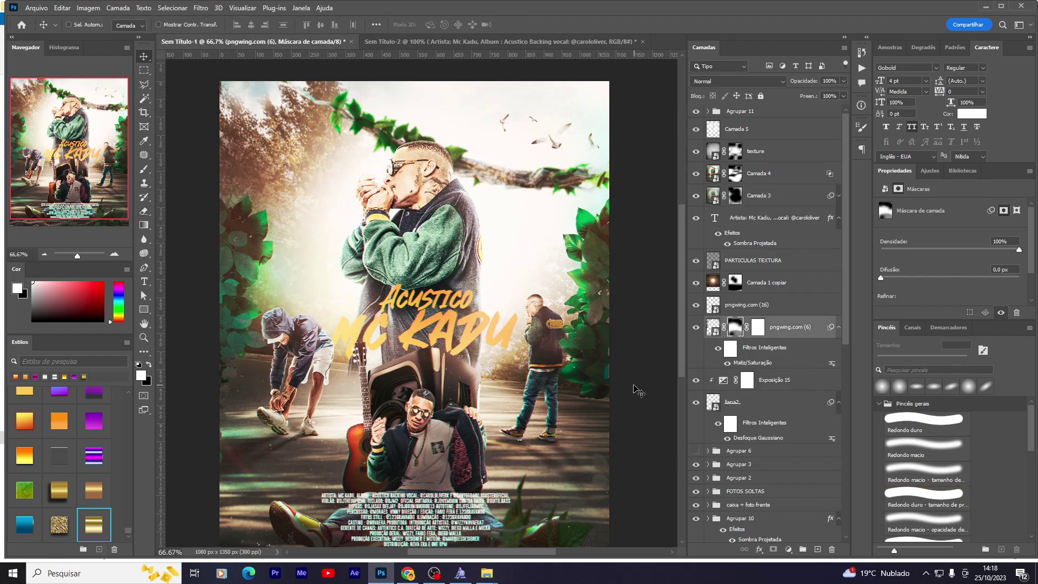
Step: Softly erase the Camada 2 light layer around the left-side foliage
scroll(738, 420, "down", 1)
scroll(738, 420, "down", 3)
scroll(738, 420, "down", 2)
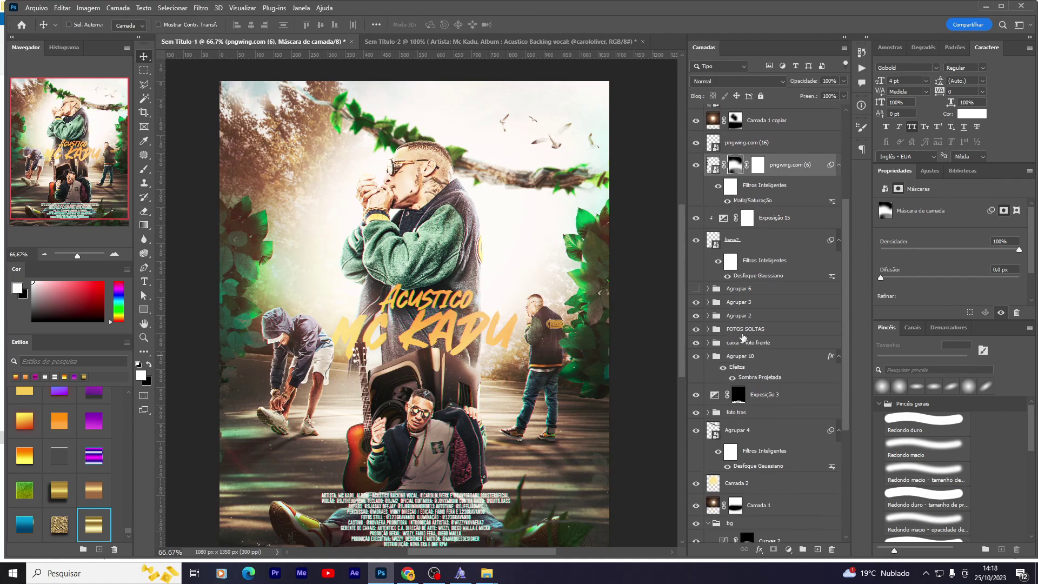
scroll(739, 421, "down", 2)
left_click(739, 420)
key("e")
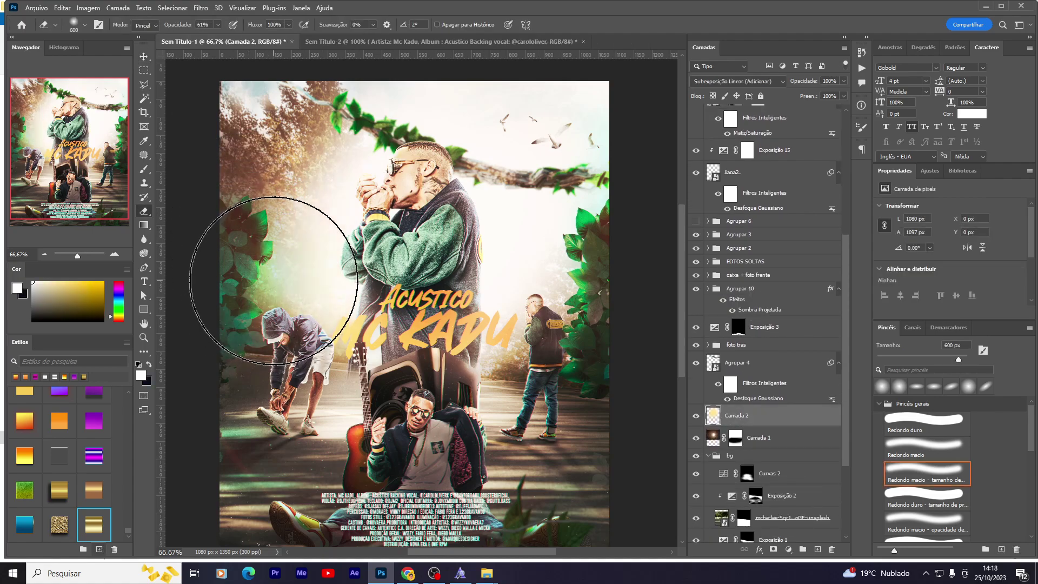
key("v")
scroll(794, 223, "up", 2)
scroll(794, 223, "up", 3)
scroll(720, 201, "up", 3)
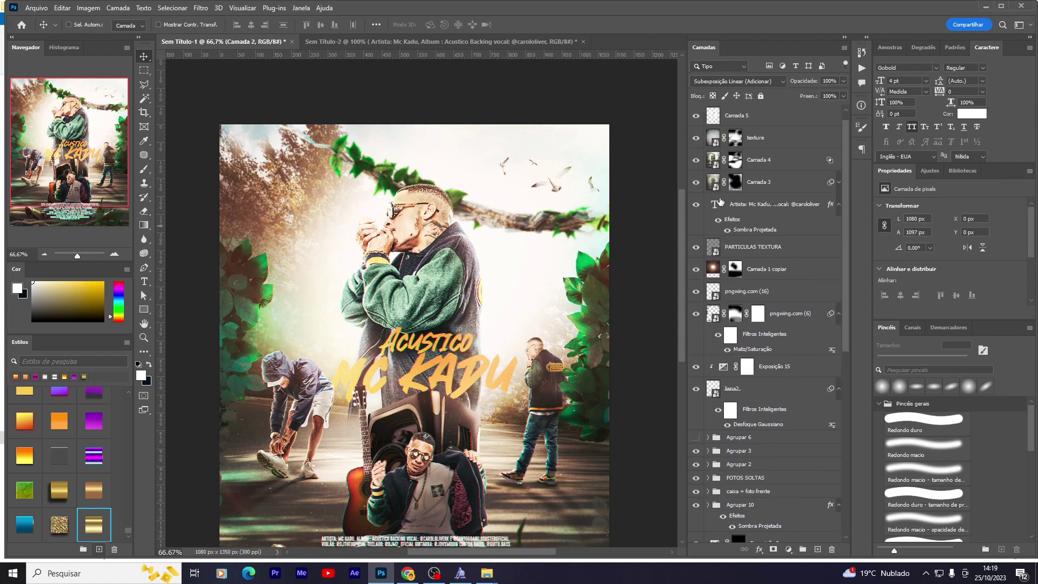
left_click(696, 181)
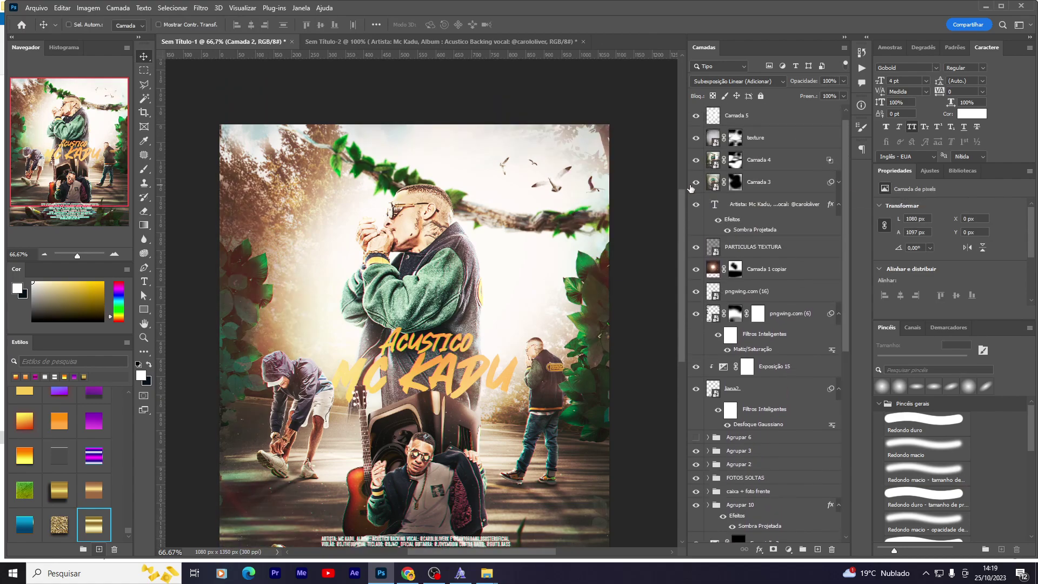
left_click_drag(544, 194, 548, 136)
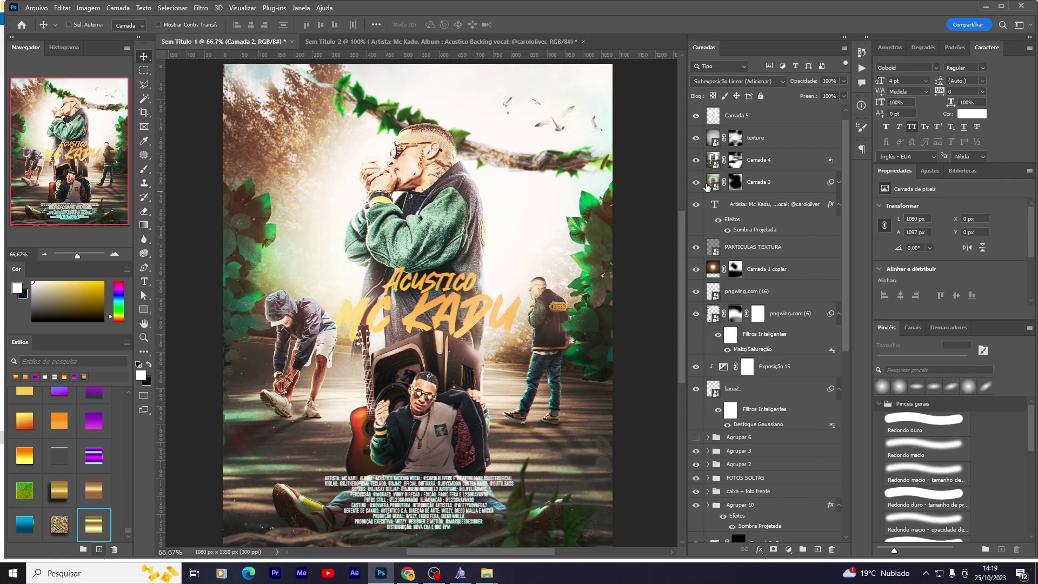
left_click(707, 187)
left_click(696, 182)
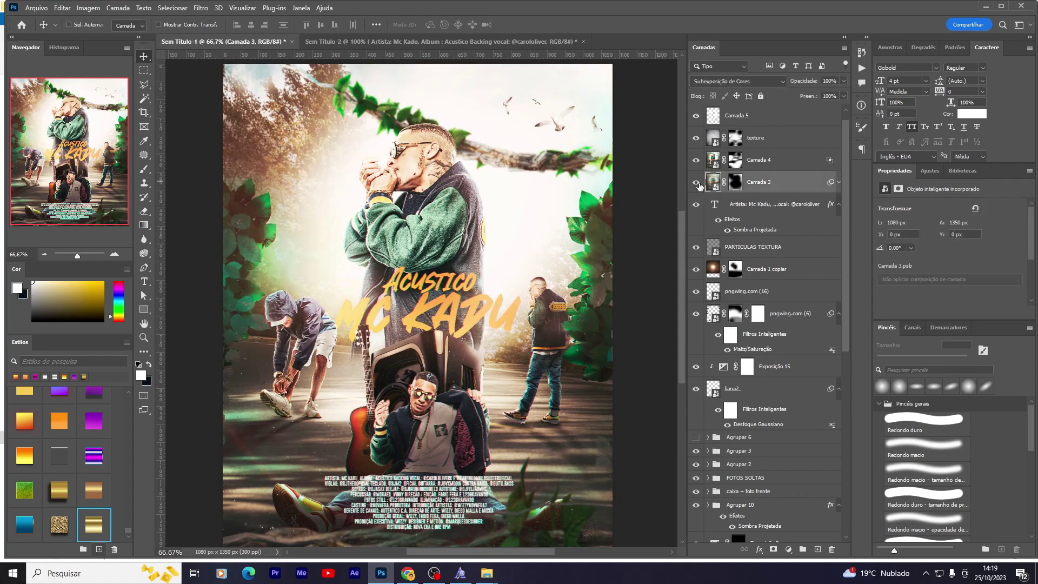
scroll(491, 241, "down", 1)
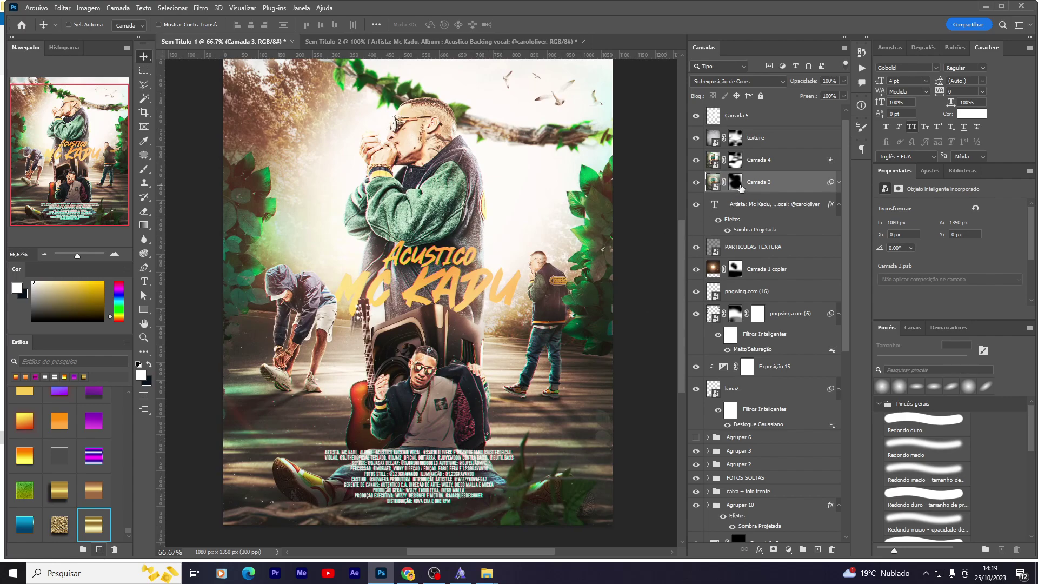
key("ctrl+alt+r")
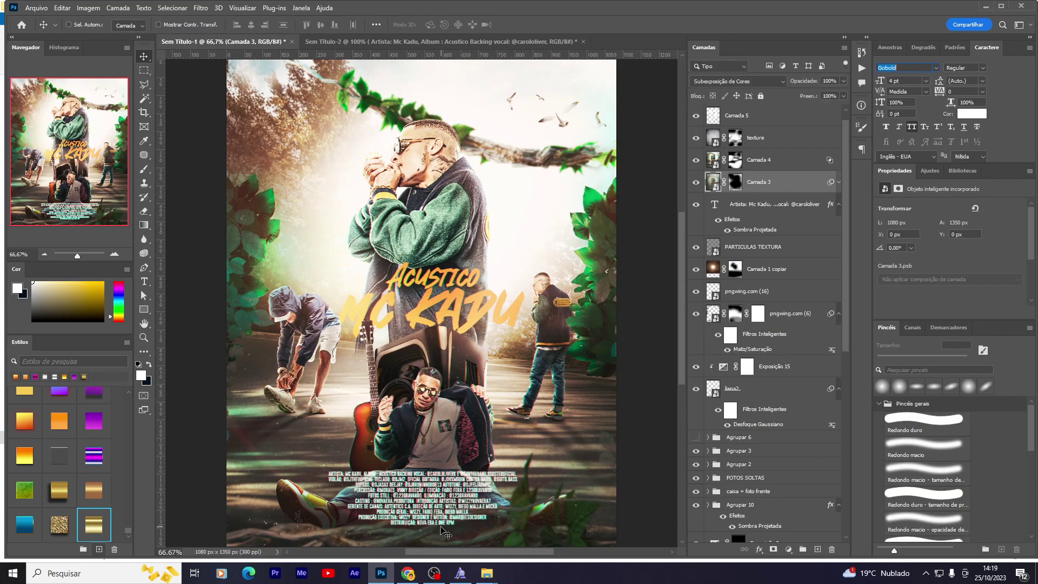
type("e")
Step: Decline rasterizing Camada 3, target its layer mask, and raise Eraser opacity to 100%
left_click(144, 212)
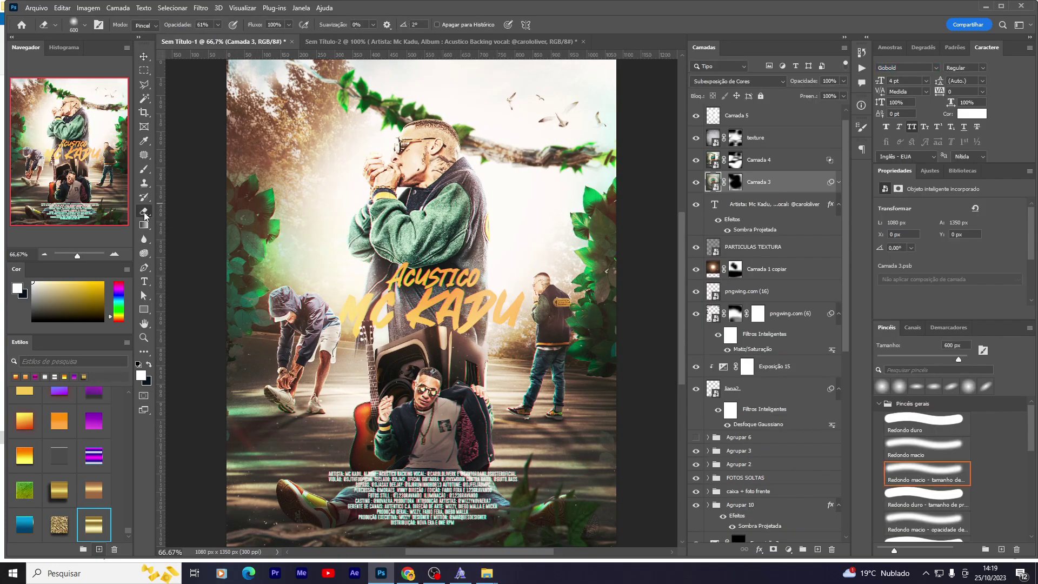
left_click(457, 419)
left_click(592, 223)
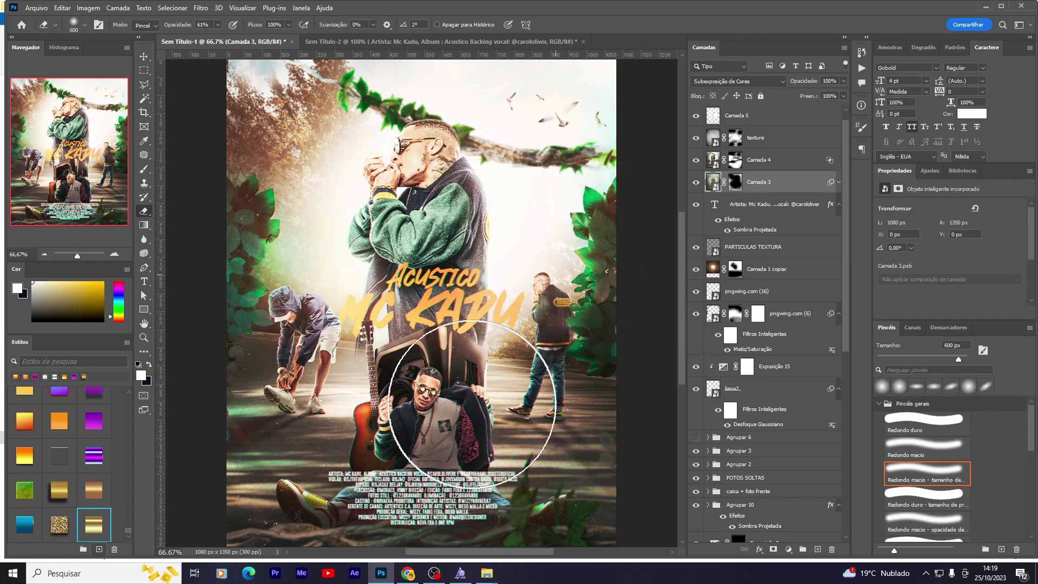
left_click(734, 182)
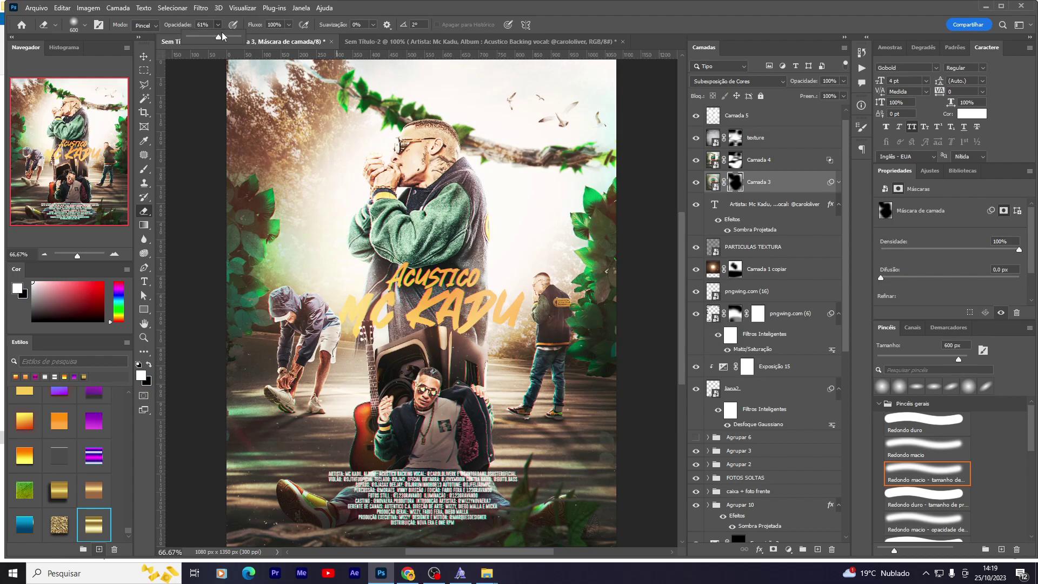
left_click_drag(232, 41, 254, 38)
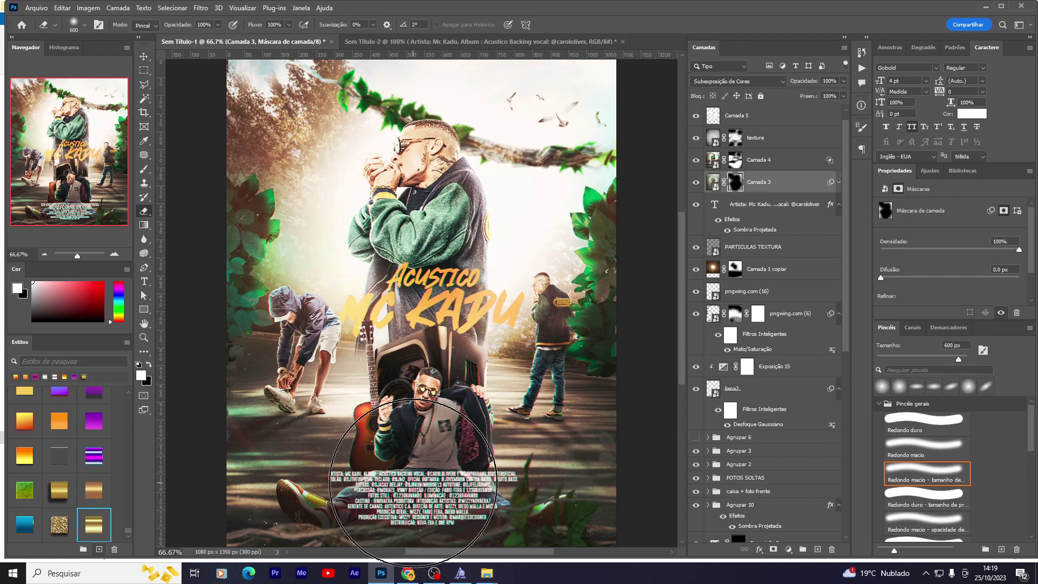
key("v")
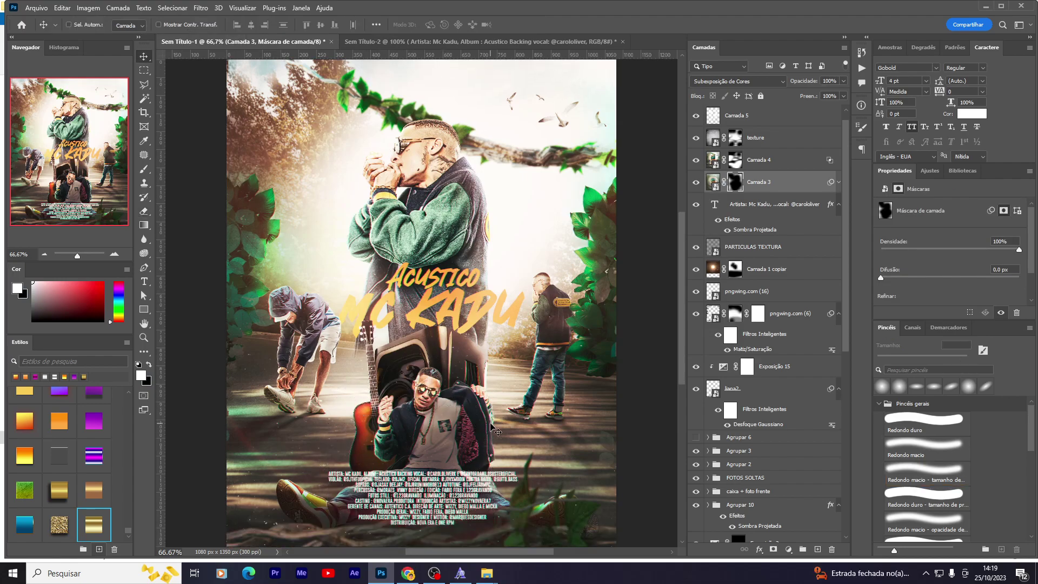